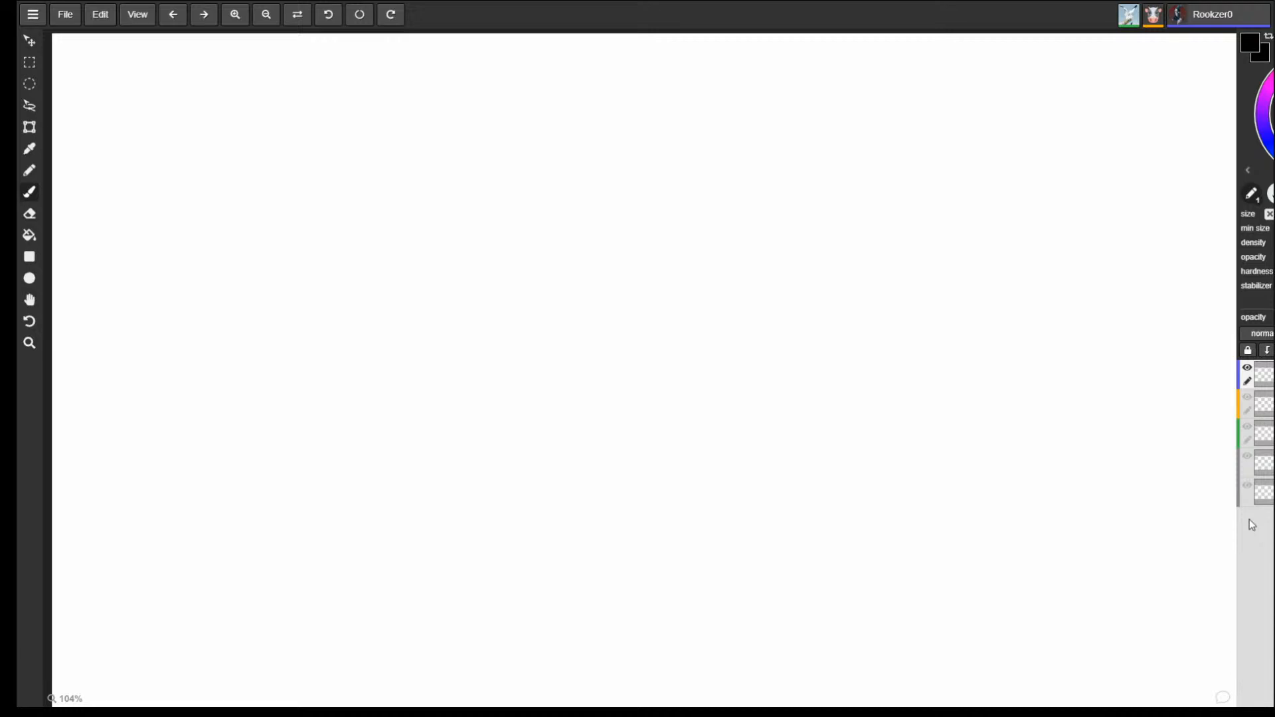
key("z")
mouse_move(761, 425)
left_mouse_down()
mouse_move(658, 425)
mouse_move(762, 425)
left_mouse_up()
key("space")
left_click_drag(768, 470, 804, 448)
key("space")
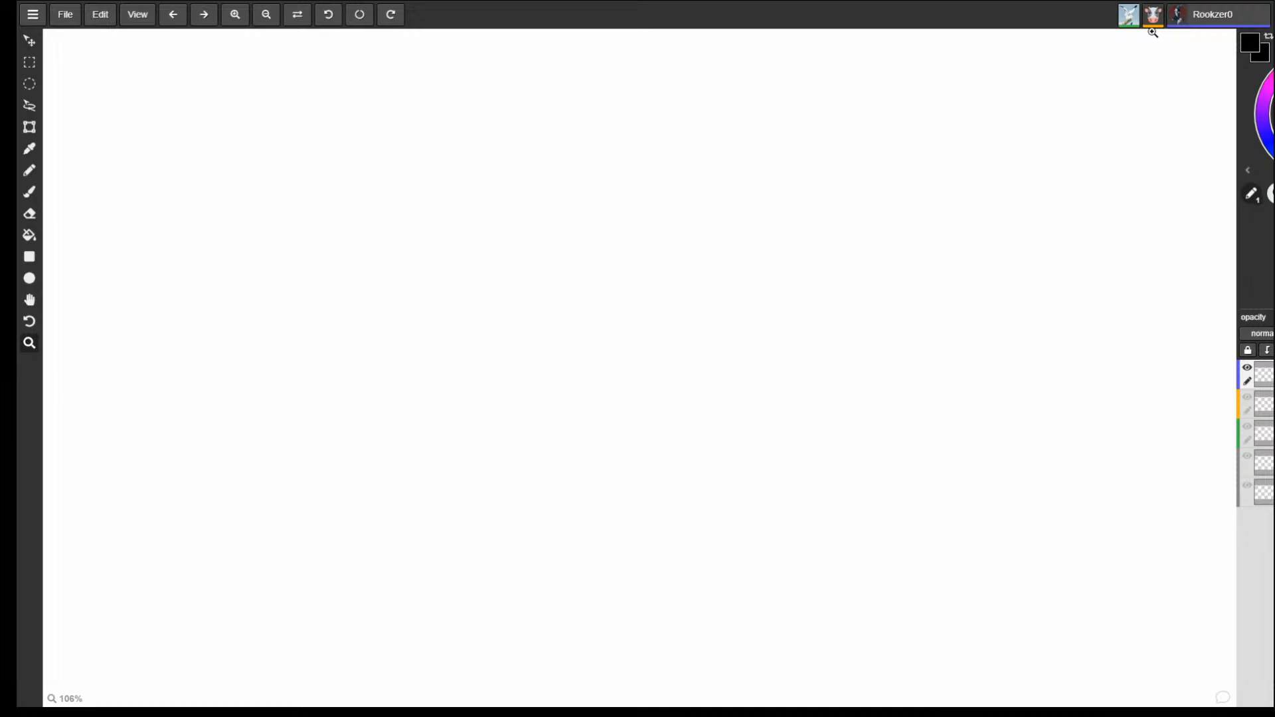
mouse_move(1144, 181)
left_mouse_down()
mouse_move(1195, 176)
mouse_move(1219, 265)
mouse_move(1077, 198)
mouse_move(1226, 292)
mouse_move(1082, 356)
mouse_move(1020, 133)
mouse_move(1199, 345)
left_mouse_up()
key("ctrl+z")
mouse_move(1040, 475)
left_mouse_down()
mouse_move(1064, 513)
mouse_move(1109, 488)
mouse_move(1035, 512)
mouse_move(1013, 584)
left_mouse_up()
left_click_drag(1026, 509, 997, 578)
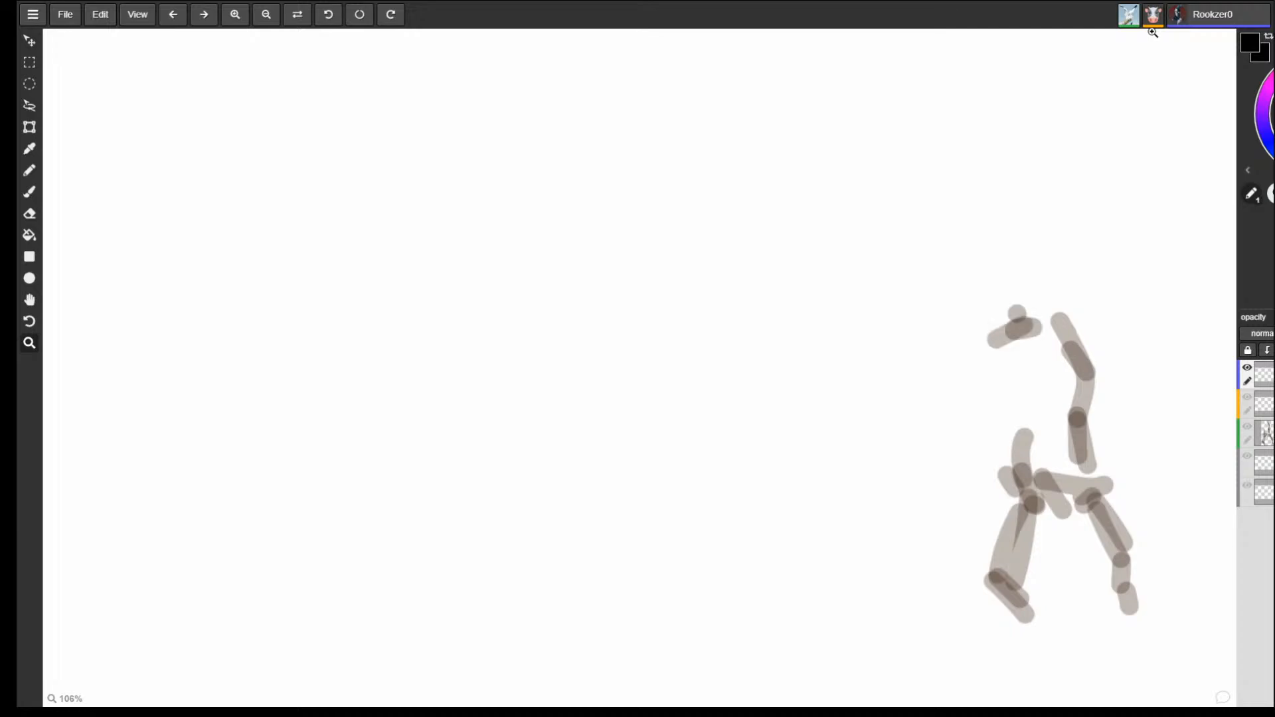
mouse_move(84, 119)
left_mouse_down()
mouse_move(91, 109)
mouse_move(95, 126)
mouse_move(117, 95)
mouse_move(170, 77)
left_mouse_up()
key("b")
mouse_move(117, 147)
left_mouse_down()
mouse_move(164, 138)
mouse_move(188, 70)
mouse_move(254, 131)
left_mouse_up()
mouse_move(226, 219)
left_mouse_down()
mouse_move(199, 248)
mouse_move(335, 192)
mouse_move(357, 157)
mouse_move(403, 128)
left_mouse_up()
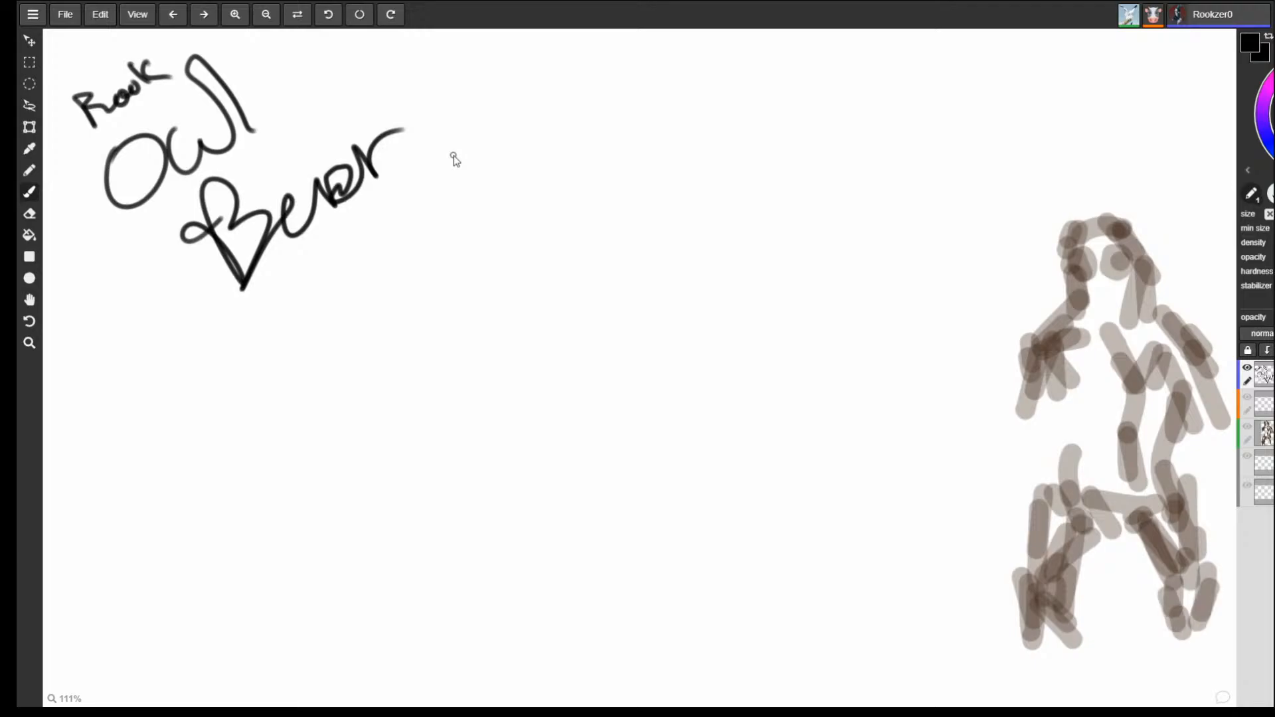
mouse_move(407, 131)
left_mouse_down()
mouse_move(293, 228)
mouse_move(341, 185)
mouse_move(185, 261)
mouse_move(188, 66)
left_mouse_up()
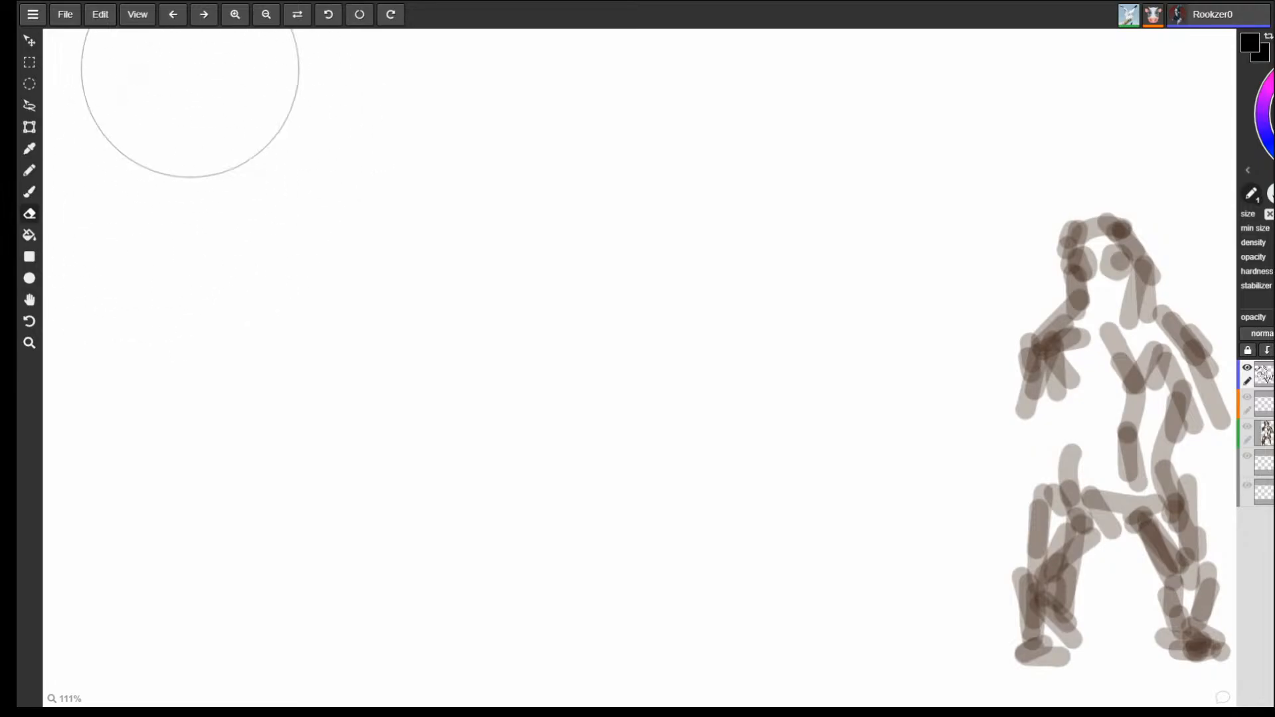
Sketch a rough round head with two eye circles in the upper-left area of the canvas.
key("z")
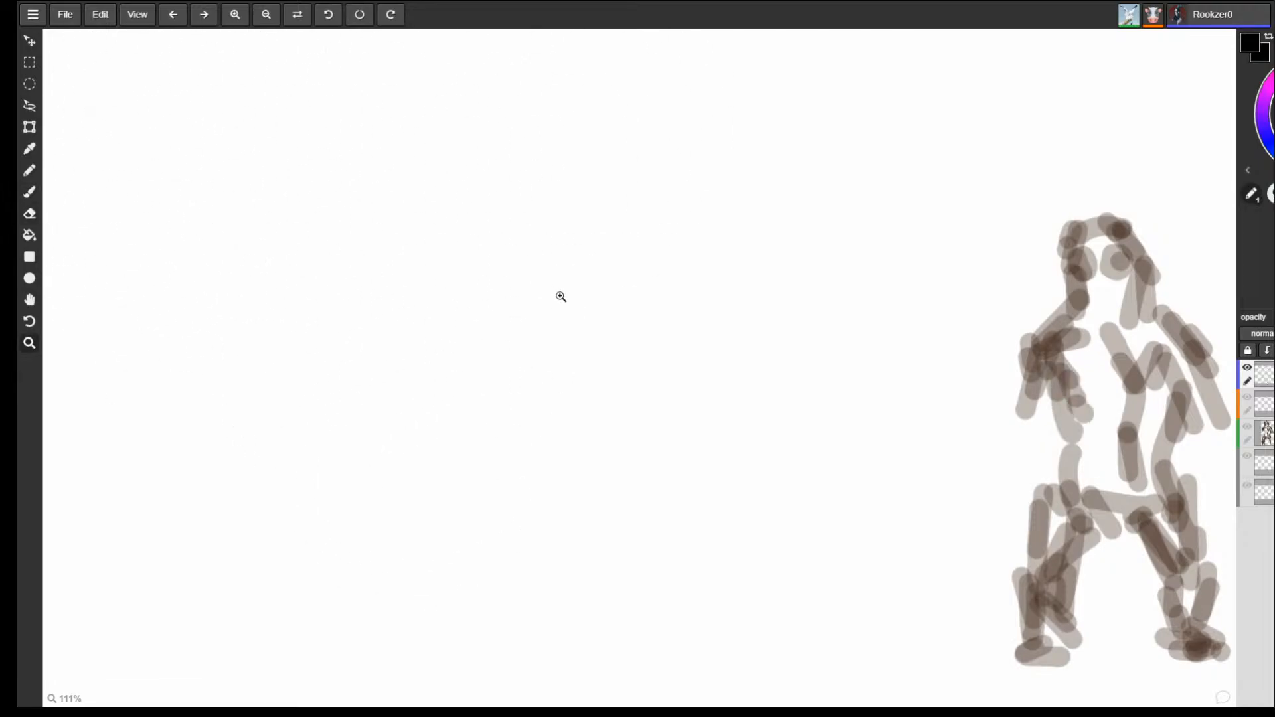
left_click_drag(557, 337, 523, 368)
key("space")
left_click_drag(668, 439, 606, 399)
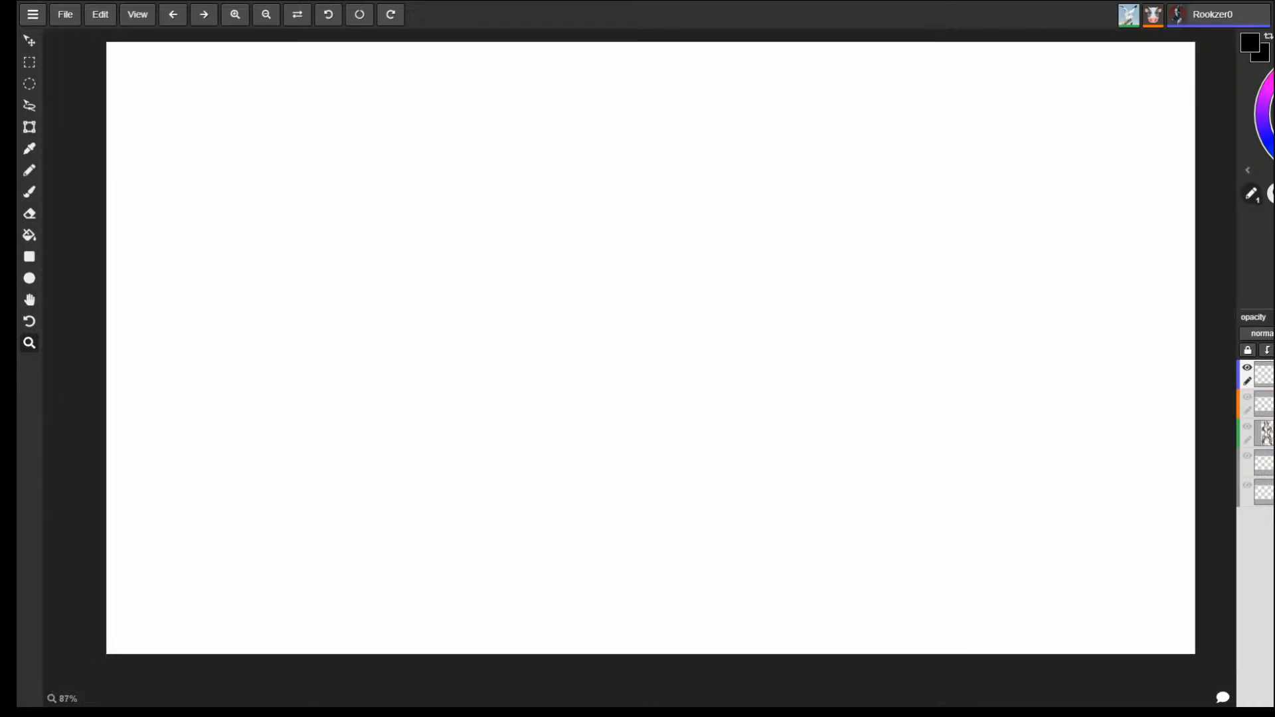
key("space")
left_click_drag(531, 348, 532, 352)
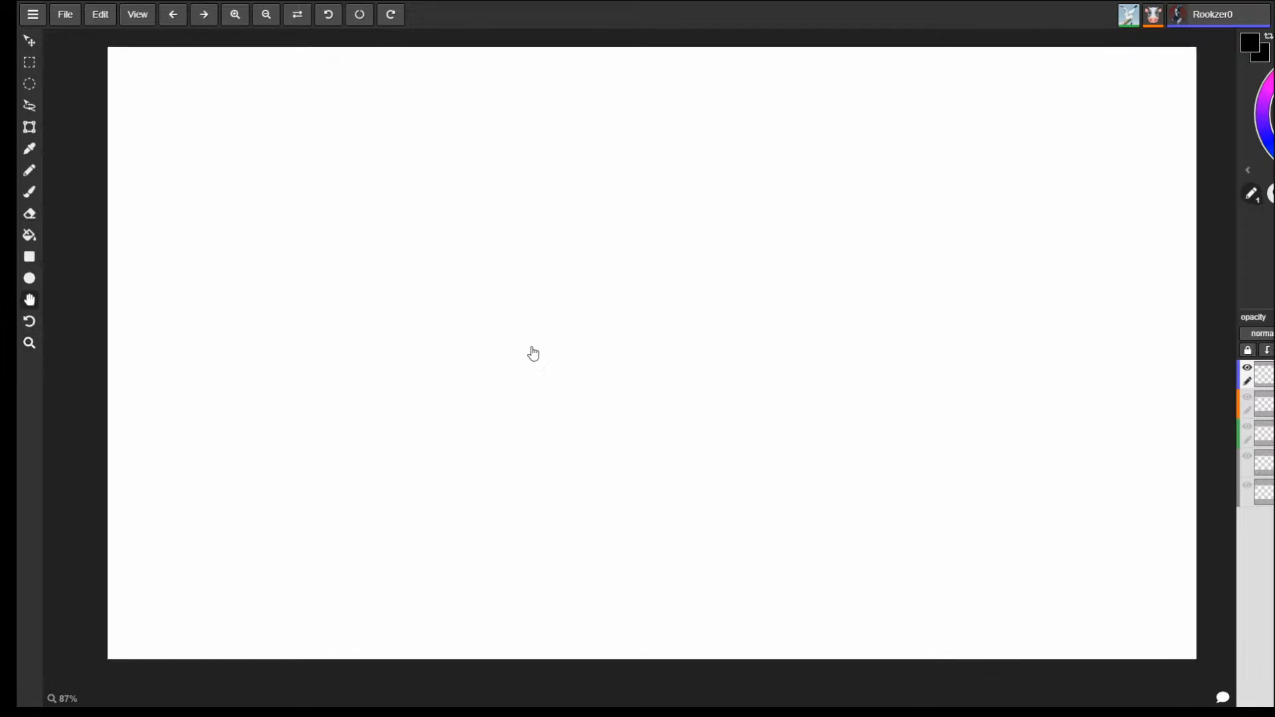
key("b")
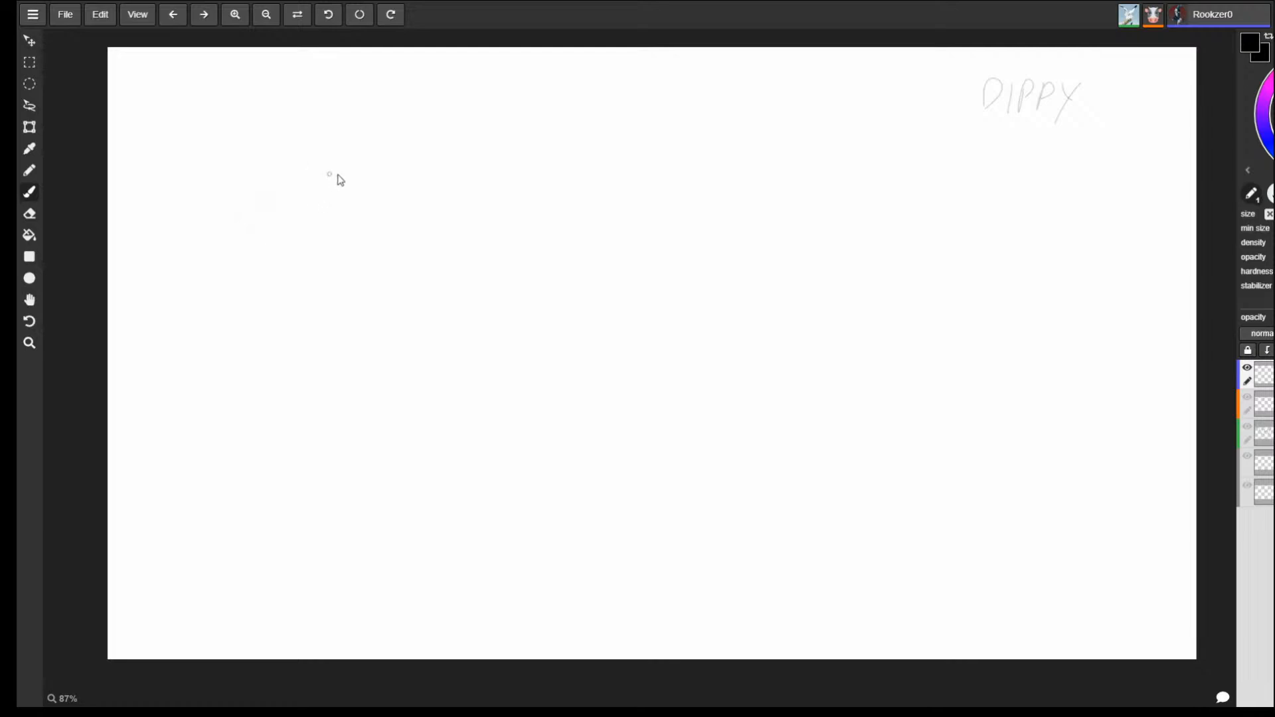
mouse_move(281, 153)
left_mouse_down()
mouse_move(352, 206)
mouse_move(365, 246)
mouse_move(307, 141)
mouse_move(284, 144)
left_mouse_up()
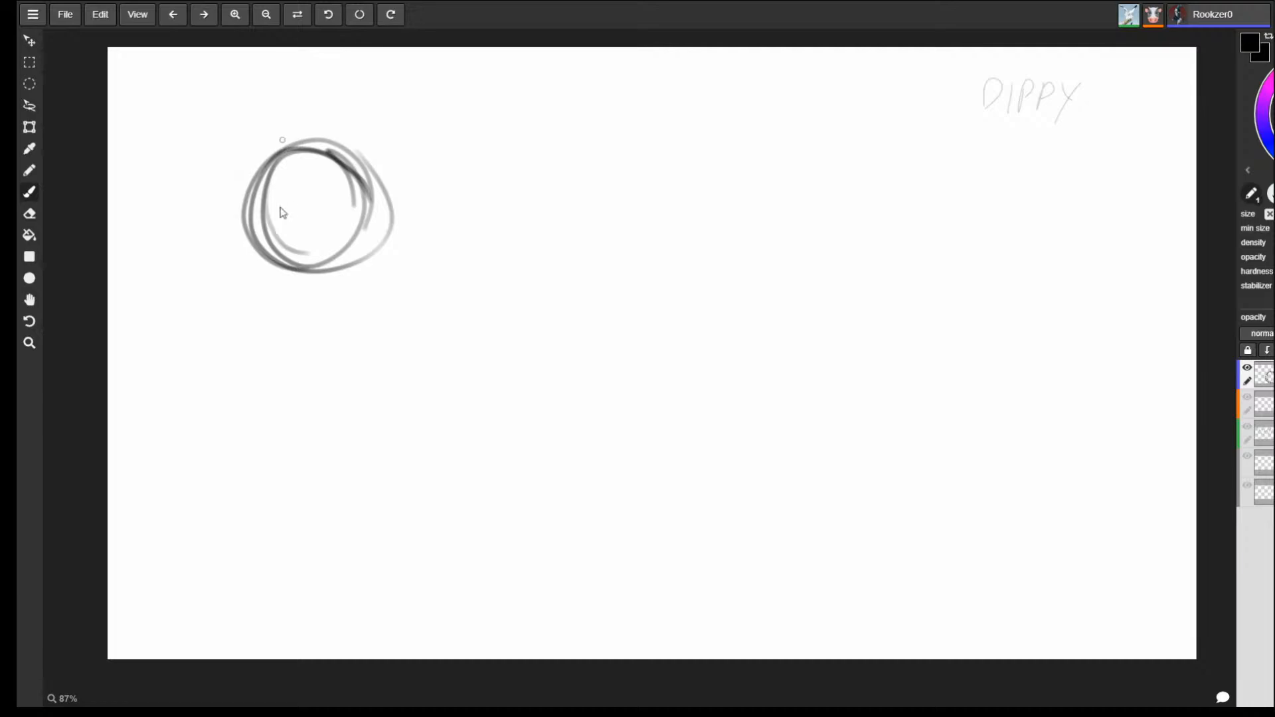
mouse_move(275, 205)
left_mouse_down()
mouse_move(264, 241)
mouse_move(364, 187)
mouse_move(356, 229)
left_mouse_up()
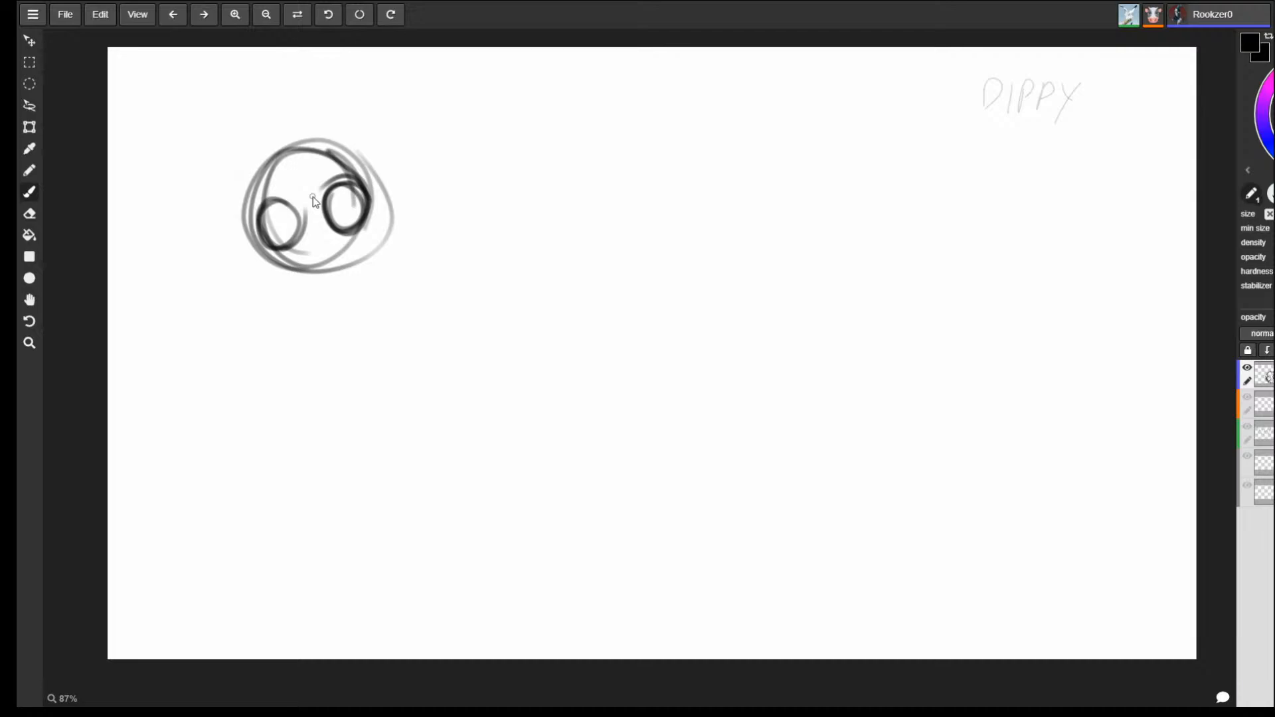
Add a small oval nose between the eyes, thicken both eye outlines and fill the right eye solid black.
left_click_drag(317, 245, 318, 229)
mouse_move(1004, 241)
left_mouse_down()
mouse_move(990, 242)
mouse_move(996, 267)
left_mouse_up()
mouse_move(267, 201)
left_mouse_down()
mouse_move(290, 241)
mouse_move(293, 214)
mouse_move(278, 194)
mouse_move(330, 213)
mouse_move(345, 232)
mouse_move(369, 199)
mouse_move(334, 233)
mouse_move(352, 192)
mouse_move(359, 220)
mouse_move(348, 186)
mouse_move(269, 239)
mouse_move(287, 226)
mouse_move(260, 235)
mouse_move(257, 218)
left_mouse_up()
left_click_drag(350, 193, 350, 182)
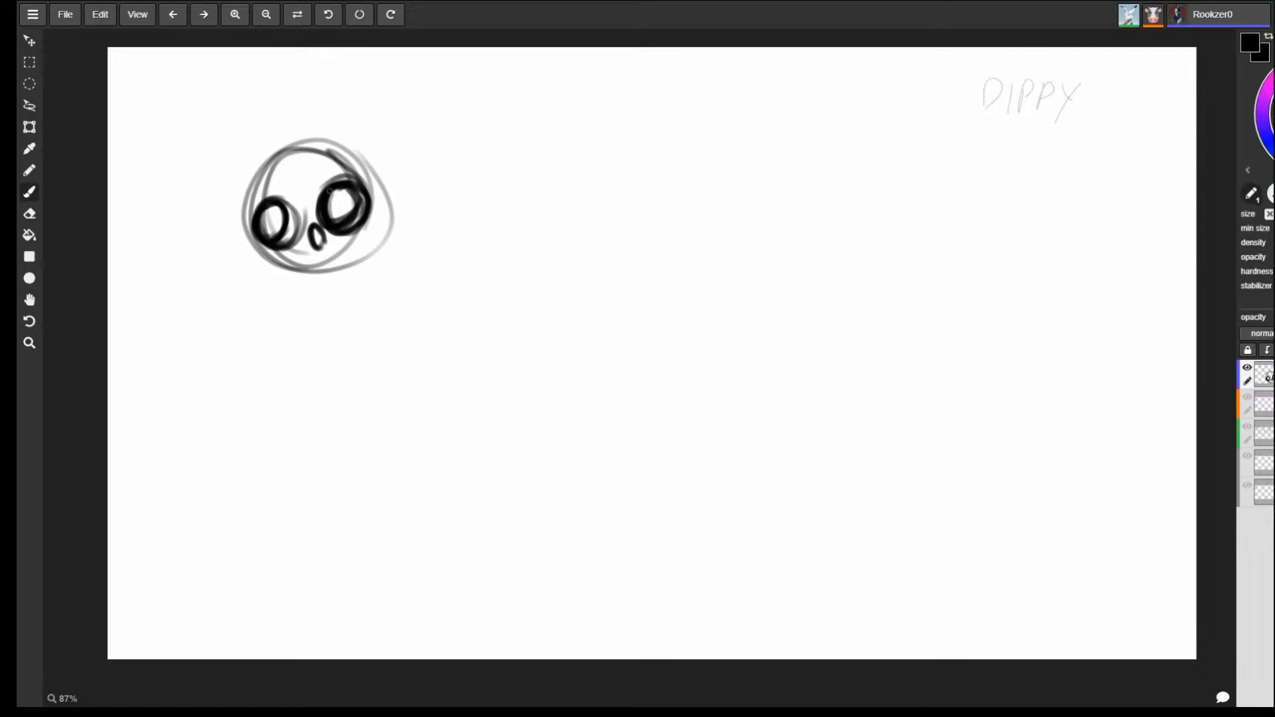
mouse_move(341, 192)
left_mouse_down()
mouse_move(351, 210)
mouse_move(337, 219)
mouse_move(346, 193)
mouse_move(338, 204)
left_mouse_up()
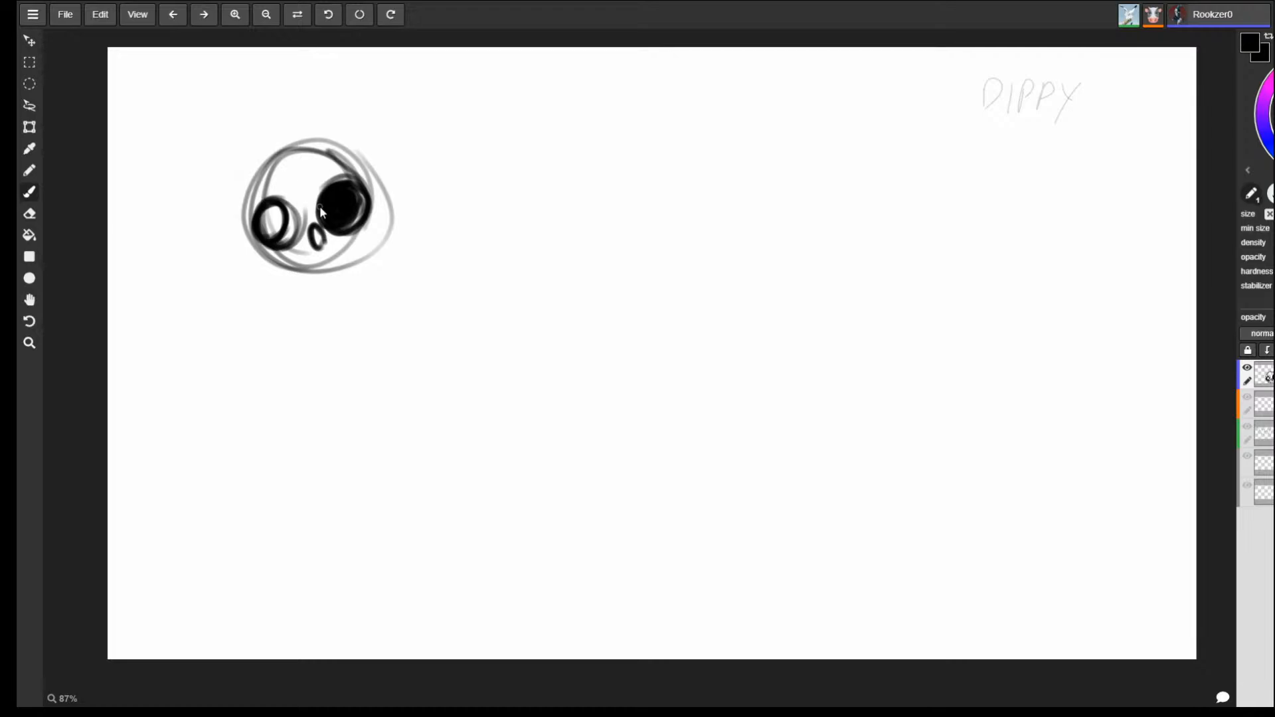
mouse_move(921, 319)
left_mouse_down()
mouse_move(914, 397)
mouse_move(947, 283)
left_mouse_up()
left_click_drag(950, 285, 1004, 367)
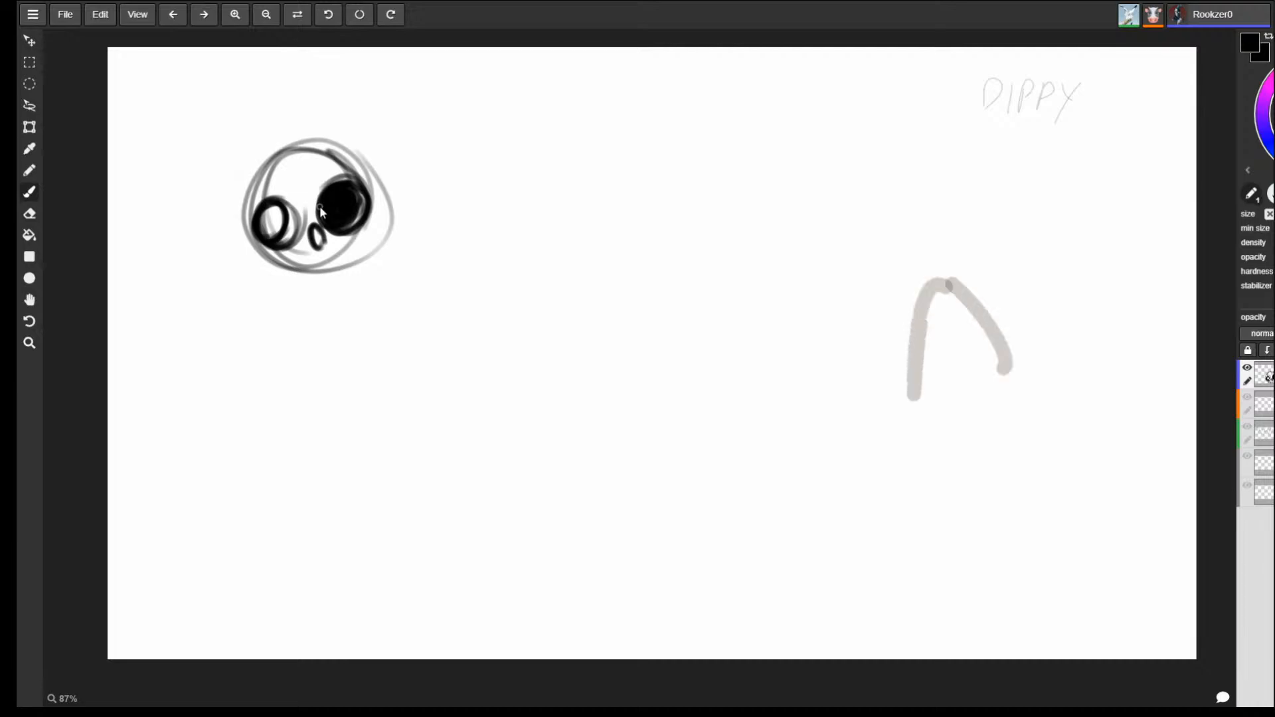
key("ctrl+z")
key("ctrl+z")
key("ctrl+z")
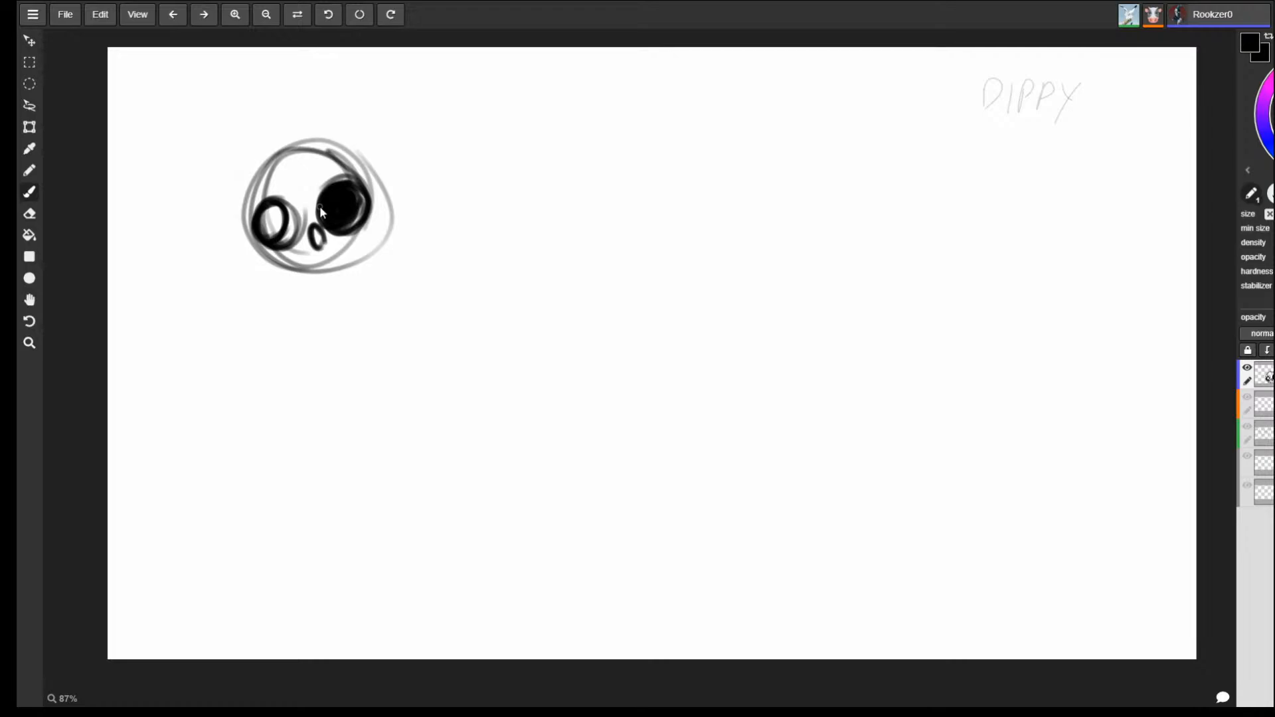
mouse_move(971, 302)
left_mouse_down()
mouse_move(993, 396)
mouse_move(976, 287)
left_mouse_up()
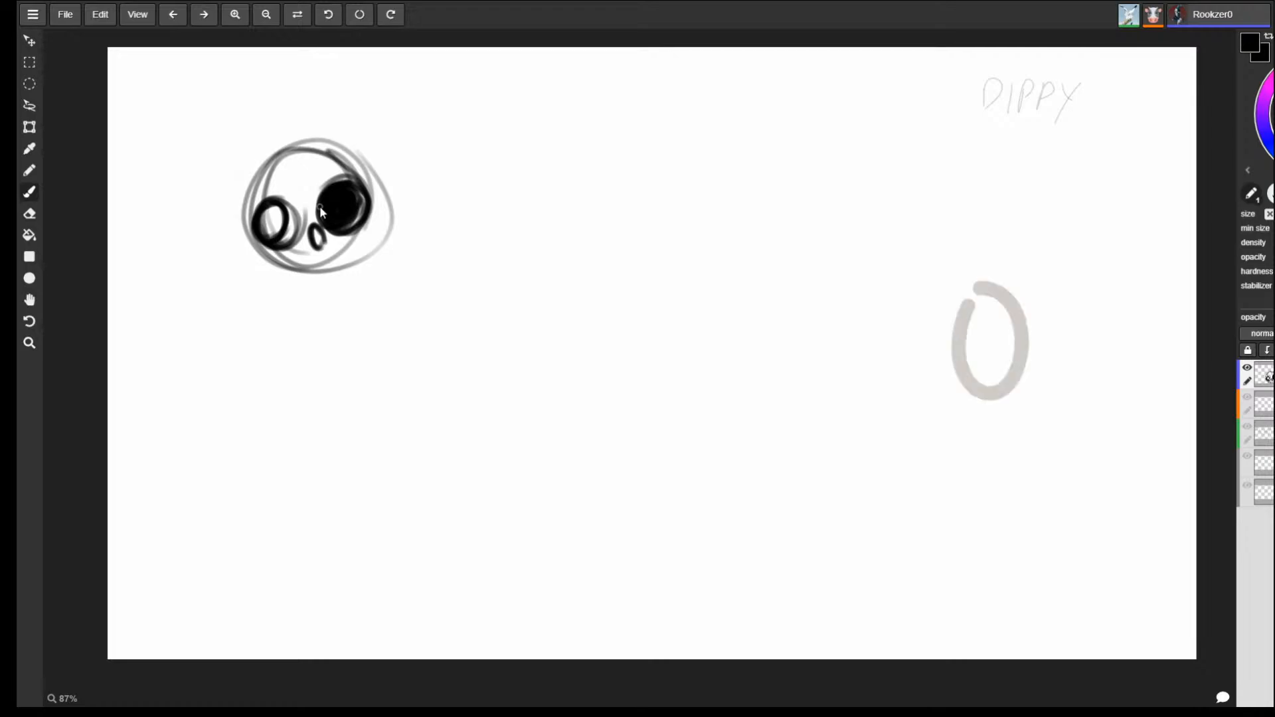
Fill the left eye black and reinforce the upper outline of the head with darker strokes.
mouse_move(278, 209)
left_mouse_down()
mouse_move(272, 228)
mouse_move(283, 214)
mouse_move(268, 197)
mouse_move(260, 237)
mouse_move(270, 203)
mouse_move(255, 221)
left_mouse_up()
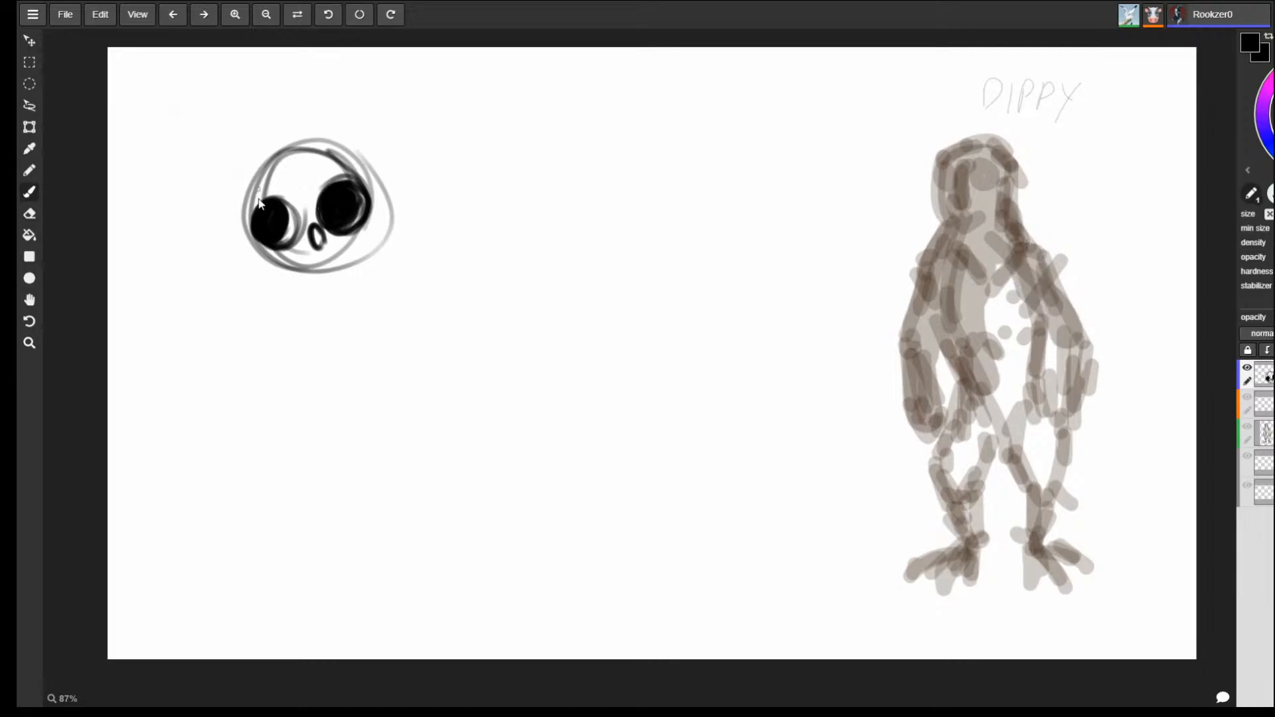
left_click_drag(244, 221, 246, 179)
mouse_move(254, 168)
left_mouse_down()
mouse_move(279, 144)
mouse_move(361, 167)
mouse_move(365, 152)
left_mouse_up()
left_click_drag(348, 143, 373, 184)
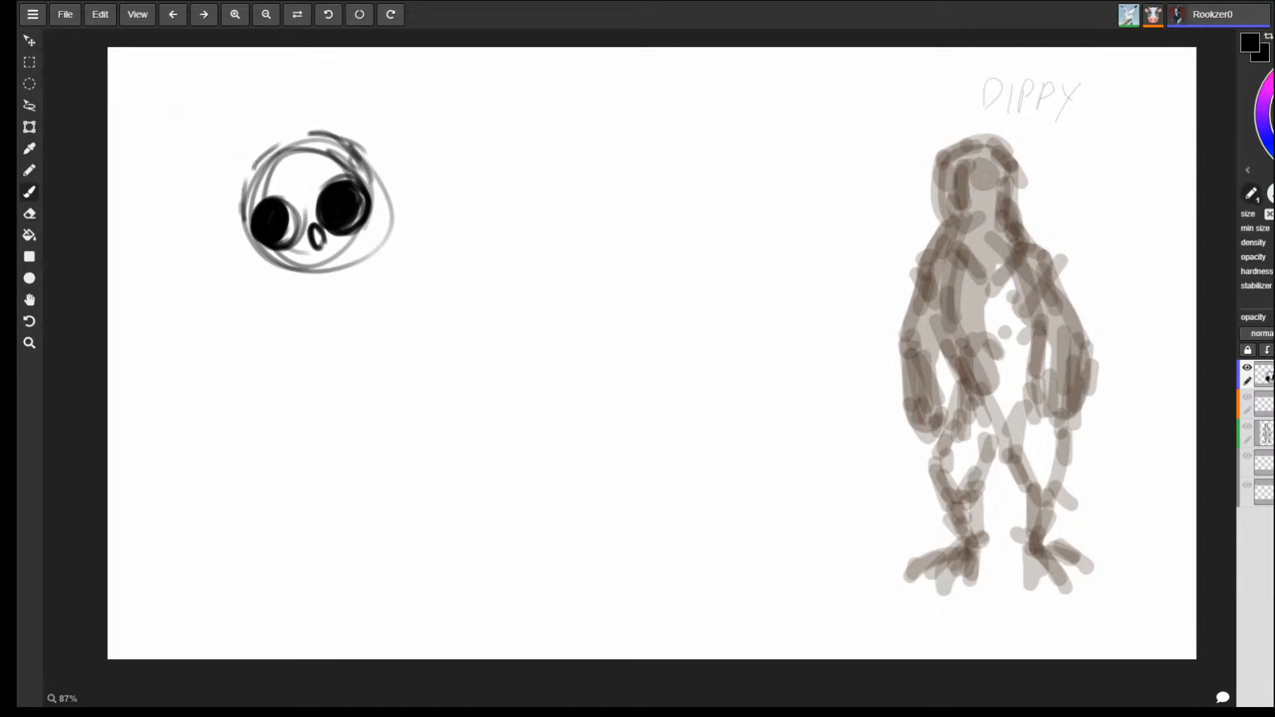
mouse_move(312, 129)
left_mouse_down()
mouse_move(376, 184)
mouse_move(244, 175)
mouse_move(346, 137)
mouse_move(237, 214)
mouse_move(249, 242)
mouse_move(309, 133)
mouse_move(370, 171)
mouse_move(378, 200)
left_mouse_up()
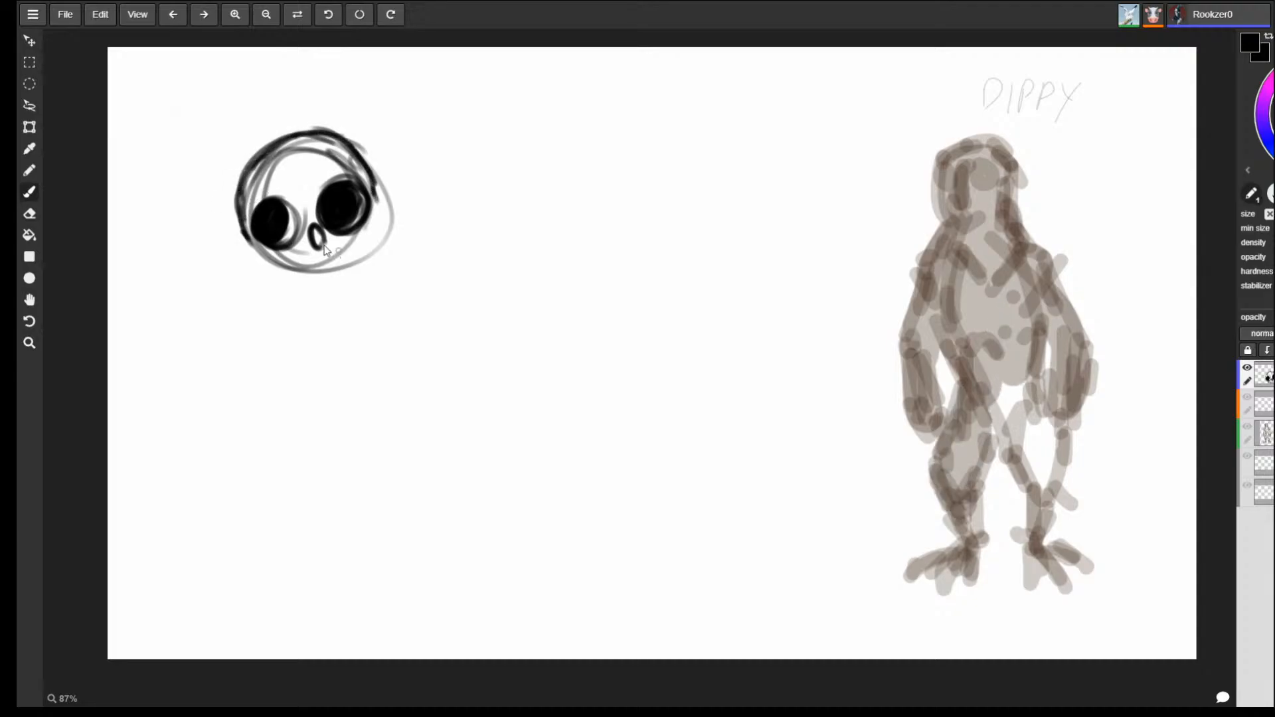
Extend the head downward with a rounded jaw outline below the original circle, strengthening its sides and lower edge.
mouse_move(252, 250)
left_mouse_down()
mouse_move(251, 276)
mouse_move(282, 303)
mouse_move(323, 306)
left_mouse_up()
left_click_drag(370, 264, 336, 300)
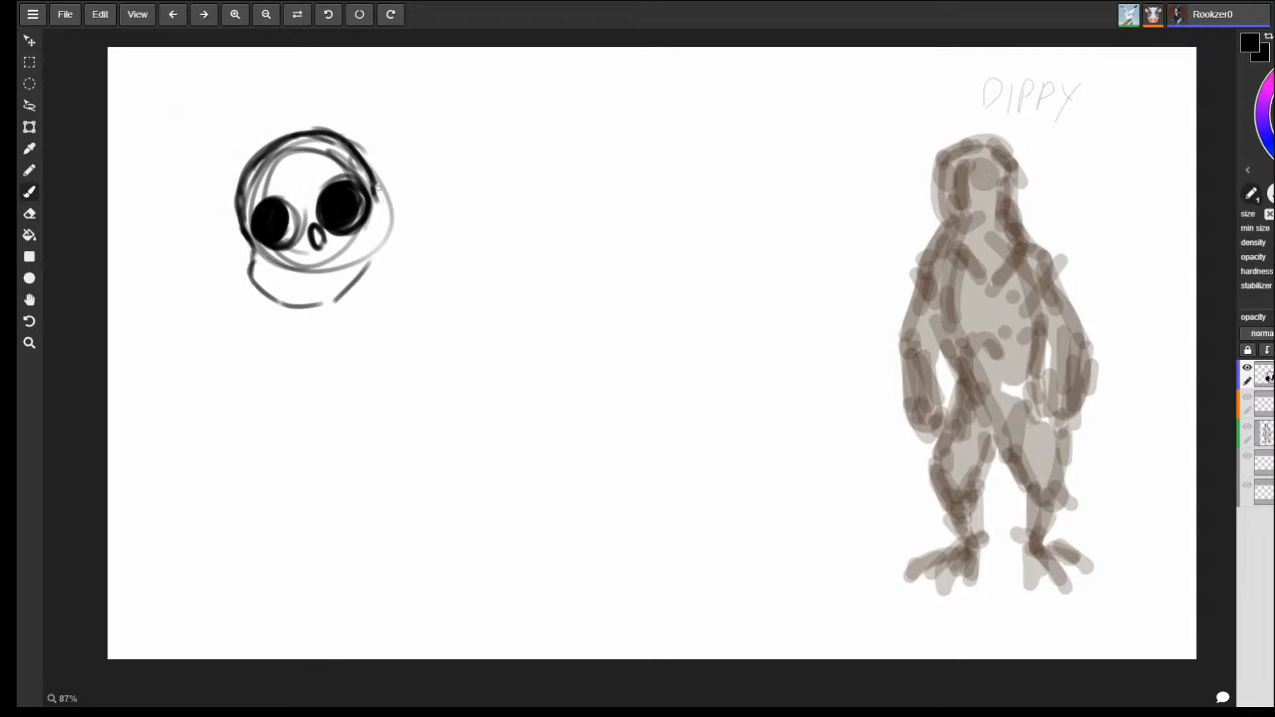
left_click_drag(377, 187, 383, 257)
mouse_move(381, 231)
left_mouse_down()
mouse_move(381, 273)
mouse_move(322, 307)
left_mouse_up()
mouse_move(252, 263)
left_mouse_down()
mouse_move(324, 306)
mouse_move(305, 311)
left_mouse_up()
left_click_drag(260, 276, 307, 309)
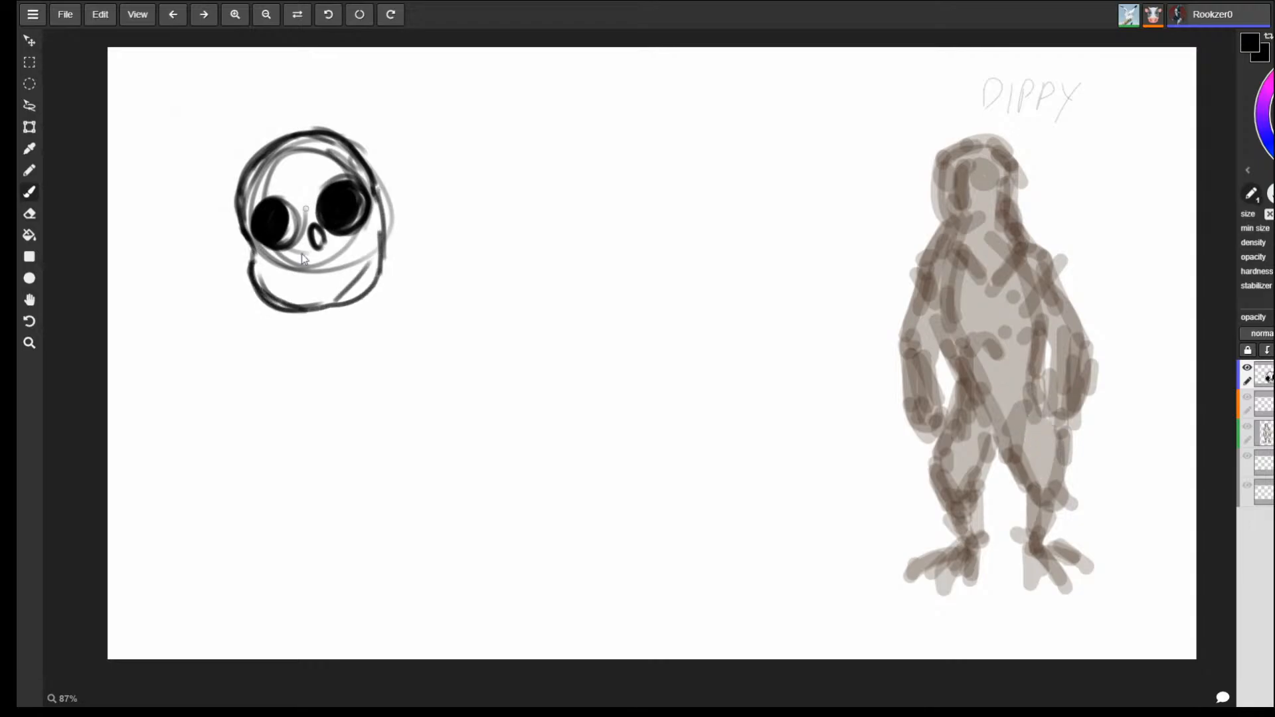
Draw a round beak shape over the nose, overlapping the inner lower edges of both eyes.
mouse_move(320, 227)
left_mouse_down()
mouse_move(290, 273)
mouse_move(294, 234)
mouse_move(310, 291)
mouse_move(347, 248)
mouse_move(318, 310)
mouse_move(333, 266)
mouse_move(314, 245)
mouse_move(326, 230)
mouse_move(340, 248)
left_mouse_up()
mouse_move(324, 230)
left_mouse_down()
mouse_move(288, 230)
mouse_move(275, 266)
mouse_move(299, 294)
mouse_move(342, 259)
mouse_move(316, 226)
mouse_move(278, 263)
mouse_move(307, 291)
left_mouse_up()
mouse_move(305, 288)
left_mouse_down()
mouse_move(333, 257)
mouse_move(323, 291)
mouse_move(341, 264)
mouse_move(286, 288)
mouse_move(316, 277)
left_mouse_up()
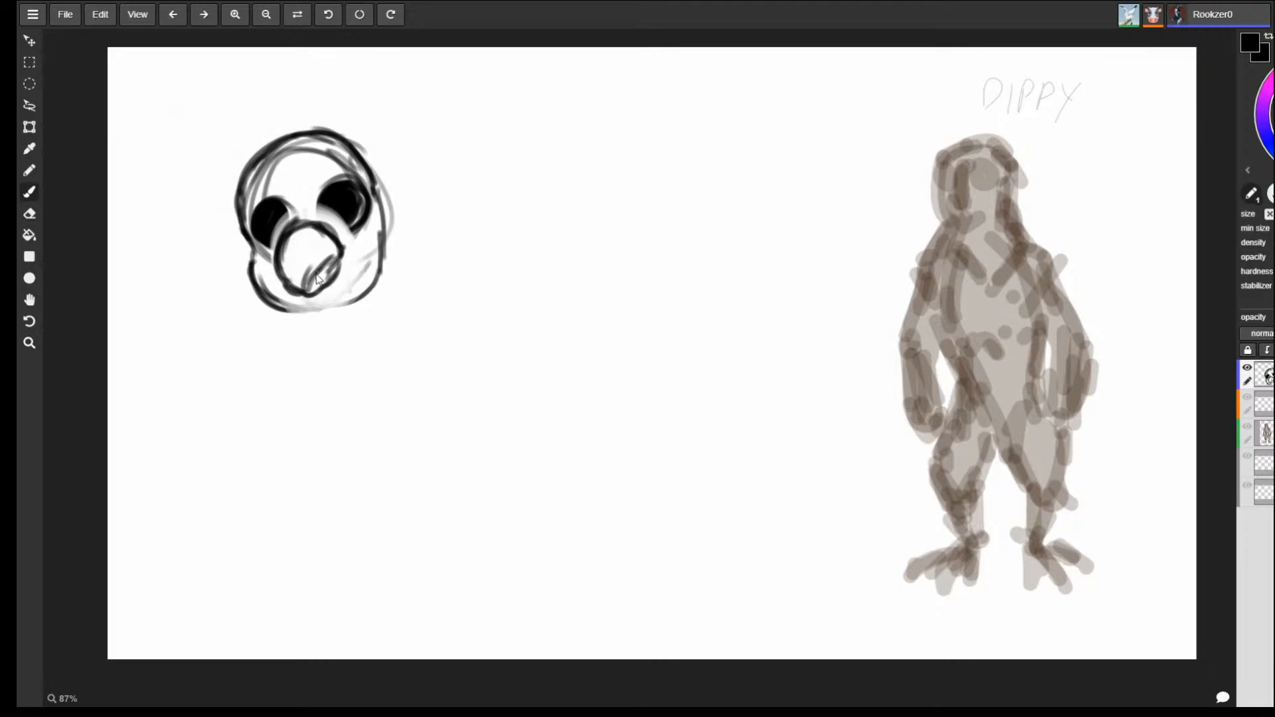
Reshape the beak into a downward-pointing form and rework the eyes around its upper edge.
mouse_move(317, 279)
left_mouse_down()
mouse_move(299, 242)
mouse_move(299, 308)
mouse_move(294, 224)
mouse_move(270, 271)
mouse_move(283, 299)
mouse_move(284, 269)
mouse_move(306, 290)
mouse_move(335, 256)
mouse_move(327, 285)
mouse_move(284, 264)
mouse_move(290, 310)
mouse_move(337, 272)
mouse_move(342, 247)
mouse_move(277, 239)
mouse_move(309, 254)
mouse_move(328, 236)
mouse_move(316, 210)
left_mouse_up()
left_click_drag(322, 223, 281, 244)
mouse_move(287, 233)
left_mouse_down()
mouse_move(253, 205)
mouse_move(278, 236)
mouse_move(272, 198)
left_mouse_up()
mouse_move(267, 219)
left_mouse_down()
mouse_move(274, 232)
mouse_move(325, 224)
left_mouse_up()
left_click_drag(326, 224, 357, 229)
left_click_drag(331, 212, 340, 217)
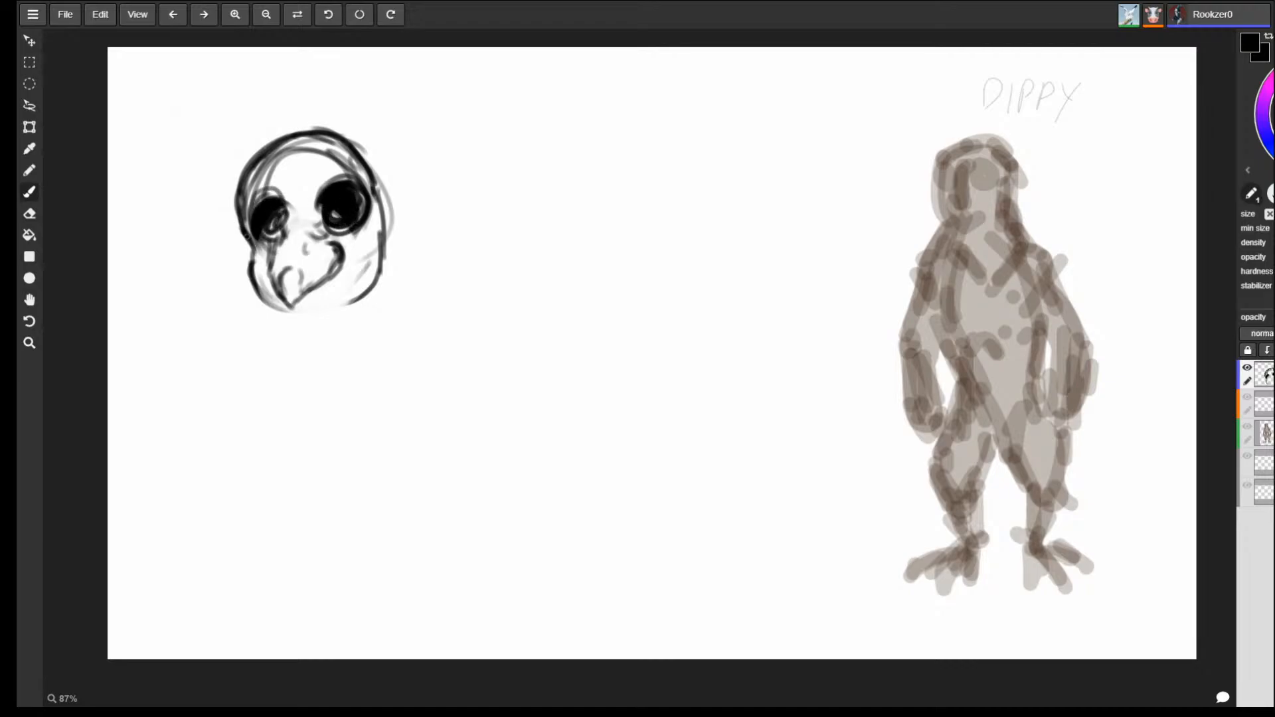
Darken the lower face outline and sketch broad sloping shoulders with a rounded chest below the head.
mouse_move(247, 236)
left_mouse_down()
mouse_move(243, 274)
mouse_move(294, 319)
mouse_move(387, 256)
mouse_move(385, 229)
left_mouse_up()
mouse_move(359, 298)
left_mouse_down()
mouse_move(383, 203)
mouse_move(419, 299)
left_mouse_up()
left_click_drag(420, 325, 406, 358)
left_click_drag(247, 252, 181, 349)
left_click_drag(229, 298, 242, 487)
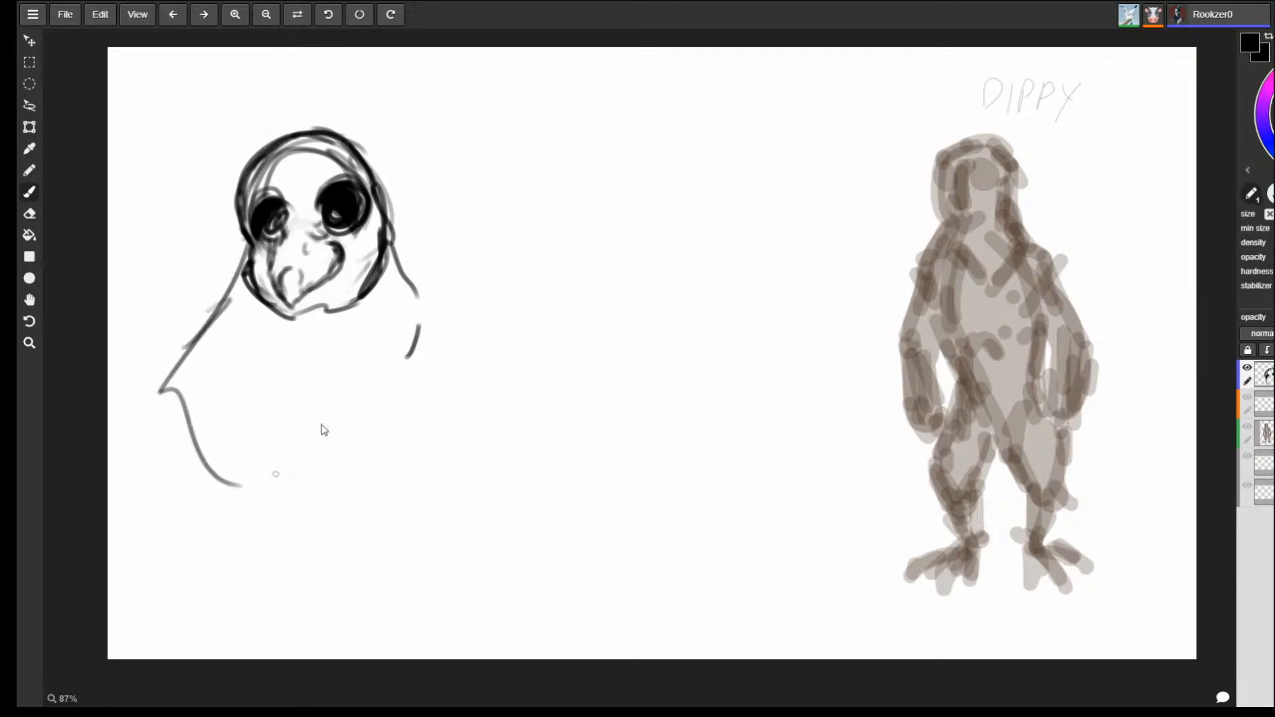
mouse_move(392, 262)
left_mouse_down()
mouse_move(468, 362)
mouse_move(382, 475)
left_mouse_up()
left_click_drag(377, 464, 282, 497)
Sketch the lower torso beneath the chest with two short, stubby legs.
mouse_move(166, 422)
left_mouse_down()
mouse_move(269, 538)
mouse_move(231, 564)
left_mouse_up()
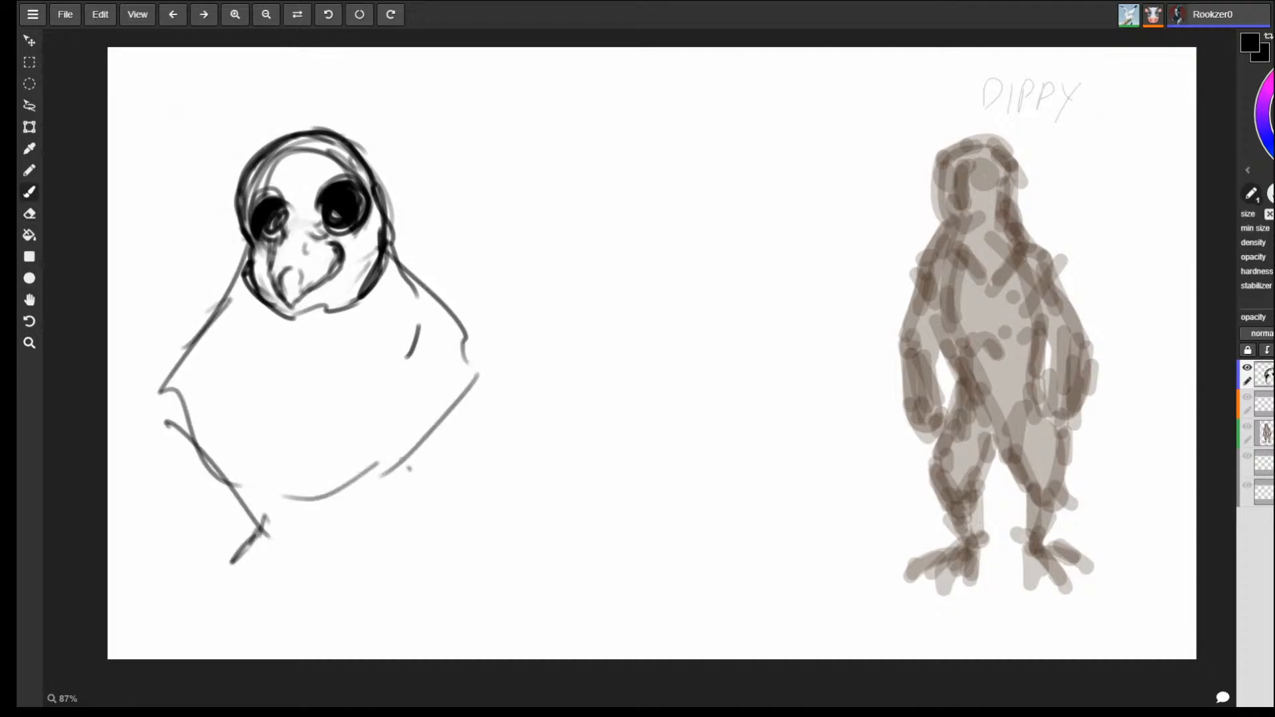
left_click_drag(399, 453, 392, 554)
left_click_drag(257, 565, 389, 556)
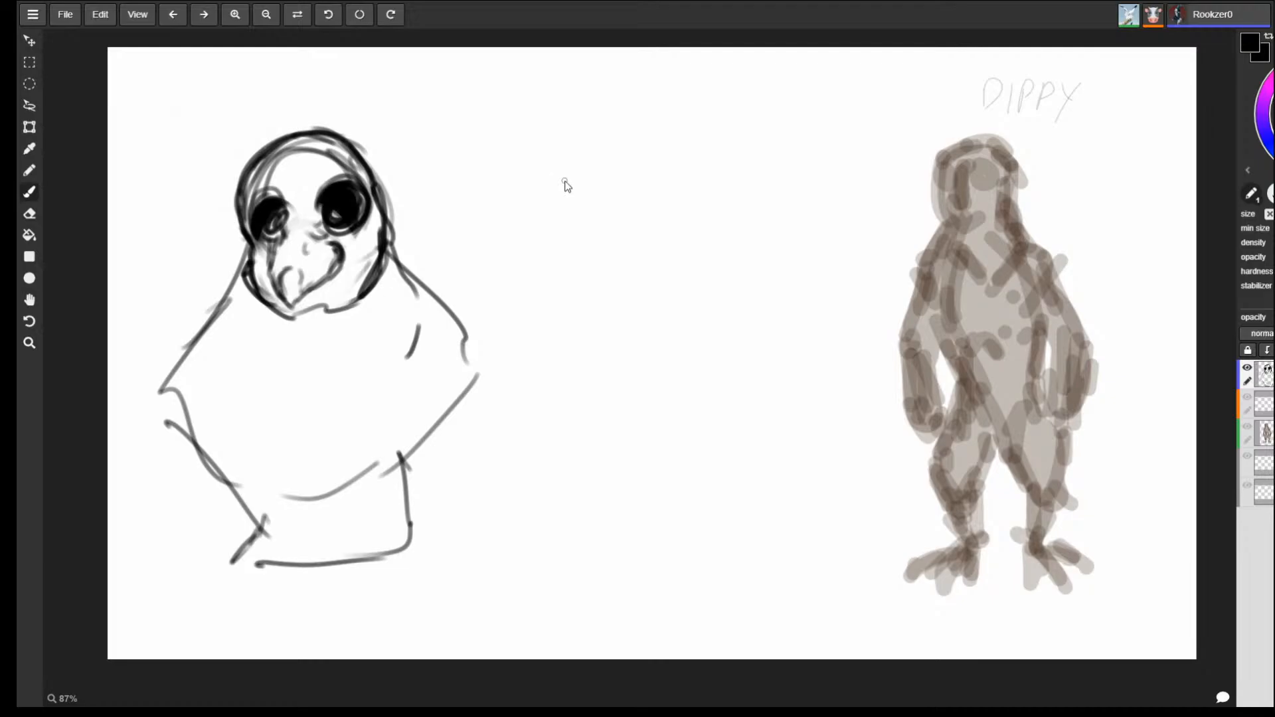
mouse_move(224, 489)
left_mouse_down()
mouse_move(253, 535)
mouse_move(251, 610)
mouse_move(282, 604)
left_mouse_up()
mouse_move(273, 603)
left_mouse_down()
mouse_move(292, 564)
mouse_move(391, 598)
left_mouse_up()
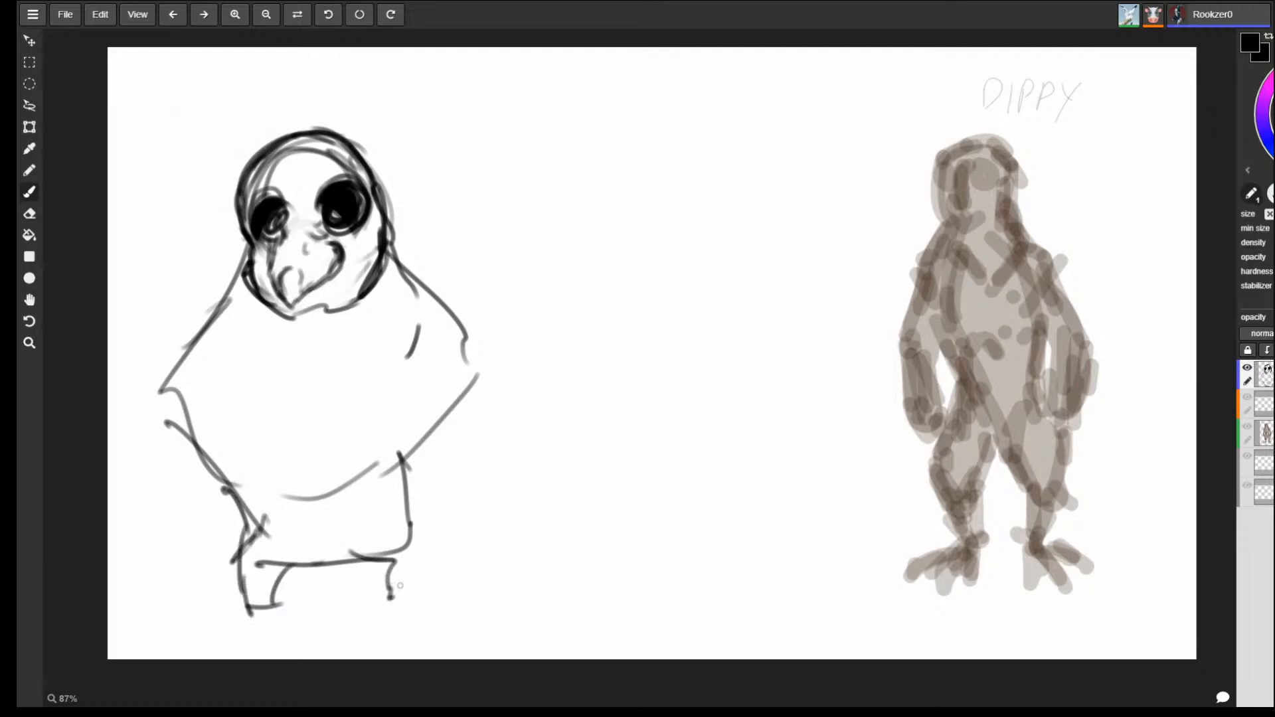
left_click_drag(410, 532, 391, 597)
Draw long arms hanging from both shoulders to leg level, ending in clawed hands.
mouse_move(191, 342)
left_mouse_down()
mouse_move(159, 426)
mouse_move(166, 585)
mouse_move(200, 598)
mouse_move(214, 495)
left_mouse_up()
left_click_drag(420, 435, 433, 586)
left_click_drag(457, 515, 444, 568)
mouse_move(464, 319)
left_mouse_down()
mouse_move(489, 378)
mouse_move(493, 577)
left_mouse_up()
mouse_move(441, 472)
left_mouse_down()
mouse_move(428, 577)
mouse_move(505, 548)
left_mouse_up()
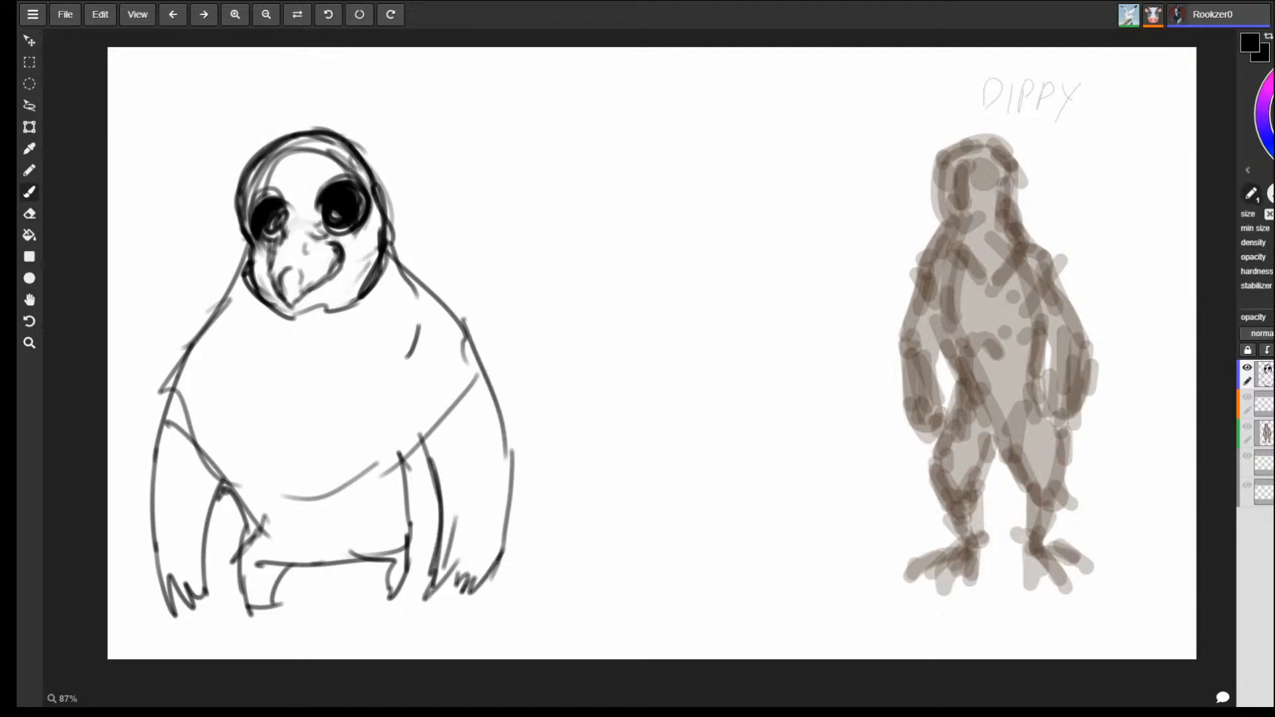
left_click_drag(493, 387, 502, 562)
Refine the right leg and draw clawed bird feet with curved talons on both legs.
left_click_drag(426, 449, 409, 589)
left_click_drag(373, 564, 390, 596)
mouse_move(390, 596)
left_mouse_down()
mouse_move(374, 604)
mouse_move(383, 611)
left_mouse_up()
left_click_drag(407, 588, 415, 607)
left_click_drag(412, 605, 398, 609)
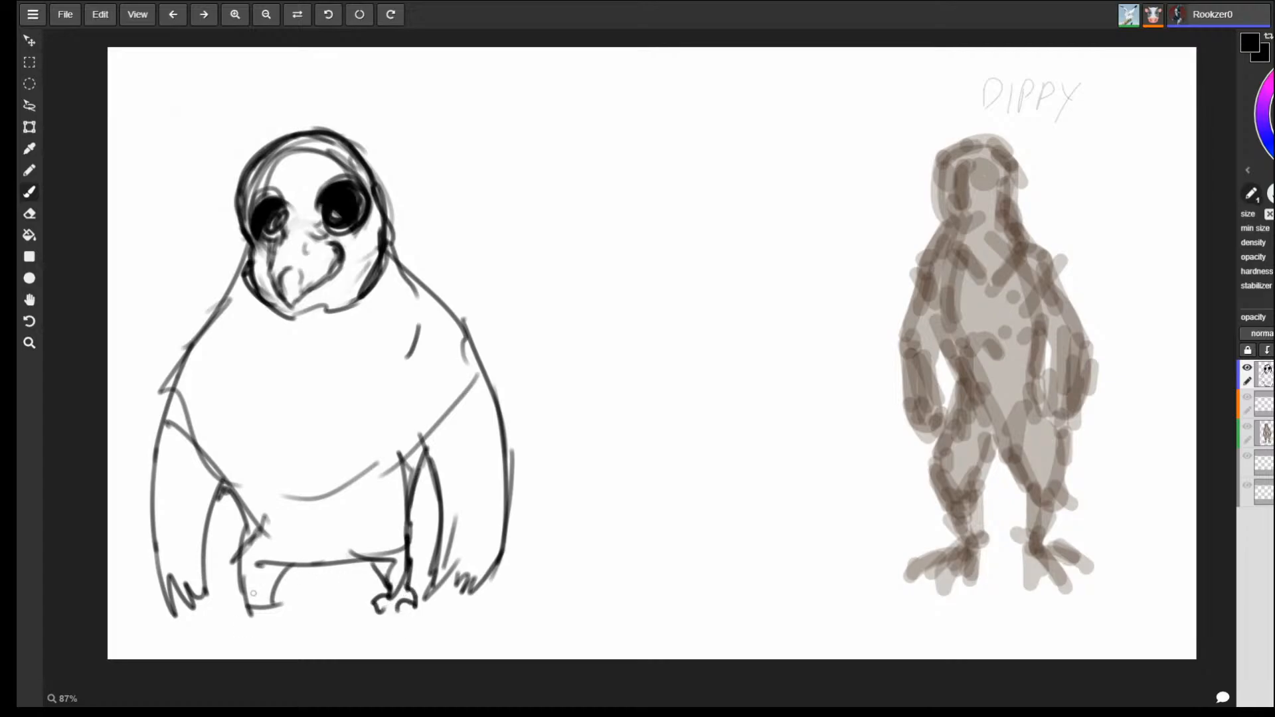
mouse_move(253, 593)
left_mouse_down()
mouse_move(234, 619)
mouse_move(284, 622)
left_mouse_up()
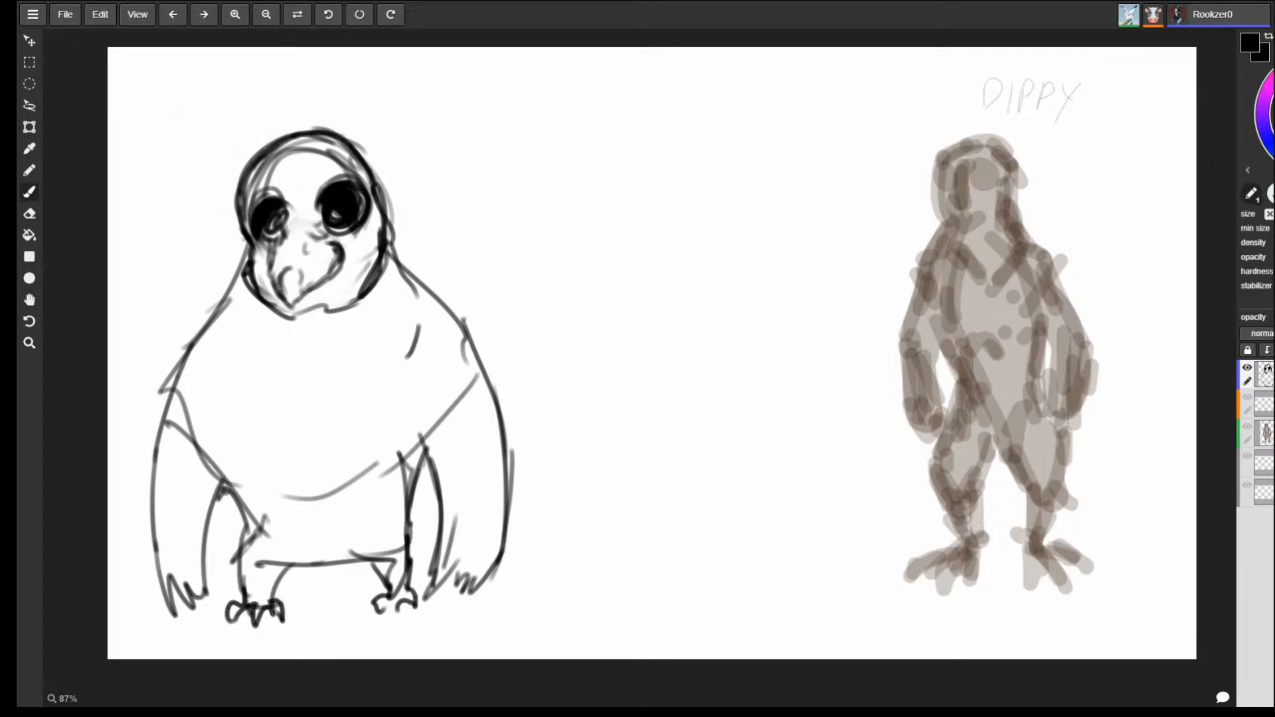
mouse_move(390, 597)
left_mouse_down()
mouse_move(370, 593)
mouse_move(394, 599)
mouse_move(379, 598)
mouse_move(392, 624)
mouse_move(372, 596)
mouse_move(369, 620)
mouse_move(398, 598)
mouse_move(414, 619)
mouse_move(415, 600)
left_mouse_up()
Sample the black of the right eye and darken the outline of the beak.
left_click(389, 621, "alt")
left_click(349, 203, "alt")
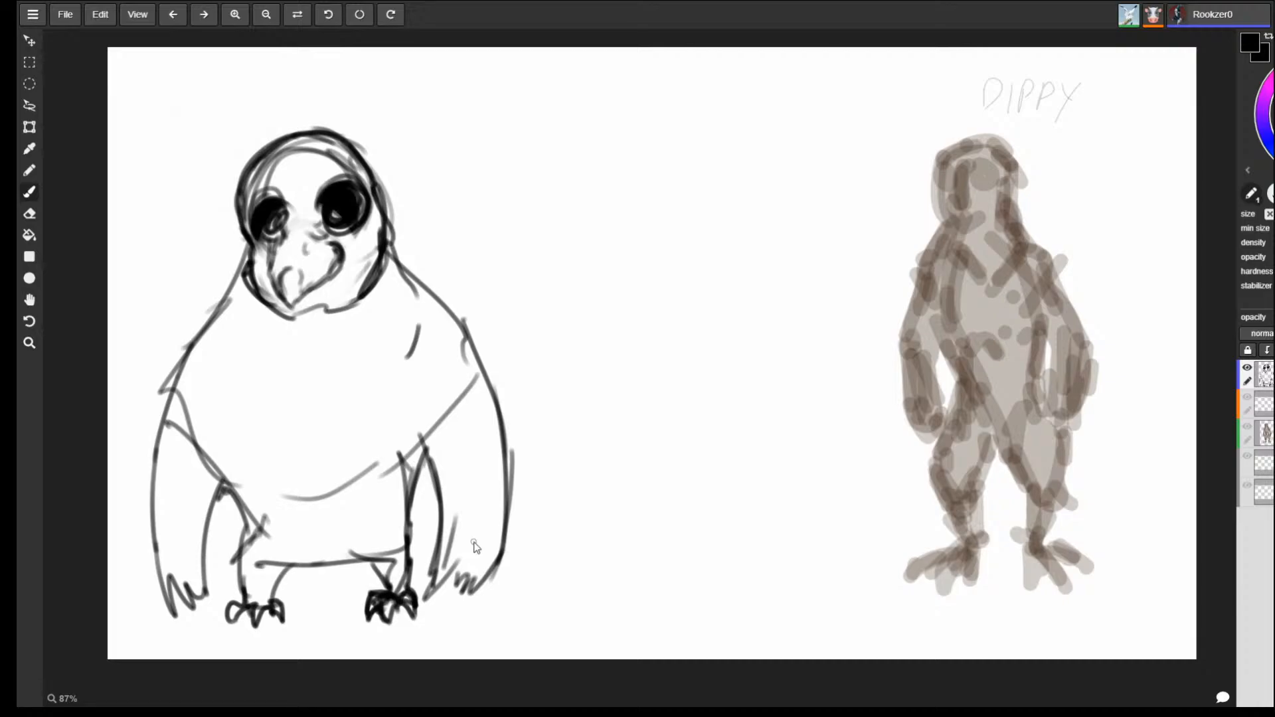
mouse_move(278, 264)
left_mouse_down()
mouse_move(291, 216)
mouse_move(332, 224)
mouse_move(346, 260)
mouse_move(280, 269)
mouse_move(318, 229)
mouse_move(291, 304)
left_mouse_up()
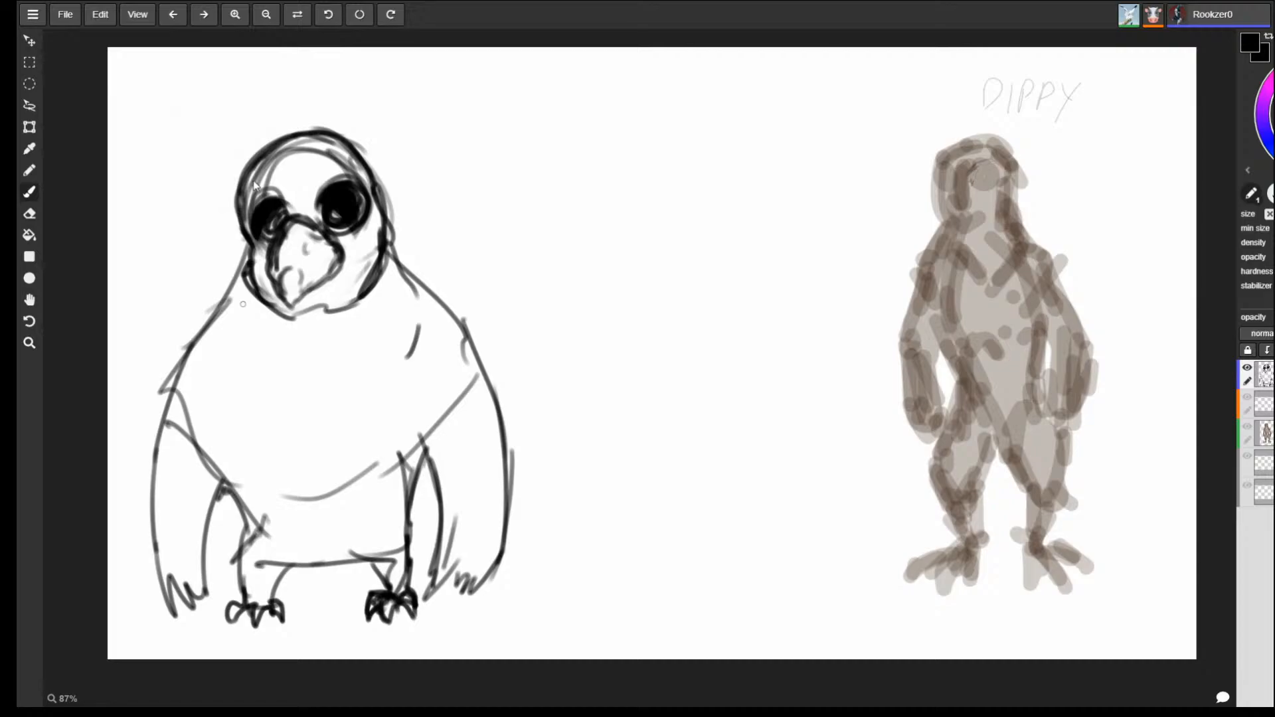
Erase the top of the head and redraw it with a spiky, swept-back feather crest and an angry left eye.
mouse_move(216, 196)
left_mouse_down()
mouse_move(321, 108)
mouse_move(386, 103)
left_mouse_up()
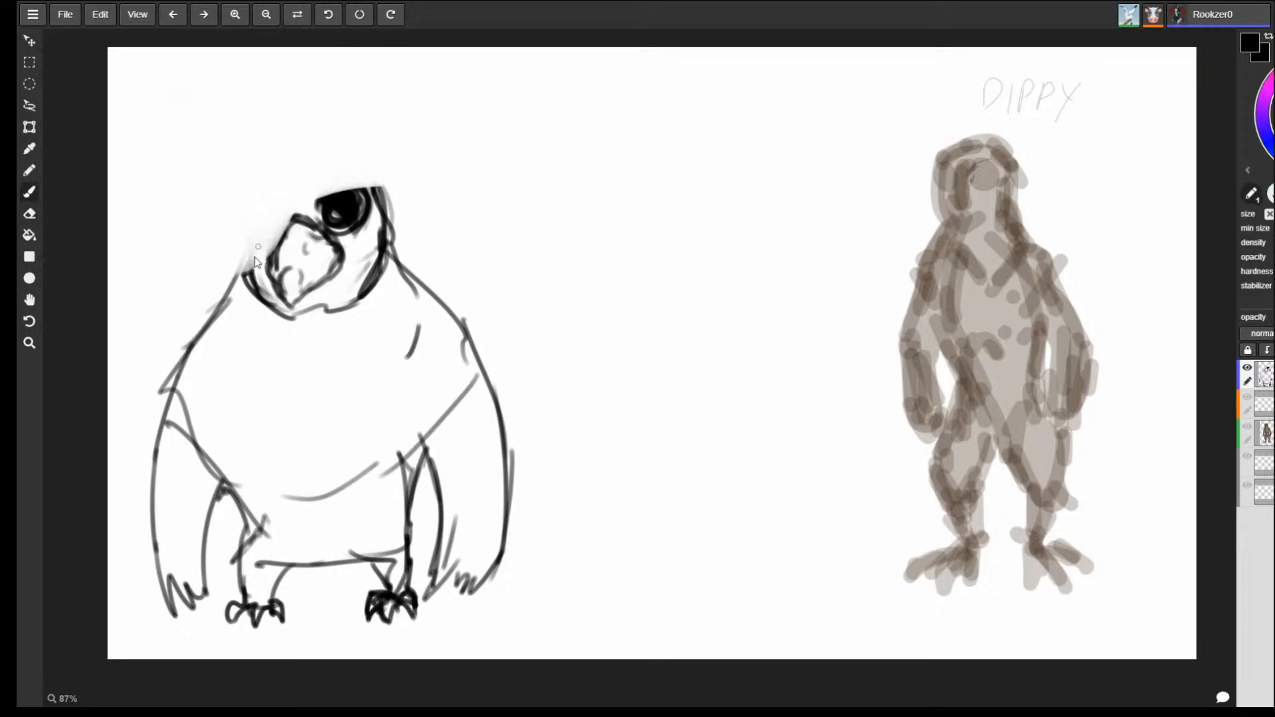
left_click_drag(247, 285, 240, 225)
left_click_drag(384, 220, 339, 160)
mouse_move(251, 266)
left_mouse_down()
mouse_move(291, 142)
mouse_move(380, 93)
mouse_move(376, 188)
left_mouse_up()
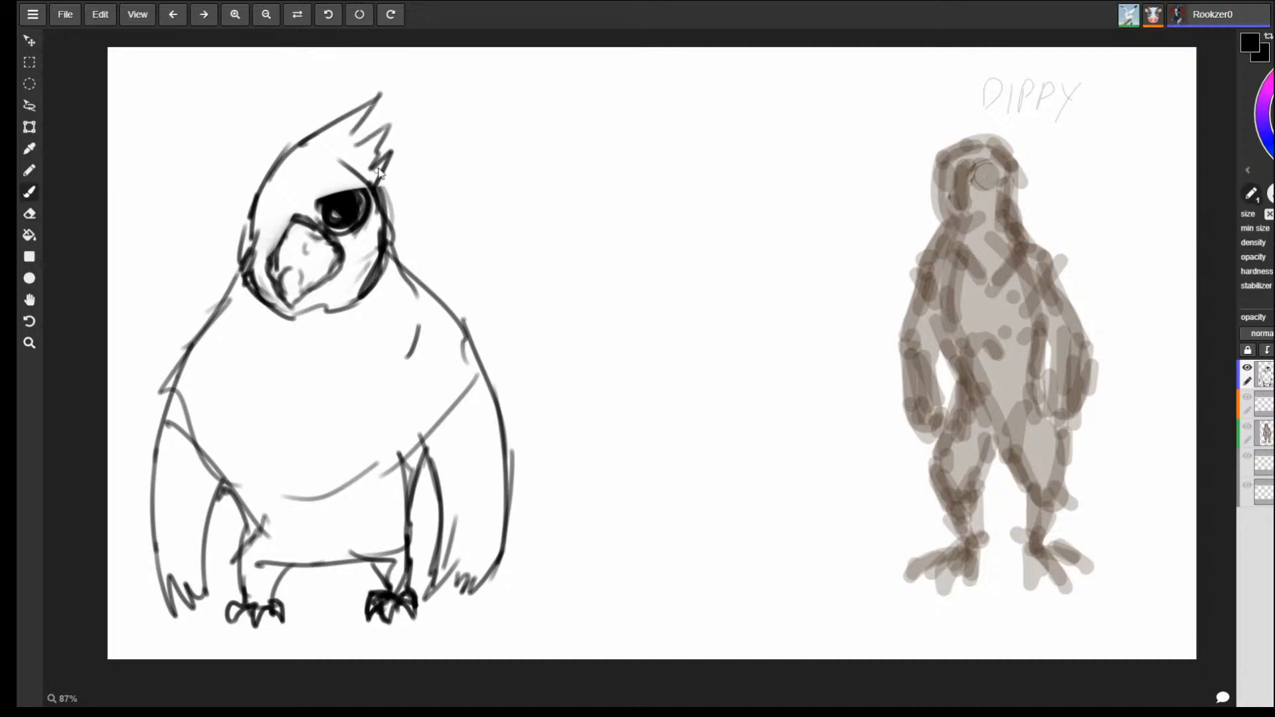
mouse_move(279, 206)
left_mouse_down()
mouse_move(254, 204)
mouse_move(256, 226)
mouse_move(285, 221)
mouse_move(251, 202)
mouse_move(279, 207)
mouse_move(255, 203)
mouse_move(258, 223)
mouse_move(269, 227)
mouse_move(268, 205)
left_mouse_up()
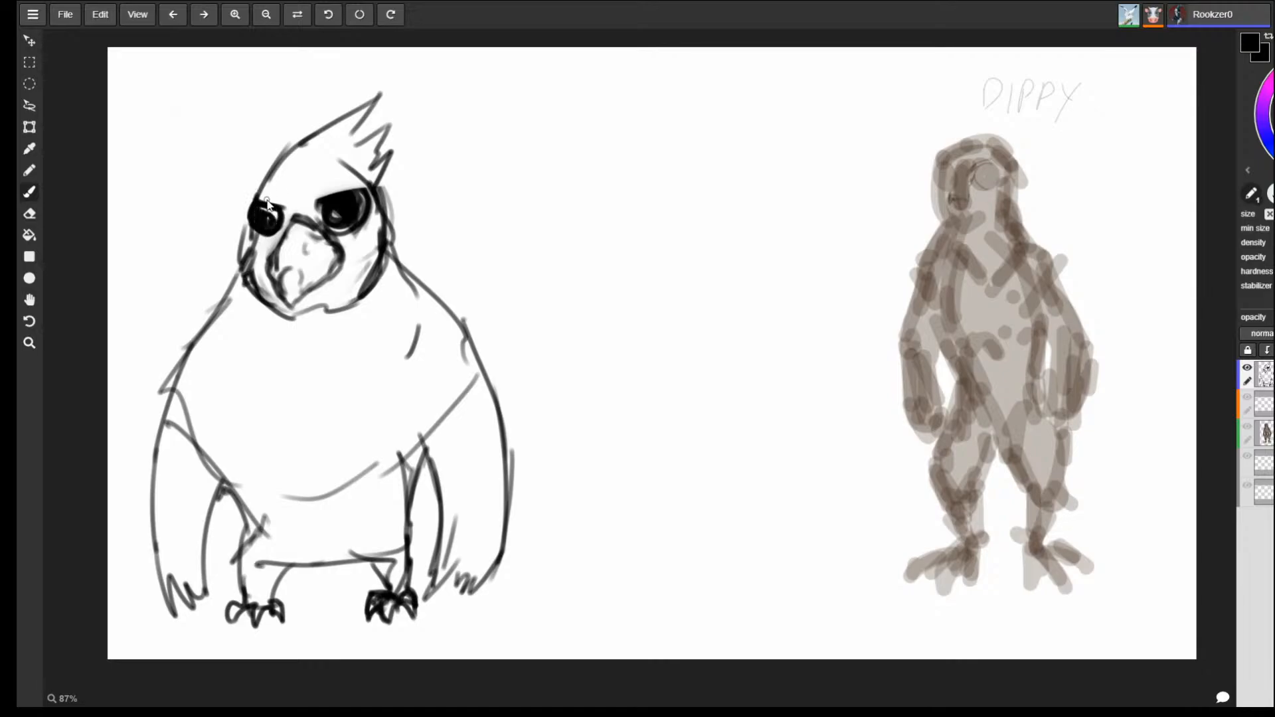
Shrink the eraser, carve highlights into the right eye, and add furrowed brow lines between the eyes.
key("e")
key("bracketleft")
key("bracketleft")
key("bracketleft")
key("bracketleft")
key("bracketleft")
key("bracketleft")
key("bracketleft")
key("bracketleft")
key("bracketleft")
key("bracketleft")
key("bracketleft")
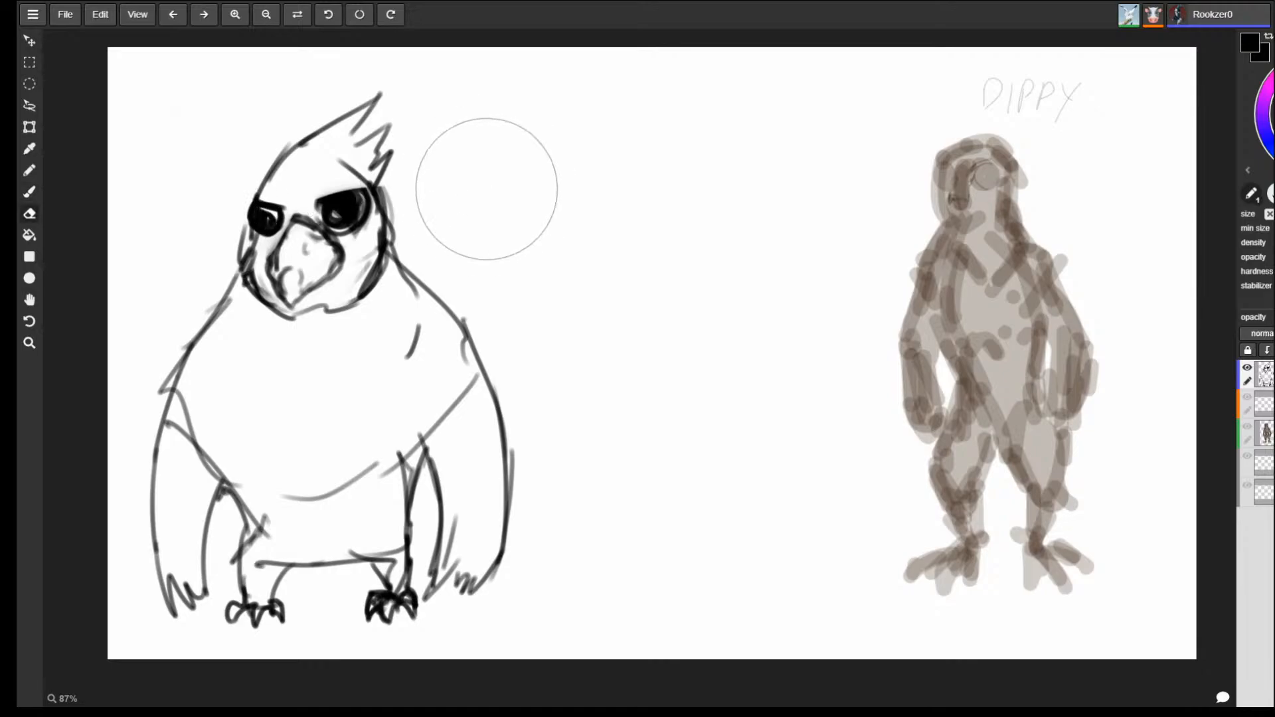
key("bracketleft")
key("bracketleft")
key("bracketleft")
key("b")
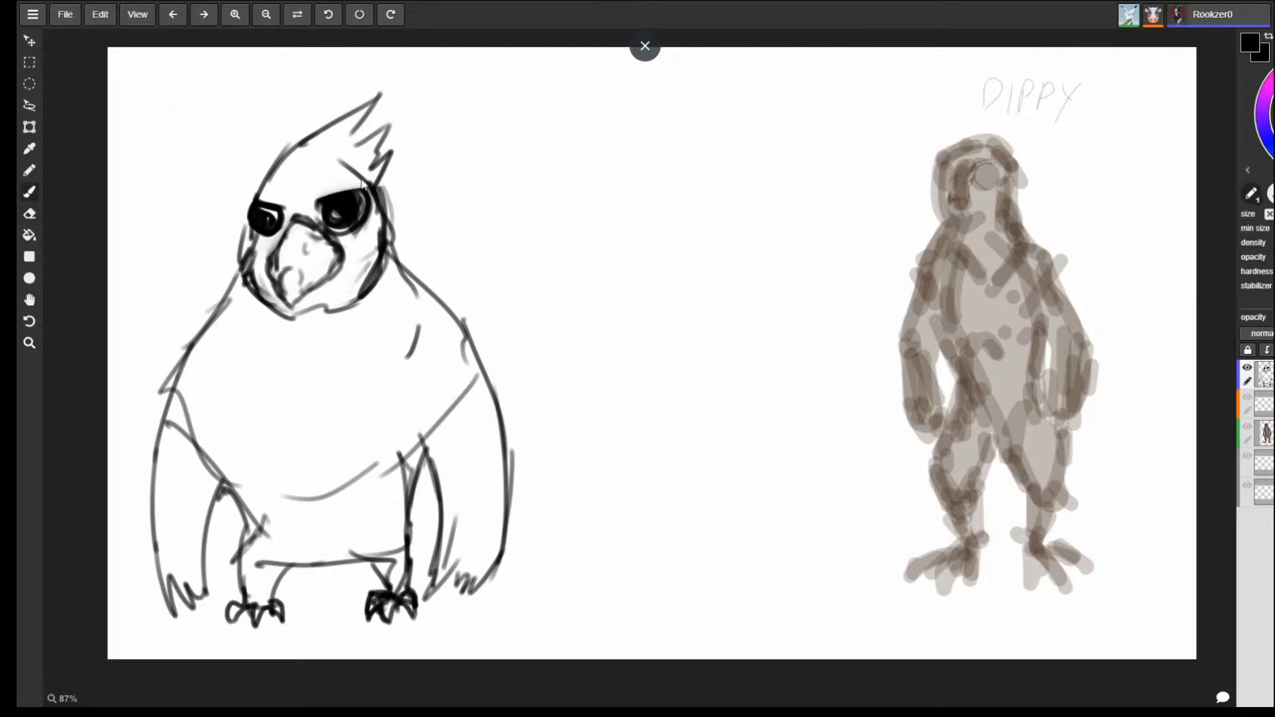
key("e")
left_click(348, 201)
mouse_move(351, 201)
left_mouse_down()
mouse_move(362, 208)
mouse_move(334, 222)
mouse_move(303, 207)
mouse_move(299, 180)
mouse_move(291, 209)
mouse_move(278, 181)
left_mouse_up()
key("b")
left_click_drag(264, 226, 266, 220)
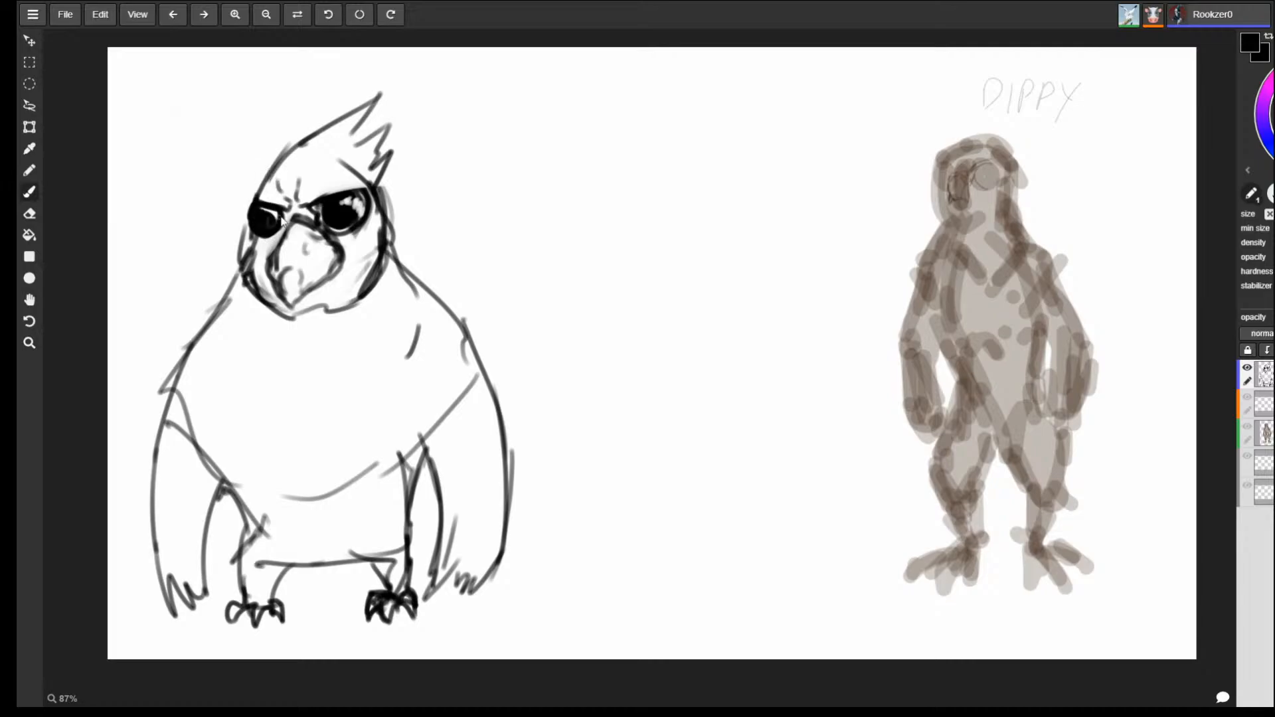
Sample white from the face and paint small reflections inside the black eyes.
key("alt")
left_click(279, 210, "alt")
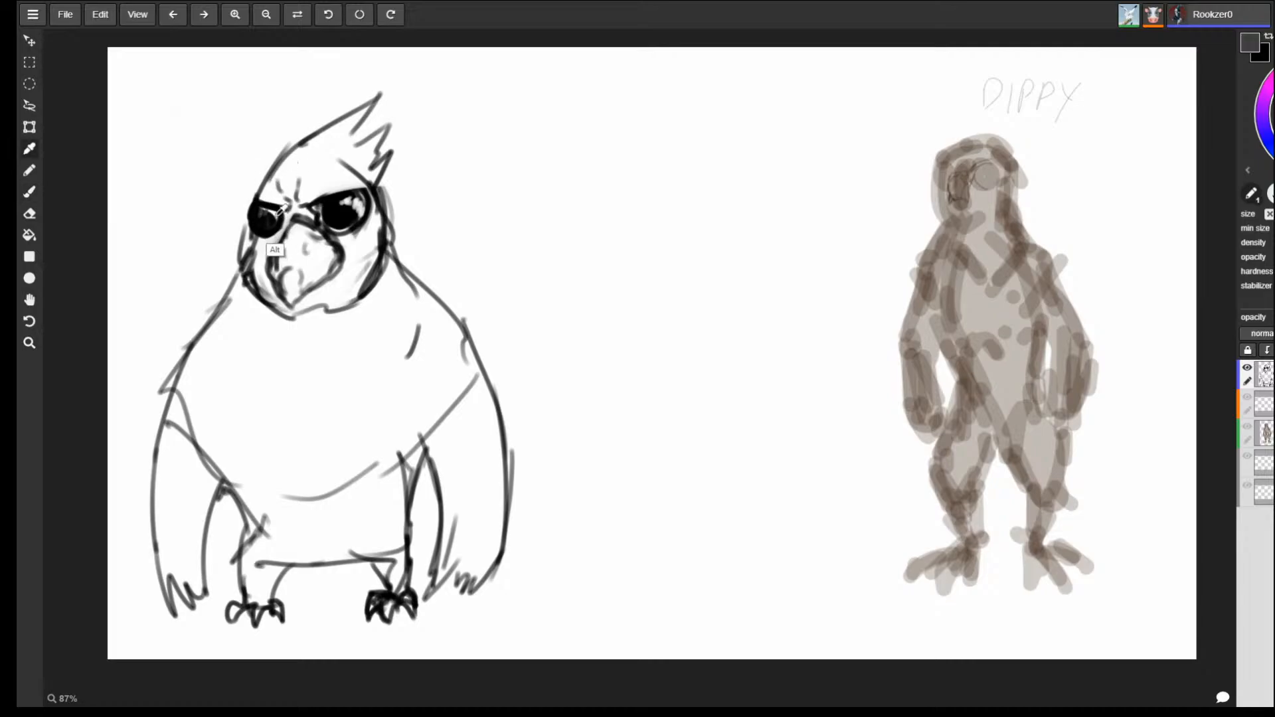
left_click(275, 249, "alt")
mouse_move(265, 220)
left_mouse_down()
mouse_move(283, 211)
mouse_move(257, 212)
left_mouse_up()
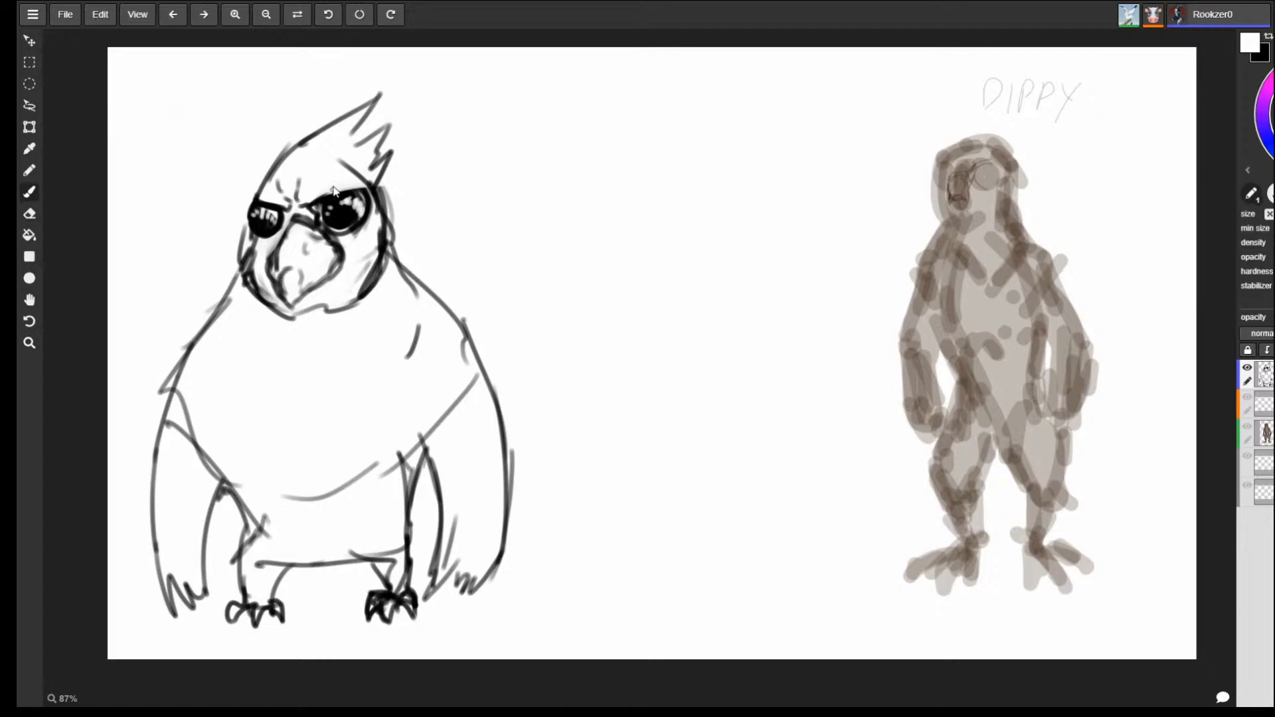
Sample black and redraw the crest as tall jagged spikes running from the forehead down the back of the head.
left_click(261, 258, "alt")
mouse_move(247, 211)
left_mouse_down()
mouse_move(316, 94)
mouse_move(321, 157)
mouse_move(291, 154)
mouse_move(308, 143)
mouse_move(317, 97)
mouse_move(322, 149)
mouse_move(330, 65)
mouse_move(333, 143)
mouse_move(338, 104)
mouse_move(354, 131)
mouse_move(360, 77)
mouse_move(330, 143)
left_mouse_up()
key("e")
key("b")
key("e")
key("b")
key("e")
key("b")
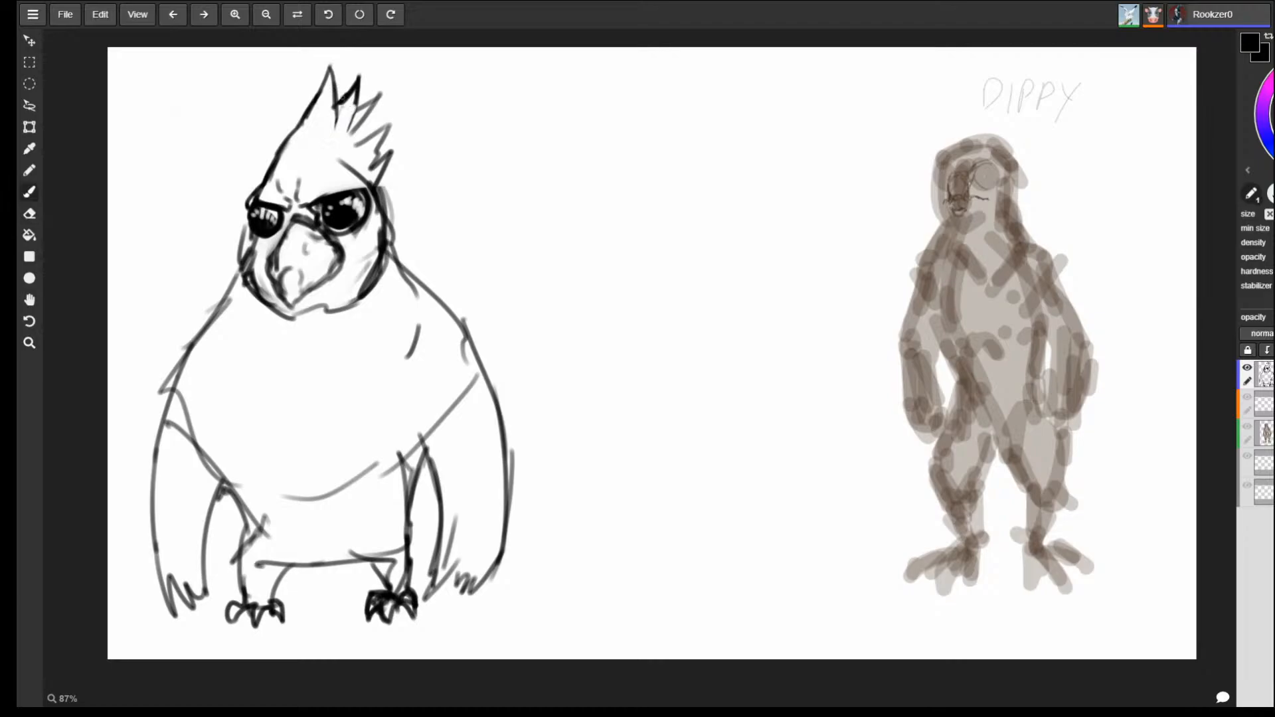
mouse_move(360, 69)
left_mouse_down()
mouse_move(351, 140)
mouse_move(391, 81)
mouse_move(379, 128)
mouse_move(399, 108)
mouse_move(380, 156)
mouse_move(398, 151)
mouse_move(387, 192)
left_mouse_up()
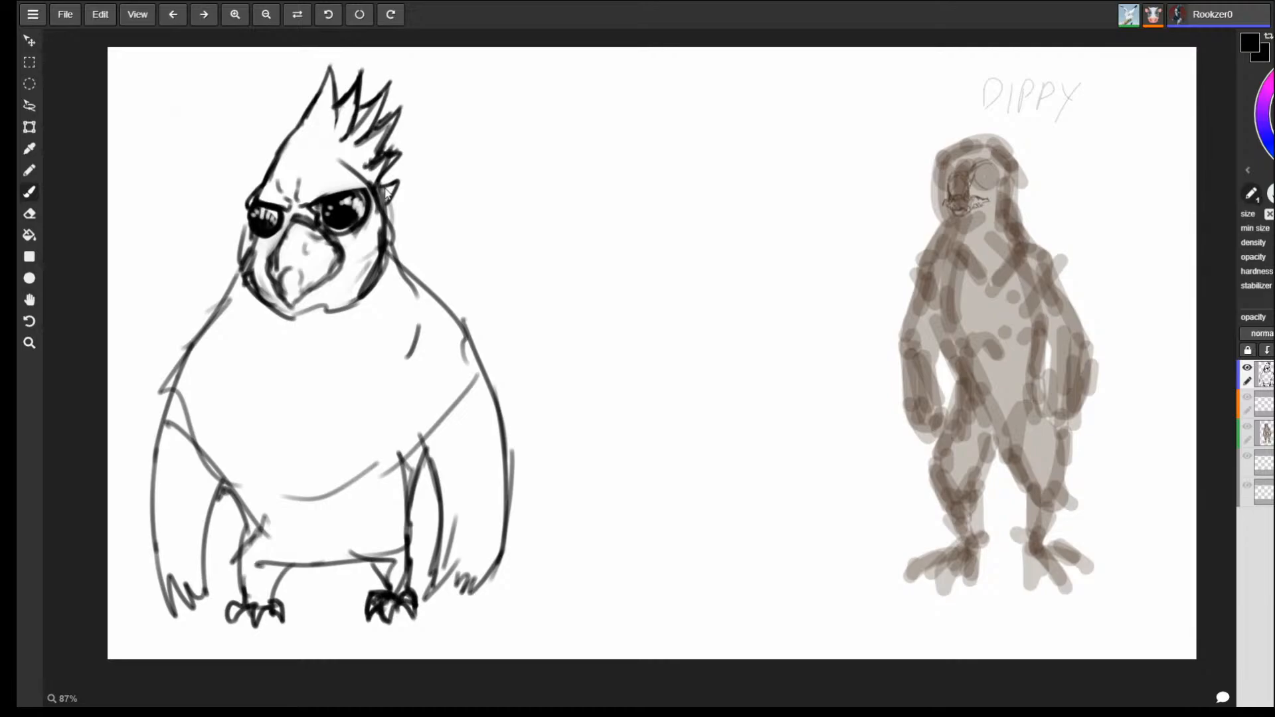
Erase the chin line under the beak, sharpen the beak into a downward point, and add texture marks on it.
key("e")
left_click_drag(259, 299, 319, 366)
key("b")
key("e")
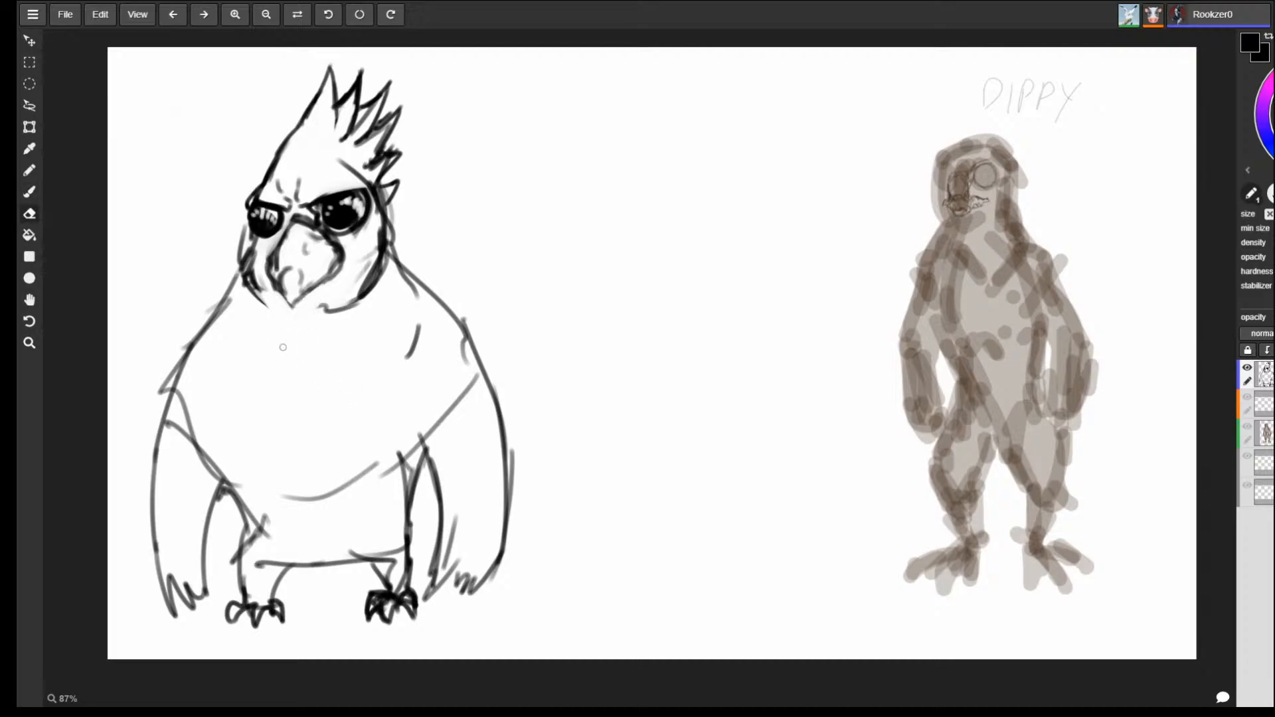
key("b")
left_click_drag(272, 277, 294, 320)
mouse_move(317, 276)
left_mouse_down()
mouse_move(291, 316)
mouse_move(322, 263)
left_mouse_up()
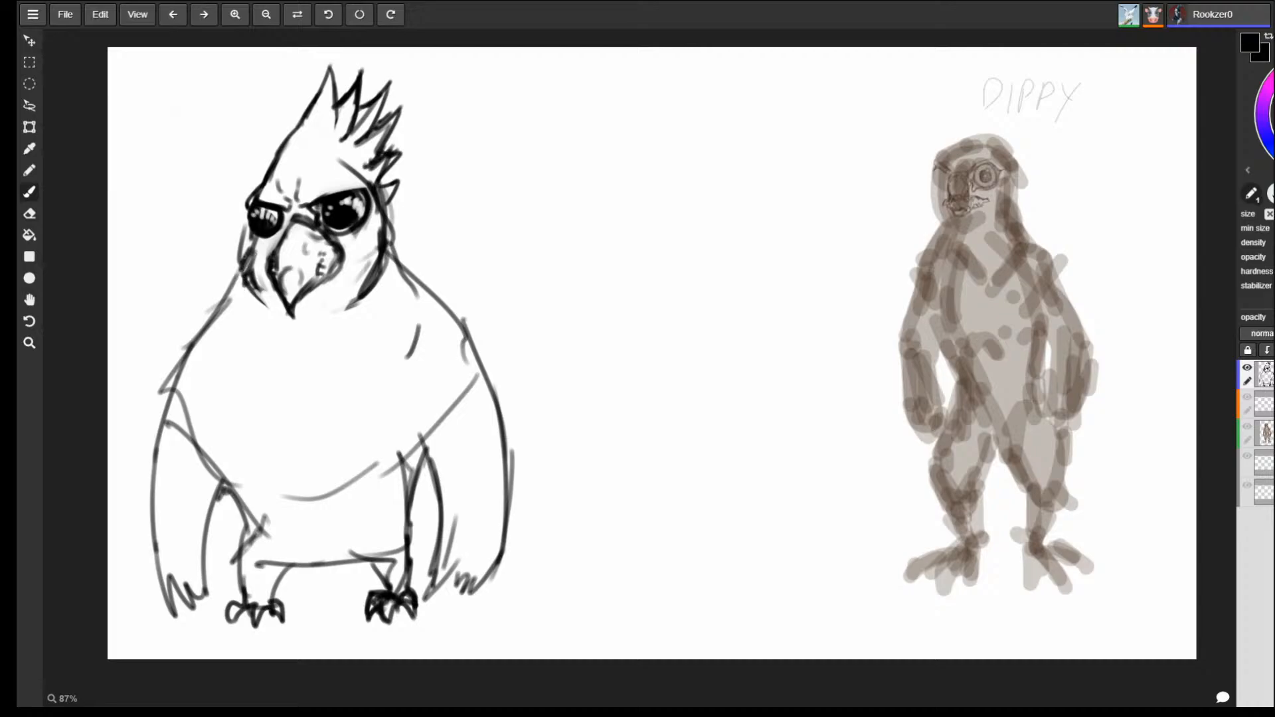
Draw feathered tips on both shoulders, darken the outer arm lines, and erase the stray marks inside the right shoulder.
mouse_move(247, 258)
left_mouse_down()
mouse_move(167, 350)
mouse_move(159, 575)
mouse_move(206, 560)
mouse_move(229, 478)
left_mouse_up()
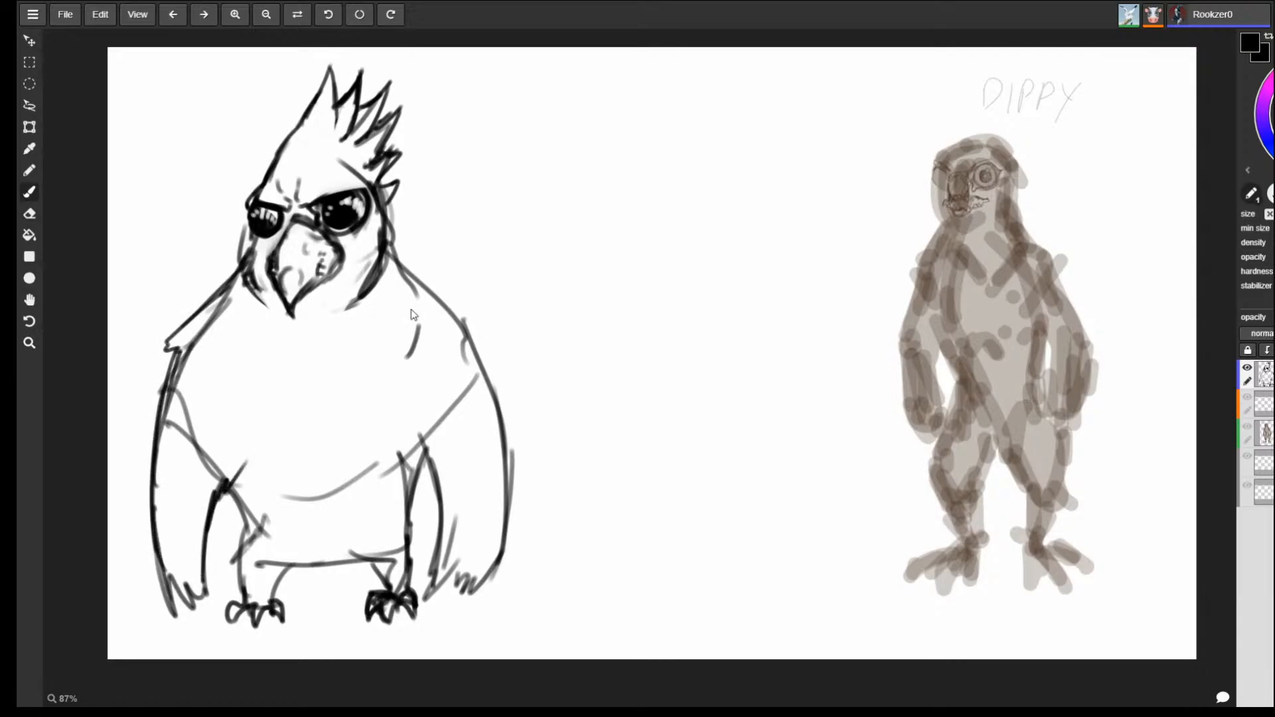
mouse_move(388, 251)
left_mouse_down()
mouse_move(510, 356)
mouse_move(500, 374)
mouse_move(509, 485)
left_mouse_up()
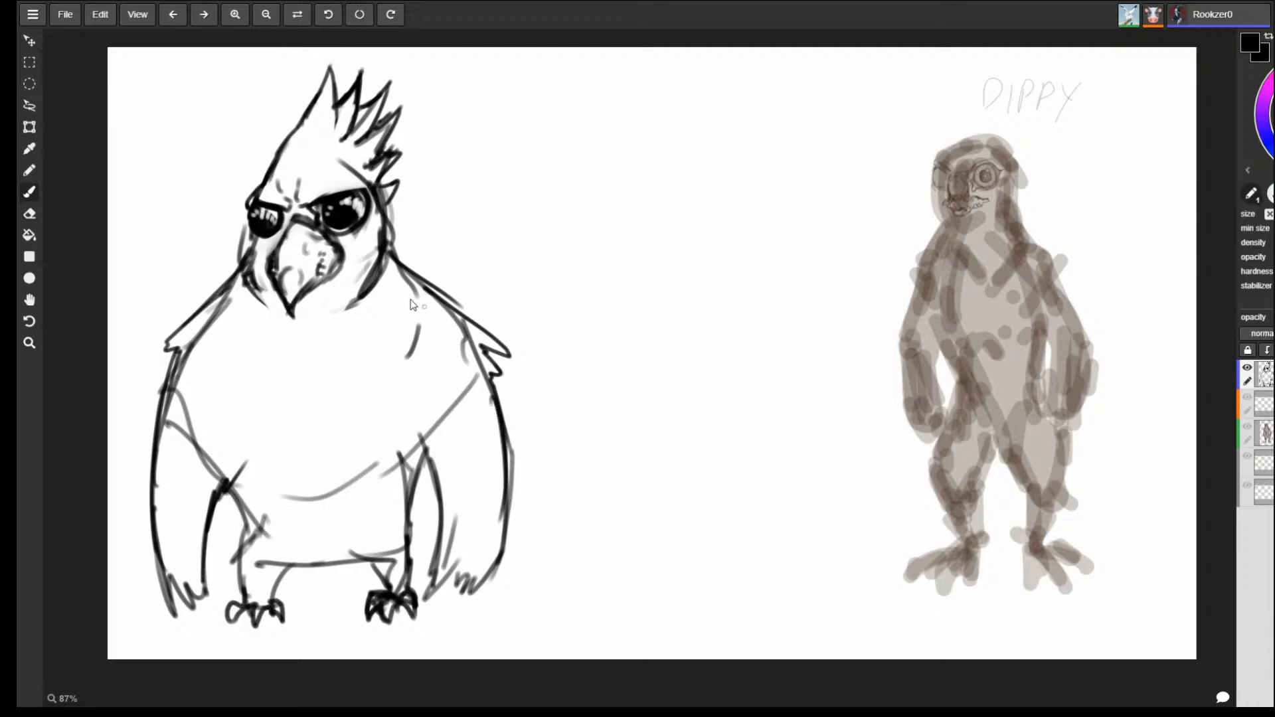
key("e")
mouse_move(467, 338)
left_mouse_down()
mouse_move(478, 363)
mouse_move(468, 340)
mouse_move(457, 346)
mouse_move(485, 382)
left_mouse_up()
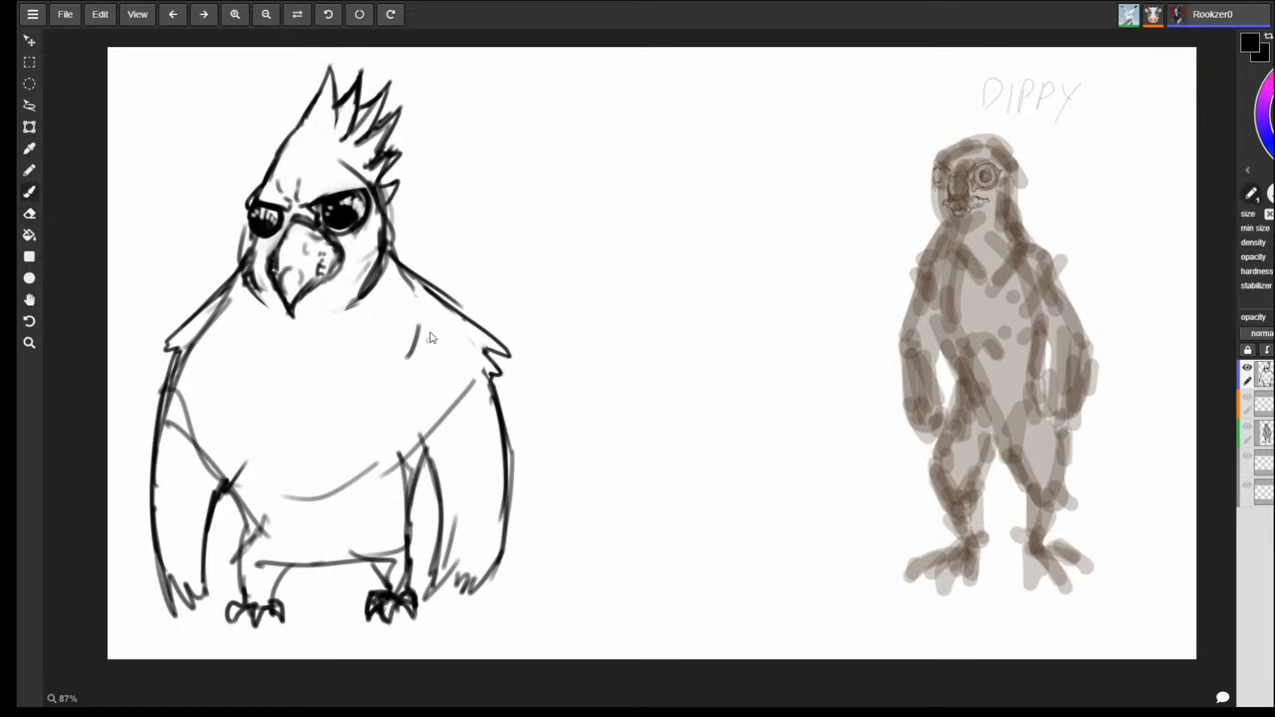
left_click_drag(420, 325, 406, 362)
Clean up the right eye's edge and cheek, then add ragged feathers around both eyes and along the jaw.
mouse_move(346, 309)
left_mouse_down()
mouse_move(373, 247)
mouse_move(362, 229)
mouse_move(332, 236)
mouse_move(370, 217)
left_mouse_up()
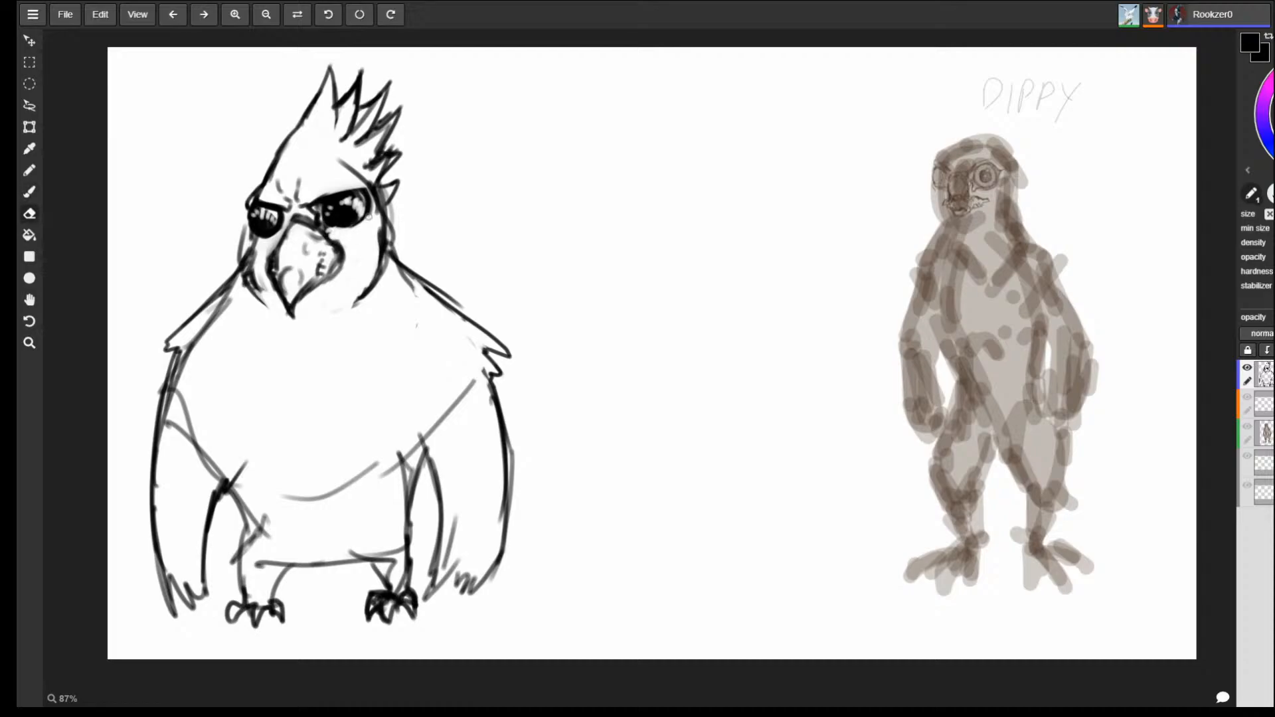
key("b")
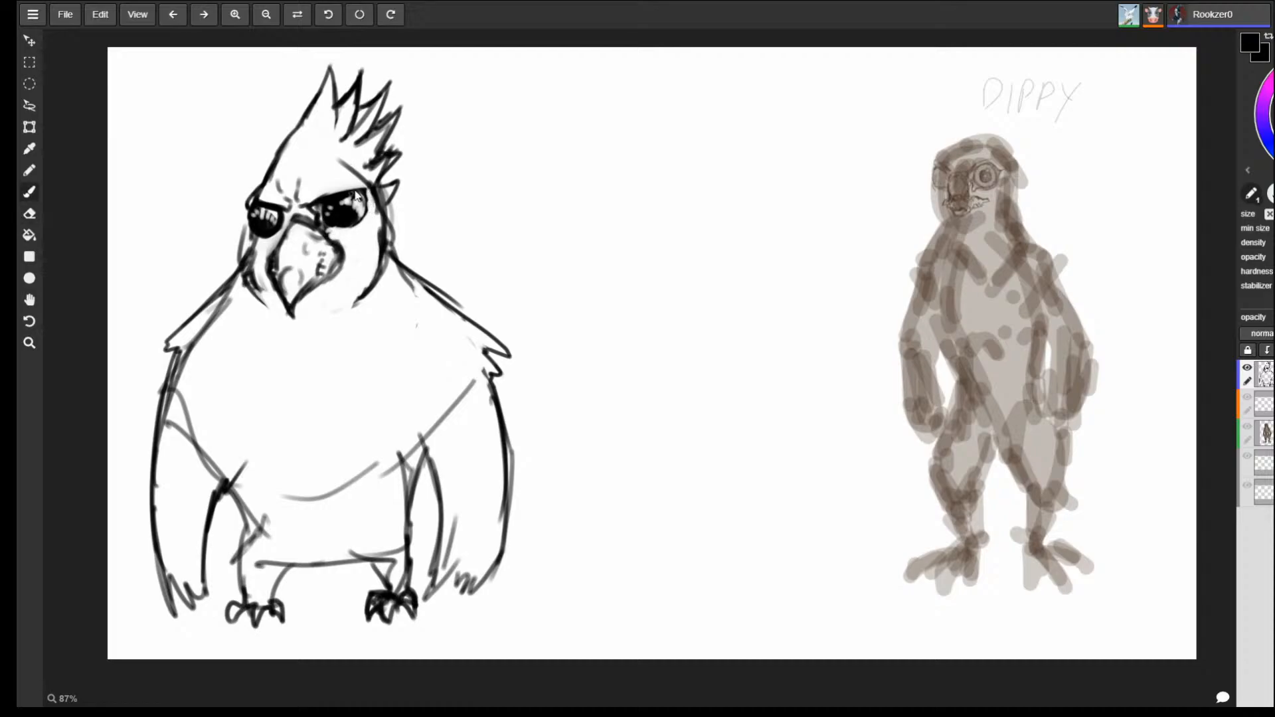
left_click_drag(372, 205, 354, 228)
left_click_drag(247, 227, 261, 253)
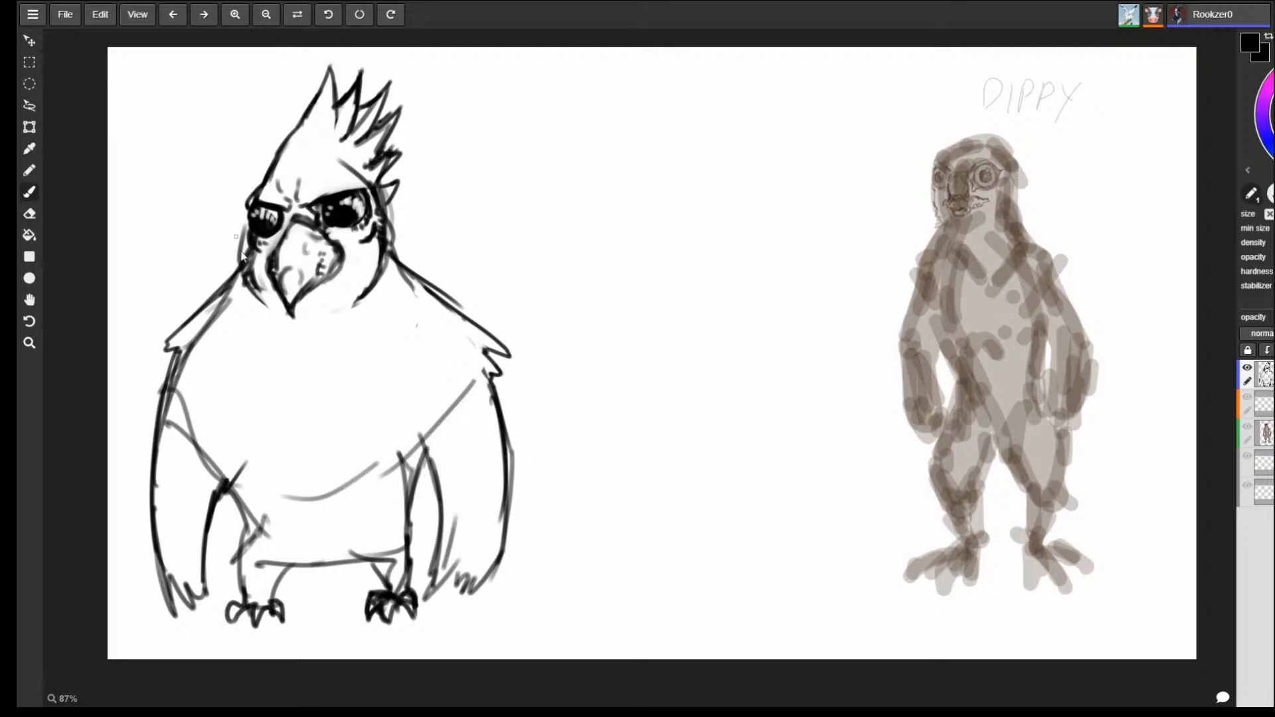
mouse_move(239, 269)
left_mouse_down()
mouse_move(268, 320)
mouse_move(274, 300)
left_mouse_up()
mouse_move(364, 291)
left_mouse_down()
mouse_move(372, 308)
mouse_move(385, 293)
left_mouse_up()
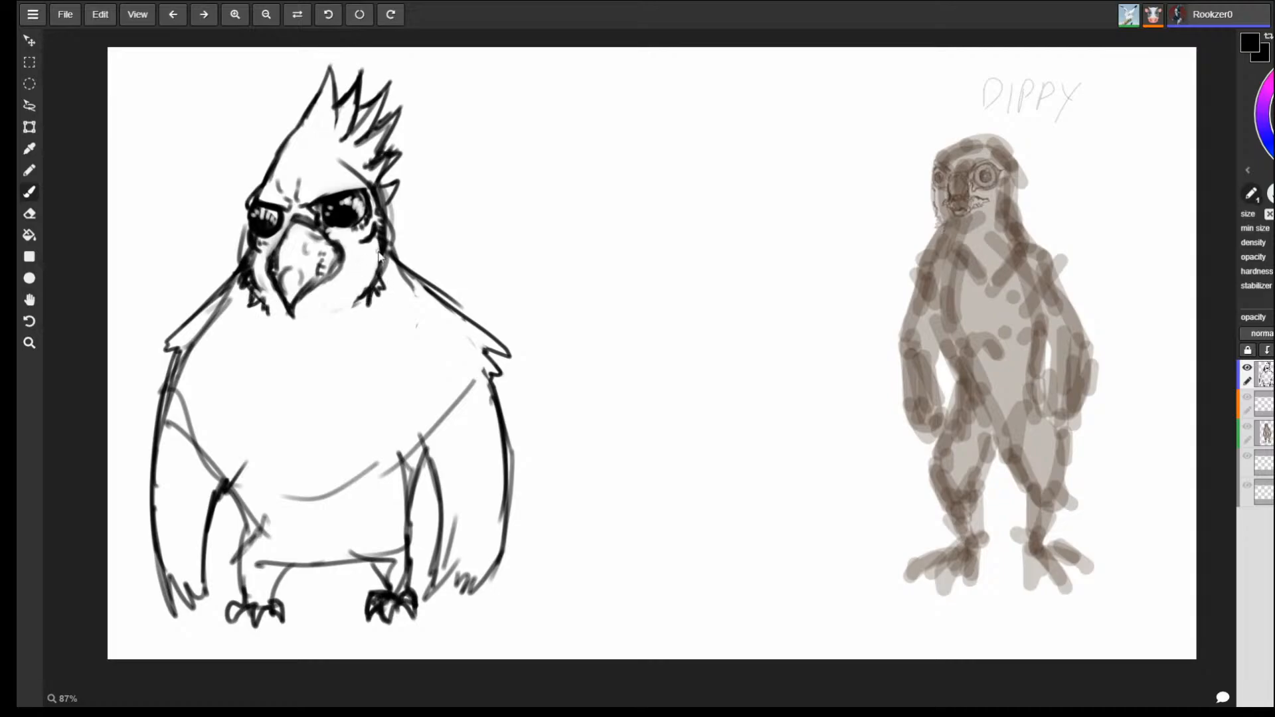
Refine the beak's edges and right cheek tuft, and add small dark feather marks beneath both eyes.
key("e")
key("b")
key("e")
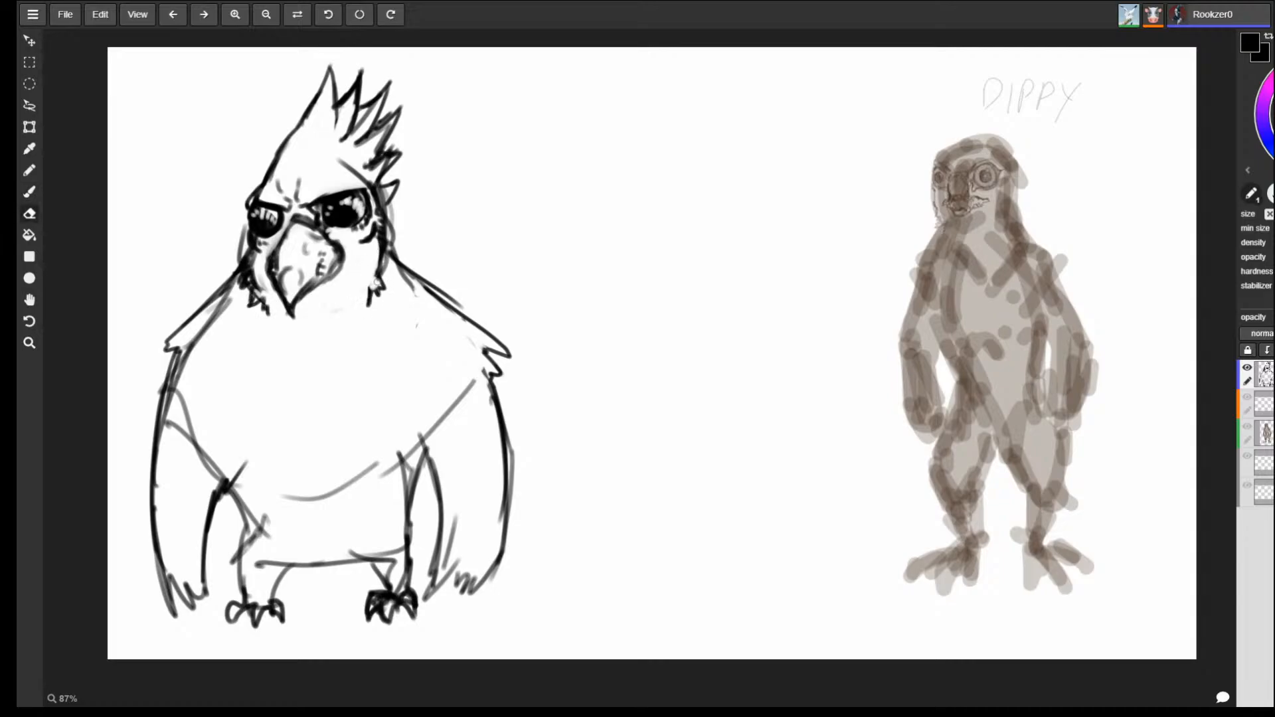
key("b")
key("e")
key("b")
key("e")
key("b")
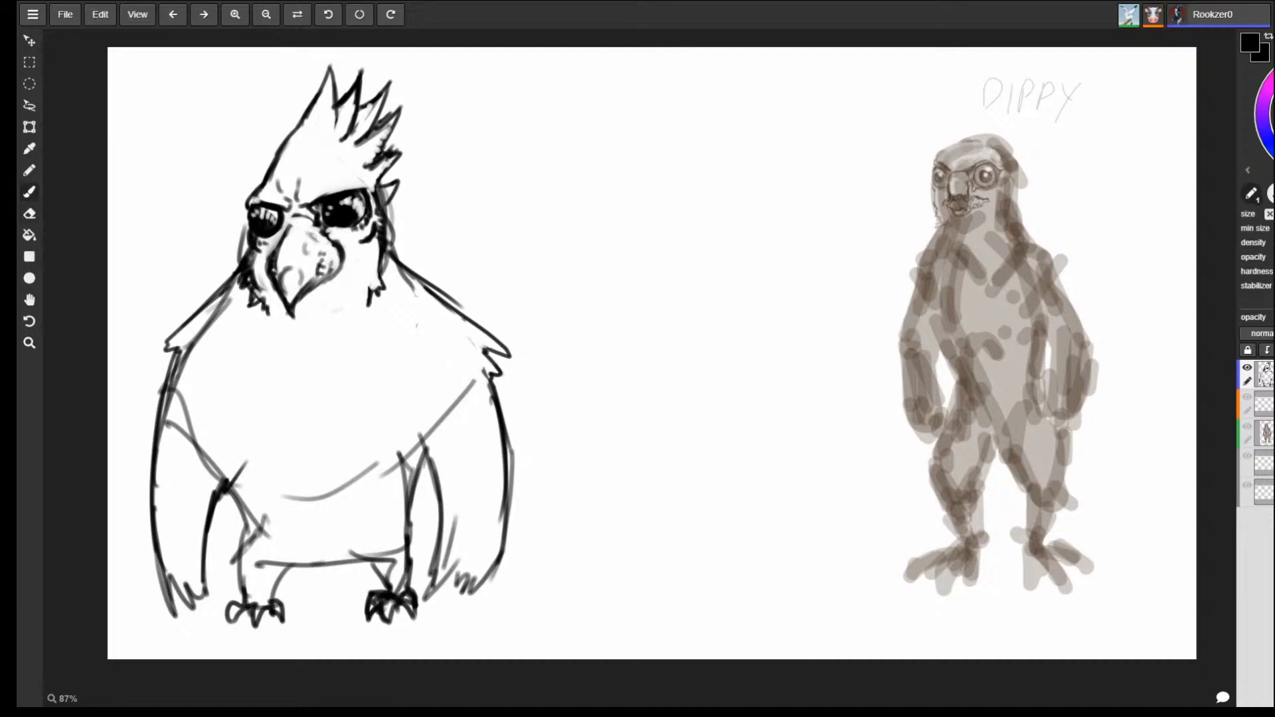
key("e")
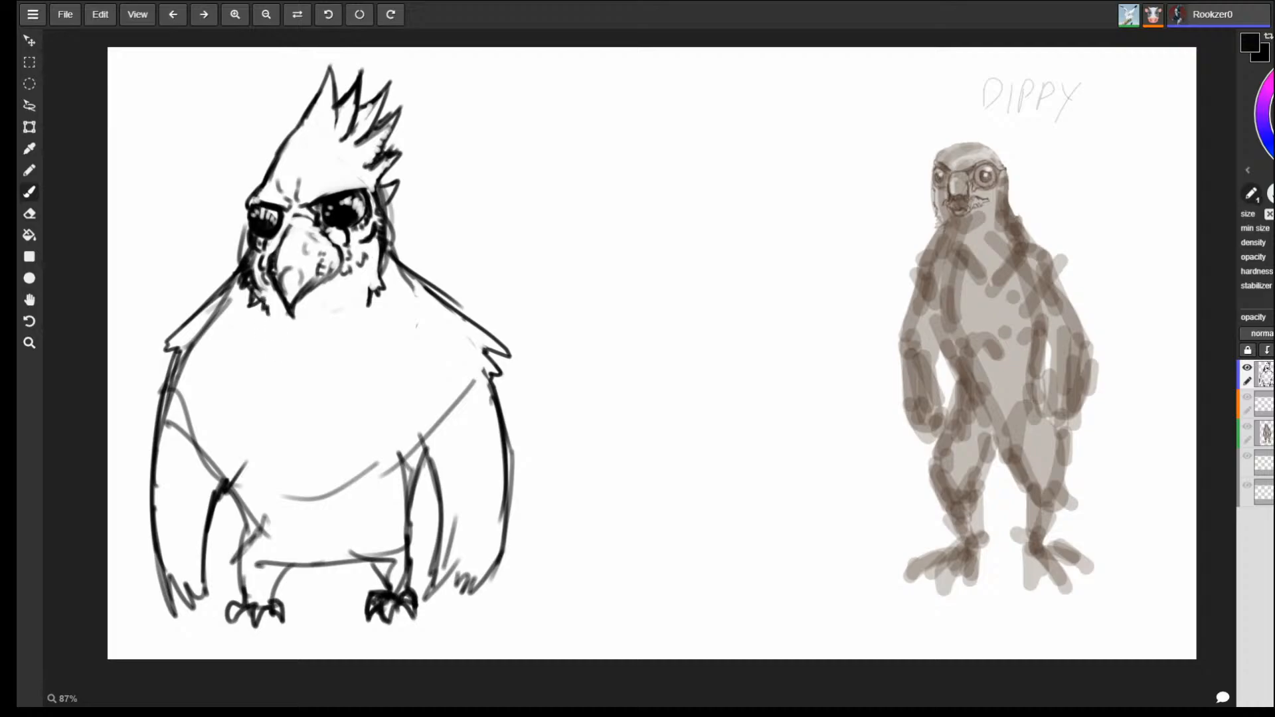
Draw a jagged feather ruff from the left side of the neck across the chest.
mouse_move(249, 293)
left_mouse_down()
mouse_move(255, 320)
mouse_move(224, 317)
mouse_move(232, 385)
mouse_move(249, 399)
left_mouse_up()
left_click(286, 434, "alt")
mouse_move(248, 397)
left_mouse_down()
mouse_move(287, 447)
mouse_move(332, 441)
mouse_move(400, 374)
left_mouse_up()
left_click(263, 215, "alt")
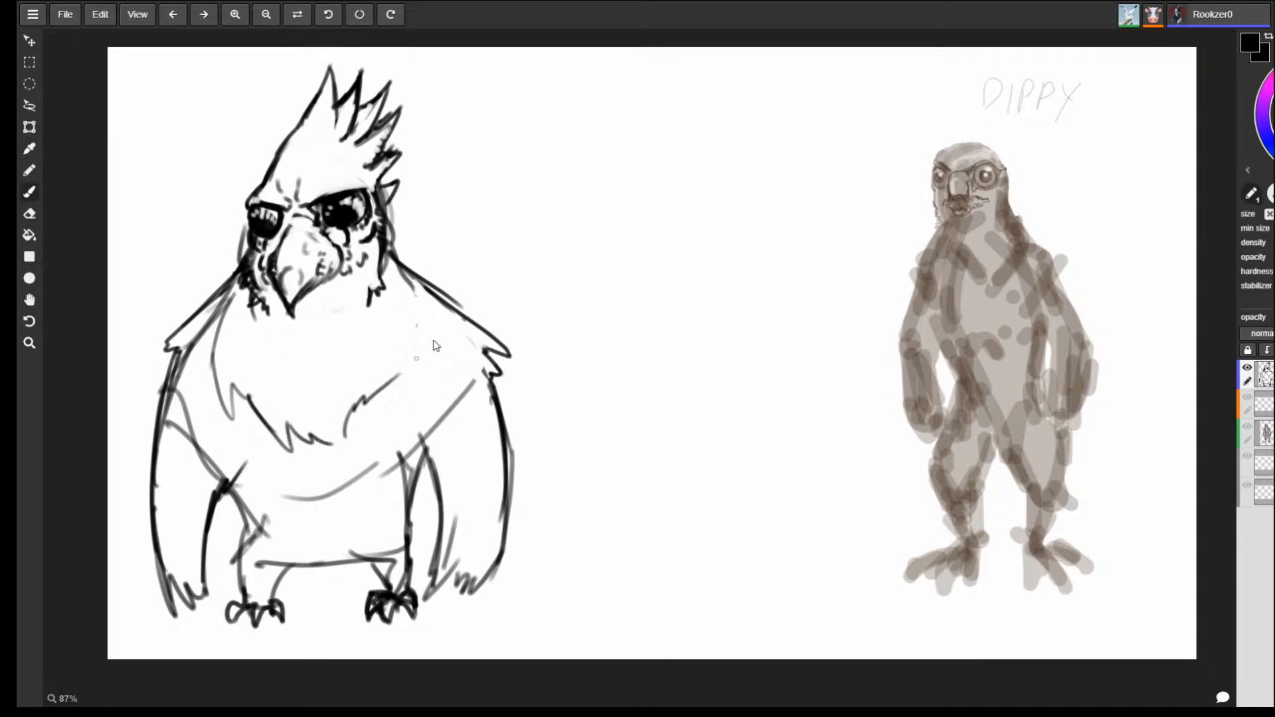
left_click_drag(233, 289, 196, 366)
mouse_move(210, 350)
left_mouse_down()
mouse_move(199, 379)
mouse_move(222, 301)
left_mouse_up()
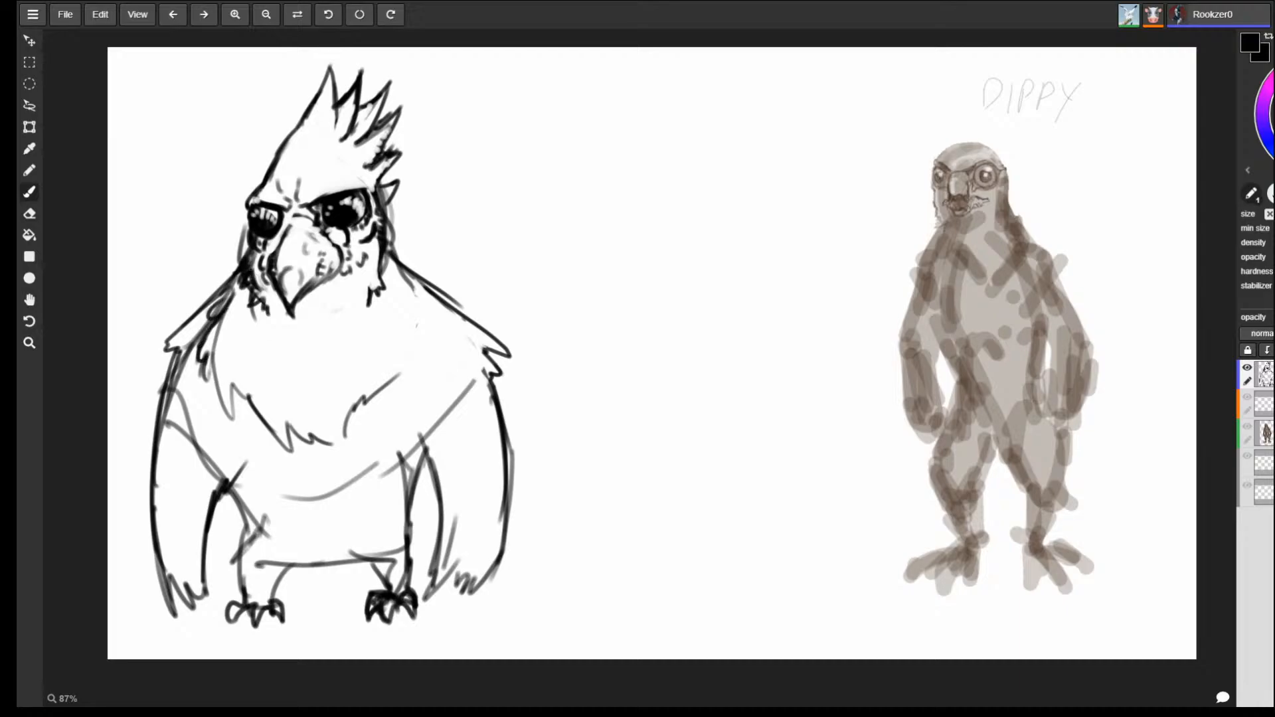
mouse_move(203, 364)
left_mouse_down()
mouse_move(239, 418)
mouse_move(240, 382)
left_mouse_up()
Erase the left shoulder's feather tips and inner arm lines, and redraw both shoulders with upturned feather tufts.
mouse_move(164, 347)
left_mouse_down()
mouse_move(159, 330)
mouse_move(247, 260)
left_mouse_up()
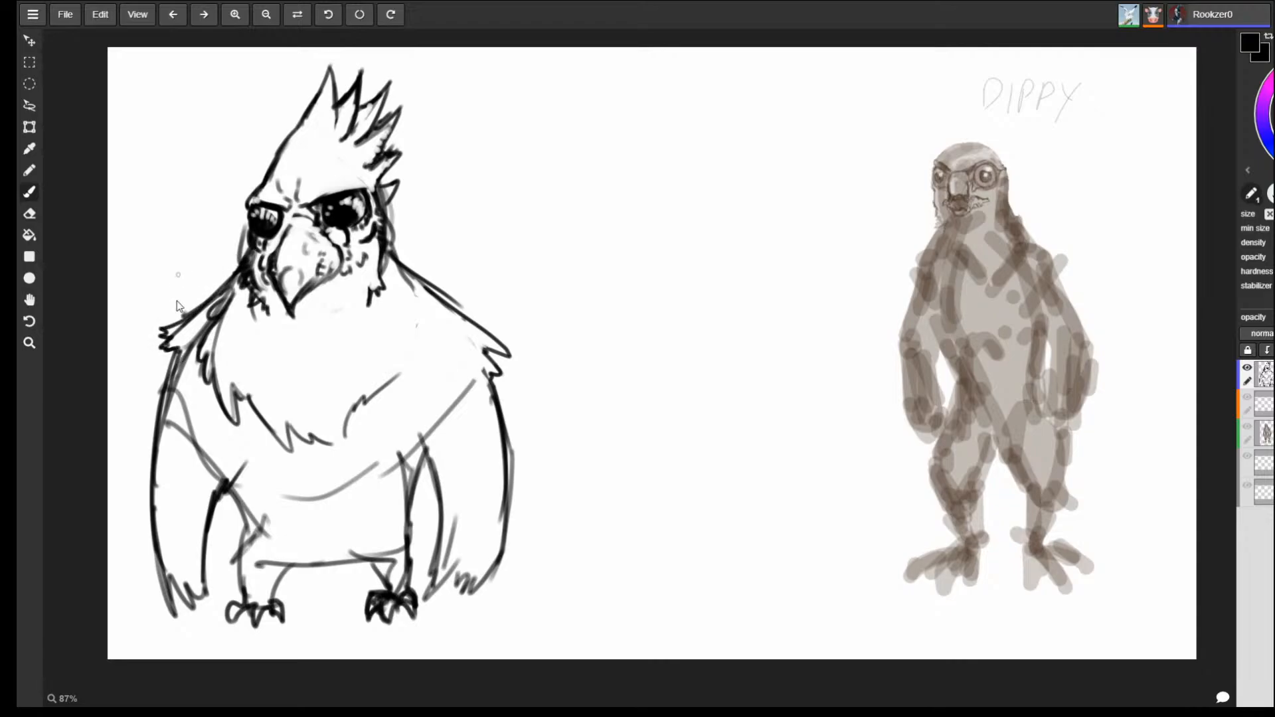
key("e")
mouse_move(156, 327)
left_mouse_down()
mouse_move(212, 292)
mouse_move(169, 345)
mouse_move(181, 352)
mouse_move(173, 425)
mouse_move(192, 393)
left_mouse_up()
key("b")
key("e")
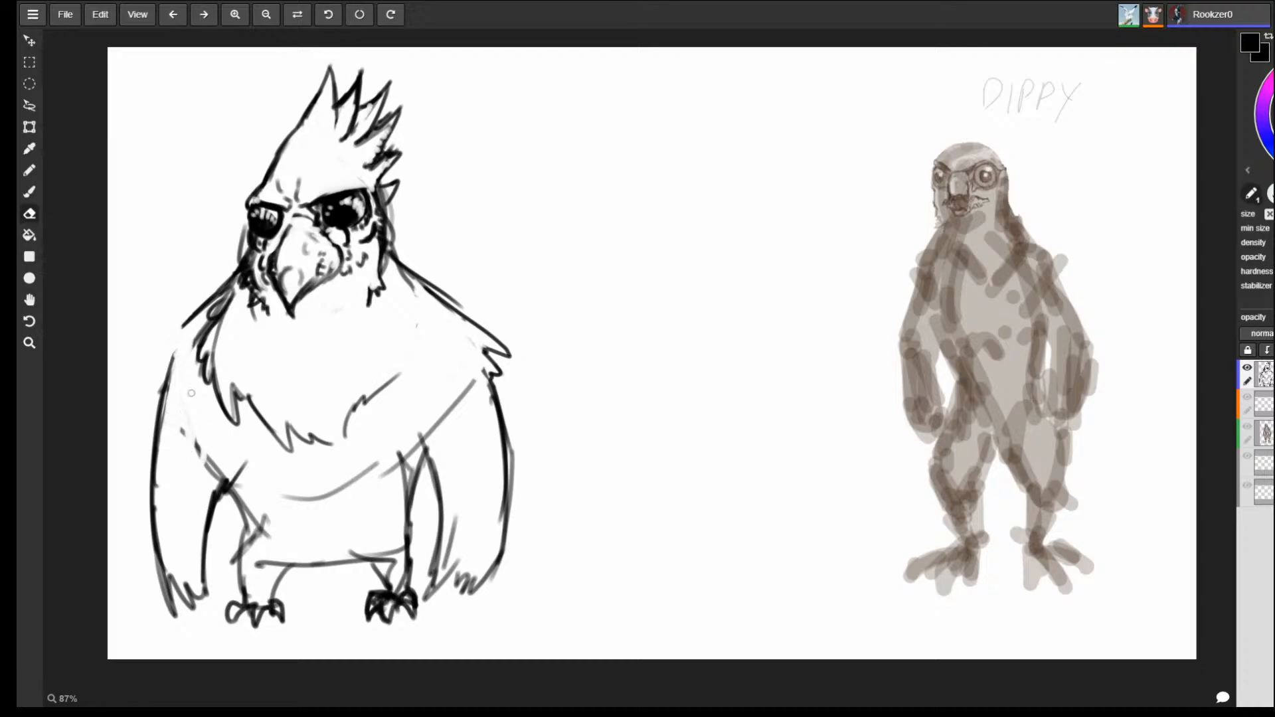
left_click_drag(198, 442, 216, 478)
key("b")
mouse_move(182, 321)
left_mouse_down()
mouse_move(162, 328)
mouse_move(171, 343)
left_mouse_up()
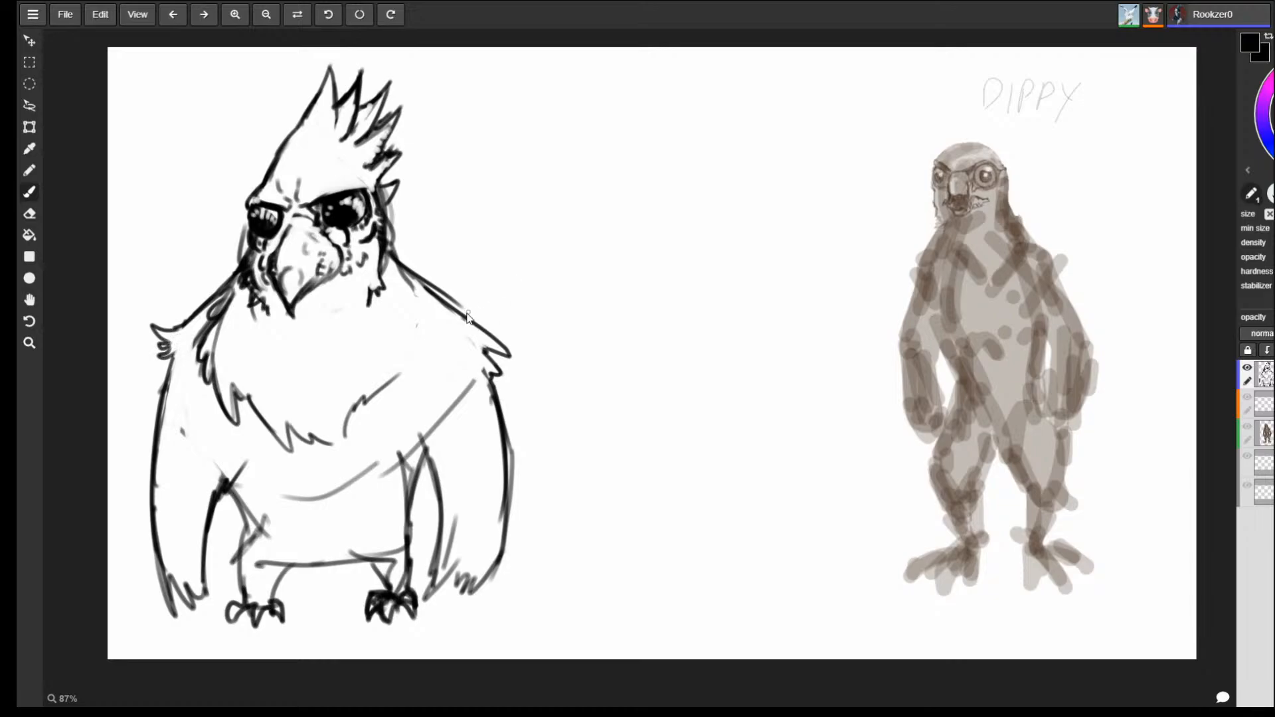
mouse_move(465, 318)
left_mouse_down()
mouse_move(520, 324)
mouse_move(486, 351)
mouse_move(516, 331)
mouse_move(510, 365)
mouse_move(488, 351)
left_mouse_up()
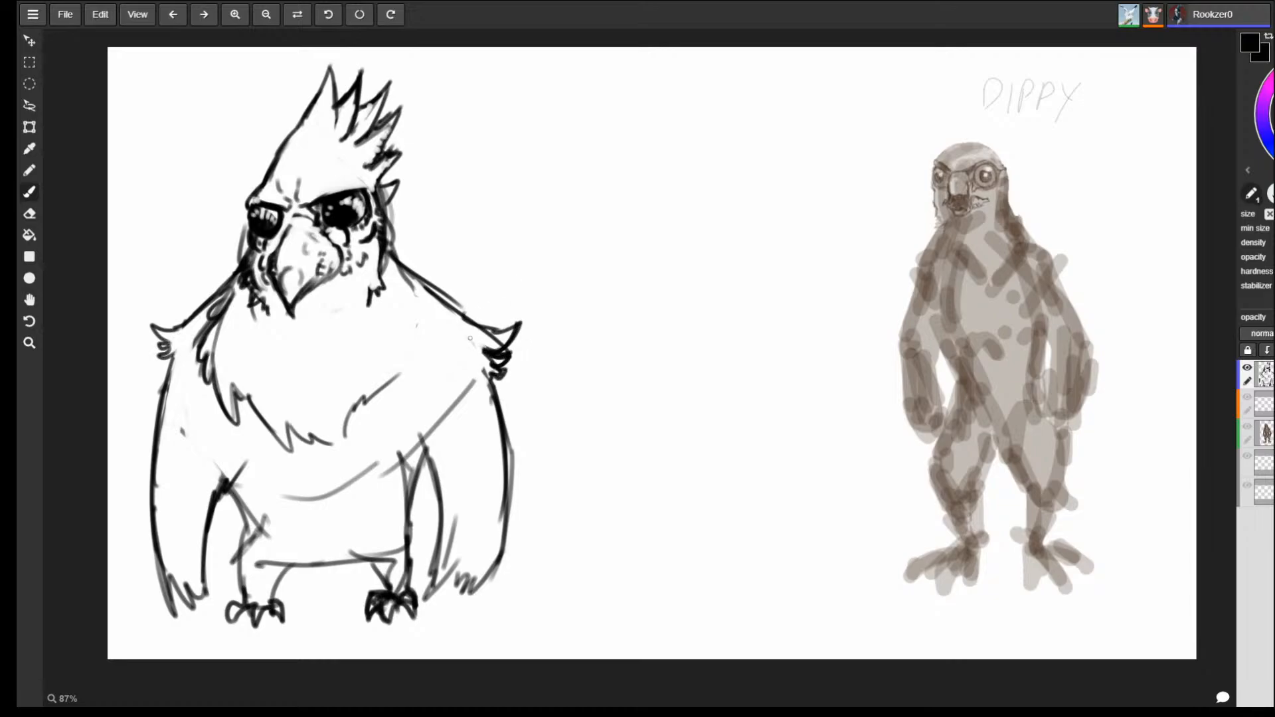
Erase the right cheek tuft and clean up the line where the jaw meets the neck.
key("e")
key("b")
key("e")
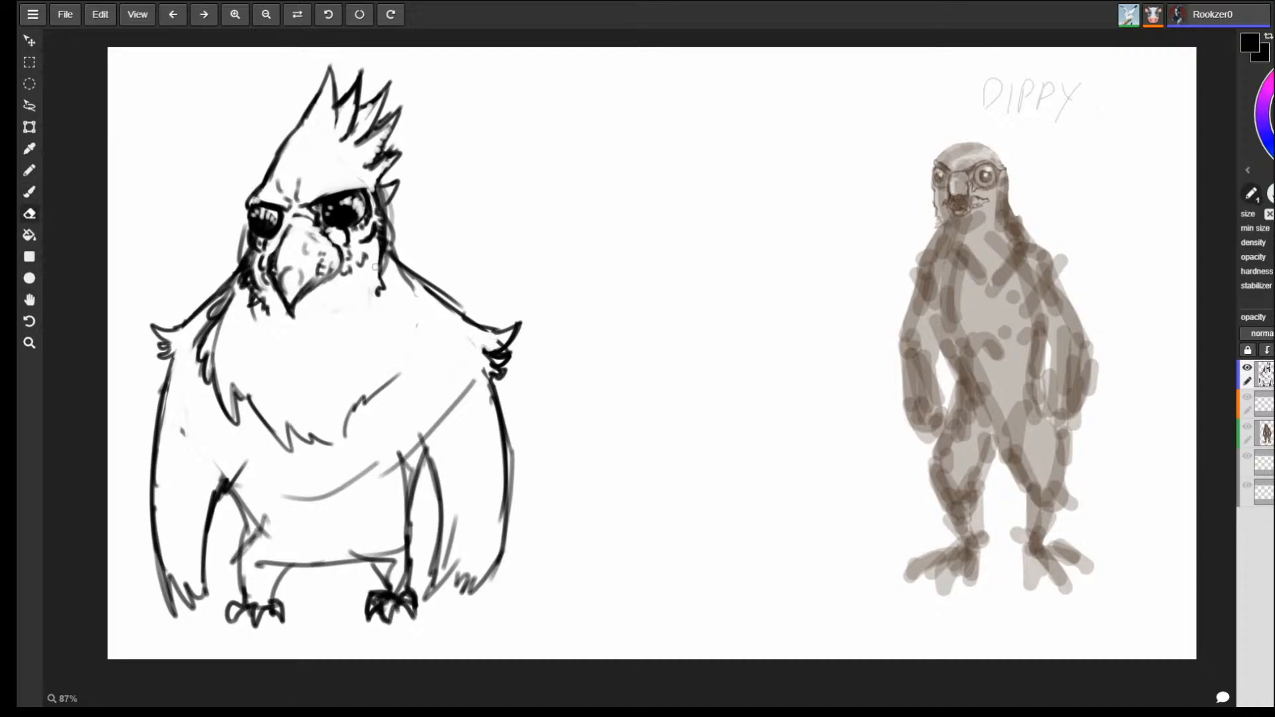
mouse_move(372, 297)
left_mouse_down()
mouse_move(384, 262)
mouse_move(400, 277)
left_mouse_up()
key("b")
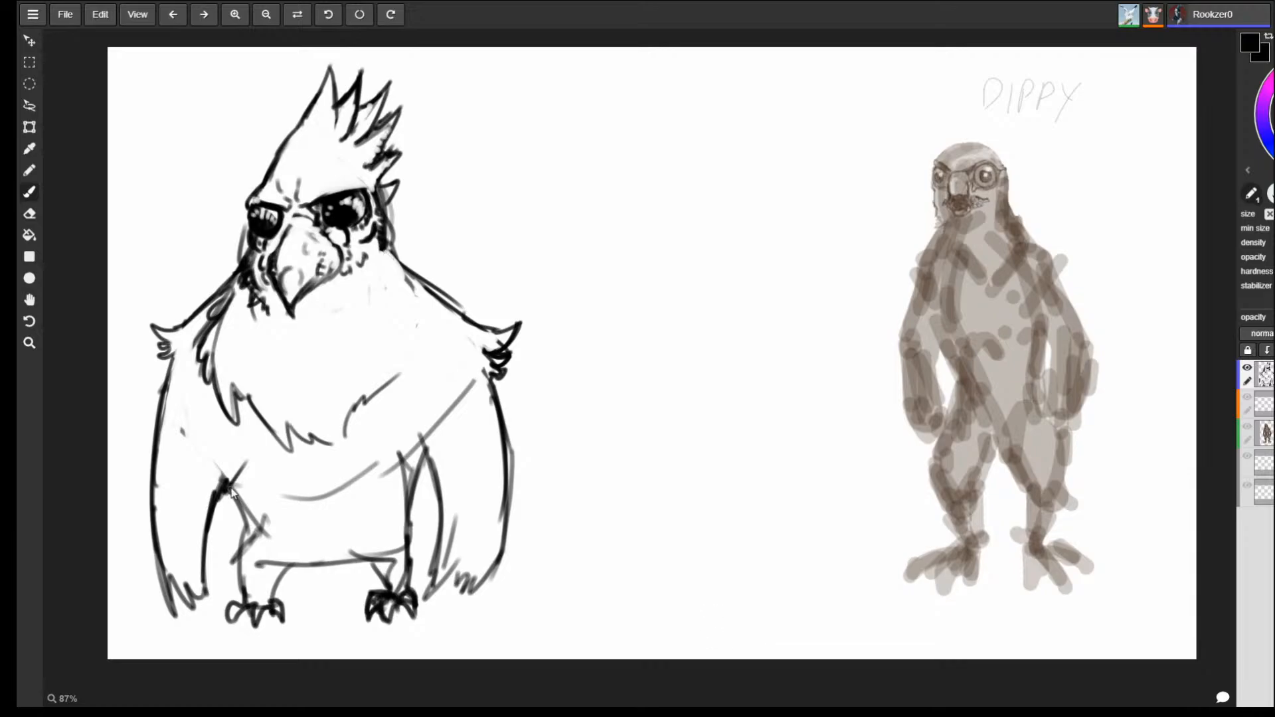
Draw a diagonal line from the left armpit across the lower belly and erase the left leg and foot.
left_click_drag(233, 491, 292, 526)
key("e")
mouse_move(232, 499)
left_mouse_down()
mouse_move(262, 518)
mouse_move(240, 535)
mouse_move(226, 632)
mouse_move(243, 561)
mouse_move(251, 614)
mouse_move(268, 557)
left_mouse_up()
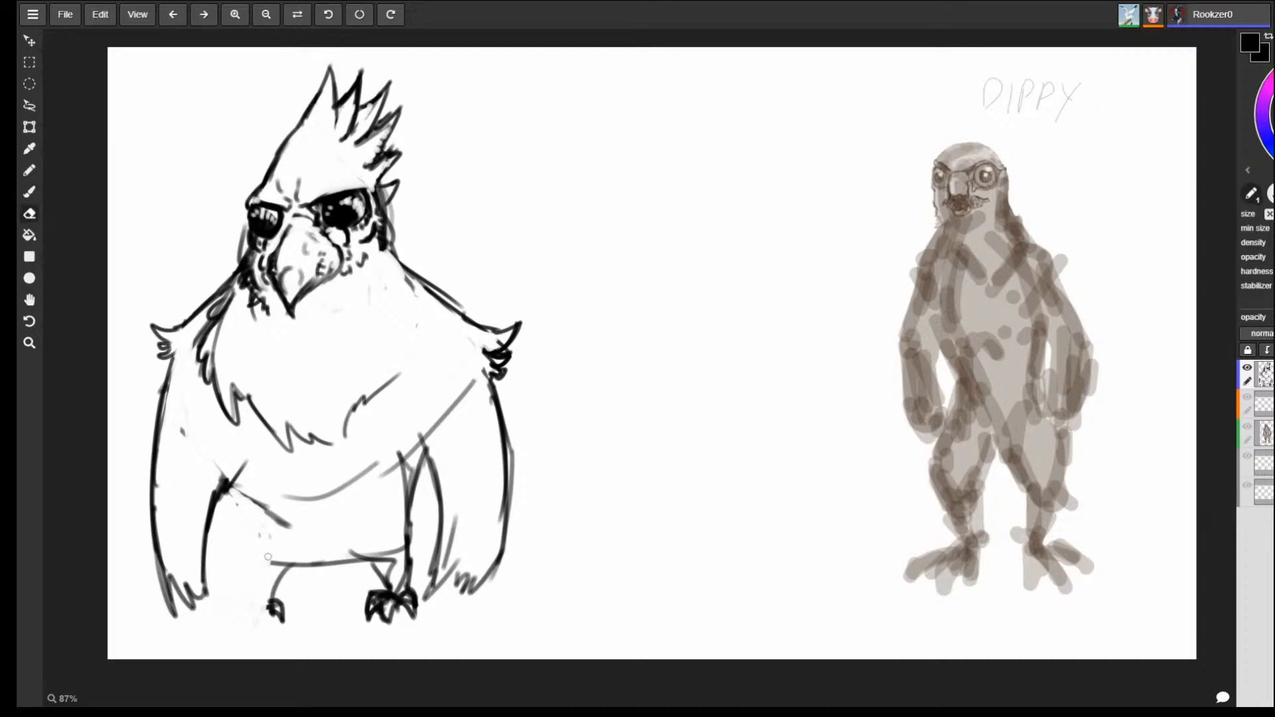
mouse_move(268, 625)
left_mouse_down()
mouse_move(277, 566)
mouse_move(276, 588)
mouse_move(309, 548)
left_mouse_up()
key("b")
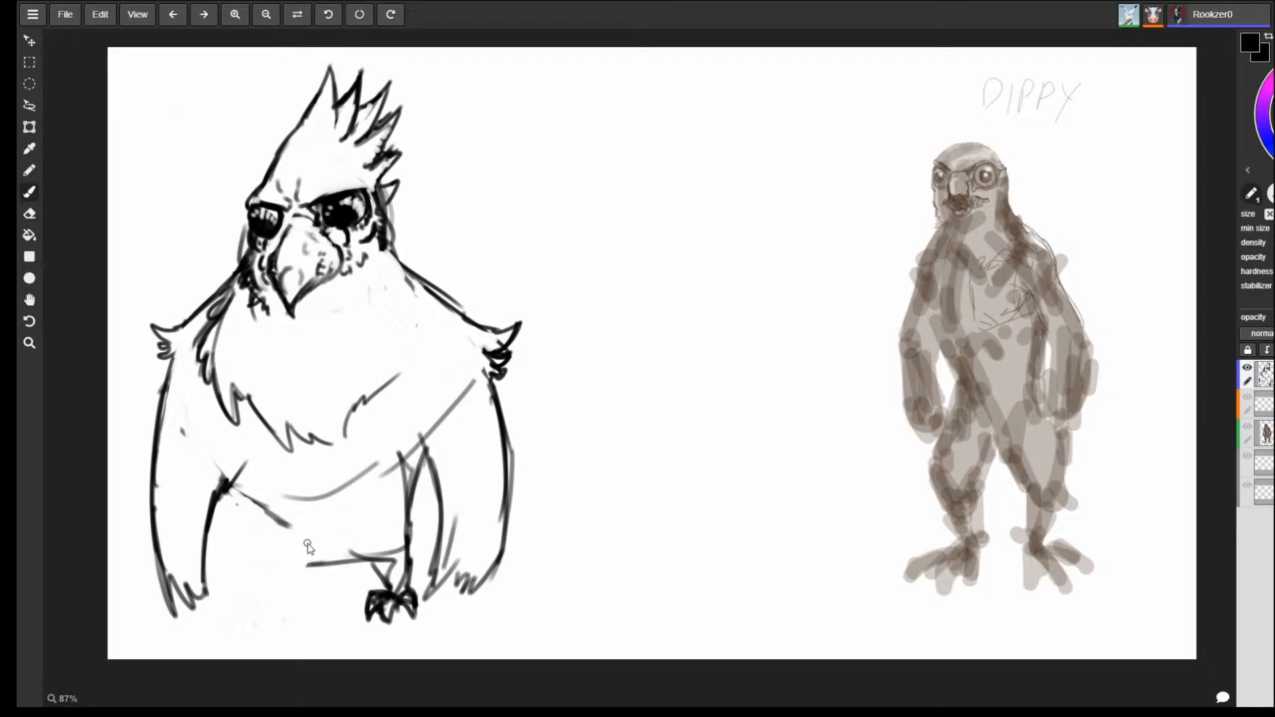
Erase the belly, right leg, right arm and most of the chest ruff.
key("e")
mouse_move(288, 526)
left_mouse_down()
mouse_move(256, 506)
mouse_move(242, 468)
mouse_move(350, 575)
mouse_move(321, 538)
mouse_move(511, 564)
left_mouse_up()
key("b")
key("e")
key("b")
key("e")
key("b")
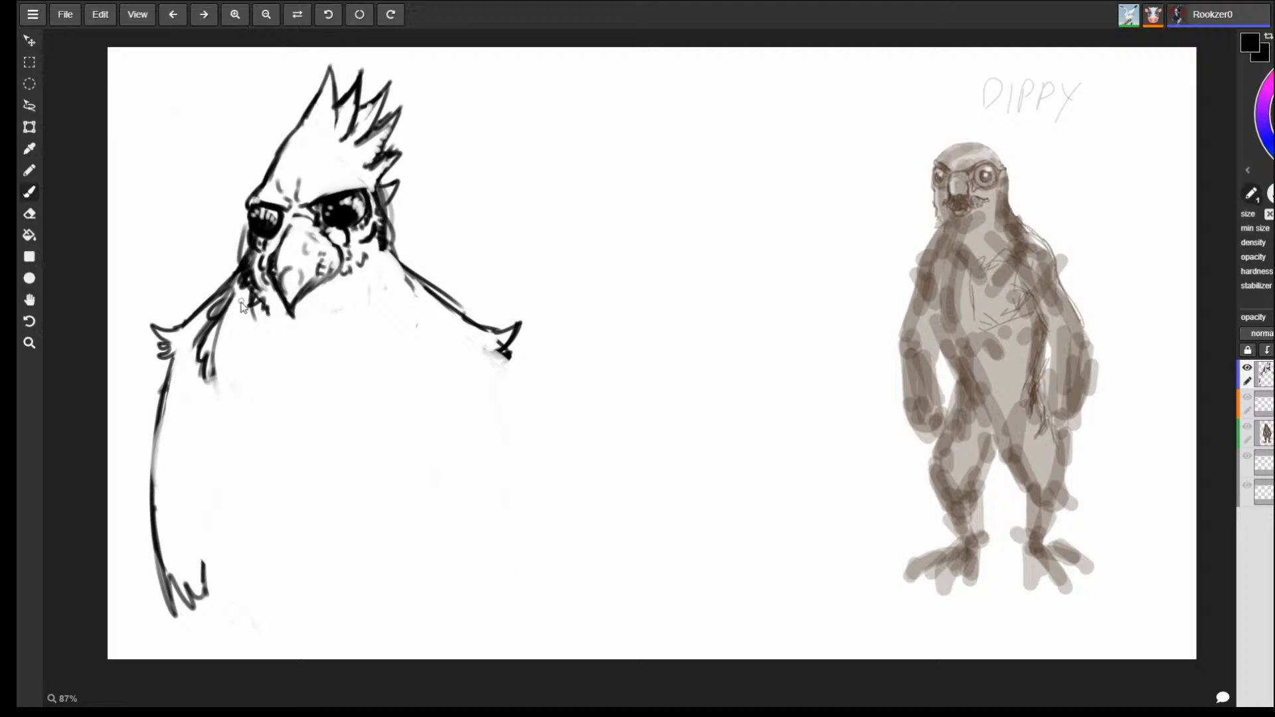
Thicken the left neck feathers, erase the left shoulder and that side of the face, and redraw the left eye.
mouse_move(237, 265)
left_mouse_down()
mouse_move(190, 328)
mouse_move(217, 315)
mouse_move(250, 251)
left_mouse_up()
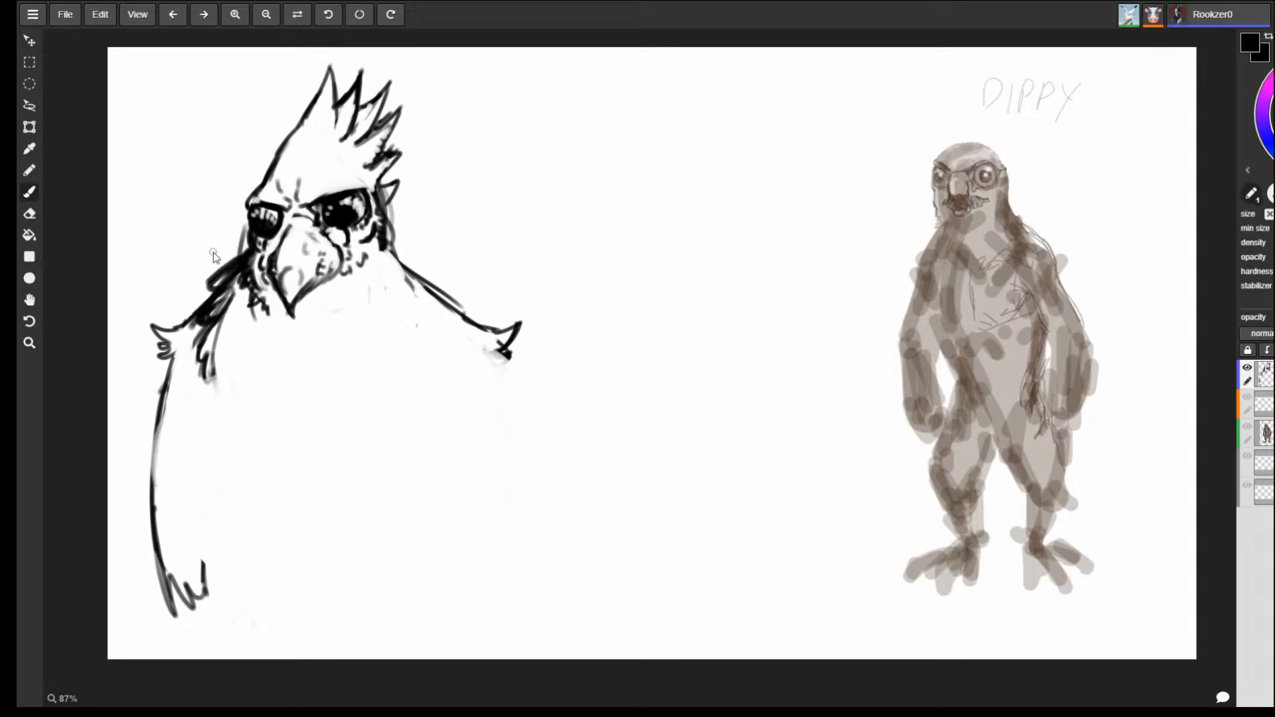
key("e")
mouse_move(200, 299)
left_mouse_down()
mouse_move(213, 353)
mouse_move(202, 382)
left_mouse_up()
key("b")
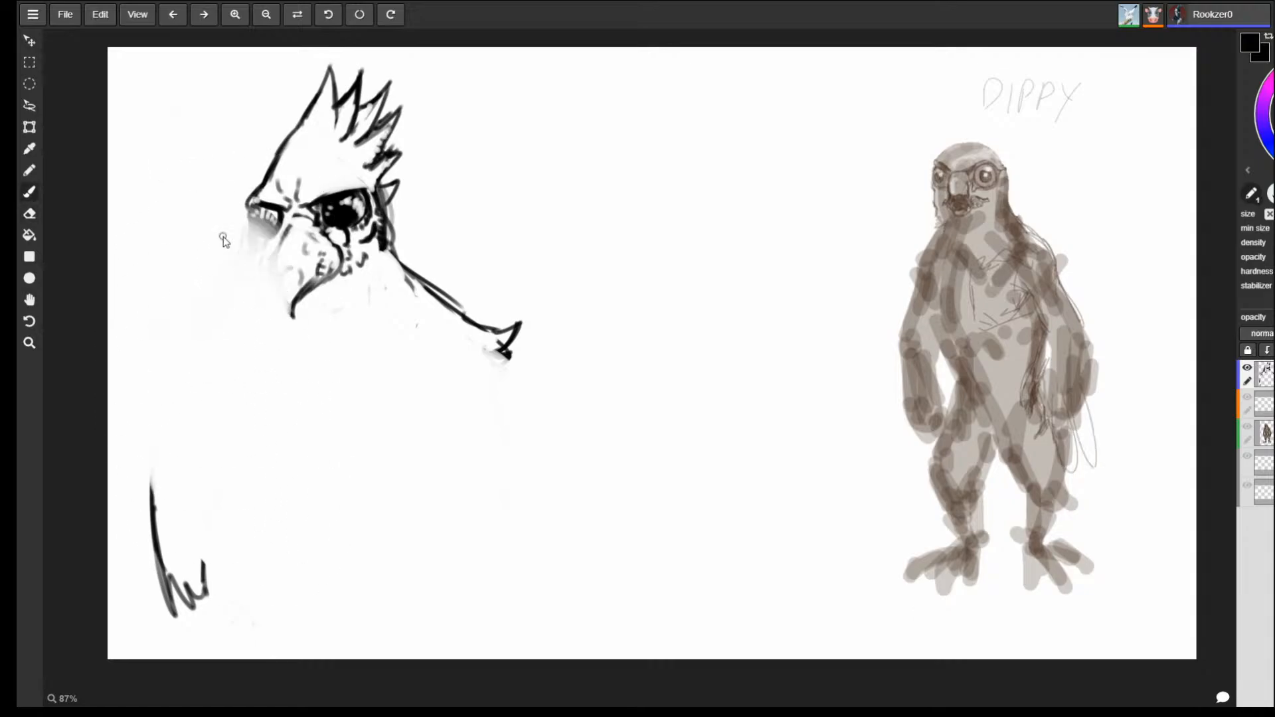
mouse_move(264, 205)
left_mouse_down()
mouse_move(249, 226)
mouse_move(279, 227)
mouse_move(263, 224)
left_mouse_up()
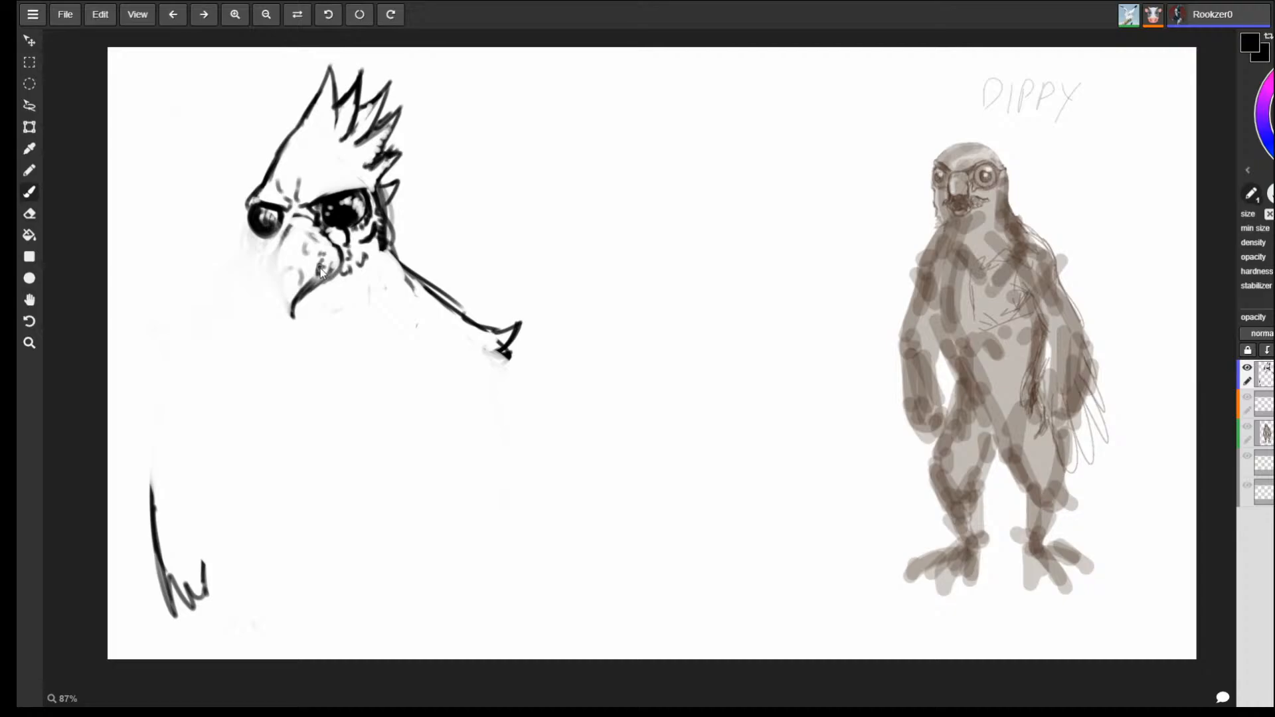
Erase everything left of the large bird drawing and sketch a round circle for a new head.
mouse_move(292, 129)
left_mouse_down()
mouse_move(217, 279)
mouse_move(227, 490)
mouse_move(432, 359)
left_mouse_up()
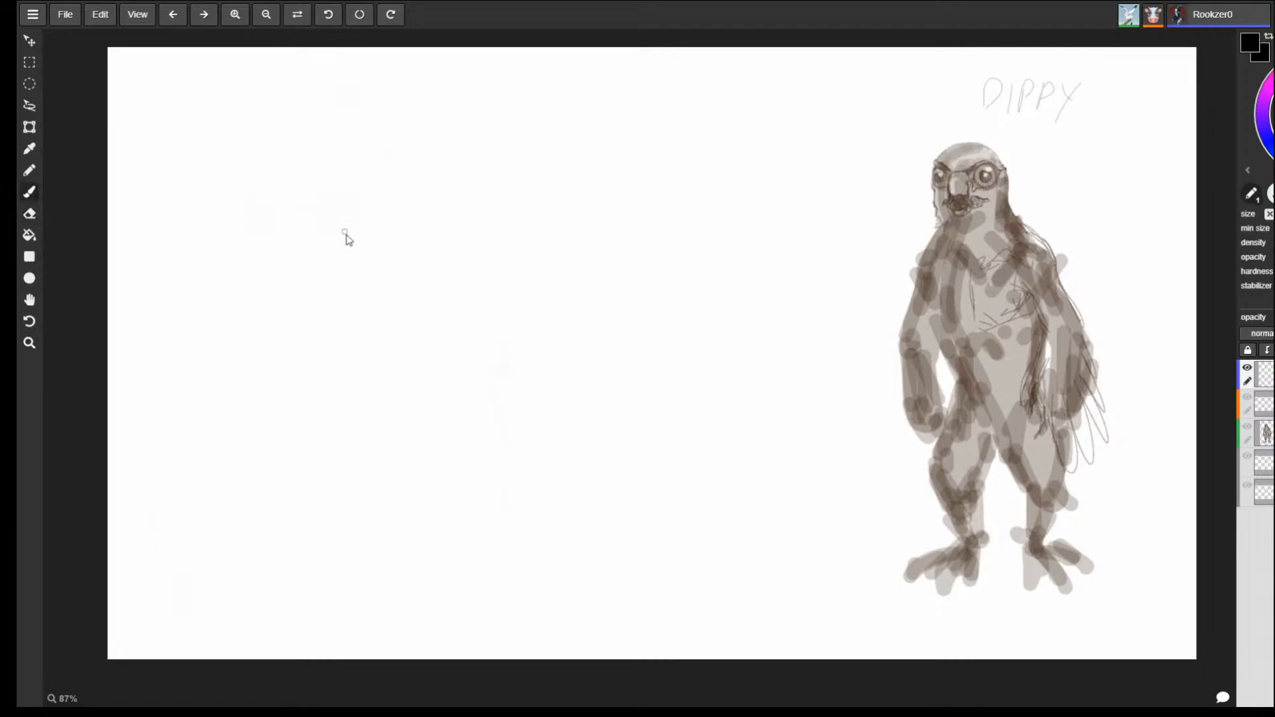
mouse_move(250, 165)
left_mouse_down()
mouse_move(279, 251)
mouse_move(266, 146)
mouse_move(345, 219)
mouse_move(300, 119)
left_mouse_up()
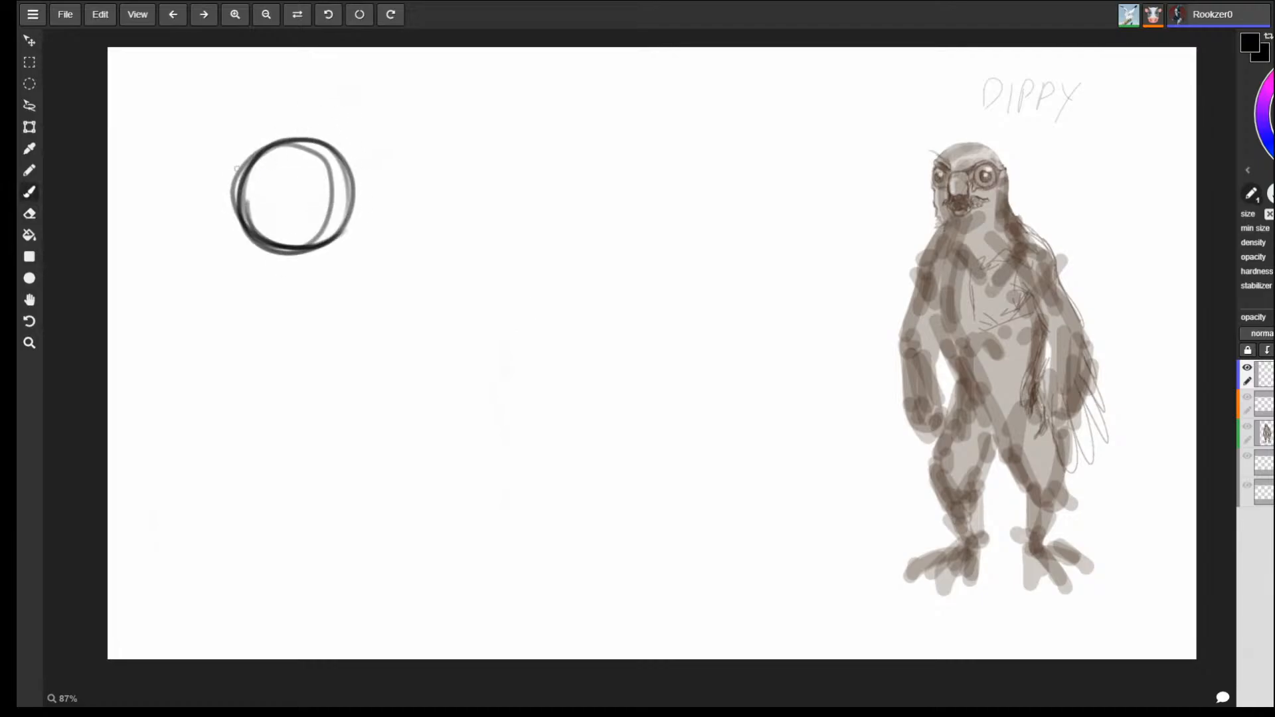
Sketch a small head circle overlapping the body circle, then add the sloping rump and two hind legs.
mouse_move(251, 177)
left_mouse_down()
mouse_move(234, 223)
mouse_move(272, 192)
left_mouse_up()
left_click_drag(346, 165, 387, 231)
left_click_drag(306, 256, 364, 268)
mouse_move(368, 198)
left_mouse_down()
mouse_move(344, 259)
mouse_move(391, 245)
left_mouse_up()
mouse_move(323, 250)
left_mouse_down()
mouse_move(372, 265)
mouse_move(335, 265)
mouse_move(325, 297)
mouse_move(379, 294)
left_mouse_up()
mouse_move(389, 238)
left_mouse_down()
mouse_move(384, 296)
mouse_move(395, 293)
mouse_move(377, 298)
mouse_move(392, 299)
left_mouse_up()
left_click_drag(336, 263, 338, 287)
left_click_drag(329, 264, 323, 307)
mouse_move(324, 310)
left_mouse_down()
mouse_move(353, 301)
mouse_move(357, 271)
left_mouse_up()
Draw the outer line of the far foreleg and sketch the near foreleg with its foot.
mouse_move(255, 154)
left_mouse_down()
mouse_move(206, 256)
mouse_move(211, 322)
left_mouse_up()
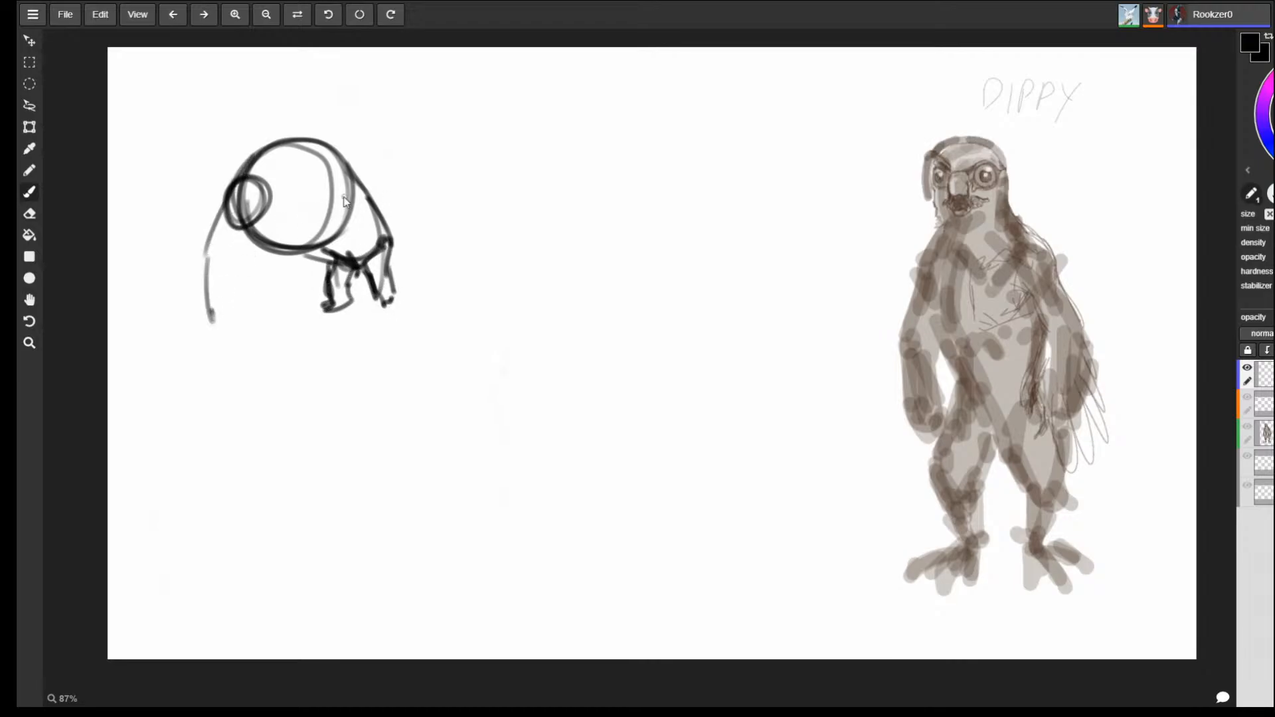
mouse_move(346, 191)
left_mouse_down()
mouse_move(339, 284)
mouse_move(318, 338)
left_mouse_up()
left_click_drag(275, 230, 319, 335)
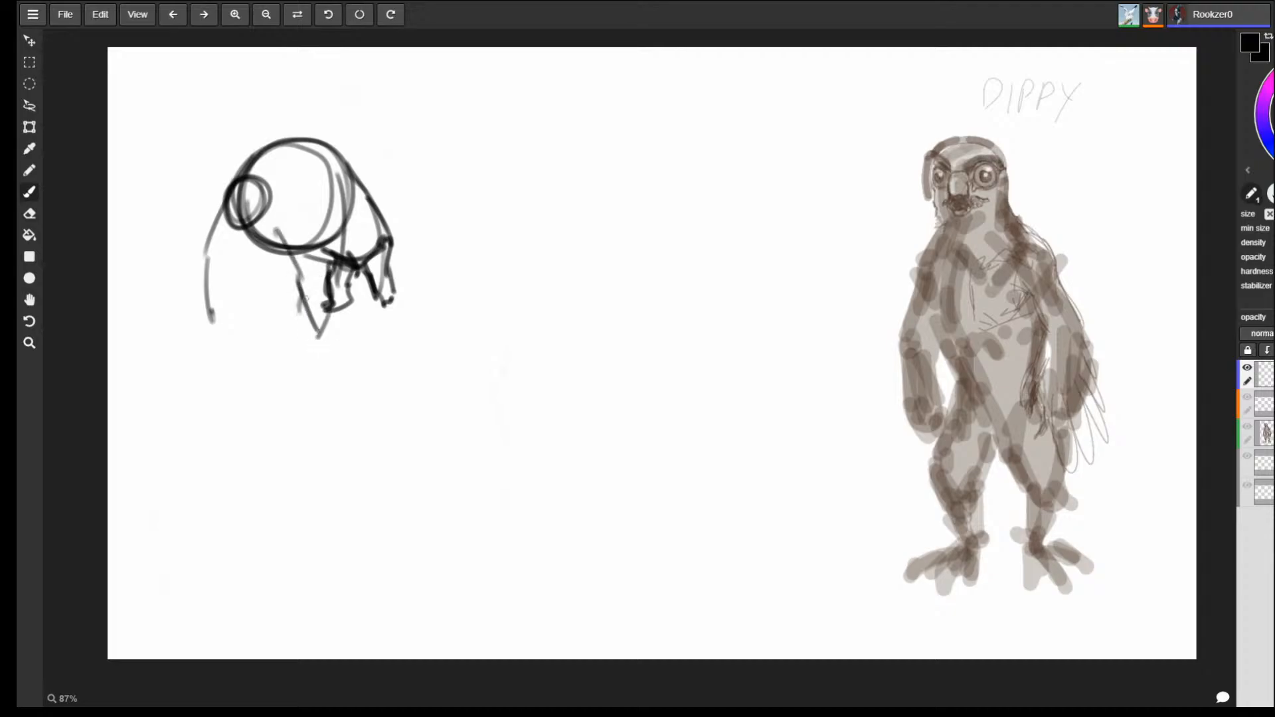
left_click_drag(300, 290, 323, 341)
left_click_drag(340, 238, 359, 316)
left_click_drag(322, 333, 363, 342)
left_click_drag(348, 334, 385, 323)
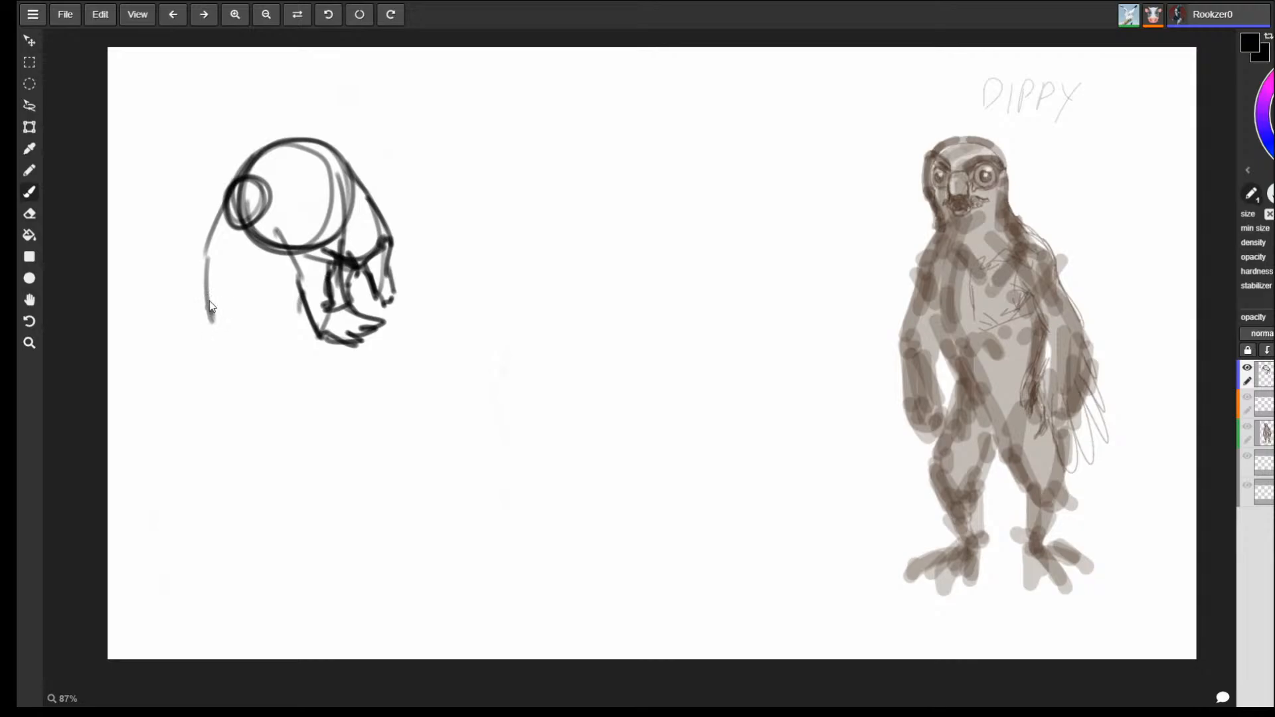
Outline the inner side of the far foreleg, arch the line between the forelegs, and add dark claws to the front feet.
mouse_move(206, 236)
left_mouse_down()
mouse_move(210, 317)
mouse_move(184, 324)
mouse_move(188, 342)
left_mouse_up()
mouse_move(191, 324)
left_mouse_down()
mouse_move(213, 323)
mouse_move(211, 343)
mouse_move(243, 327)
left_mouse_up()
mouse_move(246, 323)
left_mouse_down()
mouse_move(254, 339)
mouse_move(269, 253)
mouse_move(248, 327)
left_mouse_up()
mouse_move(256, 269)
left_mouse_down()
mouse_move(276, 253)
mouse_move(320, 293)
mouse_move(320, 337)
left_mouse_up()
left_click_drag(346, 219, 366, 343)
mouse_move(351, 283)
left_mouse_down()
mouse_move(368, 352)
mouse_move(305, 350)
mouse_move(390, 346)
mouse_move(373, 364)
mouse_move(324, 341)
mouse_move(392, 347)
mouse_move(373, 327)
left_mouse_up()
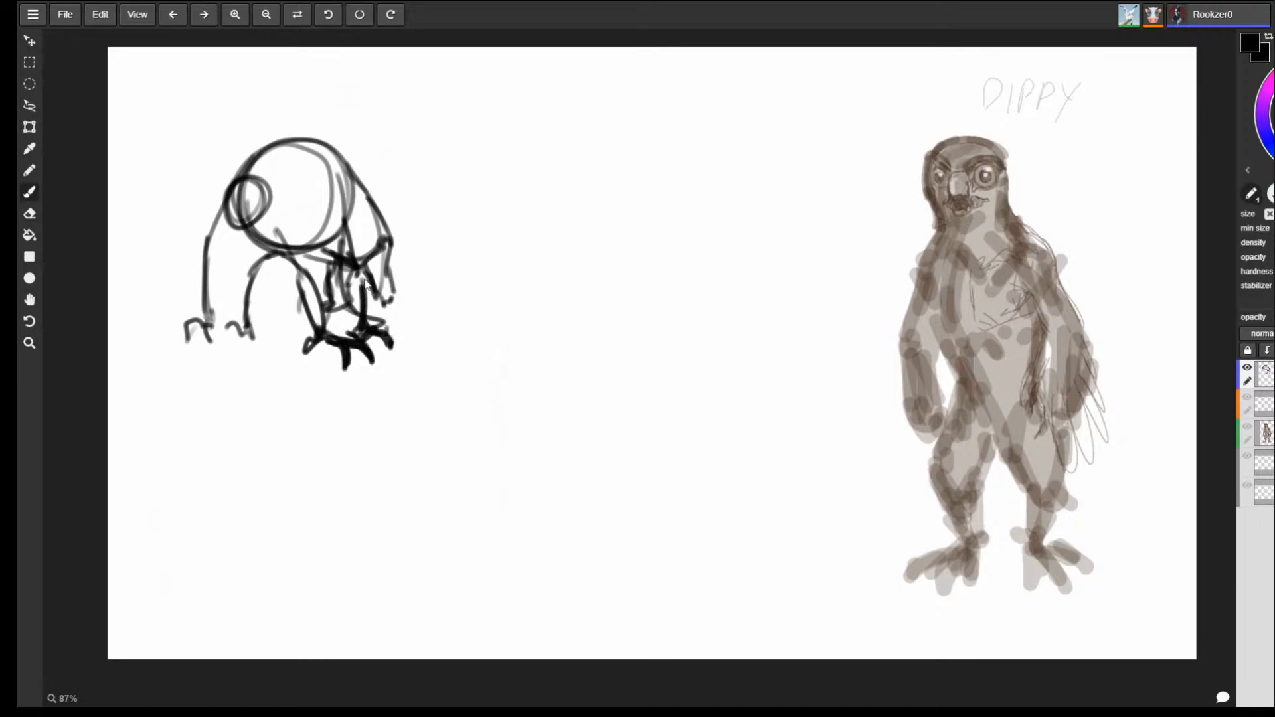
mouse_move(203, 313)
left_mouse_down()
mouse_move(181, 339)
mouse_move(199, 319)
mouse_move(206, 341)
mouse_move(230, 326)
mouse_move(238, 347)
mouse_move(265, 340)
left_mouse_up()
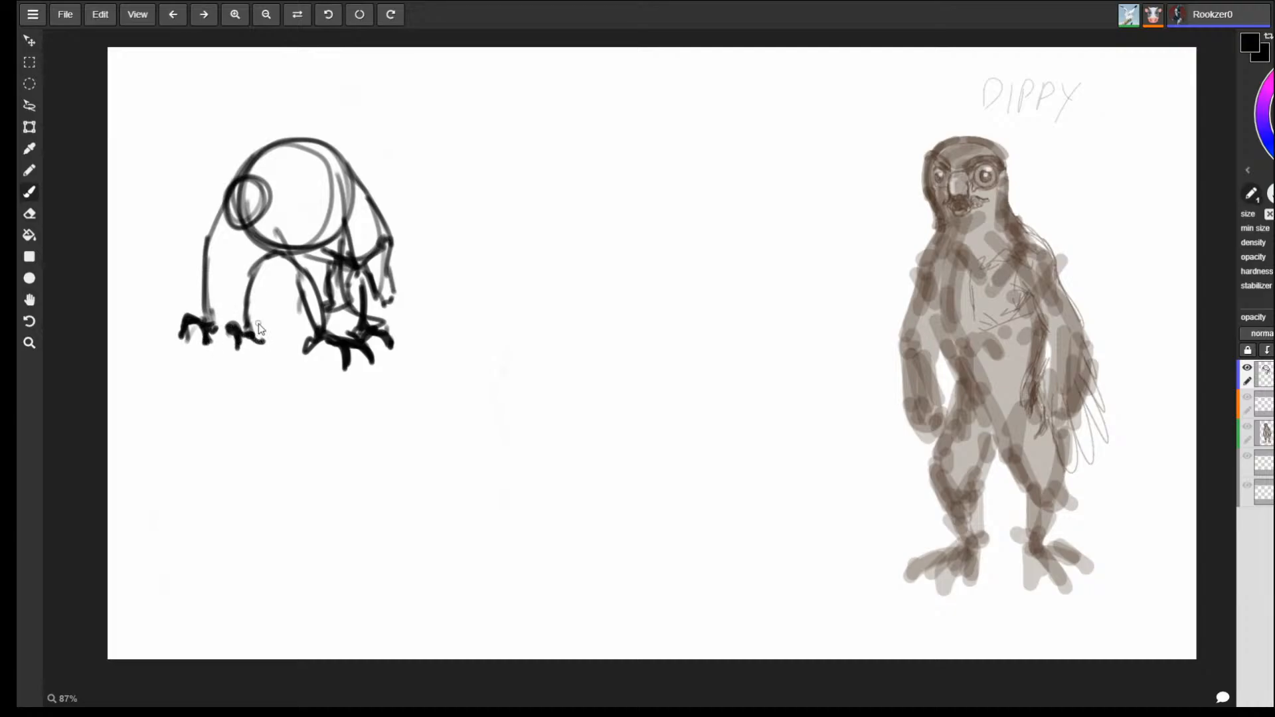
Erase the overlapping belly and leg construction lines and redraw the arch between the forelegs and the near foreleg's rear edge.
key("e")
mouse_move(305, 247)
left_mouse_down()
mouse_move(294, 230)
mouse_move(329, 271)
left_mouse_up()
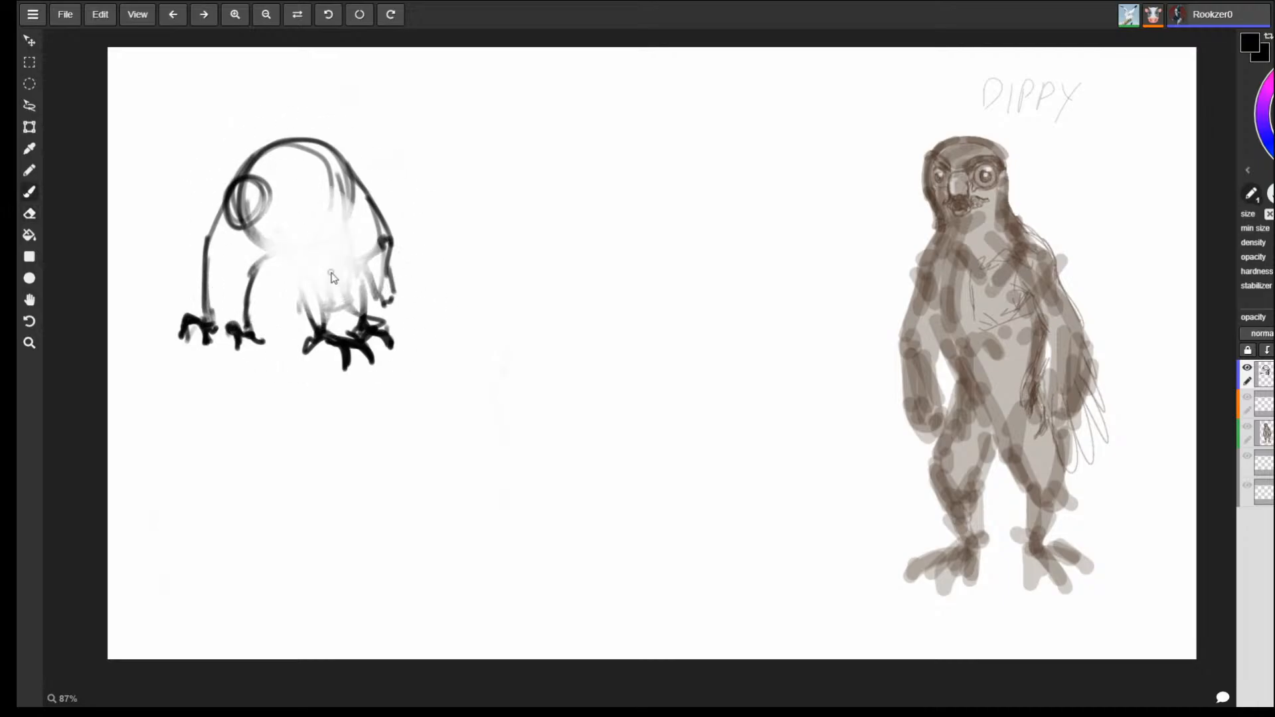
key("b")
mouse_move(251, 267)
left_mouse_down()
mouse_move(296, 261)
mouse_move(325, 326)
mouse_move(358, 210)
mouse_move(368, 238)
left_mouse_up()
left_click(361, 229)
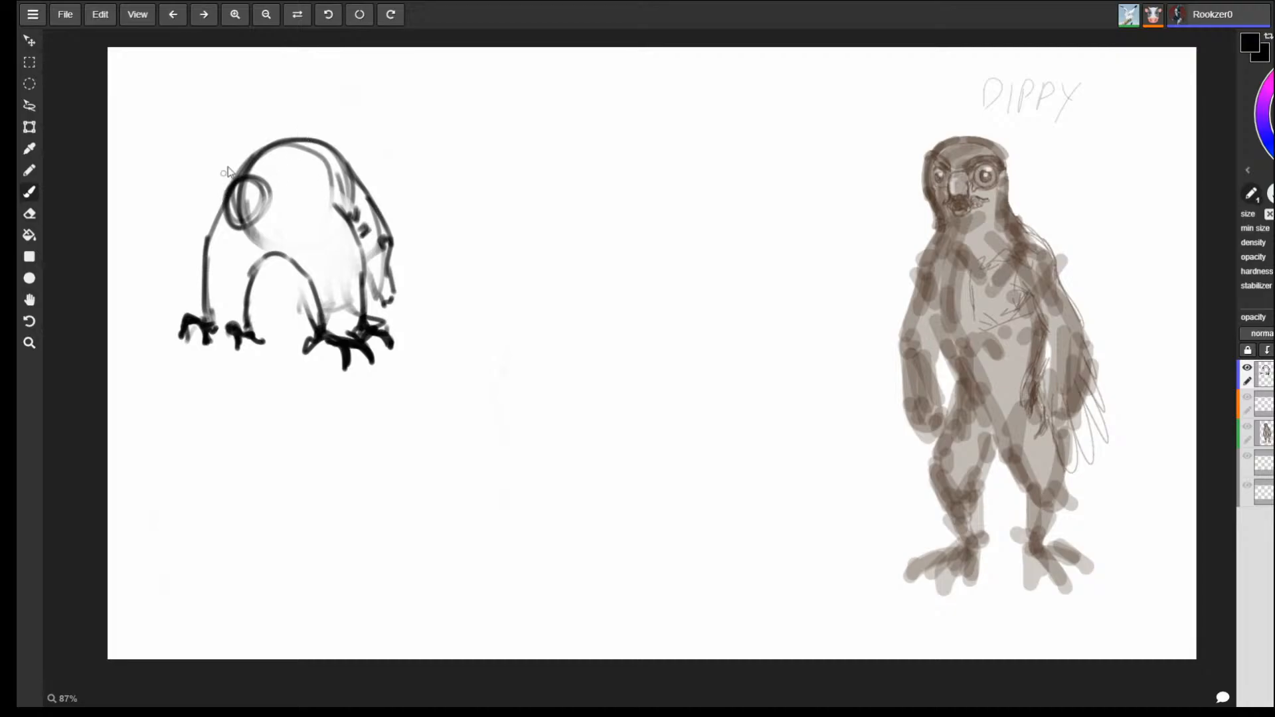
Draw two pointed ears on the small head and clean up its inner circle lines with a smaller eraser.
mouse_move(232, 184)
left_mouse_down()
mouse_move(213, 194)
mouse_move(232, 219)
left_mouse_up()
mouse_move(271, 178)
left_mouse_down()
mouse_move(269, 209)
mouse_move(238, 216)
left_mouse_up()
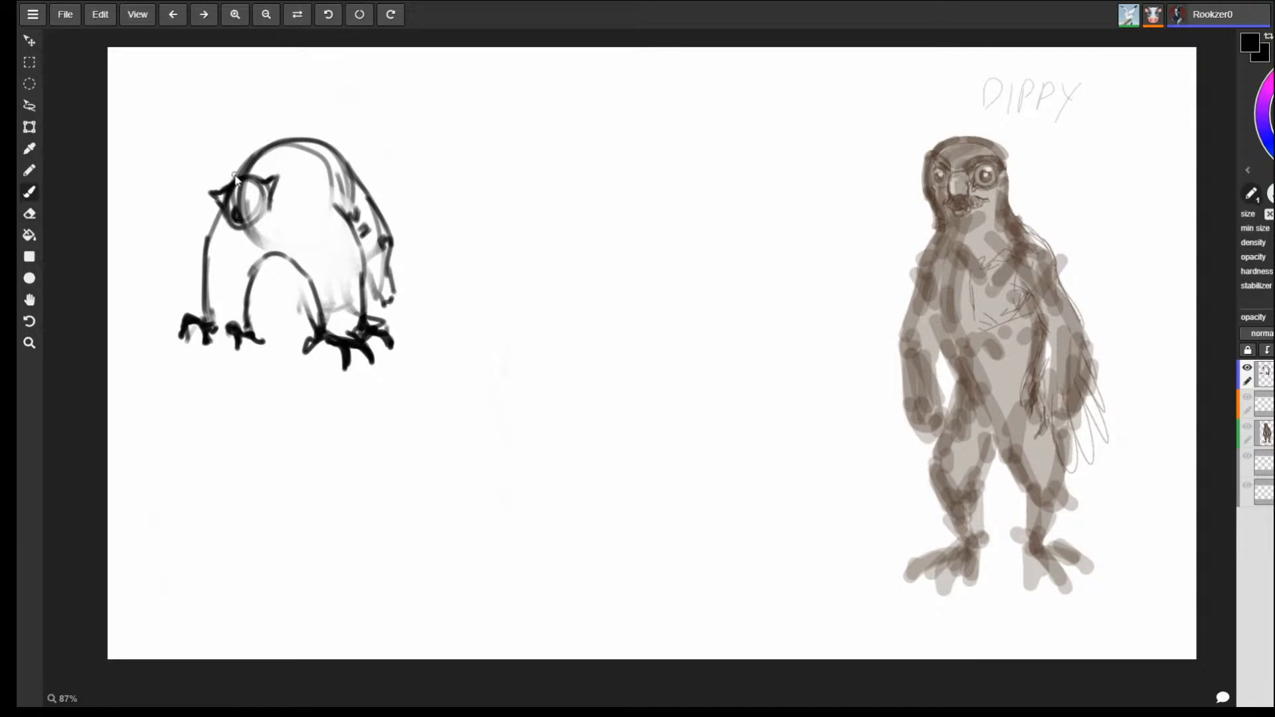
key("e")
key("bracketleft")
key("bracketleft")
key("bracketleft")
key("bracketleft")
key("bracketleft")
key("bracketleft")
key("bracketleft")
key("bracketleft")
key("bracketleft")
key("bracketleft")
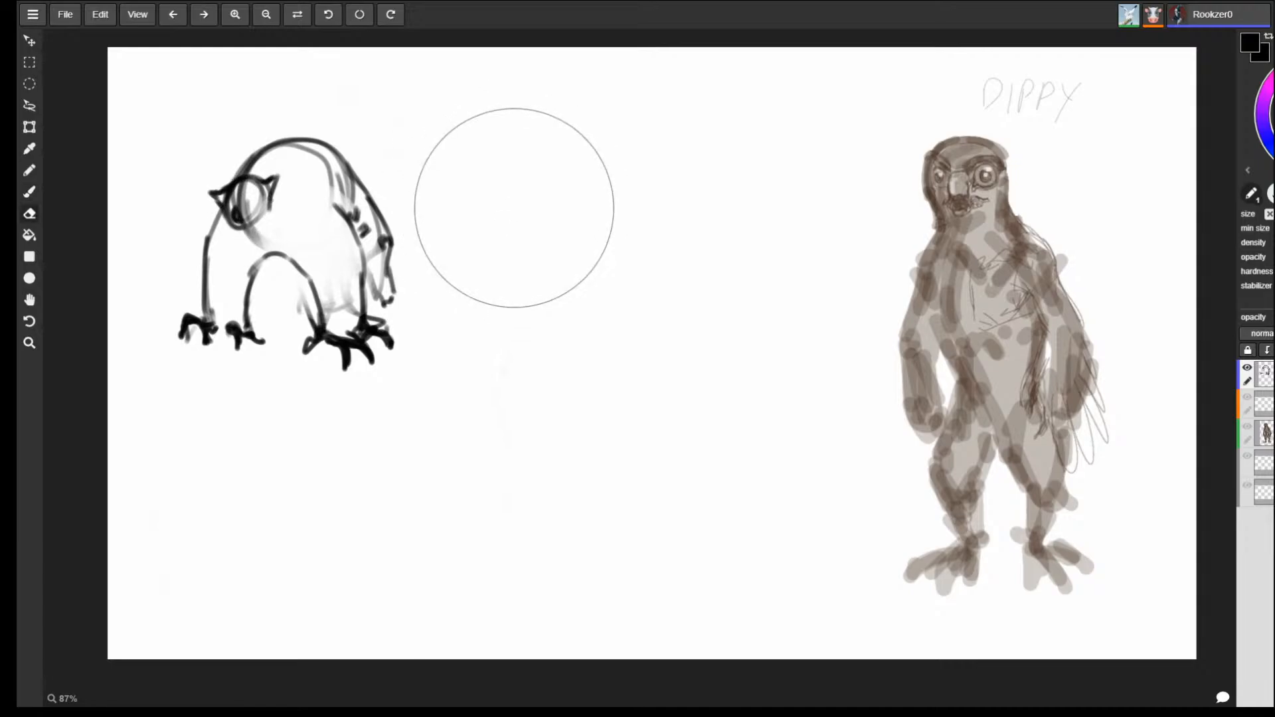
key("b")
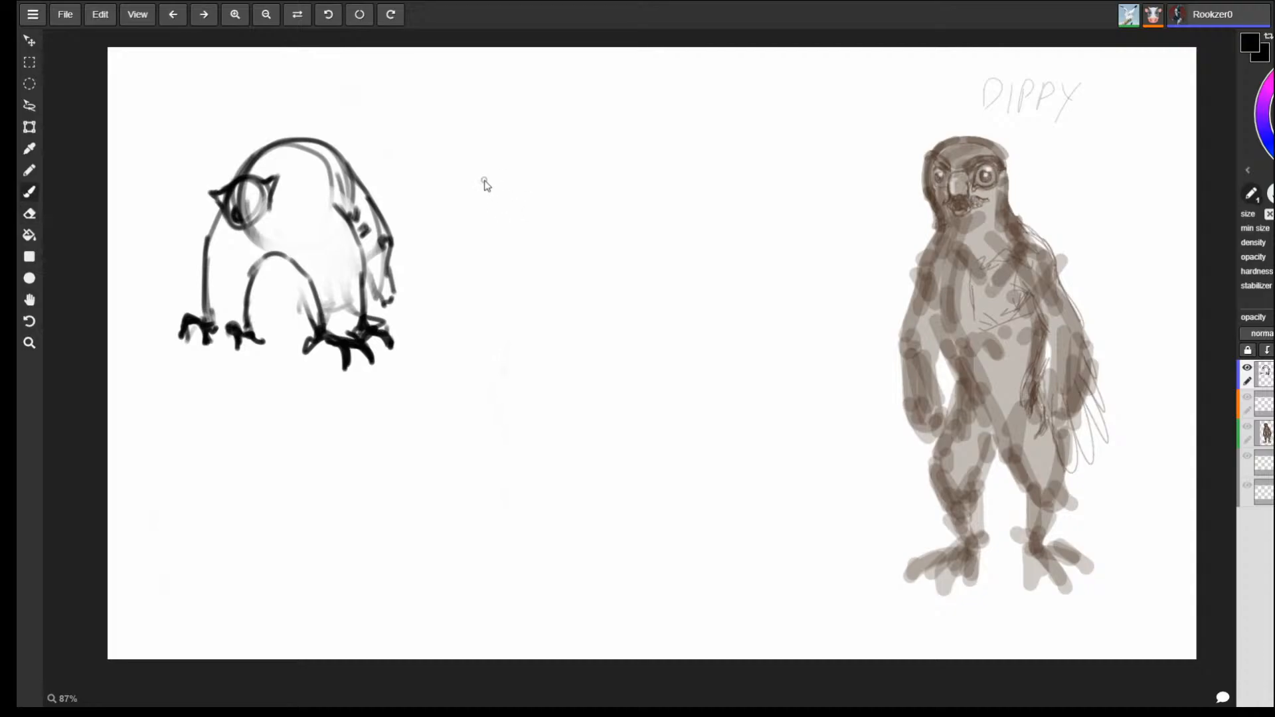
key("e")
left_click_drag(230, 202, 245, 195)
key("b")
key("e")
key("b")
key("b")
mouse_move(244, 195)
left_mouse_down()
mouse_move(221, 199)
mouse_move(234, 218)
left_mouse_up()
key("e")
key("b")
key("e")
key("b")
key("e")
mouse_move(233, 213)
left_mouse_down()
mouse_move(241, 227)
mouse_move(238, 207)
mouse_move(239, 222)
mouse_move(257, 205)
mouse_move(252, 224)
mouse_move(273, 184)
mouse_move(245, 234)
mouse_move(270, 242)
mouse_move(247, 272)
left_mouse_up()
key("b")
key("e")
key("b")
key("e")
key("b")
key("e")
key("b")
key("e")
key("b")
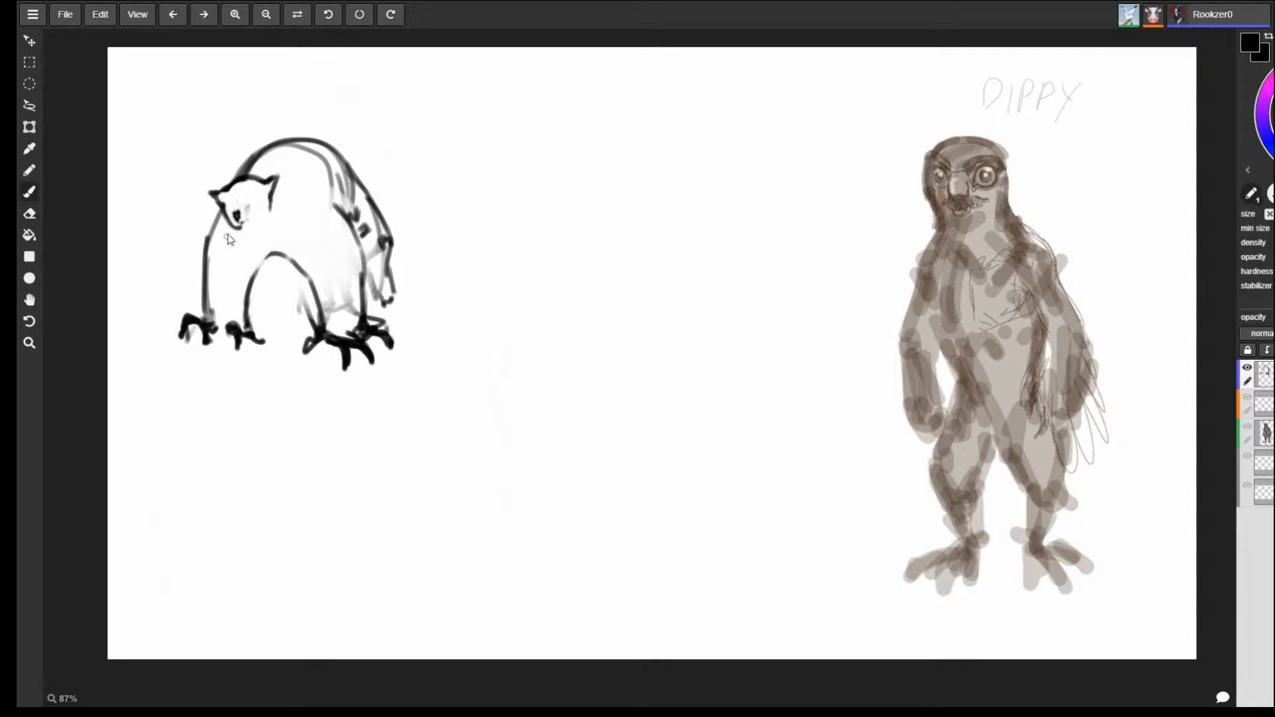
Draw a rounded chest and belly curve from below the head up around the near shoulder.
mouse_move(225, 222)
left_mouse_down()
mouse_move(261, 277)
mouse_move(299, 284)
mouse_move(267, 255)
mouse_move(305, 274)
mouse_move(314, 158)
left_mouse_up()
key("e")
key("b")
left_click_drag(321, 276, 353, 175)
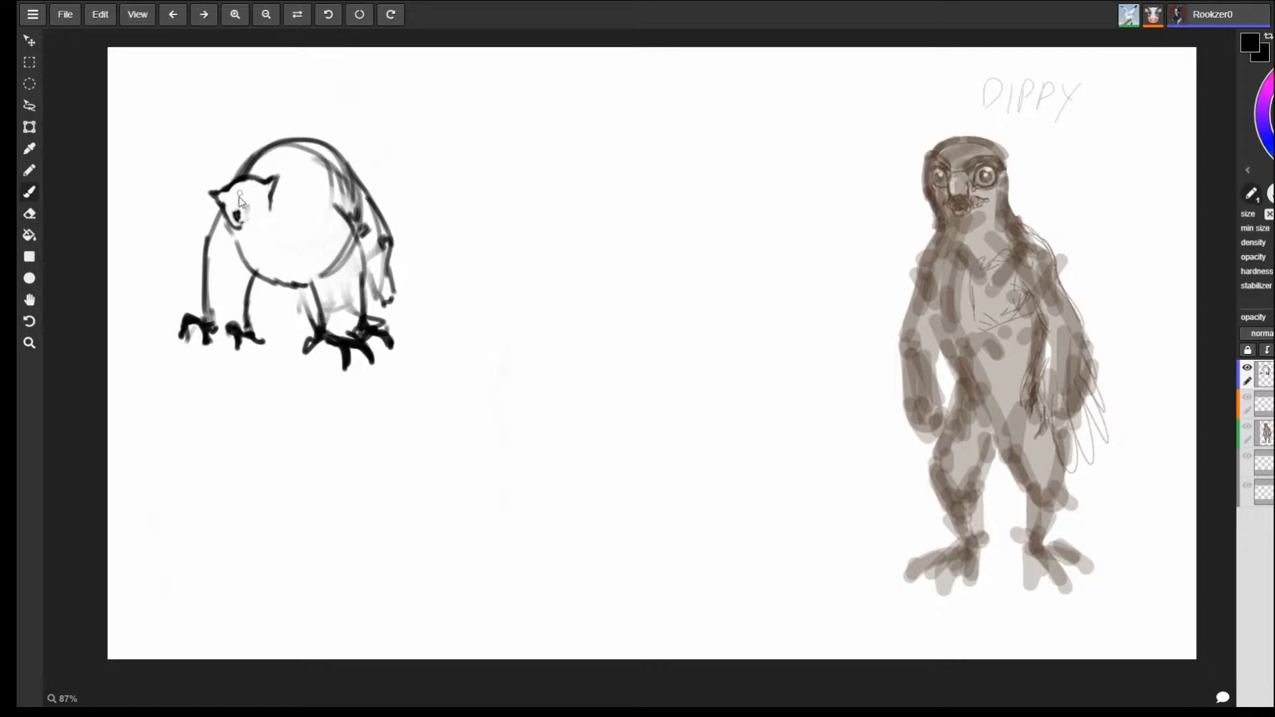
Erase the small eared head and sketch a larger, lower oval head joined to the back by a neck line.
mouse_move(223, 184)
left_mouse_down()
mouse_move(277, 204)
mouse_move(280, 184)
mouse_move(200, 203)
mouse_move(229, 199)
mouse_move(254, 225)
mouse_move(234, 180)
left_mouse_up()
key("e")
key("b")
key("e")
key("b")
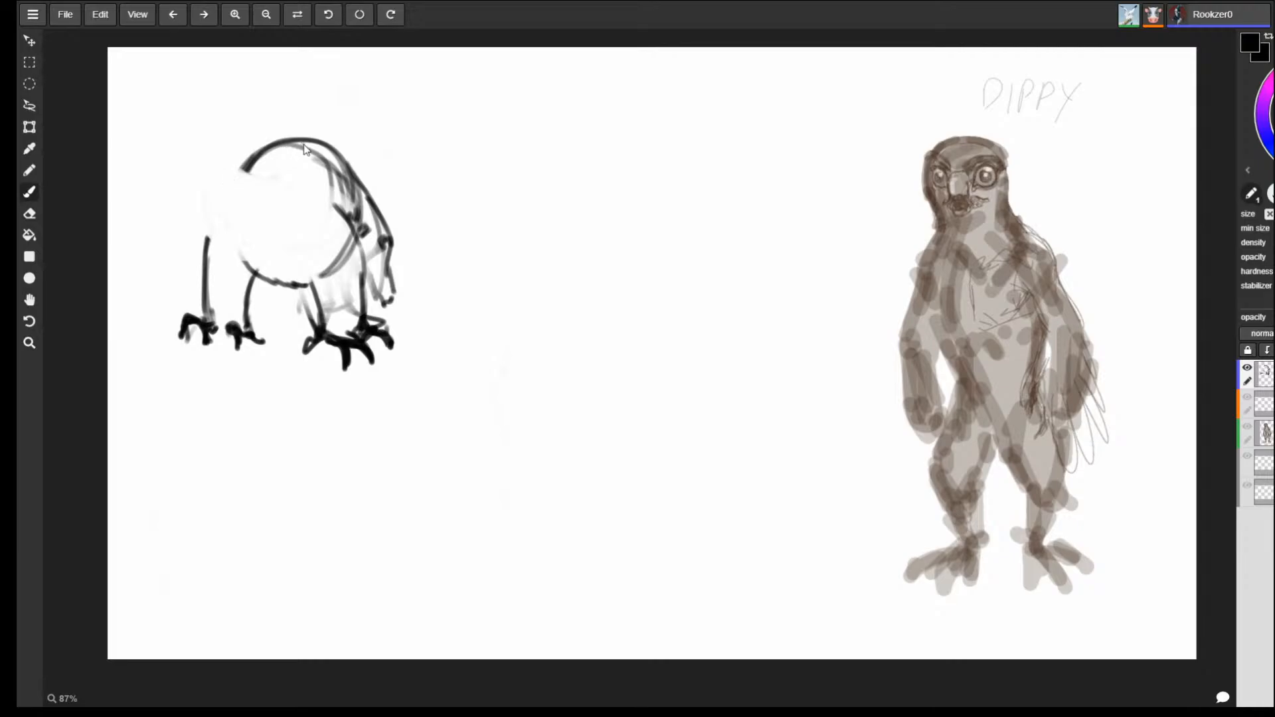
mouse_move(301, 142)
left_mouse_down()
mouse_move(245, 152)
mouse_move(202, 194)
mouse_move(254, 255)
mouse_move(271, 231)
left_mouse_up()
mouse_move(250, 202)
left_mouse_down()
mouse_move(259, 247)
mouse_move(237, 257)
left_mouse_up()
mouse_move(266, 222)
left_mouse_down()
mouse_move(194, 206)
mouse_move(189, 245)
left_mouse_up()
mouse_move(208, 253)
left_mouse_down()
mouse_move(250, 251)
mouse_move(237, 256)
left_mouse_up()
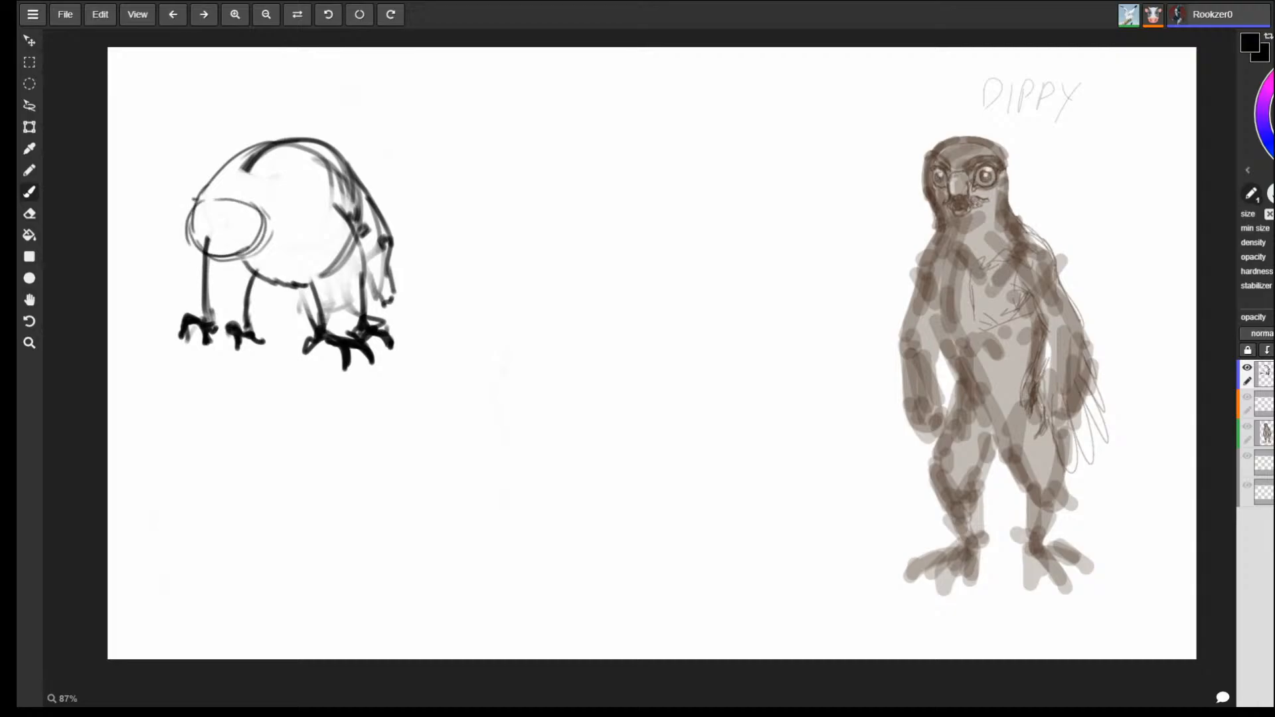
Add a hooked beak, feathered ear tufts and two round eyes to the oval head.
mouse_move(197, 199)
left_mouse_down()
mouse_move(193, 265)
mouse_move(225, 259)
left_mouse_up()
mouse_move(265, 213)
left_mouse_down()
mouse_move(250, 251)
mouse_move(259, 242)
mouse_move(175, 198)
left_mouse_up()
mouse_move(175, 199)
left_mouse_down()
mouse_move(287, 214)
mouse_move(251, 206)
mouse_move(189, 247)
mouse_move(246, 229)
mouse_move(229, 224)
mouse_move(240, 244)
mouse_move(226, 240)
mouse_move(244, 243)
mouse_move(193, 251)
left_mouse_up()
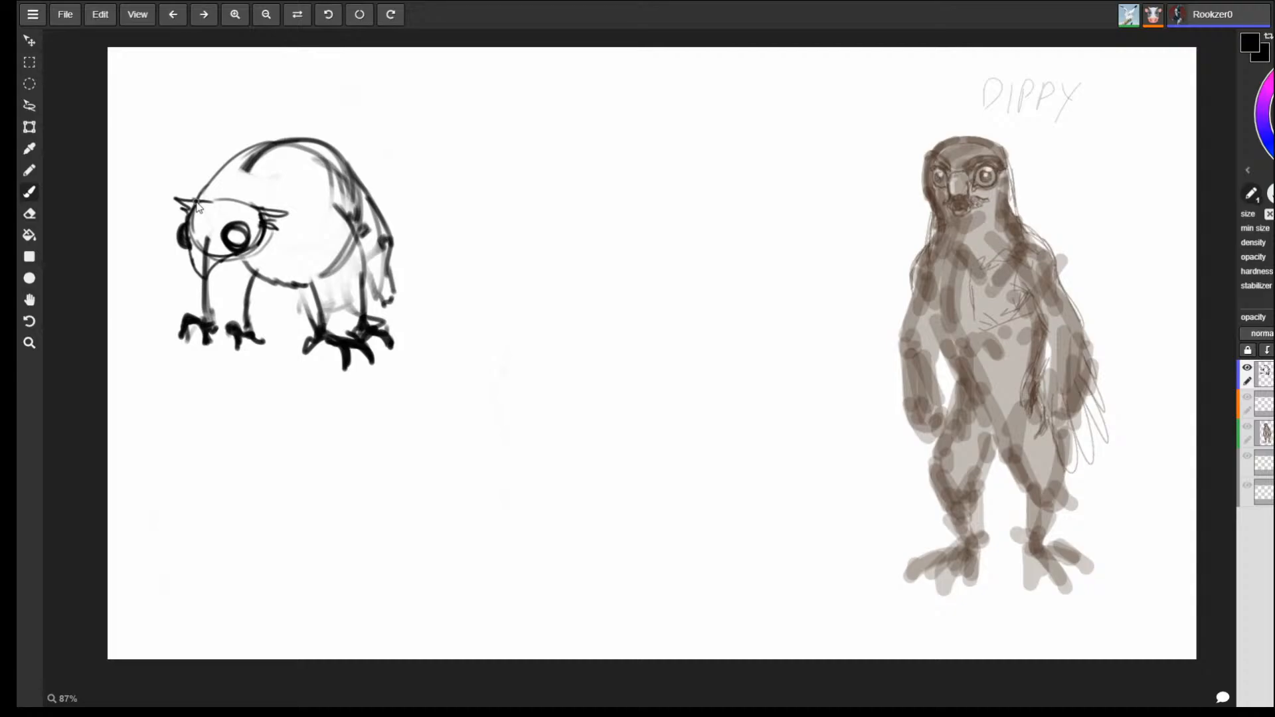
mouse_move(206, 243)
left_mouse_down()
mouse_move(201, 265)
mouse_move(202, 232)
left_mouse_up()
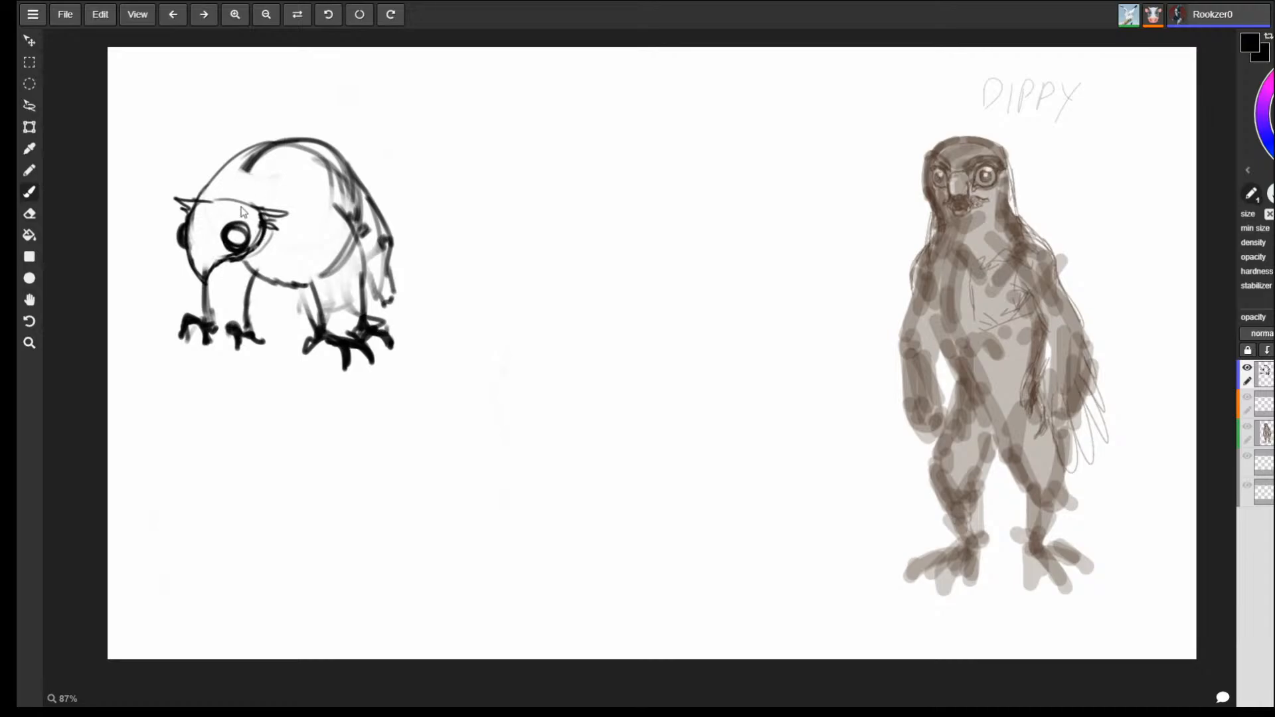
Try adding strokes around the near eye and undo the last strokes.
mouse_move(250, 248)
left_mouse_down()
mouse_move(235, 221)
mouse_move(231, 250)
mouse_move(247, 248)
mouse_move(225, 234)
mouse_move(243, 250)
left_mouse_up()
key("ctrl+z")
key("ctrl+z")
key("ctrl+z")
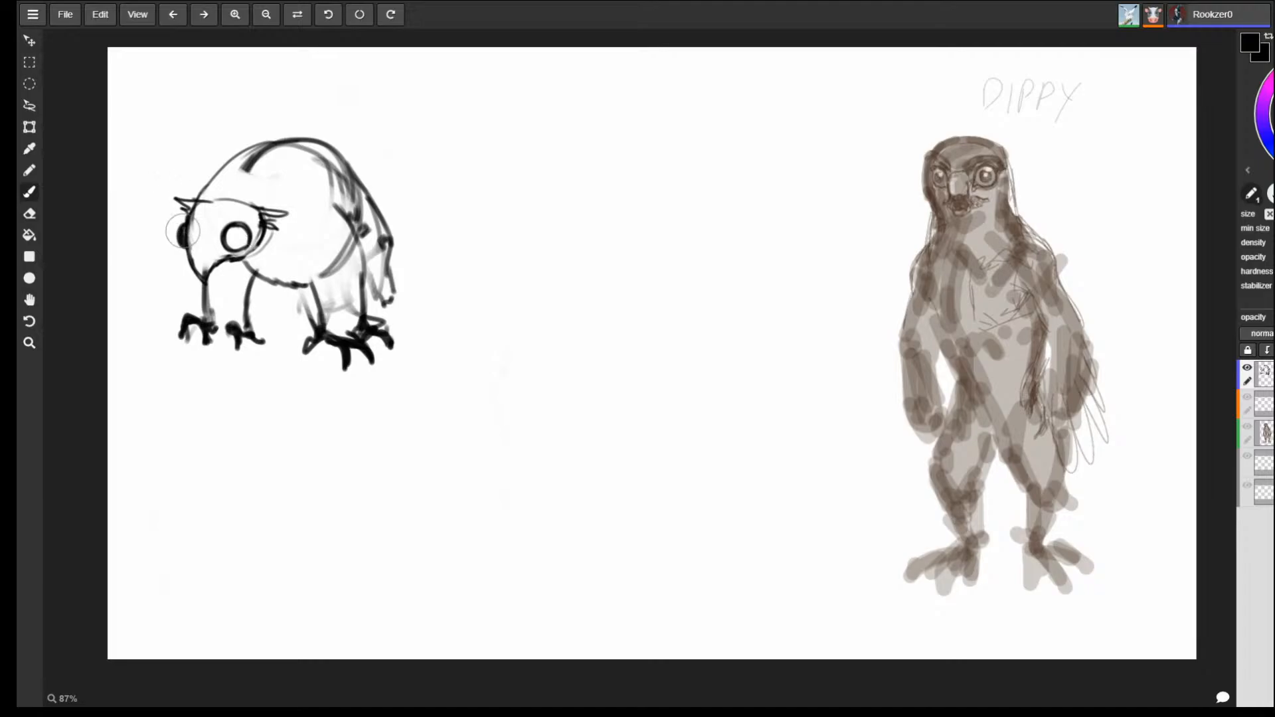
Erase the dark far eye and redraw both ear tufts as upright, pointed feathers.
right_click_drag(181, 228, 184, 246)
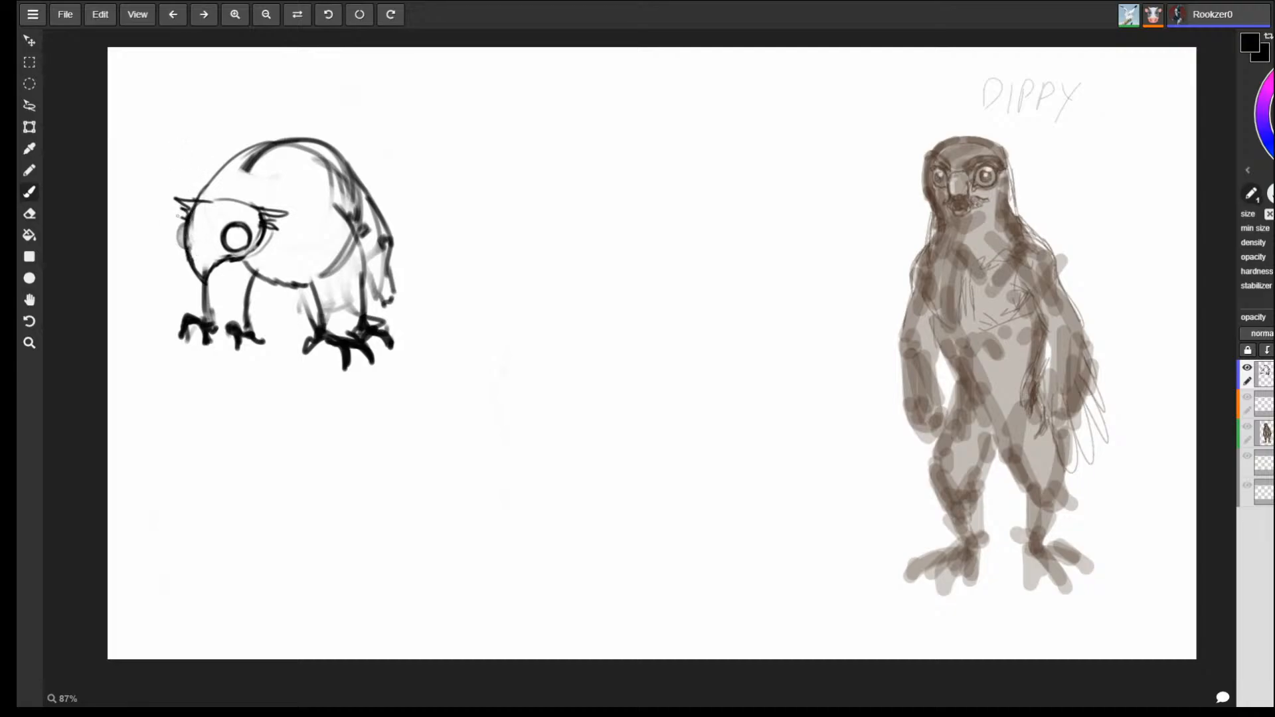
mouse_move(187, 213)
left_mouse_down()
mouse_move(172, 179)
mouse_move(198, 200)
mouse_move(185, 214)
left_mouse_up()
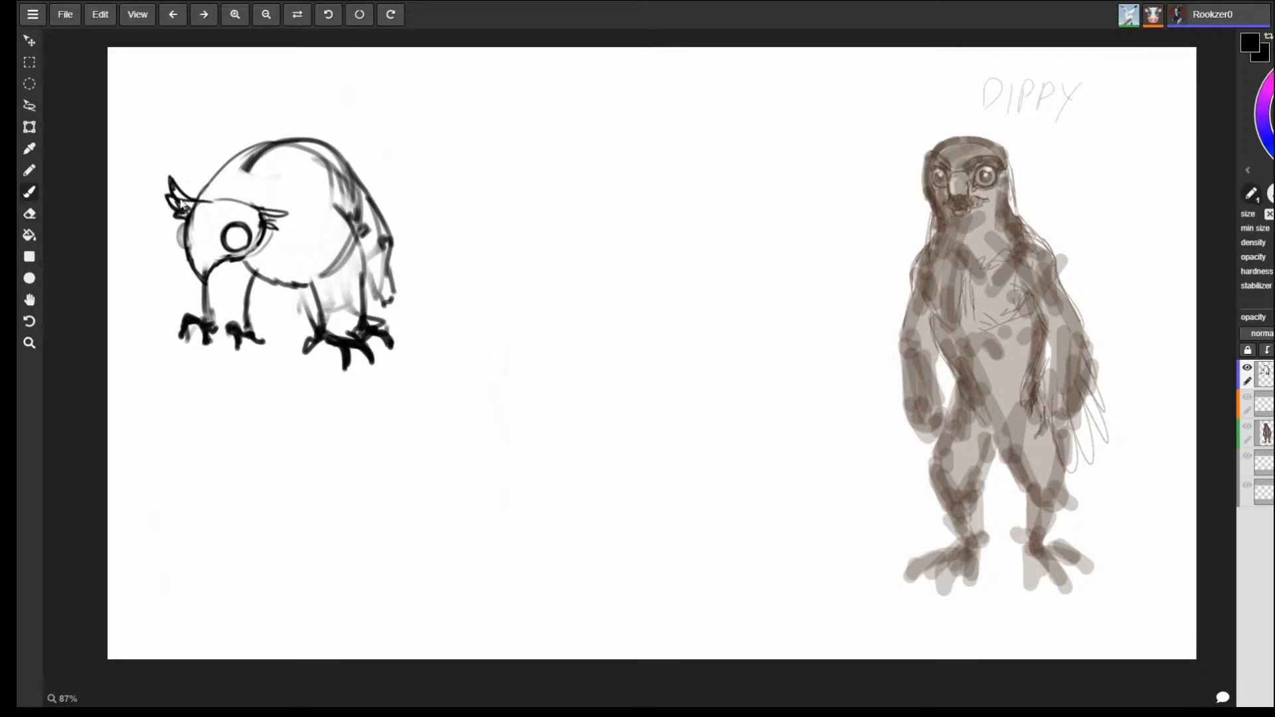
key("e")
mouse_move(271, 219)
left_mouse_down()
mouse_move(257, 207)
mouse_move(274, 207)
mouse_move(271, 220)
mouse_move(277, 194)
mouse_move(241, 200)
left_mouse_up()
key("b")
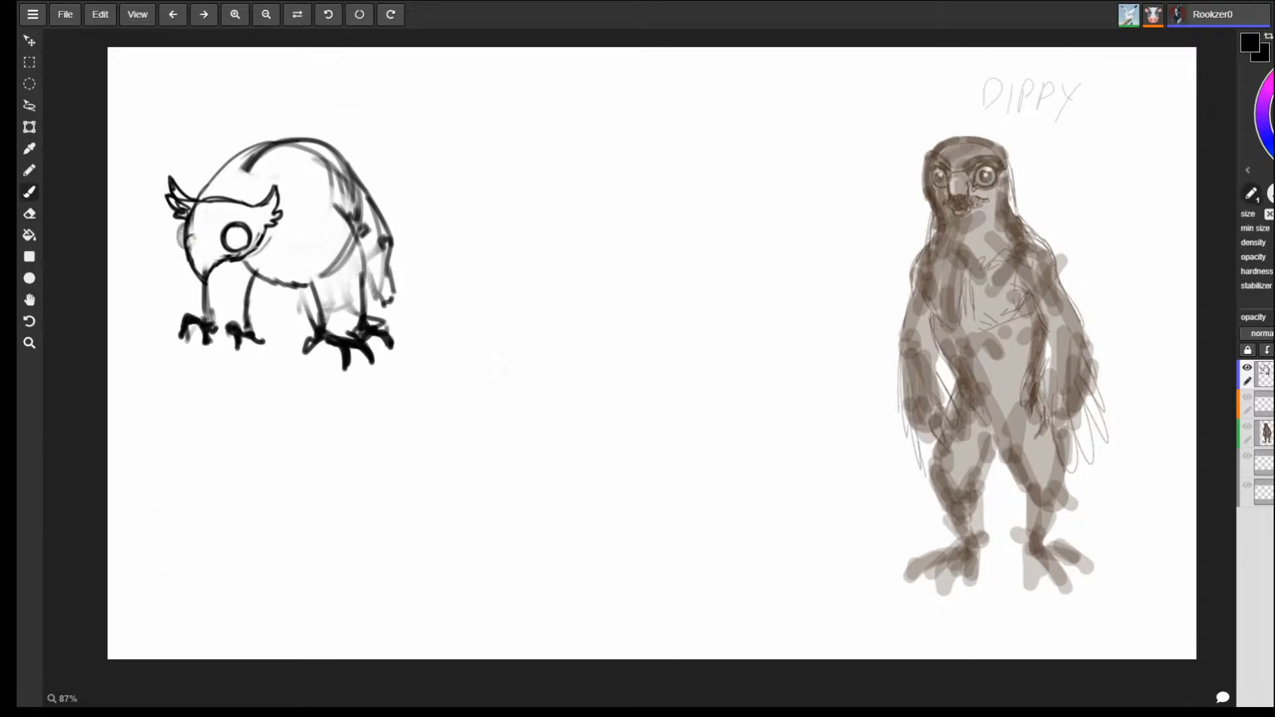
Detail both eyes with a dark near pupil and white highlight, and draw jagged chest feathers beneath the beak.
mouse_move(194, 237)
left_mouse_down()
mouse_move(212, 244)
mouse_move(201, 231)
left_mouse_up()
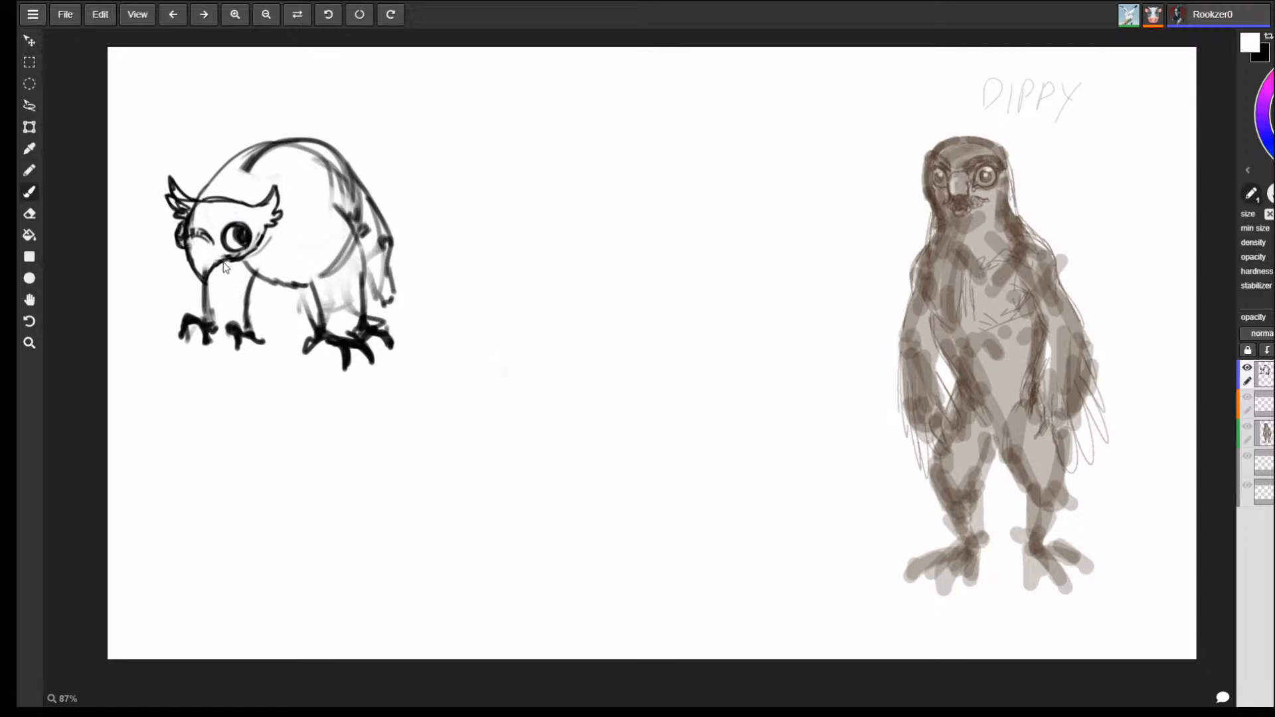
left_click(245, 234, "alt")
mouse_move(223, 263)
left_mouse_down()
mouse_move(291, 295)
mouse_move(258, 271)
mouse_move(279, 277)
left_mouse_up()
key("e")
key("b")
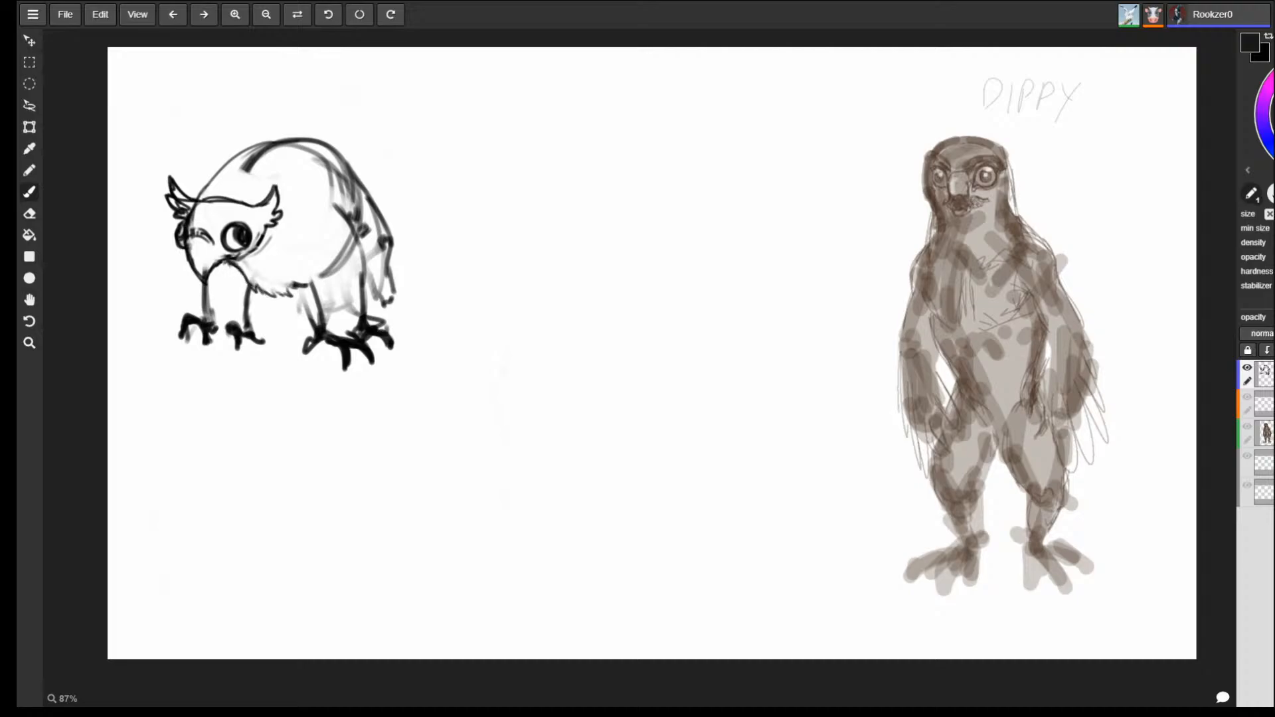
Add ragged feathers where the near foreleg meets the chest and along the foreleg's rear edge.
mouse_move(262, 293)
left_mouse_down()
mouse_move(308, 281)
mouse_move(323, 318)
left_mouse_up()
left_click_drag(364, 269, 363, 304)
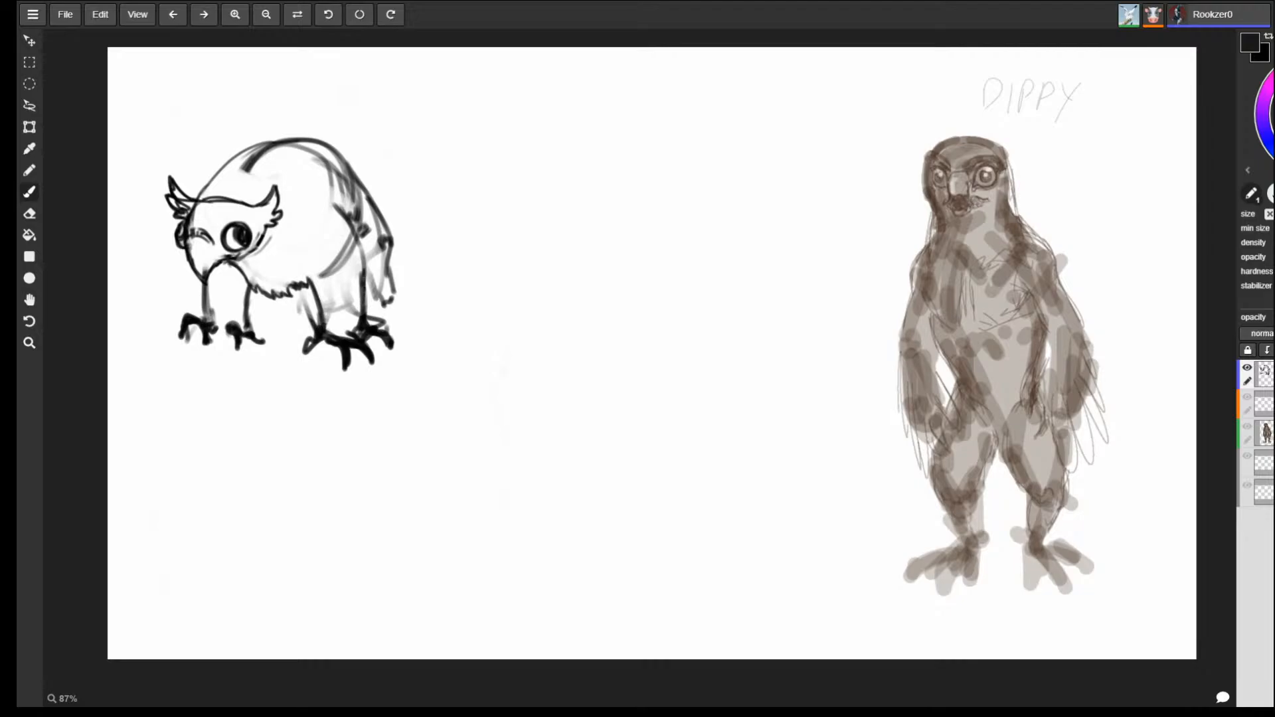
mouse_move(357, 232)
left_mouse_down()
mouse_move(372, 283)
mouse_move(342, 218)
left_mouse_up()
mouse_move(336, 265)
left_mouse_down()
mouse_move(322, 278)
mouse_move(342, 250)
mouse_move(368, 279)
mouse_move(372, 269)
left_mouse_up()
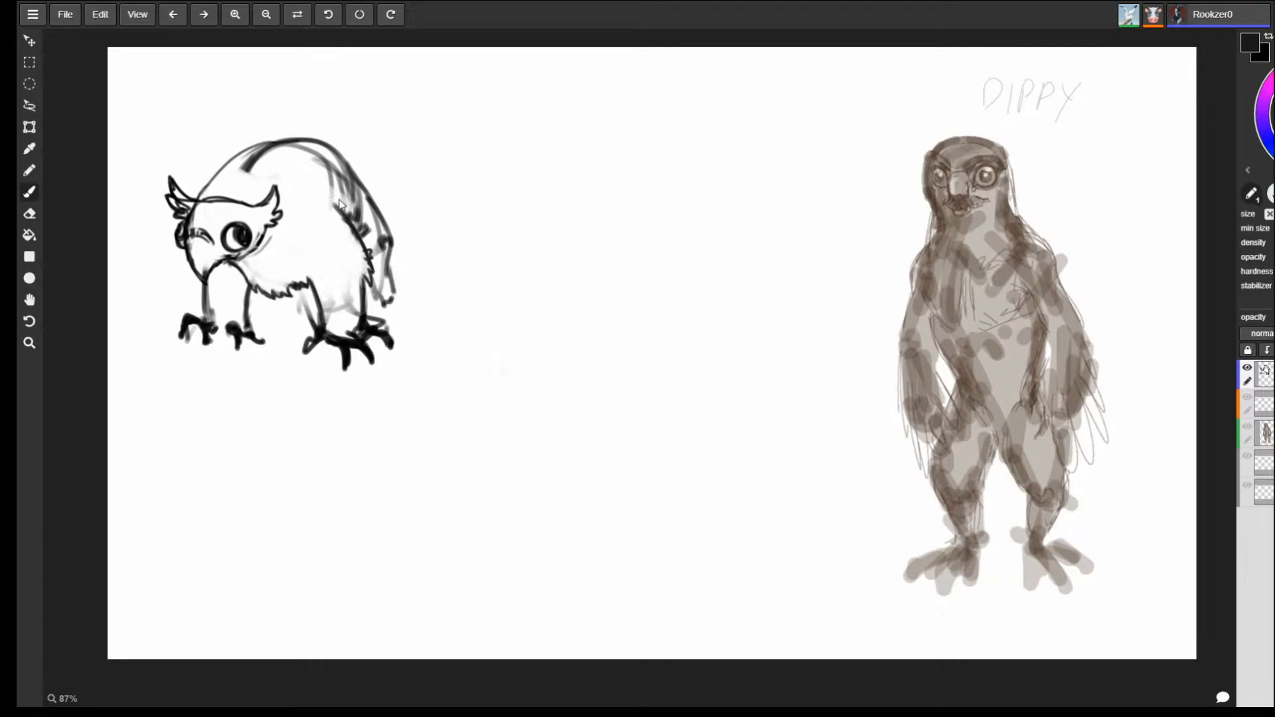
Erase the remaining body construction lines and redraw the back outline with feather tufts from the head to the rump.
key("e")
left_click_drag(342, 227, 327, 205)
key("b")
mouse_move(364, 247)
left_mouse_down()
mouse_move(327, 171)
mouse_move(367, 220)
left_mouse_up()
key("e")
key("b")
key("e")
mouse_move(302, 146)
left_mouse_down()
mouse_move(232, 176)
mouse_move(322, 155)
left_mouse_up()
key("b")
mouse_move(199, 200)
left_mouse_down()
mouse_move(283, 131)
mouse_move(317, 132)
mouse_move(392, 231)
left_mouse_up()
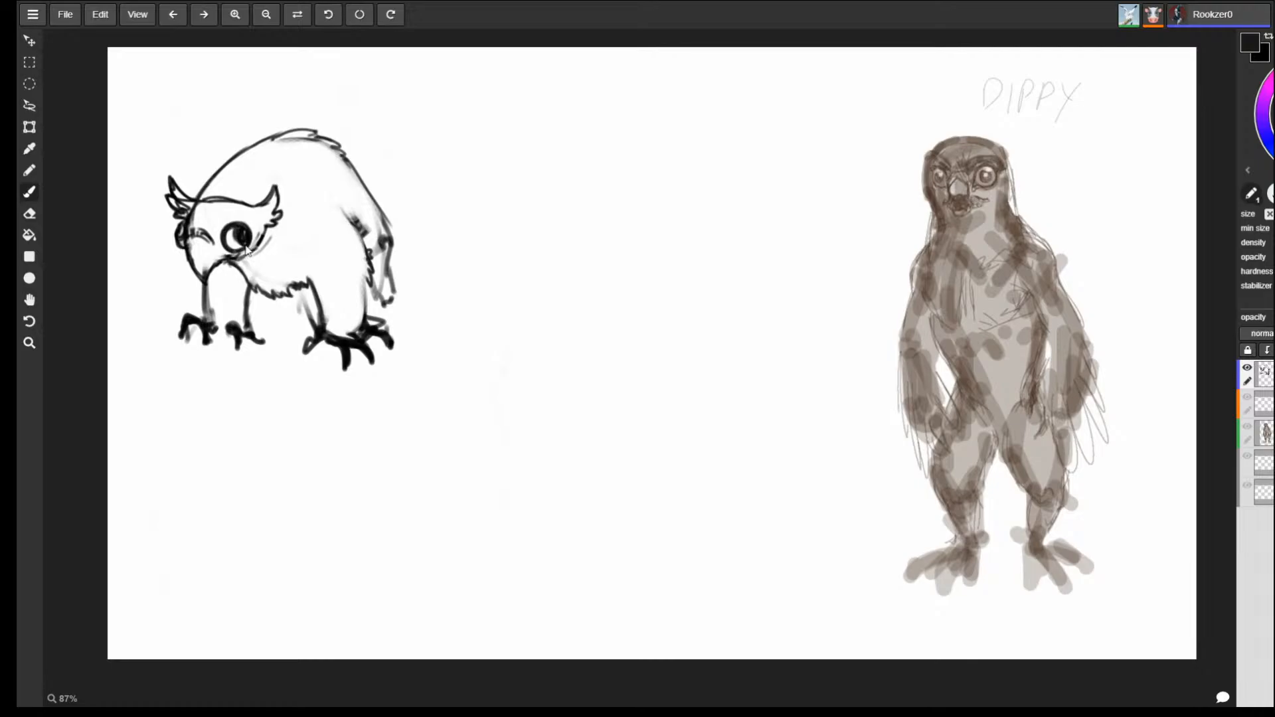
Darken the near eye, reshape the beak, and add a brow mark and cheek feathers to the face.
left_click_drag(247, 251, 236, 234)
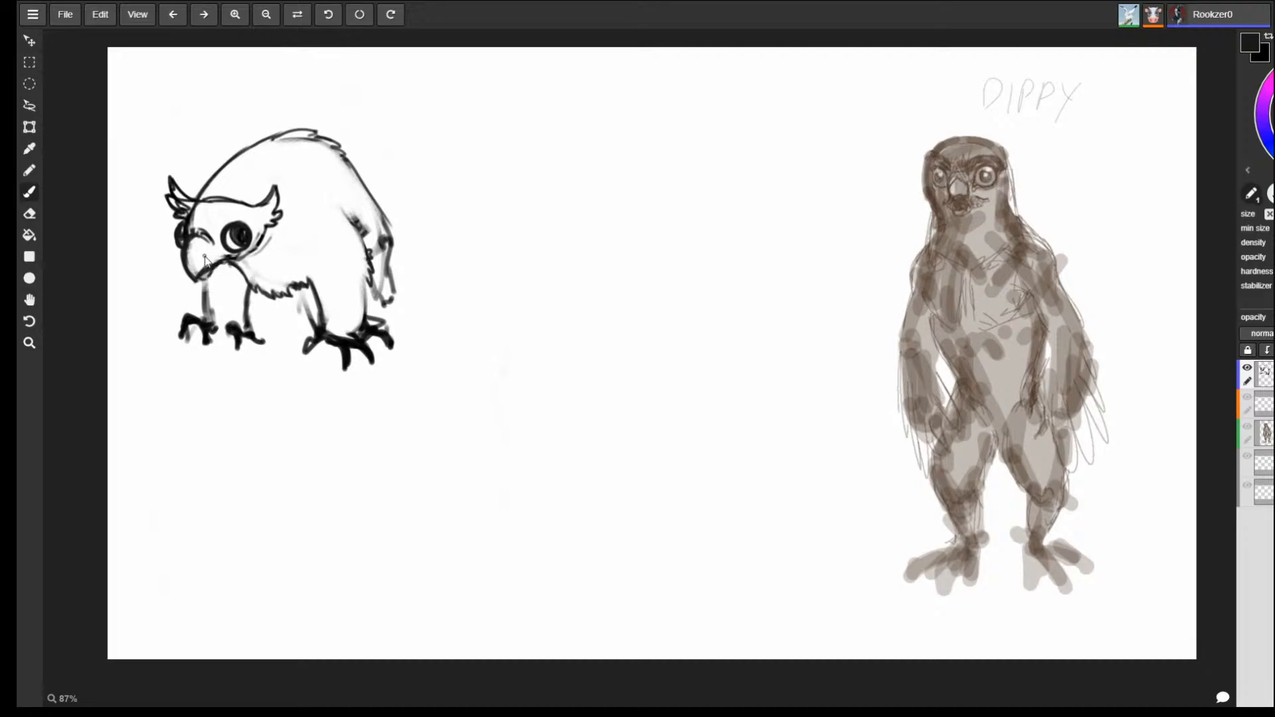
mouse_move(246, 264)
left_mouse_down()
mouse_move(265, 238)
mouse_move(240, 217)
left_mouse_up()
key("e")
key("b")
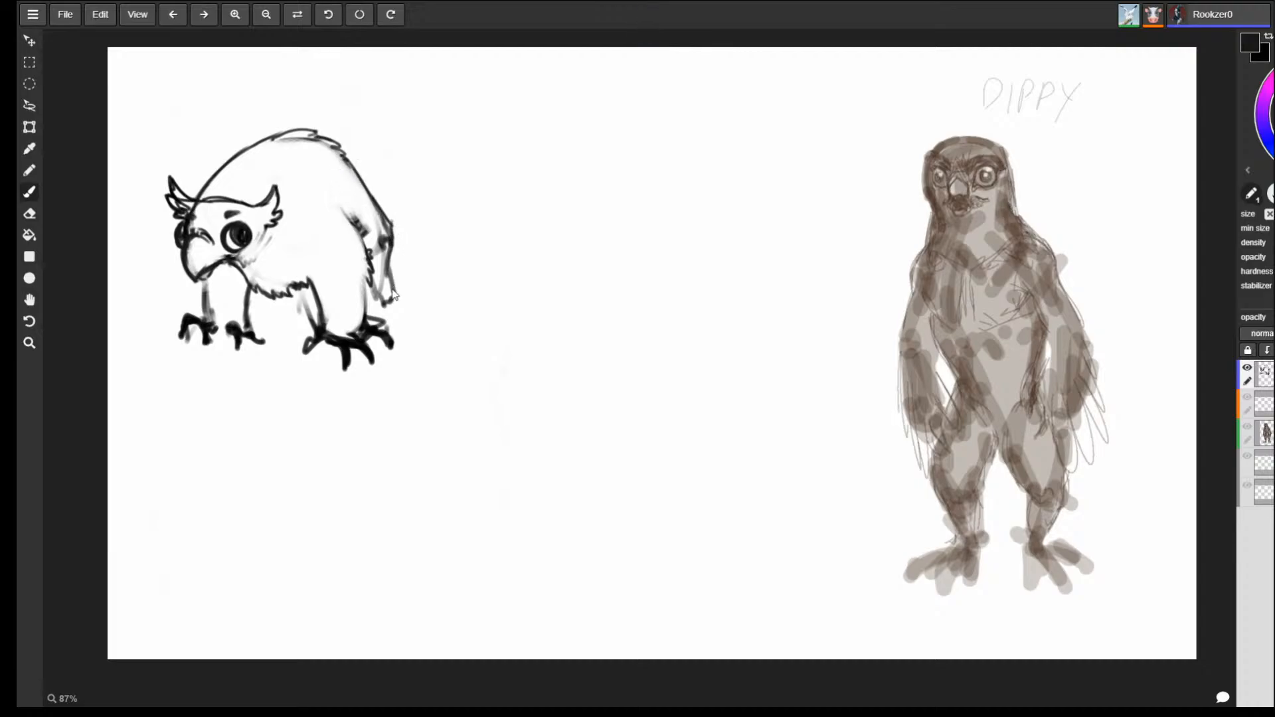
Outline the hind foot behind the near foreleg and draw a row of feathers across the shoulder.
mouse_move(389, 260)
left_mouse_down()
mouse_move(406, 280)
mouse_move(399, 319)
mouse_move(387, 304)
mouse_move(395, 337)
left_mouse_up()
mouse_move(288, 184)
left_mouse_down()
mouse_move(327, 200)
mouse_move(292, 214)
mouse_move(328, 205)
left_mouse_up()
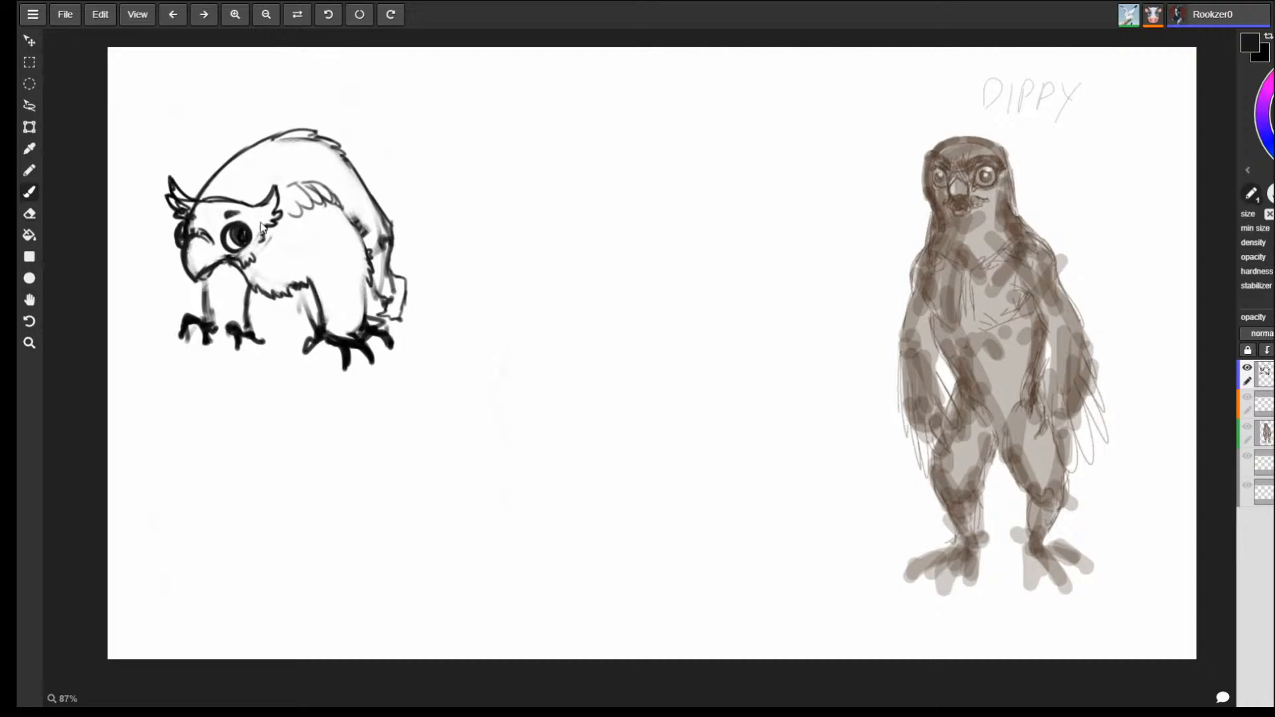
Try drawing overlapping scale-like feathers on the neck behind the head and undo them.
left_click_drag(198, 198, 243, 200)
key("ctrl+z")
mouse_move(199, 194)
left_mouse_down()
mouse_move(247, 200)
mouse_move(214, 179)
mouse_move(240, 194)
left_mouse_up()
mouse_move(242, 191)
left_mouse_down()
mouse_move(258, 199)
mouse_move(236, 178)
mouse_move(264, 192)
left_mouse_up()
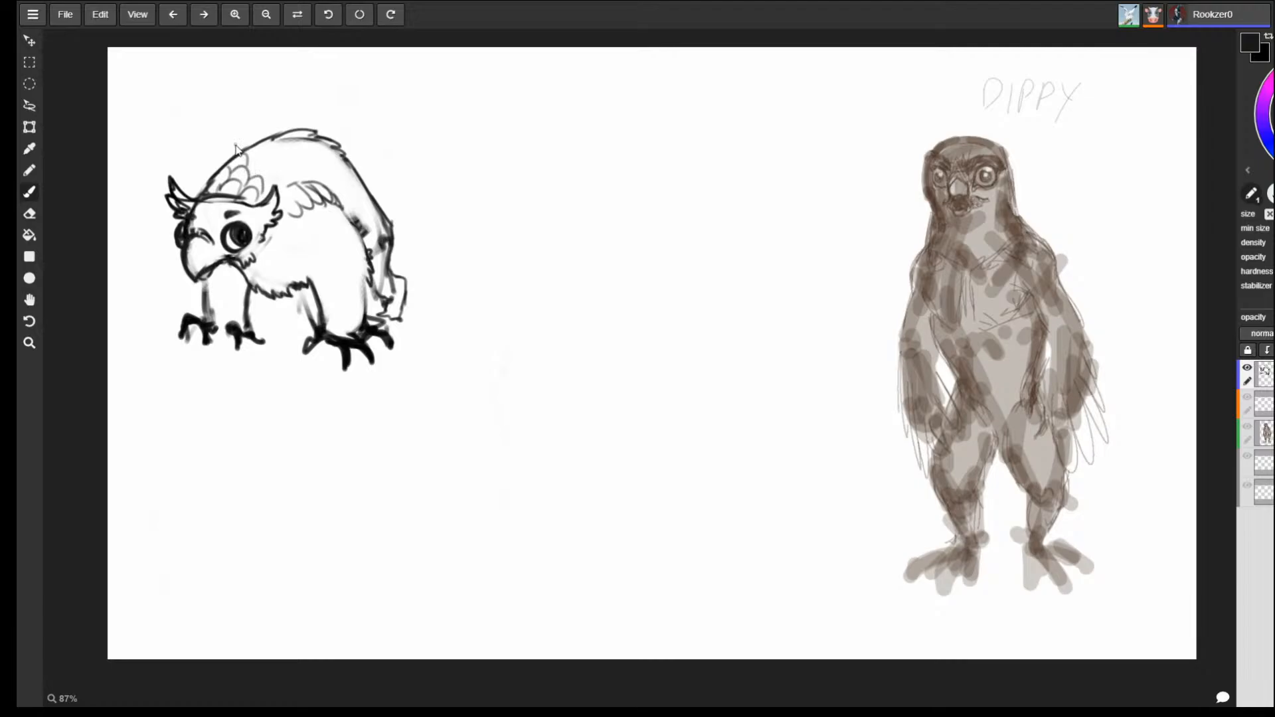
key("ctrl+z")
key("ctrl+z")
key("ctrl+z")
key("ctrl+z")
key("ctrl+z")
Lighten the head's top outline and hatch shading under the beak between the forelegs.
key("e")
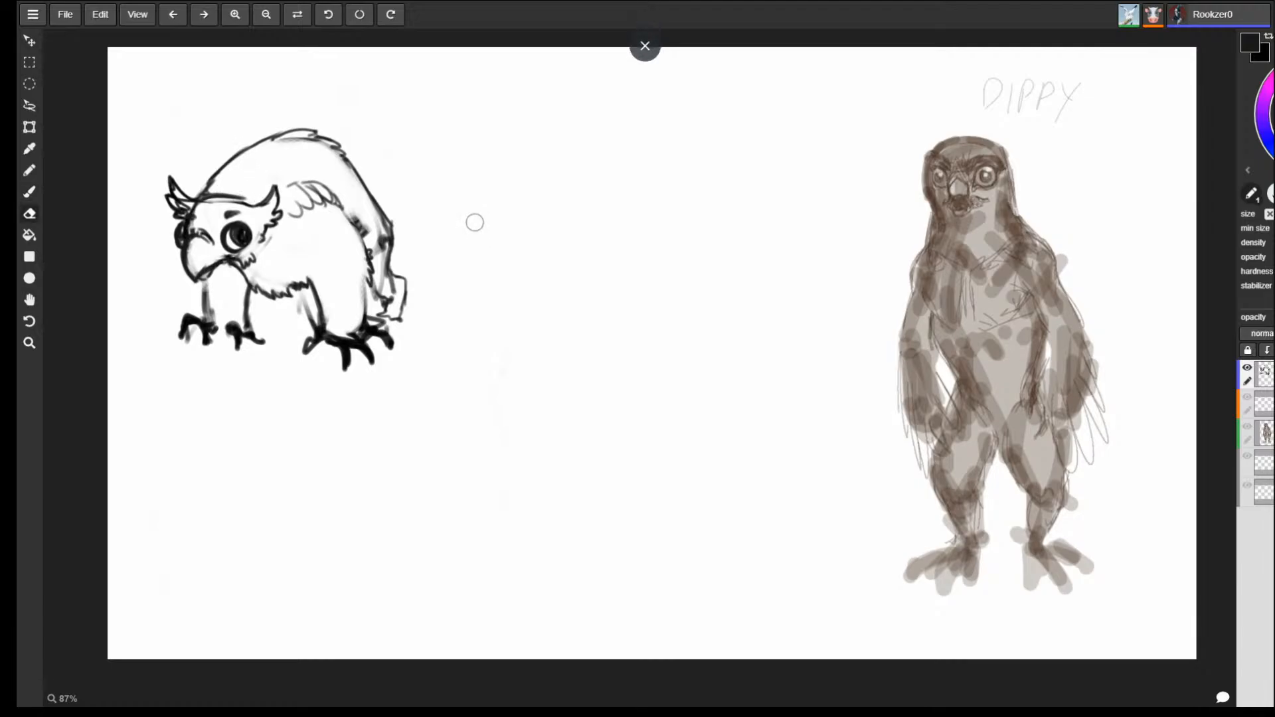
key("b")
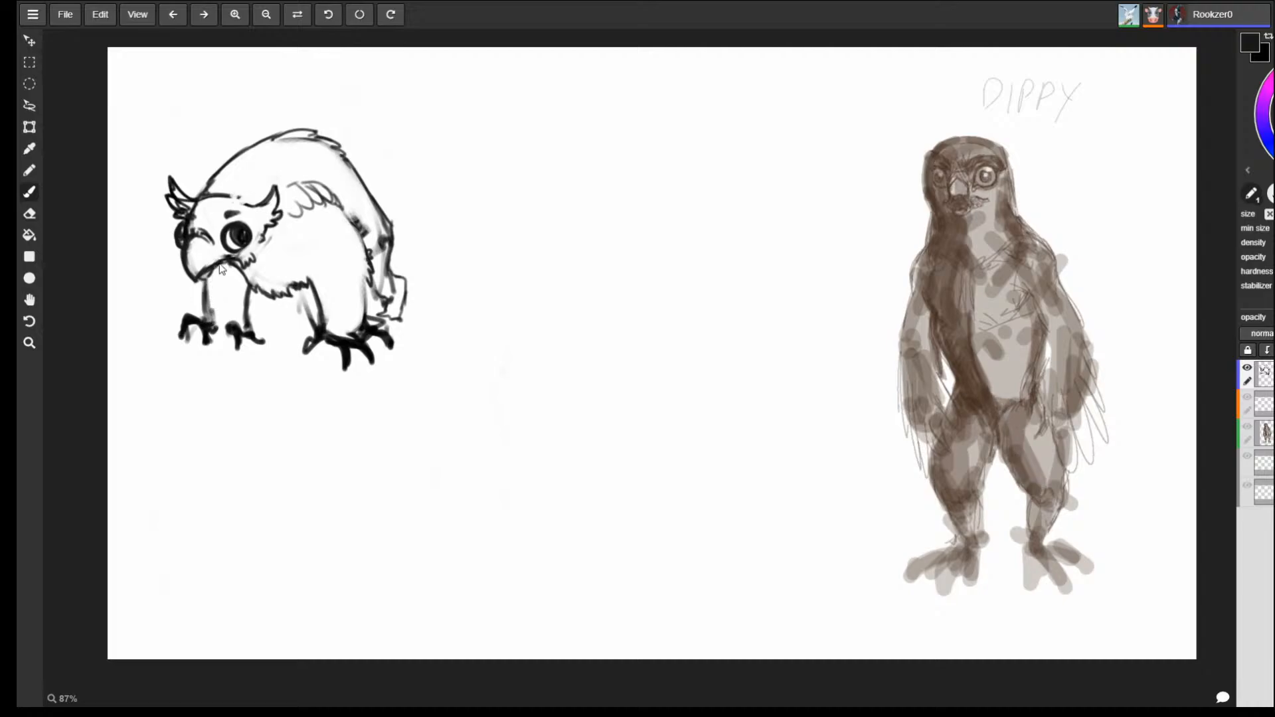
mouse_move(220, 265)
left_mouse_down()
mouse_move(210, 290)
mouse_move(234, 285)
left_mouse_up()
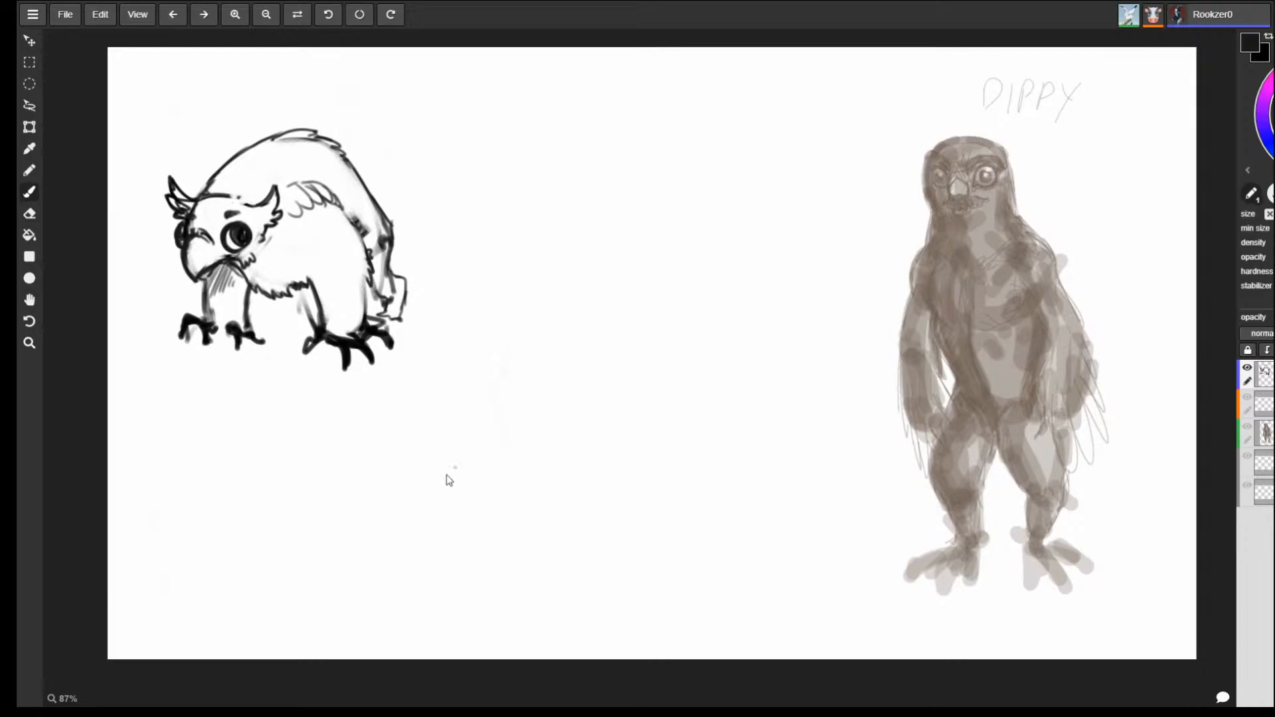
Sketch a human head below the owlbear with an oval skull, tapering jaw, ear and triangular eye.
mouse_move(456, 415)
left_mouse_down()
mouse_move(470, 510)
mouse_move(438, 408)
mouse_move(463, 422)
mouse_move(495, 478)
mouse_move(481, 449)
mouse_move(402, 525)
mouse_move(430, 574)
mouse_move(478, 491)
left_mouse_up()
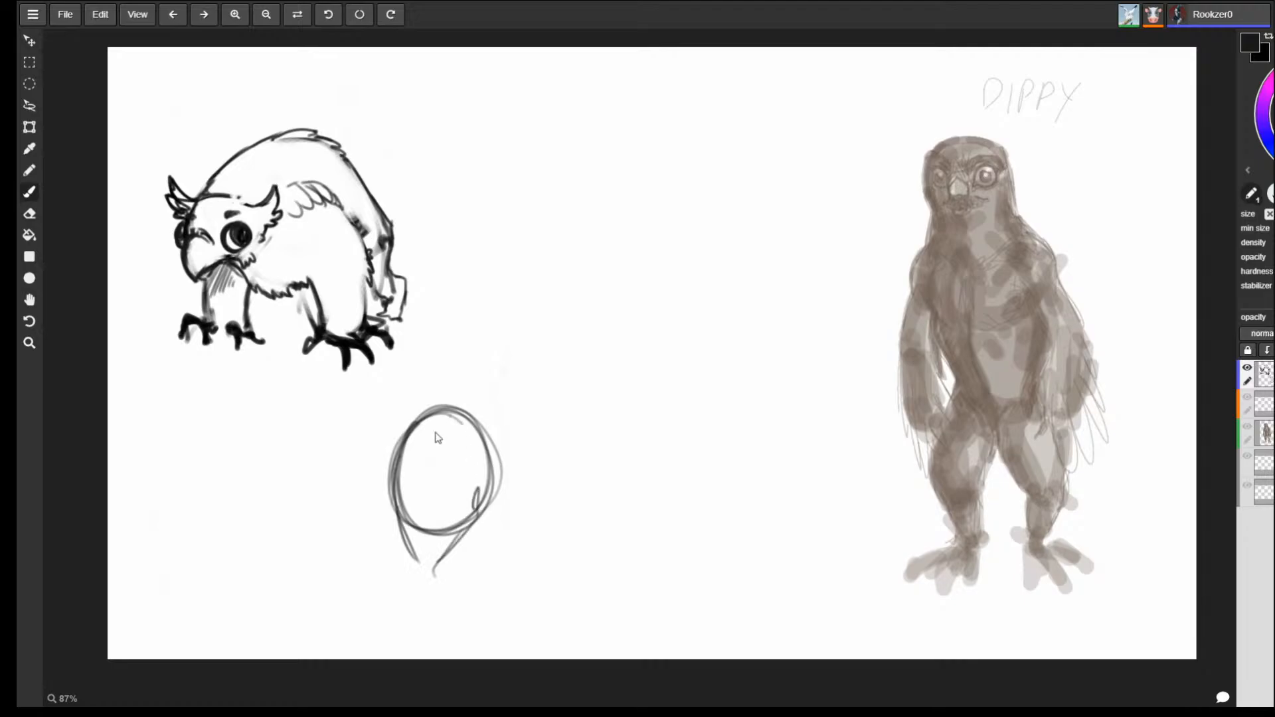
mouse_move(402, 468)
left_mouse_down()
mouse_move(424, 474)
mouse_move(410, 493)
left_mouse_up()
left_click_drag(401, 471, 421, 474)
mouse_move(419, 475)
left_mouse_down()
mouse_move(397, 516)
mouse_move(408, 558)
mouse_move(443, 554)
mouse_move(478, 512)
mouse_move(480, 480)
mouse_move(479, 510)
left_mouse_up()
mouse_move(399, 453)
left_mouse_down()
mouse_move(450, 416)
mouse_move(494, 477)
left_mouse_up()
mouse_move(494, 495)
left_mouse_down()
mouse_move(505, 463)
mouse_move(458, 408)
left_mouse_up()
mouse_move(465, 415)
left_mouse_down()
mouse_move(501, 456)
mouse_move(406, 413)
mouse_move(399, 468)
left_mouse_up()
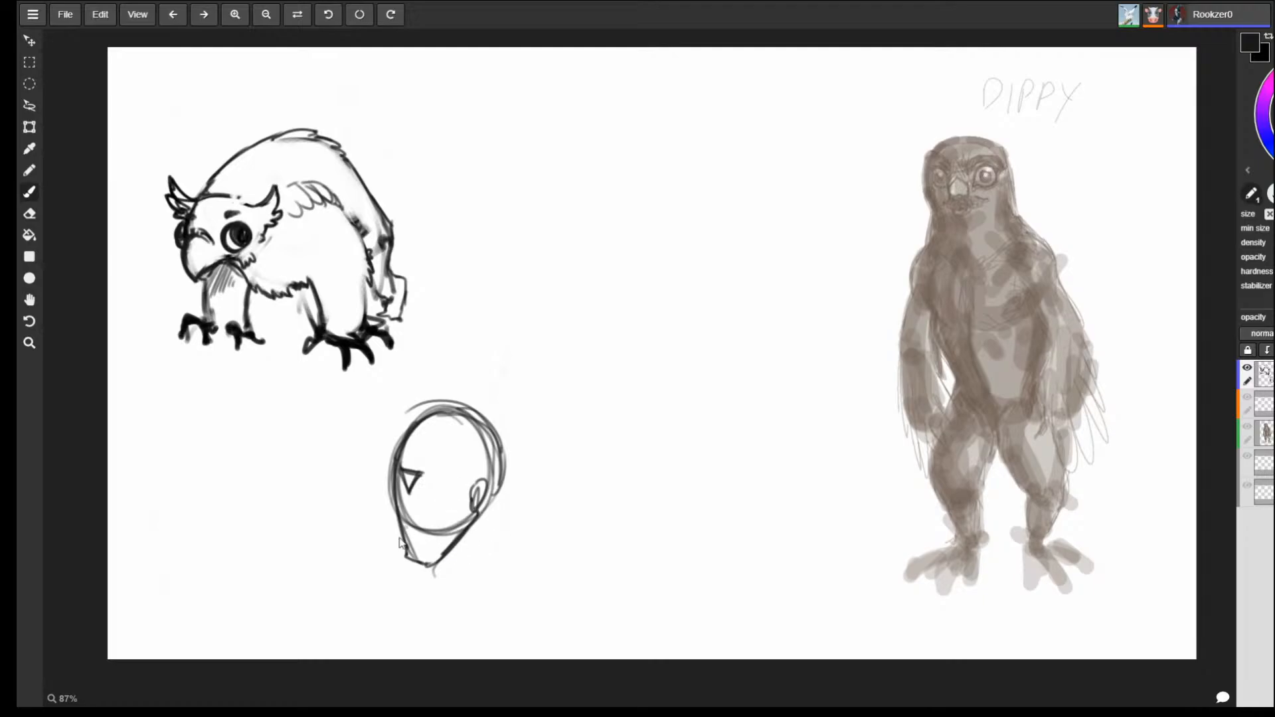
Draw the human head's jawline, neck muscles and the cut-off base of the neck.
mouse_move(405, 545)
left_mouse_down()
mouse_move(429, 566)
mouse_move(458, 562)
mouse_move(481, 521)
left_mouse_up()
left_click_drag(481, 510, 483, 578)
left_click_drag(484, 577, 473, 583)
left_click_drag(464, 531, 480, 573)
mouse_move(491, 480)
left_mouse_down()
mouse_move(509, 565)
mouse_move(479, 601)
left_mouse_up()
left_click_drag(446, 565, 444, 588)
mouse_move(439, 589)
left_mouse_down()
mouse_move(491, 591)
mouse_move(522, 563)
left_mouse_up()
mouse_move(496, 520)
left_mouse_down()
mouse_move(526, 567)
mouse_move(517, 580)
left_mouse_up()
left_click_drag(446, 565, 427, 590)
mouse_move(427, 589)
left_mouse_down()
mouse_move(445, 575)
mouse_move(444, 557)
left_mouse_up()
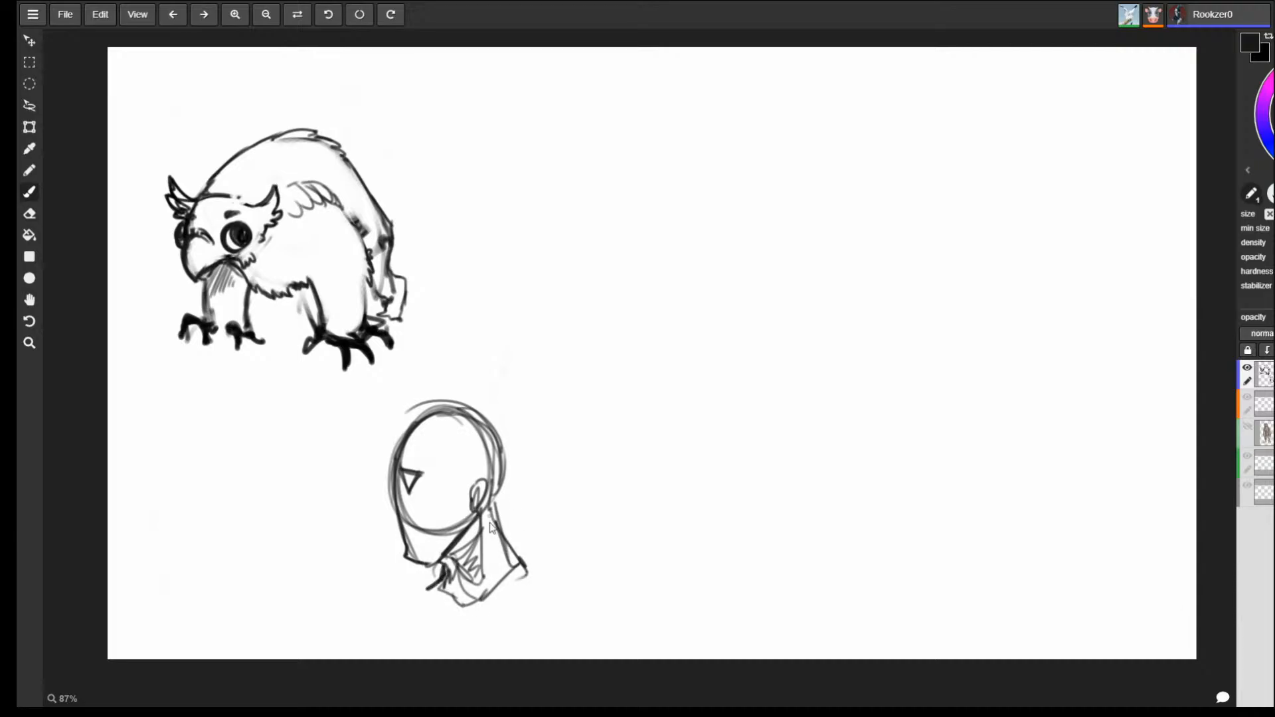
Hatch shading on the human head's neck muscles and draw a cheek line from the mouth up to the ear.
mouse_move(492, 496)
left_mouse_down()
mouse_move(530, 566)
mouse_move(447, 571)
mouse_move(461, 591)
left_mouse_up()
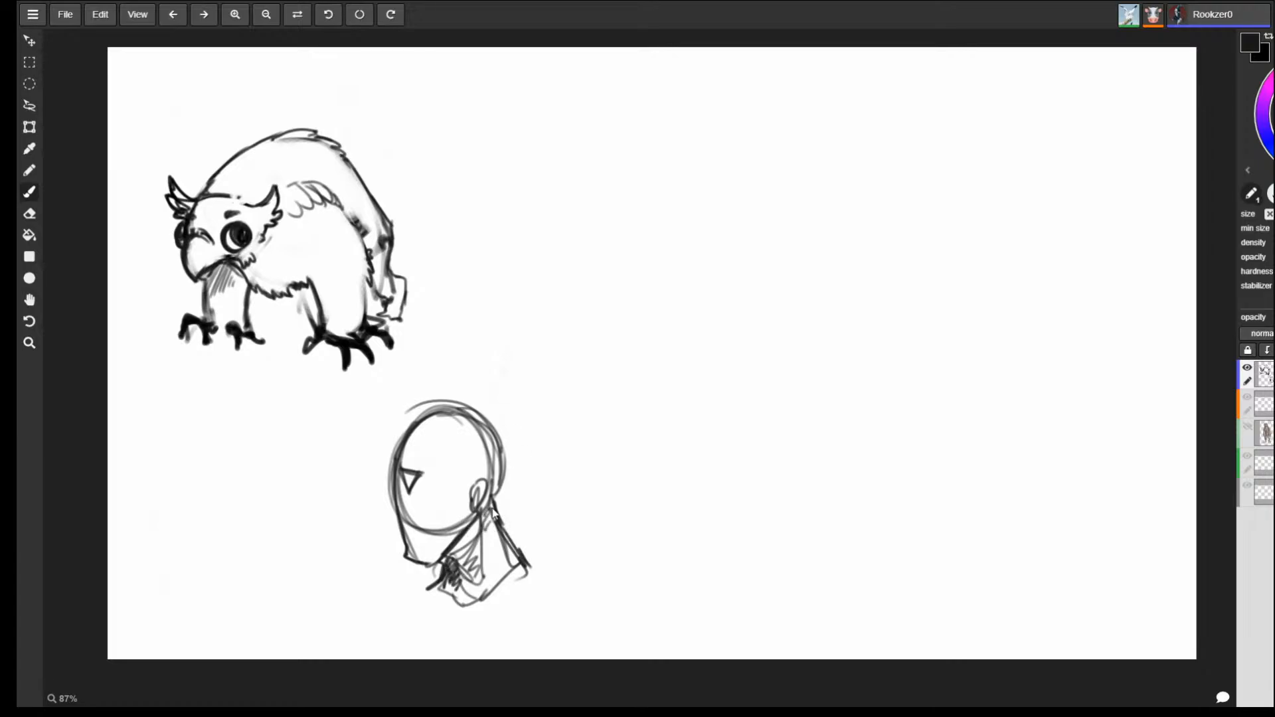
mouse_move(497, 505)
left_mouse_down()
mouse_move(473, 608)
mouse_move(484, 583)
mouse_move(487, 602)
mouse_move(493, 530)
mouse_move(498, 571)
mouse_move(511, 558)
mouse_move(538, 568)
left_mouse_up()
left_click_drag(390, 507, 421, 547)
left_click_drag(436, 512, 474, 484)
mouse_move(469, 471)
left_mouse_down()
mouse_move(475, 484)
mouse_move(429, 550)
mouse_move(410, 548)
left_mouse_up()
left_click_drag(437, 506, 468, 476)
Add curved temple lines to the human head and reinforce its skull, face and jaw outlines.
left_click_drag(469, 453, 474, 480)
mouse_move(453, 421)
left_mouse_down()
mouse_move(458, 472)
mouse_move(486, 420)
mouse_move(465, 481)
left_mouse_up()
mouse_move(492, 412)
left_mouse_down()
mouse_move(404, 428)
mouse_move(490, 417)
mouse_move(382, 478)
left_mouse_up()
left_click_drag(426, 410, 397, 465)
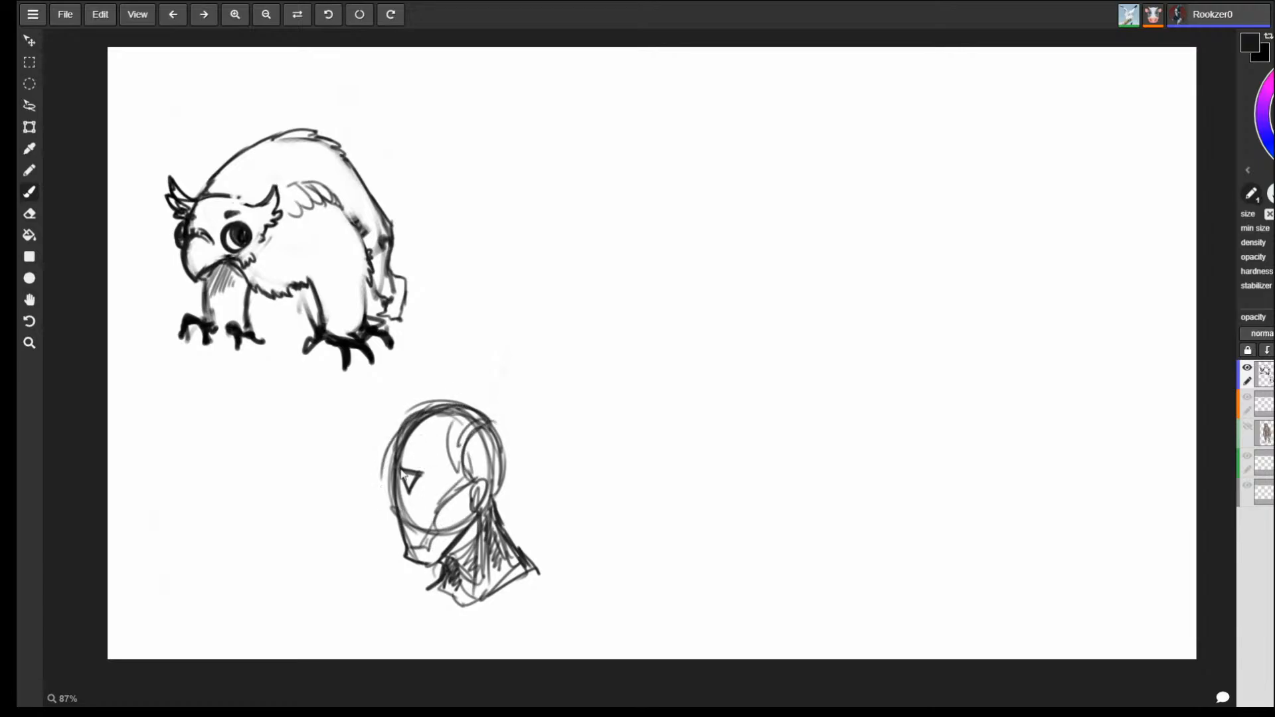
left_click_drag(412, 420, 394, 517)
mouse_move(392, 461)
left_mouse_down()
mouse_move(403, 550)
mouse_move(435, 566)
left_mouse_up()
mouse_move(435, 564)
left_mouse_down()
mouse_move(456, 541)
mouse_move(451, 497)
mouse_move(473, 484)
left_mouse_up()
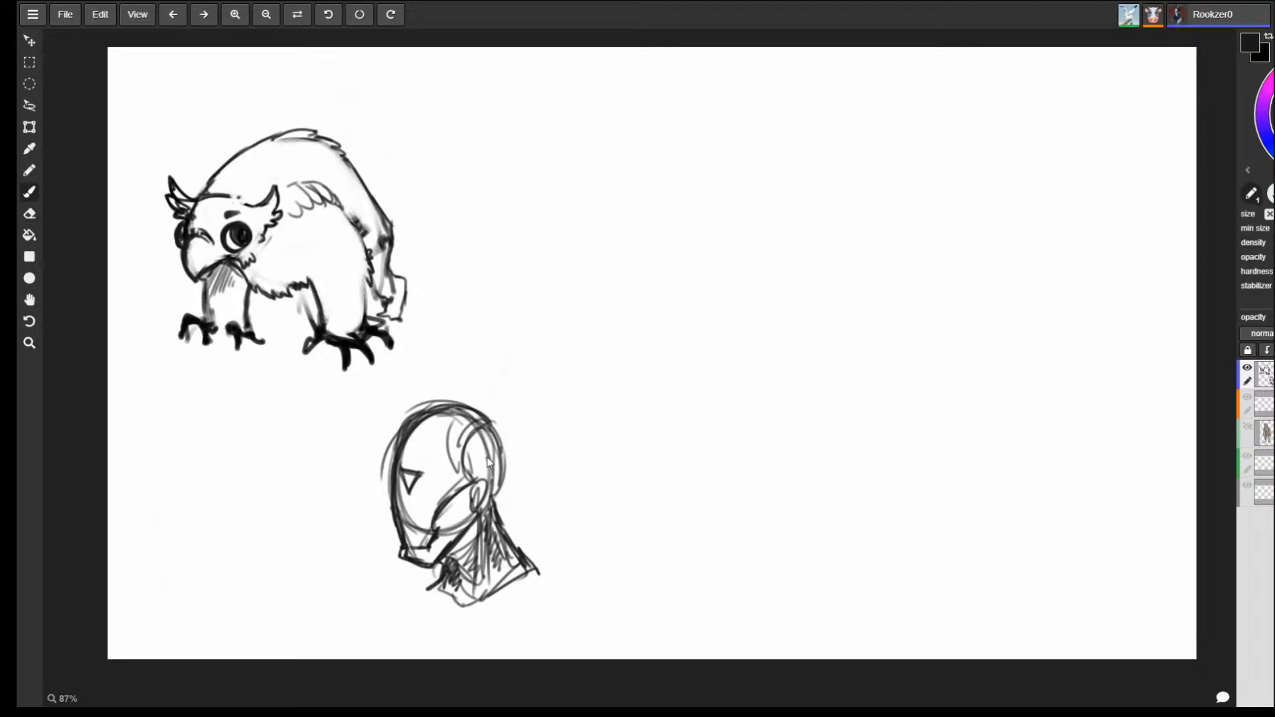
mouse_move(918, 341)
left_mouse_down()
mouse_move(899, 318)
mouse_move(903, 166)
left_mouse_up()
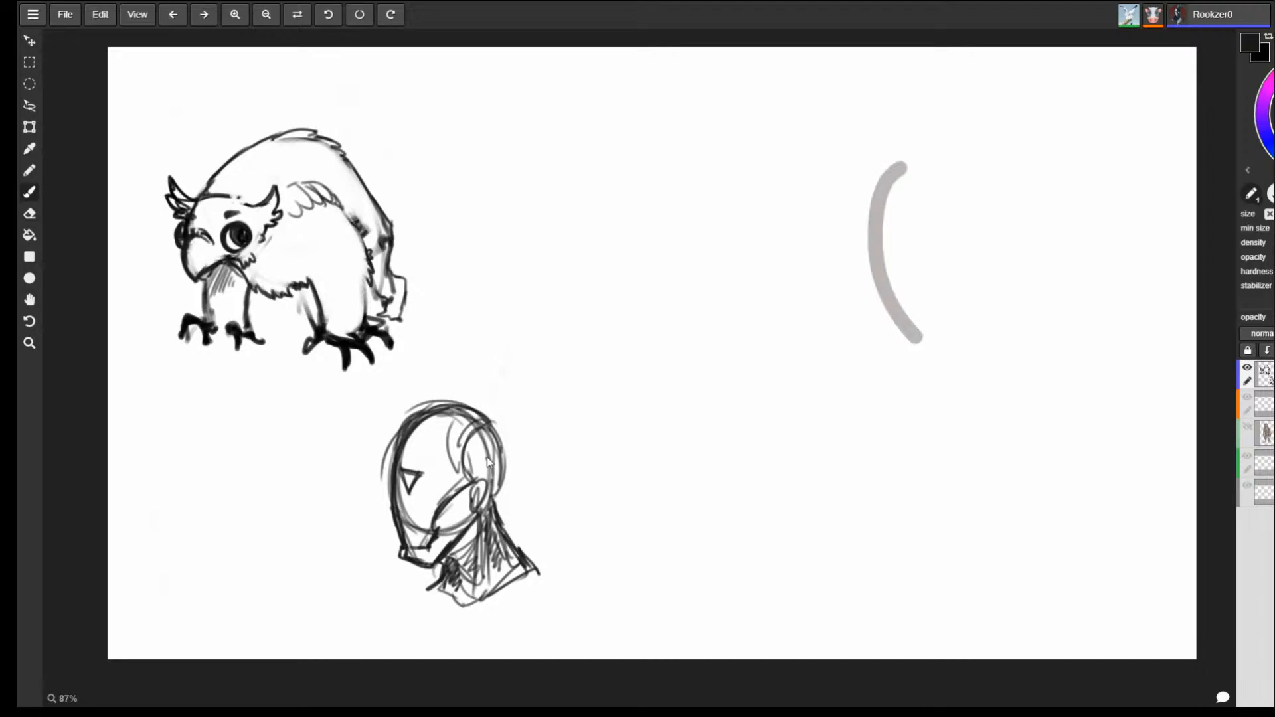
key("ctrl+z")
mouse_move(919, 325)
left_mouse_down()
mouse_move(872, 229)
mouse_move(974, 247)
left_mouse_up()
key("ctrl+z")
mouse_move(933, 324)
left_mouse_down()
mouse_move(880, 223)
mouse_move(999, 199)
mouse_move(954, 301)
left_mouse_up()
key("ctrl+z")
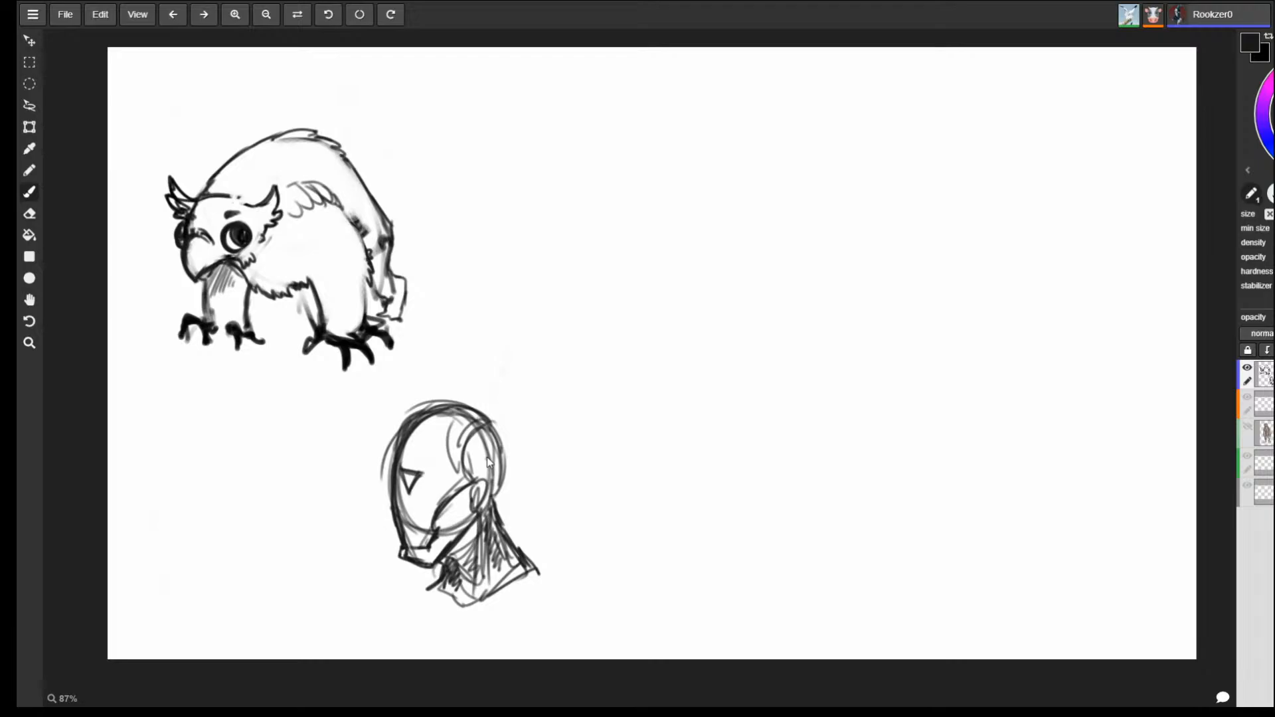
mouse_move(985, 150)
left_mouse_down()
mouse_move(1040, 263)
mouse_move(1010, 134)
left_mouse_up()
key("ctrl+z")
mouse_move(933, 214)
left_mouse_down()
mouse_move(1017, 320)
mouse_move(961, 205)
mouse_move(963, 303)
mouse_move(982, 174)
left_mouse_up()
key("ctrl+z")
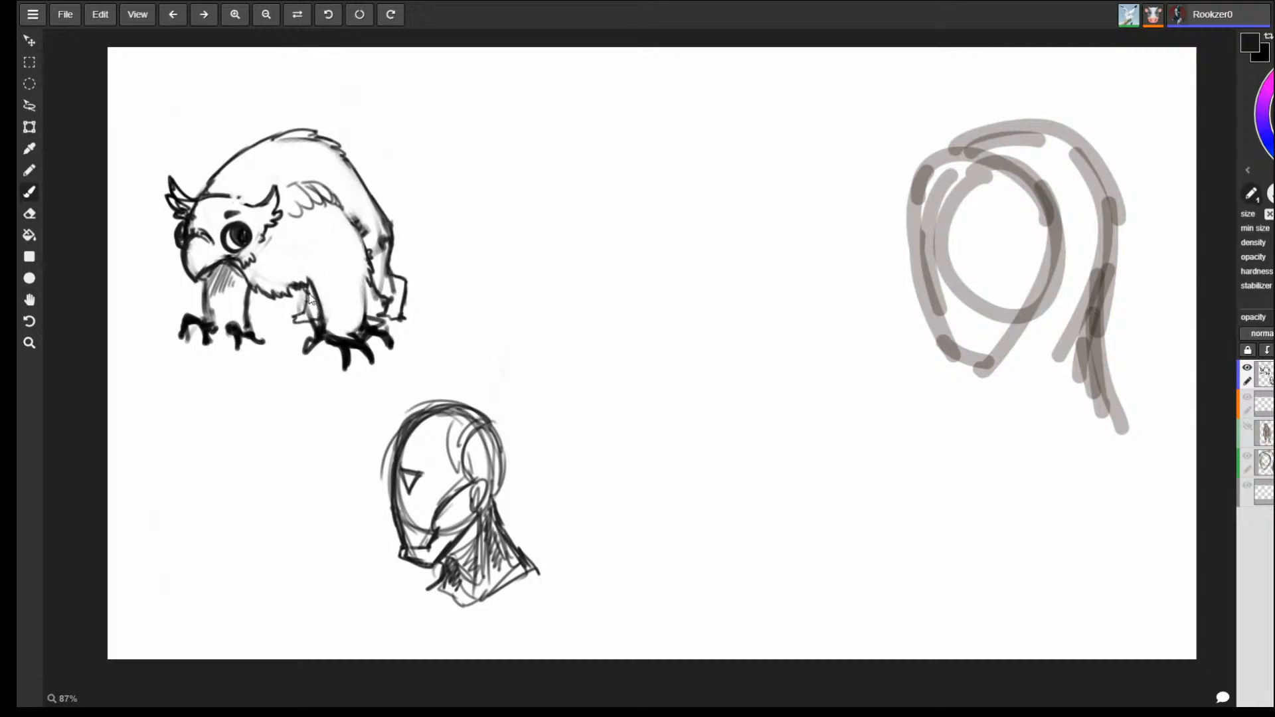
Hatch dark shading on the owlbear's far hind leg, along its rear flank and down its near hind leg.
left_click_drag(306, 308, 313, 322)
left_click_drag(390, 278, 394, 292)
left_click_drag(358, 209, 359, 226)
left_click_drag(382, 218, 364, 242)
left_click_drag(386, 230, 369, 254)
left_click_drag(389, 243, 370, 275)
left_click_drag(388, 263, 373, 293)
left_click_drag(393, 276, 380, 297)
left_click_drag(401, 279, 392, 302)
left_click_drag(405, 285, 388, 318)
left_click_drag(403, 303, 392, 322)
mouse_move(392, 311)
left_mouse_down()
mouse_move(386, 321)
mouse_move(366, 302)
left_mouse_up()
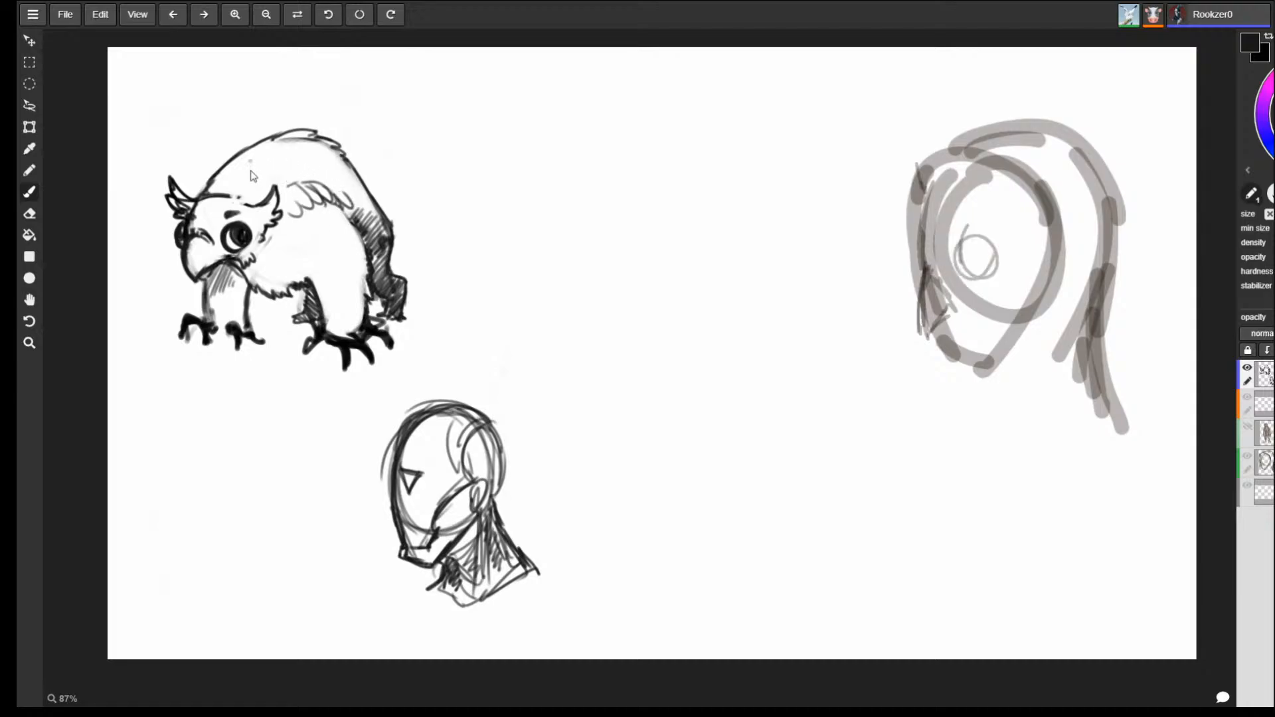
Draw rows of overlapping scale-like feathers across the owlbear's neck, back and upper flank.
mouse_move(214, 186)
left_mouse_down()
mouse_move(236, 160)
mouse_move(226, 191)
mouse_move(254, 205)
mouse_move(282, 170)
mouse_move(267, 146)
mouse_move(290, 163)
mouse_move(294, 134)
mouse_move(311, 155)
mouse_move(319, 133)
left_mouse_up()
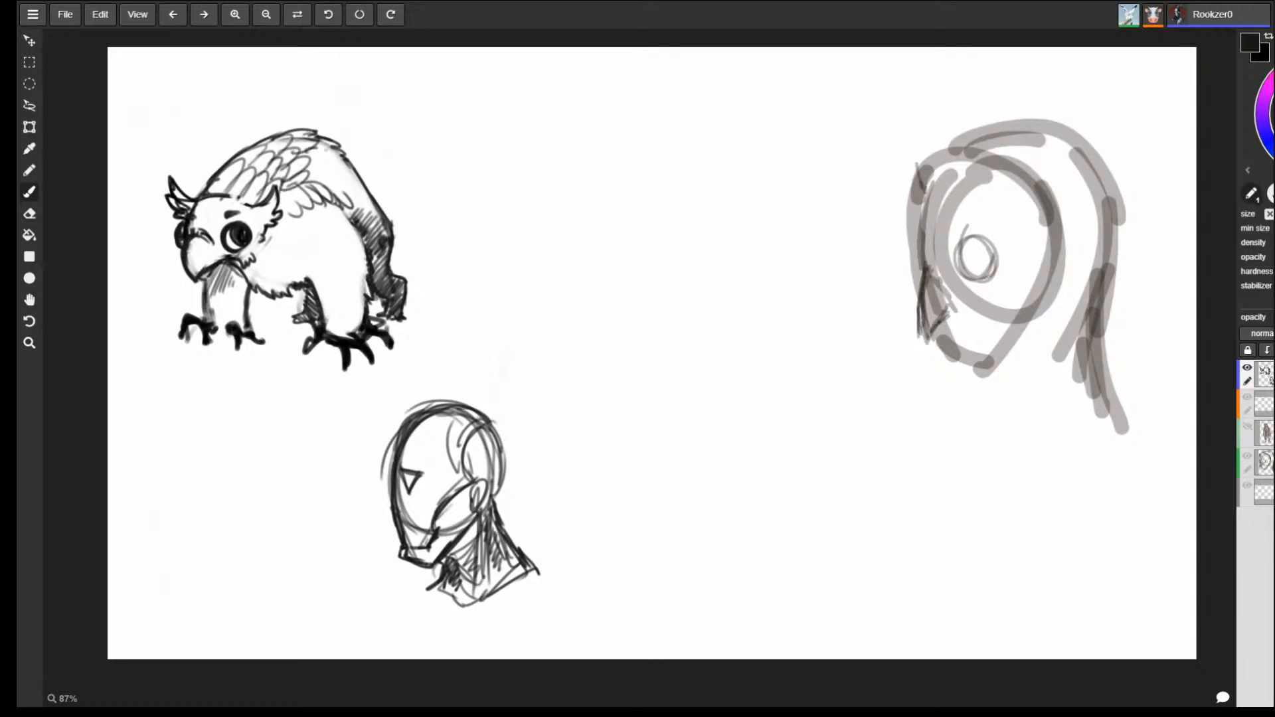
mouse_move(299, 185)
left_mouse_down()
mouse_move(329, 148)
mouse_move(308, 171)
mouse_move(336, 178)
mouse_move(342, 143)
left_mouse_up()
mouse_move(335, 199)
left_mouse_down()
mouse_move(347, 170)
mouse_move(370, 189)
left_mouse_up()
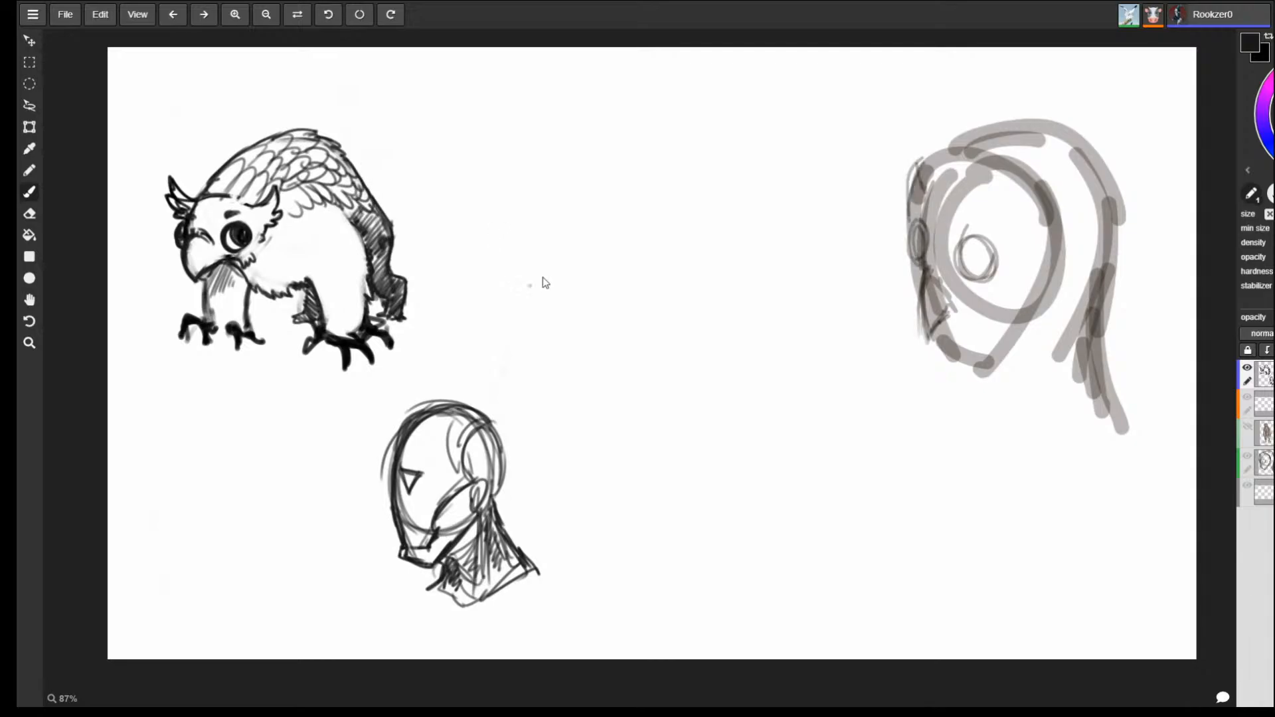
Sketch a round front-facing owlbear head beside the first owlbear, with a sloping shoulder line on each side.
mouse_move(527, 182)
left_mouse_down()
mouse_move(558, 213)
mouse_move(540, 248)
left_mouse_up()
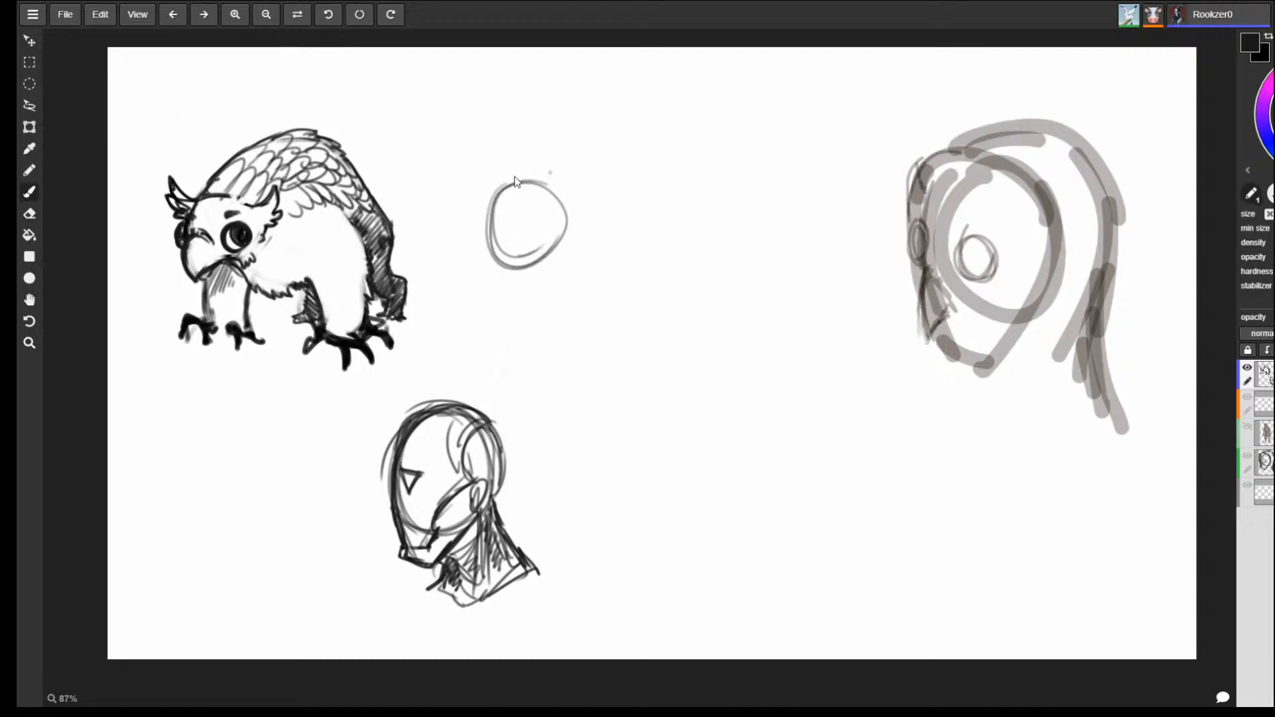
left_click_drag(526, 181, 420, 318)
mouse_move(566, 239)
left_mouse_down()
mouse_move(594, 315)
mouse_move(559, 240)
mouse_move(579, 220)
left_mouse_up()
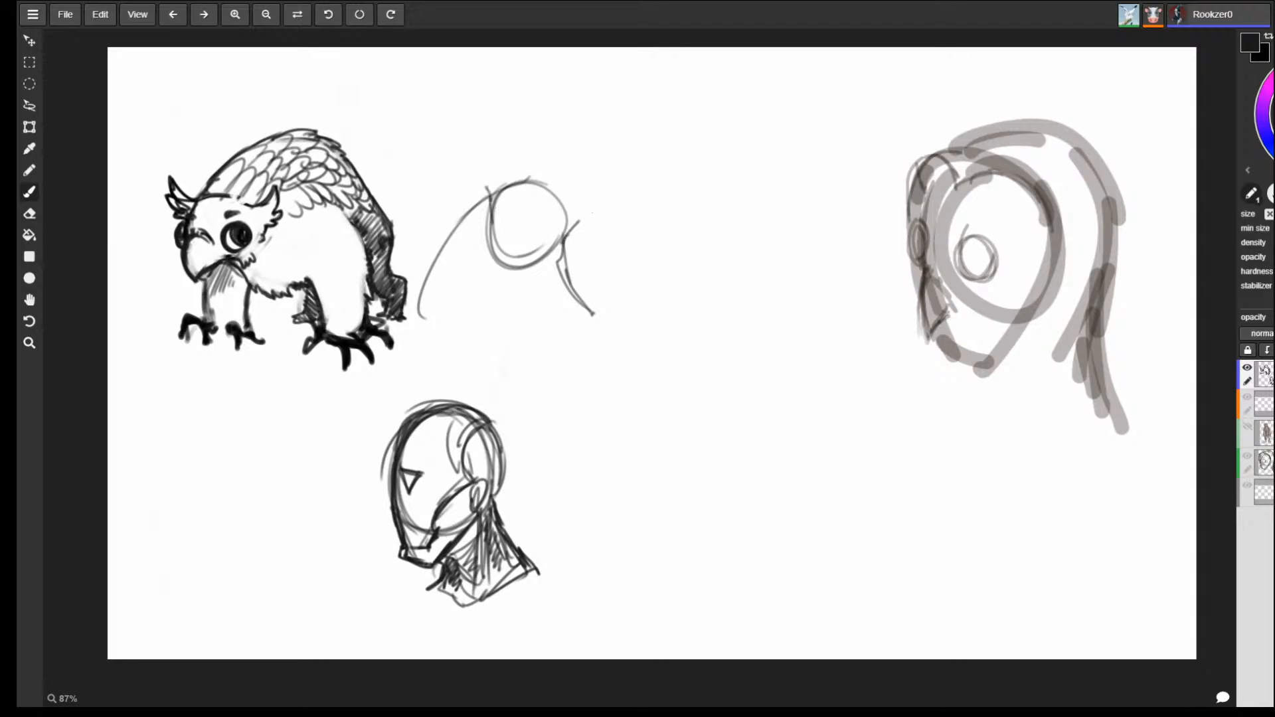
Add pointed ear tufts, a flatter crown and cheek feathers to the front-facing owlbear head.
left_click_drag(491, 194, 479, 157)
left_click_drag(479, 158, 495, 186)
mouse_move(480, 156)
left_mouse_down()
mouse_move(497, 181)
mouse_move(485, 191)
left_mouse_up()
mouse_move(489, 186)
left_mouse_down()
mouse_move(490, 203)
mouse_move(547, 184)
left_mouse_up()
mouse_move(529, 185)
left_mouse_down()
mouse_move(564, 196)
mouse_move(587, 153)
left_mouse_up()
left_click_drag(588, 153, 563, 247)
left_click_drag(492, 205, 508, 247)
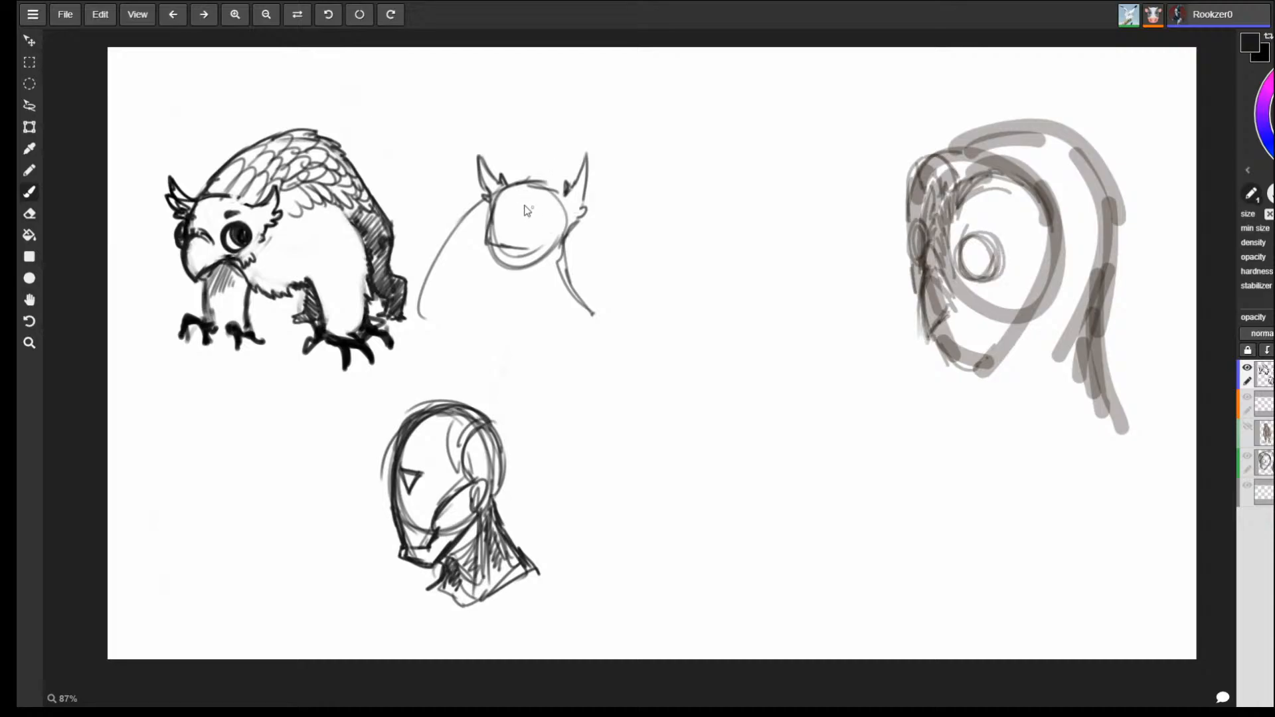
Draw the front-facing head's hooked beak with a dark brow arch and two round eyes with filled pupils.
mouse_move(493, 219)
left_mouse_down()
mouse_move(501, 250)
mouse_move(500, 216)
mouse_move(562, 246)
mouse_move(522, 271)
mouse_move(530, 283)
mouse_move(559, 249)
mouse_move(530, 285)
left_mouse_up()
left_click_drag(531, 285, 554, 241)
mouse_move(516, 241)
left_mouse_down()
mouse_move(554, 244)
mouse_move(523, 228)
left_mouse_up()
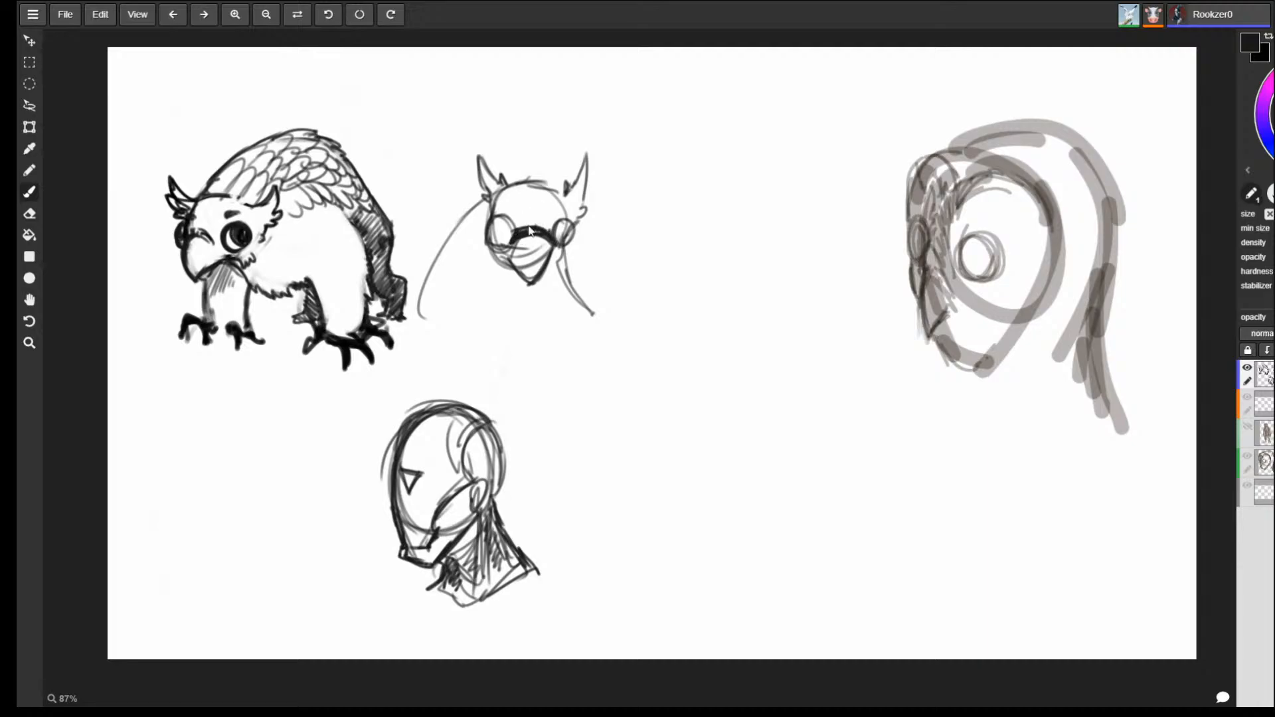
mouse_move(521, 273)
left_mouse_down()
mouse_move(529, 283)
mouse_move(517, 274)
left_mouse_up()
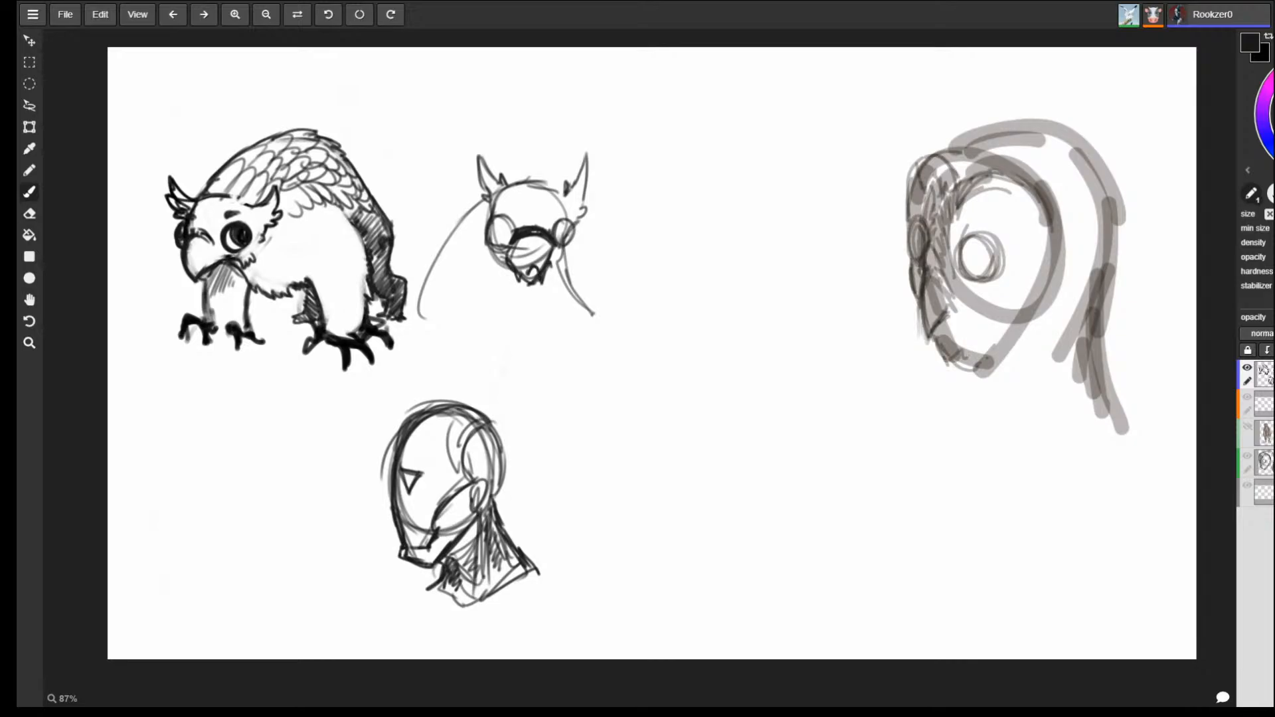
mouse_move(555, 248)
left_mouse_down()
mouse_move(551, 268)
mouse_move(527, 246)
mouse_move(545, 243)
mouse_move(491, 249)
mouse_move(499, 227)
mouse_move(568, 229)
mouse_move(495, 228)
mouse_move(557, 226)
left_mouse_up()
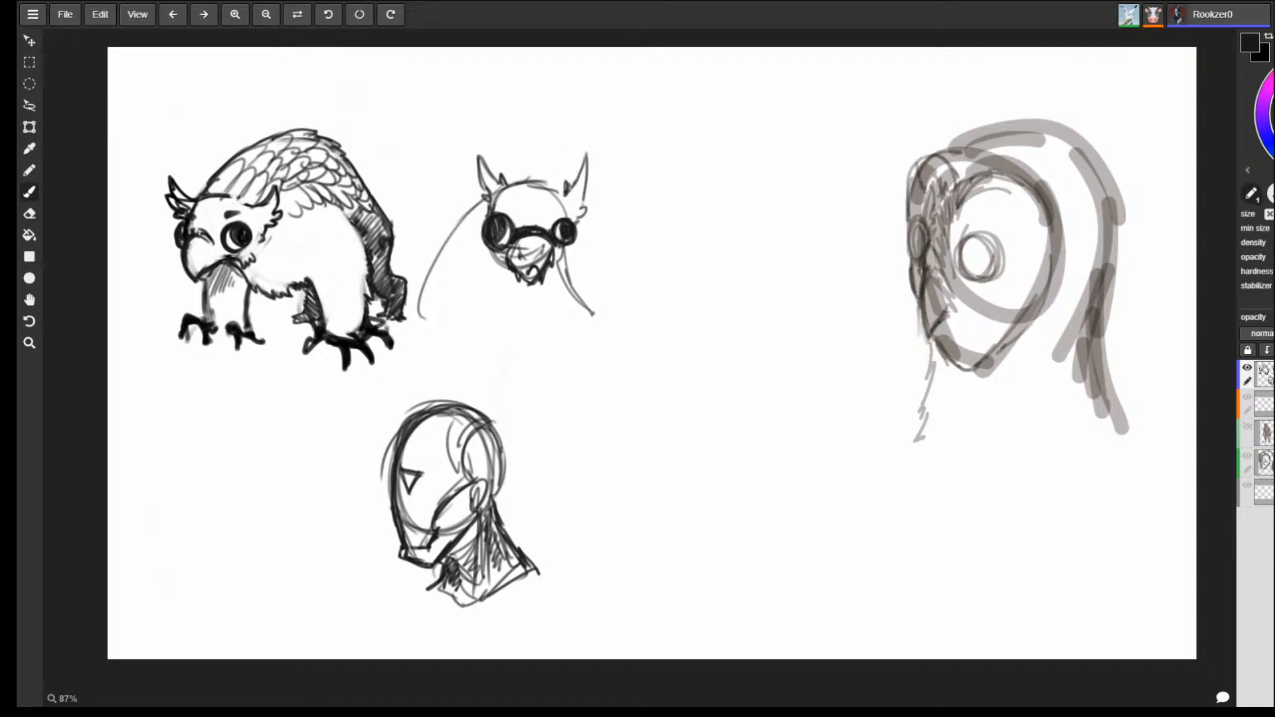
Darken the front-facing owlbear's ear tufts, crown, beak edges and shoulder lines.
mouse_move(478, 152)
left_mouse_down()
mouse_move(490, 184)
mouse_move(559, 191)
mouse_move(585, 150)
mouse_move(586, 185)
left_mouse_up()
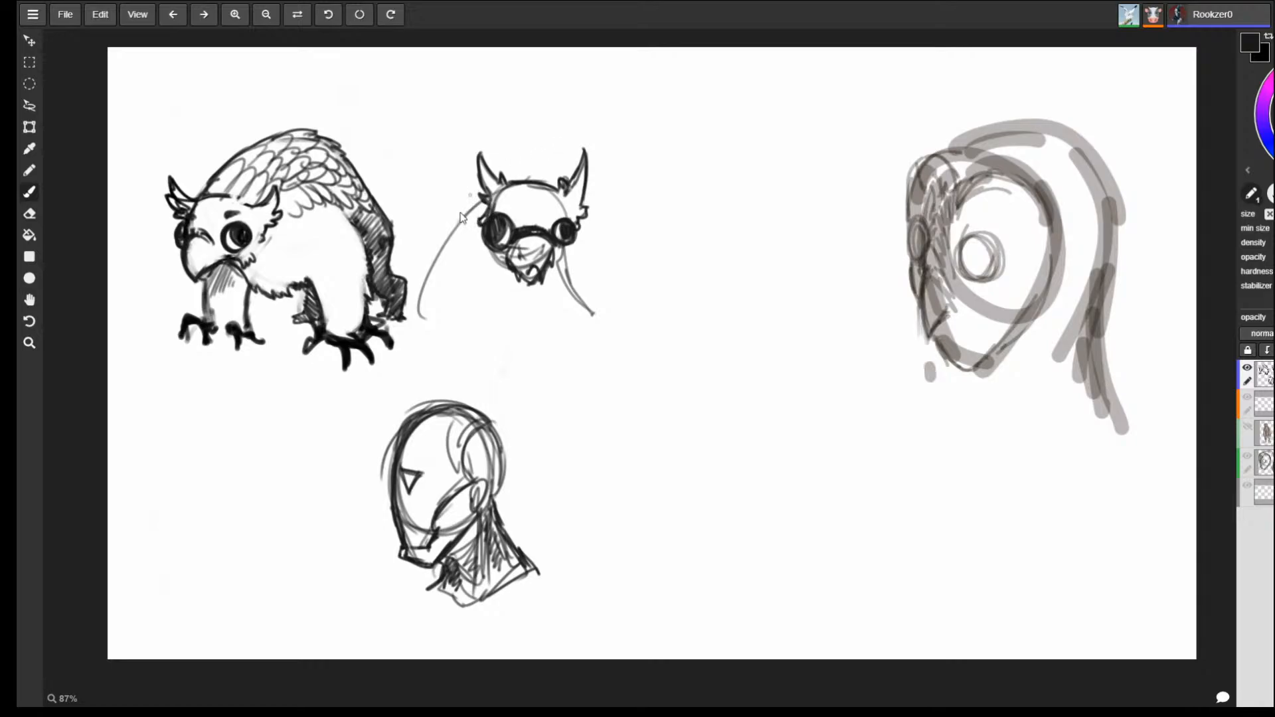
left_click_drag(483, 201, 417, 283)
left_click_drag(449, 236, 419, 319)
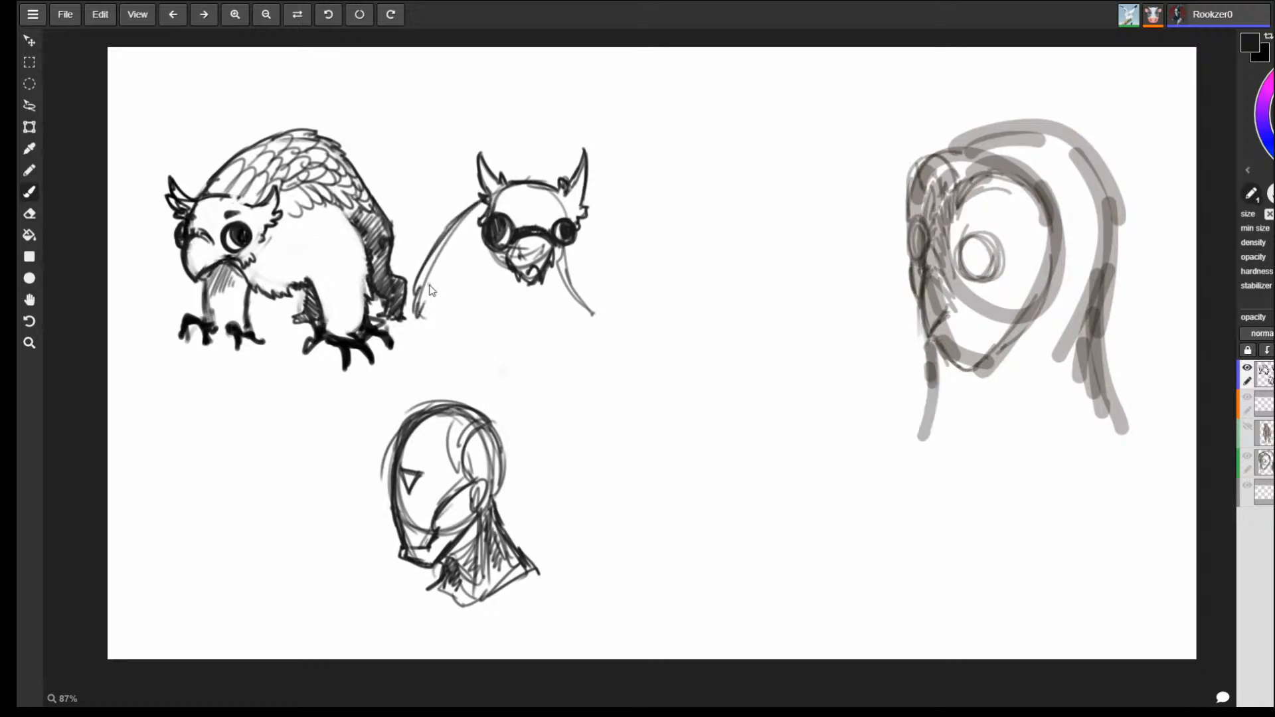
left_click_drag(579, 290, 594, 315)
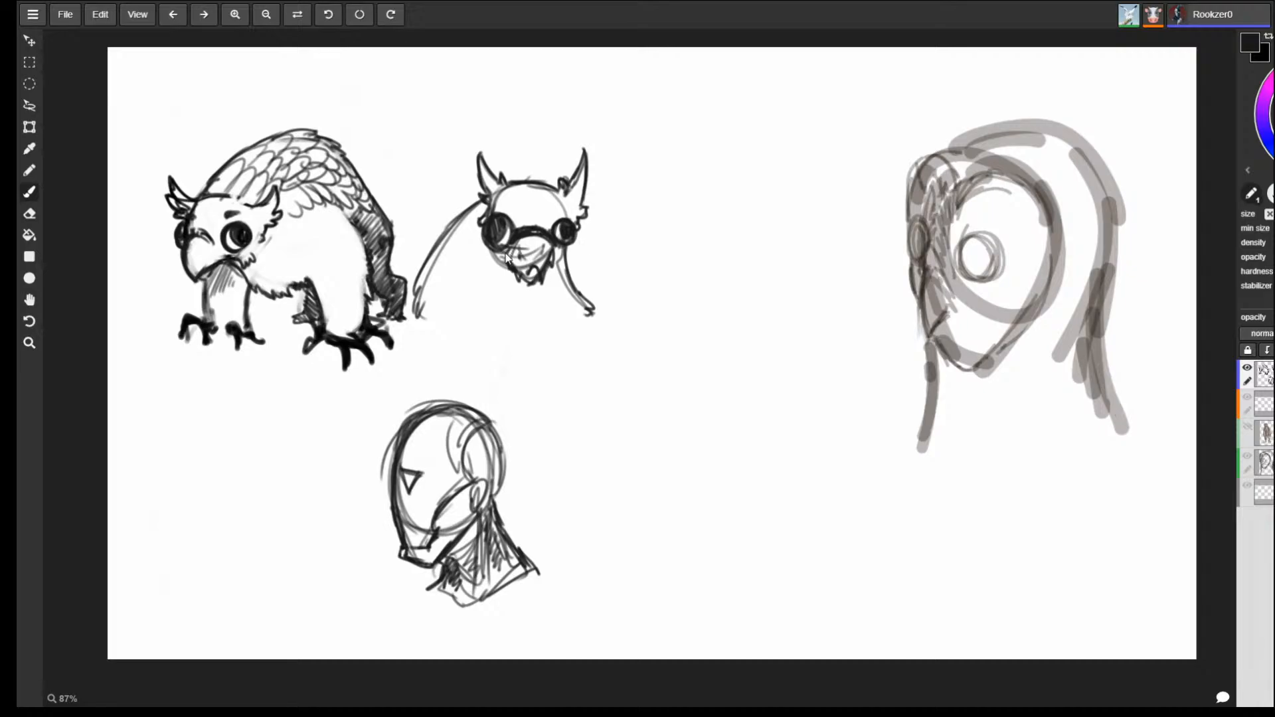
mouse_move(506, 257)
left_mouse_down()
mouse_move(529, 241)
mouse_move(554, 252)
left_mouse_up()
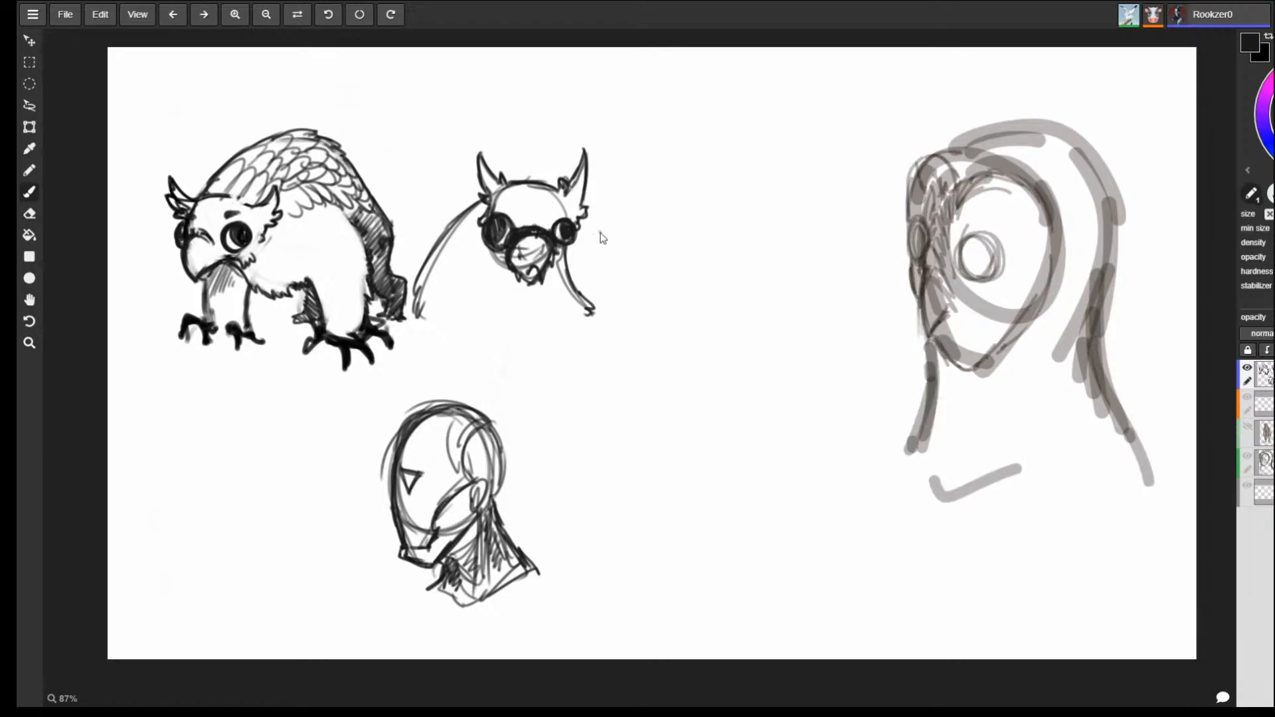
Sketch the second owlbear's broad body and outstretched limb below its head, extending over the human head.
mouse_move(587, 311)
left_mouse_down()
mouse_move(641, 380)
mouse_move(658, 435)
left_mouse_up()
mouse_move(608, 317)
left_mouse_down()
mouse_move(658, 433)
mouse_move(534, 356)
mouse_move(507, 360)
left_mouse_up()
left_click_drag(441, 244, 390, 406)
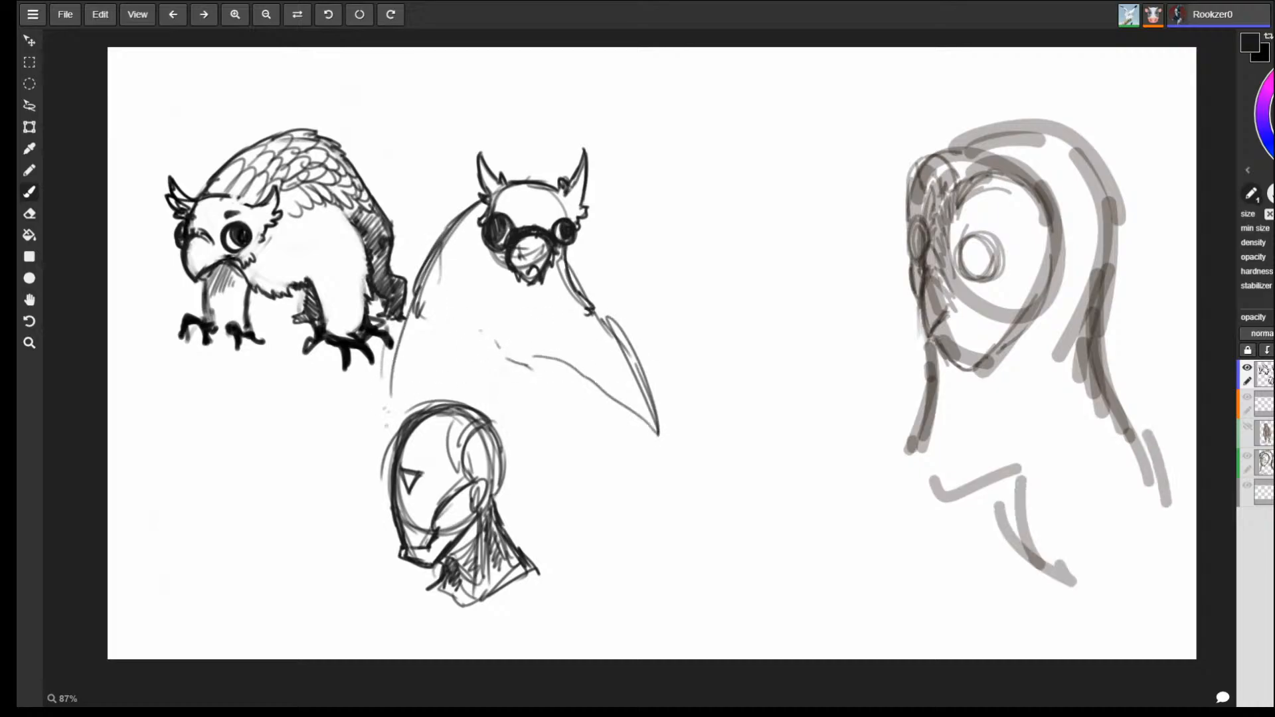
mouse_move(387, 449)
left_mouse_down()
mouse_move(538, 366)
mouse_move(612, 403)
left_mouse_up()
mouse_move(572, 368)
left_mouse_down()
mouse_move(618, 412)
mouse_move(618, 433)
left_mouse_up()
left_click_drag(584, 396, 632, 437)
left_click_drag(632, 362, 637, 454)
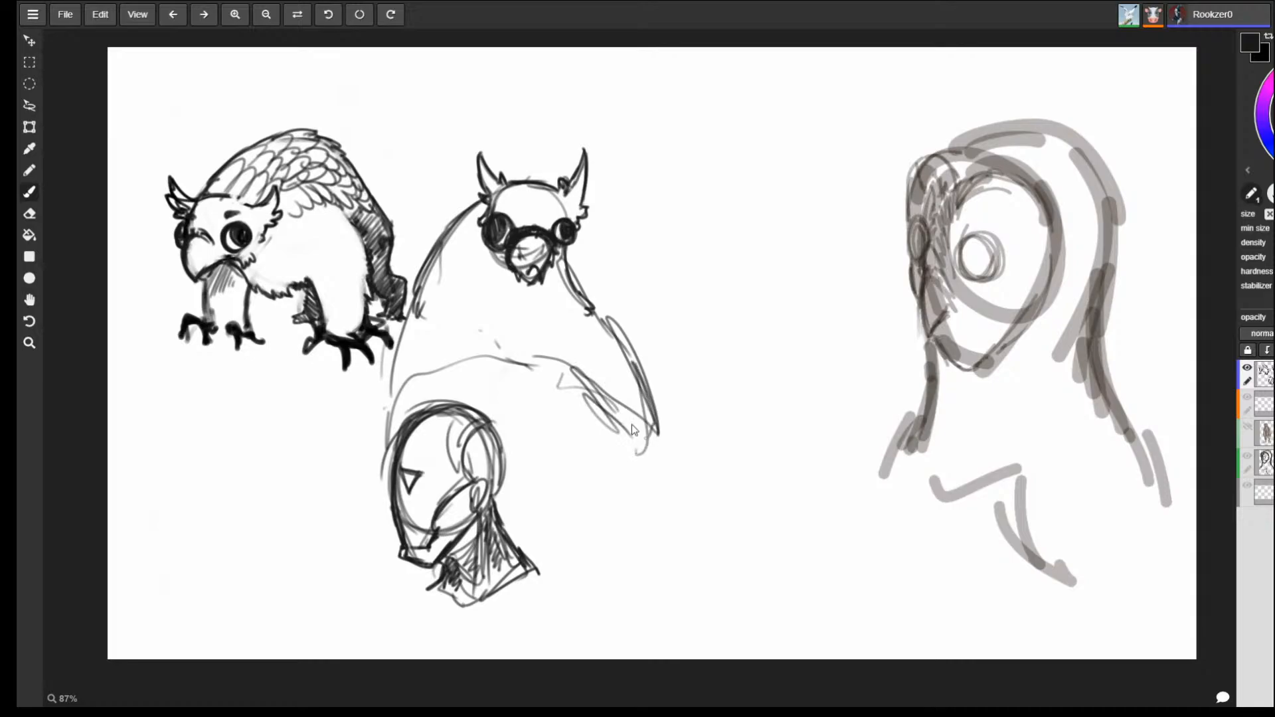
Reinforce the second owlbear's outstretched limb, add its inner contour and rough in jagged feathers along the belly.
left_click_drag(576, 295, 626, 378)
left_click_drag(601, 317, 651, 449)
left_click_drag(544, 368, 596, 463)
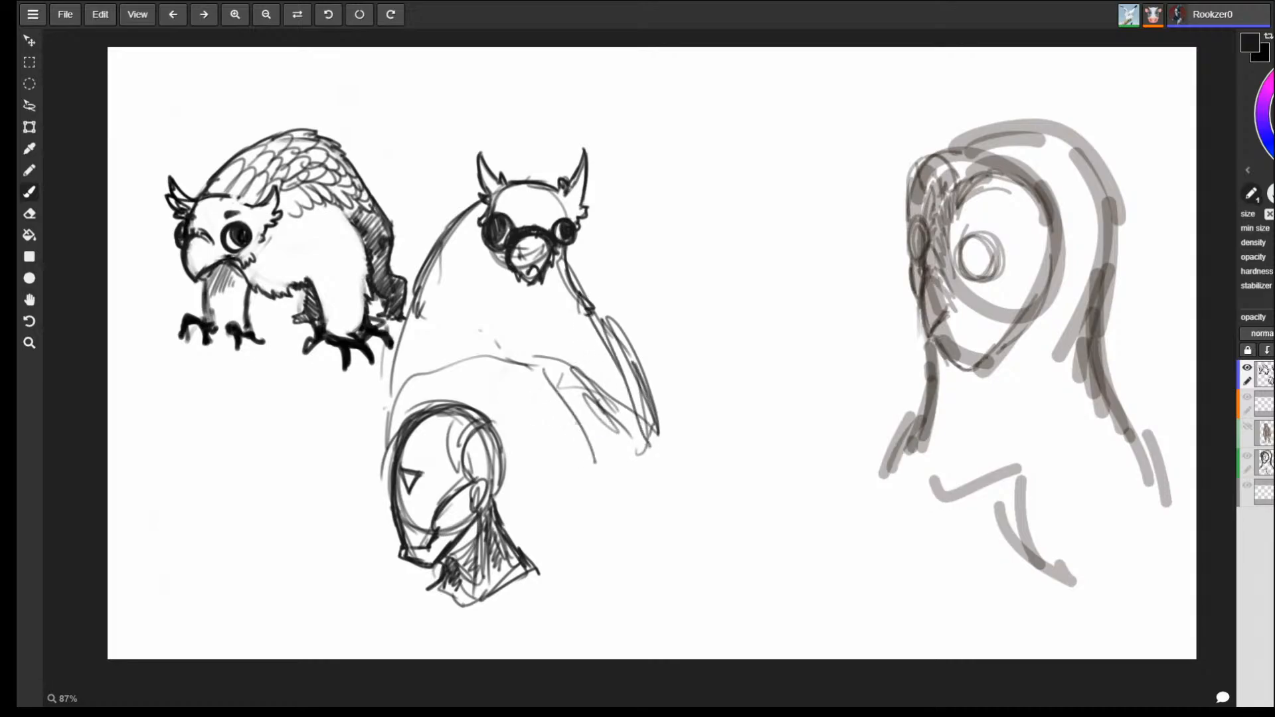
left_click_drag(574, 415, 617, 454)
mouse_move(530, 374)
left_mouse_down()
mouse_move(579, 448)
mouse_move(539, 393)
mouse_move(504, 382)
left_mouse_up()
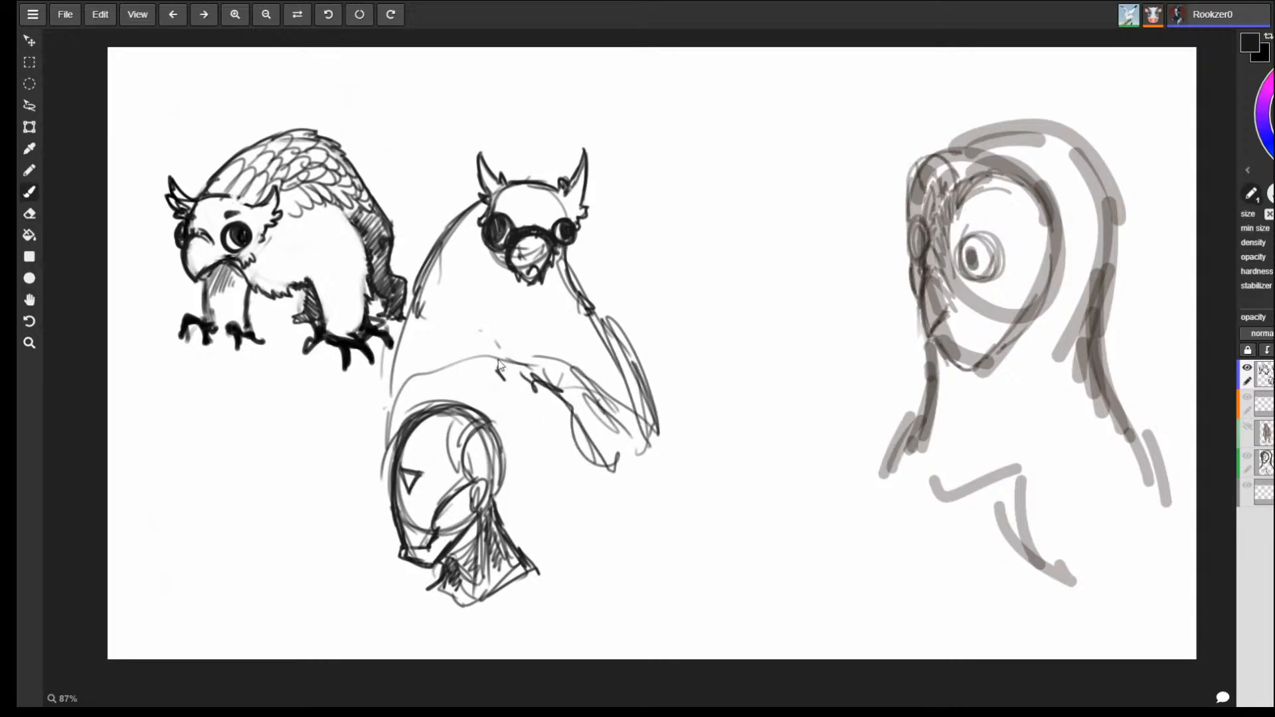
Sample a mid gray from the canvas and scribble thin and thick strokes across the human head and limb sketch.
left_click(639, 399, "alt")
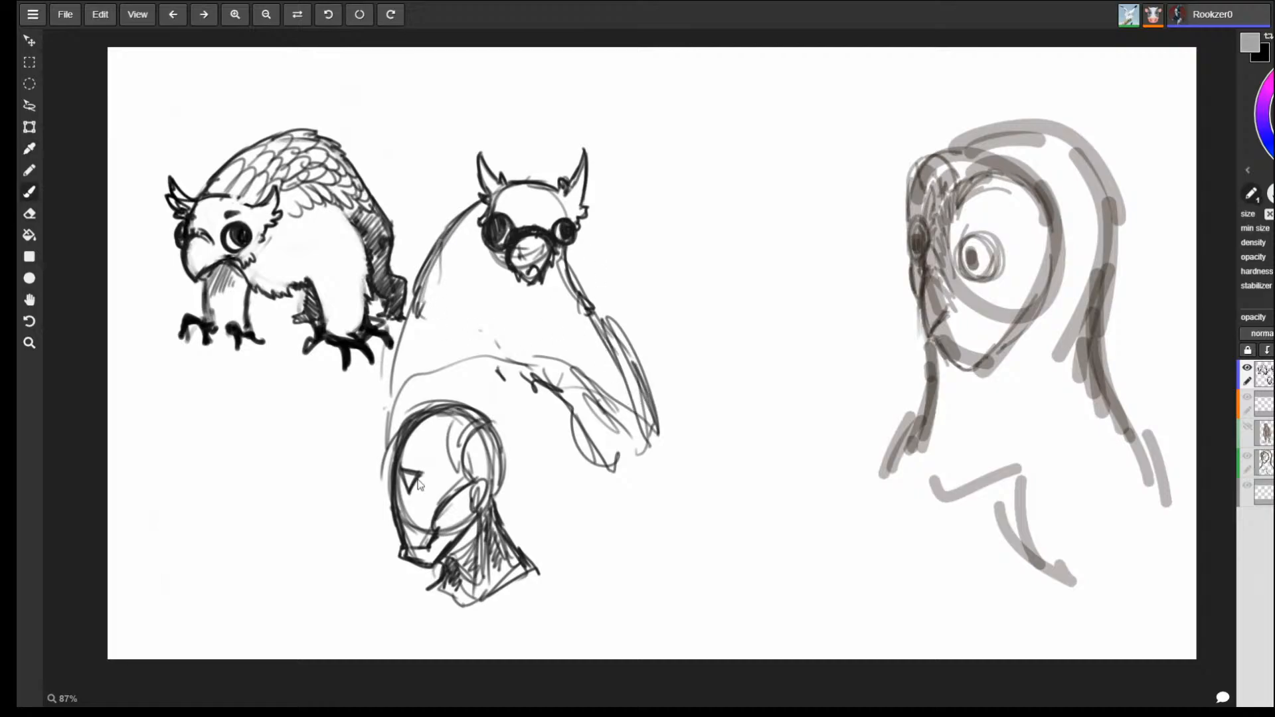
left_click_drag(459, 349, 352, 541)
left_click_drag(469, 382, 329, 558)
mouse_move(540, 453)
left_mouse_down()
mouse_move(565, 448)
mouse_move(484, 611)
left_mouse_up()
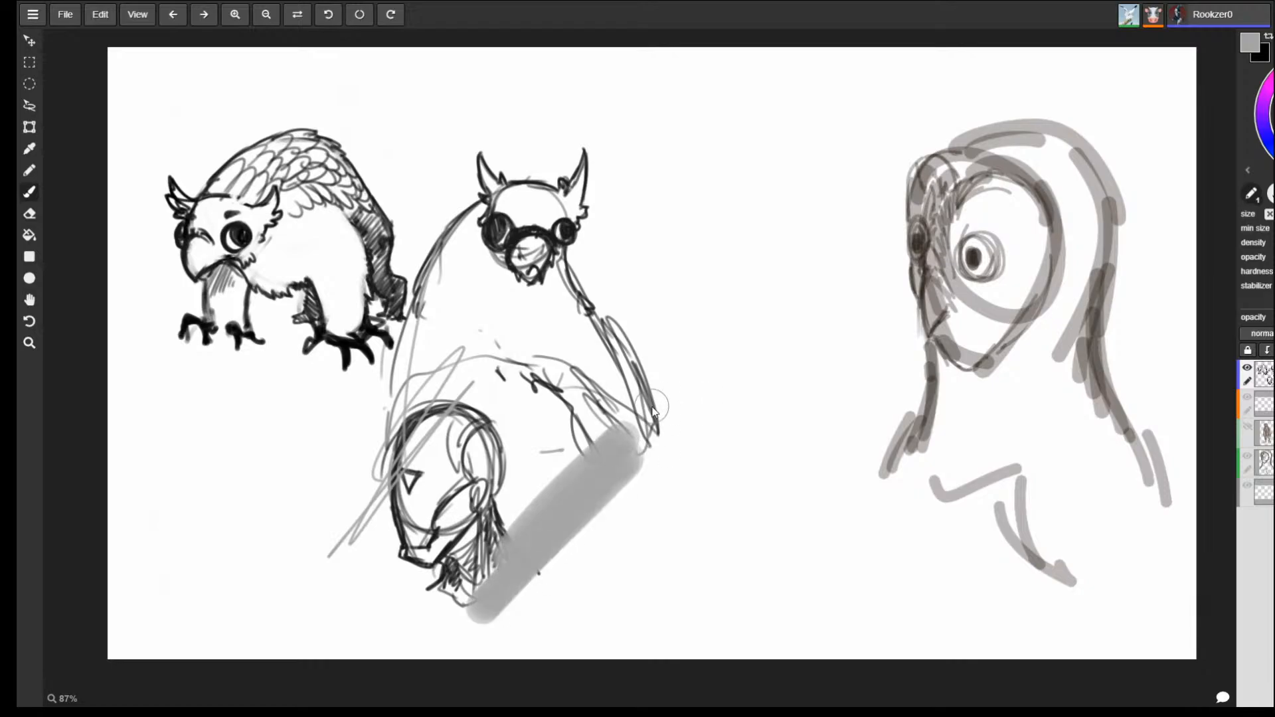
Erase the human head and the front-facing owlbear with an enlarged eraser, and return to the brush.
key("e")
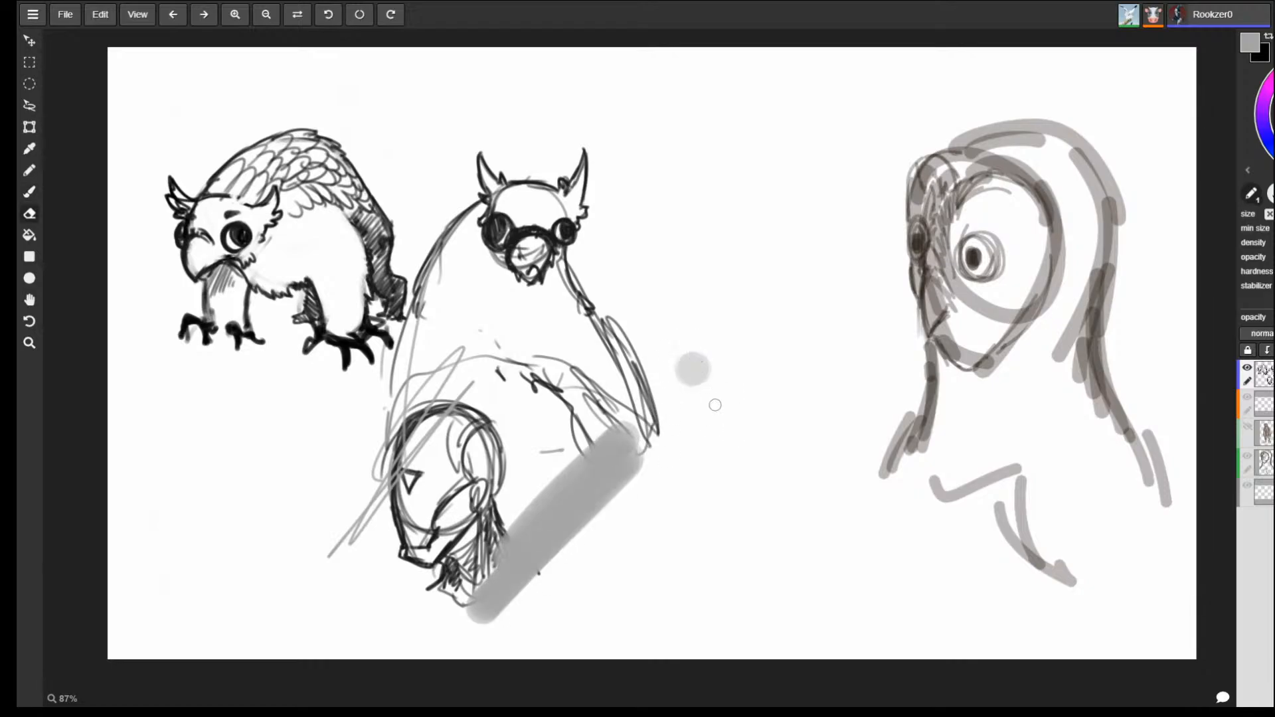
key("]")
mouse_move(700, 415)
left_mouse_down()
mouse_move(430, 606)
mouse_move(489, 390)
mouse_move(362, 504)
left_mouse_up()
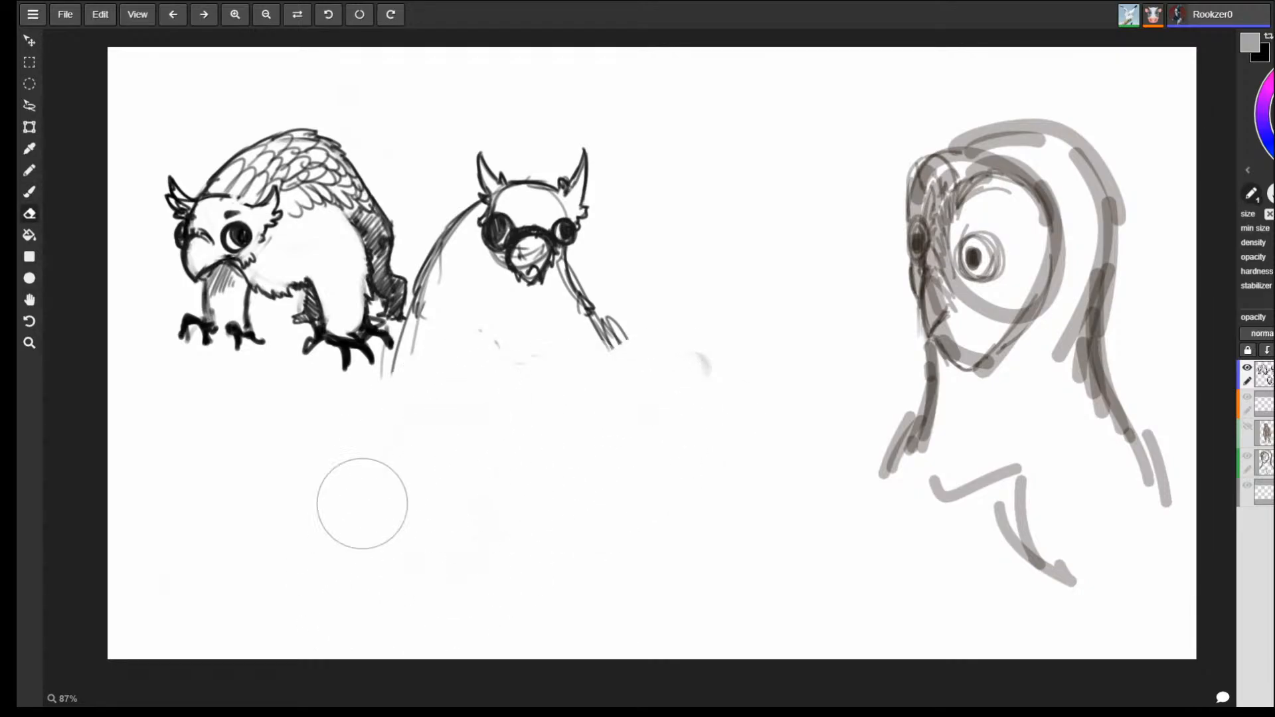
mouse_move(428, 402)
left_mouse_down()
mouse_move(421, 348)
mouse_move(456, 250)
mouse_move(562, 191)
mouse_move(461, 176)
left_mouse_up()
key("b")
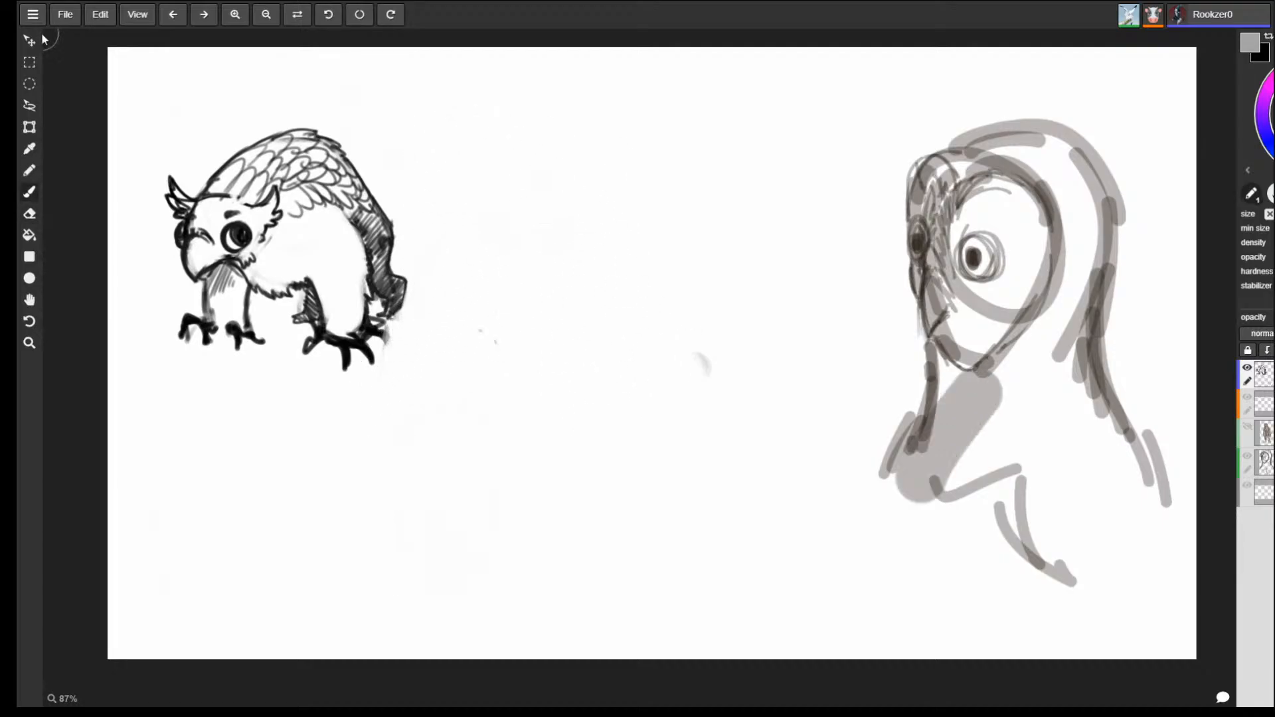
Add two new layers above the owlbear drawing, and hide the owlbear's layer and the topmost new layer.
left_click(1249, 170)
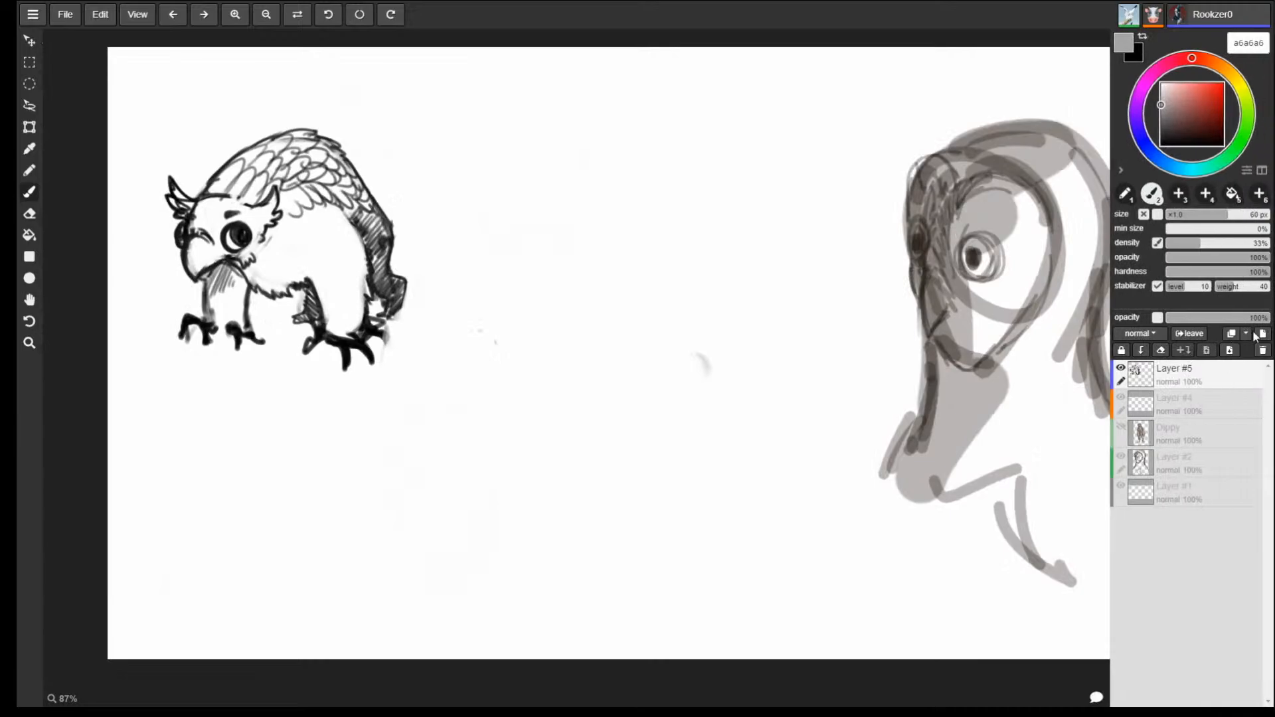
left_click(1261, 334)
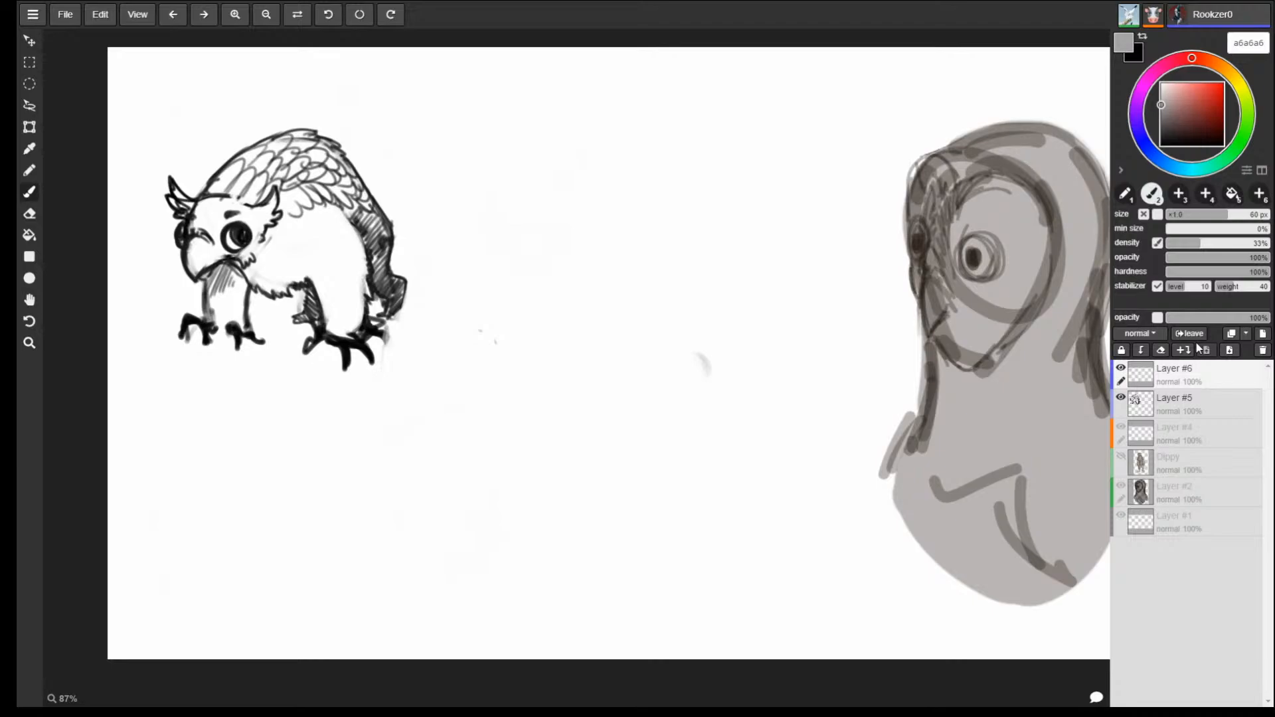
left_click(1230, 350)
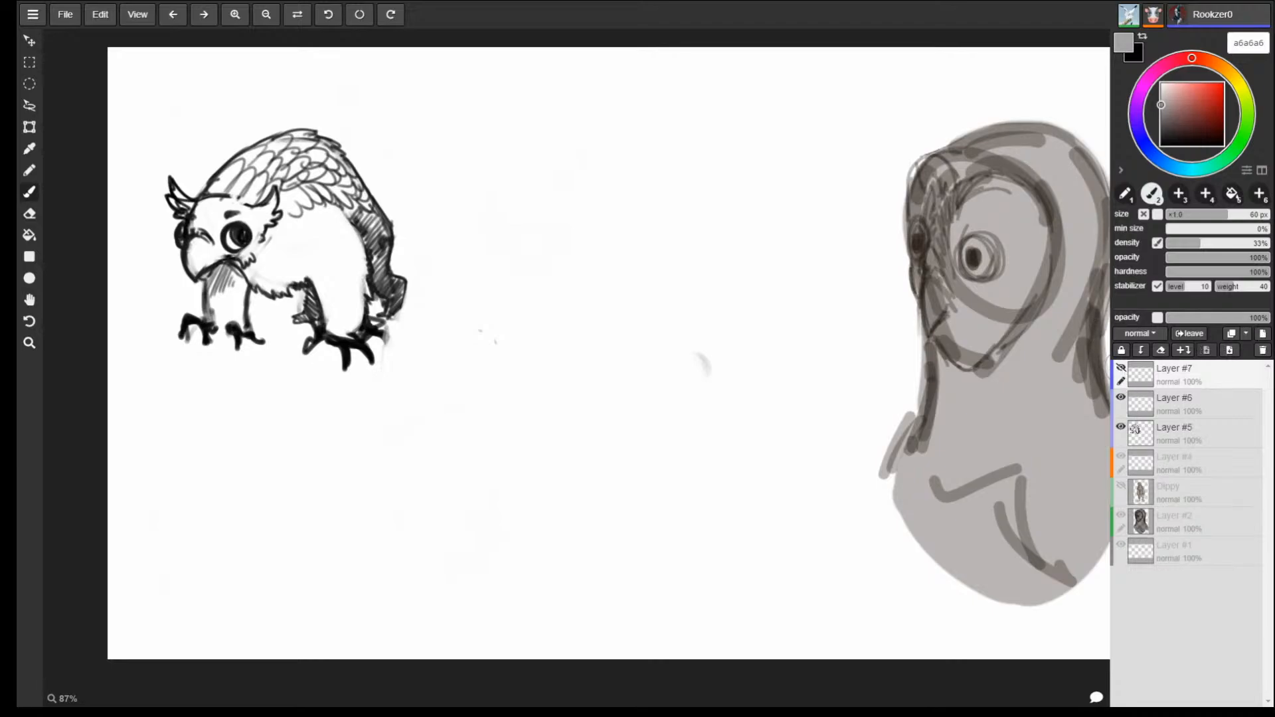
left_click(1121, 427)
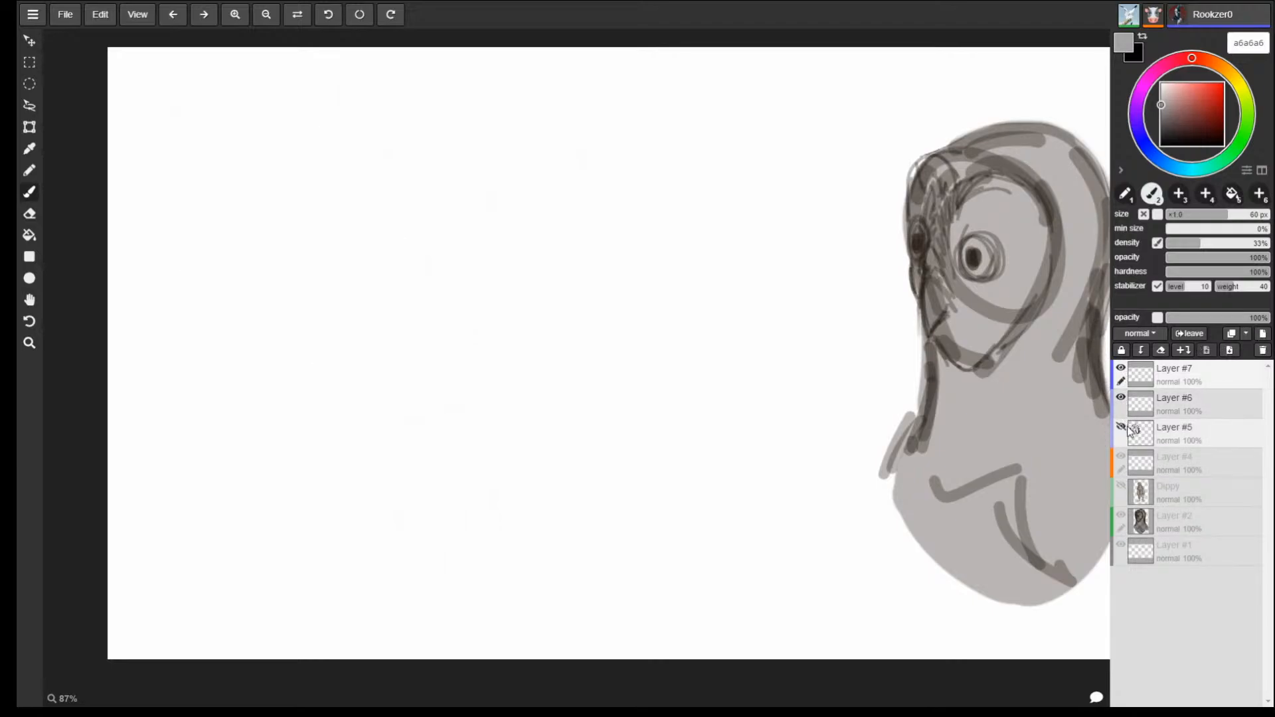
left_click(1122, 369)
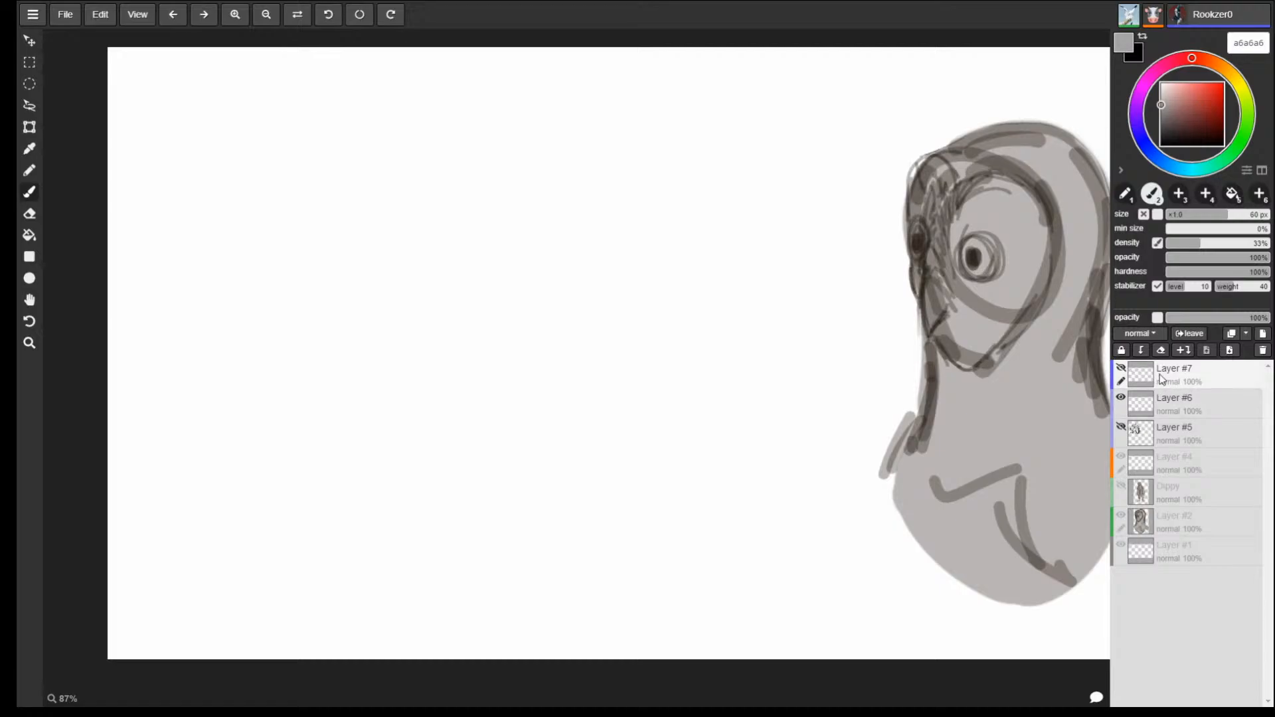
Reduce the brush size to 9 px.
key("bracketleft")
key("bracketleft")
key("bracketleft")
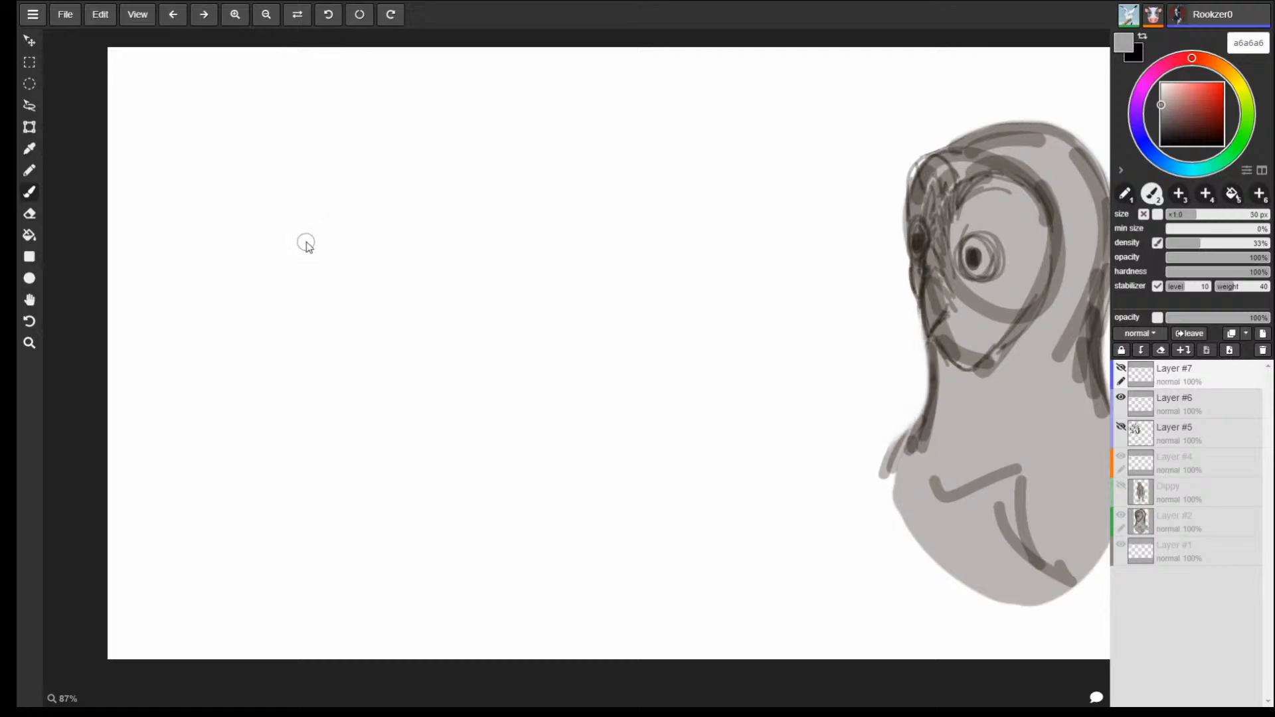
key("bracketleft")
key("bracketleft")
key("bracketleft")
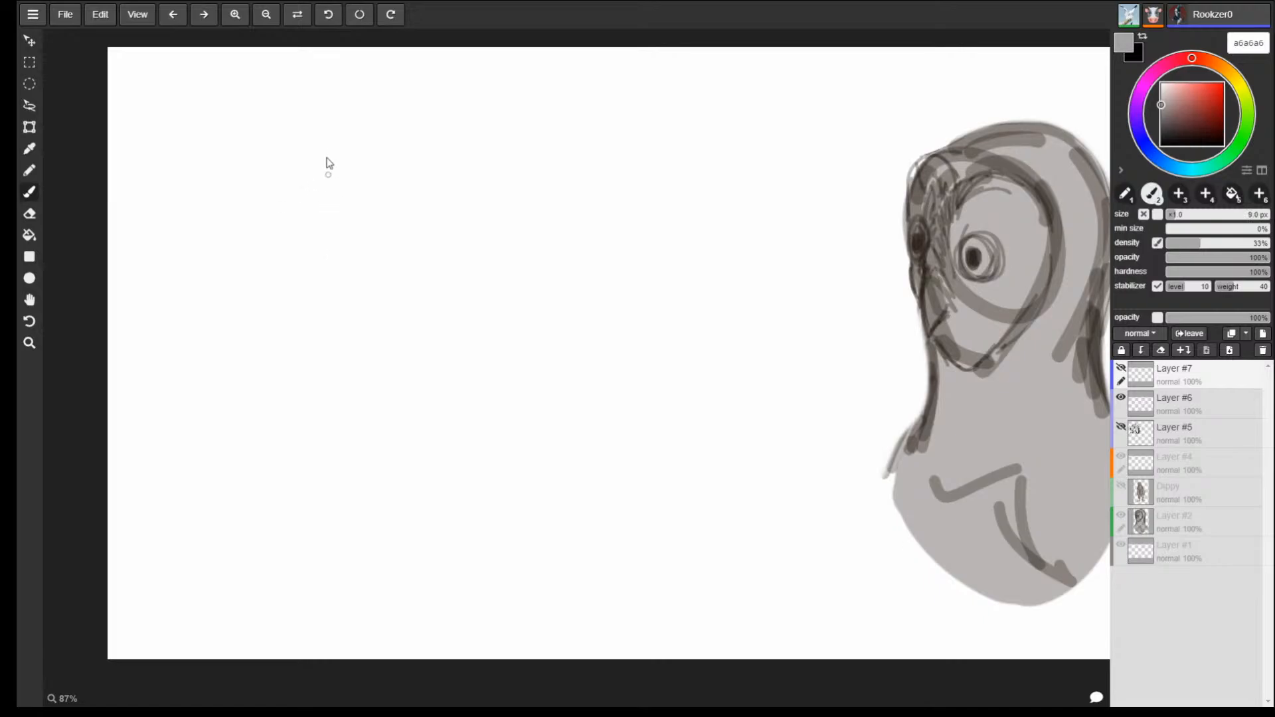
Make Layer #6 the drawing layer and sketch a second owlbear's tufted head, beak and egg-shaped torso in light gray.
left_click(374, 206)
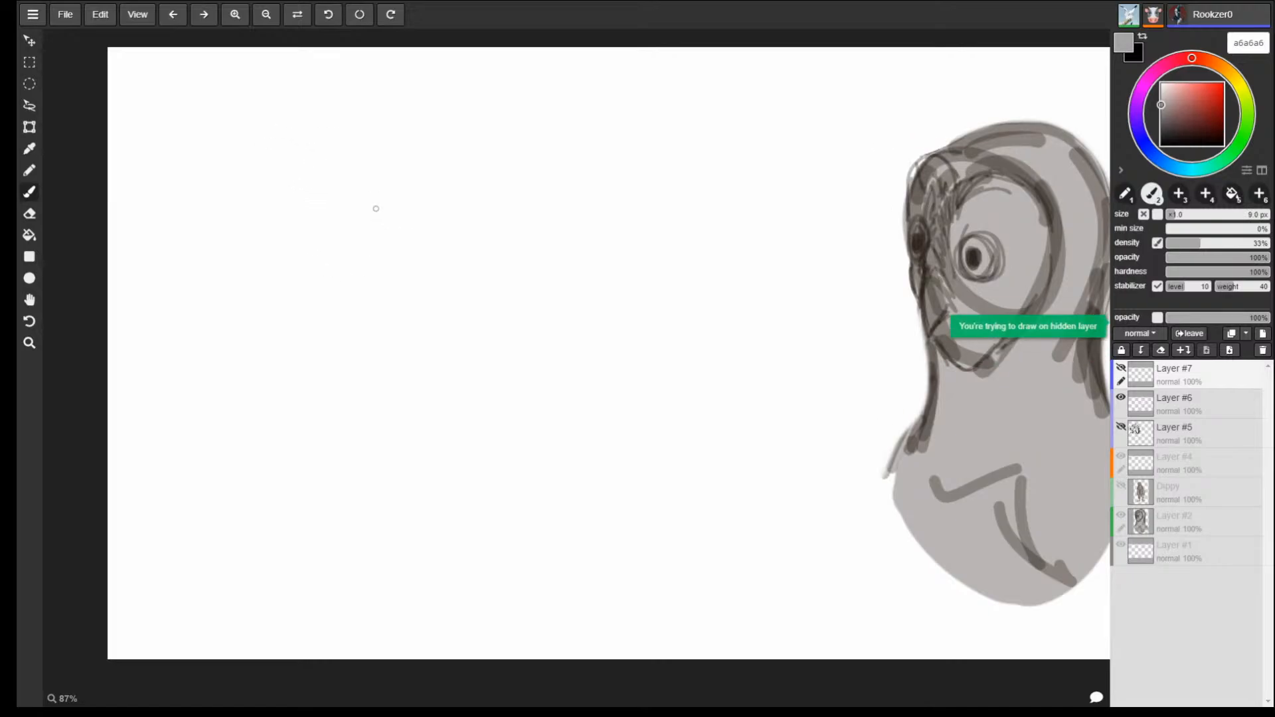
left_click(1175, 408)
mouse_move(276, 121)
left_mouse_down()
mouse_move(277, 141)
mouse_move(295, 147)
mouse_move(270, 121)
mouse_move(190, 299)
mouse_move(287, 301)
left_mouse_up()
mouse_move(300, 143)
left_mouse_down()
mouse_move(313, 220)
mouse_move(305, 206)
left_mouse_up()
mouse_move(292, 154)
left_mouse_down()
mouse_move(334, 333)
mouse_move(304, 166)
mouse_move(330, 124)
mouse_move(293, 104)
mouse_move(343, 77)
left_mouse_up()
mouse_move(290, 112)
left_mouse_down()
mouse_move(252, 77)
mouse_move(258, 108)
left_mouse_up()
left_click_drag(257, 108, 279, 114)
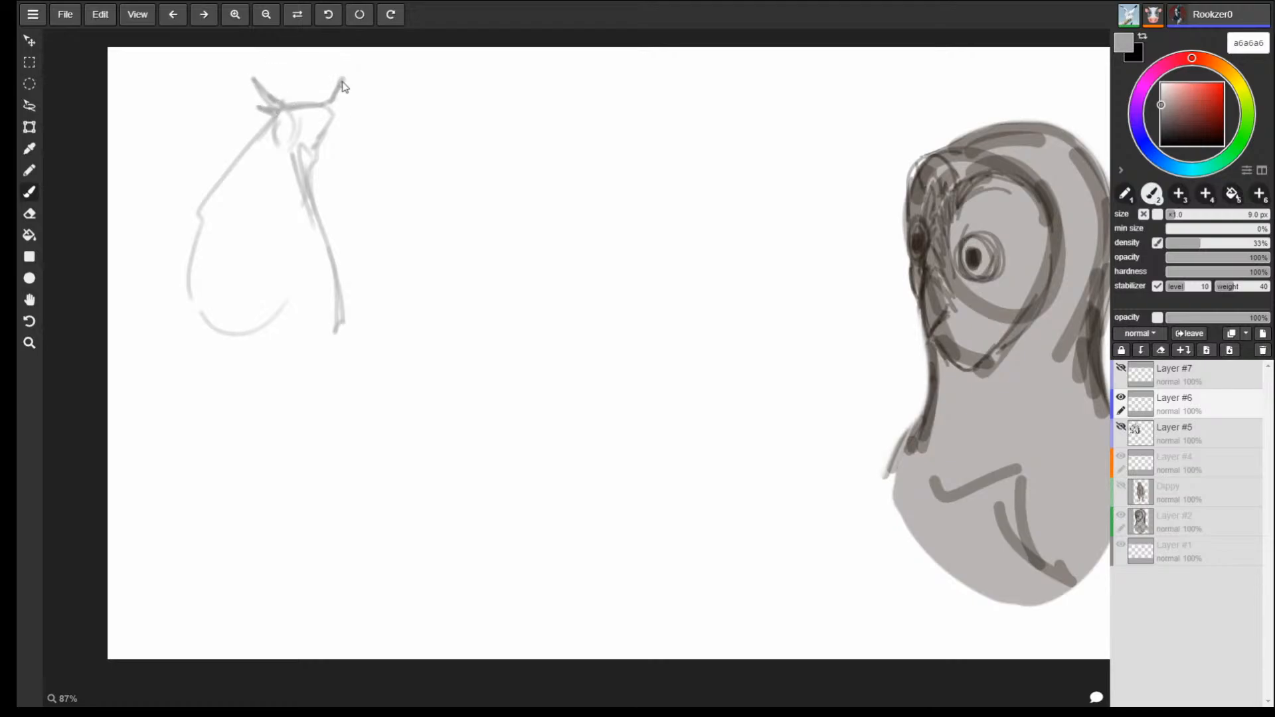
mouse_move(344, 80)
left_mouse_down()
mouse_move(338, 104)
mouse_move(348, 68)
mouse_move(336, 109)
left_mouse_up()
mouse_move(253, 75)
left_mouse_down()
mouse_move(319, 147)
mouse_move(290, 190)
left_mouse_up()
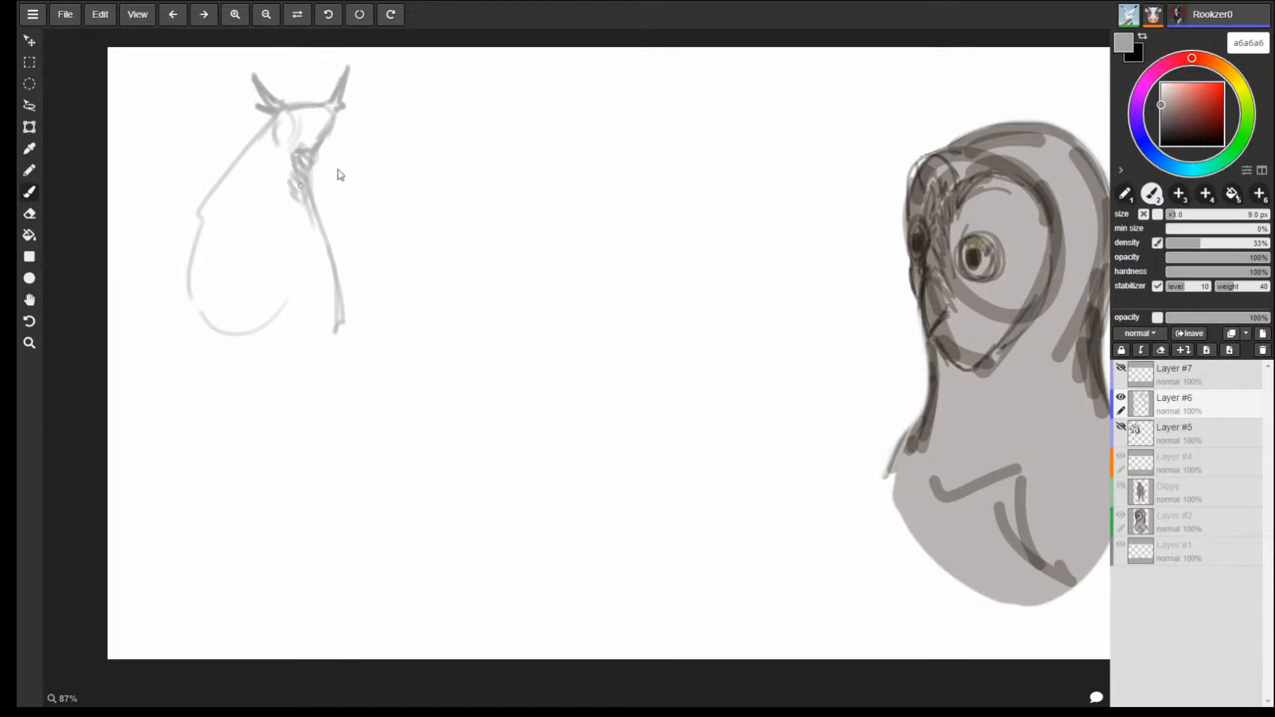
Rough in the owlbear's neck and flanks, the tops of its front legs, and a hind leg behind the body.
left_click_drag(327, 131, 355, 299)
mouse_move(269, 136)
left_mouse_down()
mouse_move(182, 312)
mouse_move(233, 417)
mouse_move(237, 342)
left_mouse_up()
mouse_move(317, 327)
left_mouse_down()
mouse_move(326, 392)
mouse_move(341, 332)
left_mouse_up()
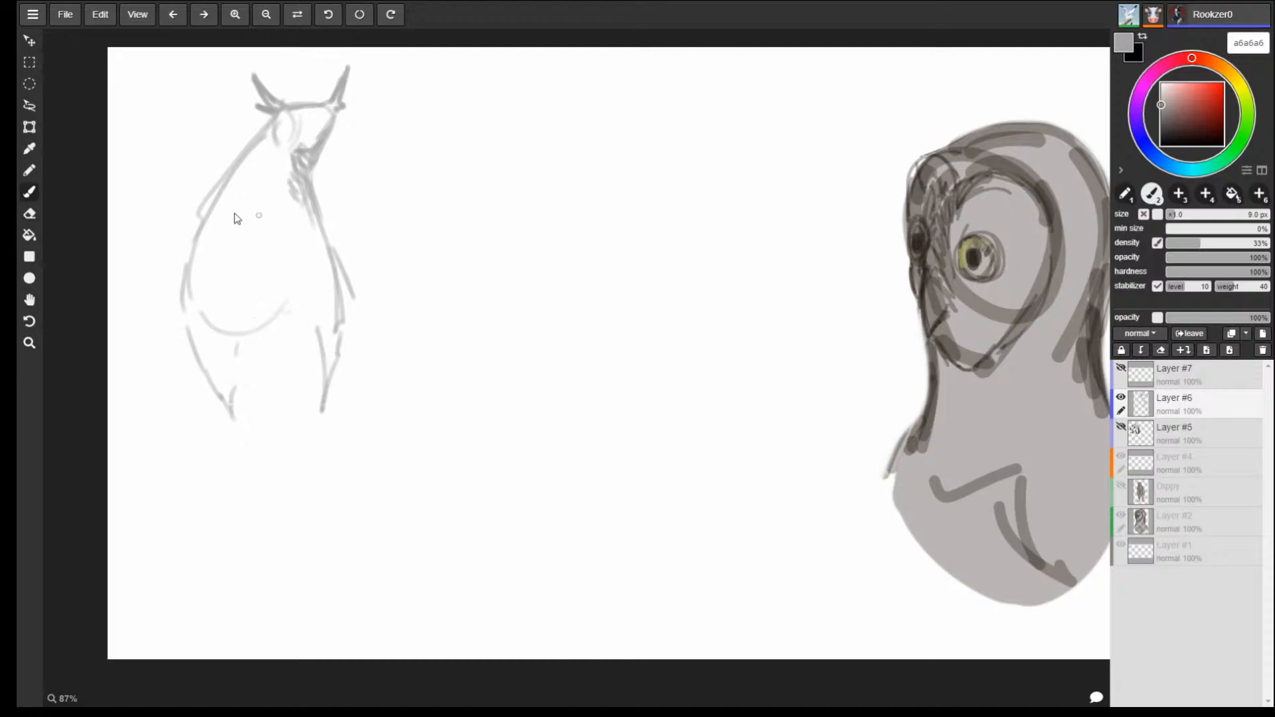
mouse_move(230, 179)
left_mouse_down()
mouse_move(164, 270)
mouse_move(144, 325)
left_mouse_up()
mouse_move(140, 353)
left_mouse_down()
mouse_move(150, 413)
mouse_move(170, 417)
left_mouse_up()
mouse_move(186, 411)
left_mouse_down()
mouse_move(193, 399)
mouse_move(169, 391)
left_mouse_up()
left_click_drag(169, 385, 156, 420)
left_click_drag(269, 396, 272, 409)
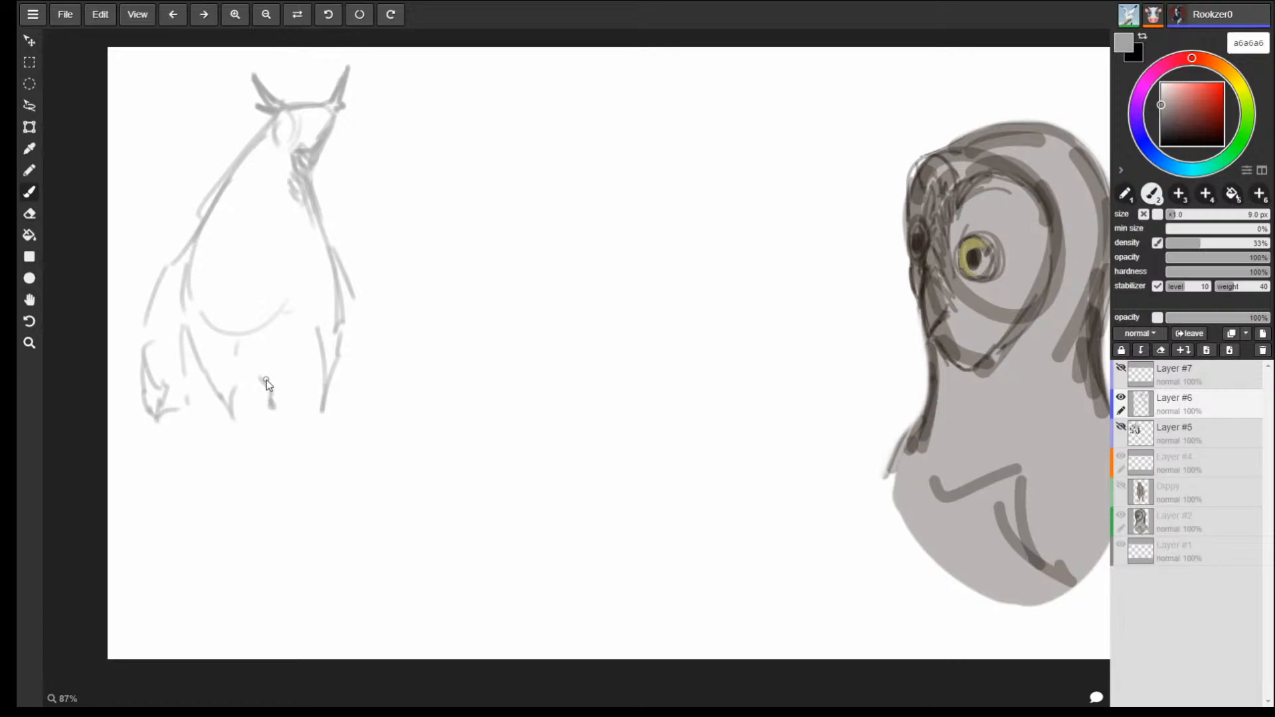
Strengthen the owlbear's rear haunch contour and sketch the toes of its hind paw.
mouse_move(202, 222)
left_mouse_down()
mouse_move(151, 285)
mouse_move(146, 398)
left_mouse_up()
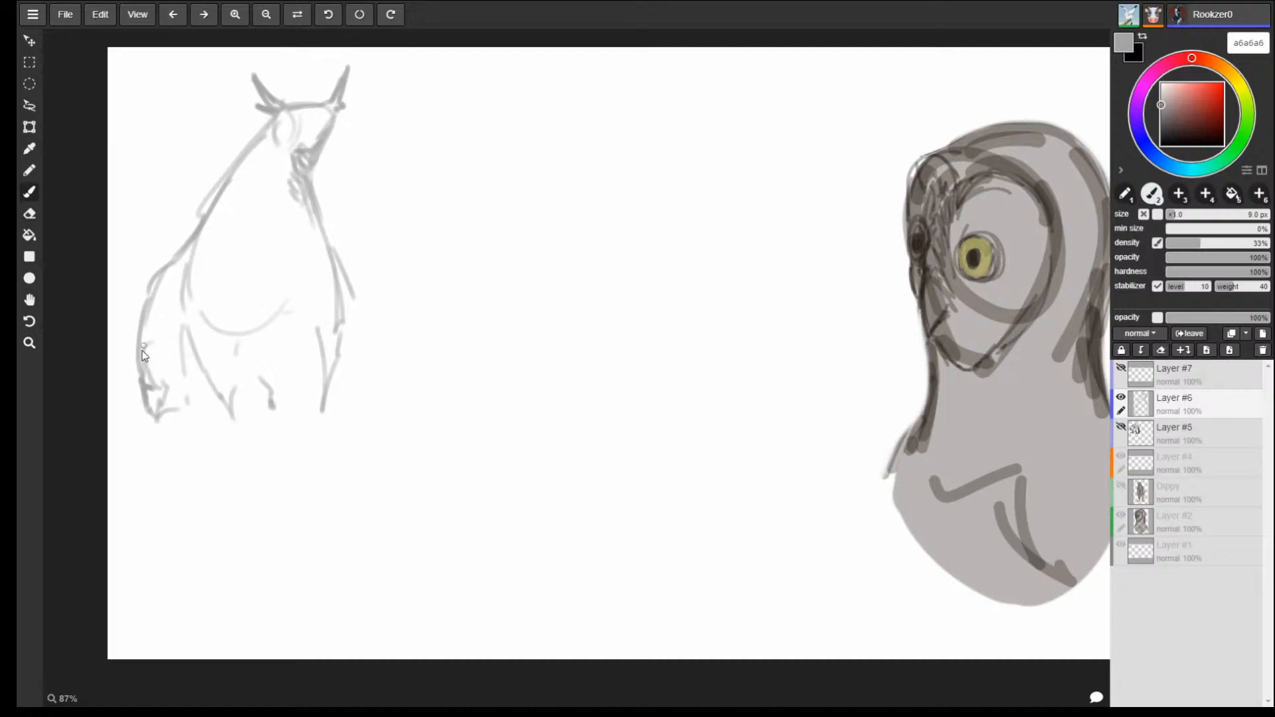
mouse_move(144, 364)
left_mouse_down()
mouse_move(128, 401)
mouse_move(139, 426)
left_mouse_up()
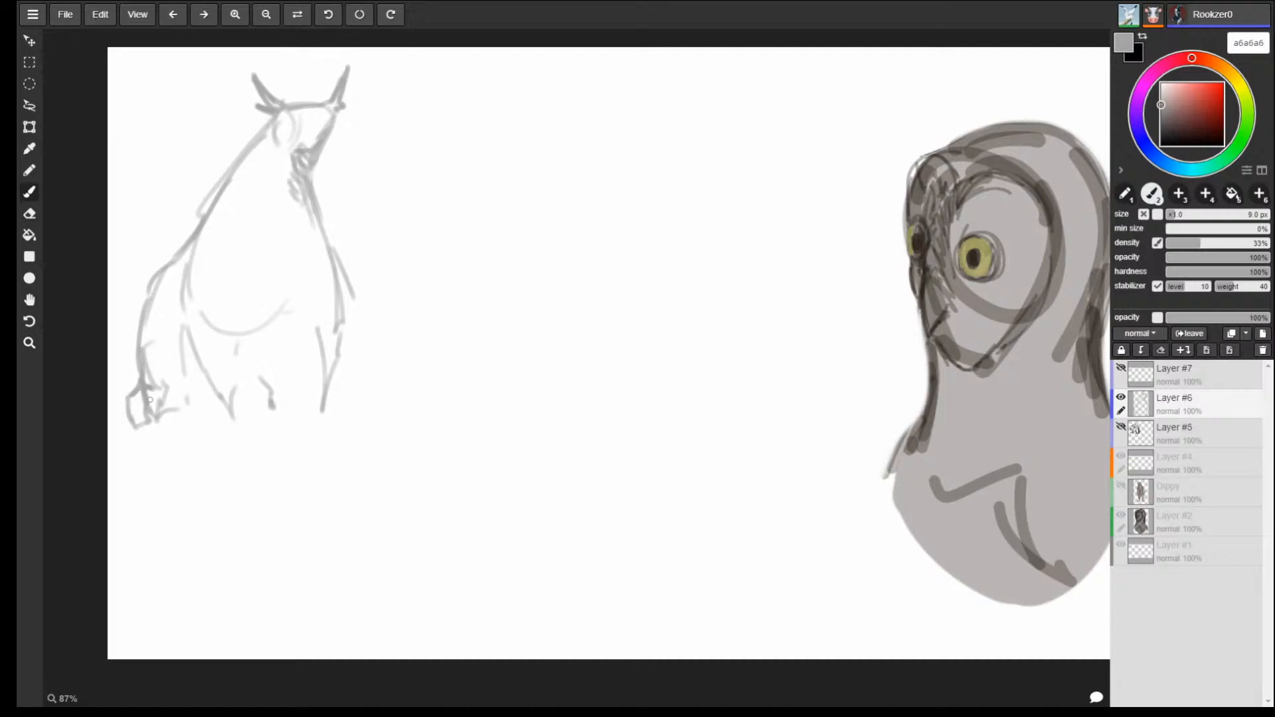
mouse_move(163, 369)
left_mouse_down()
mouse_move(189, 364)
mouse_move(210, 410)
left_mouse_up()
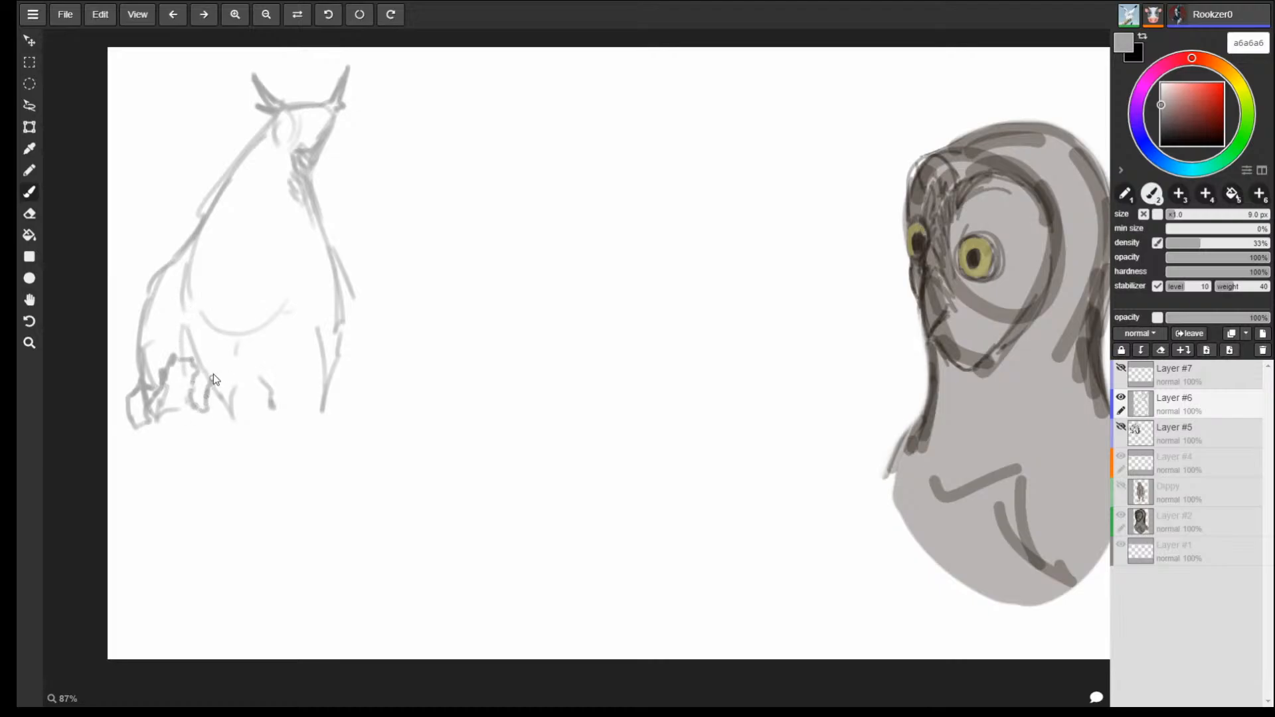
left_click_drag(180, 316, 200, 362)
Sketch the owlbear's front legs, the arched belly gap between them, and the clawed front paws.
mouse_move(273, 409)
left_mouse_down()
mouse_move(247, 362)
mouse_move(282, 289)
left_mouse_up()
left_click_drag(319, 329, 328, 357)
left_click_drag(332, 242, 339, 392)
mouse_move(309, 305)
left_mouse_down()
mouse_move(318, 359)
mouse_move(306, 399)
mouse_move(366, 404)
left_mouse_up()
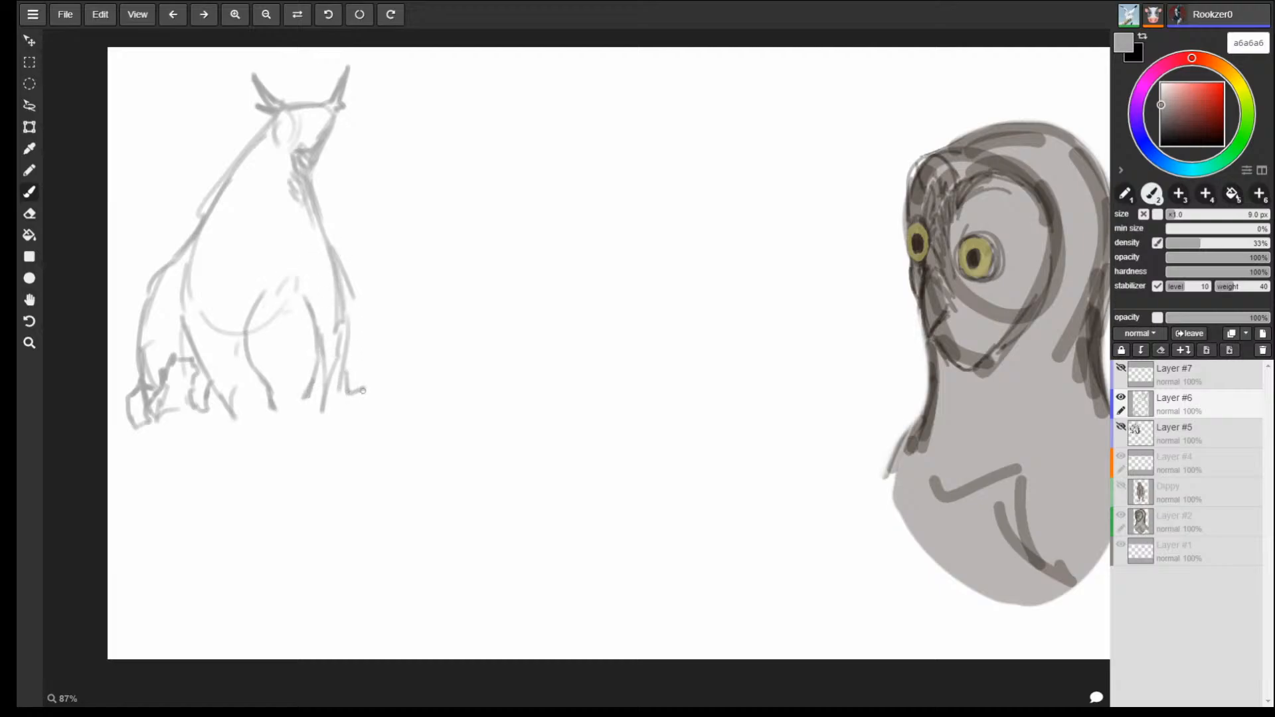
left_click_drag(219, 398, 234, 419)
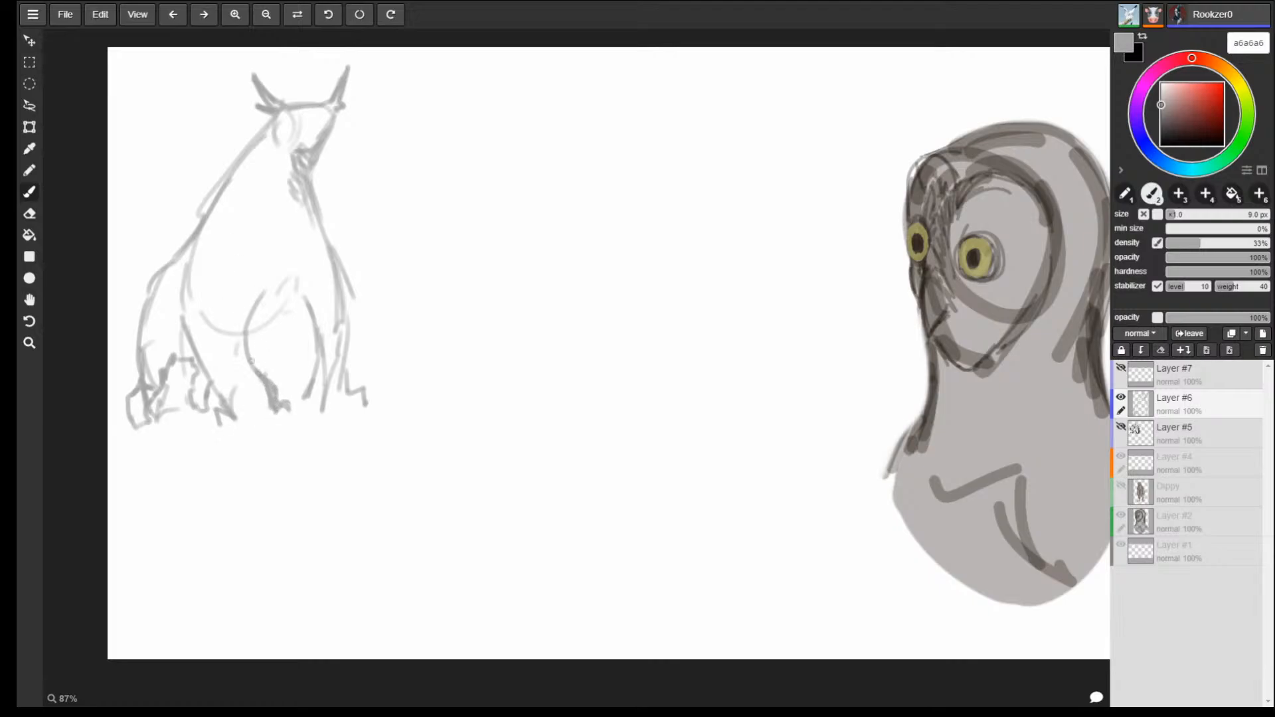
left_click_drag(254, 373, 260, 302)
Reinforce the contours of the owlbear's chest, back and shoulder with additional gray strokes.
mouse_move(308, 186)
left_mouse_down()
mouse_move(320, 271)
mouse_move(272, 364)
mouse_move(319, 293)
mouse_move(327, 237)
left_mouse_up()
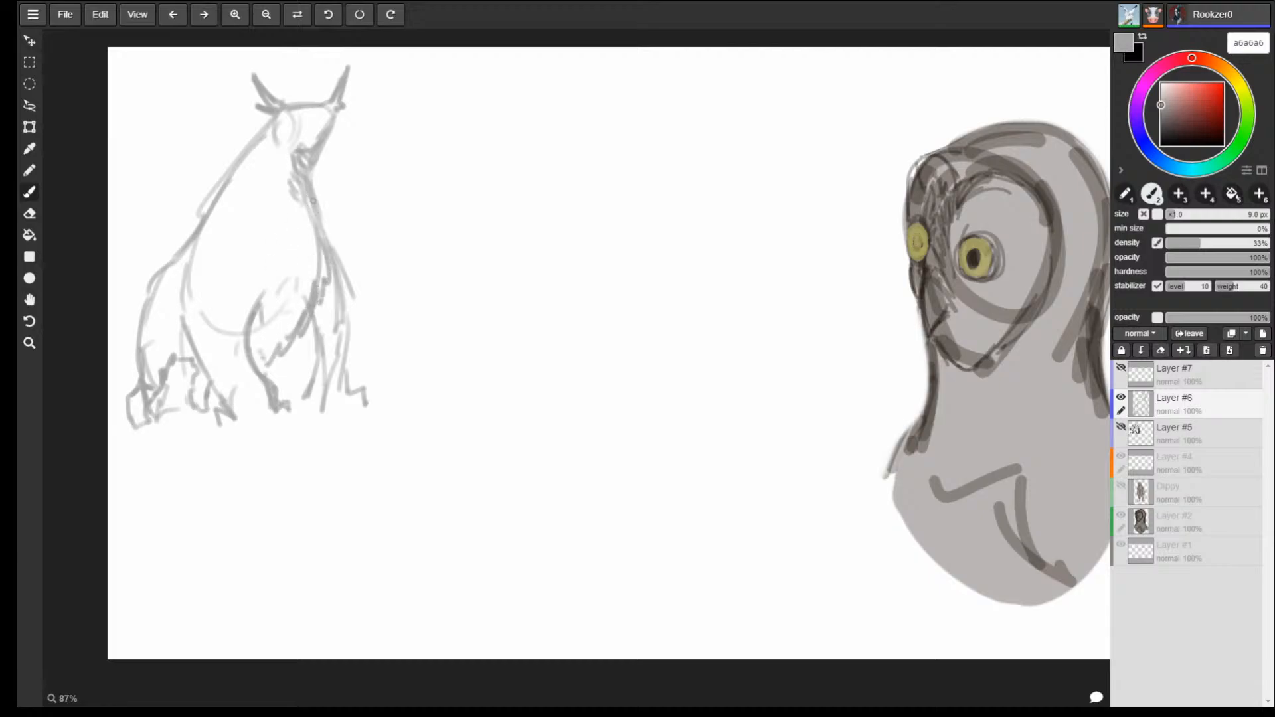
mouse_move(309, 177)
left_mouse_down()
mouse_move(332, 215)
mouse_move(325, 274)
mouse_move(352, 322)
mouse_move(343, 358)
left_mouse_up()
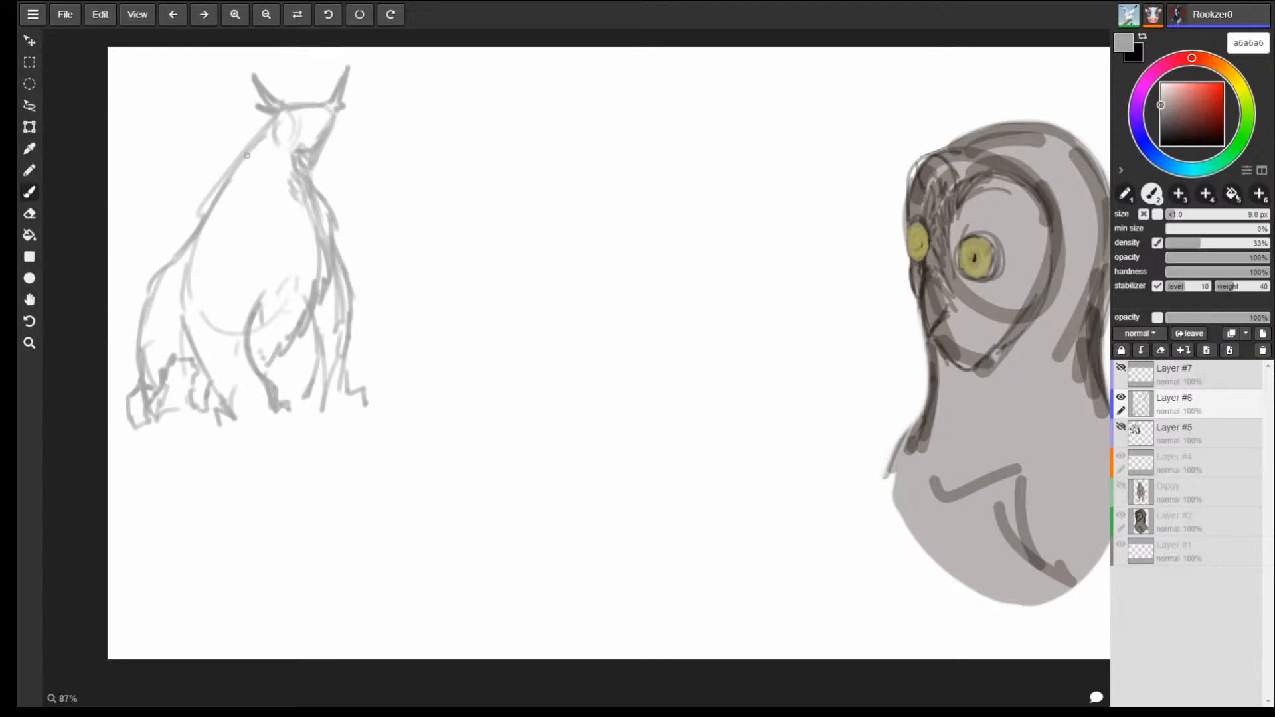
mouse_move(247, 155)
left_mouse_down()
mouse_move(189, 230)
mouse_move(179, 266)
left_mouse_up()
left_click_drag(181, 343, 189, 313)
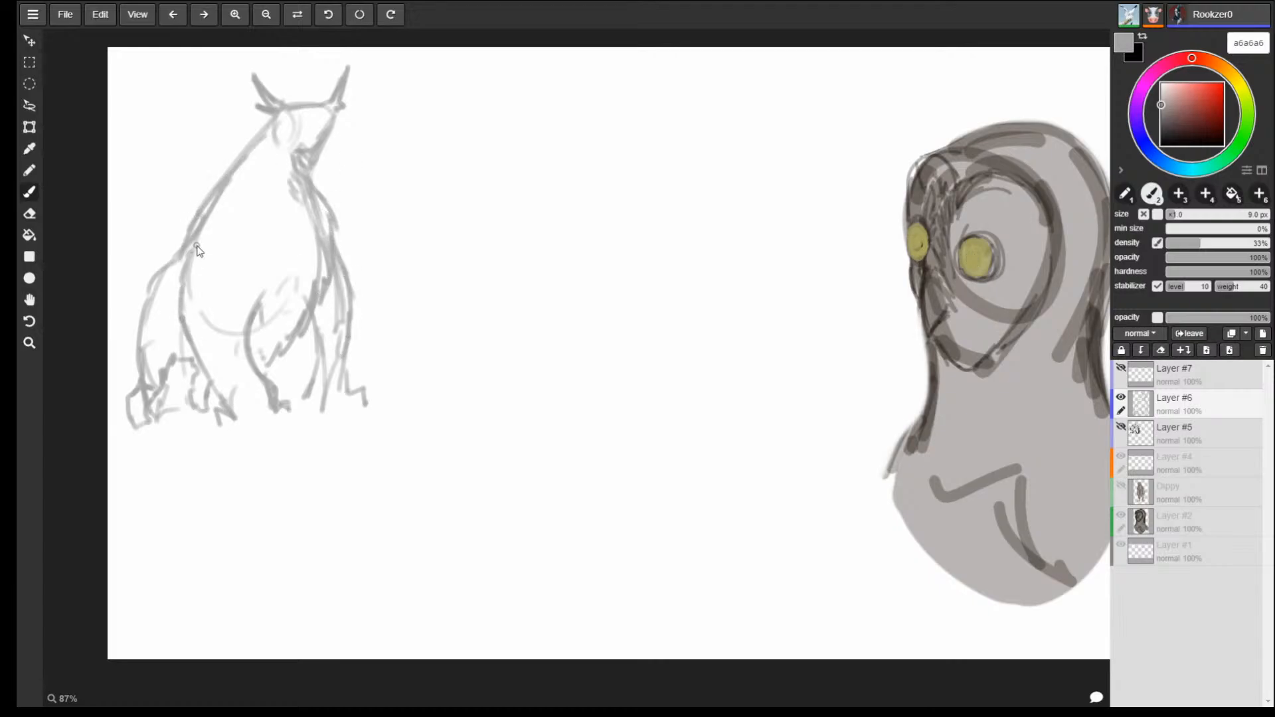
Set the colour to yellow fdff00 and dab two eyes on the owlbear's face.
left_click_drag(1215, 90, 1235, 85)
left_click(1242, 87)
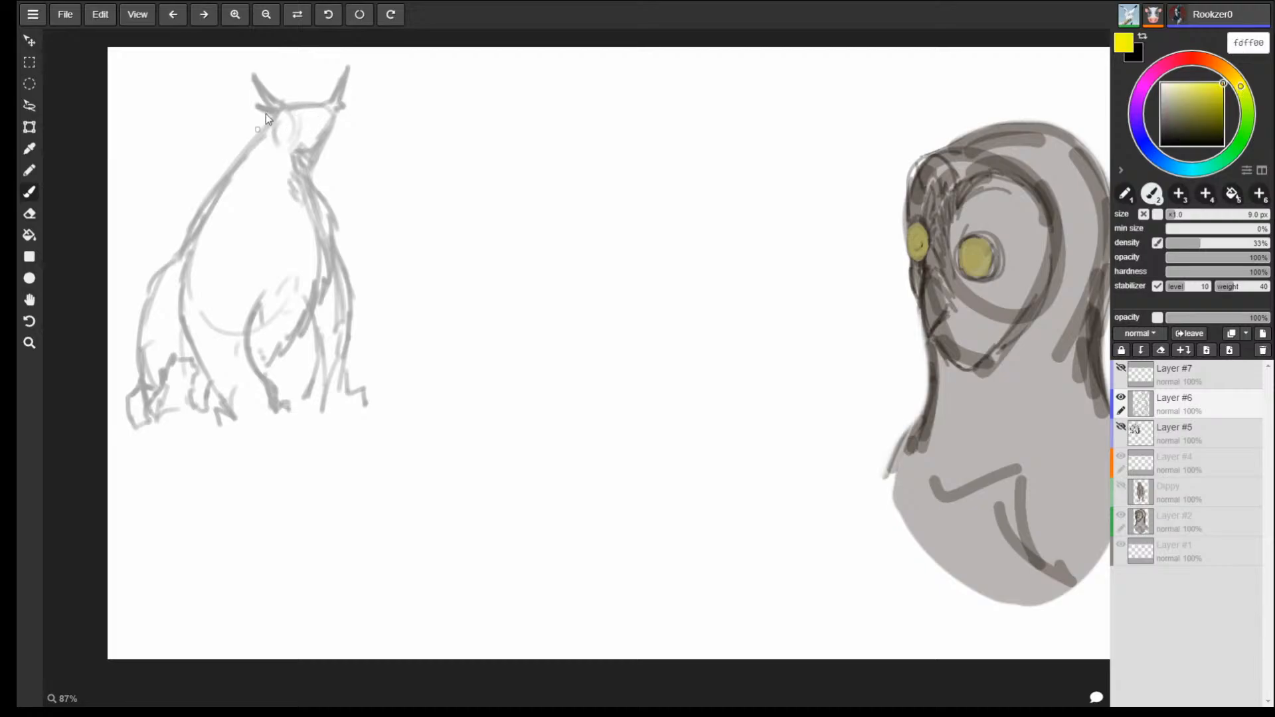
left_click(294, 123)
left_click(324, 122)
left_click_drag(324, 122, 293, 120)
key("e")
left_click_drag(306, 127, 302, 127)
key("b")
key("z")
key("ctrl+z")
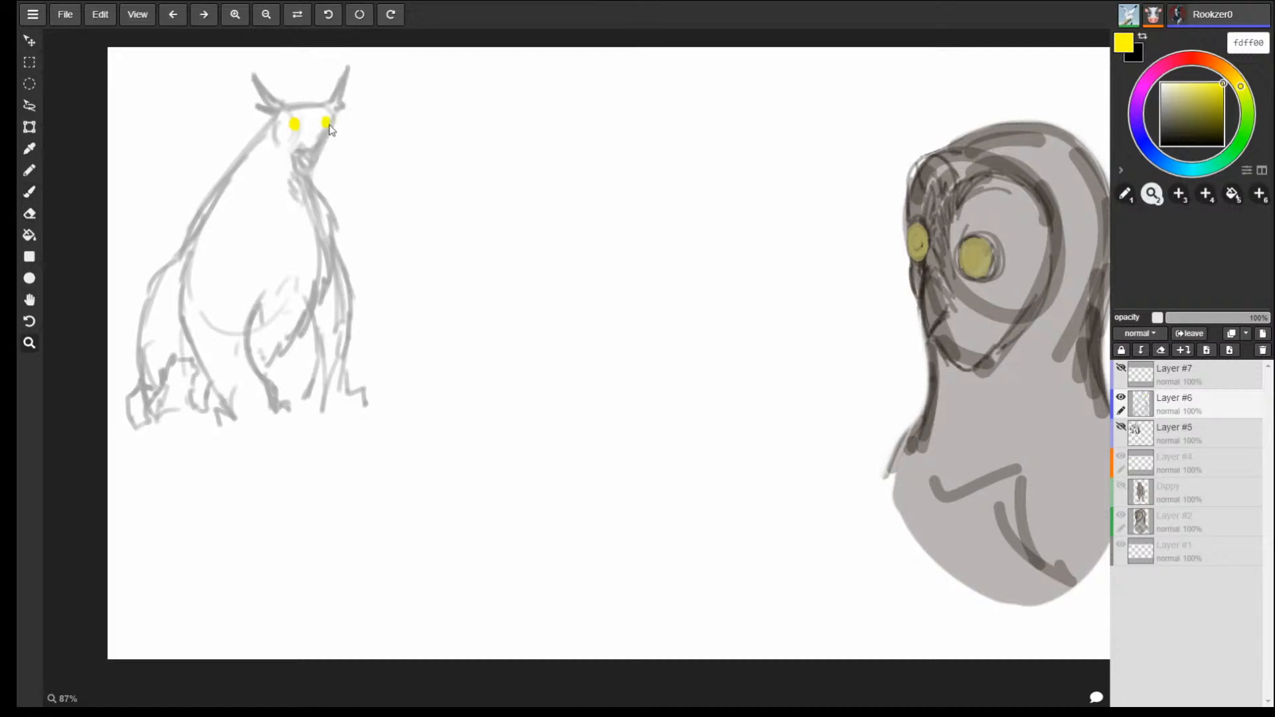
Erase the two yellow eyes from the owlbear's face and return to the brush.
left_click_drag(460, 176, 494, 162)
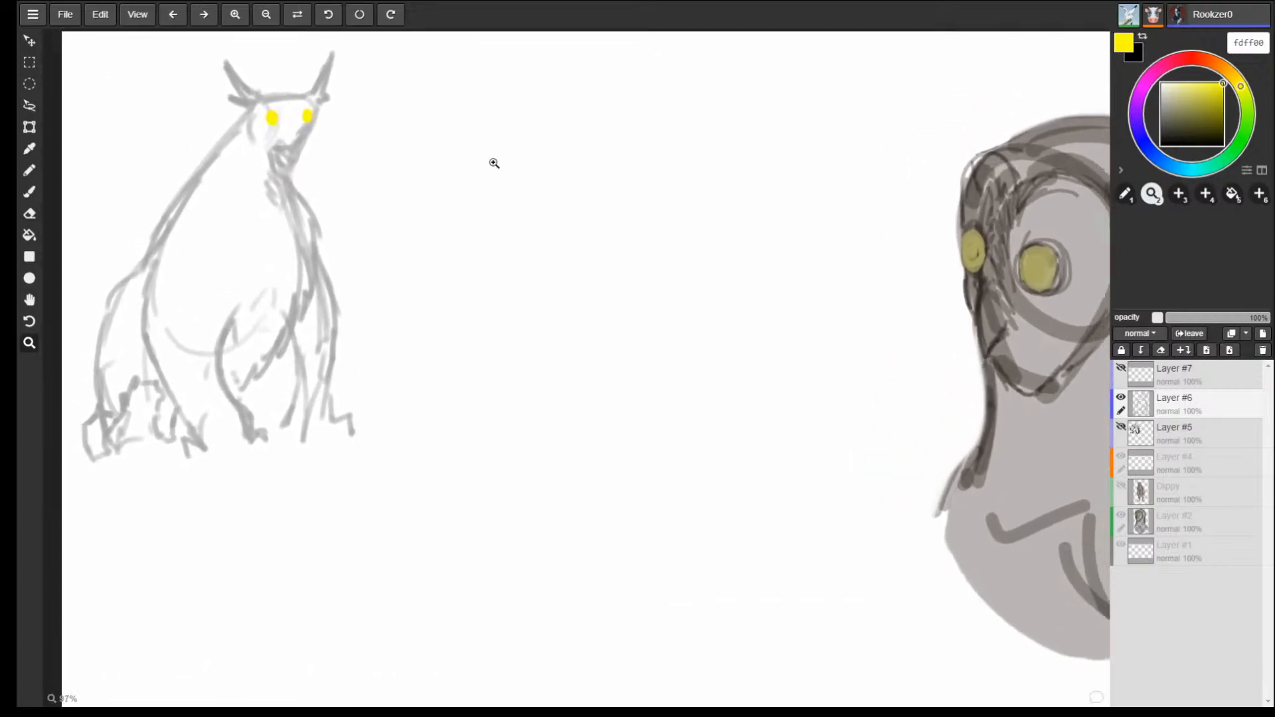
key("space")
mouse_move(593, 286)
left_mouse_down()
mouse_move(526, 333)
mouse_move(567, 357)
left_mouse_up()
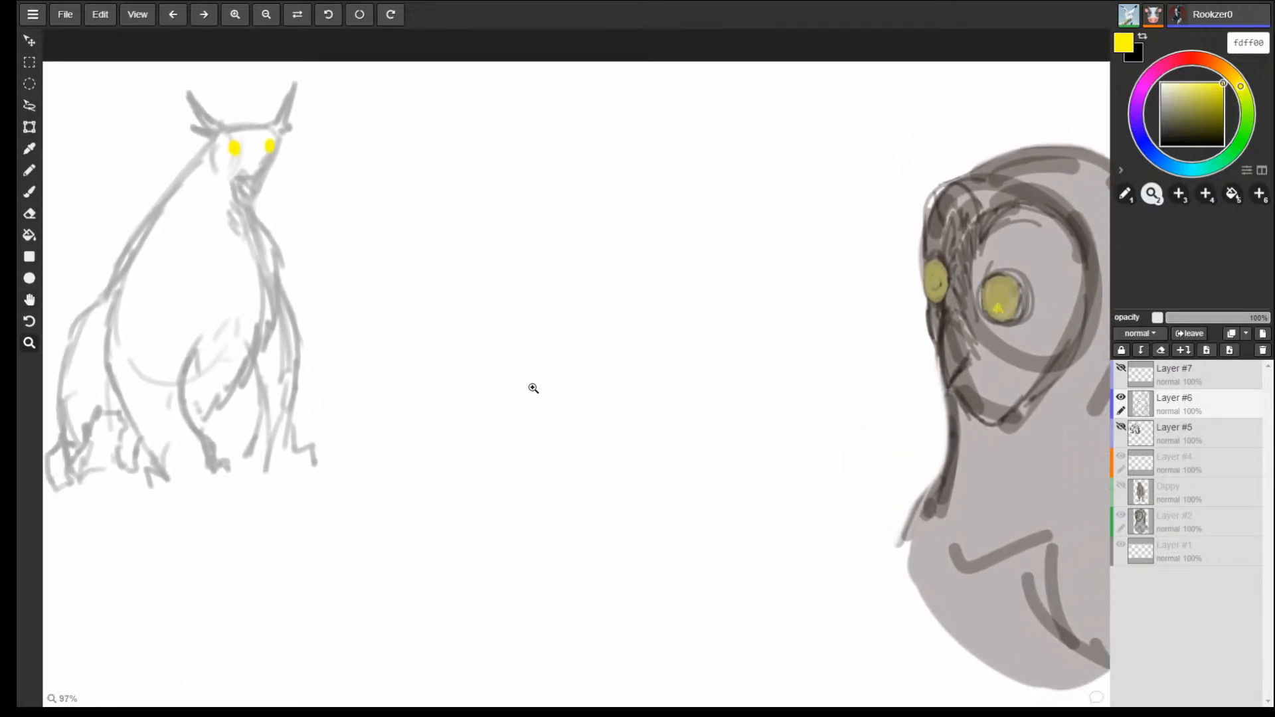
key("b")
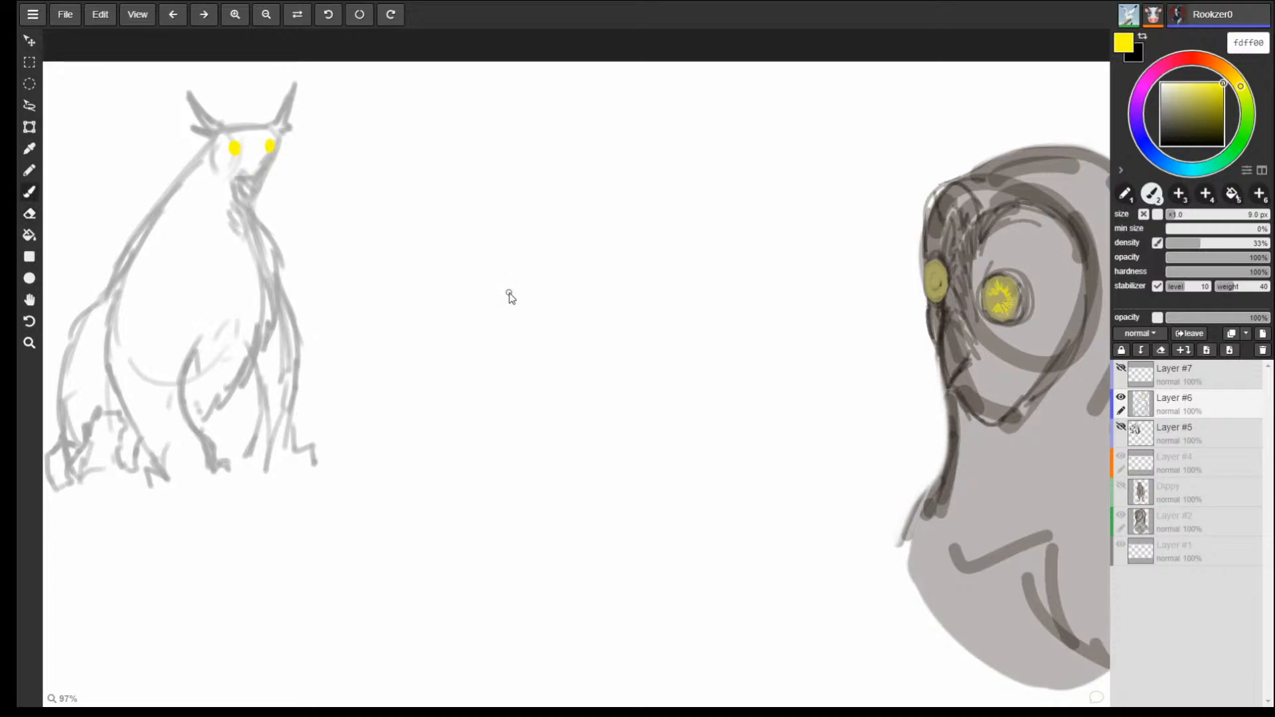
key("e")
left_click_drag(237, 148, 248, 145)
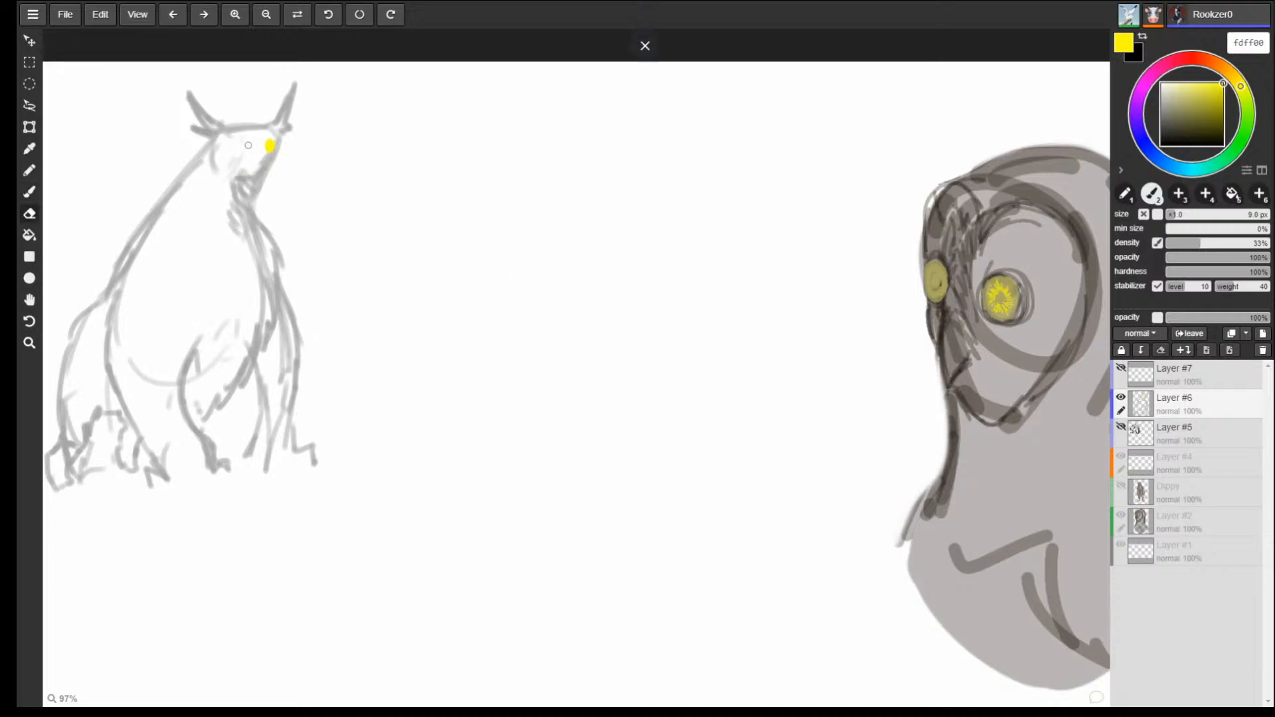
key("b")
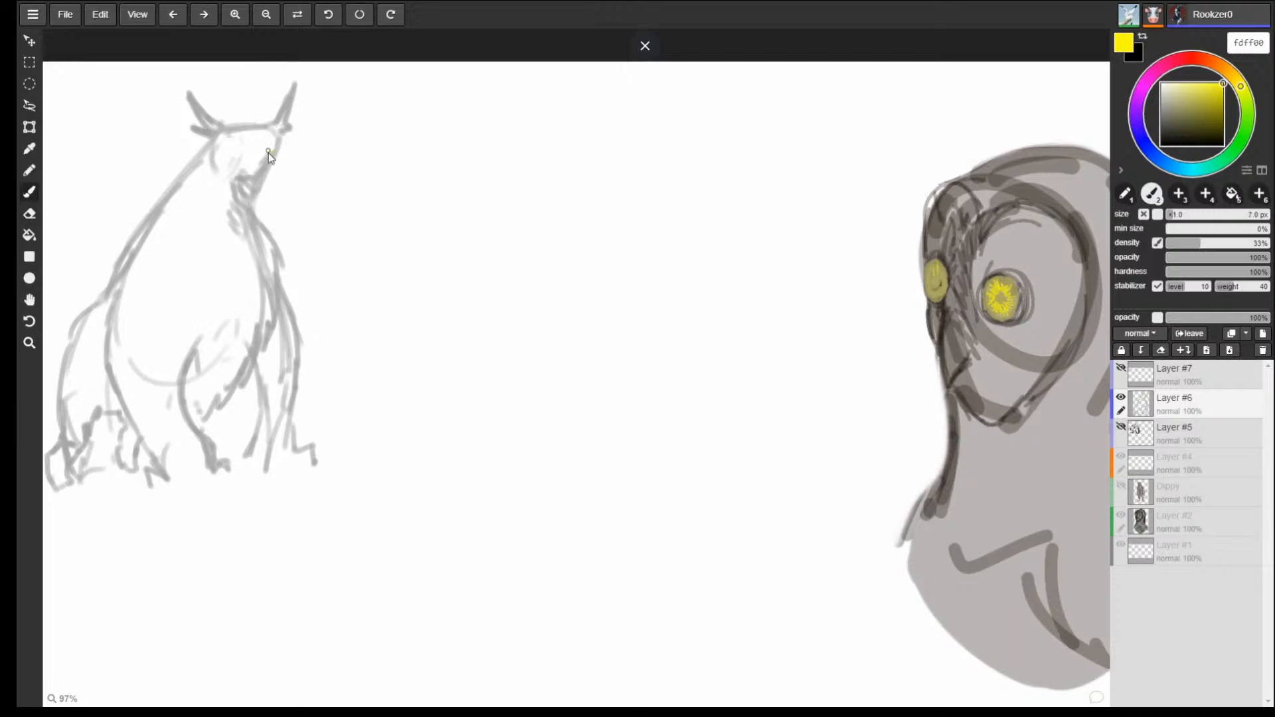
Enlarge the brush to 9 px and sketch a standing bear's head, body, eyes and snout in yellow beside the owlbear.
key("bracketright")
key("bracketright")
mouse_move(430, 218)
left_mouse_down()
mouse_move(526, 203)
mouse_move(522, 307)
mouse_move(543, 296)
mouse_move(446, 302)
mouse_move(390, 421)
left_mouse_up()
left_click_drag(536, 303, 545, 395)
left_click_drag(433, 307, 466, 476)
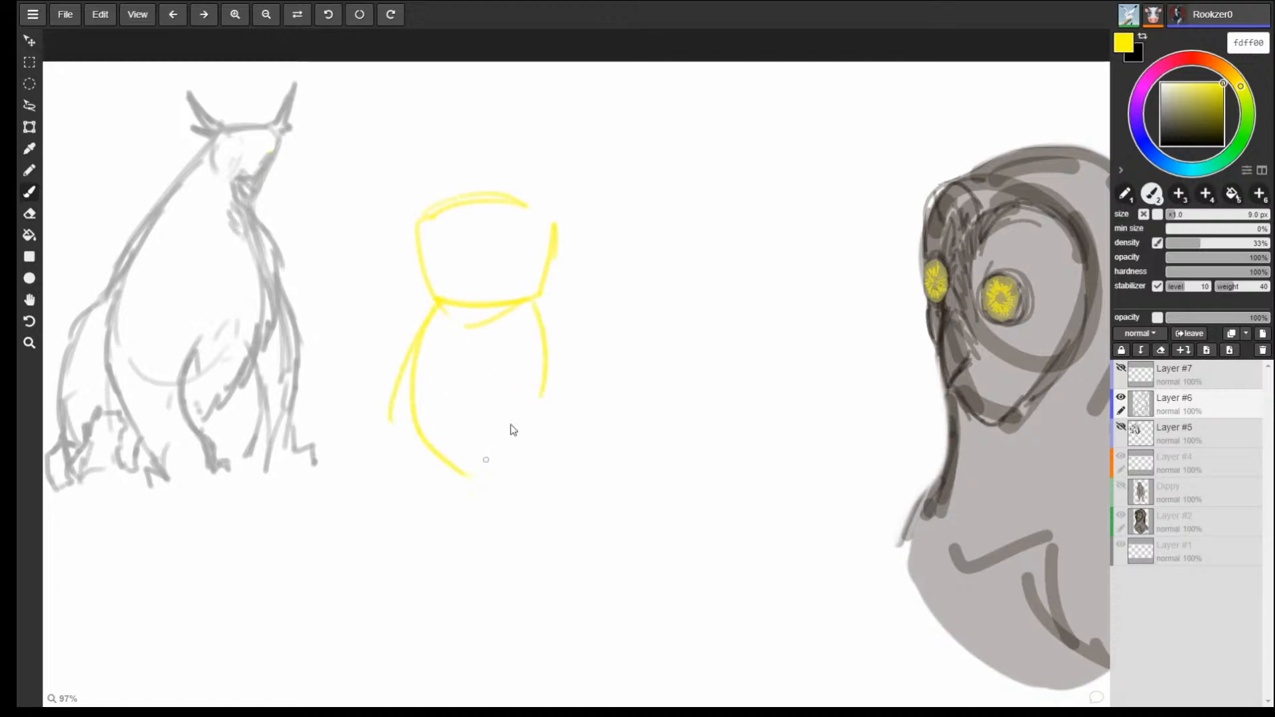
left_click_drag(540, 399, 507, 467)
mouse_move(530, 240)
left_mouse_down()
mouse_move(509, 236)
mouse_move(530, 247)
left_mouse_up()
left_click_drag(442, 237, 546, 232)
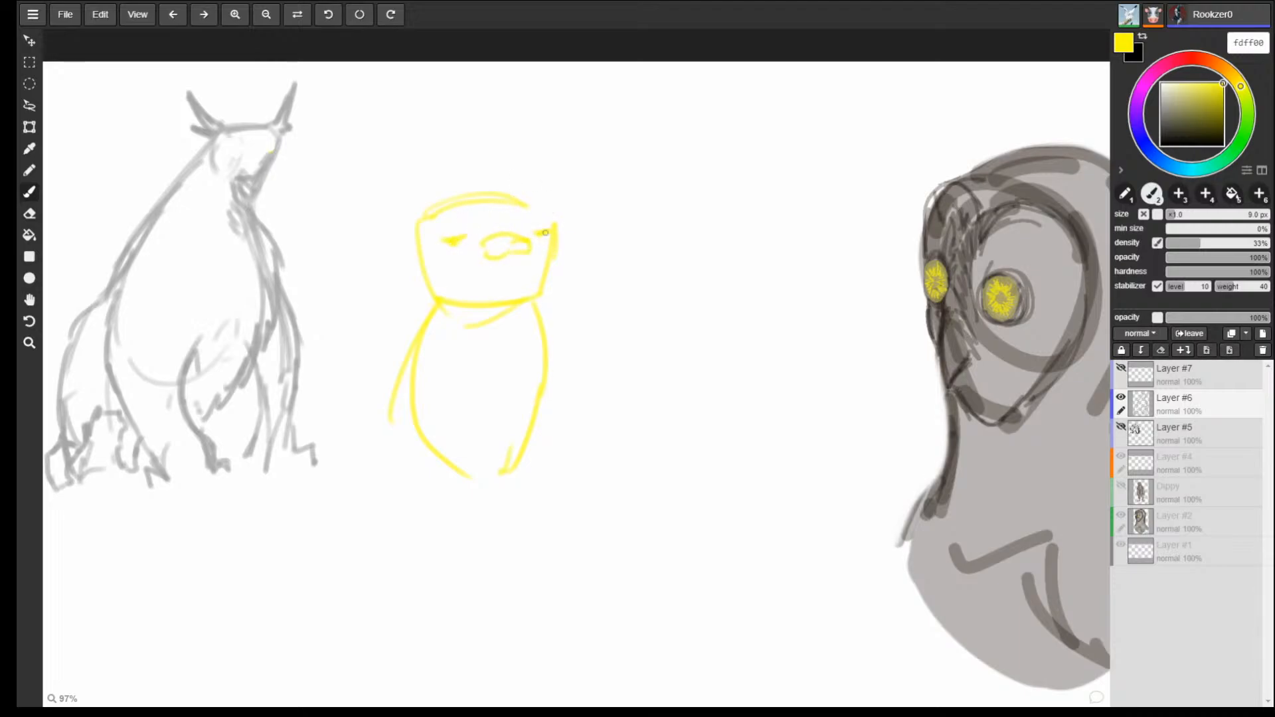
Add a mouth, raised arms, round ears and short legs with feet to the yellow bear.
left_click_drag(500, 276, 495, 303)
left_click_drag(410, 261, 399, 333)
mouse_move(417, 360)
left_mouse_down()
mouse_move(466, 398)
mouse_move(523, 386)
mouse_move(560, 221)
left_mouse_up()
left_click_drag(550, 217, 531, 185)
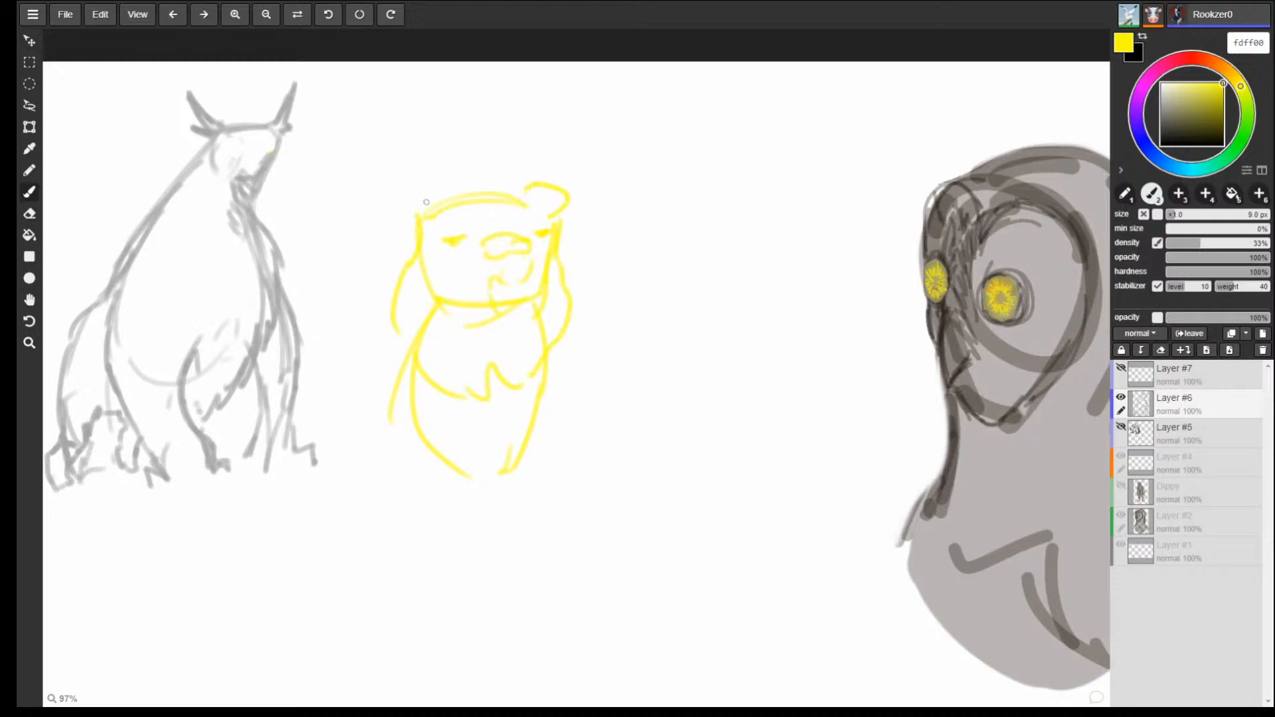
left_click_drag(414, 214, 445, 198)
mouse_move(443, 465)
left_mouse_down()
mouse_move(444, 492)
mouse_move(457, 495)
left_mouse_up()
left_click_drag(428, 497, 505, 497)
left_click_drag(502, 497, 530, 496)
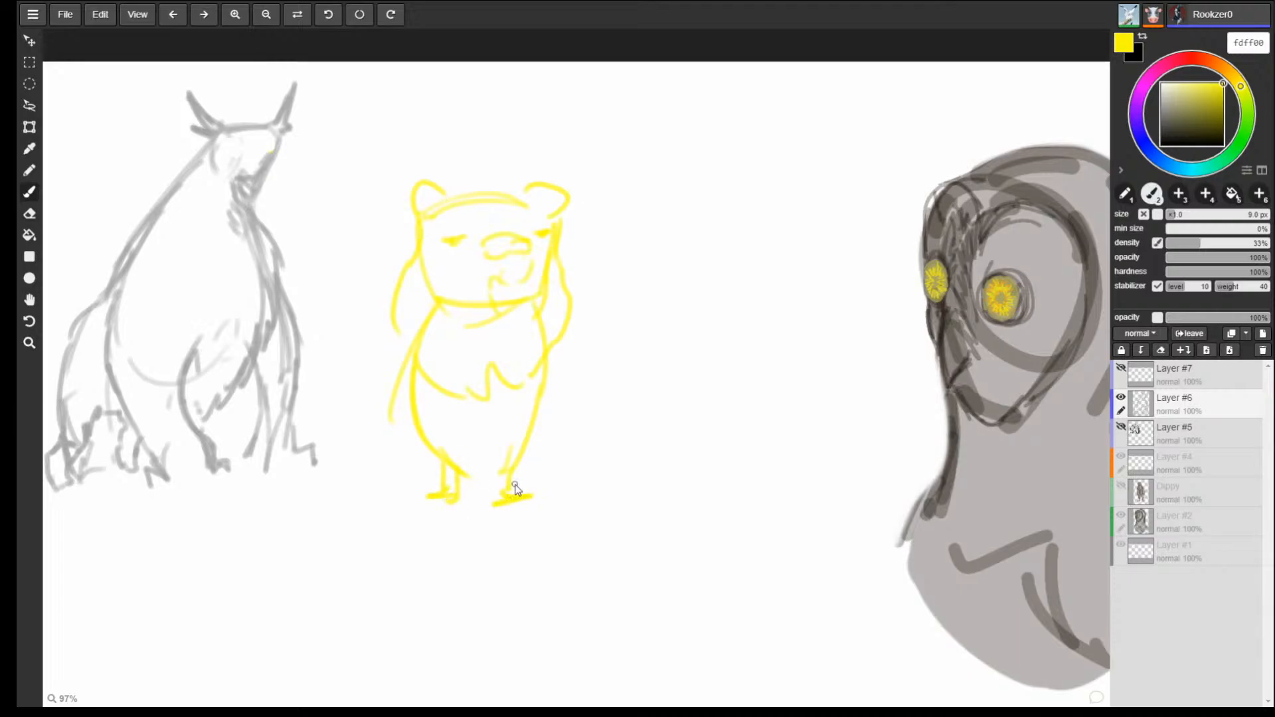
Undo the yellow bear's legs, ears and arms.
key("ctrl+z")
key("ctrl+z")
key("ctrl+z")
key("ctrl+z")
key("ctrl+z")
key("ctrl+z")
key("ctrl+z")
key("ctrl+z")
key("ctrl+z")
key("ctrl+z")
key("ctrl+z")
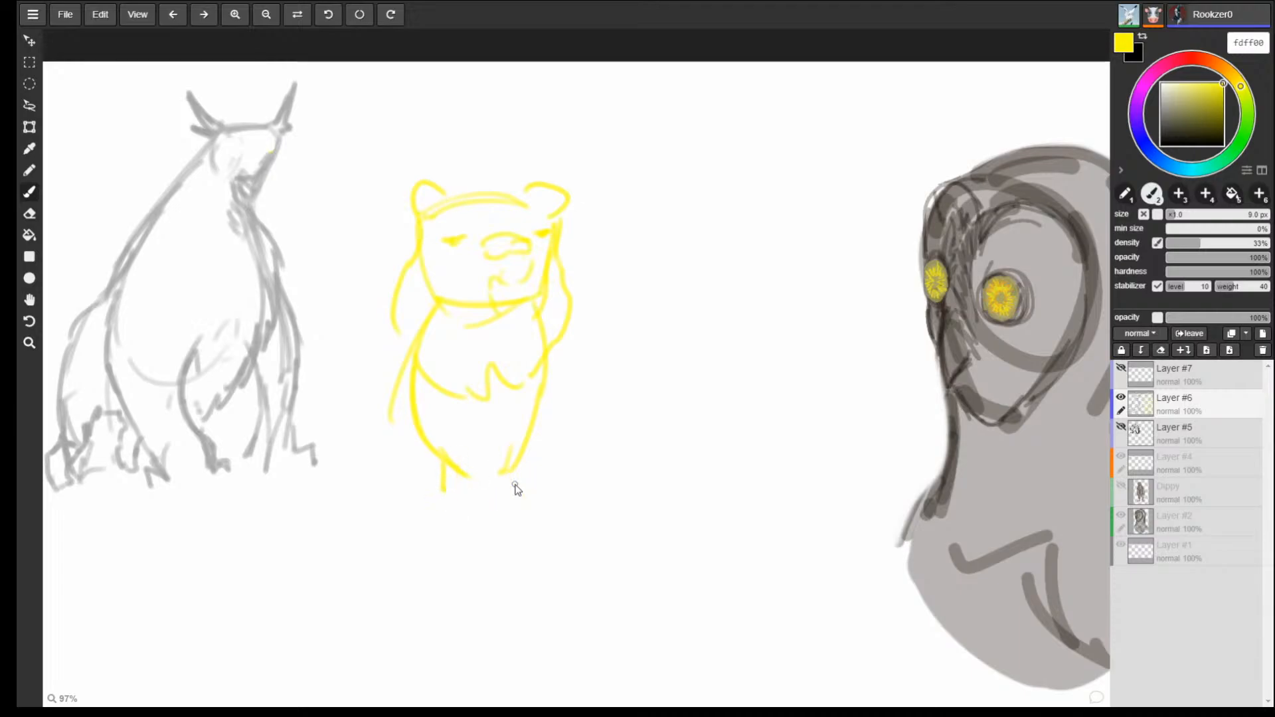
key("ctrl+z")
key("ctrl+z")
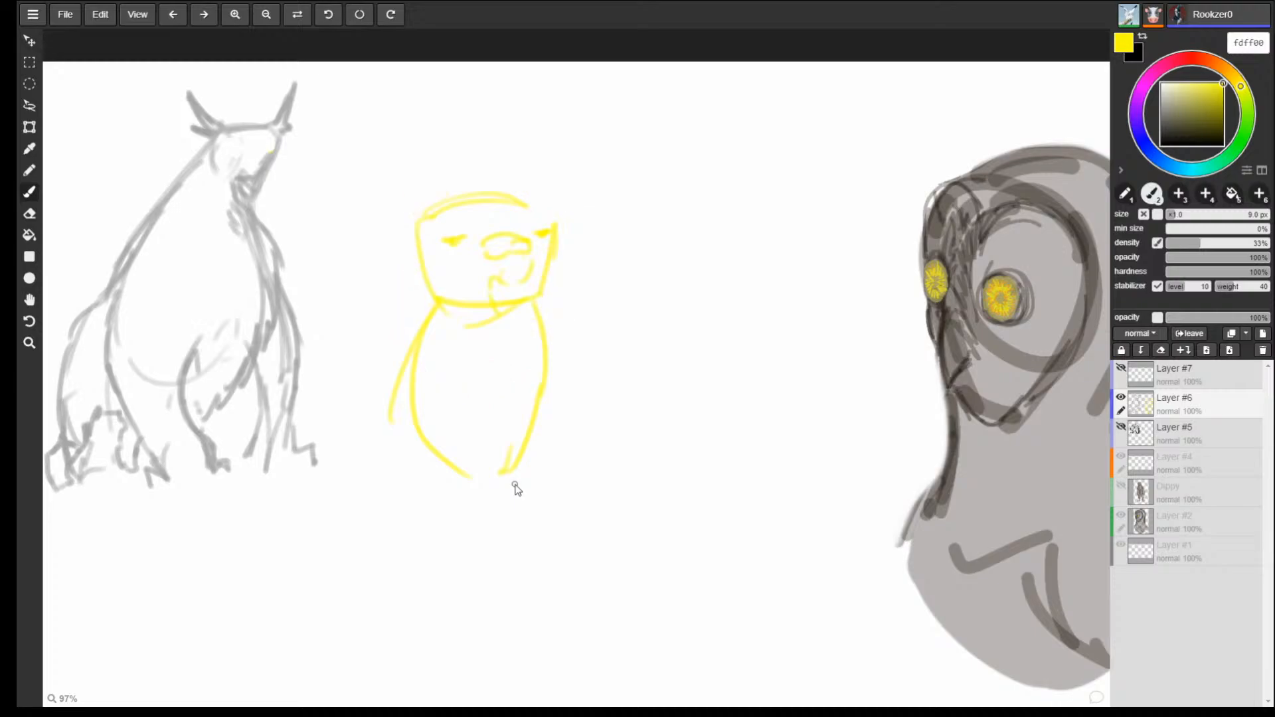
Erase the rest of the yellow bear sketch and return to the brush.
key("e")
key("b")
key("e")
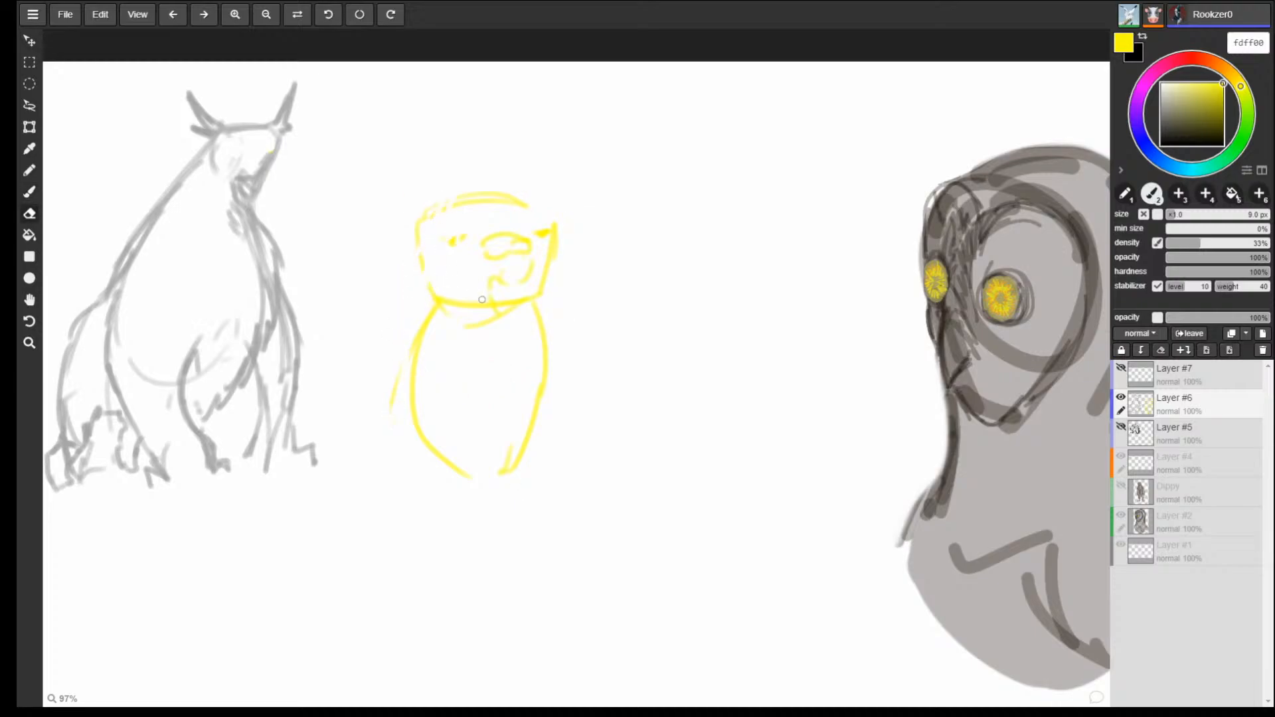
key("e")
mouse_move(422, 309)
left_mouse_down()
mouse_move(407, 388)
mouse_move(449, 479)
mouse_move(490, 321)
mouse_move(541, 399)
left_mouse_up()
key("b")
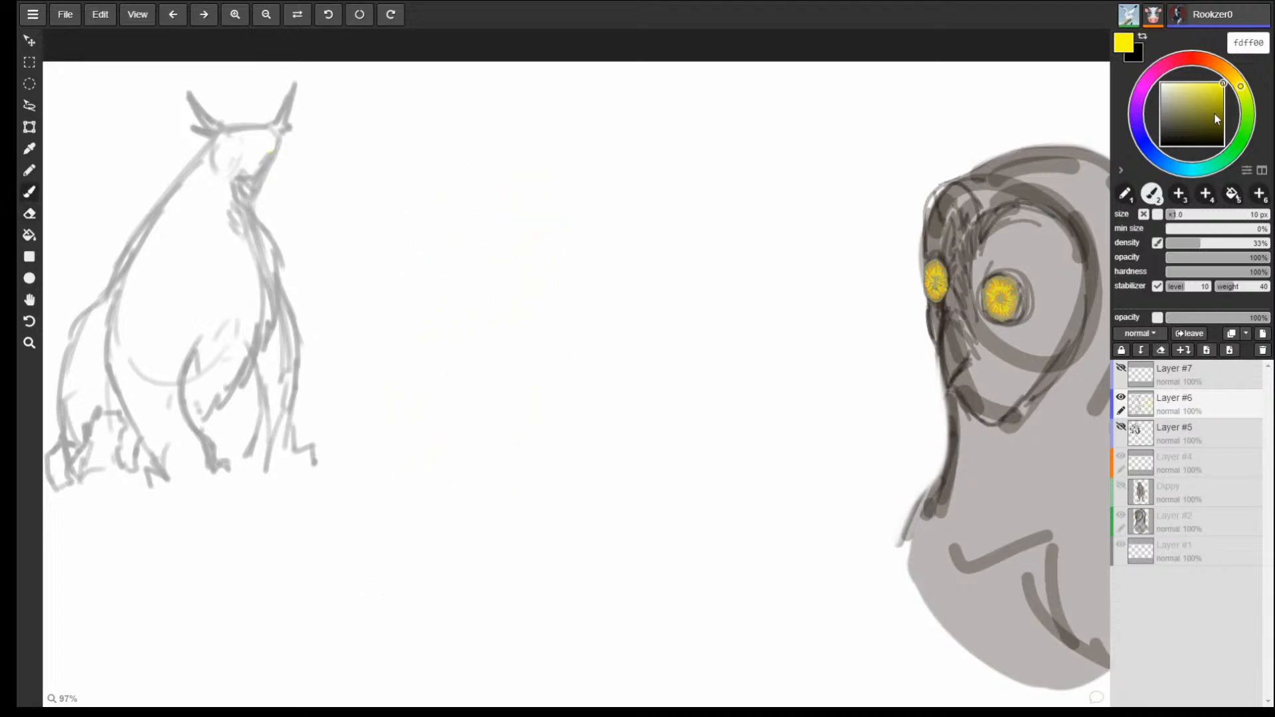
Set the colour to black 000000 and ink the owlbear's crown and both feathered ear tufts with a 5 px brush.
left_click_drag(1217, 120, 1251, 178)
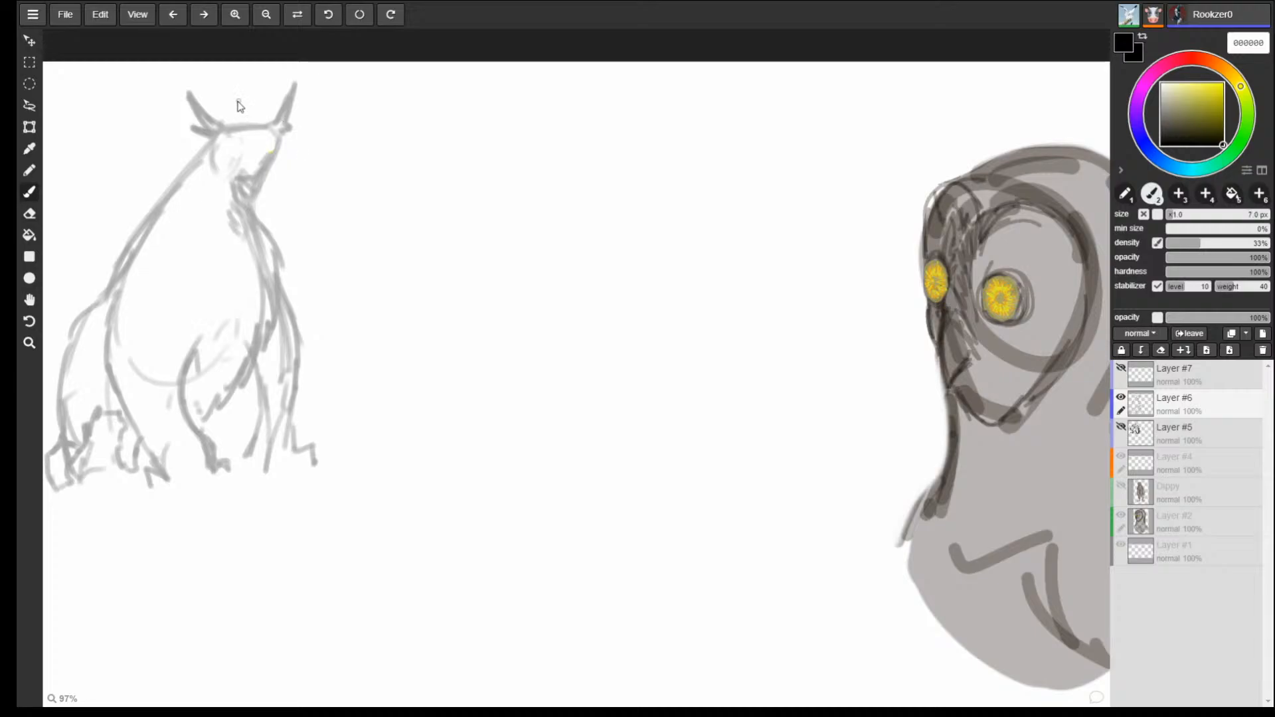
mouse_move(232, 125)
left_mouse_down()
mouse_move(266, 124)
mouse_move(228, 124)
mouse_move(188, 84)
mouse_move(198, 124)
left_mouse_up()
key("bracketleft")
key("bracketleft")
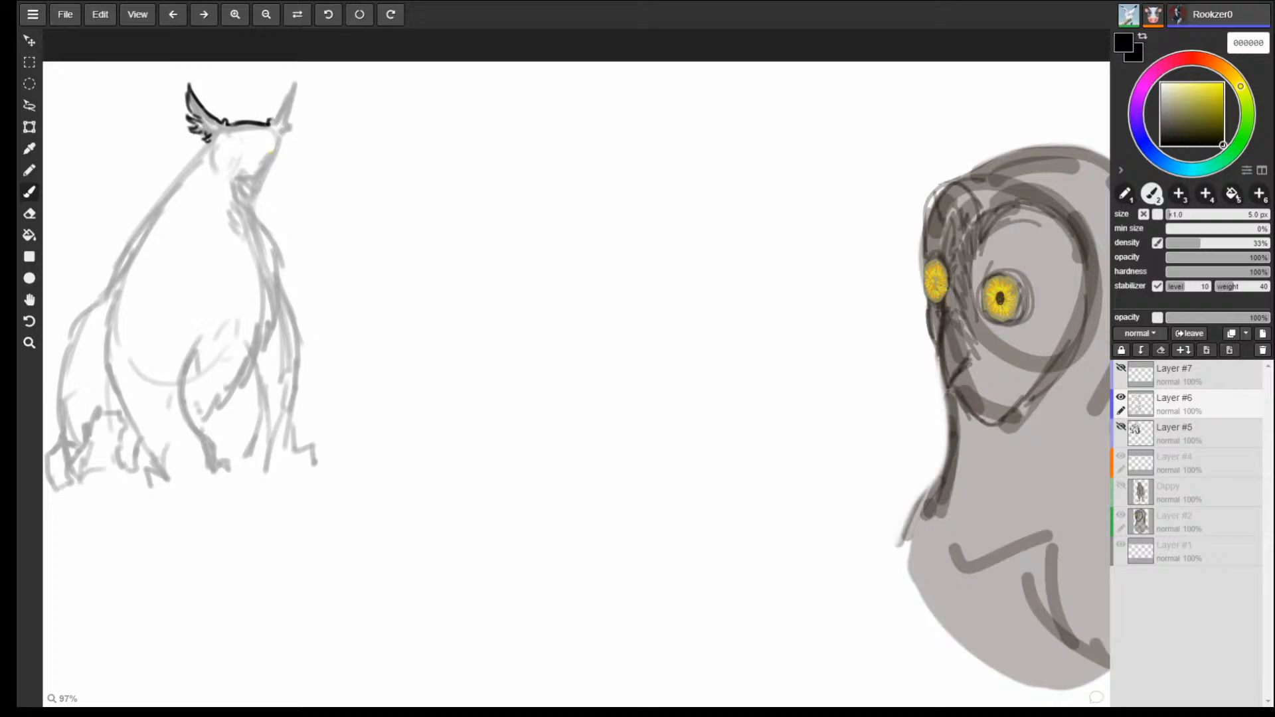
mouse_move(270, 123)
left_mouse_down()
mouse_move(294, 79)
mouse_move(292, 128)
mouse_move(277, 143)
mouse_move(293, 136)
left_mouse_up()
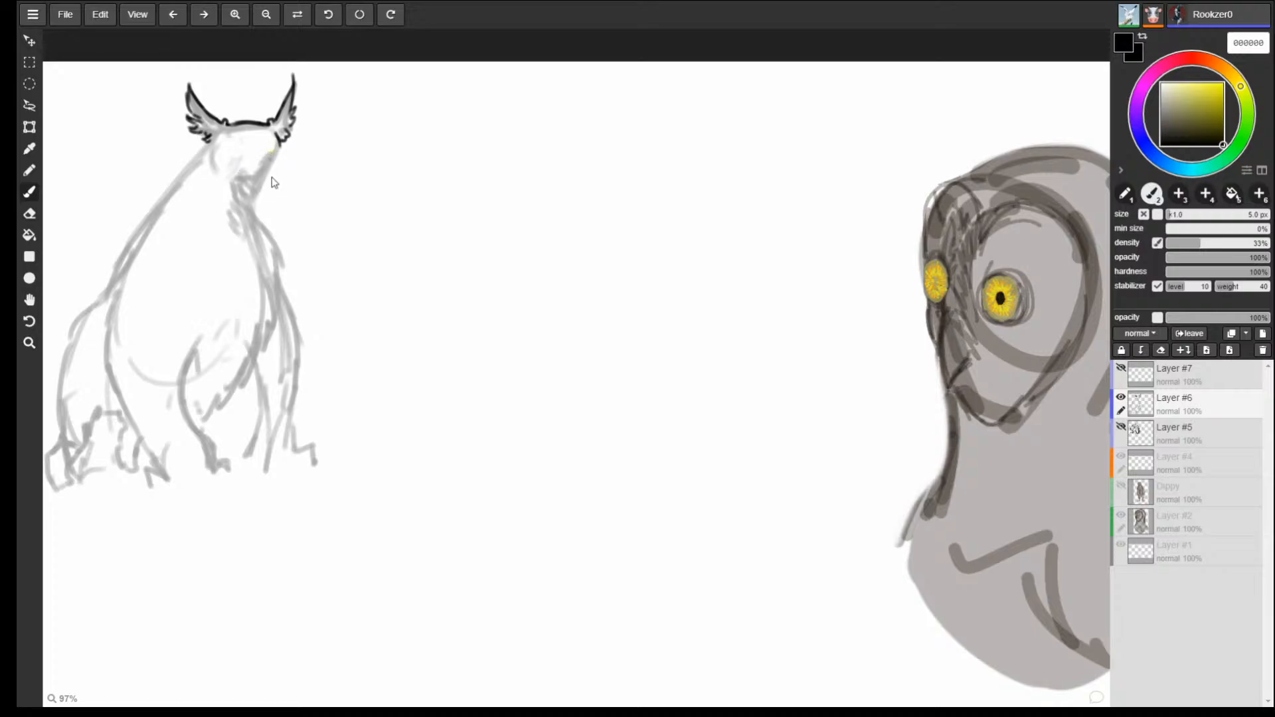
Fill in the owlbear's beak in black, and draw its eyes, brow and cheek marks with a 3.5 px brush.
mouse_move(255, 163)
left_mouse_down()
mouse_move(269, 171)
mouse_move(248, 167)
mouse_move(262, 186)
left_mouse_up()
mouse_move(262, 186)
left_mouse_down()
mouse_move(270, 171)
mouse_move(253, 164)
mouse_move(261, 185)
left_mouse_up()
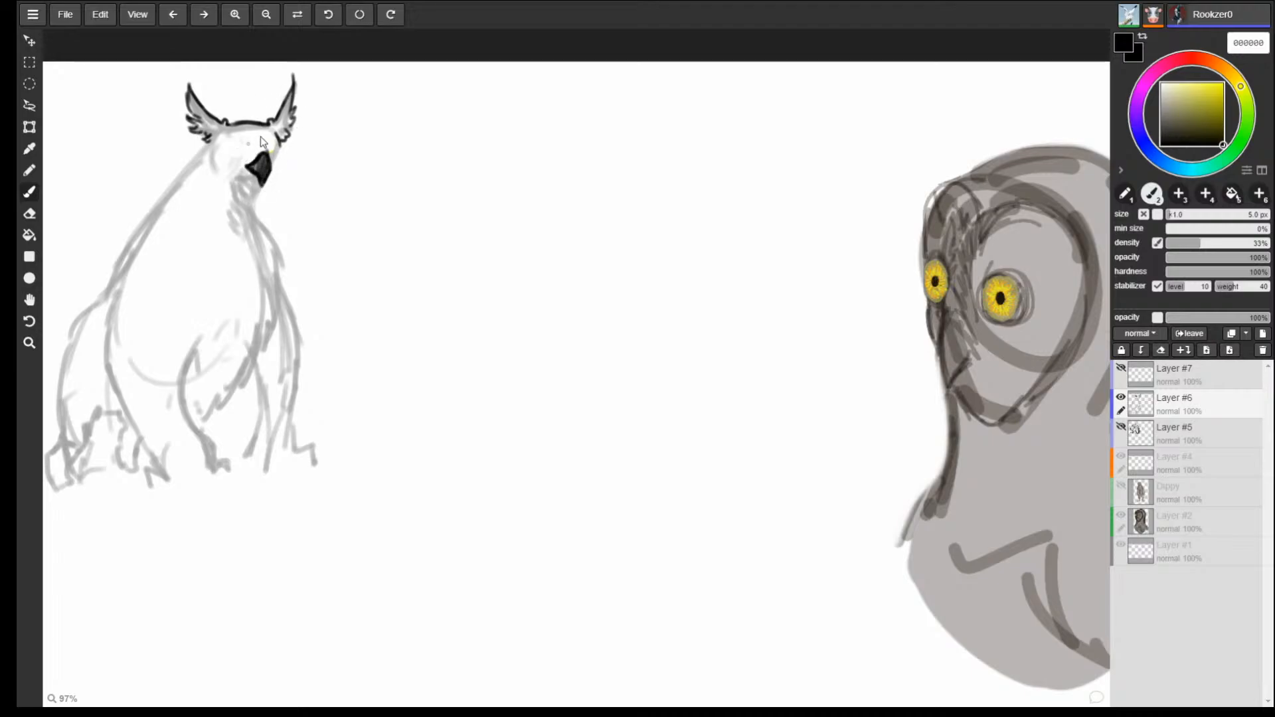
left_click_drag(235, 148, 250, 152)
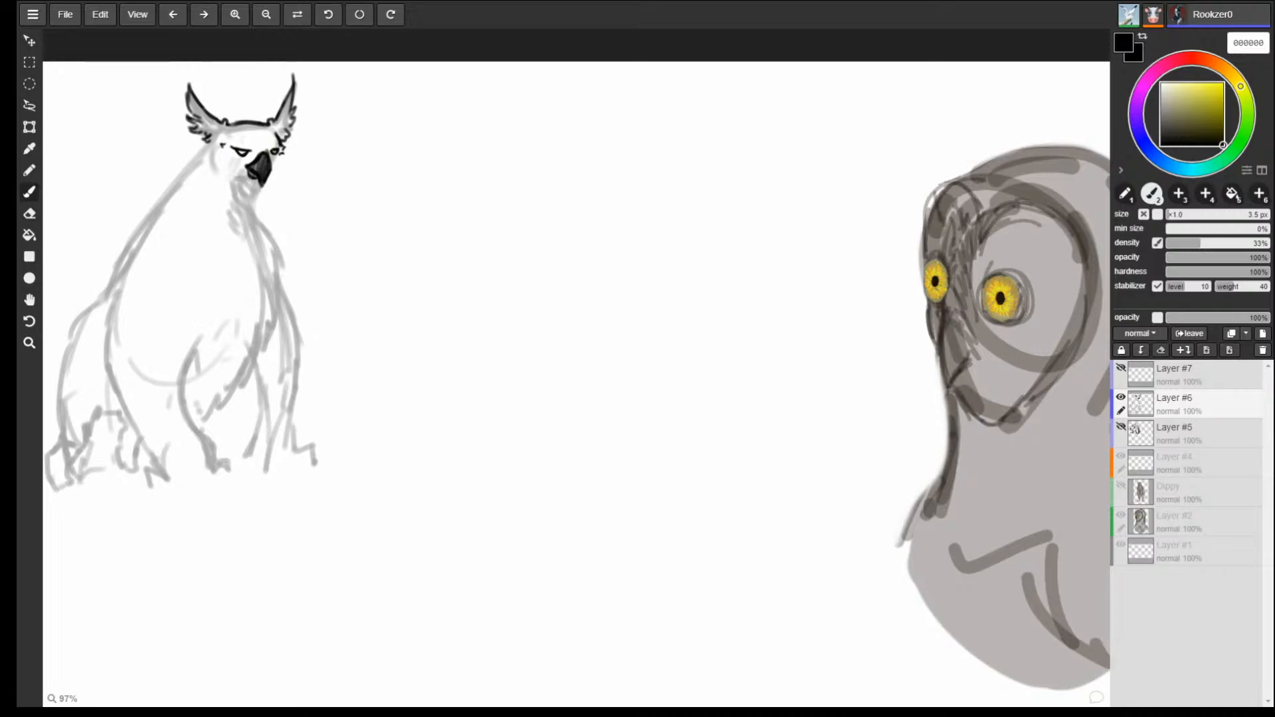
mouse_move(222, 145)
left_mouse_down()
mouse_move(266, 160)
mouse_move(258, 143)
left_mouse_up()
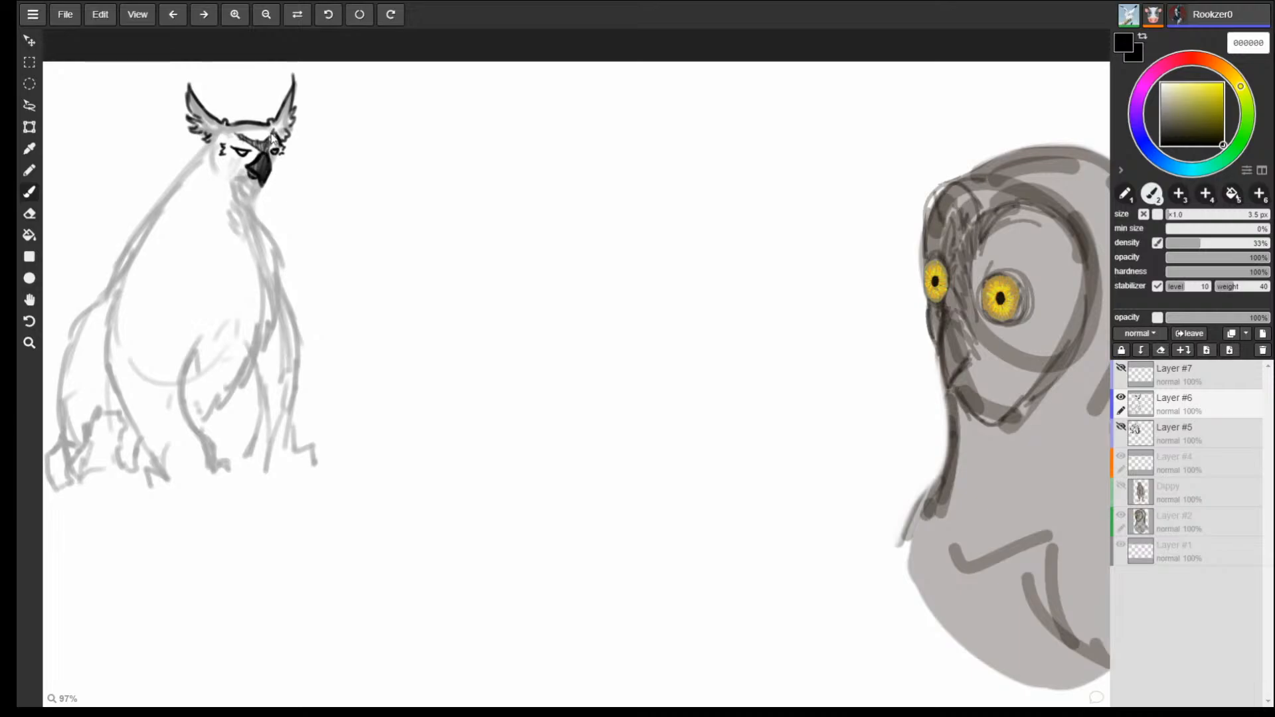
Ink the seated owlbear's back, chest and far foreleg with feathered black lines using a 5 px brush.
mouse_move(193, 170)
left_mouse_down()
mouse_move(205, 147)
mouse_move(120, 241)
mouse_move(109, 301)
left_mouse_up()
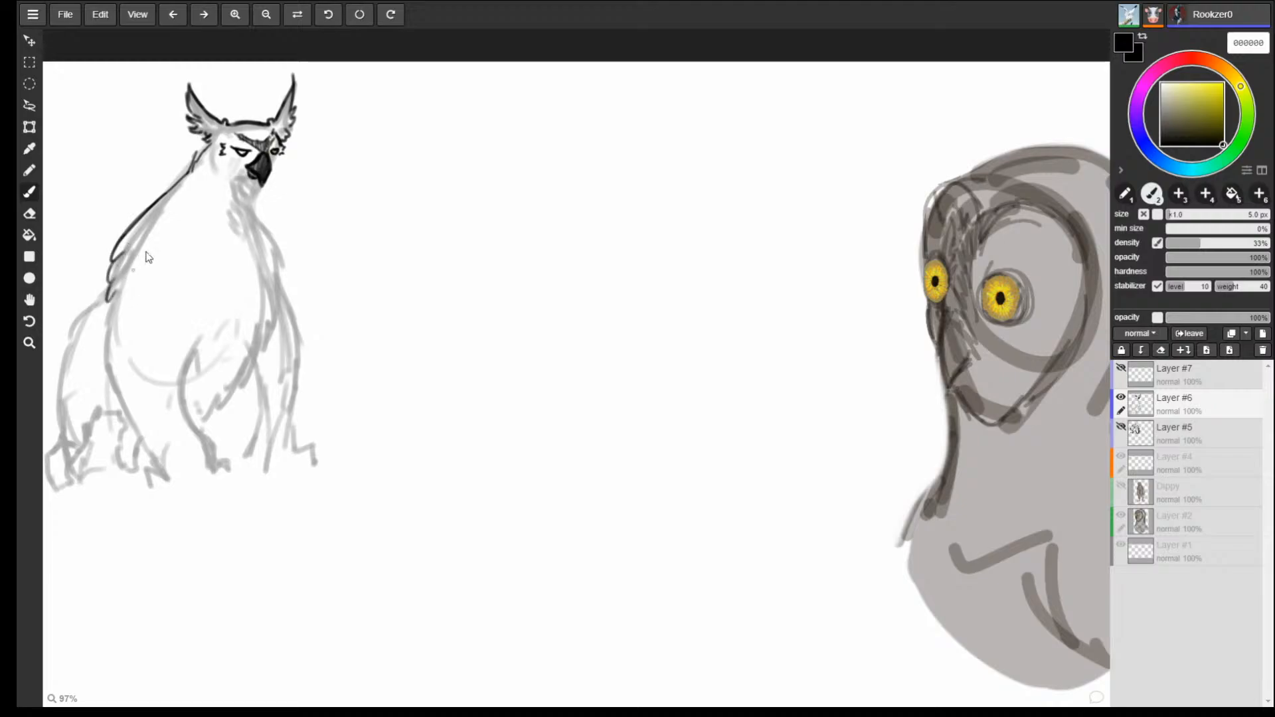
mouse_move(256, 191)
left_mouse_down()
mouse_move(281, 264)
mouse_move(267, 344)
left_mouse_up()
mouse_move(284, 286)
left_mouse_down()
mouse_move(300, 320)
mouse_move(299, 373)
mouse_move(257, 373)
mouse_move(264, 416)
left_mouse_up()
left_click_drag(111, 290, 104, 359)
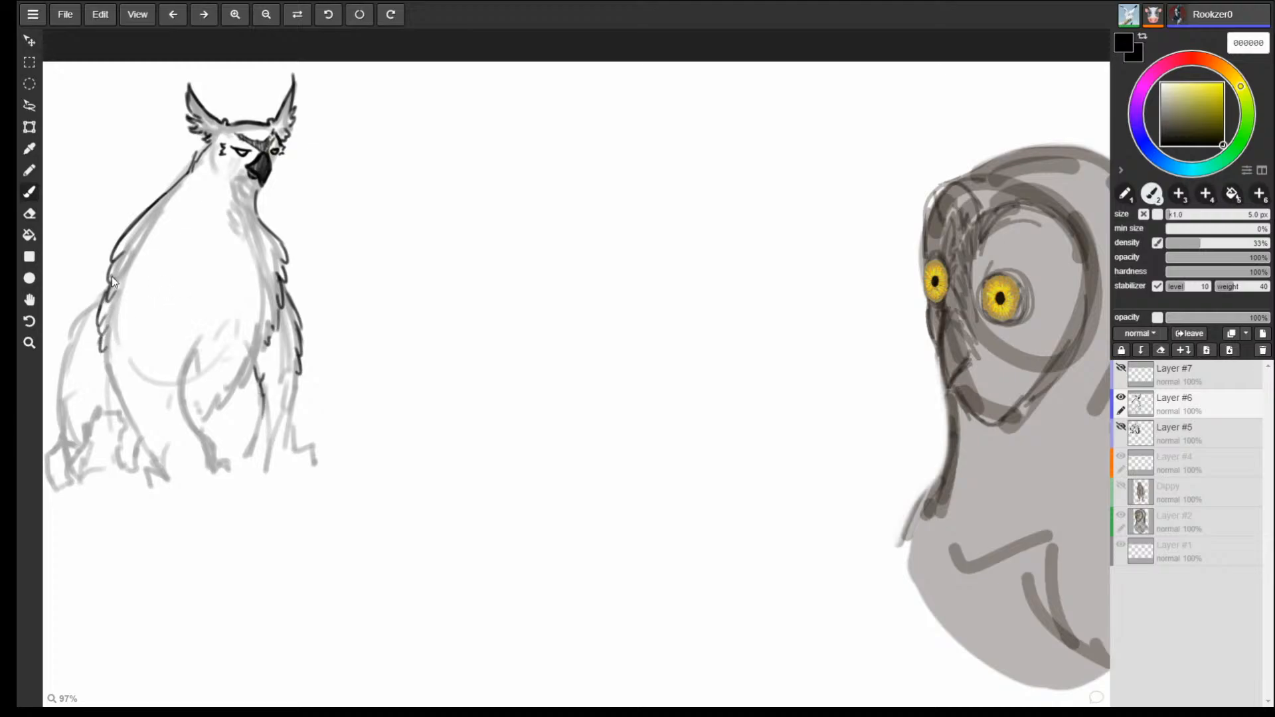
Erase the seated owlbear's lower back line with a 120 px eraser.
key("bracketright")
key("bracketright")
key("bracketright")
key("bracketright")
key("bracketright")
key("bracketright")
key("bracketright")
key("bracketright")
key("bracketright")
key("bracketright")
key("e")
mouse_move(120, 273)
left_mouse_down()
mouse_move(104, 336)
mouse_move(118, 266)
left_mouse_up()
mouse_move(117, 307)
left_mouse_down()
mouse_move(112, 286)
mouse_move(109, 346)
mouse_move(114, 259)
left_mouse_up()
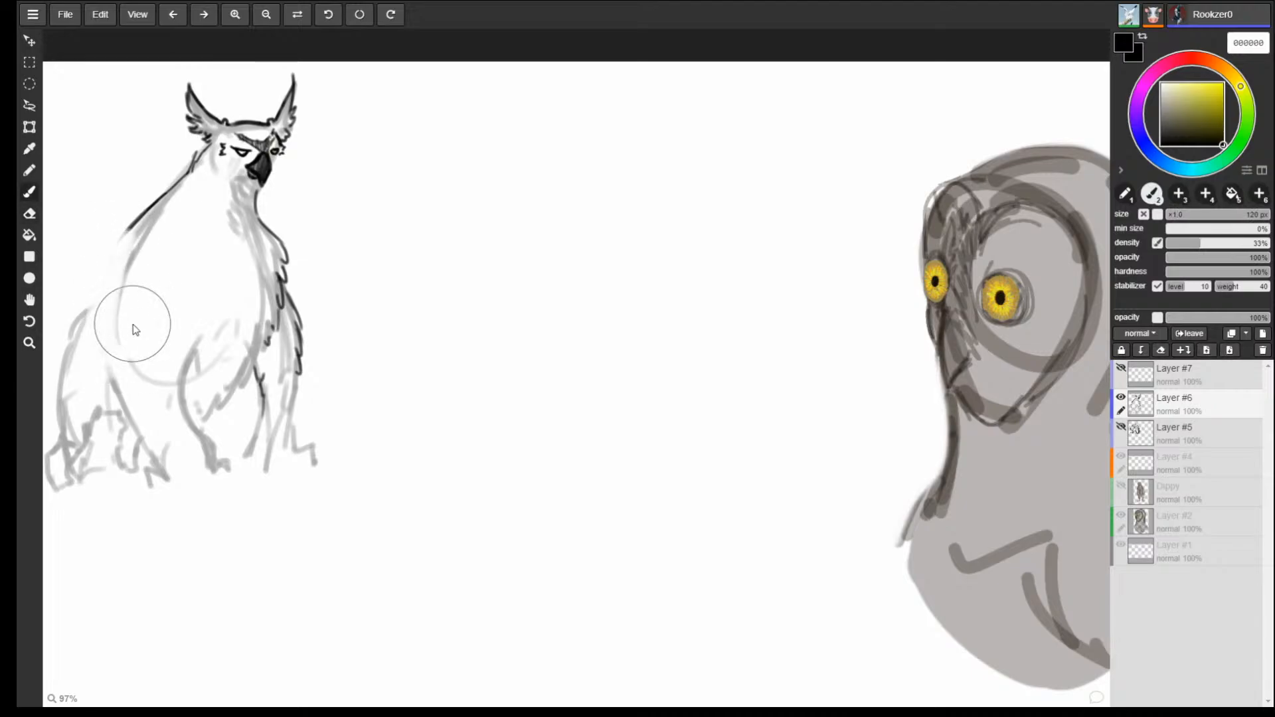
Reduce the brush to 5 px and redraw the feathered lower back line slightly further out.
key("bracketleft")
key("bracketleft")
key("bracketleft")
key("bracketleft")
key("bracketleft")
key("bracketleft")
key("bracketleft")
key("bracketleft")
key("bracketleft")
key("bracketleft")
key("bracketleft")
key("bracketleft")
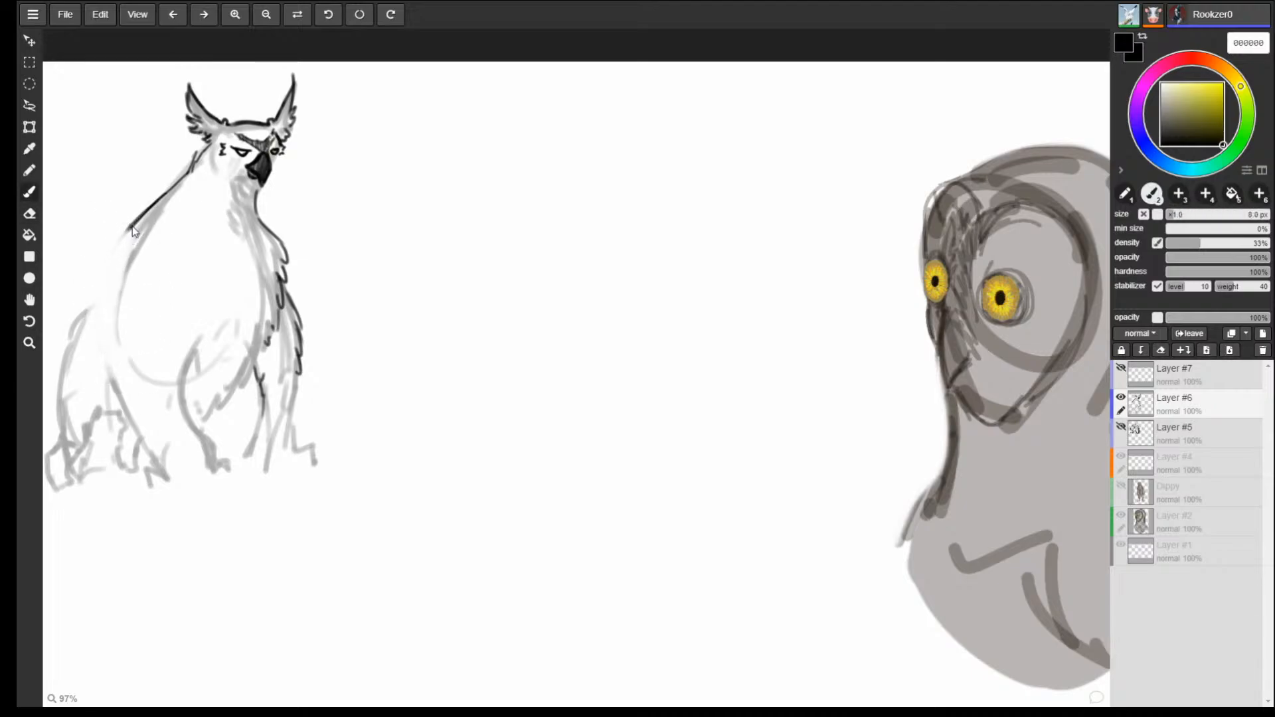
left_click_drag(136, 224, 95, 308)
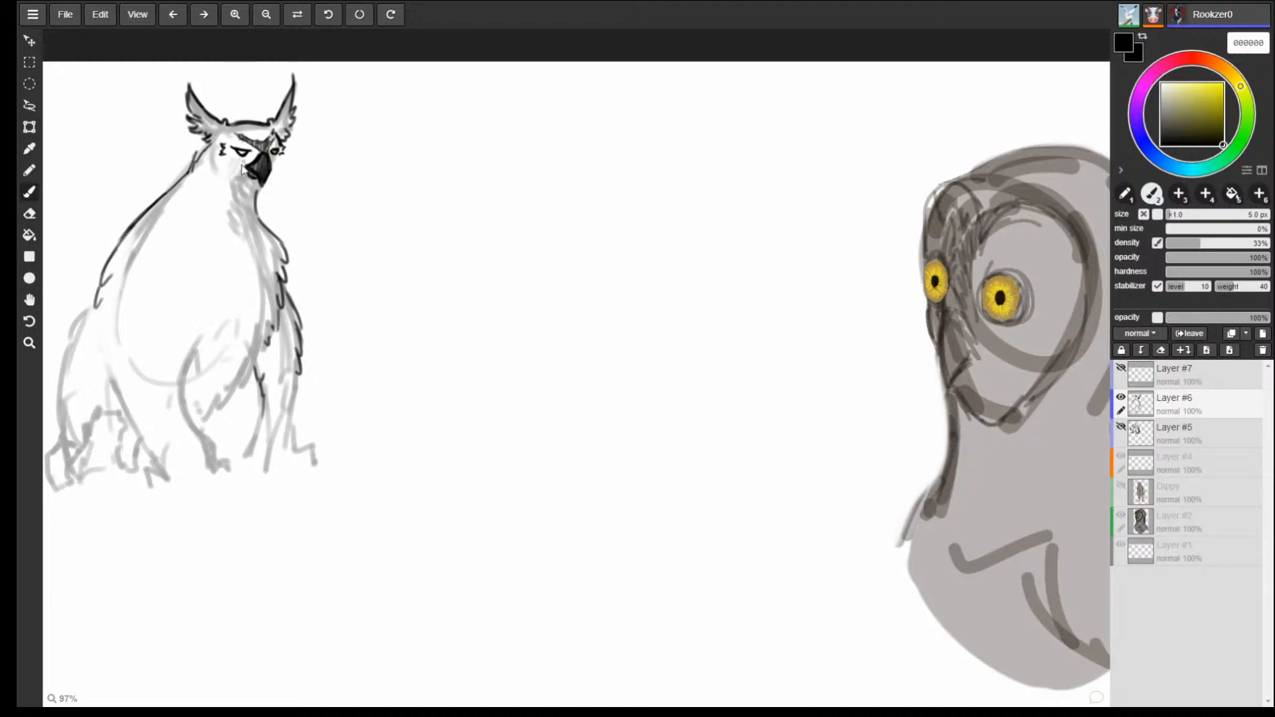
Ink the seated owlbear's cheek ruff, the shaggy inner edges of both forelegs and the far clawed paw.
left_click_drag(208, 168, 214, 182)
mouse_move(280, 155)
left_mouse_down()
mouse_move(283, 175)
mouse_move(256, 215)
left_mouse_up()
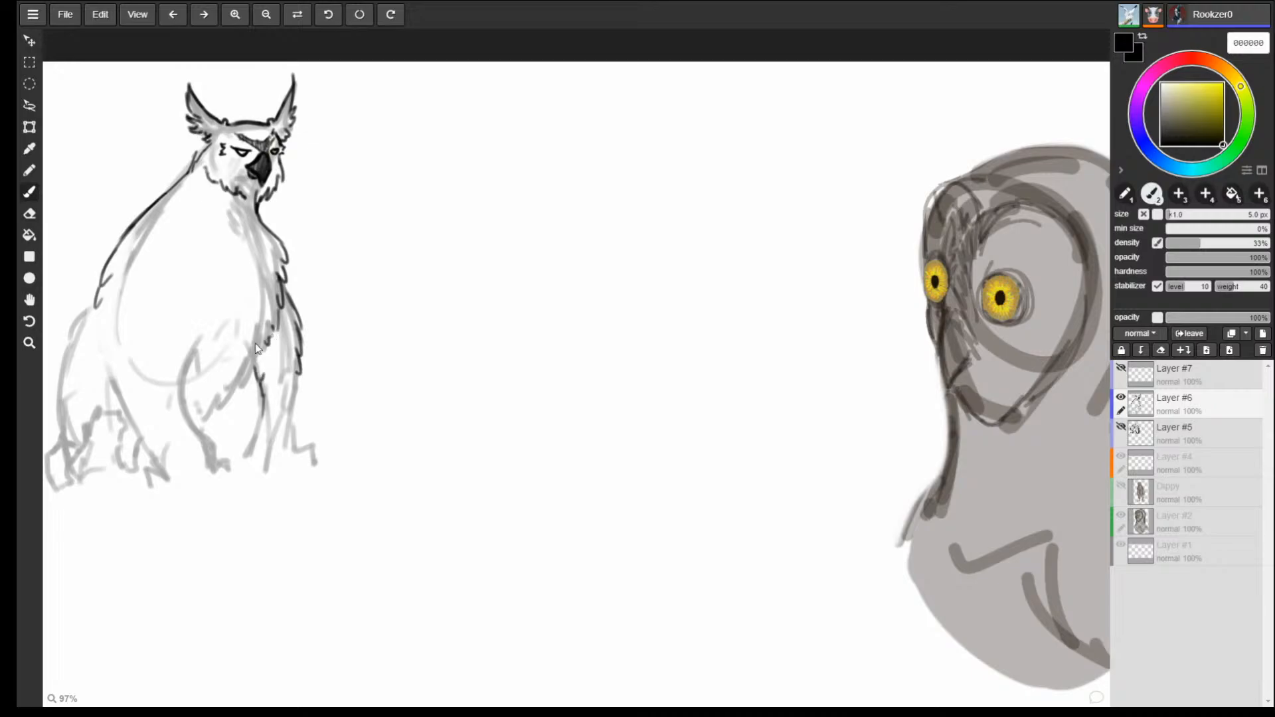
mouse_move(259, 358)
left_mouse_down()
mouse_move(246, 393)
mouse_move(196, 411)
left_mouse_up()
mouse_move(195, 352)
left_mouse_down()
mouse_move(183, 396)
mouse_move(216, 449)
left_mouse_up()
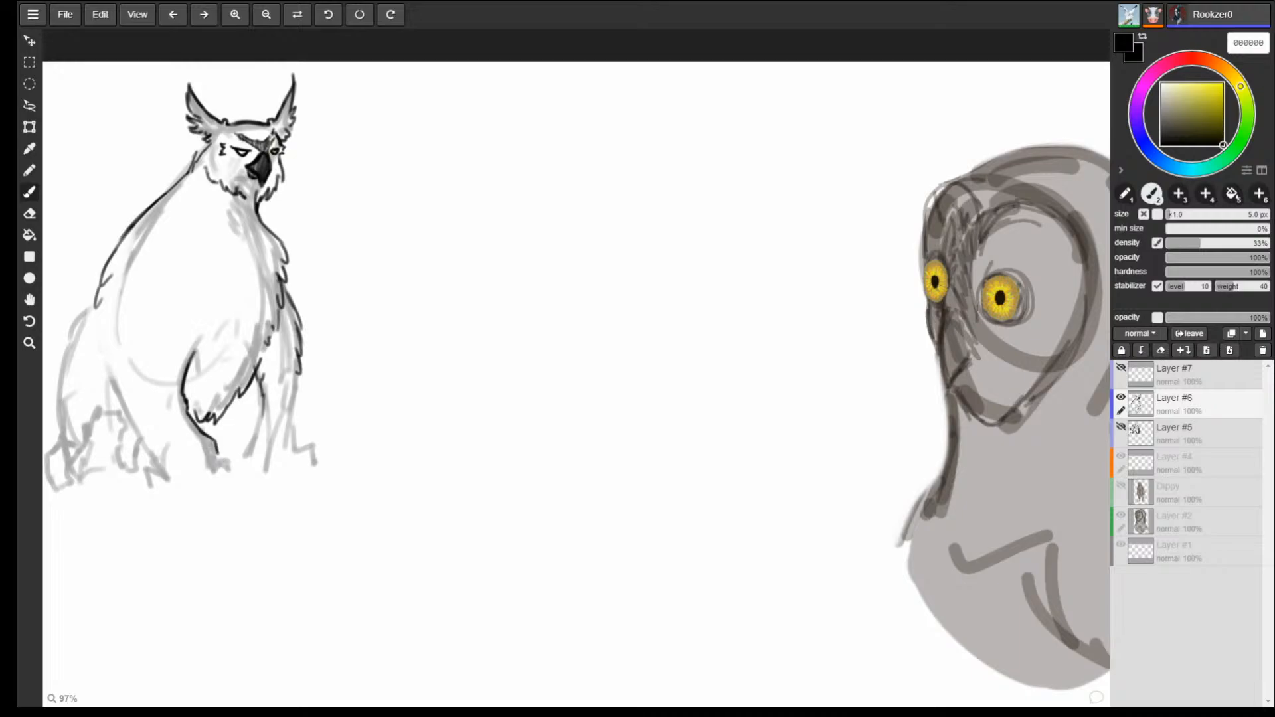
mouse_move(299, 373)
left_mouse_down()
mouse_move(290, 421)
mouse_move(249, 440)
mouse_move(253, 458)
left_mouse_up()
mouse_move(290, 418)
left_mouse_down()
mouse_move(293, 446)
mouse_move(315, 441)
mouse_move(323, 457)
left_mouse_up()
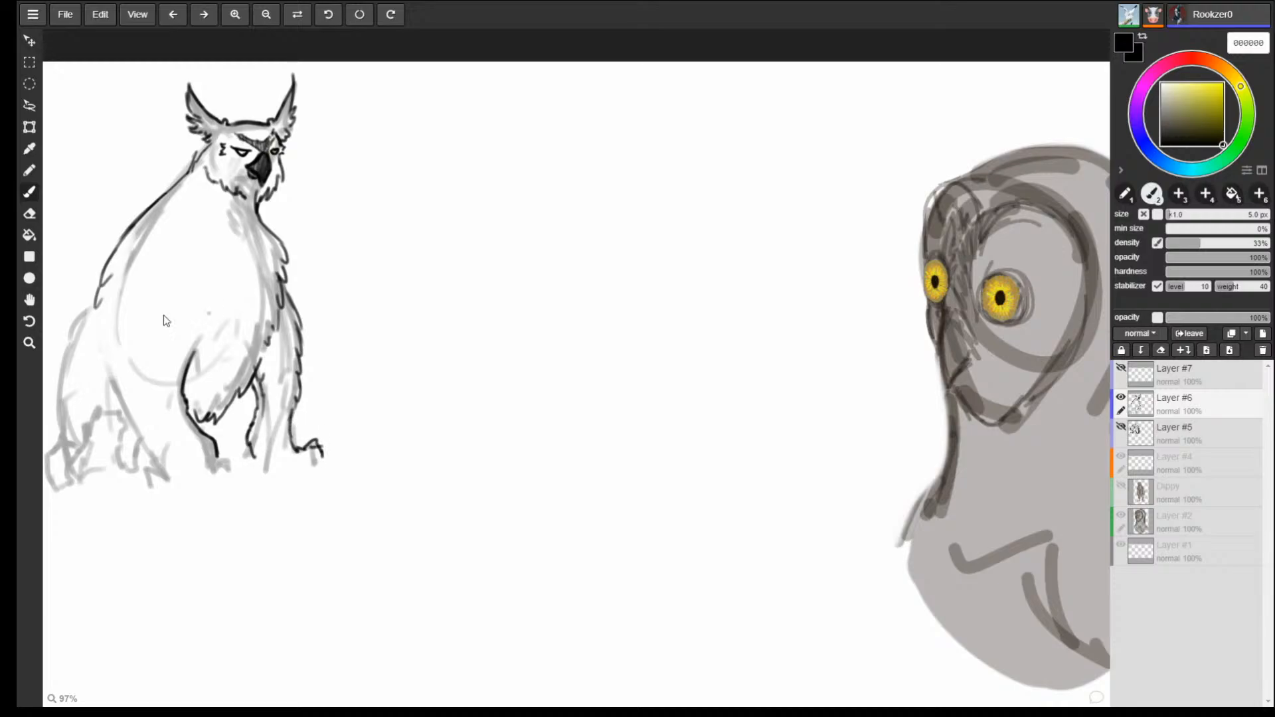
left_click_drag(101, 287, 90, 311)
left_click_drag(180, 176, 103, 258)
left_click_drag(138, 213, 96, 293)
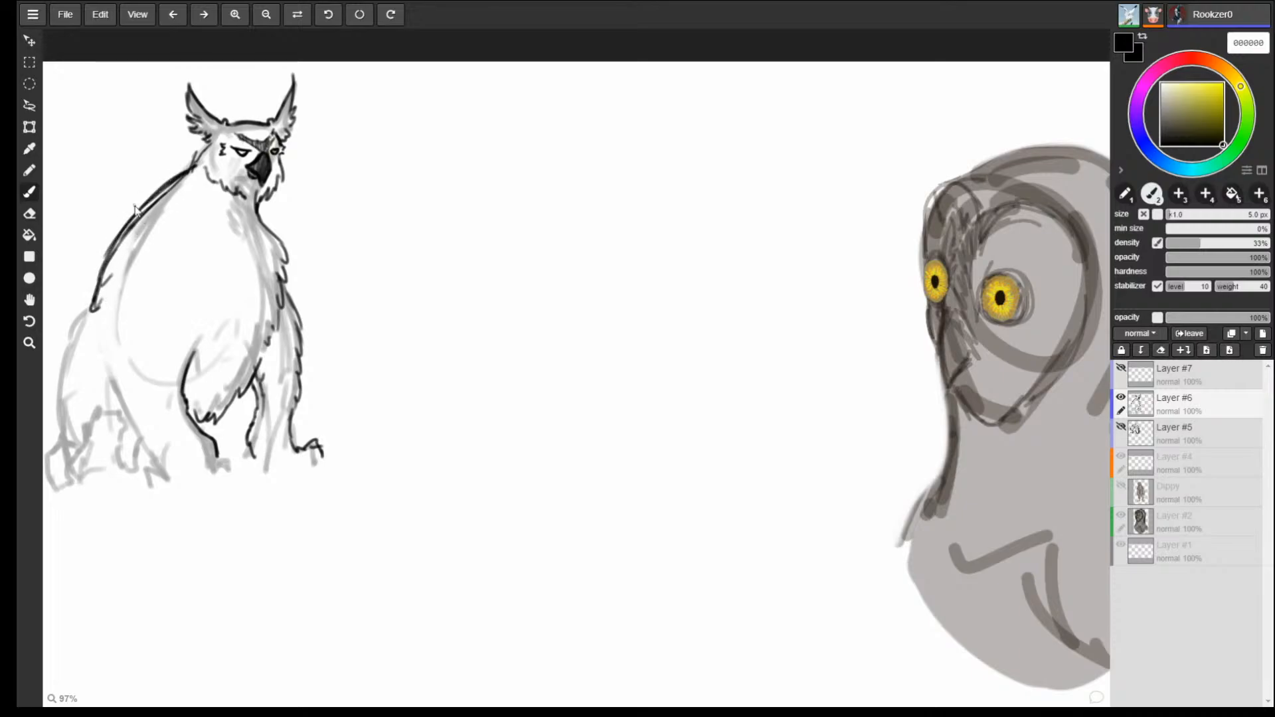
key("ctrl+z")
key("ctrl+z")
key("ctrl+z")
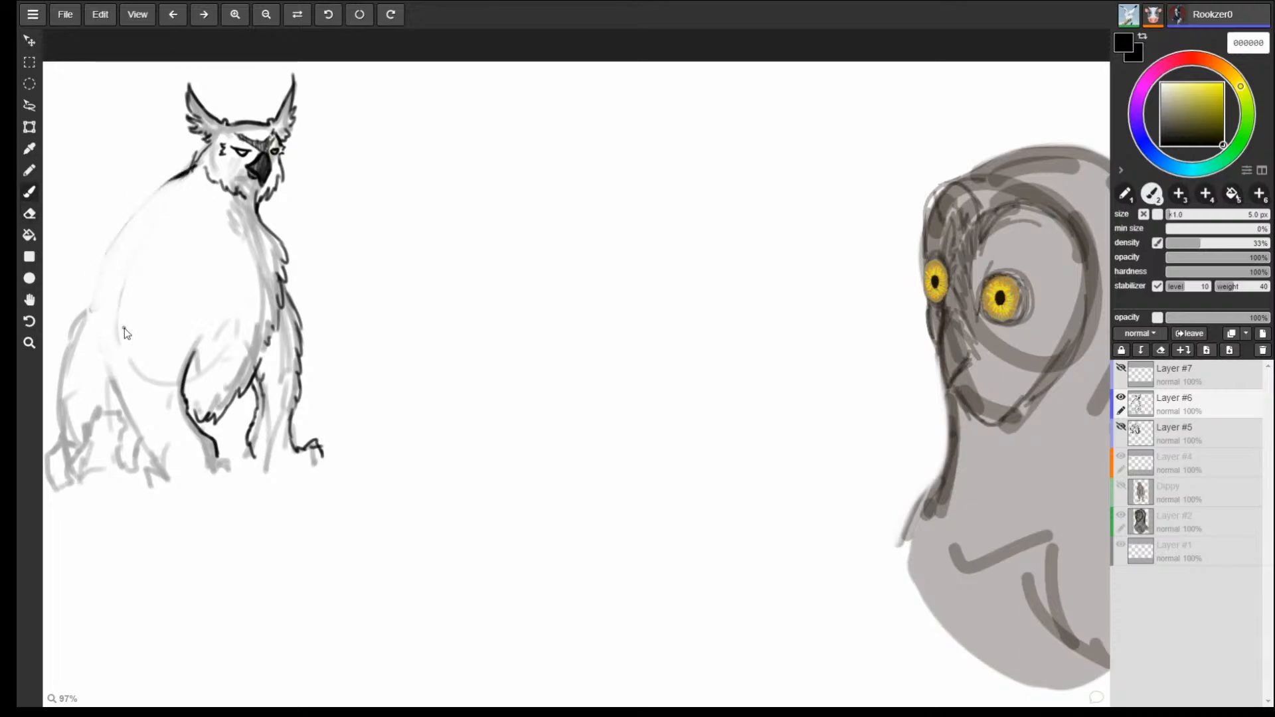
Redraw the seated owlbear's back as one rounder curve running into the shaggy near foreleg, and redraw that leg's paw.
left_click_drag(199, 143, 92, 318)
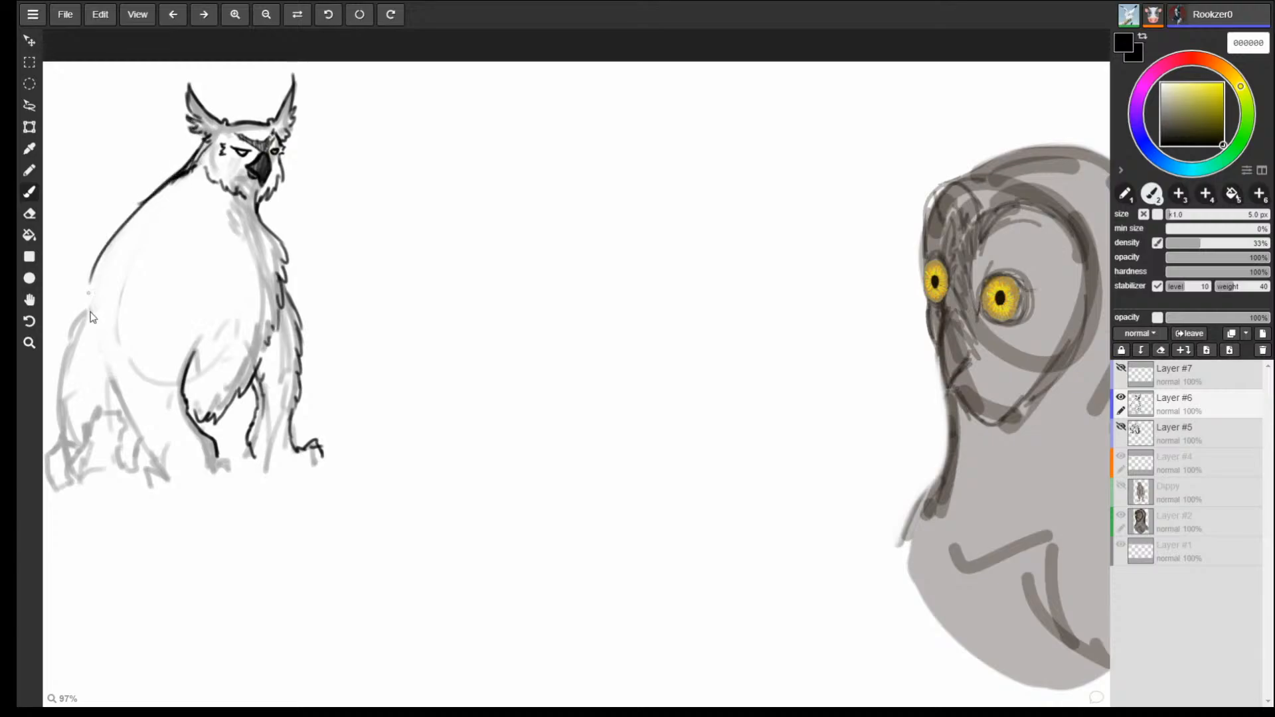
left_click_drag(121, 230, 88, 351)
mouse_move(89, 287)
left_mouse_down()
mouse_move(103, 395)
mouse_move(118, 400)
mouse_move(105, 418)
mouse_move(161, 458)
left_mouse_up()
left_click_drag(116, 424, 154, 464)
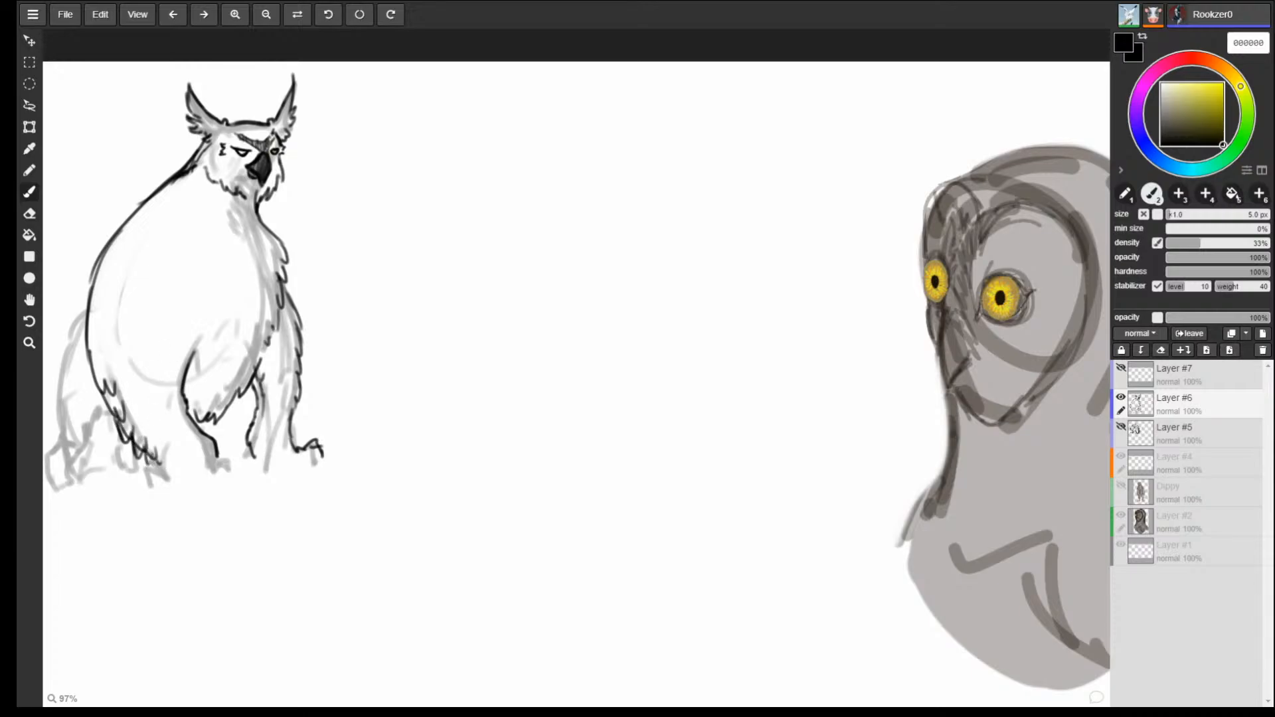
key("e")
mouse_move(143, 436)
left_mouse_down()
mouse_move(138, 418)
mouse_move(164, 491)
mouse_move(201, 485)
left_mouse_up()
key("b")
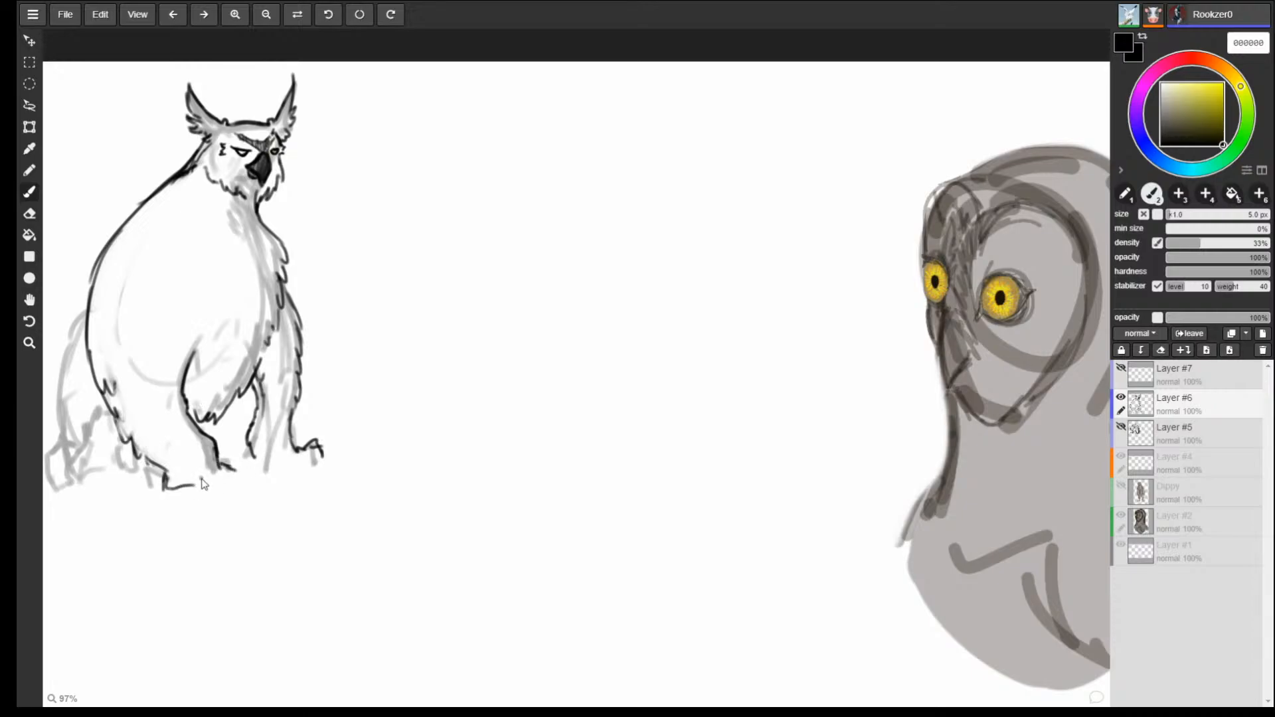
Ink the seated owlbear's hind leg with a black-clawed foot, a heavier haunch line and fur strokes at its rear.
mouse_move(88, 299)
left_mouse_down()
mouse_move(51, 359)
mouse_move(44, 425)
left_mouse_up()
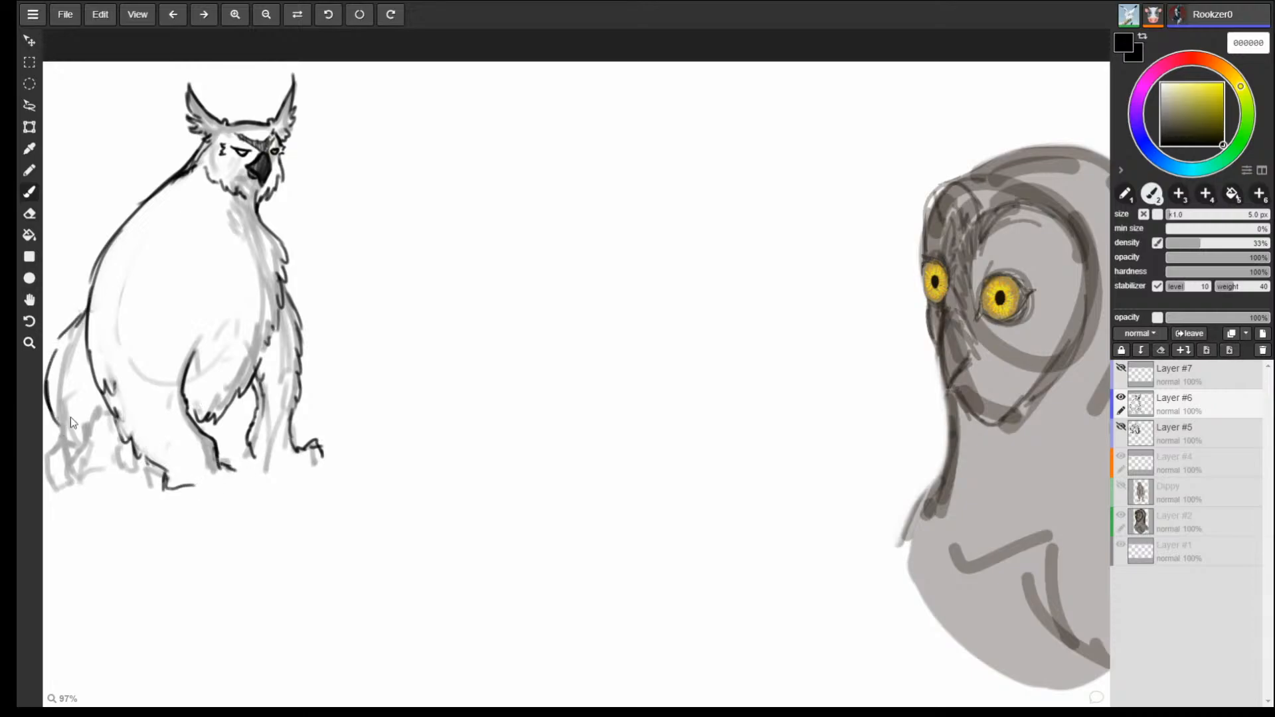
mouse_move(76, 324)
left_mouse_down()
mouse_move(50, 398)
mouse_move(61, 434)
mouse_move(46, 489)
mouse_move(92, 486)
left_mouse_up()
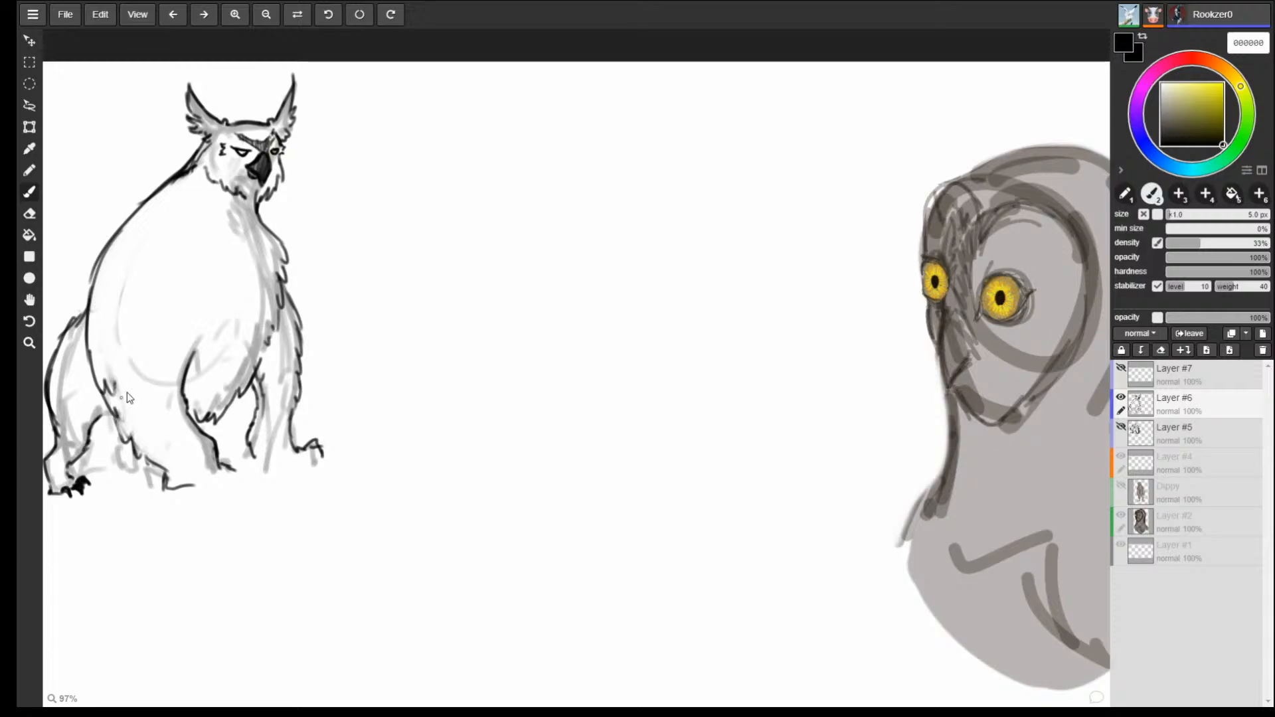
left_click_drag(91, 310, 68, 333)
left_click_drag(49, 384, 66, 408)
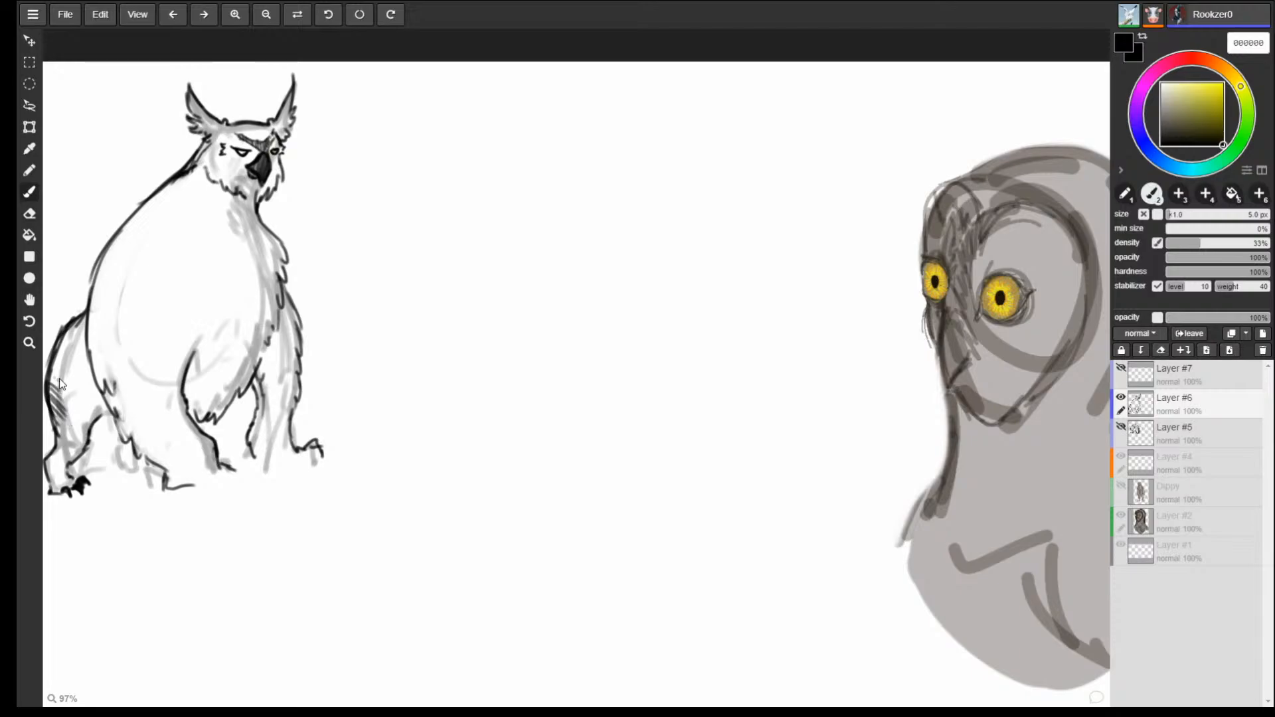
Add feather marks on the seated owlbear's back and upper foreleg, and erase the stray marks near the chest.
left_click_drag(112, 269, 93, 292)
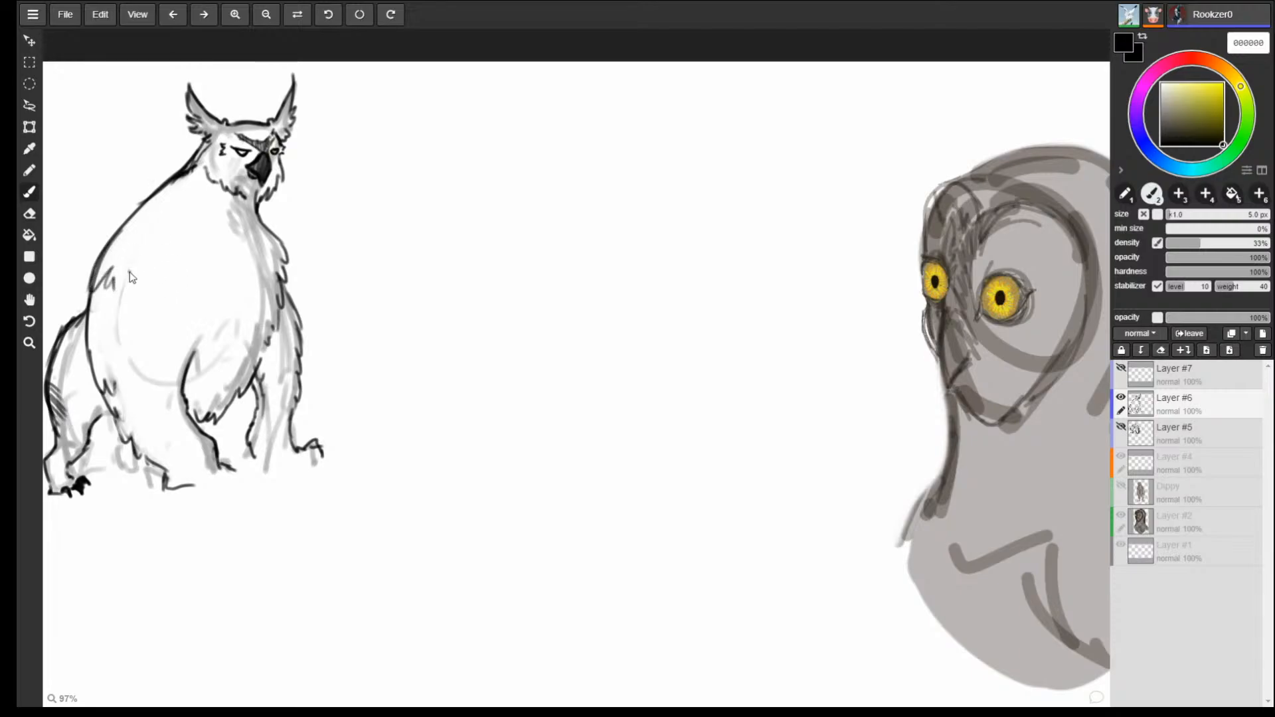
left_click_drag(186, 381, 230, 298)
left_click_drag(243, 341, 252, 333)
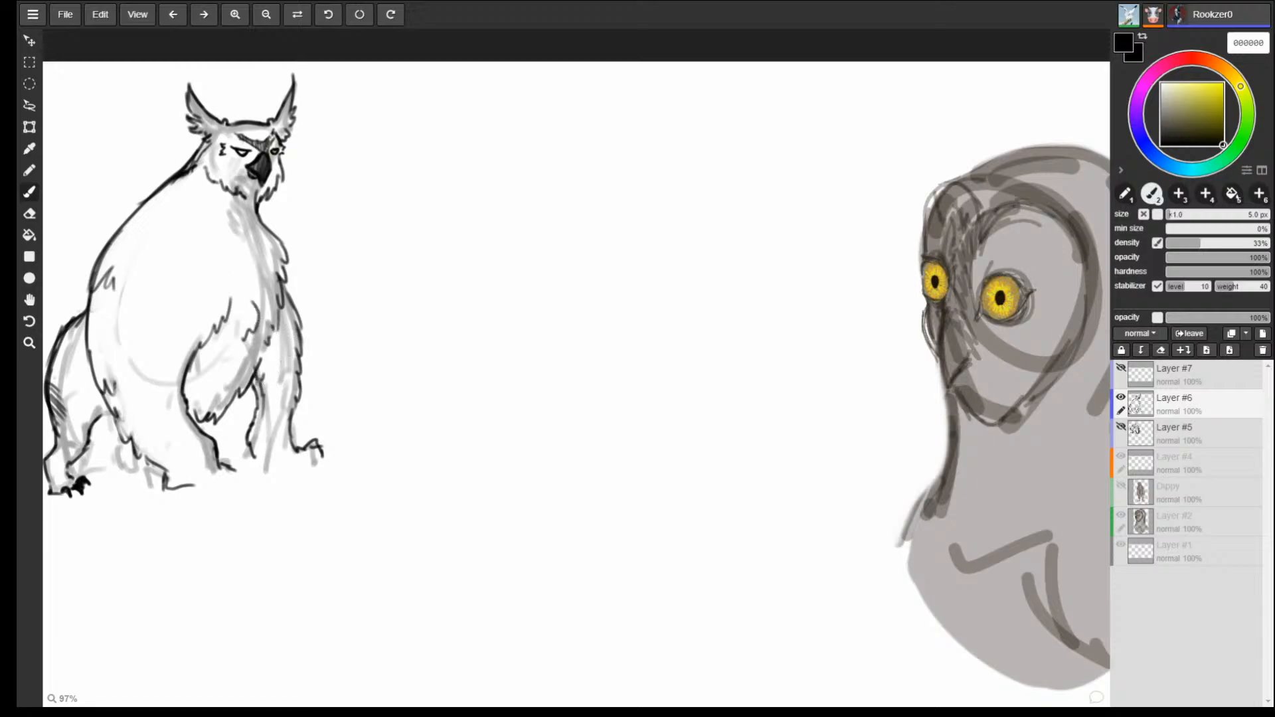
key("e")
left_click_drag(258, 297, 246, 341)
Rough out a small standing owlbear beside the seated one with an oval head, tapered torso and clawed feet.
mouse_move(457, 141)
left_mouse_down()
mouse_move(435, 152)
mouse_move(460, 159)
mouse_move(435, 186)
mouse_move(465, 174)
mouse_move(430, 194)
mouse_move(431, 266)
mouse_move(489, 192)
mouse_move(470, 279)
mouse_move(423, 292)
mouse_move(425, 323)
left_mouse_up()
mouse_move(481, 267)
left_mouse_down()
mouse_move(462, 295)
mouse_move(433, 293)
mouse_move(429, 306)
left_mouse_up()
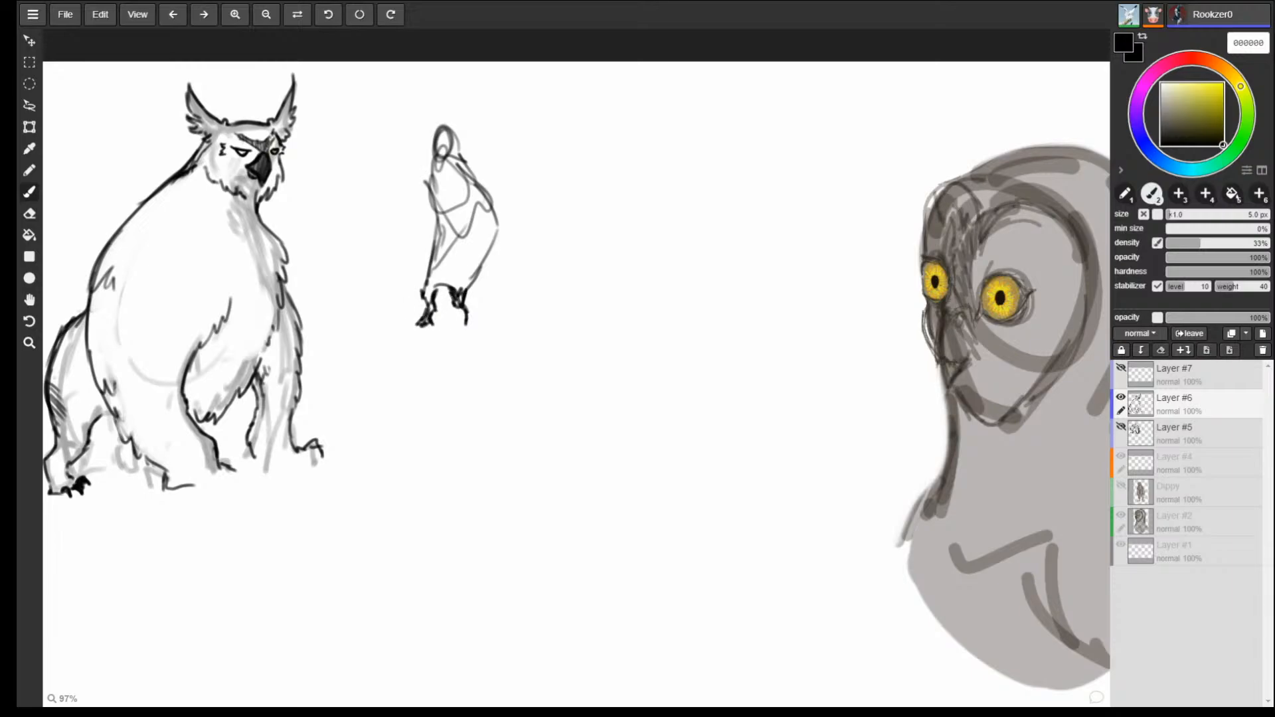
left_click_drag(456, 303, 456, 324)
Draw the small owlbear's long hanging arms with clawed hands on both sides of the torso.
left_click_drag(430, 167, 390, 287)
left_click_drag(465, 162, 503, 282)
left_click_drag(463, 204, 513, 304)
mouse_move(493, 301)
left_mouse_down()
mouse_move(499, 317)
mouse_move(515, 307)
left_mouse_up()
mouse_move(419, 243)
left_mouse_down()
mouse_move(391, 319)
mouse_move(442, 181)
left_mouse_up()
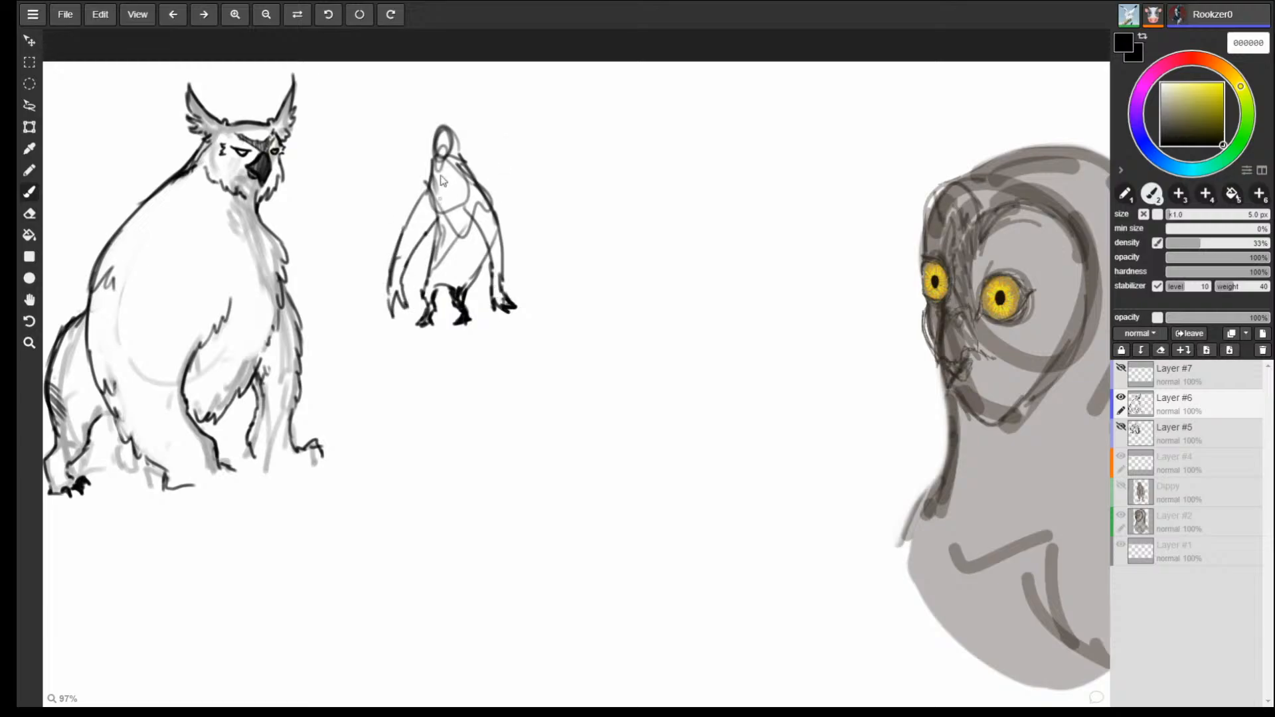
Replace the small owlbear's oval head with a flat crown, two pointed ear tufts, eyes and a dark beak.
mouse_move(433, 244)
left_mouse_down()
mouse_move(424, 160)
mouse_move(454, 141)
mouse_move(467, 152)
mouse_move(458, 161)
mouse_move(463, 137)
mouse_move(413, 150)
mouse_move(473, 157)
mouse_move(450, 162)
left_mouse_up()
key("e")
key("b")
mouse_move(448, 164)
left_mouse_down()
mouse_move(454, 181)
mouse_move(438, 164)
mouse_move(461, 165)
mouse_move(413, 134)
mouse_move(481, 128)
left_mouse_up()
key("ctrl+z")
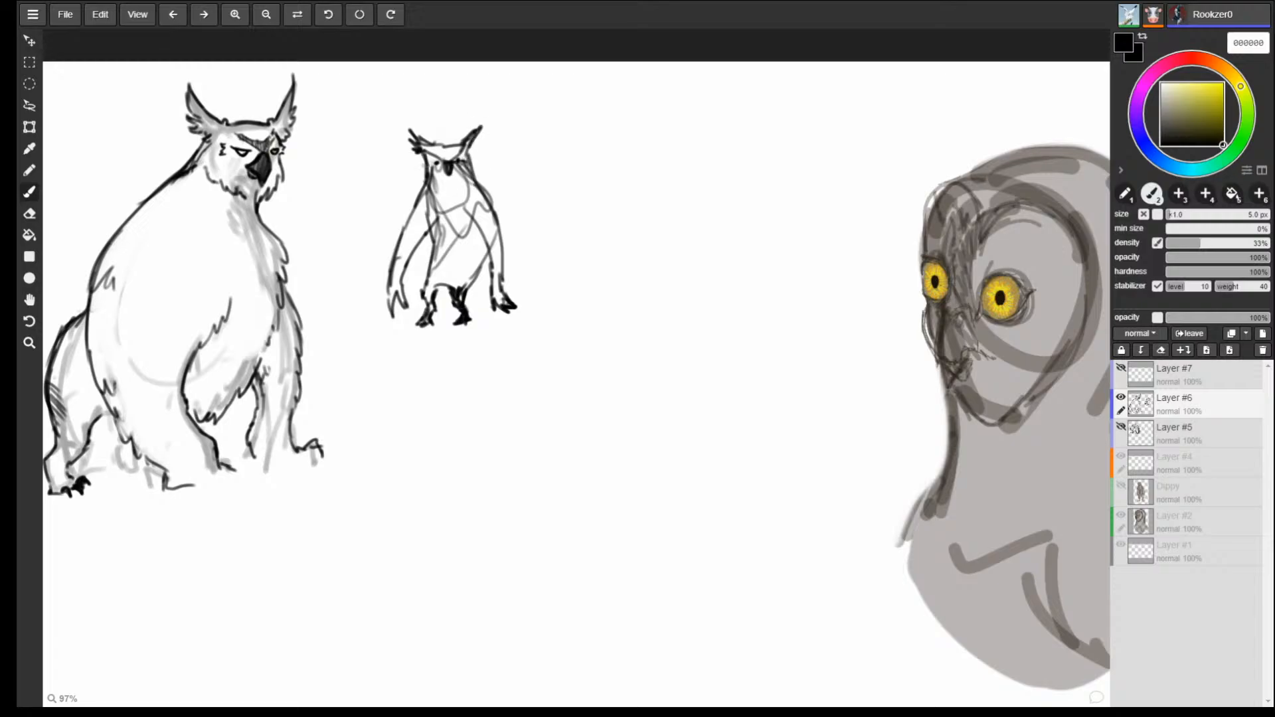
Draw the small owlbear's pointed chest ruff and shape its shaggy shoulders and upper arms.
left_click_drag(425, 177, 457, 221)
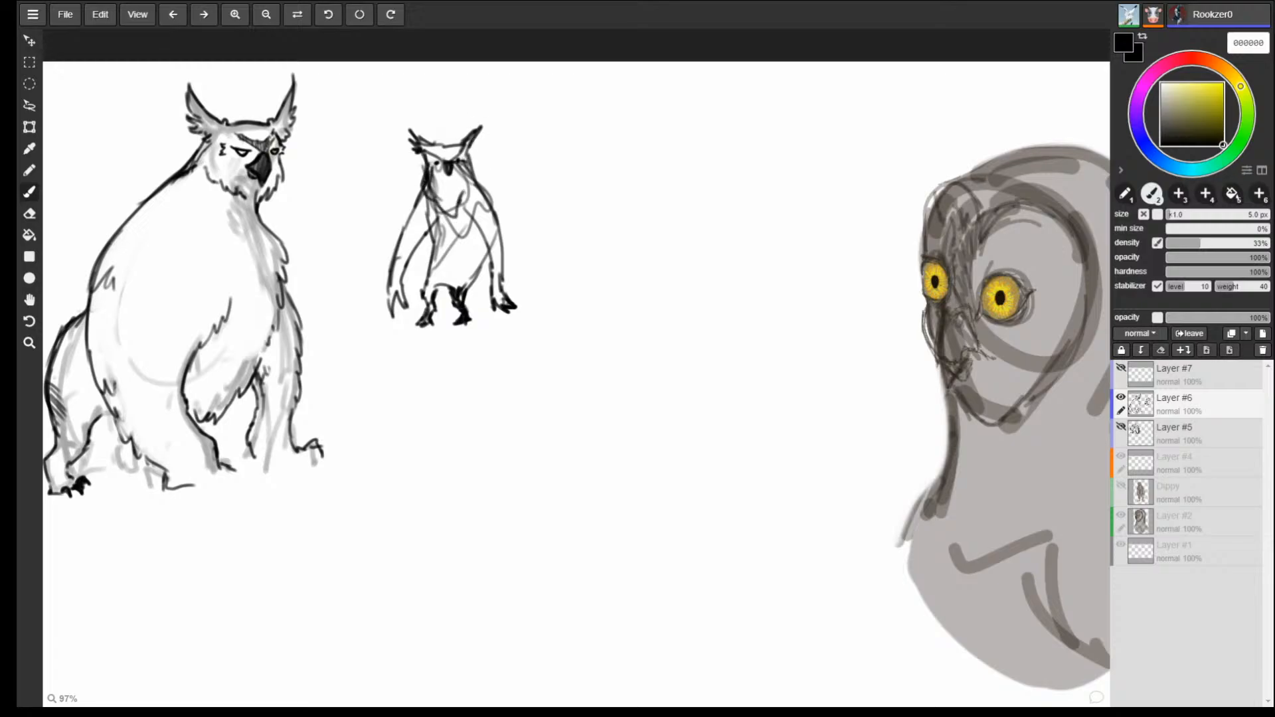
mouse_move(470, 158)
left_mouse_down()
mouse_move(483, 178)
mouse_move(456, 220)
mouse_move(424, 194)
mouse_move(406, 224)
left_mouse_up()
left_click_drag(495, 214, 497, 227)
mouse_move(485, 181)
left_mouse_down()
mouse_move(506, 213)
mouse_move(478, 236)
mouse_move(513, 245)
left_mouse_up()
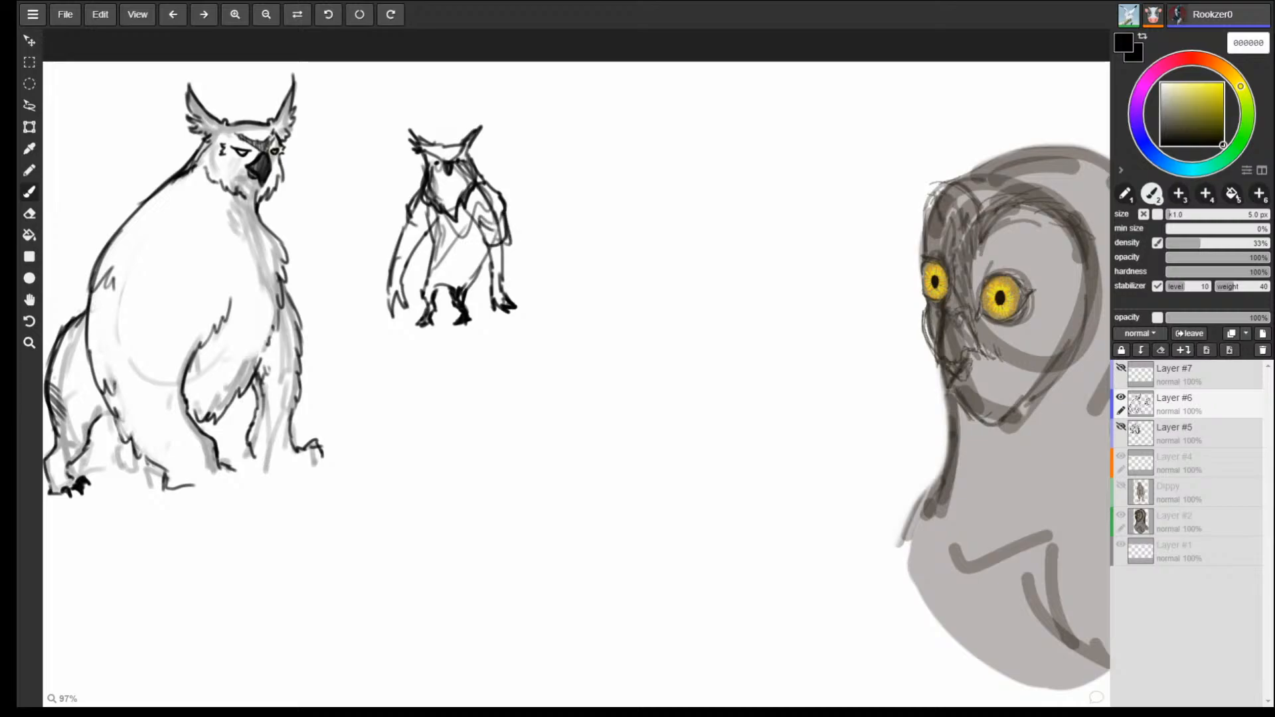
Fill the small owlbear's legs and lower belly with dark fur strokes, and hatch a shaggy forearm on the side facing the owl portrait.
mouse_move(406, 241)
left_mouse_down()
mouse_move(430, 233)
mouse_move(435, 255)
mouse_move(478, 280)
left_mouse_up()
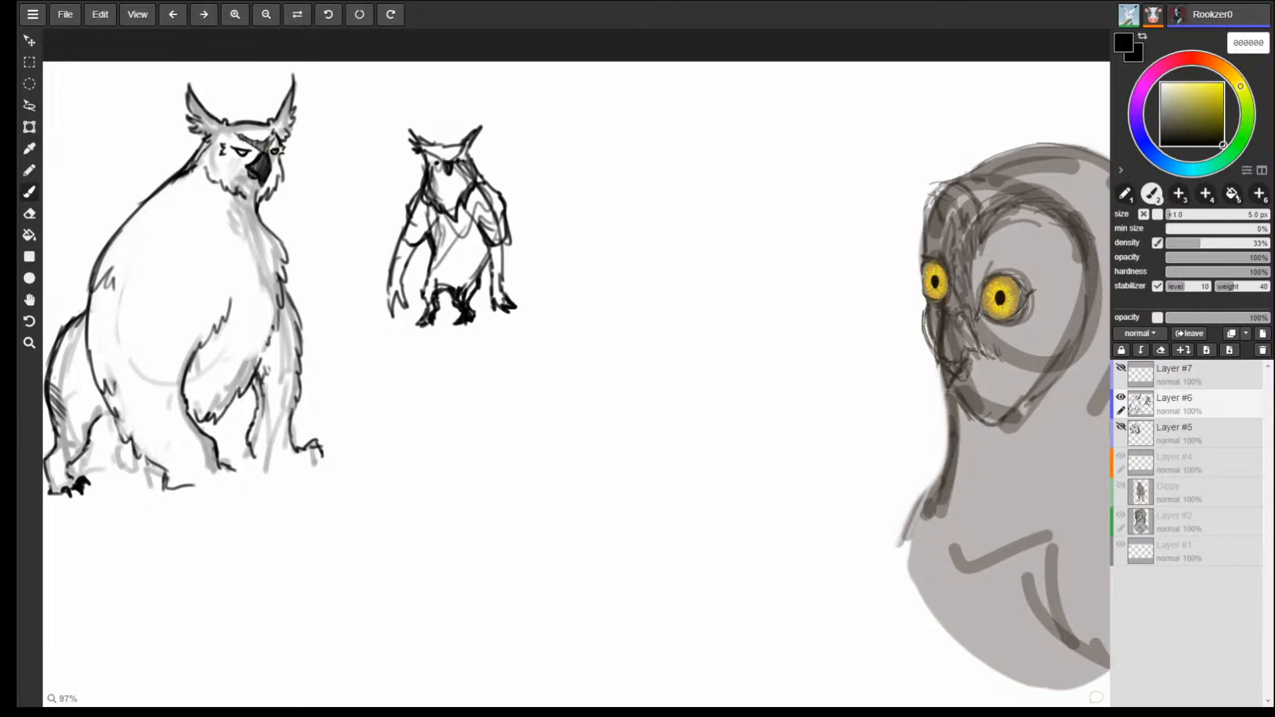
mouse_move(428, 285)
left_mouse_down()
mouse_move(430, 303)
mouse_move(464, 279)
left_mouse_up()
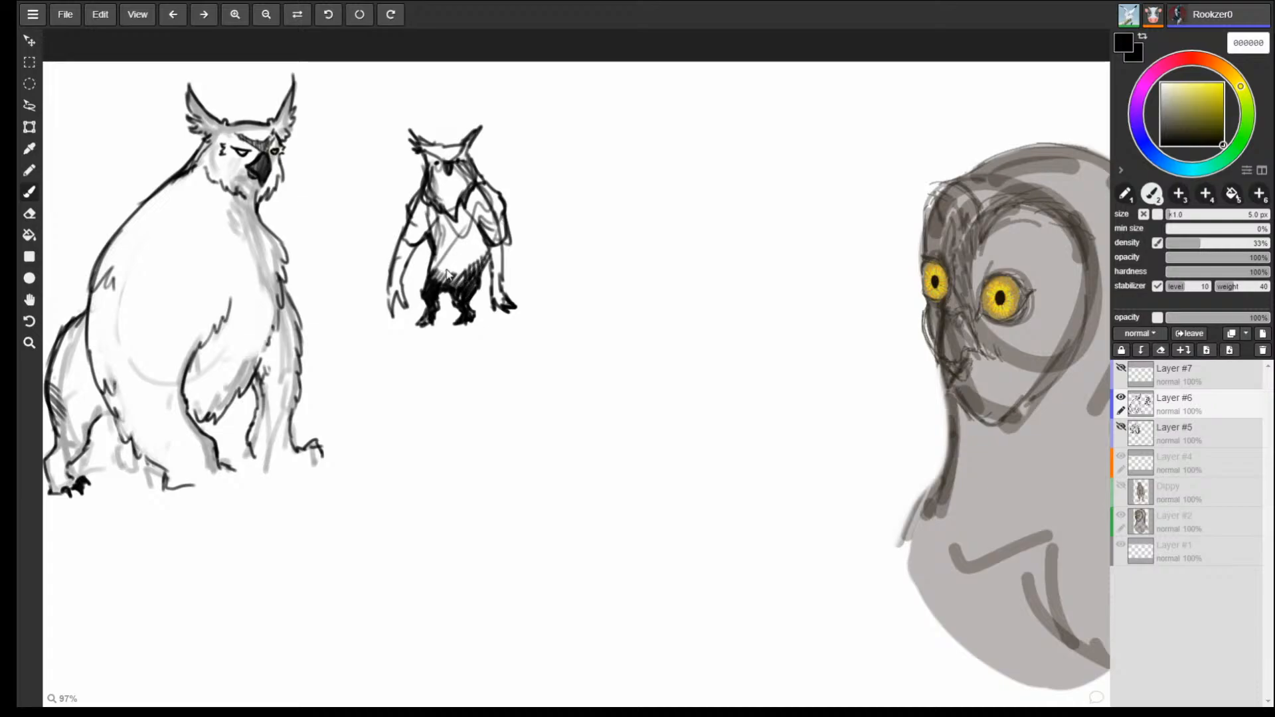
mouse_move(465, 265)
left_mouse_down()
mouse_move(455, 289)
mouse_move(496, 266)
left_mouse_up()
left_click_drag(517, 237, 511, 277)
left_click_drag(507, 218, 516, 247)
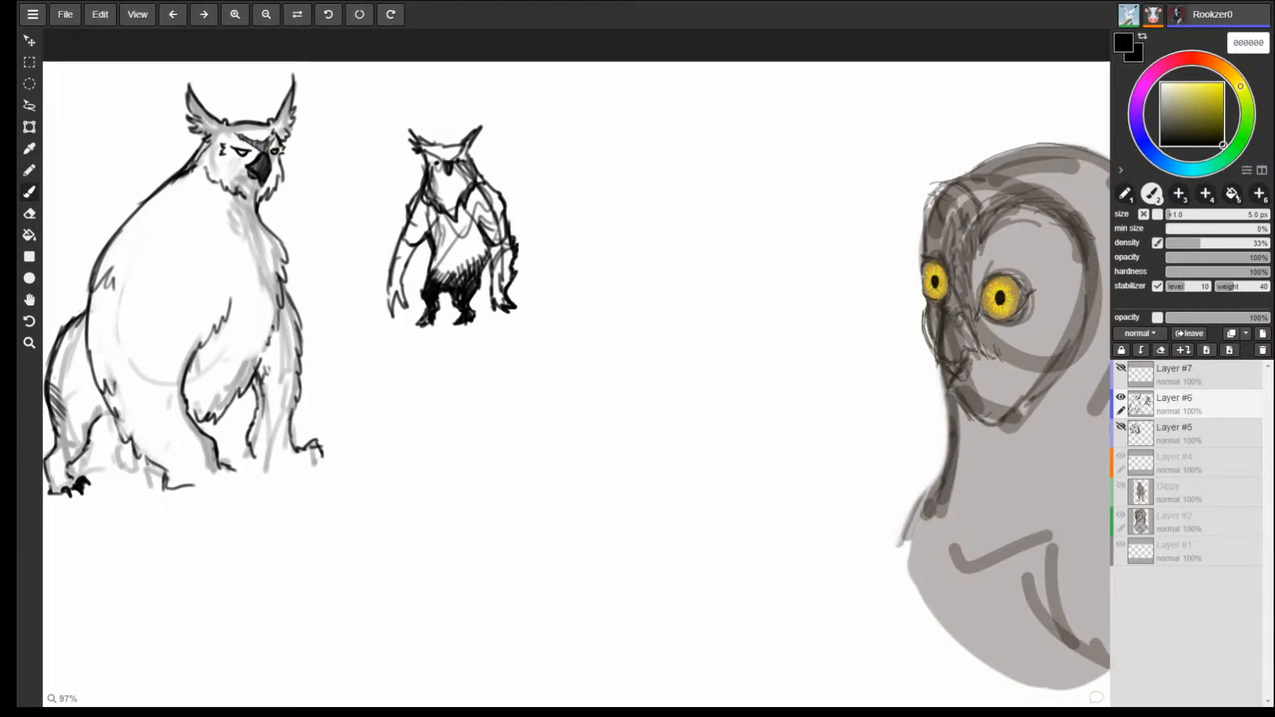
mouse_move(505, 295)
left_mouse_down()
mouse_move(491, 311)
mouse_move(489, 298)
left_mouse_up()
left_click_drag(517, 256, 492, 274)
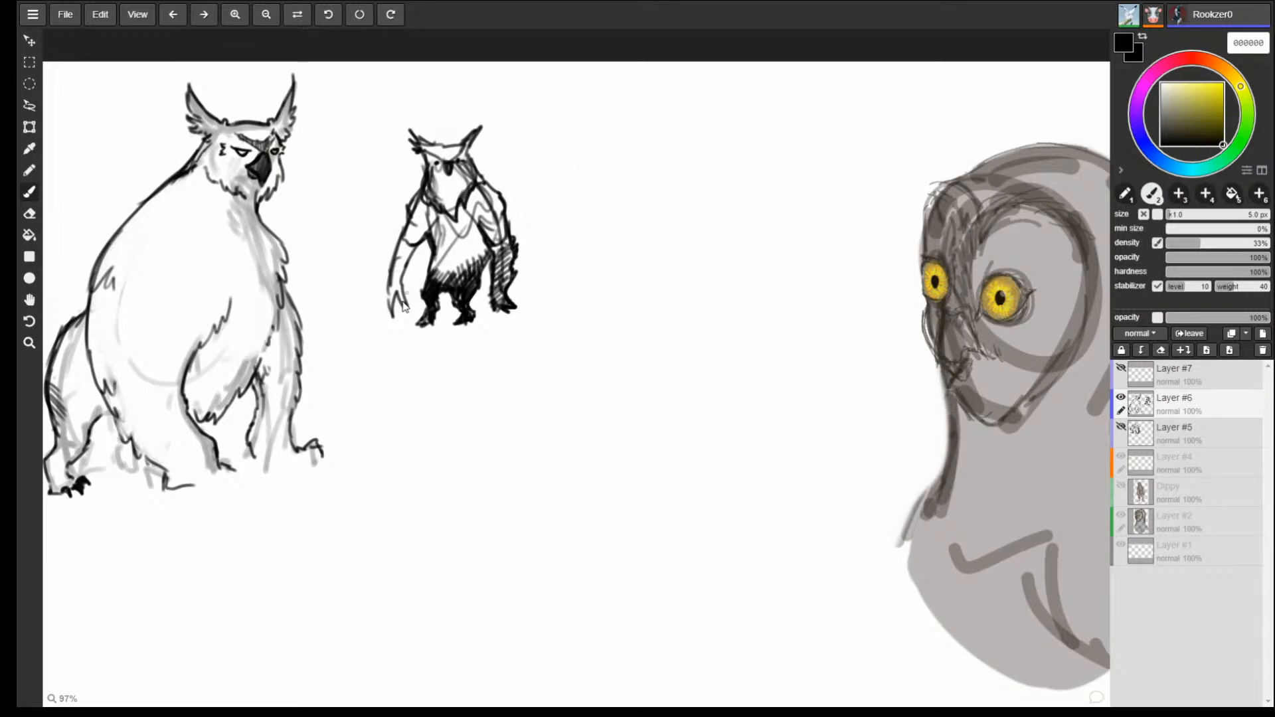
Darken the claws of the small owlbear's other hand and hatch that forearm in black.
left_click_drag(402, 303, 403, 317)
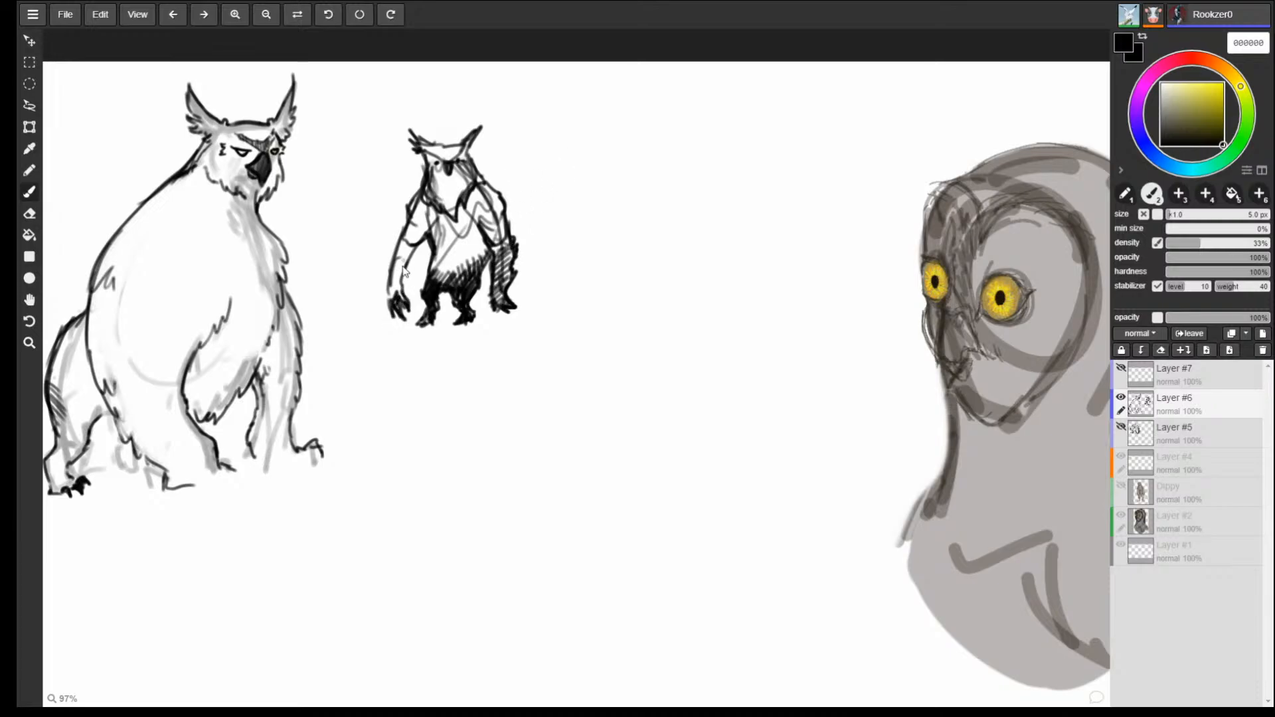
left_click_drag(397, 285, 393, 303)
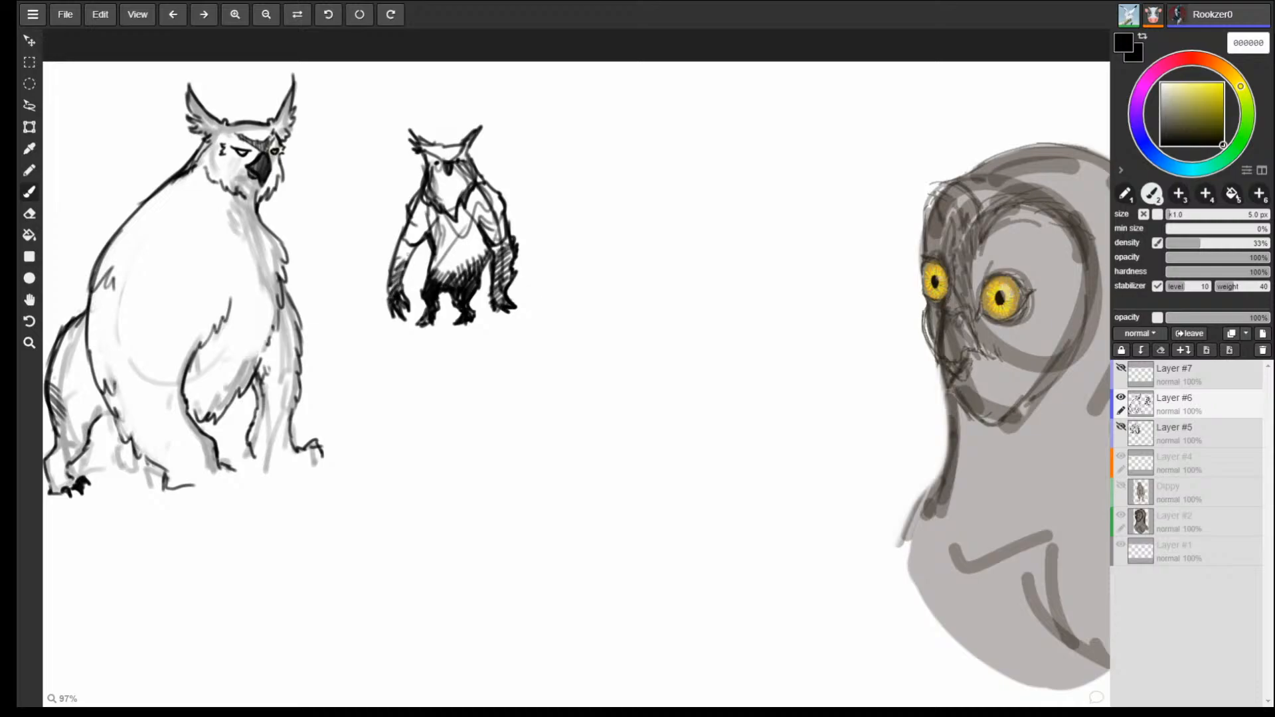
mouse_move(412, 245)
left_mouse_down()
mouse_move(393, 267)
mouse_move(405, 270)
left_mouse_up()
Hatch the small owlbear's belly, and clean the upper chest lines while darkening the area around its eyes.
mouse_move(440, 226)
left_mouse_down()
mouse_move(430, 272)
mouse_move(444, 283)
mouse_move(460, 255)
mouse_move(477, 275)
left_mouse_up()
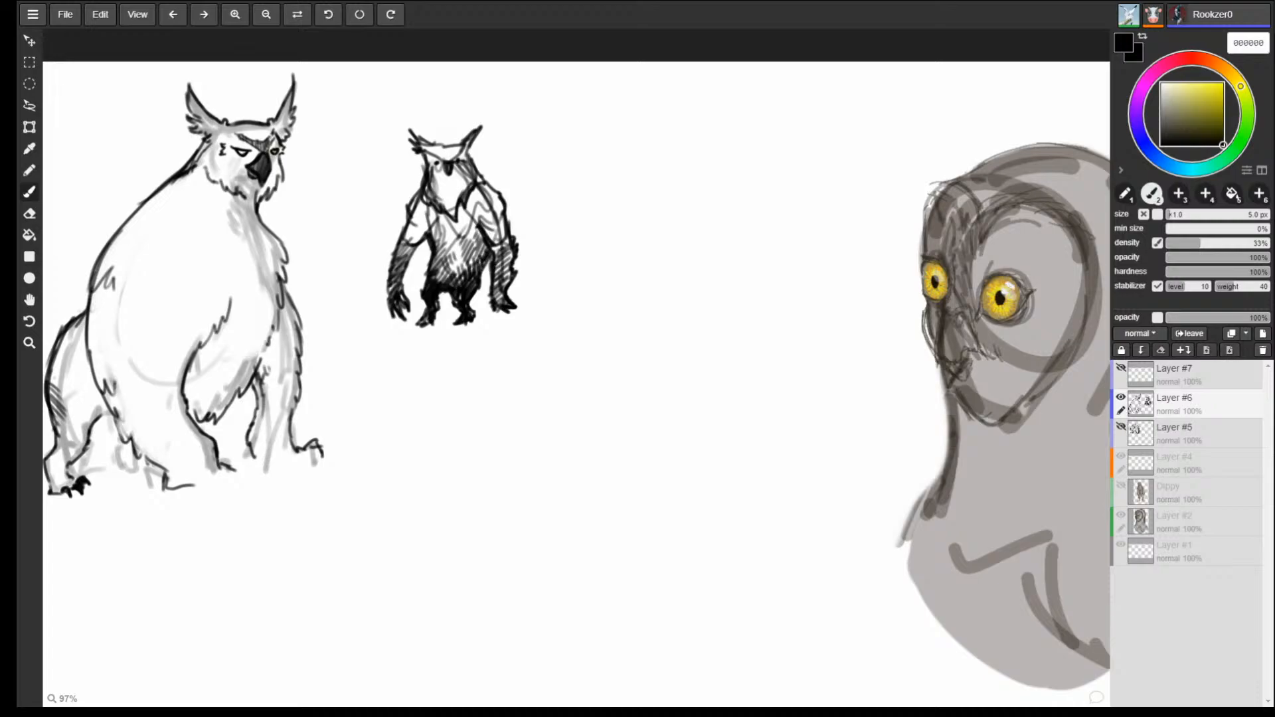
mouse_move(433, 200)
left_mouse_down()
mouse_move(458, 219)
mouse_move(479, 200)
mouse_move(492, 213)
mouse_move(481, 204)
left_mouse_up()
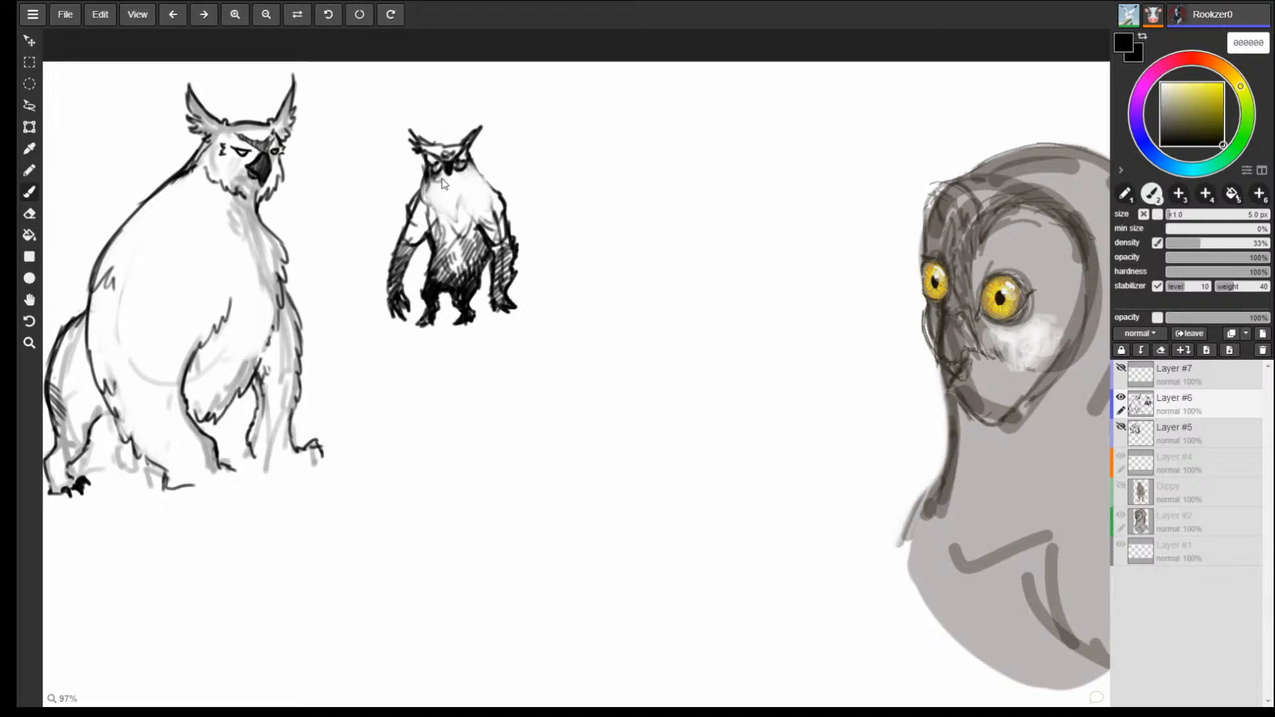
mouse_move(433, 171)
left_mouse_down()
mouse_move(441, 205)
mouse_move(467, 198)
mouse_move(457, 173)
mouse_move(434, 185)
mouse_move(444, 177)
mouse_move(467, 182)
left_mouse_up()
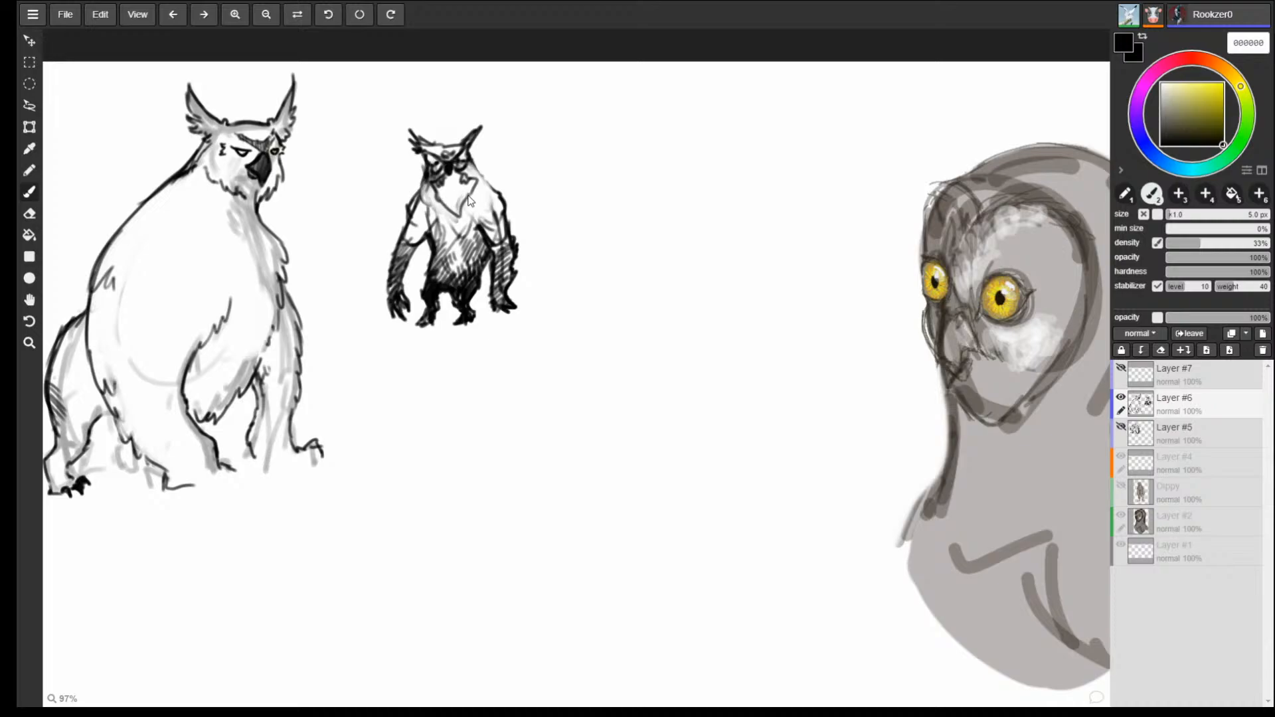
key("ctrl+z")
key("ctrl+z")
key("ctrl+z")
key("ctrl+z")
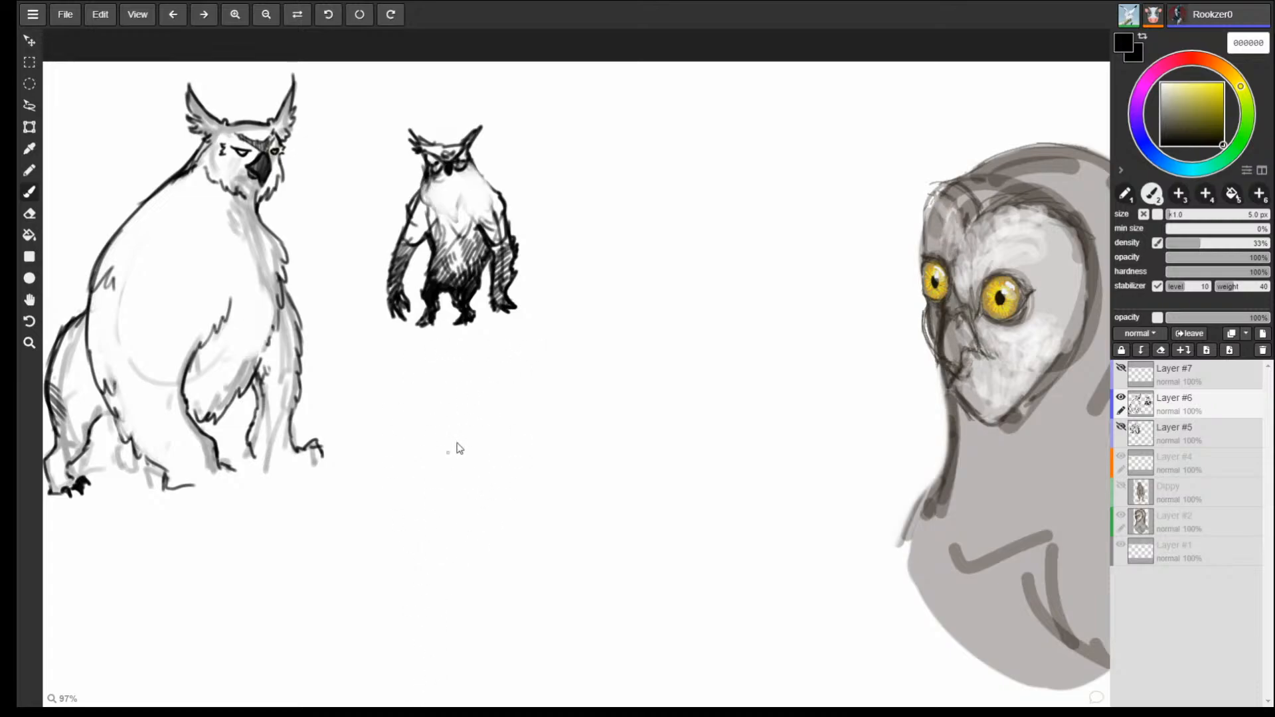
Rough out a larger standing figure below the small owlbear with an oval head, long torso, spread legs and feet.
mouse_move(456, 412)
left_mouse_down()
mouse_move(443, 497)
mouse_move(458, 422)
mouse_move(416, 433)
mouse_move(410, 524)
mouse_move(461, 457)
mouse_move(498, 572)
left_mouse_up()
mouse_move(400, 455)
left_mouse_down()
mouse_move(438, 544)
mouse_move(436, 584)
left_mouse_up()
mouse_move(429, 528)
left_mouse_down()
mouse_move(403, 684)
mouse_move(493, 659)
left_mouse_up()
left_click_drag(495, 552, 502, 698)
left_click_drag(480, 634, 501, 699)
mouse_move(482, 631)
left_mouse_down()
mouse_move(426, 655)
mouse_move(404, 697)
left_mouse_up()
left_click_drag(406, 677, 402, 701)
left_click_drag(412, 639, 405, 695)
left_click_drag(407, 688, 435, 700)
left_click_drag(493, 658, 500, 704)
mouse_move(500, 705)
left_mouse_down()
mouse_move(534, 701)
mouse_move(515, 686)
left_mouse_up()
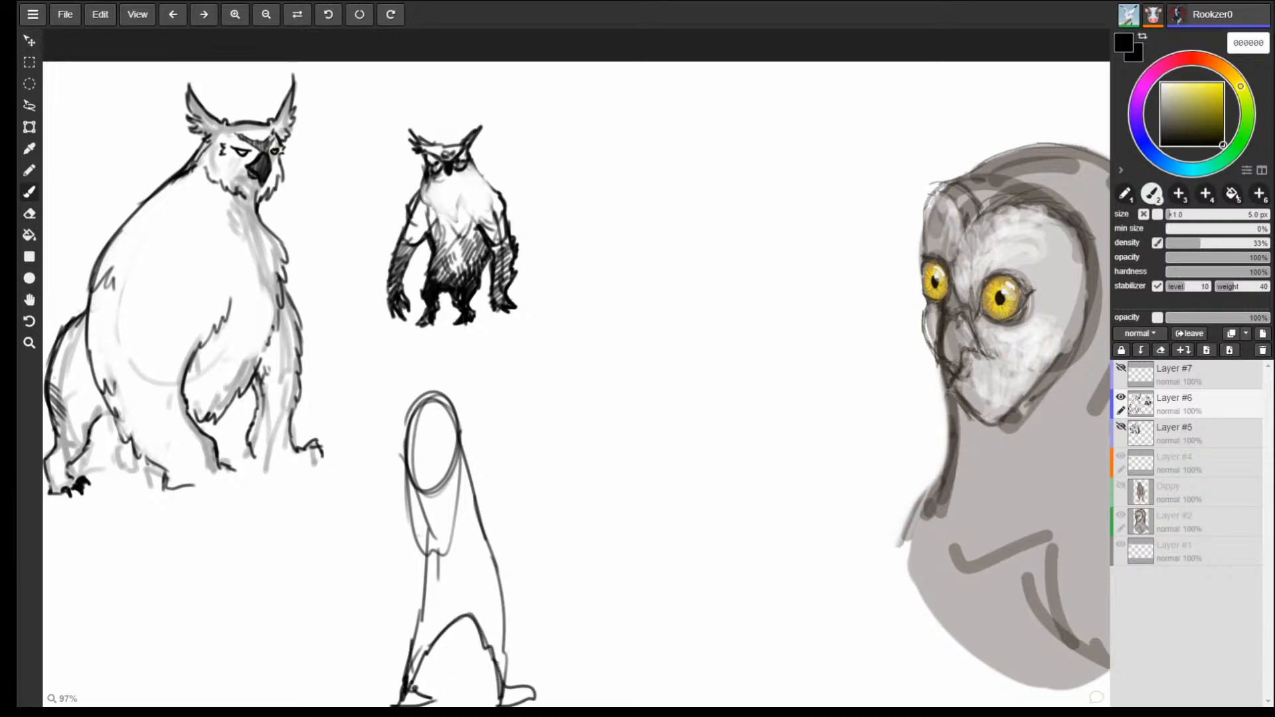
Rough out long hanging arms on both sides of the large standing figure.
mouse_move(412, 400)
left_mouse_down()
mouse_move(353, 656)
mouse_move(364, 699)
left_mouse_up()
left_click_drag(412, 479, 382, 643)
mouse_move(453, 412)
left_mouse_down()
mouse_move(508, 482)
mouse_move(542, 571)
left_mouse_up()
left_click_drag(546, 598, 558, 667)
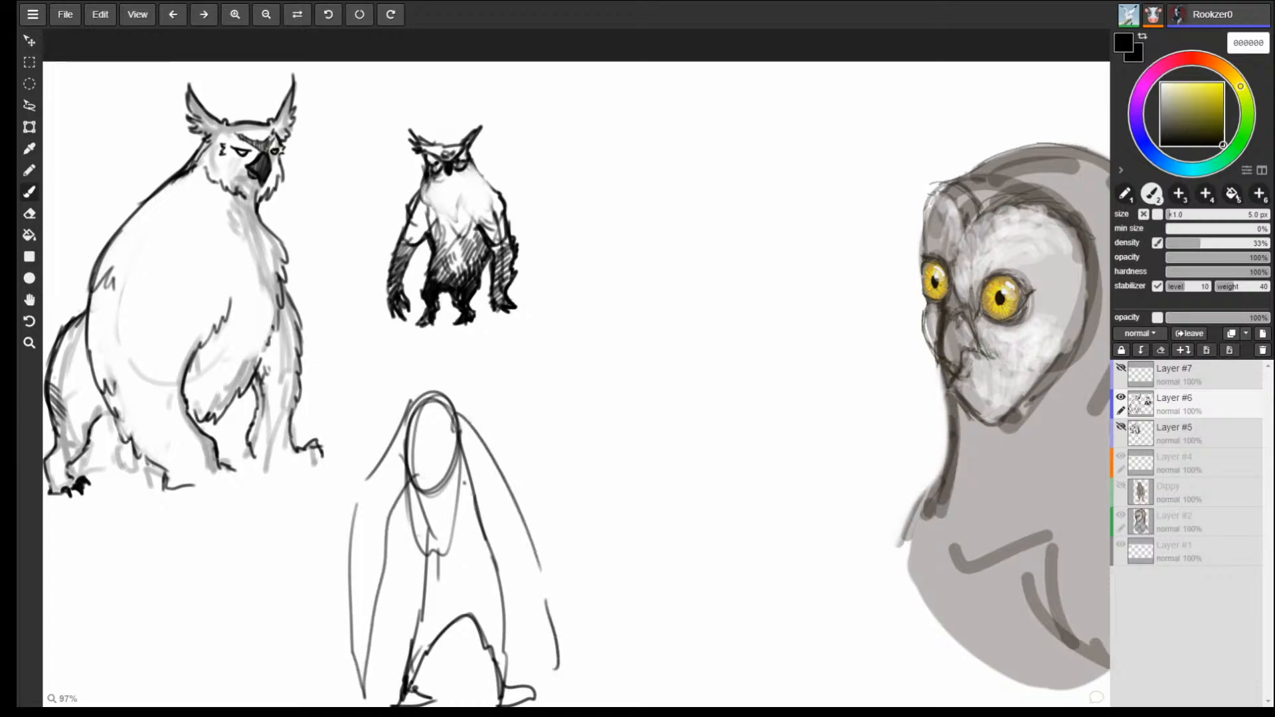
left_click_drag(467, 485, 549, 658)
left_click_drag(546, 638, 557, 668)
left_click_drag(417, 418, 428, 350)
mouse_move(406, 420)
left_mouse_down()
mouse_move(426, 344)
mouse_move(465, 332)
mouse_move(460, 423)
left_mouse_up()
key("ctrl+z")
Erase the whole rough standing figure below the small owlbear and touch up the small owlbear's brow.
key("e")
mouse_move(406, 362)
left_mouse_down()
mouse_move(456, 346)
mouse_move(425, 372)
mouse_move(456, 399)
mouse_move(341, 561)
mouse_move(390, 605)
mouse_move(515, 584)
mouse_move(532, 657)
mouse_move(493, 695)
mouse_move(406, 701)
mouse_move(533, 666)
left_mouse_up()
key("b")
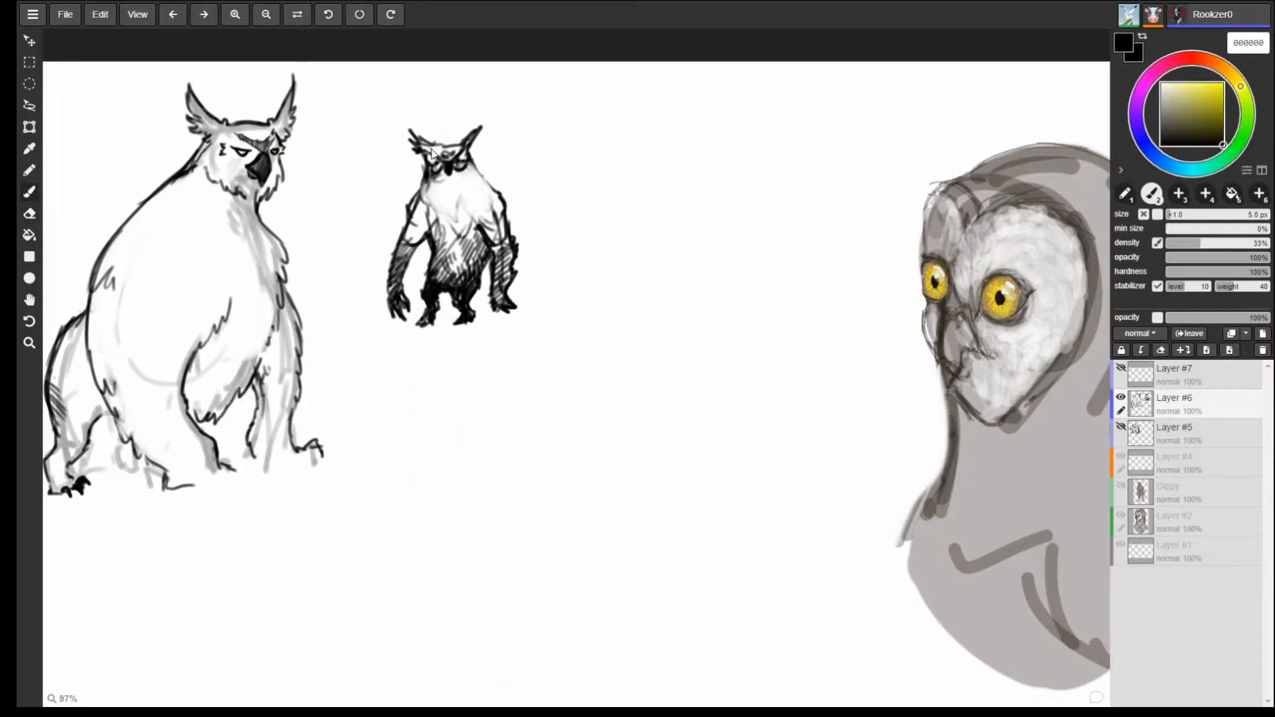
mouse_move(434, 146)
left_mouse_down()
mouse_move(449, 156)
mouse_move(428, 151)
mouse_move(483, 130)
mouse_move(439, 154)
left_mouse_up()
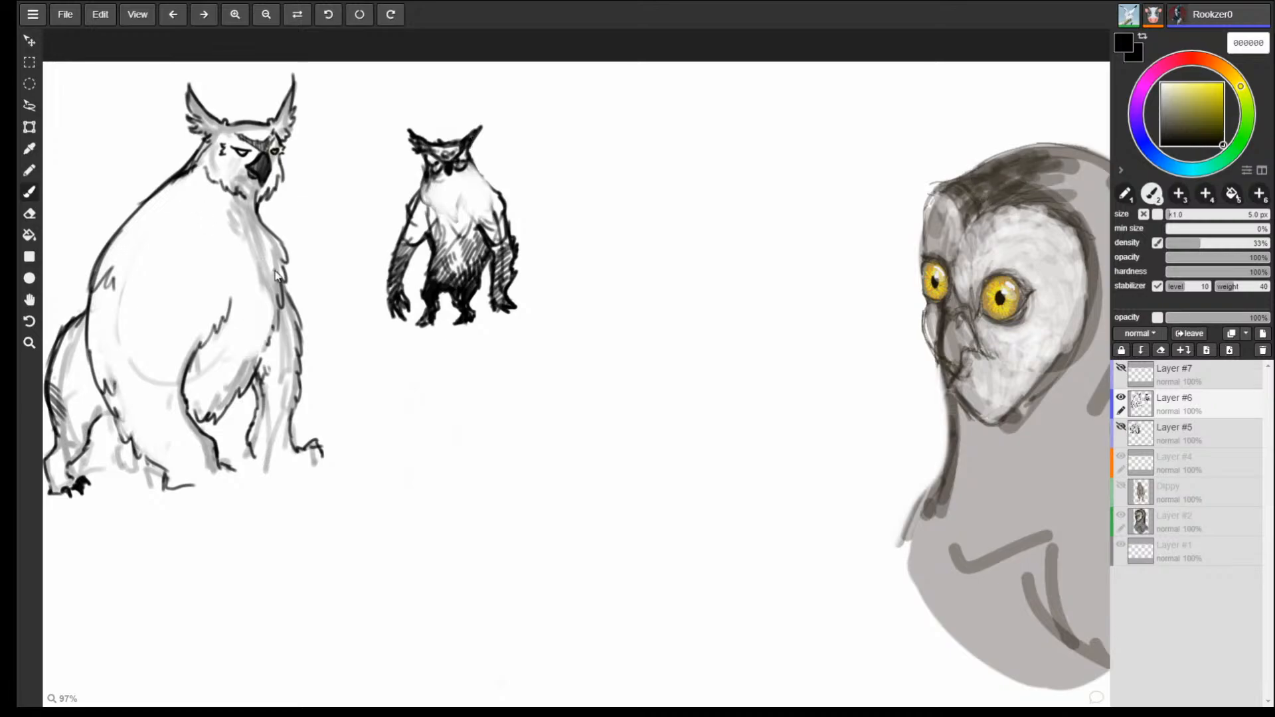
mouse_move(522, 78)
left_mouse_down()
mouse_move(399, 86)
mouse_move(478, 74)
mouse_move(584, 146)
mouse_move(606, 226)
left_mouse_up()
left_click_drag(611, 174, 429, 73)
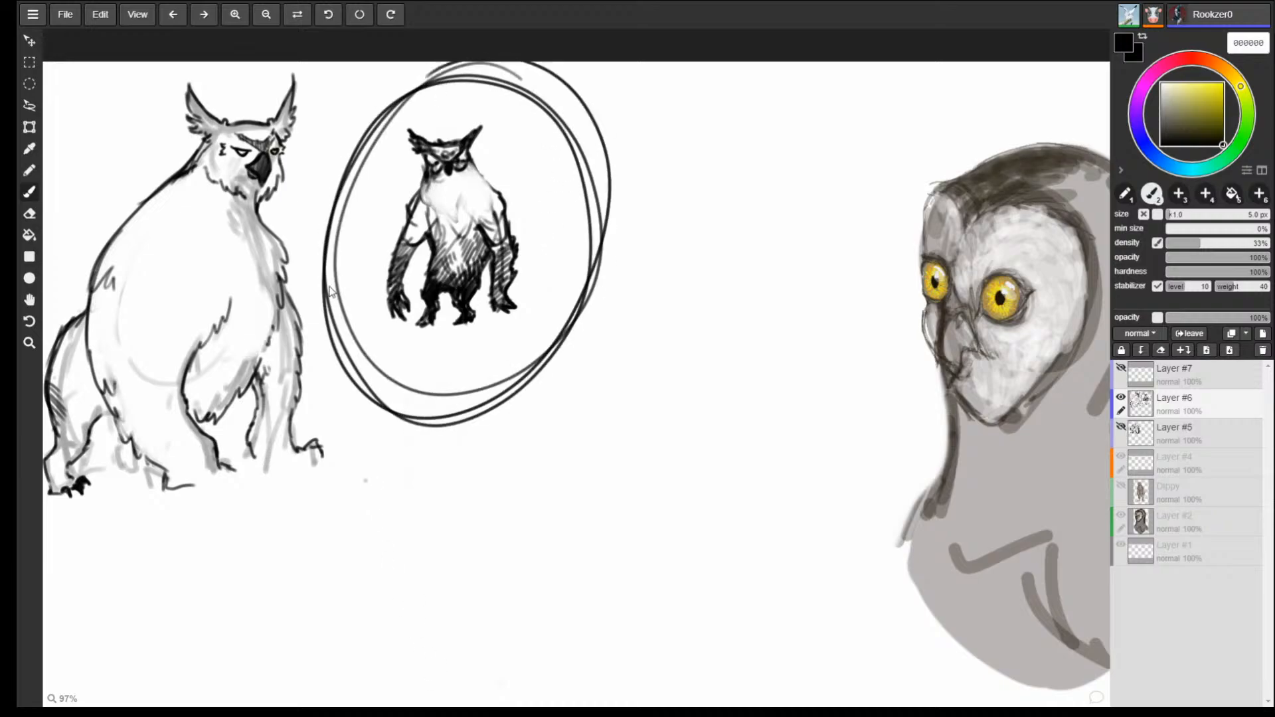
mouse_move(347, 199)
left_mouse_down()
mouse_move(86, 117)
mouse_move(43, 192)
left_mouse_up()
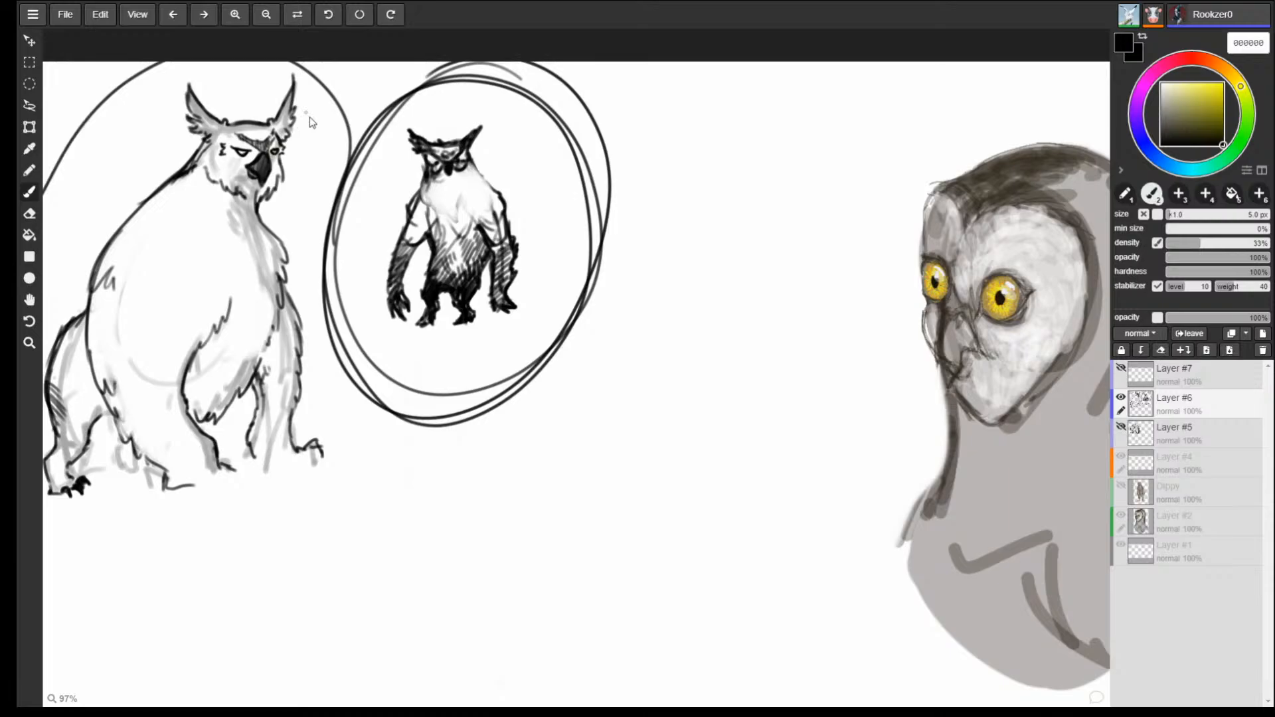
key("ctrl+z")
key("ctrl+z")
key("ctrl+z")
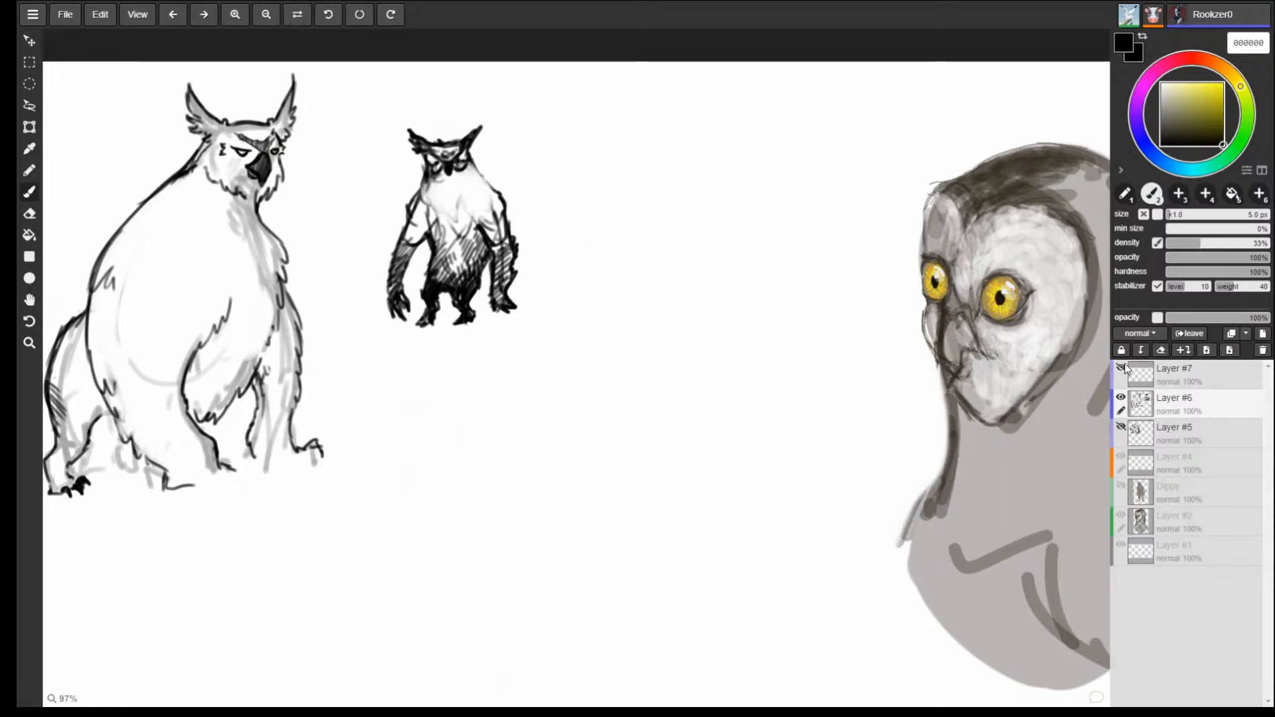
Cut the small standing owlbear out of Layer #6 and paste it onto a new layer.
left_click(1121, 397)
left_click(1121, 398)
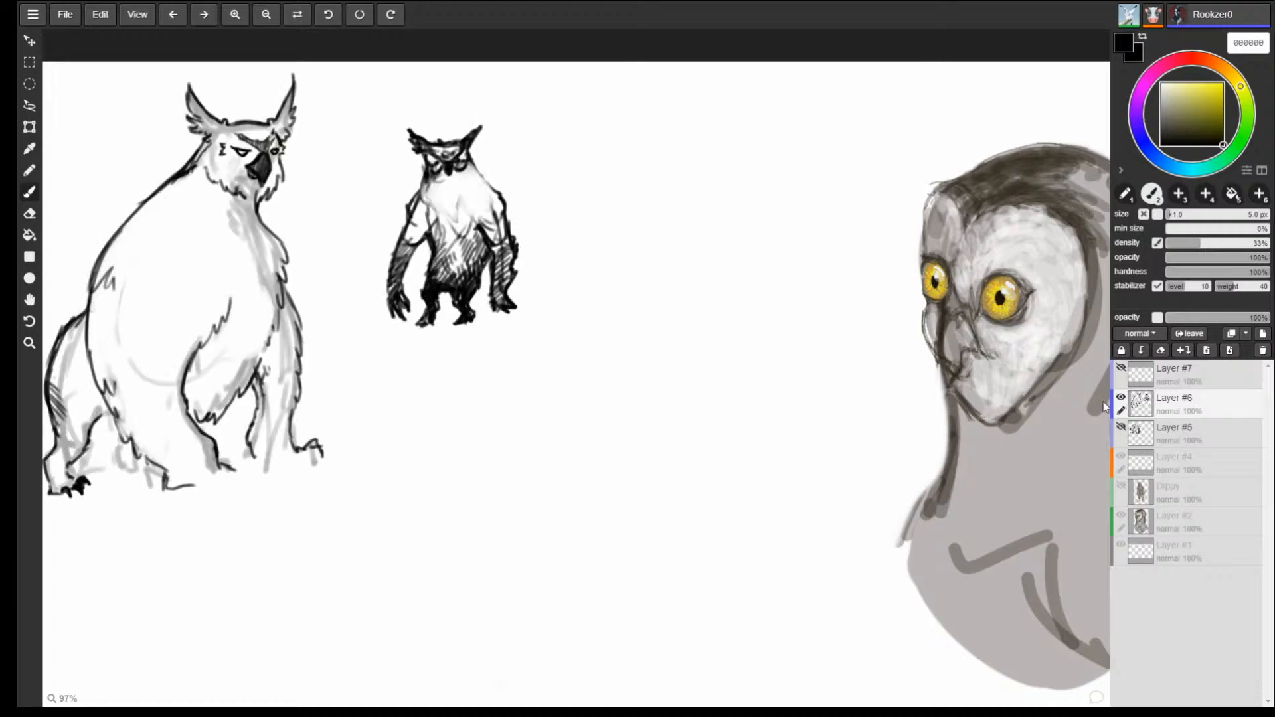
left_click(36, 62)
mouse_move(332, 106)
left_mouse_down()
mouse_move(640, 433)
mouse_move(627, 397)
left_mouse_up()
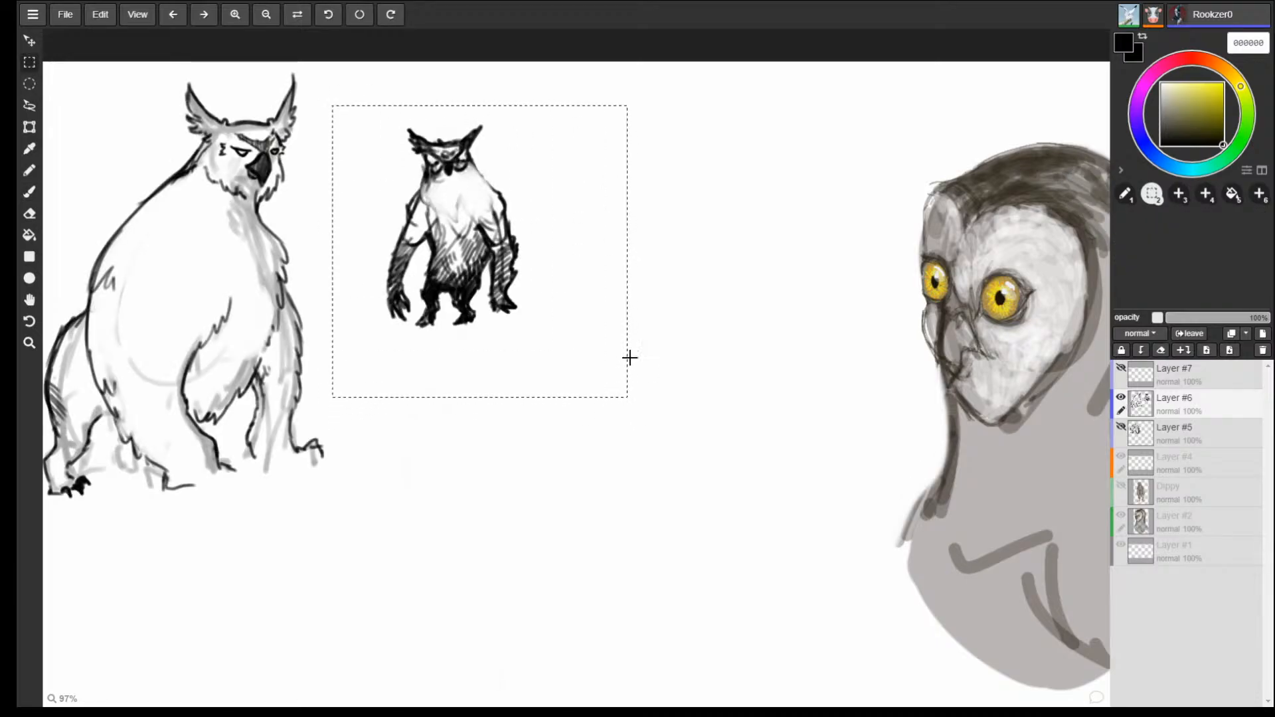
key("Delete")
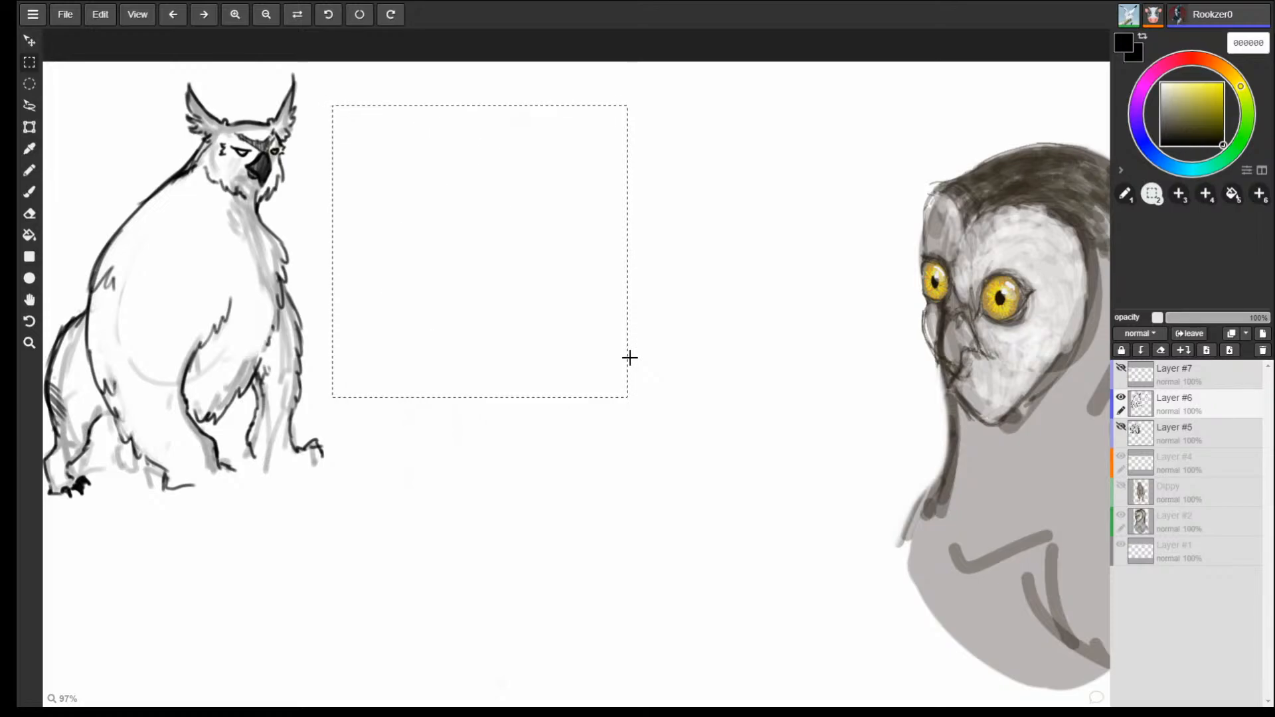
key("ctrl+z")
key("ctrl+z")
left_click(1261, 336)
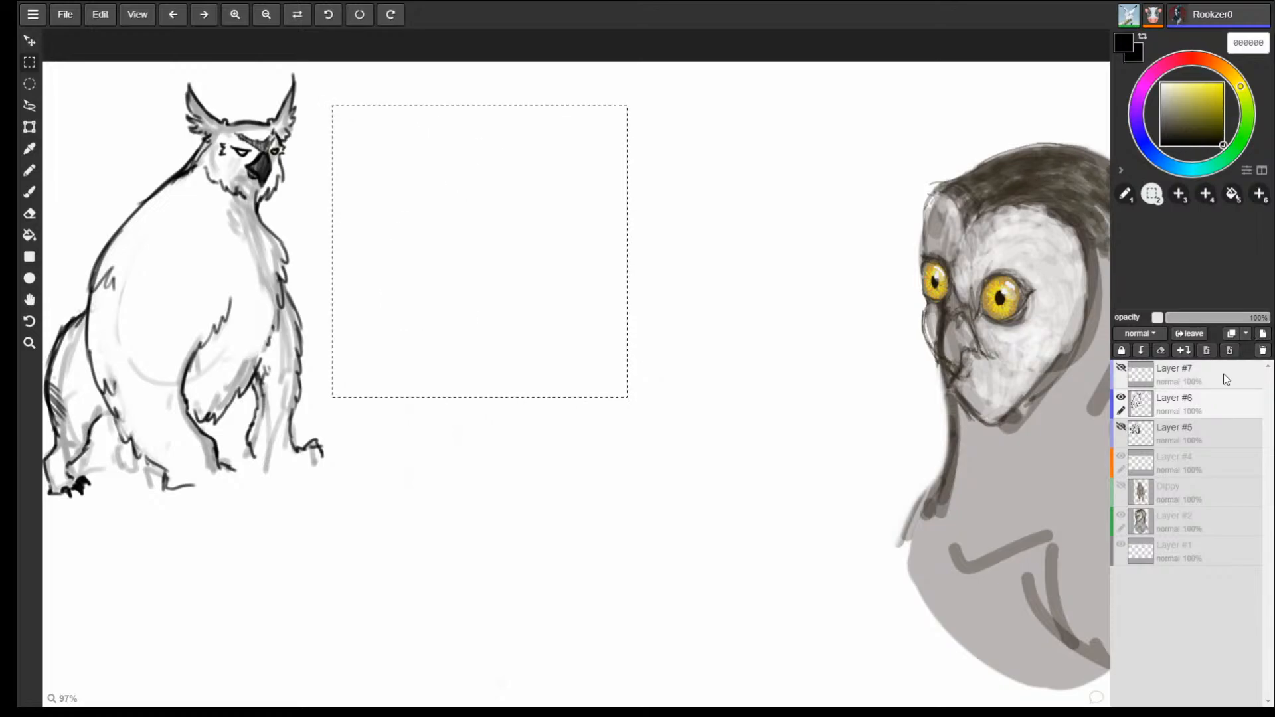
key("ctrl+v")
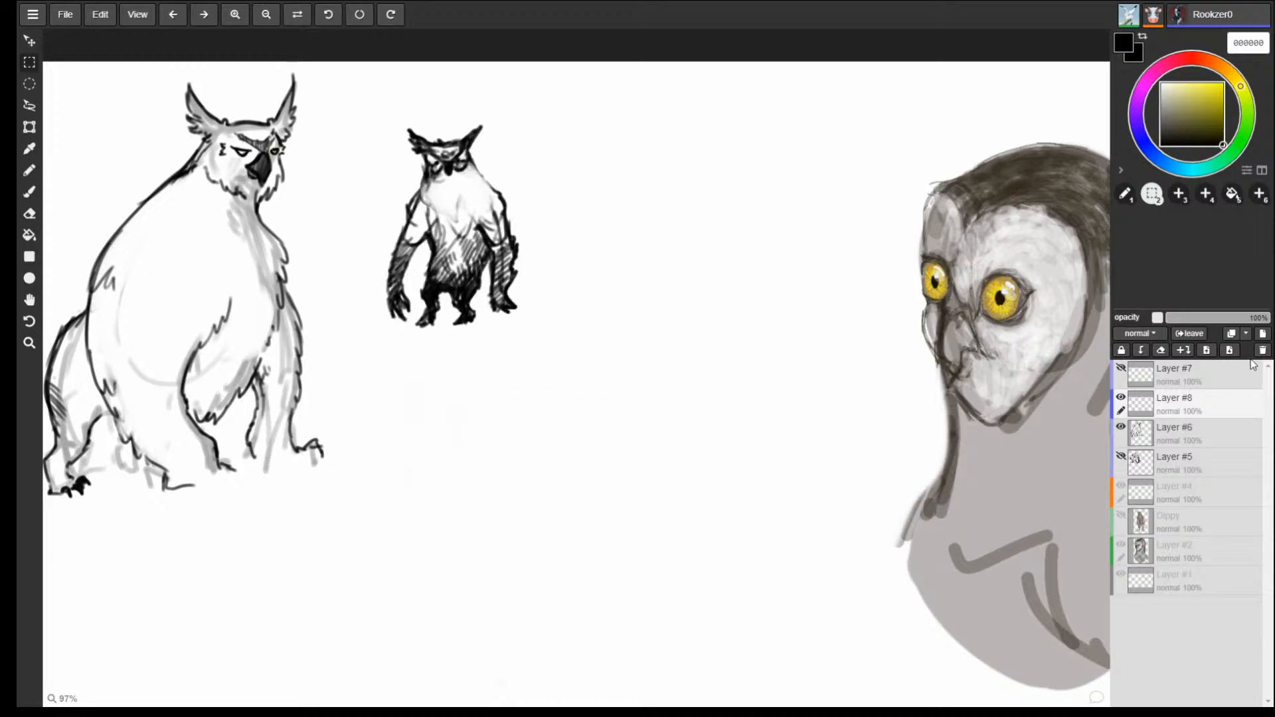
Hide the small owlbear's layer and make Layer #6 with the seated owlbear active and visible.
left_click(1121, 397)
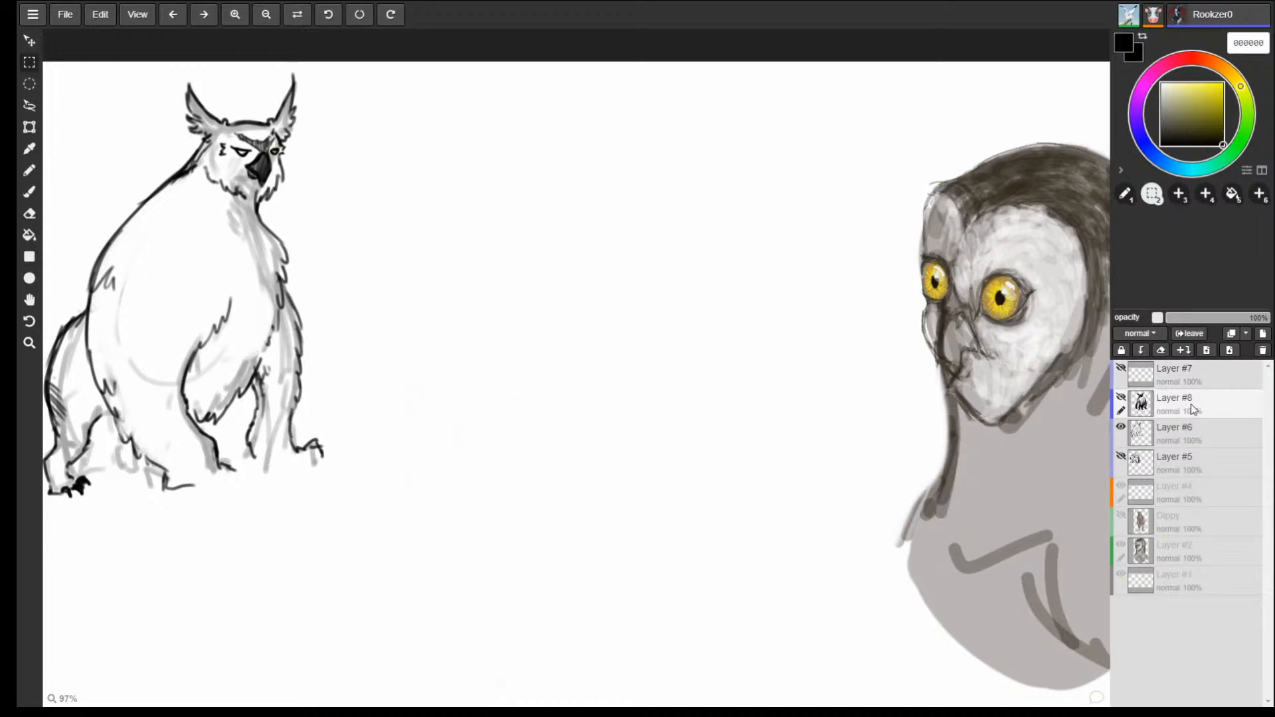
left_click(1173, 431)
left_click(1119, 427)
left_click(1119, 427)
left_click(1118, 427)
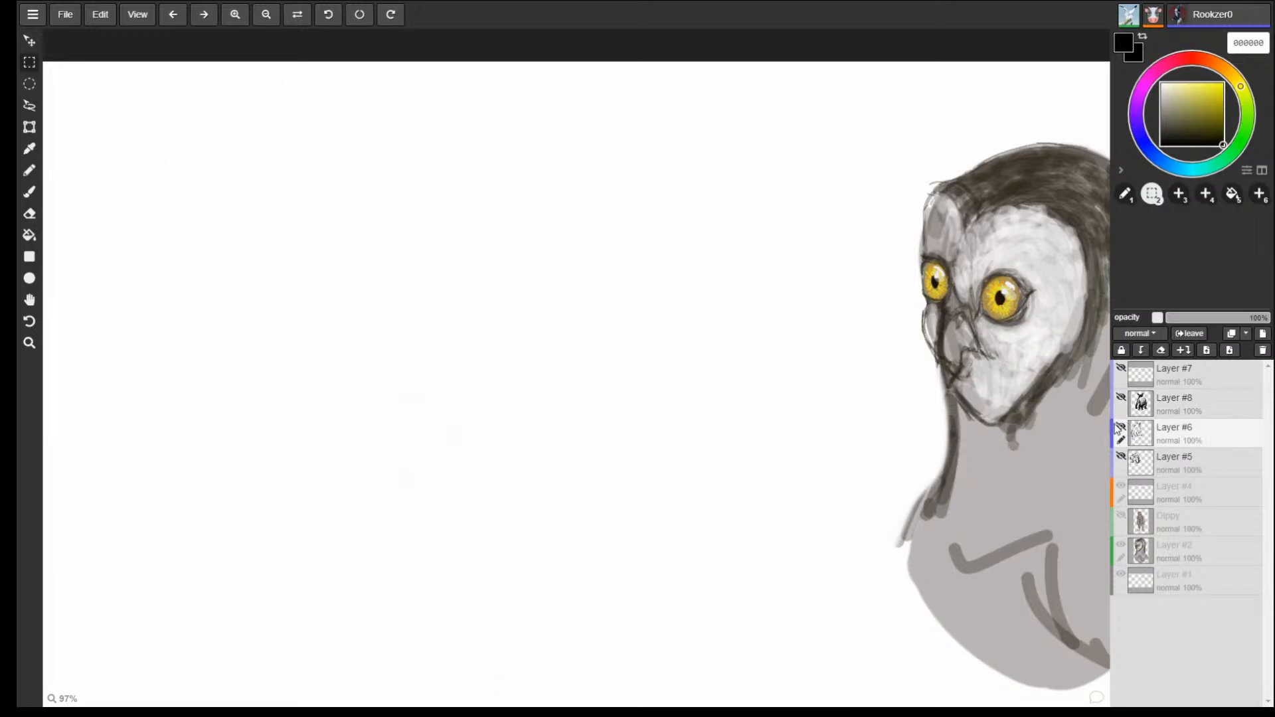
left_click(1119, 428)
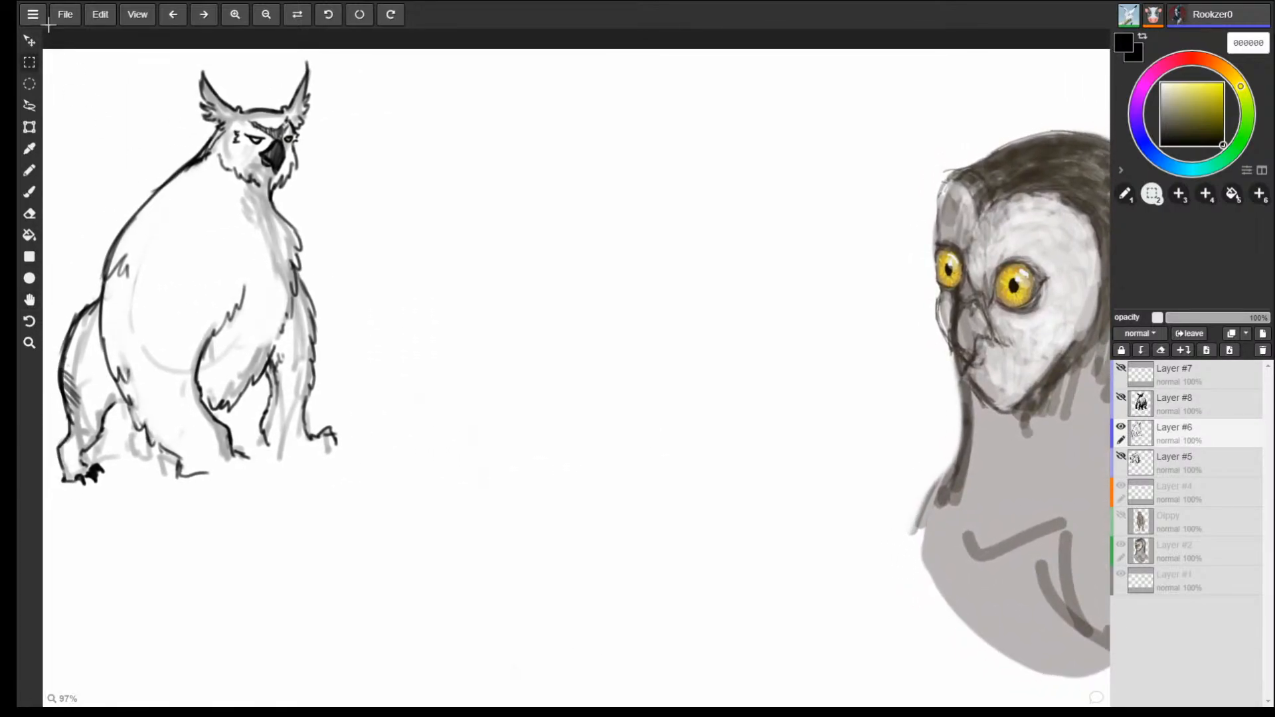
Move the seated owlbear drawing on Layer #6 inward and slightly down, away from the canvas edge.
left_click(30, 41)
mouse_move(253, 323)
left_mouse_down()
mouse_move(351, 345)
mouse_move(352, 386)
left_mouse_up()
key("b")
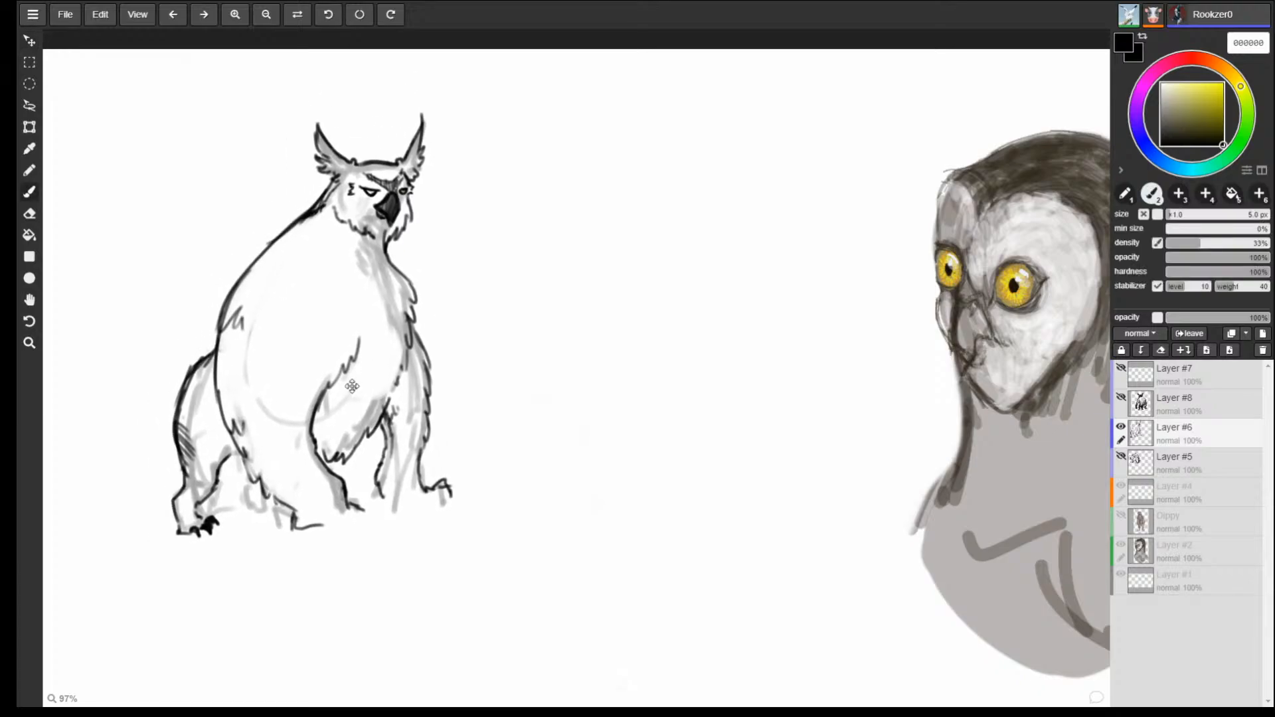
key("bracketright")
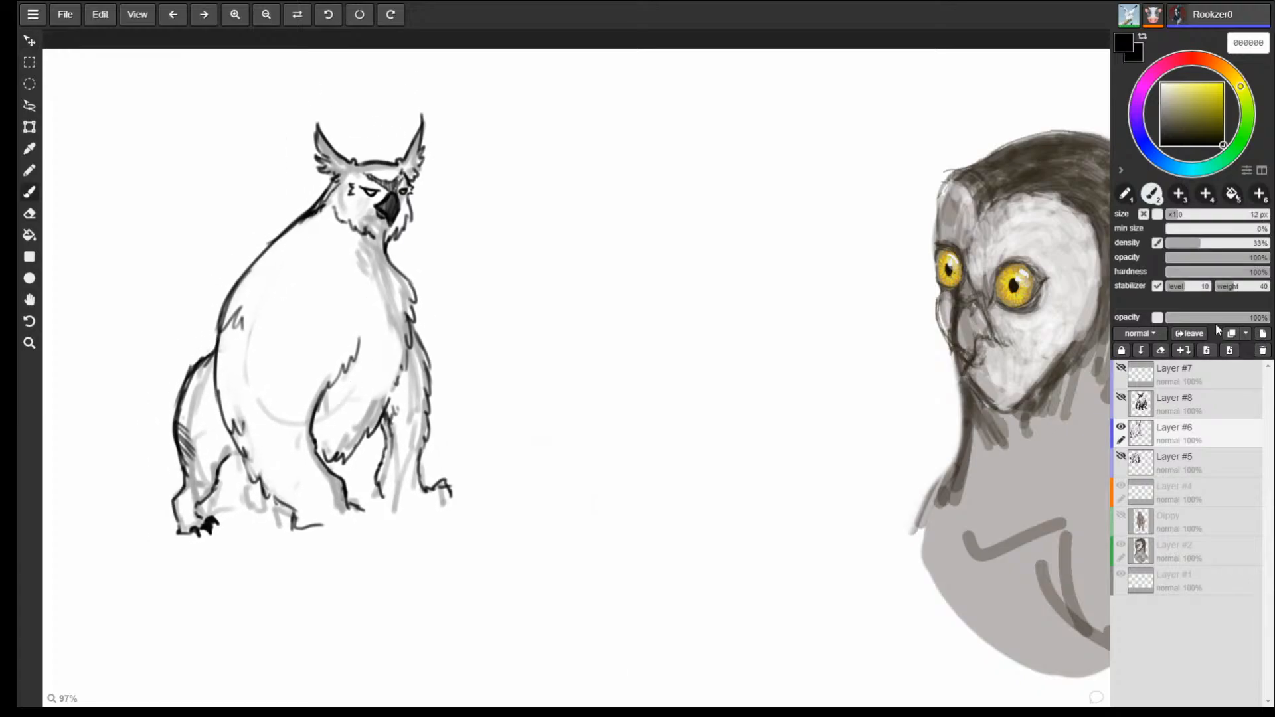
key("e")
key("bracketright")
key("bracketright")
key("bracketright")
key("bracketright")
key("bracketright")
key("bracketright")
key("bracketright")
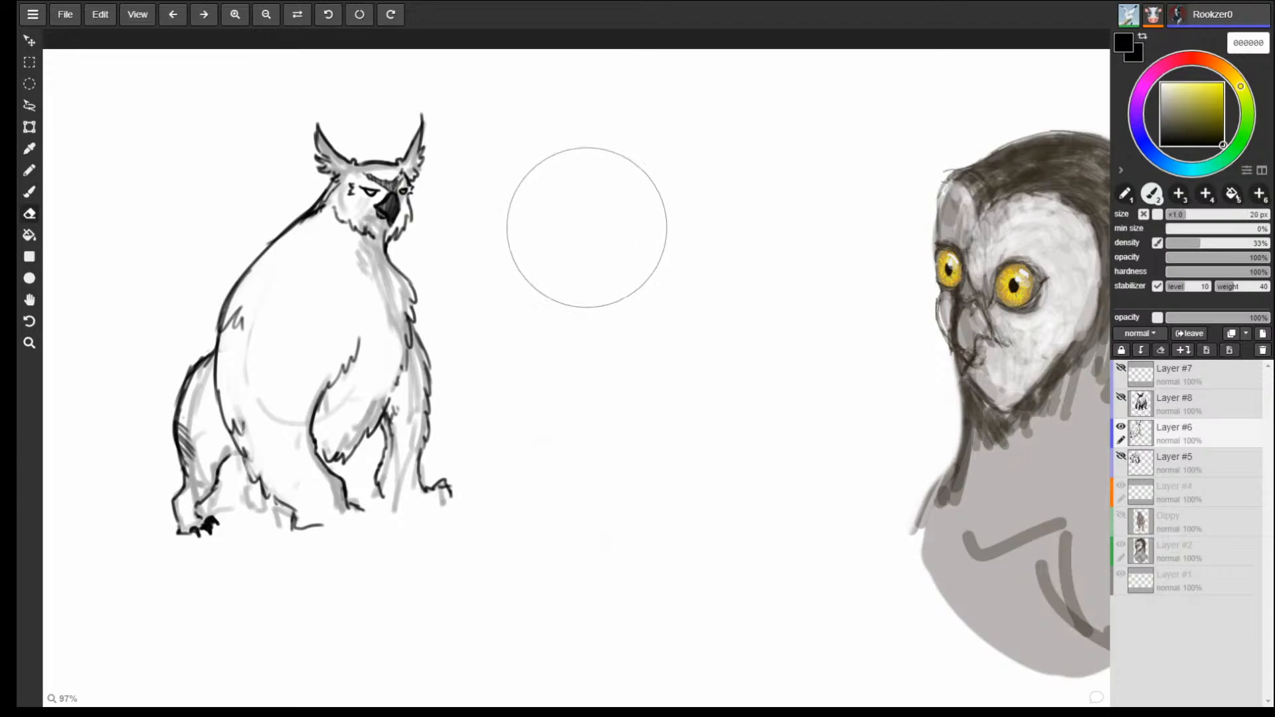
mouse_move(399, 159)
left_mouse_down()
mouse_move(370, 108)
mouse_move(379, 193)
left_mouse_up()
mouse_move(632, 242)
left_mouse_down()
mouse_move(250, 535)
mouse_move(698, 419)
left_mouse_up()
key("b")
key("ctrl+z")
left_click_drag(1175, 118, 1224, 145)
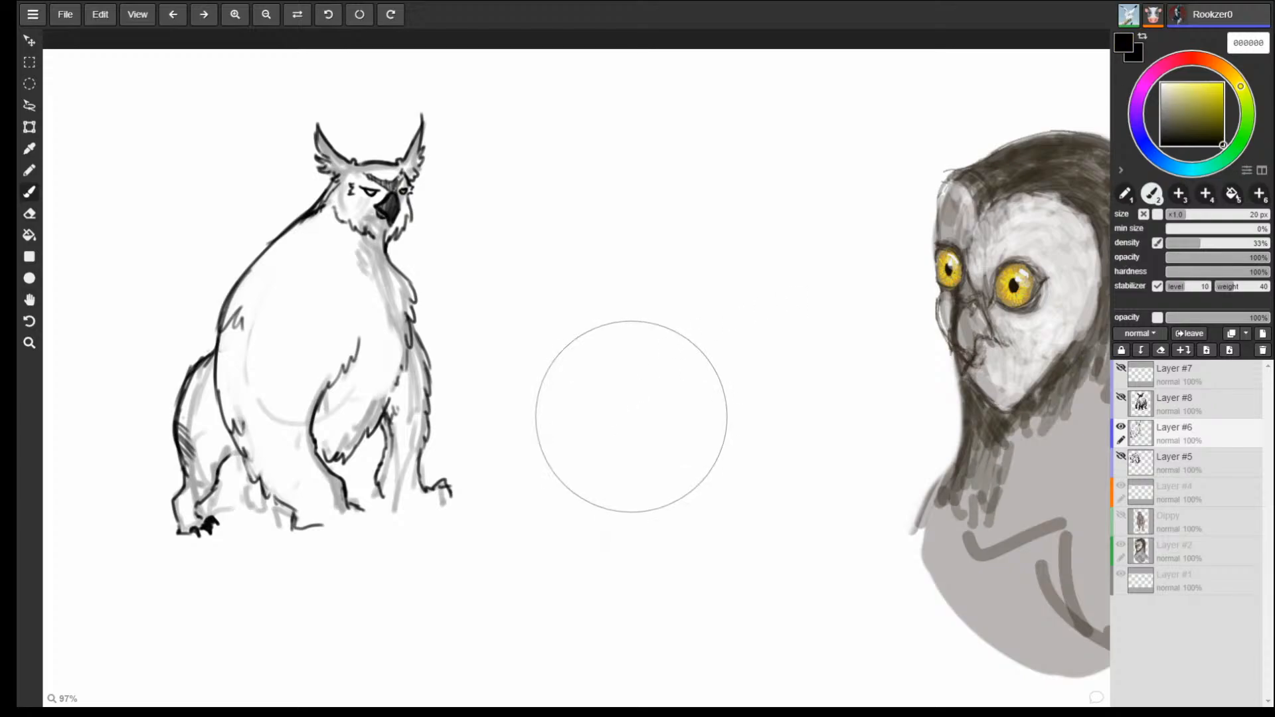
Fade the seated owlbear's line work to a faint guide using a 300 px eraser at 29% opacity.
left_click(30, 213)
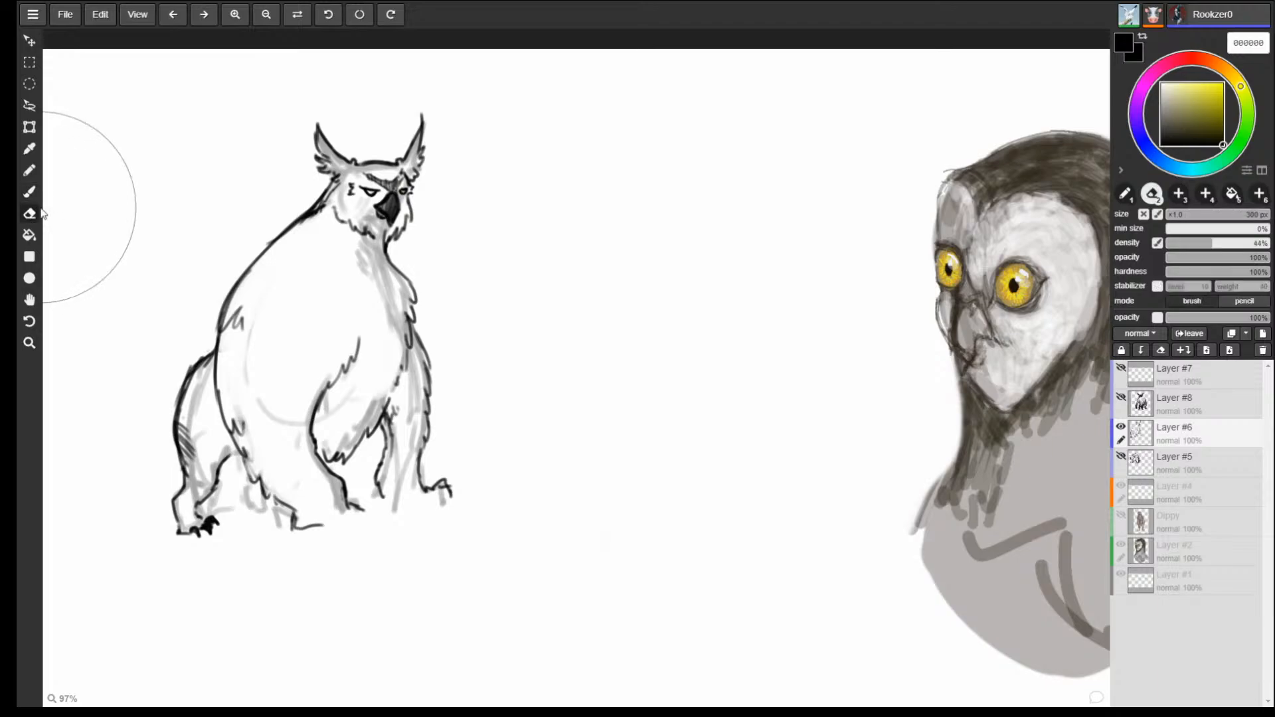
key("bracketleft")
key("bracketleft")
key("bracketleft")
key("bracketleft")
key("bracketleft")
key("bracketleft")
key("bracketleft")
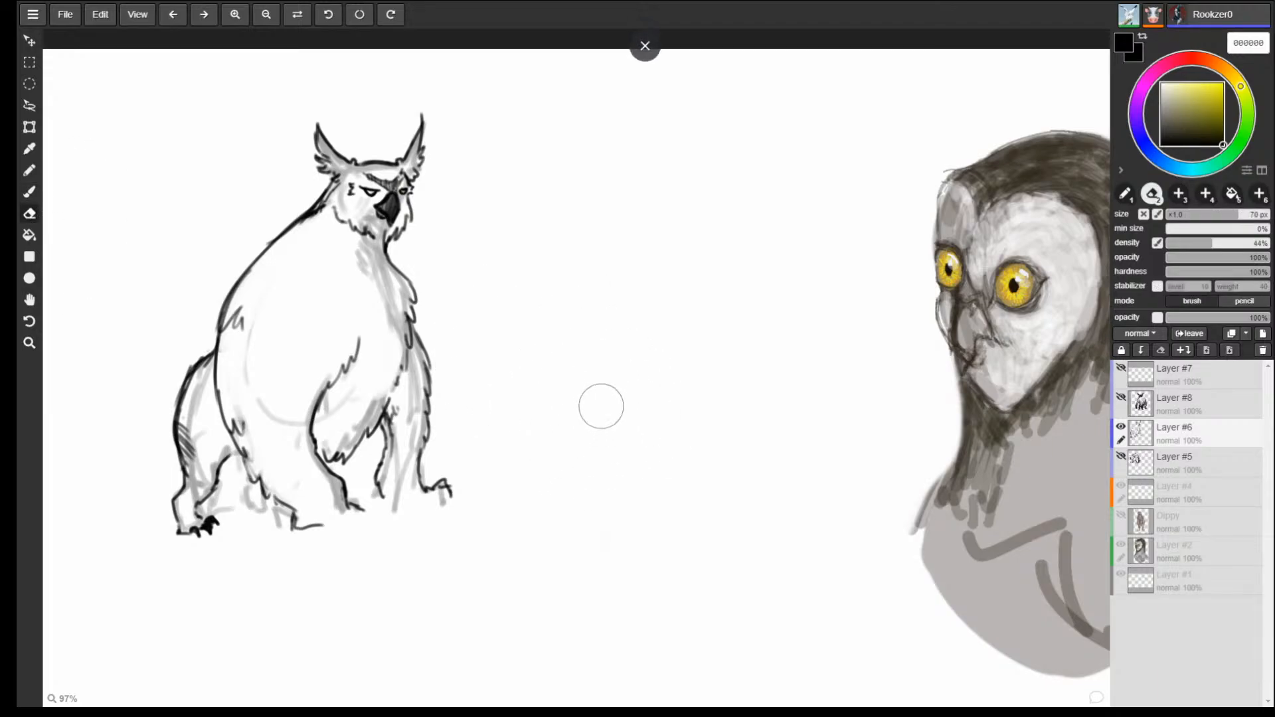
key("bracketright")
key("bracketright")
key("bracketright")
key("bracketright")
key("bracketleft")
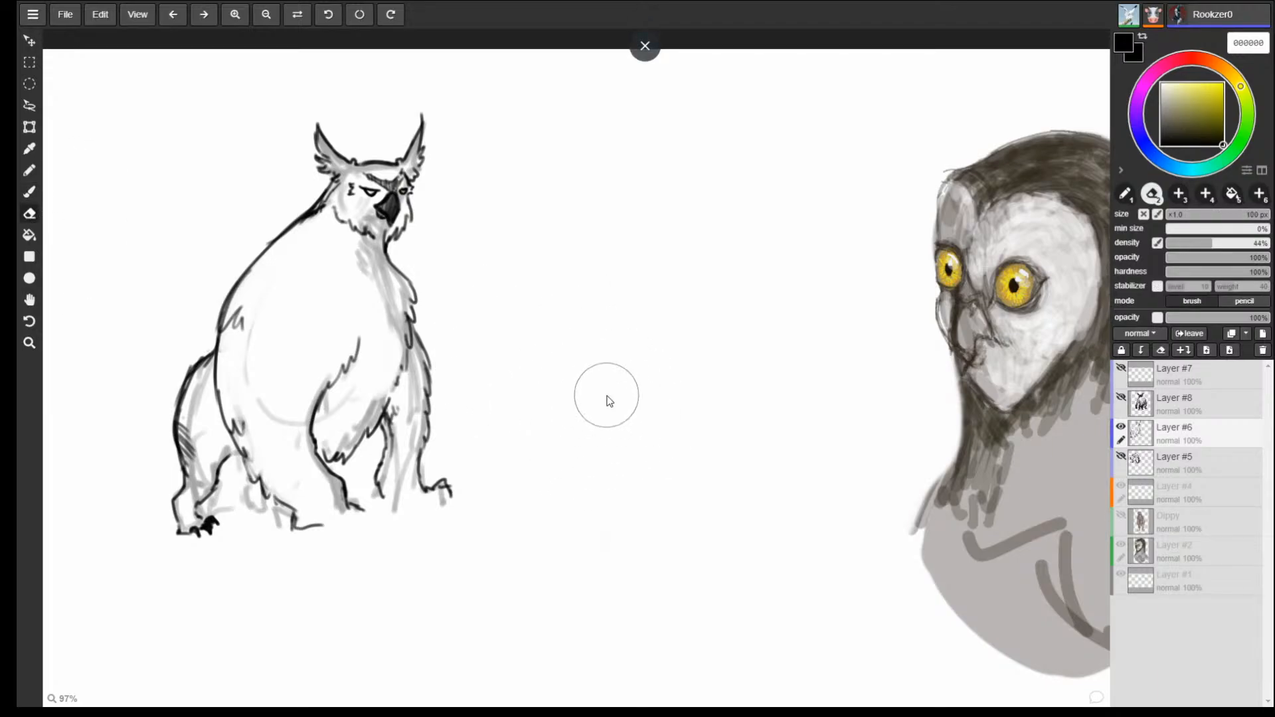
left_click_drag(1223, 258, 1199, 258)
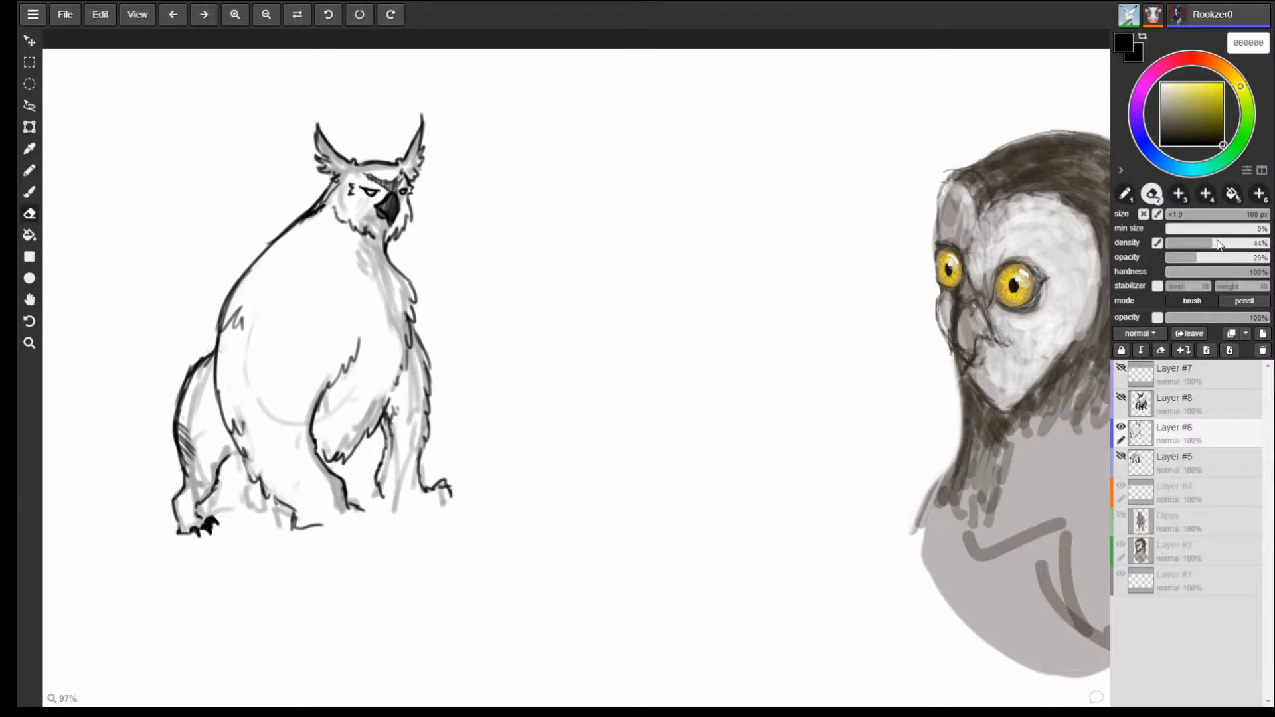
key("bracketright")
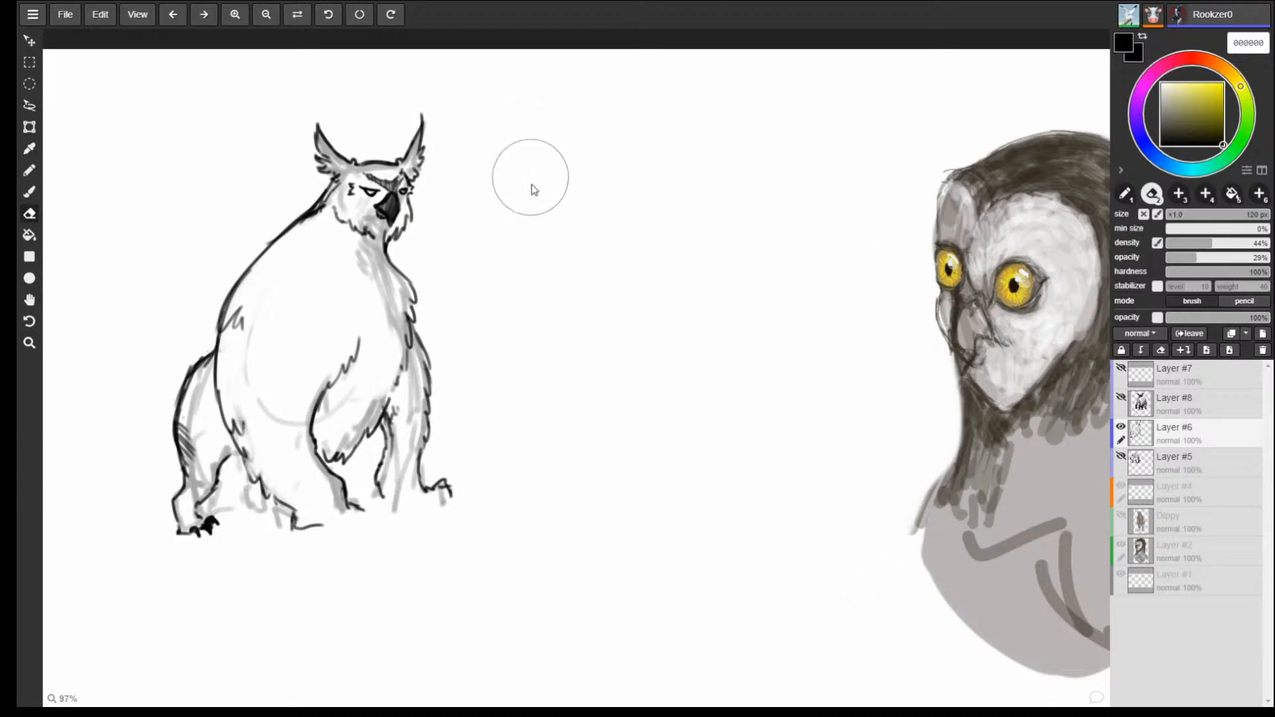
key("bracketright")
key("bracketright")
key("bracketright")
key("bracketright")
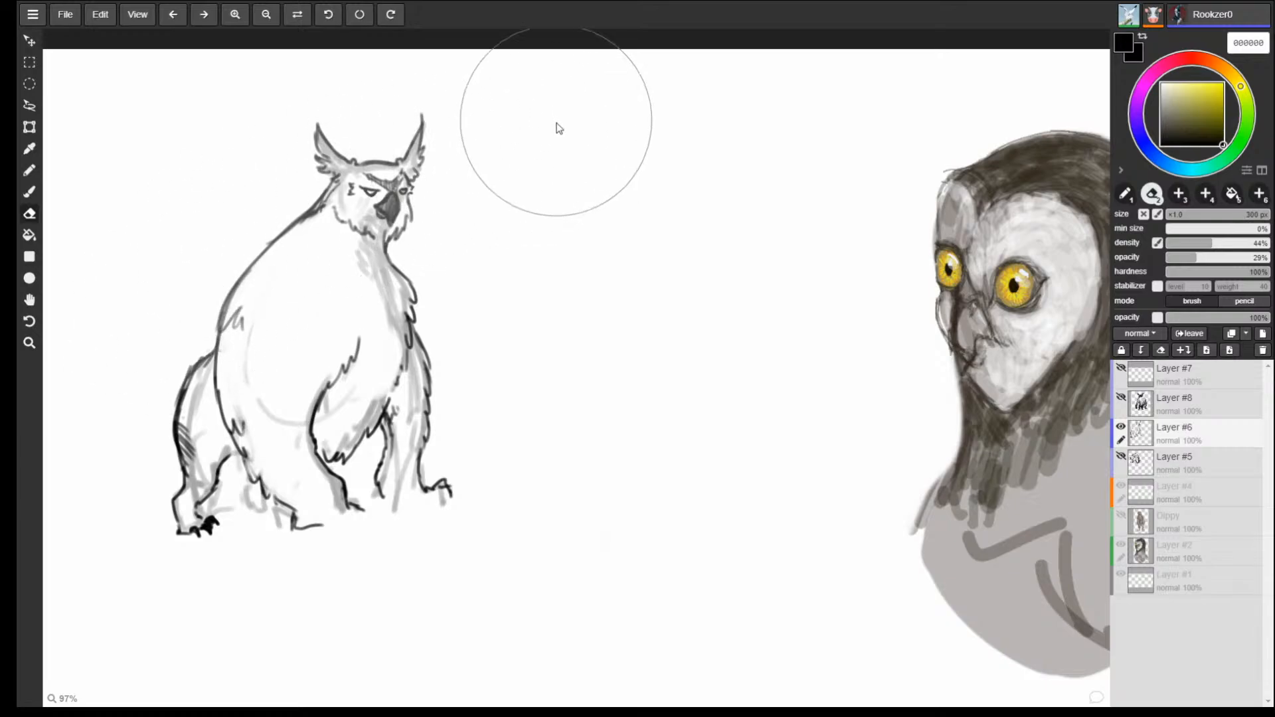
left_click_drag(557, 121, 166, 434)
mouse_move(535, 157)
left_mouse_down()
mouse_move(483, 366)
mouse_move(447, 358)
mouse_move(503, 270)
mouse_move(370, 319)
mouse_move(318, 398)
mouse_move(220, 287)
mouse_move(157, 530)
mouse_move(282, 468)
mouse_move(493, 124)
mouse_move(407, 144)
mouse_move(220, 486)
mouse_move(485, 501)
mouse_move(221, 503)
left_mouse_up()
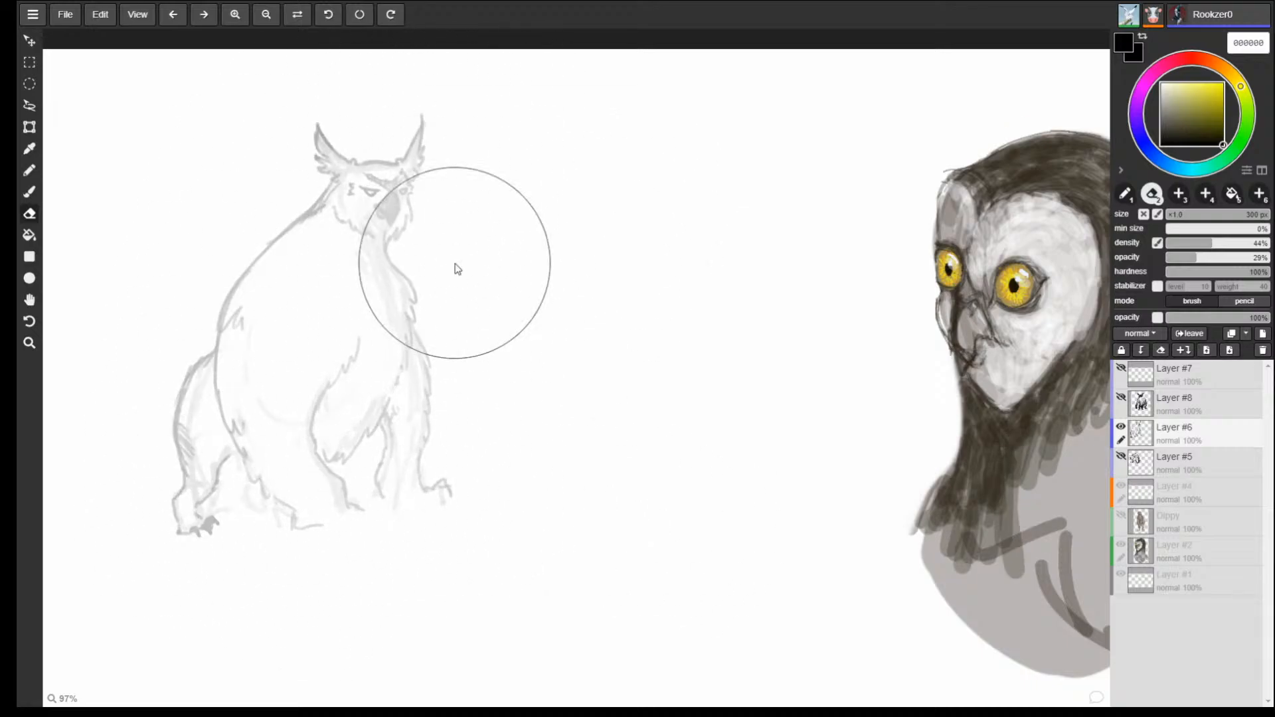
Draw new wide ear tufts, the brow and the hooked beak over the faded owlbear with a 3.5 px black brush.
key("b")
key("bracketleft")
key("bracketleft")
key("bracketleft")
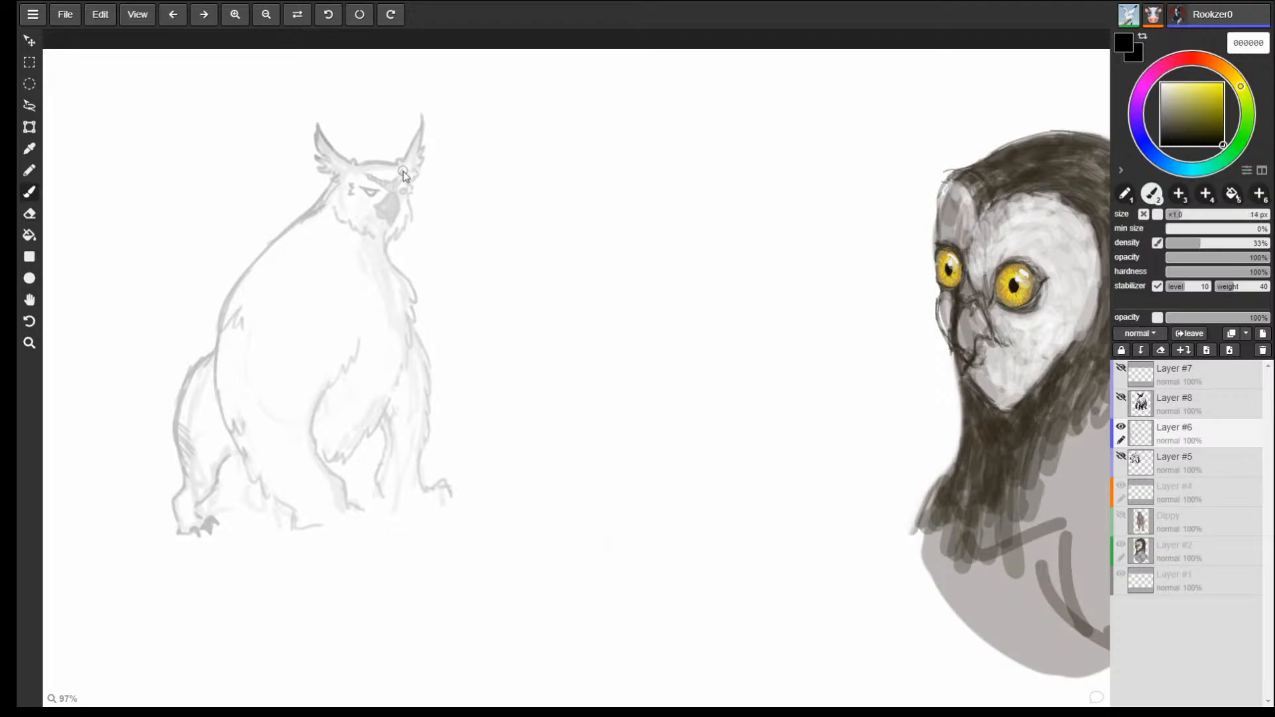
key("bracketleft")
key("bracketleft")
key("bracketleft")
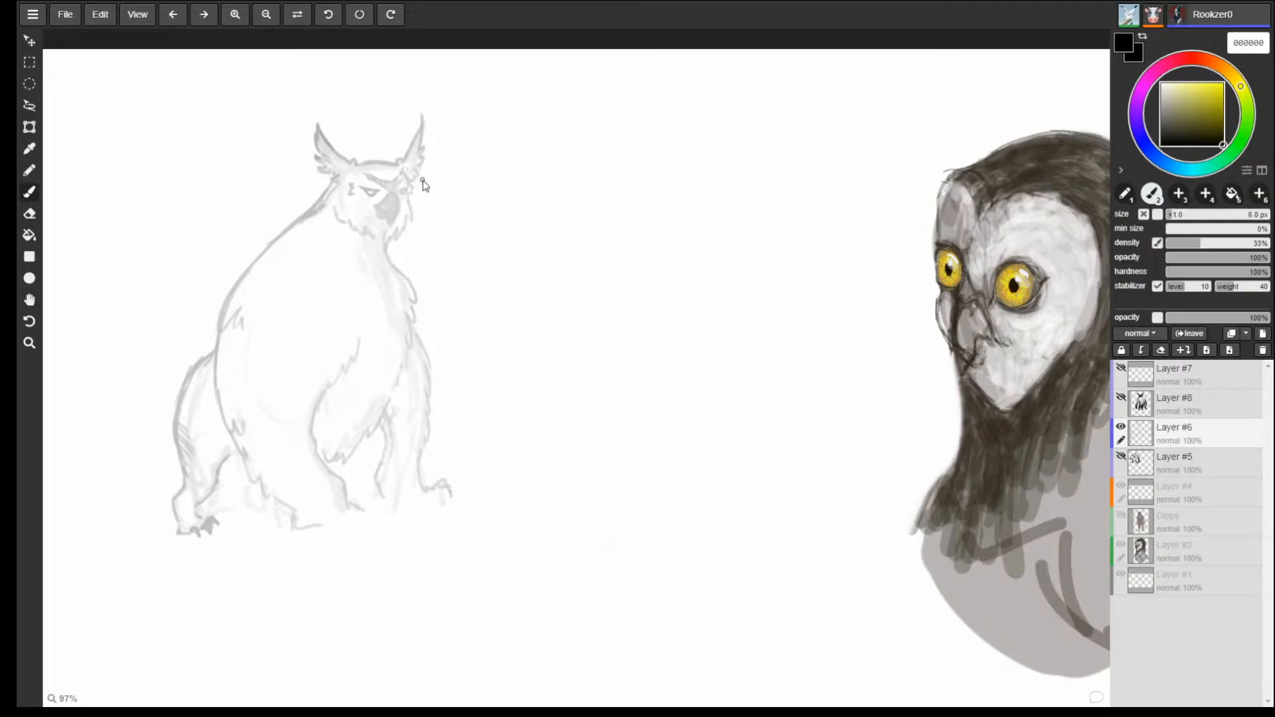
key("bracketleft")
mouse_move(357, 161)
left_mouse_down()
mouse_move(400, 162)
mouse_move(308, 156)
mouse_move(285, 137)
mouse_move(329, 182)
mouse_move(412, 170)
mouse_move(443, 129)
left_mouse_up()
mouse_move(432, 142)
left_mouse_down()
mouse_move(453, 117)
mouse_move(430, 171)
left_mouse_up()
mouse_move(436, 172)
left_mouse_down()
mouse_move(428, 187)
mouse_move(386, 194)
mouse_move(410, 217)
mouse_move(389, 220)
mouse_move(400, 232)
left_mouse_up()
left_click_drag(399, 231, 411, 218)
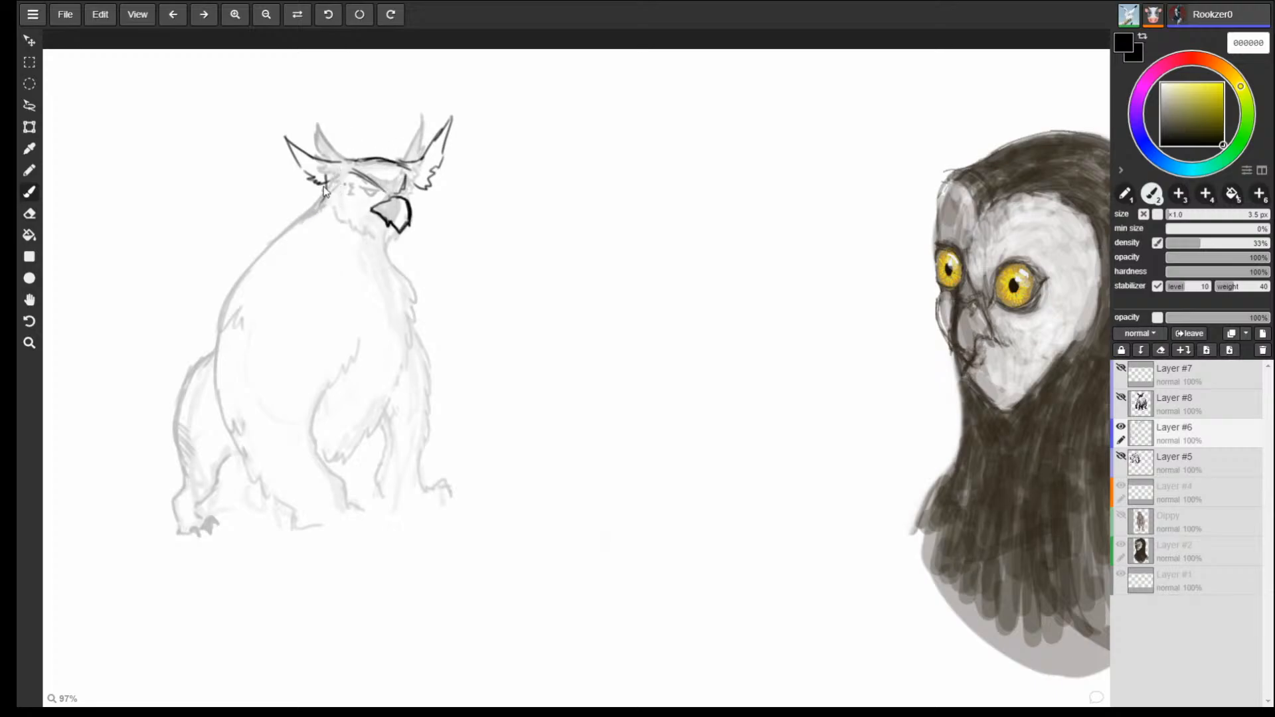
Sketch sloping feathered shoulders on both sides of the owlbear, and rough in its flank and lower belly lines.
mouse_move(326, 187)
left_mouse_down()
mouse_move(272, 236)
mouse_move(223, 326)
left_mouse_up()
mouse_move(283, 225)
left_mouse_down()
mouse_move(223, 287)
mouse_move(216, 321)
left_mouse_up()
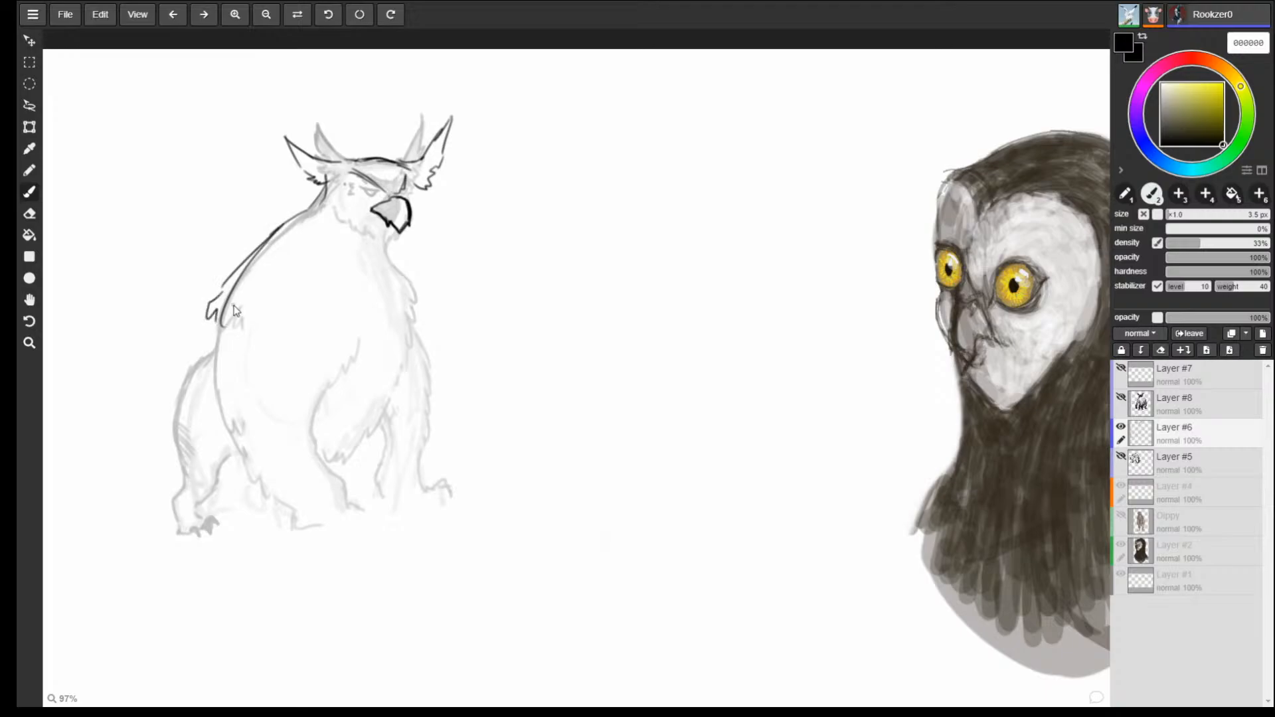
mouse_move(410, 209)
left_mouse_down()
mouse_move(478, 307)
mouse_move(461, 308)
left_mouse_up()
left_click_drag(307, 214, 245, 295)
mouse_move(200, 374)
left_mouse_down()
mouse_move(251, 528)
mouse_move(276, 542)
left_mouse_up()
left_click_drag(310, 558, 340, 553)
left_click_drag(396, 447, 362, 515)
left_click_drag(411, 410, 375, 481)
mouse_move(457, 308)
left_mouse_down()
mouse_move(411, 408)
mouse_move(422, 424)
mouse_move(378, 480)
left_mouse_up()
mouse_move(393, 453)
left_mouse_down()
mouse_move(341, 513)
mouse_move(359, 553)
left_mouse_up()
left_click_drag(367, 494, 378, 564)
mouse_move(219, 273)
left_mouse_down()
mouse_move(191, 501)
mouse_move(243, 608)
left_mouse_up()
mouse_move(363, 502)
left_mouse_down()
mouse_move(409, 586)
mouse_move(456, 625)
left_mouse_up()
mouse_move(230, 596)
left_mouse_down()
mouse_move(231, 647)
mouse_move(285, 656)
left_mouse_up()
mouse_move(367, 503)
left_mouse_down()
mouse_move(402, 582)
mouse_move(219, 623)
left_mouse_up()
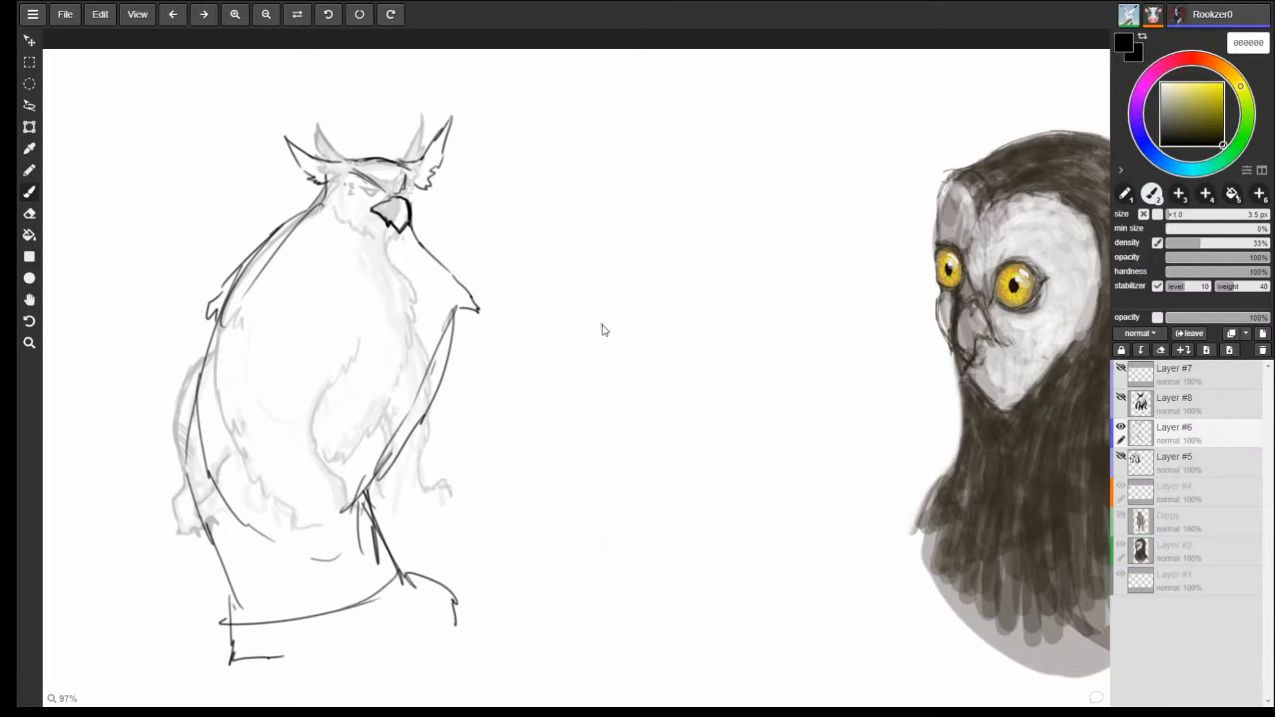
key("ctrl+z")
key("ctrl+z")
key("ctrl+z")
key("ctrl+z")
key("ctrl+z")
key("ctrl+z")
key("ctrl+z")
key("ctrl+z")
key("ctrl+z")
key("ctrl+z")
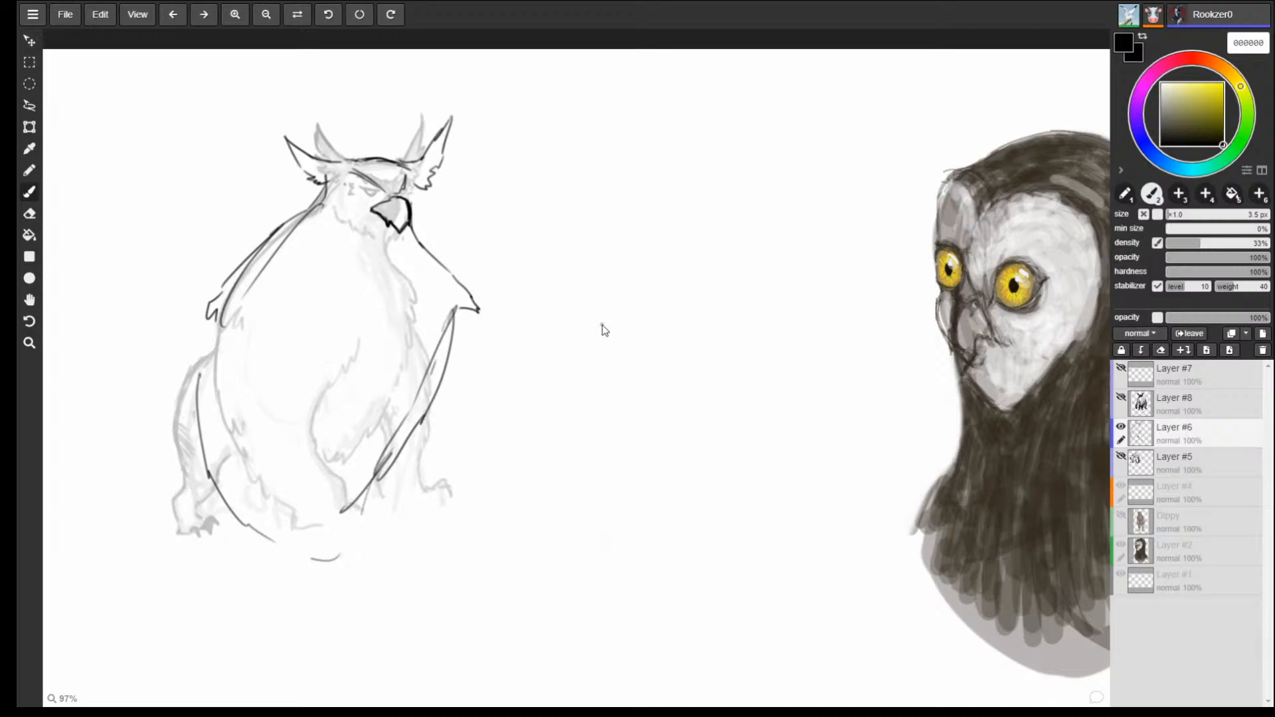
key("ctrl+z")
key("ctrl+z")
Block out a second figure between the owlbear and the owl portrait with a box head and a broad torso narrowing to the hips.
mouse_move(525, 178)
left_mouse_down()
mouse_move(598, 170)
mouse_move(538, 221)
left_mouse_up()
left_click_drag(598, 171, 600, 215)
left_click_drag(538, 221, 601, 215)
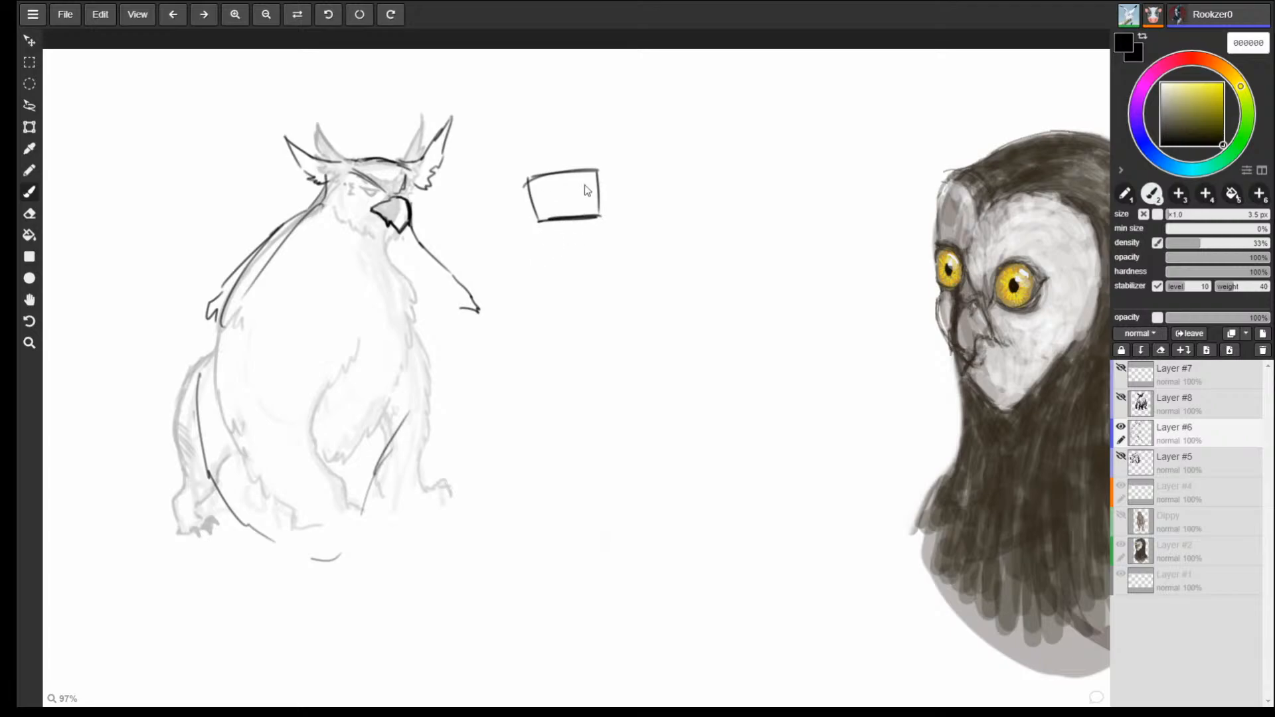
mouse_move(515, 230)
left_mouse_down()
mouse_move(638, 231)
mouse_move(503, 286)
mouse_move(515, 332)
mouse_move(584, 365)
left_mouse_up()
left_click_drag(627, 233, 683, 332)
mouse_move(541, 362)
left_mouse_down()
mouse_move(602, 407)
mouse_move(657, 408)
left_mouse_up()
Sketch the second figure's short hind legs and feet beneath its hips.
mouse_move(680, 353)
left_mouse_down()
mouse_move(685, 310)
mouse_move(683, 402)
left_mouse_up()
mouse_move(683, 399)
left_mouse_down()
mouse_move(588, 415)
mouse_move(575, 471)
mouse_move(649, 418)
mouse_move(656, 475)
mouse_move(693, 399)
mouse_move(662, 480)
left_mouse_up()
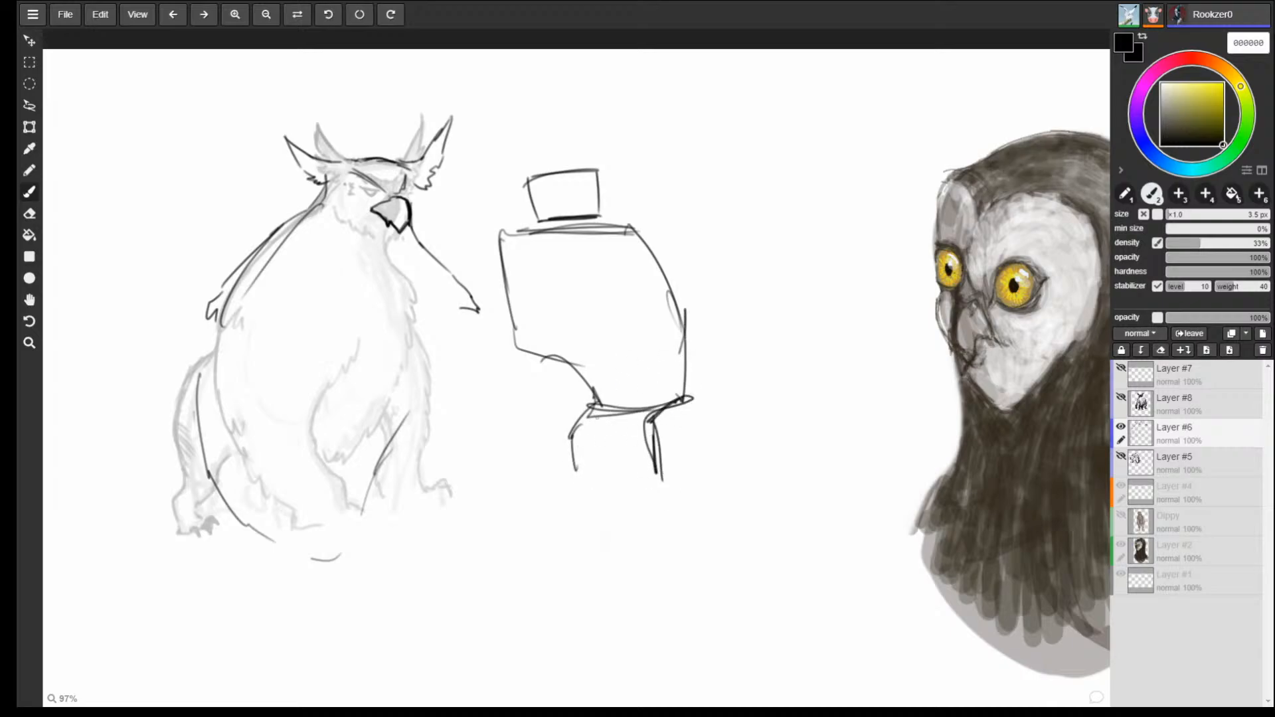
left_click_drag(594, 399, 570, 441)
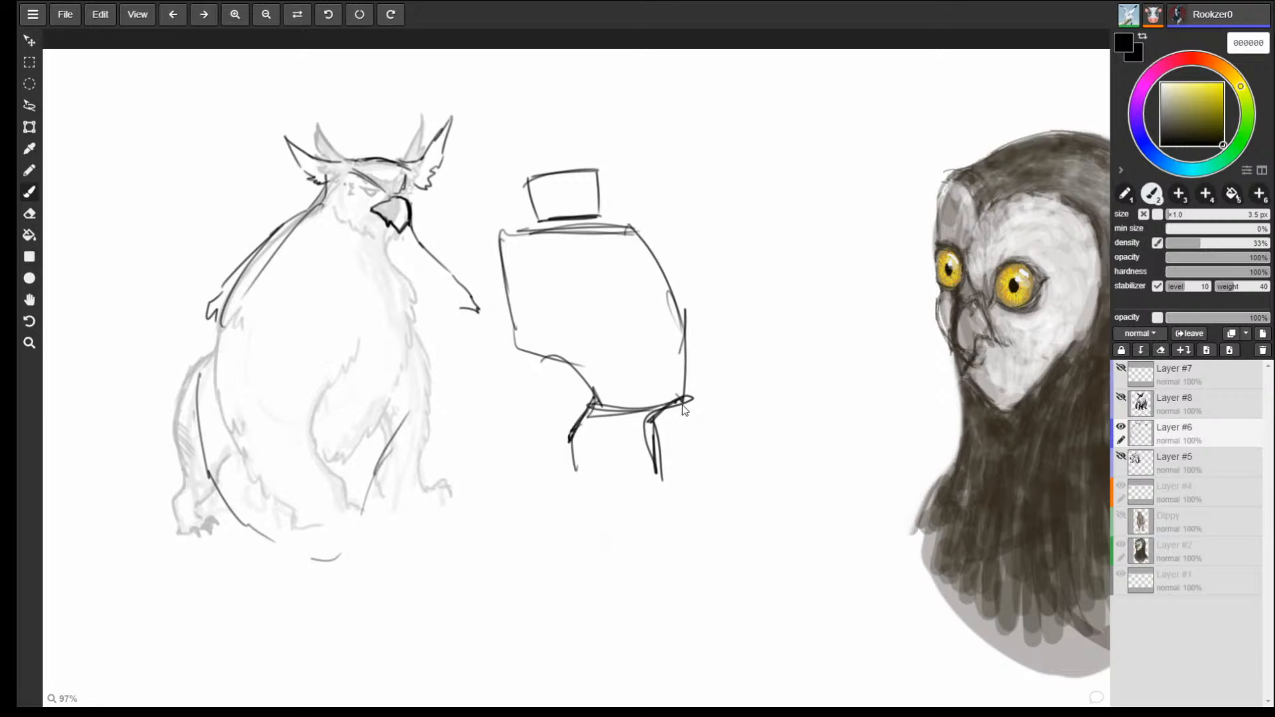
left_click_drag(682, 401, 671, 449)
mouse_move(657, 448)
left_mouse_down()
mouse_move(677, 463)
mouse_move(677, 488)
mouse_move(663, 453)
left_mouse_up()
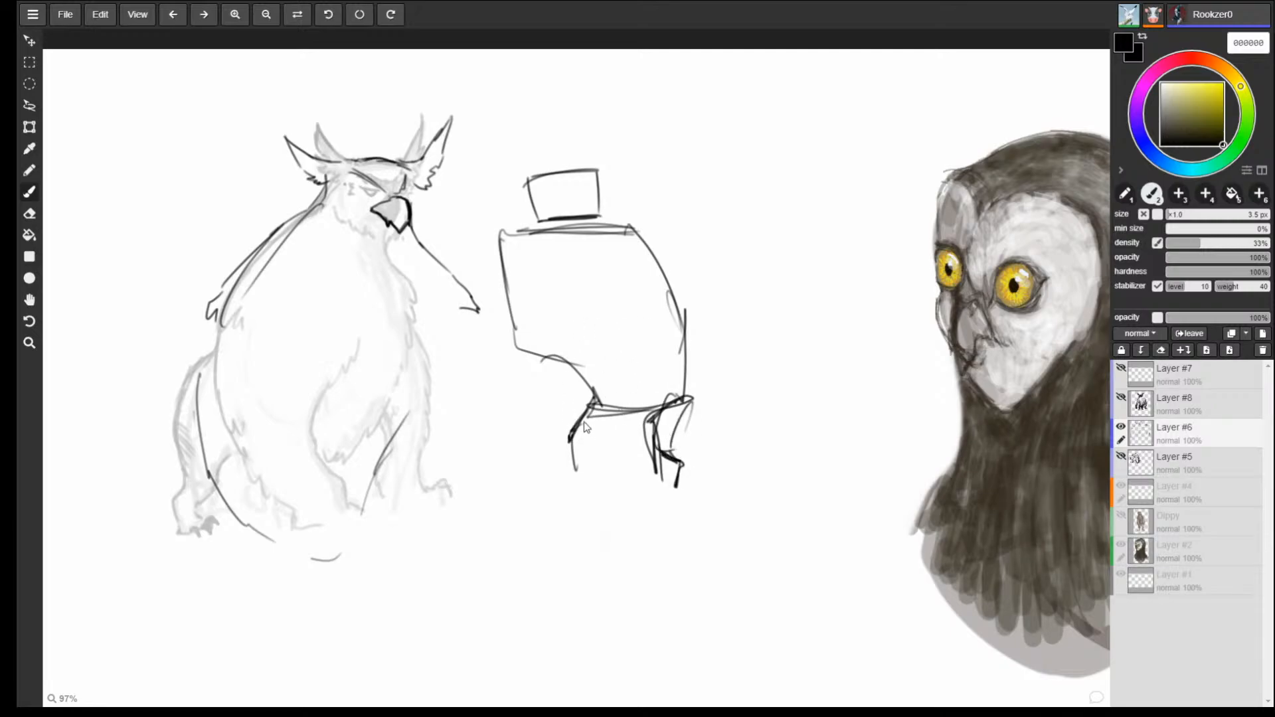
mouse_move(584, 406)
left_mouse_down()
mouse_move(568, 453)
mouse_move(627, 430)
left_mouse_up()
mouse_move(583, 452)
left_mouse_down()
mouse_move(625, 435)
mouse_move(570, 469)
mouse_move(598, 473)
mouse_move(576, 496)
mouse_move(595, 493)
left_mouse_up()
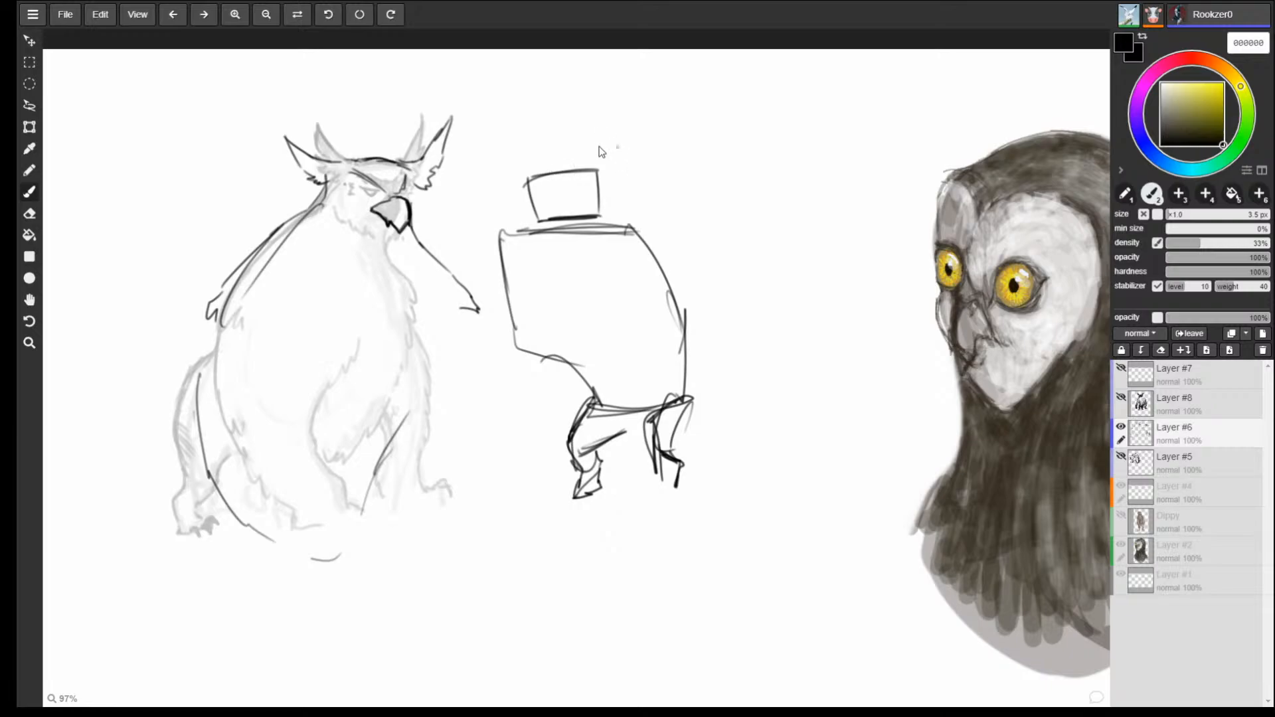
Add feathered ear tufts and a large hooked beak to the box head, and outline the shoulder circle and the near foreleg.
mouse_move(568, 174)
left_mouse_down()
mouse_move(666, 146)
mouse_move(600, 184)
mouse_move(500, 169)
mouse_move(530, 222)
mouse_move(536, 209)
mouse_move(524, 225)
mouse_move(565, 216)
mouse_move(496, 219)
mouse_move(470, 285)
mouse_move(481, 311)
left_mouse_up()
mouse_move(483, 311)
left_mouse_down()
mouse_move(519, 254)
mouse_move(582, 226)
left_mouse_up()
mouse_move(583, 226)
left_mouse_down()
mouse_move(535, 194)
mouse_move(465, 251)
mouse_move(479, 312)
mouse_move(582, 226)
mouse_move(486, 280)
left_mouse_up()
mouse_move(518, 264)
left_mouse_down()
mouse_move(564, 249)
mouse_move(480, 319)
mouse_move(462, 441)
left_mouse_up()
left_click_drag(465, 435, 489, 499)
mouse_move(632, 231)
left_mouse_down()
mouse_move(655, 229)
mouse_move(722, 306)
mouse_move(741, 372)
mouse_move(685, 363)
left_mouse_up()
Draw the figure's two heavy feathered forelegs with broad pointed feet in black.
left_click(728, 401, "alt")
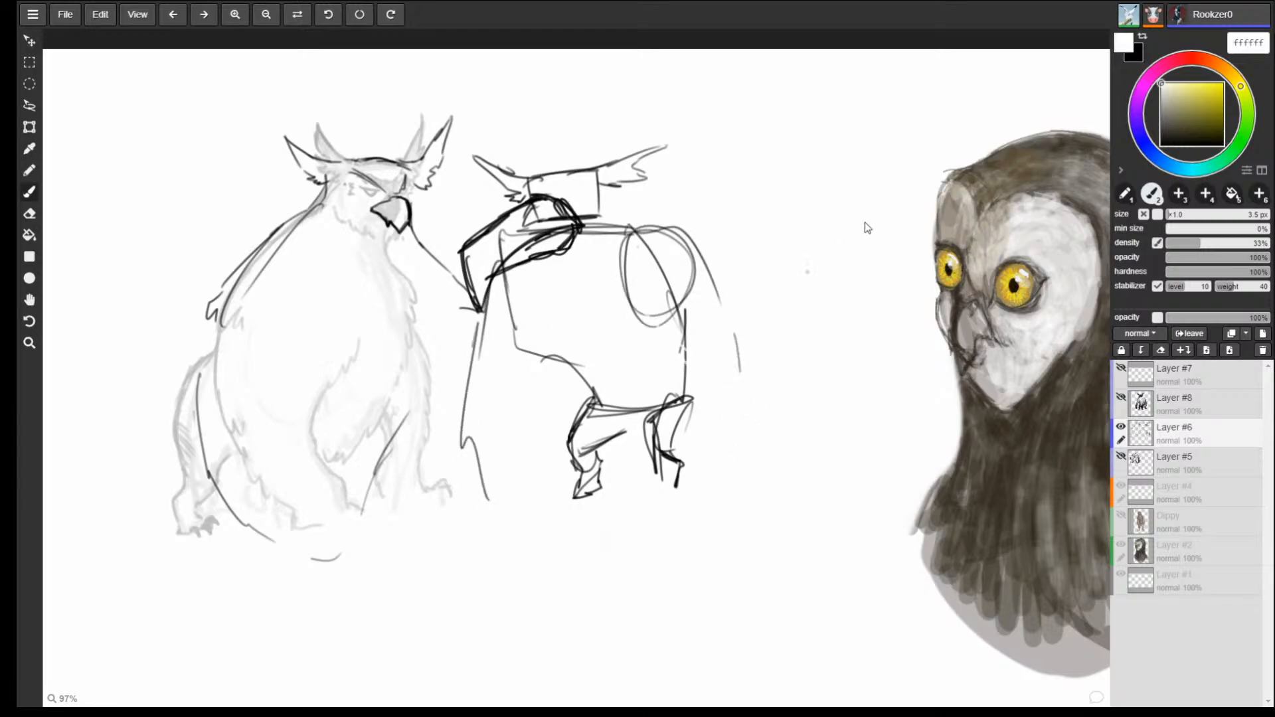
left_click_drag(1217, 138, 1249, 214)
mouse_move(681, 228)
left_mouse_down()
mouse_move(762, 408)
mouse_move(777, 488)
left_mouse_up()
mouse_move(638, 324)
left_mouse_down()
mouse_move(726, 416)
mouse_move(717, 481)
mouse_move(764, 468)
mouse_move(800, 514)
left_mouse_up()
mouse_move(797, 511)
left_mouse_down()
mouse_move(709, 497)
mouse_move(721, 502)
left_mouse_up()
left_click_drag(450, 418, 475, 491)
mouse_move(476, 478)
left_mouse_down()
mouse_move(431, 526)
mouse_move(542, 493)
mouse_move(522, 426)
mouse_move(554, 346)
left_mouse_up()
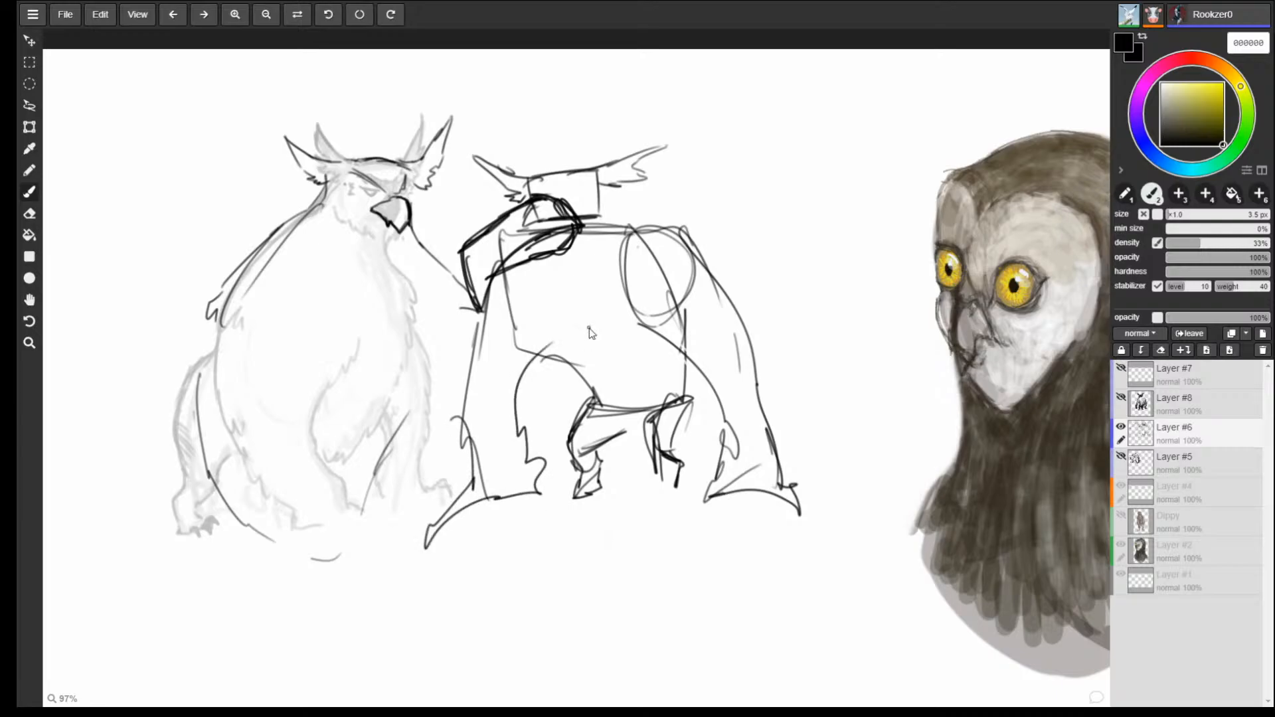
Clear all owlbear sketches from the active layer and set the brush to 3.5 px black.
key("Delete")
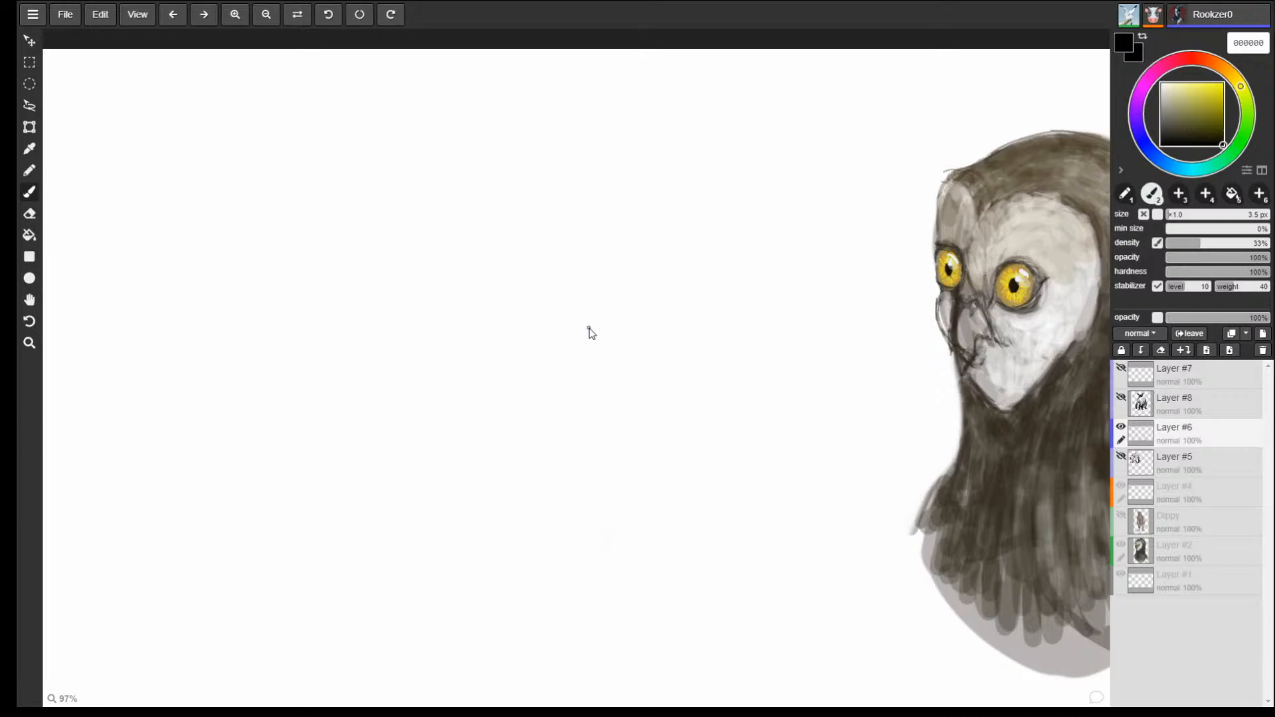
key("[")
key("]")
key("]")
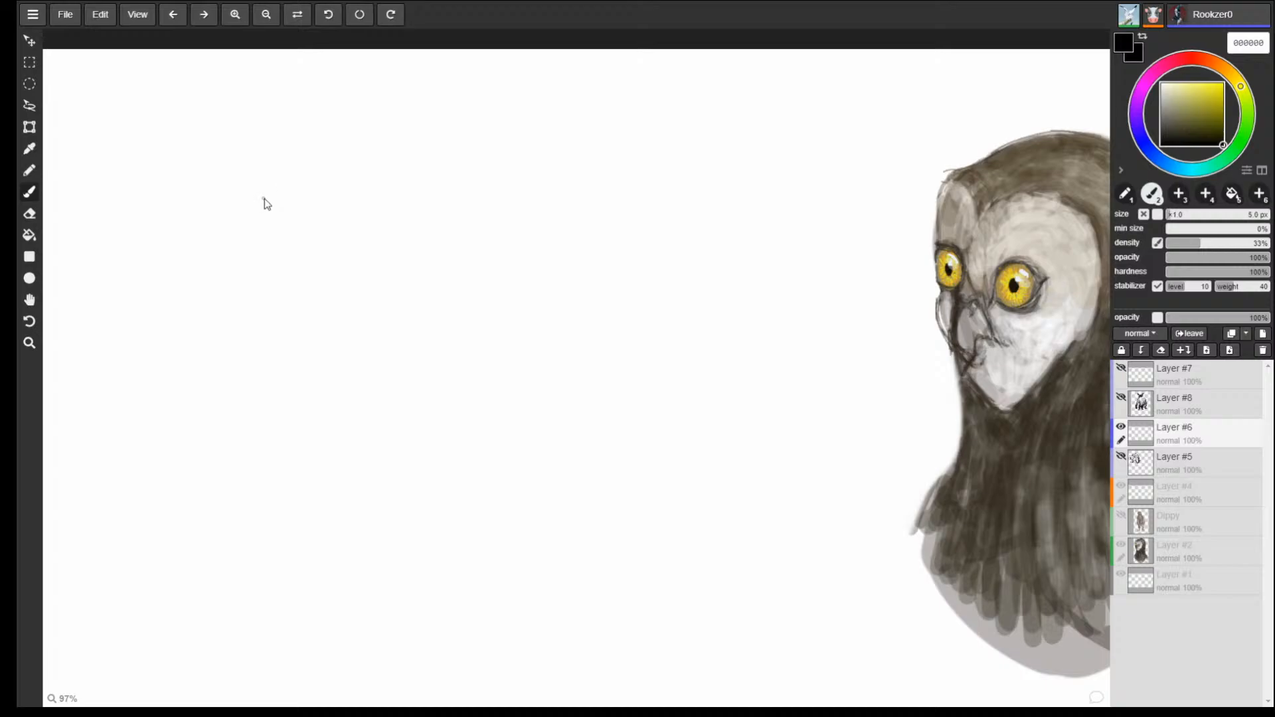
key("bracketleft")
key("bracketleft")
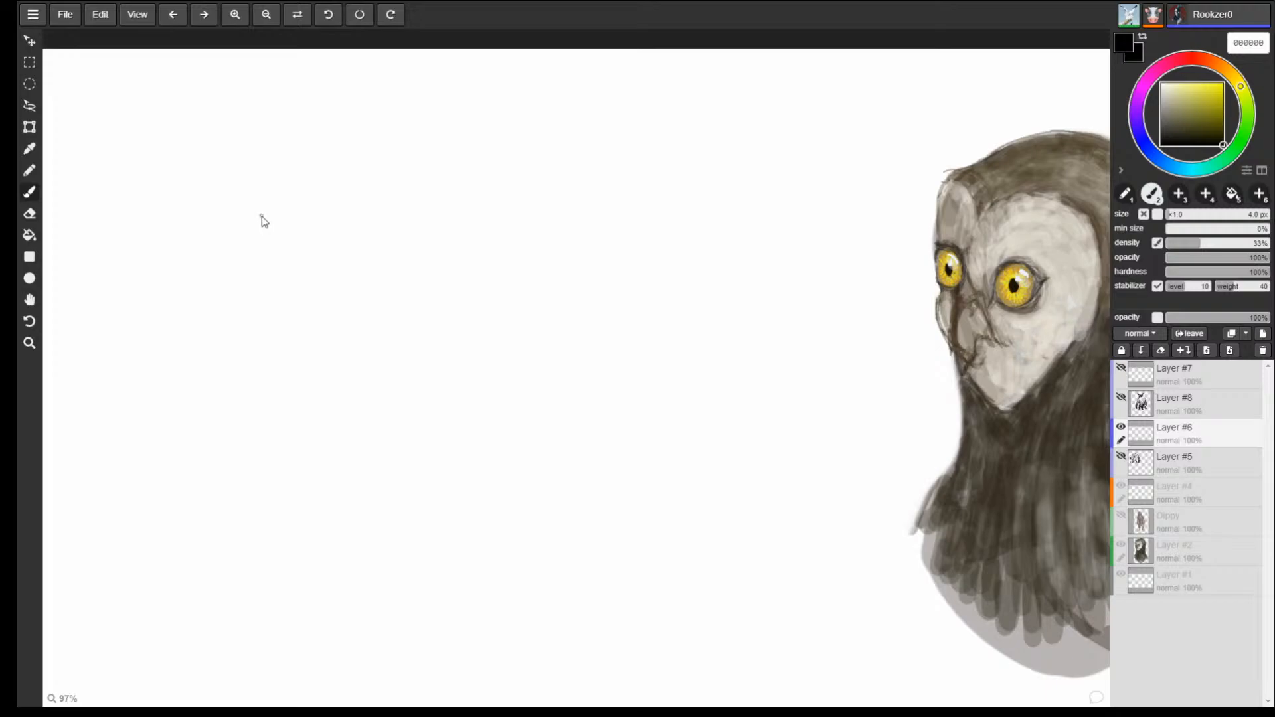
left_click(261, 216, "alt")
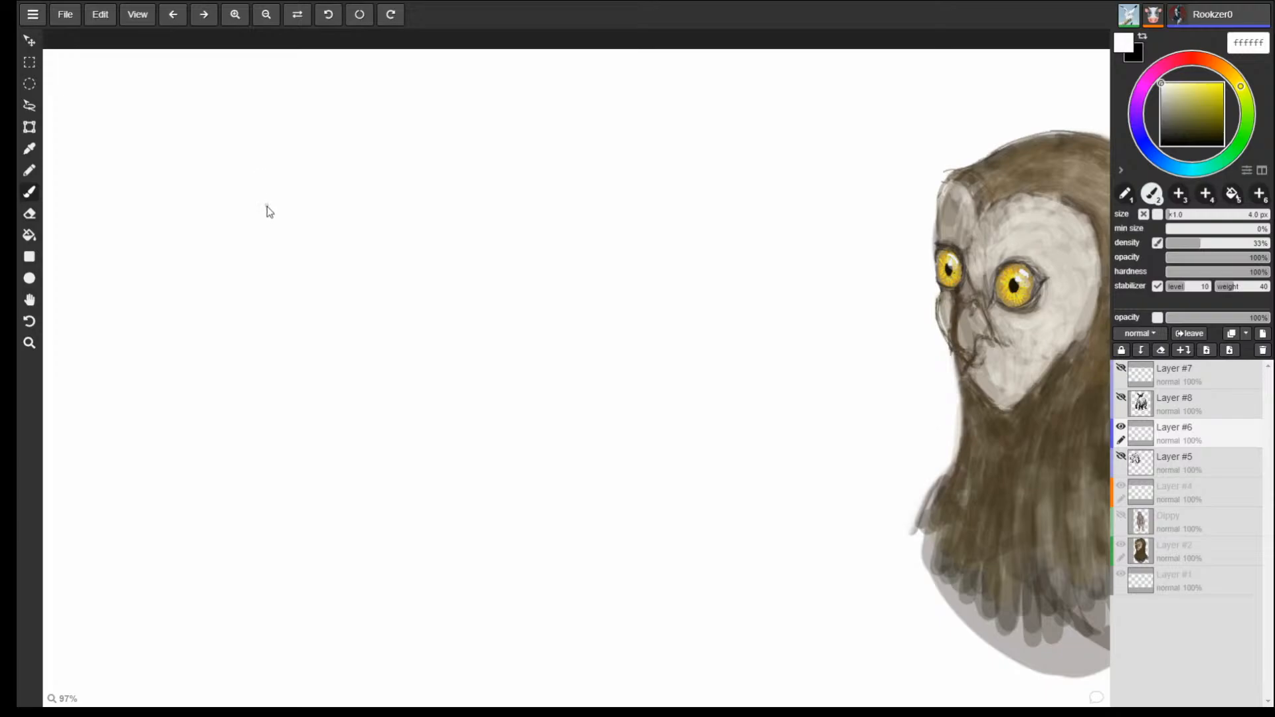
key("bracketright")
key("bracketright")
key("bracketright")
key("bracketleft")
left_click_drag(1234, 129, 1230, 156)
Draw a box-shaped head with a ragged fur edge along the jaw, two feathered ear tufts and a small nose box.
mouse_move(274, 158)
left_mouse_down()
mouse_move(191, 175)
mouse_move(205, 213)
mouse_move(269, 240)
mouse_move(305, 205)
mouse_move(297, 231)
mouse_move(249, 238)
left_mouse_up()
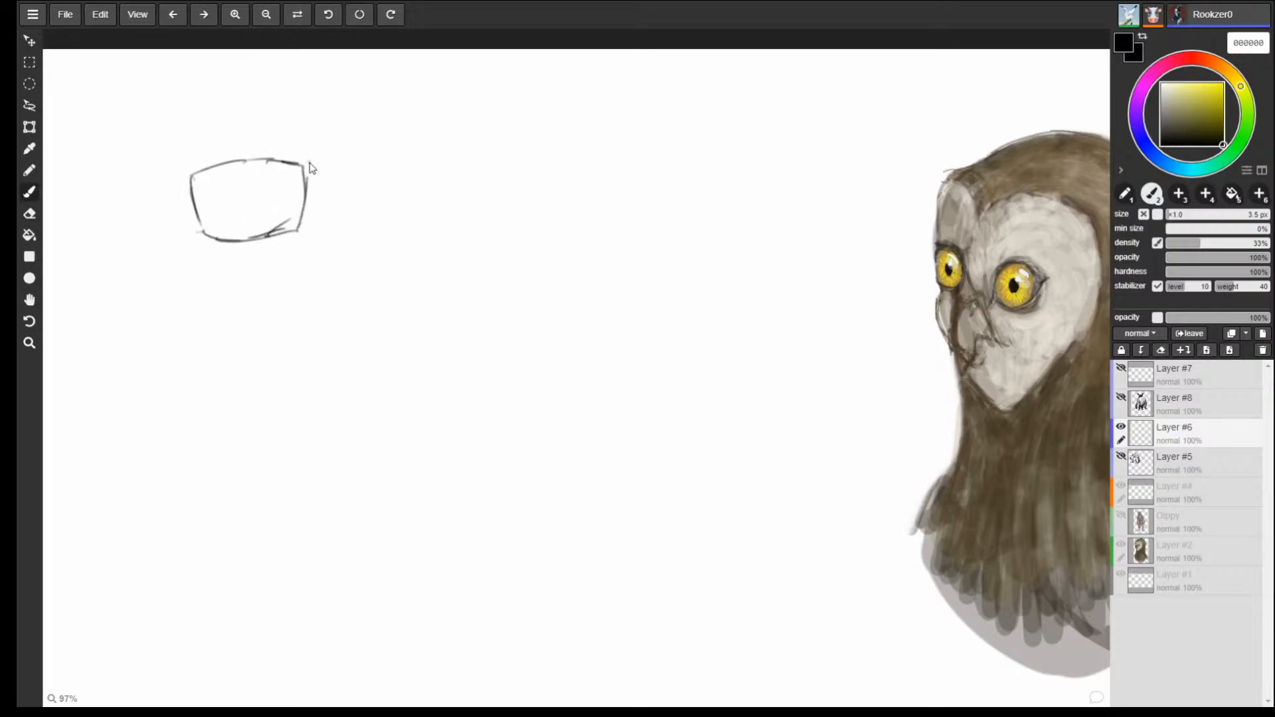
mouse_move(195, 182)
left_mouse_down()
mouse_move(201, 224)
mouse_move(231, 251)
mouse_move(308, 205)
left_mouse_up()
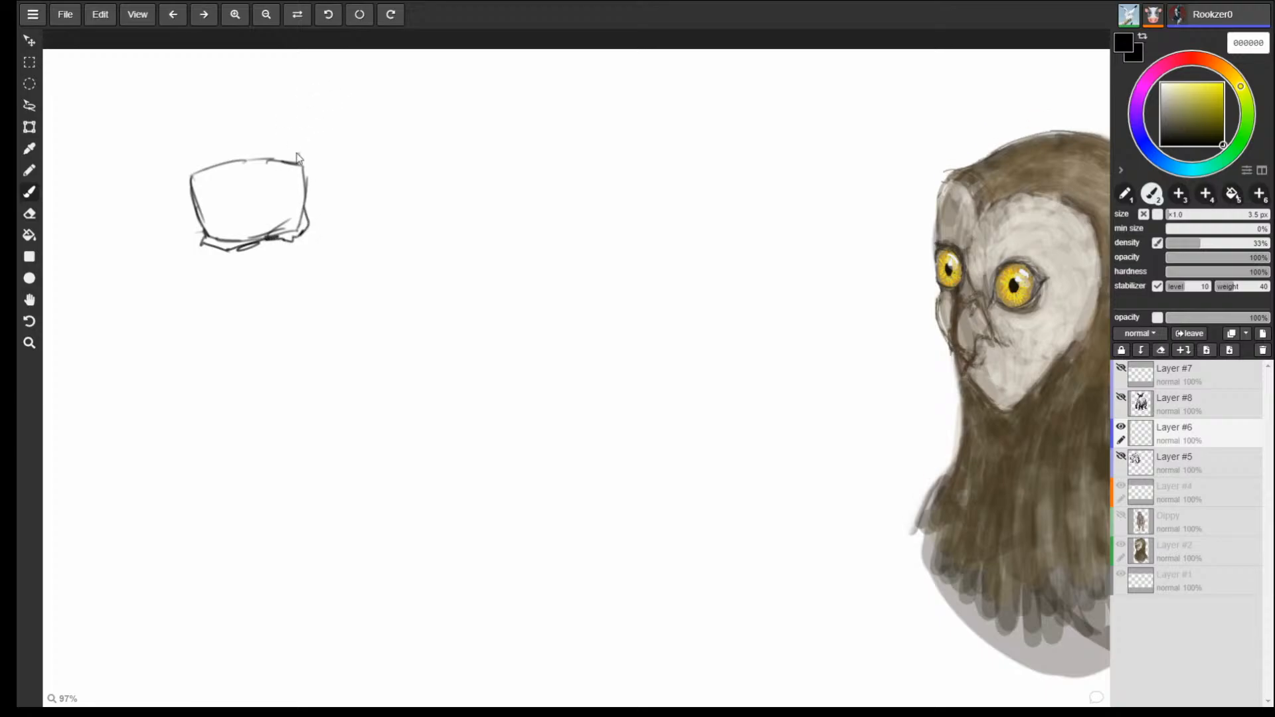
mouse_move(289, 158)
left_mouse_down()
mouse_move(348, 136)
mouse_move(315, 175)
left_mouse_up()
mouse_move(193, 172)
left_mouse_down()
mouse_move(146, 124)
mouse_move(158, 176)
mouse_move(193, 174)
mouse_move(192, 199)
left_mouse_up()
mouse_move(192, 200)
left_mouse_down()
mouse_move(200, 247)
mouse_move(227, 250)
left_mouse_up()
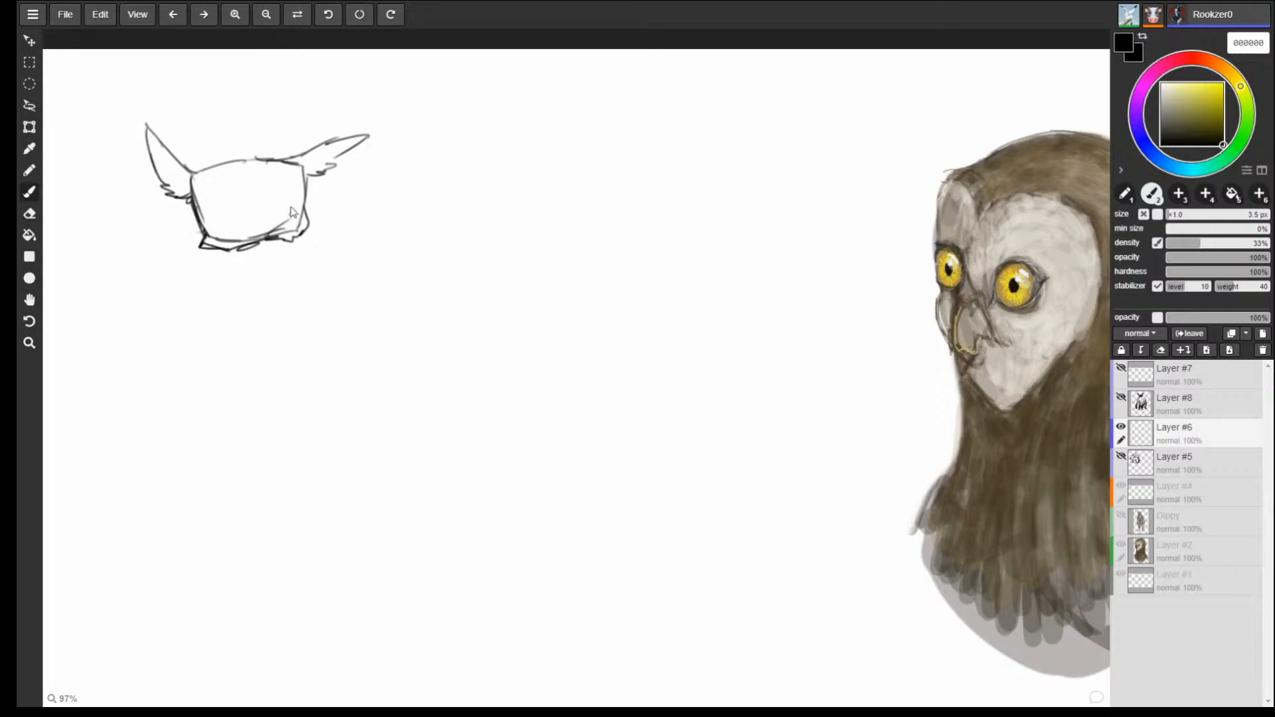
mouse_move(261, 205)
left_mouse_down()
mouse_move(243, 225)
mouse_move(261, 218)
left_mouse_up()
left_click_drag(263, 206, 264, 218)
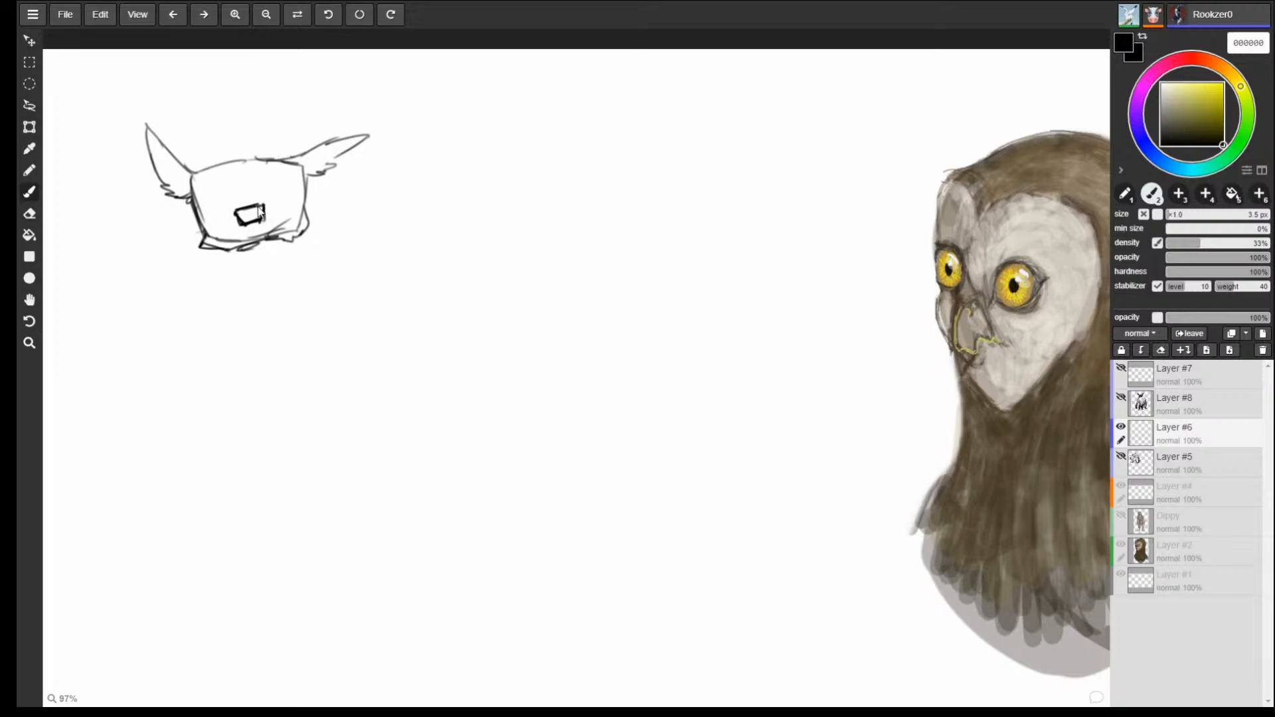
Erase the box-shaped head completely with a 300 px eraser at 100% opacity.
key("e")
left_click_drag(242, 227, 288, 236)
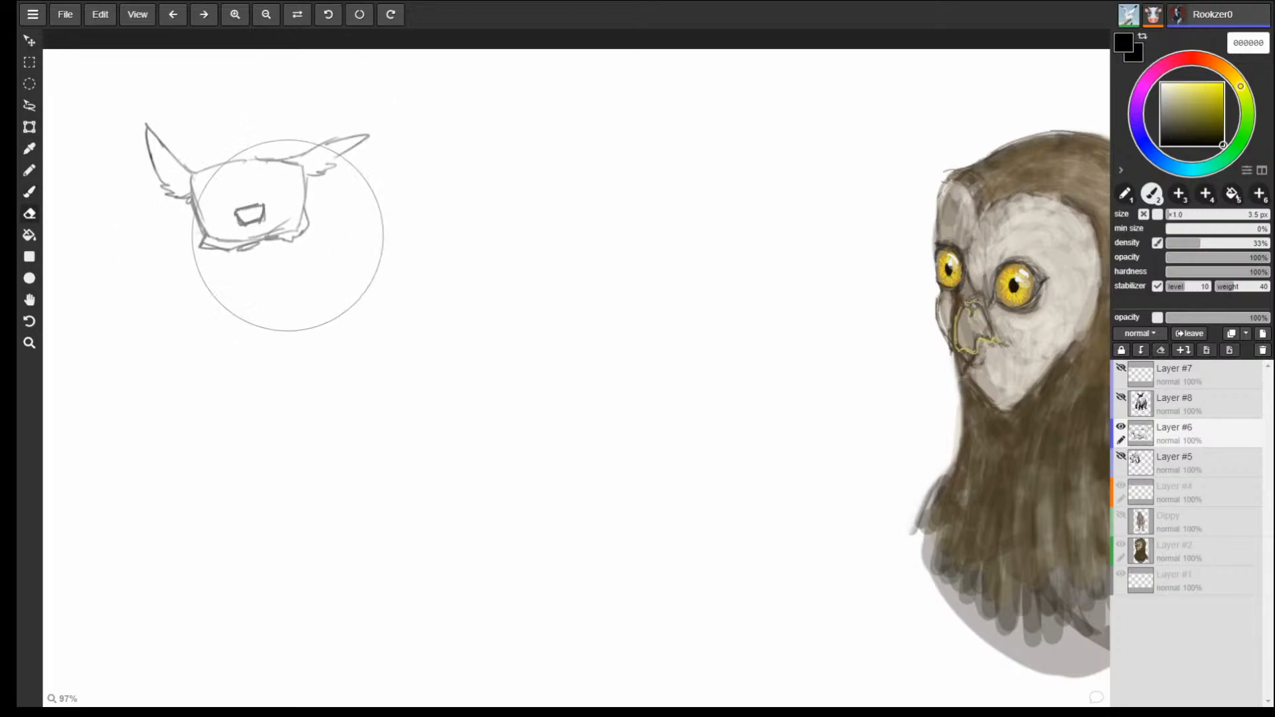
key("b")
left_click(30, 214)
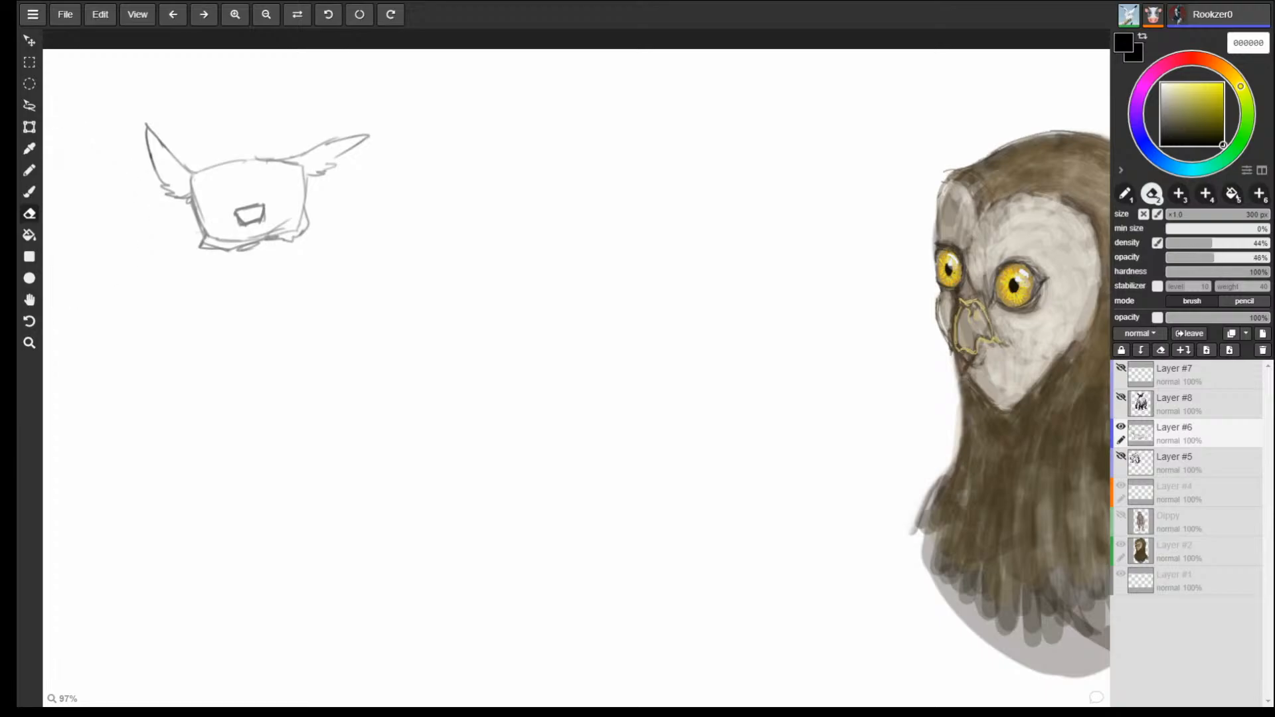
left_click_drag(1201, 257, 1266, 258)
mouse_move(253, 200)
left_mouse_down()
mouse_move(156, 128)
mouse_move(299, 185)
mouse_move(395, 274)
left_mouse_up()
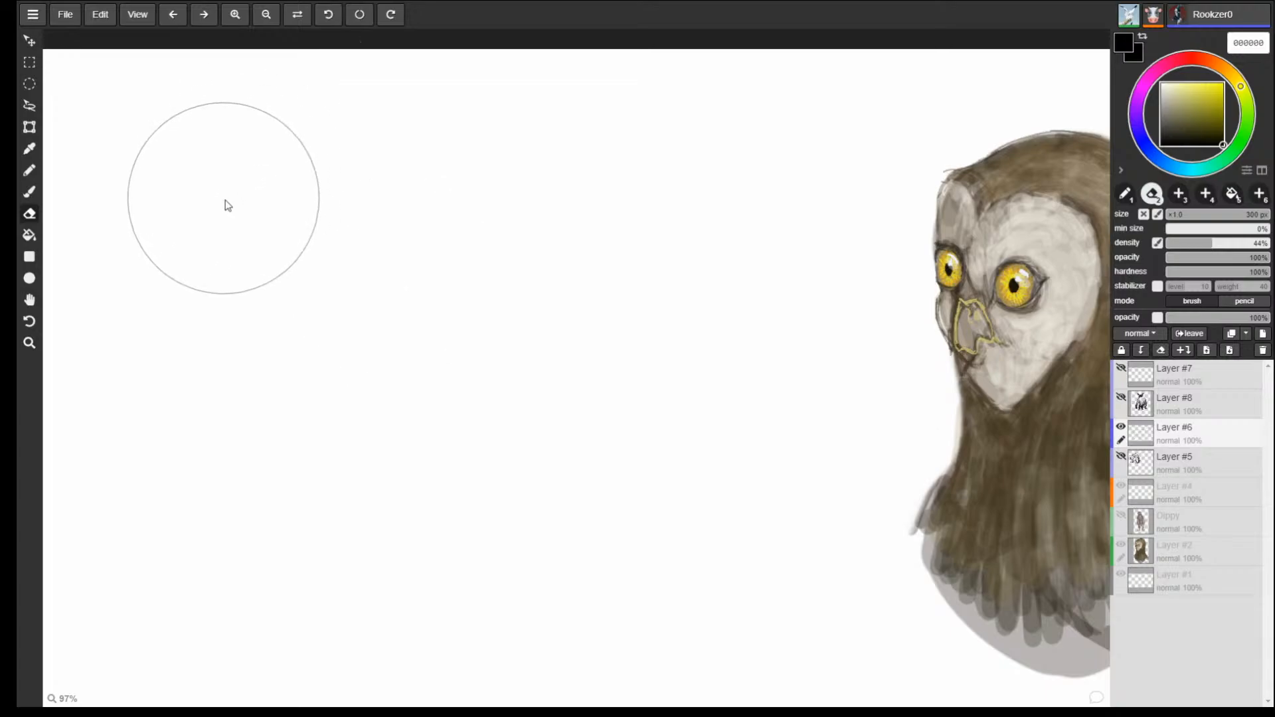
Draw a round owl head with two long pointed ear tufts and a dark hooked beak using a 7 px black brush.
key("bracketleft")
key("bracketleft")
key("bracketleft")
key("bracketleft")
key("bracketleft")
key("bracketleft")
key("bracketleft")
key("bracketleft")
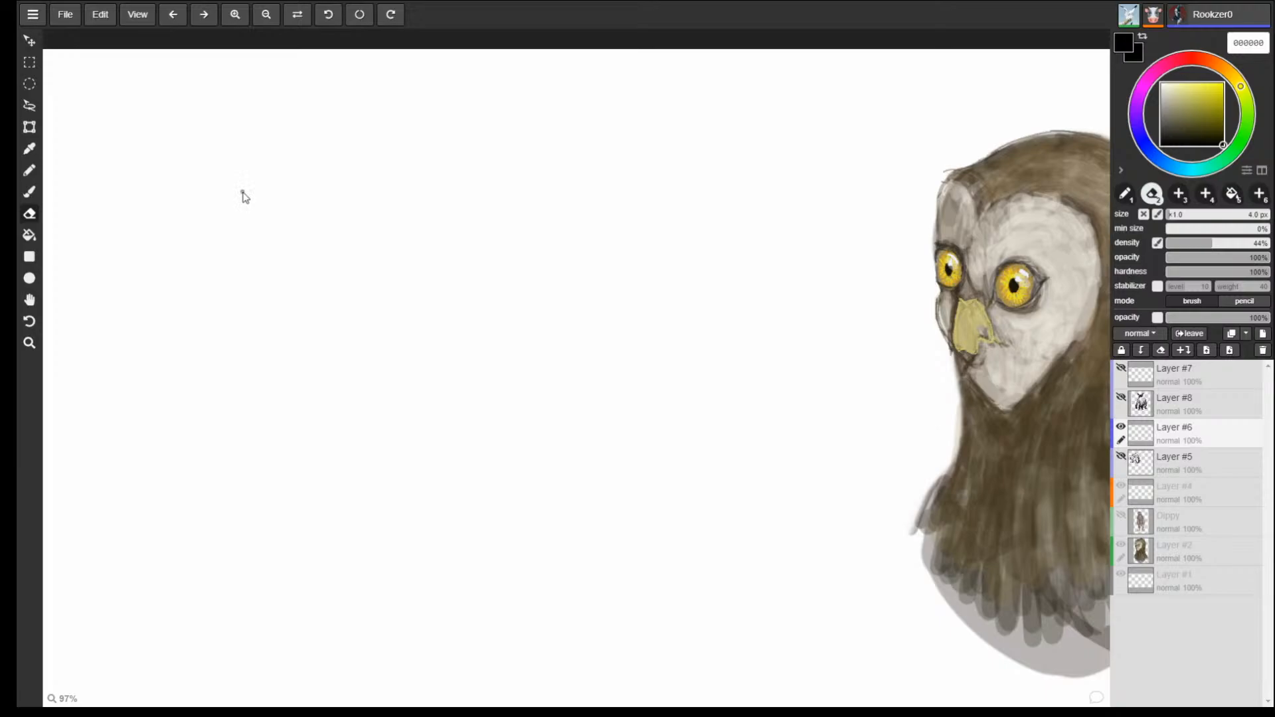
key("b")
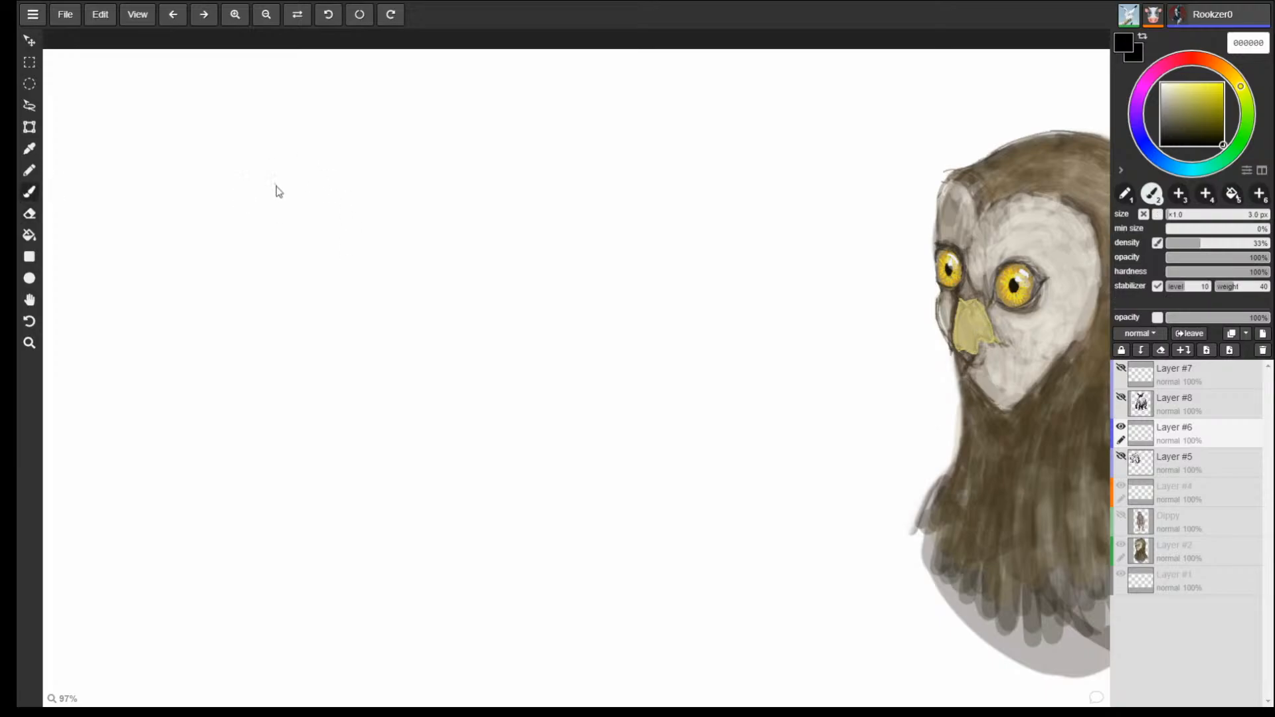
key("ctrl+z")
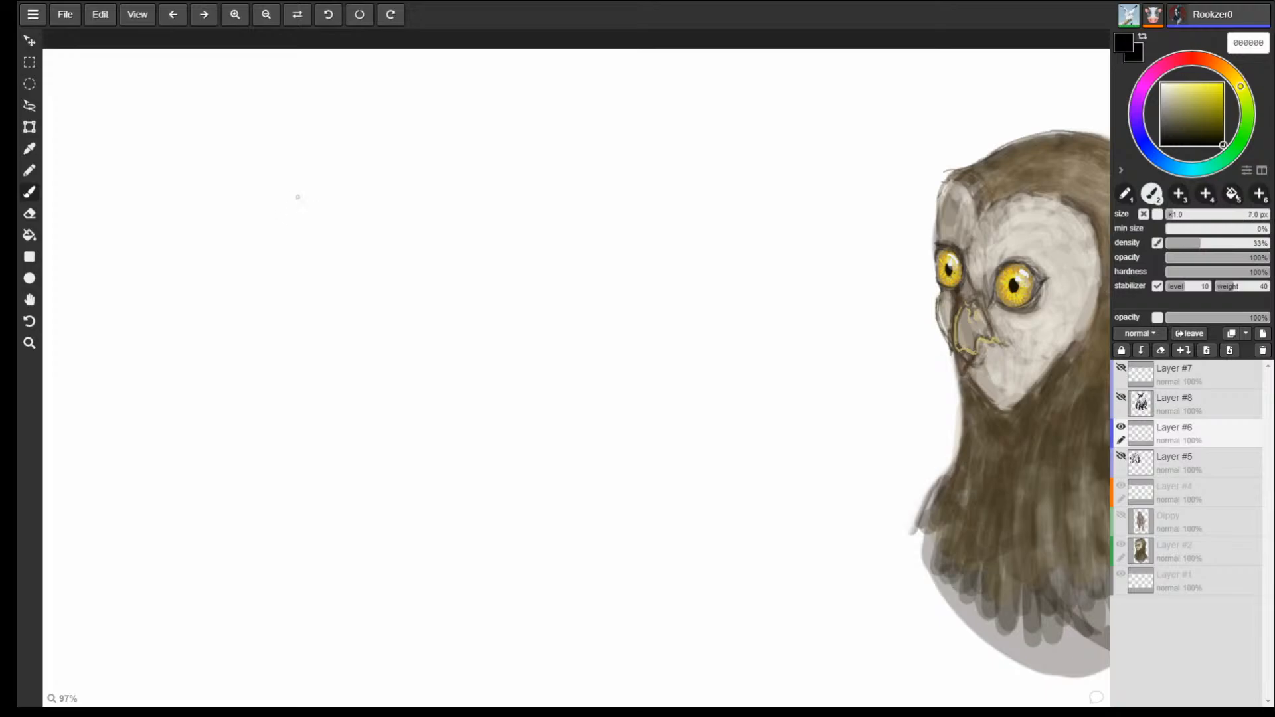
mouse_move(297, 197)
left_mouse_down()
mouse_move(417, 137)
mouse_move(334, 214)
mouse_move(342, 227)
mouse_move(423, 136)
mouse_move(327, 172)
mouse_move(235, 230)
mouse_move(242, 269)
mouse_move(302, 273)
mouse_move(322, 235)
mouse_move(319, 265)
mouse_move(295, 272)
left_mouse_up()
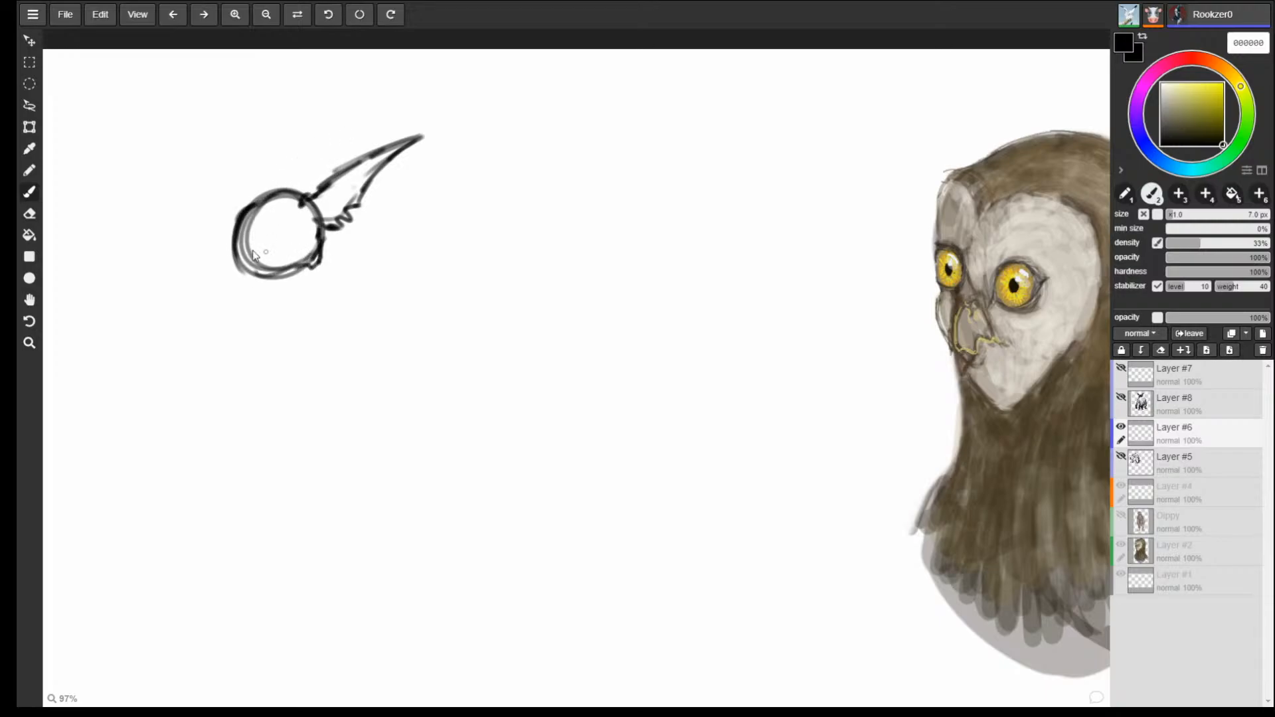
mouse_move(239, 219)
left_mouse_down()
mouse_move(237, 278)
mouse_move(295, 275)
mouse_move(319, 258)
left_mouse_up()
mouse_move(248, 202)
left_mouse_down()
mouse_move(220, 131)
mouse_move(275, 189)
mouse_move(213, 116)
mouse_move(243, 198)
left_mouse_up()
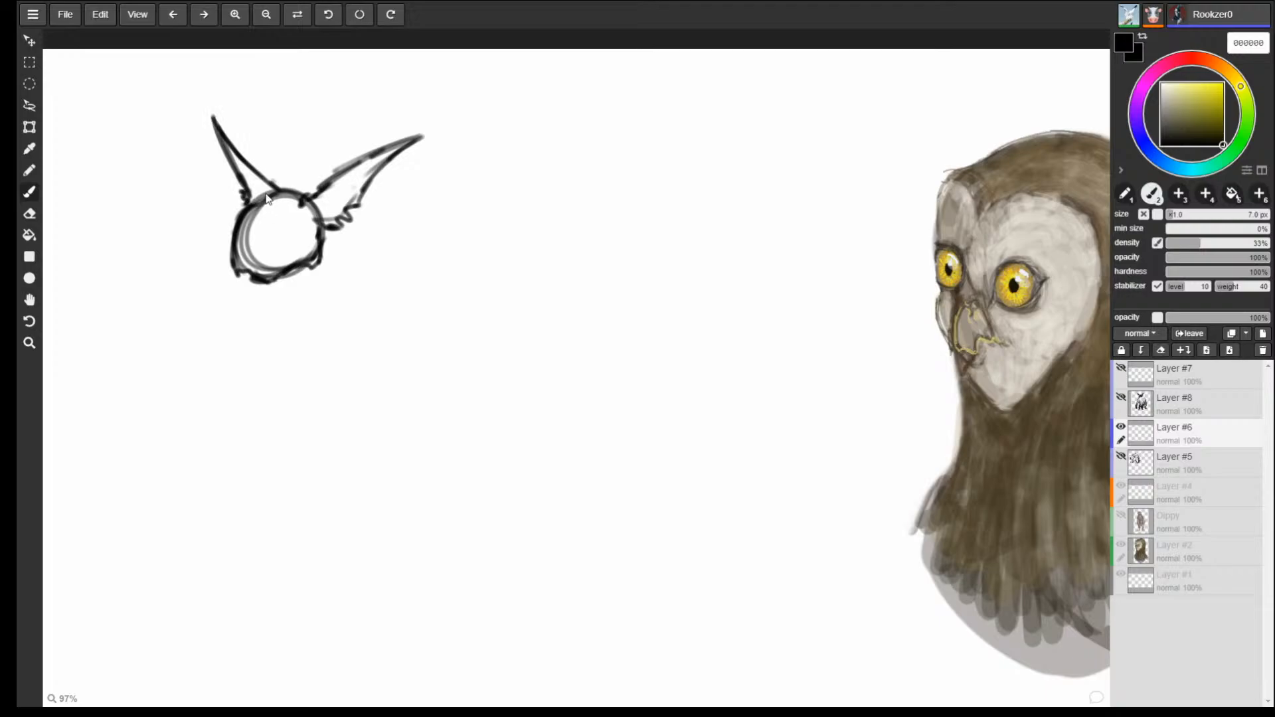
mouse_move(236, 247)
left_mouse_down()
mouse_move(264, 249)
mouse_move(269, 264)
mouse_move(229, 262)
mouse_move(224, 287)
mouse_move(252, 278)
mouse_move(230, 303)
mouse_move(232, 253)
mouse_move(263, 271)
mouse_move(229, 292)
mouse_move(238, 263)
mouse_move(231, 299)
mouse_move(243, 259)
mouse_move(255, 273)
mouse_move(243, 257)
mouse_move(255, 260)
left_mouse_up()
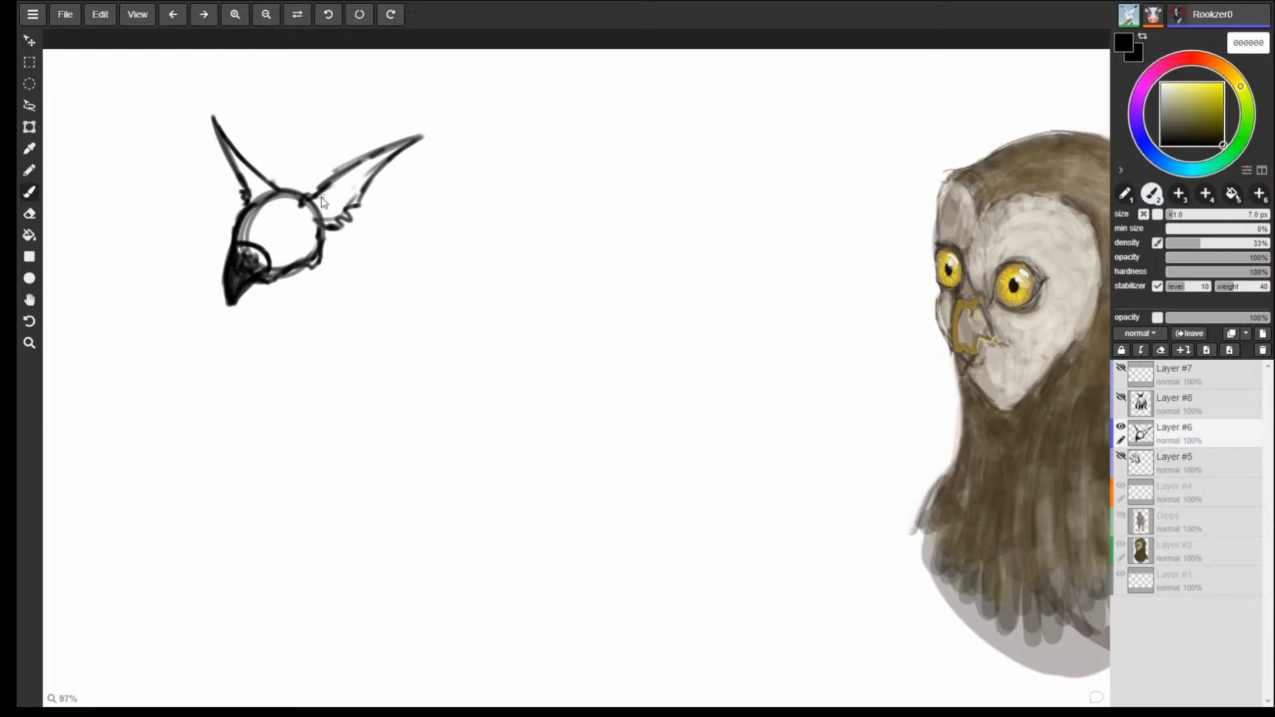
Clean up the ear and face lines, and add a brow, a dot eye and the beak's lower edge with an 8 px brush.
key("e")
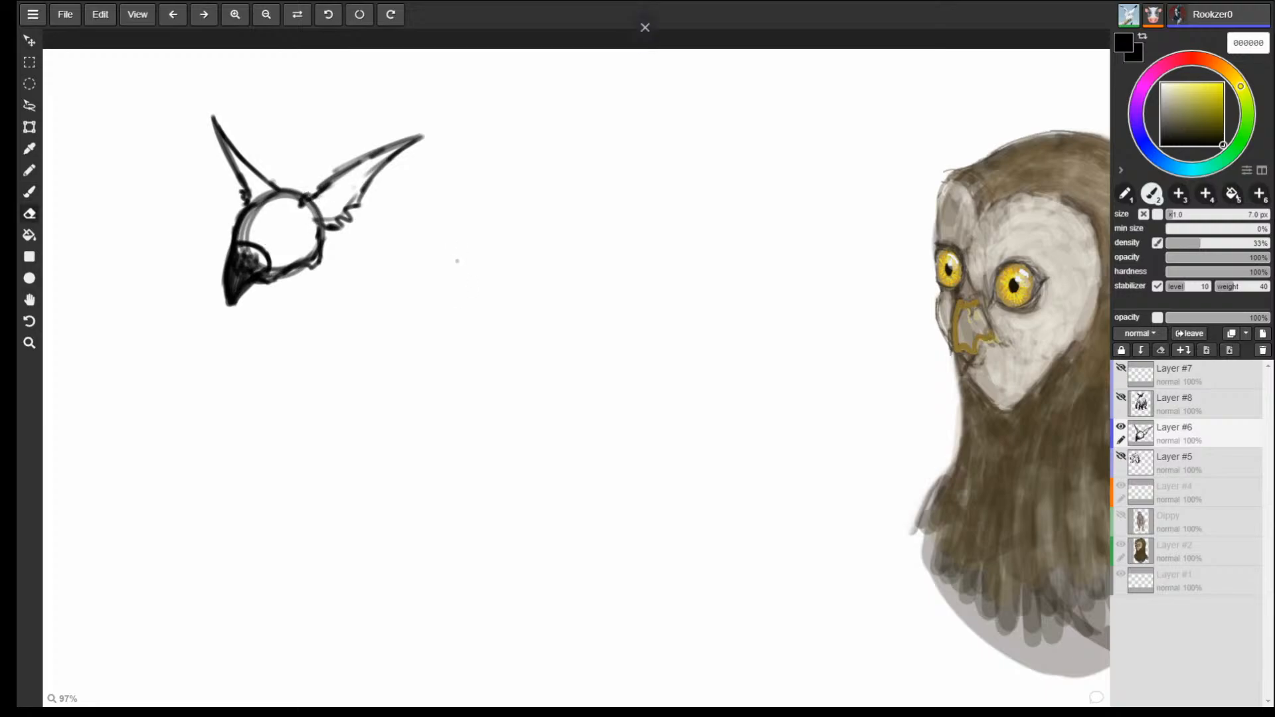
key("b")
key("e")
mouse_move(313, 204)
left_mouse_down()
mouse_move(328, 221)
mouse_move(360, 186)
mouse_move(251, 233)
mouse_move(295, 207)
mouse_move(272, 207)
mouse_move(281, 233)
left_mouse_up()
key("b")
key("e")
key("b")
key("e")
key("b")
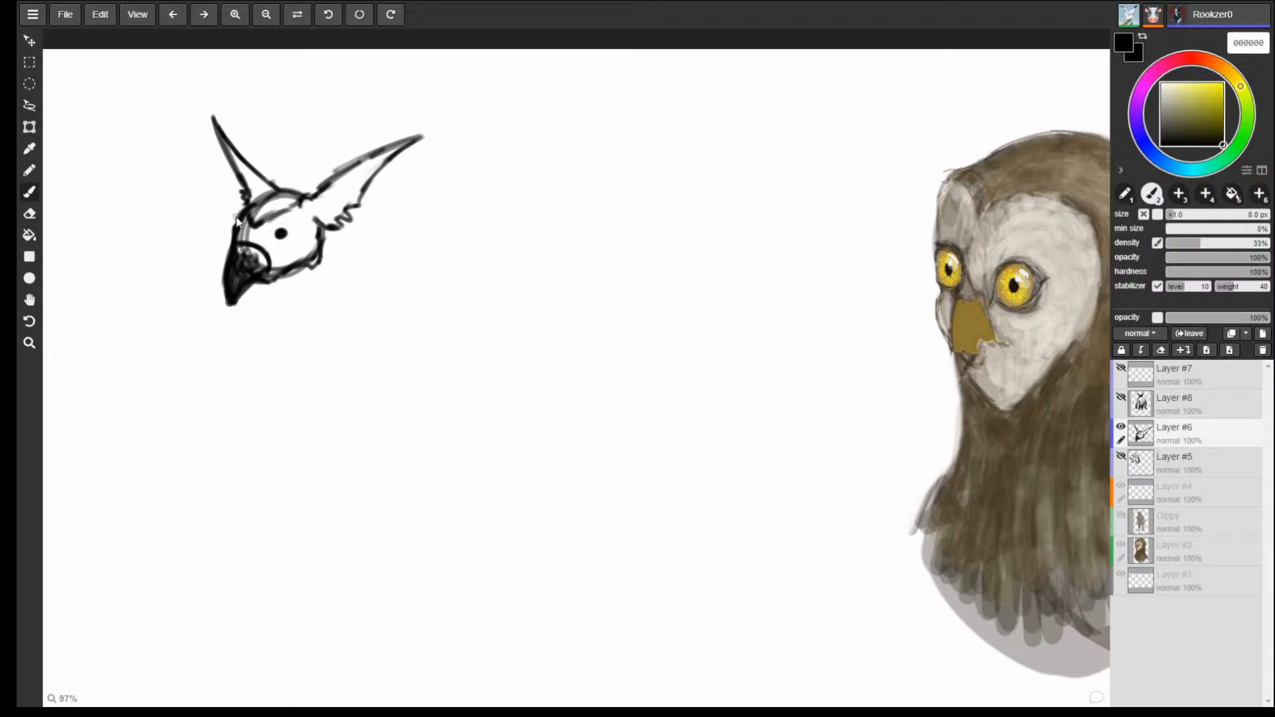
left_click_drag(251, 300, 277, 280)
Sketch the owl's neck, sloping back and a chest ending in ragged pointed feathers.
left_click_drag(325, 221, 432, 326)
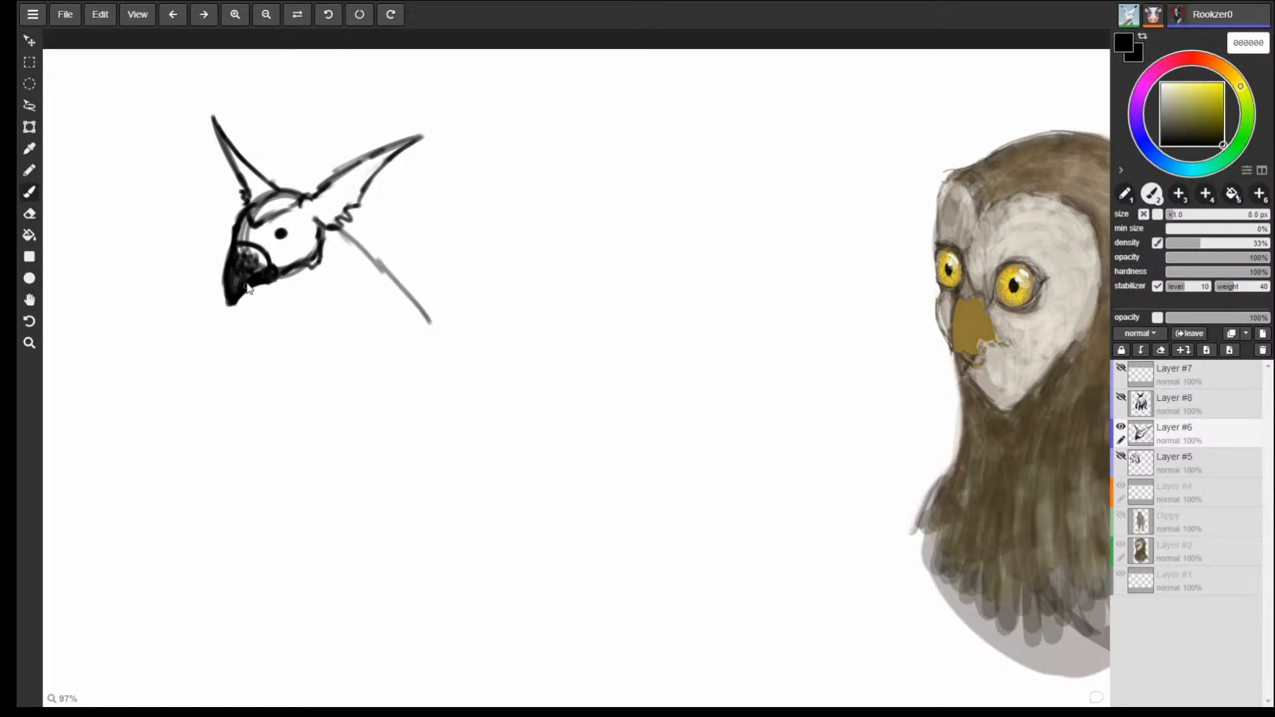
mouse_move(259, 339)
left_mouse_down()
mouse_move(251, 303)
mouse_move(259, 350)
left_mouse_up()
mouse_move(251, 289)
left_mouse_down()
mouse_move(262, 347)
mouse_move(234, 385)
mouse_move(250, 432)
left_mouse_up()
mouse_move(265, 418)
left_mouse_down()
mouse_move(437, 362)
mouse_move(432, 345)
left_mouse_up()
mouse_move(260, 317)
left_mouse_down()
mouse_move(226, 405)
mouse_move(266, 479)
mouse_move(283, 413)
mouse_move(253, 497)
mouse_move(257, 467)
left_mouse_up()
mouse_move(257, 466)
left_mouse_down()
mouse_move(284, 512)
mouse_move(289, 438)
left_mouse_up()
mouse_move(290, 438)
left_mouse_down()
mouse_move(295, 460)
mouse_move(326, 418)
left_mouse_up()
mouse_move(316, 435)
left_mouse_down()
mouse_move(385, 372)
mouse_move(457, 360)
mouse_move(444, 336)
left_mouse_up()
left_click_drag(361, 247, 462, 343)
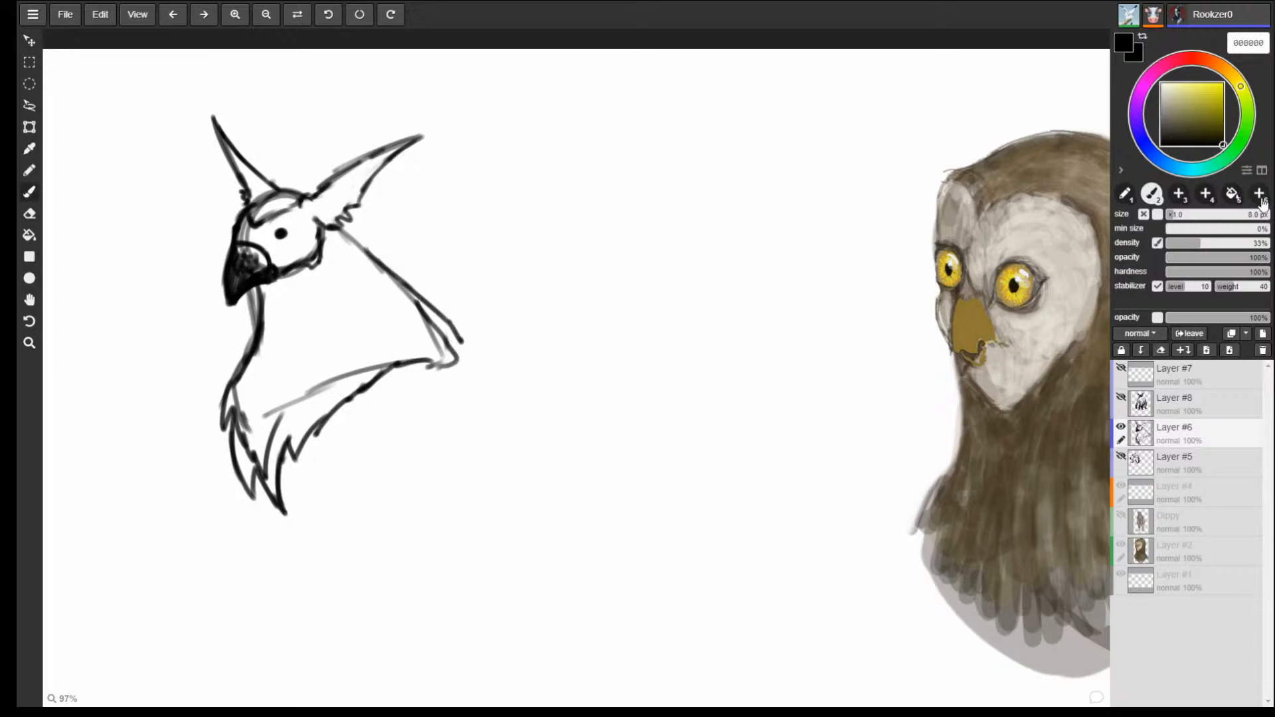
Add a feather tuft along the back of the neck and erase the stray guide lines on the back and chest.
mouse_move(362, 236)
left_mouse_down()
mouse_move(399, 255)
mouse_move(416, 285)
mouse_move(360, 245)
left_mouse_up()
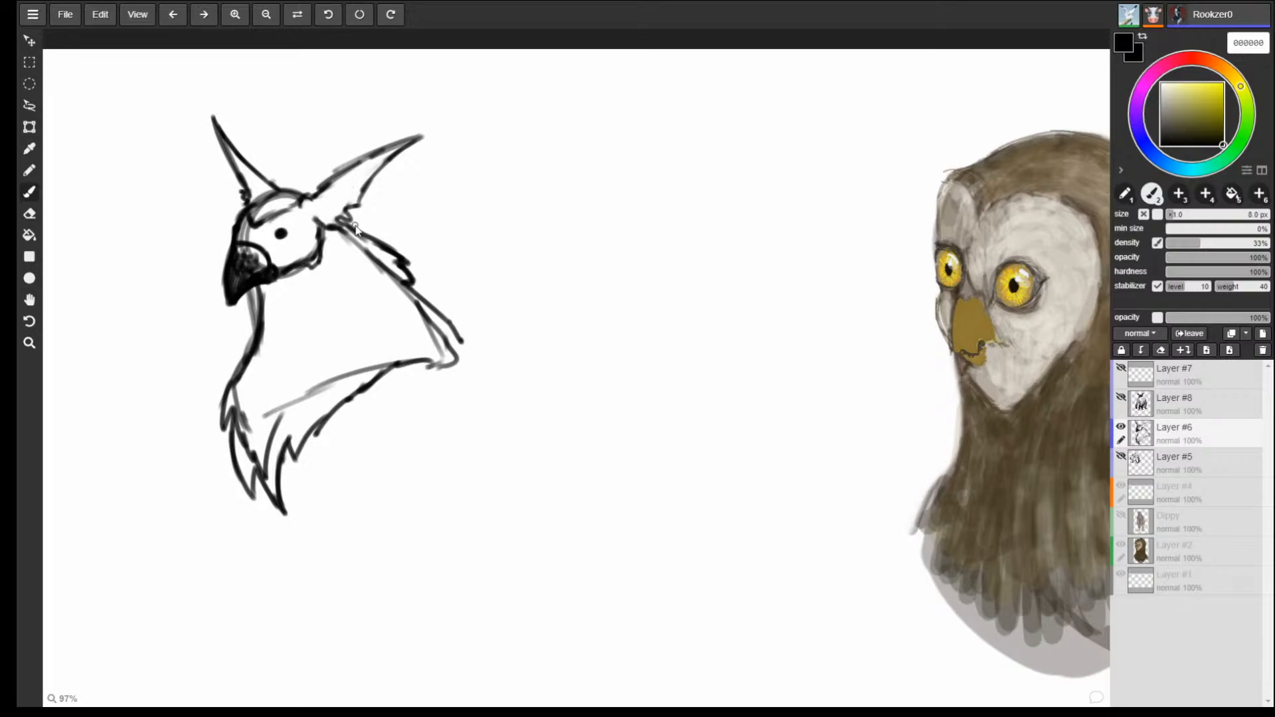
key("e")
mouse_move(356, 232)
left_mouse_down()
mouse_move(456, 356)
mouse_move(425, 319)
left_mouse_up()
key("b")
key("e")
mouse_move(285, 399)
left_mouse_down()
mouse_move(269, 415)
mouse_move(406, 358)
mouse_move(344, 396)
mouse_move(407, 360)
left_mouse_up()
key("b")
key("e")
key("b")
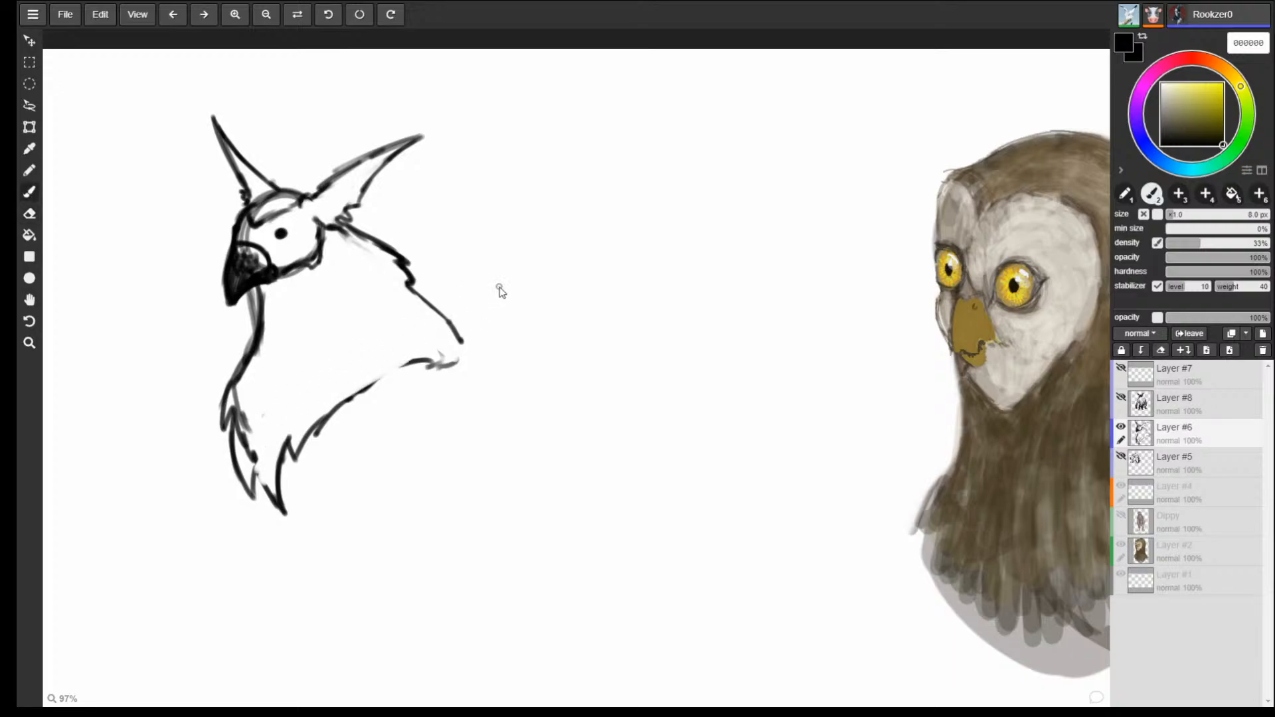
Erase the owl's lower face and redraw it with a round facial disc, a ringed eye and an open lower beak.
mouse_move(262, 286)
left_mouse_down()
mouse_move(263, 324)
mouse_move(286, 279)
left_mouse_up()
key("e")
mouse_move(285, 262)
left_mouse_down()
mouse_move(279, 296)
mouse_move(296, 246)
mouse_move(316, 249)
mouse_move(291, 299)
mouse_move(269, 282)
mouse_move(262, 319)
left_mouse_up()
key("b")
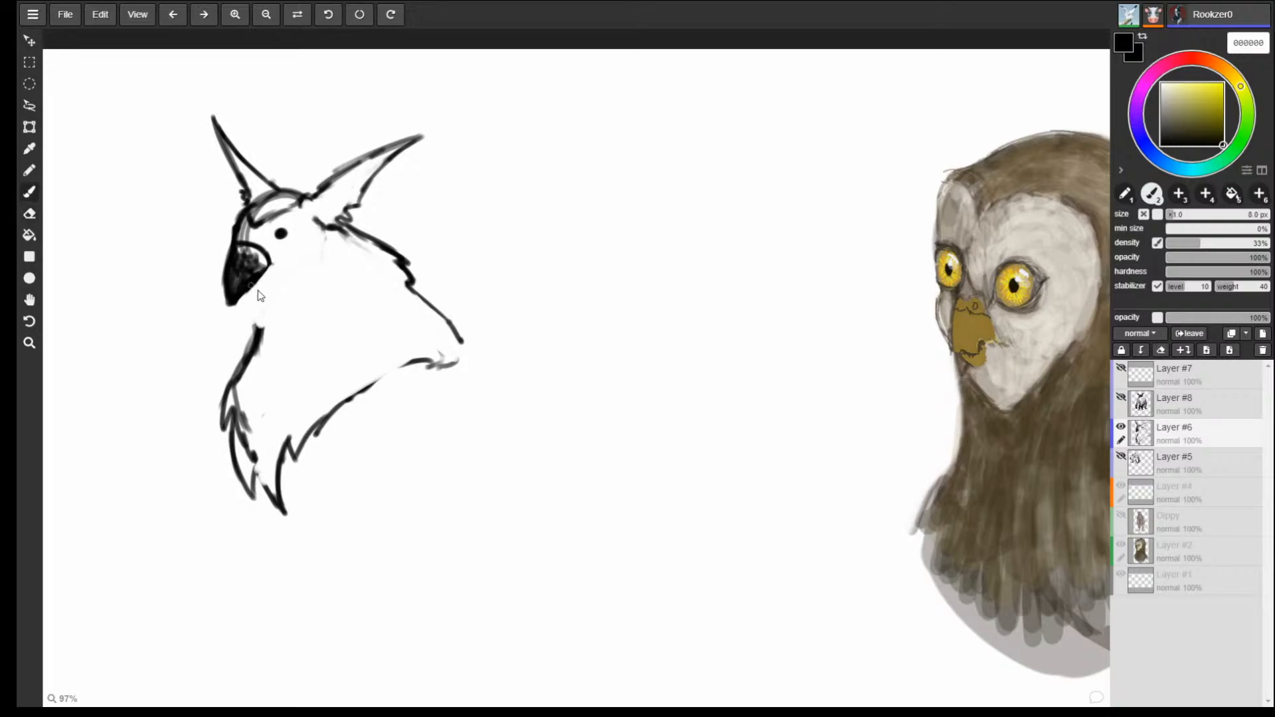
left_click_drag(275, 261, 244, 311)
mouse_move(245, 208)
left_mouse_down()
mouse_move(220, 267)
mouse_move(238, 212)
left_mouse_up()
left_click_drag(275, 278, 302, 211)
mouse_move(303, 211)
left_mouse_down()
mouse_move(283, 273)
mouse_move(303, 210)
left_mouse_up()
mouse_move(303, 210)
left_mouse_down()
mouse_move(293, 273)
mouse_move(269, 274)
left_mouse_up()
mouse_move(282, 233)
left_mouse_down()
mouse_move(286, 256)
mouse_move(282, 234)
left_mouse_up()
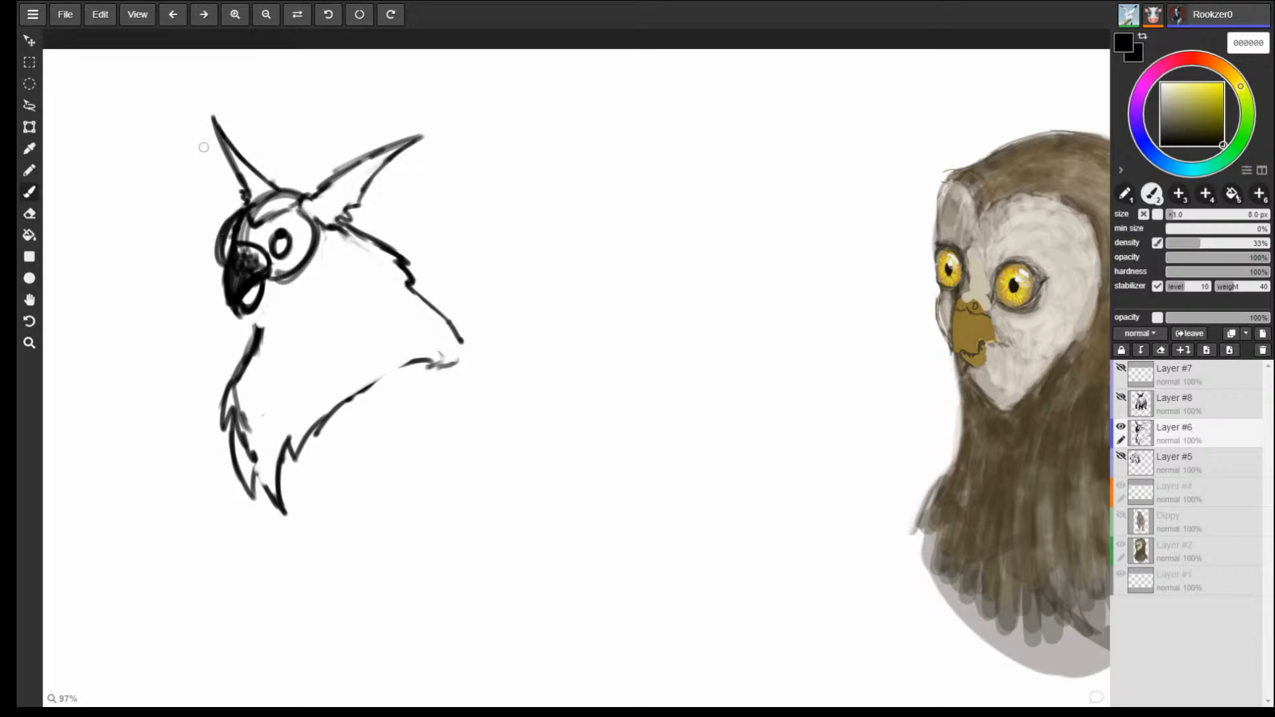
Erase the entire owl head and chest sketch with an enlarged eraser.
key("e")
mouse_move(205, 146)
left_mouse_down()
mouse_move(232, 140)
mouse_move(248, 193)
mouse_move(260, 183)
mouse_move(219, 247)
mouse_move(250, 210)
left_mouse_up()
key("b")
key("e")
key("bracketright")
mouse_move(231, 233)
left_mouse_down()
mouse_move(279, 188)
mouse_move(228, 311)
mouse_move(254, 480)
left_mouse_up()
key("bracketright")
key("bracketright")
key("bracketright")
key("bracketright")
key("bracketright")
key("bracketright")
key("b")
key("e")
key("b")
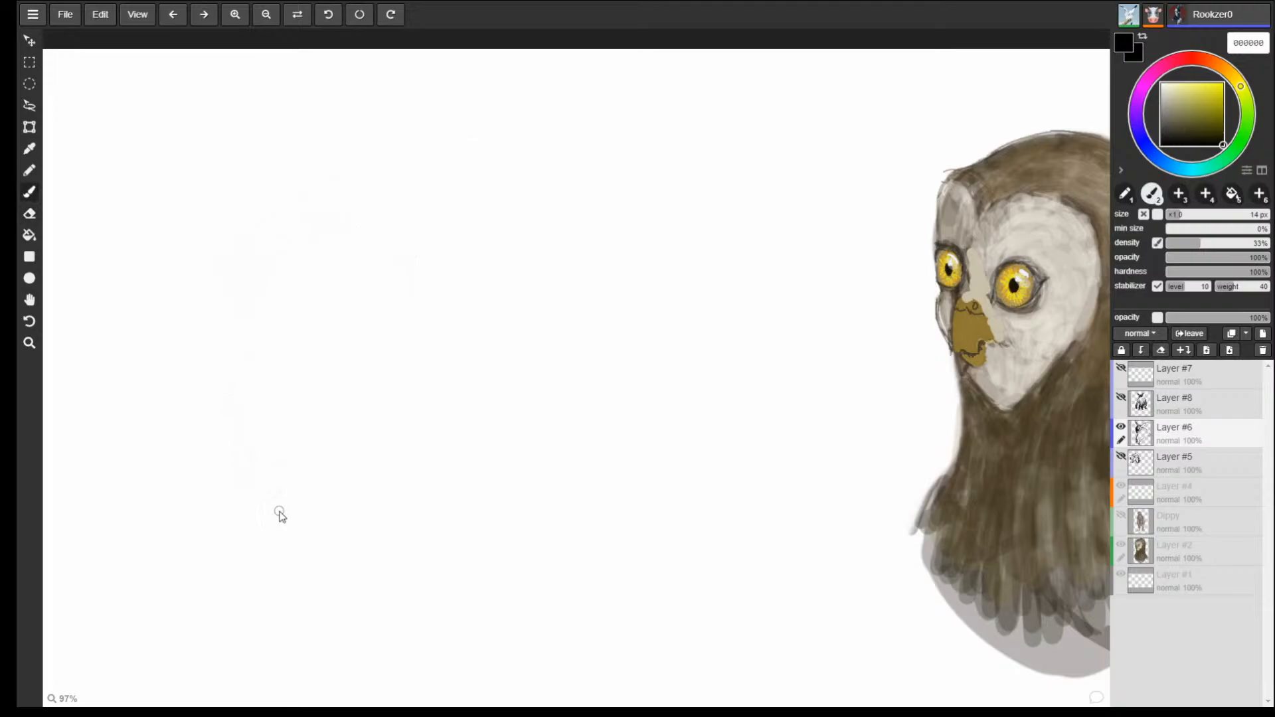
Block out a standing bear with a boxy head and a tall pear-shaped body using an 8 px black brush.
key("bracketleft")
mouse_move(313, 136)
left_mouse_down()
mouse_move(273, 148)
mouse_move(253, 190)
mouse_move(340, 185)
mouse_move(269, 149)
mouse_move(251, 161)
mouse_move(265, 194)
mouse_move(339, 202)
mouse_move(243, 170)
mouse_move(266, 199)
mouse_move(219, 472)
left_mouse_up()
left_click_drag(233, 511, 260, 576)
left_click_drag(352, 170, 377, 239)
mouse_move(397, 279)
left_mouse_down()
mouse_move(436, 407)
mouse_move(423, 542)
left_mouse_up()
left_click_drag(421, 546, 409, 579)
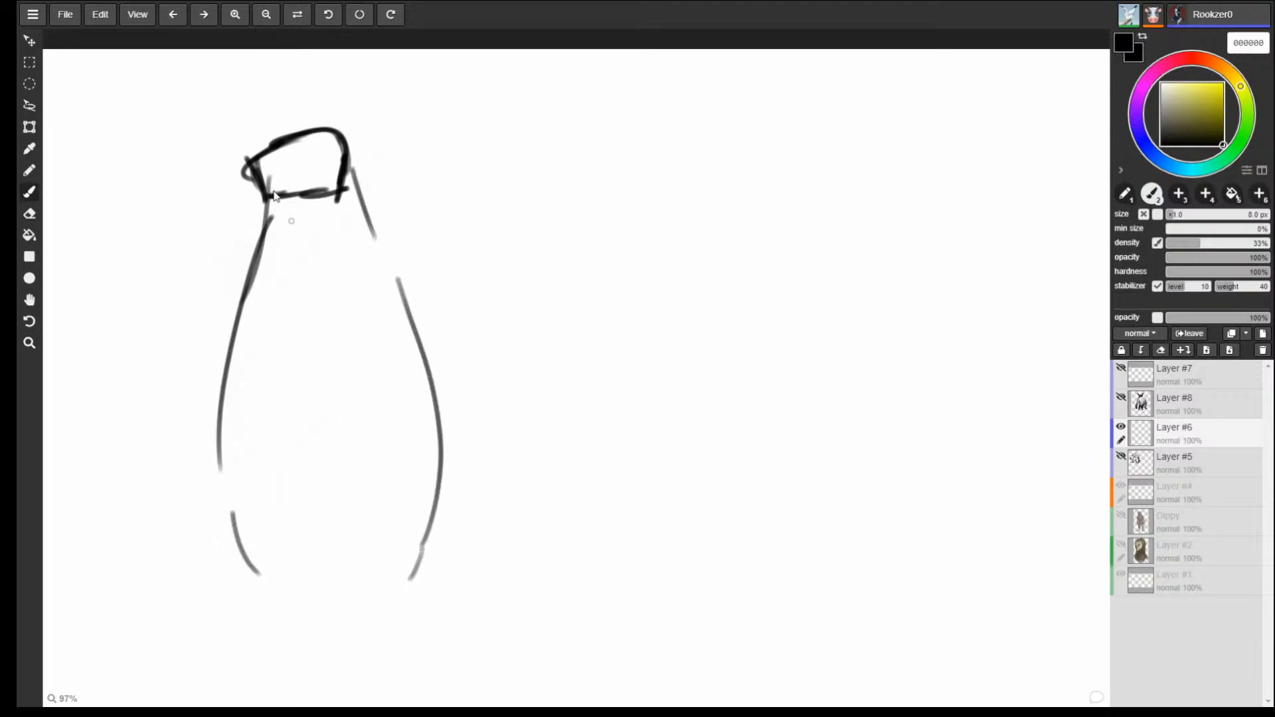
Thicken the bear's flank outline and add round ears, a small nose box and short legs with flat feet.
left_click_drag(271, 213, 211, 399)
mouse_move(210, 425)
left_mouse_down()
mouse_move(229, 542)
mouse_move(301, 605)
mouse_move(341, 538)
mouse_move(392, 605)
mouse_move(409, 558)
left_mouse_up()
left_click_drag(267, 142, 247, 171)
mouse_move(331, 131)
left_mouse_down()
mouse_move(355, 140)
mouse_move(289, 169)
mouse_move(309, 167)
left_mouse_up()
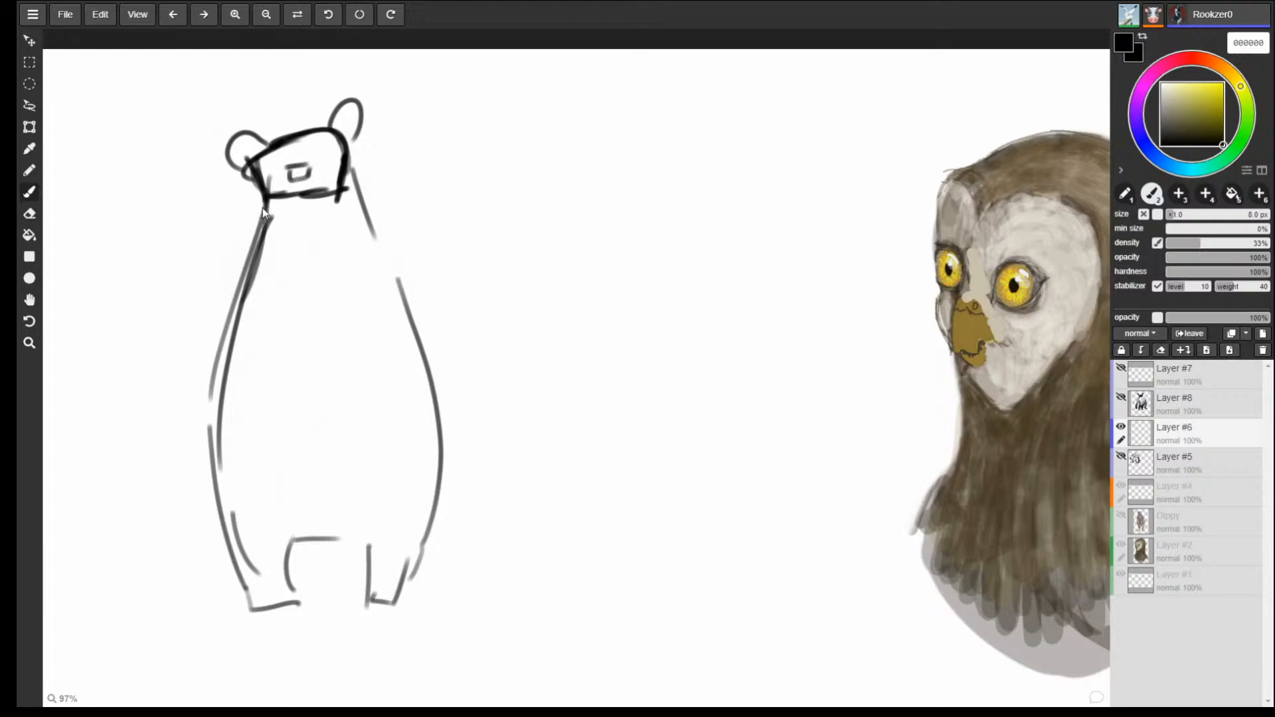
Draw long arms hanging along both sides of the bear's body and add a dot eye.
mouse_move(265, 202)
left_mouse_down()
mouse_move(209, 336)
mouse_move(196, 418)
left_mouse_up()
left_click_drag(209, 444, 201, 480)
mouse_move(352, 165)
left_mouse_down()
mouse_move(459, 435)
mouse_move(427, 412)
left_mouse_up()
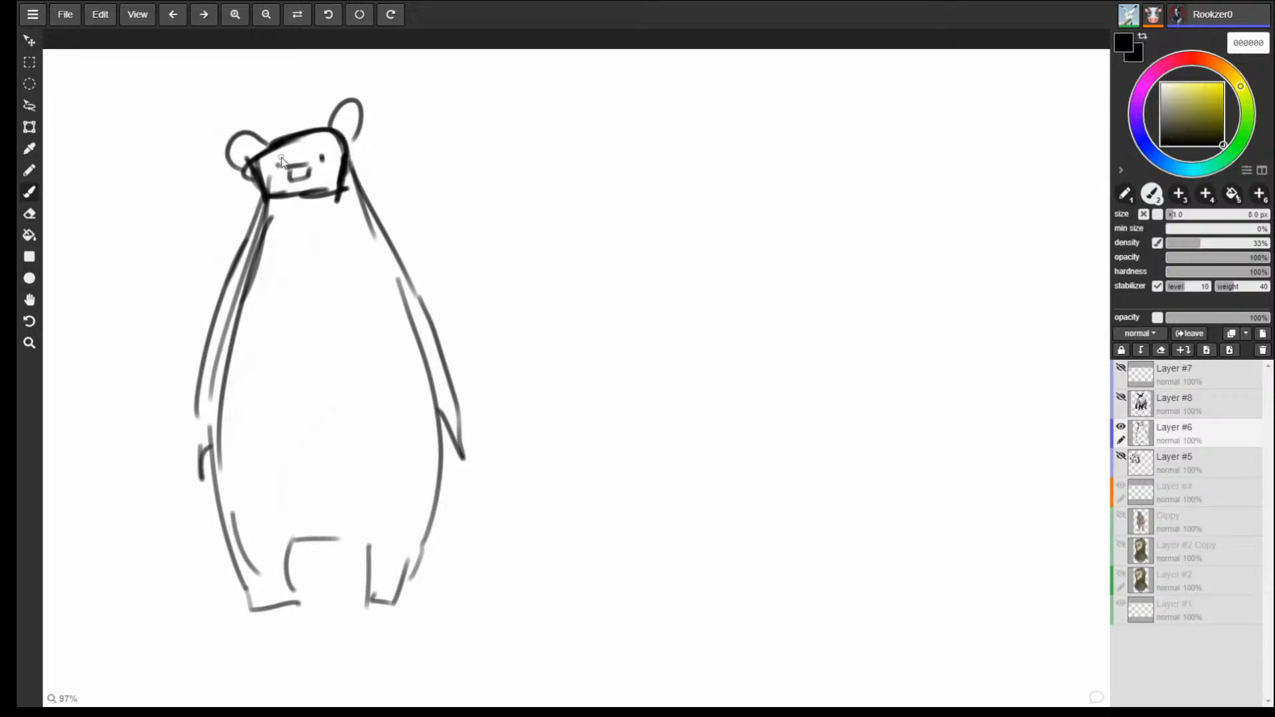
Fade out the bear's face and clear the whole bear sketch from the layer.
left_click_drag(285, 186, 299, 194)
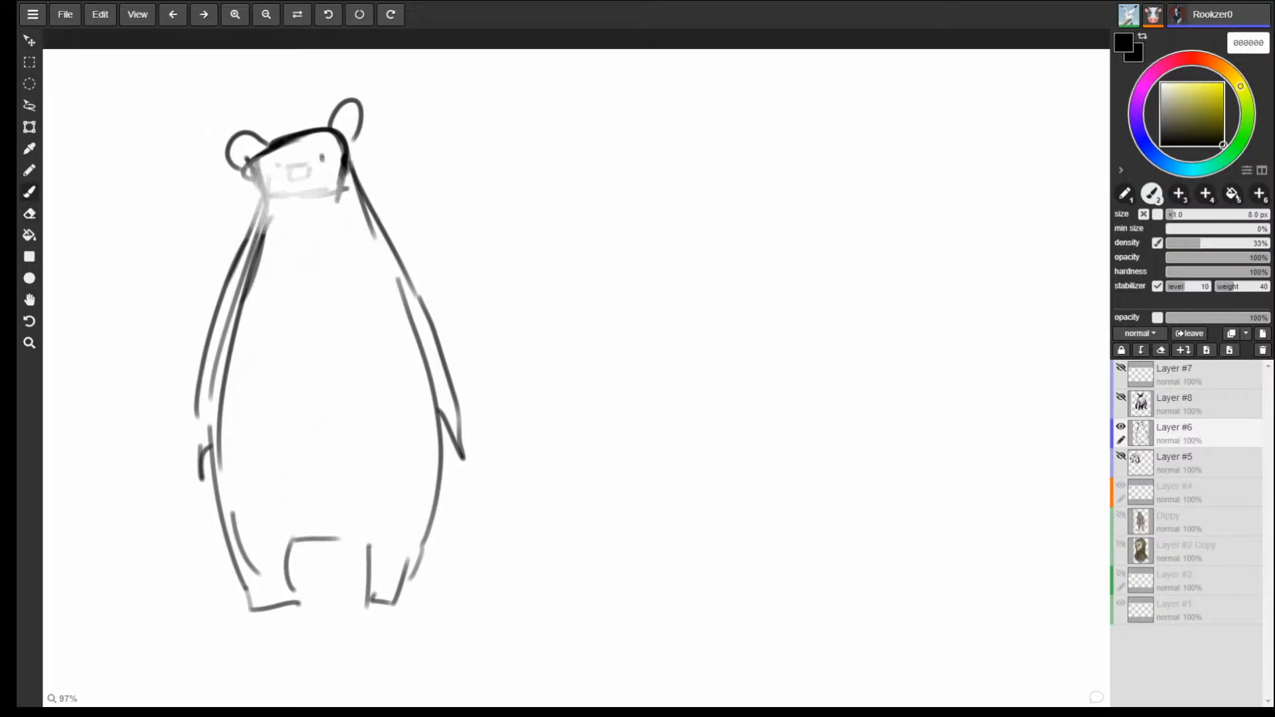
mouse_move(247, 162)
left_mouse_down()
mouse_move(265, 200)
mouse_move(290, 194)
left_mouse_up()
left_click_drag(339, 149, 357, 199)
mouse_move(264, 197)
left_mouse_down()
mouse_move(308, 197)
mouse_move(268, 201)
mouse_move(277, 140)
mouse_move(251, 166)
mouse_move(238, 117)
mouse_move(206, 166)
mouse_move(221, 158)
mouse_move(221, 128)
left_mouse_up()
key("Delete")
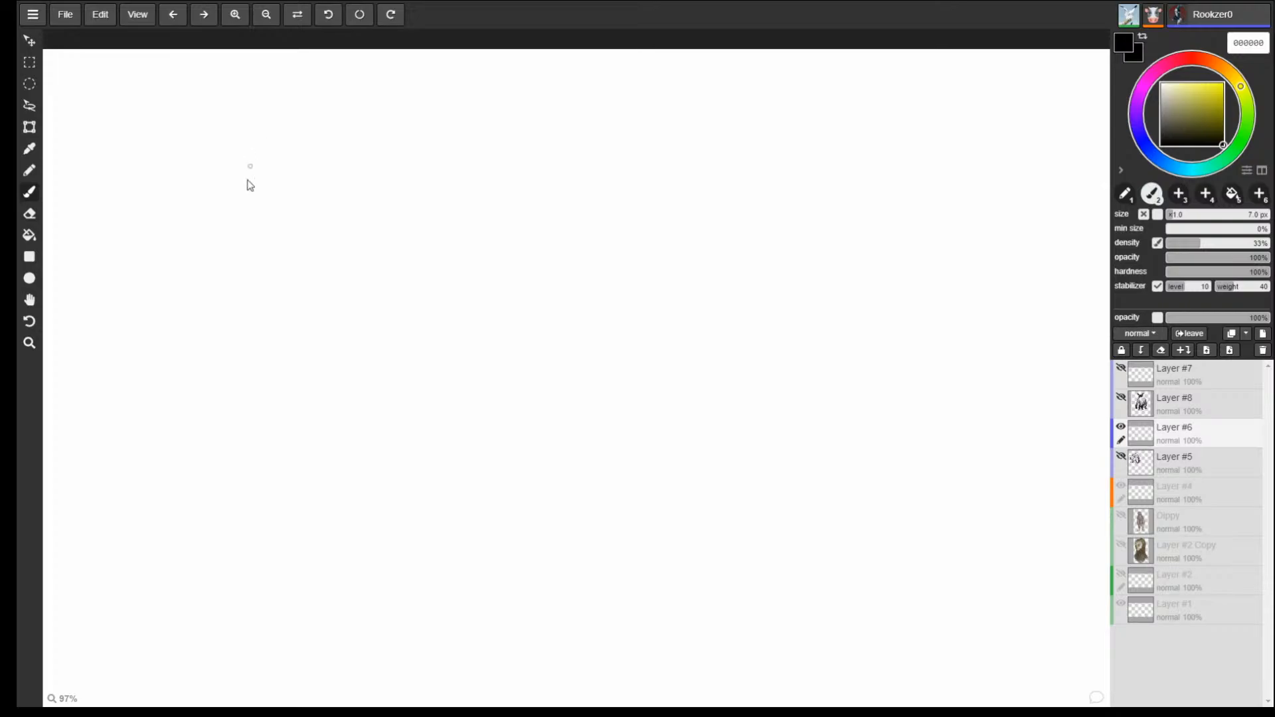
Sketch overlapping ovals for a hunched torso and shoulder with a 7 px brush, and scale the sketch down.
mouse_move(271, 195)
left_mouse_down()
mouse_move(262, 390)
mouse_move(271, 401)
mouse_move(313, 379)
mouse_move(312, 312)
mouse_move(235, 165)
mouse_move(251, 408)
left_mouse_up()
left_click_drag(98, 266, 294, 240)
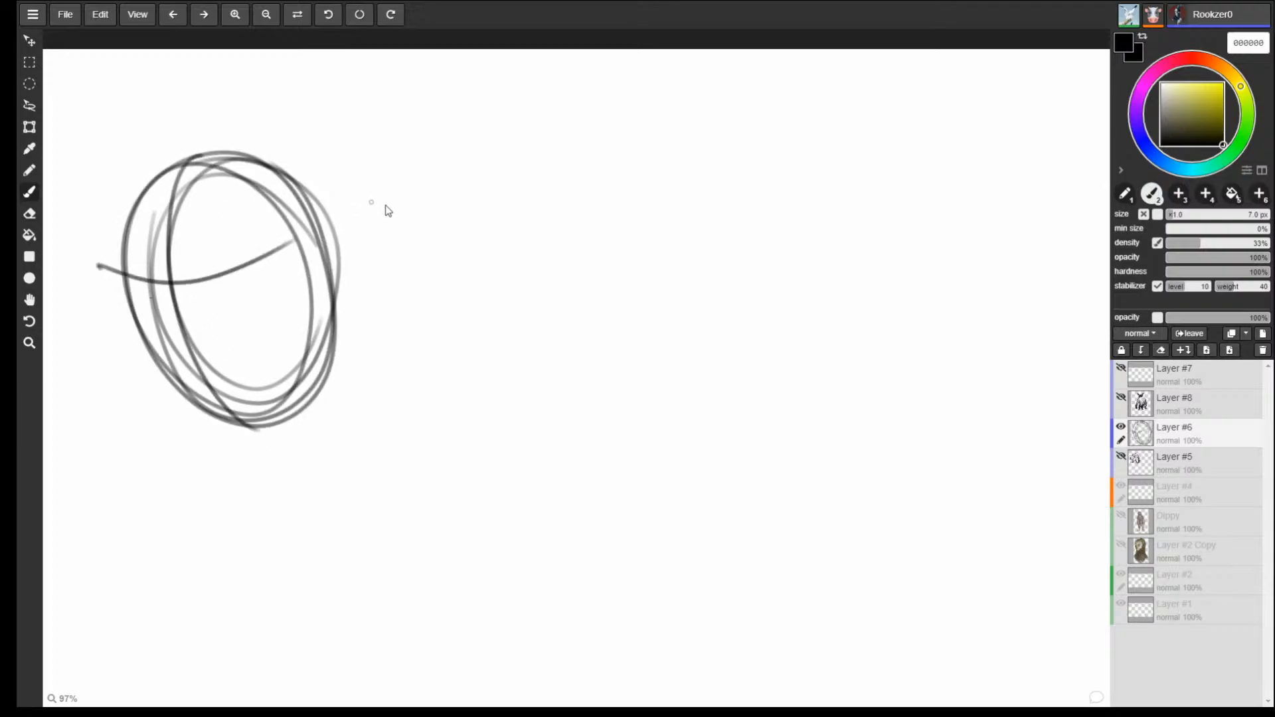
mouse_move(326, 155)
left_mouse_down()
mouse_move(399, 305)
mouse_move(402, 194)
mouse_move(336, 179)
mouse_move(382, 324)
mouse_move(416, 253)
mouse_move(420, 312)
mouse_move(362, 337)
mouse_move(420, 318)
left_mouse_up()
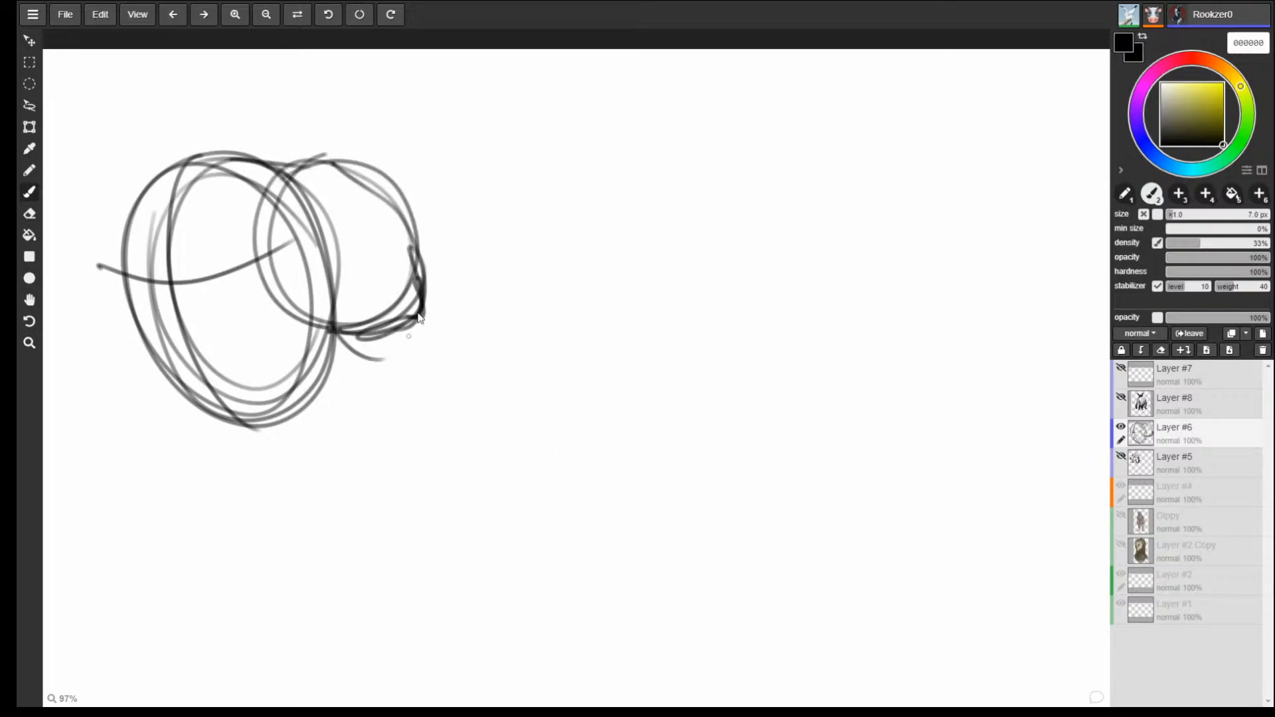
mouse_move(319, 351)
left_mouse_down()
mouse_move(398, 359)
mouse_move(429, 279)
left_mouse_up()
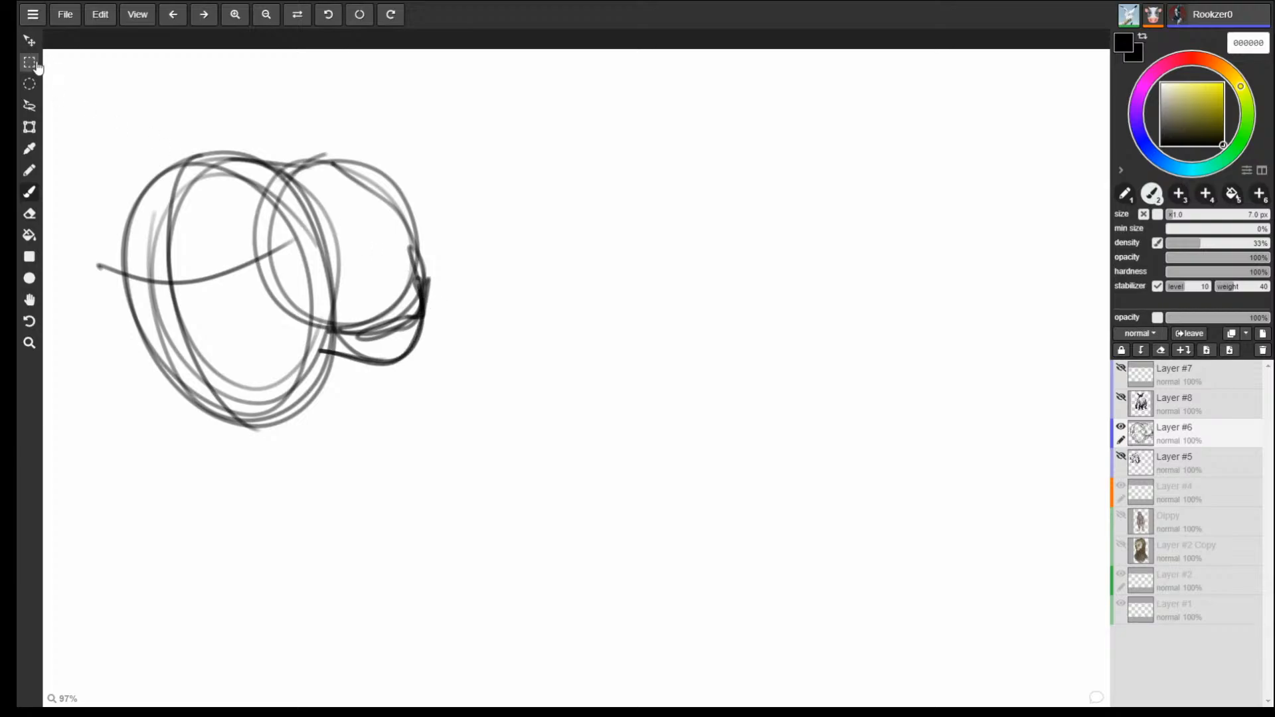
left_click(30, 127)
mouse_move(108, 144)
left_mouse_down()
mouse_move(189, 202)
mouse_move(209, 239)
left_mouse_up()
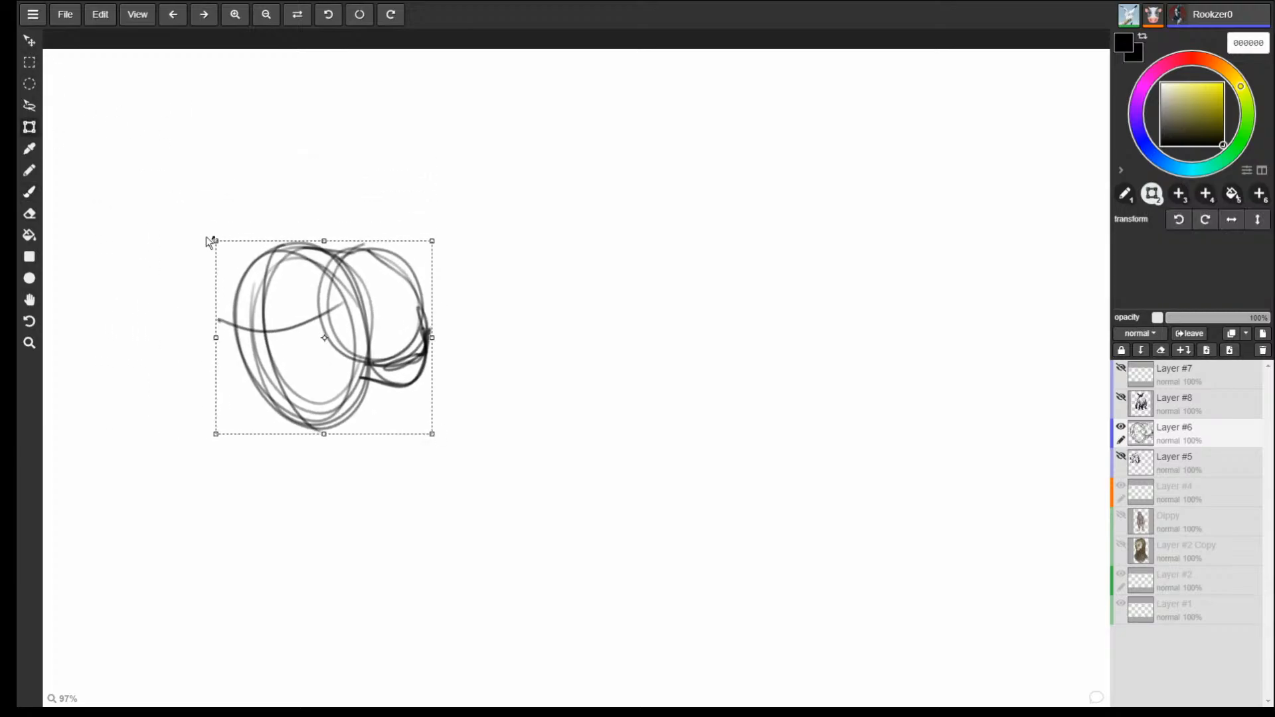
key("b")
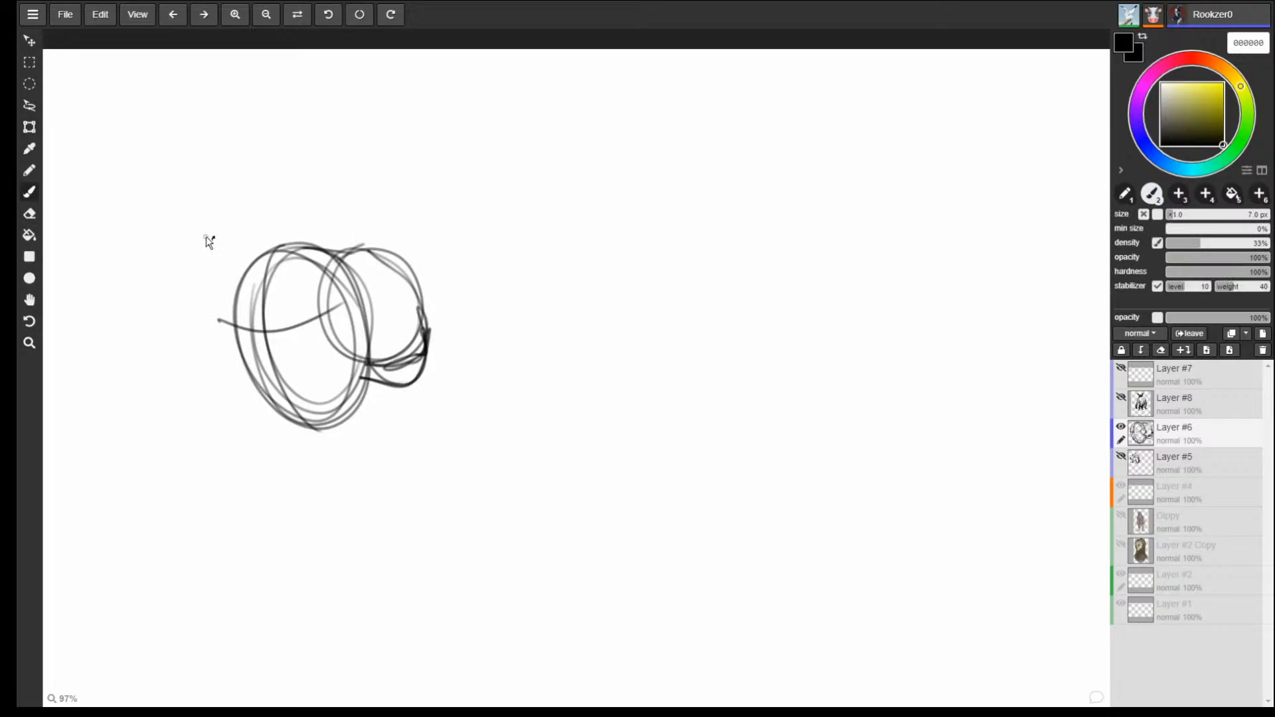
Draw an owl head over the torso ovals with an open hooked beak, round eye, dark brow and pointed ear tufts.
mouse_move(319, 205)
left_mouse_down()
mouse_move(233, 178)
mouse_move(231, 306)
mouse_move(319, 260)
mouse_move(233, 180)
mouse_move(198, 266)
mouse_move(286, 313)
mouse_move(351, 232)
mouse_move(234, 182)
mouse_move(263, 187)
mouse_move(270, 204)
left_mouse_up()
mouse_move(184, 271)
left_mouse_down()
mouse_move(238, 254)
mouse_move(181, 298)
mouse_move(229, 276)
left_mouse_up()
mouse_move(238, 253)
left_mouse_down()
mouse_move(248, 301)
mouse_move(230, 335)
left_mouse_up()
left_click_drag(241, 280, 235, 335)
mouse_move(240, 279)
left_mouse_down()
mouse_move(267, 309)
mouse_move(231, 335)
mouse_move(232, 303)
left_mouse_up()
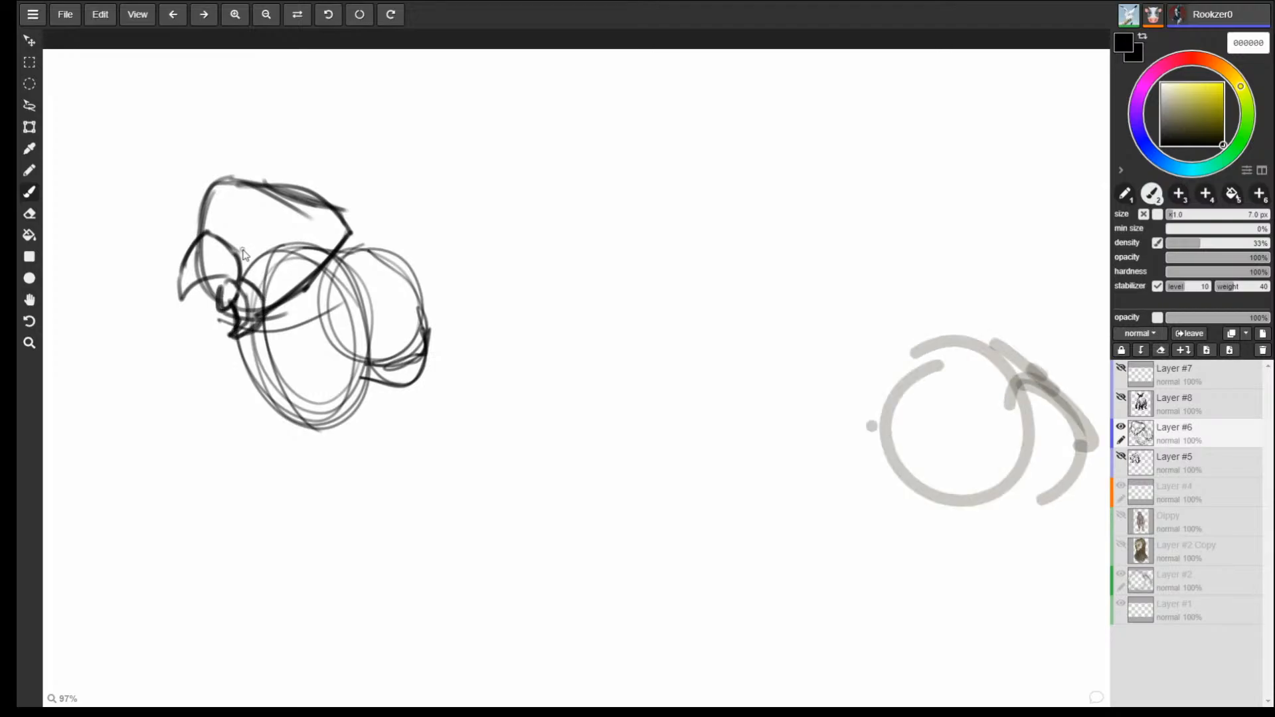
mouse_move(231, 223)
left_mouse_down()
mouse_move(284, 198)
mouse_move(241, 233)
mouse_move(279, 230)
mouse_move(255, 247)
mouse_move(277, 238)
mouse_move(191, 241)
mouse_move(194, 218)
mouse_move(226, 206)
mouse_move(241, 245)
left_mouse_up()
mouse_move(211, 206)
left_mouse_down()
mouse_move(200, 194)
mouse_move(194, 214)
mouse_move(215, 175)
mouse_move(331, 170)
mouse_move(346, 208)
left_mouse_up()
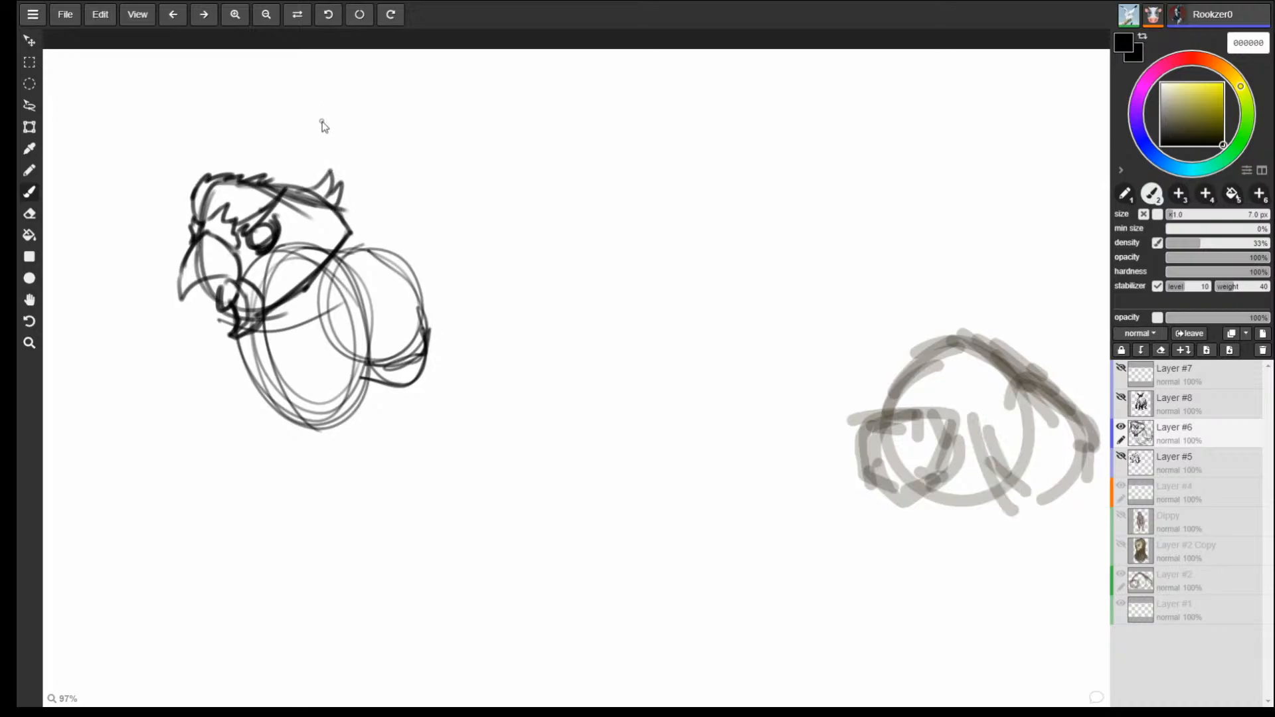
mouse_move(255, 177)
left_mouse_down()
mouse_move(281, 157)
mouse_move(286, 190)
mouse_move(273, 150)
left_mouse_up()
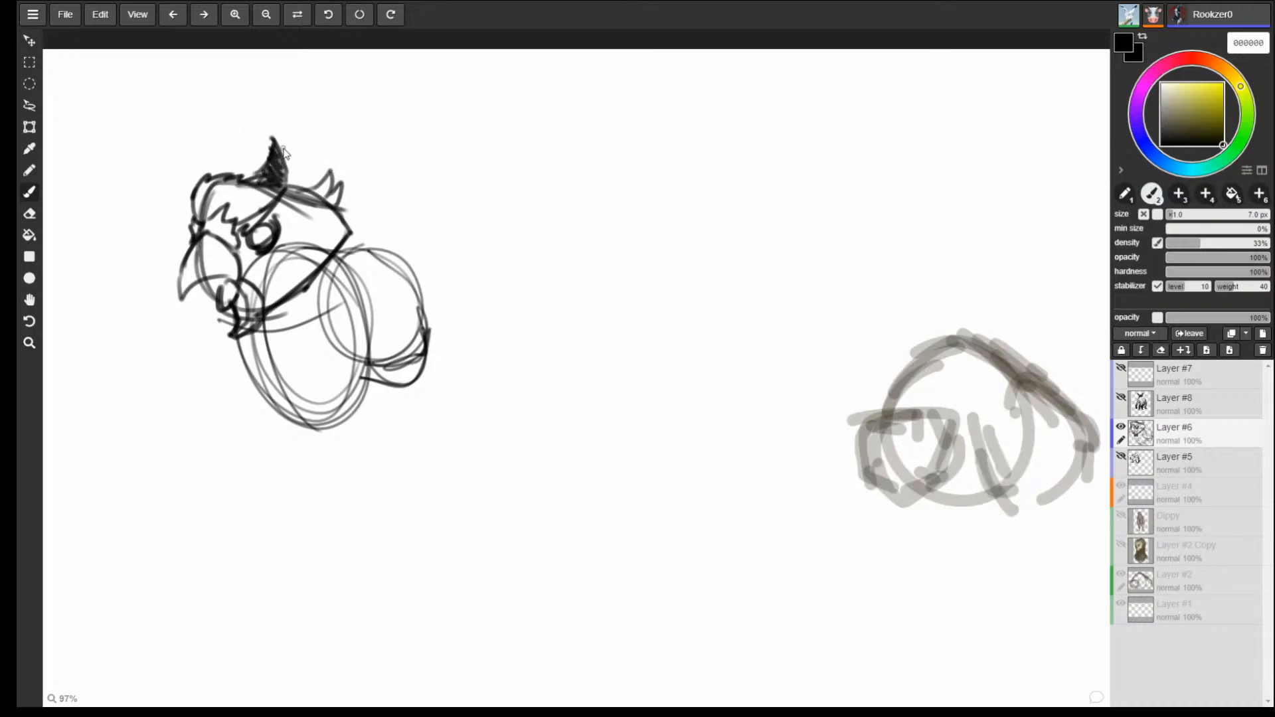
mouse_move(282, 215)
left_mouse_down()
mouse_move(267, 223)
mouse_move(365, 192)
mouse_move(357, 218)
mouse_move(292, 218)
mouse_move(362, 202)
mouse_move(353, 194)
left_mouse_up()
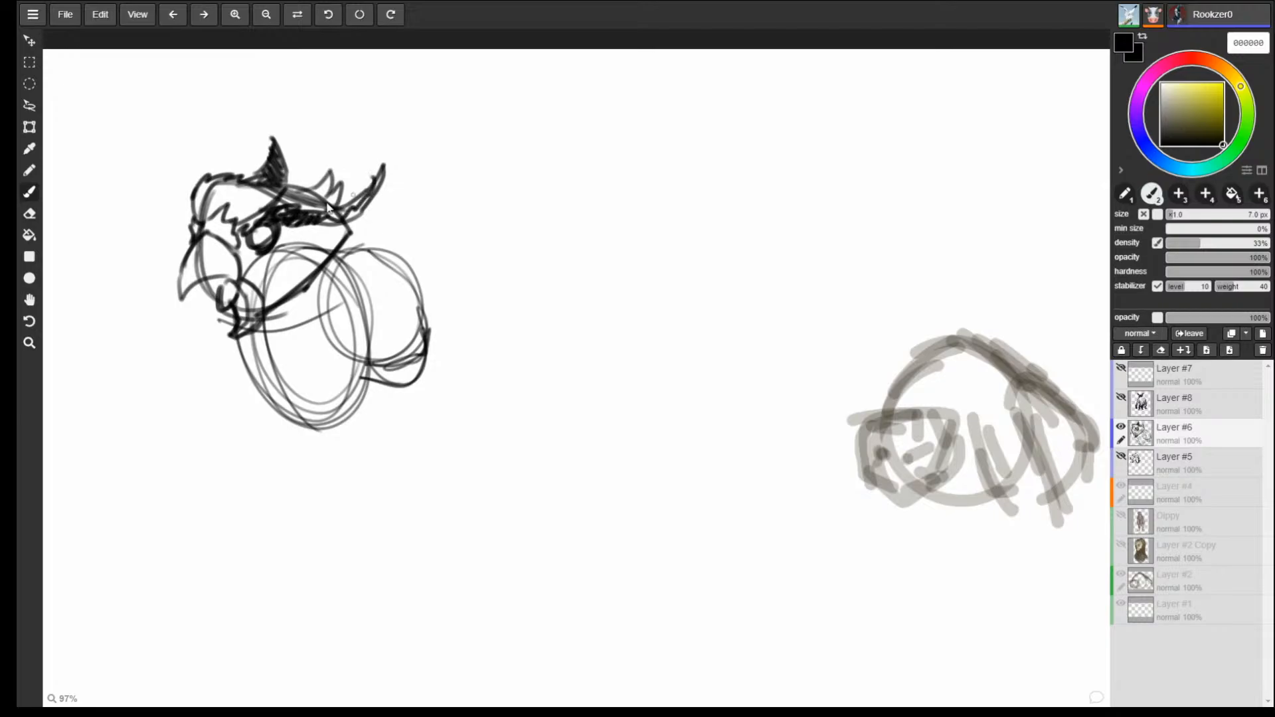
Blacken the lower beak and shade the upper beak, and soften the eye area with jagged feathers around the beak.
mouse_move(238, 284)
left_mouse_down()
mouse_move(260, 329)
mouse_move(243, 329)
mouse_move(239, 258)
left_mouse_up()
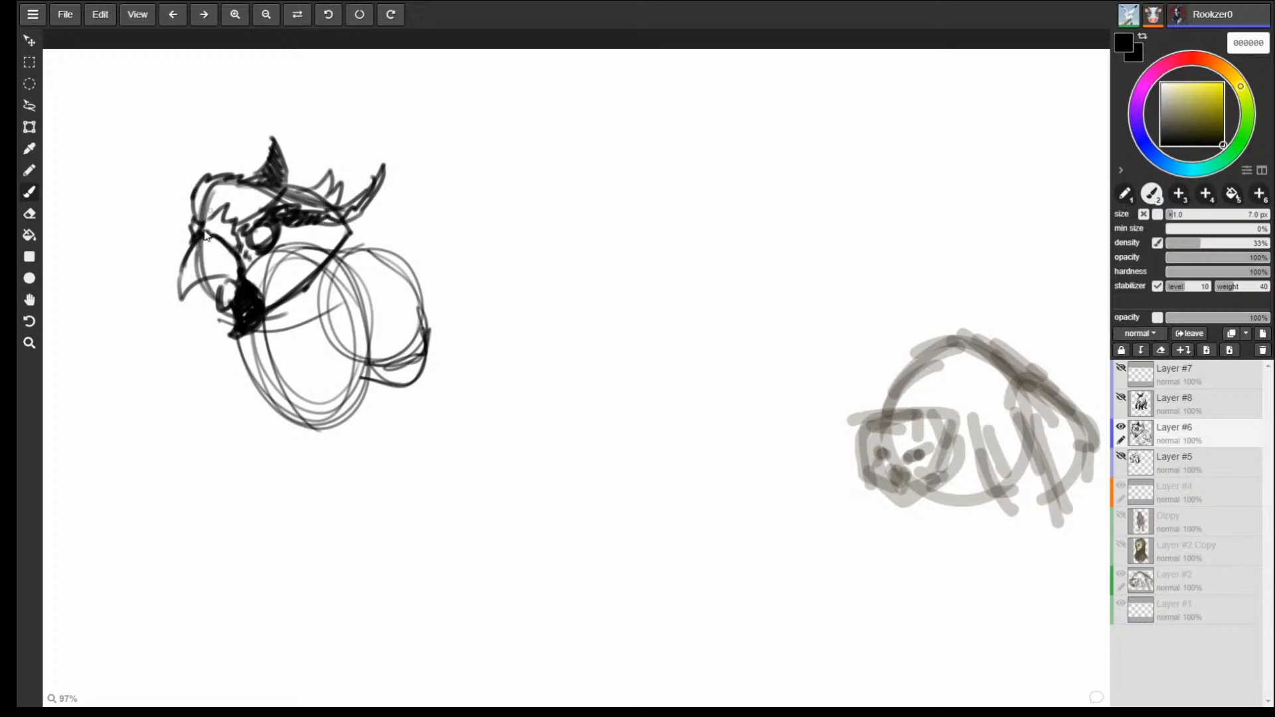
left_click_drag(202, 233, 177, 301)
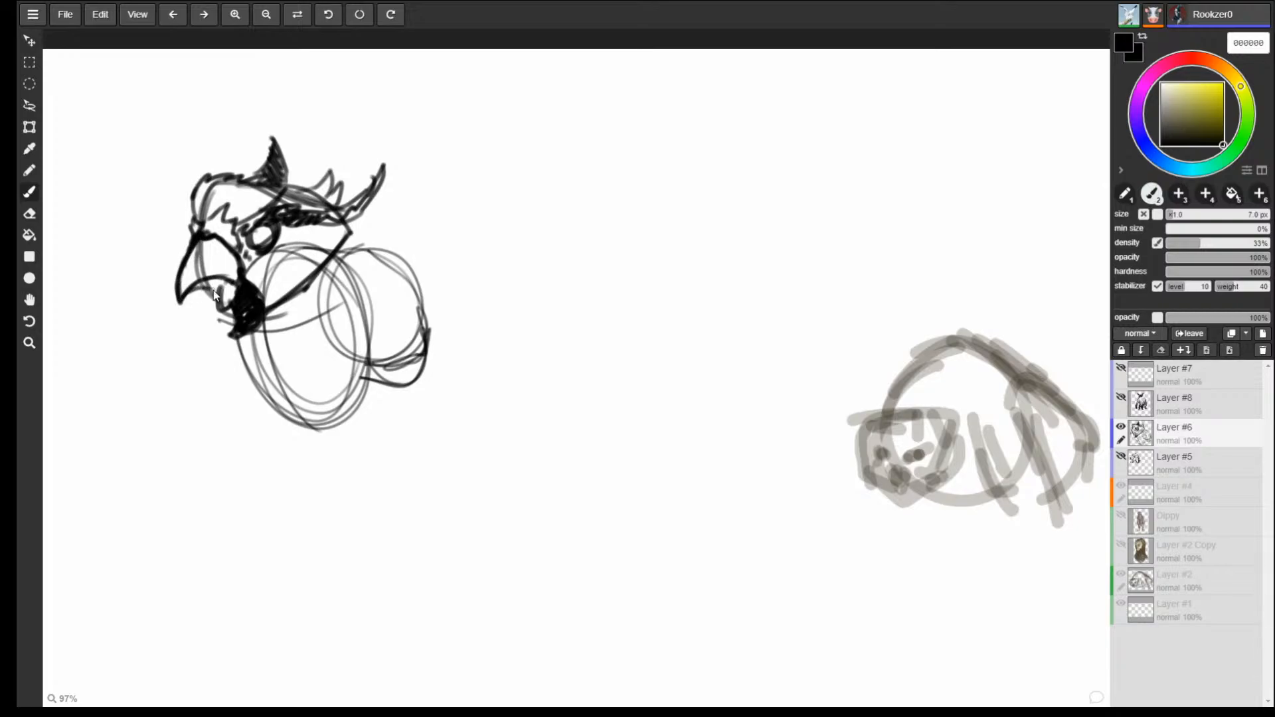
left_click_drag(227, 279, 223, 307)
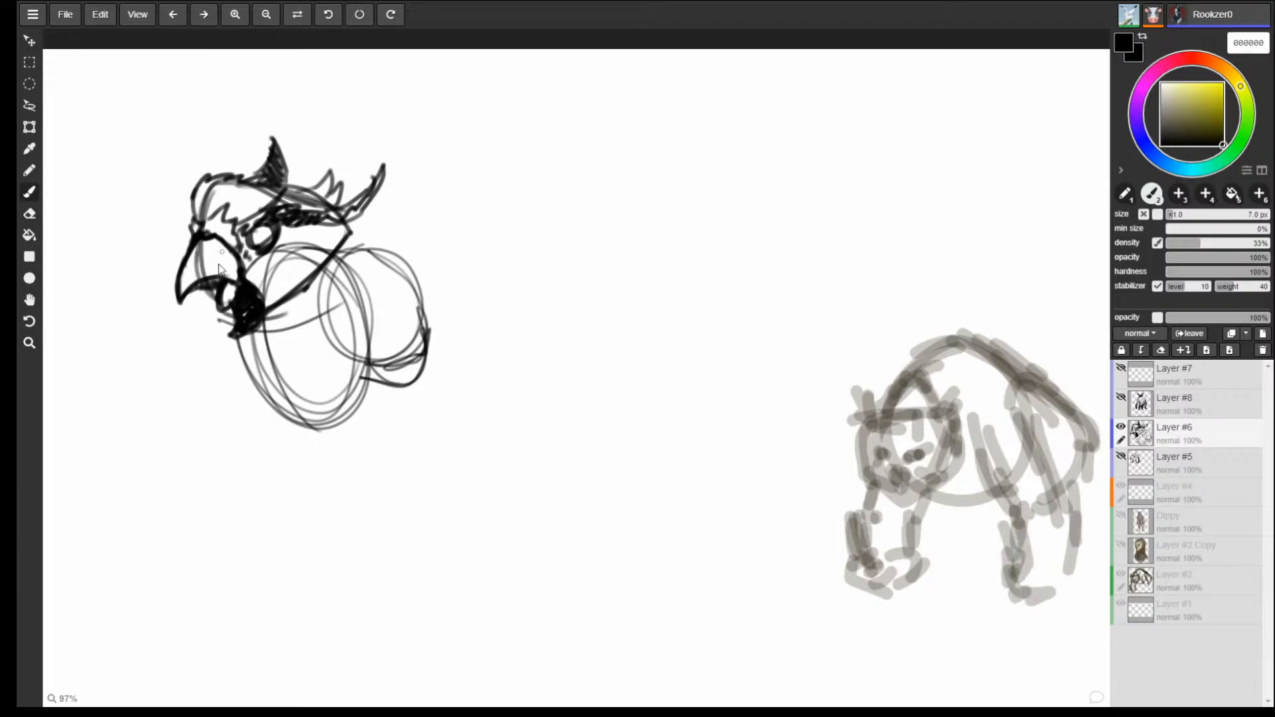
left_click_drag(215, 262, 238, 274)
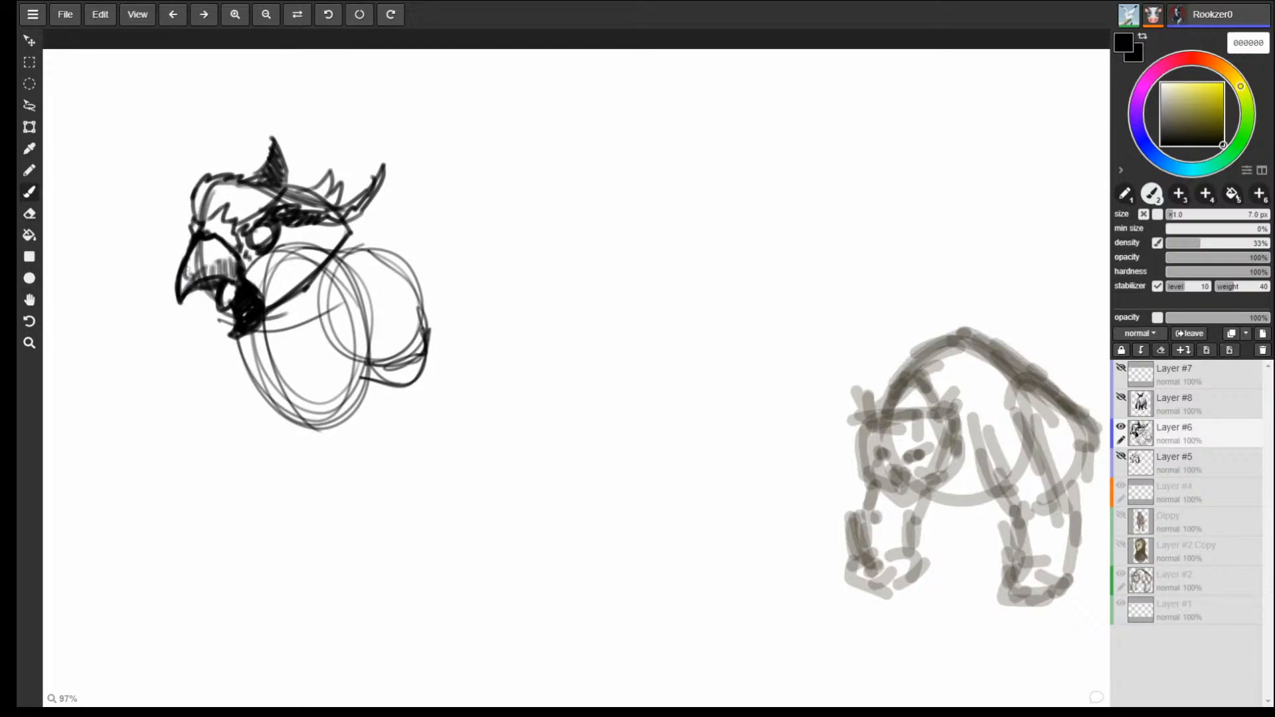
mouse_move(184, 293)
left_mouse_down()
mouse_move(229, 271)
mouse_move(208, 268)
left_mouse_up()
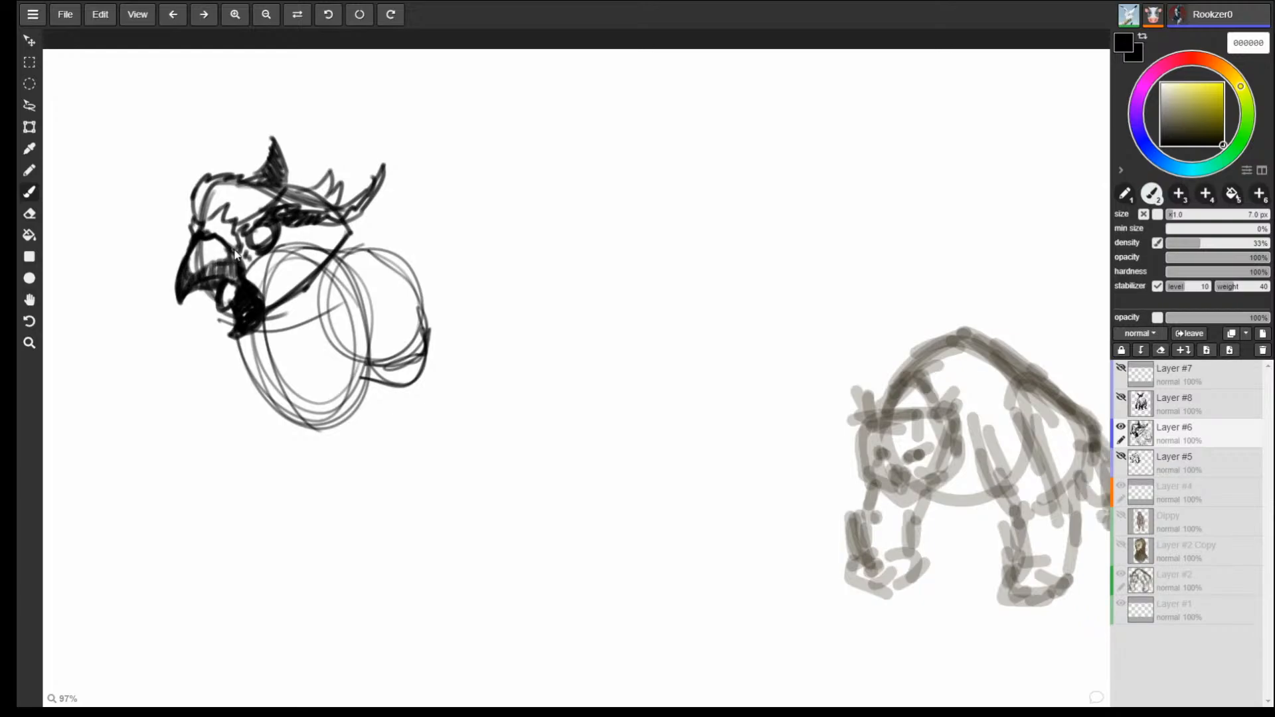
mouse_move(276, 241)
left_mouse_down()
mouse_move(252, 249)
mouse_move(269, 226)
mouse_move(267, 237)
left_mouse_up()
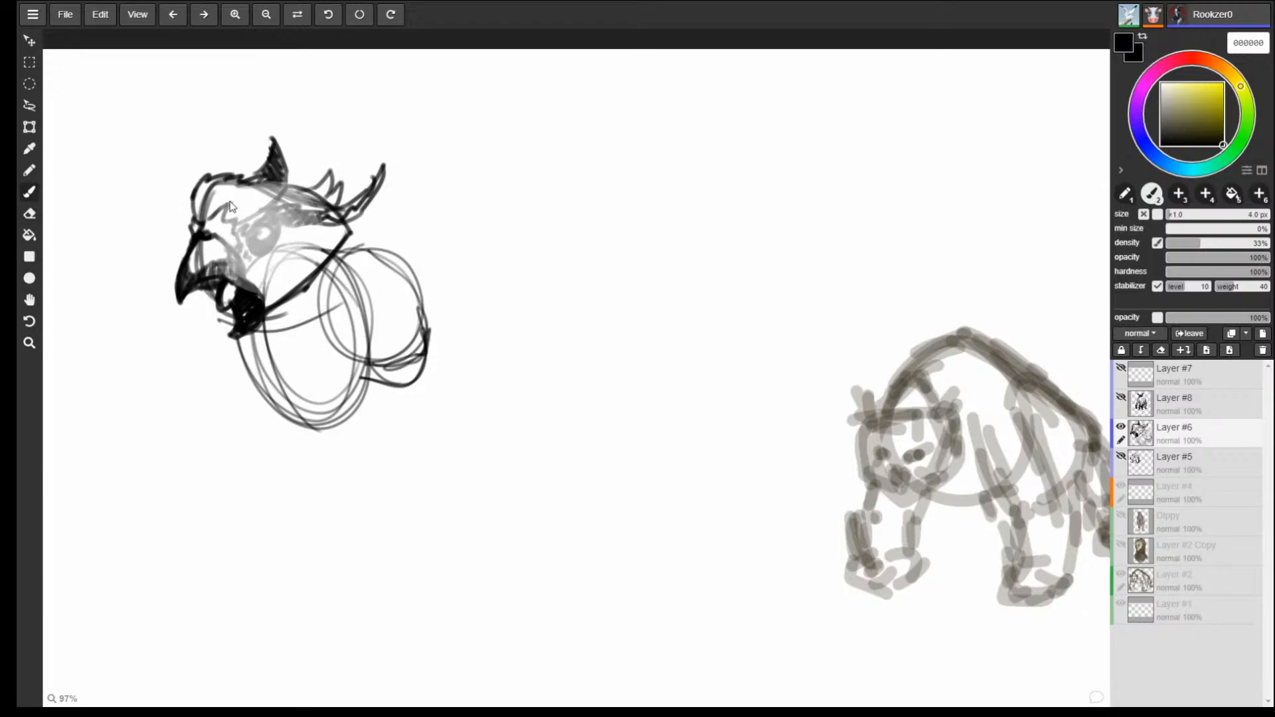
mouse_move(221, 210)
left_mouse_down()
mouse_move(242, 228)
mouse_move(243, 273)
mouse_move(261, 292)
mouse_move(248, 283)
left_mouse_up()
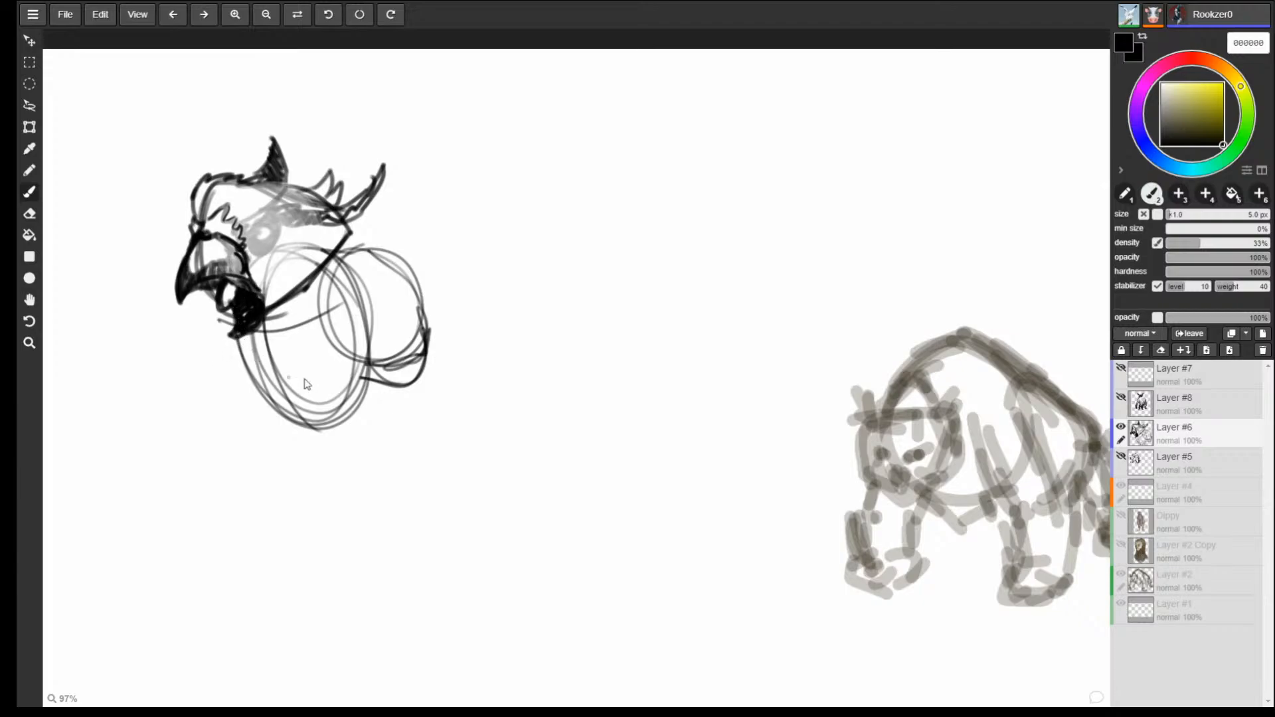
Outline the owlbear's rounded chest ruff and tapering belly below the head with a 5 px brush.
left_click_drag(204, 334, 214, 357)
mouse_move(217, 351)
left_mouse_down()
mouse_move(212, 384)
mouse_move(345, 318)
left_mouse_up()
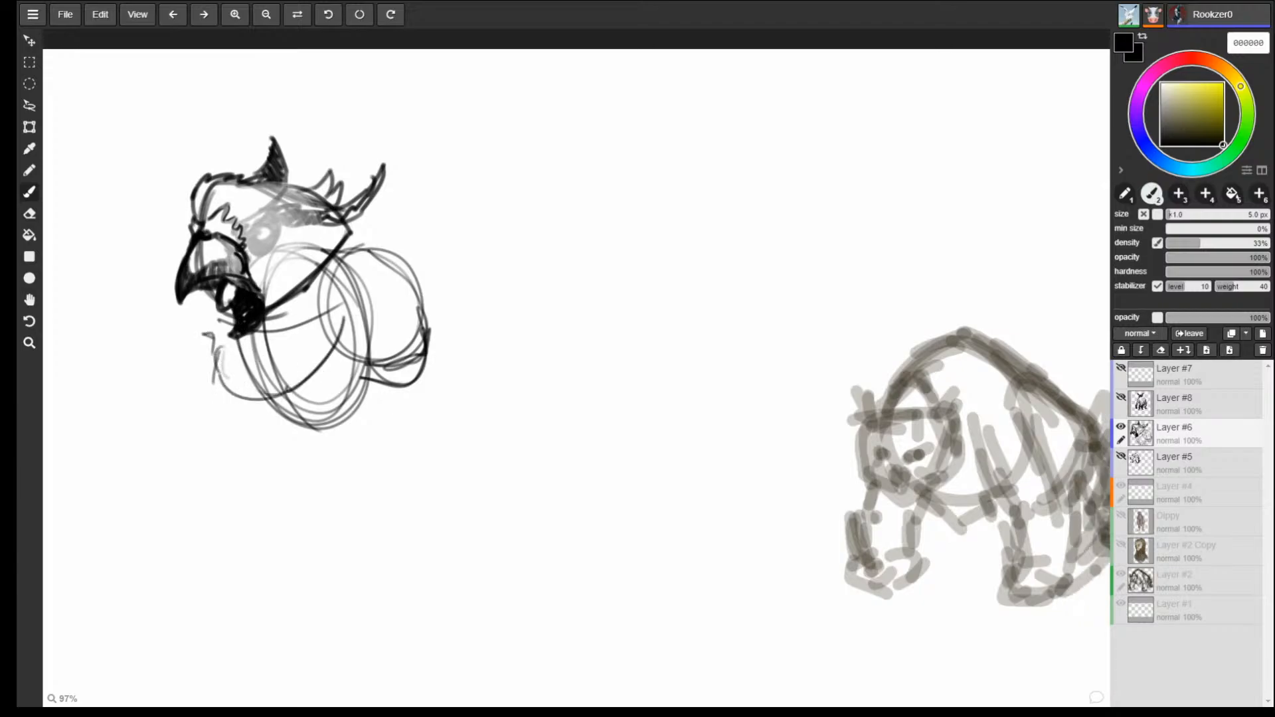
mouse_move(224, 388)
left_mouse_down()
mouse_move(252, 459)
mouse_move(296, 468)
left_mouse_up()
mouse_move(315, 464)
left_mouse_down()
mouse_move(351, 376)
mouse_move(343, 347)
left_mouse_up()
mouse_move(267, 460)
left_mouse_down()
mouse_move(297, 488)
mouse_move(385, 425)
left_mouse_up()
mouse_move(385, 424)
left_mouse_down()
mouse_move(383, 362)
mouse_move(357, 428)
left_mouse_up()
mouse_move(332, 451)
left_mouse_down()
mouse_move(305, 474)
mouse_move(300, 506)
mouse_move(367, 469)
mouse_move(384, 427)
left_mouse_up()
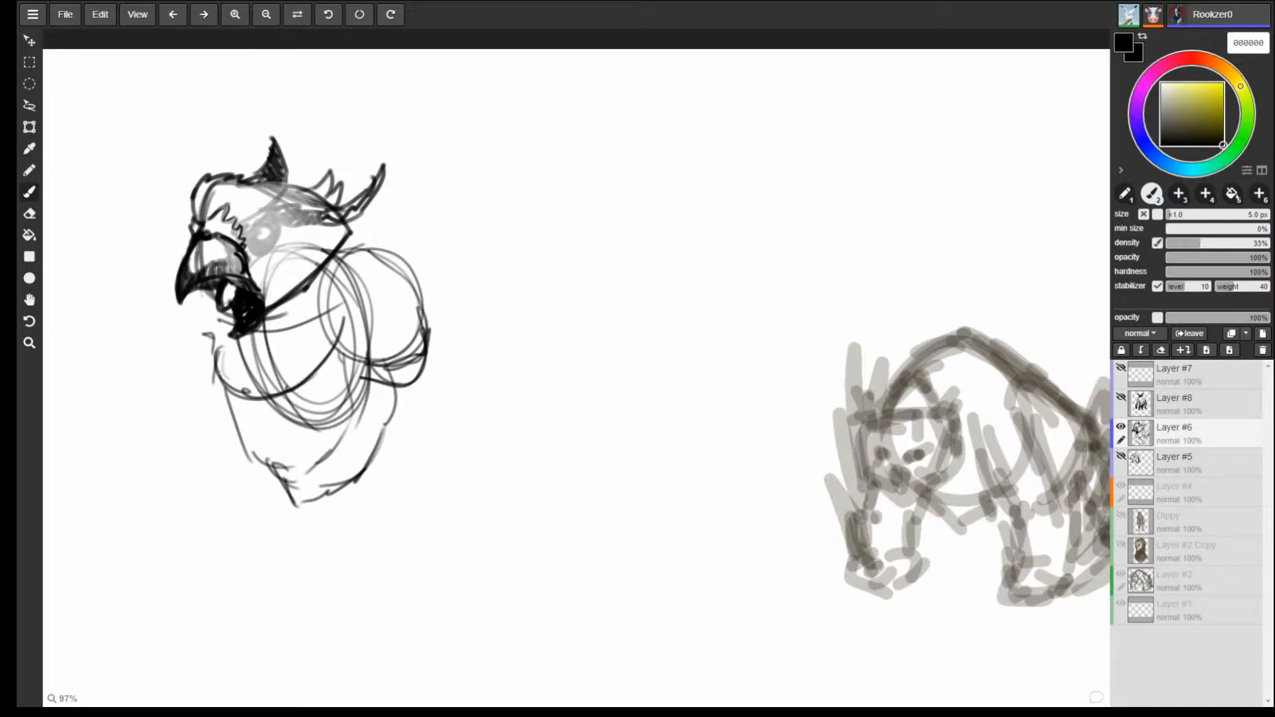
Draw the owlbear's far shoulder below the beak in near-black and layer curved feather lines across it.
left_click_drag(199, 292, 159, 359)
left_click(166, 416, "alt")
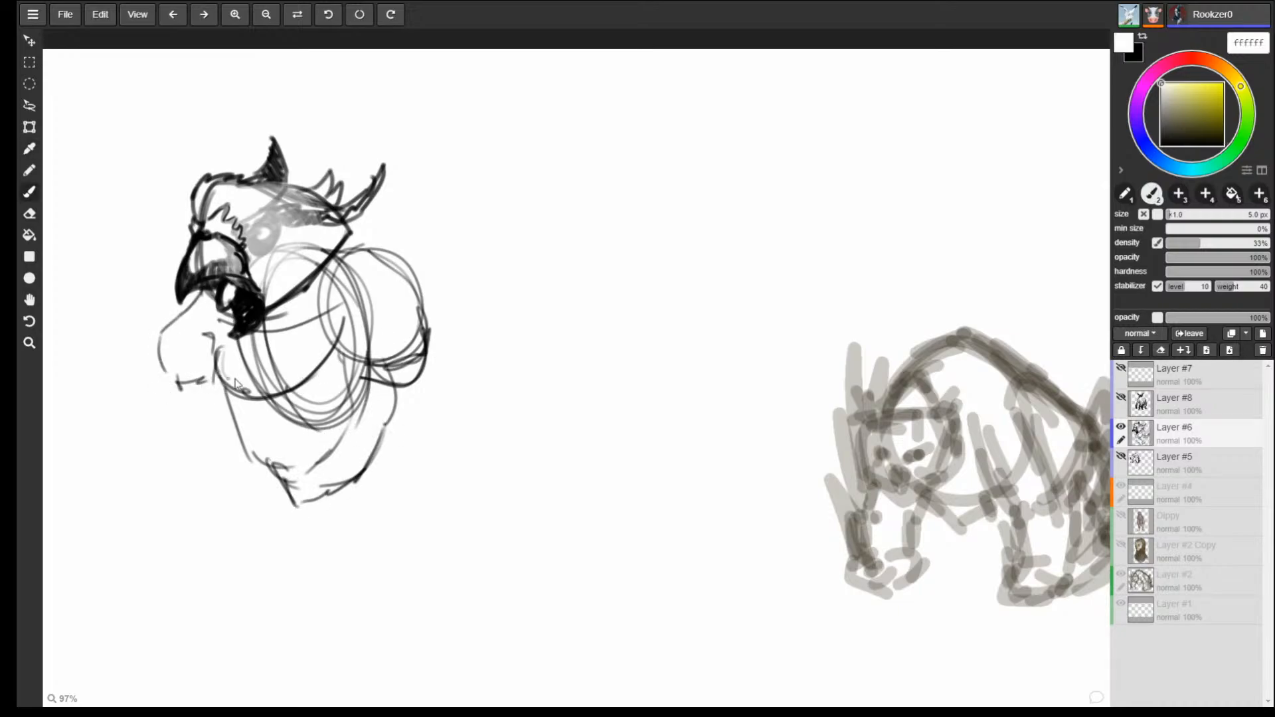
left_click(251, 307, "alt")
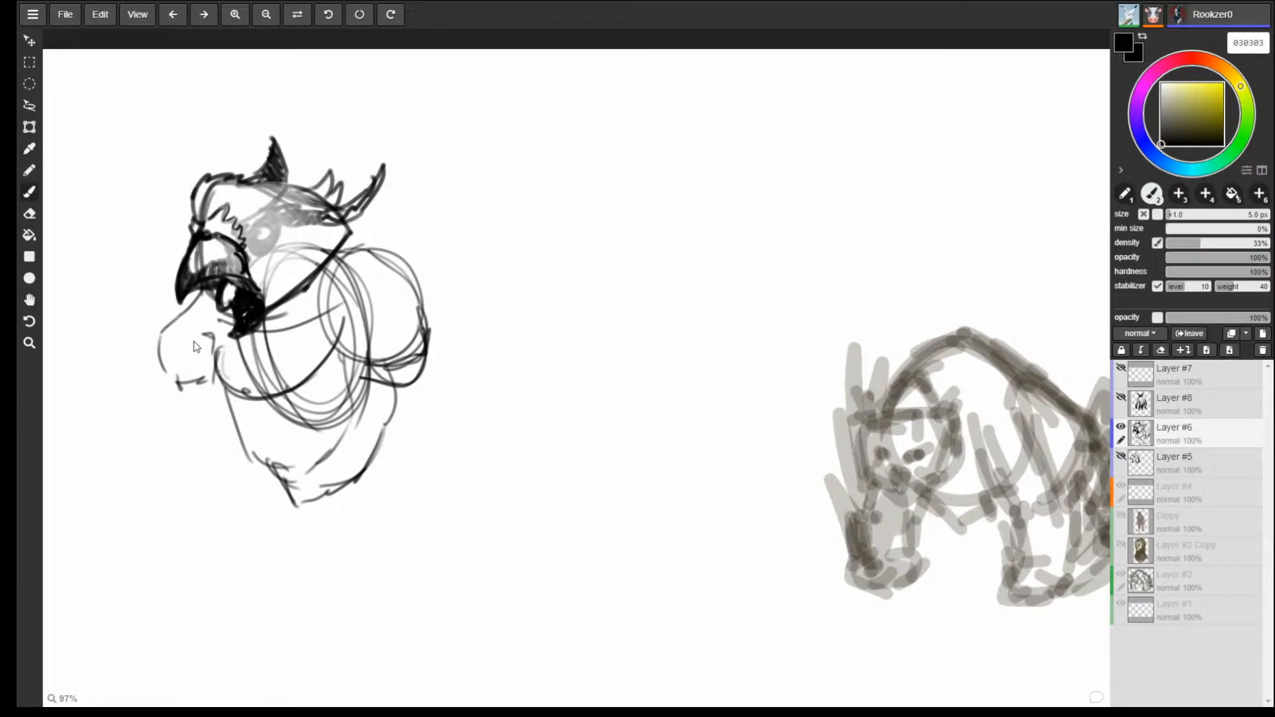
mouse_move(200, 296)
left_mouse_down()
mouse_move(148, 344)
mouse_move(216, 362)
mouse_move(178, 307)
mouse_move(163, 323)
mouse_move(216, 366)
left_mouse_up()
mouse_move(161, 365)
left_mouse_down()
mouse_move(216, 369)
mouse_move(162, 369)
mouse_move(154, 331)
mouse_move(178, 305)
left_mouse_up()
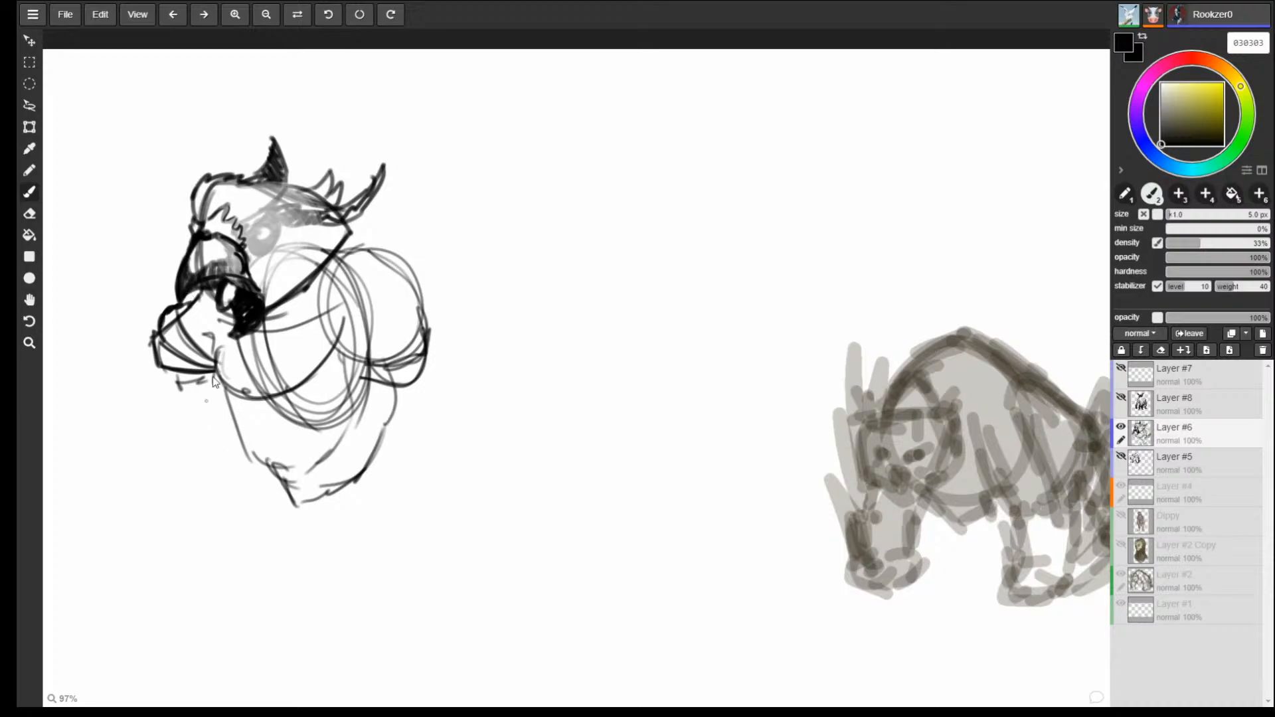
Extend the owlbear's far arm into a feathered forearm and a large paw with long hooked claws.
mouse_move(213, 376)
left_mouse_down()
mouse_move(163, 402)
mouse_move(137, 491)
left_mouse_up()
mouse_move(137, 490)
left_mouse_down()
mouse_move(236, 407)
mouse_move(169, 457)
left_mouse_up()
mouse_move(151, 364)
left_mouse_down()
mouse_move(150, 414)
mouse_move(196, 376)
mouse_move(139, 433)
mouse_move(194, 395)
left_mouse_up()
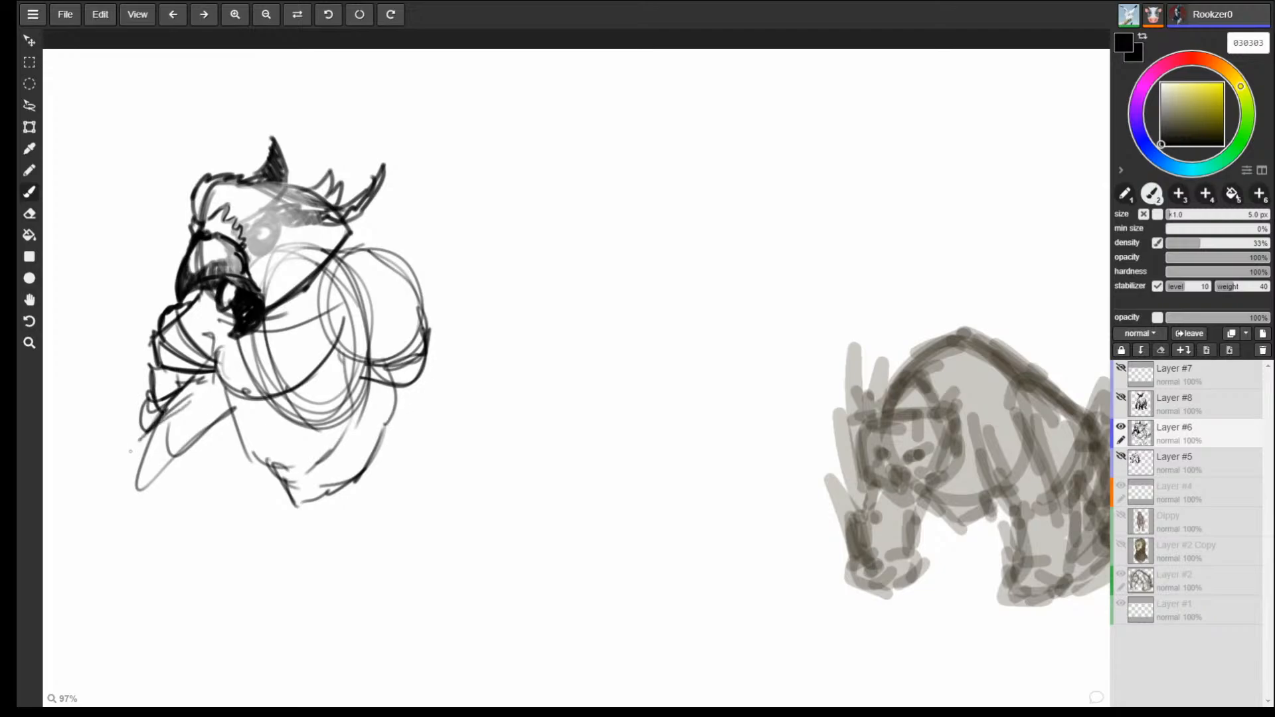
mouse_move(131, 452)
left_mouse_down()
mouse_move(194, 430)
mouse_move(160, 442)
left_mouse_up()
mouse_move(191, 380)
left_mouse_down()
mouse_move(116, 449)
mouse_move(136, 568)
mouse_move(226, 435)
mouse_move(158, 530)
mouse_move(177, 485)
mouse_move(133, 498)
mouse_move(170, 535)
mouse_move(163, 503)
mouse_move(119, 578)
left_mouse_up()
left_click_drag(137, 574, 156, 608)
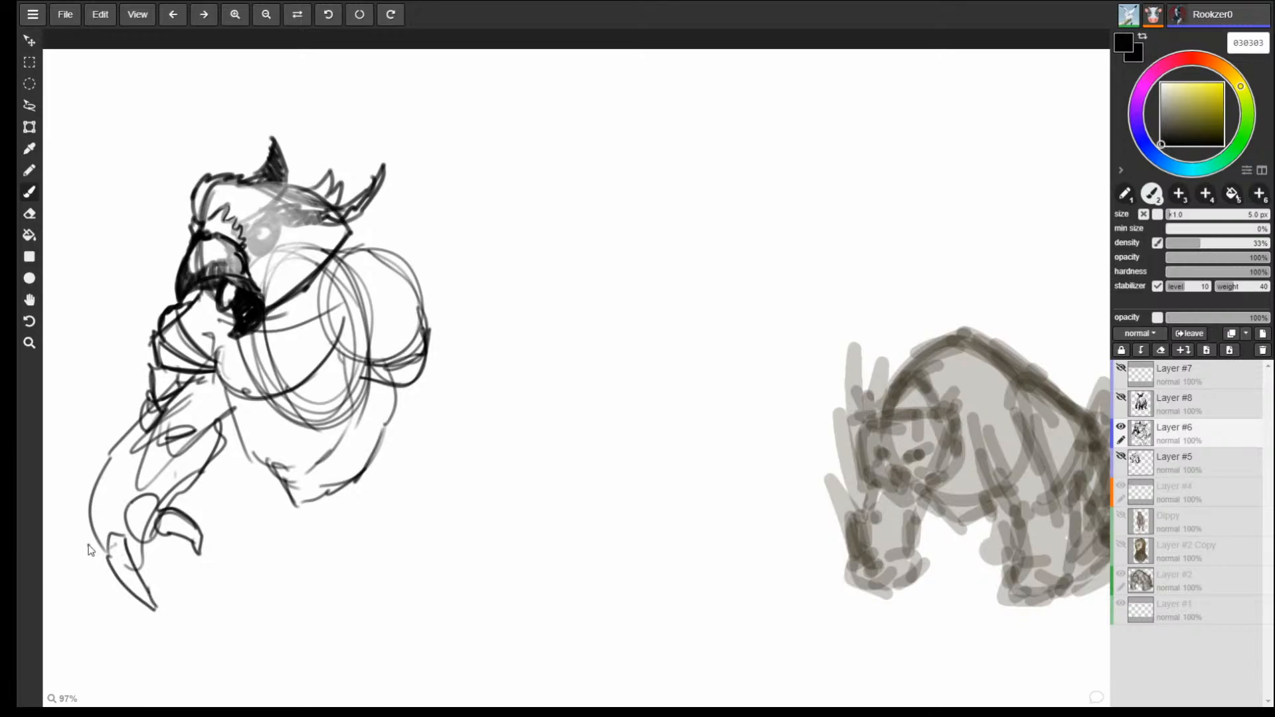
mouse_move(89, 544)
left_mouse_down()
mouse_move(98, 609)
mouse_move(123, 623)
left_mouse_up()
left_click_drag(103, 572, 123, 622)
mouse_move(87, 546)
left_mouse_down()
mouse_move(104, 569)
mouse_move(93, 615)
left_mouse_up()
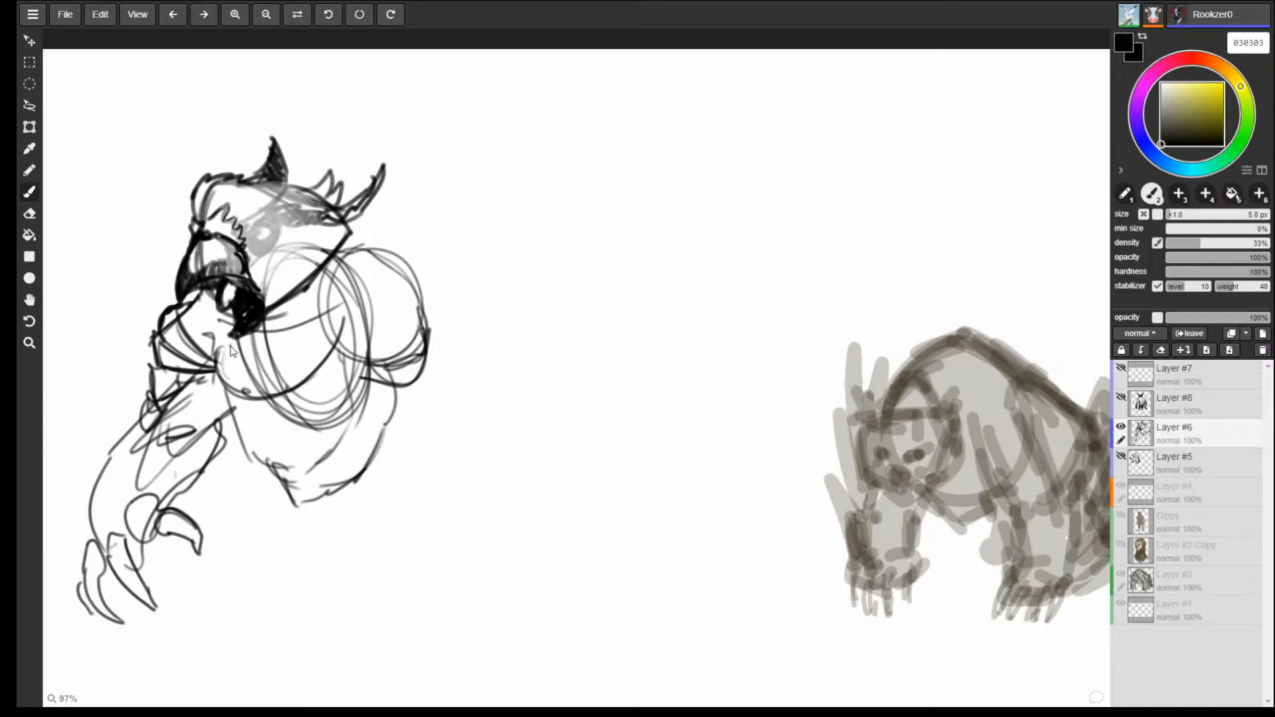
Clear the entire owlbear sketch from the layer.
mouse_move(228, 323)
left_mouse_down()
mouse_move(285, 394)
mouse_move(346, 292)
mouse_move(292, 388)
left_mouse_up()
mouse_move(320, 371)
left_mouse_down()
mouse_move(346, 291)
mouse_move(388, 260)
left_mouse_up()
mouse_move(392, 250)
left_mouse_down()
mouse_move(326, 273)
mouse_move(213, 373)
mouse_move(271, 387)
left_mouse_up()
mouse_move(220, 421)
left_mouse_down()
mouse_move(352, 382)
mouse_move(370, 362)
left_mouse_up()
key("Delete")
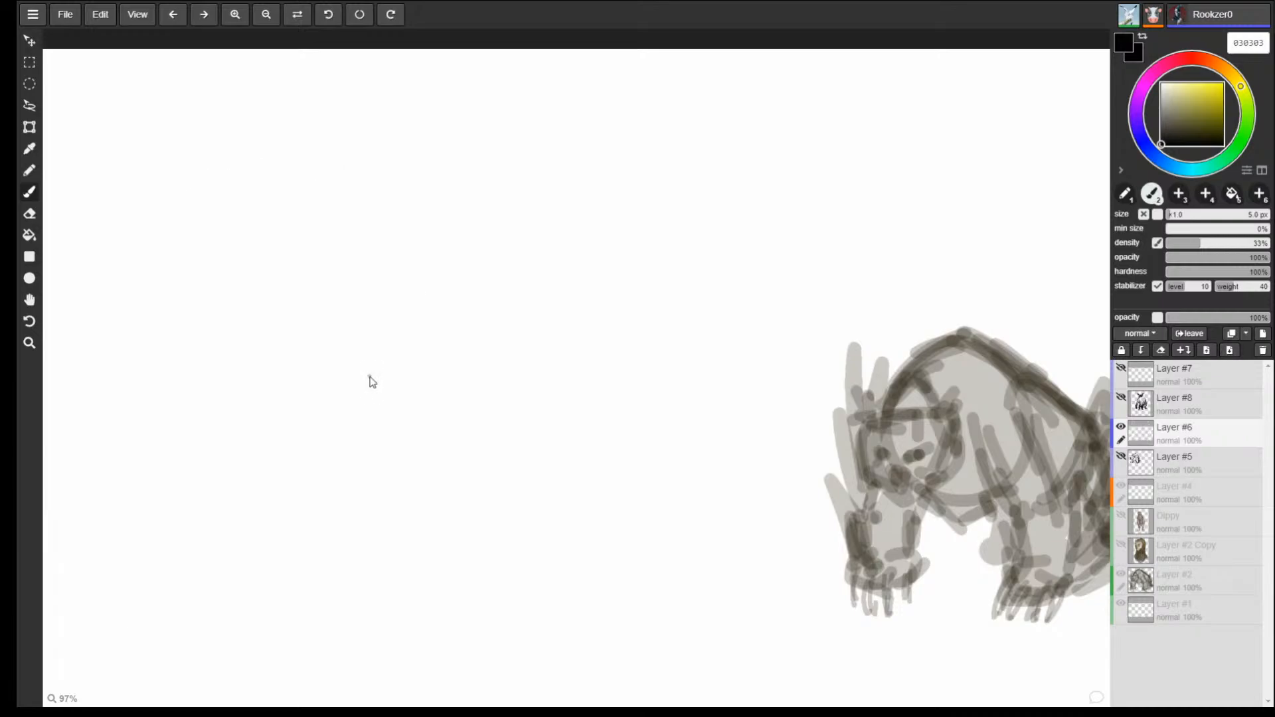
Block out a front-facing standing bear with a small round head, pear-shaped body and short legs using a 5 px brush.
mouse_move(249, 174)
left_mouse_down()
mouse_move(204, 206)
mouse_move(249, 234)
mouse_move(239, 193)
mouse_move(223, 241)
mouse_move(274, 199)
mouse_move(262, 233)
mouse_move(273, 211)
mouse_move(238, 202)
mouse_move(243, 213)
mouse_move(219, 191)
mouse_move(170, 389)
left_mouse_up()
left_click_drag(273, 206, 328, 414)
left_click_drag(292, 293, 338, 488)
mouse_move(202, 233)
left_mouse_down()
mouse_move(148, 389)
mouse_move(181, 581)
mouse_move(236, 527)
left_mouse_up()
mouse_move(267, 536)
left_mouse_down()
mouse_move(280, 578)
mouse_move(300, 569)
left_mouse_up()
left_click_drag(324, 514, 296, 576)
Draw slim arms sloping from the bear's shoulders along both sides of the body, ending in jagged tips.
left_click_drag(196, 267, 151, 337)
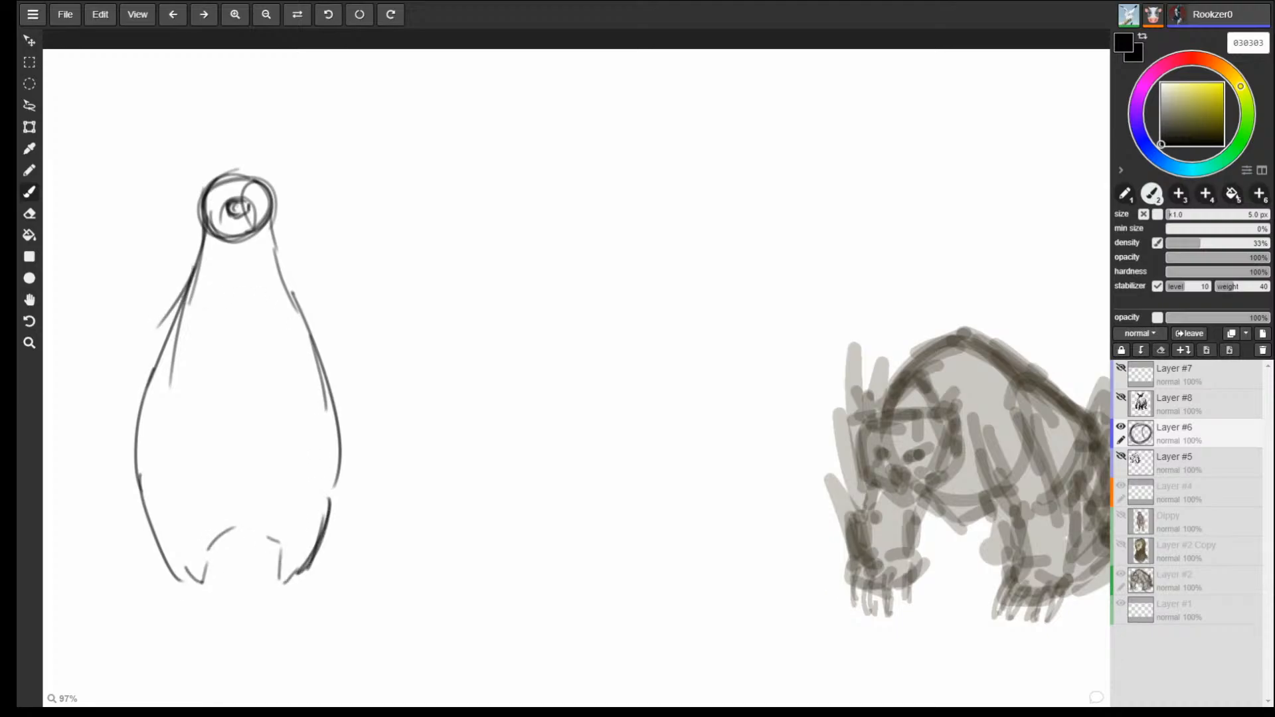
mouse_move(185, 295)
left_mouse_down()
mouse_move(108, 436)
mouse_move(113, 483)
left_mouse_up()
left_click_drag(114, 485, 132, 442)
left_click_drag(296, 295, 326, 408)
left_click_drag(296, 301, 343, 351)
mouse_move(343, 358)
left_mouse_down()
mouse_move(388, 464)
mouse_move(344, 459)
left_mouse_up()
Reinforce the neck with a curved chest line beneath it, and add dot eyes and small round ears to the head.
left_click_drag(204, 214, 196, 263)
left_click_drag(193, 257, 181, 331)
left_click_drag(183, 314, 236, 388)
left_click_drag(245, 384, 269, 362)
left_click_drag(277, 346, 285, 322)
left_click_drag(281, 257, 292, 322)
left_click_drag(269, 226, 282, 258)
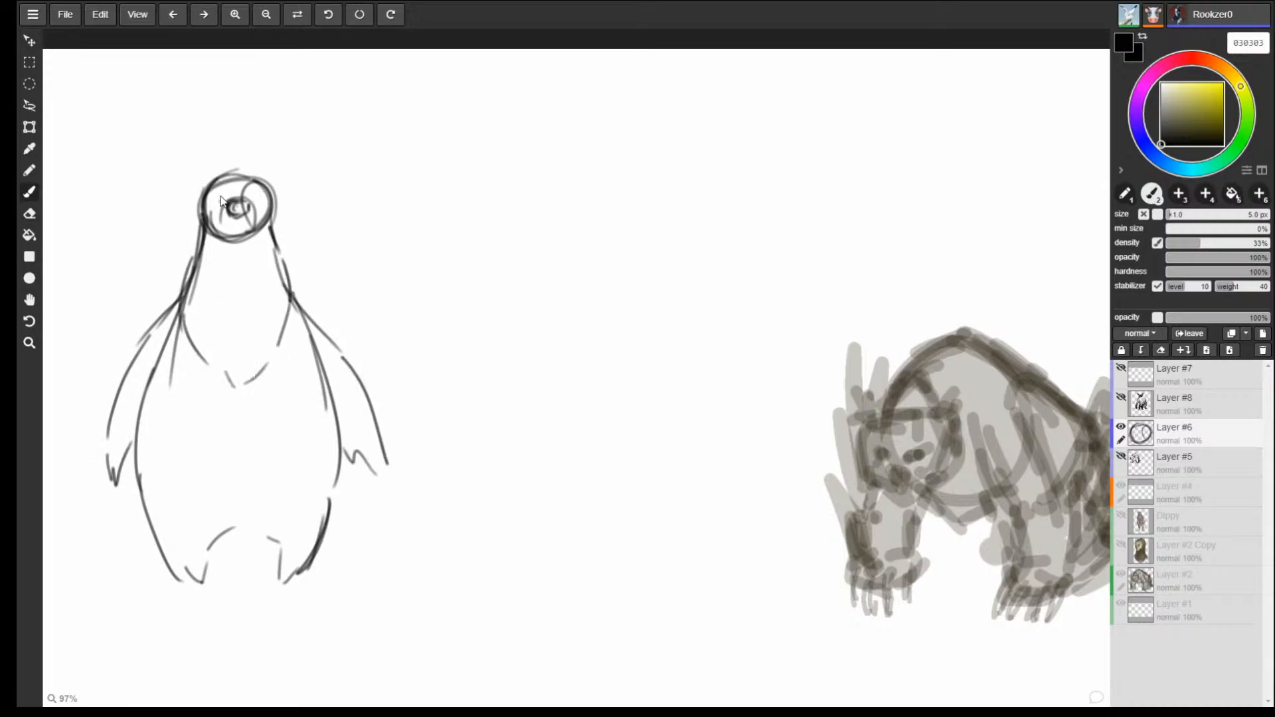
mouse_move(254, 192)
left_mouse_down()
mouse_move(206, 174)
mouse_move(273, 180)
mouse_move(255, 167)
mouse_move(256, 181)
left_mouse_up()
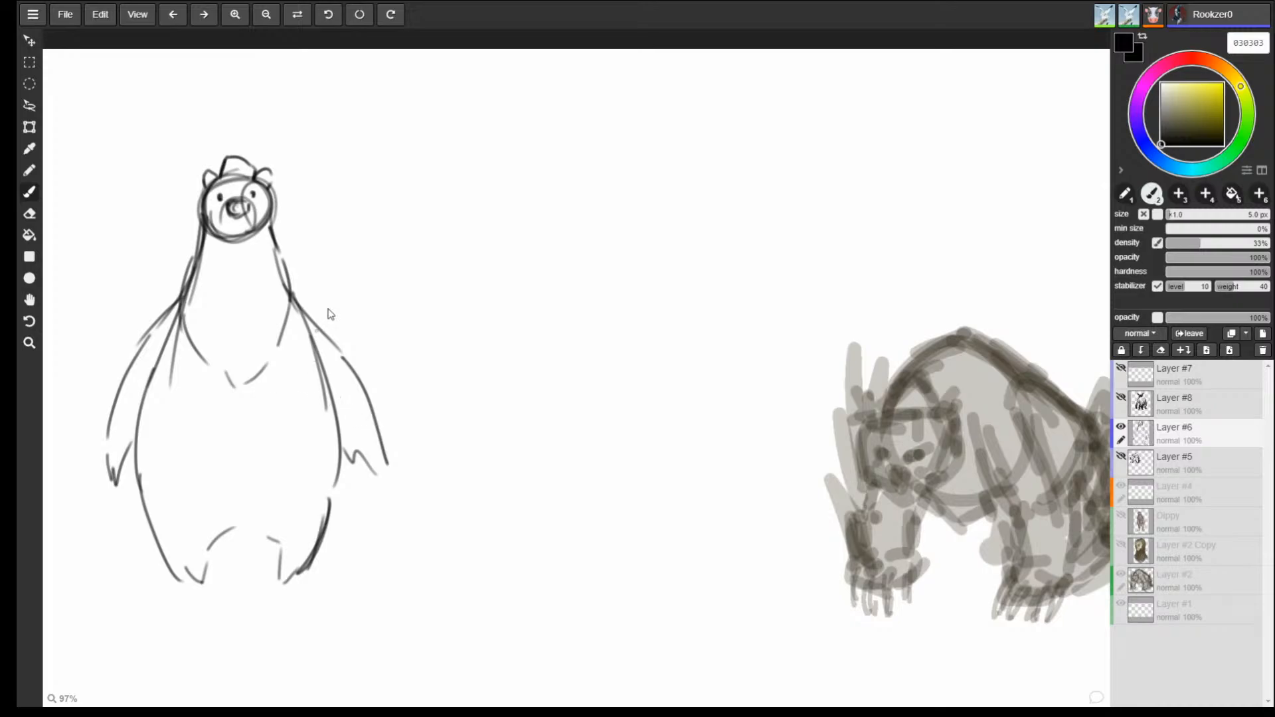
Build up broad, bulky shoulders on both sides and sketch the bear's chest muscles between them.
left_click(338, 281)
mouse_move(183, 283)
left_mouse_down()
mouse_move(121, 329)
mouse_move(128, 371)
mouse_move(124, 353)
left_mouse_up()
mouse_move(172, 286)
left_mouse_down()
mouse_move(115, 358)
mouse_move(158, 422)
mouse_move(198, 376)
left_mouse_up()
left_click_drag(203, 366, 233, 381)
mouse_move(176, 405)
left_mouse_down()
mouse_move(229, 425)
mouse_move(300, 407)
mouse_move(313, 362)
left_mouse_up()
mouse_move(290, 272)
left_mouse_down()
mouse_move(354, 295)
mouse_move(377, 341)
left_mouse_up()
left_click_drag(368, 350, 317, 378)
mouse_move(366, 362)
left_mouse_down()
mouse_move(335, 374)
mouse_move(376, 408)
left_mouse_up()
Set the brush colour back to black and sketch a jagged elbow and forearm edge on the bear's left arm.
left_click(391, 391, "alt")
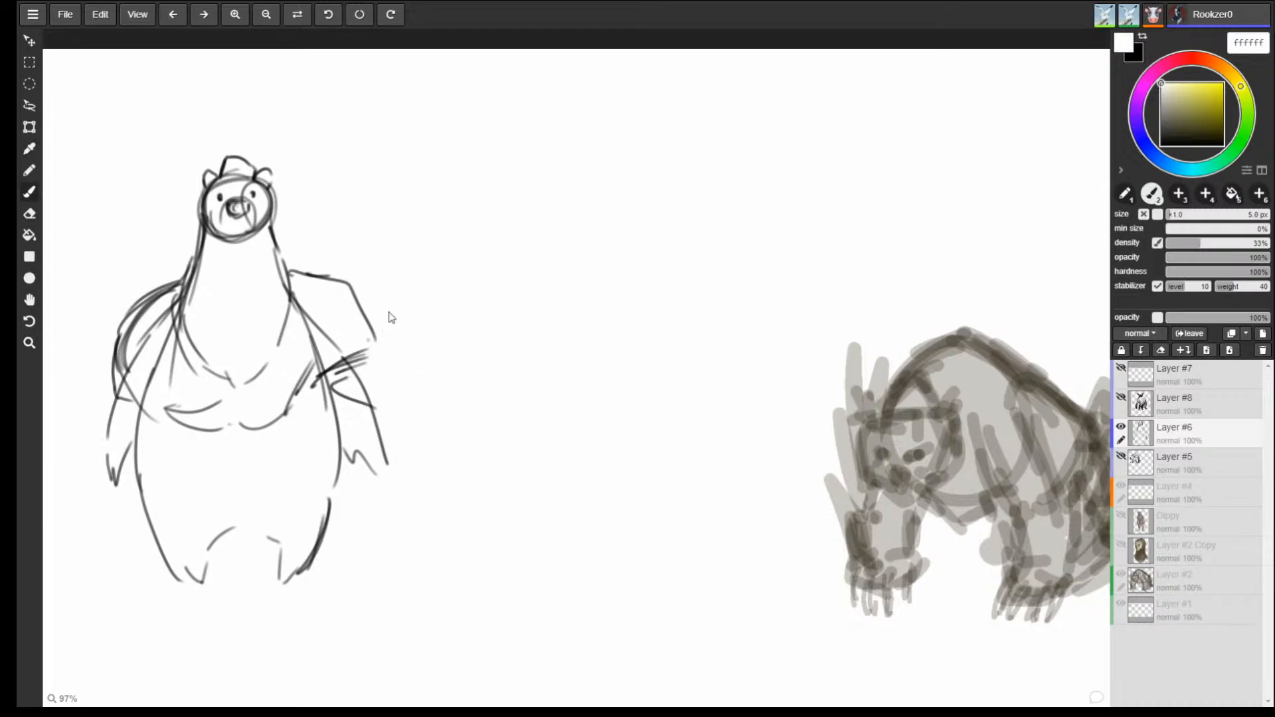
left_click(1222, 146)
left_click_drag(317, 379, 386, 431)
mouse_move(383, 348)
left_mouse_down()
mouse_move(398, 413)
mouse_move(372, 427)
left_mouse_up()
mouse_move(372, 428)
left_mouse_down()
mouse_move(399, 447)
mouse_move(412, 493)
mouse_move(380, 523)
left_mouse_up()
left_click_drag(322, 385, 329, 518)
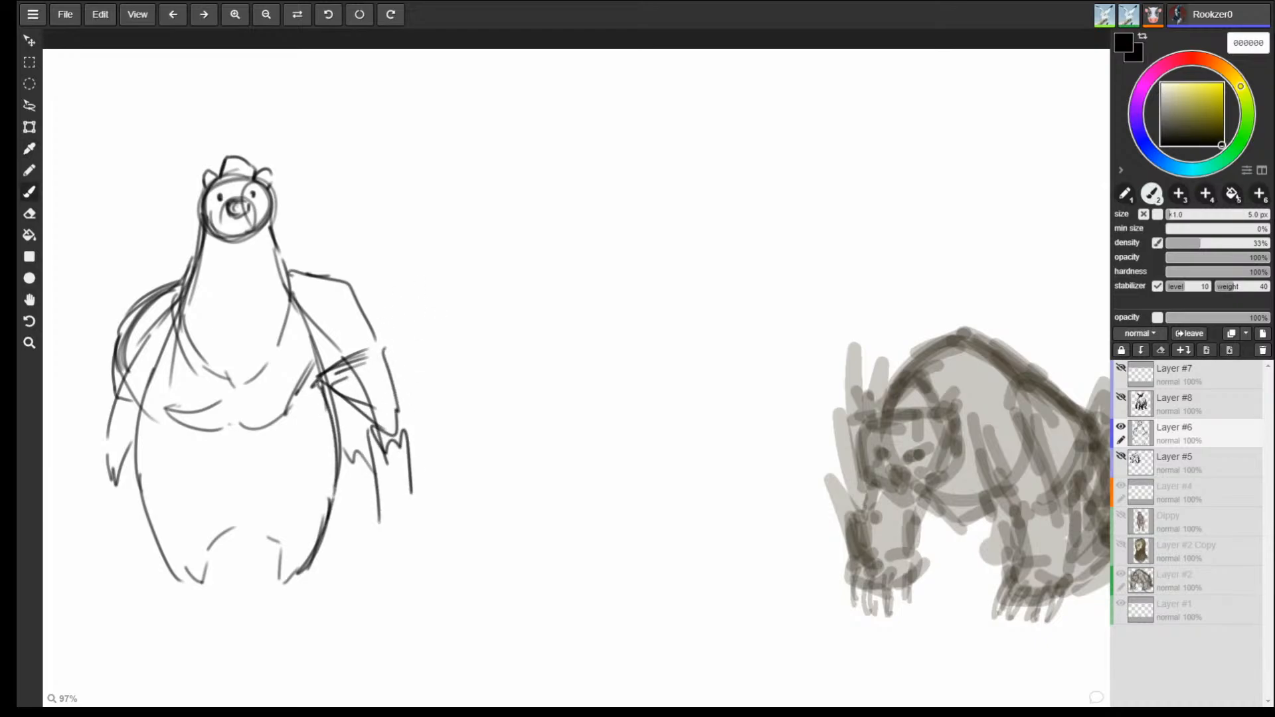
Strengthen the belly outline and define the crotch curve and short legs with flat, pointed feet.
left_click_drag(331, 475, 313, 555)
mouse_move(139, 400)
left_mouse_down()
mouse_move(165, 579)
mouse_move(208, 576)
mouse_move(191, 584)
left_mouse_up()
mouse_move(211, 546)
left_mouse_down()
mouse_move(206, 573)
mouse_move(280, 542)
mouse_move(288, 552)
left_mouse_up()
mouse_move(282, 548)
left_mouse_down()
mouse_move(285, 570)
mouse_move(325, 581)
left_mouse_up()
left_click_drag(337, 440, 330, 519)
Redraw the bear's right arm as a massive forearm tapering down to foot level.
mouse_move(187, 281)
left_mouse_down()
mouse_move(141, 290)
mouse_move(115, 316)
left_mouse_up()
mouse_move(118, 365)
left_mouse_down()
mouse_move(81, 430)
mouse_move(61, 535)
mouse_move(75, 581)
left_mouse_up()
mouse_move(75, 581)
left_mouse_down()
mouse_move(130, 444)
mouse_move(110, 552)
mouse_move(123, 571)
left_mouse_up()
mouse_move(65, 507)
left_mouse_down()
mouse_move(61, 550)
mouse_move(81, 584)
mouse_move(119, 531)
mouse_move(133, 472)
left_mouse_up()
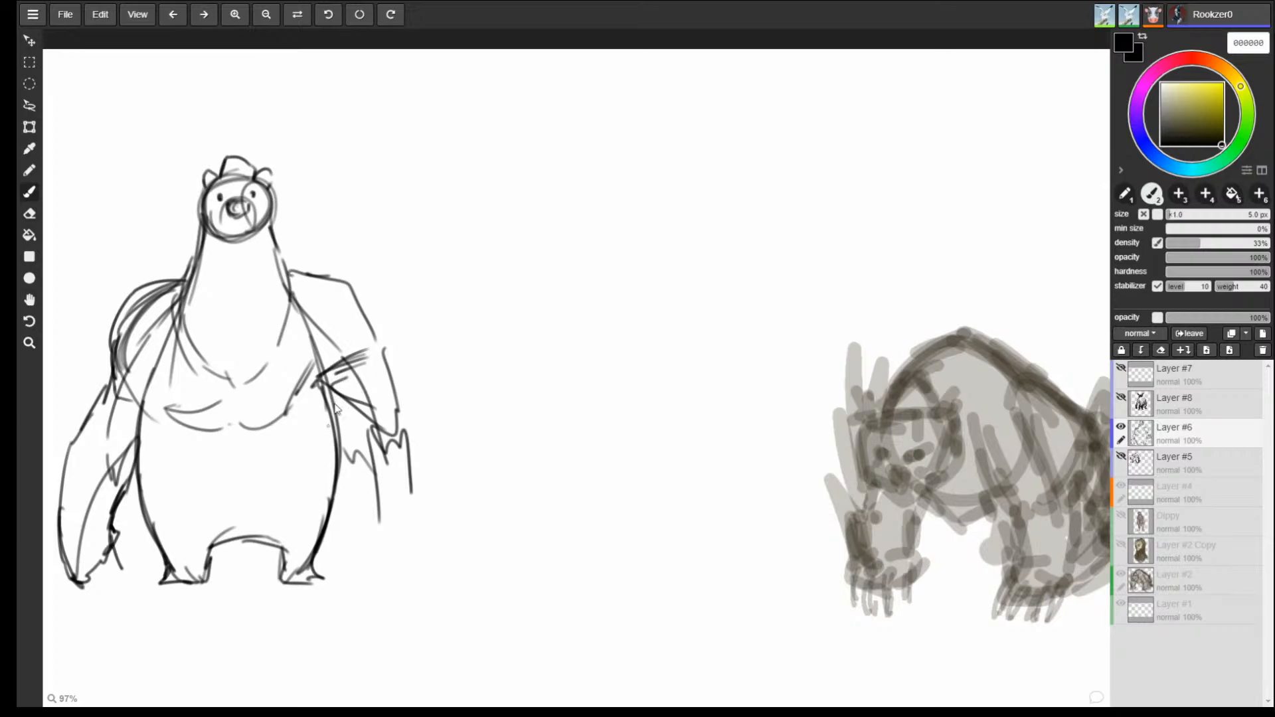
Enlarge the bear's left forearm into a heavy tapering shape to match the other arm, and touch up the shoulder line.
mouse_move(328, 390)
left_mouse_down()
mouse_move(370, 432)
mouse_move(353, 481)
mouse_move(385, 514)
left_mouse_up()
left_click_drag(385, 358, 415, 463)
left_click_drag(416, 478, 404, 534)
mouse_move(349, 471)
left_mouse_down()
mouse_move(372, 534)
mouse_move(352, 529)
mouse_move(395, 572)
left_mouse_up()
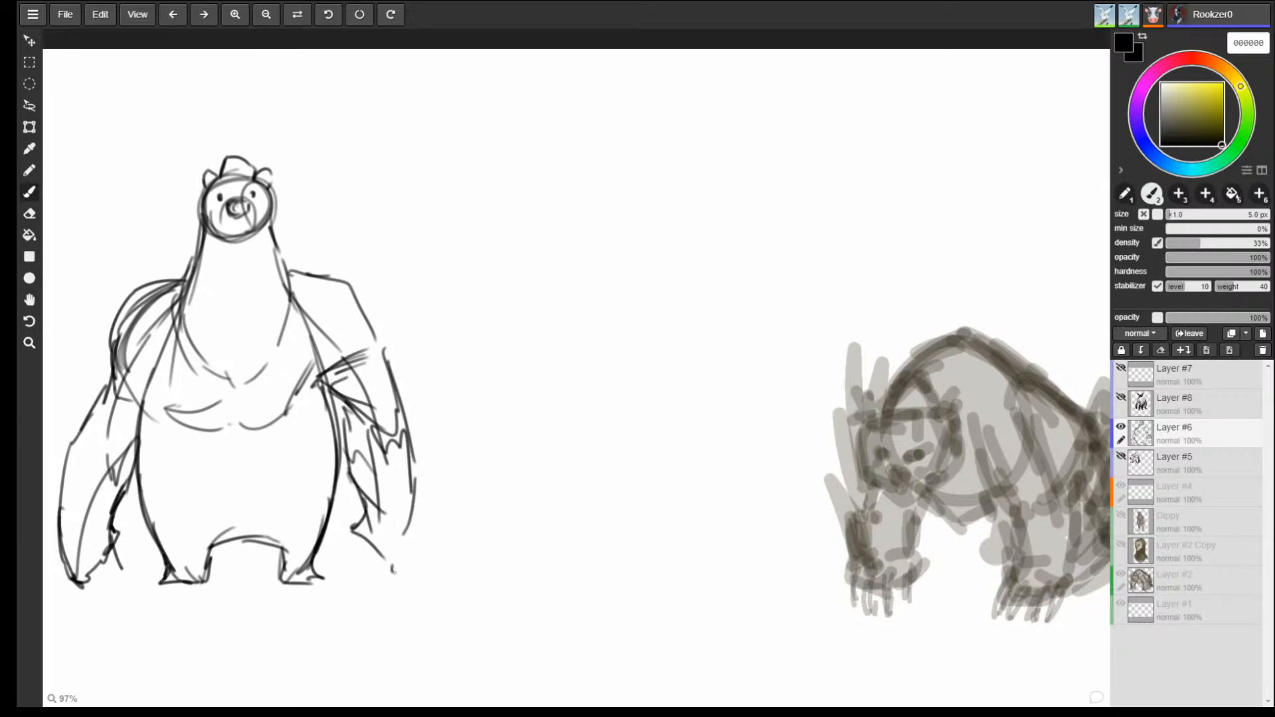
left_click_drag(421, 485, 392, 572)
left_click_drag(180, 290, 149, 331)
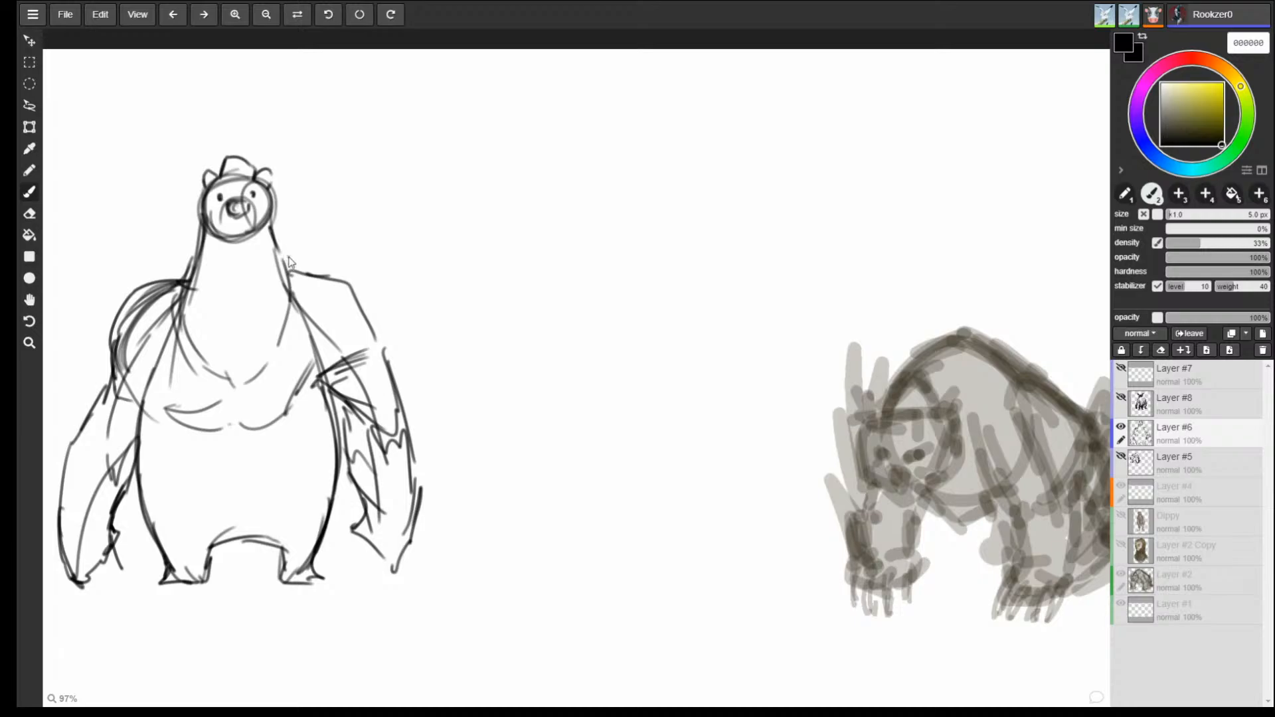
Erase the bear's head and upper torso, and redraw broad shoulders with a low domed head outline.
mouse_move(288, 261)
left_mouse_down()
mouse_move(227, 398)
mouse_move(298, 342)
mouse_move(242, 256)
mouse_move(253, 104)
left_mouse_up()
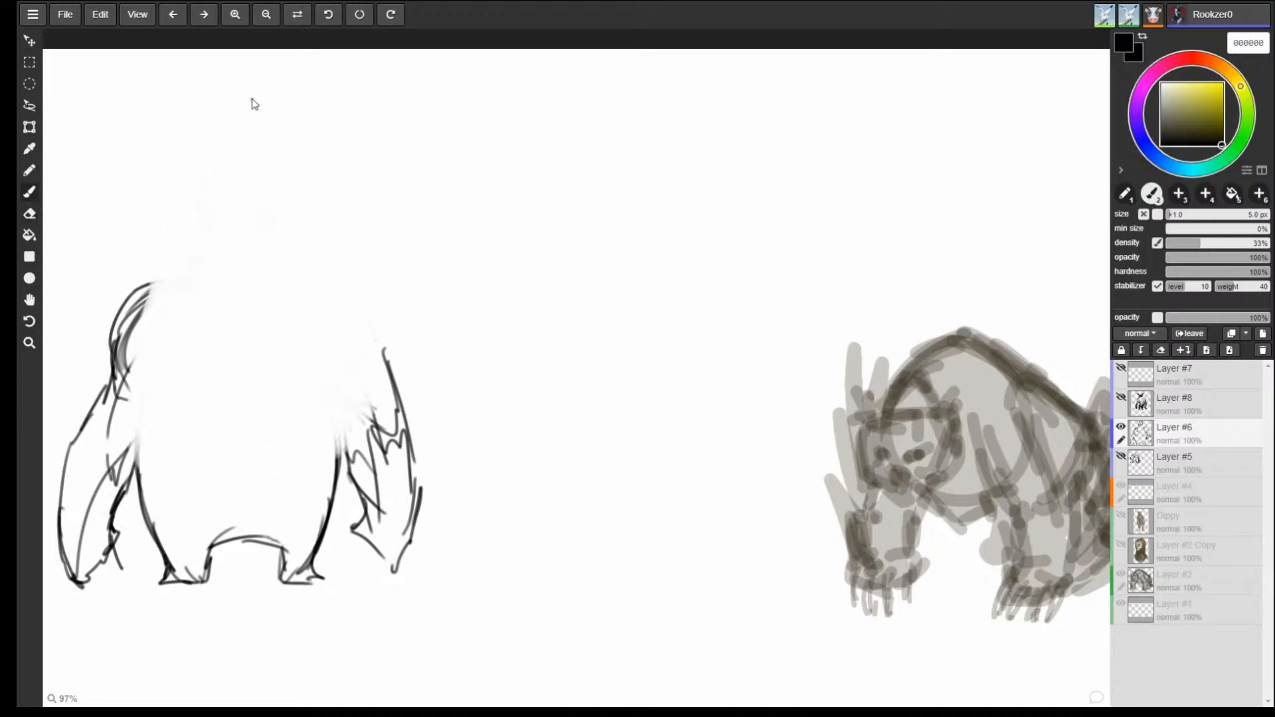
mouse_move(379, 359)
left_mouse_down()
mouse_move(378, 319)
mouse_move(309, 274)
left_mouse_up()
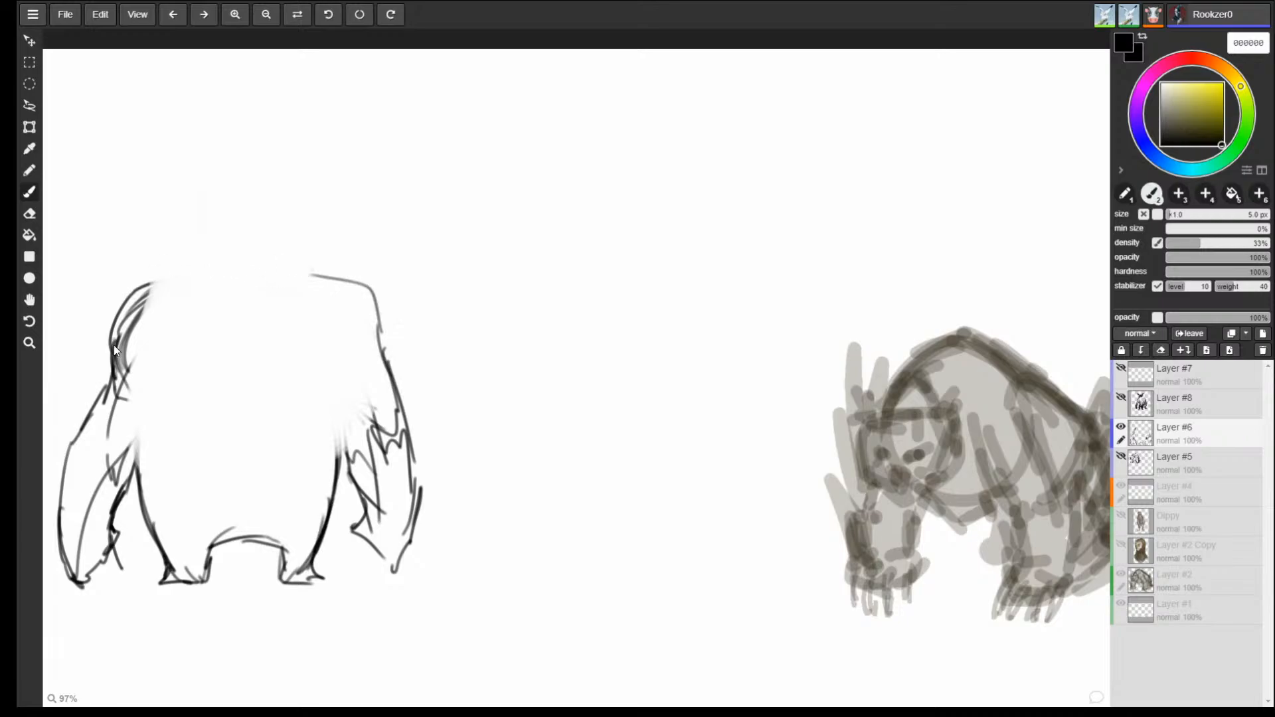
mouse_move(114, 345)
left_mouse_down()
mouse_move(176, 262)
mouse_move(209, 242)
mouse_move(320, 253)
left_mouse_up()
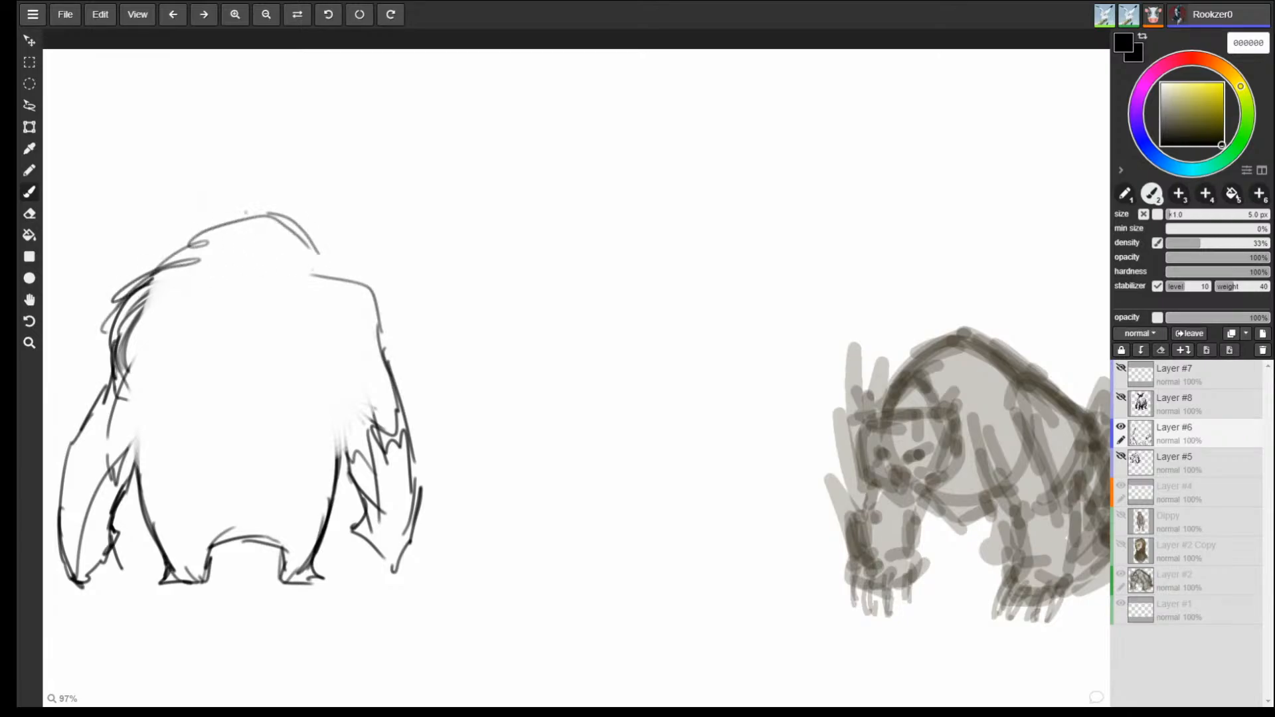
Reinforce the side of the domed head and sketch two large round owl eyes.
left_click_drag(245, 213, 171, 353)
left_click_drag(216, 233, 170, 342)
mouse_move(233, 292)
left_mouse_down()
mouse_move(171, 299)
mouse_move(230, 334)
left_mouse_up()
mouse_move(183, 283)
left_mouse_down()
mouse_move(178, 358)
mouse_move(238, 344)
left_mouse_up()
mouse_move(313, 275)
left_mouse_down()
mouse_move(287, 346)
mouse_move(330, 282)
mouse_move(286, 347)
mouse_move(331, 274)
mouse_move(332, 309)
mouse_move(269, 319)
left_mouse_up()
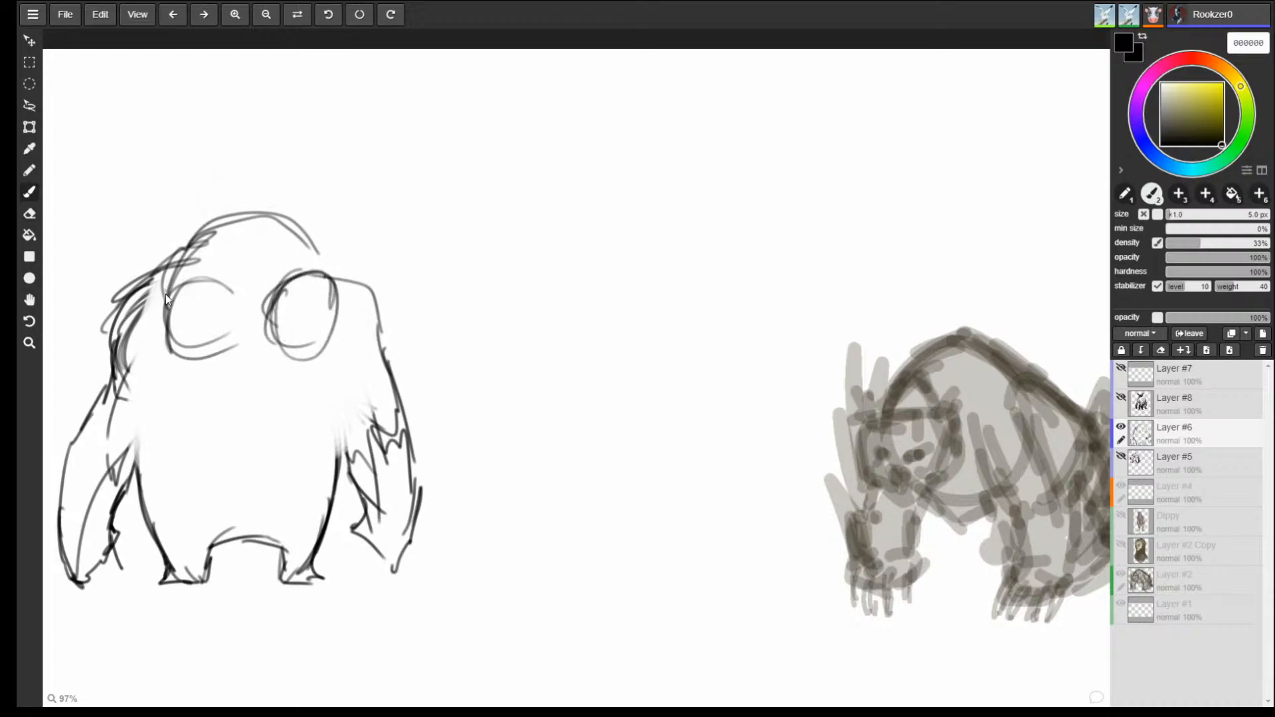
Draw V-shaped brows over the eyes, pointed ear tufts at both ends and an angular beak between them.
mouse_move(167, 299)
left_mouse_down()
mouse_move(240, 319)
mouse_move(258, 362)
mouse_move(279, 337)
mouse_move(275, 309)
mouse_move(255, 365)
mouse_move(235, 313)
left_mouse_up()
mouse_move(235, 314)
left_mouse_down()
mouse_move(259, 369)
mouse_move(276, 306)
mouse_move(233, 312)
mouse_move(170, 285)
mouse_move(163, 296)
mouse_move(147, 242)
left_mouse_up()
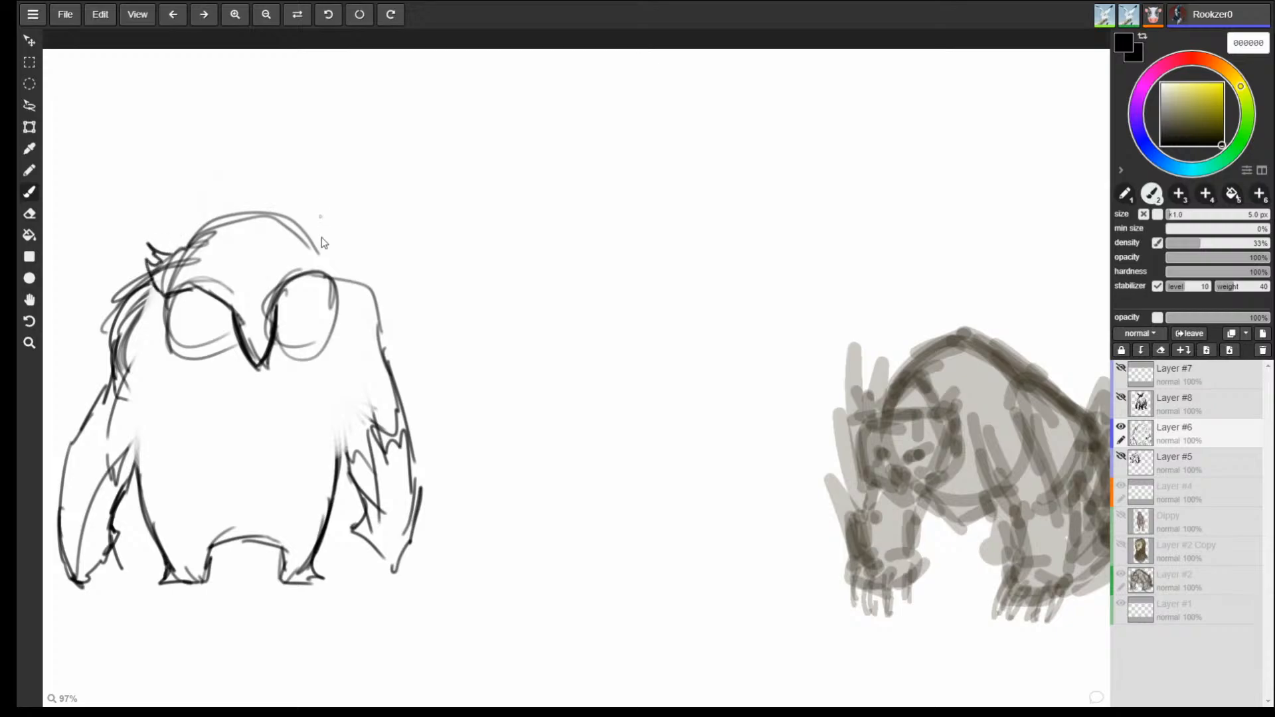
mouse_move(292, 322)
left_mouse_down()
mouse_move(278, 292)
mouse_move(335, 279)
mouse_move(322, 241)
left_mouse_up()
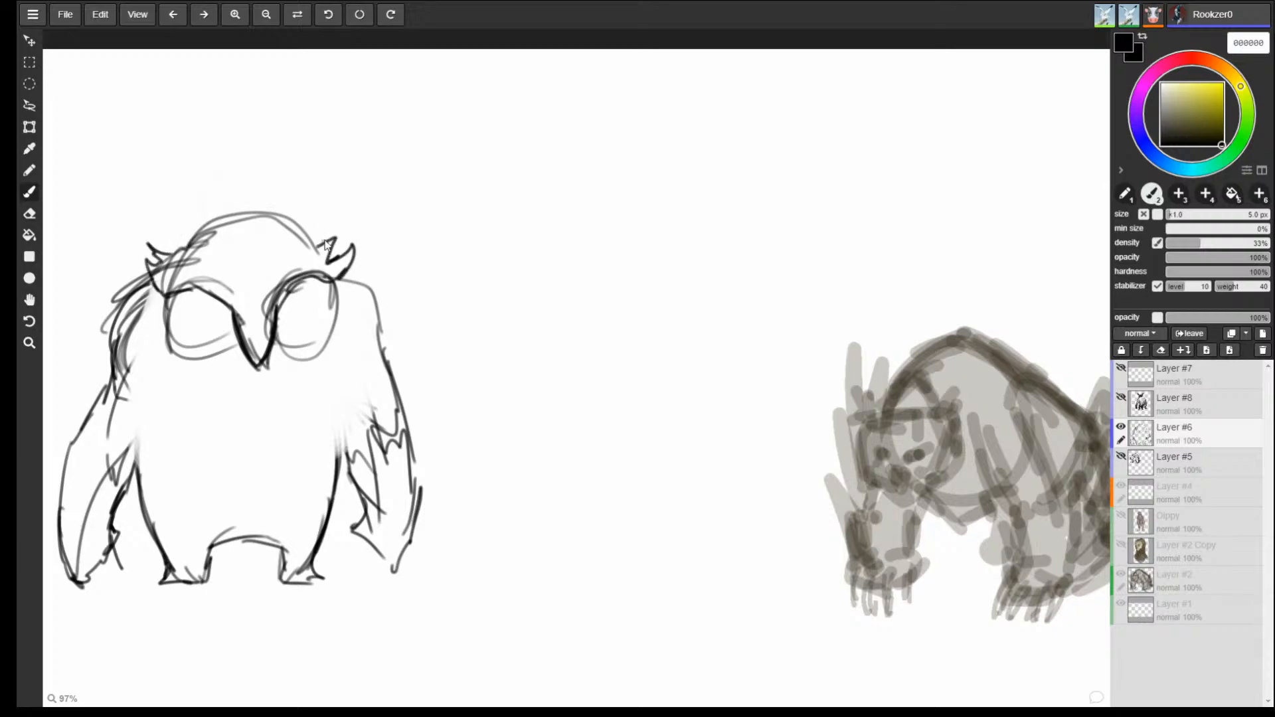
mouse_move(234, 311)
left_mouse_down()
mouse_move(239, 359)
mouse_move(214, 353)
mouse_move(252, 381)
mouse_move(284, 352)
mouse_move(279, 330)
left_mouse_up()
left_click_drag(259, 387, 292, 353)
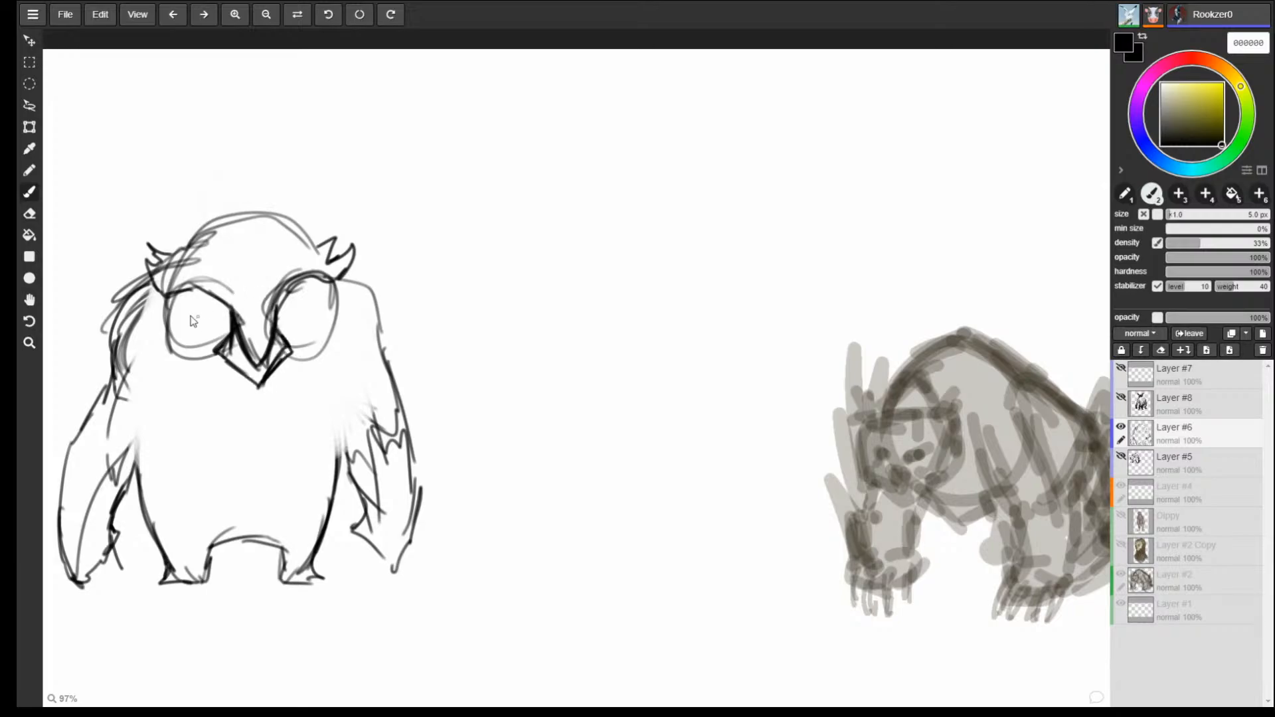
Add feather fringes under the eyes and dot pupils, and darken the brows and ear tufts.
mouse_move(174, 290)
left_mouse_down()
mouse_move(166, 369)
mouse_move(203, 365)
left_mouse_up()
mouse_move(297, 353)
left_mouse_down()
mouse_move(314, 359)
mouse_move(330, 337)
left_mouse_up()
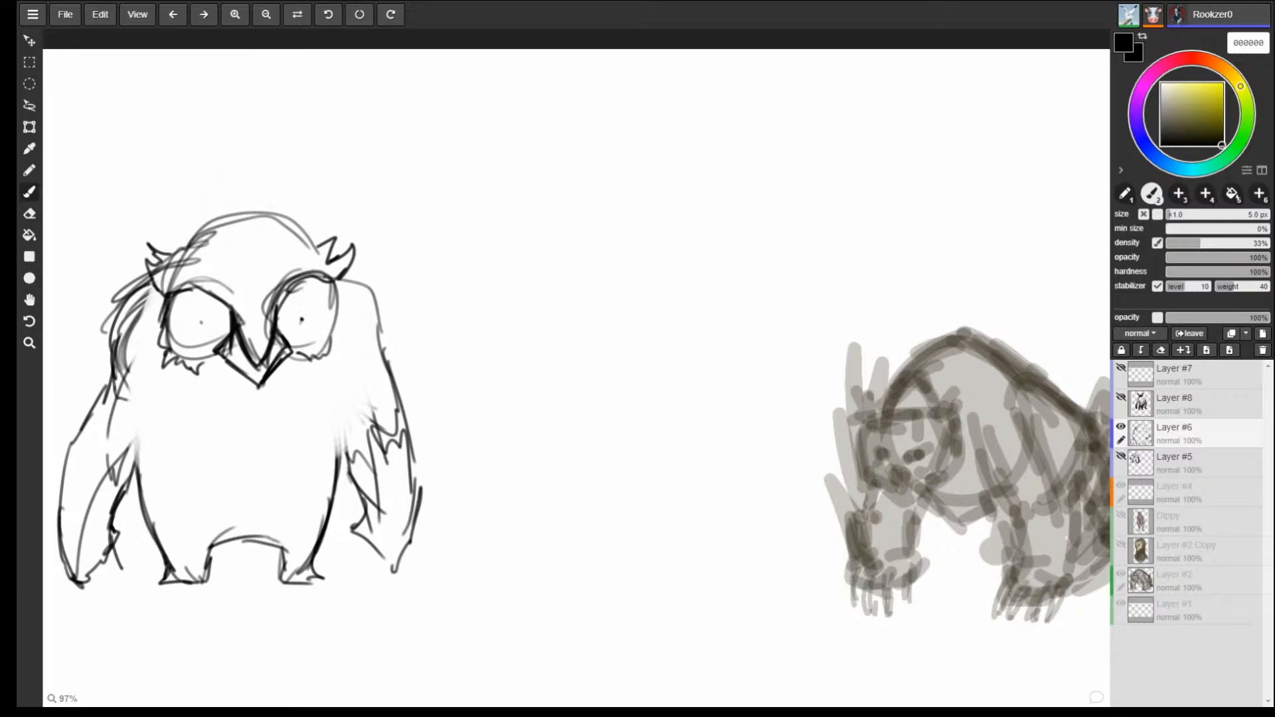
mouse_move(189, 291)
left_mouse_down()
mouse_move(234, 331)
mouse_move(293, 287)
mouse_move(347, 278)
mouse_move(310, 238)
left_mouse_up()
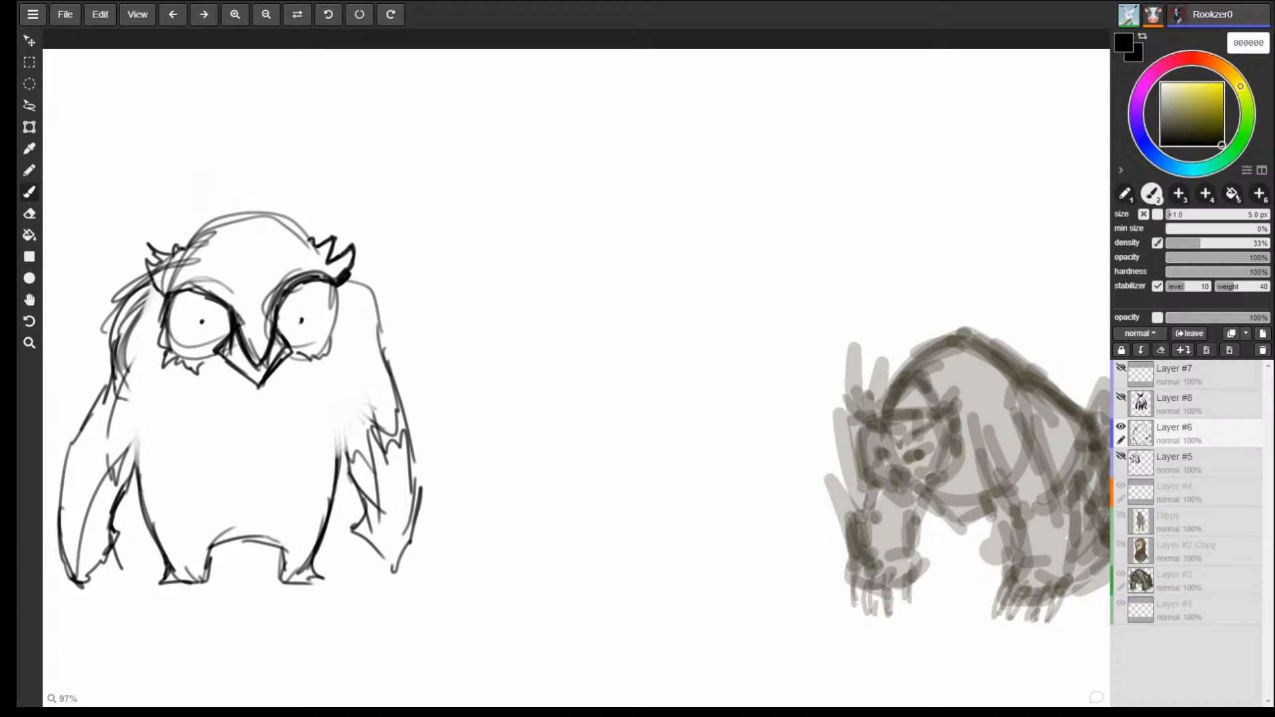
mouse_move(183, 248)
left_mouse_down()
mouse_move(149, 245)
mouse_move(162, 293)
left_mouse_up()
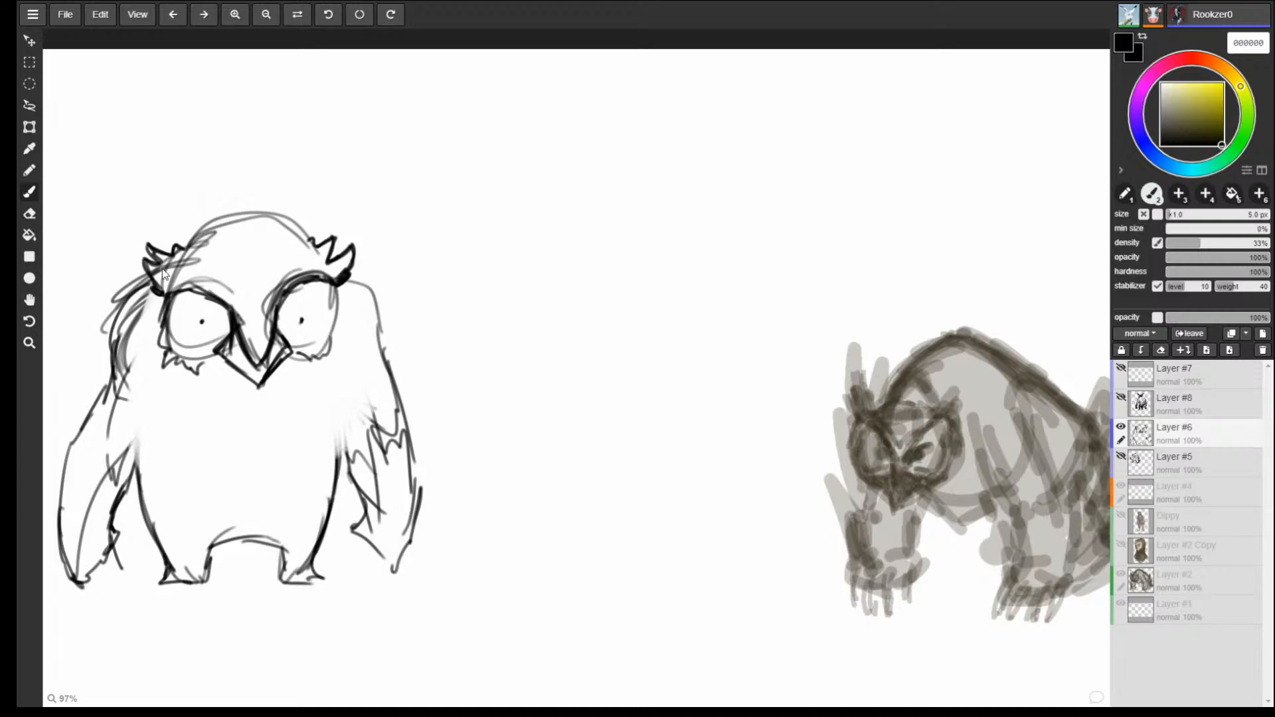
Erase the standing owlbear sketch to clear space for a new pose.
key("e")
mouse_move(312, 303)
left_mouse_down()
mouse_move(279, 299)
mouse_move(128, 455)
mouse_move(100, 392)
mouse_move(341, 541)
mouse_move(353, 531)
left_mouse_up()
key("b")
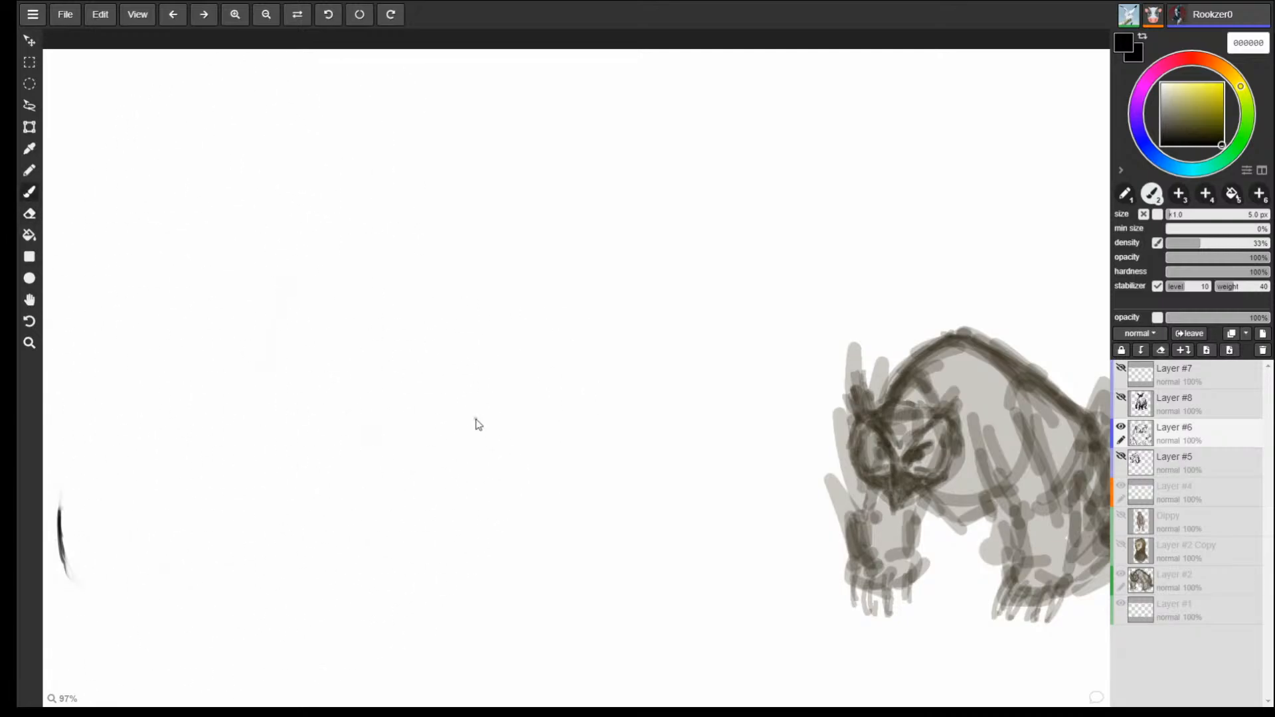
Reduce the brush size to 4 px and sketch large overlapping circles for the new owlbear's upper body.
key("[")
left_click_drag(300, 227, 284, 222)
left_click_drag(312, 389, 329, 357)
left_click_drag(283, 220, 219, 263)
mouse_move(207, 301)
left_mouse_down()
mouse_move(208, 256)
mouse_move(263, 221)
left_mouse_up()
mouse_move(197, 304)
left_mouse_down()
mouse_move(365, 392)
mouse_move(221, 343)
left_mouse_up()
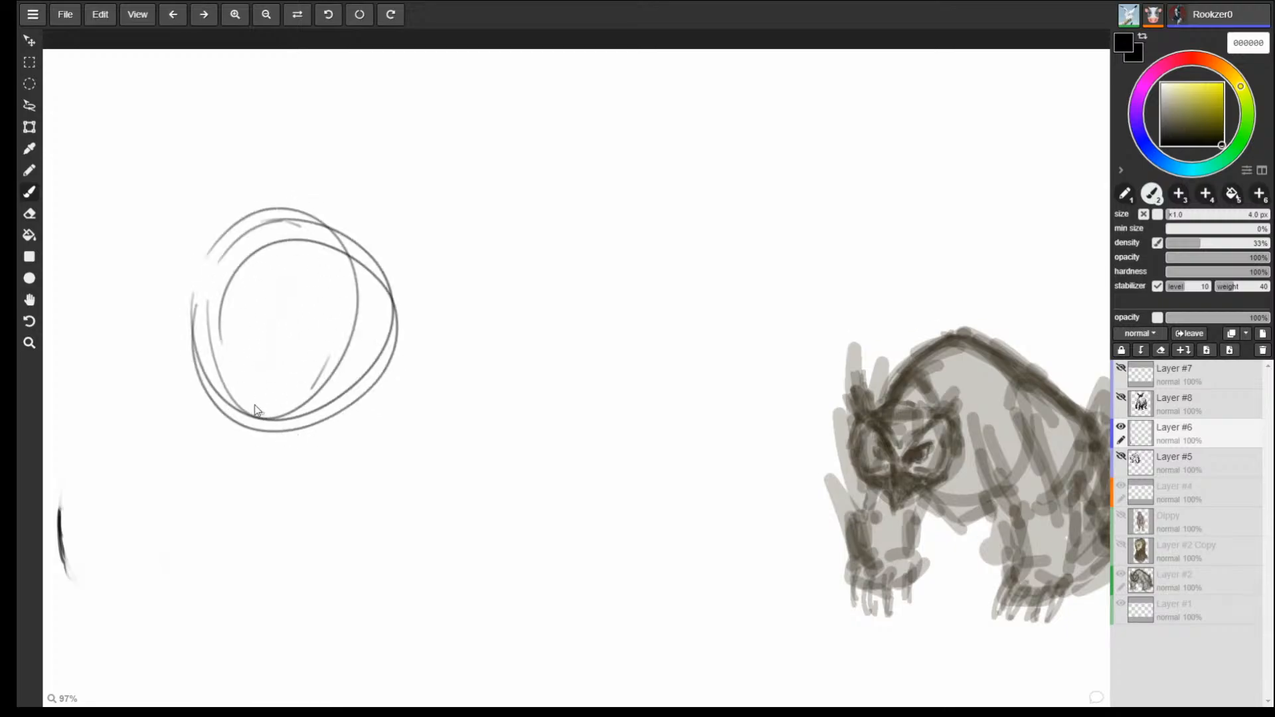
Sketch a bent leg below the body circles and the long ragged outer contour of the flank and other leg.
mouse_move(254, 405)
left_mouse_down()
mouse_move(269, 463)
mouse_move(225, 530)
left_mouse_up()
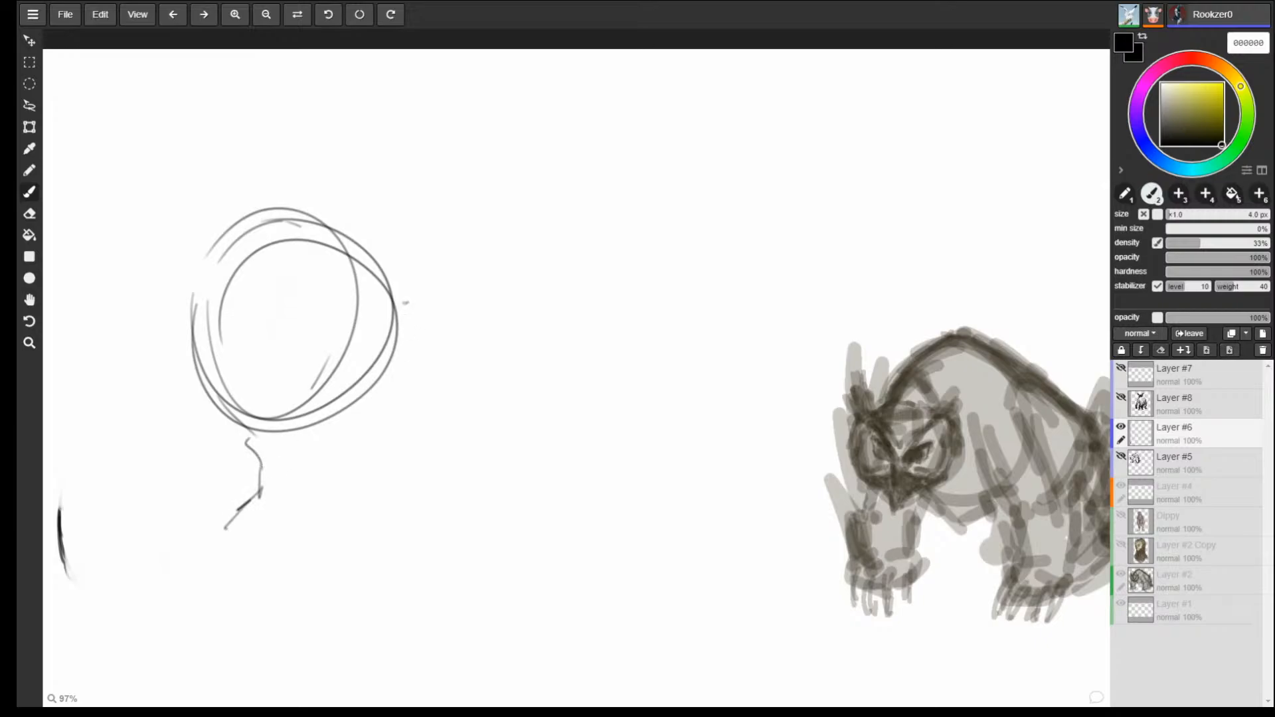
mouse_move(393, 290)
left_mouse_down()
mouse_move(433, 407)
mouse_move(426, 485)
left_mouse_up()
left_click_drag(404, 324, 401, 515)
left_click_drag(251, 461, 220, 571)
mouse_move(417, 460)
left_mouse_down()
mouse_move(398, 585)
mouse_move(339, 535)
mouse_move(259, 556)
mouse_move(261, 579)
mouse_move(318, 526)
mouse_move(358, 557)
mouse_move(365, 585)
mouse_move(392, 575)
left_mouse_up()
Draw the arched inner leg line, a round ankle form and small clawed feet.
mouse_move(269, 555)
left_mouse_down()
mouse_move(231, 615)
mouse_move(267, 604)
mouse_move(233, 598)
mouse_move(220, 611)
mouse_move(233, 603)
left_mouse_up()
left_click_drag(233, 602, 226, 616)
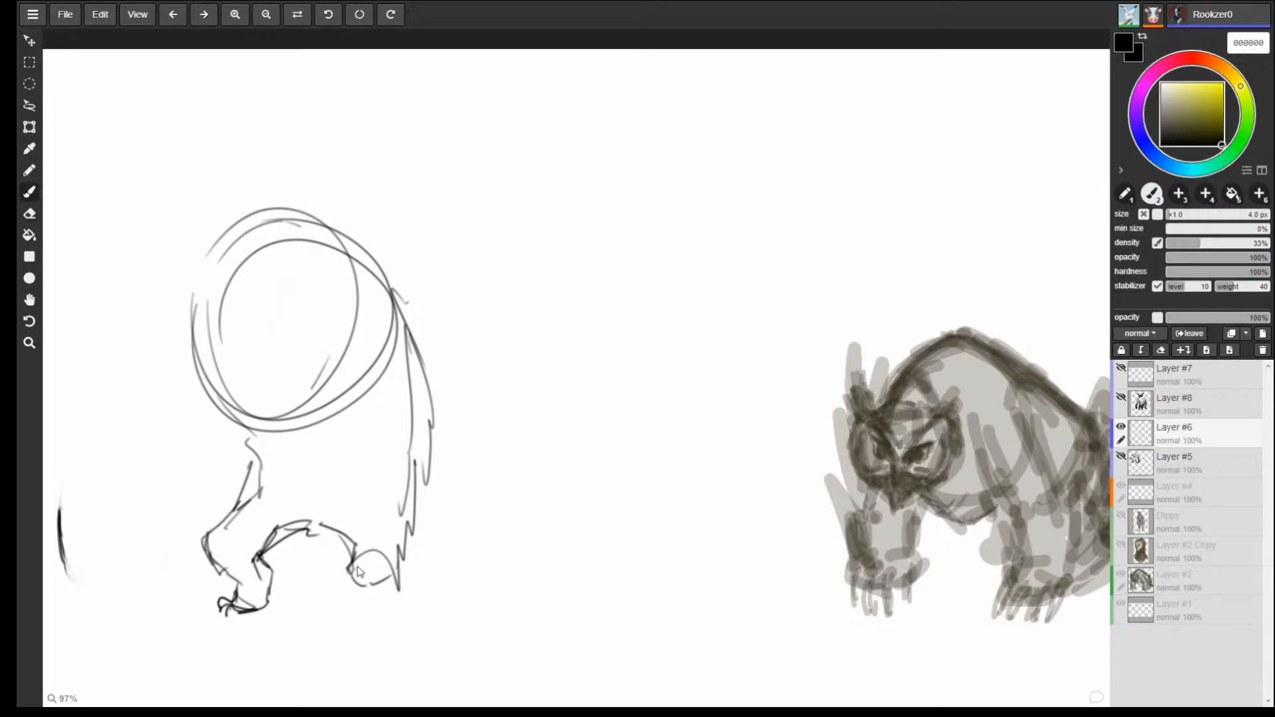
mouse_move(357, 571)
left_mouse_down()
mouse_move(404, 577)
mouse_move(408, 604)
mouse_move(371, 610)
left_mouse_up()
left_click_drag(357, 606, 412, 618)
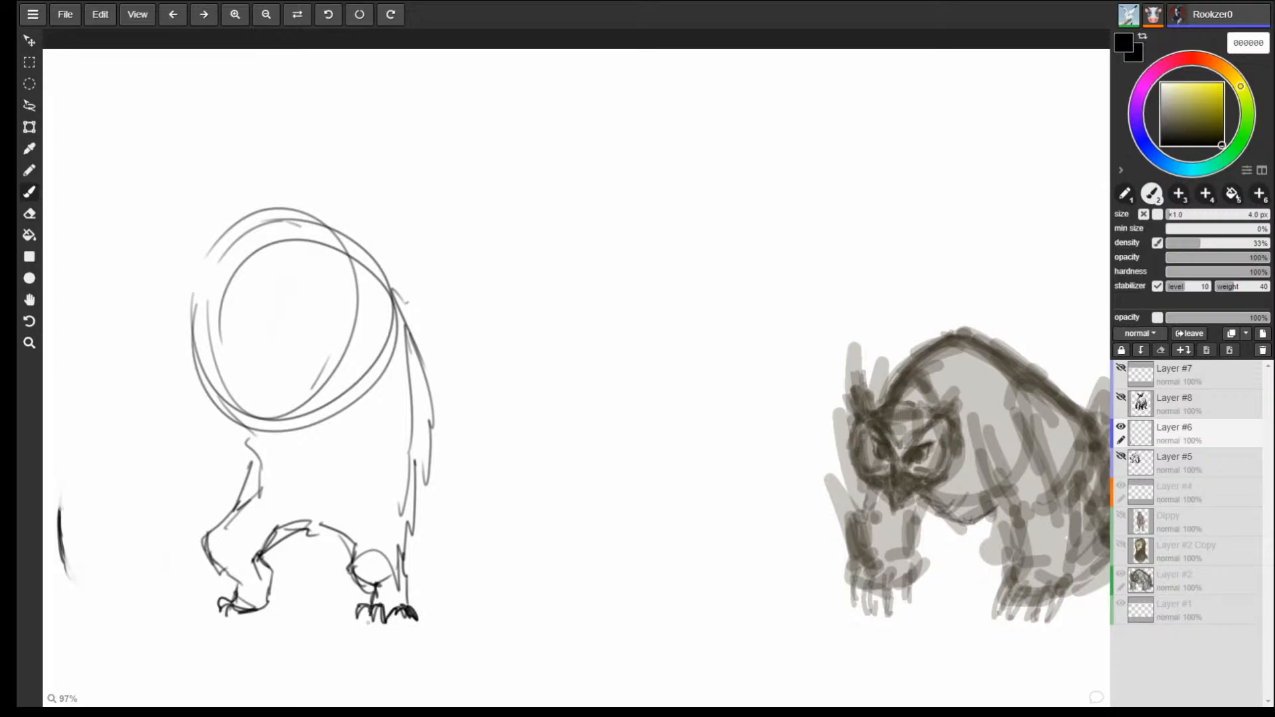
mouse_move(365, 608)
left_mouse_down()
mouse_move(351, 621)
mouse_move(395, 615)
mouse_move(397, 627)
left_mouse_up()
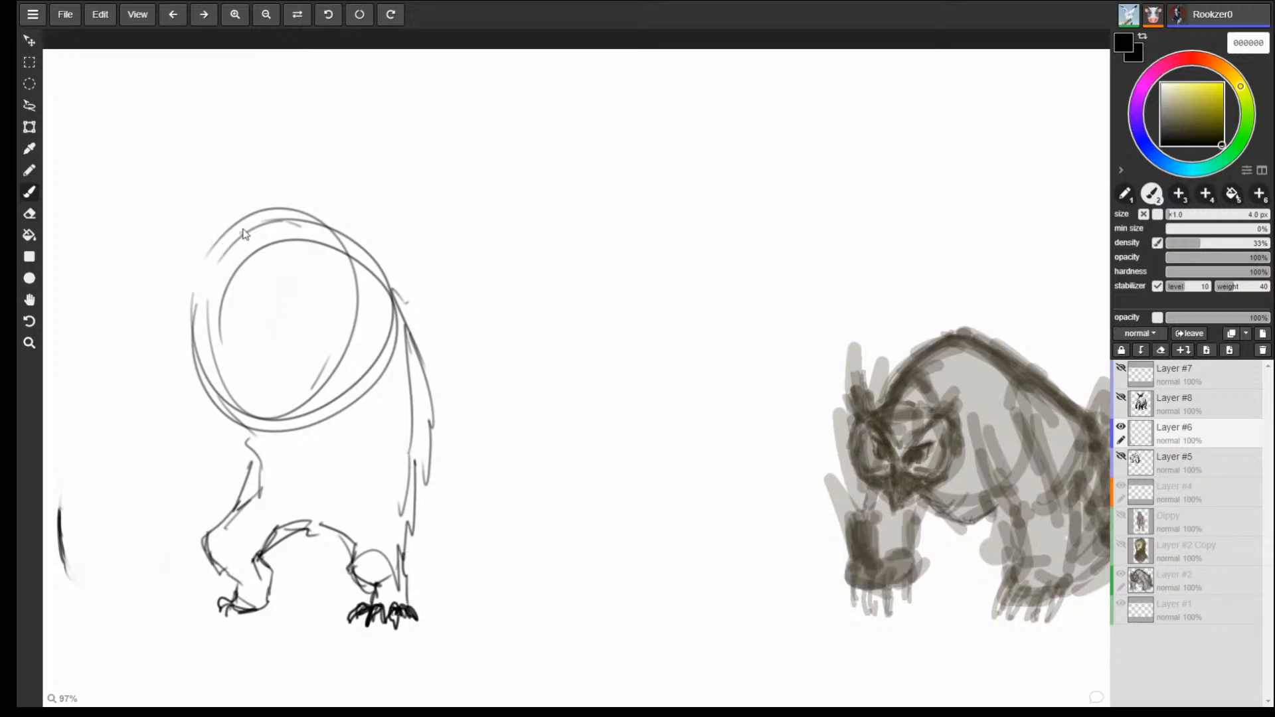
Build the head with loose overlapping ovals at the top of the body circles.
mouse_move(254, 237)
left_mouse_down()
mouse_move(245, 258)
mouse_move(264, 370)
left_mouse_up()
left_click_drag(300, 255, 197, 332)
left_click_drag(327, 236, 329, 296)
mouse_move(291, 218)
left_mouse_down()
mouse_move(315, 332)
mouse_move(232, 217)
mouse_move(335, 322)
left_mouse_up()
left_click_drag(321, 185, 348, 295)
left_click_drag(263, 182, 310, 338)
left_click_drag(230, 219, 225, 363)
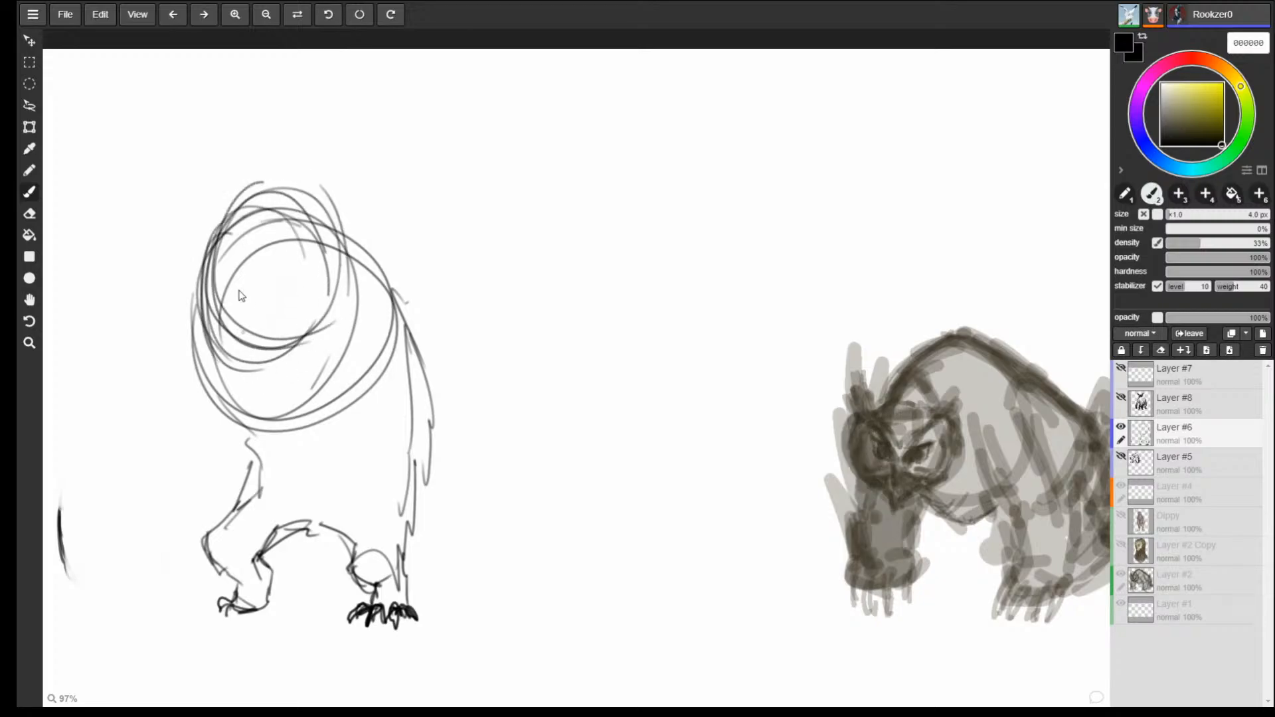
Add curved chest and neck contours beneath the head ovals.
mouse_move(207, 241)
left_mouse_down()
mouse_move(200, 327)
mouse_move(253, 390)
left_mouse_up()
mouse_move(260, 344)
left_mouse_down()
mouse_move(257, 431)
mouse_move(273, 458)
left_mouse_up()
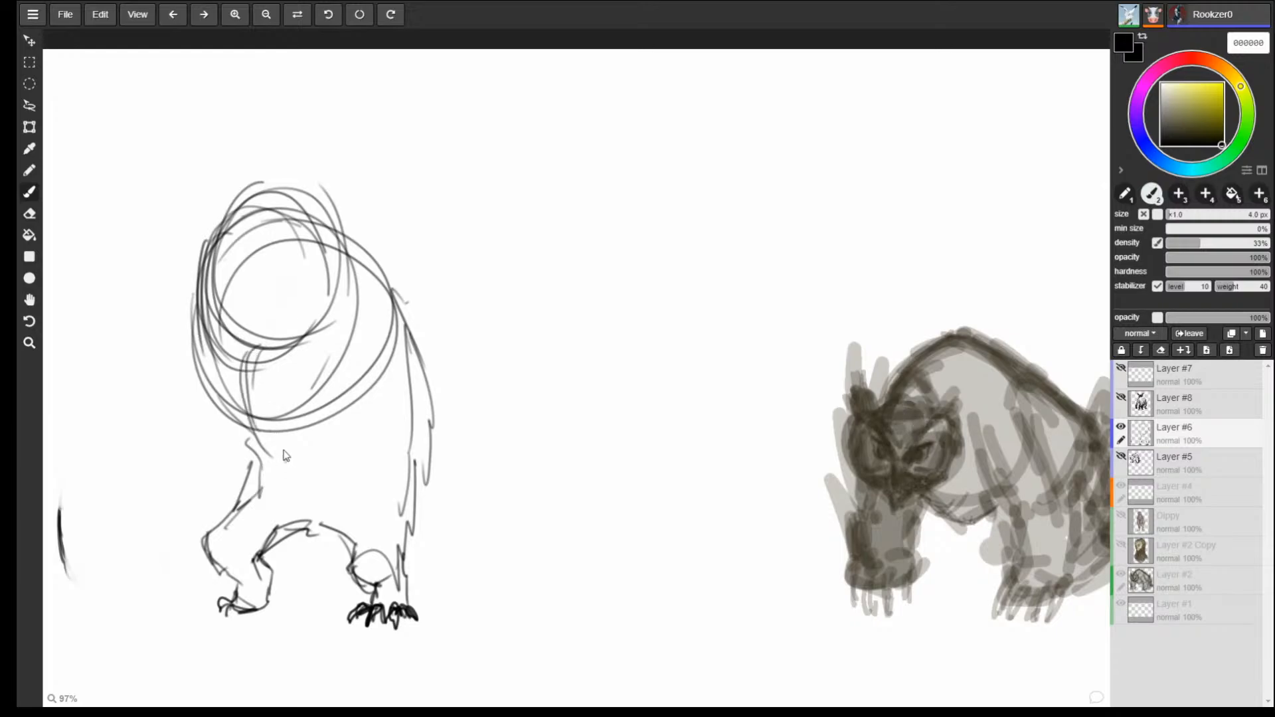
left_click_drag(304, 341, 249, 414)
left_click_drag(268, 362, 254, 443)
mouse_move(200, 361)
left_mouse_down()
mouse_move(234, 386)
mouse_move(398, 353)
left_mouse_up()
Rough in both sloping shoulders and the owlbear's left upper arm down to the elbow.
left_click_drag(208, 240, 166, 260)
left_click_drag(160, 264, 135, 325)
left_click_drag(133, 354, 145, 369)
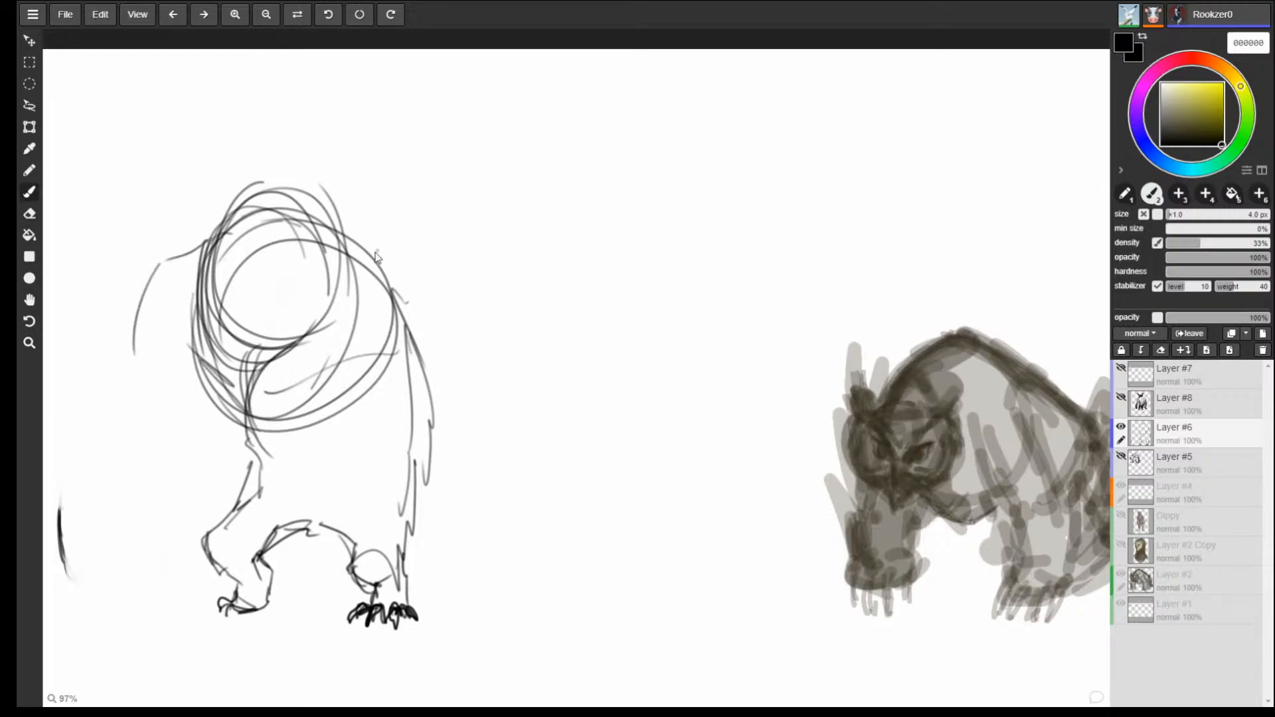
left_click_drag(367, 248, 433, 295)
left_click_drag(445, 307, 476, 359)
mouse_move(360, 384)
left_mouse_down()
mouse_move(392, 420)
mouse_move(465, 432)
left_mouse_up()
left_click_drag(465, 359, 489, 452)
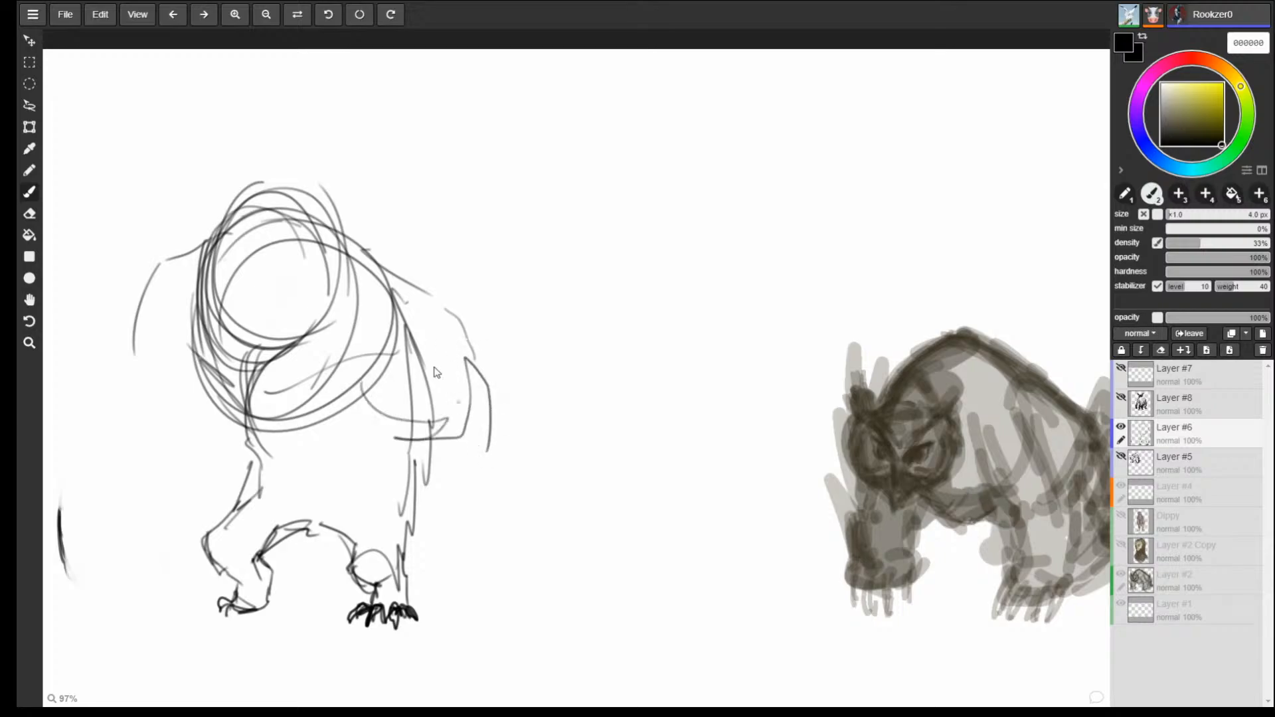
Rework the owlbear's right shoulder higher and shape its upper arm down to a pointed elbow.
mouse_move(207, 221)
left_mouse_down()
mouse_move(133, 247)
mouse_move(196, 359)
left_mouse_up()
left_click_drag(193, 279, 126, 345)
mouse_move(229, 222)
left_mouse_down()
mouse_move(156, 229)
mouse_move(116, 323)
mouse_move(185, 353)
left_mouse_up()
mouse_move(143, 262)
left_mouse_down()
mouse_move(119, 352)
mouse_move(94, 357)
left_mouse_up()
left_click_drag(152, 378, 85, 405)
left_click_drag(120, 312, 83, 409)
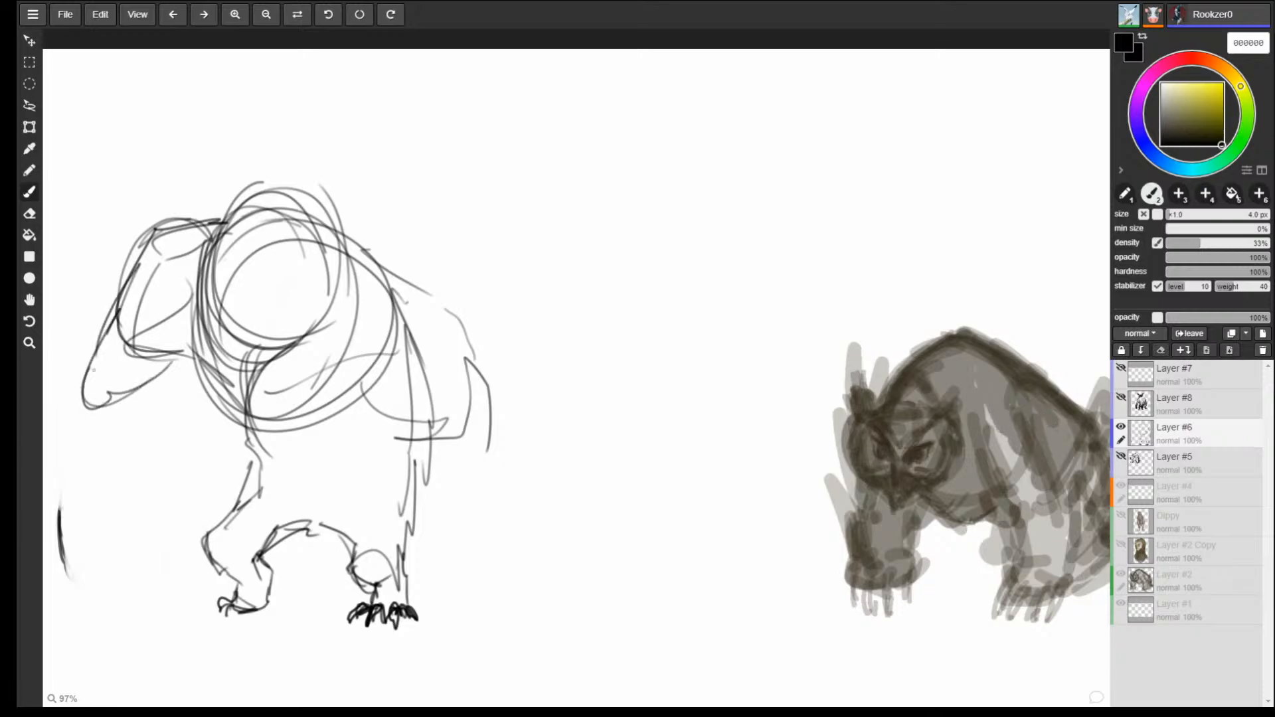
left_click_drag(124, 336, 93, 405)
Extend the owlbear's left upper arm to a pointed elbow and darken its shoulder and outer contour.
left_click_drag(399, 429, 468, 491)
left_click_drag(465, 378, 478, 495)
left_click_drag(485, 364, 495, 502)
left_click_drag(417, 437, 476, 512)
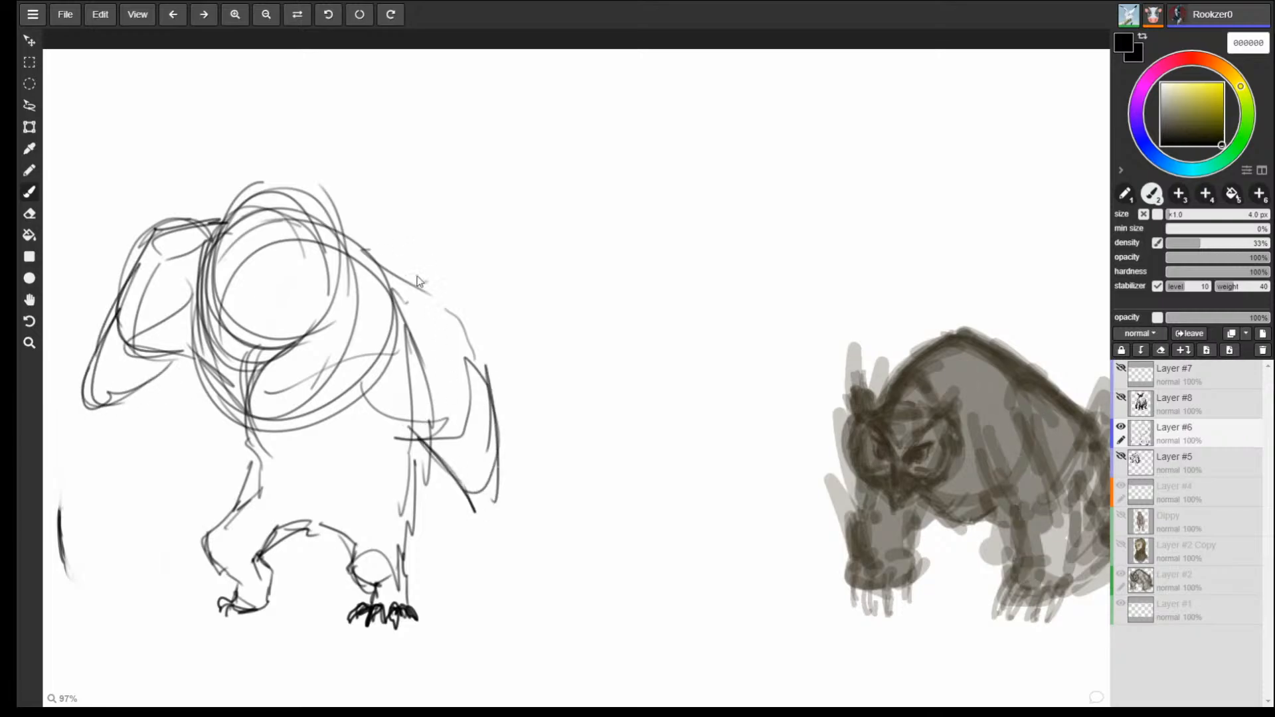
left_click_drag(392, 273, 483, 369)
mouse_move(358, 433)
left_mouse_down()
mouse_move(432, 442)
mouse_move(471, 492)
mouse_move(505, 438)
left_mouse_up()
left_click_drag(453, 490, 500, 408)
left_click_drag(485, 350, 489, 452)
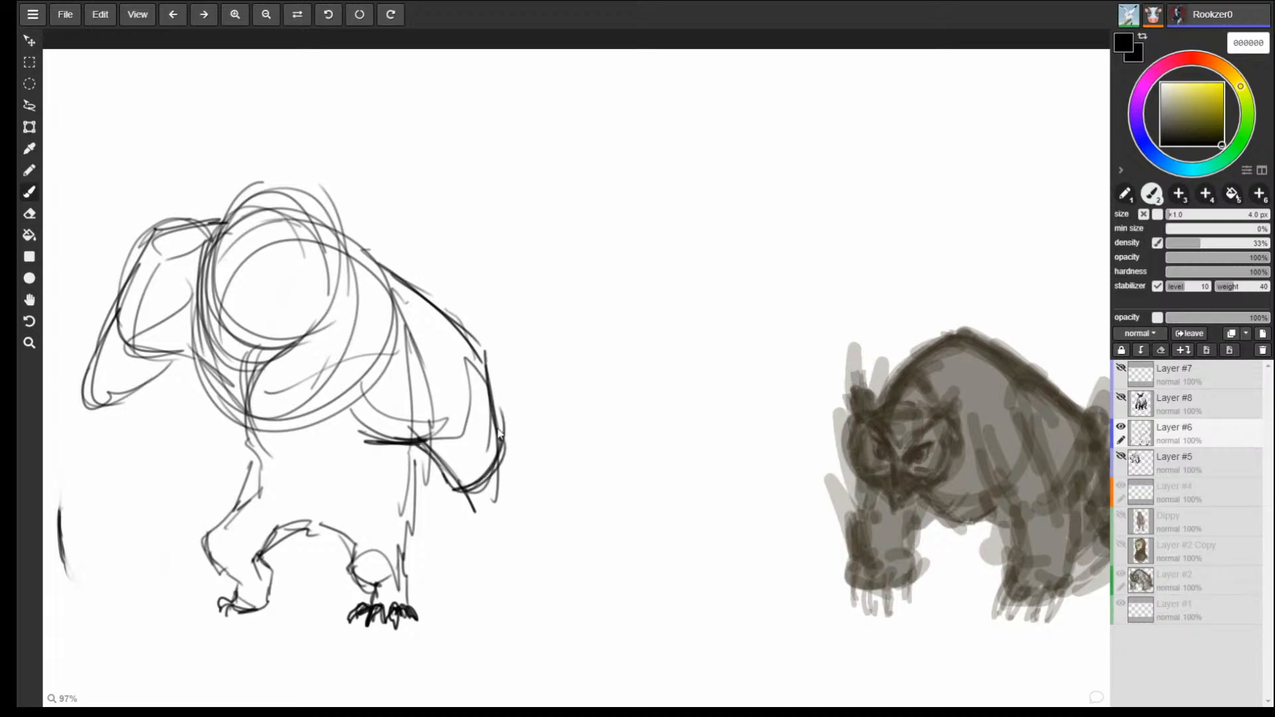
Sketch long, heavy forearms hanging from both elbows toward foot level.
left_click_drag(103, 344, 50, 413)
mouse_move(134, 394)
left_mouse_down()
mouse_move(114, 496)
mouse_move(70, 537)
left_mouse_up()
mouse_move(67, 525)
left_mouse_down()
mouse_move(55, 595)
mouse_move(111, 566)
left_mouse_up()
left_click_drag(141, 590, 102, 531)
left_click_drag(447, 486, 424, 555)
mouse_move(505, 490)
left_mouse_down()
mouse_move(507, 466)
mouse_move(529, 512)
left_mouse_up()
mouse_move(502, 435)
left_mouse_down()
mouse_move(535, 497)
mouse_move(509, 583)
left_mouse_up()
left_click_drag(456, 470, 413, 543)
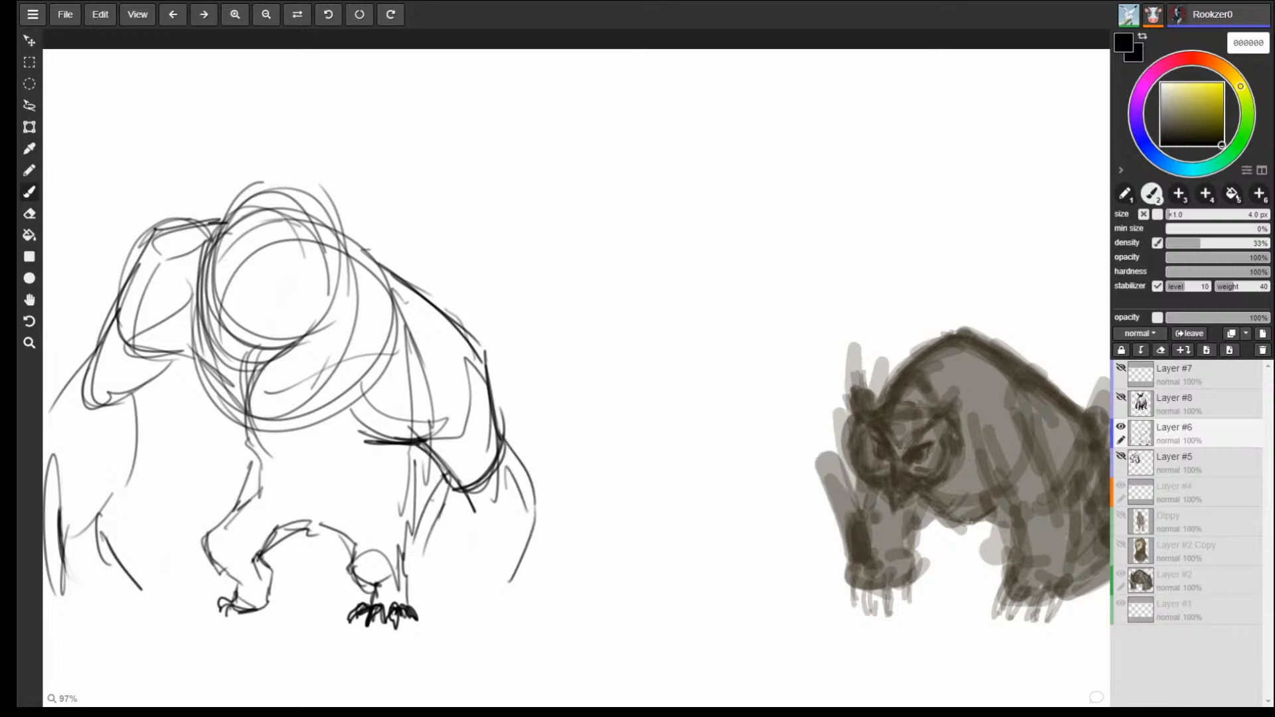
Taper the left forearm into a wrist and rough in the hand with its outer digits.
mouse_move(437, 499)
left_mouse_down()
mouse_move(424, 584)
mouse_move(361, 652)
left_mouse_up()
left_click_drag(360, 651, 386, 637)
left_click_drag(432, 615, 383, 641)
left_click_drag(491, 607, 464, 636)
left_click_drag(516, 565, 461, 623)
left_click_drag(461, 622, 483, 649)
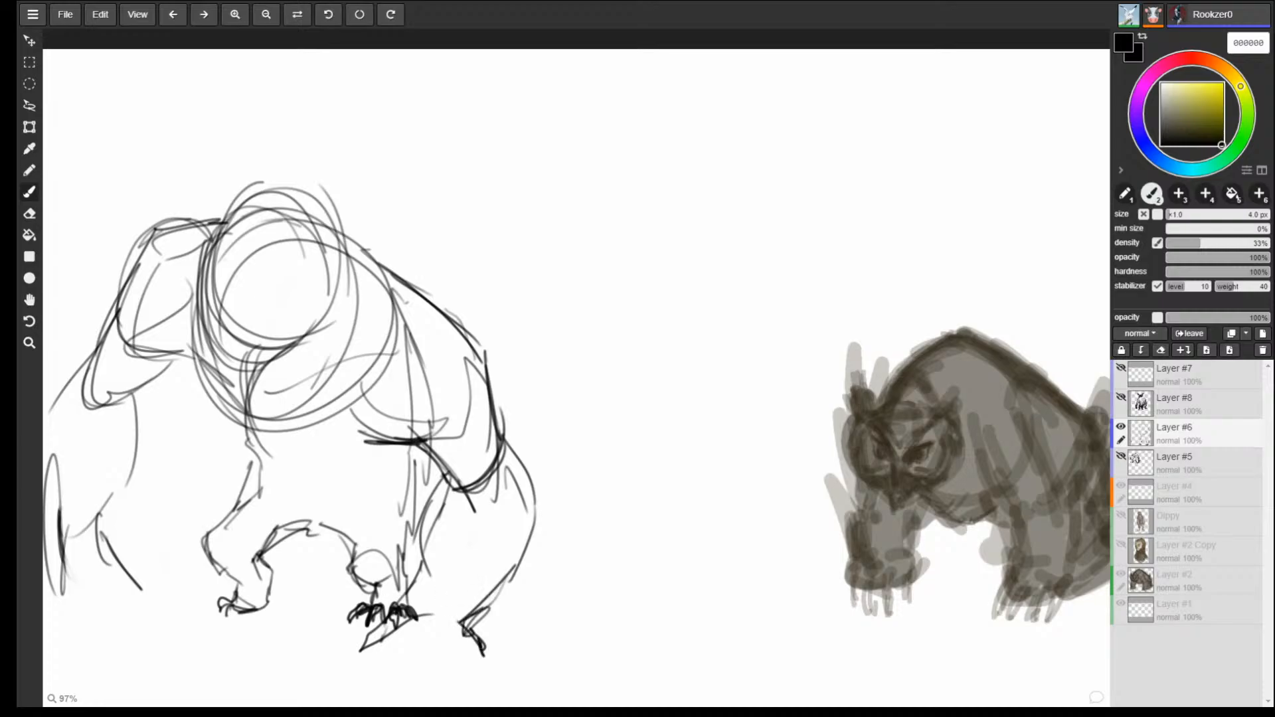
Draw four long curved claws on the left hand and fill them with black.
mouse_move(388, 627)
left_mouse_down()
mouse_move(324, 647)
mouse_move(319, 668)
left_mouse_up()
mouse_move(320, 668)
left_mouse_down()
mouse_move(381, 639)
mouse_move(369, 638)
left_mouse_up()
mouse_move(365, 621)
left_mouse_down()
mouse_move(331, 642)
mouse_move(386, 628)
mouse_move(392, 681)
mouse_move(422, 641)
mouse_move(390, 698)
mouse_move(415, 634)
mouse_move(465, 655)
mouse_move(444, 664)
mouse_move(459, 676)
mouse_move(474, 643)
mouse_move(529, 678)
mouse_move(492, 659)
left_mouse_up()
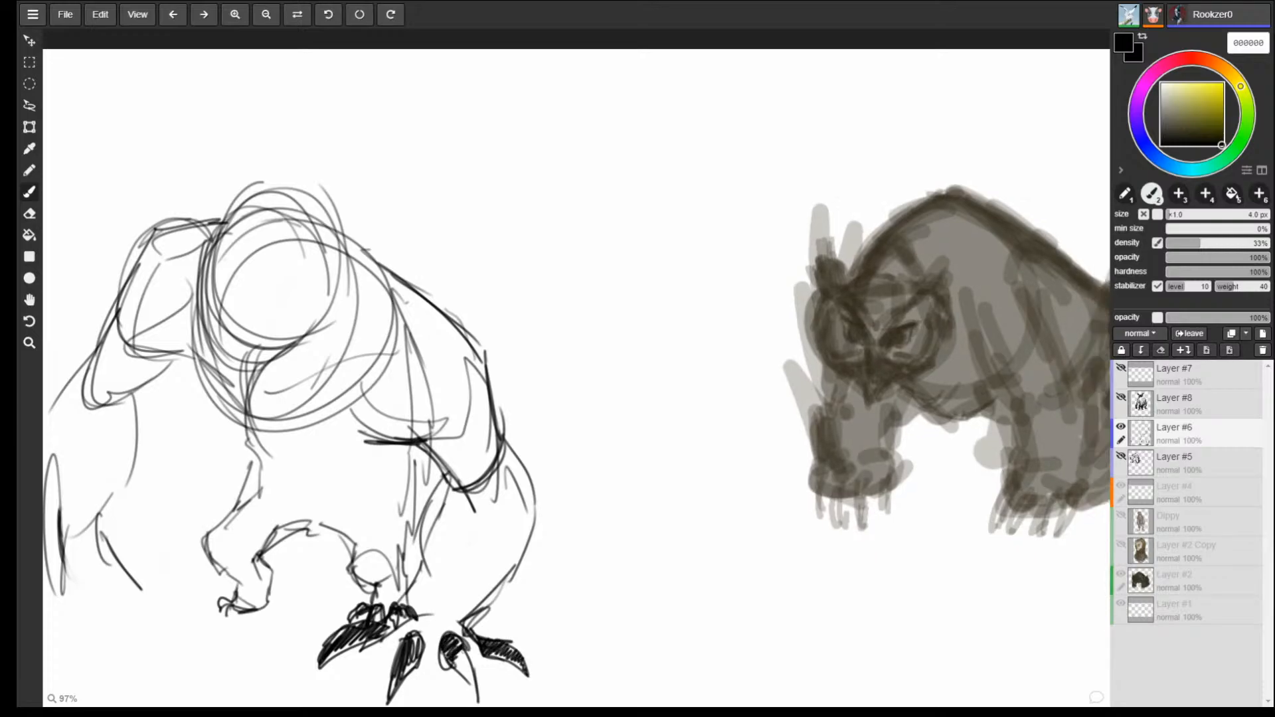
left_click_drag(466, 649, 473, 673)
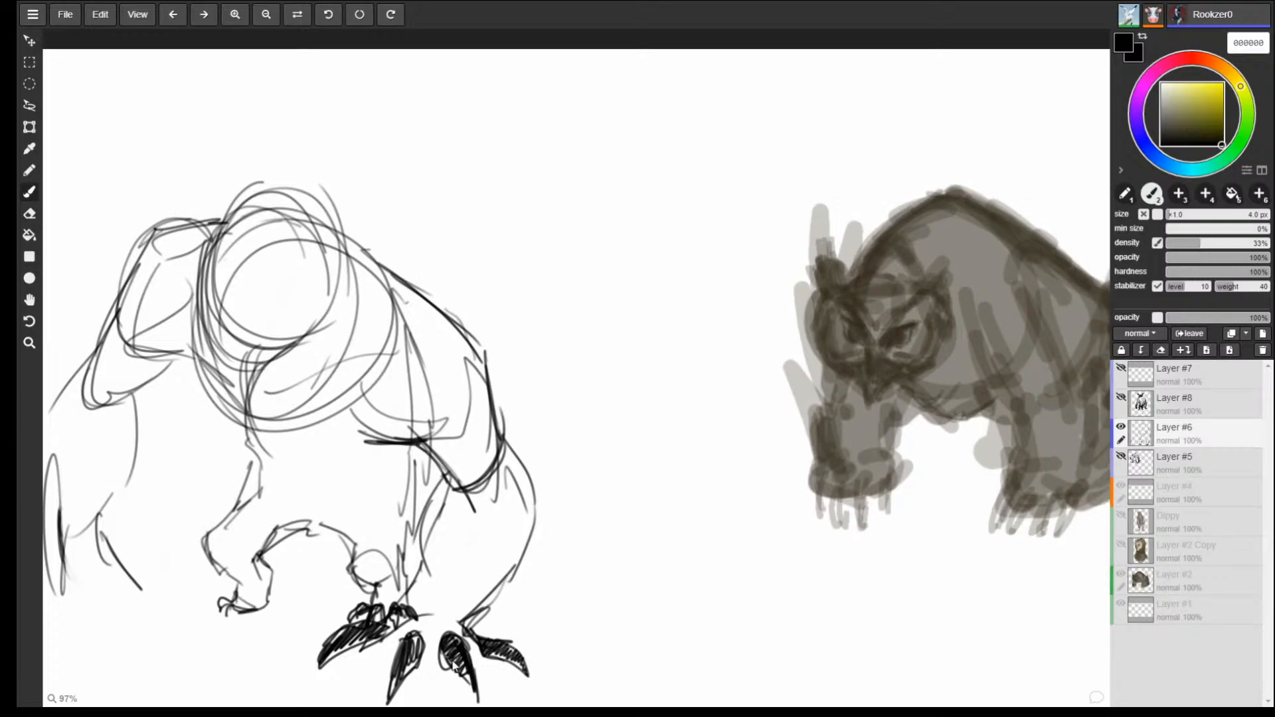
Darken the left forearm's outer contour, erasing its lower edge and redrawing it with jagged fur.
left_click_drag(474, 627, 531, 555)
mouse_move(499, 432)
left_mouse_down()
mouse_move(540, 523)
mouse_move(504, 591)
left_mouse_up()
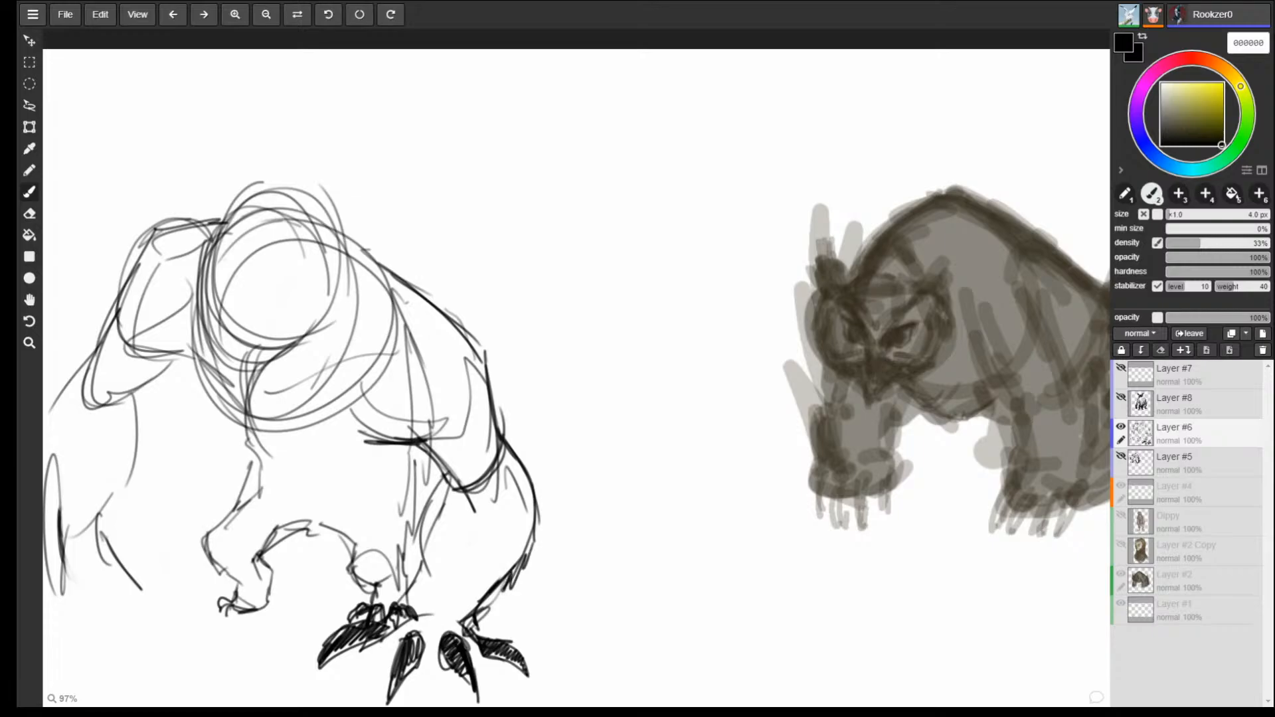
left_click_drag(533, 546, 523, 569)
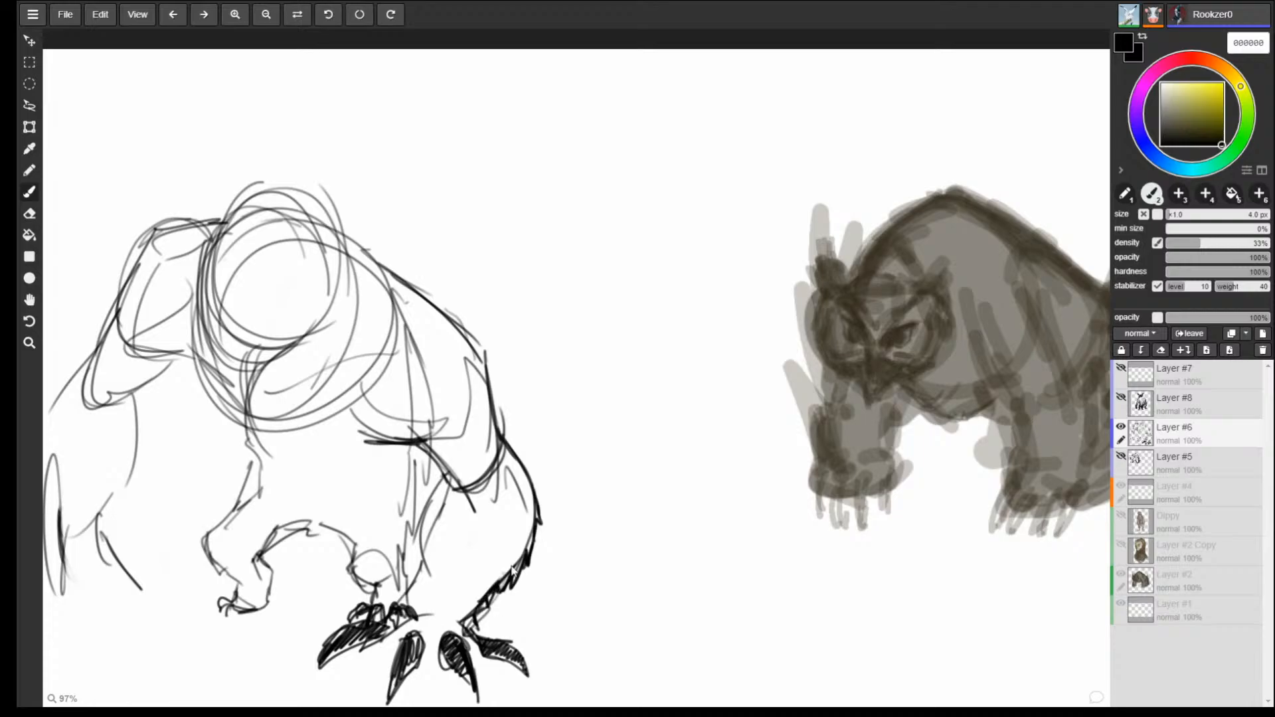
mouse_move(512, 572)
left_mouse_down()
mouse_move(493, 588)
mouse_move(497, 576)
left_mouse_up()
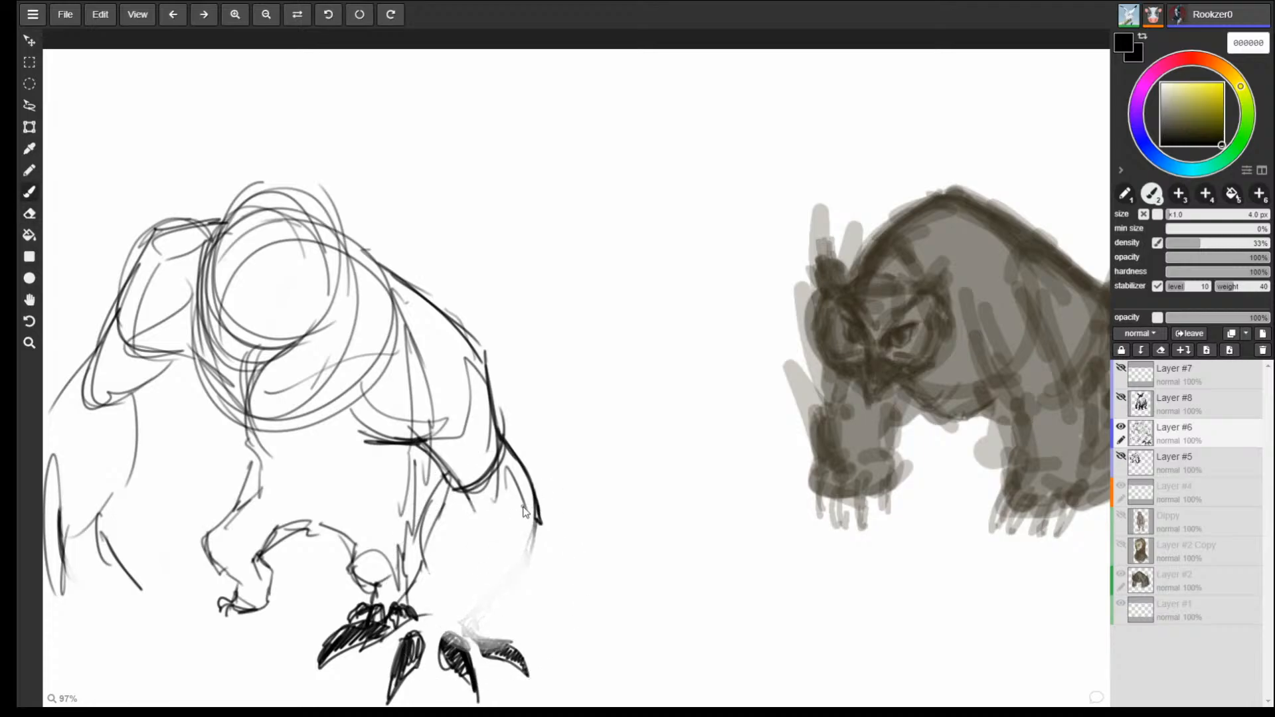
mouse_move(542, 519)
left_mouse_down()
mouse_move(535, 572)
mouse_move(485, 621)
left_mouse_up()
Shade the left forearm's inner edge with overlapping fur strokes and thicken the outer edge above the wrist.
left_click_drag(402, 619, 441, 523)
left_click_drag(409, 566, 456, 512)
mouse_move(421, 549)
left_mouse_down()
mouse_move(445, 511)
mouse_move(438, 486)
left_mouse_up()
left_click_drag(446, 481, 408, 570)
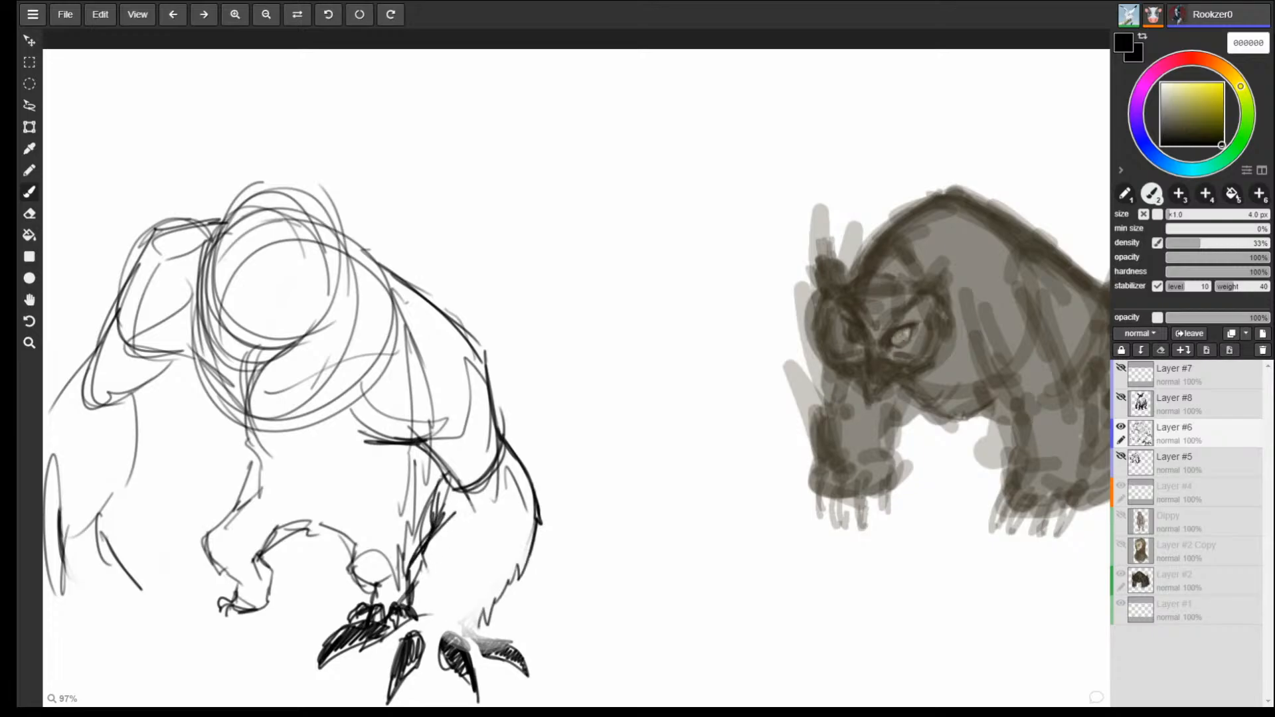
mouse_move(473, 603)
left_mouse_down()
mouse_move(479, 568)
mouse_move(537, 525)
left_mouse_up()
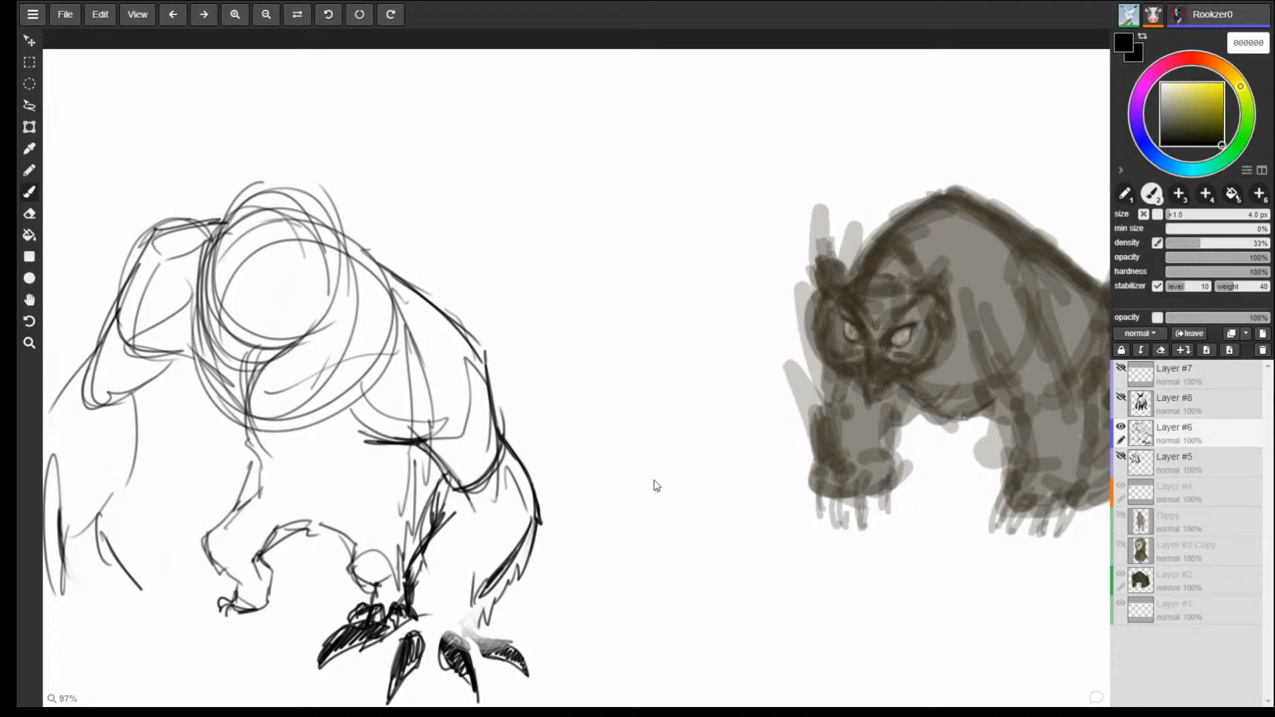
Sketch a circle beside the standing figure and, above it, a separate arm study ending in a spread, spiky-fingered hand.
mouse_move(606, 448)
left_mouse_down()
mouse_move(678, 491)
mouse_move(638, 549)
mouse_move(590, 465)
left_mouse_up()
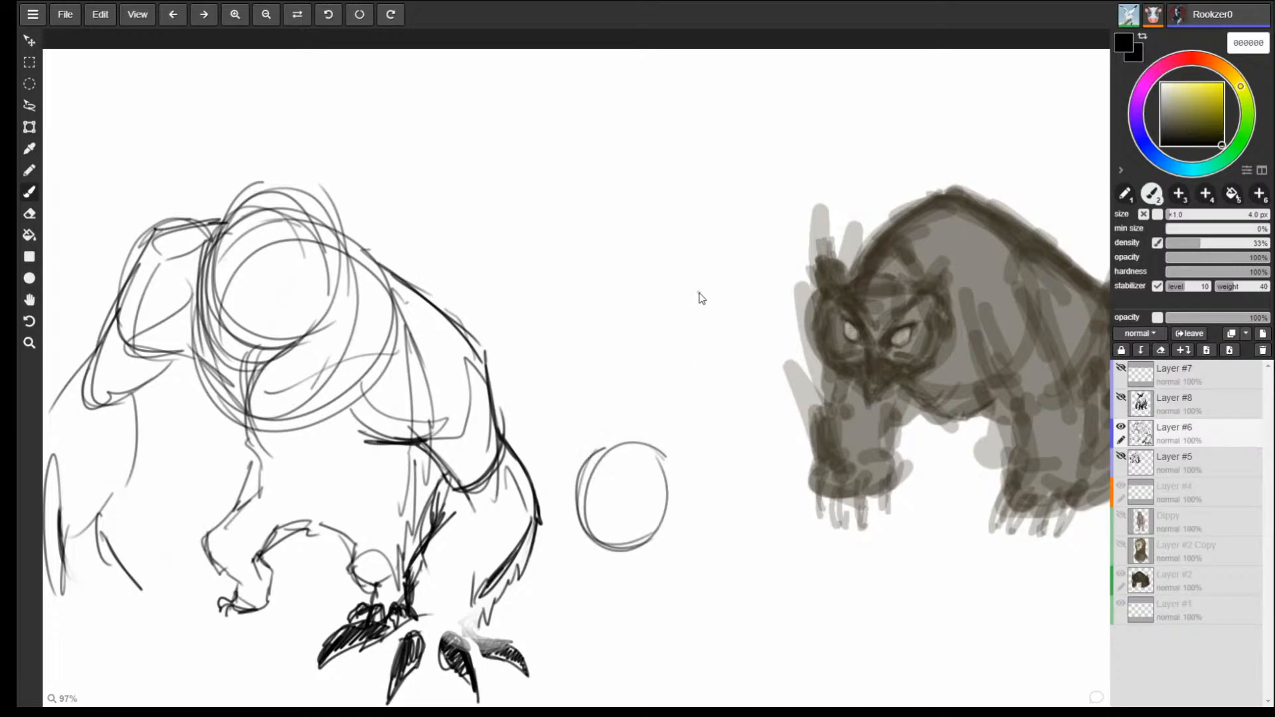
left_click_drag(589, 109, 561, 229)
left_click_drag(643, 116, 667, 251)
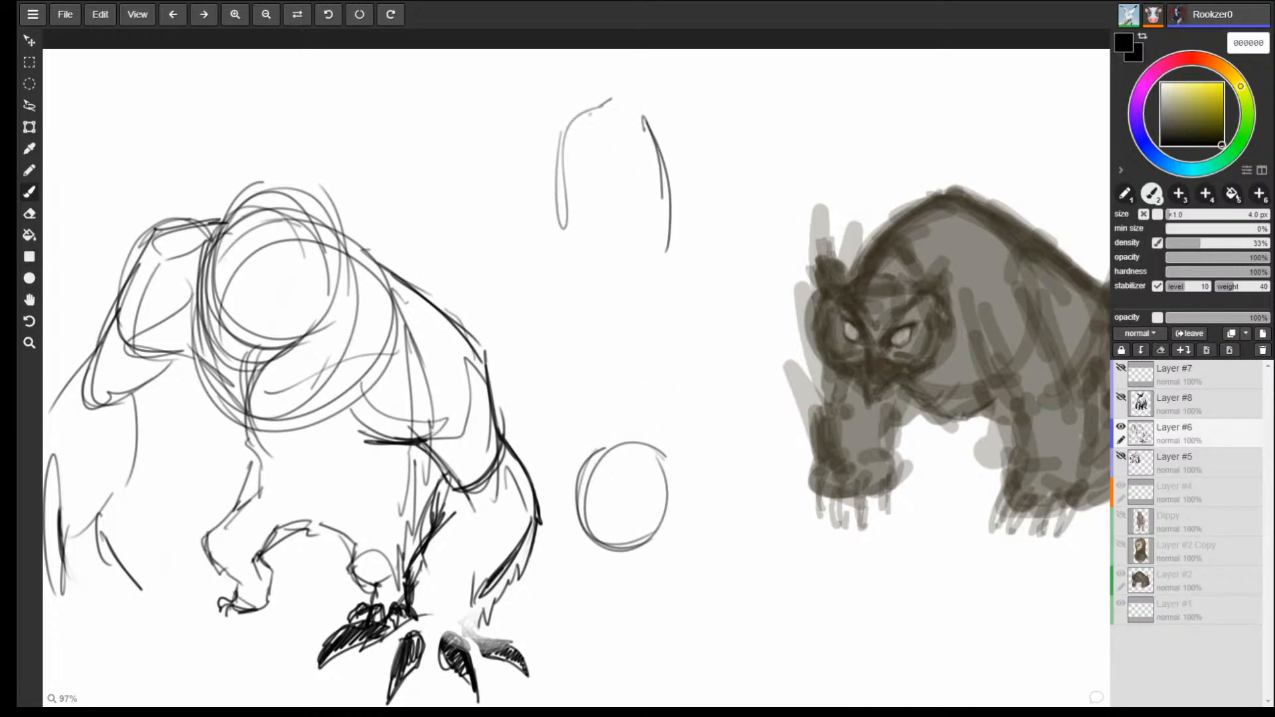
left_click_drag(611, 99, 573, 309)
left_click_drag(555, 213, 577, 352)
left_click_drag(571, 292, 591, 436)
mouse_move(591, 428)
left_mouse_down()
mouse_move(596, 379)
mouse_move(641, 398)
left_mouse_up()
mouse_move(644, 343)
left_mouse_down()
mouse_move(665, 425)
mouse_move(698, 377)
mouse_move(709, 305)
mouse_move(678, 272)
mouse_move(676, 207)
left_mouse_up()
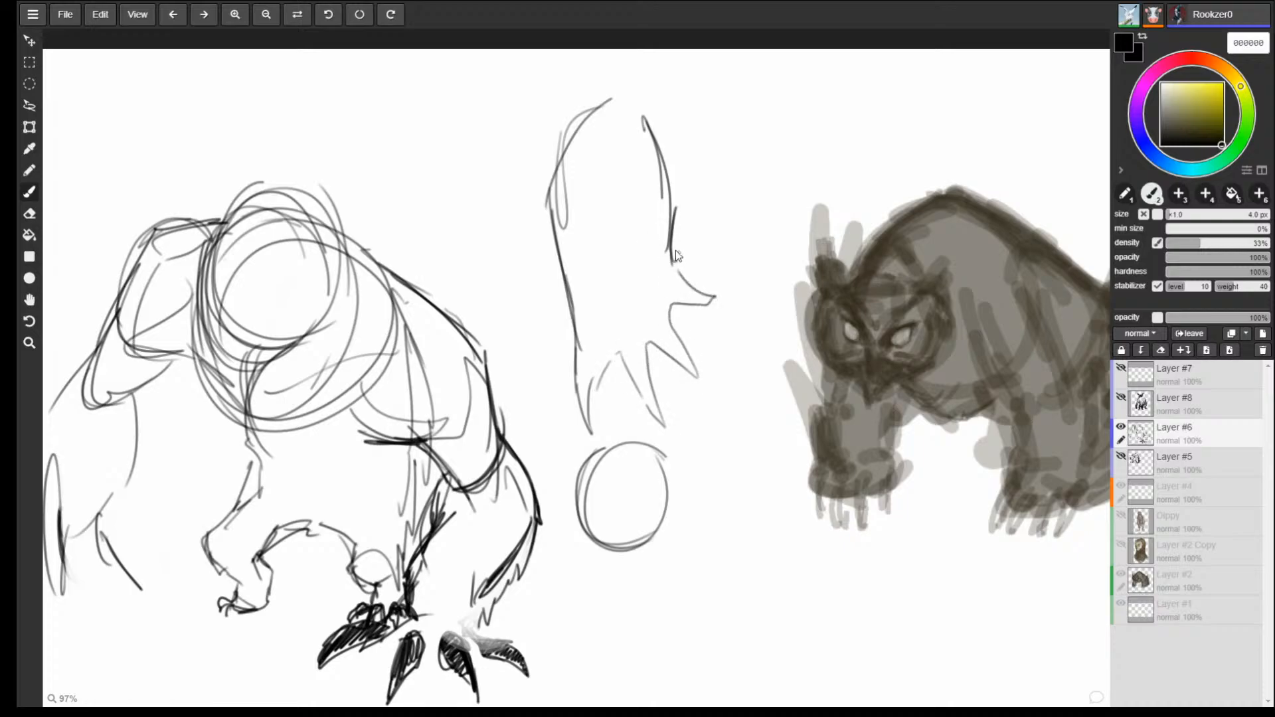
Lengthen and darken the pointed claws of the arm study's hand.
mouse_move(728, 324)
left_mouse_down()
mouse_move(678, 306)
mouse_move(729, 330)
mouse_move(691, 358)
mouse_move(698, 389)
left_mouse_up()
mouse_move(698, 389)
left_mouse_down()
mouse_move(648, 343)
mouse_move(663, 430)
left_mouse_up()
mouse_move(663, 431)
left_mouse_down()
mouse_move(625, 371)
mouse_move(594, 412)
left_mouse_up()
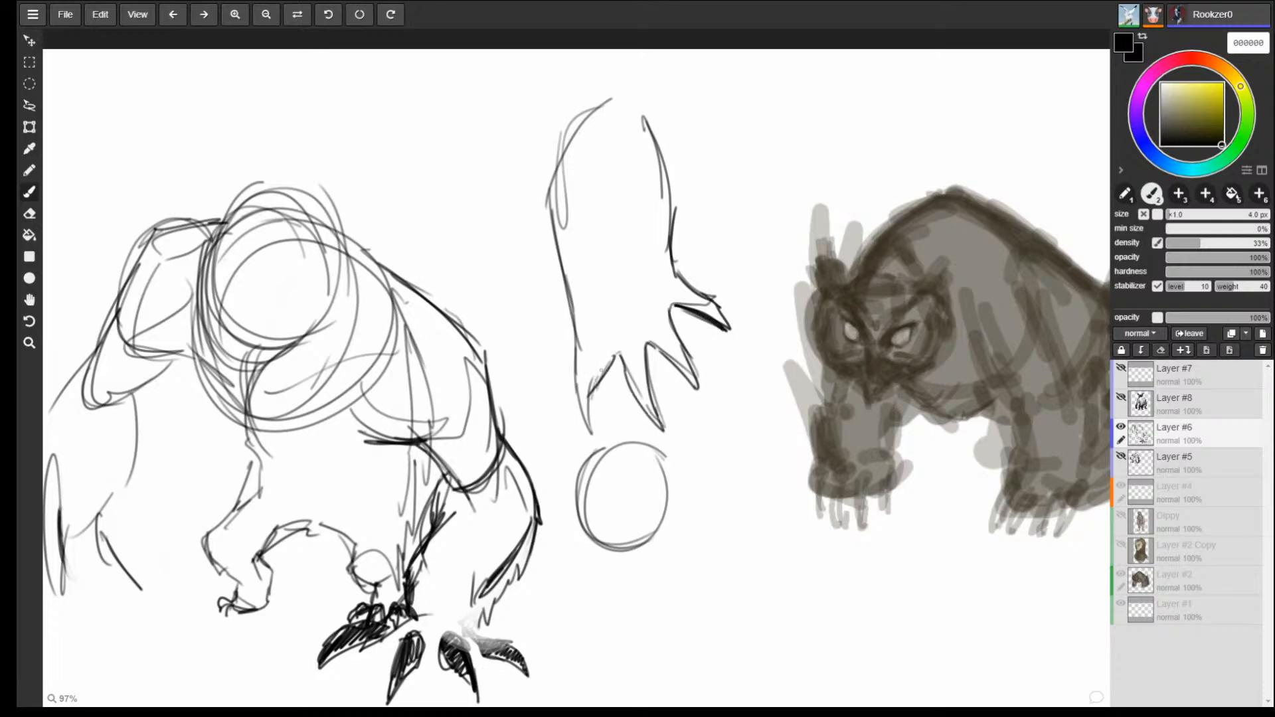
mouse_move(606, 364)
left_mouse_down()
mouse_move(595, 451)
mouse_move(576, 353)
mouse_move(597, 331)
left_mouse_up()
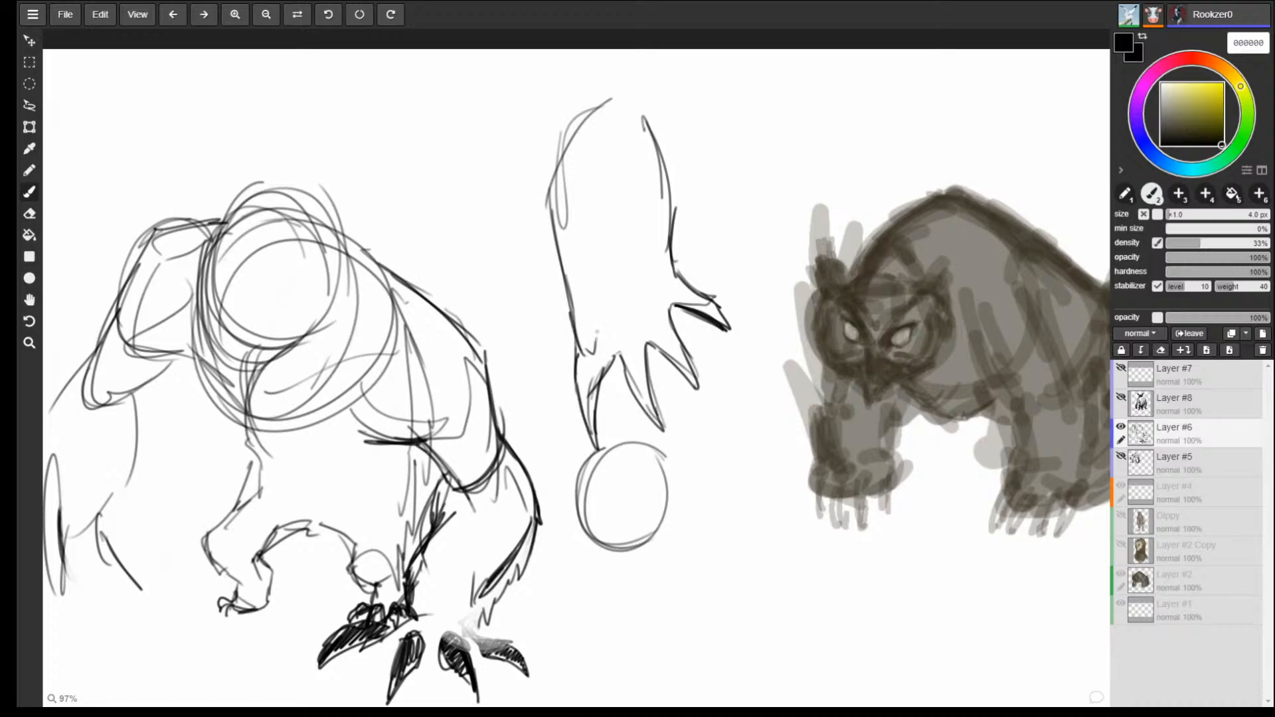
Try a small shaded thumb claw on the left side of the arm study's wrist and erase it.
left_click_drag(565, 269, 555, 362)
mouse_move(566, 305)
left_mouse_down()
mouse_move(555, 360)
mouse_move(557, 342)
mouse_move(575, 378)
left_mouse_up()
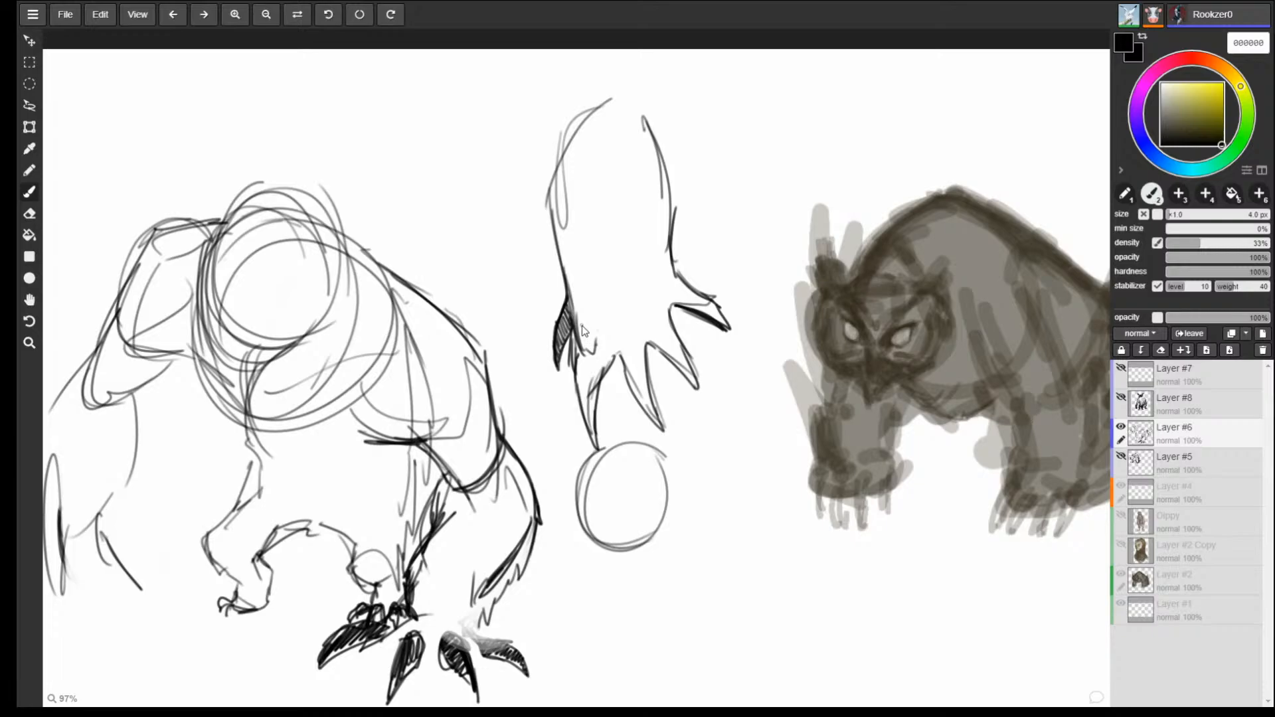
left_click_drag(541, 242, 546, 221)
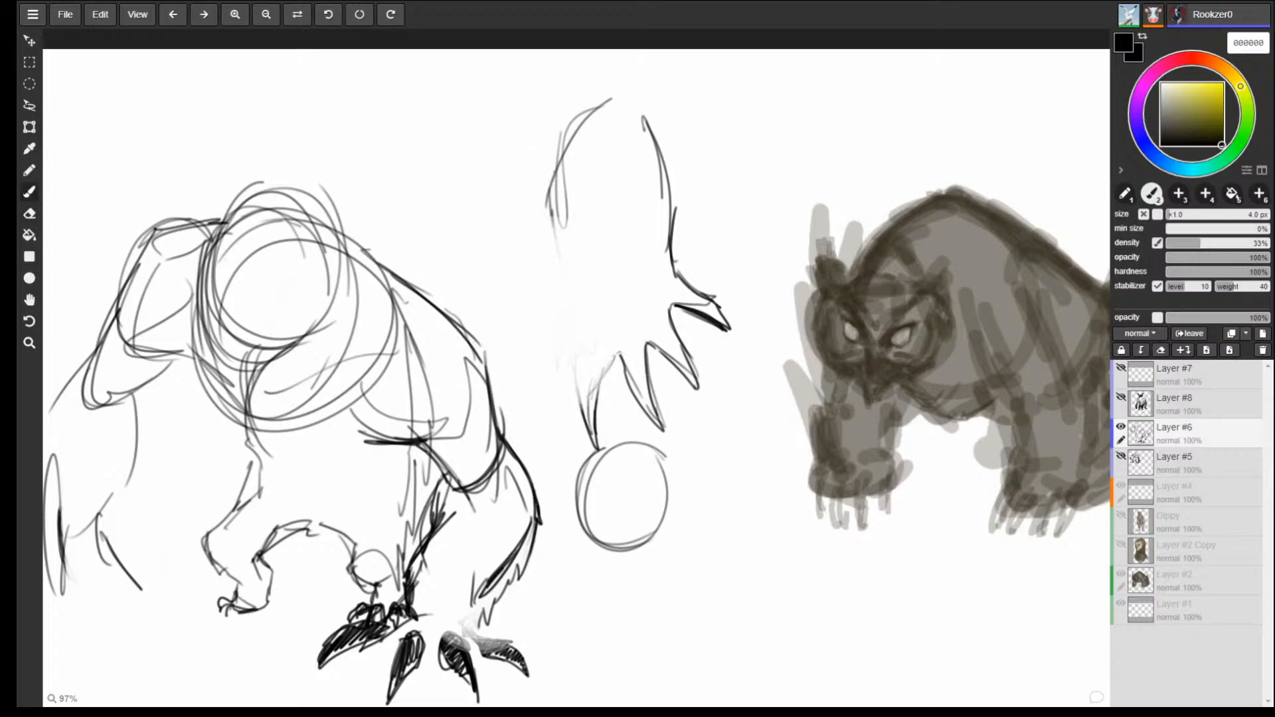
Redraw the arm study's left contour from the upper forearm to the wrist.
left_click_drag(564, 130, 552, 221)
mouse_move(549, 174)
left_mouse_down()
mouse_move(551, 258)
mouse_move(571, 323)
left_mouse_up()
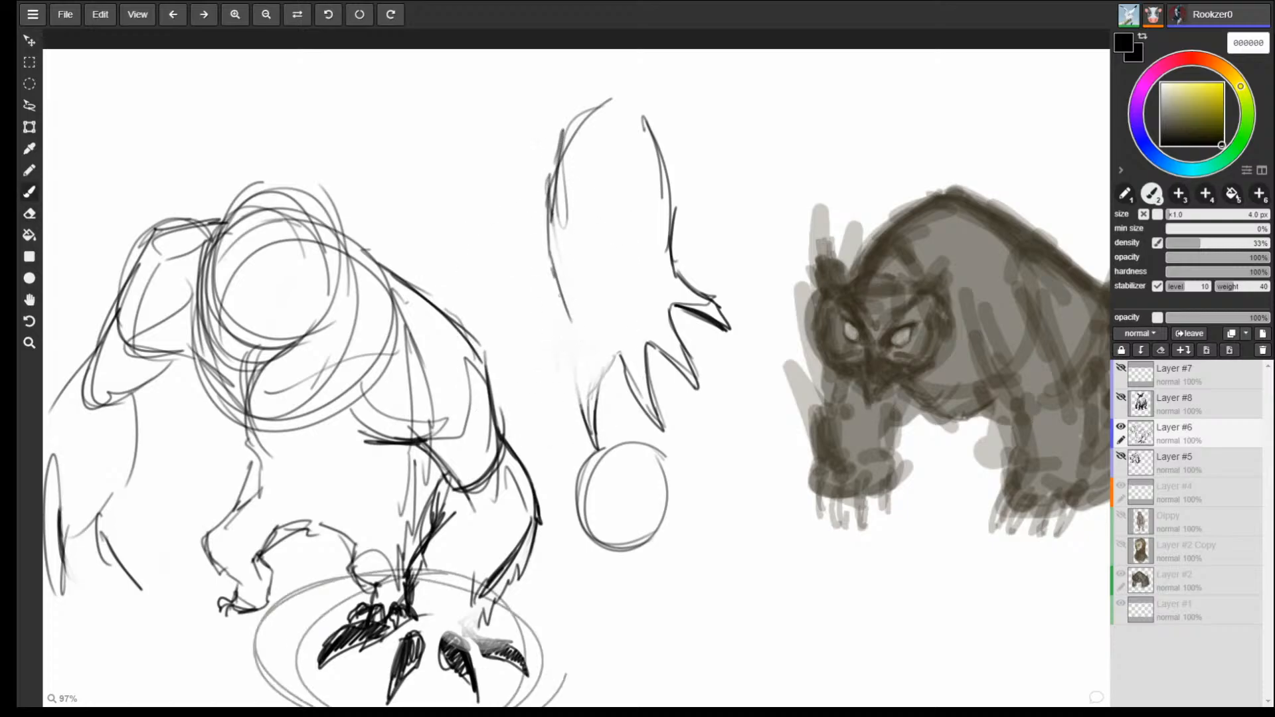
left_click_drag(552, 268, 572, 341)
left_click_drag(569, 351, 570, 387)
Clear the loose circles around the standing figure's clawed hand and erase the forearm above the claws.
key("ctrl+z")
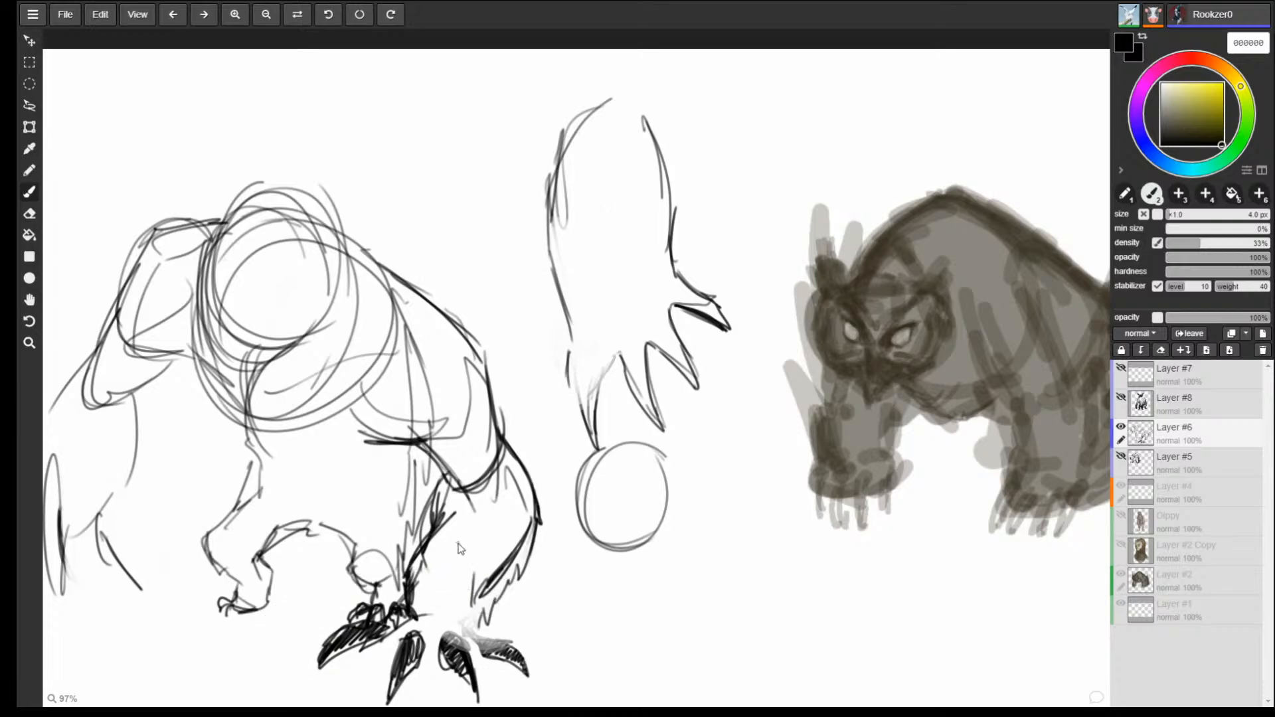
key("e")
mouse_move(489, 547)
left_mouse_down()
mouse_move(420, 538)
mouse_move(422, 555)
mouse_move(494, 583)
mouse_move(455, 555)
mouse_move(427, 556)
mouse_move(578, 511)
left_mouse_up()
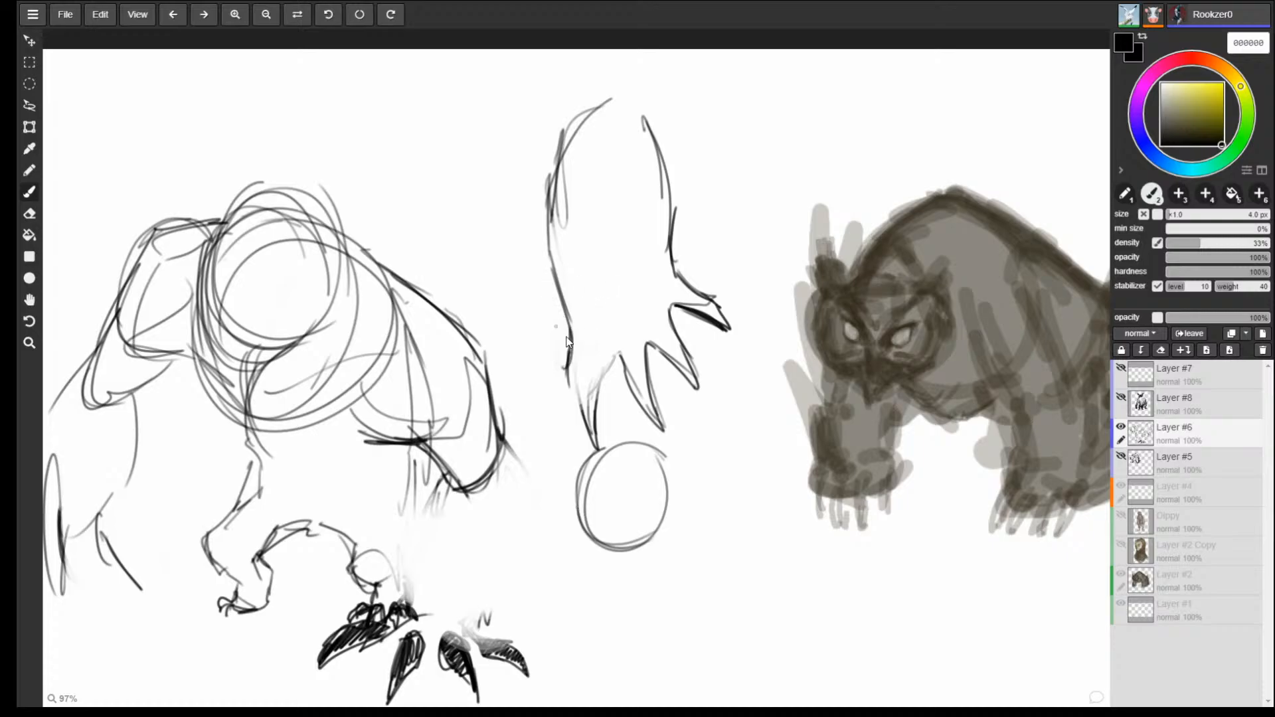
Reinforce the arm study's contour and sketch the palm and thumb-base forms inside its hand.
left_click_drag(600, 94, 544, 296)
mouse_move(598, 373)
left_mouse_down()
mouse_move(652, 258)
mouse_move(669, 278)
mouse_move(674, 232)
mouse_move(654, 215)
left_mouse_up()
mouse_move(616, 249)
left_mouse_down()
mouse_move(581, 279)
mouse_move(596, 341)
left_mouse_up()
left_click_drag(563, 272, 588, 318)
mouse_move(603, 251)
left_mouse_down()
mouse_move(562, 271)
mouse_move(599, 317)
left_mouse_up()
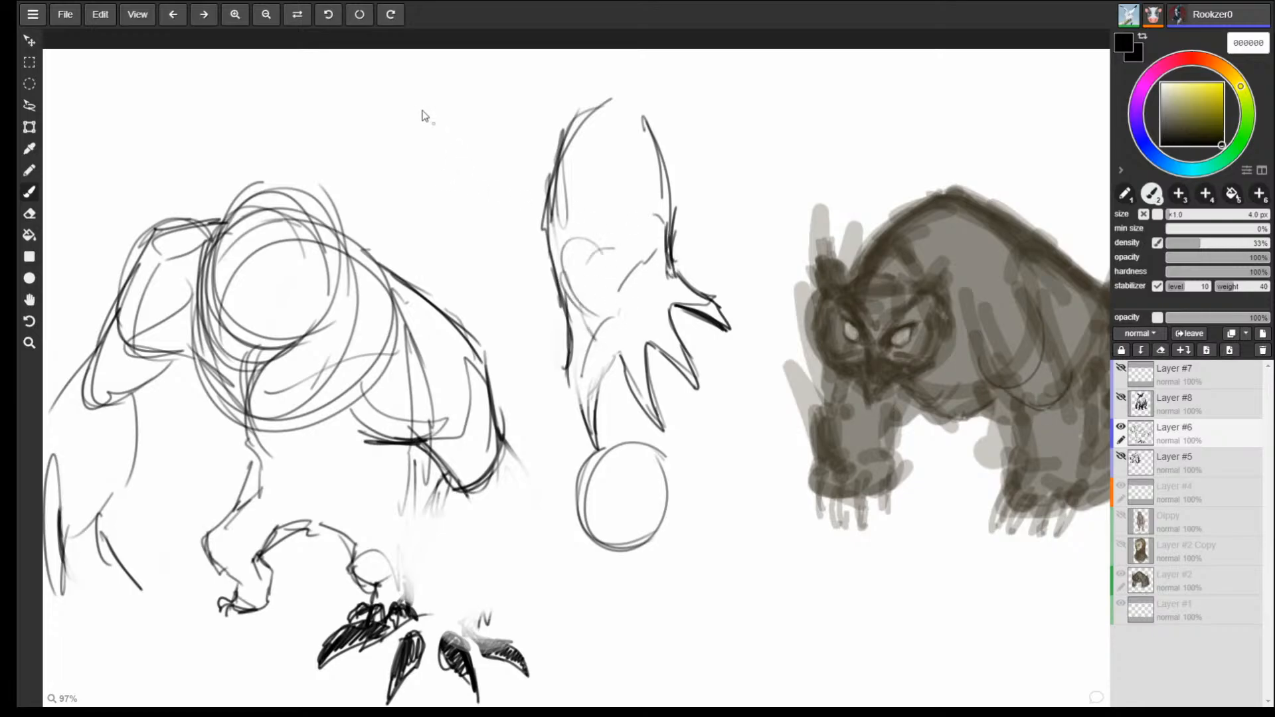
Sketch a small tapered forearm study with a boxy palm and radiating finger lines beside the large arm study.
left_click_drag(415, 101, 440, 183)
mouse_move(493, 95)
left_mouse_down()
mouse_move(476, 176)
mouse_move(433, 189)
mouse_move(492, 206)
mouse_move(456, 242)
left_mouse_up()
left_click_drag(432, 182, 473, 166)
mouse_move(473, 166)
left_mouse_down()
mouse_move(494, 222)
mouse_move(423, 282)
mouse_move(484, 290)
left_mouse_up()
mouse_move(492, 246)
left_mouse_down()
mouse_move(504, 280)
mouse_move(532, 263)
left_mouse_up()
mouse_move(457, 239)
left_mouse_down()
mouse_move(499, 224)
mouse_move(477, 176)
mouse_move(492, 109)
left_mouse_up()
mouse_move(417, 123)
left_mouse_down()
mouse_move(454, 232)
mouse_move(407, 132)
left_mouse_up()
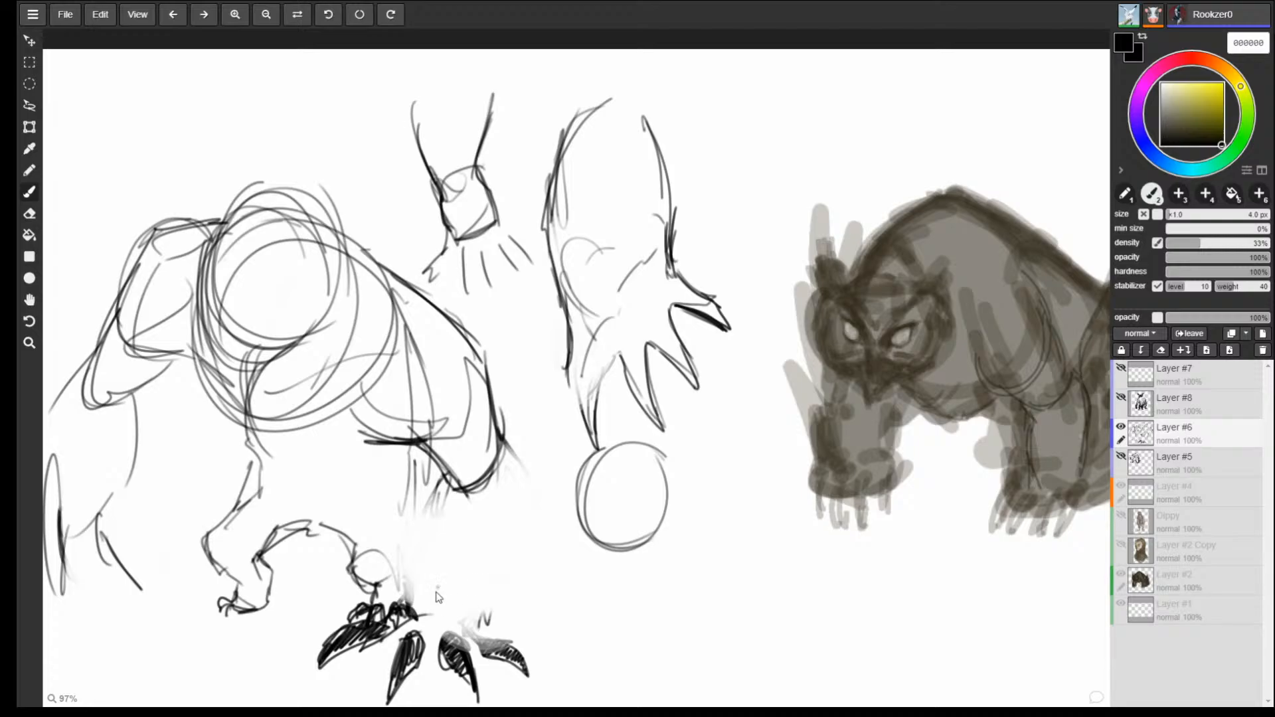
Draw a rounded back of the hand above the standing figure's claws and a dark jagged fur edge on its inner wrist.
left_click_drag(404, 603, 427, 553)
mouse_move(443, 566)
left_mouse_down()
mouse_move(468, 591)
mouse_move(450, 562)
mouse_move(411, 571)
mouse_move(444, 555)
left_mouse_up()
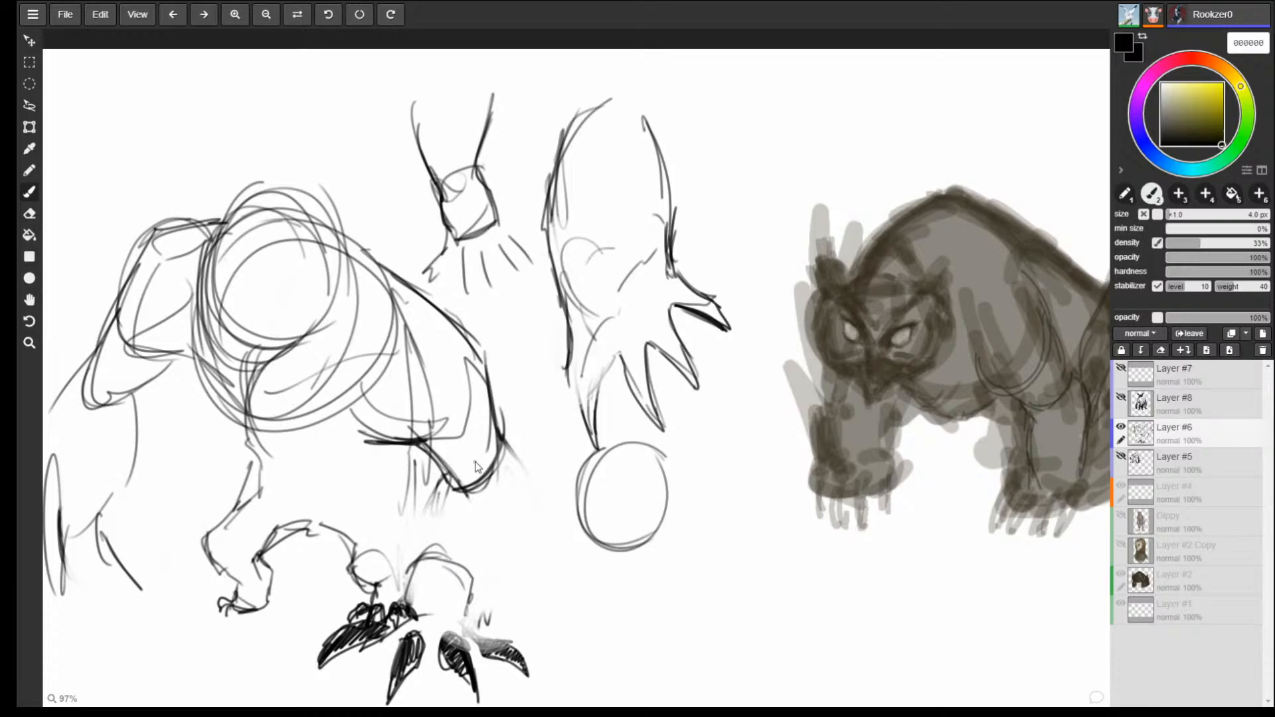
mouse_move(468, 628)
left_mouse_down()
mouse_move(485, 598)
mouse_move(480, 639)
mouse_move(472, 629)
left_mouse_up()
mouse_move(410, 586)
left_mouse_down()
mouse_move(398, 604)
mouse_move(438, 559)
mouse_move(397, 572)
left_mouse_up()
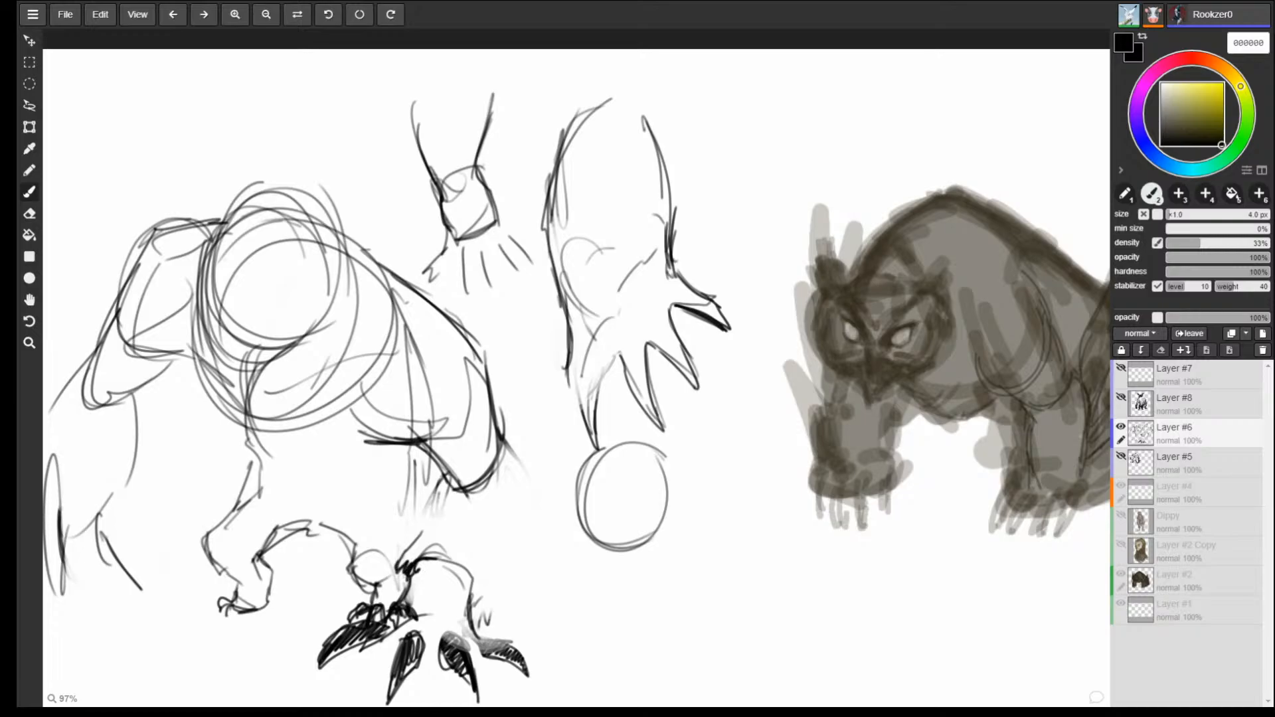
left_click_drag(405, 544, 423, 530)
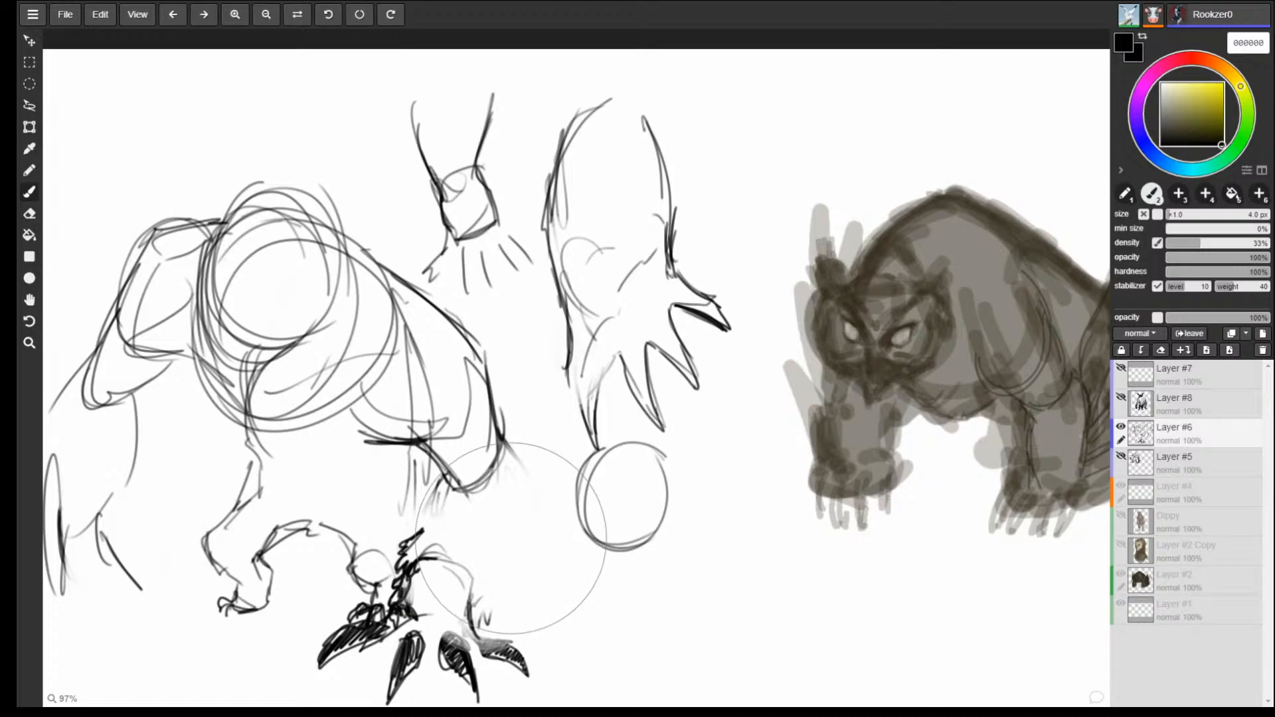
Shrink the eraser and fade the rough hand and elbow lines above the claws, reducing the brush to 3.5 px.
key("[")
key("[")
key("[")
key("[")
key("[")
key("[")
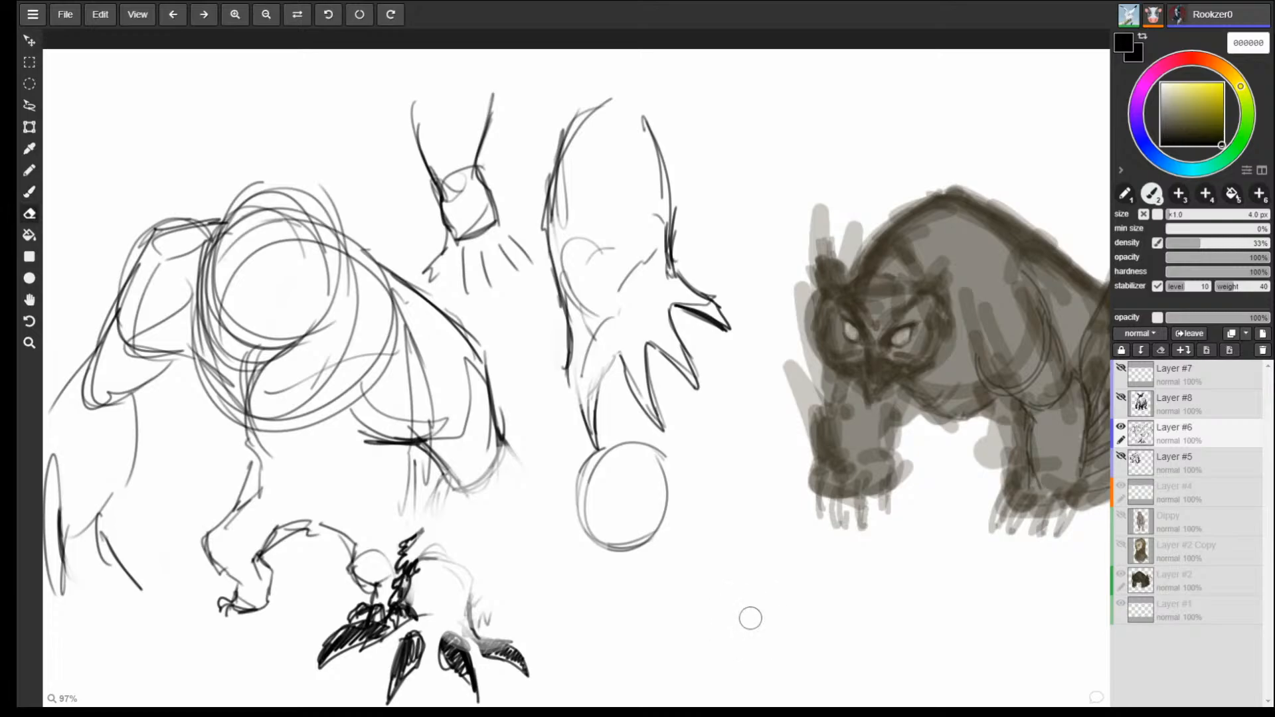
key("b")
key("[")
key("e")
mouse_move(428, 554)
left_mouse_down()
mouse_move(417, 563)
mouse_move(442, 544)
mouse_move(412, 575)
mouse_move(414, 597)
left_mouse_up()
key("b")
key("e")
mouse_move(458, 565)
left_mouse_down()
mouse_move(492, 615)
mouse_move(442, 565)
mouse_move(460, 567)
mouse_move(443, 525)
left_mouse_up()
Redraw the standing figure's forearm with a bulging outer contour and an inner edge from elbow to wrist.
key("b")
left_click_drag(442, 473, 417, 538)
left_click_drag(456, 479, 416, 534)
mouse_move(492, 404)
left_mouse_down()
mouse_move(526, 482)
mouse_move(534, 556)
left_mouse_up()
left_click_drag(532, 565, 470, 614)
left_click_drag(532, 565, 473, 622)
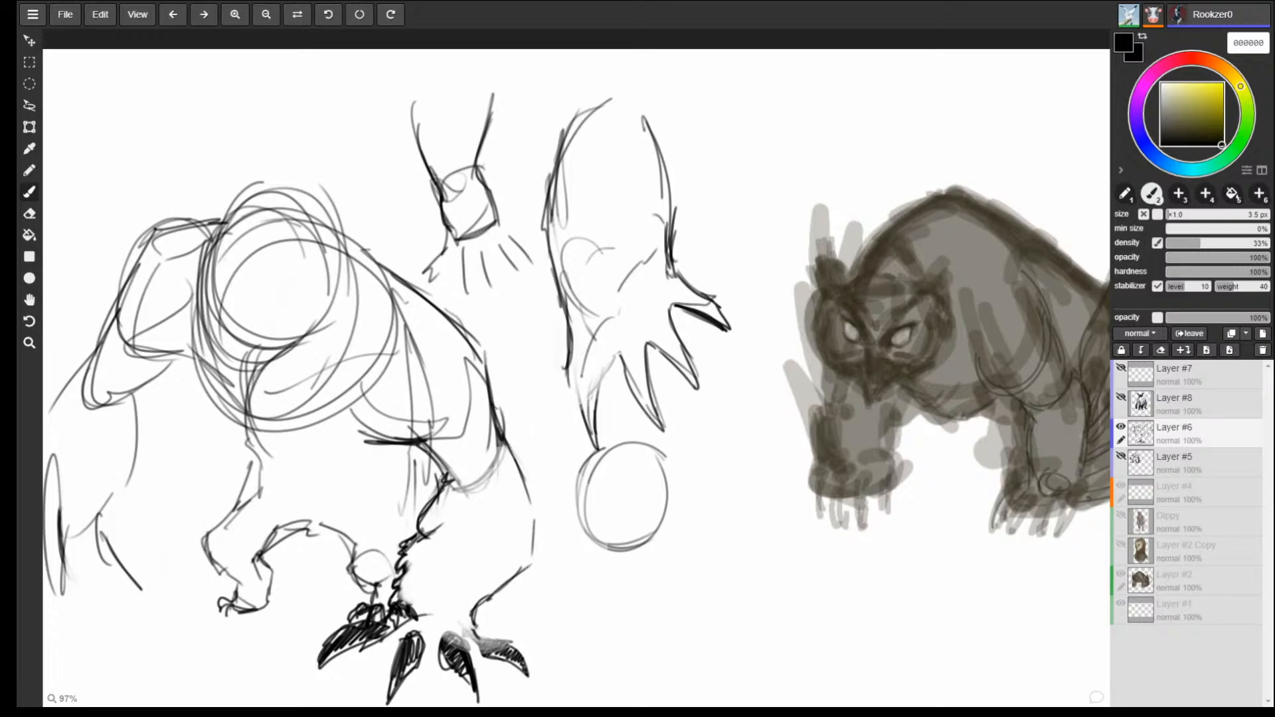
Thicken the forearm's outer contour and add jagged feather tips above the wrist.
mouse_move(496, 419)
left_mouse_down()
mouse_move(544, 515)
mouse_move(549, 554)
mouse_move(522, 596)
left_mouse_up()
mouse_move(521, 585)
left_mouse_down()
mouse_move(501, 618)
mouse_move(484, 608)
mouse_move(469, 625)
left_mouse_up()
mouse_move(457, 581)
left_mouse_down()
mouse_move(469, 621)
mouse_move(518, 587)
mouse_move(491, 586)
mouse_move(522, 572)
mouse_move(487, 576)
left_mouse_up()
Erase the forearm's inner edge between the elbow and the wrist.
key("e")
mouse_move(434, 534)
left_mouse_down()
mouse_move(428, 518)
mouse_move(410, 563)
left_mouse_up()
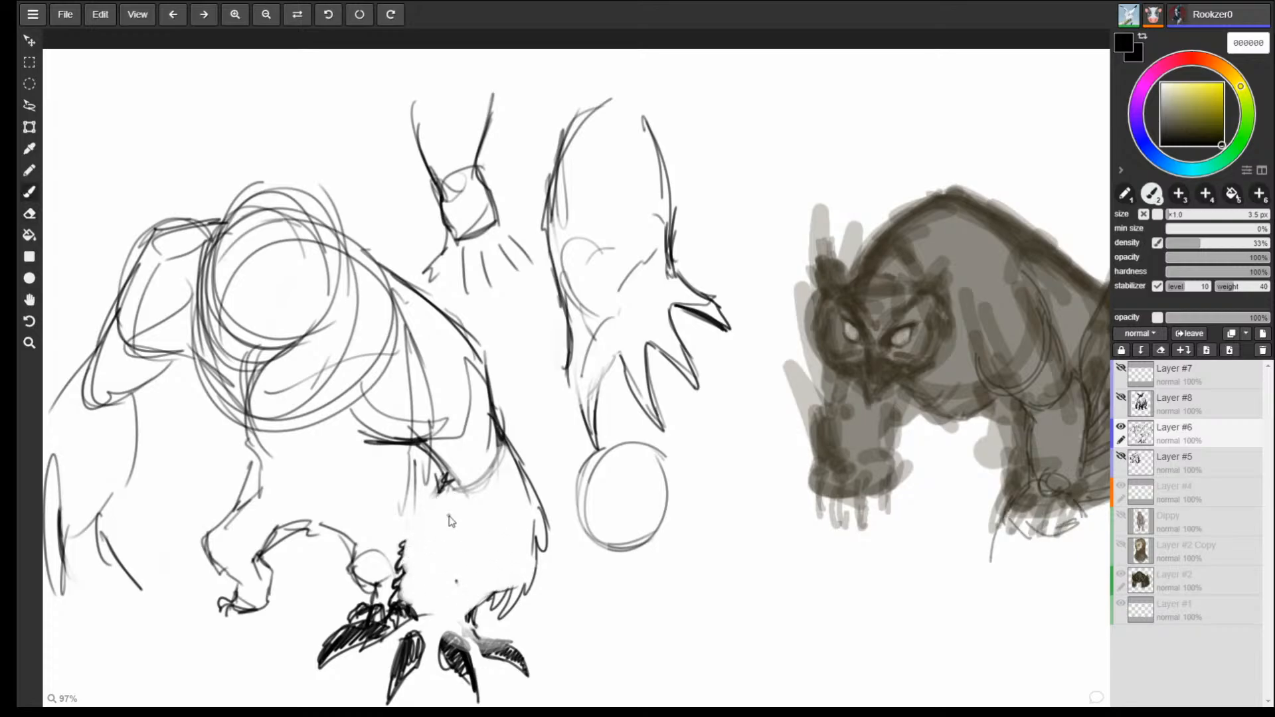
left_click_drag(452, 497, 449, 477)
key("b")
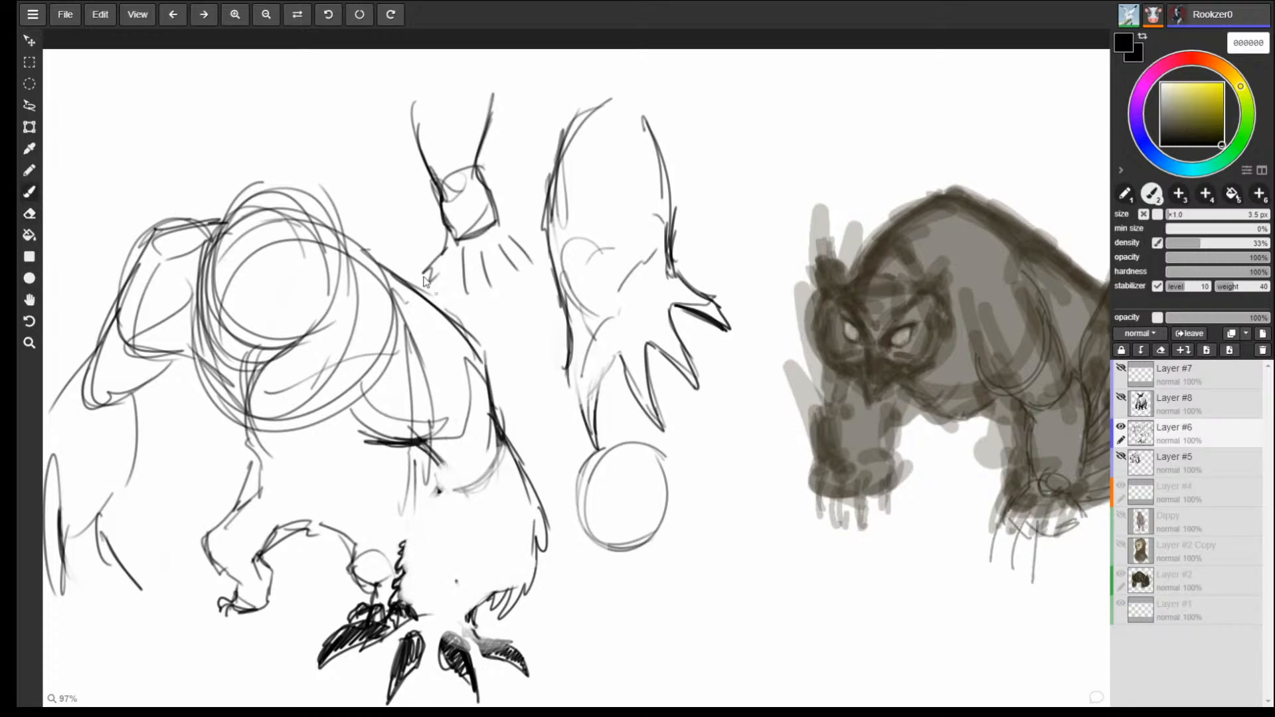
Extend the upper arm outward into a feathered mantle from the shoulder and erase the old contour beneath it.
left_click_drag(381, 263, 489, 330)
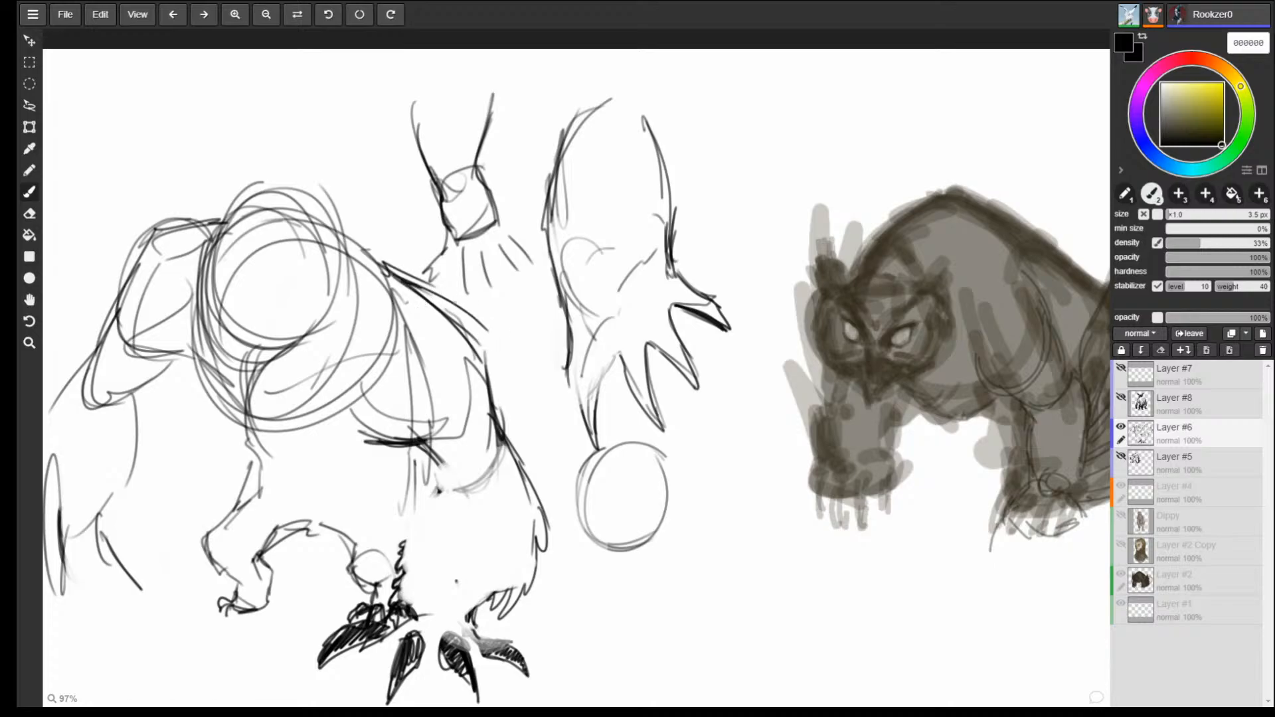
mouse_move(425, 290)
left_mouse_down()
mouse_move(536, 384)
mouse_move(505, 377)
left_mouse_up()
mouse_move(505, 377)
left_mouse_down()
mouse_move(518, 404)
mouse_move(502, 425)
left_mouse_up()
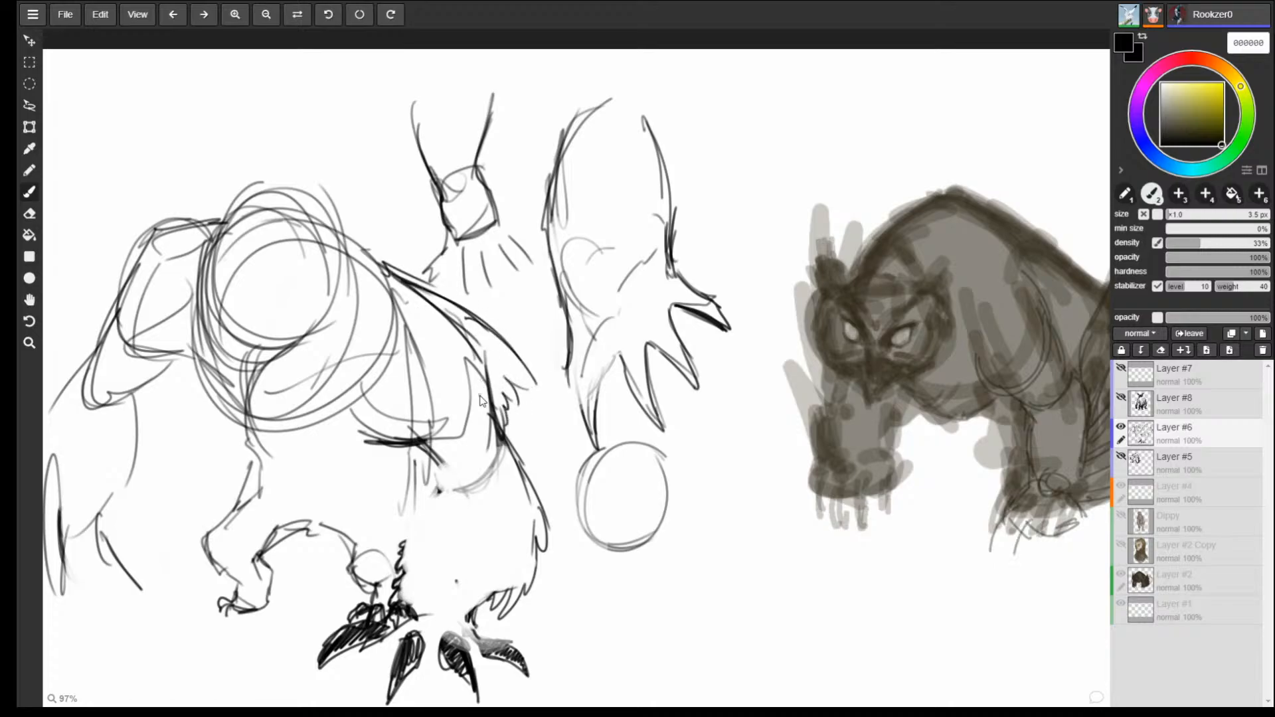
key("e")
mouse_move(412, 296)
left_mouse_down()
mouse_move(481, 355)
mouse_move(491, 402)
left_mouse_up()
key("b")
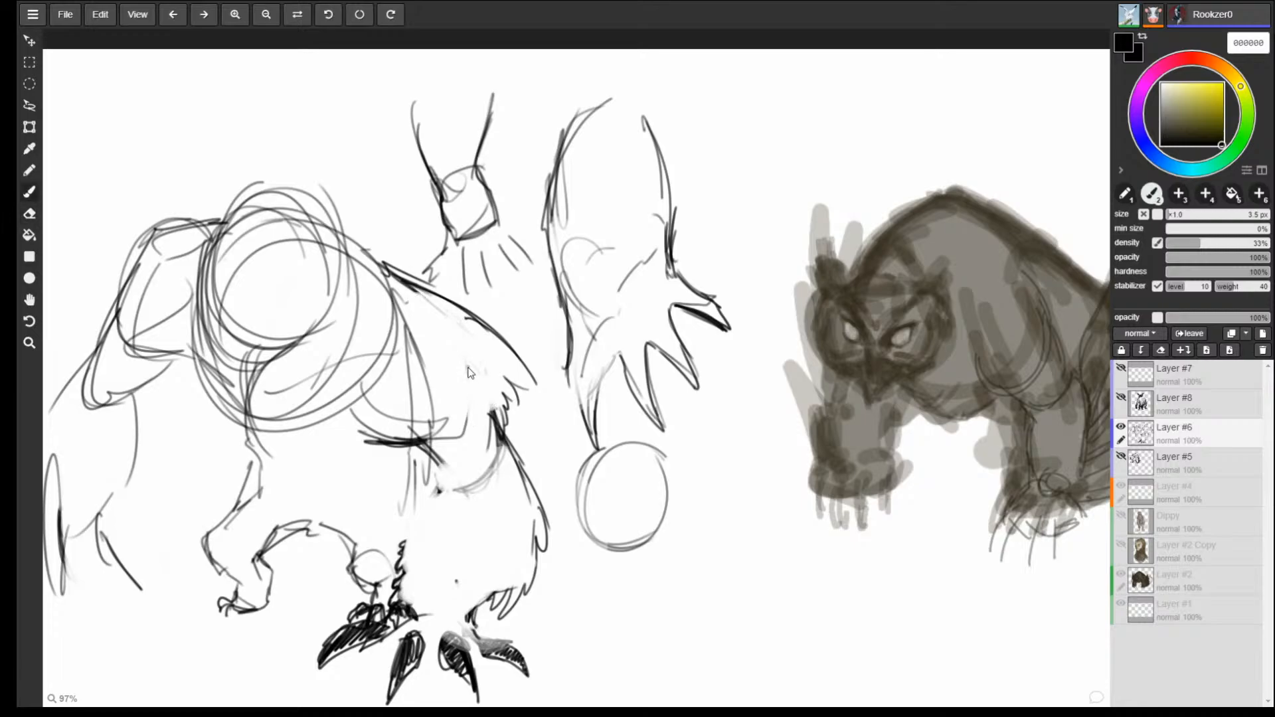
Outline the standing figure's head with a darker angular crown and add pointed ear tufts on both sides.
mouse_move(234, 208)
left_mouse_down()
mouse_move(212, 293)
mouse_move(256, 343)
mouse_move(345, 321)
mouse_move(359, 232)
mouse_move(247, 183)
left_mouse_up()
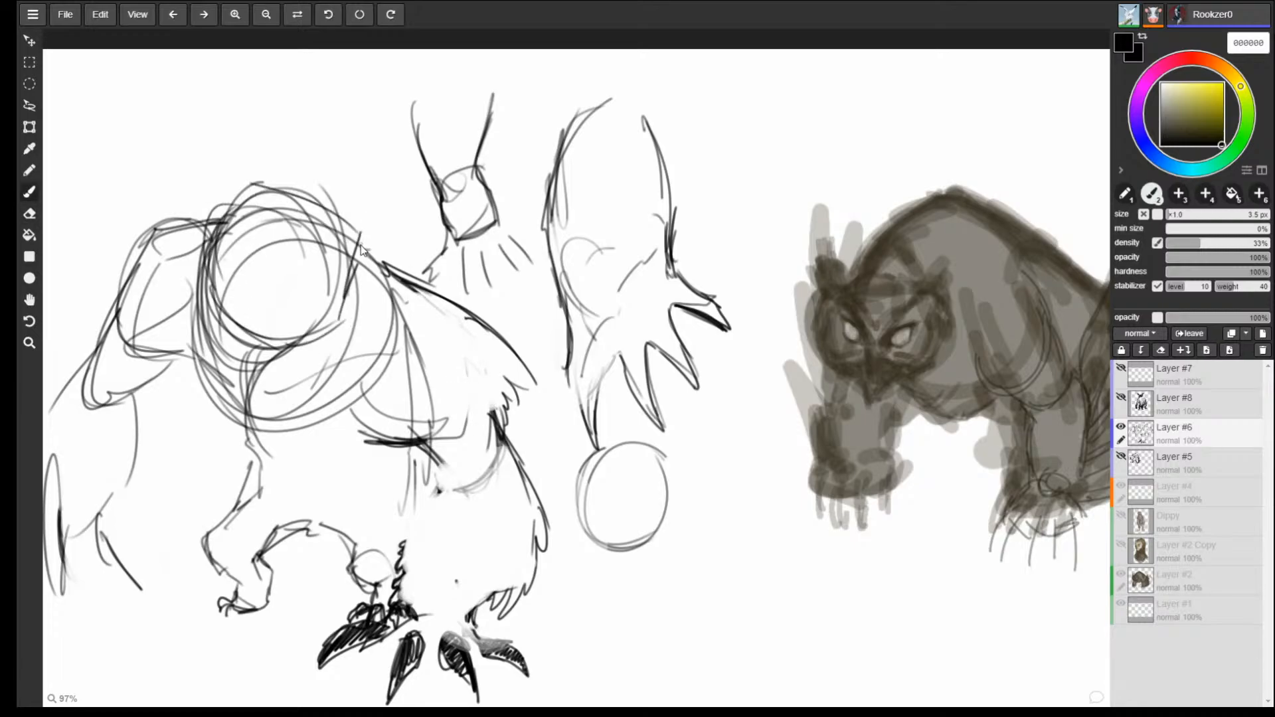
mouse_move(370, 244)
left_mouse_down()
mouse_move(267, 178)
mouse_move(211, 203)
mouse_move(368, 252)
mouse_move(345, 271)
left_mouse_up()
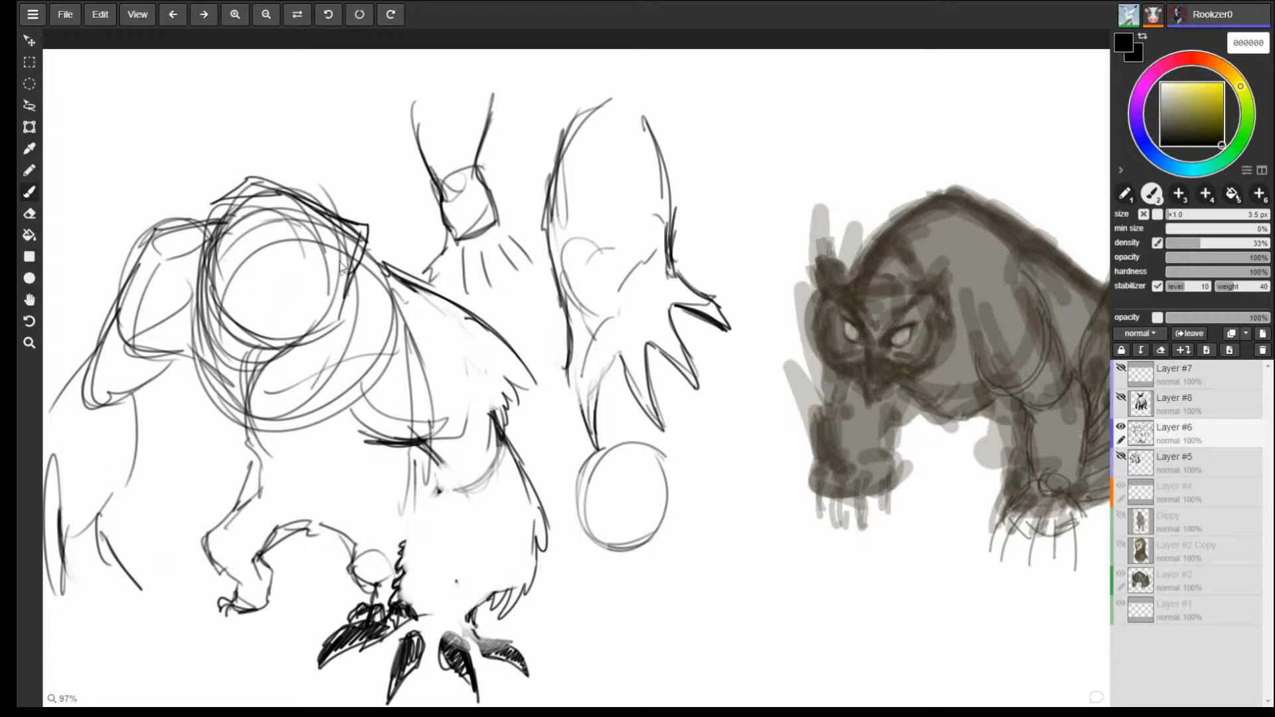
mouse_move(314, 218)
left_mouse_down()
mouse_move(209, 218)
mouse_move(153, 167)
mouse_move(194, 203)
left_mouse_up()
left_click_drag(337, 212, 376, 196)
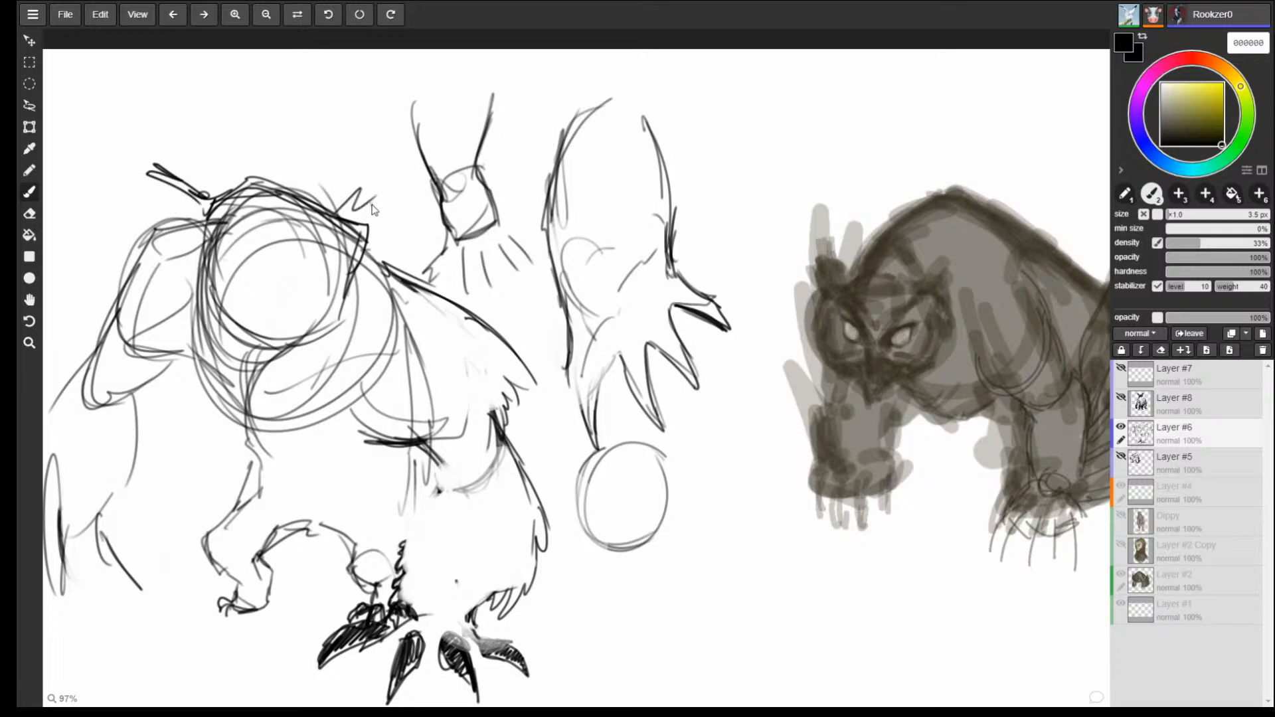
mouse_move(298, 246)
left_mouse_down()
mouse_move(357, 260)
mouse_move(387, 309)
left_mouse_up()
mouse_move(299, 247)
left_mouse_down()
mouse_move(310, 249)
mouse_move(306, 324)
mouse_move(377, 353)
left_mouse_up()
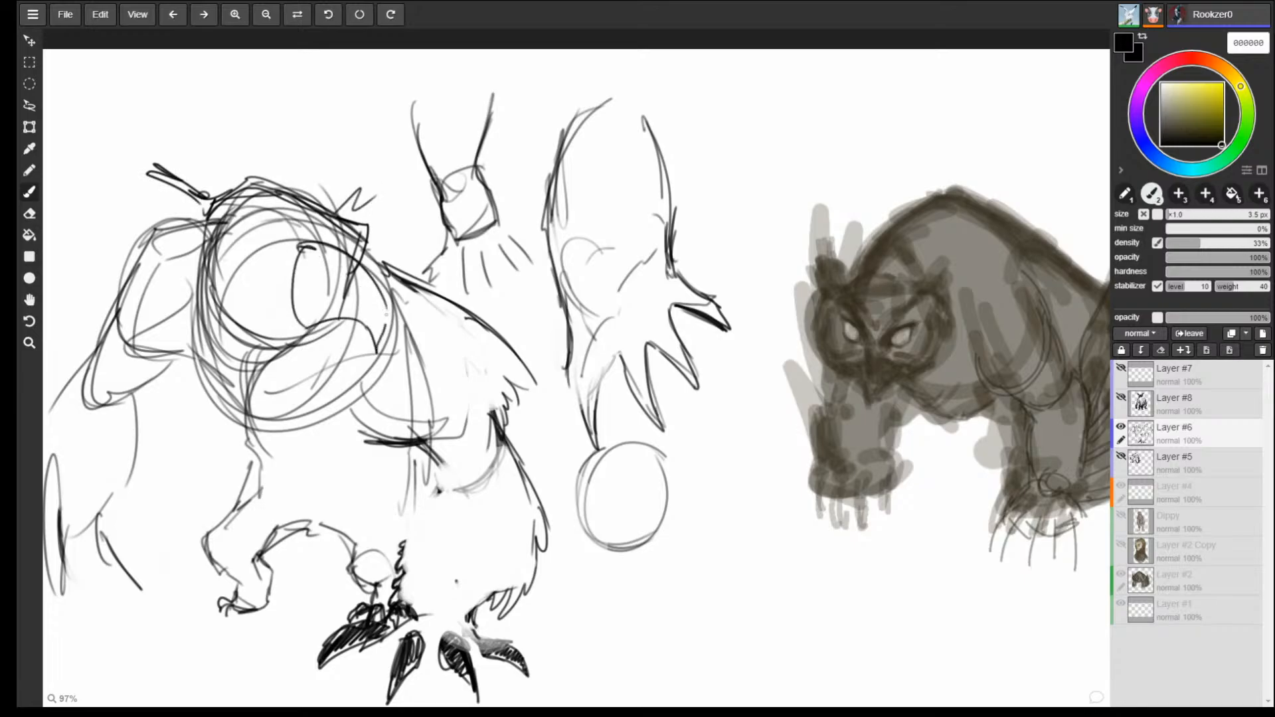
mouse_move(387, 287)
left_mouse_down()
mouse_move(376, 352)
mouse_move(319, 312)
left_mouse_up()
key("ctrl+z")
key("ctrl+z")
key("ctrl+z")
key("ctrl+z")
key("ctrl+z")
key("ctrl+z")
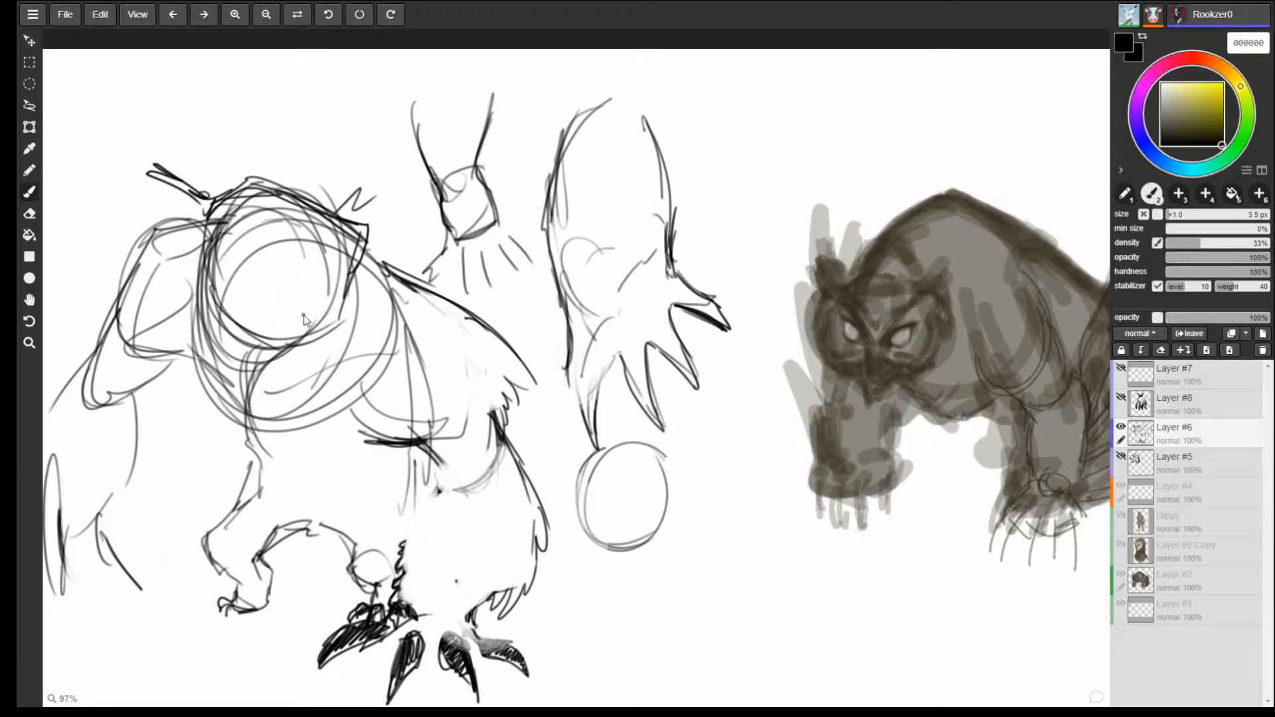
Erase the standing figure's ear tufts and head construction circles with an enlarged eraser.
key("e")
mouse_move(158, 168)
left_mouse_down()
mouse_move(192, 198)
mouse_move(179, 165)
left_mouse_up()
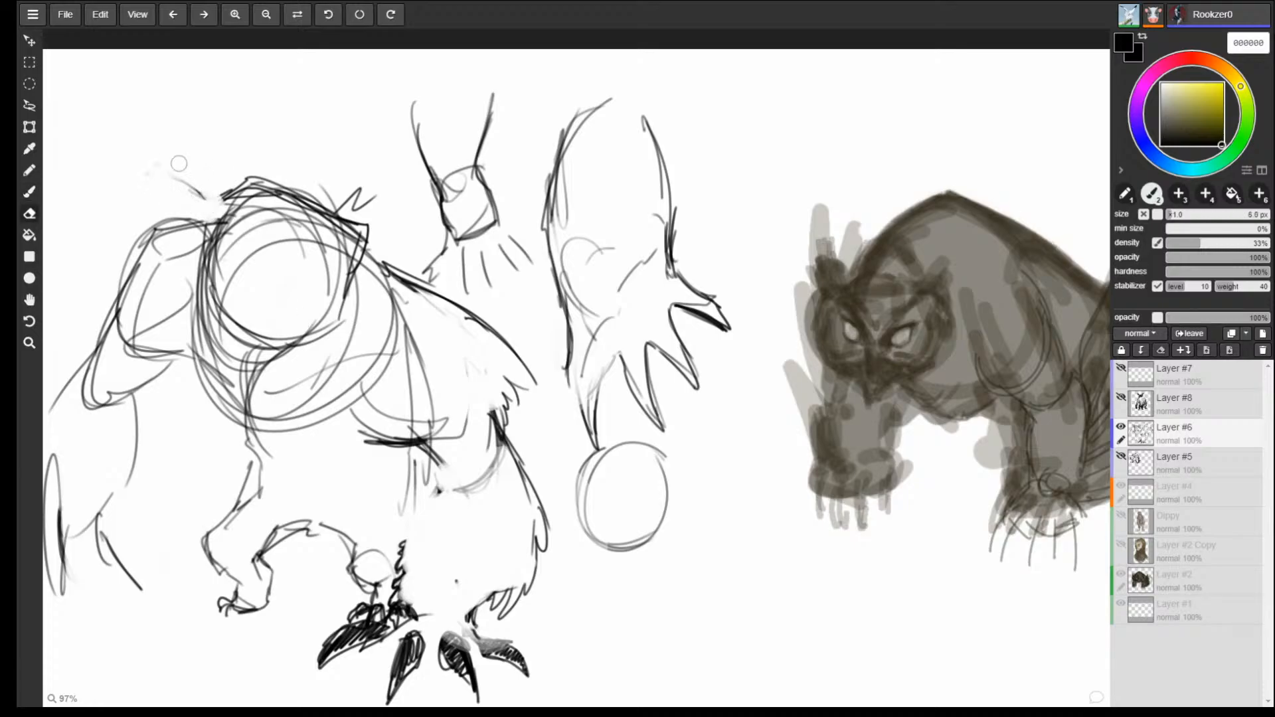
left_click_drag(216, 219, 192, 234)
key("b")
key("e")
key("bracketright")
key("bracketright")
key("bracketright")
mouse_move(216, 181)
left_mouse_down()
mouse_move(256, 188)
mouse_move(299, 148)
mouse_move(330, 182)
left_mouse_up()
key("b")
key("e")
key("b")
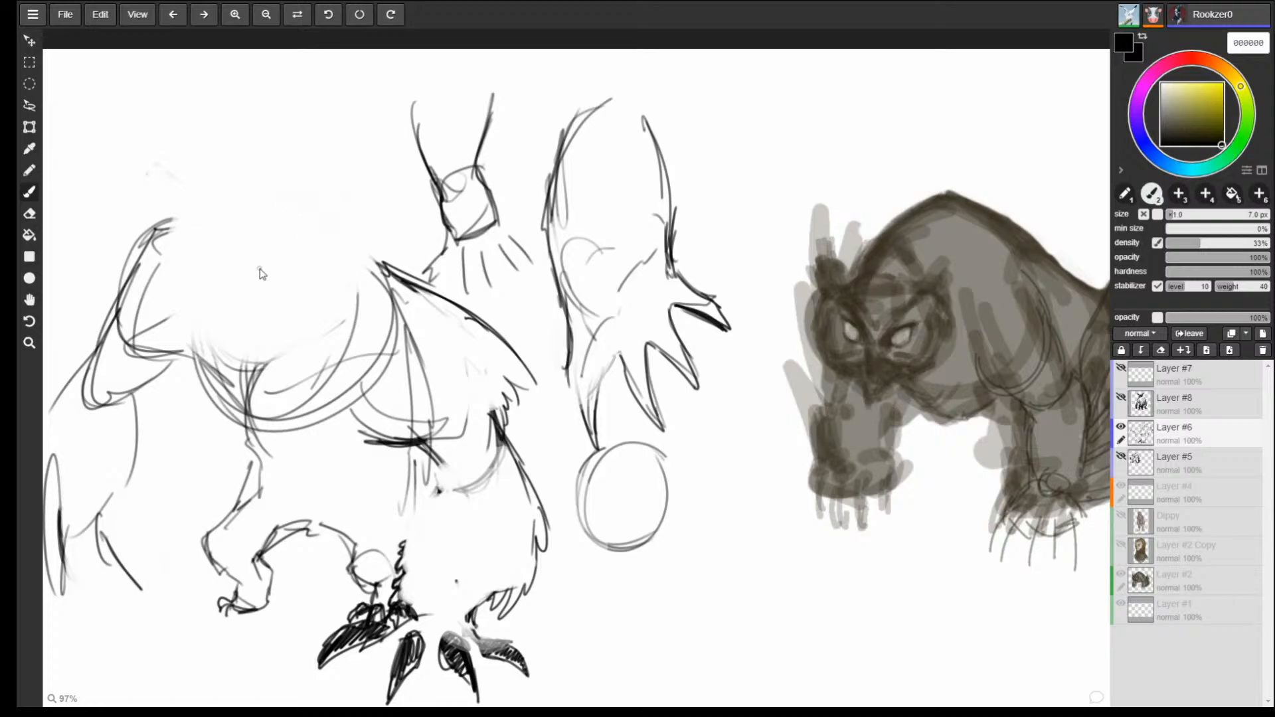
Sketch a wide overlapping ellipse for the new head above the shoulders with a 7 px brush.
left_click_drag(268, 190, 208, 205)
left_click_drag(196, 264, 291, 256)
mouse_move(324, 190)
left_mouse_down()
mouse_move(183, 266)
mouse_move(303, 278)
left_mouse_up()
mouse_move(354, 203)
left_mouse_down()
mouse_move(174, 222)
mouse_move(193, 200)
mouse_move(231, 285)
left_mouse_up()
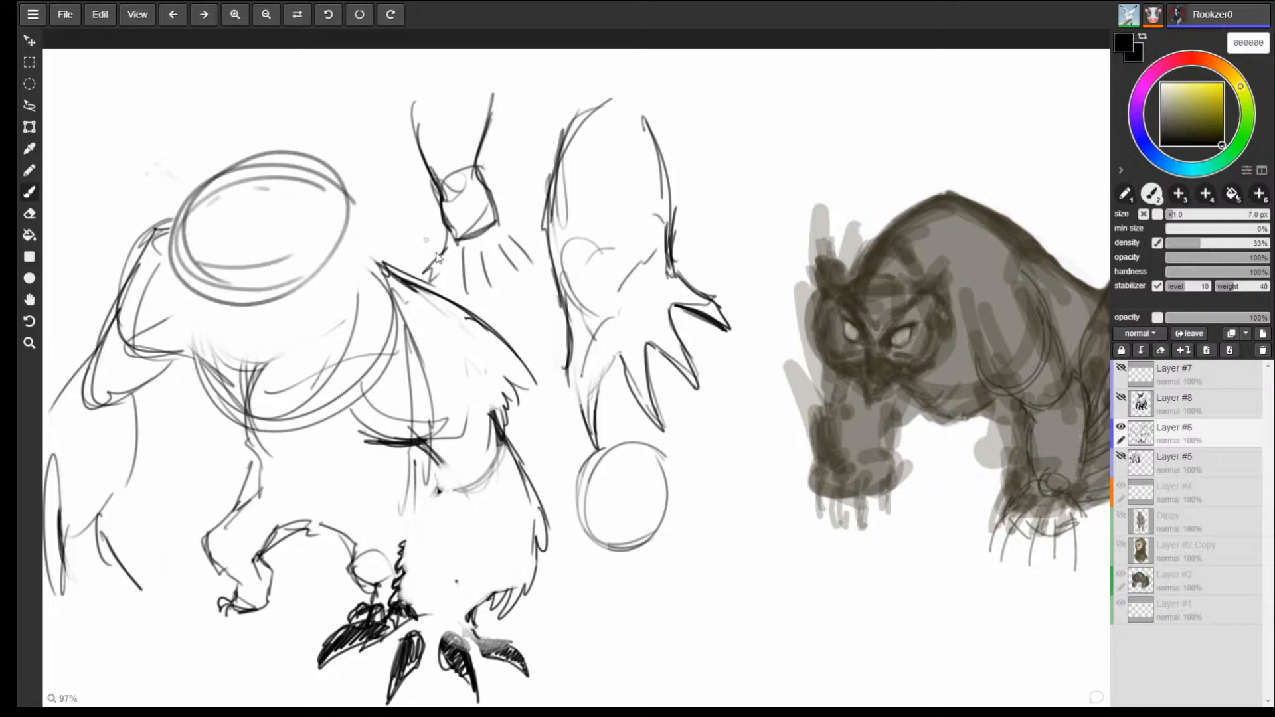
Draw a profile beak with an open mouth on the new head, adding an eye, a nostril ridge and a tooth.
mouse_move(182, 205)
left_mouse_down()
mouse_move(312, 167)
mouse_move(395, 206)
mouse_move(370, 230)
mouse_move(208, 279)
left_mouse_up()
mouse_move(207, 278)
left_mouse_down()
mouse_move(268, 243)
mouse_move(367, 230)
mouse_move(266, 248)
mouse_move(208, 281)
mouse_move(340, 286)
mouse_move(380, 274)
mouse_move(399, 243)
mouse_move(403, 260)
mouse_move(376, 271)
mouse_move(404, 237)
left_mouse_up()
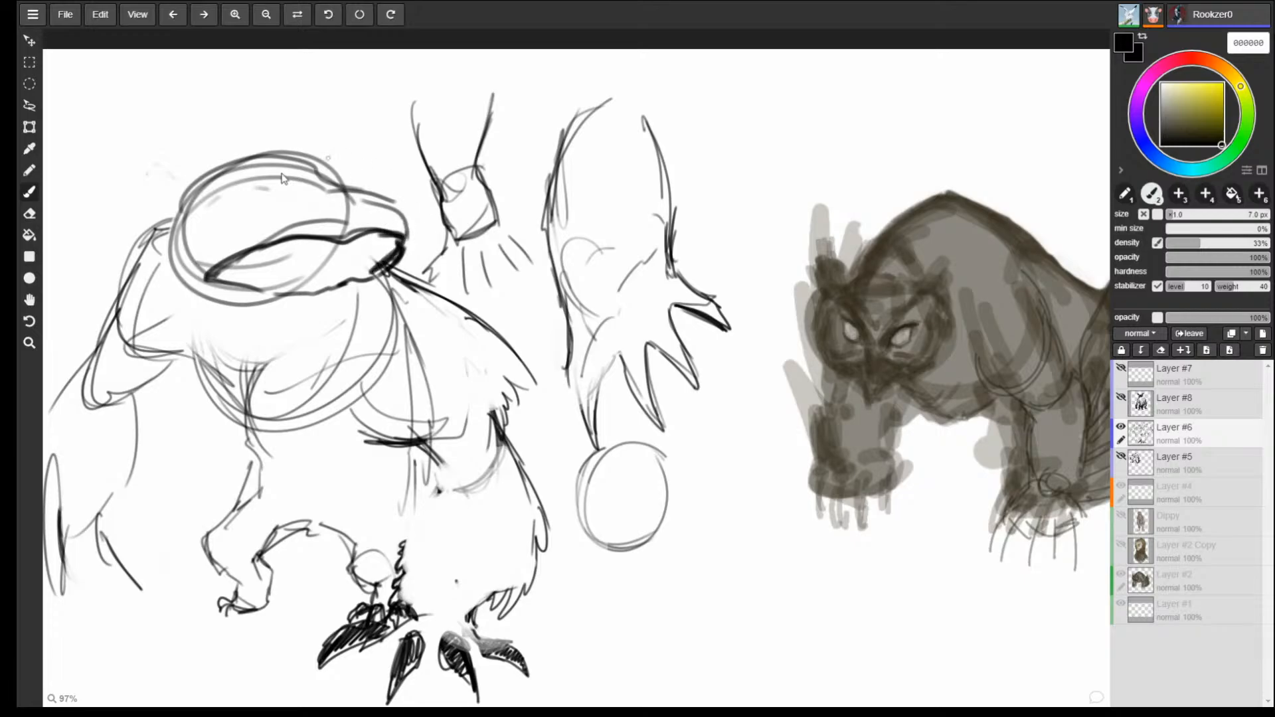
mouse_move(253, 207)
left_mouse_down()
mouse_move(208, 225)
mouse_move(340, 174)
mouse_move(357, 183)
left_mouse_up()
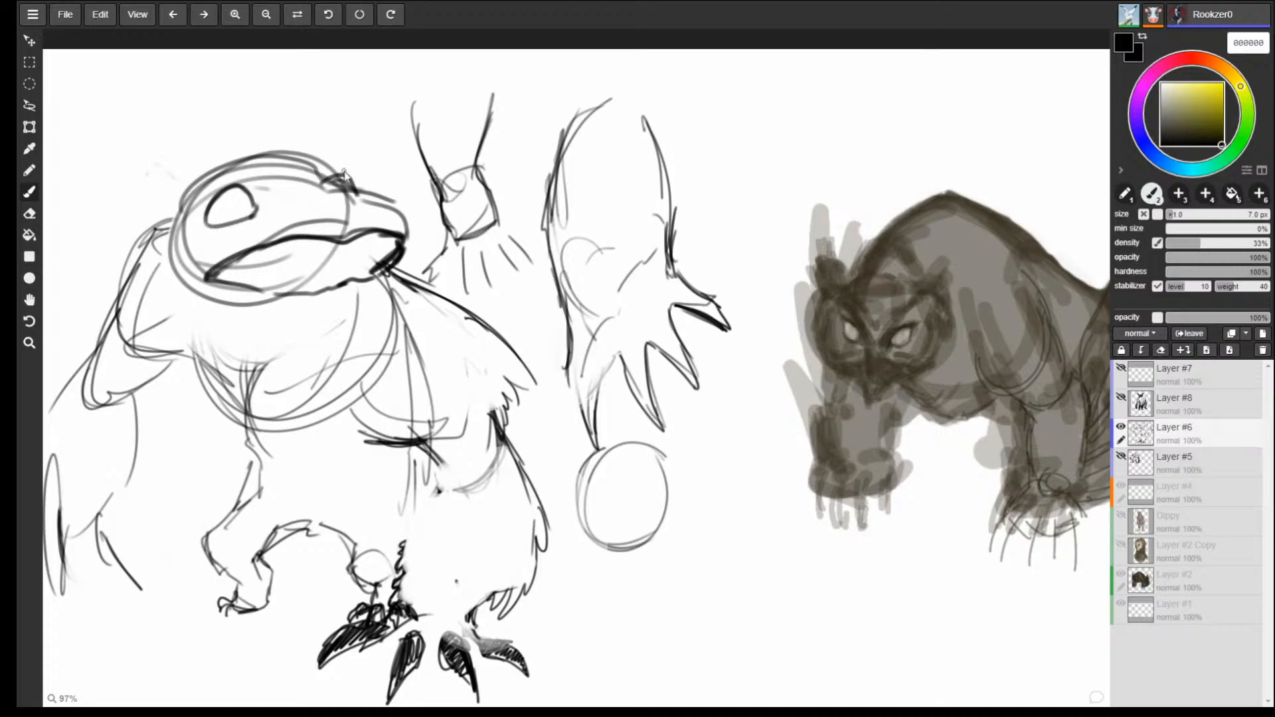
mouse_move(208, 278)
left_mouse_down()
mouse_move(402, 234)
mouse_move(383, 263)
left_mouse_up()
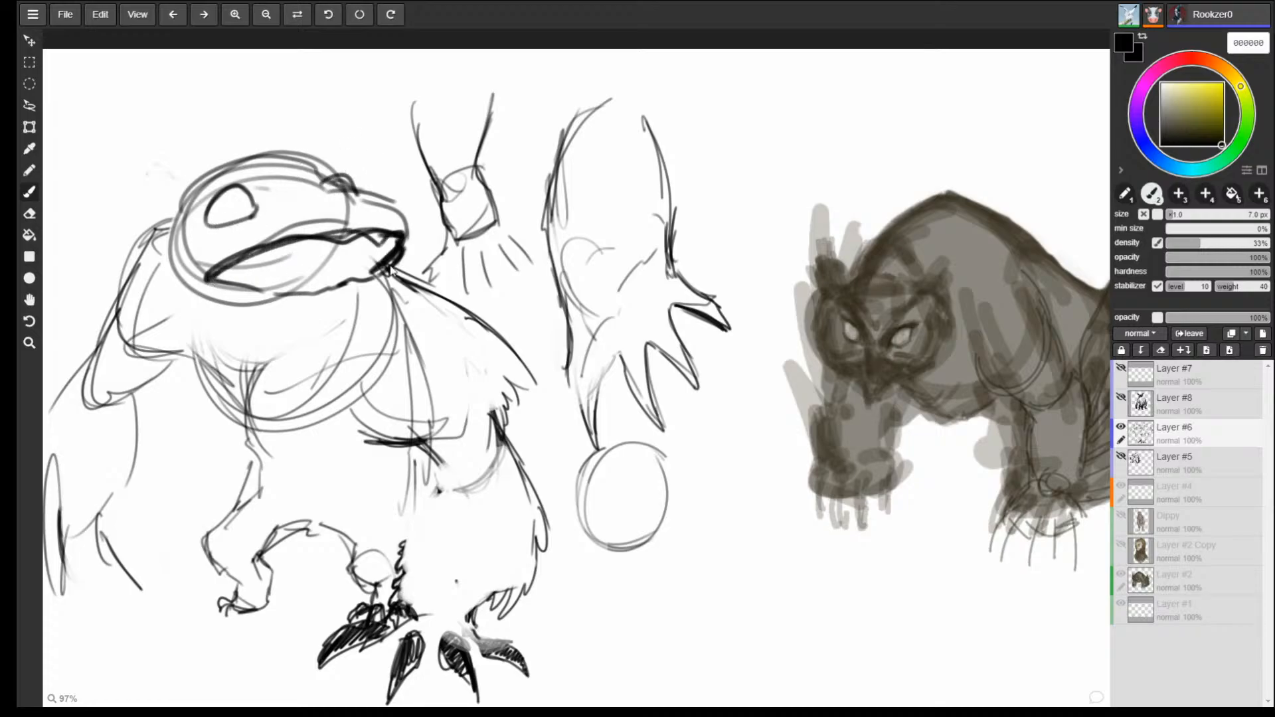
Try a heavier lower jaw line and a curved chin line beneath the beaked head at the sketch's upper left.
left_click(392, 293, "alt")
left_click_drag(1229, 127, 1256, 163)
mouse_move(206, 287)
left_mouse_down()
mouse_move(372, 291)
mouse_move(433, 277)
left_mouse_up()
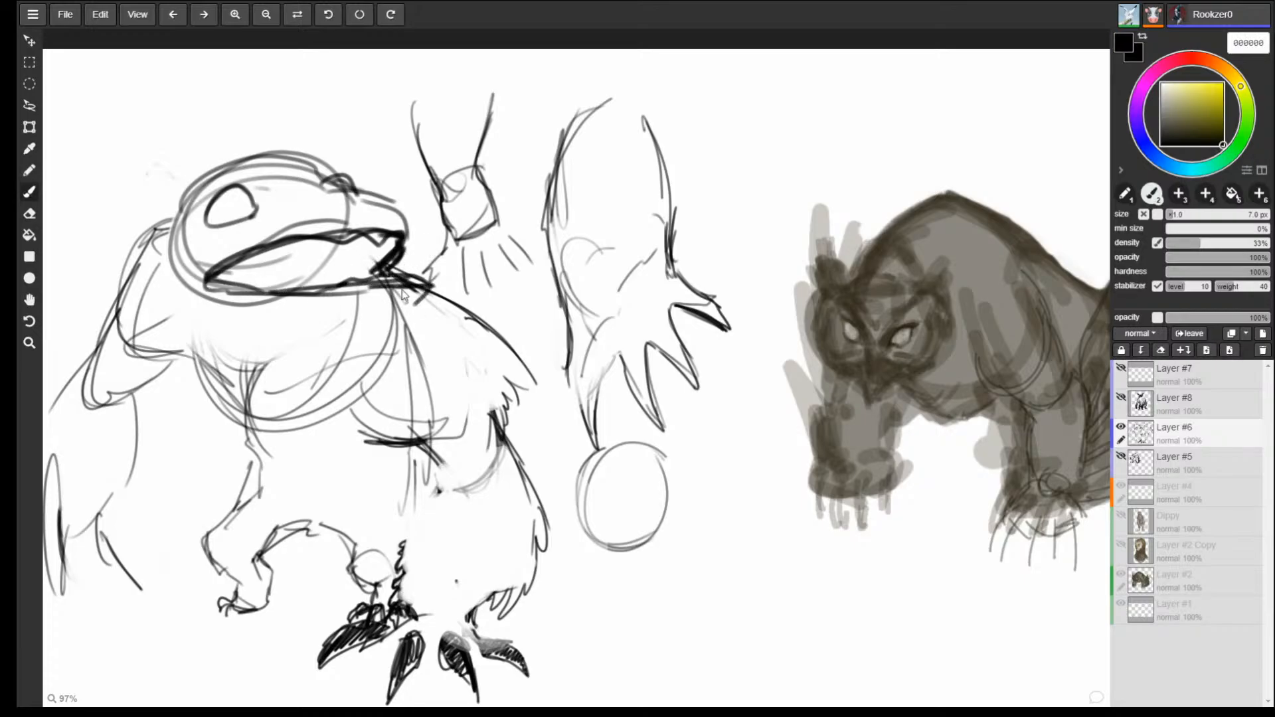
left_click_drag(251, 328, 389, 317)
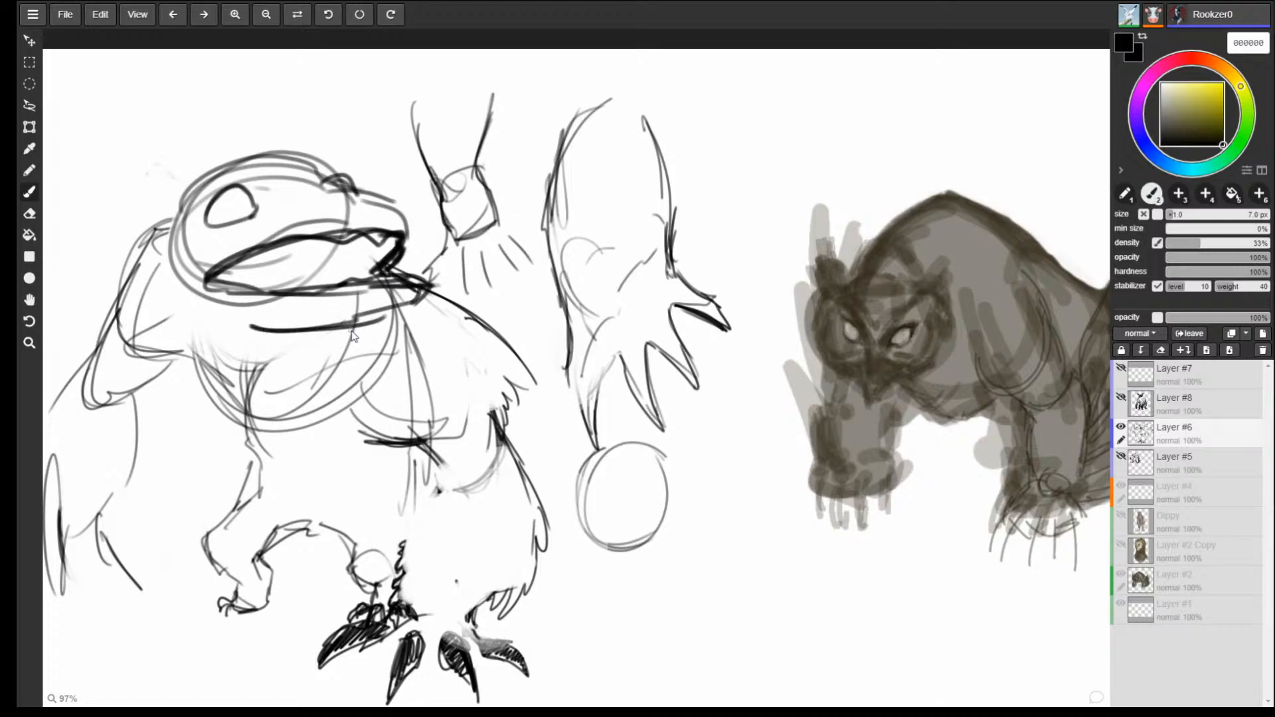
Erase the beaked head and rough in overlapping ovals for a new owl head in its place.
key("e")
mouse_move(304, 289)
left_mouse_down()
mouse_move(274, 318)
mouse_move(332, 292)
mouse_move(299, 285)
mouse_move(286, 252)
mouse_move(365, 247)
left_mouse_up()
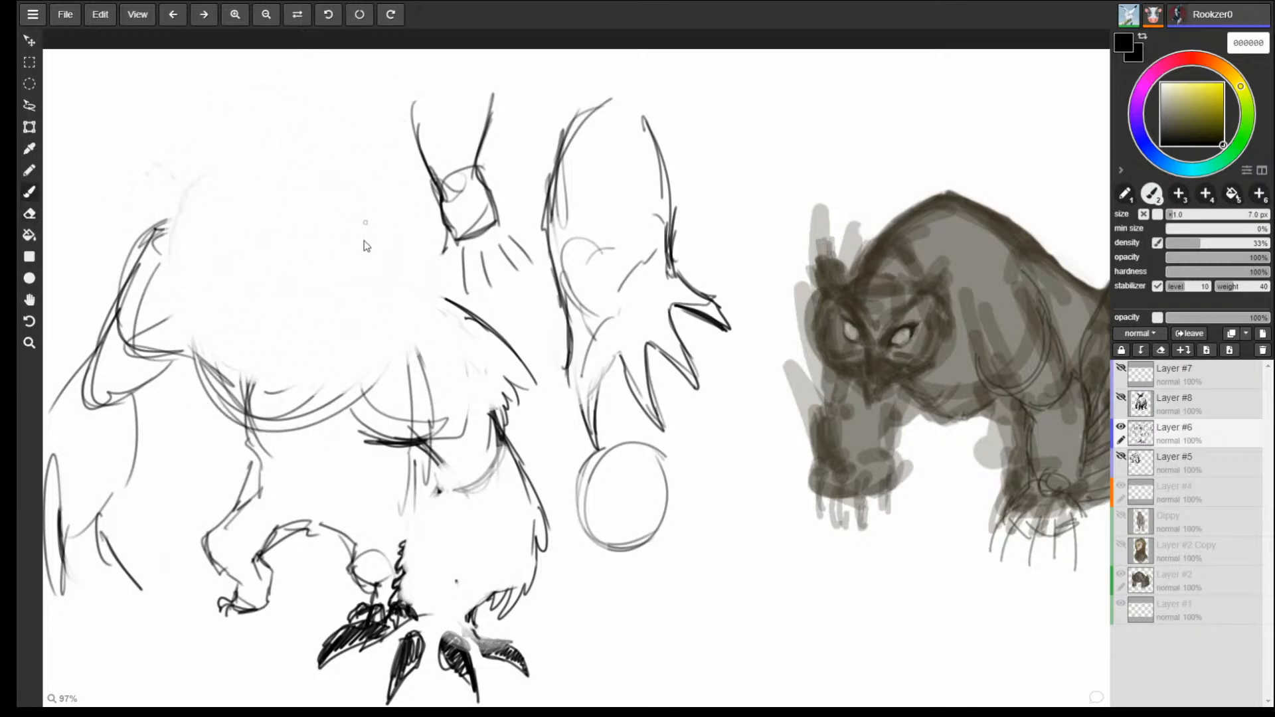
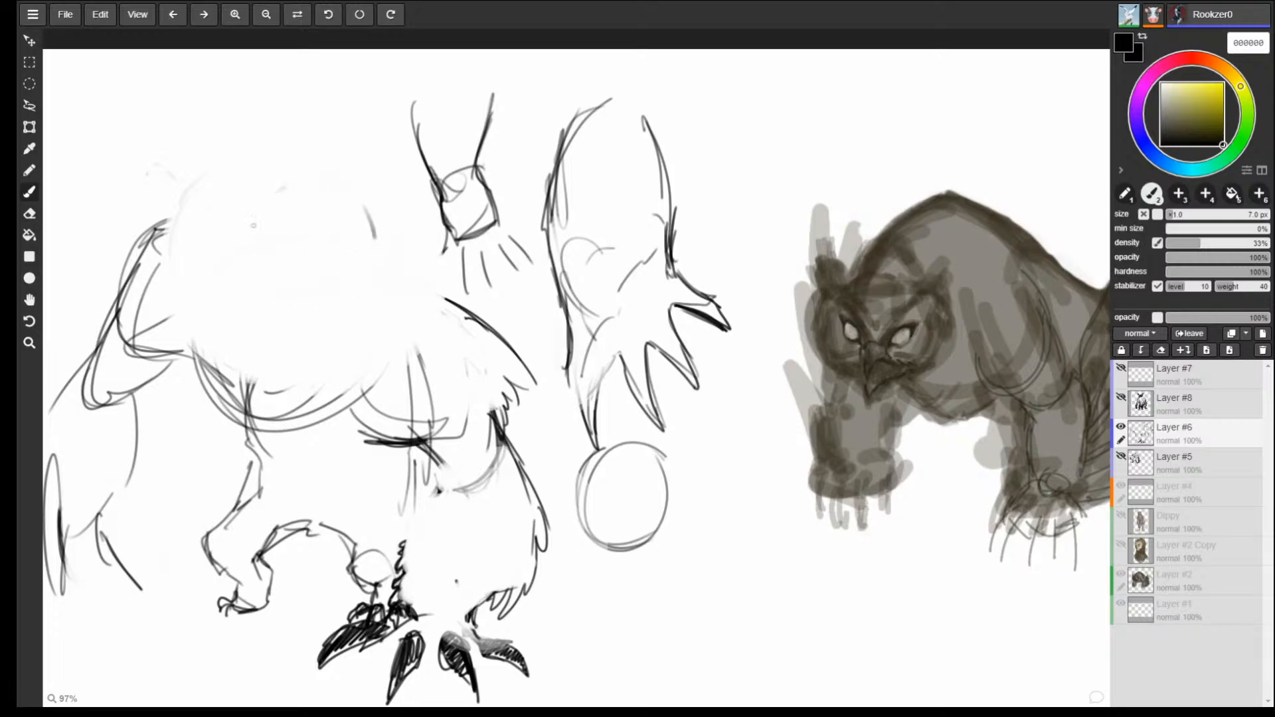
left_click_drag(252, 262, 322, 332)
mouse_move(373, 269)
left_mouse_down()
mouse_move(283, 169)
mouse_move(316, 338)
left_mouse_up()
mouse_move(368, 166)
left_mouse_down()
mouse_move(390, 300)
mouse_move(404, 213)
left_mouse_up()
left_click_drag(404, 279, 365, 328)
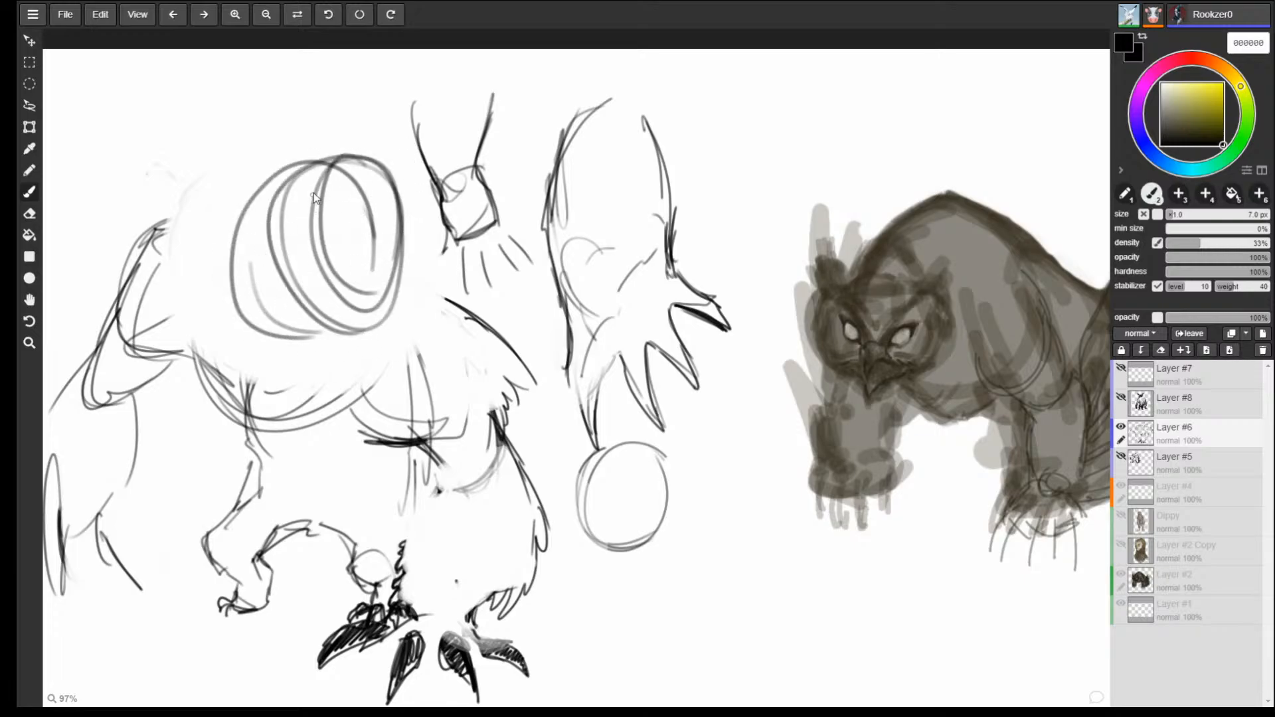
Draw the owl face inside the ovals with angled eyes, a pointed beak and a darker facial disc edge.
left_click_drag(288, 194, 320, 202)
mouse_move(337, 229)
left_mouse_down()
mouse_move(352, 273)
mouse_move(379, 239)
mouse_move(378, 189)
mouse_move(392, 187)
mouse_move(365, 296)
left_mouse_up()
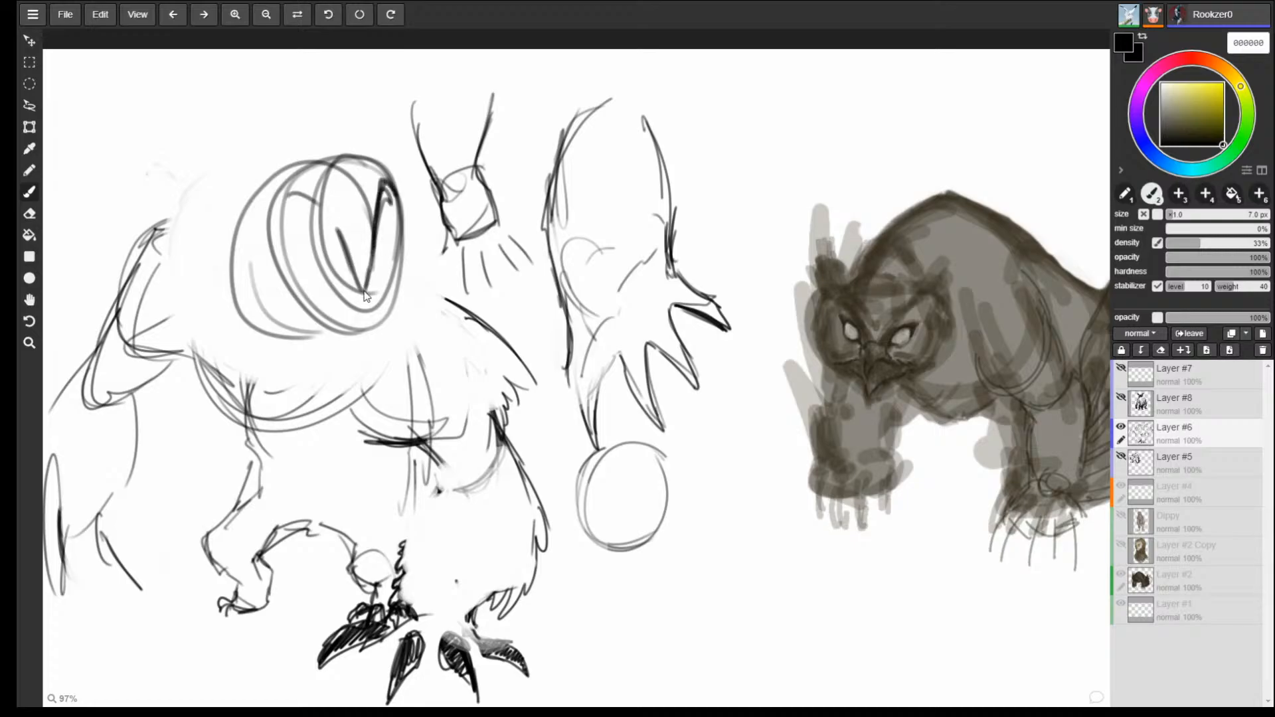
mouse_move(377, 225)
left_mouse_down()
mouse_move(363, 295)
mouse_move(317, 196)
mouse_move(291, 193)
mouse_move(332, 233)
mouse_move(292, 223)
mouse_move(333, 231)
mouse_move(299, 235)
mouse_move(313, 237)
mouse_move(295, 216)
mouse_move(332, 236)
mouse_move(392, 225)
mouse_move(389, 209)
mouse_move(391, 234)
mouse_move(410, 183)
mouse_move(402, 286)
mouse_move(380, 335)
left_mouse_up()
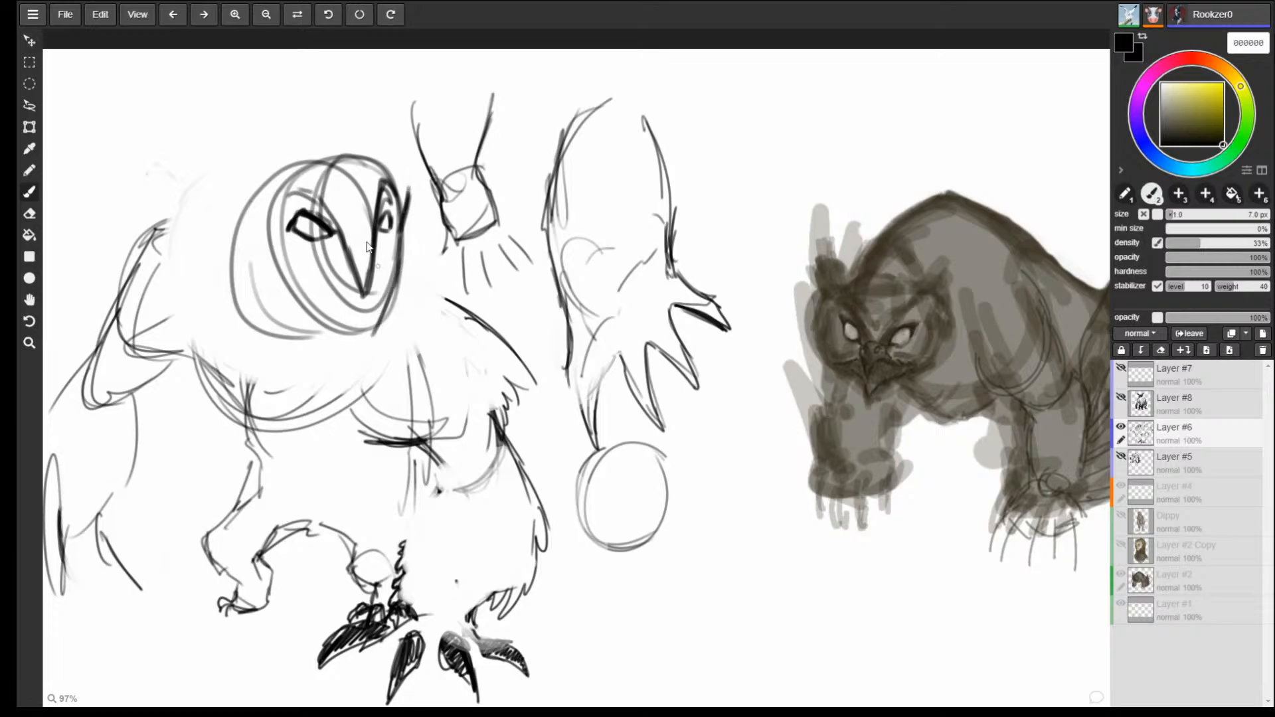
mouse_move(256, 239)
left_mouse_down()
mouse_move(285, 294)
mouse_move(368, 341)
mouse_move(264, 257)
left_mouse_up()
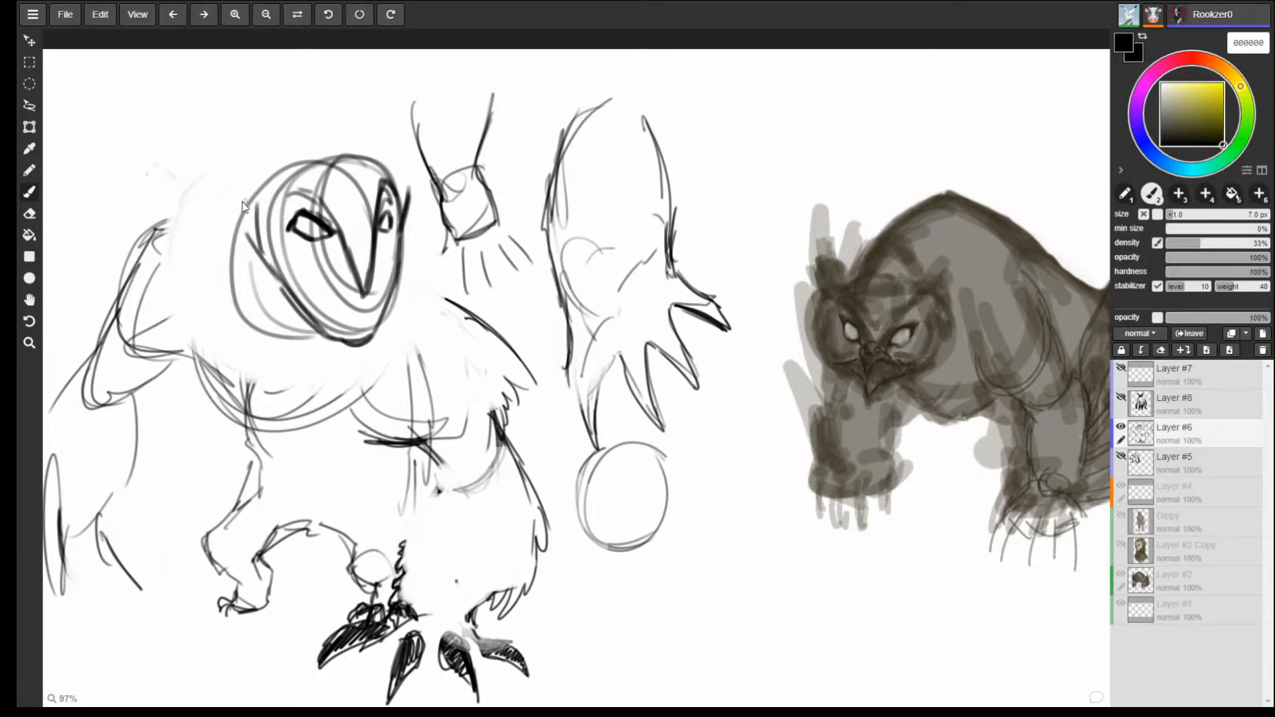
Outline the creature's feathered back, neck, shoulders, chest and front leg around the owl head with bold strokes.
mouse_move(236, 206)
left_mouse_down()
mouse_move(287, 152)
mouse_move(377, 163)
mouse_move(409, 203)
mouse_move(283, 126)
mouse_move(143, 166)
mouse_move(90, 226)
mouse_move(109, 262)
mouse_move(100, 323)
mouse_move(127, 369)
left_mouse_up()
mouse_move(404, 223)
left_mouse_down()
mouse_move(452, 306)
mouse_move(543, 412)
left_mouse_up()
mouse_move(533, 369)
left_mouse_down()
mouse_move(506, 457)
mouse_move(561, 551)
mouse_move(501, 618)
left_mouse_up()
mouse_move(415, 444)
left_mouse_down()
mouse_move(438, 492)
mouse_move(405, 539)
mouse_move(404, 598)
left_mouse_up()
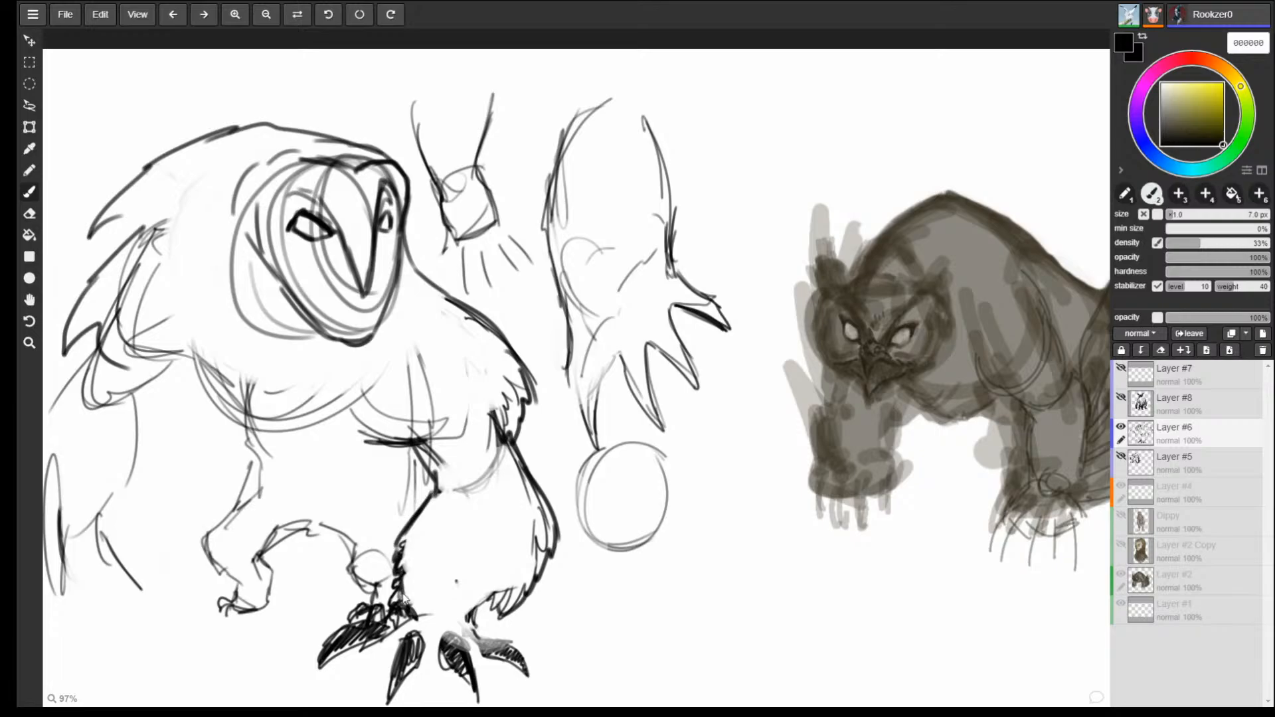
left_click_drag(165, 370, 292, 458)
left_click_drag(405, 193, 487, 333)
left_click_drag(307, 141, 155, 196)
Add feathered strokes to the creature's rear shoulder, outline the long arm below it and darken the side of the torso.
mouse_move(127, 231)
left_mouse_down()
mouse_move(100, 384)
mouse_move(171, 390)
left_mouse_up()
left_click_drag(113, 398, 198, 380)
left_click_drag(101, 371, 87, 444)
mouse_move(158, 392)
left_mouse_down()
mouse_move(126, 432)
mouse_move(139, 426)
mouse_move(66, 445)
mouse_move(46, 494)
left_mouse_up()
left_click_drag(126, 442, 137, 563)
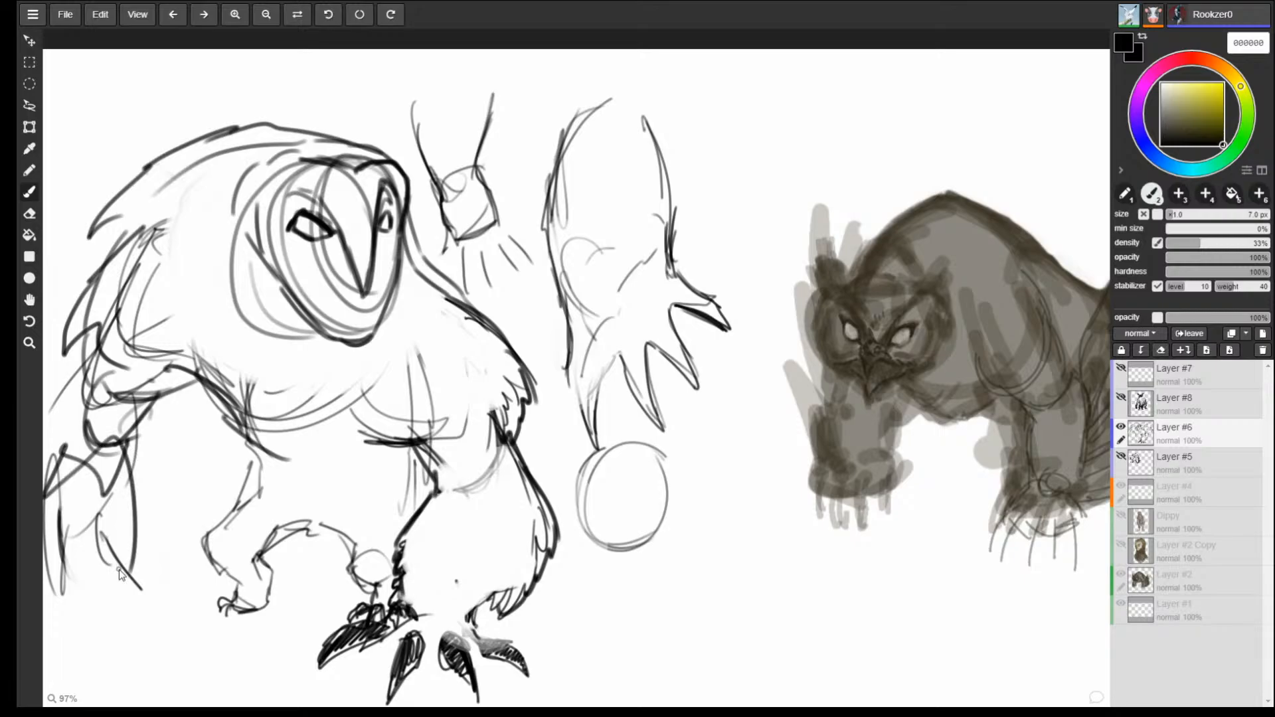
mouse_move(141, 442)
left_mouse_down()
mouse_move(133, 546)
mouse_move(100, 598)
mouse_move(95, 641)
mouse_move(59, 670)
mouse_move(43, 612)
left_mouse_up()
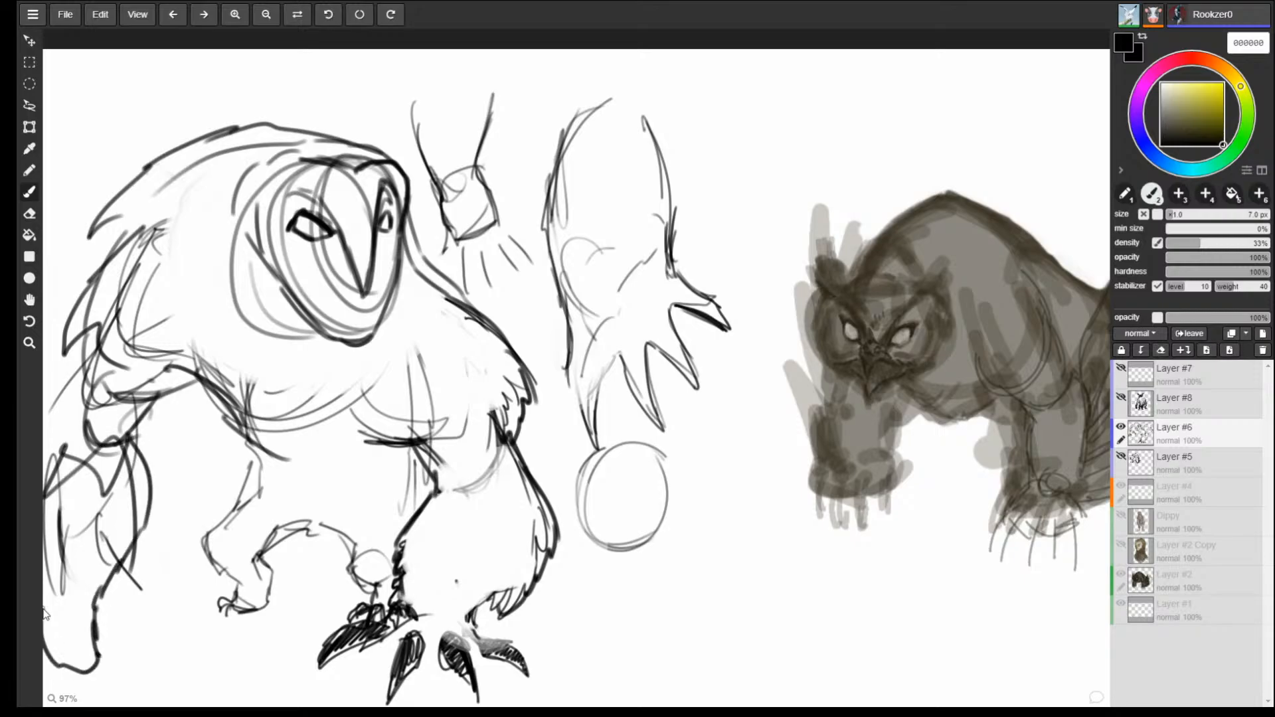
left_click_drag(194, 379, 269, 474)
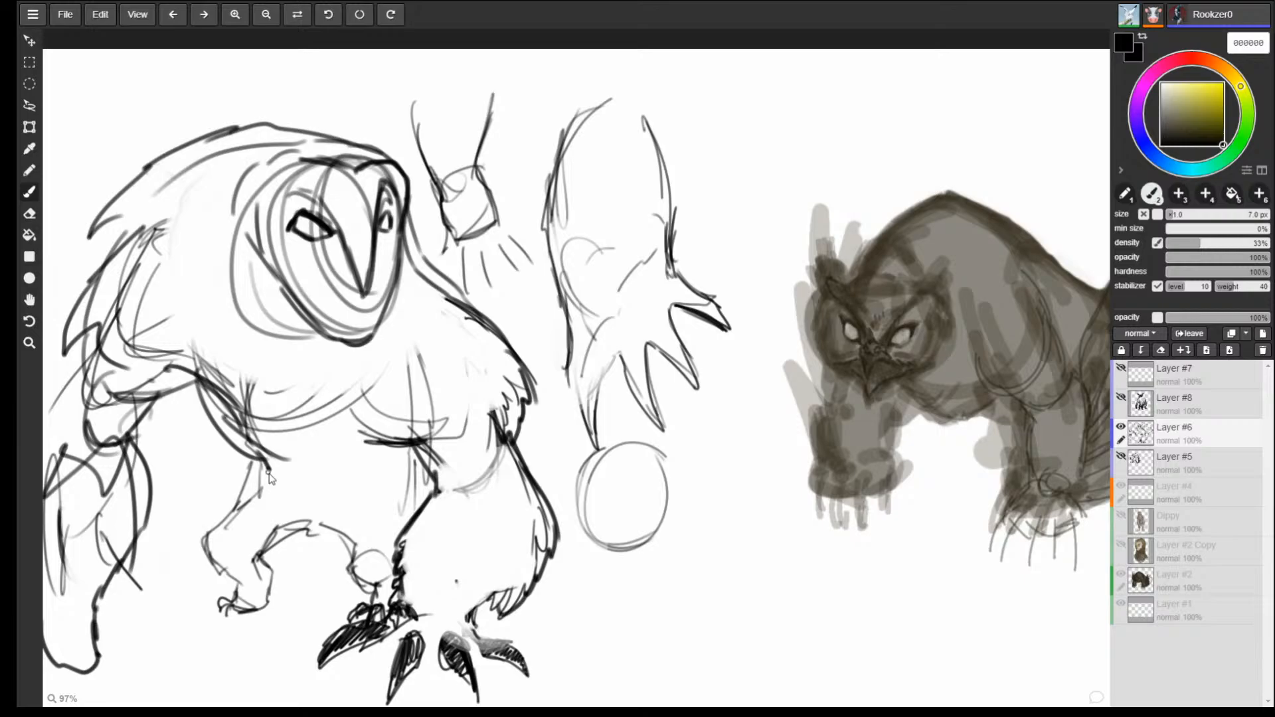
Hide the Layer #6 sketch and add a new blank layer above it.
left_click(1121, 427)
left_click(1263, 333)
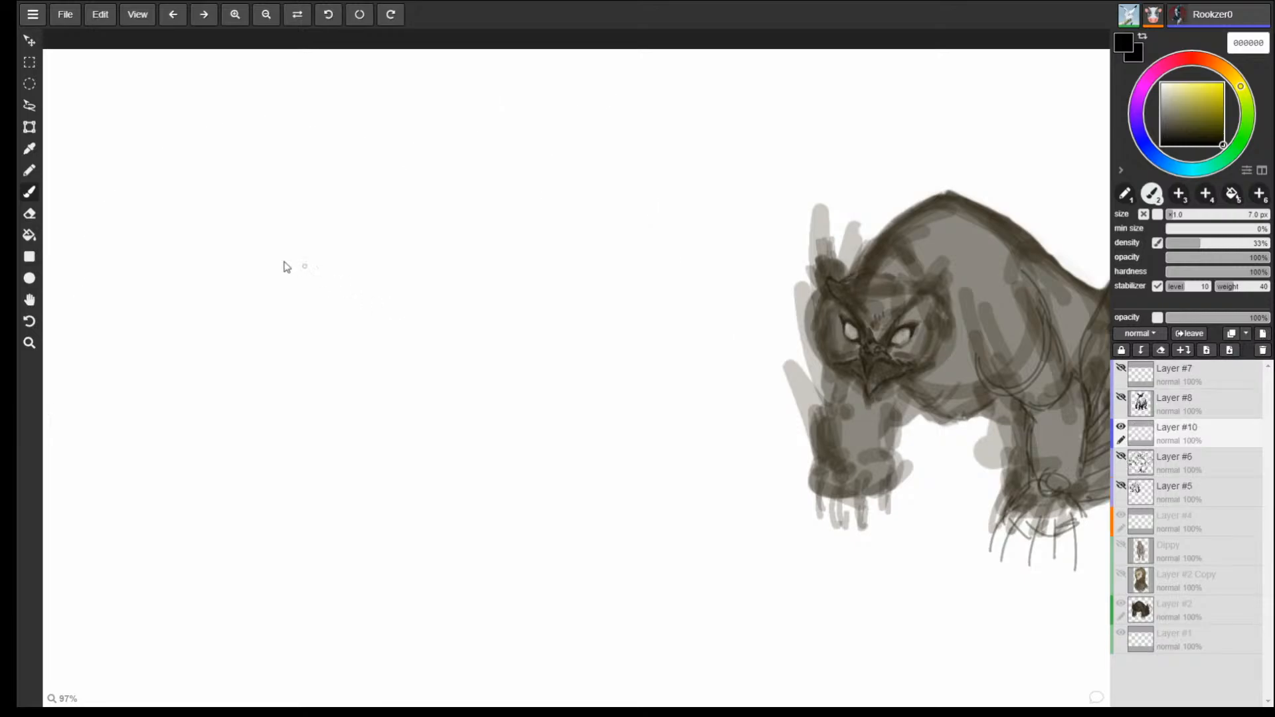
Rough out a large round body with a curved underside and a front limb on the new layer.
left_click_drag(265, 385, 288, 363)
mouse_move(284, 180)
left_mouse_down()
mouse_move(151, 250)
mouse_move(137, 293)
mouse_move(298, 334)
left_mouse_up()
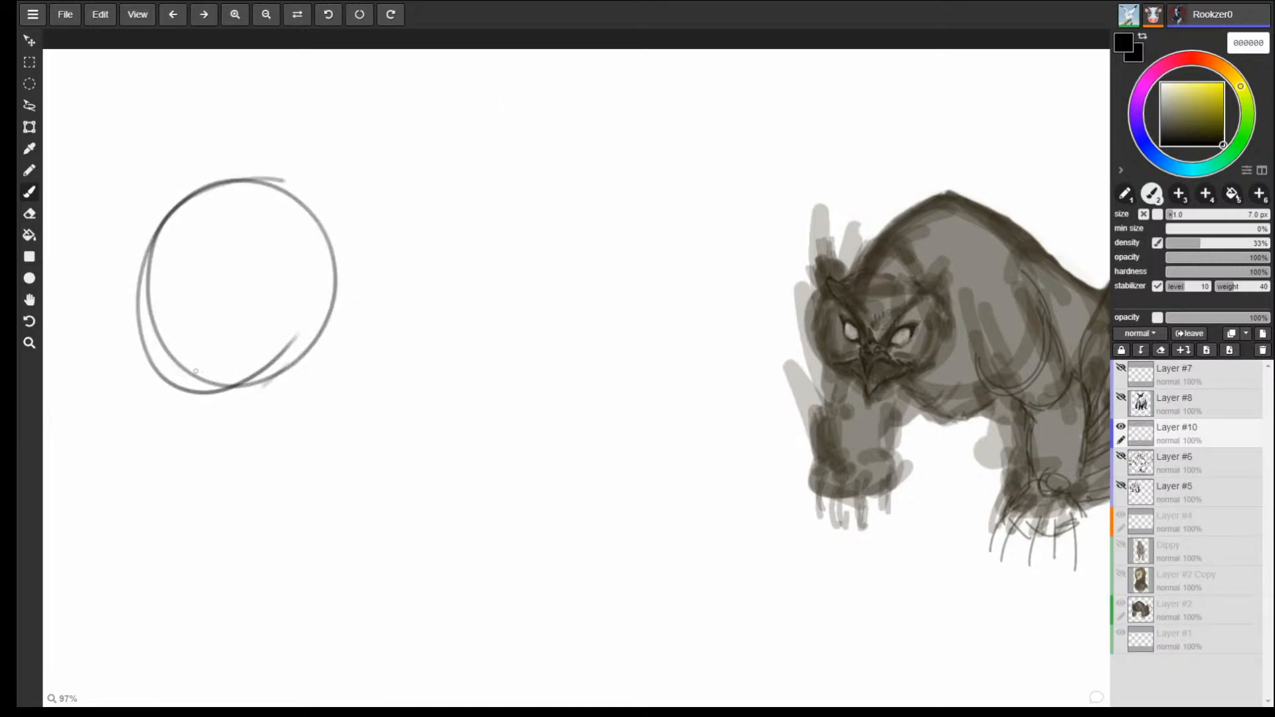
left_click_drag(192, 374, 323, 349)
mouse_move(328, 289)
left_mouse_down()
mouse_move(337, 356)
mouse_move(296, 414)
left_mouse_up()
mouse_move(264, 418)
left_mouse_down()
mouse_move(253, 455)
mouse_move(287, 445)
left_mouse_up()
left_click_drag(333, 374, 338, 417)
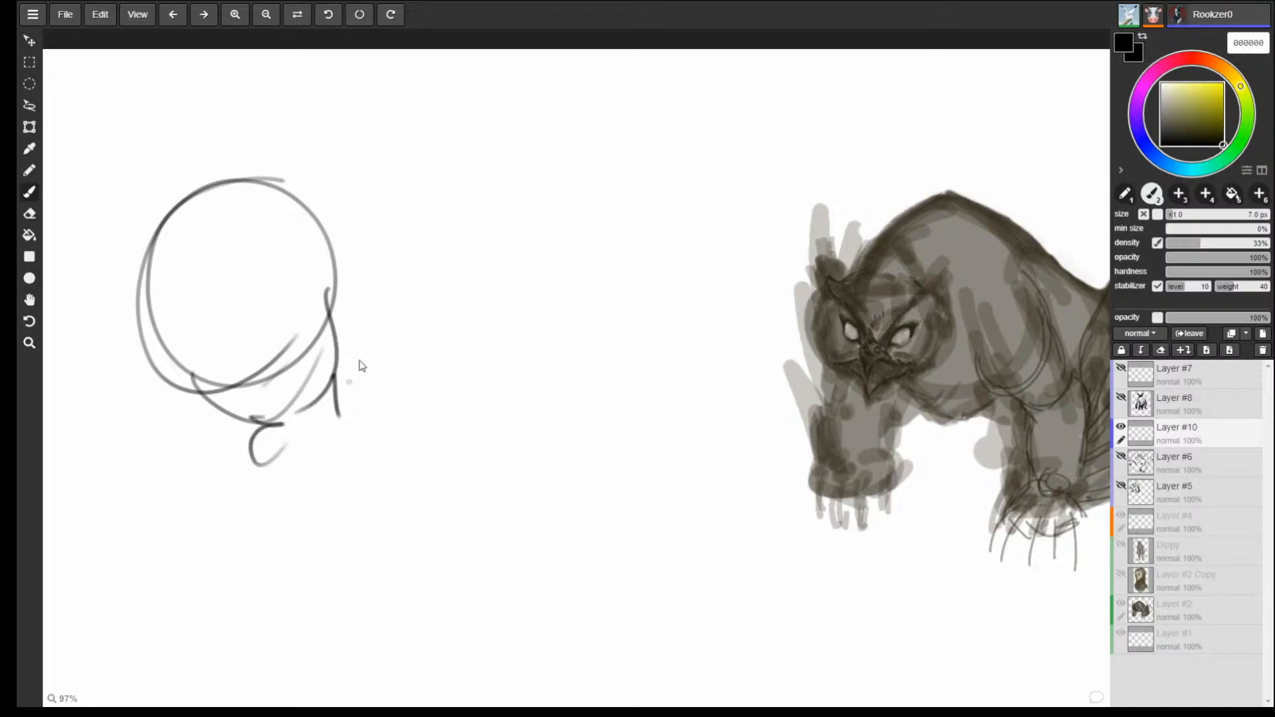
Extend the rough body with a sloping back, belly line, rounded hindquarters and short hind leg strokes.
left_click_drag(289, 187, 401, 240)
left_click_drag(417, 246, 421, 360)
left_click_drag(301, 362, 425, 304)
mouse_move(417, 283)
left_mouse_down()
mouse_move(403, 255)
mouse_move(444, 349)
left_mouse_up()
mouse_move(401, 261)
left_mouse_down()
mouse_move(389, 266)
mouse_move(425, 358)
left_mouse_up()
left_click_drag(347, 367, 381, 428)
left_click_drag(424, 355, 436, 399)
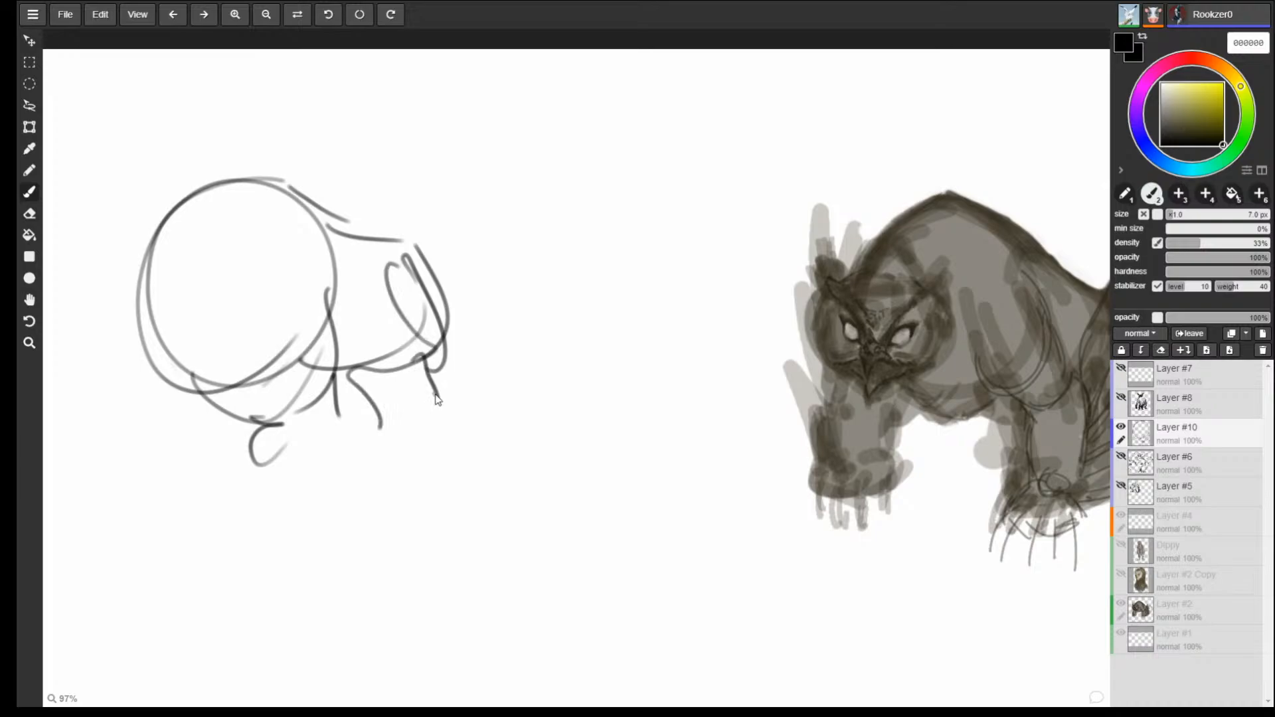
Erase the whole rough body sketch from the new layer.
key("e")
mouse_move(184, 399)
left_mouse_down()
mouse_move(327, 336)
mouse_move(182, 362)
left_mouse_up()
key("b")
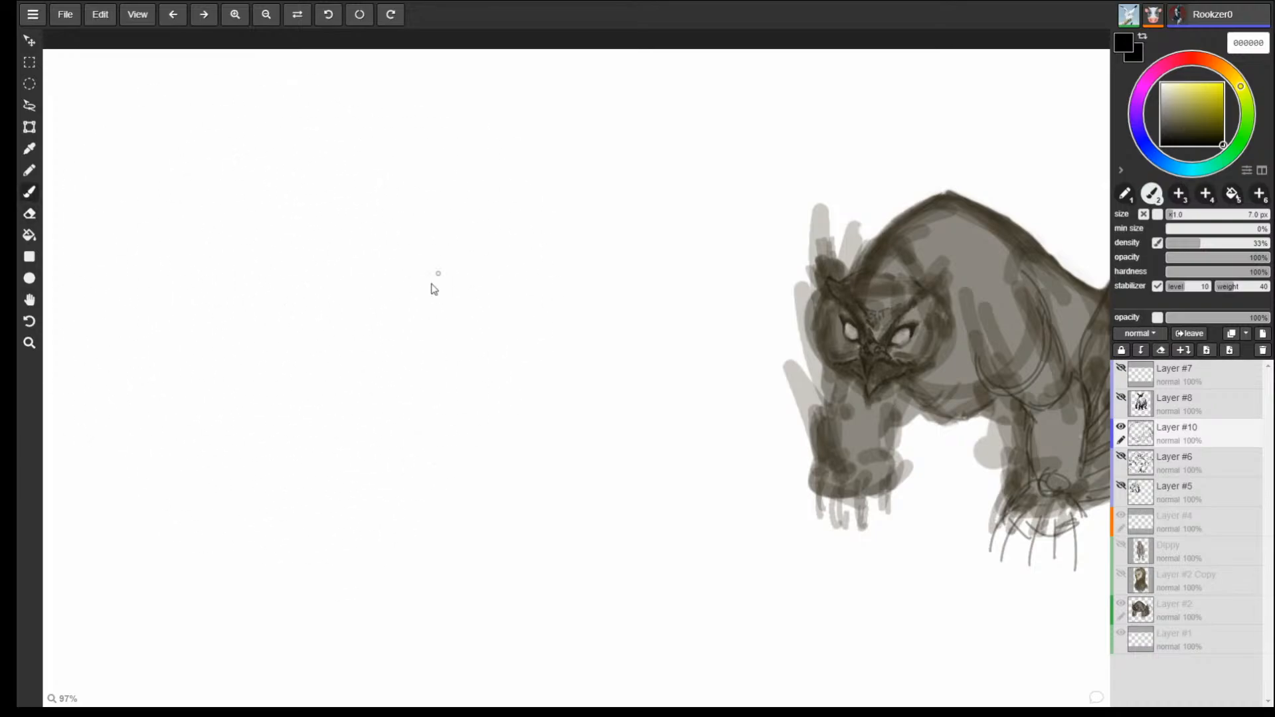
Sketch a small upright owlbear thumbnail with a round torso, one raised arm, short legs and pointed ears.
mouse_move(167, 151)
left_mouse_down()
mouse_move(171, 138)
mouse_move(143, 178)
mouse_move(158, 192)
mouse_move(176, 182)
left_mouse_up()
mouse_move(153, 158)
left_mouse_down()
mouse_move(140, 191)
mouse_move(171, 174)
mouse_move(154, 208)
mouse_move(141, 180)
left_mouse_up()
mouse_move(144, 166)
left_mouse_down()
mouse_move(124, 201)
mouse_move(137, 229)
mouse_move(223, 130)
mouse_move(198, 177)
mouse_move(218, 144)
left_mouse_up()
mouse_move(222, 146)
left_mouse_down()
mouse_move(168, 222)
mouse_move(175, 198)
left_mouse_up()
mouse_move(175, 198)
left_mouse_down()
mouse_move(163, 232)
mouse_move(139, 200)
left_mouse_up()
mouse_move(138, 200)
left_mouse_down()
mouse_move(177, 223)
mouse_move(175, 199)
mouse_move(144, 249)
mouse_move(155, 232)
left_mouse_up()
mouse_move(152, 240)
left_mouse_down()
mouse_move(176, 237)
mouse_move(175, 216)
left_mouse_up()
mouse_move(139, 178)
left_mouse_down()
mouse_move(121, 238)
mouse_move(142, 195)
mouse_move(131, 228)
left_mouse_up()
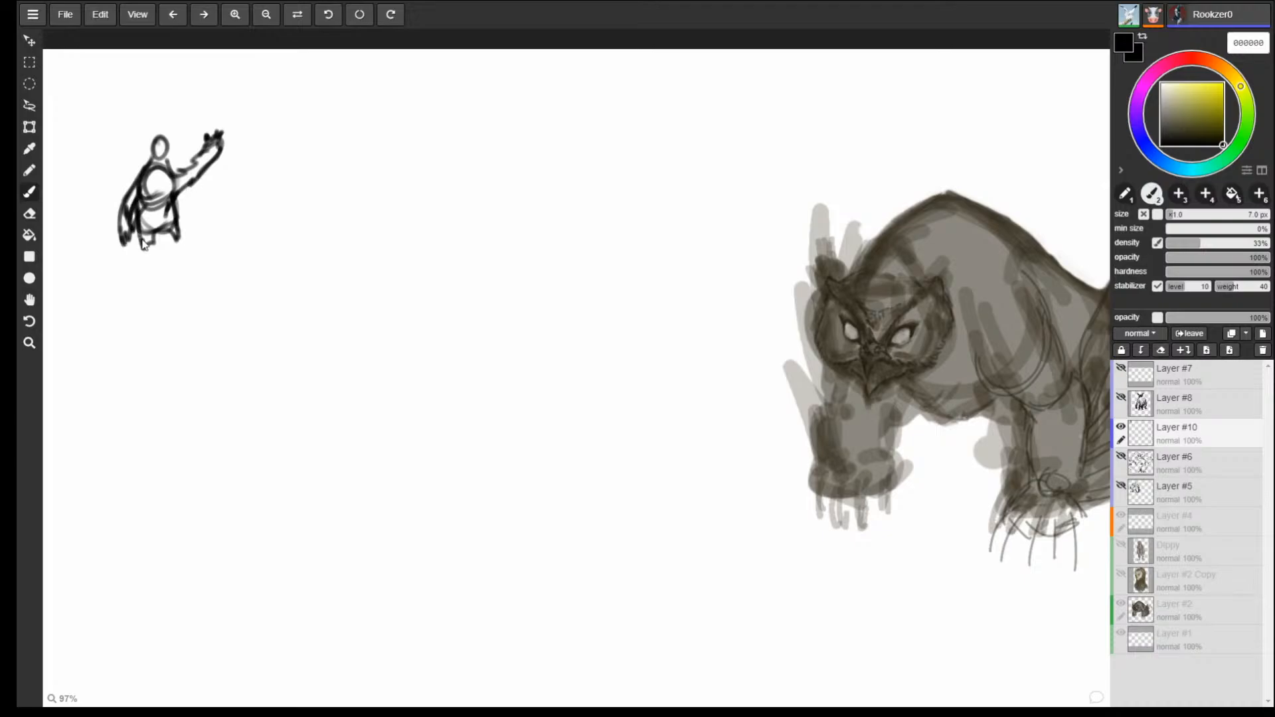
left_click_drag(155, 141, 153, 137)
left_click_drag(167, 138, 170, 131)
Sketch a small standing owl beside it with ear tufts, a masked face, dot eyes and an oval body.
left_click_drag(273, 127, 242, 218)
mouse_move(277, 126)
left_mouse_down()
mouse_move(290, 162)
mouse_move(249, 226)
mouse_move(269, 235)
mouse_move(281, 123)
mouse_move(257, 124)
left_mouse_up()
left_click(261, 149)
left_click(277, 147)
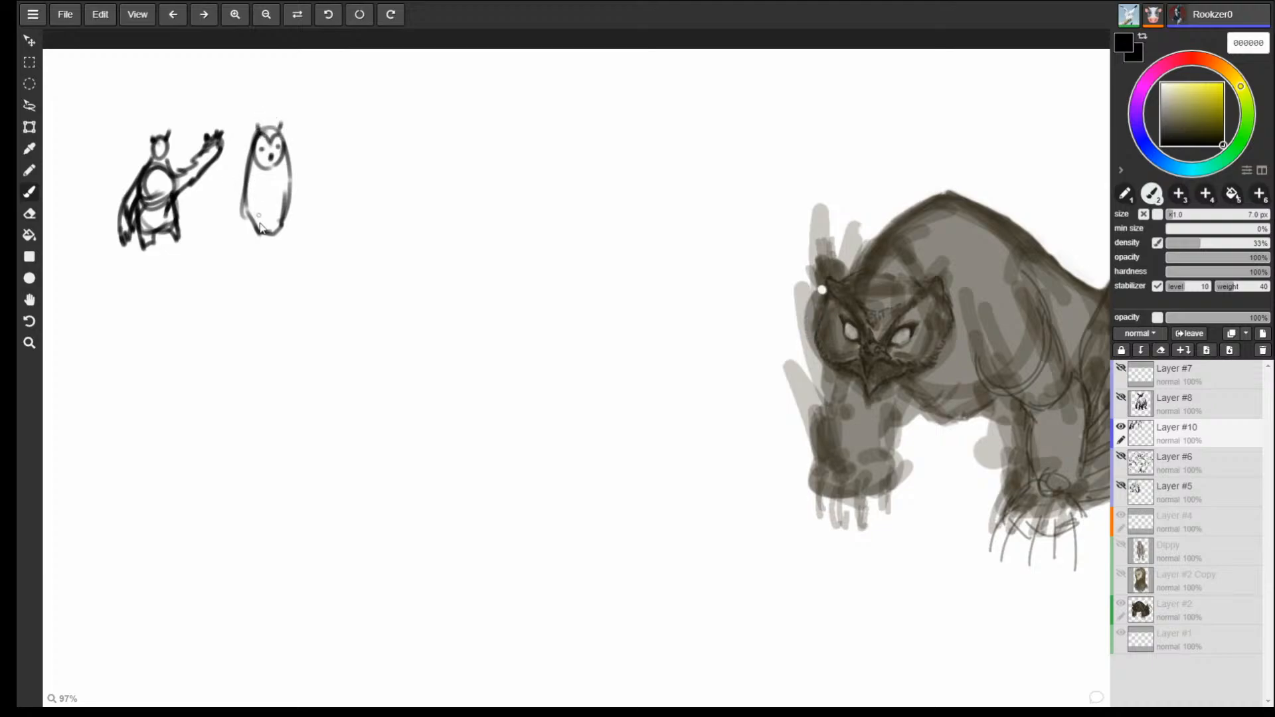
mouse_move(246, 188)
left_mouse_down()
mouse_move(258, 230)
mouse_move(280, 228)
left_mouse_up()
left_click_drag(280, 229, 259, 230)
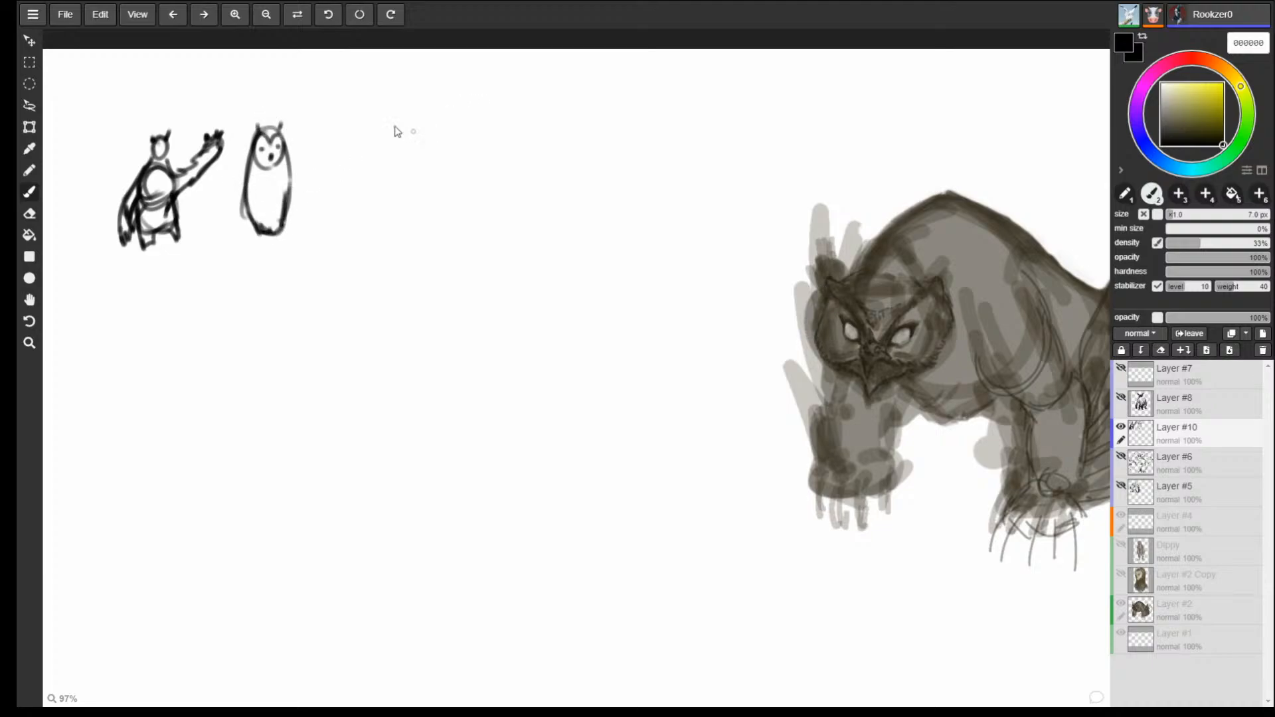
Sketch a small four-legged bear body beside the owl, with a round torso, flat back, rump and hind leg.
left_click_drag(337, 170, 367, 198)
mouse_move(344, 148)
left_mouse_down()
mouse_move(376, 181)
mouse_move(354, 207)
left_mouse_up()
left_click_drag(364, 141, 379, 195)
mouse_move(359, 141)
left_mouse_down()
mouse_move(330, 196)
mouse_move(333, 151)
mouse_move(308, 191)
mouse_move(317, 201)
left_mouse_up()
left_click_drag(309, 191, 327, 161)
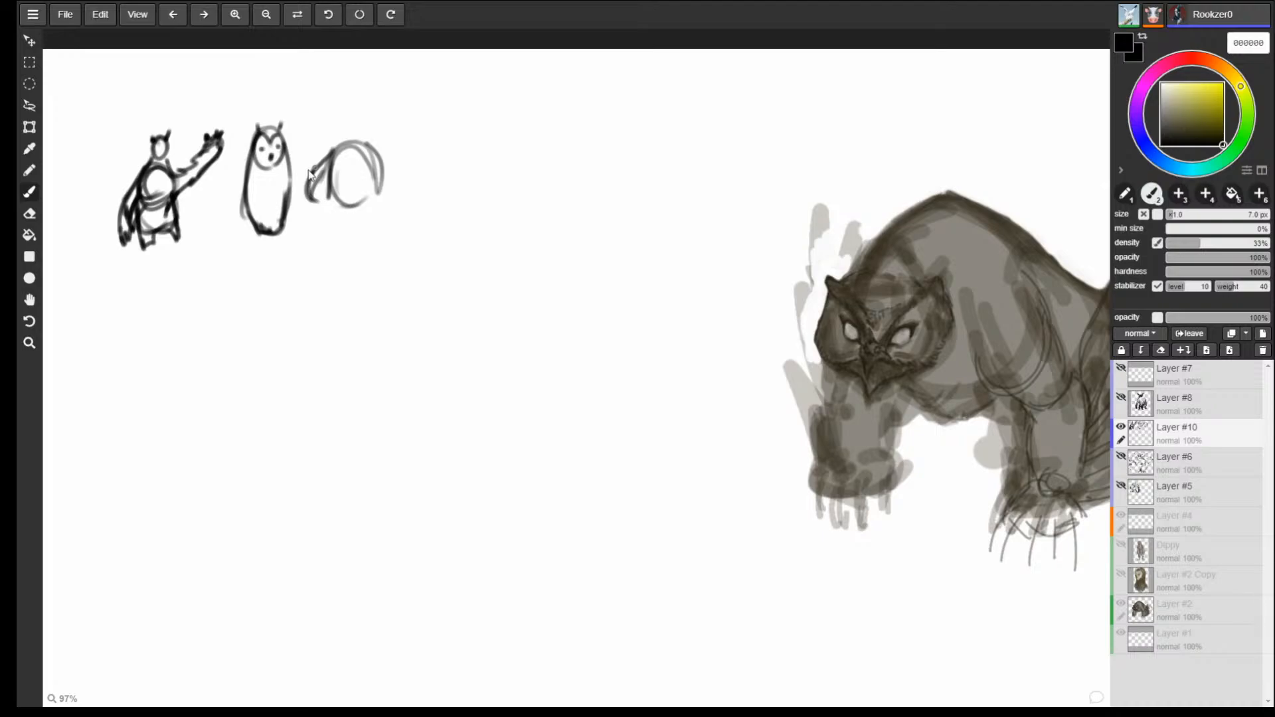
left_click_drag(997, 510, 1027, 455)
key("ctrl+z")
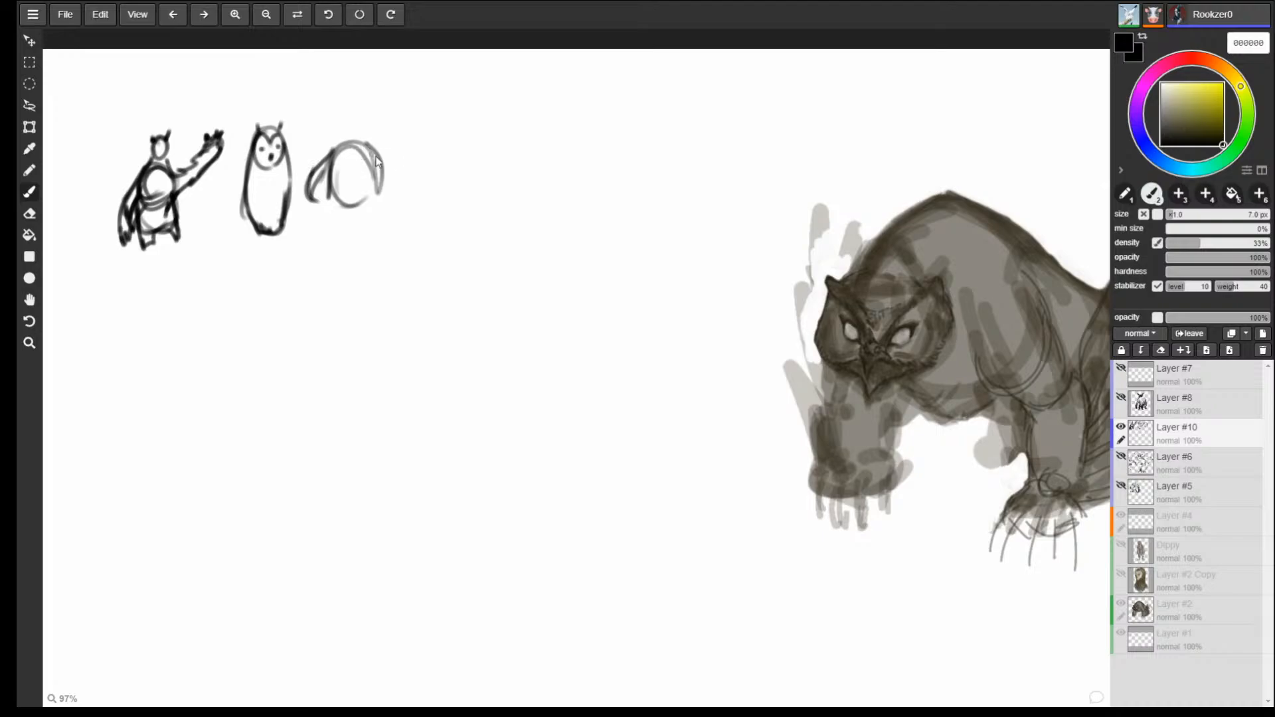
mouse_move(334, 144)
left_mouse_down()
mouse_move(401, 142)
mouse_move(419, 158)
mouse_move(407, 201)
left_mouse_up()
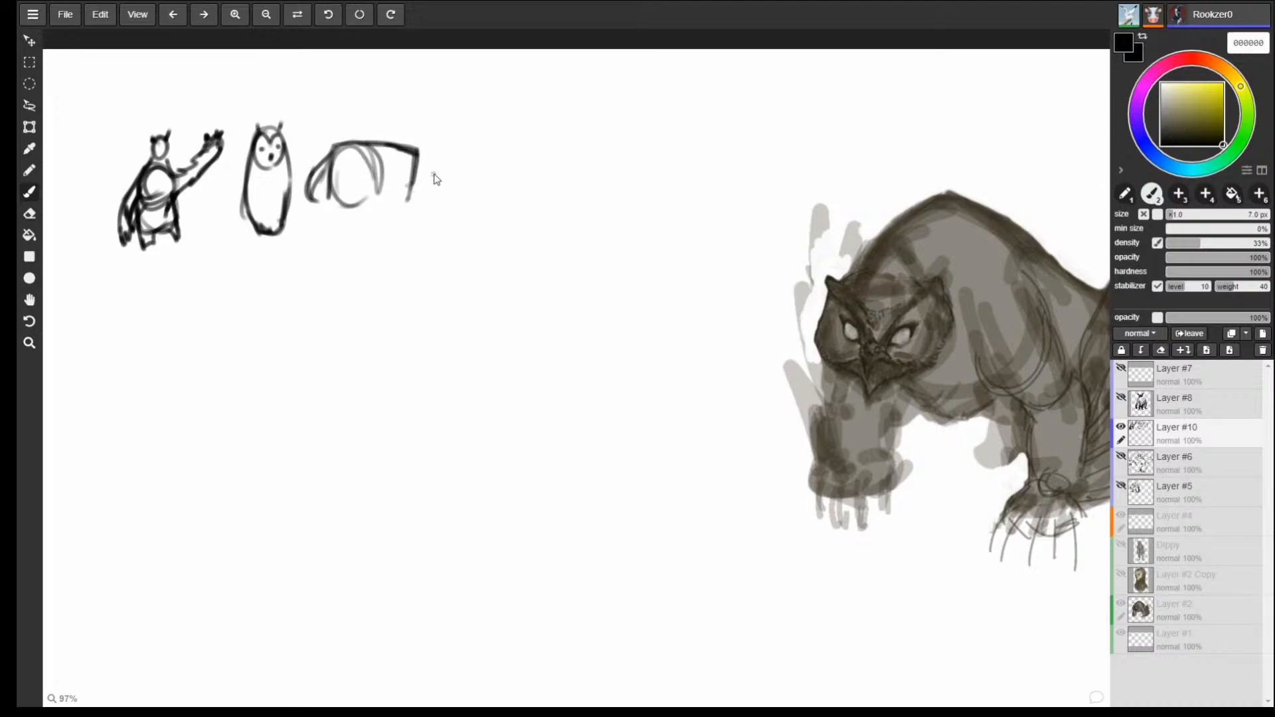
mouse_move(419, 153)
left_mouse_down()
mouse_move(396, 208)
mouse_move(330, 195)
mouse_move(375, 192)
left_mouse_up()
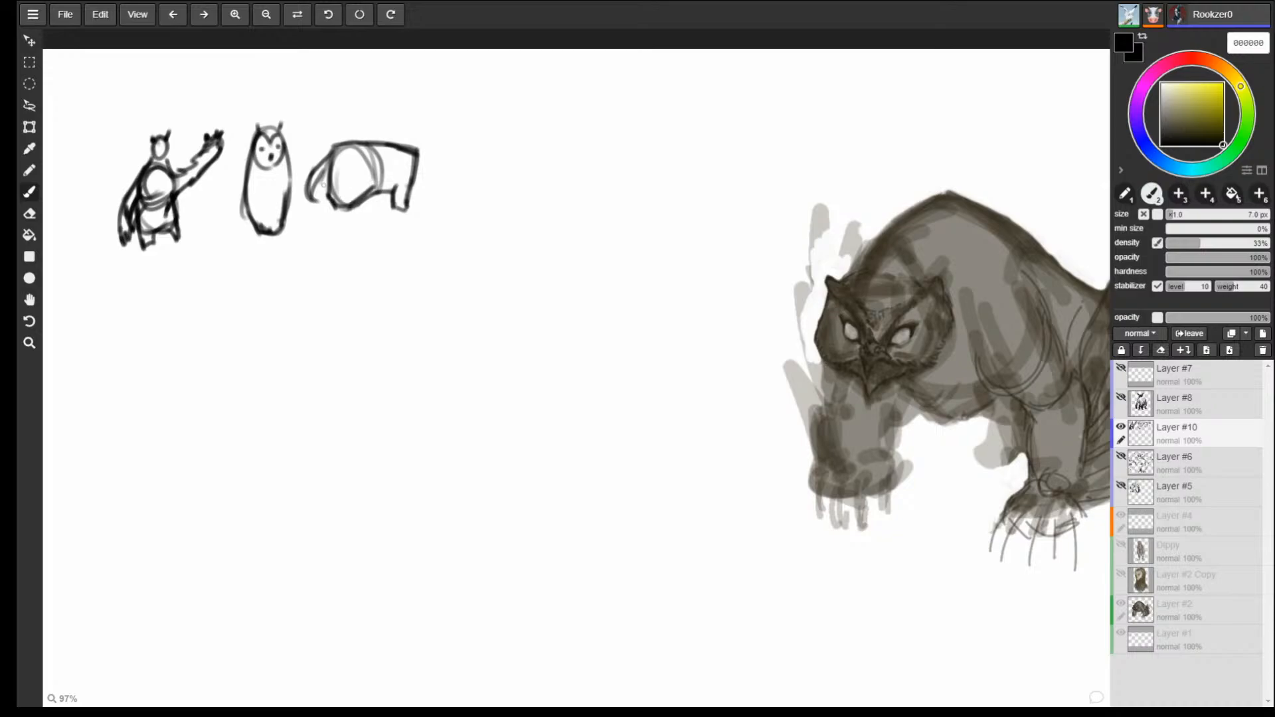
Add the bear's head and front leg, and shade its whole body with dense dark hatching.
mouse_move(323, 184)
left_mouse_down()
mouse_move(334, 223)
mouse_move(322, 228)
mouse_move(329, 189)
mouse_move(296, 191)
mouse_move(328, 200)
left_mouse_up()
mouse_move(315, 166)
left_mouse_down()
mouse_move(293, 176)
mouse_move(290, 202)
mouse_move(311, 194)
left_mouse_up()
mouse_move(290, 197)
left_mouse_down()
mouse_move(291, 176)
mouse_move(315, 164)
left_mouse_up()
mouse_move(316, 164)
left_mouse_down()
mouse_move(290, 173)
mouse_move(291, 202)
mouse_move(297, 172)
mouse_move(299, 199)
mouse_move(305, 163)
mouse_move(333, 145)
mouse_move(412, 150)
mouse_move(390, 206)
mouse_move(411, 193)
mouse_move(418, 152)
mouse_move(416, 178)
left_mouse_up()
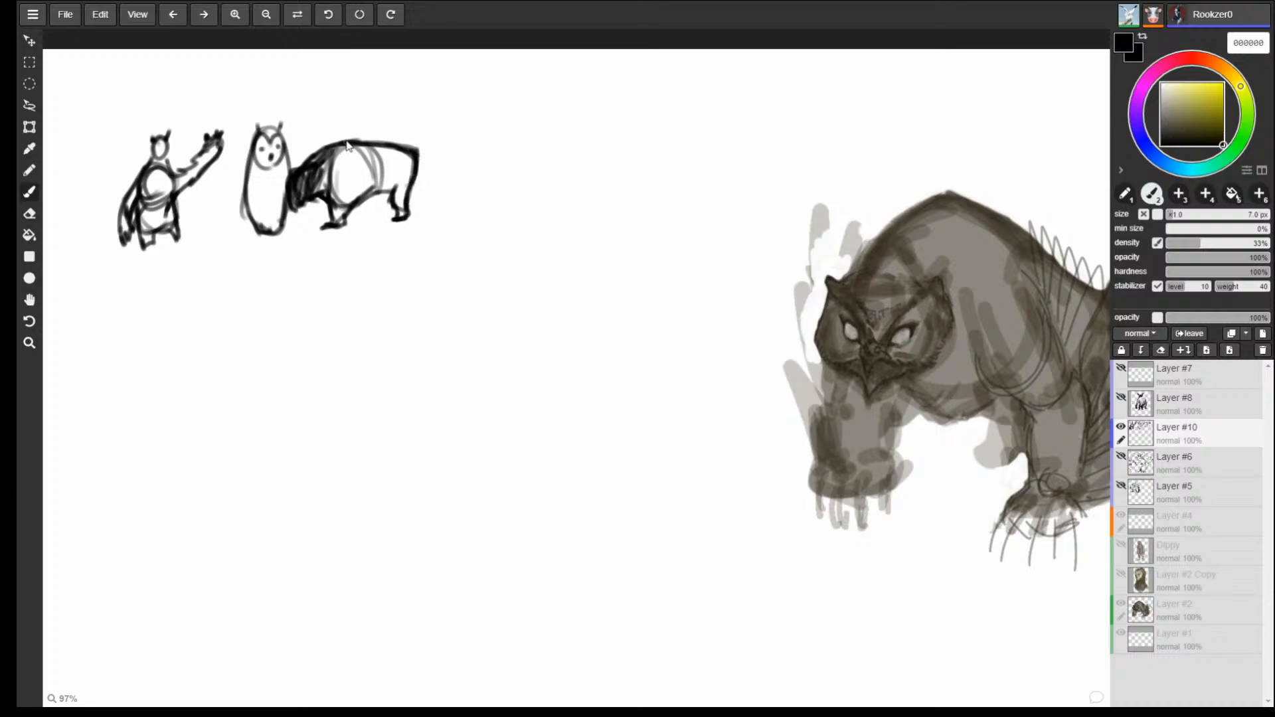
mouse_move(346, 143)
left_mouse_down()
mouse_move(339, 217)
mouse_move(380, 157)
mouse_move(399, 198)
mouse_move(417, 154)
mouse_move(402, 216)
left_mouse_up()
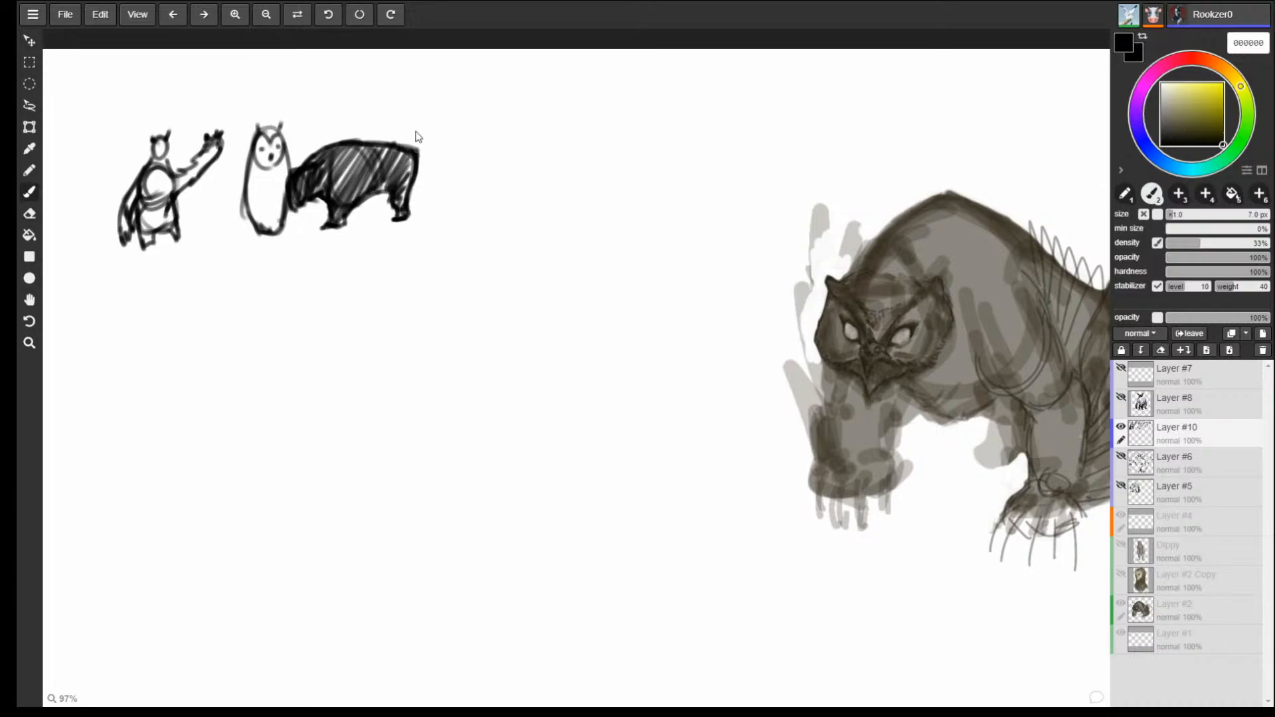
mouse_move(298, 166)
left_mouse_down()
mouse_move(283, 210)
mouse_move(279, 193)
left_mouse_up()
mouse_move(412, 157)
left_mouse_down()
mouse_move(400, 218)
mouse_move(383, 169)
mouse_move(329, 195)
mouse_move(355, 157)
mouse_move(331, 180)
mouse_move(367, 166)
mouse_move(362, 141)
mouse_move(391, 143)
mouse_move(374, 154)
mouse_move(391, 166)
mouse_move(403, 159)
left_mouse_up()
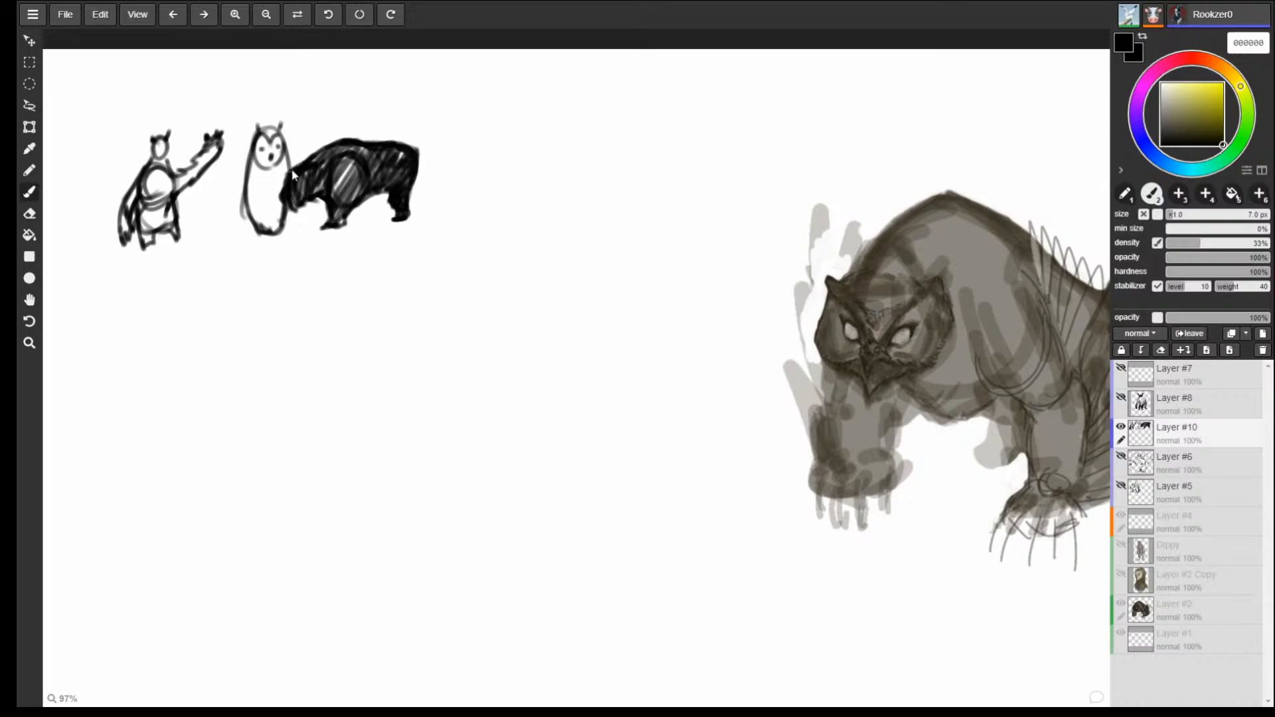
Fade the owl and the bear's front half, then redraw the owl's face and body and the bear's front in black.
mouse_move(293, 174)
left_mouse_down()
mouse_move(285, 200)
mouse_move(305, 194)
mouse_move(285, 200)
left_mouse_up()
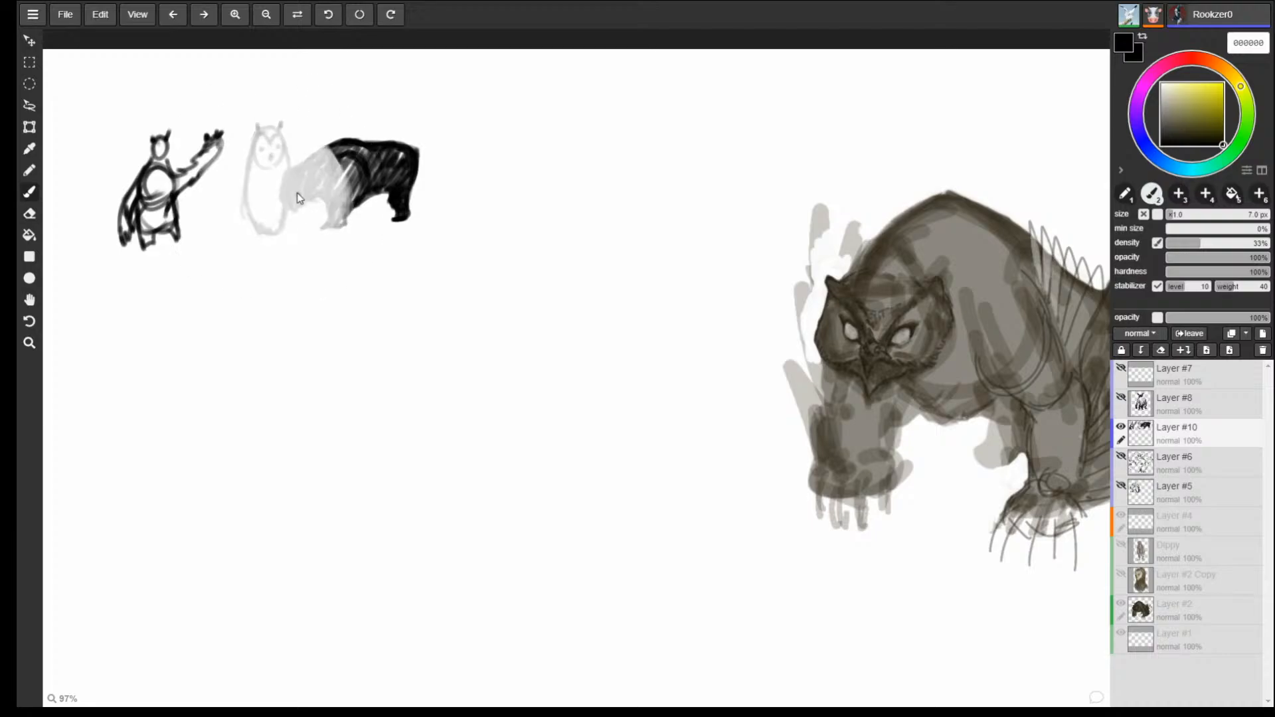
mouse_move(257, 129)
left_mouse_down()
mouse_move(277, 128)
mouse_move(245, 203)
mouse_move(260, 234)
mouse_move(283, 222)
mouse_move(291, 166)
mouse_move(270, 141)
mouse_move(279, 134)
mouse_move(268, 168)
mouse_move(285, 152)
mouse_move(271, 169)
left_mouse_up()
left_click(264, 149)
left_click(277, 148)
mouse_move(270, 169)
left_mouse_down()
mouse_move(285, 155)
mouse_move(258, 143)
mouse_move(310, 162)
mouse_move(287, 174)
mouse_move(286, 196)
mouse_move(313, 199)
mouse_move(283, 186)
mouse_move(288, 217)
mouse_move(305, 166)
mouse_move(332, 153)
mouse_move(332, 221)
left_mouse_up()
left_click_drag(355, 176, 339, 221)
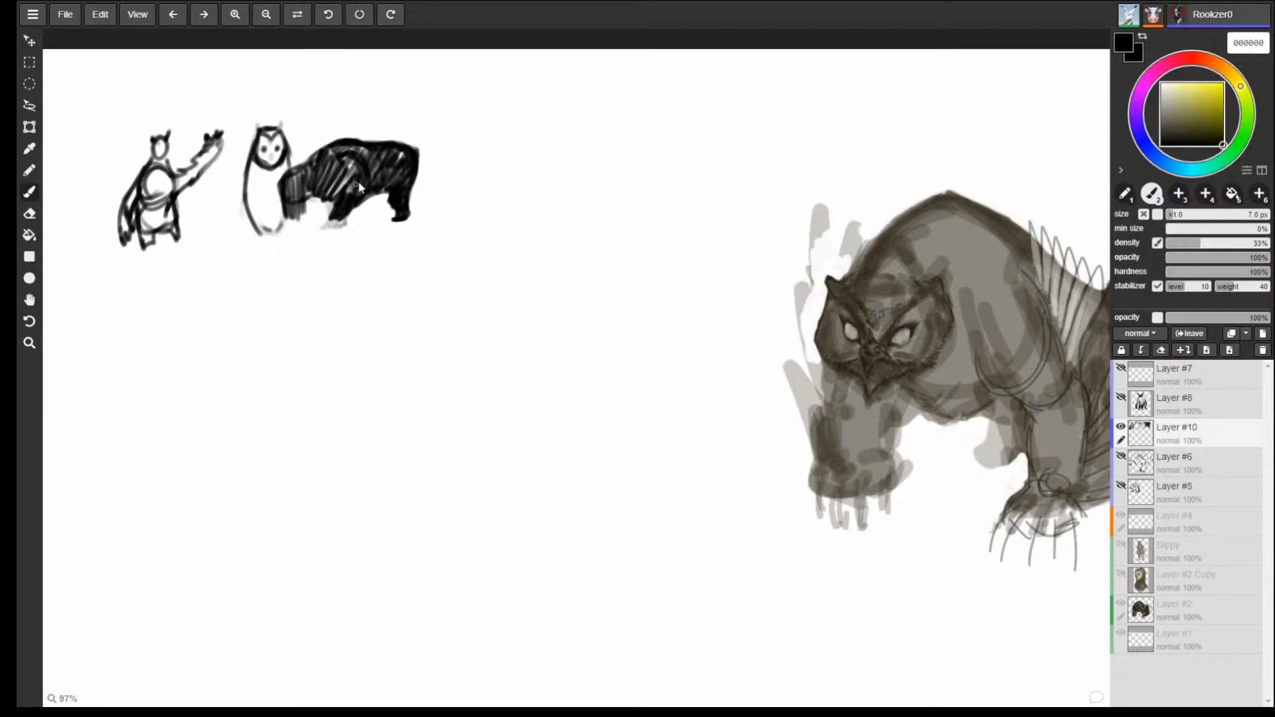
Draw a curved double-headed arrow above the thumbnails linking the owl and the bear.
left_click_drag(266, 107, 329, 130)
left_click_drag(270, 83, 287, 113)
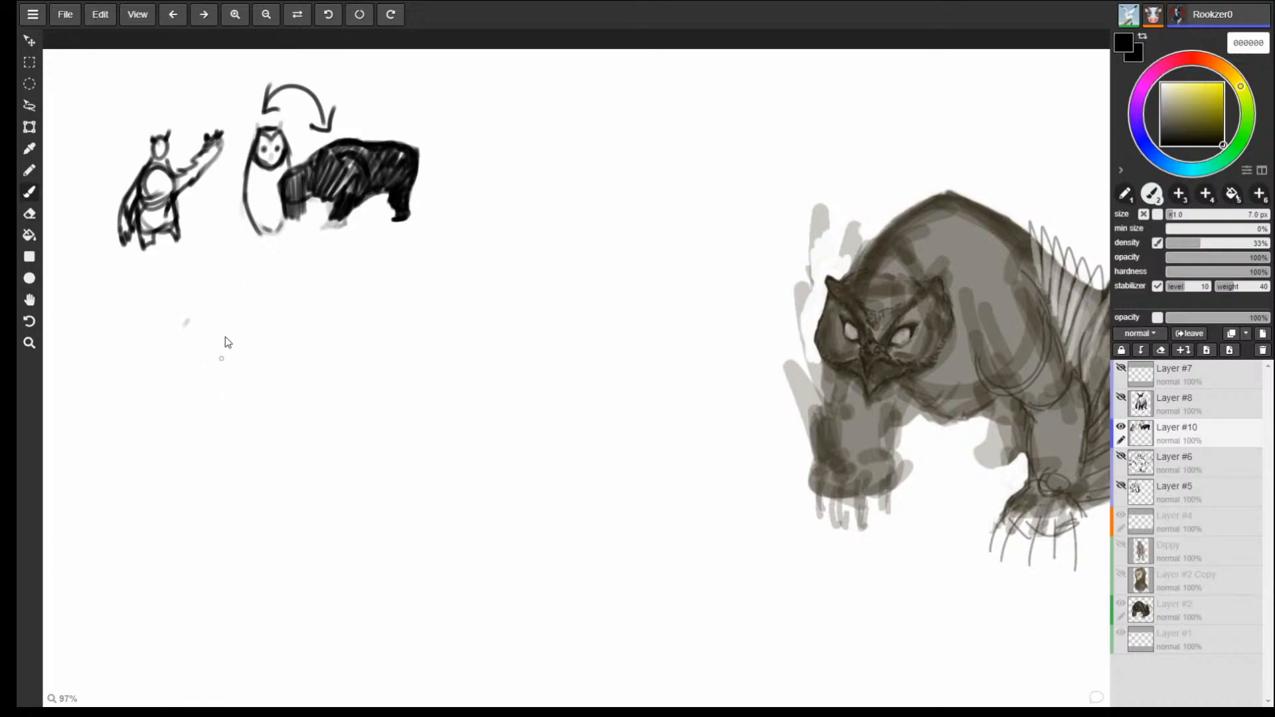
Sketch a larger round body below the thumbnails with a circular owl head and pointed ear tufts in front of it.
mouse_move(207, 309)
left_mouse_down()
mouse_move(189, 389)
mouse_move(231, 358)
mouse_move(223, 309)
mouse_move(200, 326)
mouse_move(234, 307)
mouse_move(206, 335)
mouse_move(194, 308)
mouse_move(175, 326)
mouse_move(187, 307)
mouse_move(193, 351)
mouse_move(165, 336)
mouse_move(199, 312)
mouse_move(159, 319)
mouse_move(268, 367)
mouse_move(186, 352)
mouse_move(233, 335)
mouse_move(170, 348)
mouse_move(238, 375)
mouse_move(177, 350)
mouse_move(245, 372)
mouse_move(225, 338)
mouse_move(179, 397)
mouse_move(206, 407)
left_mouse_up()
key("e")
key("b")
mouse_move(171, 365)
left_mouse_down()
mouse_move(170, 338)
mouse_move(251, 334)
left_mouse_up()
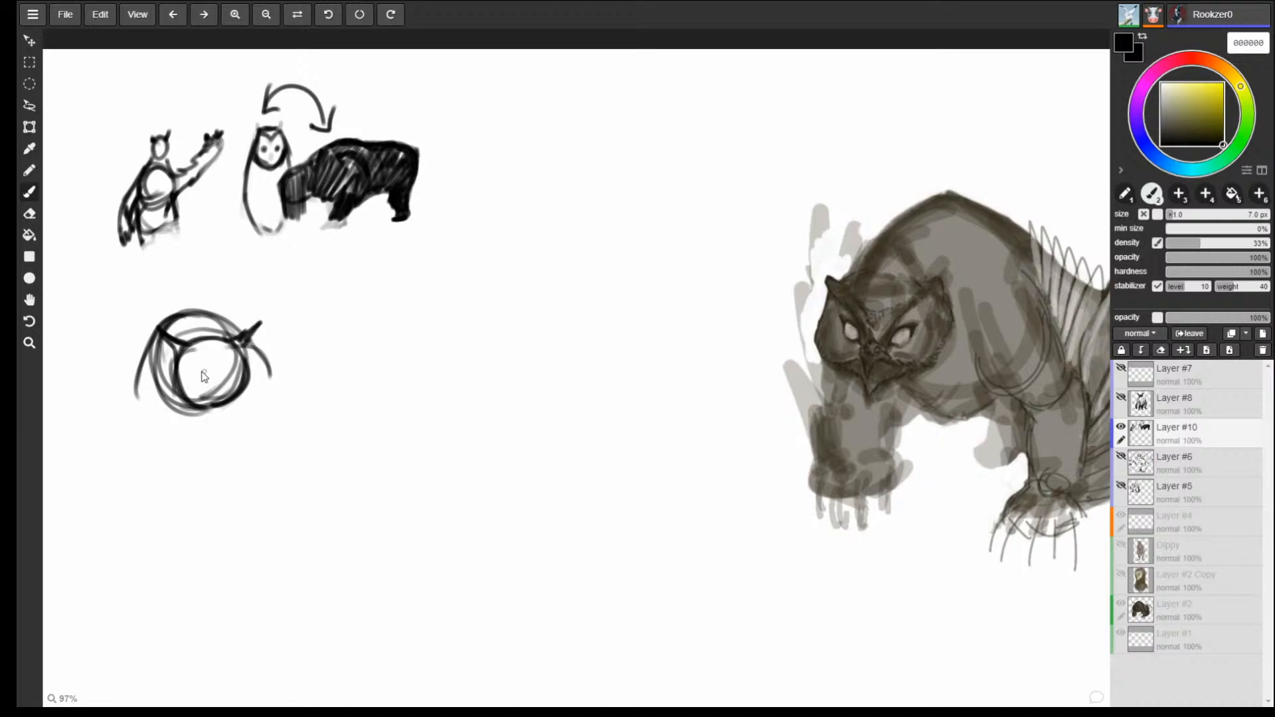
Add dot eyes, a solid black beak and a dark shaded brow to the larger owl face.
mouse_move(199, 371)
left_mouse_down()
mouse_move(193, 350)
mouse_move(227, 371)
left_mouse_up()
left_click_drag(201, 352, 223, 377)
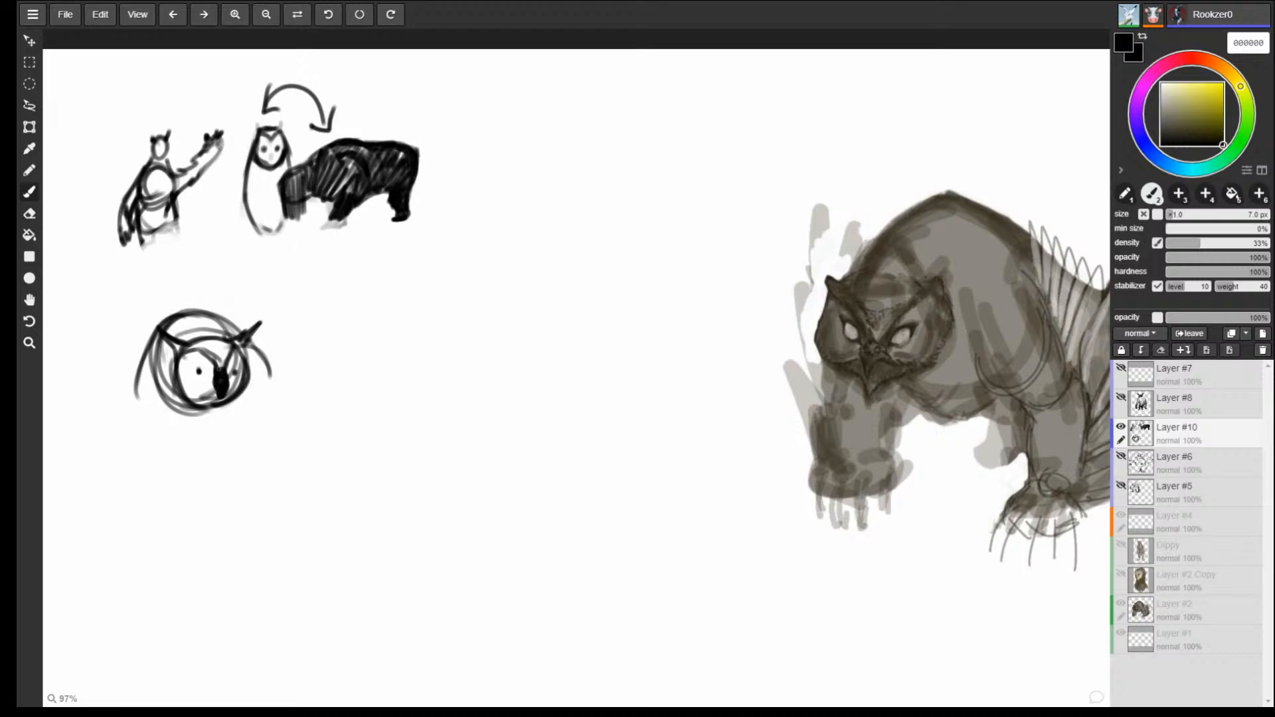
mouse_move(220, 371)
left_mouse_down()
mouse_move(208, 345)
mouse_move(234, 335)
mouse_move(210, 360)
mouse_move(216, 378)
mouse_move(180, 365)
mouse_move(247, 364)
mouse_move(249, 347)
left_mouse_up()
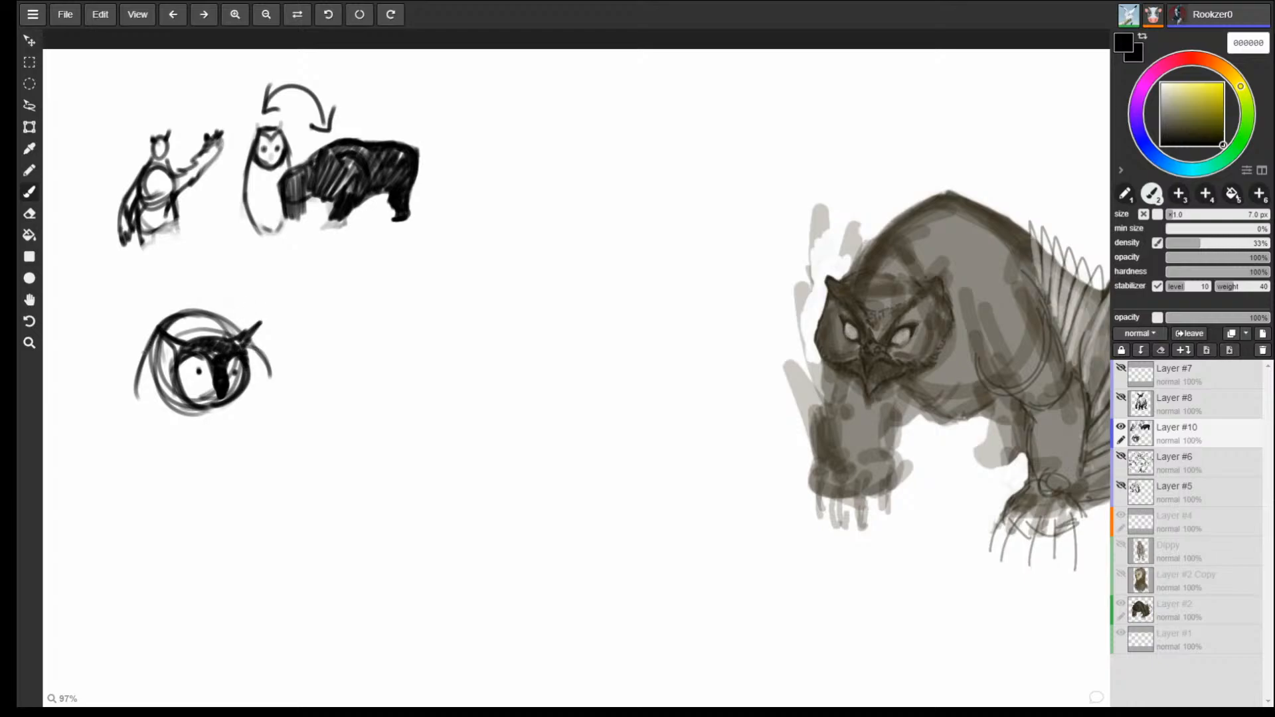
Sketch broad shoulders and an arched back around the larger owl head.
mouse_move(155, 339)
left_mouse_down()
mouse_move(112, 425)
mouse_move(141, 444)
mouse_move(166, 435)
left_mouse_up()
mouse_move(264, 364)
left_mouse_down()
mouse_move(272, 409)
mouse_move(279, 400)
left_mouse_up()
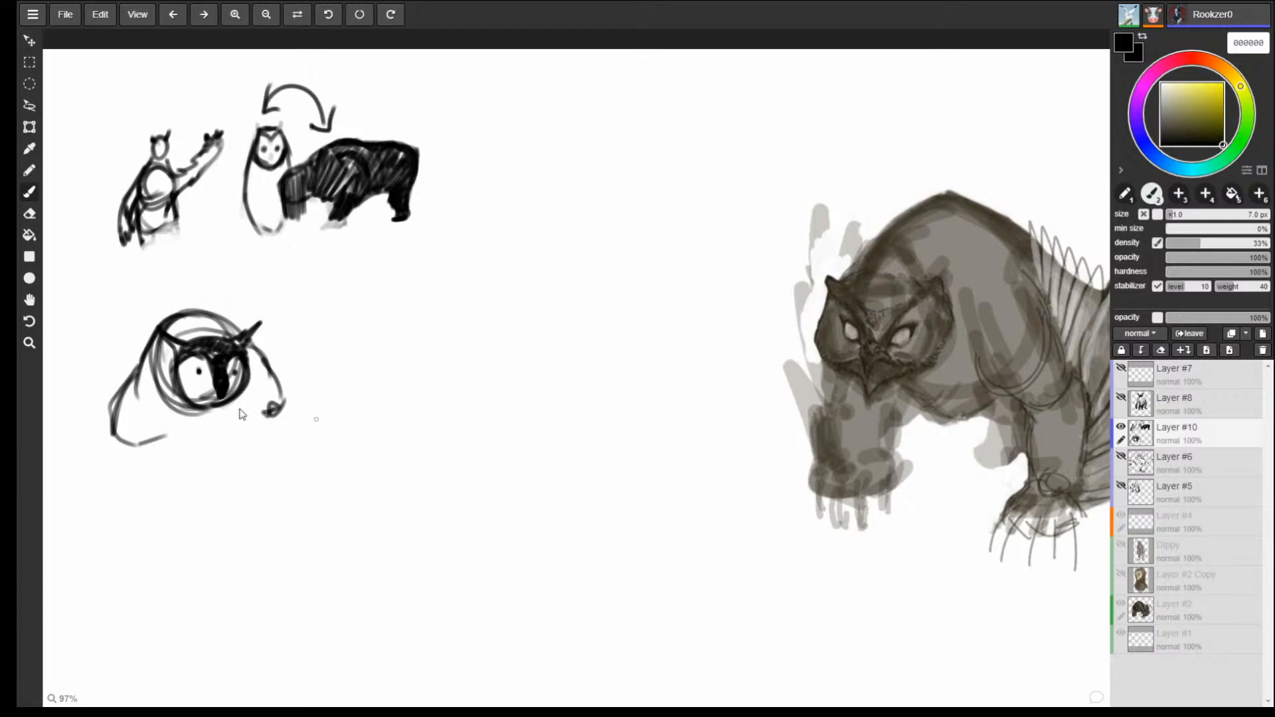
left_click_drag(180, 311, 92, 405)
Draw two long front legs with dark toe strokes beneath the owl head's shoulders.
mouse_move(137, 364)
left_mouse_down()
mouse_move(117, 438)
mouse_move(141, 459)
mouse_move(169, 538)
left_mouse_up()
mouse_move(272, 406)
left_mouse_down()
mouse_move(280, 511)
mouse_move(266, 552)
left_mouse_up()
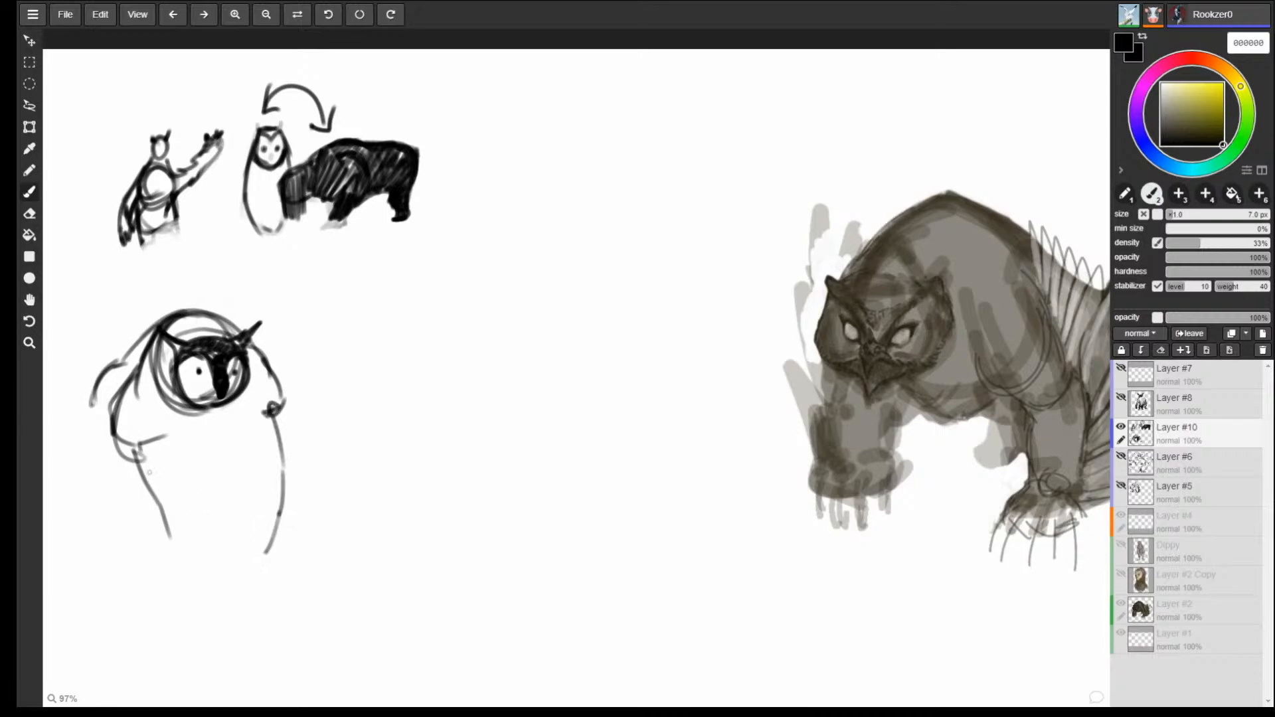
left_click_drag(139, 453, 175, 563)
left_click_drag(275, 527, 269, 548)
left_click_drag(283, 493, 259, 561)
mouse_move(176, 529)
left_mouse_down()
mouse_move(173, 560)
mouse_move(193, 590)
left_mouse_up()
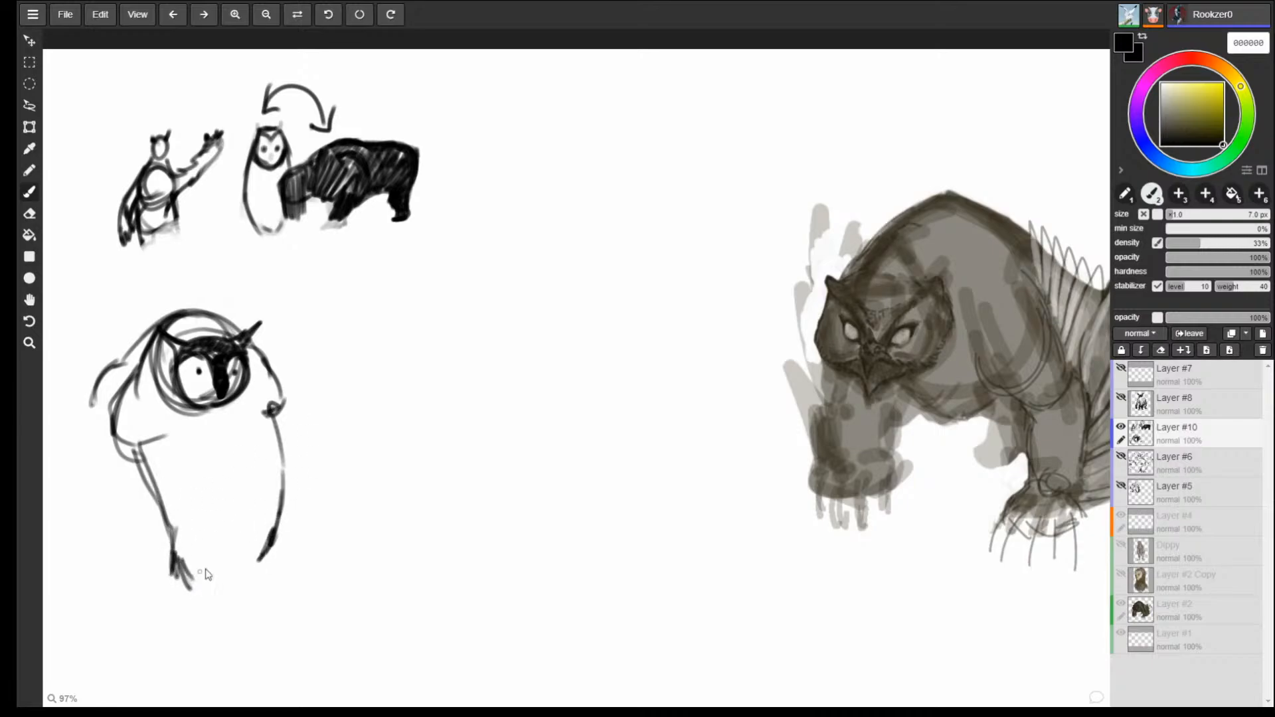
left_click_drag(277, 524, 266, 563)
Add the hind legs behind the front legs and connect them with a chest and belly line.
mouse_move(105, 383)
left_mouse_down()
mouse_move(93, 406)
mouse_move(163, 313)
mouse_move(193, 320)
mouse_move(89, 420)
mouse_move(126, 516)
left_mouse_up()
left_click_drag(211, 449, 205, 552)
left_click_drag(124, 535, 126, 571)
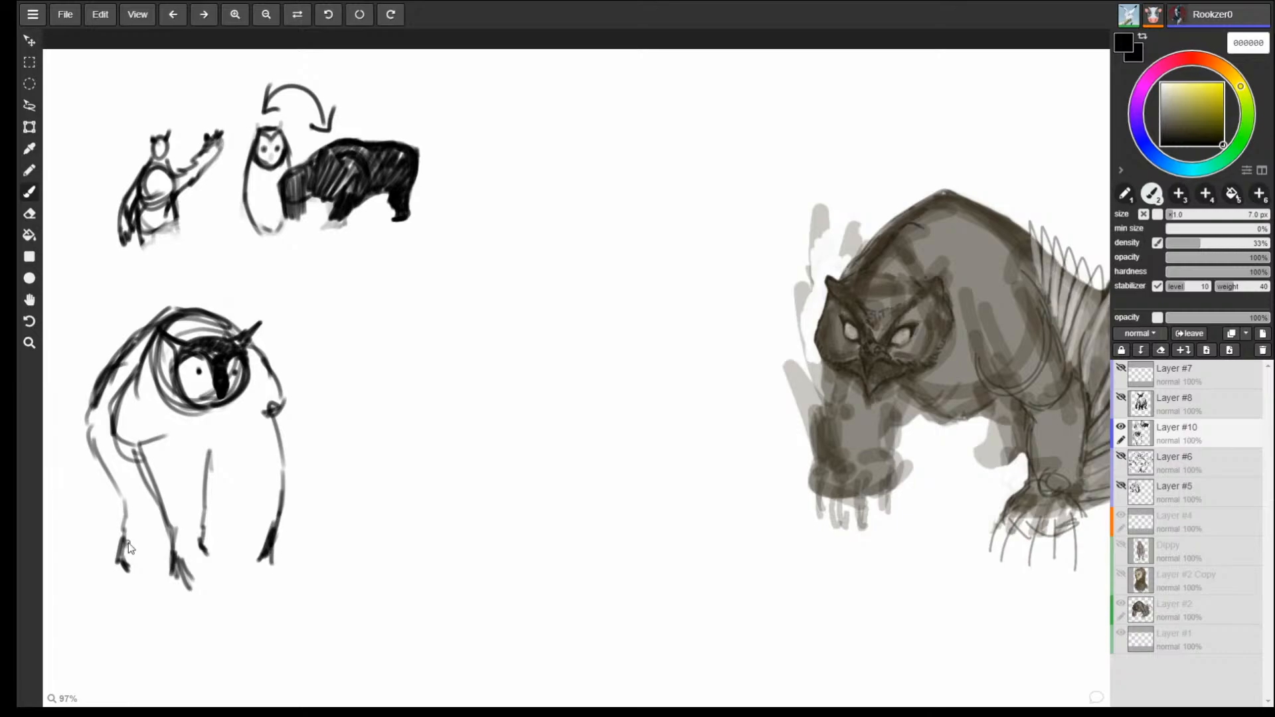
left_click_drag(157, 444, 181, 437)
mouse_move(194, 429)
left_mouse_down()
mouse_move(276, 408)
mouse_move(265, 460)
left_mouse_up()
Draw jagged feather outlines along the outer sides of both front legs.
mouse_move(277, 410)
left_mouse_down()
mouse_move(288, 458)
mouse_move(274, 478)
mouse_move(291, 462)
mouse_move(279, 566)
mouse_move(308, 534)
mouse_move(318, 465)
mouse_move(305, 415)
left_mouse_up()
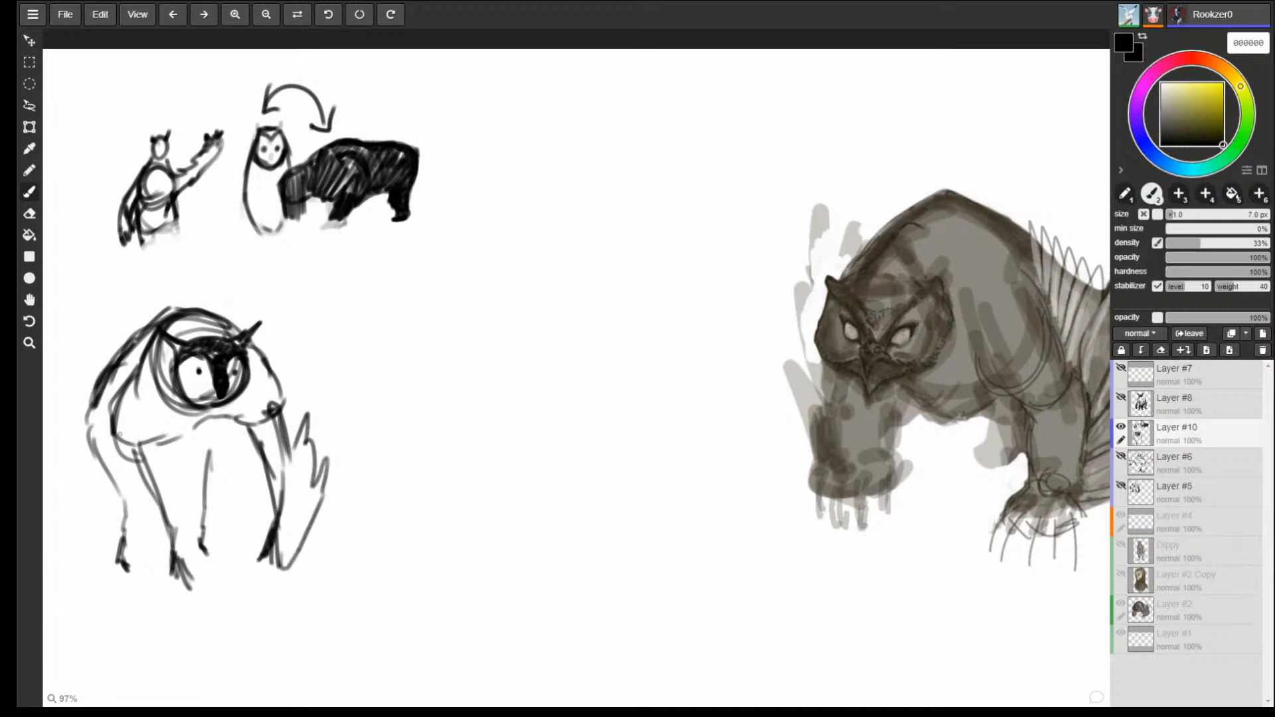
left_click_drag(118, 436, 157, 500)
left_click_drag(163, 441, 171, 491)
mouse_move(125, 482)
left_mouse_down()
mouse_move(160, 505)
mouse_move(125, 524)
mouse_move(178, 588)
left_mouse_up()
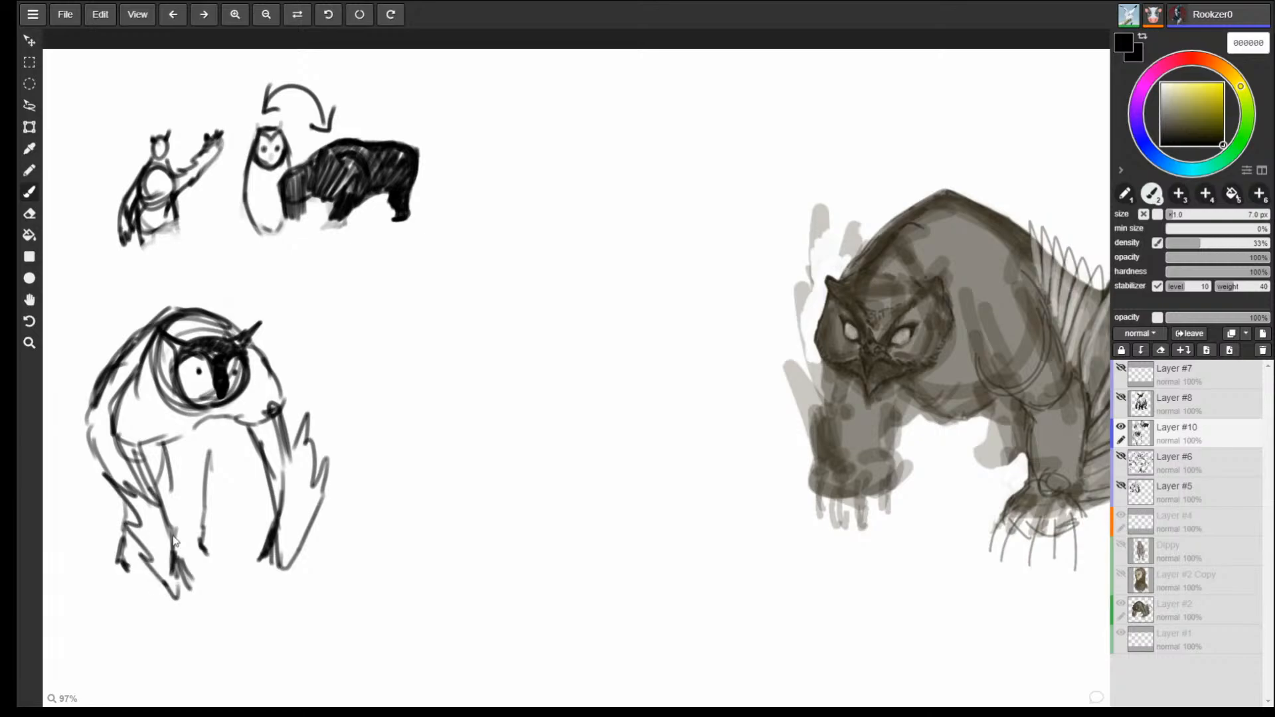
Extend the front legs into larger feet with long claws.
mouse_move(163, 477)
left_mouse_down()
mouse_move(200, 590)
mouse_move(189, 618)
mouse_move(211, 608)
left_mouse_up()
mouse_move(273, 548)
left_mouse_down()
mouse_move(269, 620)
mouse_move(293, 614)
left_mouse_up()
left_click_drag(202, 561, 206, 636)
left_click_drag(173, 581, 177, 637)
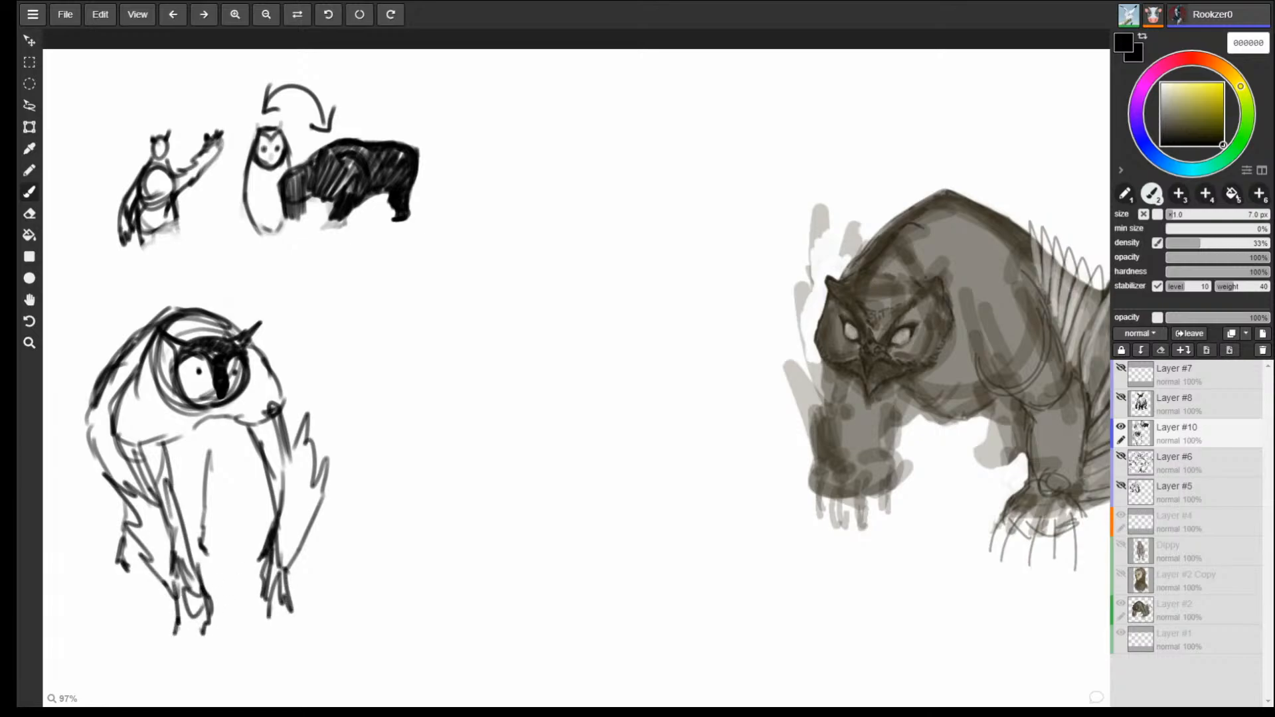
Sketch a pair of small curved wings rising from the back of the large owlbear.
mouse_move(208, 310)
left_mouse_down()
mouse_move(255, 263)
mouse_move(299, 262)
left_mouse_up()
mouse_move(168, 316)
left_mouse_down()
mouse_move(91, 287)
mouse_move(66, 324)
mouse_move(122, 287)
left_mouse_up()
left_click_drag(124, 327, 138, 312)
left_click_drag(225, 310, 241, 281)
mouse_move(243, 290)
left_mouse_down()
mouse_move(260, 309)
mouse_move(295, 282)
left_mouse_up()
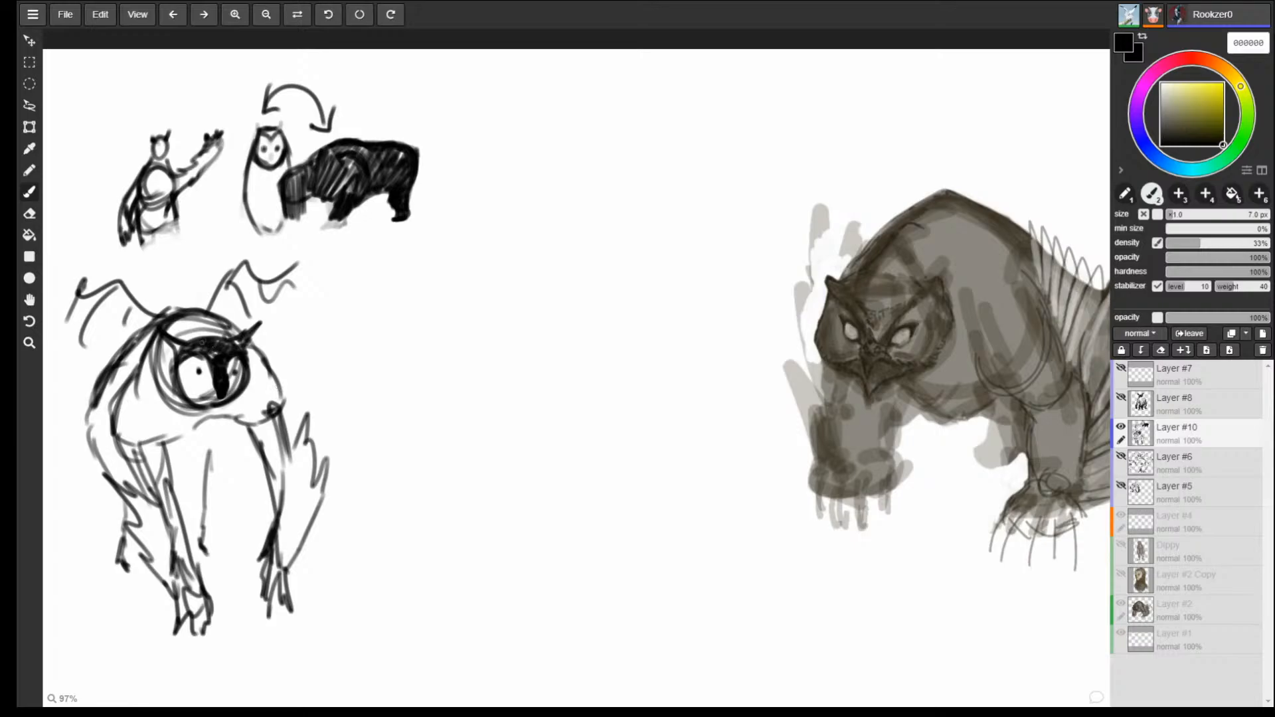
Add a small box shape on the owl head and zigzag marks around its lower face.
left_click_drag(199, 344, 208, 324)
mouse_move(203, 335)
left_mouse_down()
mouse_move(229, 325)
mouse_move(229, 344)
mouse_move(172, 400)
mouse_move(203, 416)
left_mouse_up()
left_click_drag(237, 404, 248, 395)
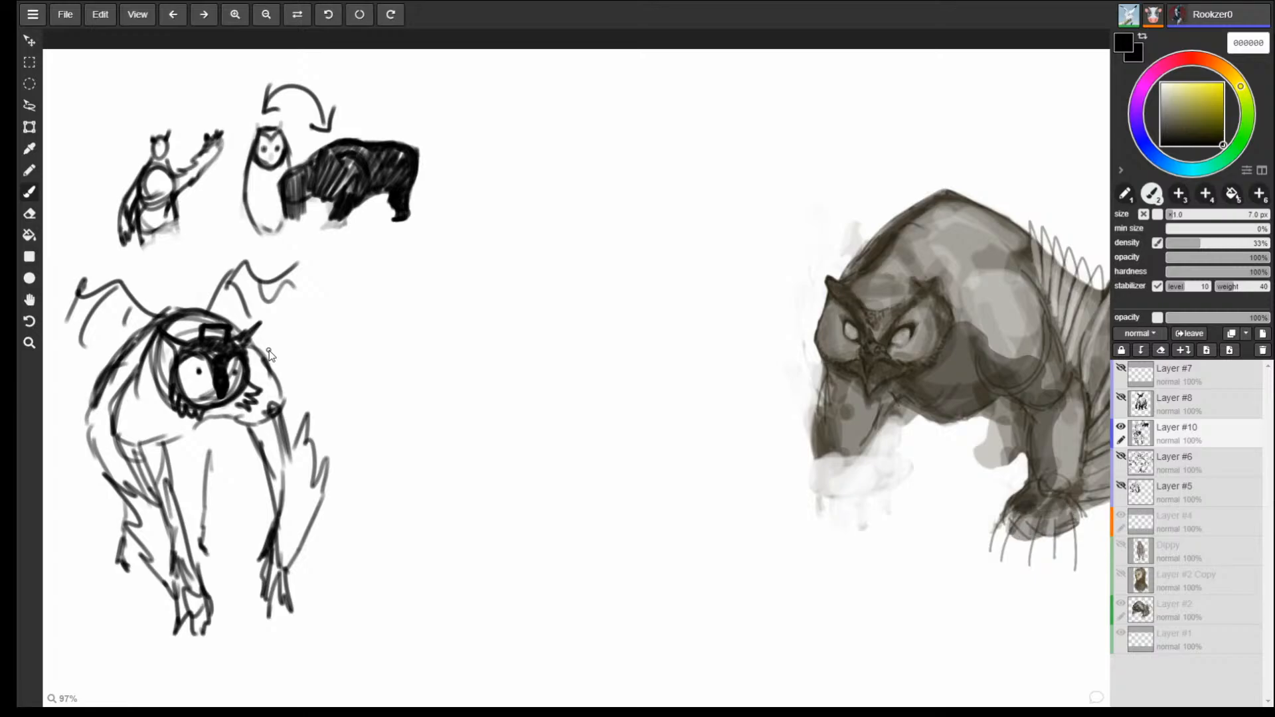
Erase the whole large owlbear sketch below the thumbnails.
key("e")
mouse_move(211, 333)
left_mouse_down()
mouse_move(197, 328)
mouse_move(159, 356)
mouse_move(185, 523)
mouse_move(261, 557)
mouse_move(258, 392)
left_mouse_up()
key("b")
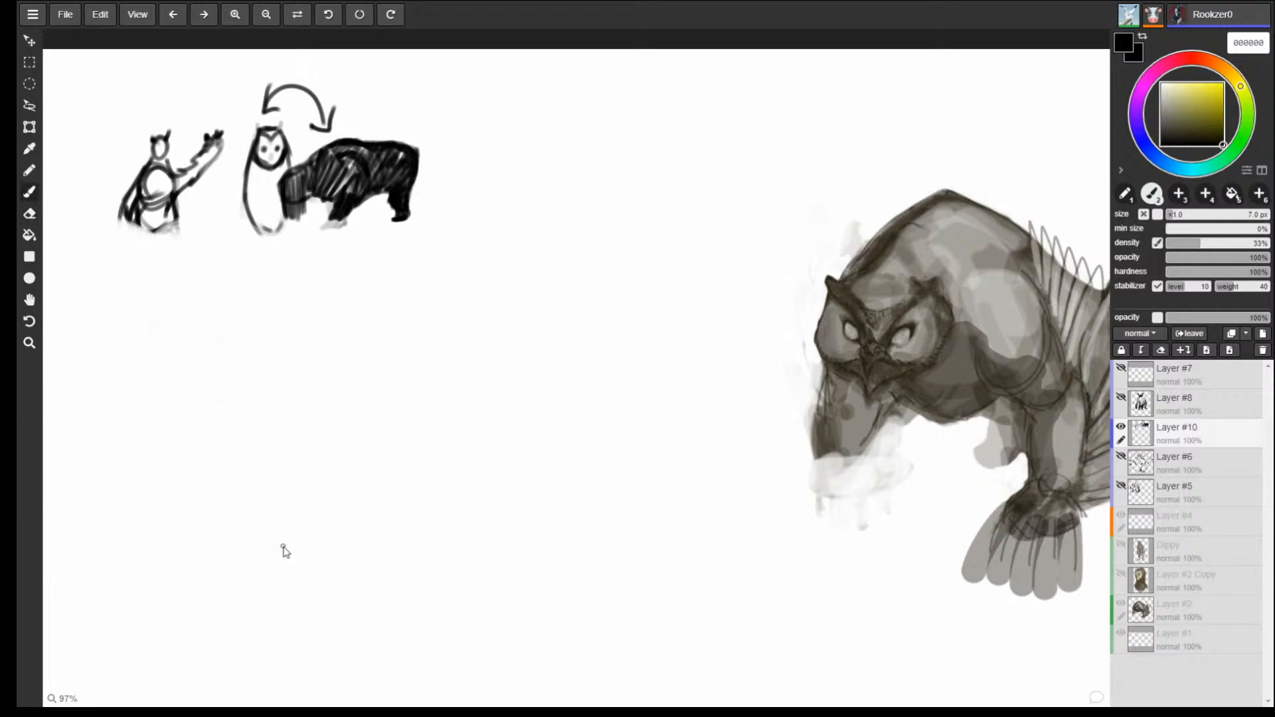
Reduce the brush size to 4 px and sketch a narrow upright oval head below the thumbnails.
key("[")
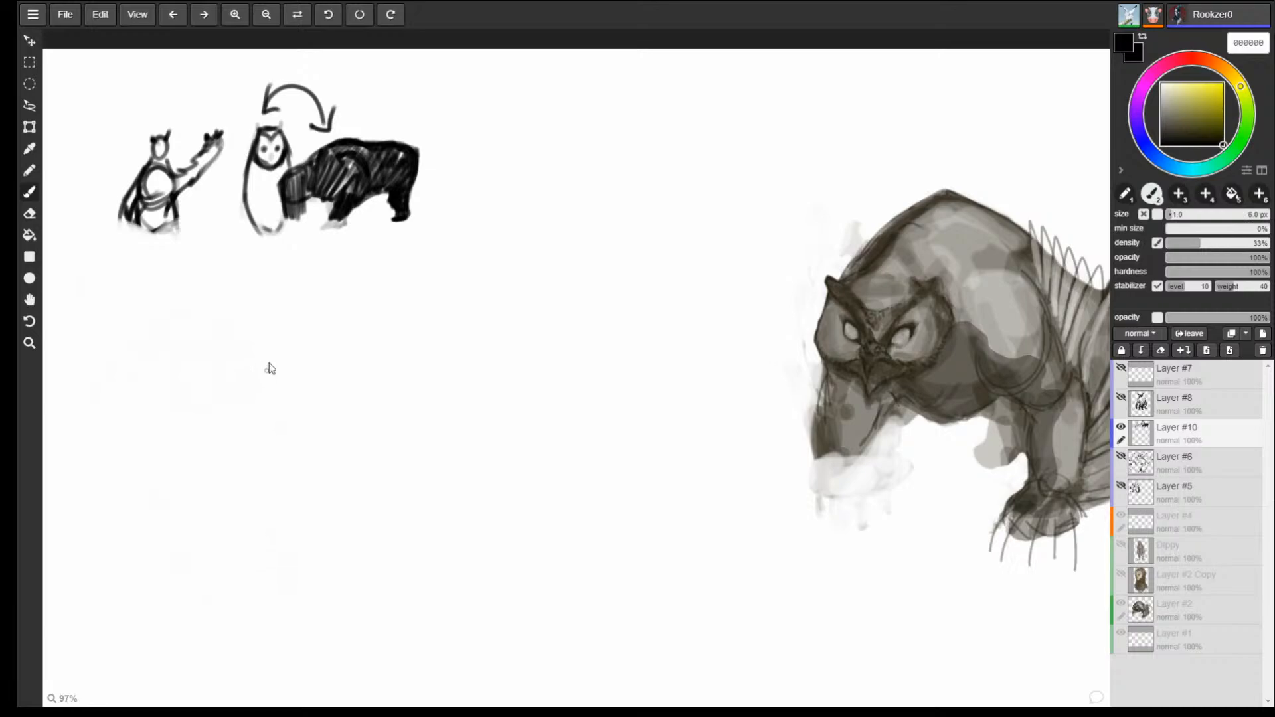
key("[")
key("[")
left_click_drag(273, 332, 269, 374)
mouse_move(277, 326)
left_mouse_down()
mouse_move(259, 353)
mouse_move(282, 386)
left_mouse_up()
left_click_drag(275, 327, 284, 387)
mouse_move(276, 327)
left_mouse_down()
mouse_move(262, 364)
mouse_move(293, 394)
left_mouse_up()
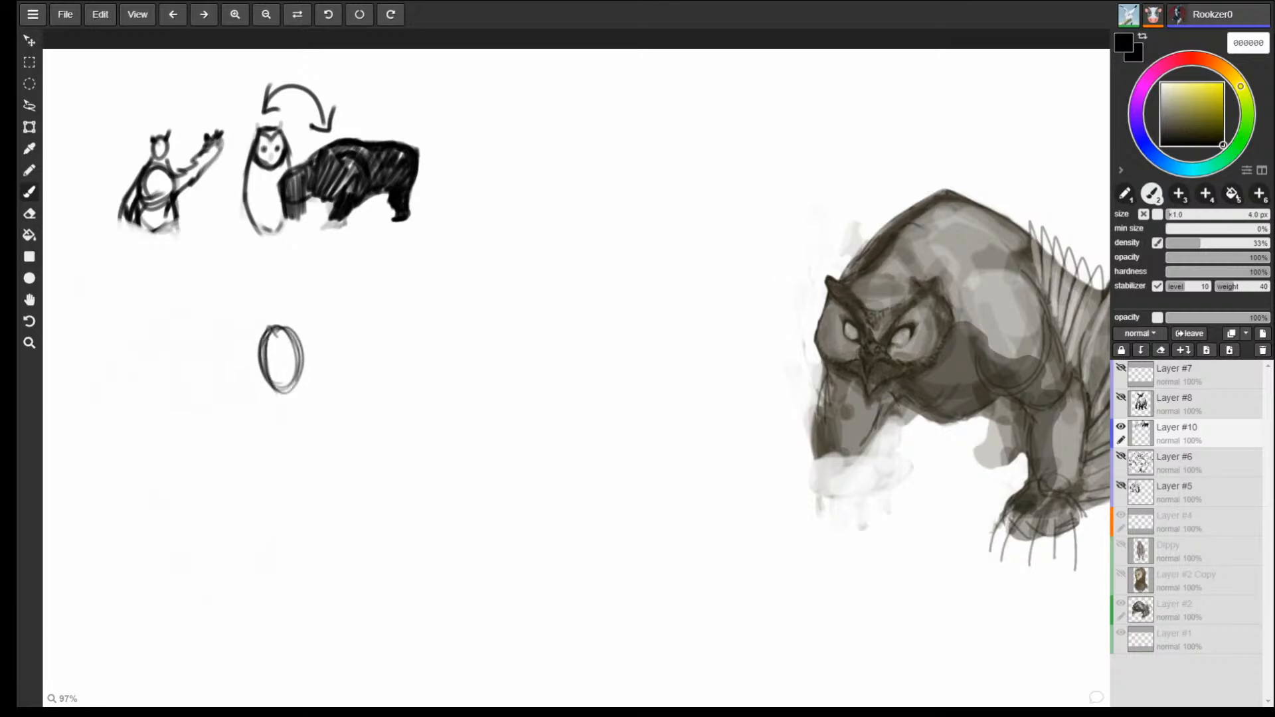
mouse_move(265, 344)
left_mouse_down()
mouse_move(299, 334)
mouse_move(304, 372)
mouse_move(266, 325)
mouse_move(263, 369)
mouse_move(294, 371)
mouse_move(267, 394)
left_mouse_up()
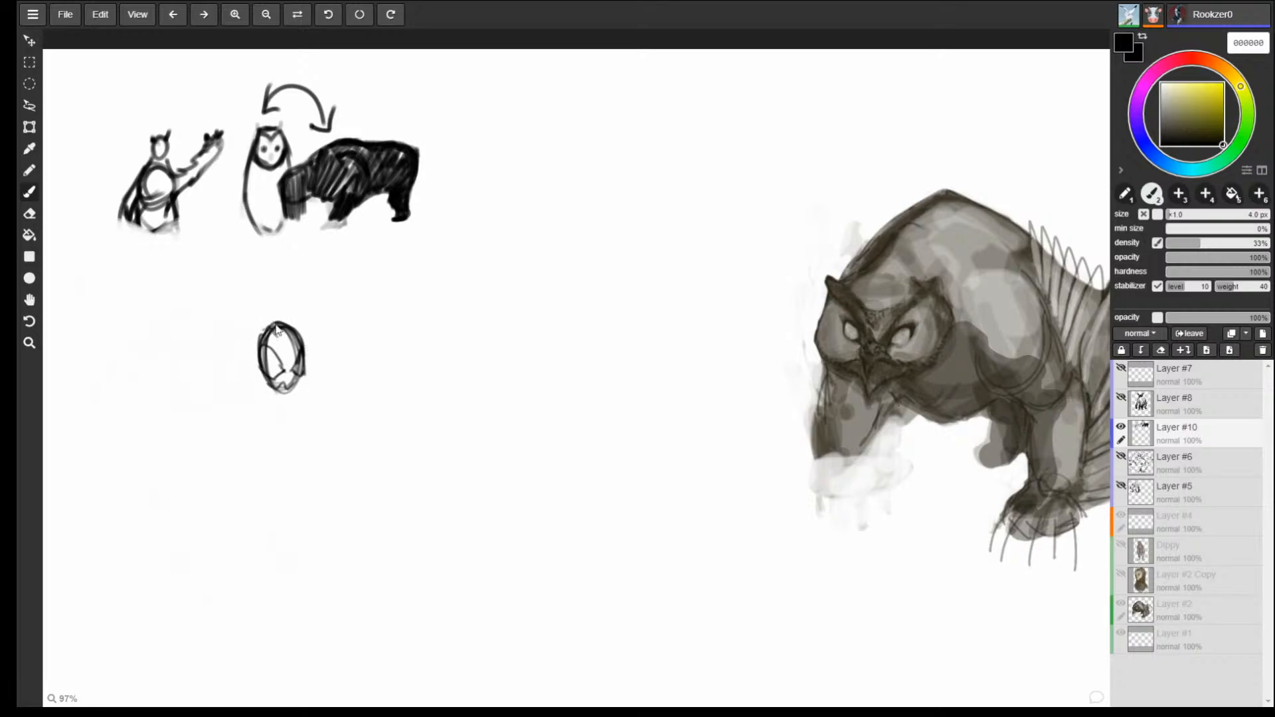
Draw a neck and wide sloping shoulders beneath the oval head and darken its lower rim.
mouse_move(265, 374)
left_mouse_down()
mouse_move(267, 408)
mouse_move(290, 416)
left_mouse_up()
mouse_move(272, 382)
left_mouse_down()
mouse_move(286, 421)
mouse_move(247, 385)
mouse_move(228, 412)
left_mouse_up()
left_click_drag(222, 420, 295, 421)
left_click_drag(298, 379, 329, 420)
left_click_drag(329, 420, 301, 426)
mouse_move(265, 384)
left_mouse_down()
mouse_move(279, 408)
mouse_move(299, 393)
left_mouse_up()
left_click_drag(272, 383, 300, 389)
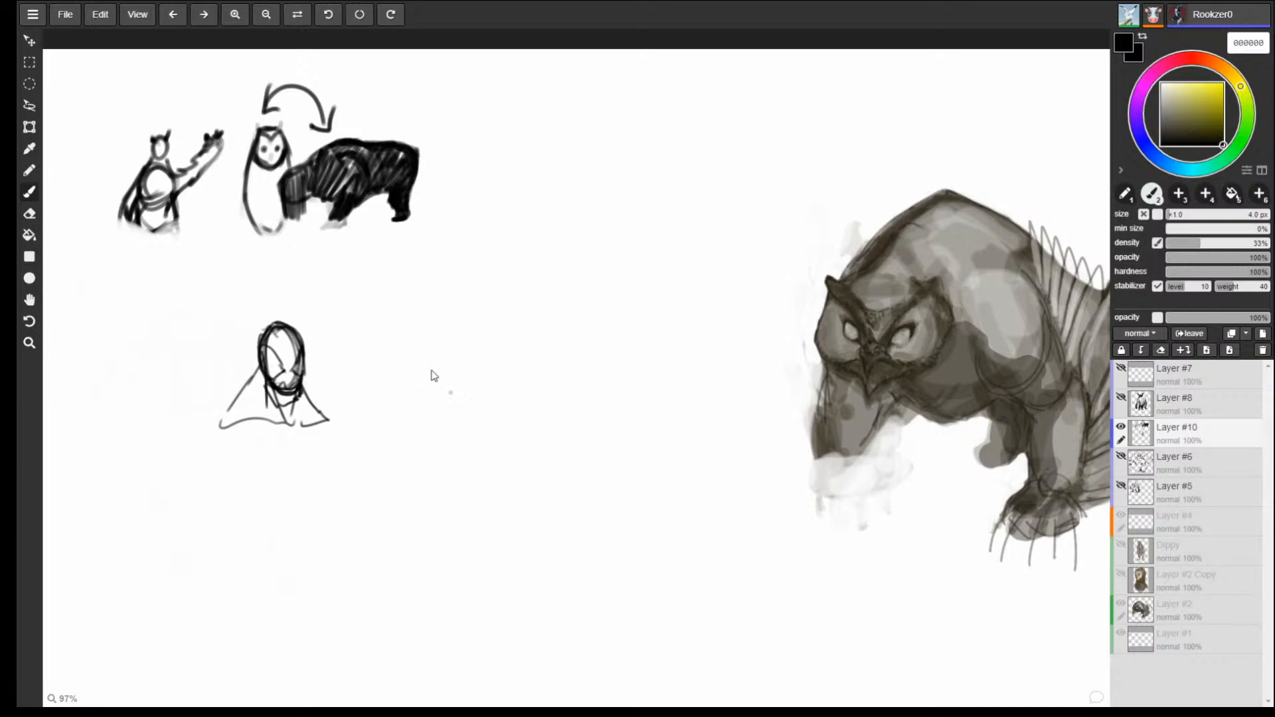
Sketch a large four-legged body beside the bust with a high arched back and ovals for the limb masses.
left_click_drag(435, 391, 430, 394)
left_click_drag(412, 326, 322, 521)
left_click_drag(329, 362, 501, 475)
left_click_drag(453, 359, 500, 470)
mouse_move(260, 486)
left_mouse_down()
mouse_move(292, 475)
mouse_move(313, 515)
left_mouse_up()
mouse_move(511, 419)
left_mouse_down()
mouse_move(492, 488)
mouse_move(531, 491)
left_mouse_up()
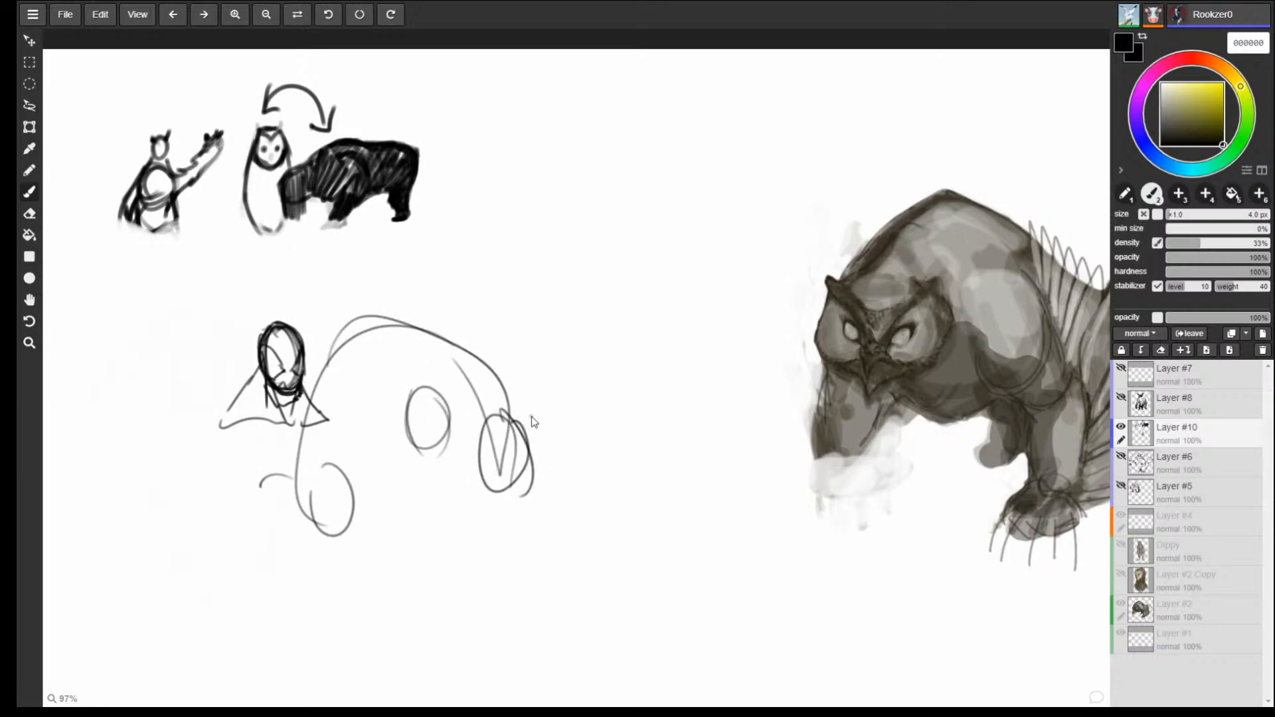
Erase the bust, the four-legged body and all the owl and bear thumbnails.
key("e")
mouse_move(304, 359)
left_mouse_down()
mouse_move(399, 336)
mouse_move(399, 430)
mouse_move(275, 117)
mouse_move(161, 153)
mouse_move(196, 157)
left_mouse_up()
key("b")
Sketch a rounded arched contour with overlapping strokes near the upper left of the empty canvas.
left_click_drag(145, 215, 221, 164)
left_click_drag(154, 239, 146, 192)
left_click_drag(191, 249, 188, 152)
mouse_move(248, 179)
left_mouse_down()
mouse_move(252, 153)
mouse_move(208, 165)
mouse_move(236, 216)
left_mouse_up()
mouse_move(170, 160)
left_mouse_down()
mouse_move(147, 212)
mouse_move(165, 278)
left_mouse_up()
left_click_drag(159, 253, 182, 306)
Draw a blocky torso beside the arch with wide shoulders tapering down to two short feet.
mouse_move(362, 192)
left_mouse_down()
mouse_move(446, 170)
mouse_move(506, 199)
left_mouse_up()
left_click_drag(507, 201, 499, 251)
left_click_drag(350, 193, 402, 339)
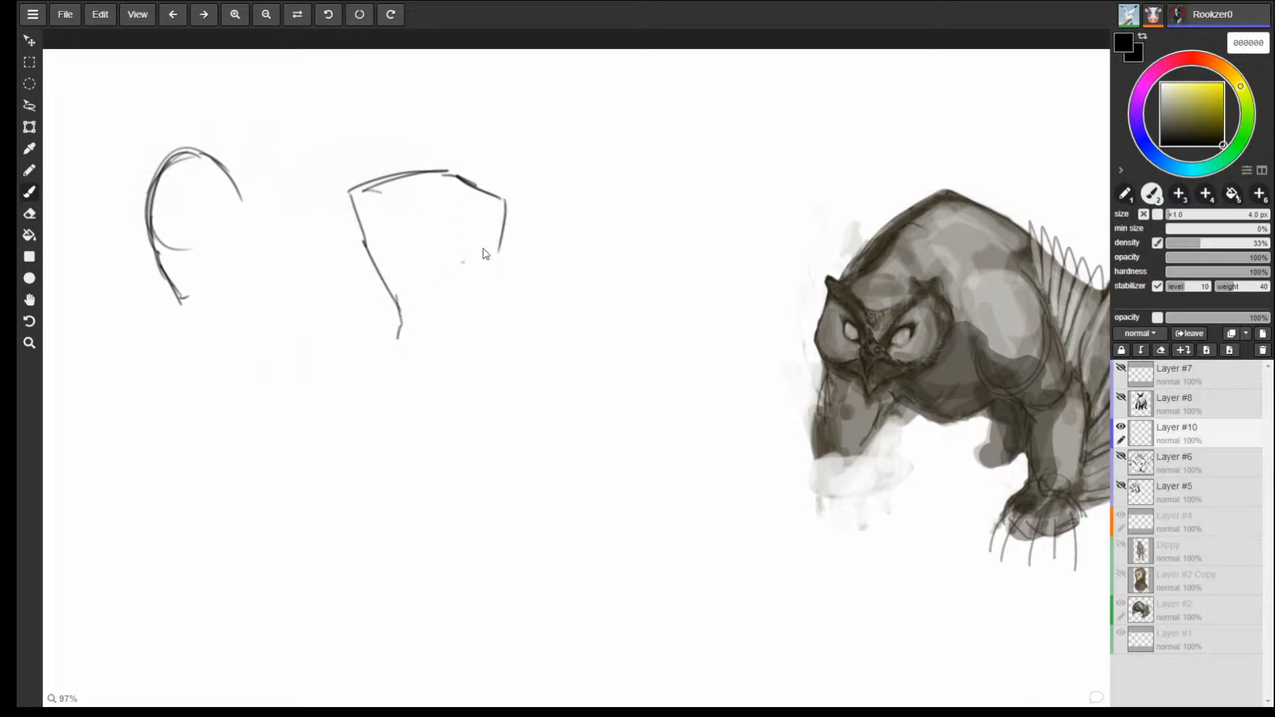
mouse_move(504, 219)
left_mouse_down()
mouse_move(488, 345)
mouse_move(444, 352)
left_mouse_up()
left_click_drag(404, 317, 434, 361)
mouse_move(424, 341)
left_mouse_down()
mouse_move(433, 361)
mouse_move(478, 344)
left_mouse_up()
left_click_drag(477, 343, 476, 356)
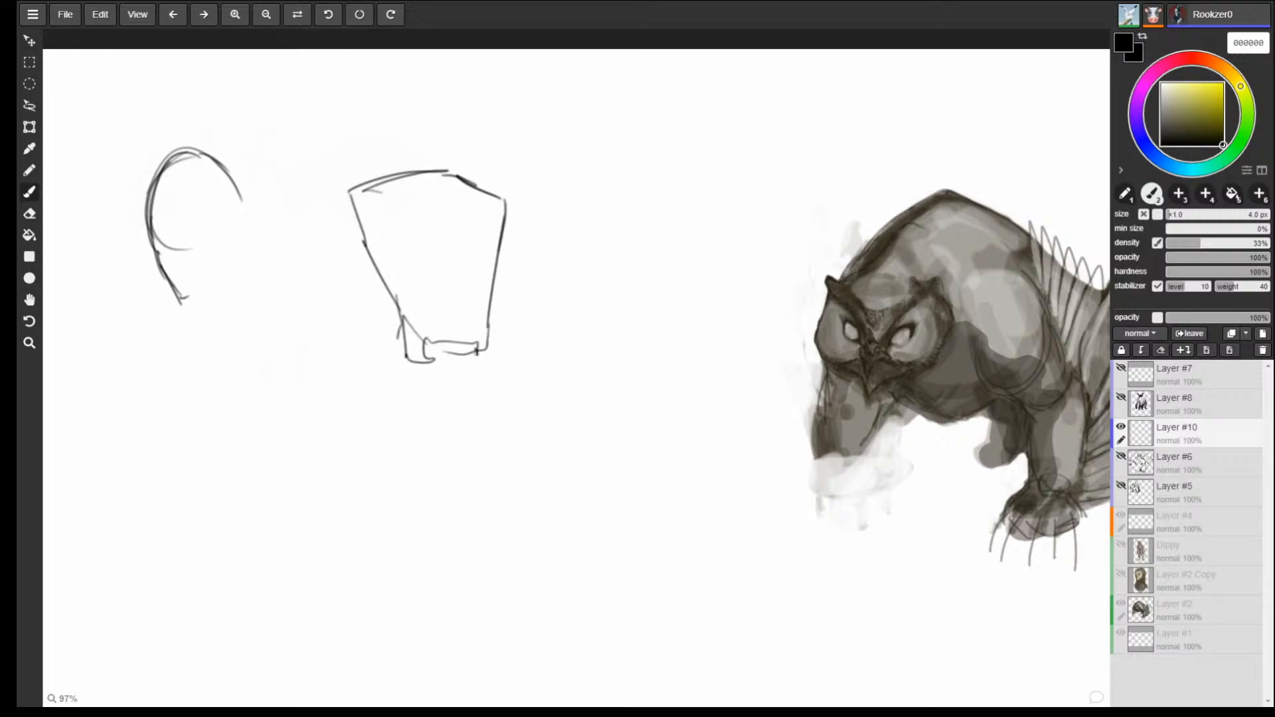
Add a small oval head inside the upper torso and a hanging arm on each side.
left_click_drag(437, 207, 435, 249)
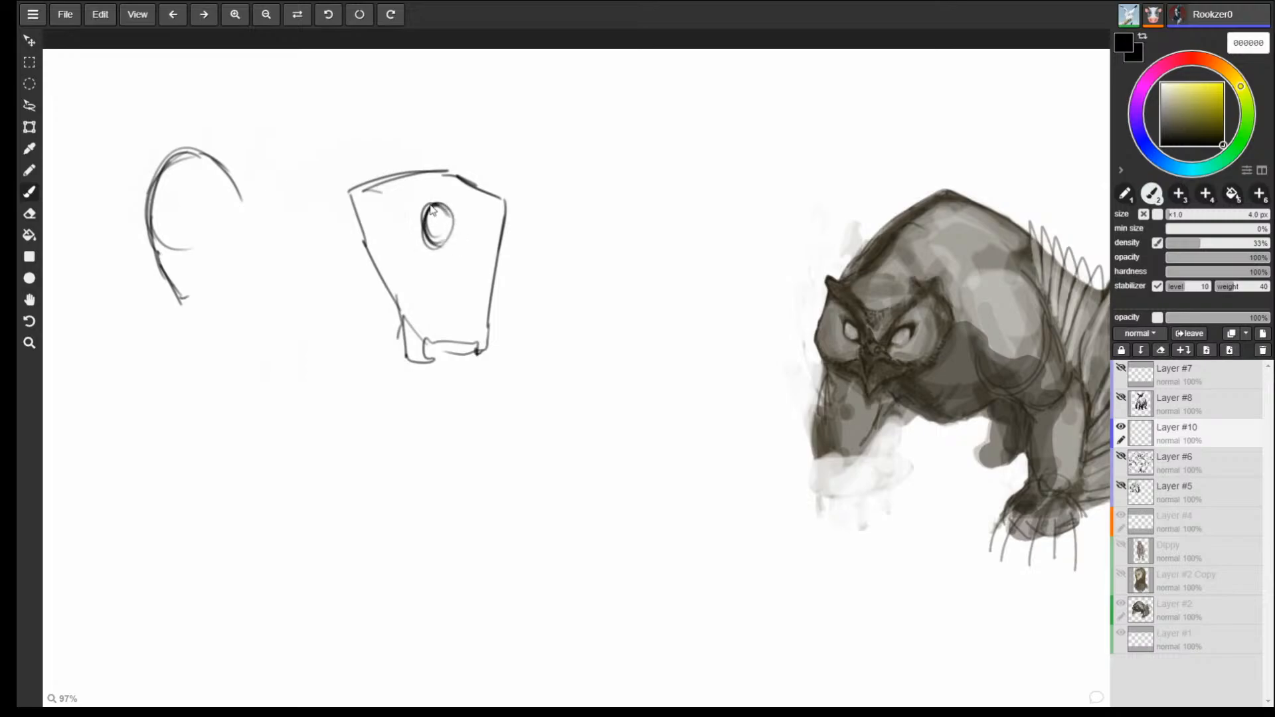
mouse_move(351, 194)
left_mouse_down()
mouse_move(352, 302)
mouse_move(379, 306)
left_mouse_up()
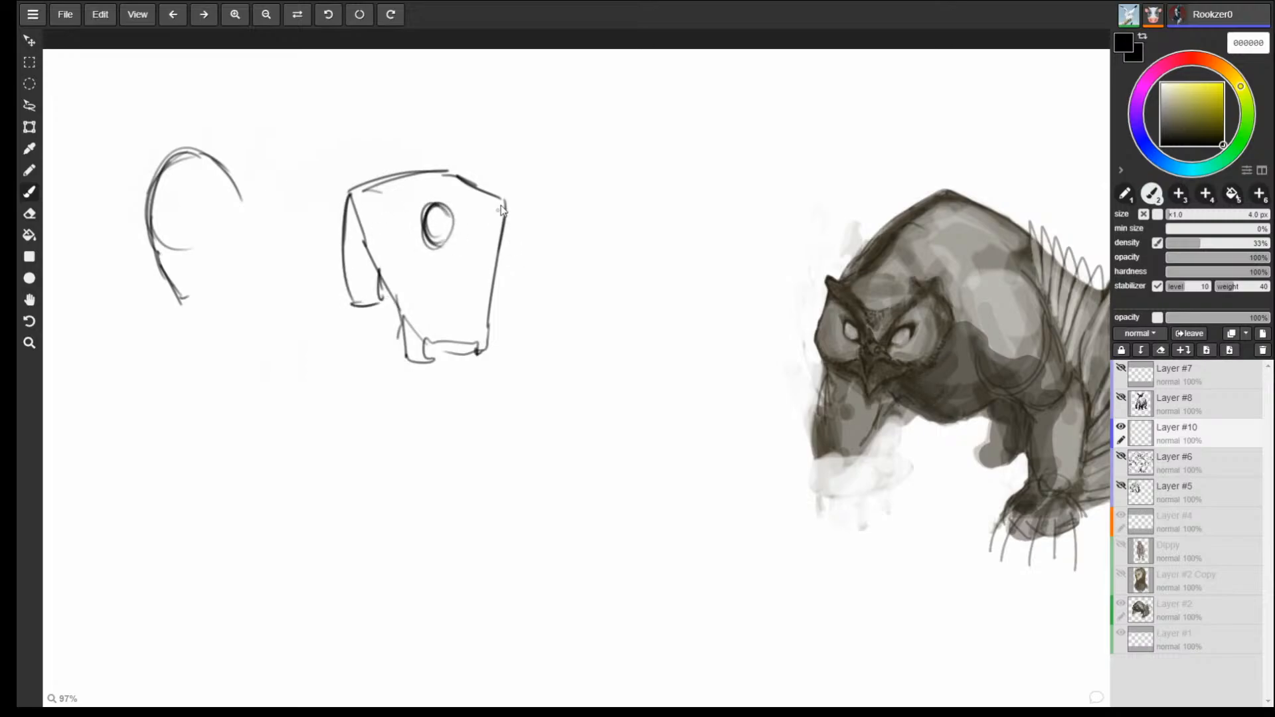
mouse_move(500, 202)
left_mouse_down()
mouse_move(525, 279)
mouse_move(515, 300)
left_mouse_up()
left_click_drag(492, 301, 515, 298)
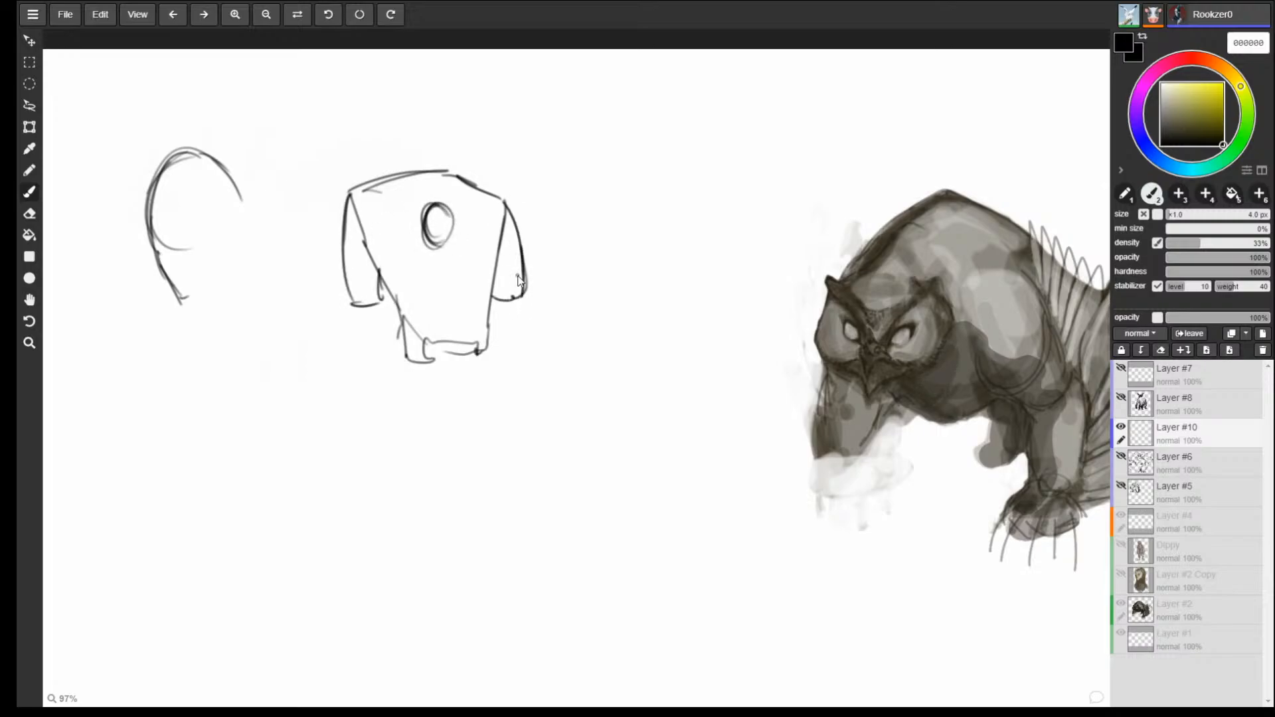
Erase the arched contour and the blocky torso figure.
key("e")
mouse_move(366, 230)
left_mouse_down()
mouse_move(441, 171)
mouse_move(460, 241)
mouse_move(193, 266)
left_mouse_up()
key("b")
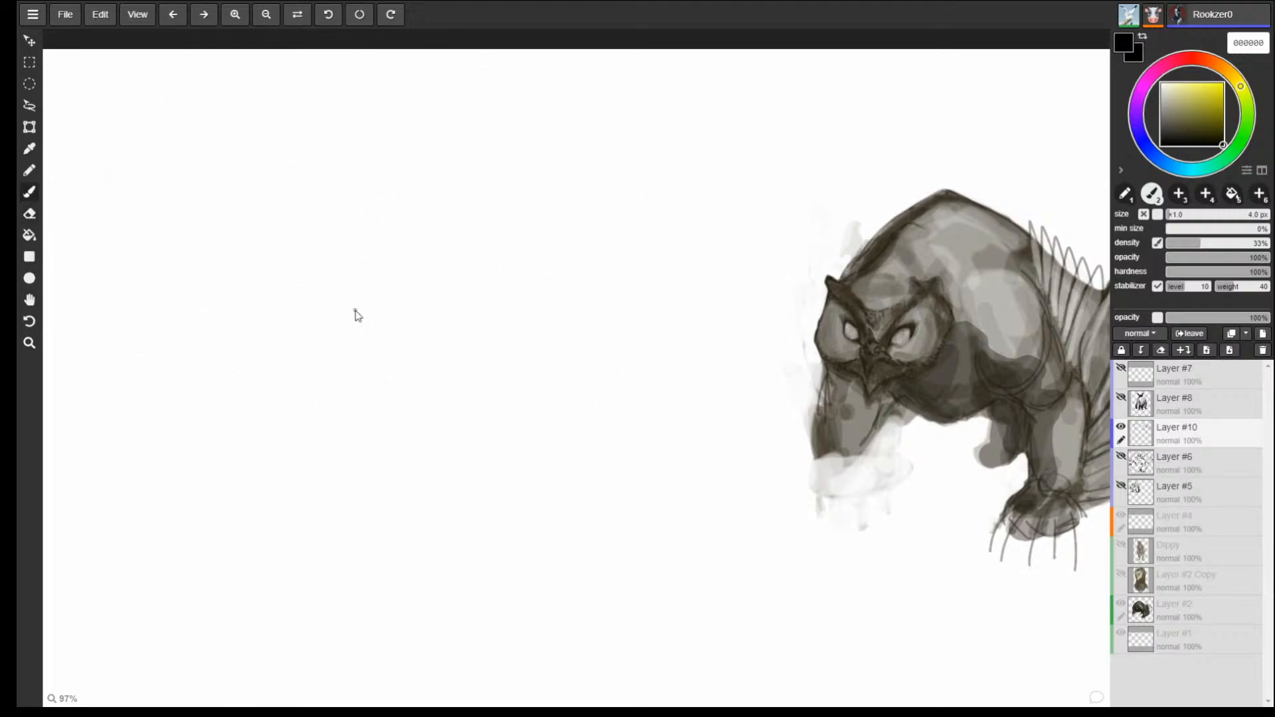
Sketch a round ribcage and build up its outline with overlapping strokes.
mouse_move(242, 187)
left_mouse_down()
mouse_move(188, 263)
mouse_move(199, 190)
mouse_move(213, 198)
left_mouse_up()
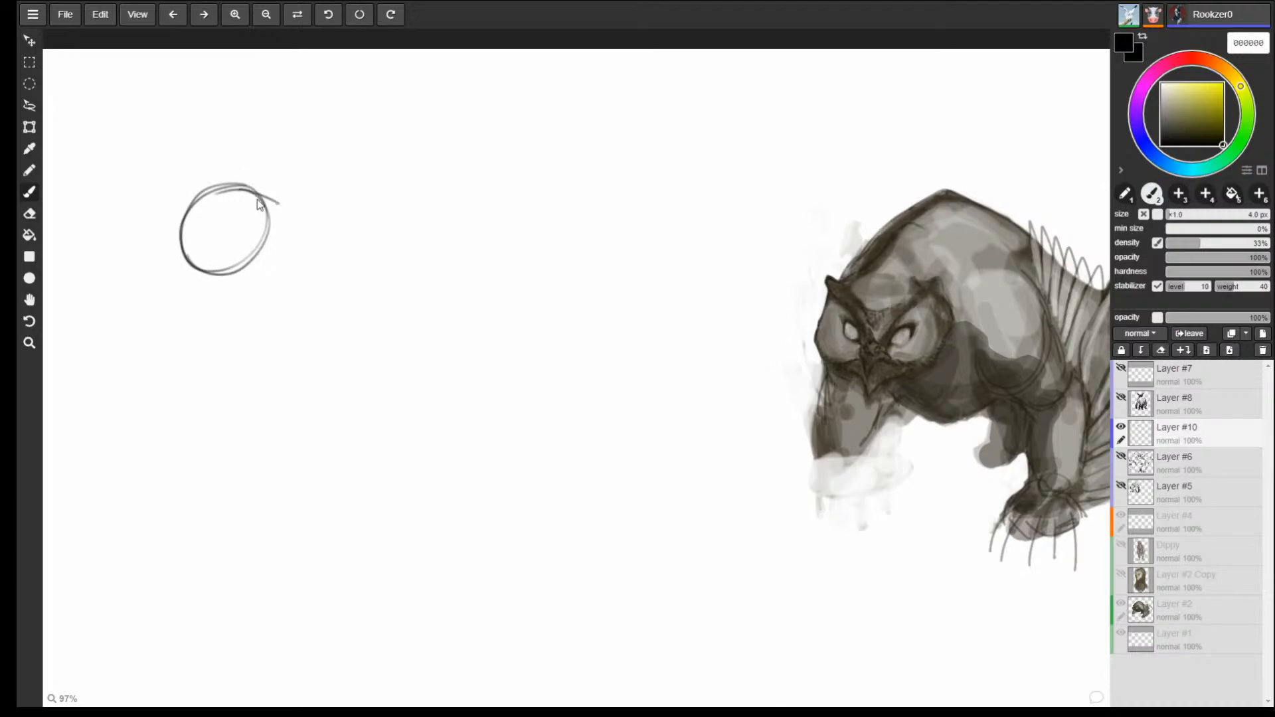
mouse_move(276, 201)
left_mouse_down()
mouse_move(219, 203)
mouse_move(176, 243)
mouse_move(252, 196)
mouse_move(179, 237)
mouse_move(208, 282)
left_mouse_up()
mouse_move(202, 267)
left_mouse_down()
mouse_move(230, 286)
mouse_move(271, 253)
left_mouse_up()
left_click_drag(241, 277, 283, 245)
mouse_move(272, 199)
left_mouse_down()
mouse_move(272, 262)
mouse_move(241, 279)
left_mouse_up()
mouse_move(245, 282)
left_mouse_down()
mouse_move(208, 284)
mouse_move(178, 263)
left_mouse_up()
left_click_drag(187, 272, 241, 284)
mouse_move(186, 234)
left_mouse_down()
mouse_move(233, 282)
mouse_move(250, 269)
left_mouse_up()
Draw a curved neck rising from the ribcage to a round head with a hooked beak.
mouse_move(240, 213)
left_mouse_down()
mouse_move(266, 236)
mouse_move(145, 251)
mouse_move(159, 272)
mouse_move(121, 293)
mouse_move(289, 197)
mouse_move(304, 198)
mouse_move(304, 213)
mouse_move(292, 210)
mouse_move(316, 201)
mouse_move(309, 189)
left_mouse_up()
mouse_move(296, 203)
left_mouse_down()
mouse_move(304, 174)
mouse_move(319, 191)
mouse_move(293, 133)
mouse_move(304, 166)
mouse_move(352, 160)
mouse_move(377, 184)
left_mouse_up()
left_click_drag(356, 139, 372, 174)
left_click_drag(332, 135, 368, 173)
mouse_move(332, 135)
left_mouse_down()
mouse_move(365, 156)
mouse_move(291, 153)
mouse_move(291, 201)
left_mouse_up()
mouse_move(315, 178)
left_mouse_down()
mouse_move(307, 214)
mouse_move(277, 215)
left_mouse_up()
Add ribs inside the ribcage and a jointed leg below the small round pelvis.
mouse_move(265, 201)
left_mouse_down()
mouse_move(303, 197)
mouse_move(273, 210)
mouse_move(223, 197)
mouse_move(234, 211)
left_mouse_up()
mouse_move(211, 192)
left_mouse_down()
mouse_move(252, 199)
mouse_move(198, 236)
left_mouse_up()
left_click_drag(204, 239, 253, 210)
left_click_drag(204, 223, 198, 234)
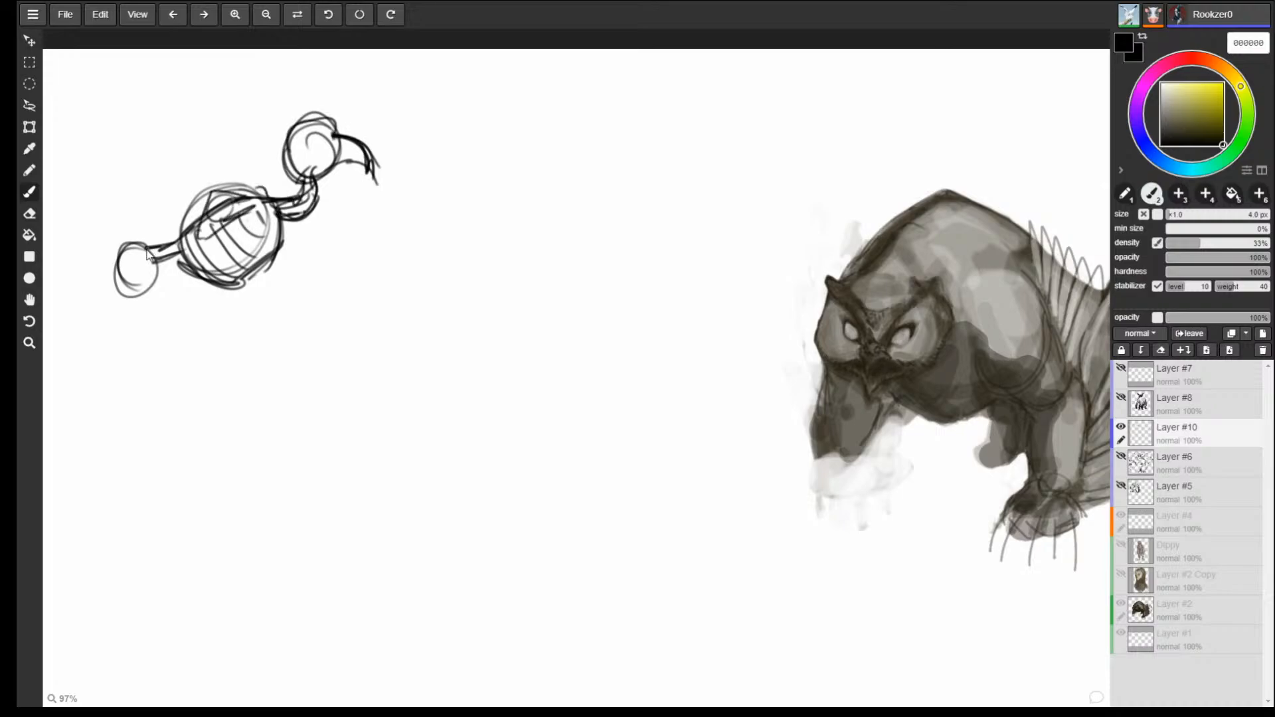
mouse_move(127, 274)
left_mouse_down()
mouse_move(144, 315)
mouse_move(161, 318)
mouse_move(135, 335)
mouse_move(130, 369)
mouse_move(164, 325)
left_mouse_up()
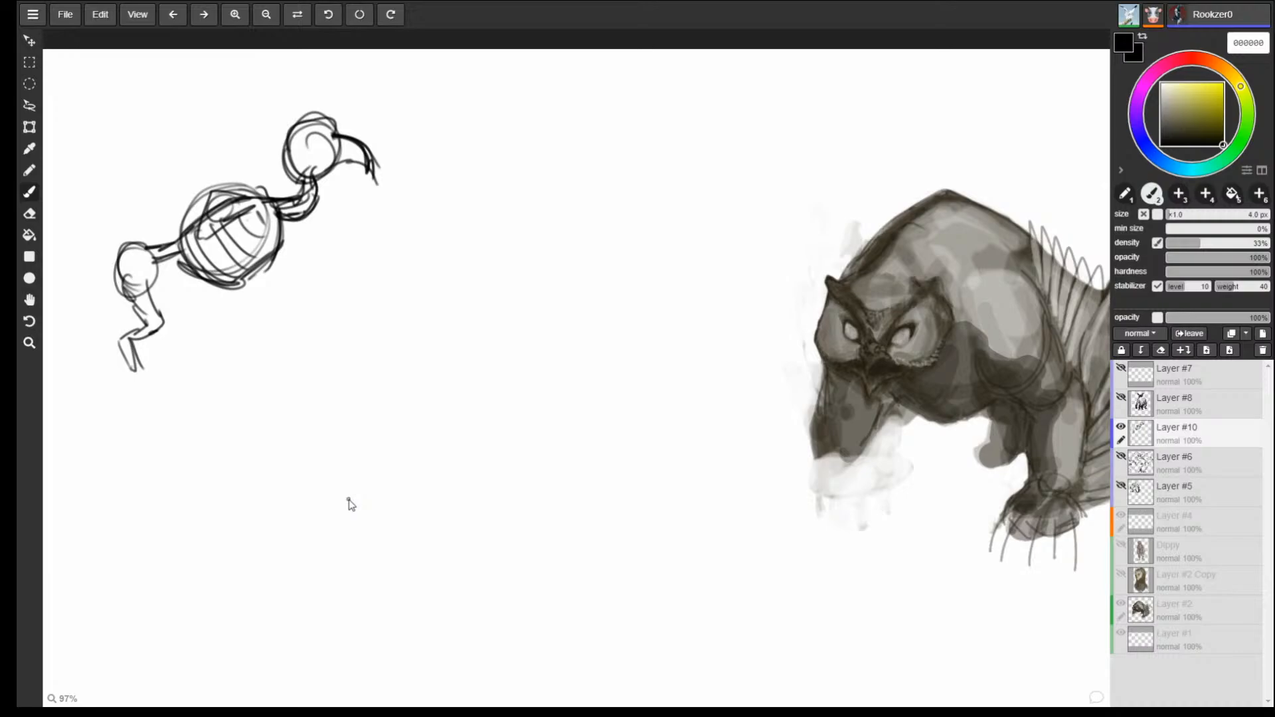
Erase the bird skeleton sketch.
key("e")
left_click_drag(392, 200, 236, 191)
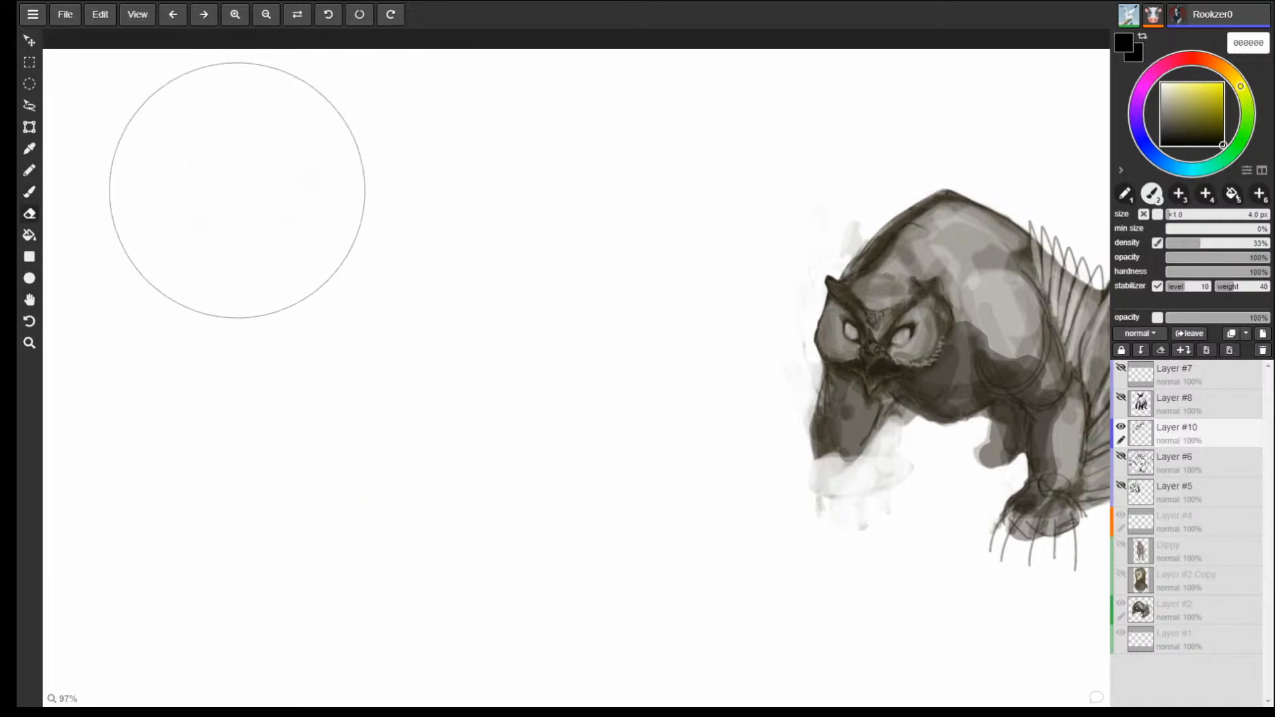
key("b")
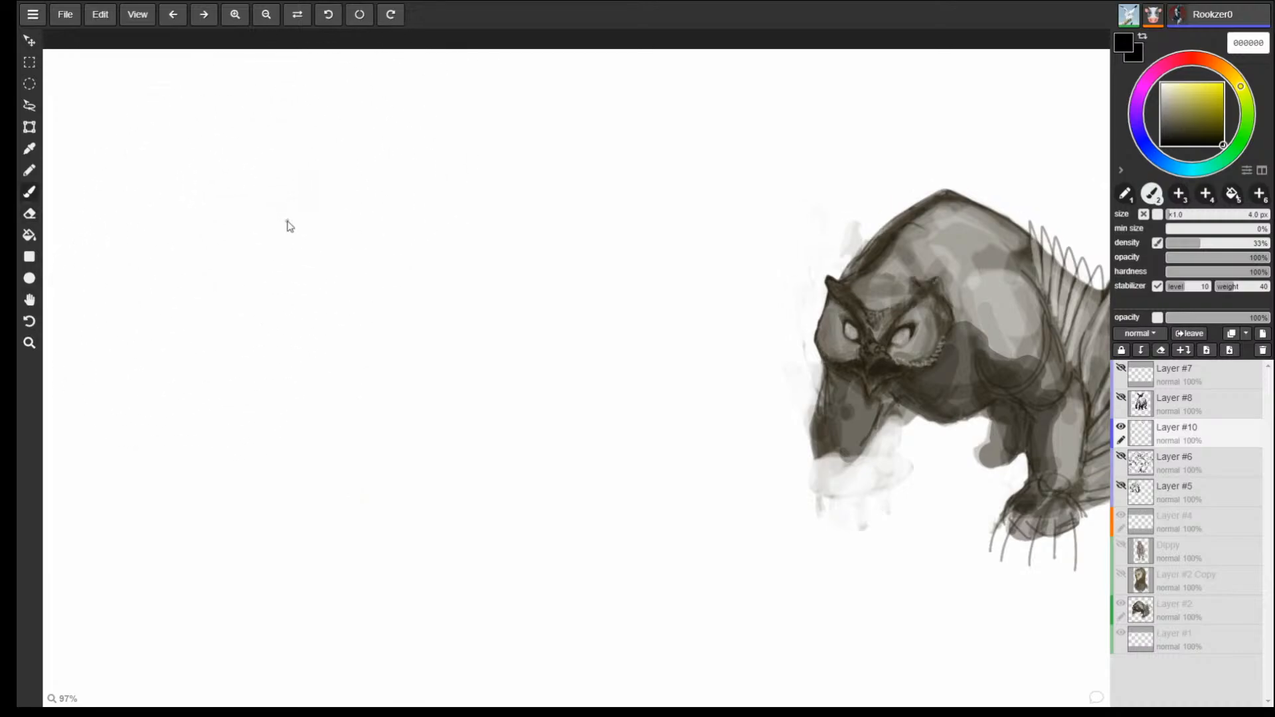
Sketch an upright chest oval with a shoulder circle and a foreleg reaching forward to a paw.
mouse_move(309, 214)
left_mouse_down()
mouse_move(279, 226)
mouse_move(279, 188)
mouse_move(251, 220)
mouse_move(279, 179)
mouse_move(308, 245)
mouse_move(320, 224)
mouse_move(294, 166)
mouse_move(253, 191)
mouse_move(298, 182)
mouse_move(283, 154)
mouse_move(327, 230)
left_mouse_up()
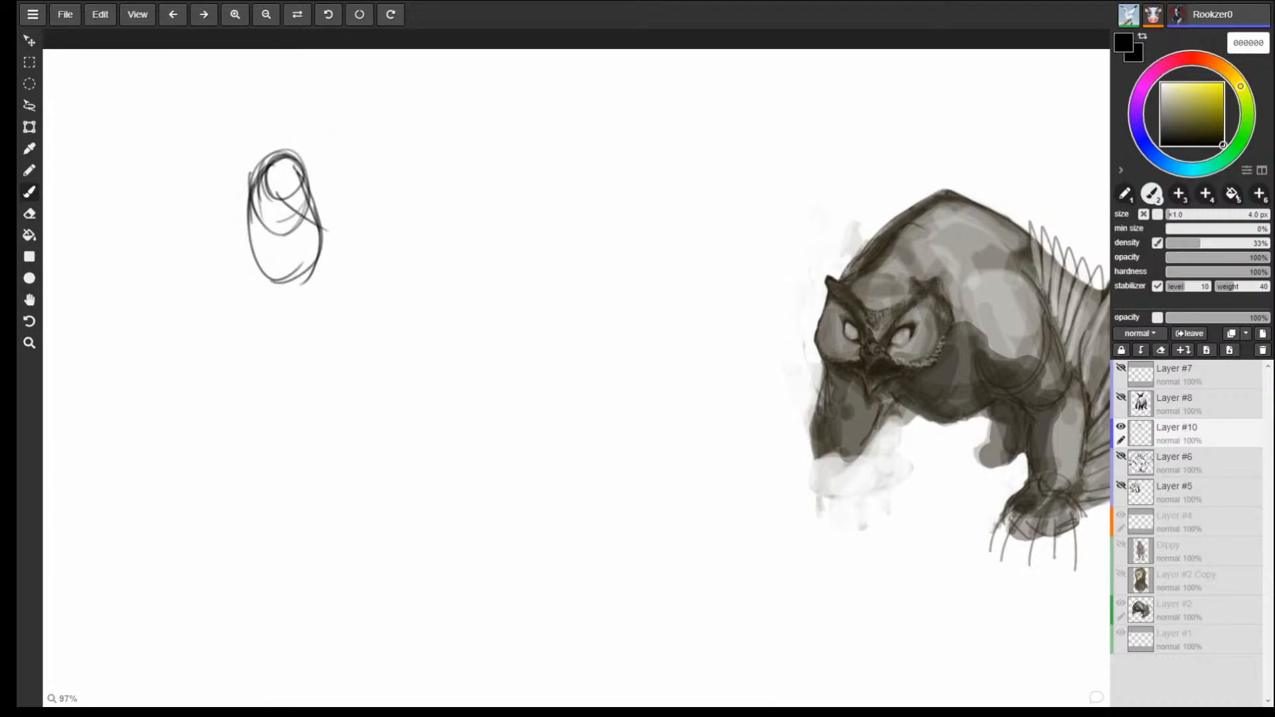
left_click_drag(294, 166, 343, 220)
left_click_drag(305, 177, 351, 234)
mouse_move(269, 191)
left_mouse_down()
mouse_move(294, 230)
mouse_move(361, 257)
left_mouse_up()
left_click_drag(308, 184, 374, 240)
mouse_move(377, 243)
left_mouse_down()
mouse_move(399, 277)
mouse_move(389, 289)
mouse_move(394, 266)
left_mouse_up()
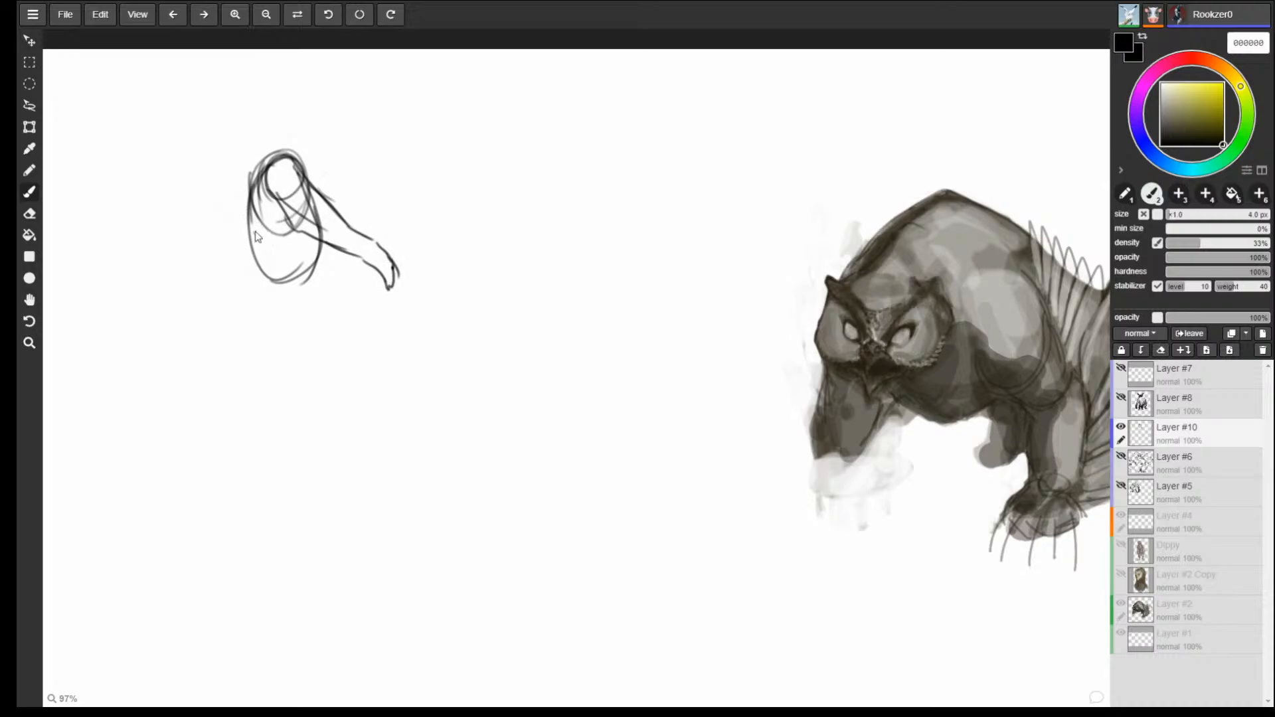
Extend the chest into a long torso with rounded hips and a short hind leg ending in a foot.
left_click_drag(262, 160, 247, 246)
mouse_move(251, 194)
left_mouse_down()
mouse_move(243, 266)
mouse_move(212, 342)
mouse_move(302, 331)
mouse_move(289, 368)
left_mouse_up()
left_click_drag(216, 344, 272, 391)
left_click_drag(214, 345, 245, 271)
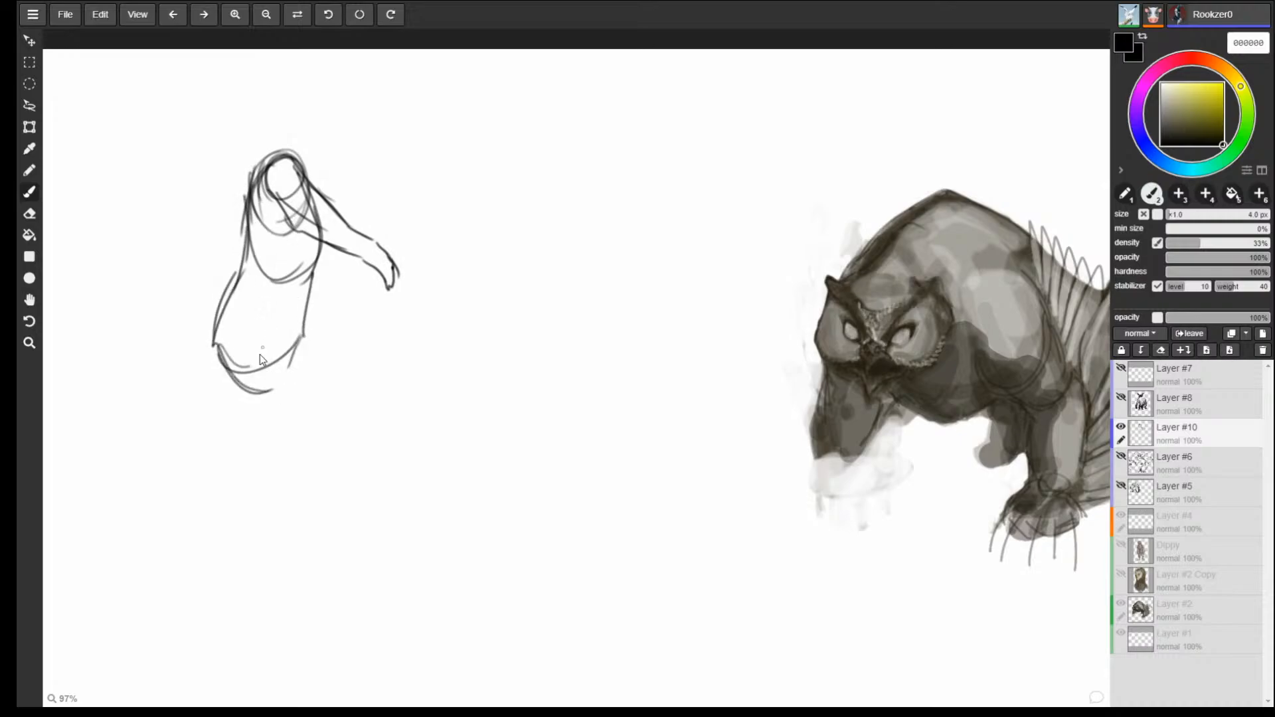
left_click_drag(234, 375, 297, 399)
left_click_drag(303, 344, 307, 388)
mouse_move(259, 395)
left_mouse_down()
mouse_move(302, 415)
mouse_move(302, 435)
mouse_move(259, 454)
mouse_move(283, 460)
left_mouse_up()
mouse_move(303, 417)
left_mouse_down()
mouse_move(293, 455)
mouse_move(308, 457)
left_mouse_up()
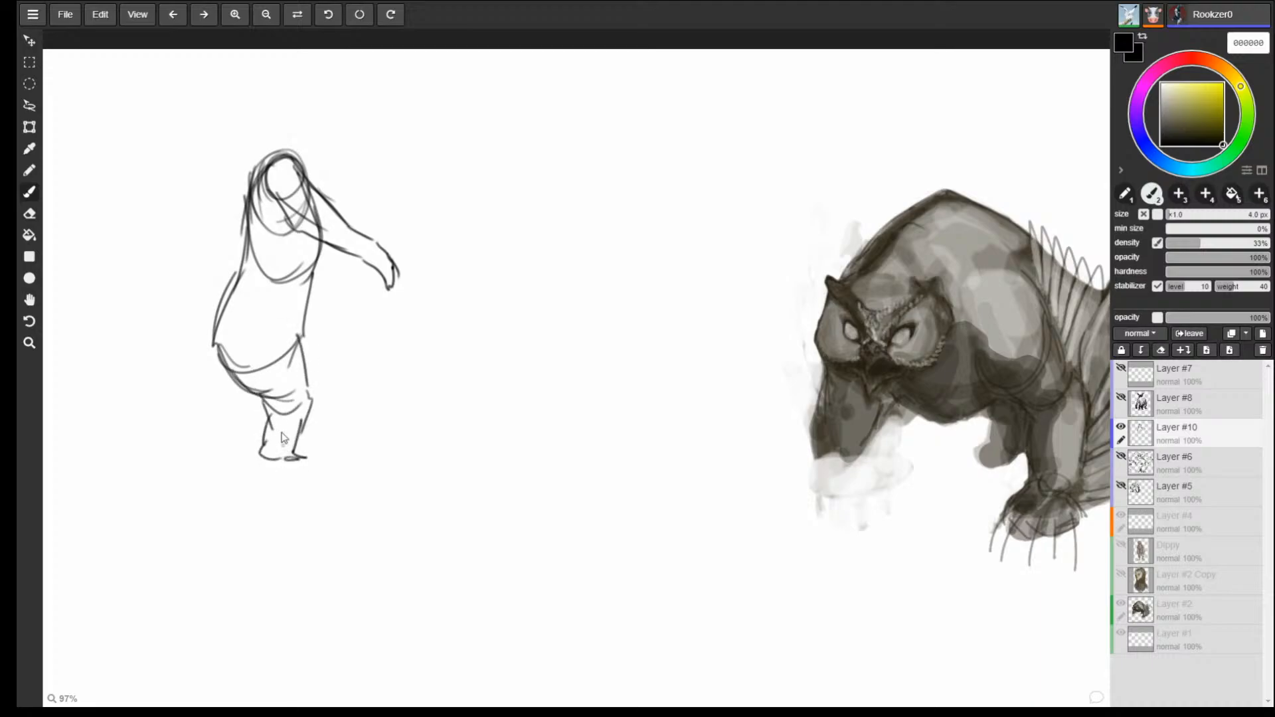
Add a thick neck and a head with a muzzle, and thicken the belly and hind leg's front contour.
mouse_move(344, 94)
left_mouse_down()
mouse_move(362, 133)
mouse_move(342, 80)
mouse_move(269, 141)
mouse_move(252, 209)
mouse_move(390, 93)
mouse_move(390, 123)
mouse_move(366, 130)
mouse_move(324, 199)
mouse_move(352, 224)
left_mouse_up()
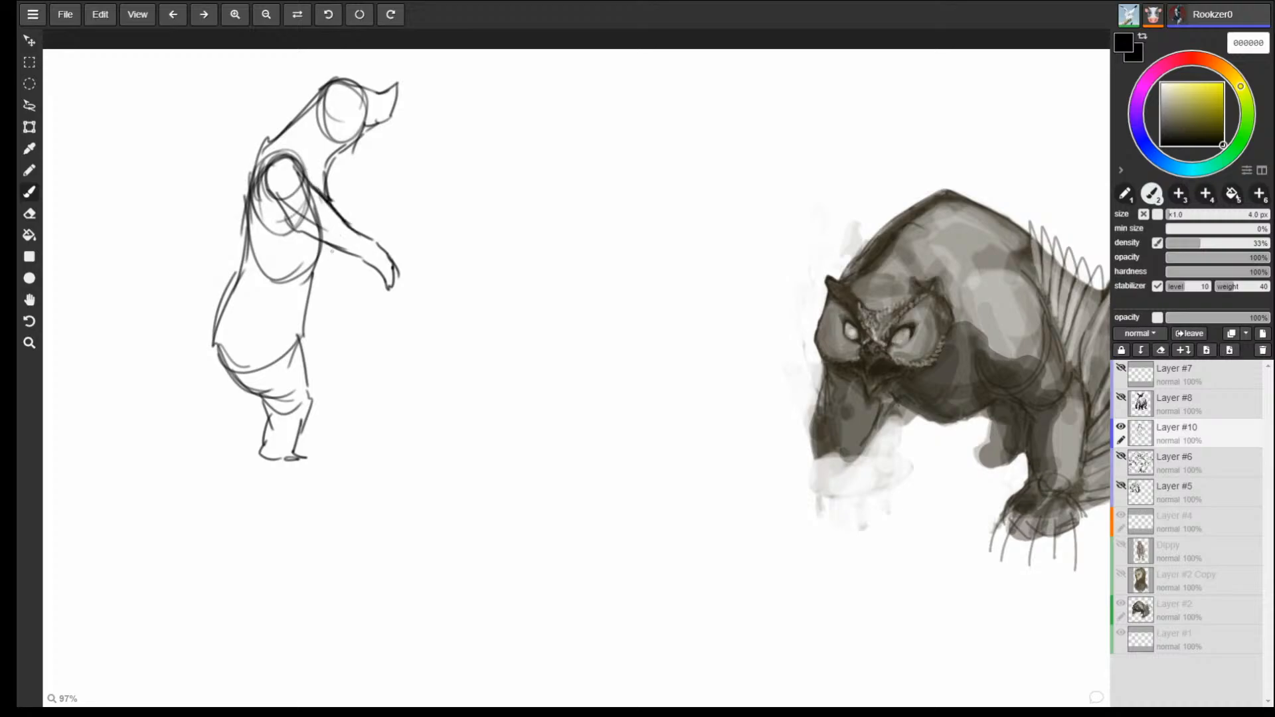
left_click_drag(315, 279, 306, 351)
left_click_drag(327, 253, 311, 389)
mouse_move(315, 337)
left_mouse_down()
mouse_move(329, 409)
mouse_move(299, 465)
left_mouse_up()
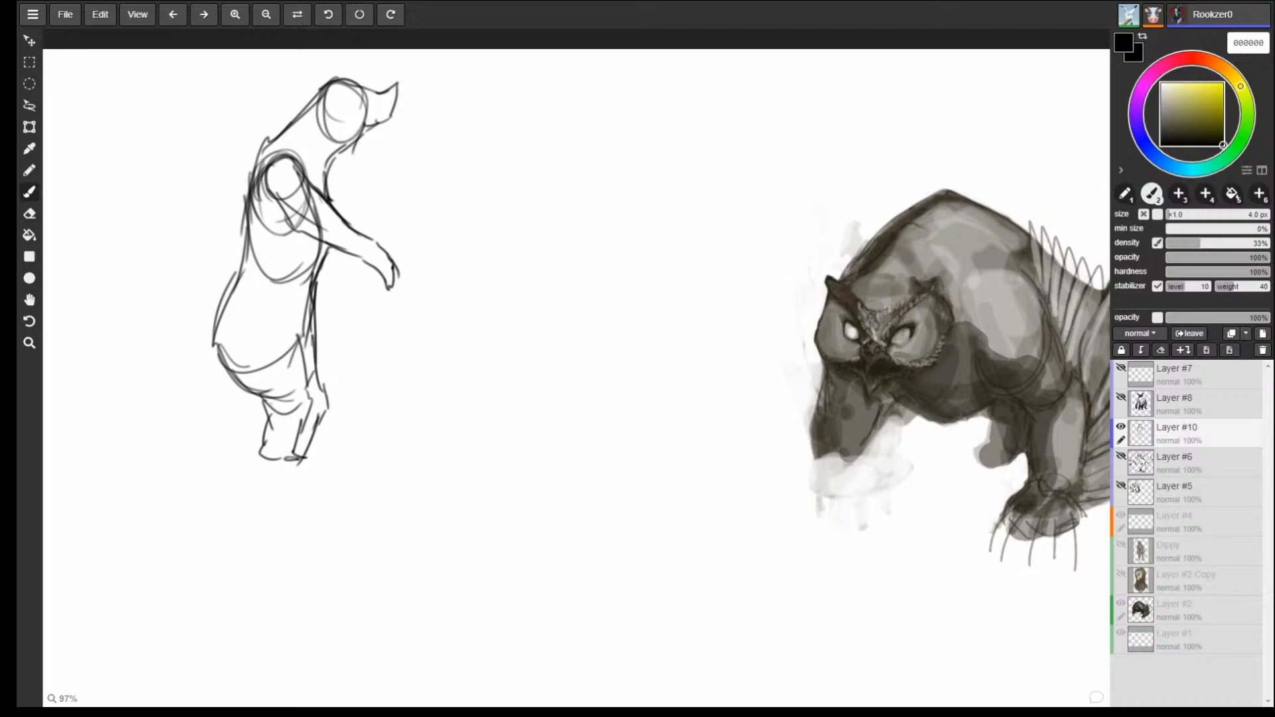
Refine the back of the hind leg, paint out upper back lines in white and redraw a fuller back and rump in black.
left_click_drag(265, 400, 276, 426)
left_click(266, 441, "alt")
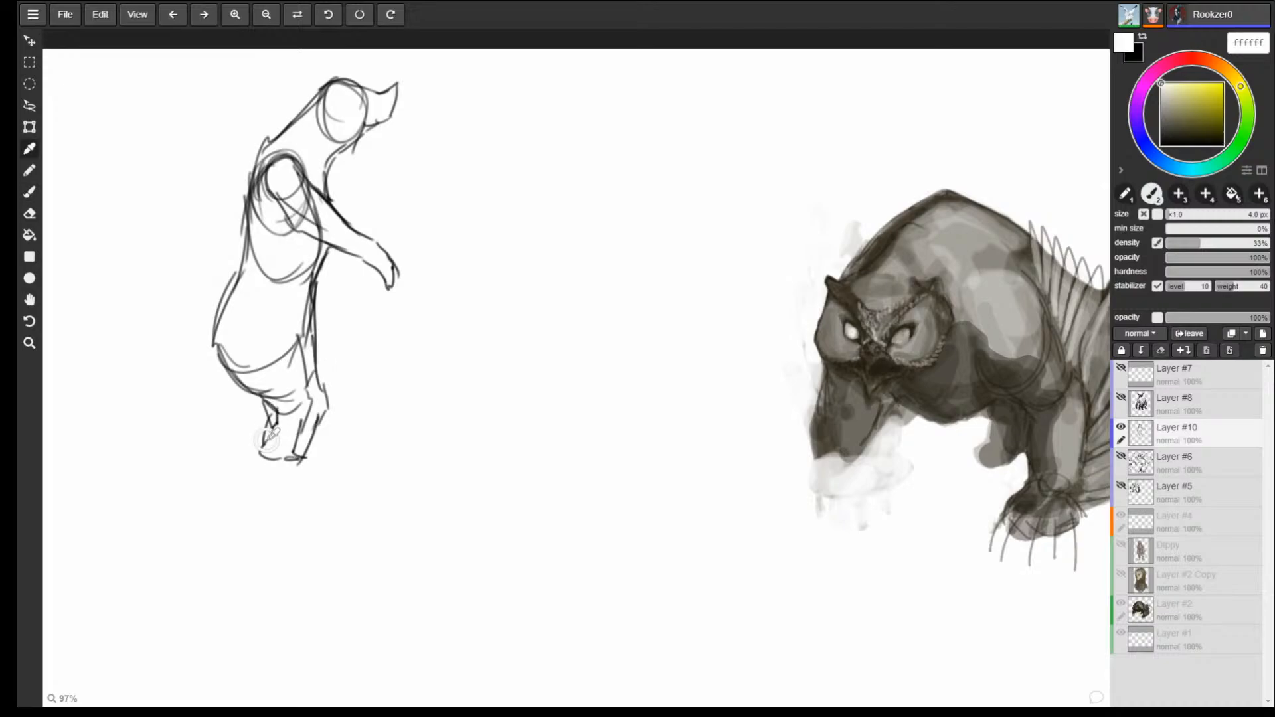
left_click(266, 174, "alt")
left_click_drag(264, 143, 236, 195)
left_click(1227, 145)
left_click_drag(243, 188, 220, 290)
mouse_move(221, 280)
left_mouse_down()
mouse_move(202, 329)
mouse_move(210, 383)
left_mouse_up()
left_click_drag(207, 379, 269, 417)
left_click_drag(268, 417, 276, 439)
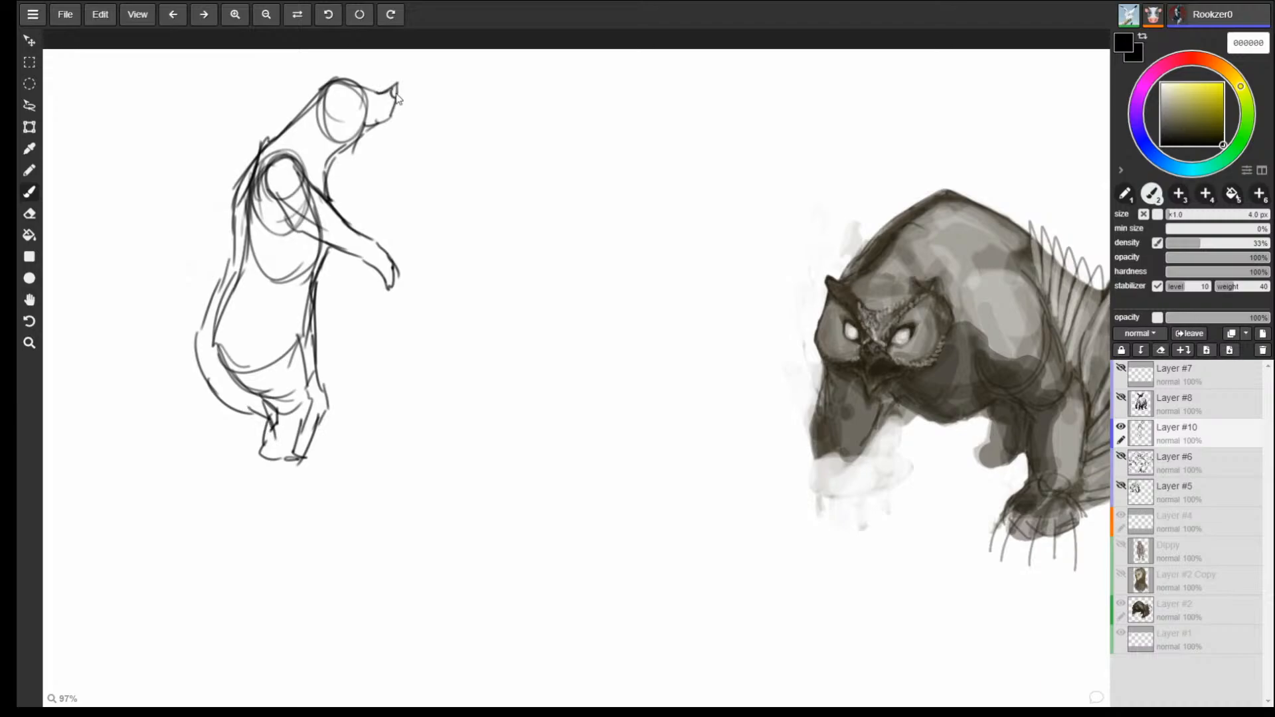
Add an eye, small rounded ears and muzzle details to the standing bear's head.
left_click_drag(349, 89, 401, 115)
left_click_drag(326, 88, 348, 77)
mouse_move(811, 447)
left_mouse_down()
mouse_move(844, 475)
mouse_move(807, 495)
left_mouse_up()
left_click_drag(860, 457, 817, 503)
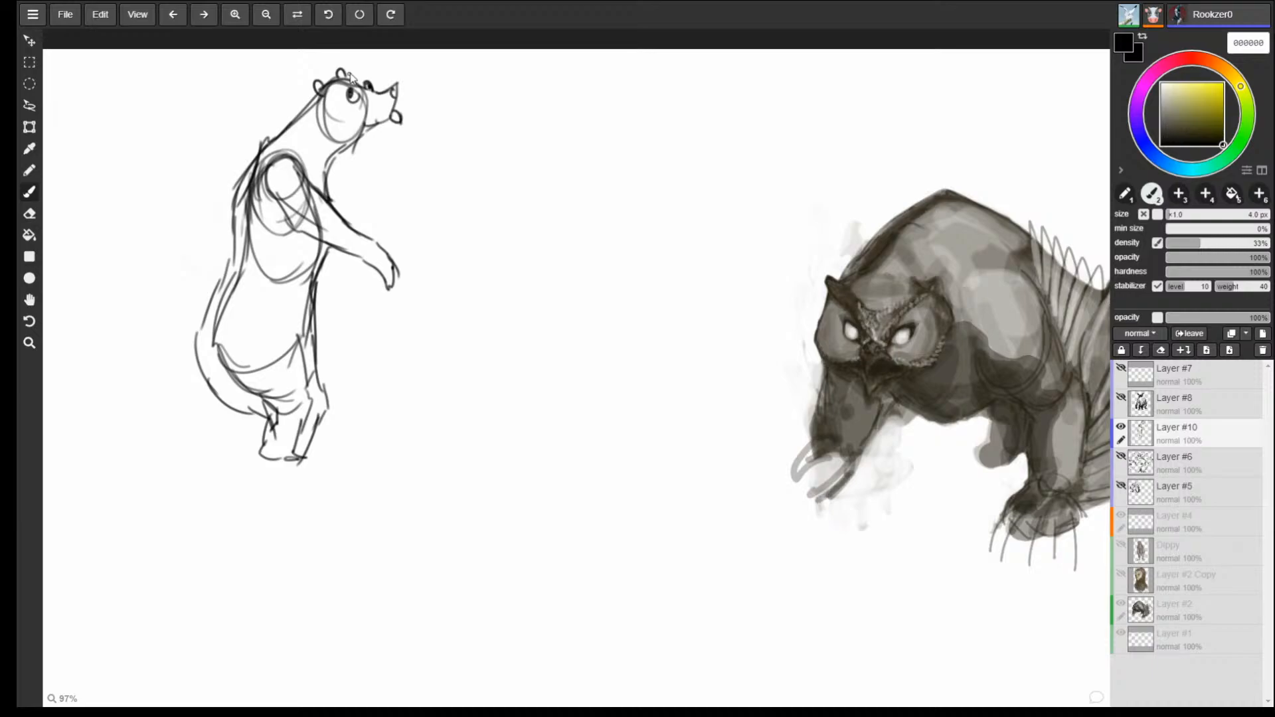
Sketch the crouching owlbear's extended front paw in grey, with knuckle shapes and long, splayed claws.
mouse_move(804, 459)
left_mouse_down()
mouse_move(748, 506)
mouse_move(776, 489)
mouse_move(794, 508)
mouse_move(764, 539)
left_mouse_up()
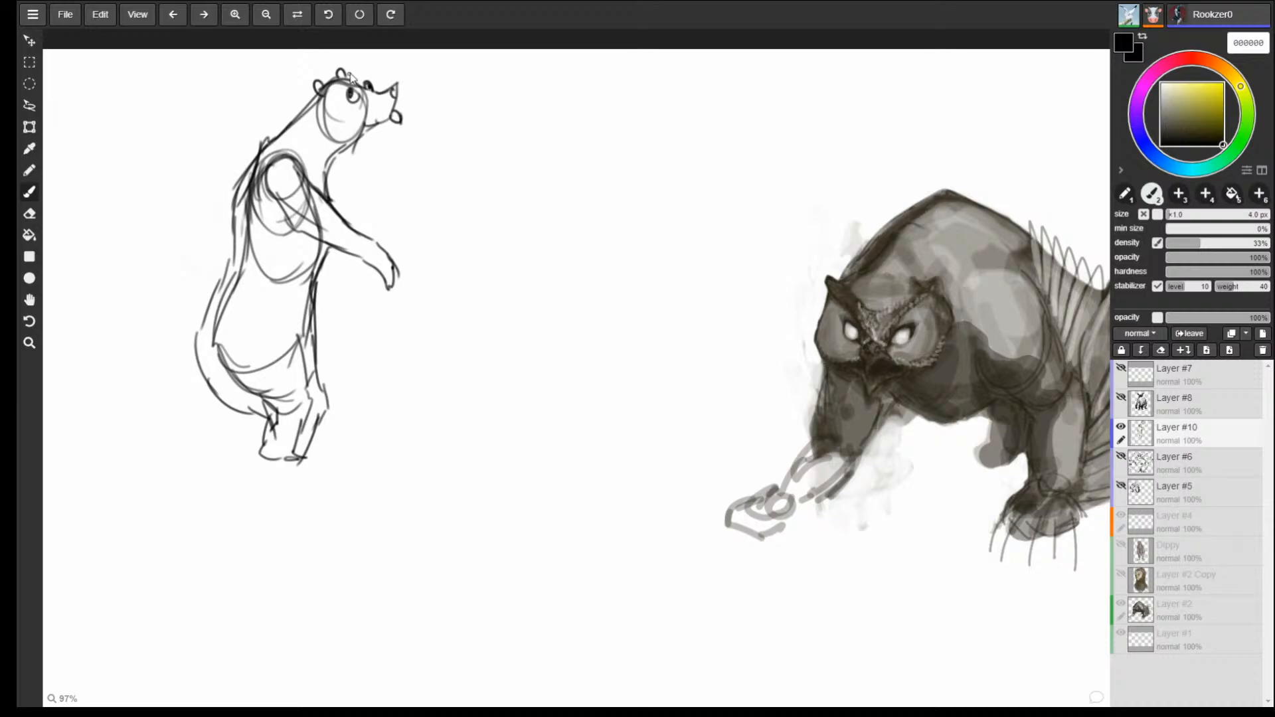
mouse_move(726, 509)
left_mouse_down()
mouse_move(694, 538)
mouse_move(725, 562)
left_mouse_up()
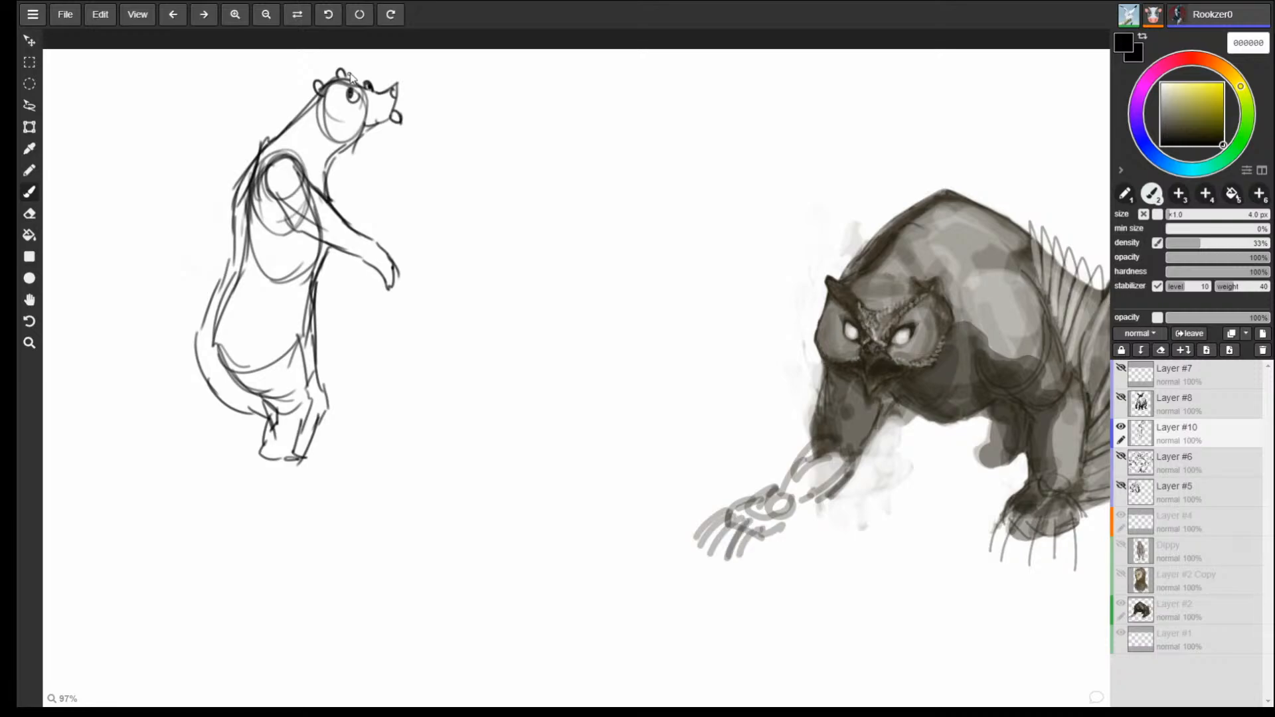
left_click_drag(781, 510, 770, 535)
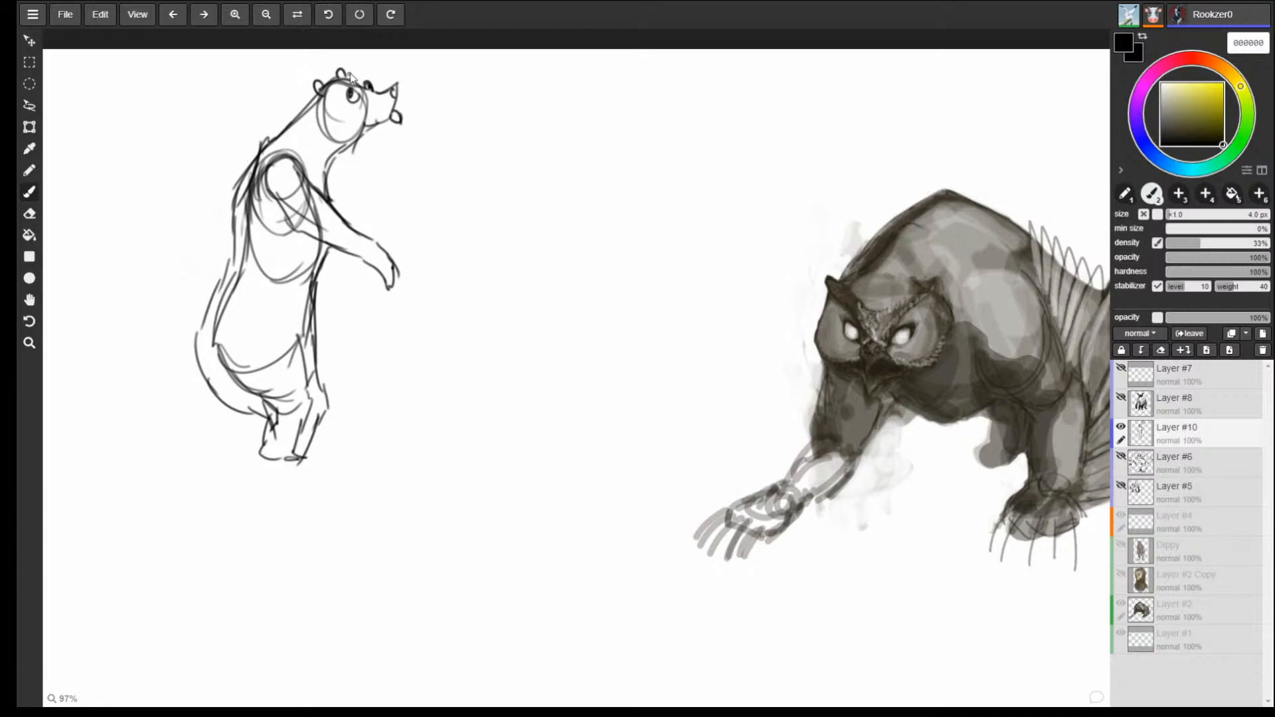
Erase the whole standing bear sketch.
key("e")
mouse_move(350, 74)
left_mouse_down()
mouse_move(328, 87)
mouse_move(234, 341)
mouse_move(322, 299)
left_mouse_up()
key("b")
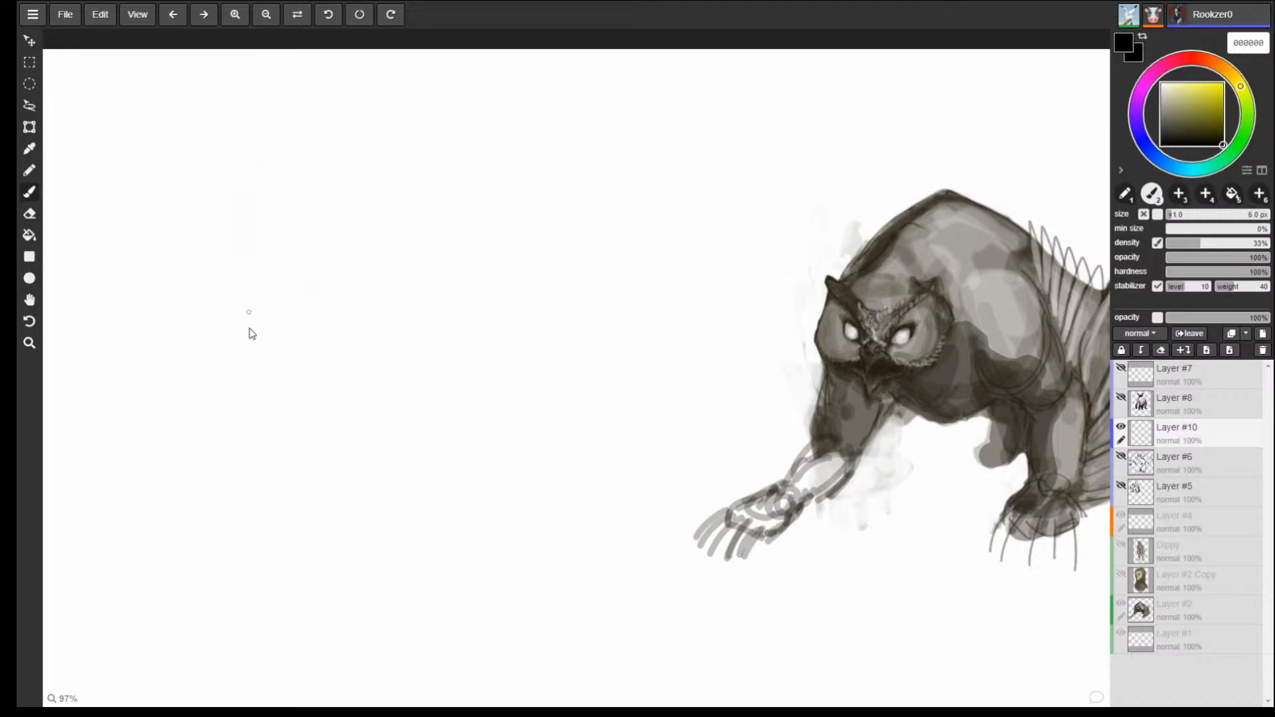
Sketch a front-facing figure with a small pelvis circle, two short legs and a large rounded chest above.
mouse_move(213, 350)
left_mouse_down()
mouse_move(207, 362)
mouse_move(219, 347)
mouse_move(249, 403)
mouse_move(208, 420)
mouse_move(203, 466)
left_mouse_up()
left_click_drag(273, 364, 270, 446)
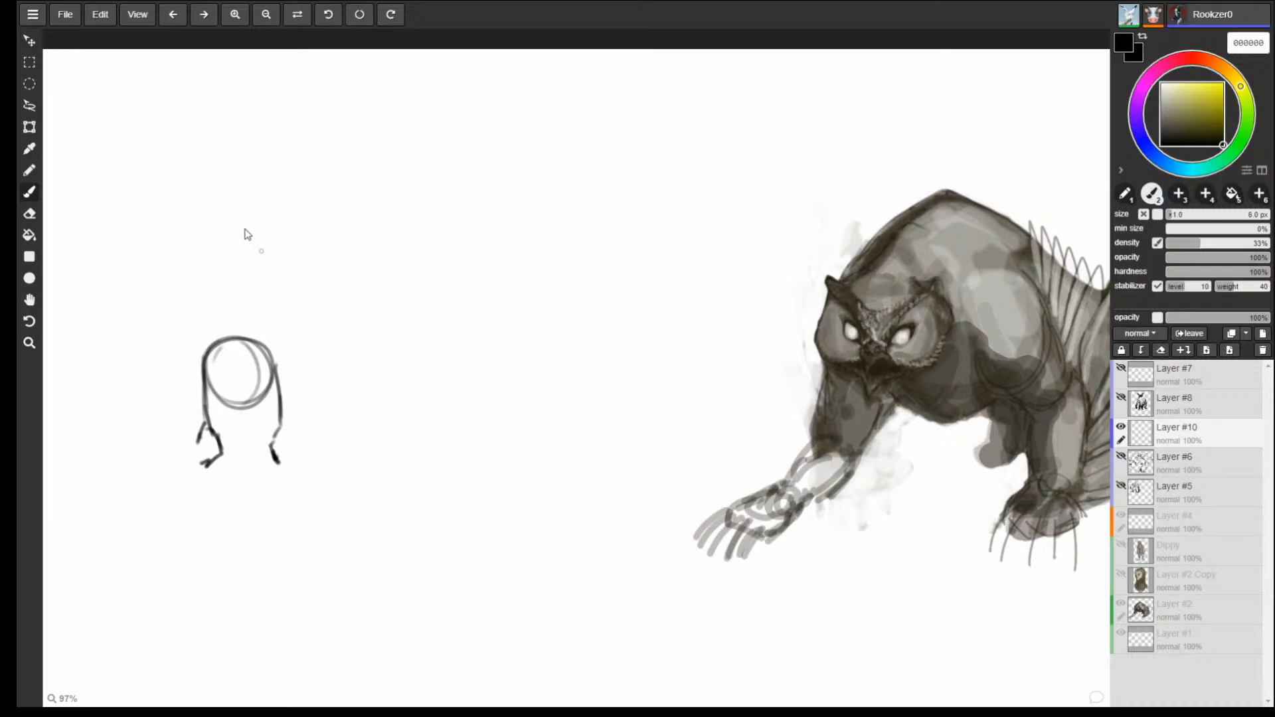
left_click_drag(216, 221, 214, 331)
mouse_move(234, 209)
left_mouse_down()
mouse_move(175, 255)
mouse_move(209, 312)
mouse_move(287, 311)
mouse_move(231, 208)
mouse_move(126, 345)
left_mouse_up()
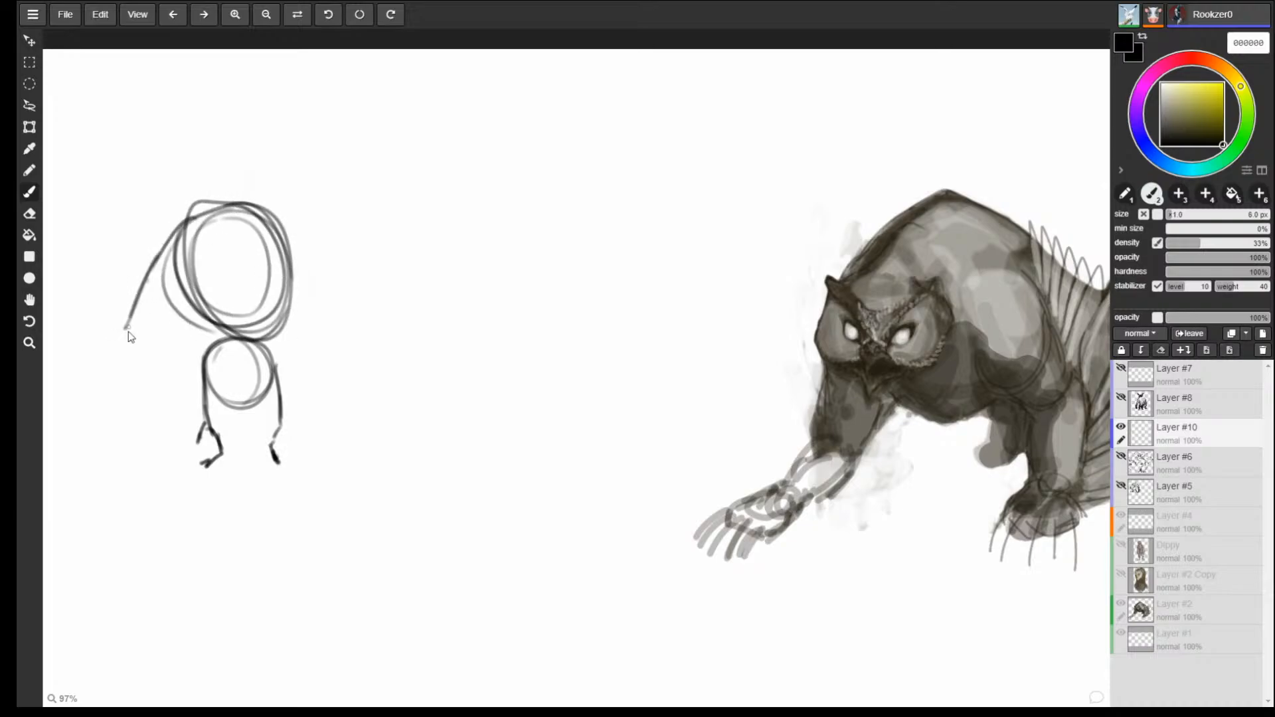
Add broad sloping shoulders, feathered upper arms and a draped mantle across the front-facing figure's chest.
mouse_move(156, 264)
left_mouse_down()
mouse_move(131, 326)
mouse_move(138, 352)
mouse_move(196, 298)
mouse_move(194, 311)
mouse_move(141, 325)
left_mouse_up()
mouse_move(181, 223)
left_mouse_down()
mouse_move(133, 243)
mouse_move(162, 295)
mouse_move(200, 192)
mouse_move(305, 216)
mouse_move(184, 234)
left_mouse_up()
mouse_move(219, 259)
left_mouse_down()
mouse_move(254, 268)
mouse_move(297, 233)
mouse_move(224, 178)
left_mouse_up()
left_click_drag(258, 175, 251, 284)
mouse_move(184, 224)
left_mouse_down()
mouse_move(211, 283)
mouse_move(240, 303)
left_mouse_up()
mouse_move(266, 290)
left_mouse_down()
mouse_move(295, 236)
mouse_move(322, 248)
mouse_move(332, 282)
left_mouse_up()
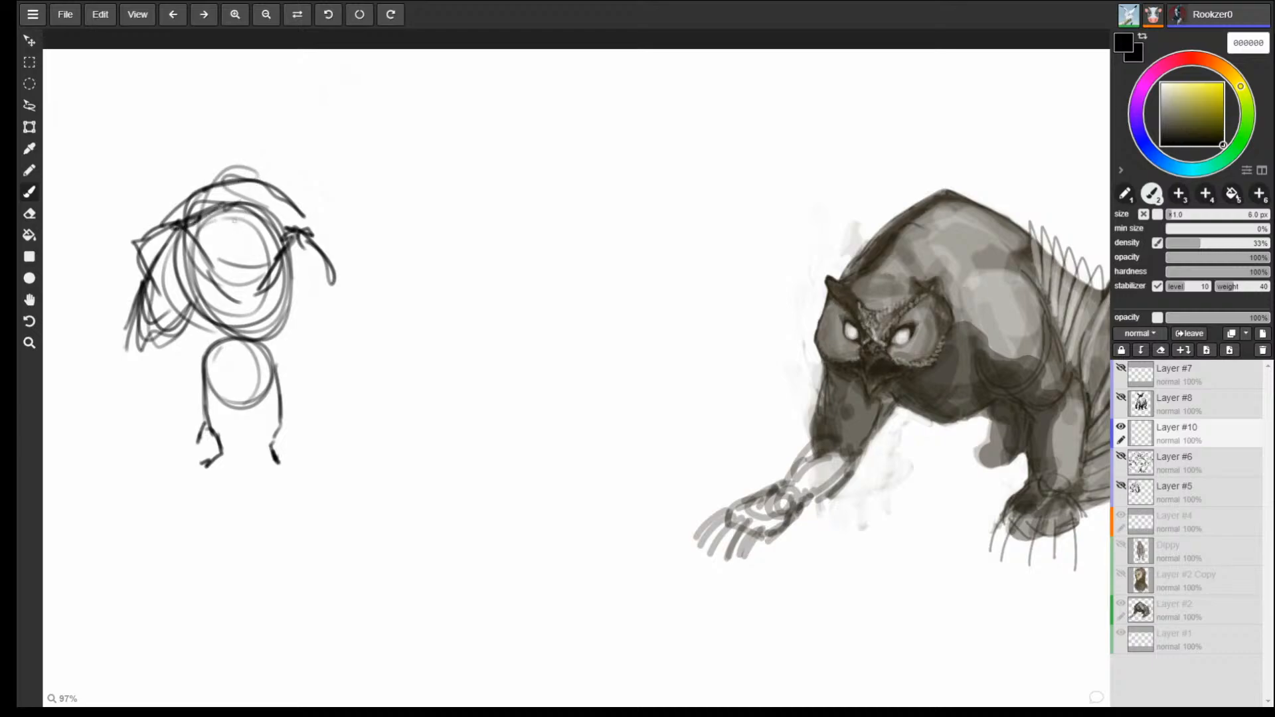
Add a low-set round head with pointed ear tufts, and rough feather edges on the chest and shoulders.
left_click_drag(231, 227, 243, 306)
mouse_move(226, 260)
left_mouse_down()
mouse_move(266, 230)
mouse_move(271, 177)
mouse_move(293, 193)
mouse_move(305, 170)
left_mouse_up()
mouse_move(227, 199)
left_mouse_down()
mouse_move(284, 162)
mouse_move(297, 213)
left_mouse_up()
mouse_move(278, 163)
left_mouse_down()
mouse_move(219, 214)
mouse_move(296, 219)
left_mouse_up()
mouse_move(292, 158)
left_mouse_down()
mouse_move(234, 205)
mouse_move(299, 205)
mouse_move(287, 157)
mouse_move(238, 154)
mouse_move(126, 272)
mouse_move(152, 273)
mouse_move(238, 320)
mouse_move(290, 325)
mouse_move(284, 286)
mouse_move(301, 241)
mouse_move(353, 269)
mouse_move(307, 292)
left_mouse_up()
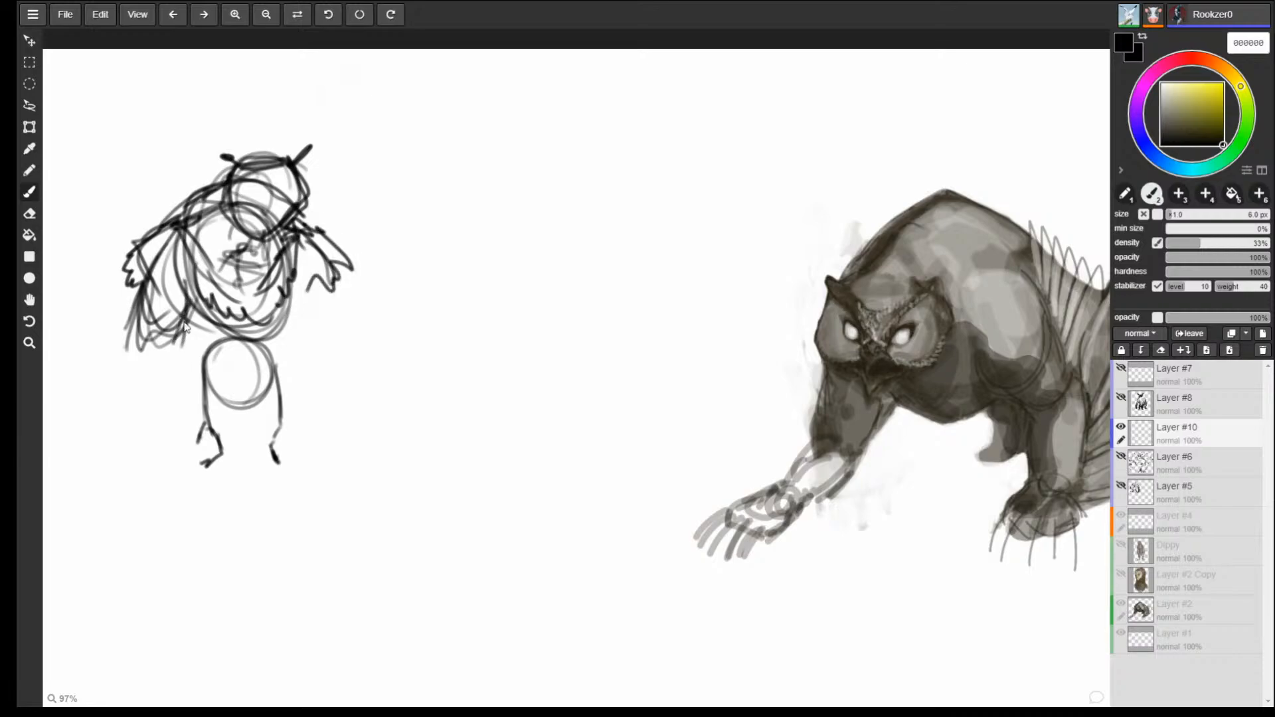
Fill out the front-facing figure's hips and short legs, and extend the ragged feathers over its shoulder.
left_click_drag(180, 362, 204, 423)
mouse_move(307, 321)
left_mouse_down()
mouse_move(305, 384)
mouse_move(282, 423)
left_mouse_up()
mouse_move(271, 405)
left_mouse_down()
mouse_move(219, 406)
mouse_move(232, 457)
mouse_move(267, 435)
mouse_move(271, 461)
mouse_move(279, 445)
left_mouse_up()
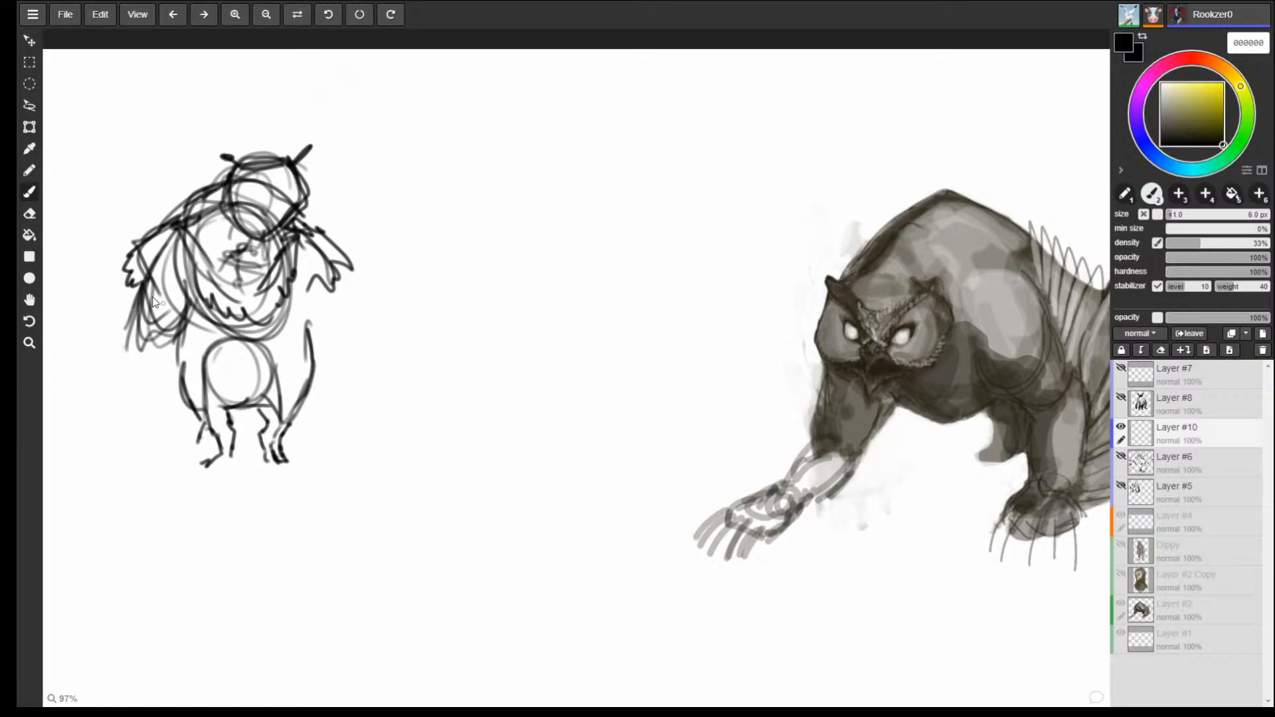
mouse_move(331, 237)
left_mouse_down()
mouse_move(357, 287)
mouse_move(334, 294)
left_mouse_up()
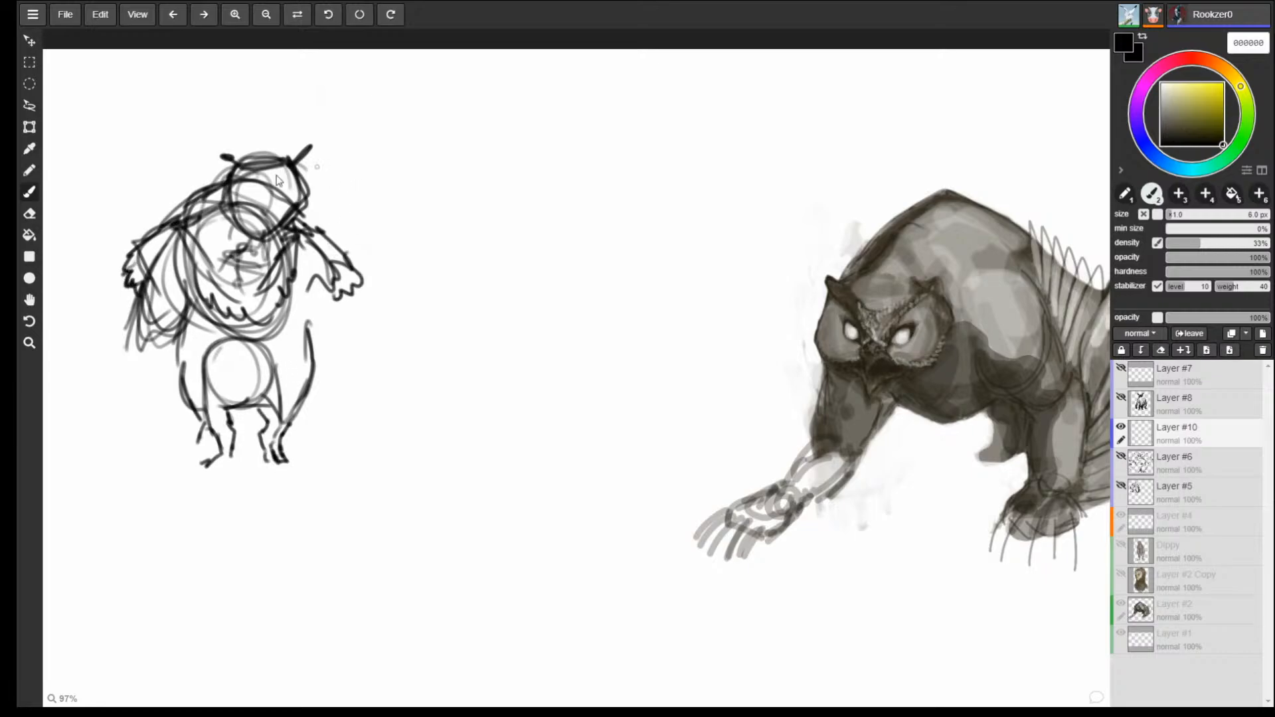
Draw two large dark-ringed eyes and a small beak on the front-facing owlbear's head.
mouse_move(249, 177)
left_mouse_down()
mouse_move(232, 207)
mouse_move(259, 164)
mouse_move(277, 163)
left_mouse_up()
mouse_move(248, 182)
left_mouse_down()
mouse_move(237, 201)
mouse_move(247, 181)
mouse_move(292, 200)
mouse_move(255, 203)
mouse_move(267, 226)
mouse_move(279, 222)
mouse_move(238, 202)
mouse_move(264, 194)
left_mouse_up()
mouse_move(287, 175)
left_mouse_down()
mouse_move(276, 190)
mouse_move(296, 178)
left_mouse_up()
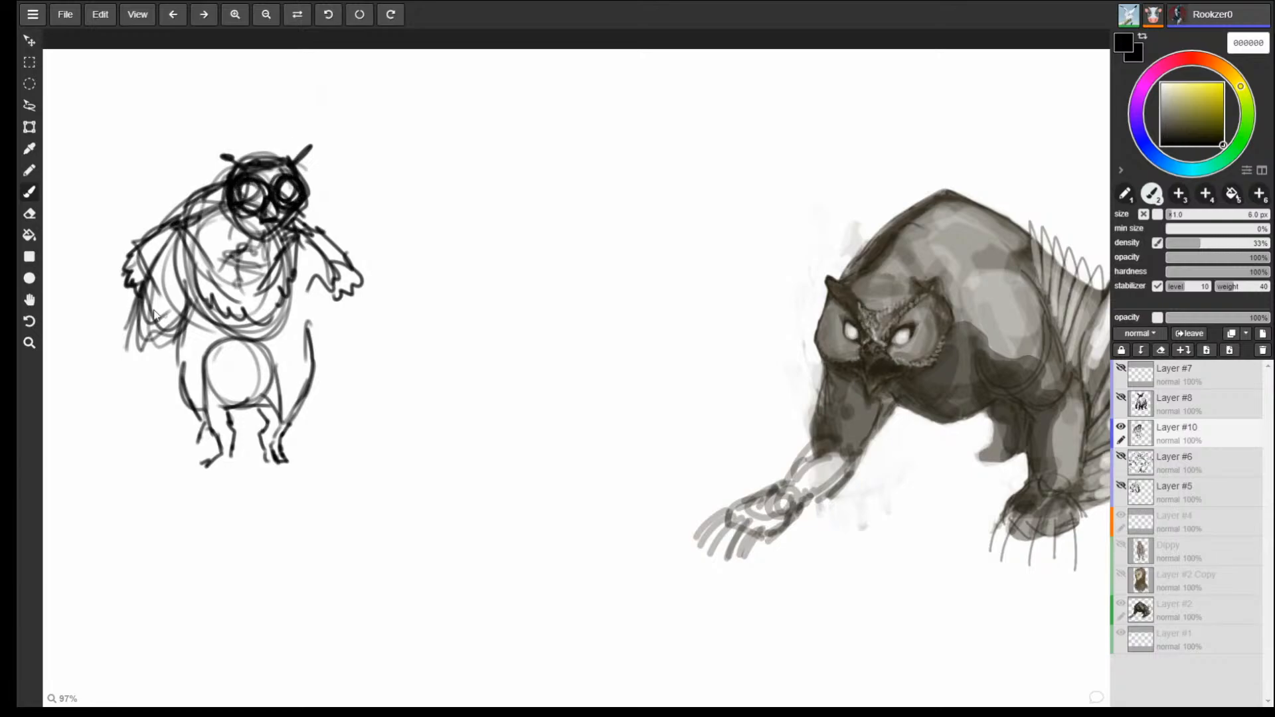
Draw a long, heavy forearm below the feathered shoulder on one side of the front-facing owlbear.
mouse_move(154, 314)
left_mouse_down()
mouse_move(99, 388)
mouse_move(134, 359)
mouse_move(124, 355)
mouse_move(100, 414)
left_mouse_up()
mouse_move(101, 427)
left_mouse_down()
mouse_move(99, 457)
mouse_move(178, 337)
left_mouse_up()
left_click_drag(179, 337, 136, 437)
Draw the owlbear's opposite long forearm with a clawed hand, and finish the first arm with a fingered paw.
mouse_move(315, 302)
left_mouse_down()
mouse_move(355, 322)
mouse_move(352, 345)
mouse_move(314, 359)
left_mouse_up()
left_click_drag(350, 318, 353, 352)
left_click_drag(371, 336, 387, 395)
left_click_drag(320, 336, 382, 394)
mouse_move(359, 320)
left_mouse_down()
mouse_move(402, 390)
mouse_move(416, 449)
left_mouse_up()
left_click_drag(390, 364, 431, 451)
mouse_move(396, 410)
left_mouse_down()
mouse_move(451, 444)
mouse_move(426, 467)
left_mouse_up()
left_click_drag(423, 469, 414, 435)
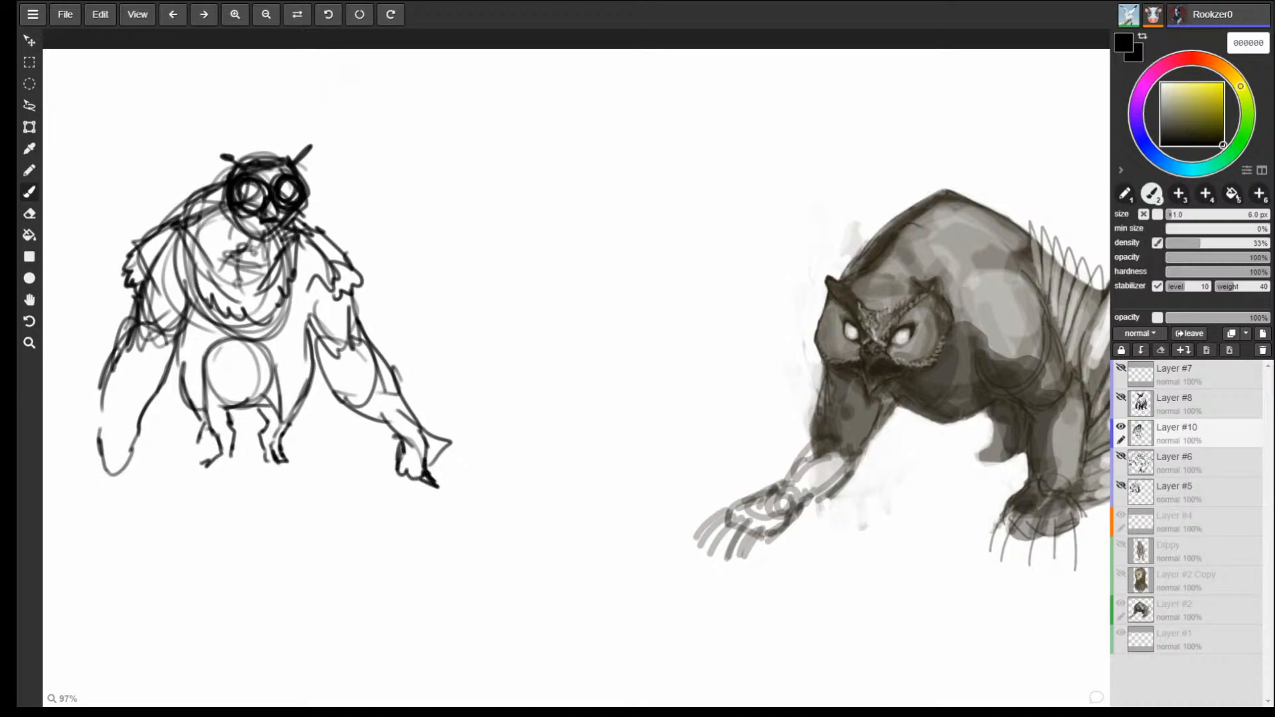
left_click_drag(95, 418, 105, 463)
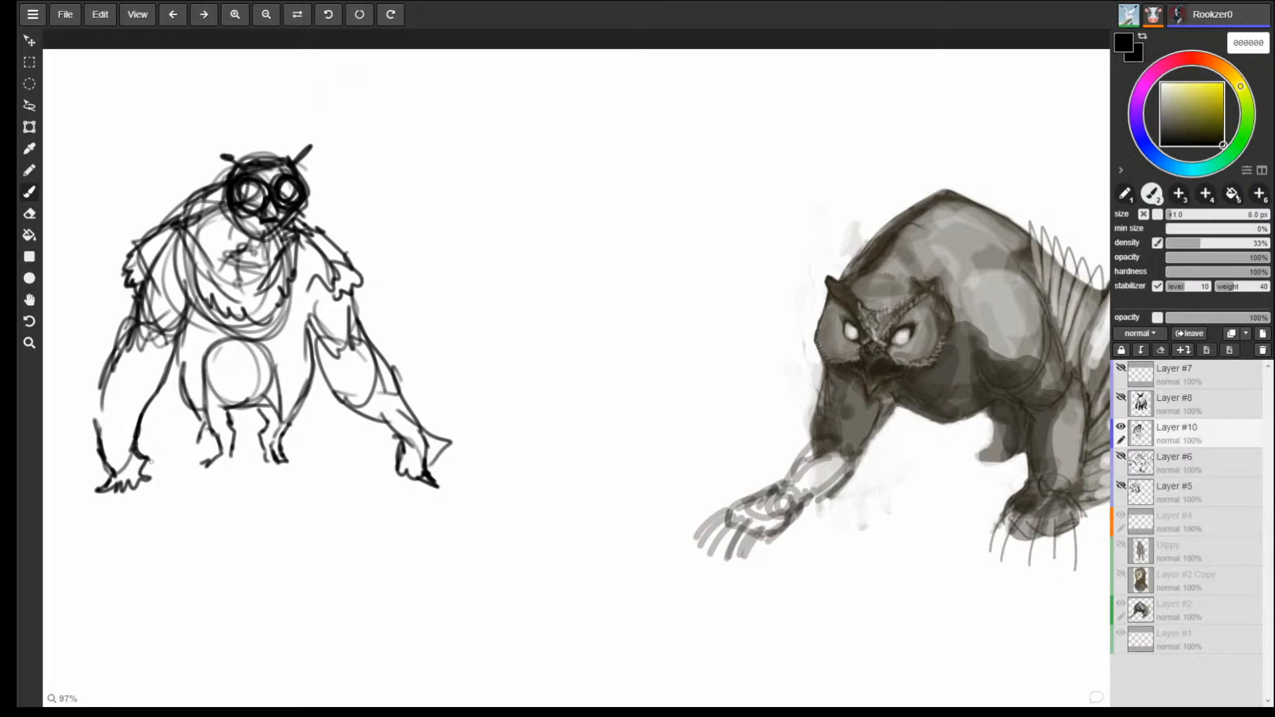
mouse_move(149, 481)
left_mouse_down()
mouse_move(153, 452)
mouse_move(90, 429)
mouse_move(126, 342)
left_mouse_up()
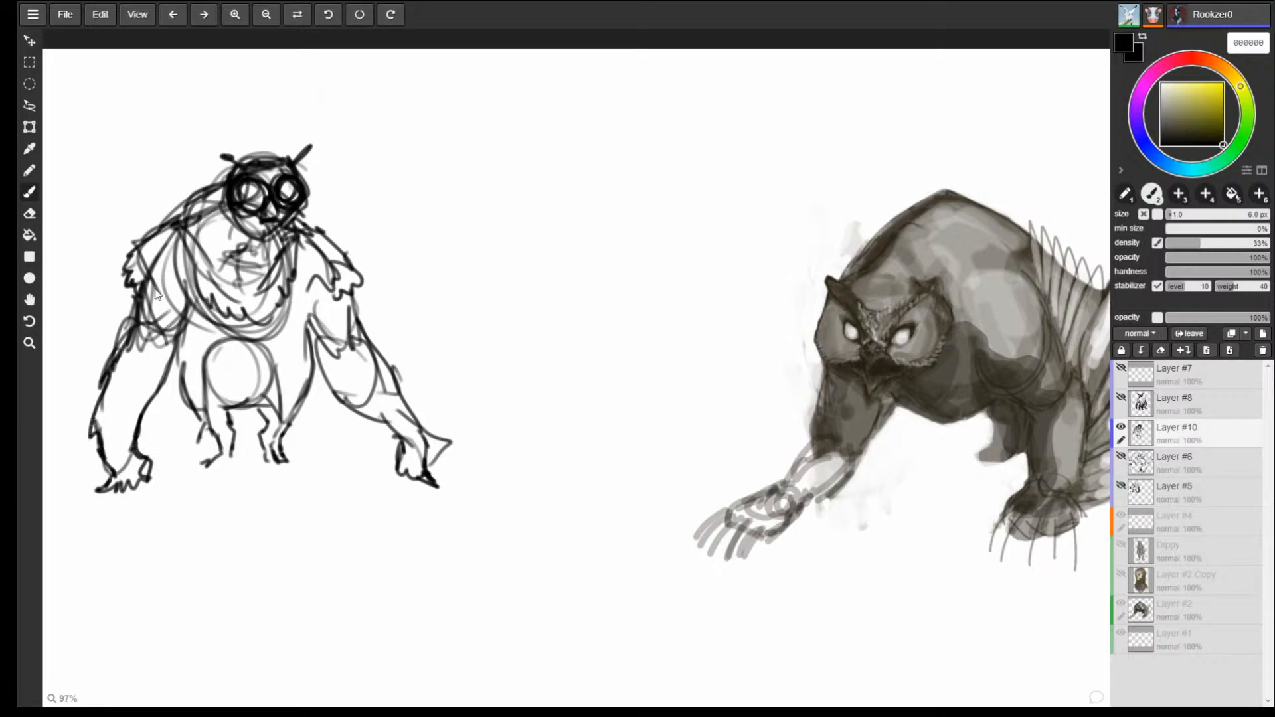
Start a side-view creature beside it with overlapping chest and shoulder ovals and a foreleg ending in a paw.
mouse_move(521, 105)
left_mouse_down()
mouse_move(539, 95)
mouse_move(491, 223)
mouse_move(576, 120)
mouse_move(594, 166)
mouse_move(524, 200)
mouse_move(558, 136)
mouse_move(525, 120)
mouse_move(552, 199)
mouse_move(505, 226)
mouse_move(564, 132)
mouse_move(542, 247)
left_mouse_up()
left_click_drag(522, 192, 539, 259)
mouse_move(580, 162)
left_mouse_down()
mouse_move(570, 237)
mouse_move(555, 129)
left_mouse_up()
mouse_move(533, 141)
left_mouse_down()
mouse_move(514, 229)
mouse_move(549, 240)
left_mouse_up()
mouse_move(578, 183)
left_mouse_down()
mouse_move(569, 243)
mouse_move(624, 333)
left_mouse_up()
mouse_move(553, 236)
left_mouse_down()
mouse_move(528, 309)
mouse_move(624, 336)
left_mouse_up()
mouse_move(528, 265)
left_mouse_down()
mouse_move(610, 373)
mouse_move(657, 389)
left_mouse_up()
Sweep a long arched back line over the side-view creature's shoulders and down to its rump.
left_click_drag(477, 135, 424, 189)
left_click_drag(500, 110, 453, 150)
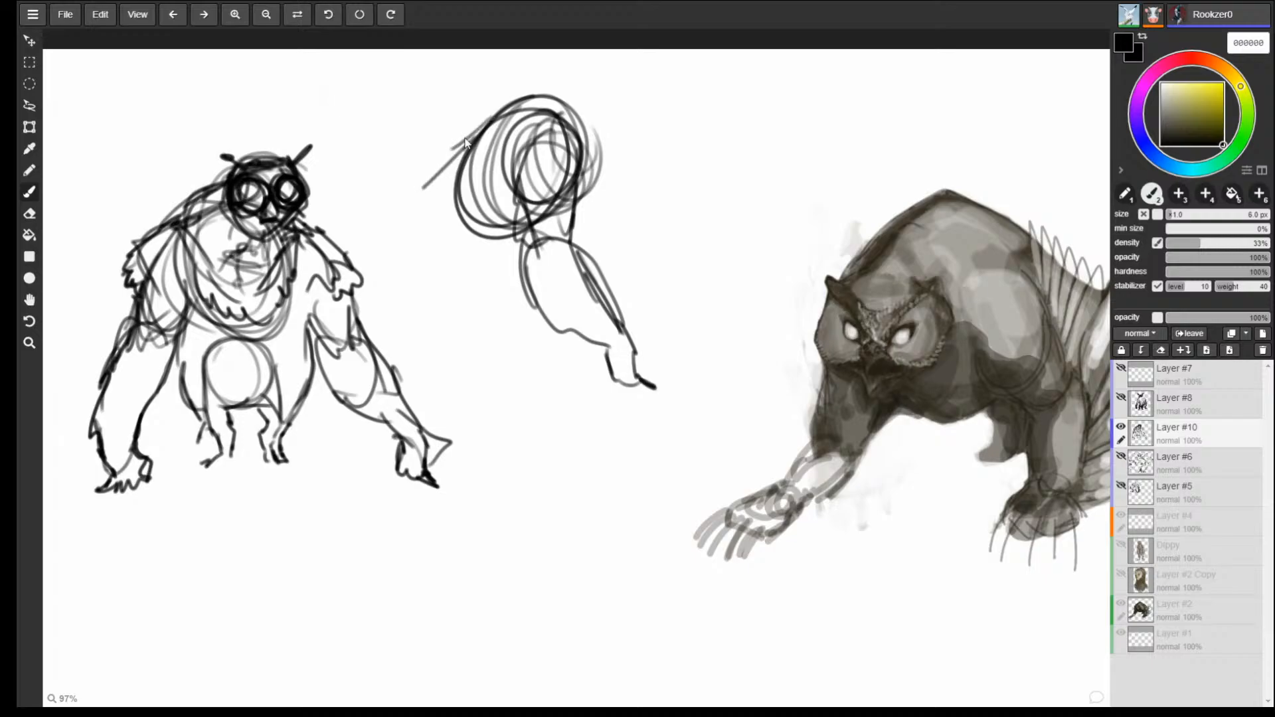
left_click_drag(582, 89, 505, 93)
mouse_move(484, 103)
left_mouse_down()
mouse_move(444, 129)
mouse_move(571, 79)
mouse_move(622, 108)
left_mouse_up()
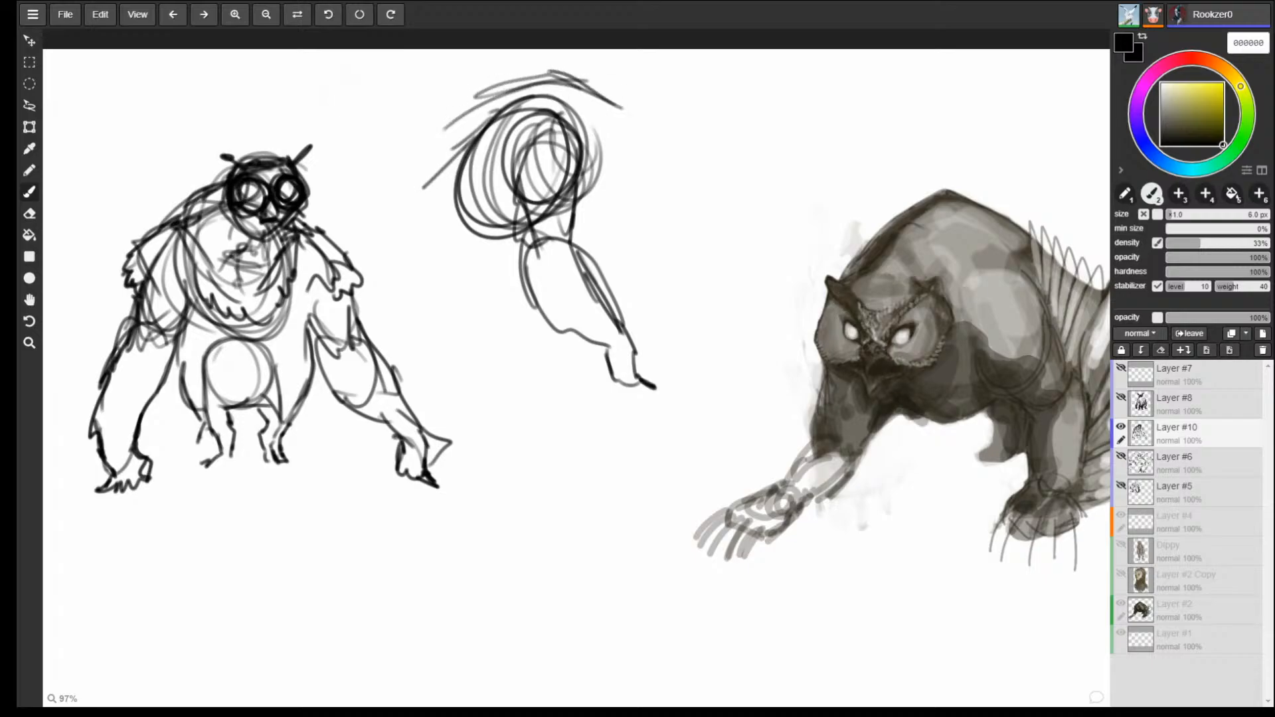
mouse_move(550, 71)
left_mouse_down()
mouse_move(388, 176)
mouse_move(367, 245)
left_mouse_up()
left_click_drag(505, 72, 382, 164)
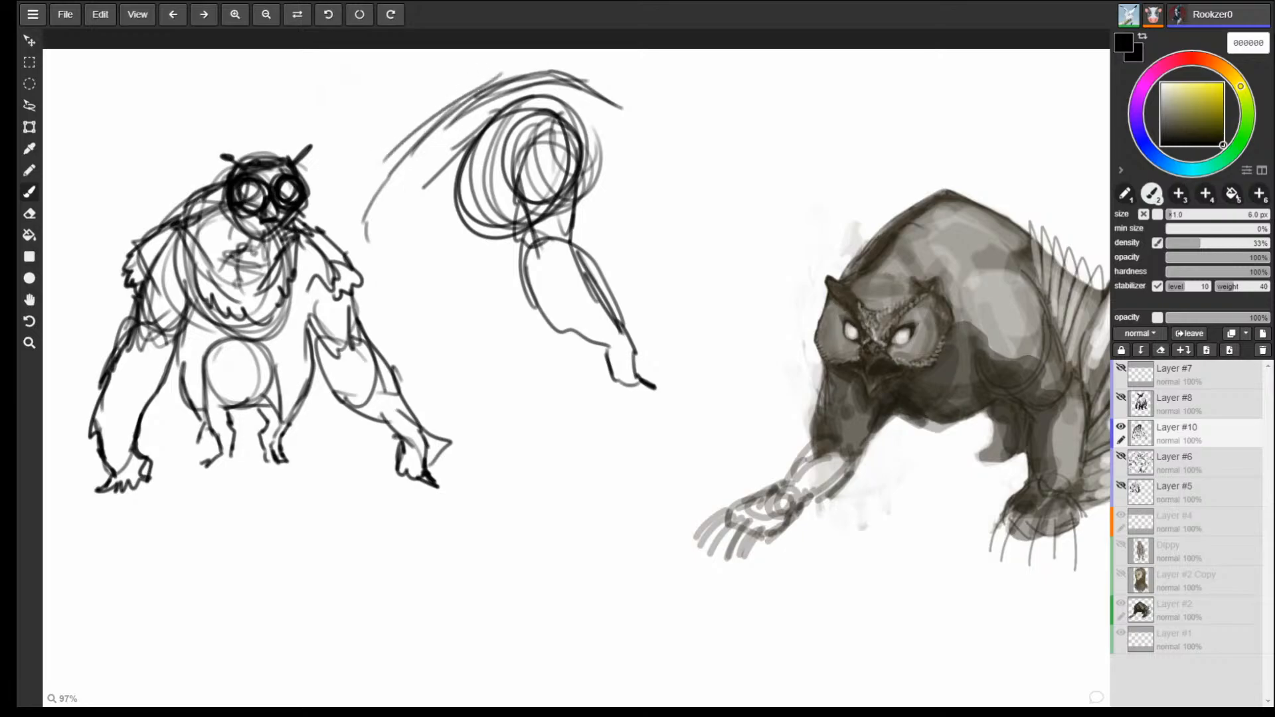
mouse_move(457, 108)
left_mouse_down()
mouse_move(359, 248)
mouse_move(439, 211)
mouse_move(364, 265)
left_mouse_up()
Rough in the side-view creature's hip oval and short hind leg, and define the foreleg's upper muscles.
mouse_move(382, 272)
left_mouse_down()
mouse_move(418, 293)
mouse_move(402, 332)
mouse_move(422, 358)
mouse_move(432, 346)
mouse_move(397, 343)
left_mouse_up()
left_click_drag(398, 343, 422, 372)
left_click_drag(517, 200, 521, 250)
mouse_move(525, 251)
left_mouse_down()
mouse_move(578, 241)
mouse_move(536, 298)
left_mouse_up()
left_click_drag(543, 296, 601, 312)
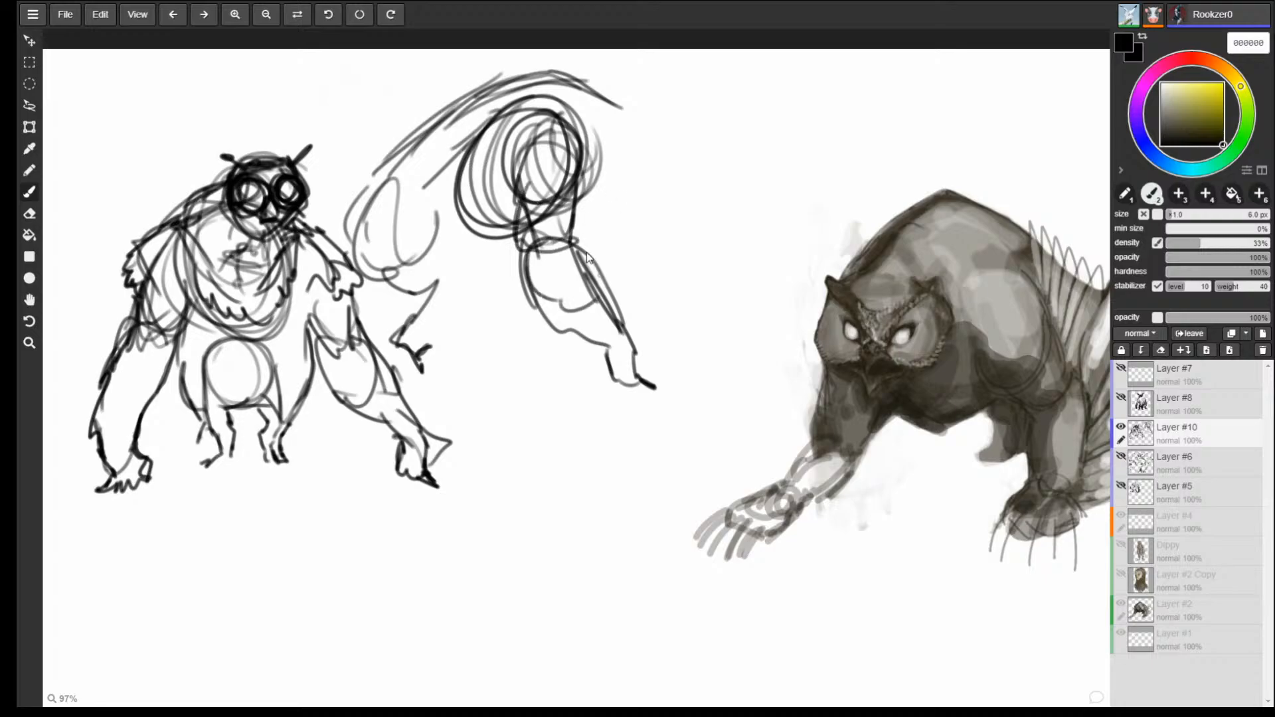
Thicken the side-view creature's foreleg contour and rough in a neck projecting from the shoulders.
mouse_move(571, 243)
left_mouse_down()
mouse_move(631, 317)
mouse_move(640, 359)
mouse_move(621, 289)
mouse_move(572, 249)
left_mouse_up()
mouse_move(566, 80)
left_mouse_down()
mouse_move(614, 105)
mouse_move(624, 87)
mouse_move(644, 91)
mouse_move(640, 124)
left_mouse_up()
mouse_move(641, 109)
left_mouse_down()
mouse_move(615, 169)
mouse_move(581, 193)
left_mouse_up()
left_click_drag(606, 173, 644, 148)
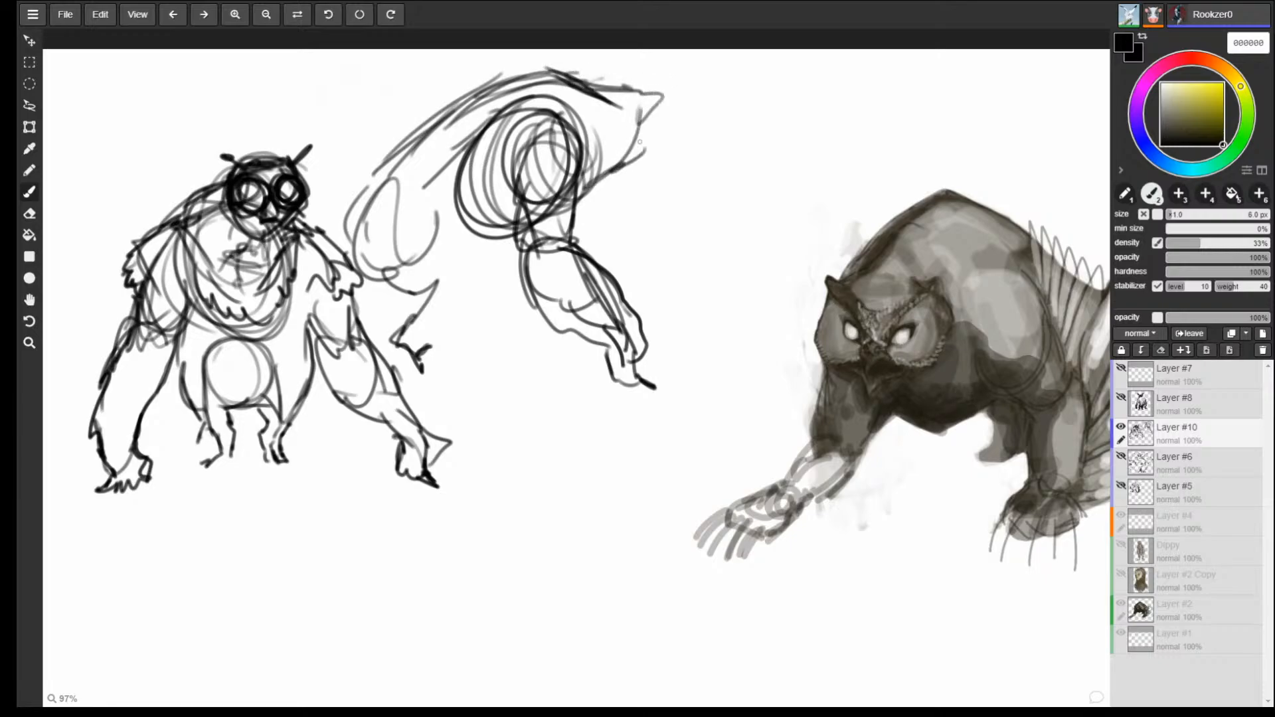
Try a round bear head with a pointed muzzle and small ears on the side-view creature's neck.
mouse_move(618, 91)
left_mouse_down()
mouse_move(627, 112)
mouse_move(675, 91)
left_mouse_up()
left_click_drag(613, 89, 685, 94)
mouse_move(686, 94)
left_mouse_down()
mouse_move(627, 141)
mouse_move(703, 158)
mouse_move(697, 105)
left_mouse_up()
left_click_drag(733, 146, 616, 166)
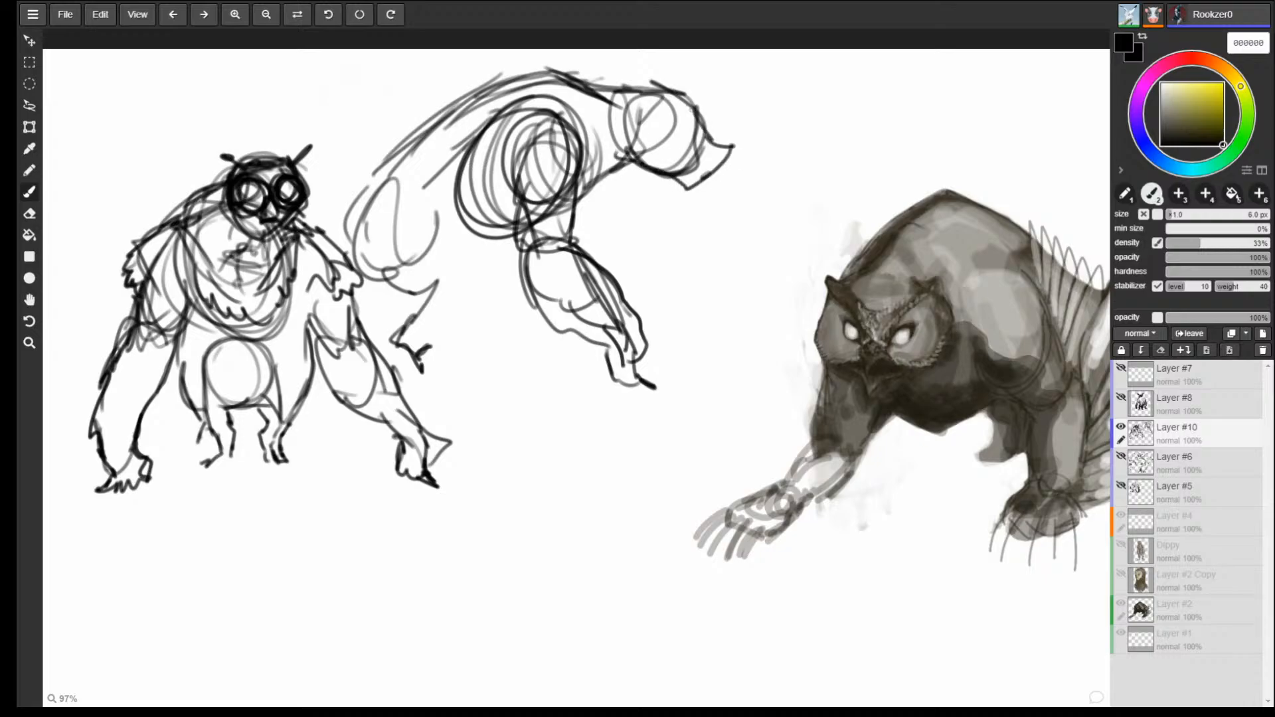
mouse_move(691, 110)
left_mouse_down()
mouse_move(641, 66)
mouse_move(670, 74)
left_mouse_up()
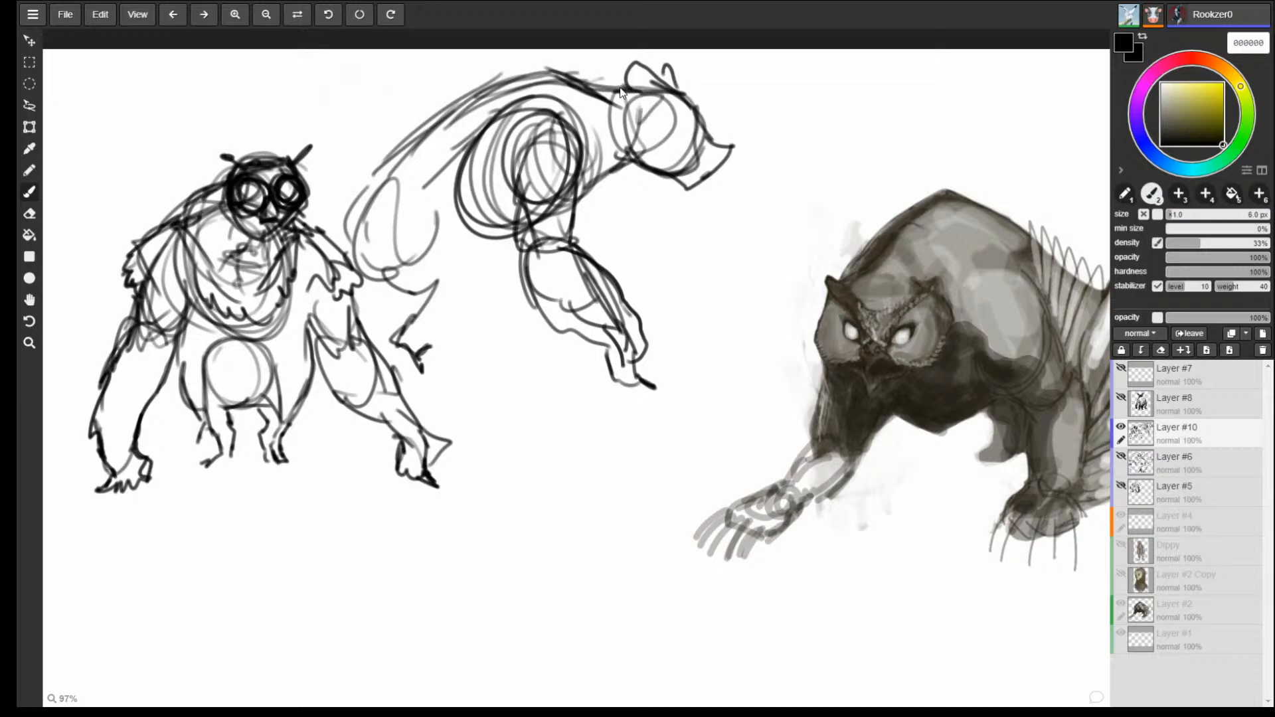
Erase the side-view creature's bear head and neck.
key("e")
left_click_drag(644, 100, 684, 73)
key("b")
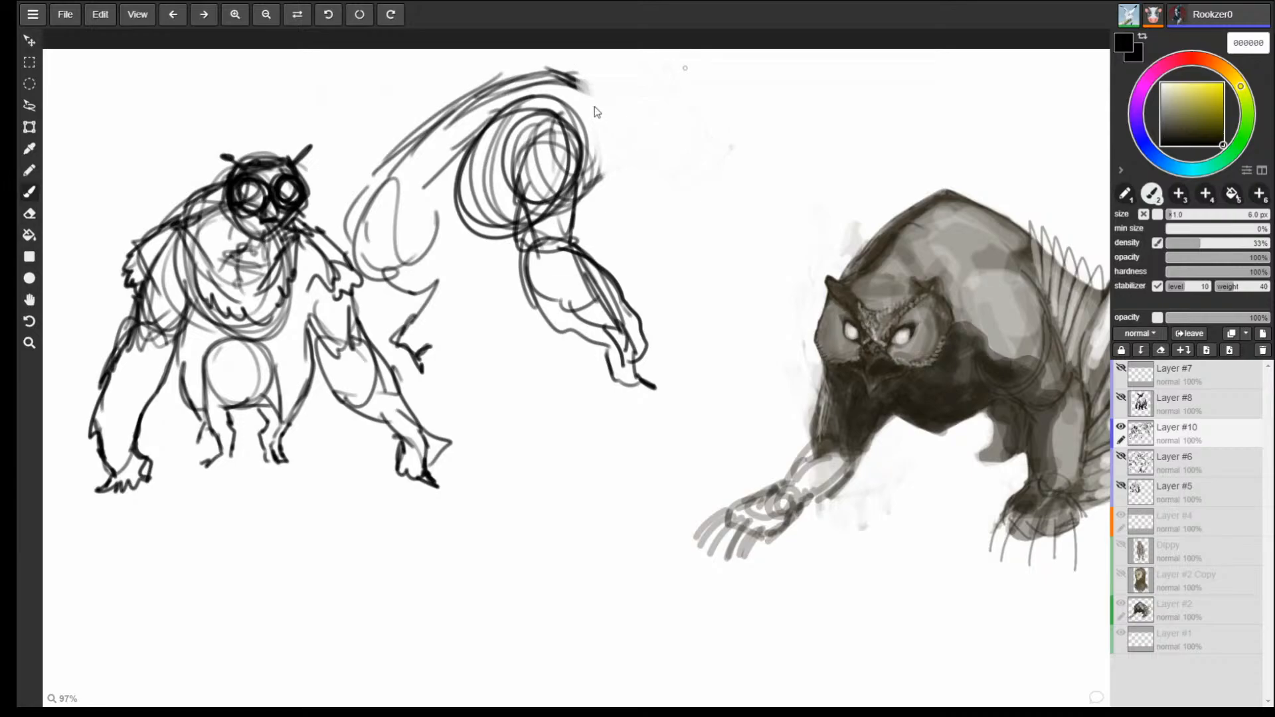
Redraw the side-view creature with a thick, high-arched neck and a large head ending in a downward-hooked beak.
mouse_move(565, 74)
left_mouse_down()
mouse_move(714, 113)
mouse_move(621, 173)
mouse_move(661, 188)
left_mouse_up()
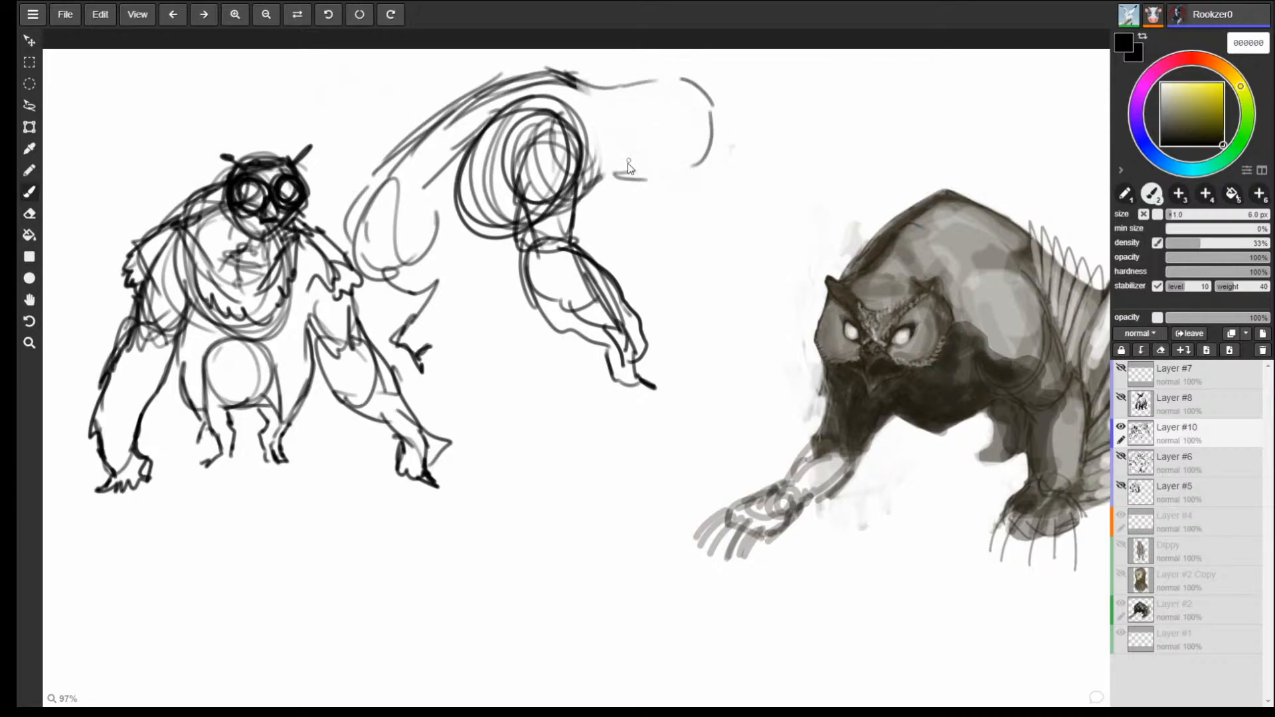
mouse_move(478, 98)
left_mouse_down()
mouse_move(628, 65)
mouse_move(711, 125)
left_mouse_up()
mouse_move(667, 82)
left_mouse_down()
mouse_move(709, 140)
mouse_move(677, 87)
mouse_move(713, 111)
left_mouse_up()
left_click_drag(720, 115, 735, 135)
mouse_move(735, 140)
left_mouse_down()
mouse_move(712, 223)
mouse_move(624, 180)
mouse_move(705, 200)
mouse_move(716, 223)
left_mouse_up()
left_click_drag(716, 221, 722, 187)
left_click_drag(728, 178, 664, 72)
left_click_drag(635, 62, 665, 75)
left_click_drag(629, 56, 683, 86)
left_click_drag(581, 50, 666, 74)
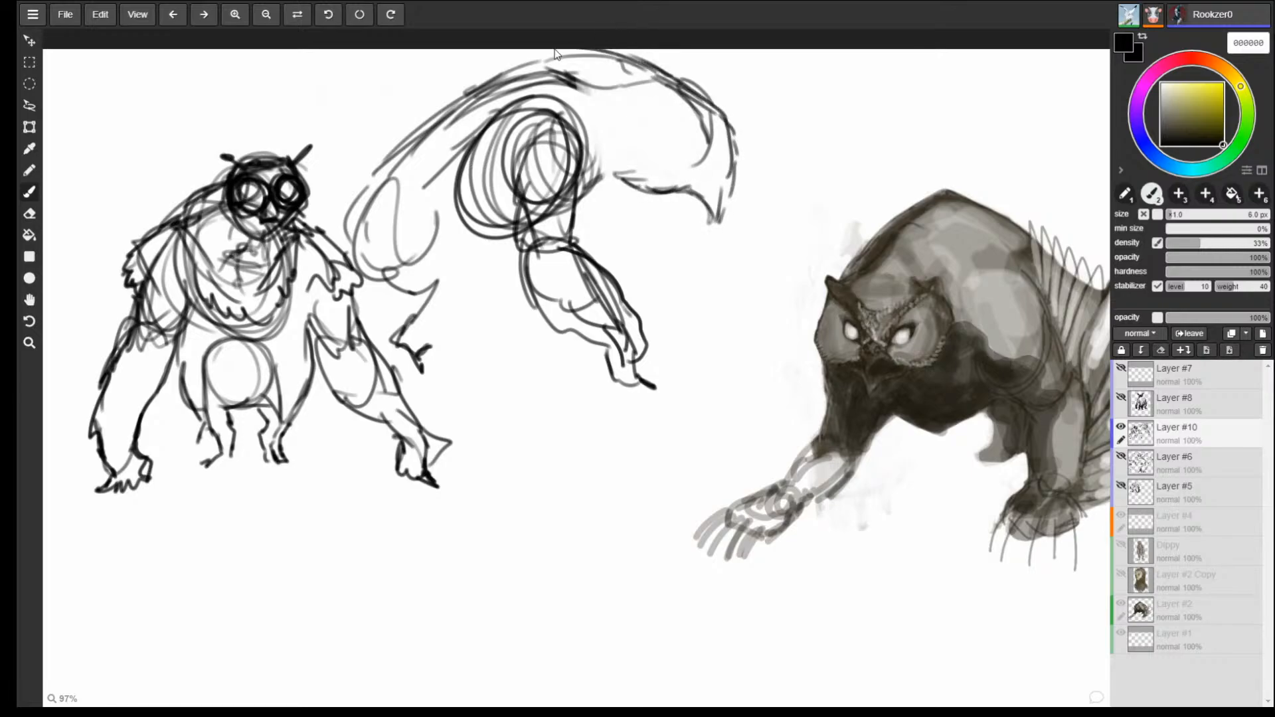
Build up the side-view creature's shoulder and chest with a feathered mantle and dense sweeping contour strokes.
mouse_move(612, 178)
left_mouse_down()
mouse_move(639, 189)
mouse_move(576, 208)
left_mouse_up()
mouse_move(626, 192)
left_mouse_down()
mouse_move(614, 131)
mouse_move(454, 187)
mouse_move(525, 94)
left_mouse_up()
mouse_move(536, 87)
left_mouse_down()
mouse_move(450, 199)
mouse_move(491, 240)
left_mouse_up()
mouse_move(491, 240)
left_mouse_down()
mouse_move(455, 168)
mouse_move(545, 85)
left_mouse_up()
mouse_move(555, 84)
left_mouse_down()
mouse_move(440, 148)
mouse_move(466, 194)
mouse_move(510, 78)
mouse_move(574, 81)
left_mouse_up()
mouse_move(549, 79)
left_mouse_down()
mouse_move(401, 170)
mouse_move(523, 147)
mouse_move(556, 85)
mouse_move(590, 126)
mouse_move(525, 200)
left_mouse_up()
left_click_drag(532, 154, 600, 126)
left_click_drag(618, 173, 574, 204)
mouse_move(606, 138)
left_mouse_down()
mouse_move(614, 186)
mouse_move(570, 211)
mouse_move(574, 250)
left_mouse_up()
mouse_move(534, 201)
left_mouse_down()
mouse_move(521, 149)
mouse_move(572, 97)
left_mouse_up()
left_click_drag(521, 132, 607, 156)
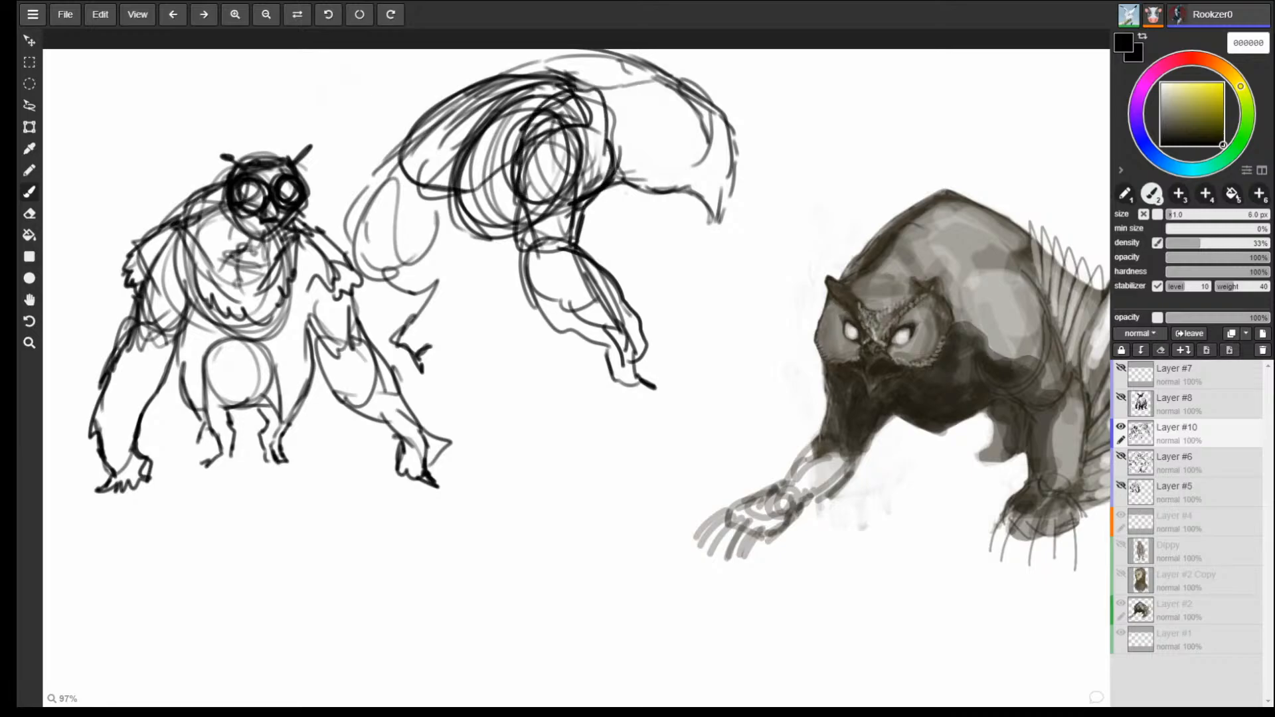
Raise the side-view creature's back contour and flesh out its rump, belly and hind leg down to the foot.
left_click_drag(590, 85, 610, 155)
mouse_move(622, 62)
left_mouse_down()
mouse_move(597, 48)
mouse_move(475, 64)
mouse_move(420, 87)
mouse_move(393, 160)
left_mouse_up()
mouse_move(419, 79)
left_mouse_down()
mouse_move(332, 214)
mouse_move(386, 258)
left_mouse_up()
mouse_move(477, 218)
left_mouse_down()
mouse_move(444, 254)
mouse_move(476, 236)
mouse_move(473, 291)
left_mouse_up()
mouse_move(387, 285)
left_mouse_down()
mouse_move(482, 273)
mouse_move(439, 322)
left_mouse_up()
left_click_drag(435, 288, 403, 341)
mouse_move(451, 320)
left_mouse_down()
mouse_move(436, 338)
mouse_move(444, 374)
left_mouse_up()
mouse_move(425, 339)
left_mouse_down()
mouse_move(404, 369)
mouse_move(475, 379)
left_mouse_up()
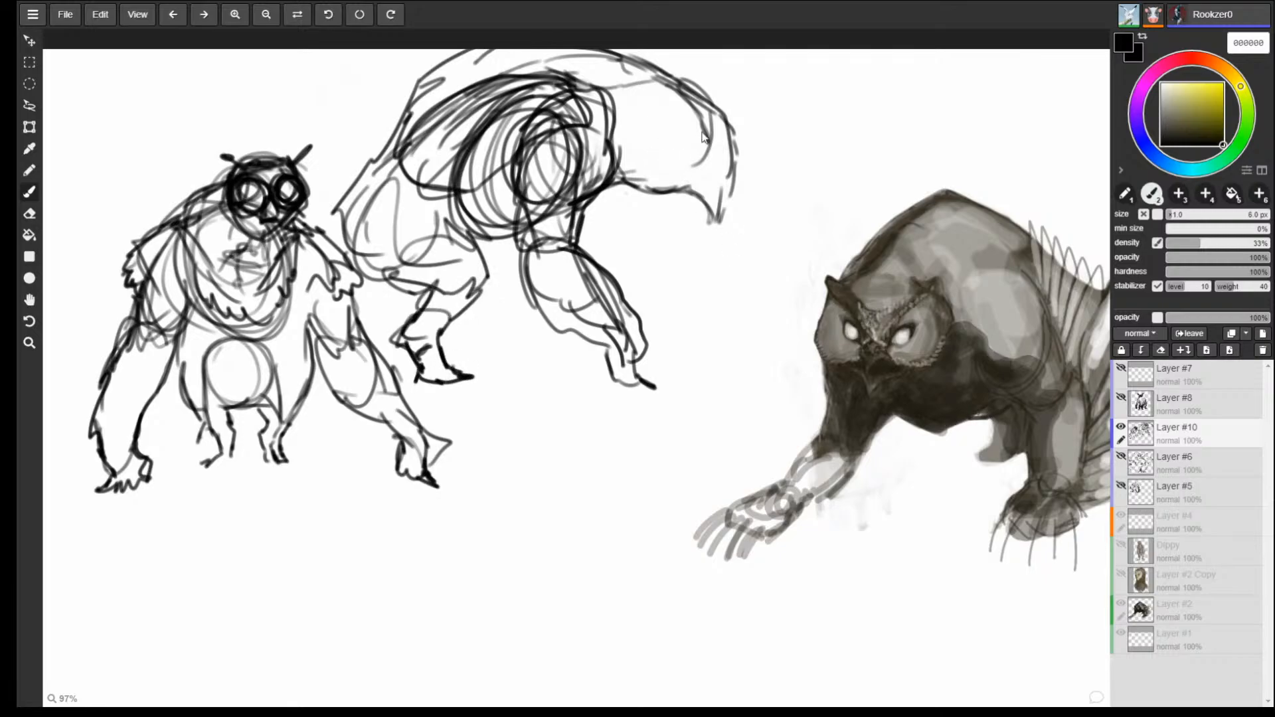
Detail the side-view owlbear's head with a scowling eye, a darkened hooked beak and cheek feather lines.
left_click_drag(712, 130, 676, 106)
mouse_move(726, 179)
left_mouse_down()
mouse_move(711, 208)
mouse_move(731, 141)
mouse_move(678, 81)
mouse_move(721, 140)
left_mouse_up()
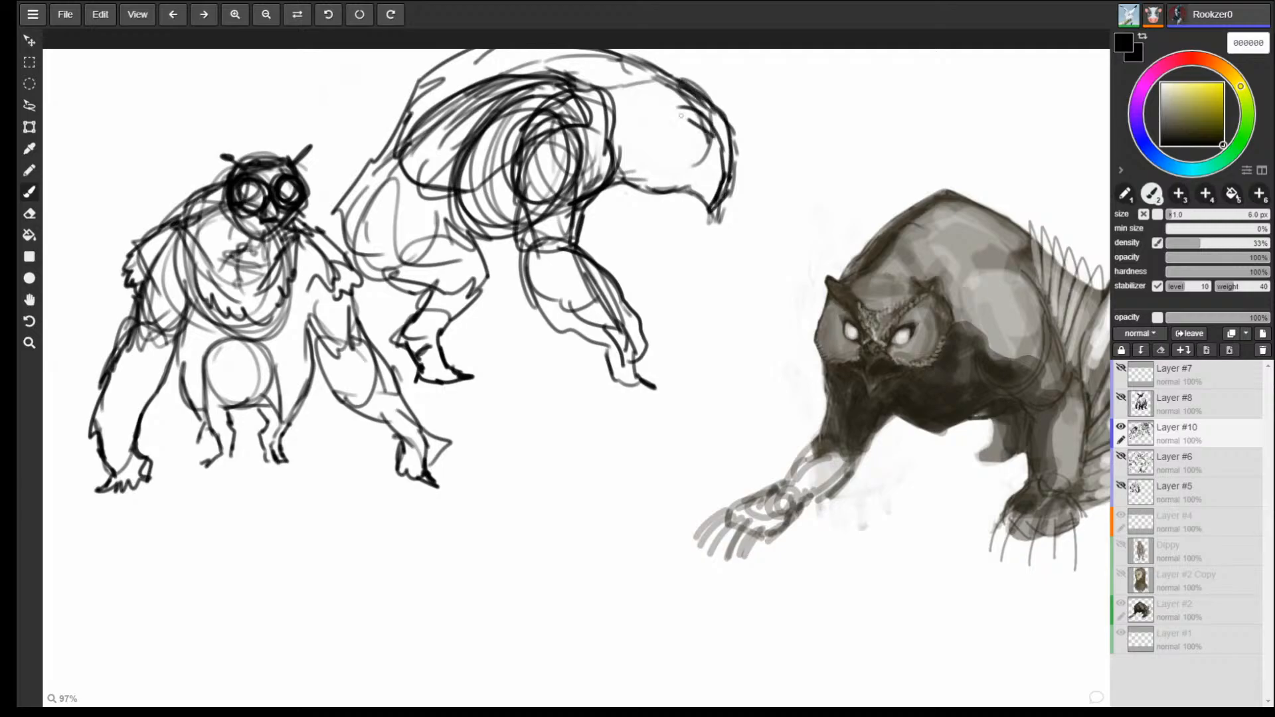
mouse_move(665, 93)
left_mouse_down()
mouse_move(709, 143)
mouse_move(694, 143)
mouse_move(712, 213)
left_mouse_up()
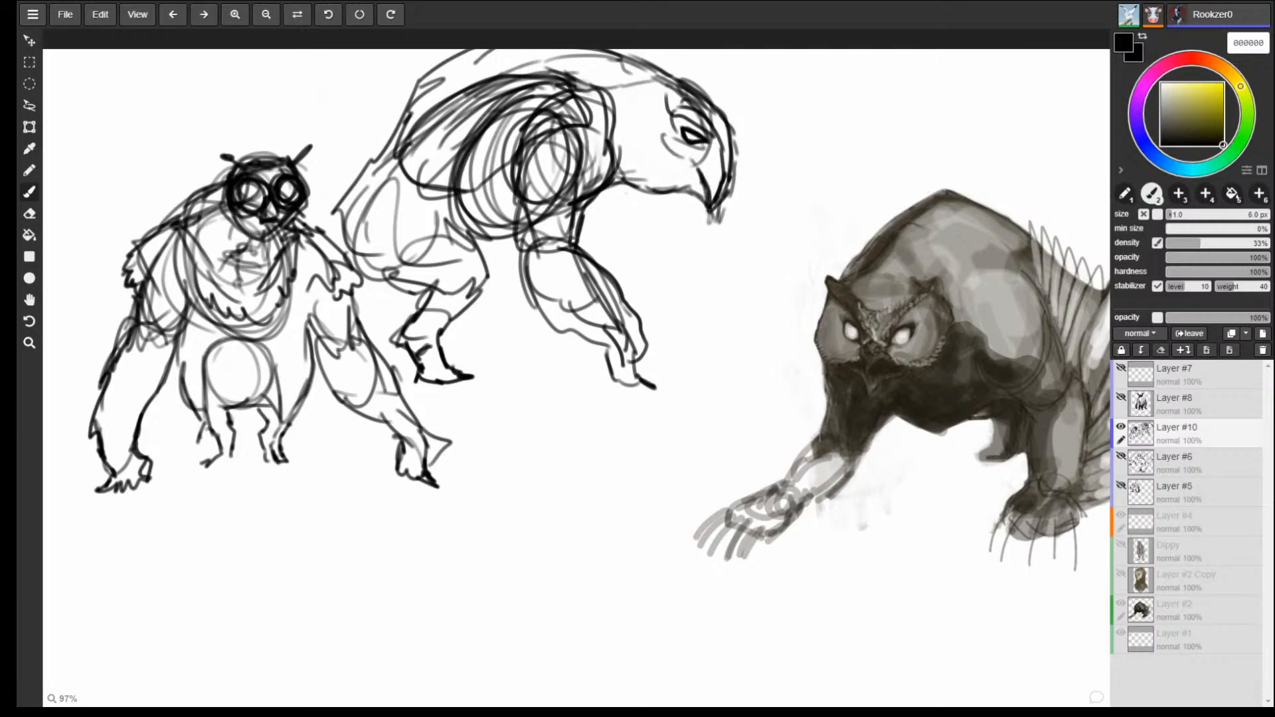
mouse_move(692, 161)
left_mouse_down()
mouse_move(718, 171)
mouse_move(729, 158)
mouse_move(660, 196)
mouse_move(620, 187)
mouse_move(633, 115)
left_mouse_up()
mouse_move(621, 188)
left_mouse_down()
mouse_move(643, 113)
mouse_move(623, 174)
left_mouse_up()
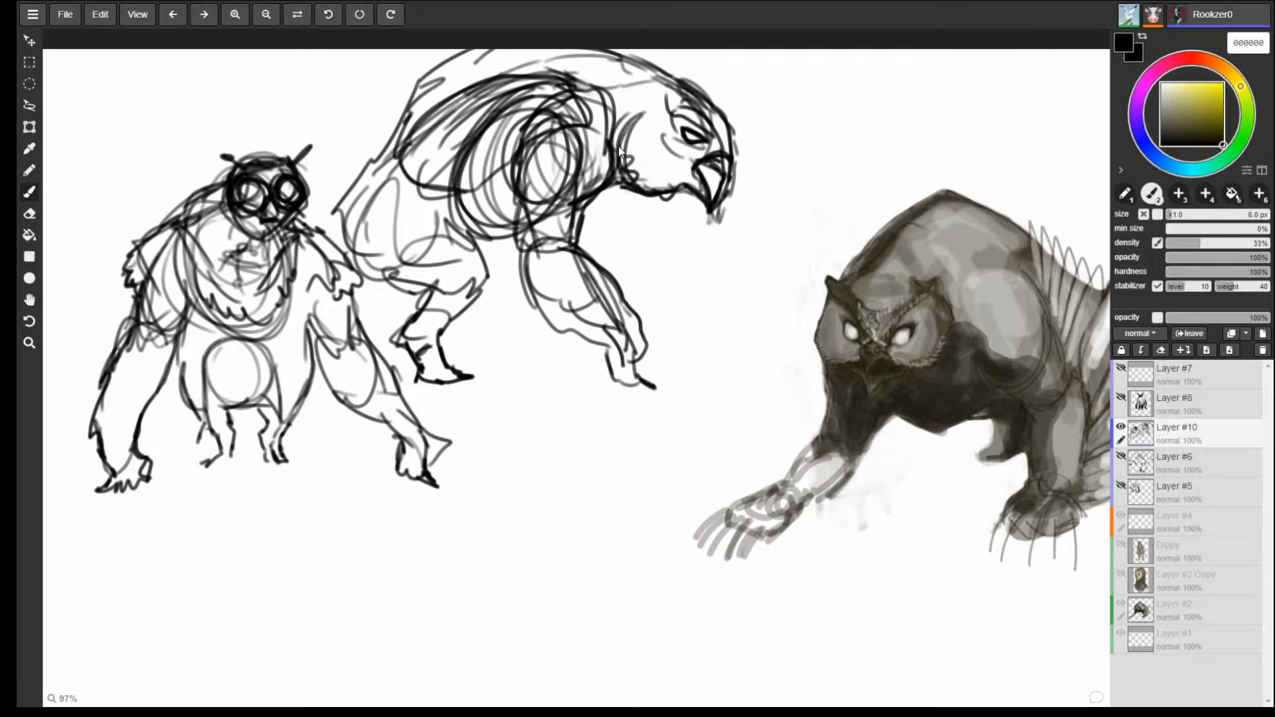
Sketch a small owlbear chick below with an oval head, shaggy rounded body, ringed eyes and a solid black beak.
mouse_move(526, 456)
left_mouse_down()
mouse_move(488, 441)
mouse_move(539, 565)
mouse_move(464, 515)
left_mouse_up()
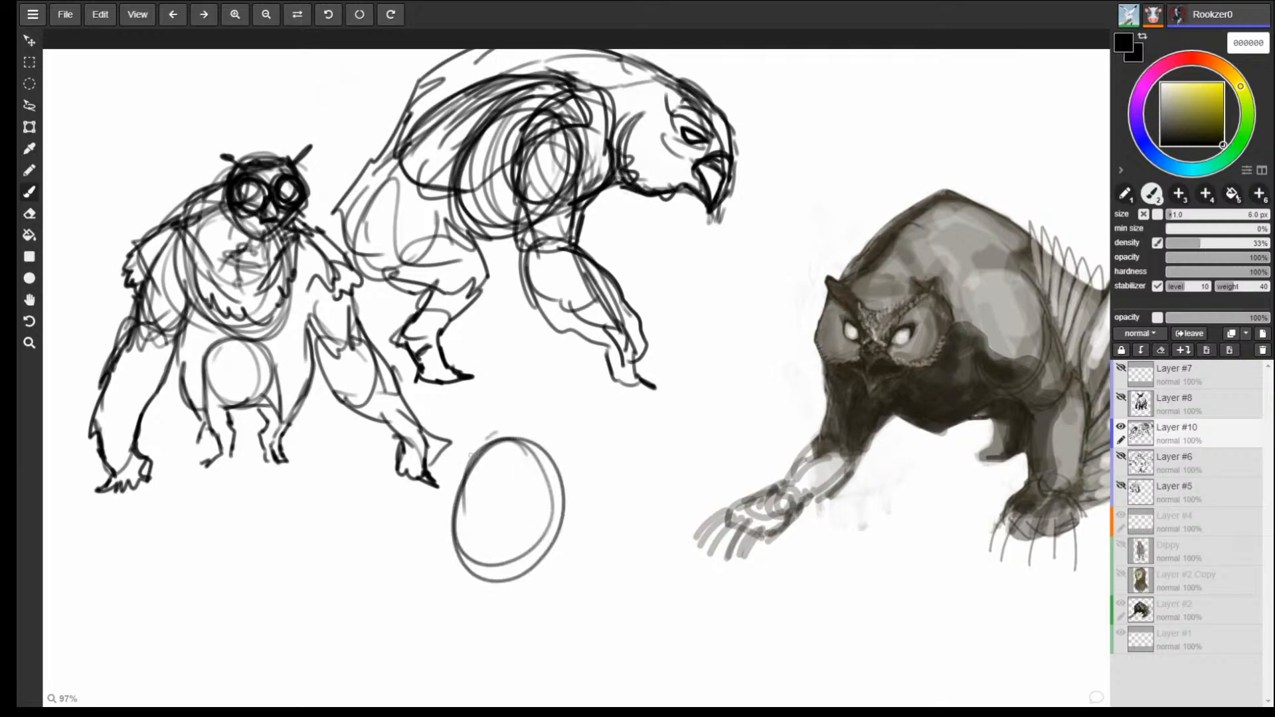
left_click_drag(497, 433, 546, 509)
left_click_drag(535, 452, 564, 634)
left_click_drag(568, 518, 583, 648)
mouse_move(475, 477)
left_mouse_down()
mouse_move(420, 631)
mouse_move(513, 685)
mouse_move(490, 660)
mouse_move(562, 615)
mouse_move(545, 465)
mouse_move(524, 418)
left_mouse_up()
mouse_move(541, 516)
left_mouse_down()
mouse_move(533, 540)
mouse_move(542, 521)
mouse_move(502, 495)
left_mouse_up()
left_click_drag(540, 485, 543, 490)
mouse_move(517, 437)
left_mouse_down()
mouse_move(469, 482)
mouse_move(472, 517)
mouse_move(540, 557)
mouse_move(563, 467)
mouse_move(565, 539)
mouse_move(541, 562)
left_mouse_up()
mouse_move(562, 509)
left_mouse_down()
mouse_move(499, 440)
mouse_move(465, 525)
left_mouse_up()
left_click_drag(480, 532, 521, 545)
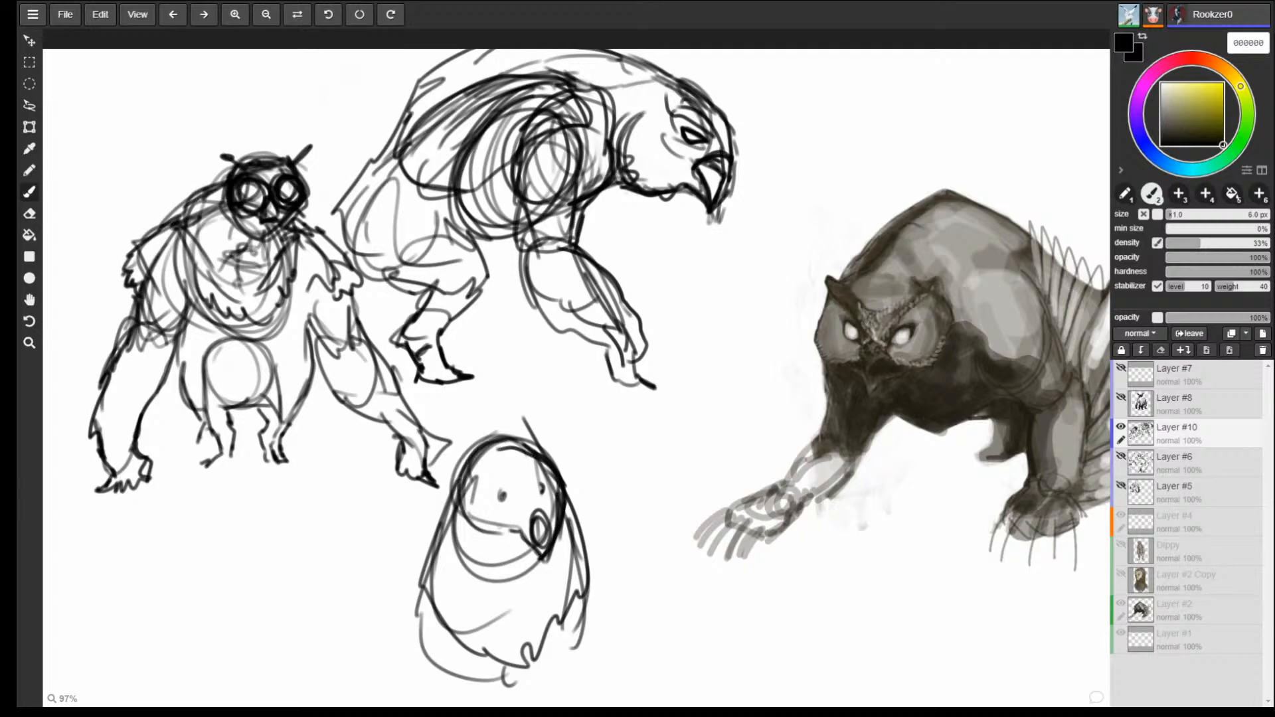
mouse_move(495, 468)
left_mouse_down()
mouse_move(513, 498)
mouse_move(509, 481)
mouse_move(539, 497)
mouse_move(546, 550)
mouse_move(528, 539)
mouse_move(539, 533)
mouse_move(553, 552)
left_mouse_up()
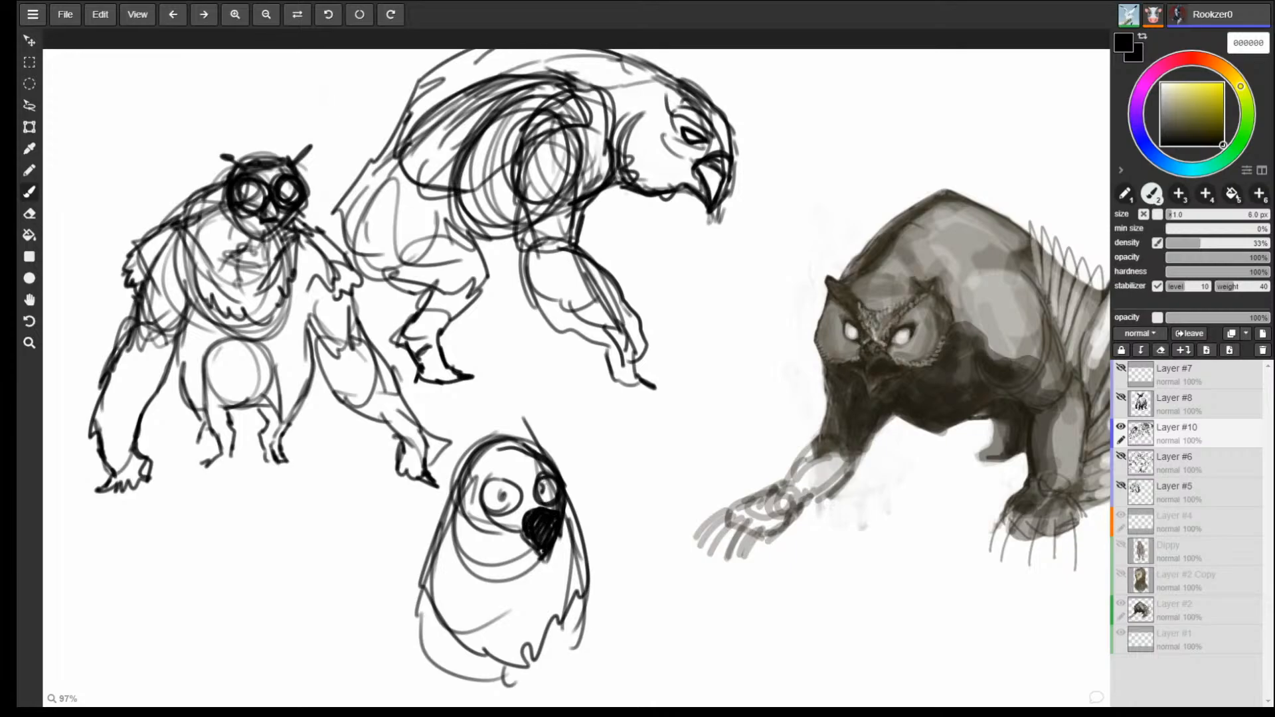
Fill the chick's eyes in black, lengthen its beak and add a small folded arm and feather tufts along its sides.
mouse_move(539, 475)
left_mouse_down()
mouse_move(552, 495)
mouse_move(539, 502)
mouse_move(558, 501)
mouse_move(505, 503)
mouse_move(548, 578)
left_mouse_up()
mouse_move(565, 517)
left_mouse_down()
mouse_move(554, 551)
mouse_move(507, 596)
mouse_move(454, 603)
mouse_move(462, 617)
left_mouse_up()
mouse_move(495, 531)
left_mouse_down()
mouse_move(510, 589)
mouse_move(501, 605)
mouse_move(481, 601)
mouse_move(518, 554)
left_mouse_up()
left_click_drag(511, 563, 508, 602)
left_click_drag(505, 571, 489, 604)
mouse_move(455, 490)
left_mouse_down()
mouse_move(452, 540)
mouse_move(425, 557)
mouse_move(418, 585)
mouse_move(428, 593)
left_mouse_up()
mouse_move(571, 515)
left_mouse_down()
mouse_move(595, 566)
mouse_move(576, 586)
left_mouse_up()
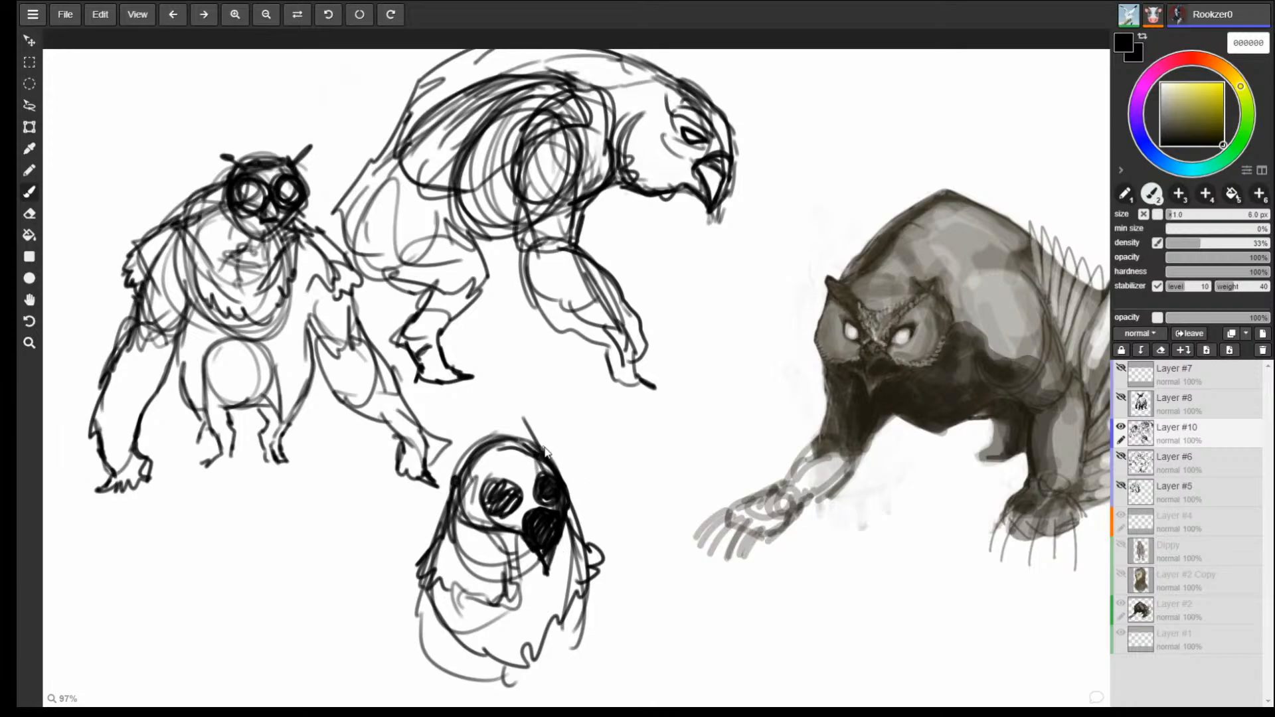
Sketch a bent arm at the chick's side and long diagonal lines extending outward from both sides of its body.
mouse_move(444, 526)
left_mouse_down()
mouse_move(411, 579)
mouse_move(485, 614)
left_mouse_up()
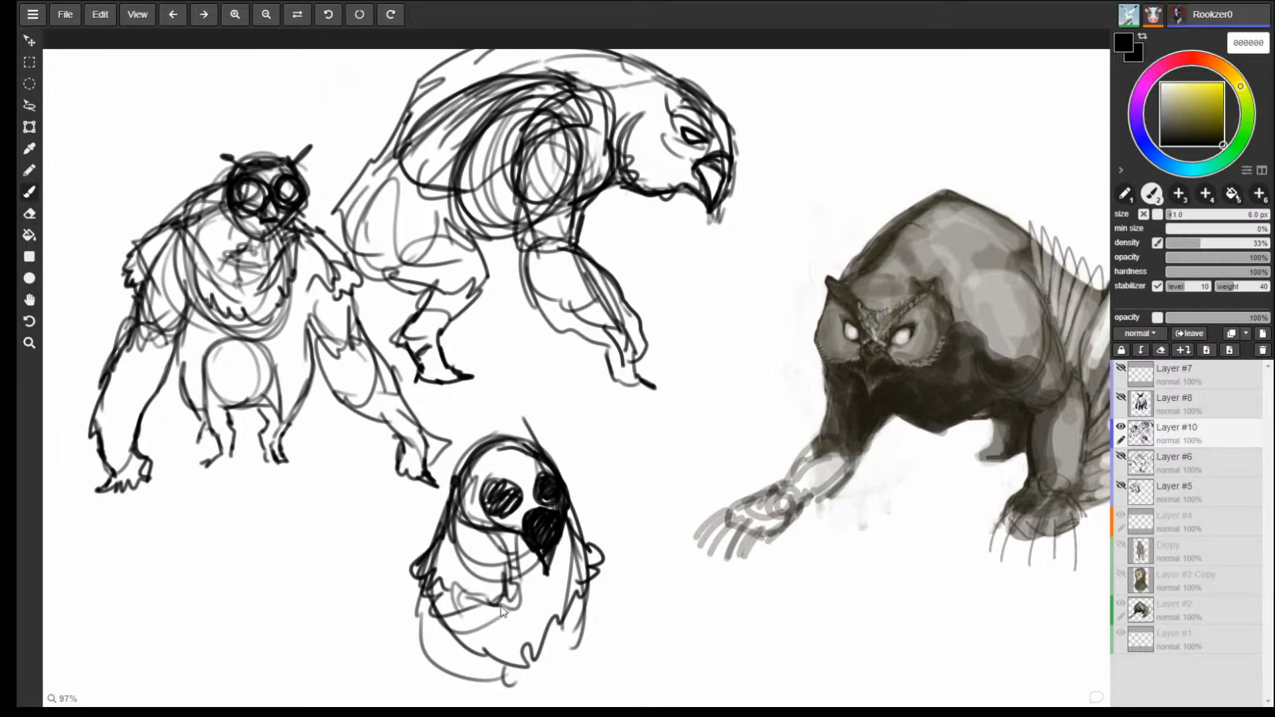
mouse_move(418, 591)
left_mouse_down()
mouse_move(458, 597)
mouse_move(488, 578)
mouse_move(442, 584)
mouse_move(376, 672)
left_mouse_up()
mouse_move(582, 578)
left_mouse_down()
mouse_move(568, 601)
mouse_move(644, 663)
left_mouse_up()
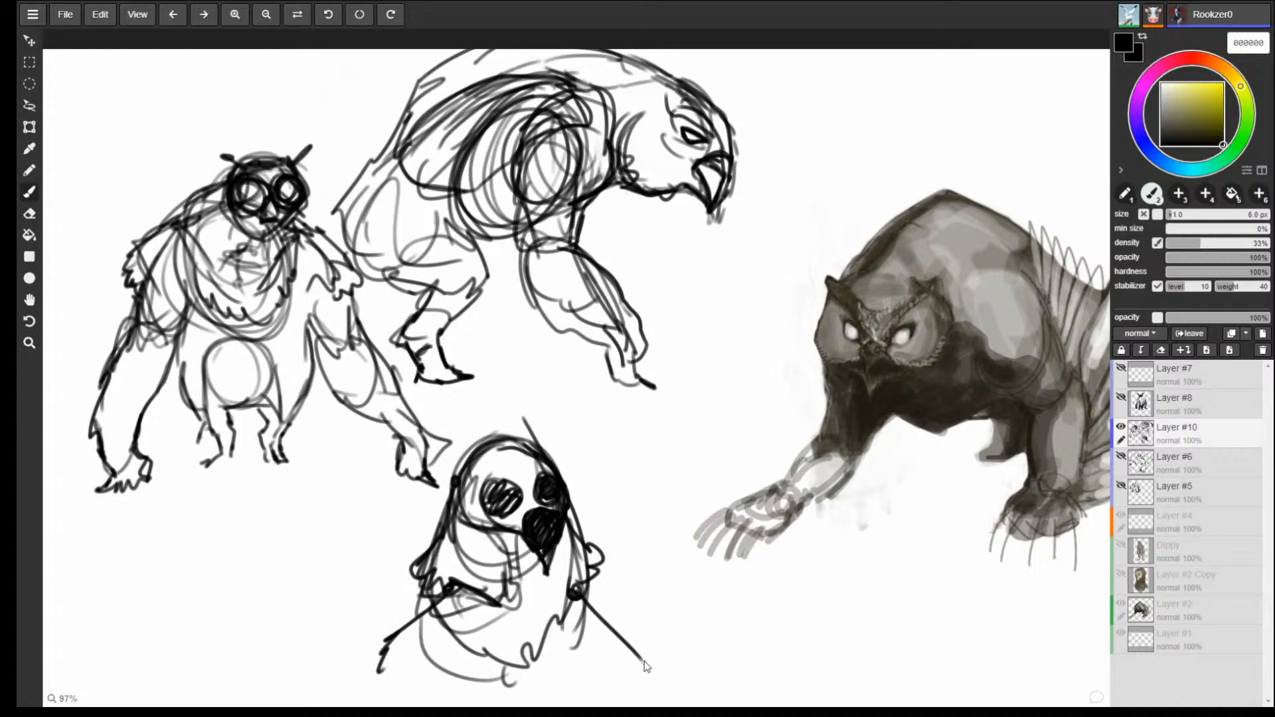
Clear all the owlbear and chick sketches from Layer #10, leaving the shaded owlbear painting in place.
key("e")
left_click_drag(628, 171, 662, 183)
key("b")
key("ctrl+z")
key("Delete")
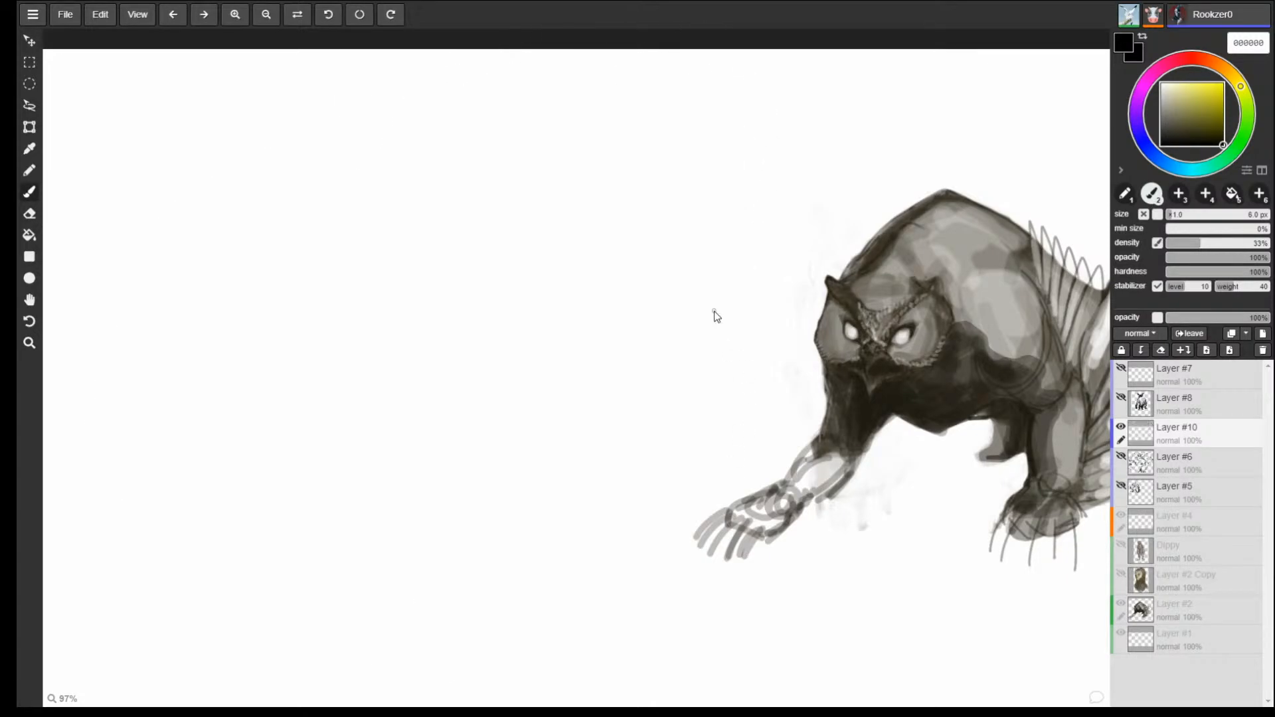
Sketch a large rough body circle with a 4 px brush, adding a short neck curve at its upper edge.
left_click_drag(325, 163, 195, 282)
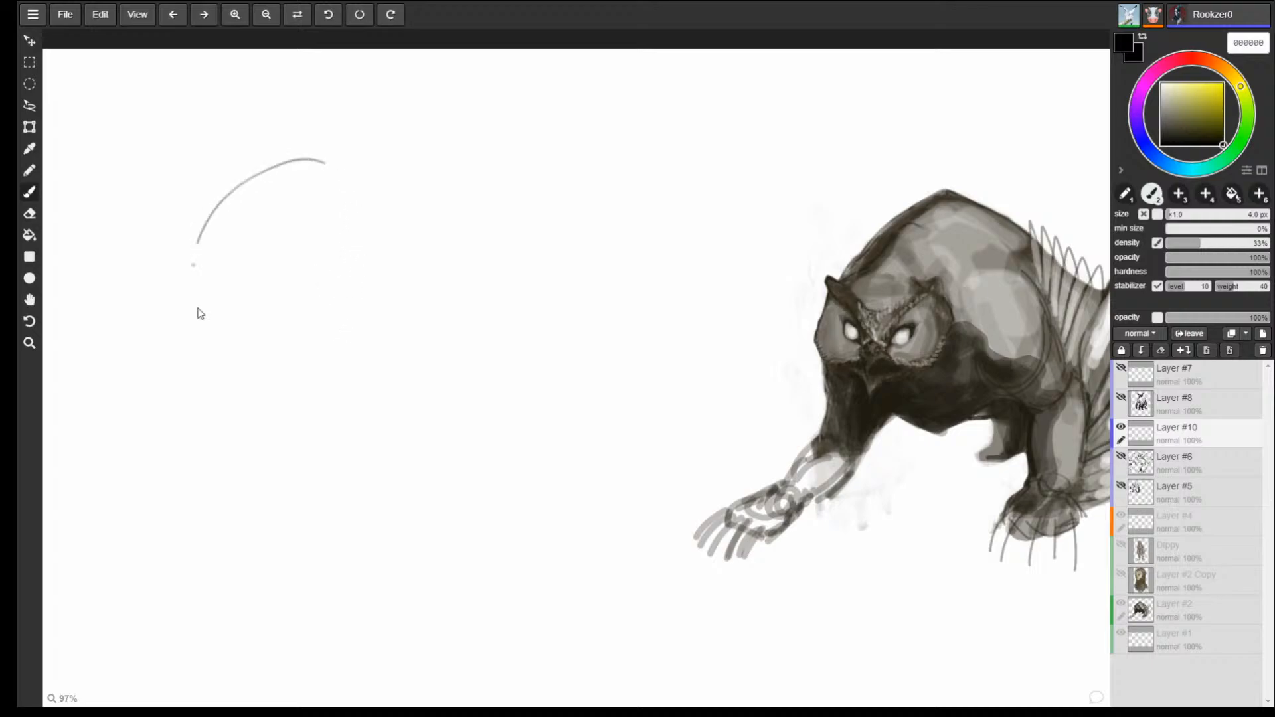
left_click_drag(216, 347, 269, 375)
left_click_drag(348, 178, 286, 167)
left_click_drag(222, 213, 197, 291)
left_click_drag(258, 369, 378, 295)
mouse_move(385, 267)
left_mouse_down()
mouse_move(305, 164)
mouse_move(171, 300)
left_mouse_up()
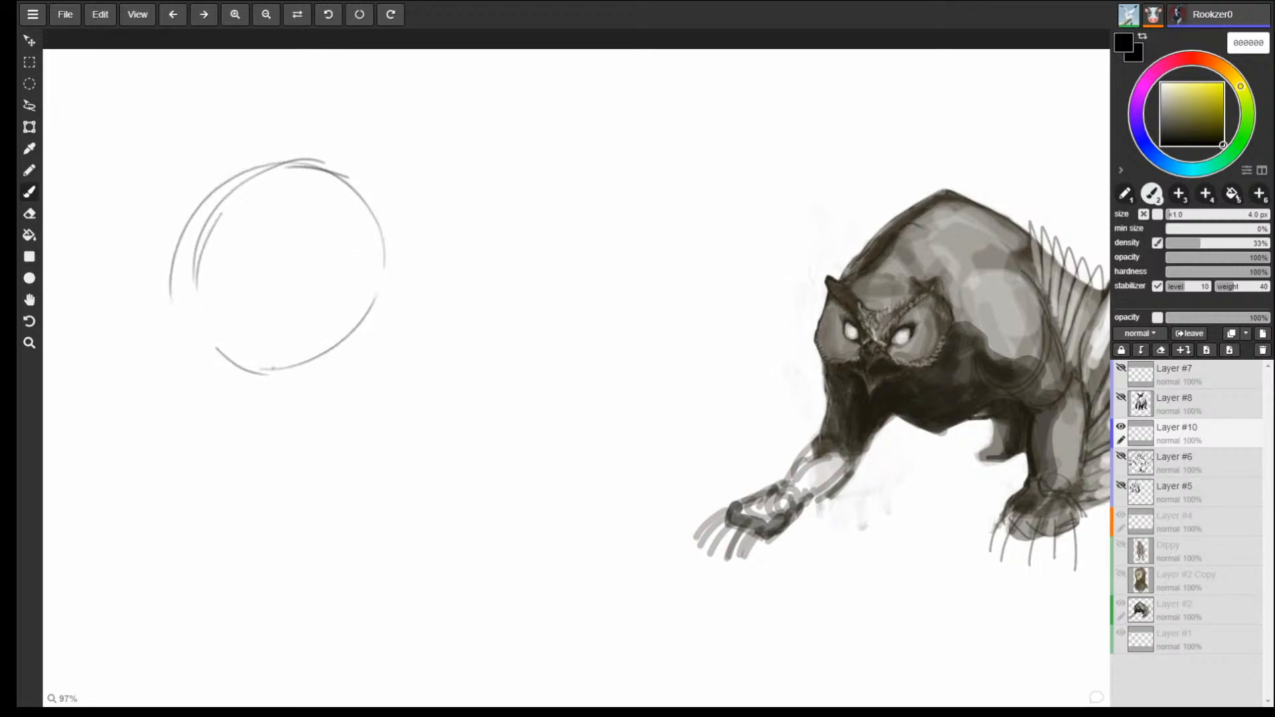
left_click_drag(280, 366, 339, 333)
mouse_move(365, 200)
left_mouse_down()
mouse_move(274, 154)
mouse_move(184, 229)
left_mouse_up()
left_click_drag(356, 203, 401, 203)
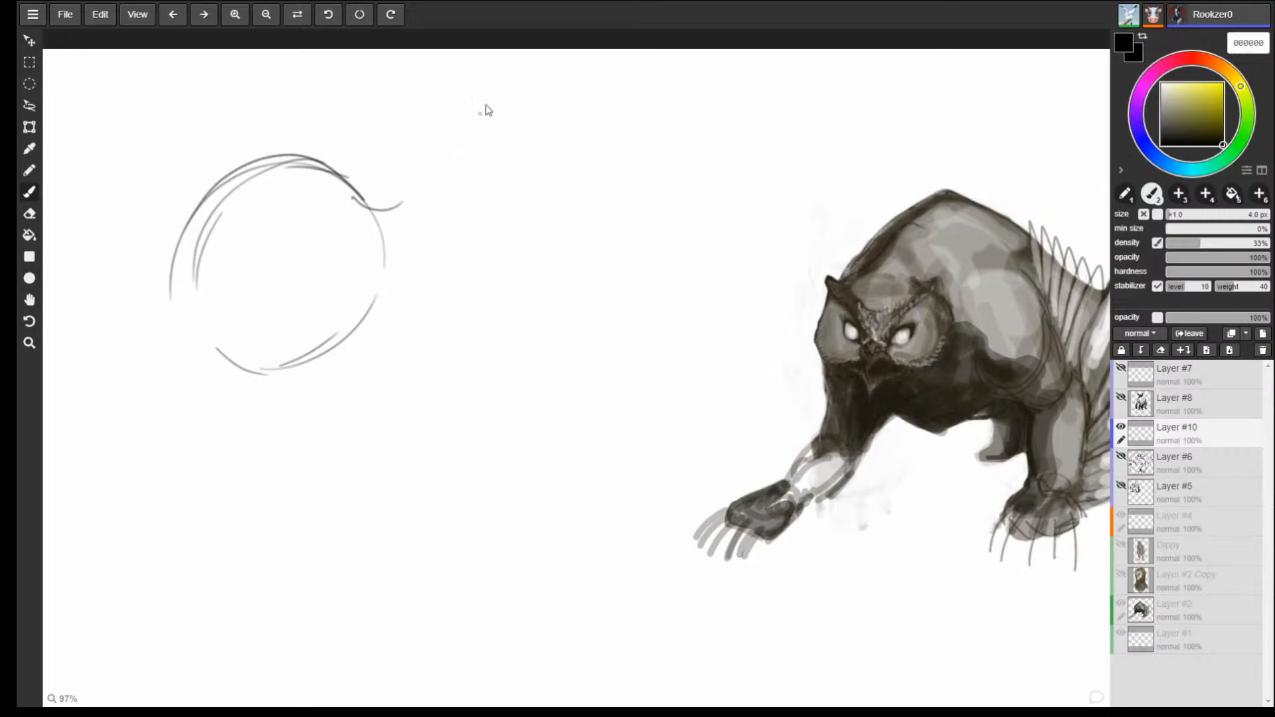
Sketch a small head circle above the body, joined by a back contour, and add a hooked beak and throat line.
mouse_move(465, 87)
left_mouse_down()
mouse_move(432, 117)
mouse_move(488, 133)
left_mouse_up()
left_click_drag(471, 82, 521, 133)
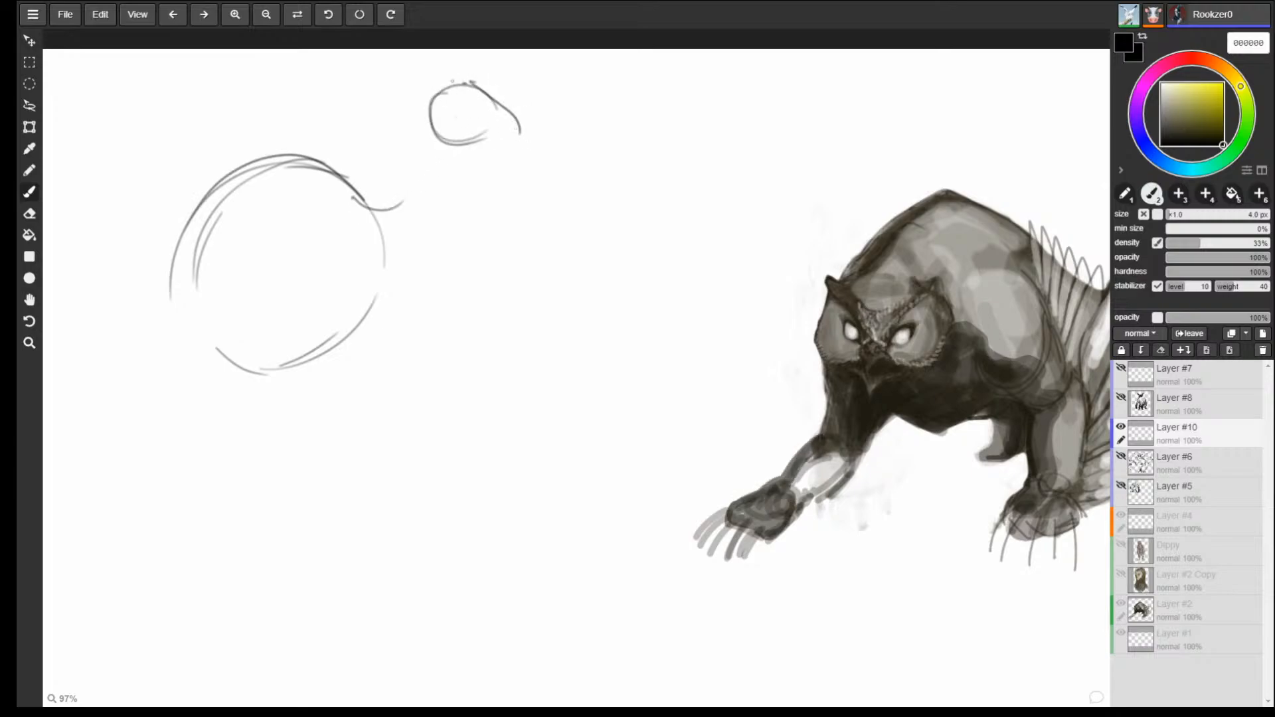
mouse_move(468, 83)
left_mouse_down()
mouse_move(396, 83)
mouse_move(252, 133)
mouse_move(196, 223)
left_mouse_up()
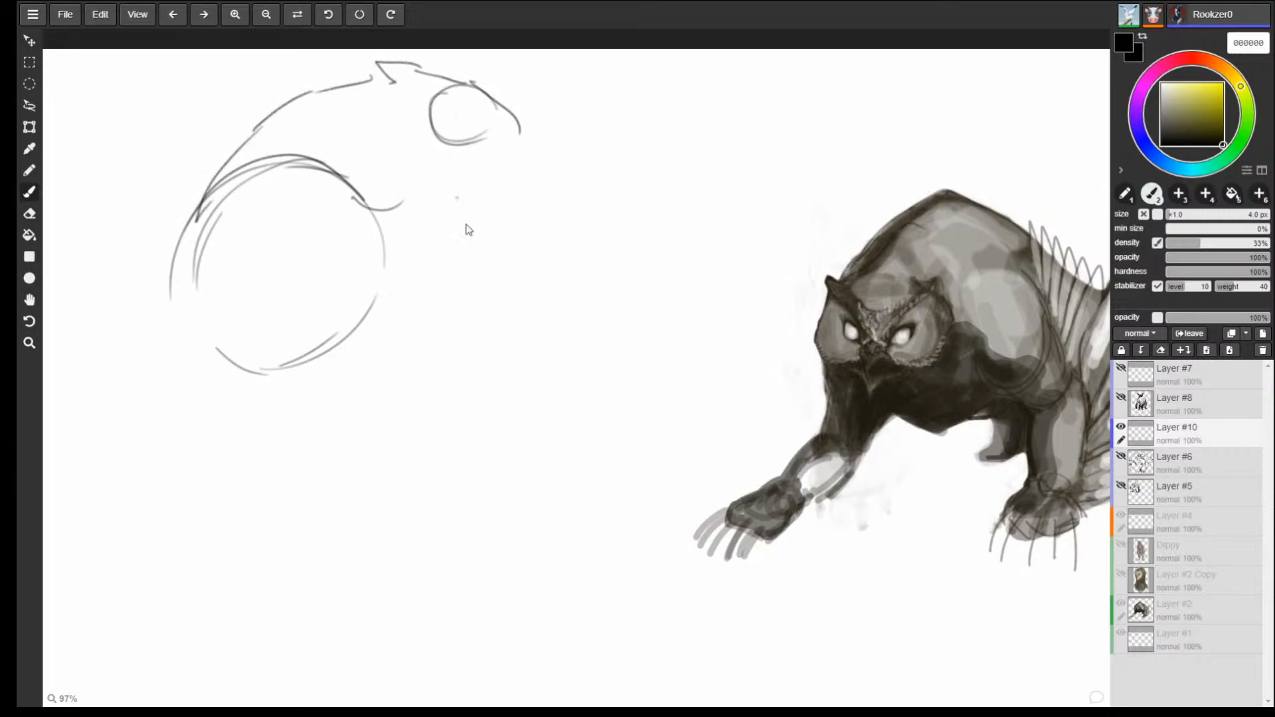
mouse_move(359, 329)
left_mouse_down()
mouse_move(473, 174)
mouse_move(524, 183)
left_mouse_up()
mouse_move(525, 183)
left_mouse_down()
mouse_move(525, 157)
mouse_move(522, 186)
left_mouse_up()
mouse_move(523, 182)
left_mouse_down()
mouse_move(497, 166)
mouse_move(523, 186)
left_mouse_up()
Detail the head with a scowling eye, a swept-back feathered tuft and a darkened mouth line under the beak.
left_click_drag(473, 108, 476, 112)
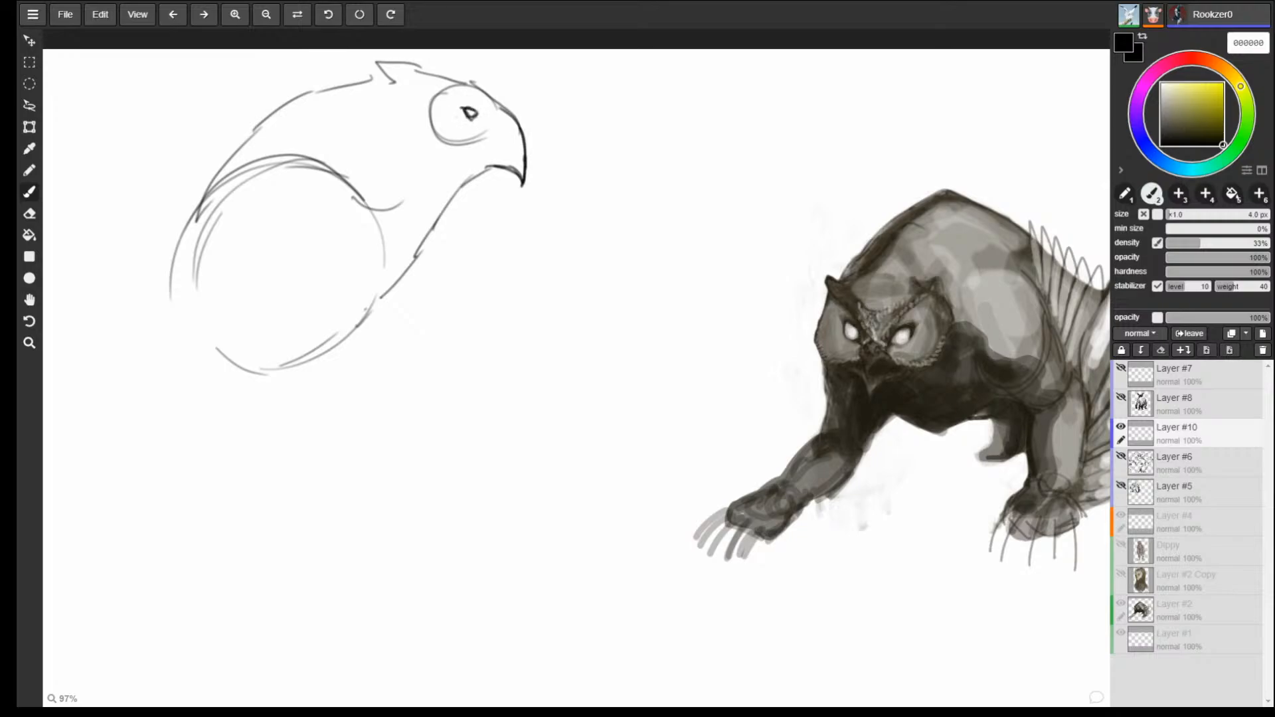
mouse_move(476, 113)
left_mouse_down()
mouse_move(463, 97)
mouse_move(449, 120)
mouse_move(489, 112)
mouse_move(472, 77)
left_mouse_up()
mouse_move(443, 79)
left_mouse_down()
mouse_move(350, 49)
mouse_move(311, 53)
mouse_move(392, 74)
mouse_move(391, 85)
mouse_move(418, 88)
mouse_move(428, 70)
mouse_move(453, 80)
left_mouse_up()
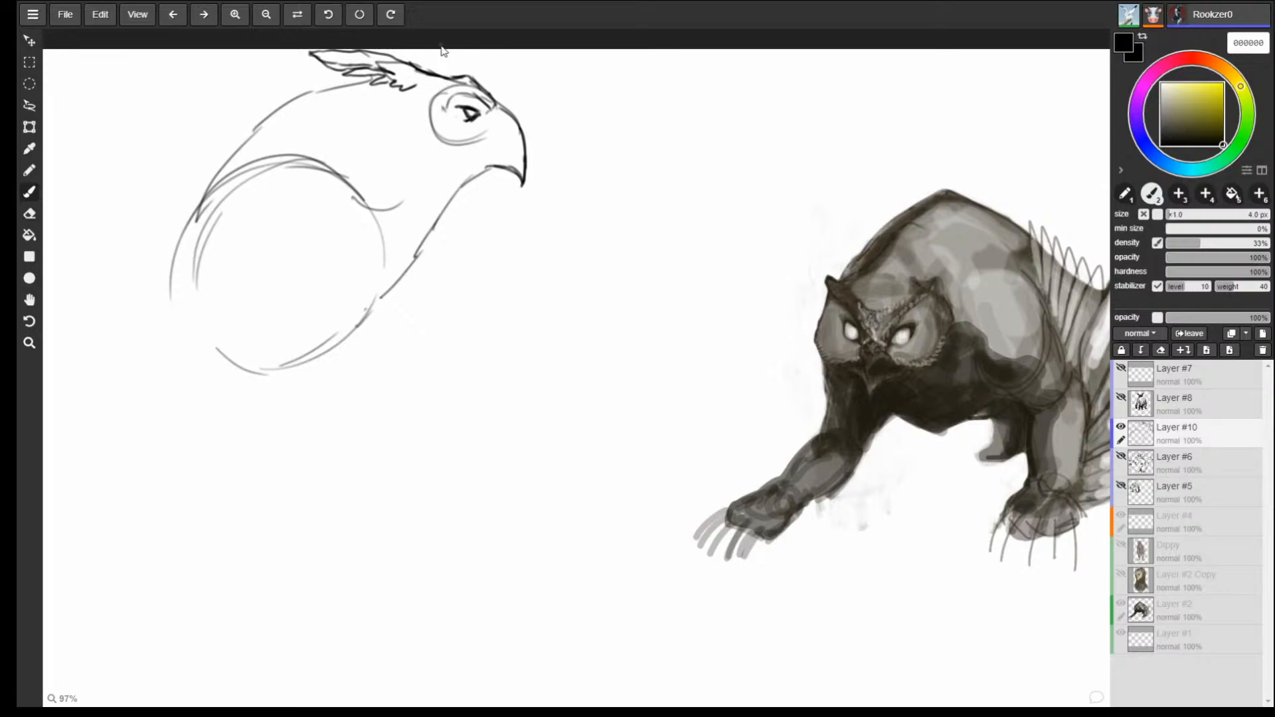
mouse_move(495, 170)
left_mouse_down()
mouse_move(470, 176)
mouse_move(512, 174)
left_mouse_up()
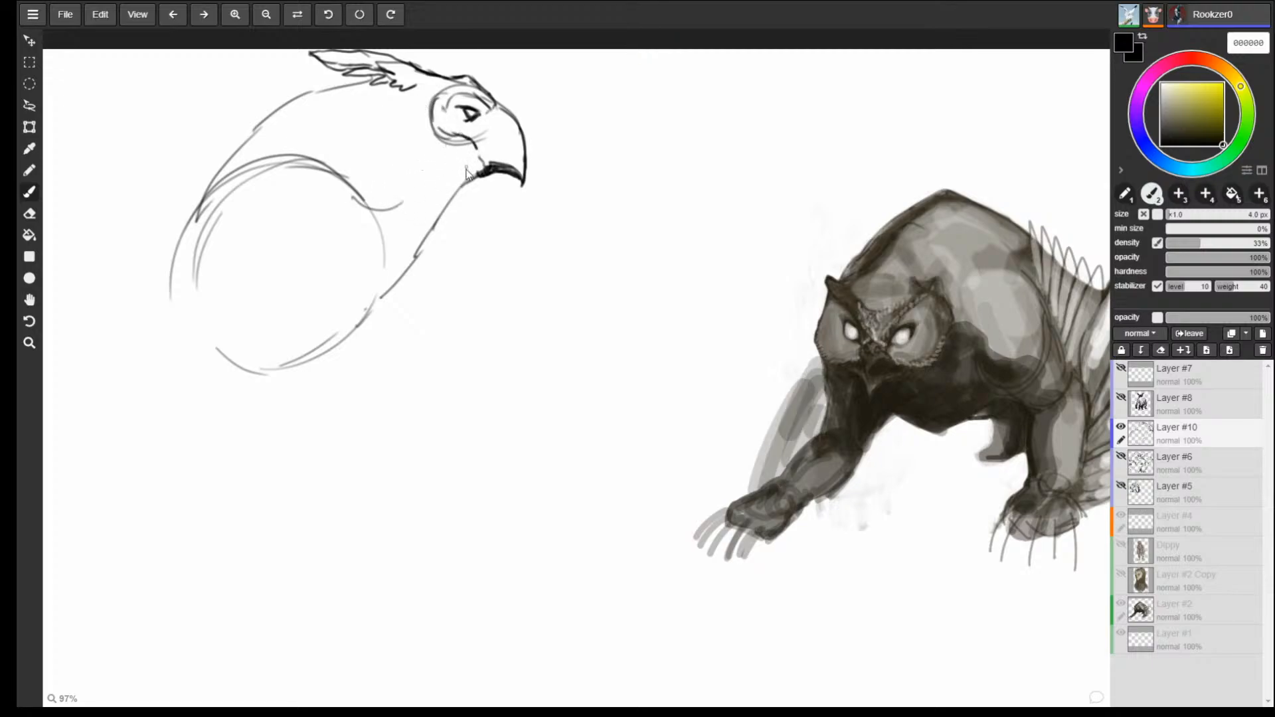
Outline the chest with ragged feathers and add short hatching along the front of the belly.
mouse_move(359, 329)
left_mouse_down()
mouse_move(424, 269)
mouse_move(435, 219)
left_mouse_up()
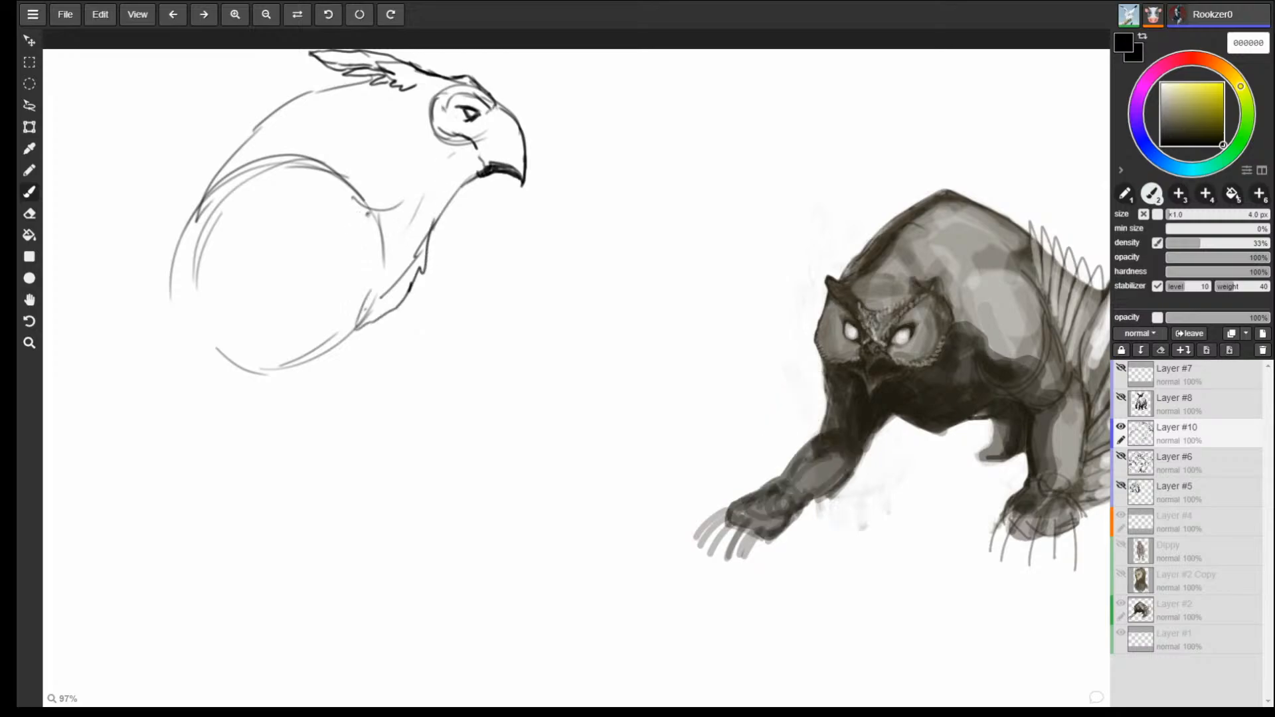
left_click_drag(369, 214, 367, 227)
mouse_move(415, 269)
left_mouse_down()
mouse_move(400, 309)
mouse_move(335, 359)
mouse_move(362, 350)
mouse_move(354, 344)
left_mouse_up()
left_click_drag(364, 337, 374, 337)
left_click_drag(373, 325, 385, 328)
left_click_drag(382, 315, 390, 322)
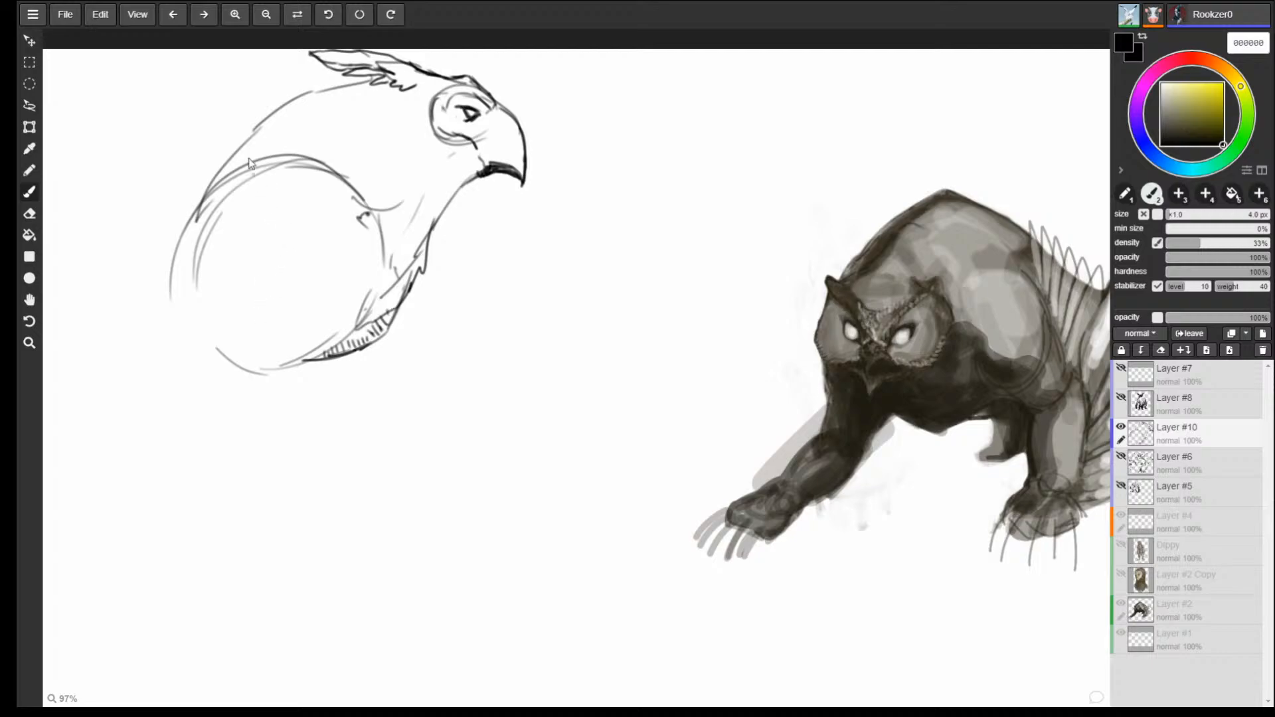
Draw layered, darkened feather tufts down the back of the neck.
mouse_move(337, 87)
left_mouse_down()
mouse_move(224, 133)
mouse_move(197, 202)
left_mouse_up()
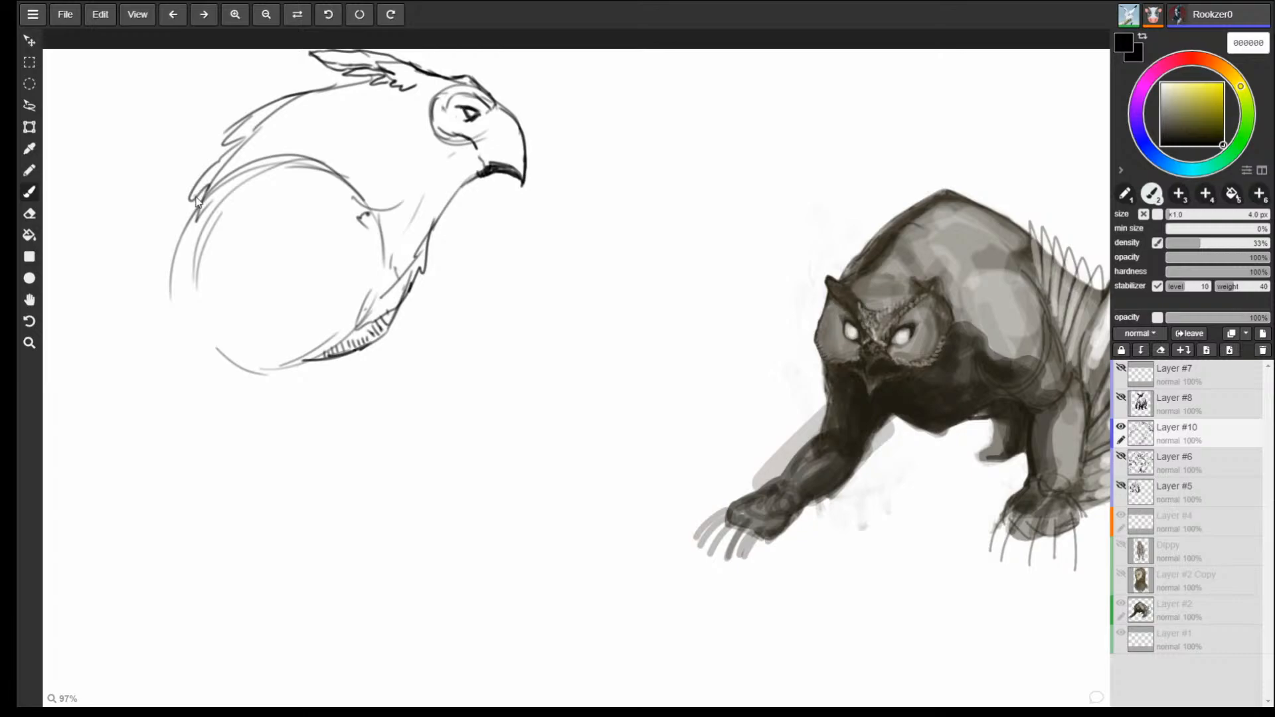
mouse_move(362, 78)
left_mouse_down()
mouse_move(260, 94)
mouse_move(201, 152)
left_mouse_up()
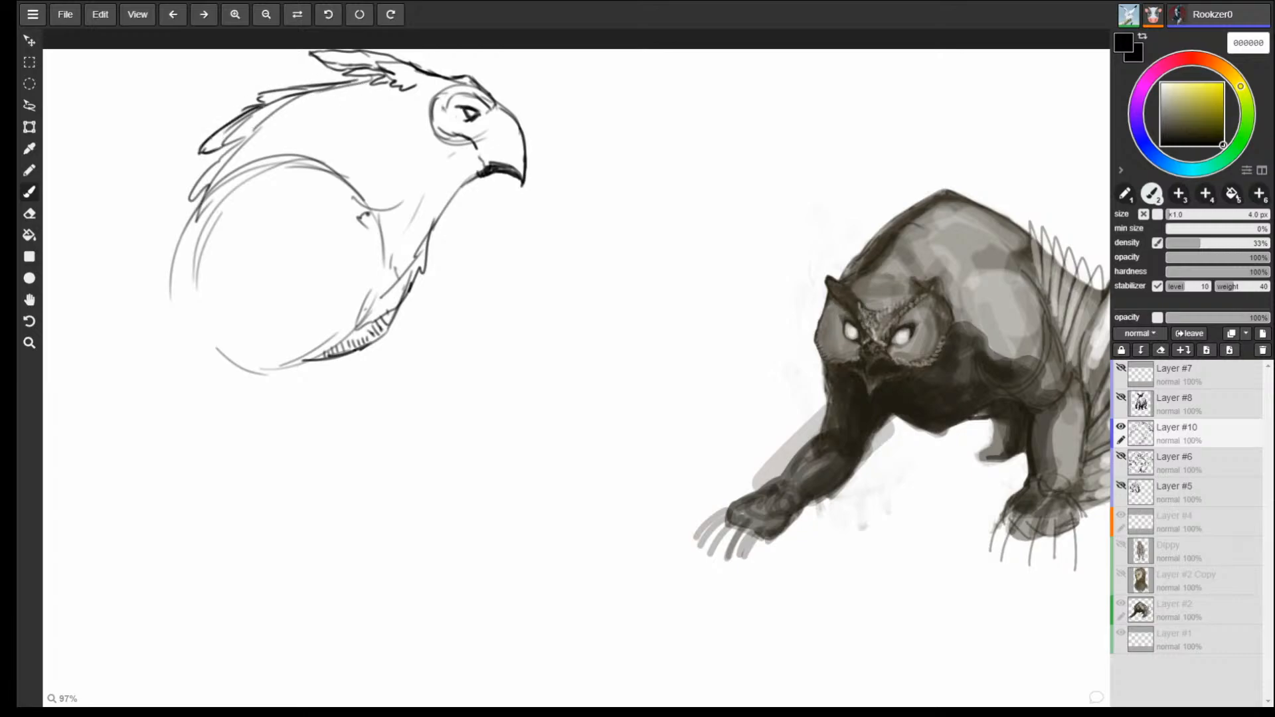
left_click_drag(259, 104, 206, 143)
mouse_move(279, 89)
left_mouse_down()
mouse_move(233, 107)
mouse_move(259, 101)
mouse_move(198, 154)
mouse_move(192, 202)
mouse_move(224, 253)
left_mouse_up()
Sketch a folded wing on the body with nested curves and a sweeping lower edge.
mouse_move(253, 274)
left_mouse_down()
mouse_move(282, 269)
mouse_move(231, 269)
left_mouse_up()
left_click_drag(325, 265, 249, 285)
left_click_drag(234, 233, 301, 283)
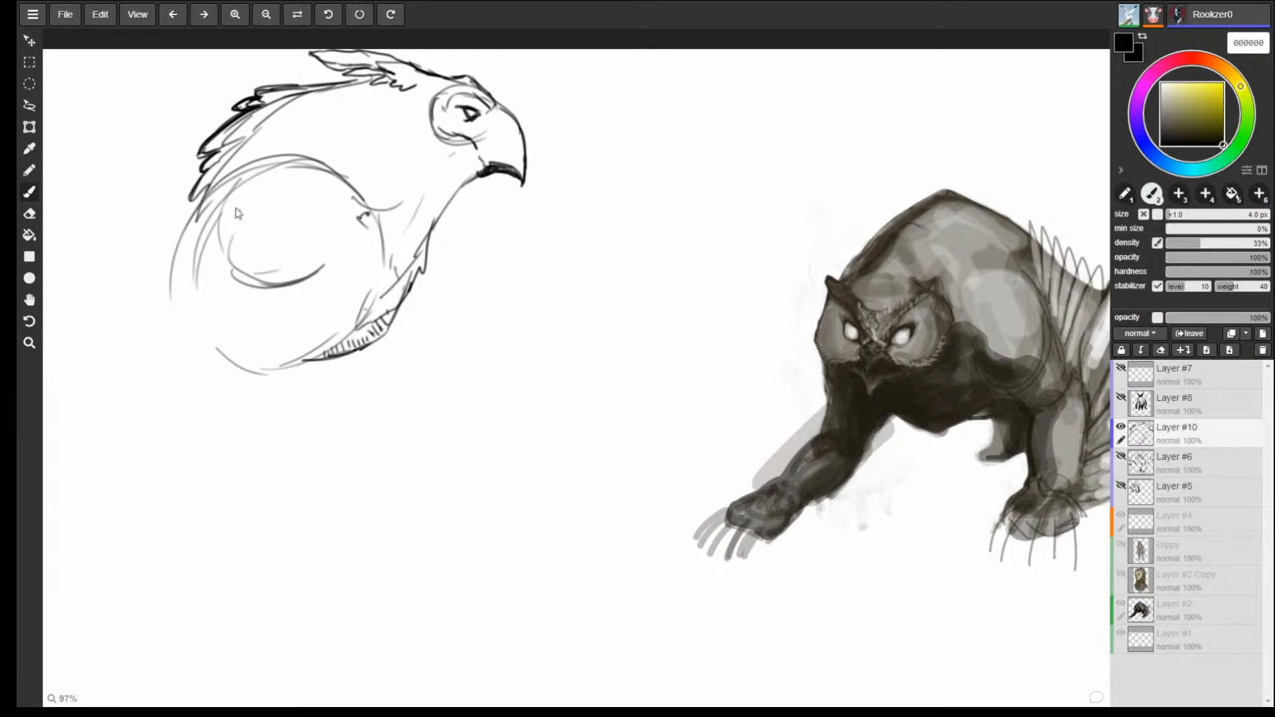
mouse_move(218, 198)
left_mouse_down()
mouse_move(201, 256)
mouse_move(239, 311)
mouse_move(283, 289)
left_mouse_up()
mouse_move(301, 279)
left_mouse_down()
mouse_move(210, 325)
mouse_move(190, 304)
left_mouse_up()
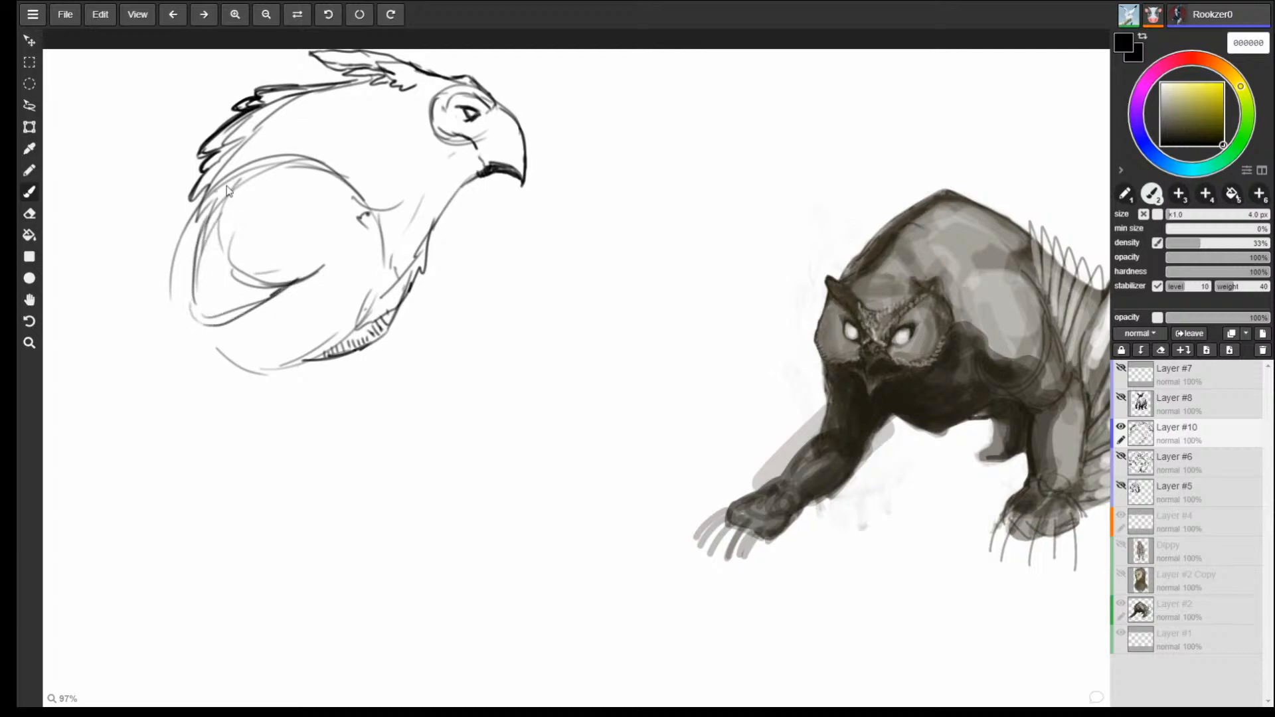
mouse_move(239, 178)
left_mouse_down()
mouse_move(173, 243)
mouse_move(171, 302)
mouse_move(183, 323)
mouse_move(282, 303)
left_mouse_up()
left_click_drag(286, 301, 344, 277)
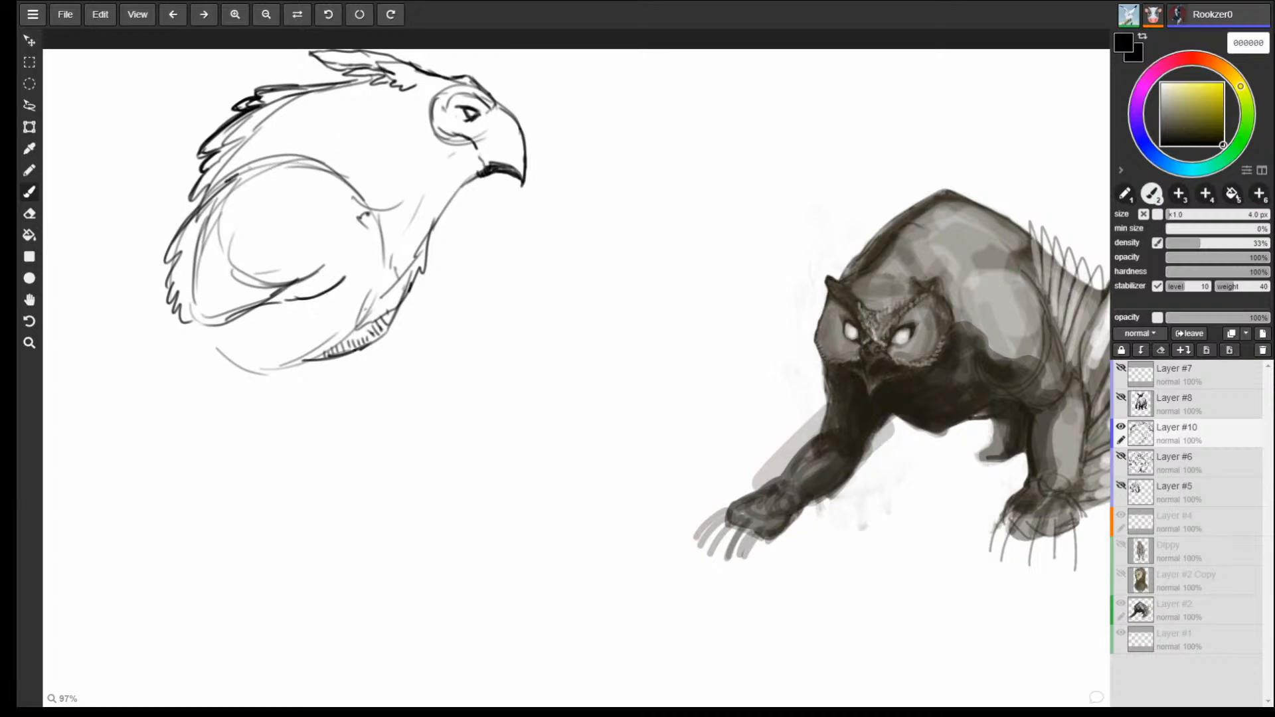
Add dark ragged feathers along the folded wing's upper and rear edges.
left_click_drag(228, 182, 263, 163)
left_click_drag(263, 153, 309, 158)
mouse_move(282, 158)
left_mouse_down()
mouse_move(292, 143)
mouse_move(312, 156)
mouse_move(222, 188)
mouse_move(168, 244)
mouse_move(182, 297)
left_mouse_up()
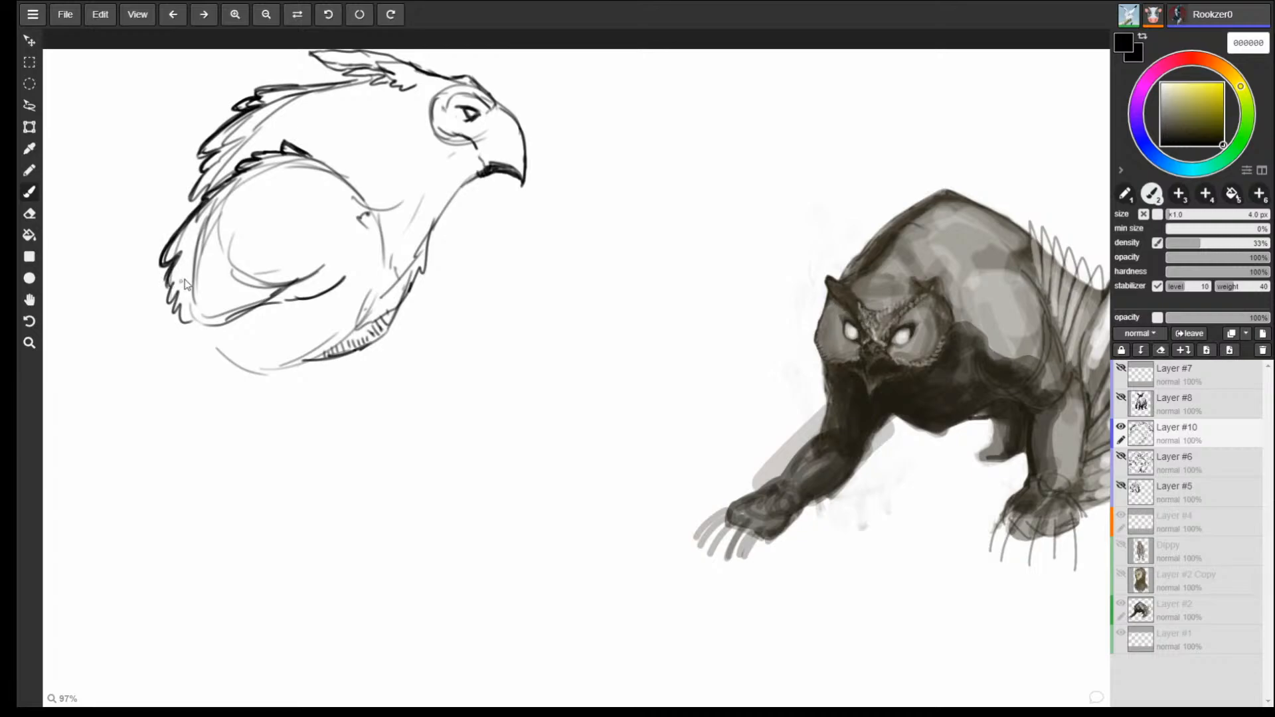
Reinforce the throat line, add small feather marks, and extend the lower back into a rounded rump and haunch.
left_click_drag(479, 176, 432, 231)
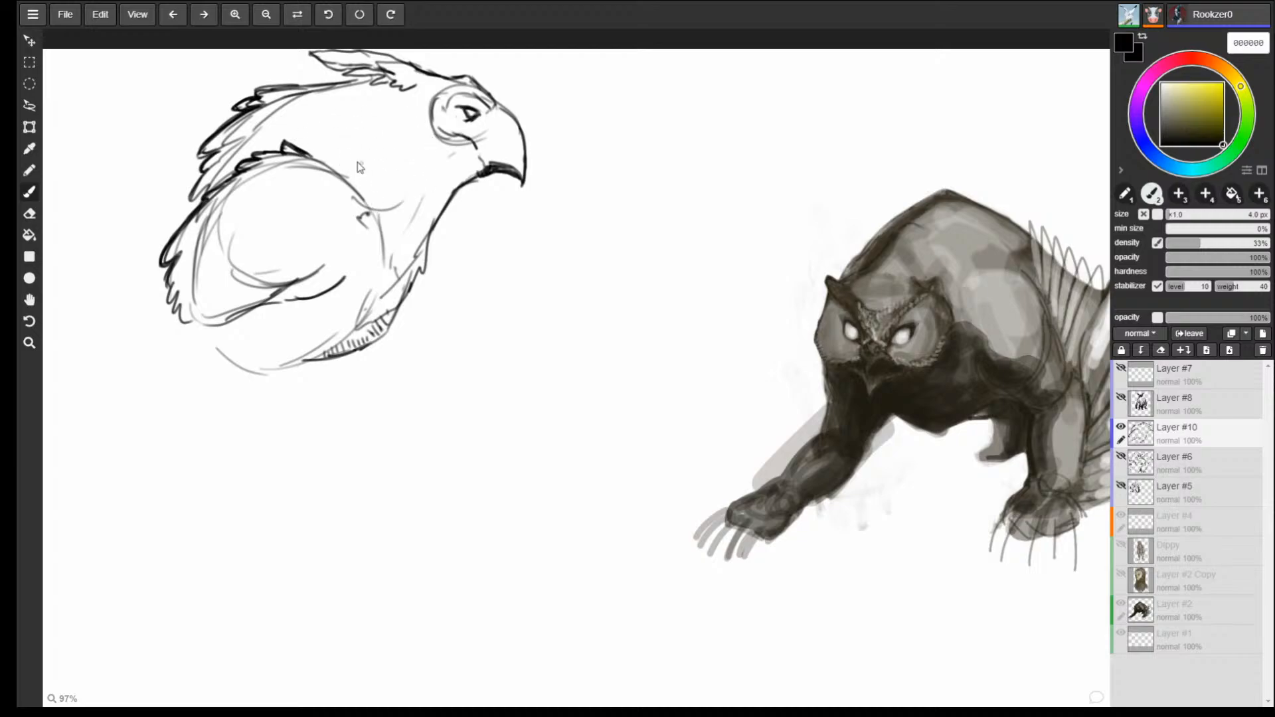
mouse_move(363, 191)
left_mouse_down()
mouse_move(374, 198)
mouse_move(356, 153)
left_mouse_up()
left_click_drag(222, 330, 225, 346)
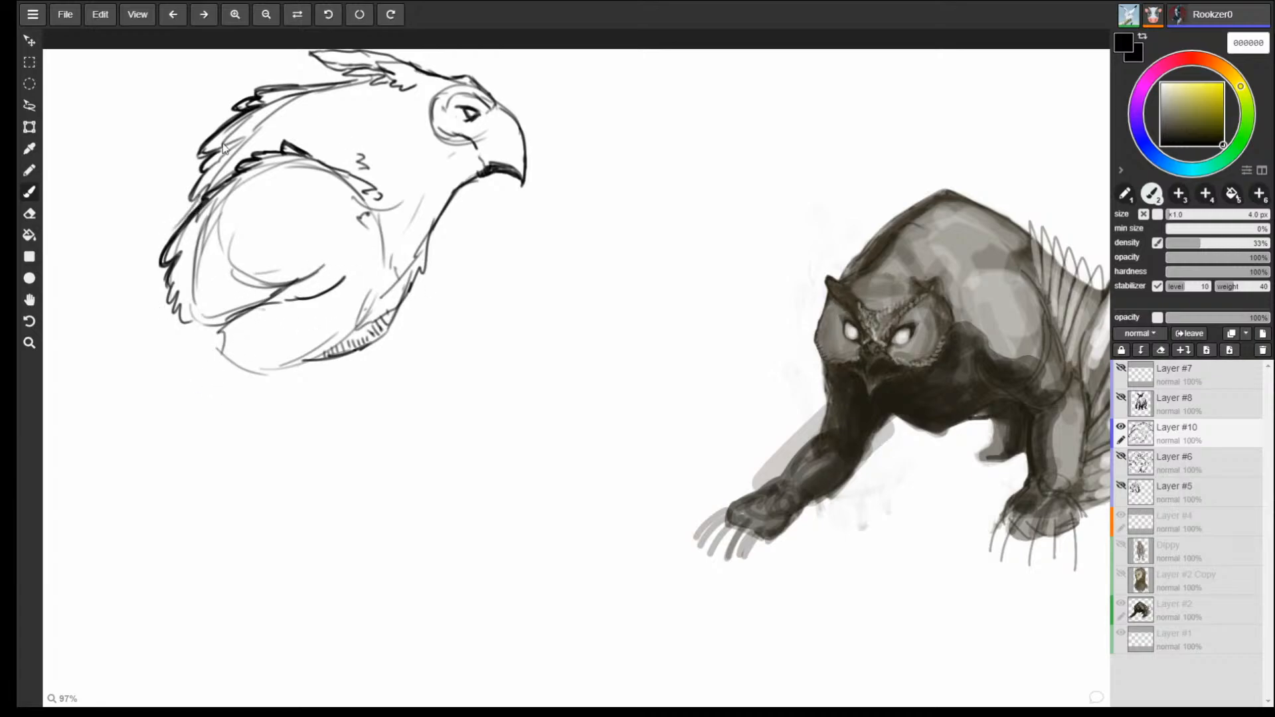
mouse_move(222, 138)
left_mouse_down()
mouse_move(139, 269)
mouse_move(99, 385)
mouse_move(135, 393)
left_mouse_up()
mouse_move(161, 395)
left_mouse_down()
mouse_move(274, 380)
mouse_move(208, 431)
mouse_move(130, 334)
mouse_move(177, 472)
left_mouse_up()
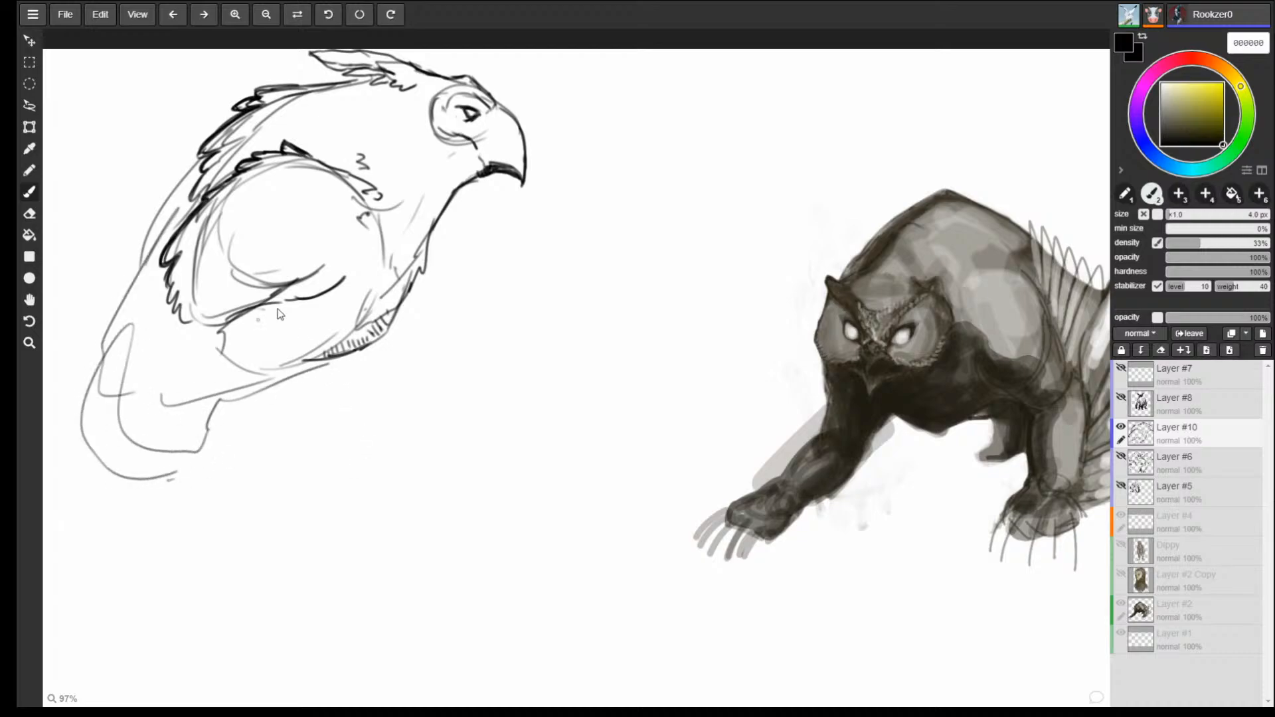
mouse_move(446, 207)
left_mouse_down()
mouse_move(485, 246)
mouse_move(407, 311)
left_mouse_up()
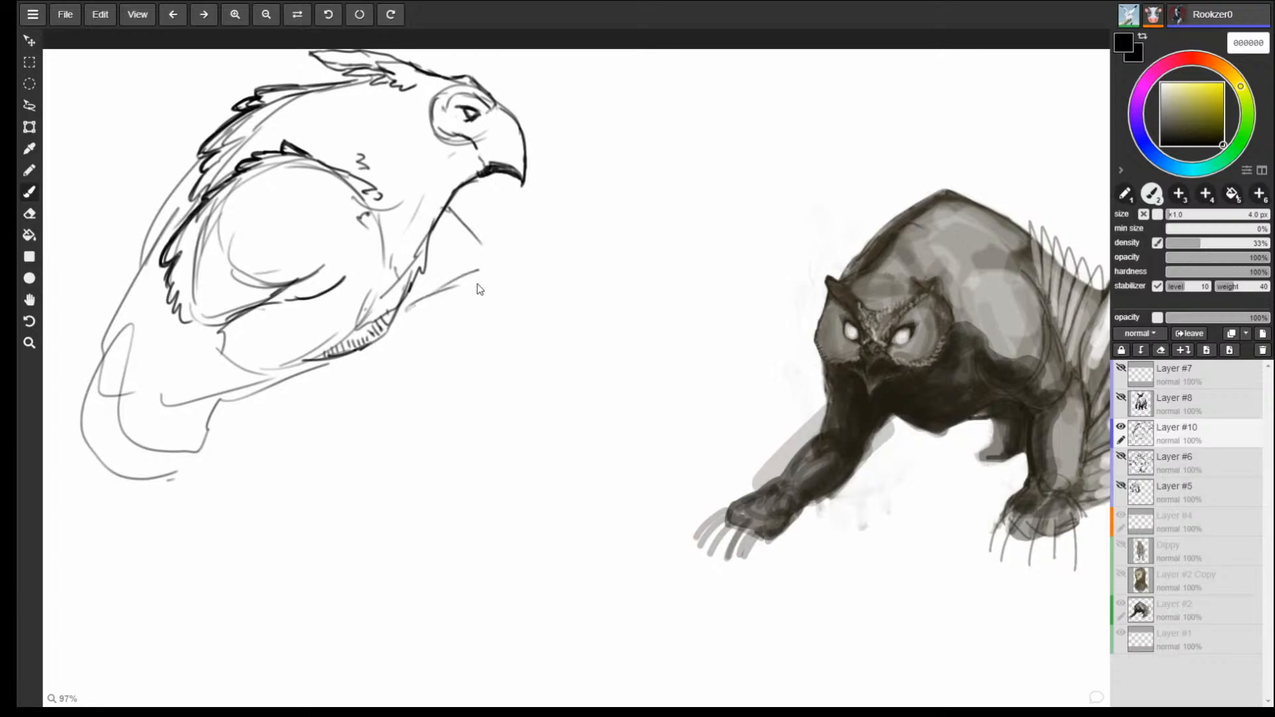
left_click_drag(489, 280, 477, 282)
mouse_move(460, 213)
left_mouse_down()
mouse_move(494, 273)
mouse_move(438, 286)
left_mouse_up()
key("e")
left_click_drag(469, 216, 455, 256)
key("ctrl+z")
key("e")
key("bracketleft")
key("bracketleft")
key("bracketleft")
key("bracketleft")
key("bracketleft")
key("bracketleft")
key("bracketleft")
key("b")
key("e")
mouse_move(495, 276)
left_mouse_down()
mouse_move(470, 299)
mouse_move(489, 230)
mouse_move(470, 213)
mouse_move(438, 292)
left_mouse_up()
key("b")
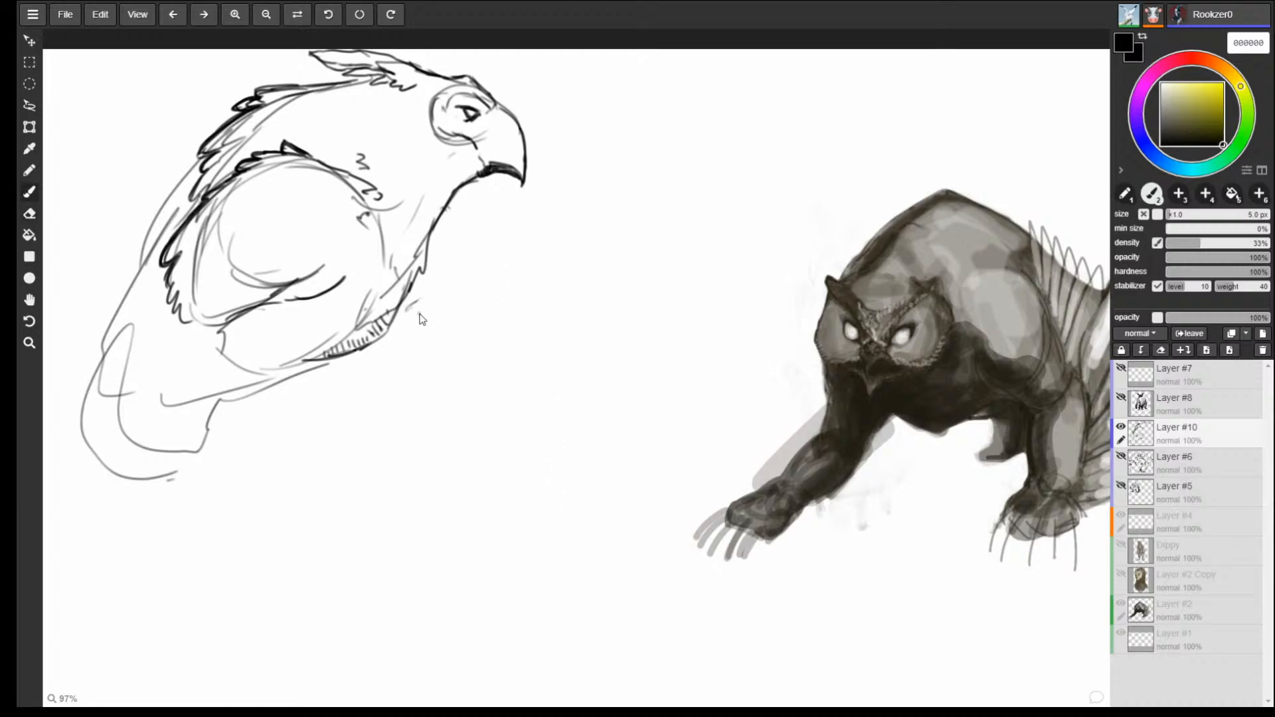
Erase the folded wing from the body and sketch looping oval curves for a rounded shoulder in its place.
key("e")
mouse_move(202, 226)
left_mouse_down()
mouse_move(173, 279)
mouse_move(192, 212)
mouse_move(250, 177)
mouse_move(208, 311)
mouse_move(322, 216)
left_mouse_up()
key("b")
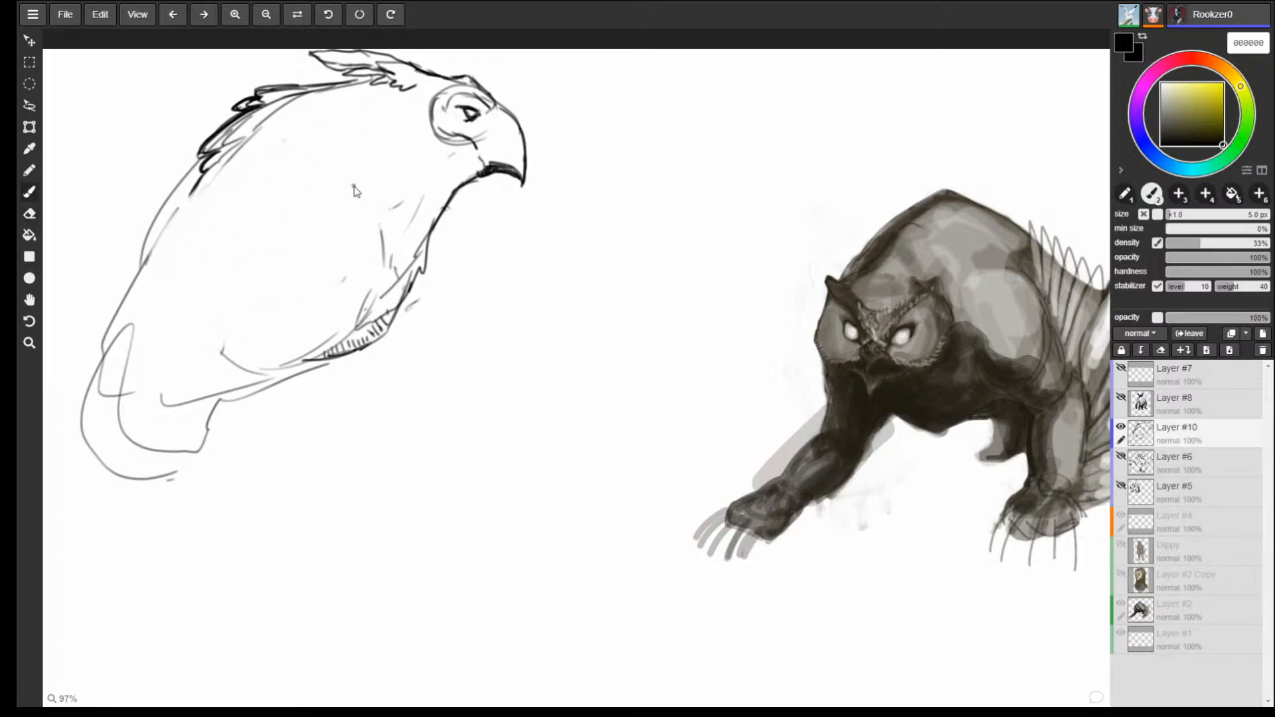
mouse_move(314, 142)
left_mouse_down()
mouse_move(232, 175)
mouse_move(321, 252)
mouse_move(300, 139)
left_mouse_up()
left_click_drag(363, 226, 312, 244)
left_click_drag(365, 190, 322, 251)
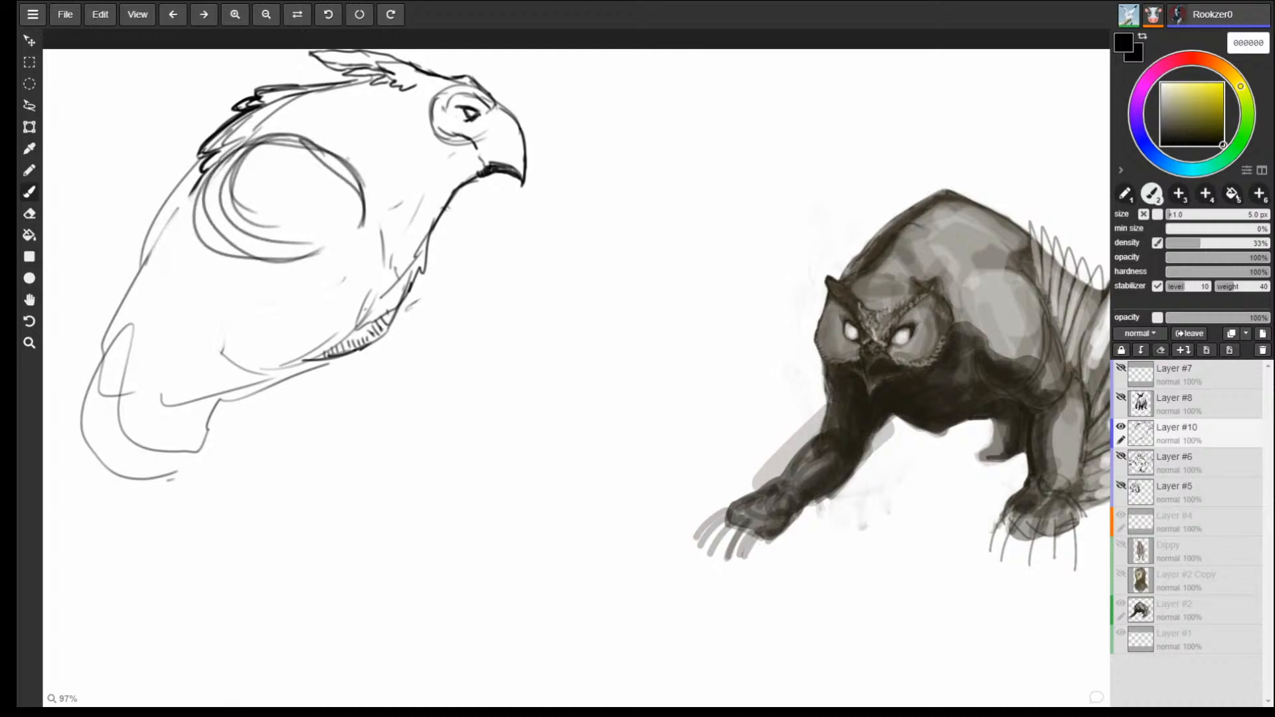
Replace the shoulder loops with a heavier back contour and a feathered upper shoulder edge.
left_click_drag(299, 138, 355, 141)
mouse_move(219, 156)
left_mouse_down()
mouse_move(160, 254)
mouse_move(255, 245)
mouse_move(158, 253)
mouse_move(173, 195)
mouse_move(230, 158)
mouse_move(296, 159)
mouse_move(328, 137)
mouse_move(369, 165)
mouse_move(295, 133)
mouse_move(362, 148)
left_mouse_up()
mouse_move(327, 127)
left_mouse_down()
mouse_move(277, 141)
mouse_move(339, 145)
mouse_move(337, 176)
mouse_move(239, 177)
mouse_move(247, 250)
mouse_move(236, 218)
left_mouse_up()
key("b")
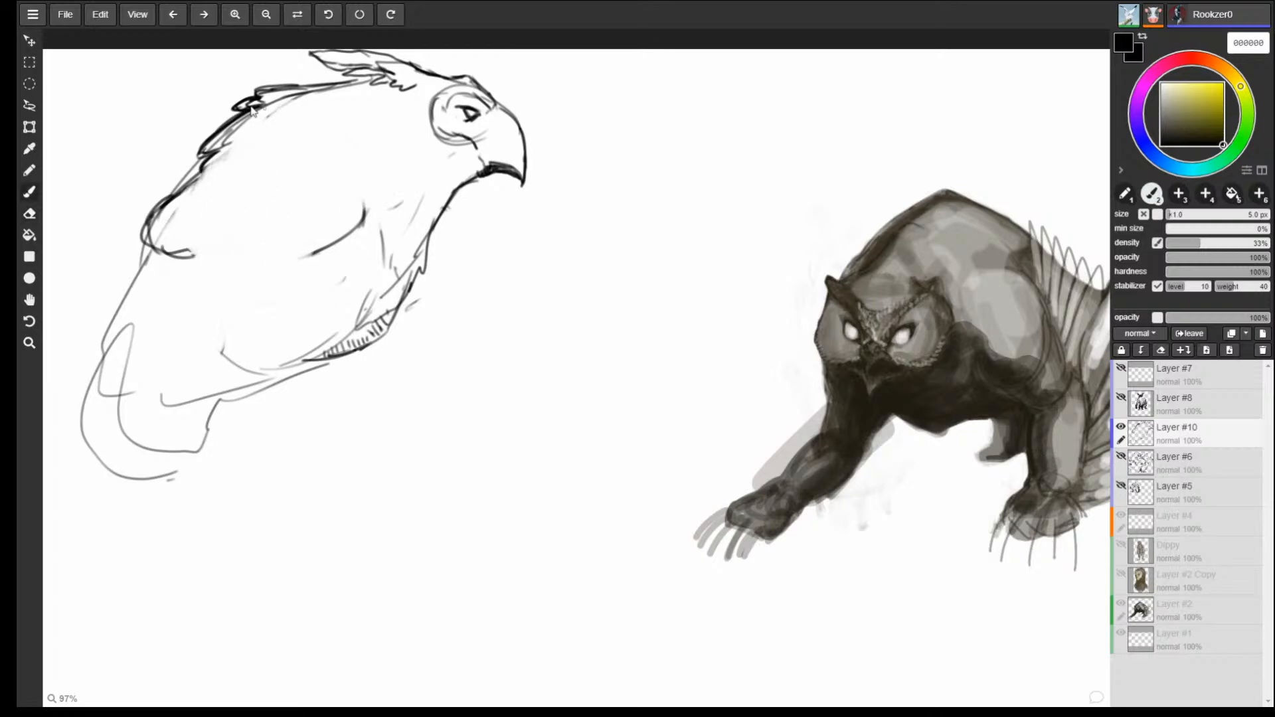
mouse_move(301, 122)
left_mouse_down()
mouse_move(350, 141)
mouse_move(269, 132)
mouse_move(231, 145)
mouse_move(257, 141)
mouse_move(261, 123)
mouse_move(346, 138)
left_mouse_up()
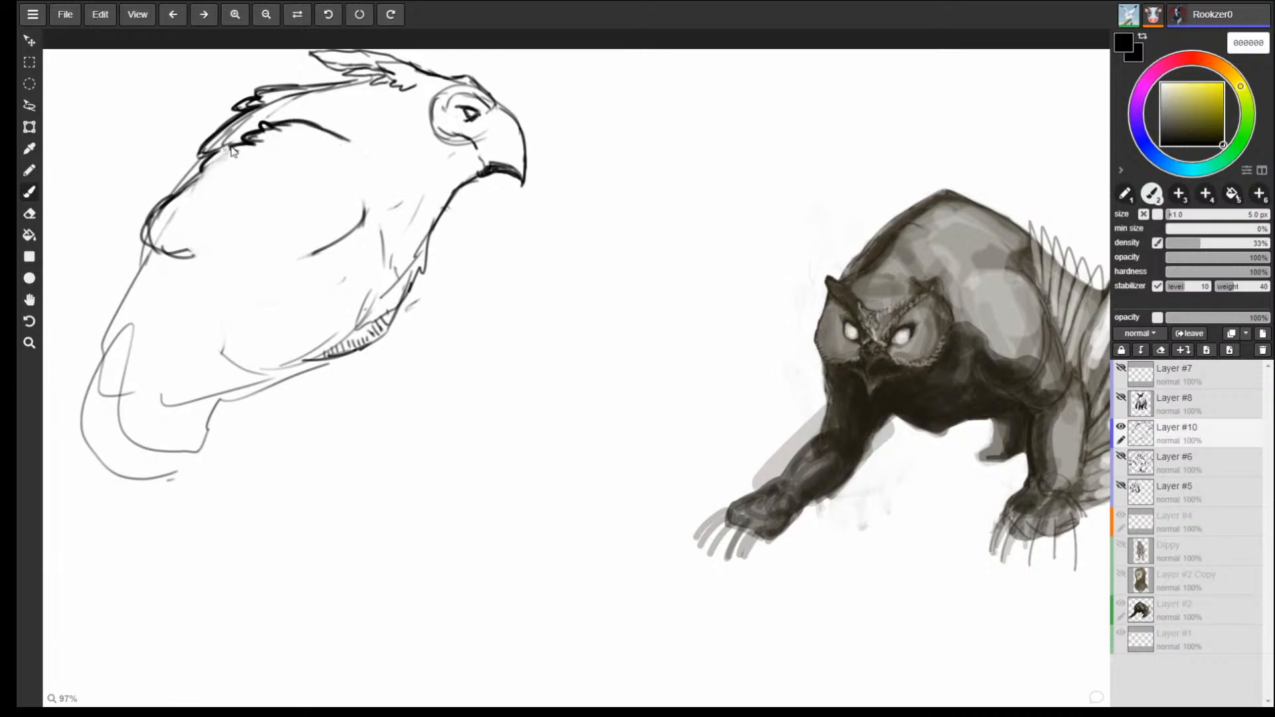
left_click_drag(239, 147, 189, 165)
Set black as the foreground colour and white as the background colour.
left_click(259, 247, "alt")
left_click(251, 141, "alt")
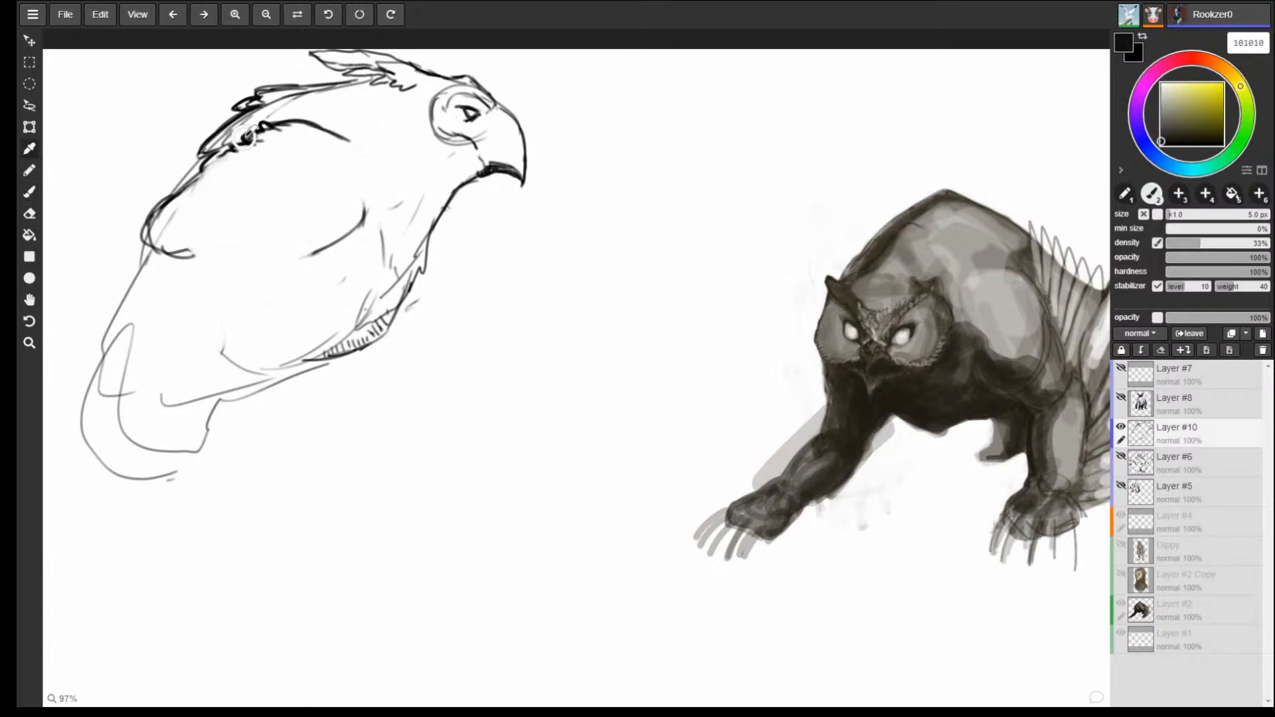
left_click(1144, 38)
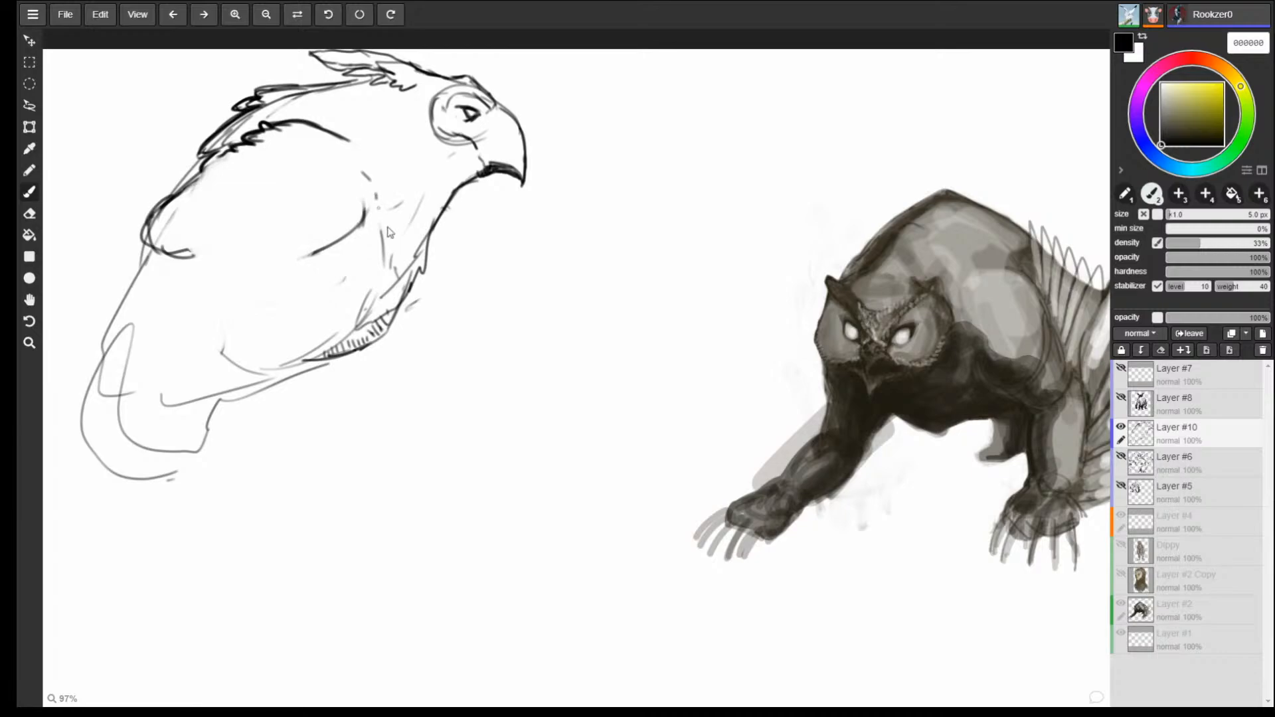
Erase the shoulder's front curves and draw a sweeping line across the mid-body from the back contour towards the chest.
left_click_drag(363, 173, 399, 262)
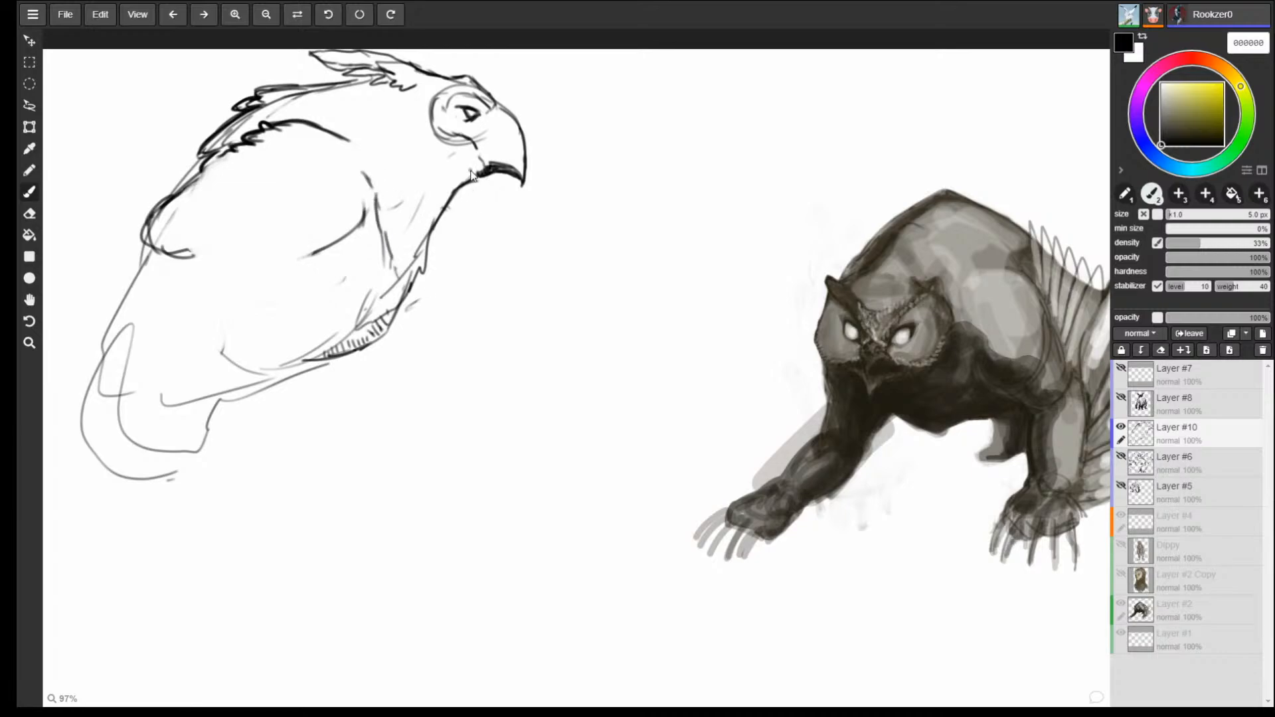
key("e")
mouse_move(366, 170)
left_mouse_down()
mouse_move(348, 225)
mouse_move(372, 204)
mouse_move(297, 129)
left_mouse_up()
key("b")
mouse_move(189, 207)
left_mouse_down()
mouse_move(210, 182)
mouse_move(156, 239)
mouse_move(346, 204)
left_mouse_up()
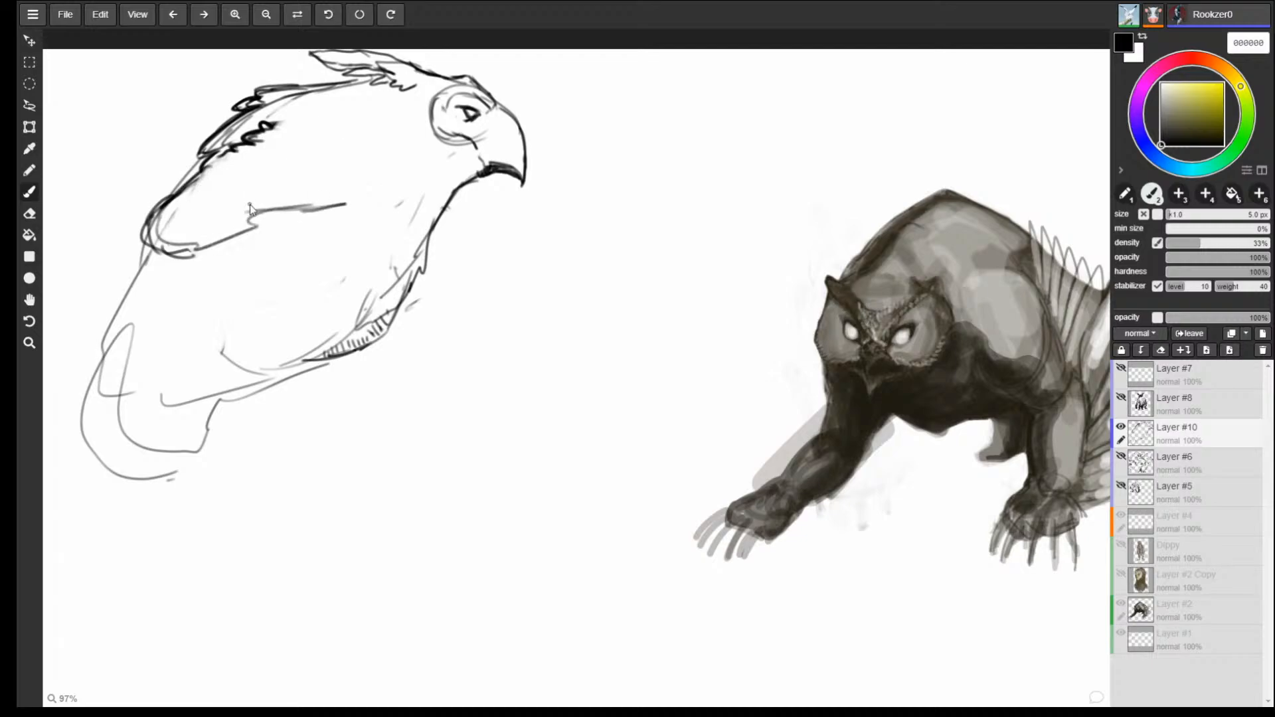
mouse_move(289, 123)
left_mouse_down()
mouse_move(322, 134)
mouse_move(344, 232)
mouse_move(260, 250)
mouse_move(209, 234)
mouse_move(293, 213)
mouse_move(334, 163)
left_mouse_up()
Clean up the shoulder area and draw a short line with jagged feather tufts along its upper edge.
key("e")
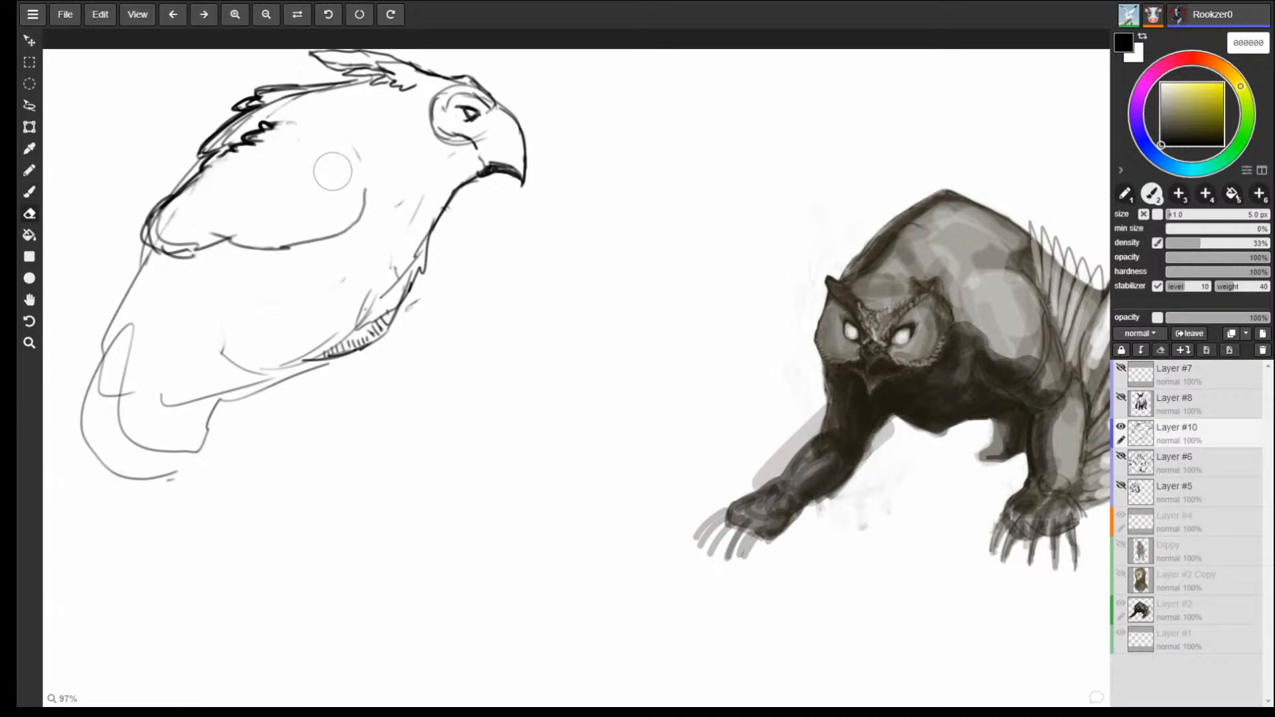
key("b")
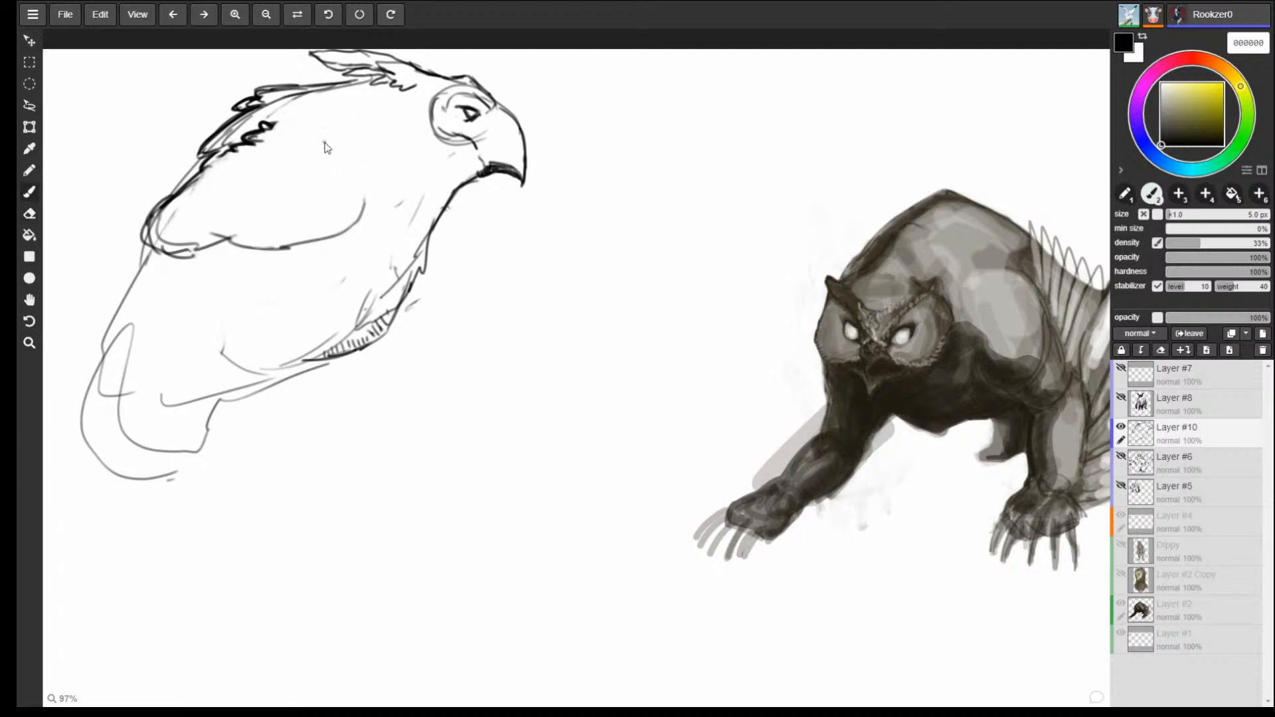
left_click_drag(288, 122, 334, 130)
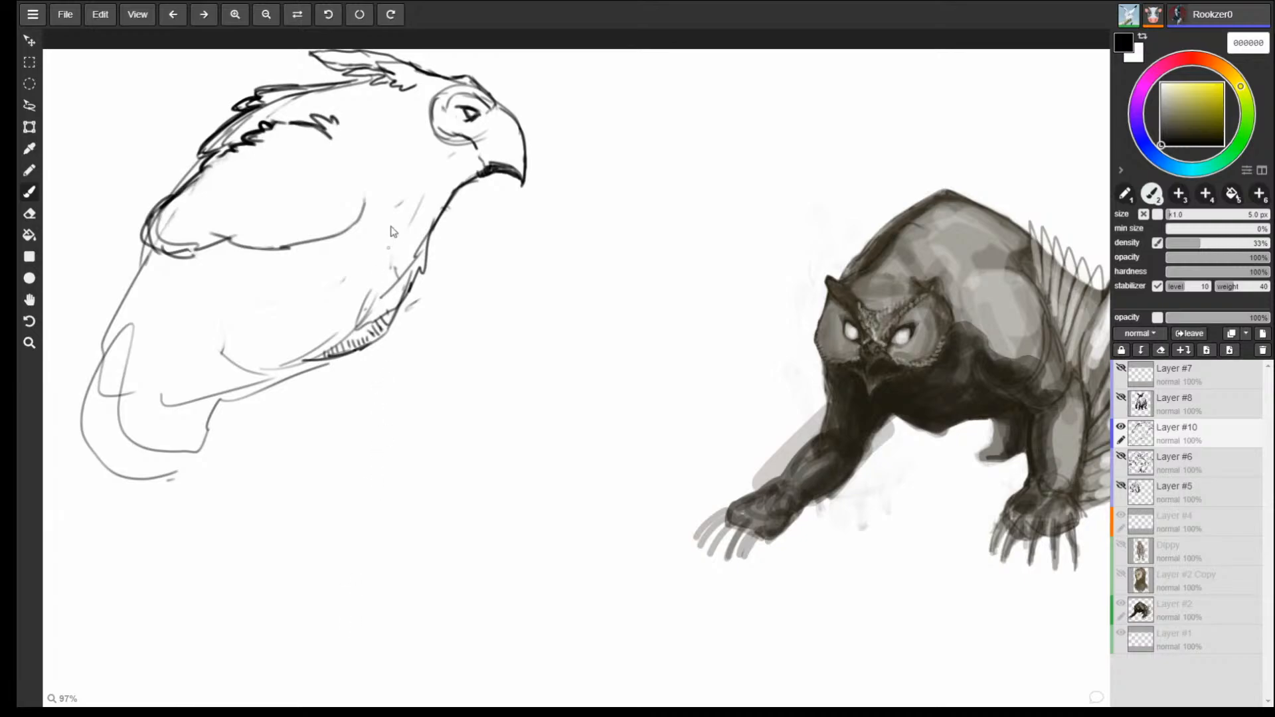
Sketch the upper foreleg from the front of the chest down to a rounded elbow below the belly.
left_click_drag(431, 234, 435, 273)
left_click_drag(434, 298, 390, 337)
mouse_move(408, 337)
left_mouse_down()
mouse_move(374, 393)
mouse_move(404, 397)
left_mouse_up()
mouse_move(360, 386)
left_mouse_down()
mouse_move(432, 343)
mouse_move(450, 209)
left_mouse_up()
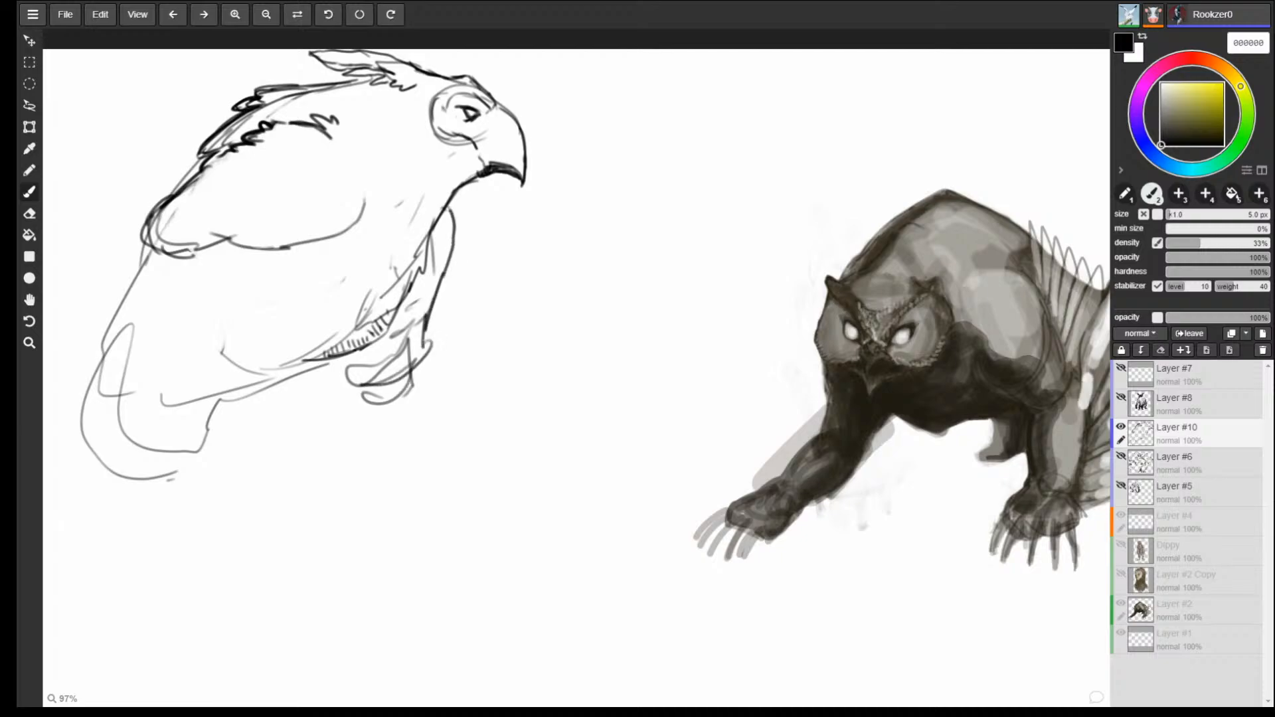
Build up the tapering forearm below the elbow with side contours and curved cross-lines for its volume.
mouse_move(362, 352)
left_mouse_down()
mouse_move(364, 385)
mouse_move(386, 399)
mouse_move(423, 358)
left_mouse_up()
left_click_drag(424, 357, 458, 439)
mouse_move(364, 392)
left_mouse_down()
mouse_move(352, 441)
mouse_move(397, 470)
left_mouse_up()
left_click_drag(402, 475, 418, 516)
mouse_move(425, 360)
left_mouse_down()
mouse_move(450, 402)
mouse_move(487, 562)
left_mouse_up()
left_click_drag(442, 389, 469, 548)
left_click_drag(366, 378, 395, 465)
mouse_move(399, 488)
left_mouse_down()
mouse_move(391, 508)
mouse_move(404, 444)
mouse_move(372, 476)
left_mouse_up()
mouse_move(363, 390)
left_mouse_down()
mouse_move(346, 445)
mouse_move(370, 476)
left_mouse_up()
mouse_move(380, 480)
left_mouse_down()
mouse_move(421, 533)
mouse_move(469, 475)
left_mouse_up()
left_click_drag(408, 525, 453, 525)
left_click_drag(407, 525, 428, 548)
mouse_move(427, 358)
left_mouse_down()
mouse_move(467, 439)
mouse_move(464, 522)
left_mouse_up()
left_click_drag(465, 498, 469, 557)
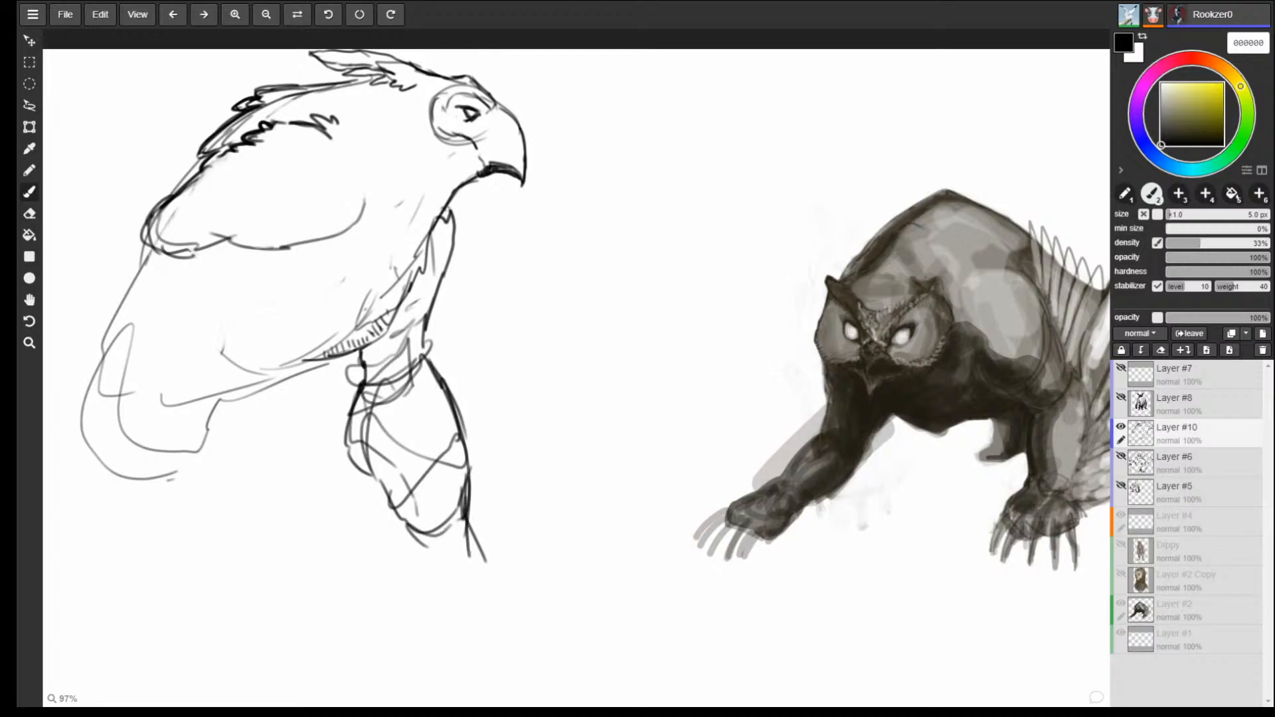
Continue the foreleg into a narrow wrist and rough in the heel and front edge of the foot.
mouse_move(380, 462)
left_mouse_down()
mouse_move(413, 532)
mouse_move(472, 571)
left_mouse_up()
left_click_drag(413, 539, 426, 593)
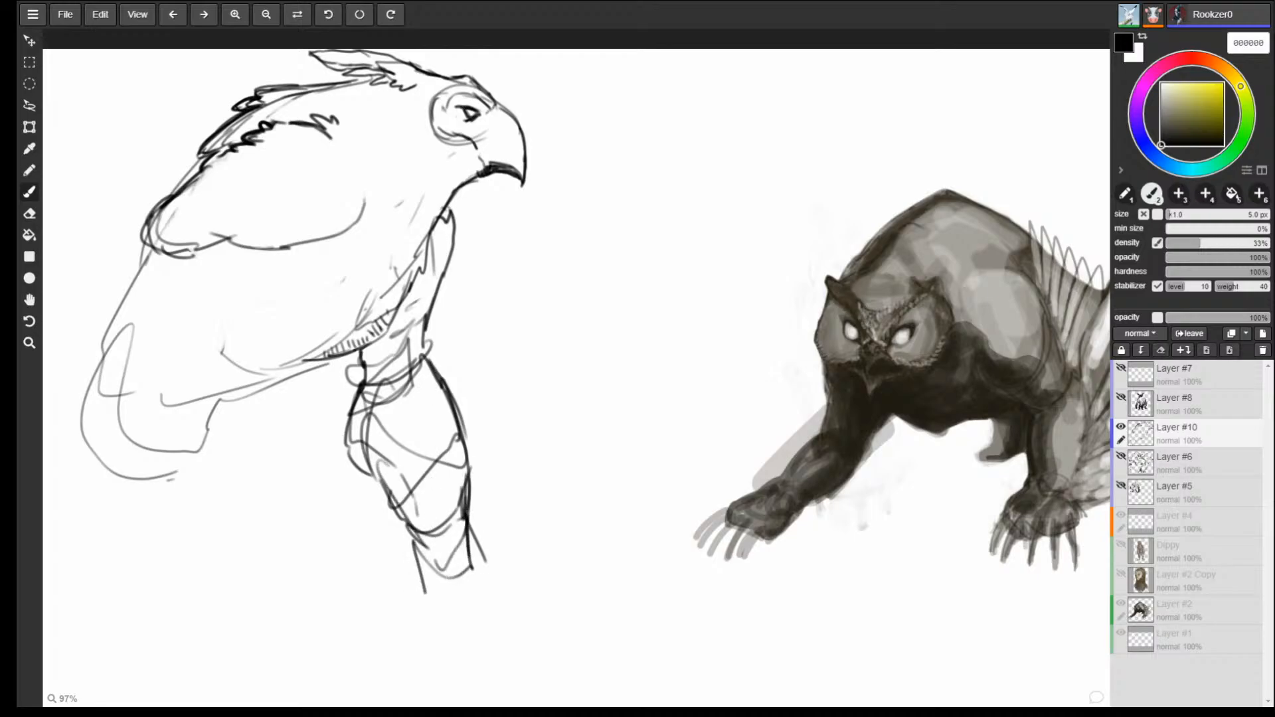
left_click_drag(468, 513, 535, 606)
left_click_drag(420, 557, 425, 601)
mouse_move(418, 606)
left_mouse_down()
mouse_move(461, 628)
mouse_move(473, 619)
left_mouse_up()
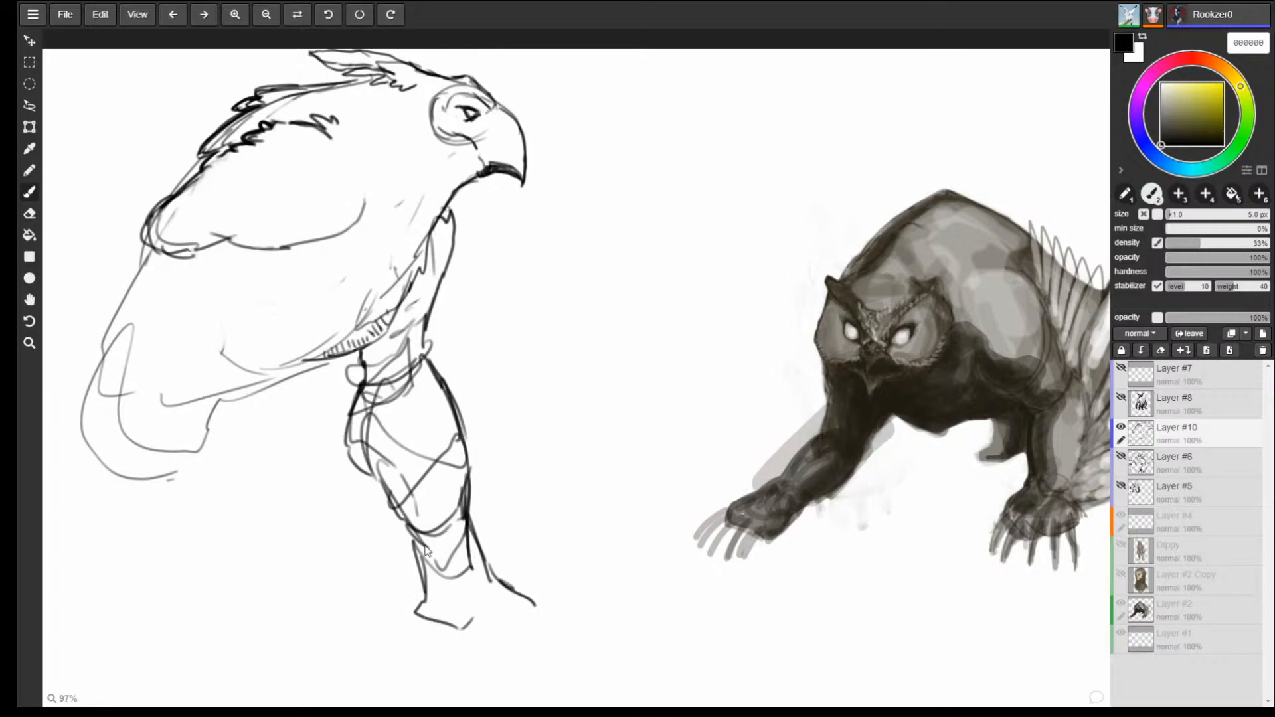
Refine the ankle and outline the toes of the front foot.
left_click_drag(421, 528, 404, 617)
left_click_drag(406, 612, 436, 622)
left_click_drag(472, 508, 459, 575)
mouse_move(464, 568)
left_mouse_down()
mouse_move(456, 601)
mouse_move(504, 633)
left_mouse_up()
left_click_drag(406, 612, 458, 646)
mouse_move(458, 646)
left_mouse_down()
mouse_move(489, 636)
mouse_move(507, 610)
mouse_move(527, 629)
left_mouse_up()
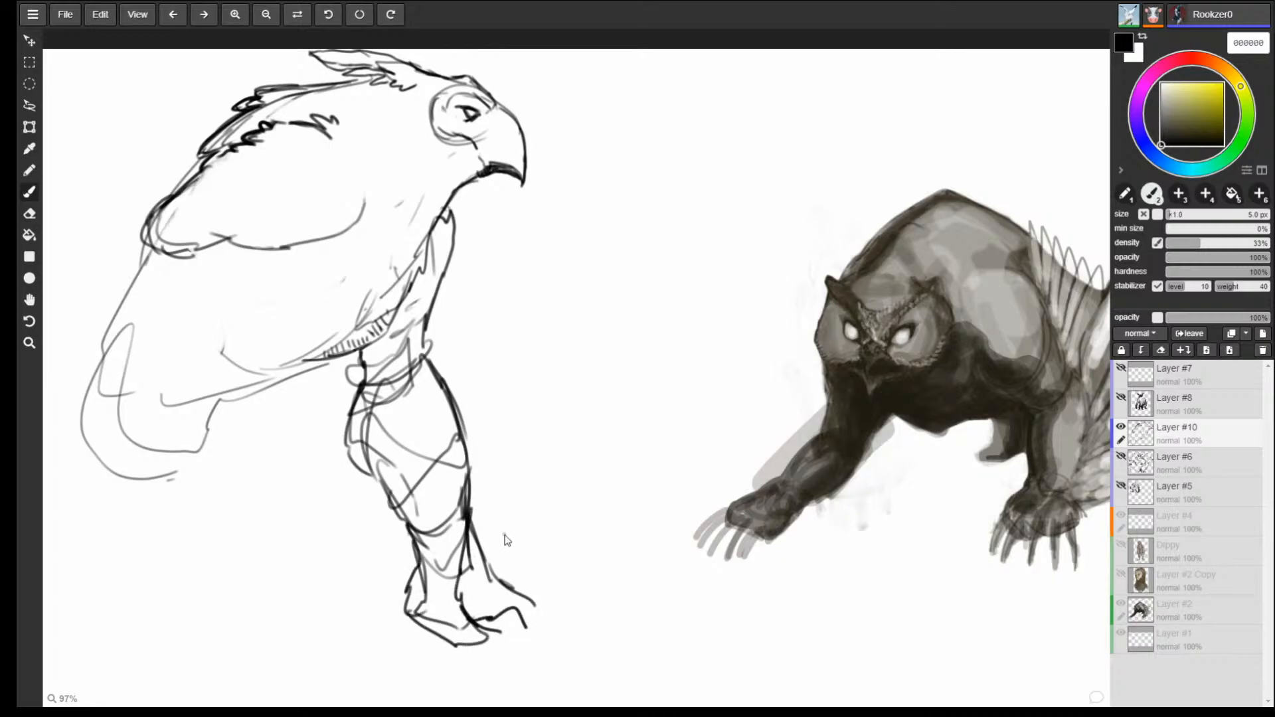
Draw pointed talons on the front foot's toes and fill them in black.
mouse_move(408, 611)
left_mouse_down()
mouse_move(442, 663)
mouse_move(424, 632)
mouse_move(441, 659)
mouse_move(467, 643)
mouse_move(488, 667)
left_mouse_up()
mouse_move(440, 623)
left_mouse_down()
mouse_move(477, 654)
mouse_move(517, 609)
mouse_move(523, 666)
mouse_move(502, 614)
left_mouse_up()
mouse_move(491, 639)
left_mouse_down()
mouse_move(505, 616)
mouse_move(522, 629)
left_mouse_up()
mouse_move(498, 655)
left_mouse_down()
mouse_move(517, 635)
mouse_move(501, 610)
left_mouse_up()
left_click_drag(464, 620, 484, 608)
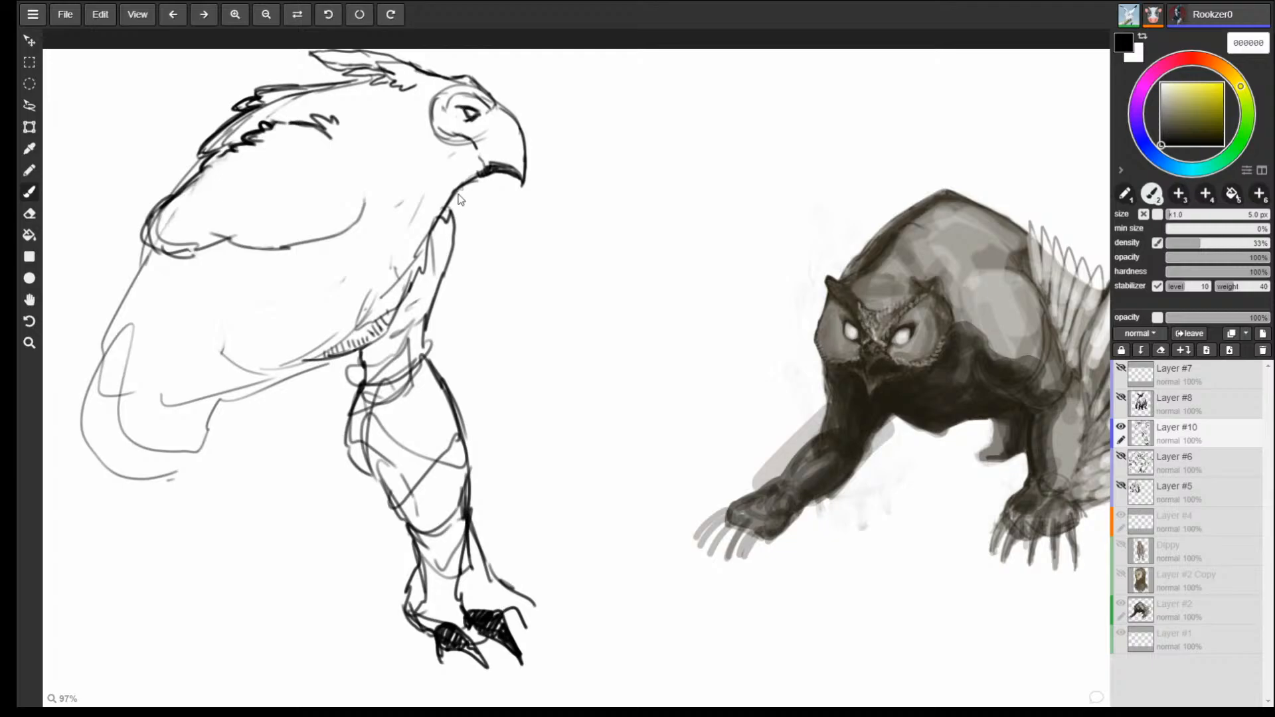
Replace the upright foreleg with a forward-slanting one that has a rounded elbow and a broad, tapered forearm.
mouse_move(445, 205)
left_mouse_down()
mouse_move(459, 238)
mouse_move(451, 282)
left_mouse_up()
mouse_move(435, 231)
left_mouse_down()
mouse_move(386, 398)
mouse_move(333, 484)
mouse_move(490, 425)
mouse_move(447, 530)
mouse_move(456, 661)
left_mouse_up()
mouse_move(482, 174)
left_mouse_down()
mouse_move(438, 203)
mouse_move(359, 328)
mouse_move(340, 250)
mouse_move(402, 296)
mouse_move(420, 370)
mouse_move(338, 382)
mouse_move(398, 386)
mouse_move(421, 355)
mouse_move(415, 423)
mouse_move(435, 398)
mouse_move(528, 524)
mouse_move(438, 545)
mouse_move(531, 551)
left_mouse_up()
left_click_drag(438, 516, 544, 558)
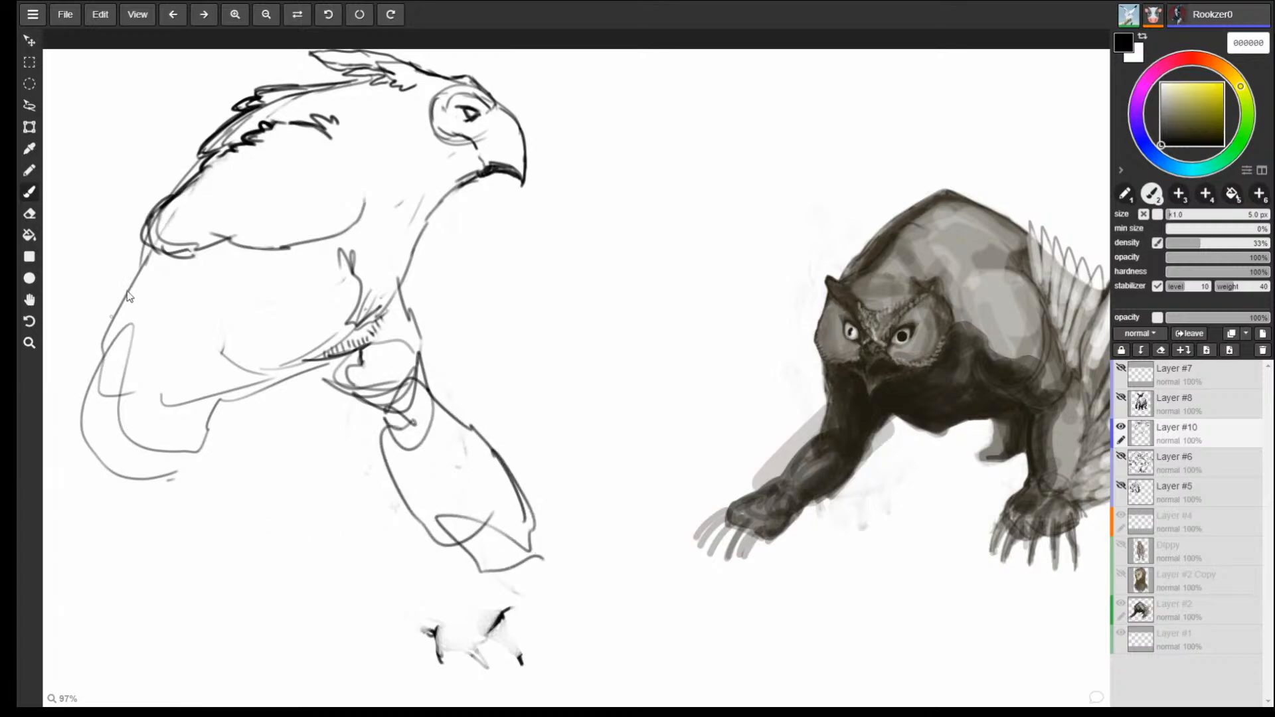
Extend the rump with a wider outer curve, add shaggy feathers along the belly and redraw the chest line.
mouse_move(169, 232)
left_mouse_down()
mouse_move(47, 372)
mouse_move(163, 431)
mouse_move(255, 388)
mouse_move(181, 459)
left_mouse_up()
left_click_drag(179, 471, 234, 435)
mouse_move(380, 320)
left_mouse_down()
mouse_move(261, 432)
mouse_move(243, 411)
mouse_move(285, 434)
mouse_move(352, 386)
left_mouse_up()
left_click_drag(442, 199, 417, 294)
left_click_drag(409, 317, 320, 415)
left_click_drag(389, 331, 381, 336)
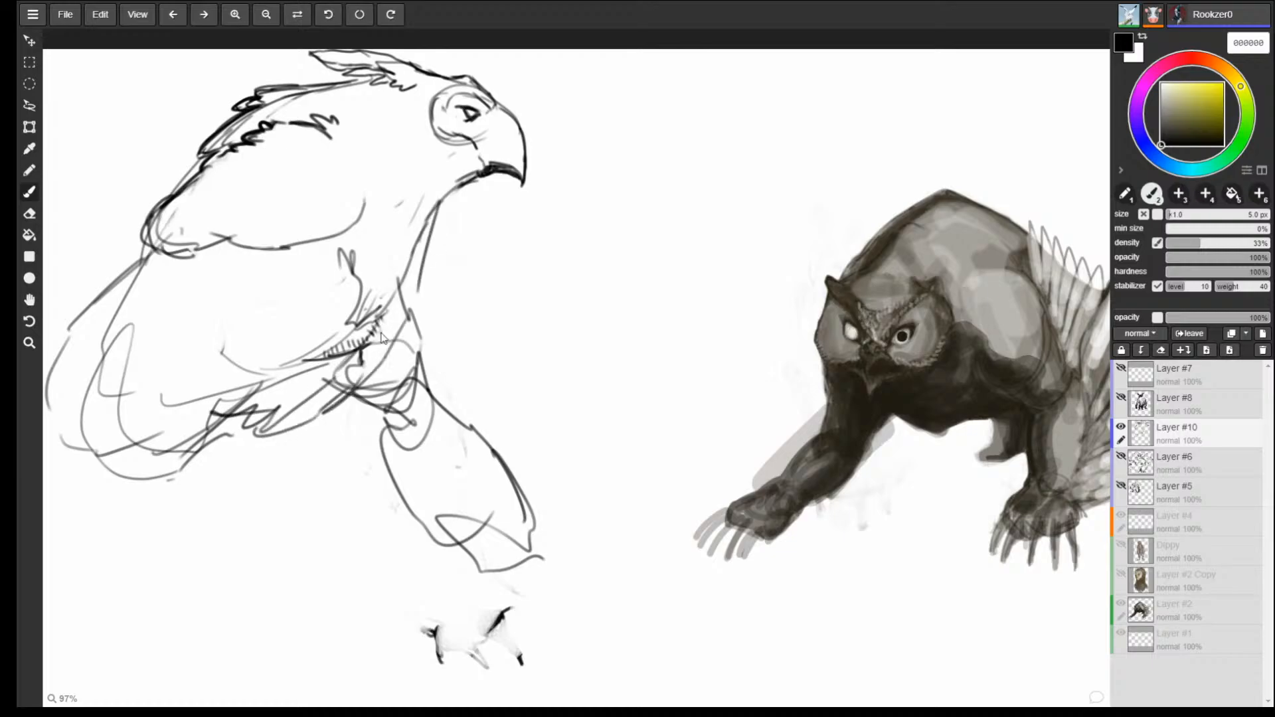
Sketch a large circle for the shoulder mass and erase the feather tufts above it.
left_click_drag(266, 177, 241, 302)
mouse_move(282, 248)
left_mouse_down()
mouse_move(214, 317)
mouse_move(151, 279)
left_mouse_up()
key("e")
mouse_move(332, 130)
left_mouse_down()
mouse_move(263, 138)
mouse_move(248, 158)
left_mouse_up()
key("b")
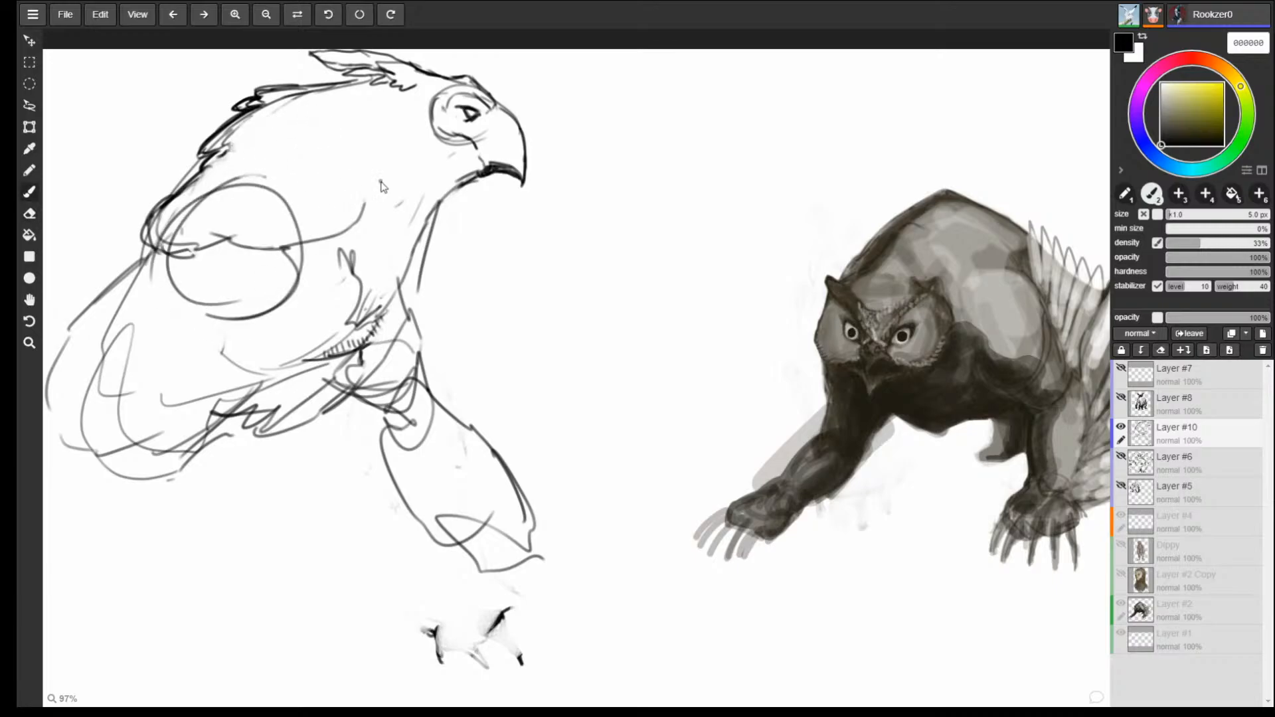
Draw a jagged feathered edge down the lower chest and erase the overlapping elbow lines beside it.
left_click_drag(439, 215, 410, 277)
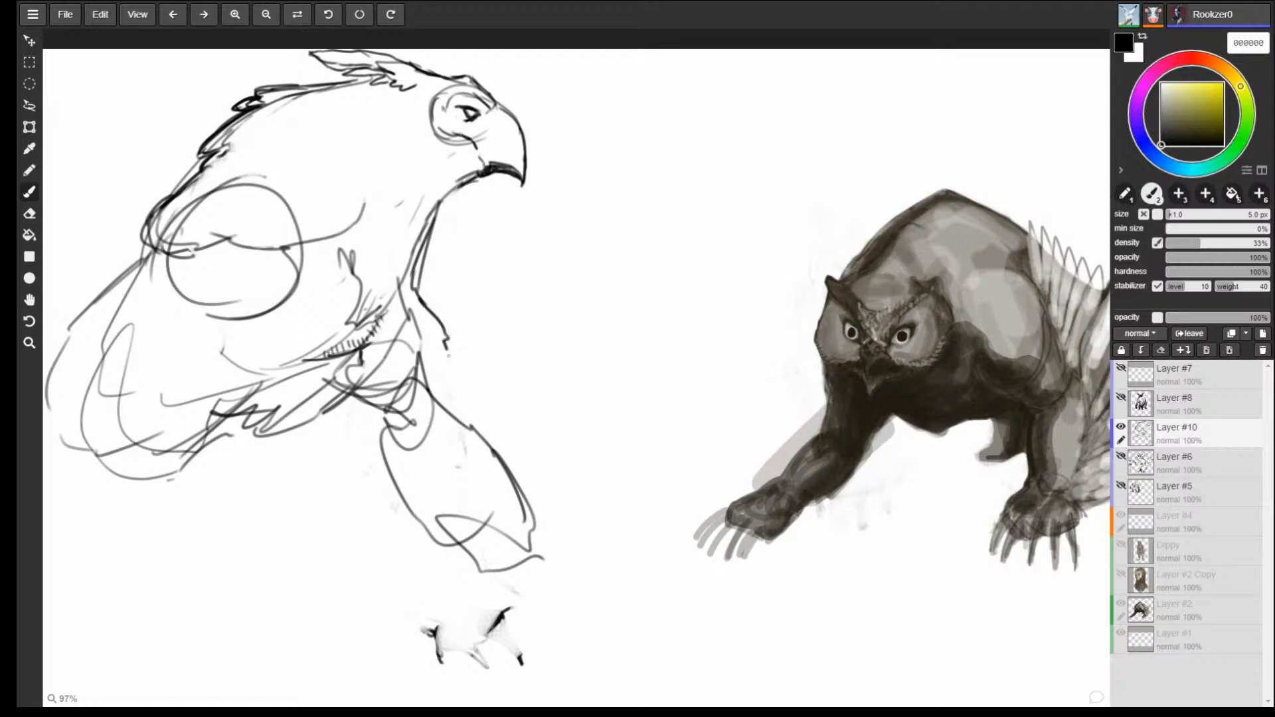
left_click_drag(448, 355, 437, 392)
mouse_move(444, 348)
left_mouse_down()
mouse_move(449, 371)
mouse_move(431, 287)
left_mouse_up()
left_click_drag(439, 372, 430, 382)
mouse_move(390, 329)
left_mouse_down()
mouse_move(405, 306)
mouse_move(415, 359)
mouse_move(400, 396)
left_mouse_up()
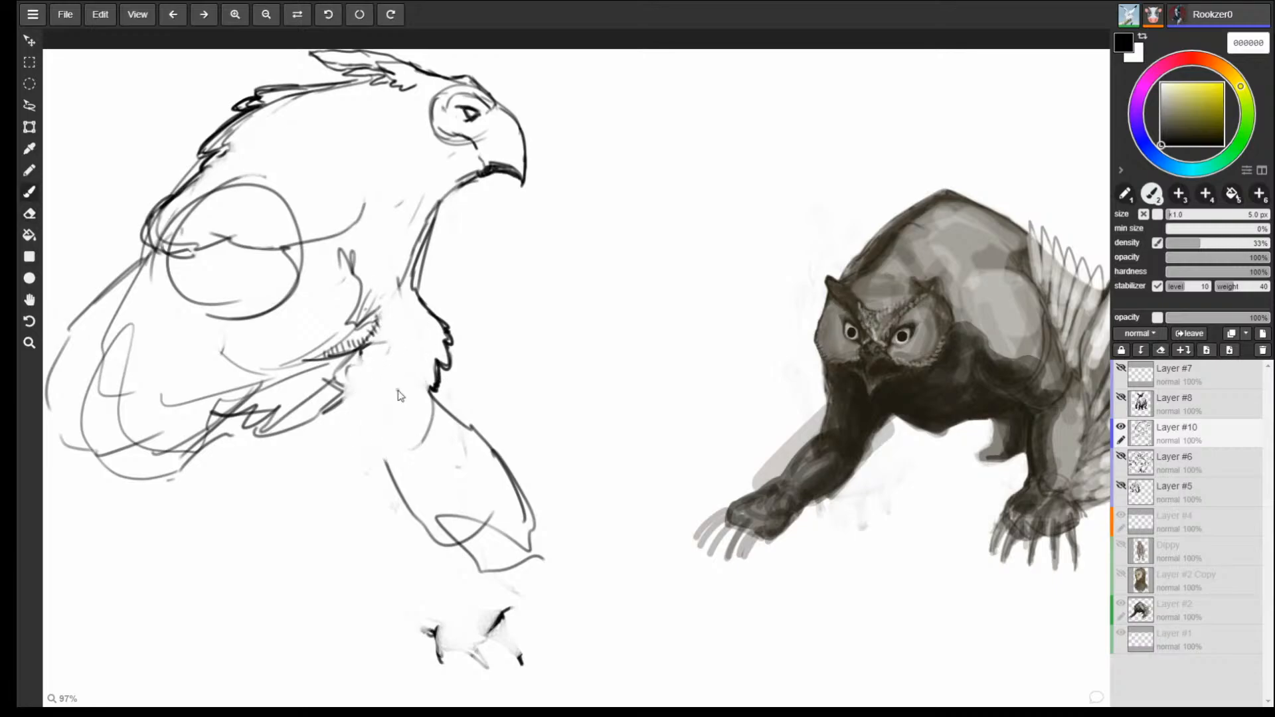
Erase the hatched belly lines and continue the feathered underside up towards the chest.
mouse_move(349, 330)
left_mouse_down()
mouse_move(342, 284)
mouse_move(304, 327)
mouse_move(333, 361)
left_mouse_up()
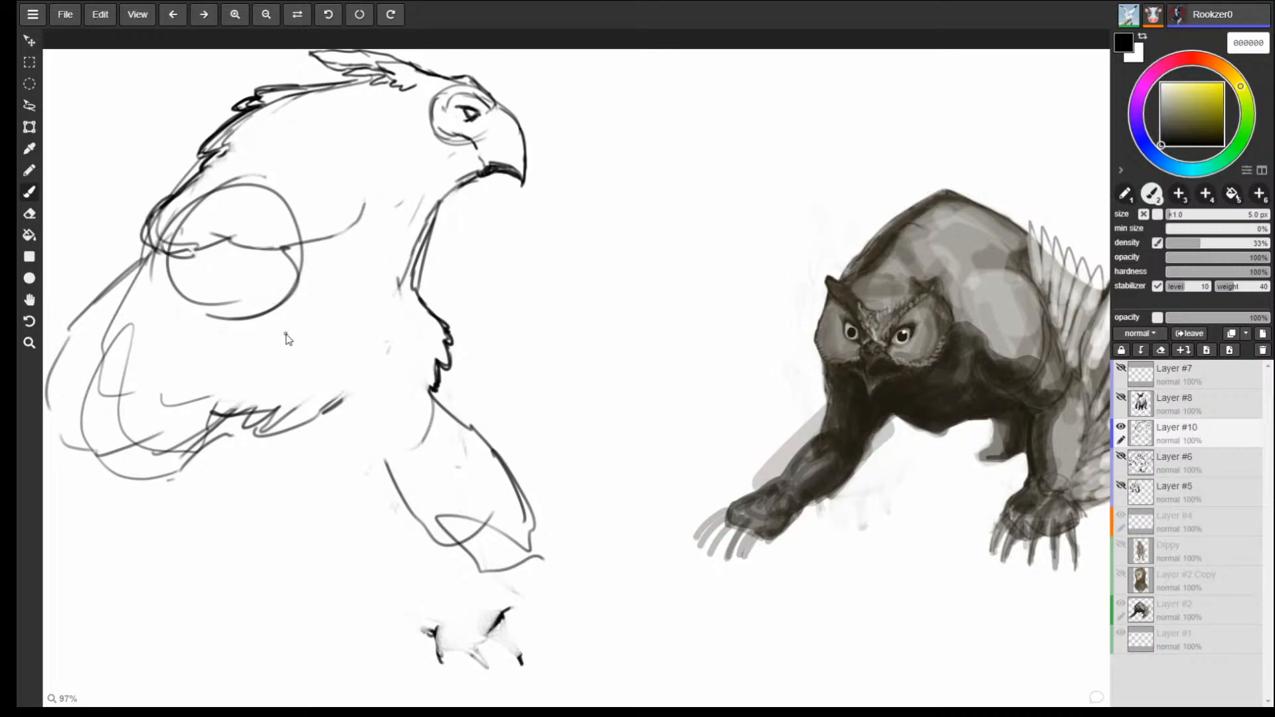
mouse_move(290, 424)
left_mouse_down()
mouse_move(342, 398)
mouse_move(394, 326)
left_mouse_up()
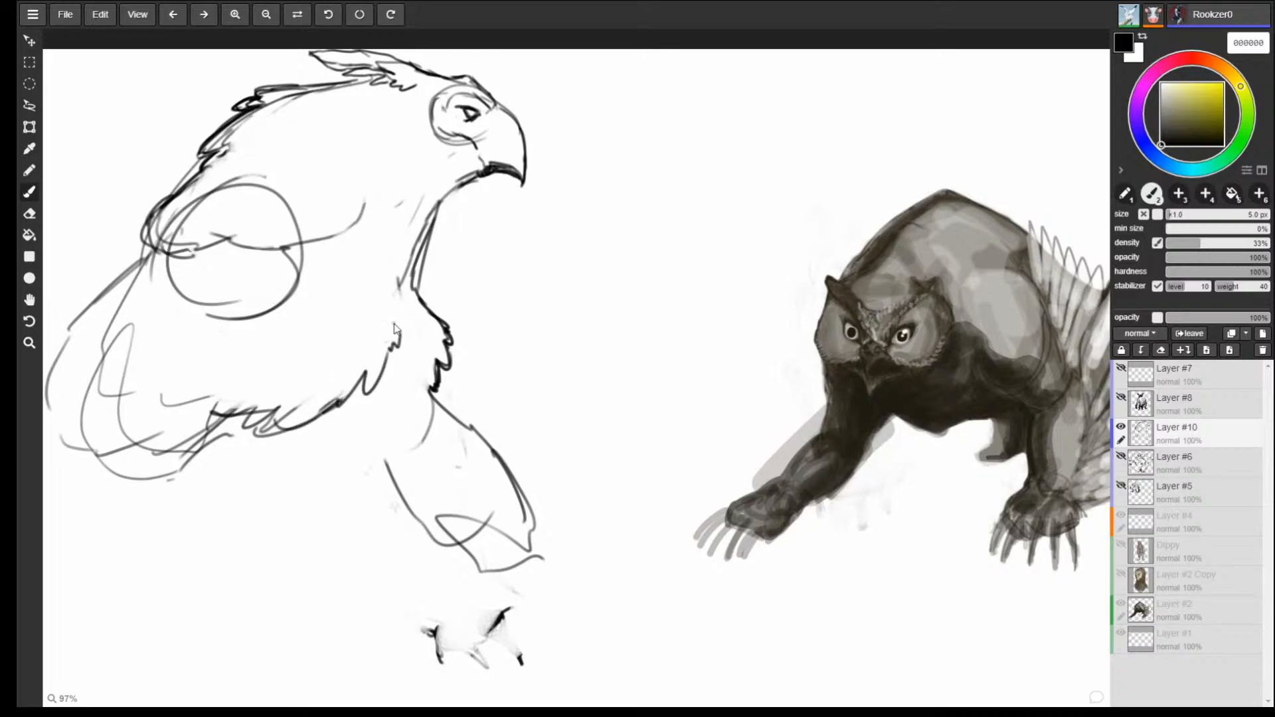
Add a feathered cuff at the top of the foreleg and a contour line down the forearm.
left_click_drag(428, 390, 416, 418)
mouse_move(335, 424)
left_mouse_down()
mouse_move(411, 423)
mouse_move(418, 464)
left_mouse_up()
mouse_move(432, 398)
left_mouse_down()
mouse_move(414, 471)
mouse_move(447, 458)
mouse_move(488, 512)
left_mouse_up()
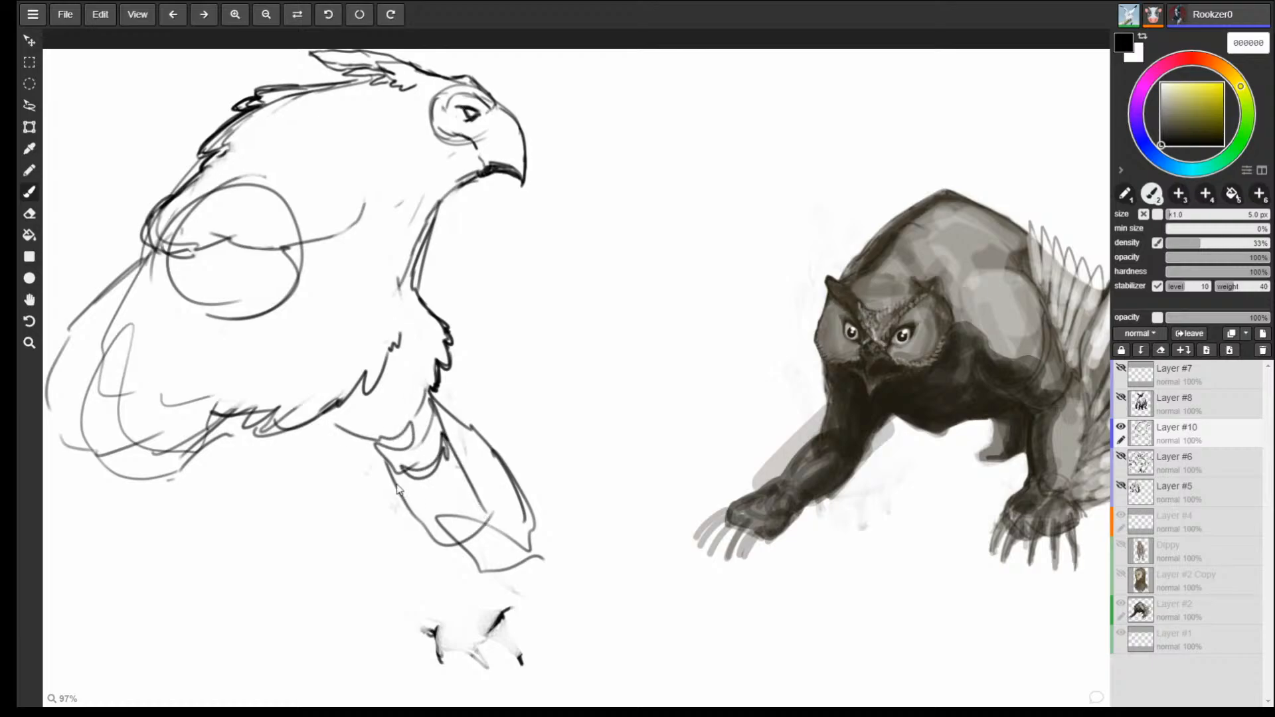
Reshape the forearm with a fuller back edge and a front contour running out to a forward-pointing paw in black.
mouse_move(385, 458)
left_mouse_down()
mouse_move(406, 542)
mouse_move(424, 541)
left_mouse_up()
left_click(462, 445, "alt")
left_click_drag(452, 452, 445, 434)
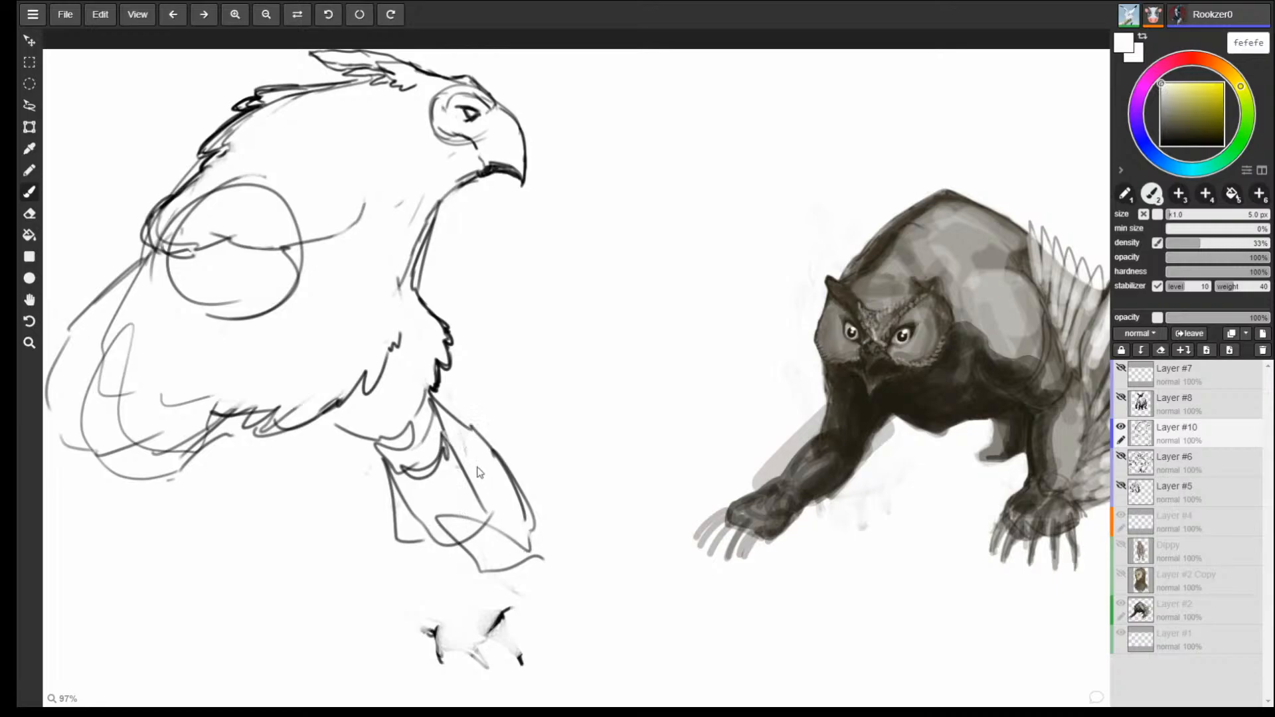
left_click_drag(1216, 132, 1224, 145)
mouse_move(431, 399)
left_mouse_down()
mouse_move(368, 440)
mouse_move(443, 442)
mouse_move(382, 518)
mouse_move(492, 452)
mouse_move(446, 561)
mouse_move(557, 561)
mouse_move(621, 613)
left_mouse_up()
mouse_move(540, 587)
left_mouse_down()
mouse_move(542, 606)
mouse_move(571, 618)
left_mouse_up()
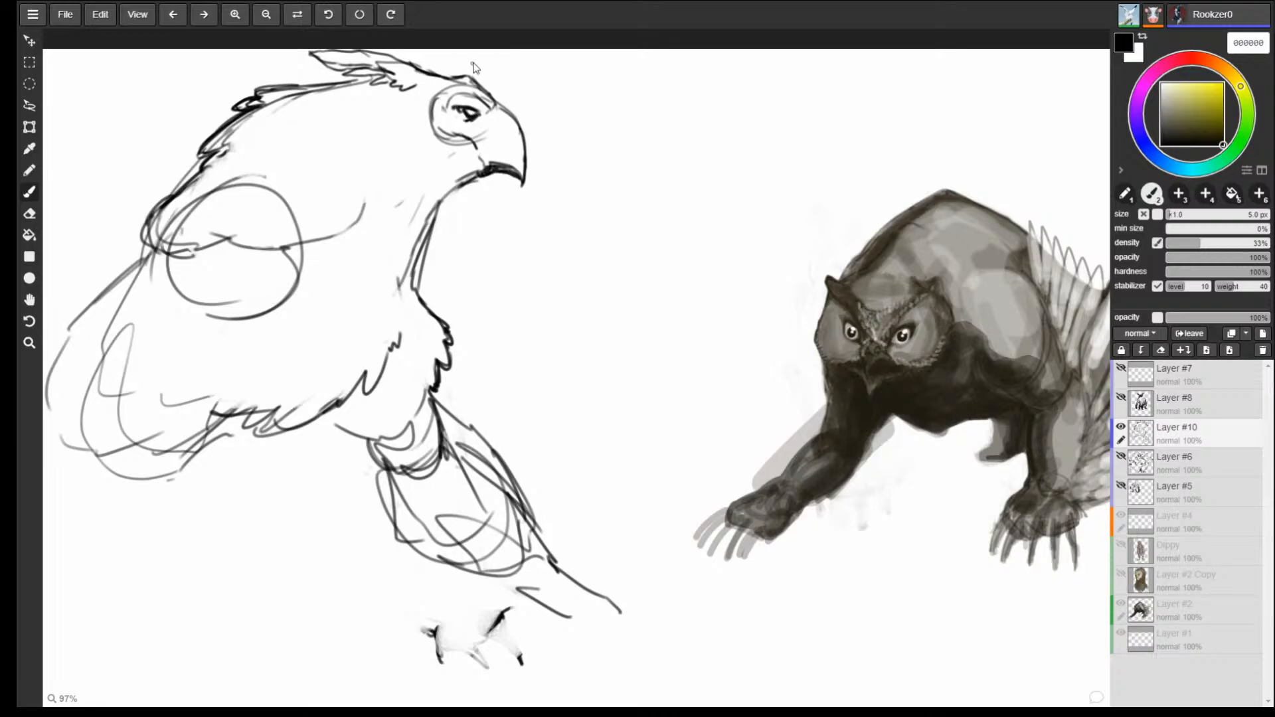
Refine the eye ring, brow and corner of the beak with darker lines.
left_click_drag(440, 128, 433, 96)
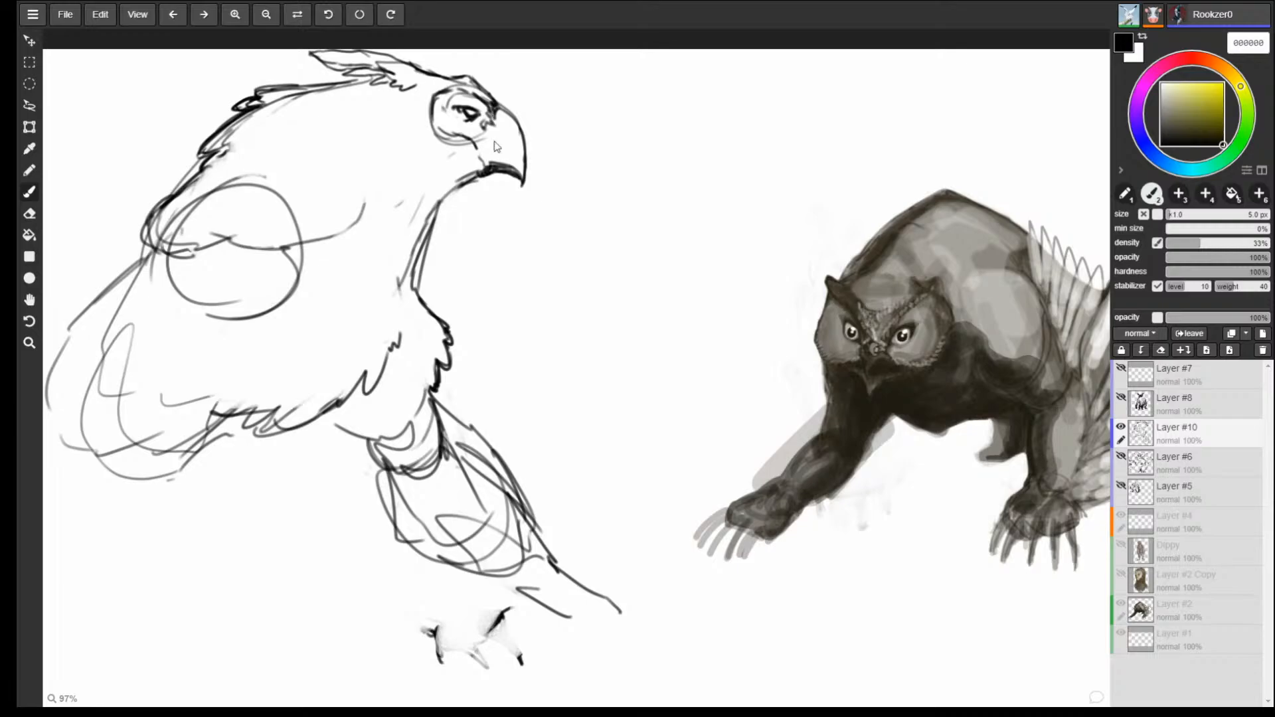
left_click_drag(477, 157, 488, 165)
Sketch curved guide lines from the shoulder across to the chest and round the top of the foreleg.
left_click_drag(214, 168, 342, 205)
mouse_move(190, 209)
left_mouse_down()
mouse_move(240, 217)
mouse_move(441, 343)
left_mouse_up()
mouse_move(434, 293)
left_mouse_down()
mouse_move(422, 287)
mouse_move(461, 376)
mouse_move(441, 404)
left_mouse_up()
mouse_move(420, 297)
left_mouse_down()
mouse_move(423, 314)
mouse_move(342, 347)
mouse_move(361, 345)
left_mouse_up()
left_click_drag(369, 334, 333, 397)
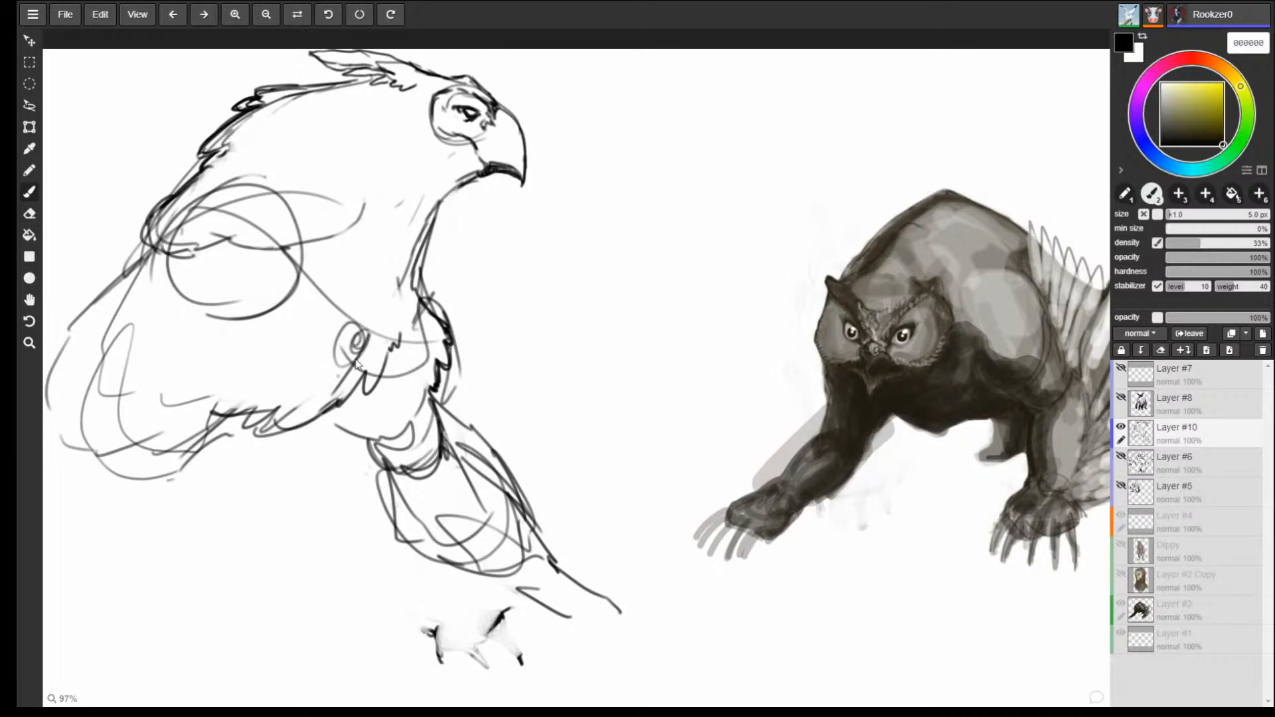
Erase the shaggy belly feathers and the construction lines at the top of the foreleg.
mouse_move(342, 303)
left_mouse_down()
mouse_move(351, 335)
mouse_move(348, 314)
mouse_move(381, 334)
mouse_move(333, 400)
mouse_move(363, 396)
mouse_move(321, 390)
mouse_move(322, 333)
mouse_move(293, 351)
mouse_move(248, 452)
mouse_move(250, 441)
left_mouse_up()
key("e")
key("b")
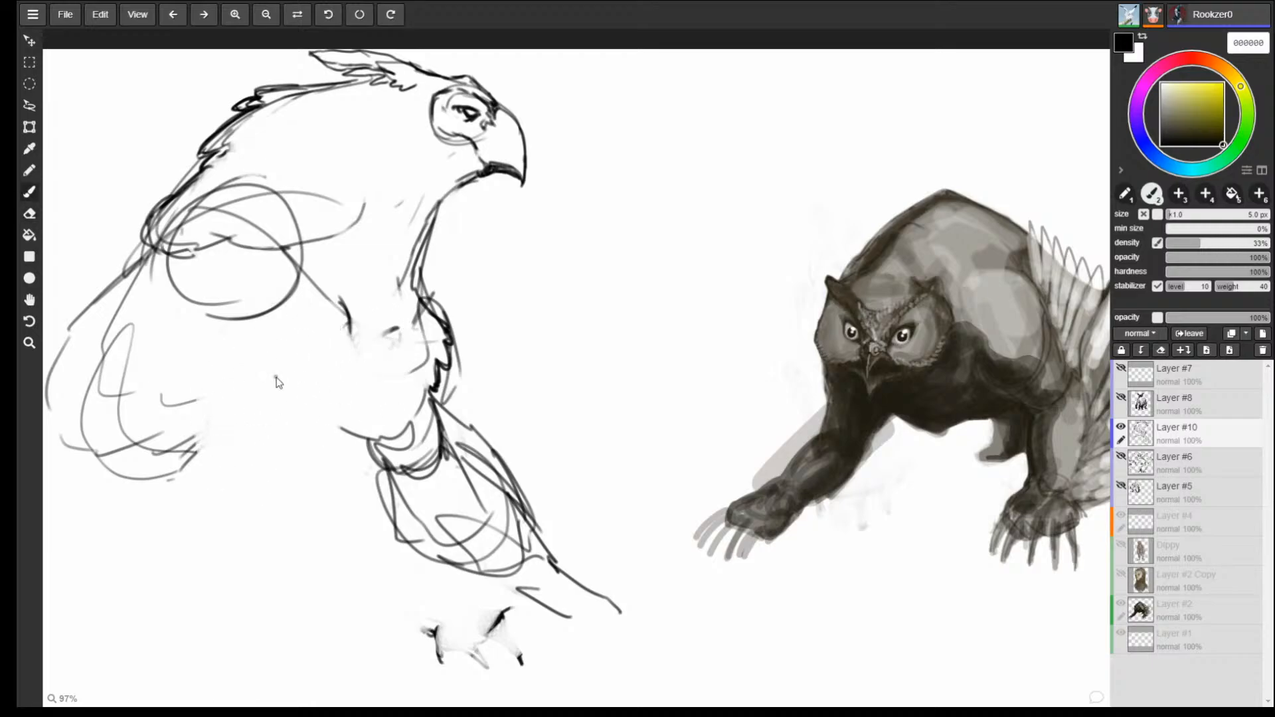
Draw a smooth belly curve behind the foreleg and loose black loops over the upper rump.
left_click_drag(375, 393, 248, 469)
left_click_drag(178, 425, 154, 408)
left_click_drag(115, 345, 129, 465)
left_click(246, 469, "alt")
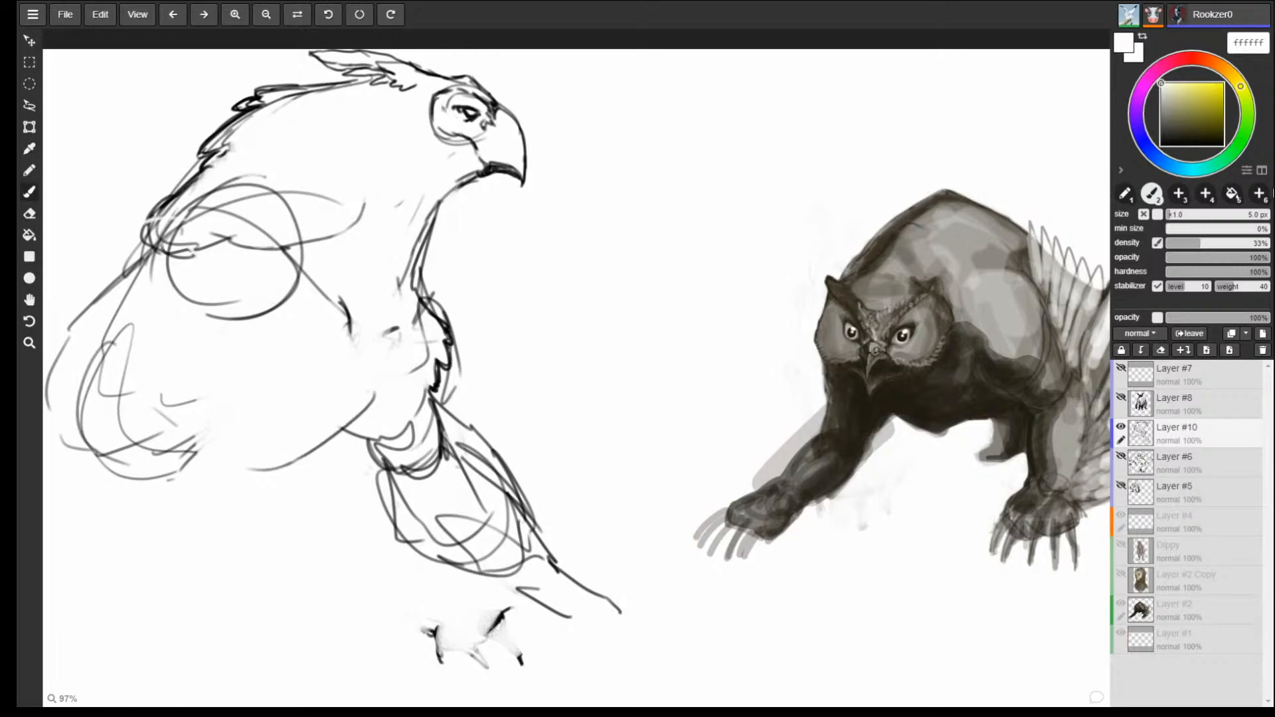
left_click(1223, 145)
mouse_move(167, 229)
left_mouse_down()
mouse_move(133, 234)
mouse_move(95, 334)
left_mouse_up()
mouse_move(110, 298)
left_mouse_down()
mouse_move(225, 254)
mouse_move(108, 341)
left_mouse_up()
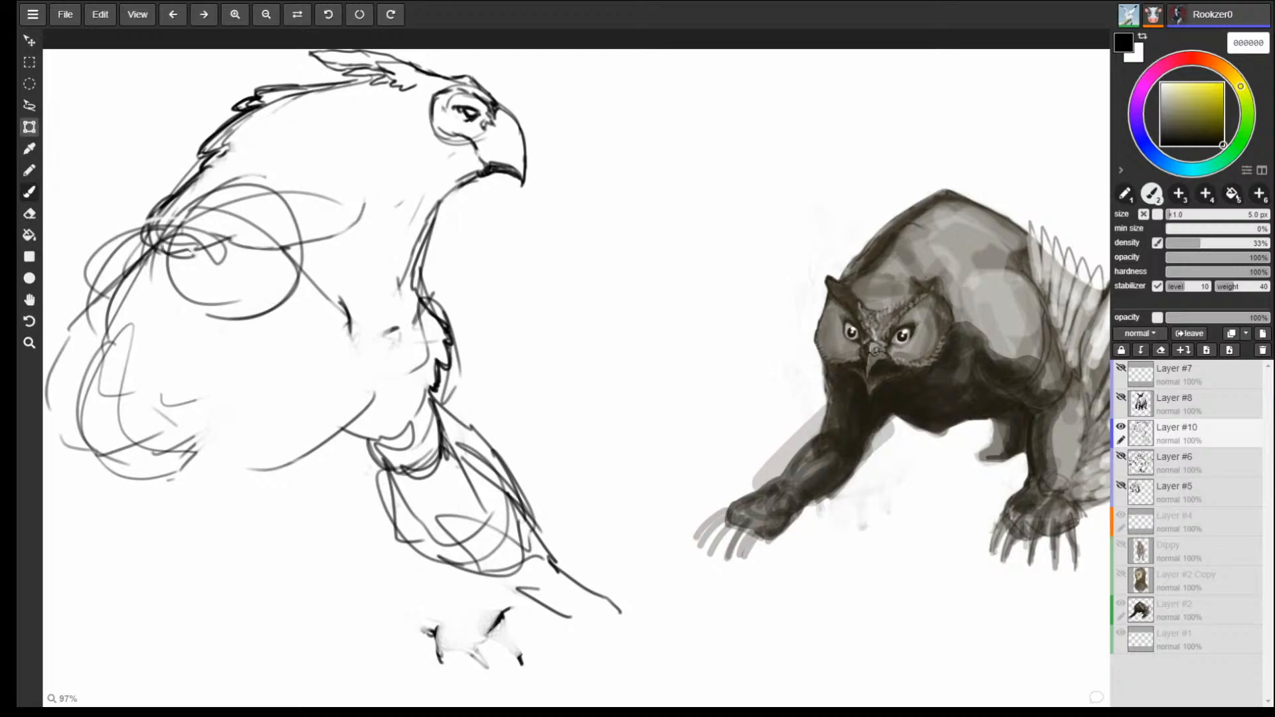
Scale down the creature sketch, rotate it slightly anticlockwise and move it towards the middle of the empty canvas area.
left_click(38, 126)
mouse_move(623, 671)
left_mouse_down()
mouse_move(290, 339)
mouse_move(324, 360)
left_mouse_up()
left_click_drag(296, 274, 479, 396)
left_click_drag(512, 480, 532, 469)
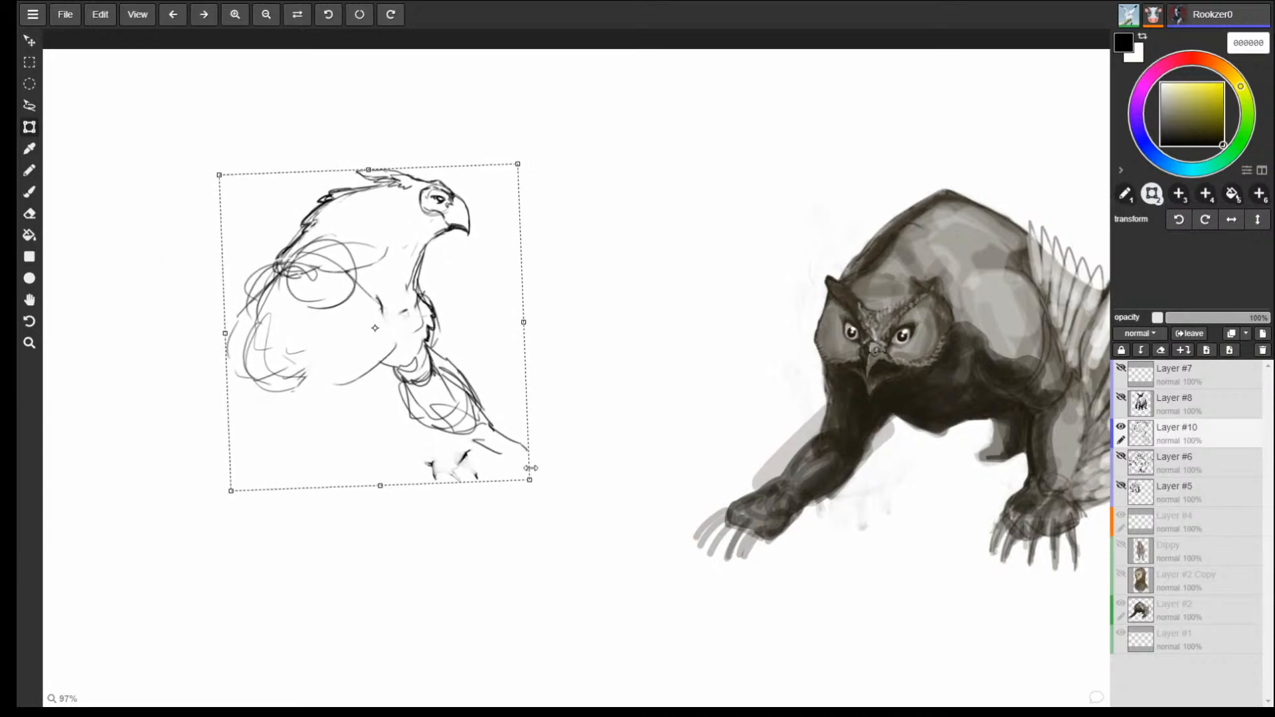
key("b")
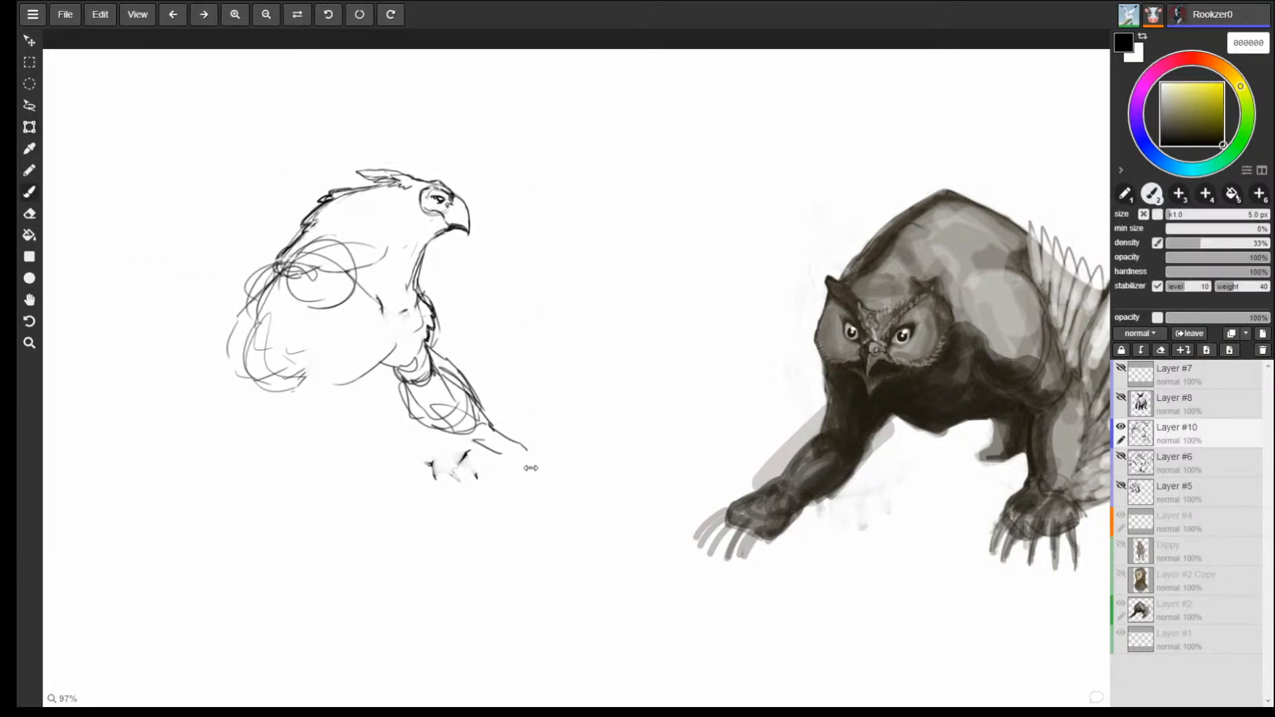
Sketch overlapping loops for the hip and haunch along the creature's lower back.
mouse_move(283, 259)
left_mouse_down()
mouse_move(238, 317)
mouse_move(286, 328)
left_mouse_up()
mouse_move(292, 258)
left_mouse_down()
mouse_move(247, 278)
mouse_move(318, 312)
mouse_move(330, 296)
left_mouse_up()
mouse_move(282, 328)
left_mouse_down()
mouse_move(262, 353)
mouse_move(247, 303)
left_mouse_up()
mouse_move(277, 271)
left_mouse_down()
mouse_move(259, 308)
mouse_move(257, 390)
left_mouse_up()
Draw the lower belly curve and rough in the outer contours of two hind legs.
mouse_move(379, 348)
left_mouse_down()
mouse_move(308, 419)
mouse_move(228, 388)
mouse_move(332, 403)
left_mouse_up()
left_click_drag(282, 437, 316, 452)
mouse_move(242, 356)
left_mouse_down()
mouse_move(213, 416)
mouse_move(292, 444)
mouse_move(323, 470)
left_mouse_up()
left_click_drag(229, 390, 193, 473)
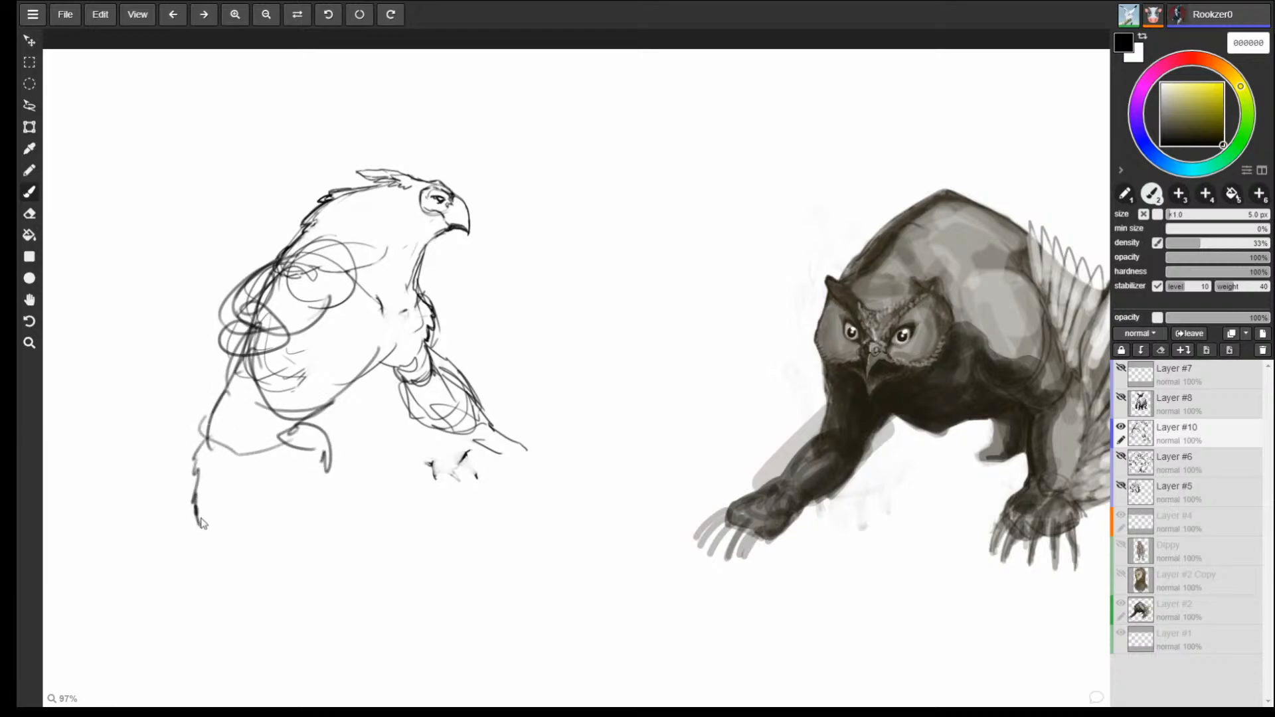
Shape both short hind legs with shaggy contours tapering into feet.
mouse_move(224, 390)
left_mouse_down()
mouse_move(202, 438)
mouse_move(215, 488)
mouse_move(284, 456)
mouse_move(331, 470)
left_mouse_up()
left_click_drag(183, 468, 192, 498)
mouse_move(193, 497)
left_mouse_down()
mouse_move(222, 511)
mouse_move(204, 521)
mouse_move(221, 496)
mouse_move(227, 525)
left_mouse_up()
mouse_move(300, 457)
left_mouse_down()
mouse_move(327, 475)
mouse_move(291, 486)
left_mouse_up()
left_click_drag(292, 485, 314, 510)
Darken the waistline, add bands across the rear hind leg and strengthen the curve over the haunch.
left_click_drag(203, 446, 229, 473)
mouse_move(206, 420)
left_mouse_down()
mouse_move(310, 434)
mouse_move(267, 416)
mouse_move(314, 460)
left_mouse_up()
left_click_drag(193, 455, 229, 468)
left_click_drag(191, 463, 228, 480)
mouse_move(217, 424)
left_mouse_down()
mouse_move(313, 425)
mouse_move(294, 428)
left_mouse_up()
left_click_drag(272, 279, 234, 348)
left_click_drag(311, 253, 227, 345)
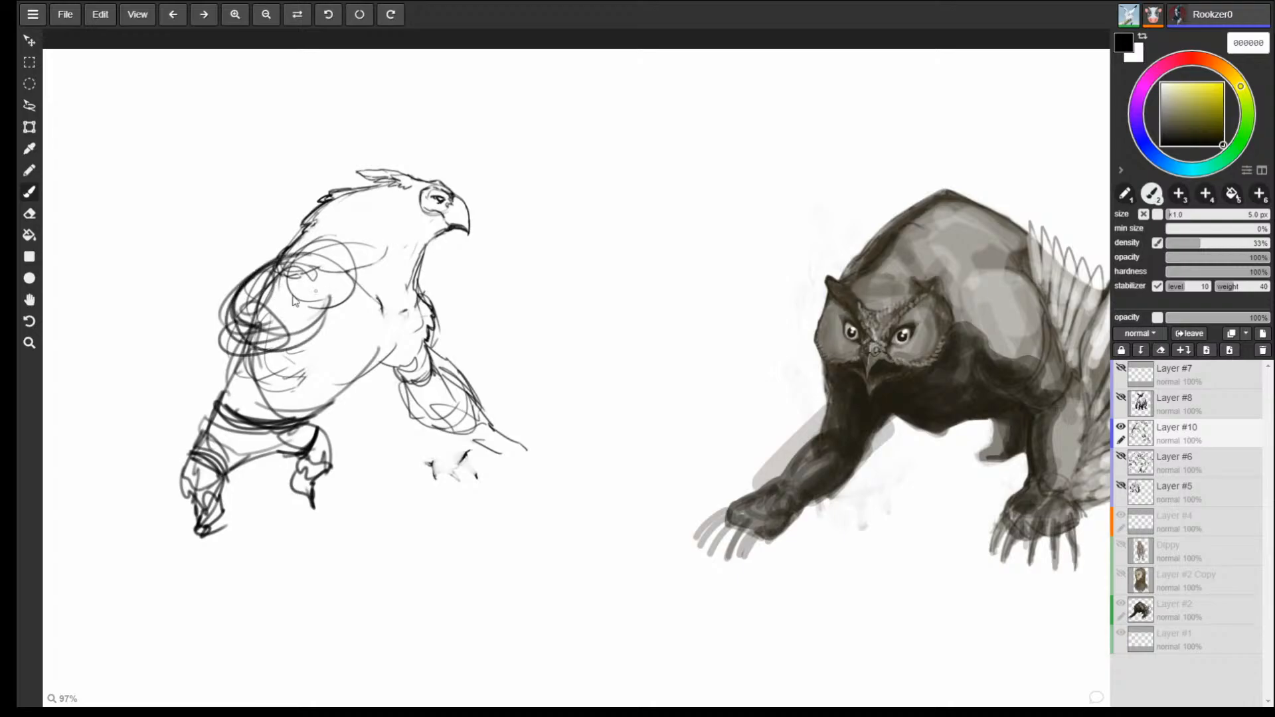
Sketch a rounded rump bulging out behind the haunch, with a line along its underside.
mouse_move(236, 294)
left_mouse_down()
mouse_move(203, 351)
mouse_move(285, 340)
mouse_move(203, 352)
left_mouse_up()
mouse_move(203, 364)
left_mouse_down()
mouse_move(253, 357)
mouse_move(259, 336)
mouse_move(197, 389)
left_mouse_up()
mouse_move(203, 393)
left_mouse_down()
mouse_move(267, 402)
mouse_move(316, 383)
left_mouse_up()
mouse_move(216, 352)
left_mouse_down()
mouse_move(326, 332)
mouse_move(175, 382)
mouse_move(214, 405)
left_mouse_up()
Draw an arm reaching forward across the belly, ending in a clawed hand in front of the chest.
left_click_drag(255, 404, 339, 369)
mouse_move(283, 334)
left_mouse_down()
mouse_move(328, 338)
mouse_move(417, 307)
left_mouse_up()
mouse_move(373, 332)
left_mouse_down()
mouse_move(413, 313)
mouse_move(402, 386)
mouse_move(415, 353)
mouse_move(425, 359)
mouse_move(384, 403)
mouse_move(365, 382)
left_mouse_up()
mouse_move(320, 389)
left_mouse_down()
mouse_move(344, 379)
mouse_move(290, 383)
left_mouse_up()
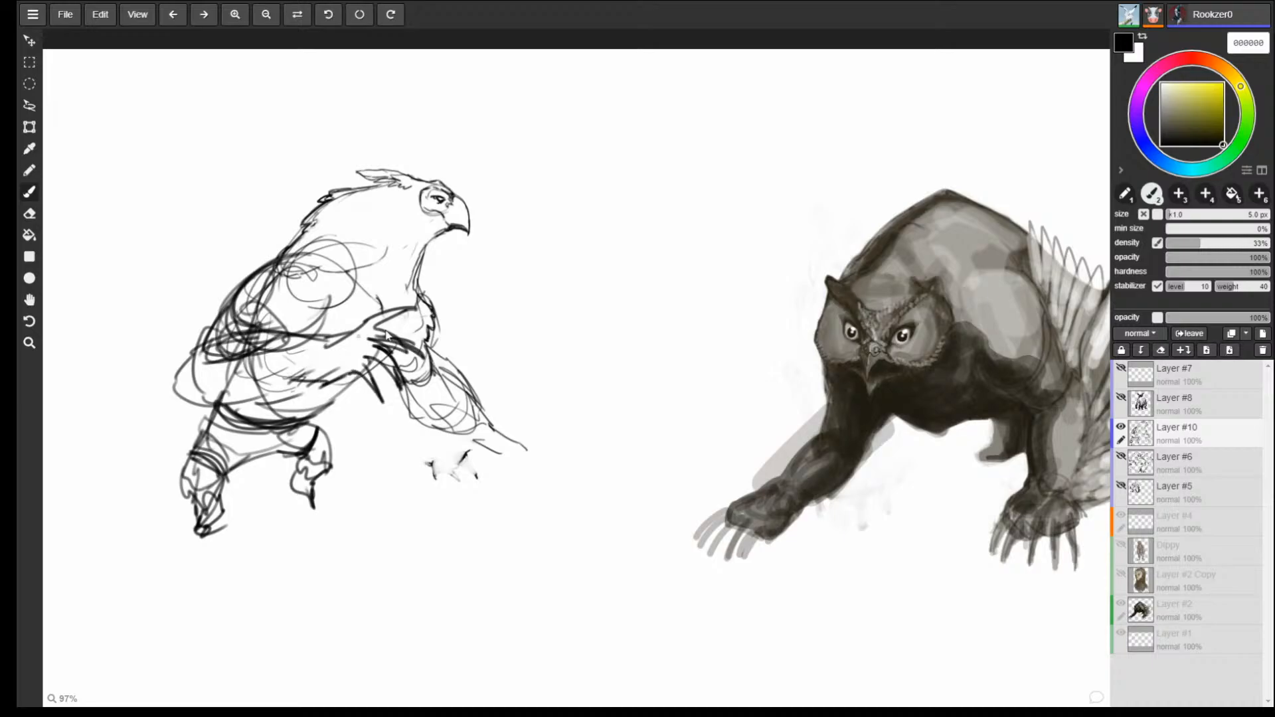
Darken the reaching arm's contours and extend the rump outline backwards over the hind leg.
mouse_move(357, 328)
left_mouse_down()
mouse_move(323, 350)
mouse_move(334, 379)
mouse_move(288, 389)
left_mouse_up()
mouse_move(189, 380)
left_mouse_down()
mouse_move(173, 393)
mouse_move(208, 421)
left_mouse_up()
left_click_drag(329, 384, 170, 403)
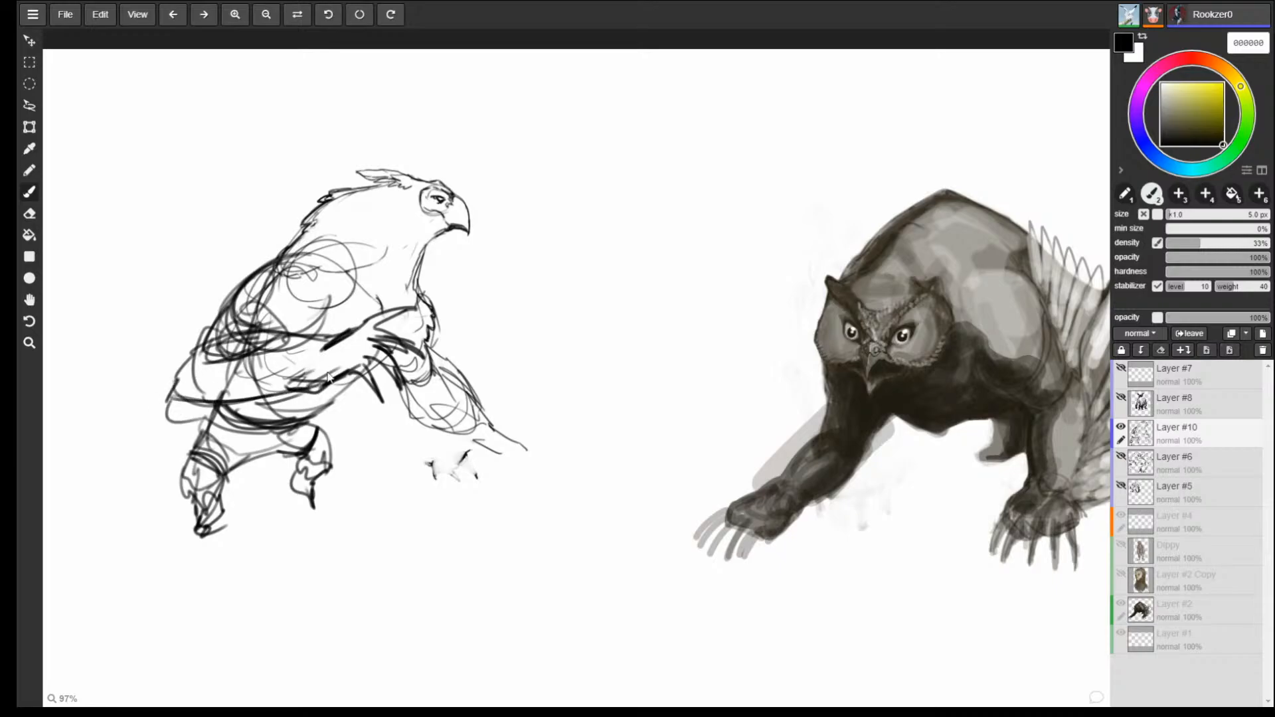
Try a pointed tail extending backwards from the rump.
mouse_move(248, 333)
left_mouse_down()
mouse_move(175, 369)
mouse_move(180, 430)
mouse_move(207, 429)
left_mouse_up()
mouse_move(300, 392)
left_mouse_down()
mouse_move(246, 421)
mouse_move(120, 404)
mouse_move(159, 397)
left_mouse_up()
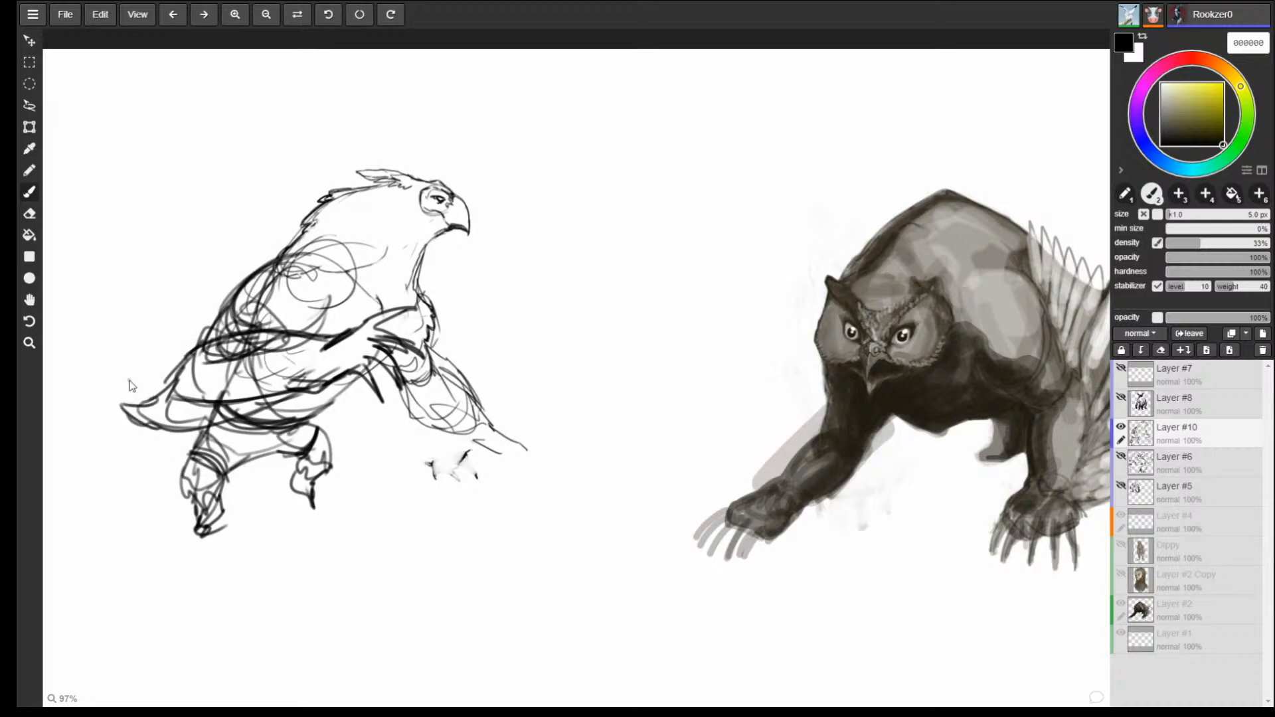
key("ctrl+z")
key("ctrl+z")
key("ctrl+z")
key("ctrl+z")
key("ctrl+z")
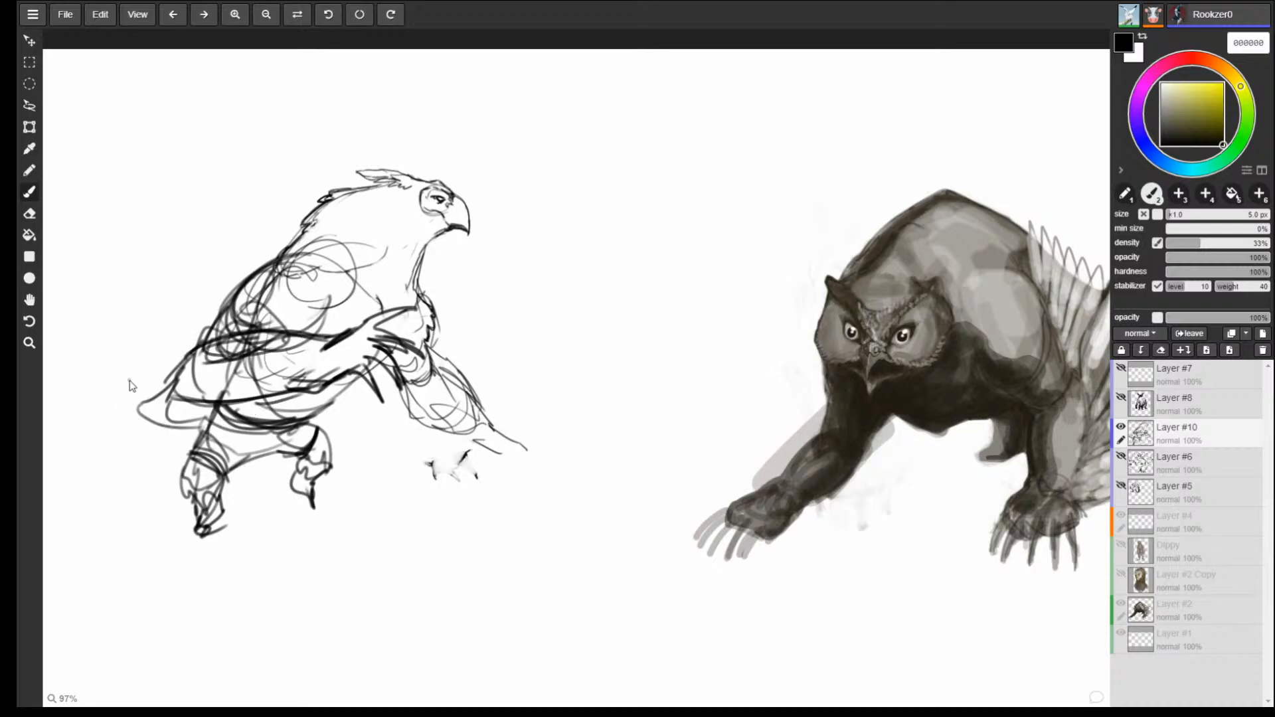
Draw a shaggy feather fringe around the rump and along the underside of the reaching arm.
mouse_move(287, 405)
left_mouse_down()
mouse_move(194, 416)
mouse_move(353, 388)
mouse_move(245, 401)
left_mouse_up()
mouse_move(192, 348)
left_mouse_down()
mouse_move(182, 376)
mouse_move(199, 400)
left_mouse_up()
mouse_move(194, 356)
left_mouse_down()
mouse_move(179, 416)
mouse_move(366, 400)
mouse_move(319, 381)
left_mouse_up()
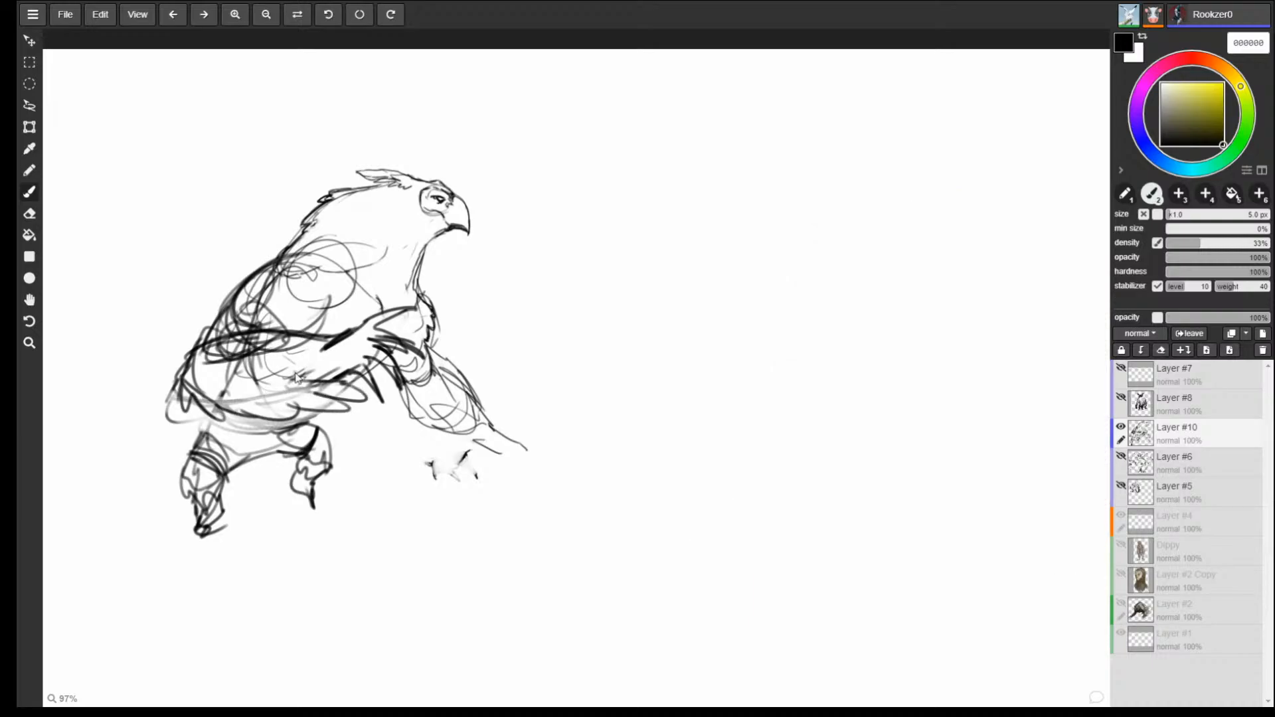
Erase the shoulder circle, haunch loops and other construction lines inside the torso.
key("e")
mouse_move(298, 309)
left_mouse_down()
mouse_move(284, 277)
mouse_move(326, 278)
mouse_move(299, 277)
mouse_move(306, 260)
mouse_move(213, 359)
mouse_move(295, 295)
left_mouse_up()
key("b")
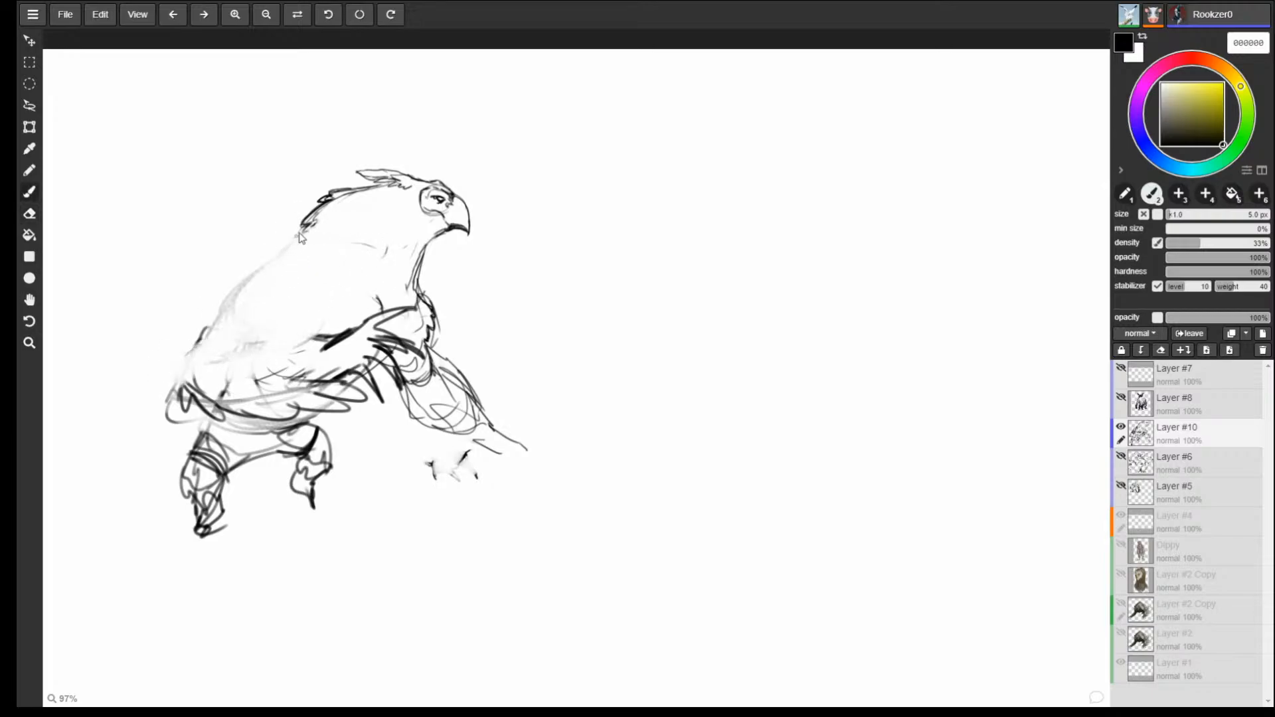
Redraw the back contour from the neck to the rump and thicken the throat line.
mouse_move(300, 238)
left_mouse_down()
mouse_move(283, 261)
mouse_move(311, 214)
mouse_move(196, 317)
mouse_move(176, 375)
left_mouse_up()
mouse_move(427, 251)
left_mouse_down()
mouse_move(409, 305)
mouse_move(424, 252)
left_mouse_up()
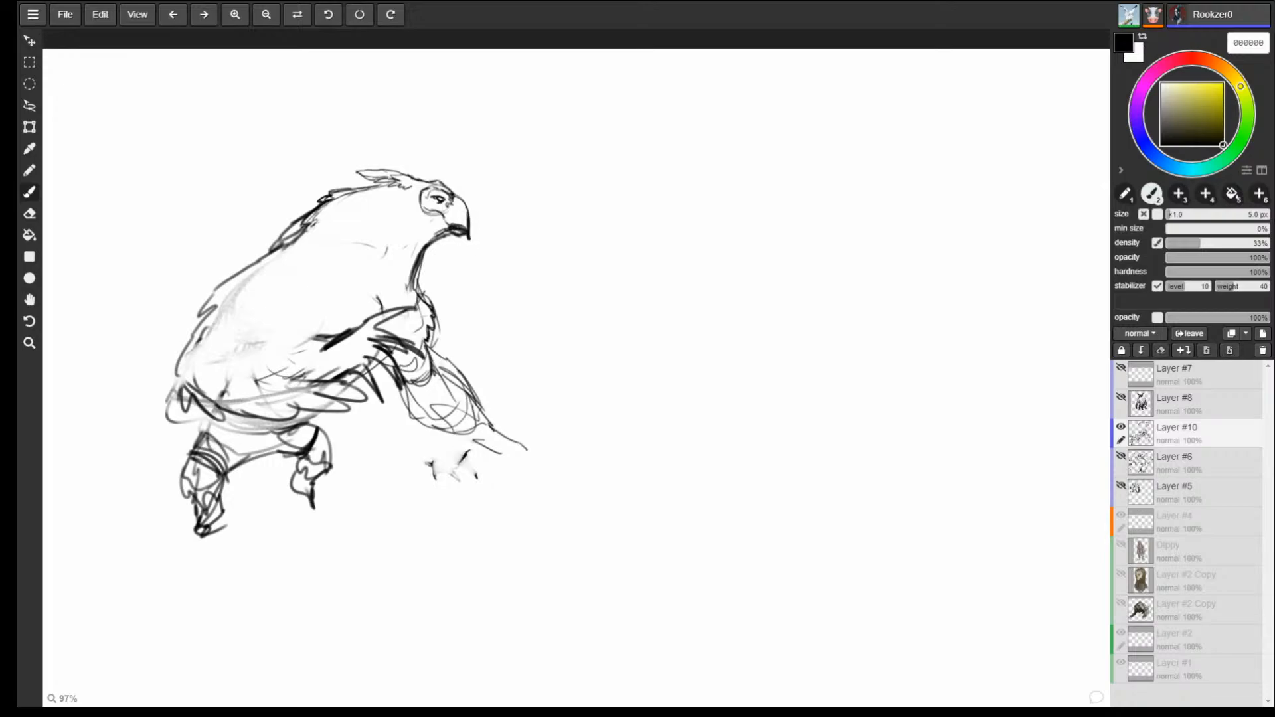
Try an open lower beak under the hook, and erase it together with the beak's lower edge.
left_click_drag(443, 239, 452, 258)
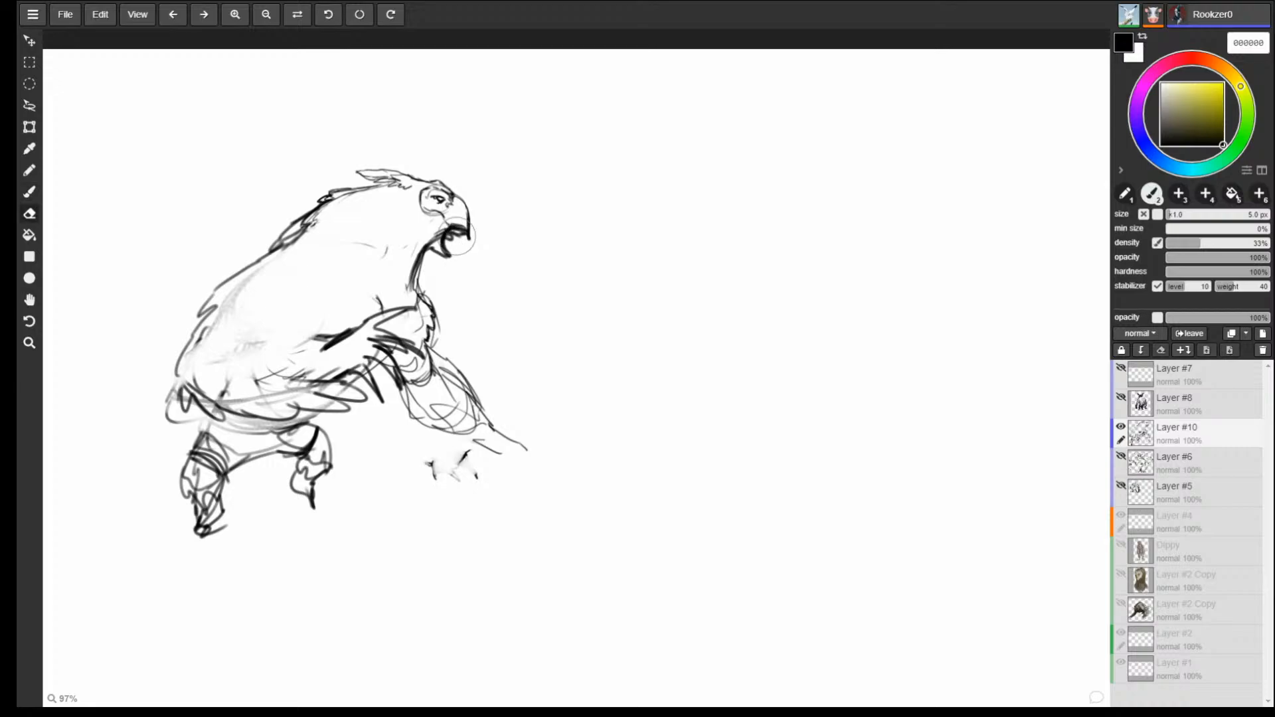
left_click_drag(459, 239, 451, 247)
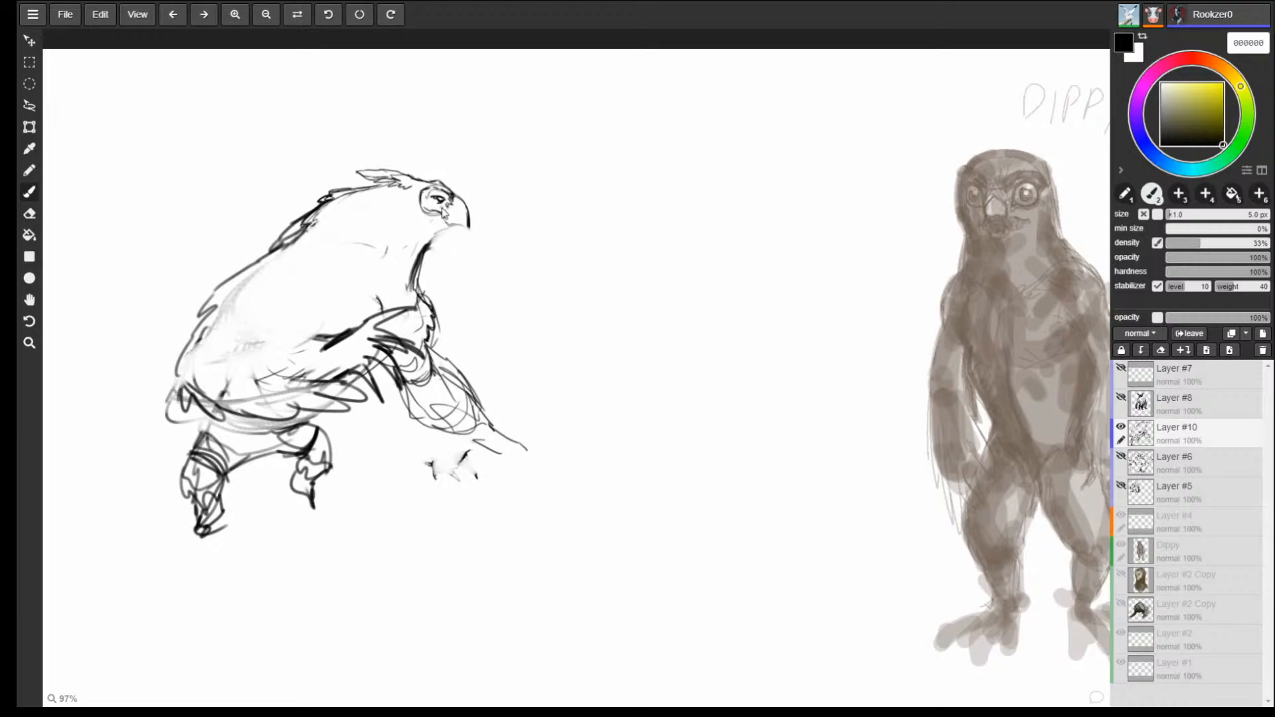
Reduce the brush size to 2.0 px for detailing the head.
key("z")
mouse_move(428, 218)
left_mouse_down()
mouse_move(746, 137)
mouse_move(786, 339)
left_mouse_up()
key("bracketleft")
key("bracketleft")
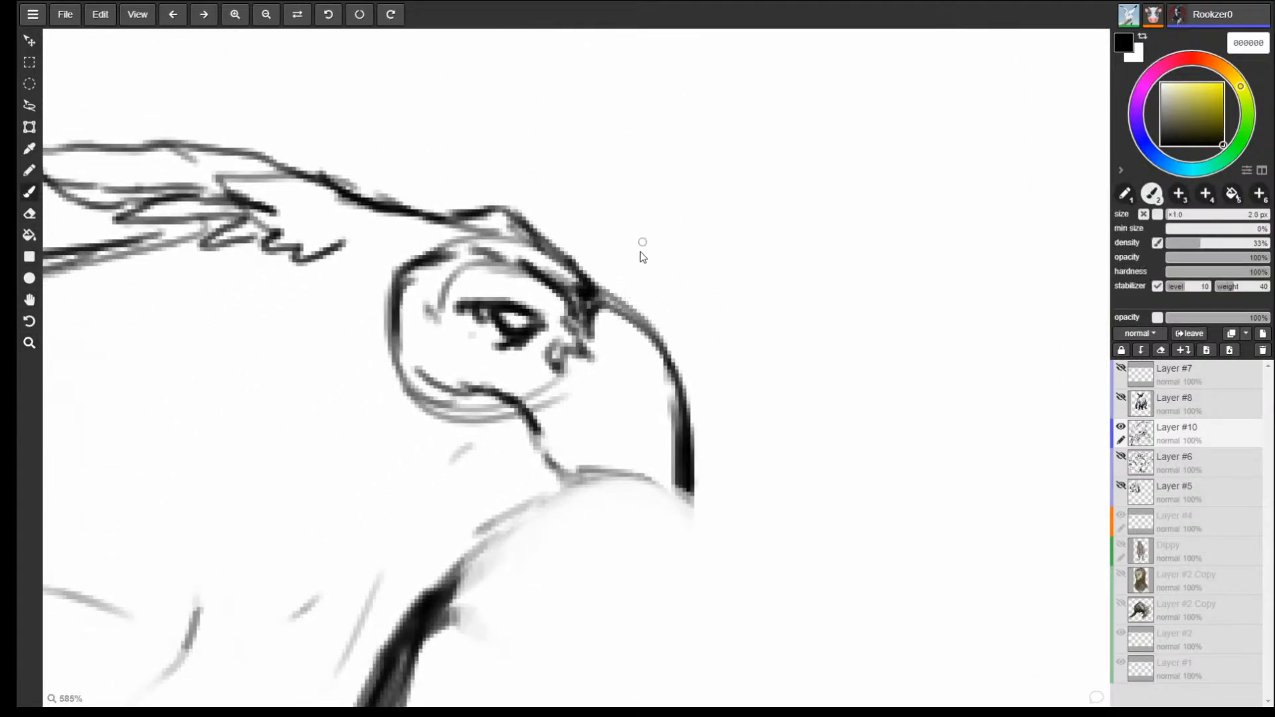
Sketch a shorter inner curve for the beak and erase the old oversized hook down to a faint trace.
key("bracketleft")
key("bracketright")
key("bracketright")
mouse_move(622, 305)
left_mouse_down()
mouse_move(664, 419)
mouse_move(642, 475)
left_mouse_up()
left_click_drag(652, 352, 642, 475)
key("e")
mouse_move(665, 248)
left_mouse_down()
mouse_move(684, 484)
mouse_move(671, 490)
left_mouse_up()
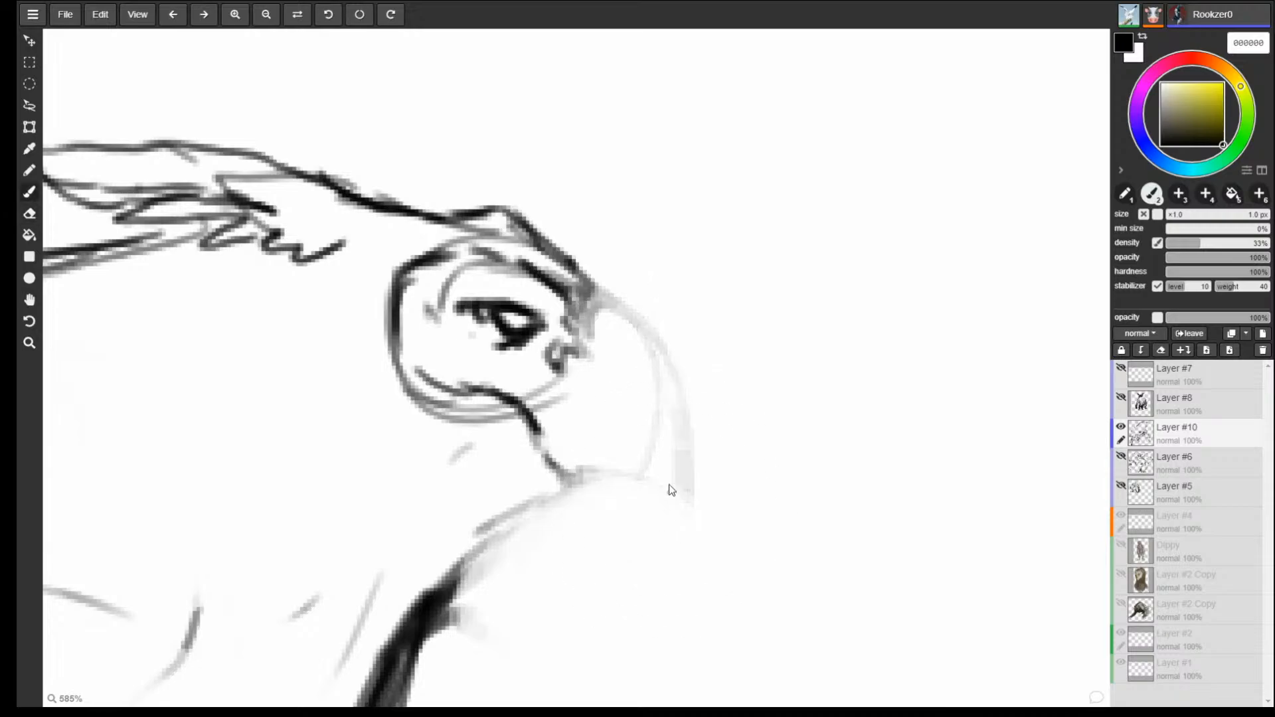
Draw a compact hooked beak with a mouth line at 1.0 px, and thicken its contour and the brow at 2.3 px.
left_click_drag(593, 288, 654, 392)
mouse_move(613, 310)
left_mouse_down()
mouse_move(641, 412)
mouse_move(619, 441)
left_mouse_up()
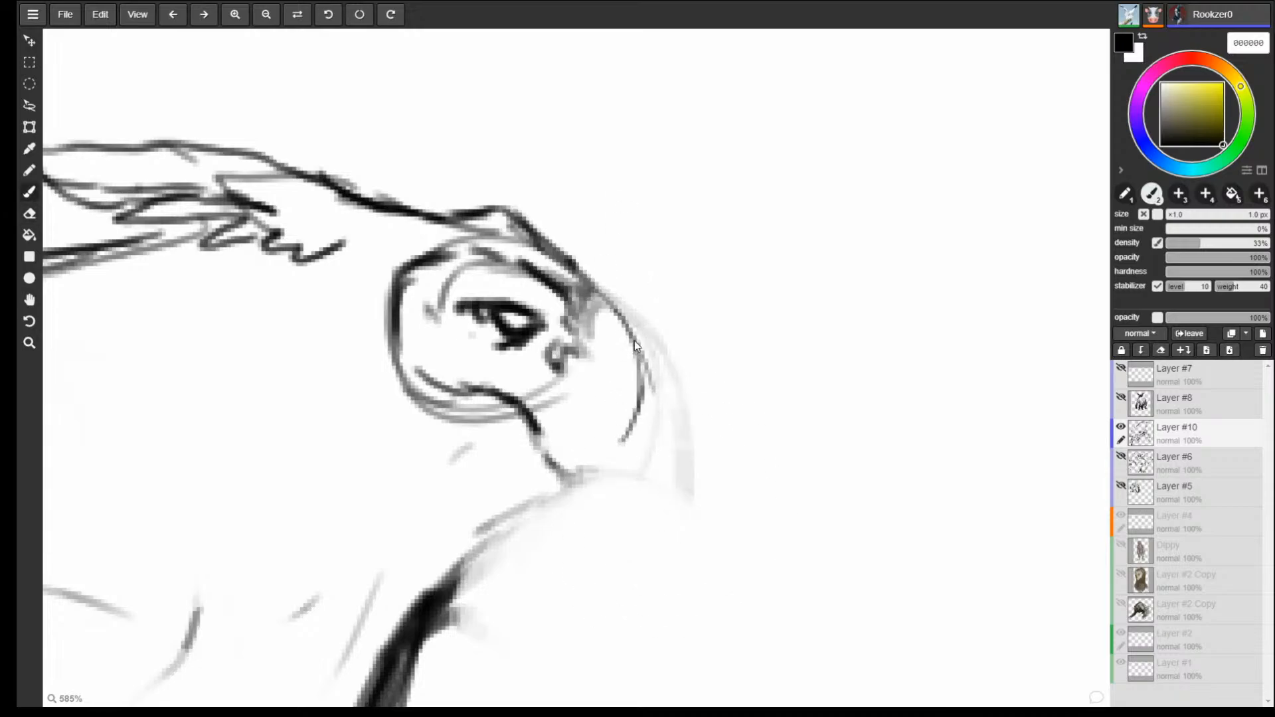
left_click_drag(637, 334, 619, 441)
left_click_drag(594, 293, 621, 433)
mouse_move(534, 411)
left_mouse_down()
mouse_move(607, 425)
mouse_move(623, 443)
left_mouse_up()
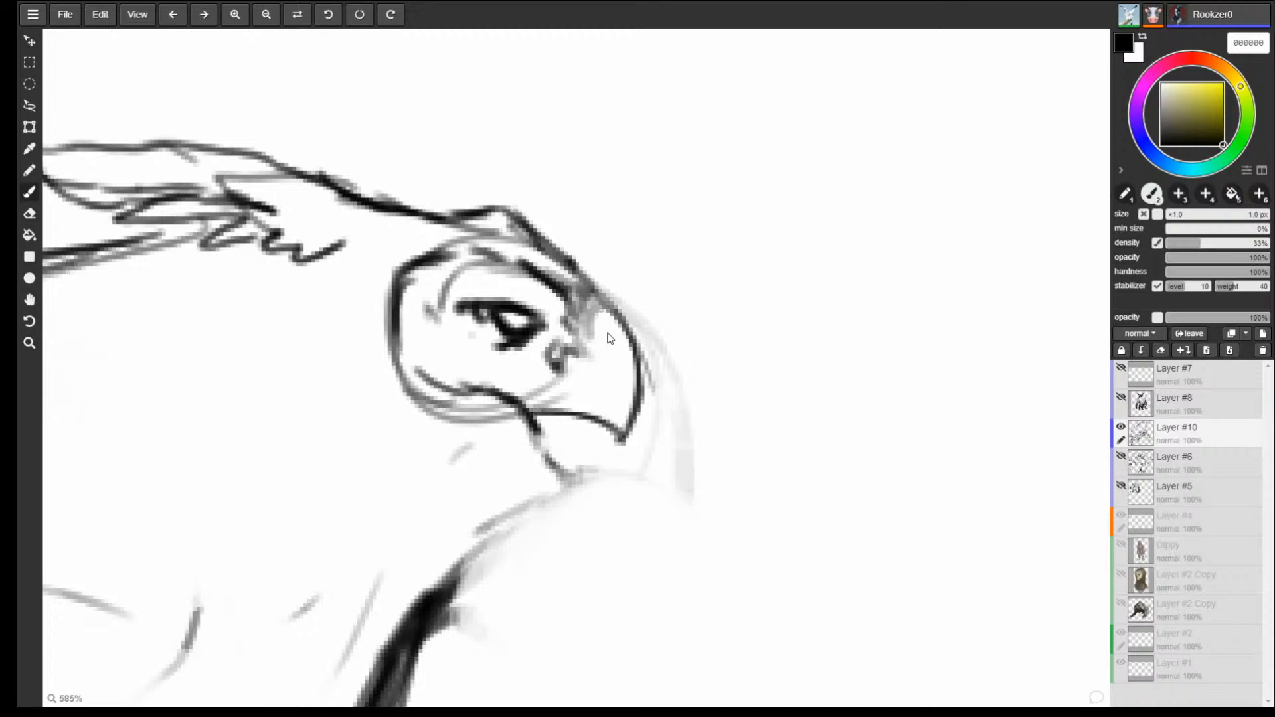
mouse_move(515, 210)
left_mouse_down()
mouse_move(618, 305)
mouse_move(643, 372)
left_mouse_up()
mouse_move(624, 318)
left_mouse_down()
mouse_move(644, 397)
mouse_move(623, 439)
left_mouse_up()
left_click_drag(532, 412, 622, 438)
Strengthen the rear and lower rim of the facial disc and fill the rim with short hatching.
mouse_move(485, 401)
left_mouse_down()
mouse_move(559, 421)
mouse_move(391, 338)
mouse_move(410, 255)
left_mouse_up()
mouse_move(404, 257)
left_mouse_down()
mouse_move(424, 365)
mouse_move(470, 392)
left_mouse_up()
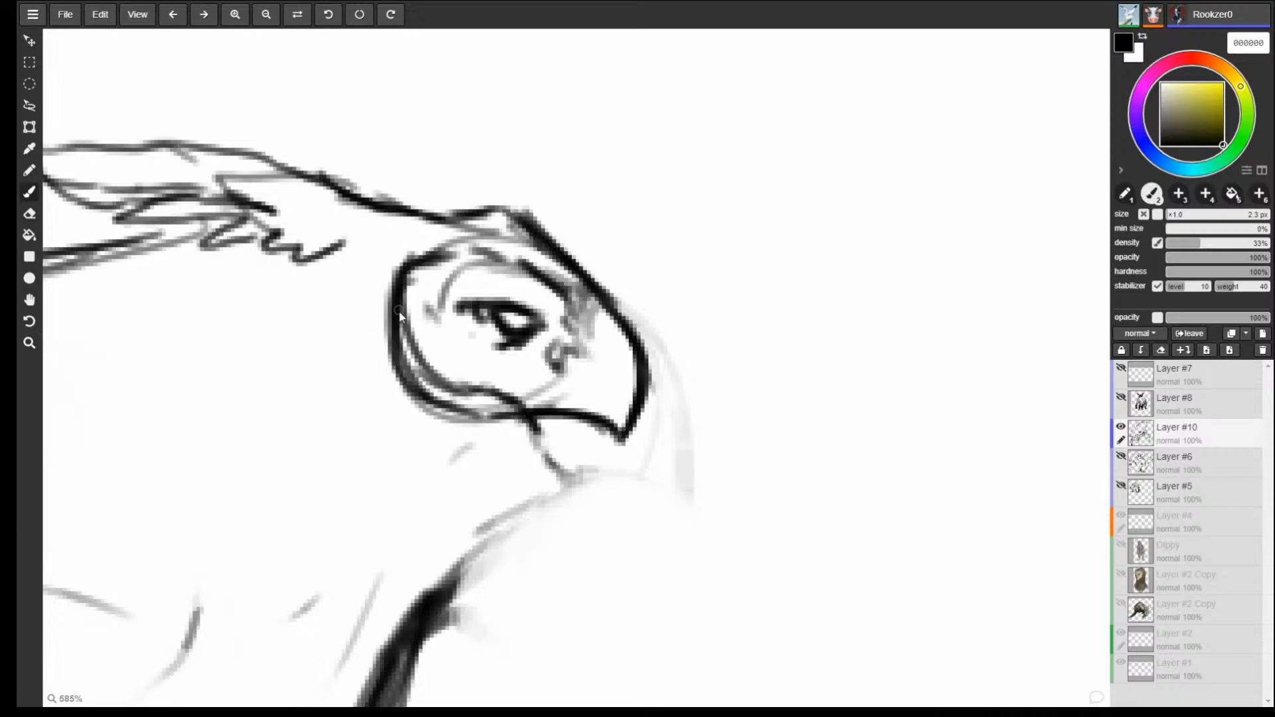
mouse_move(398, 299)
left_mouse_down()
mouse_move(419, 399)
mouse_move(455, 421)
mouse_move(504, 423)
left_mouse_up()
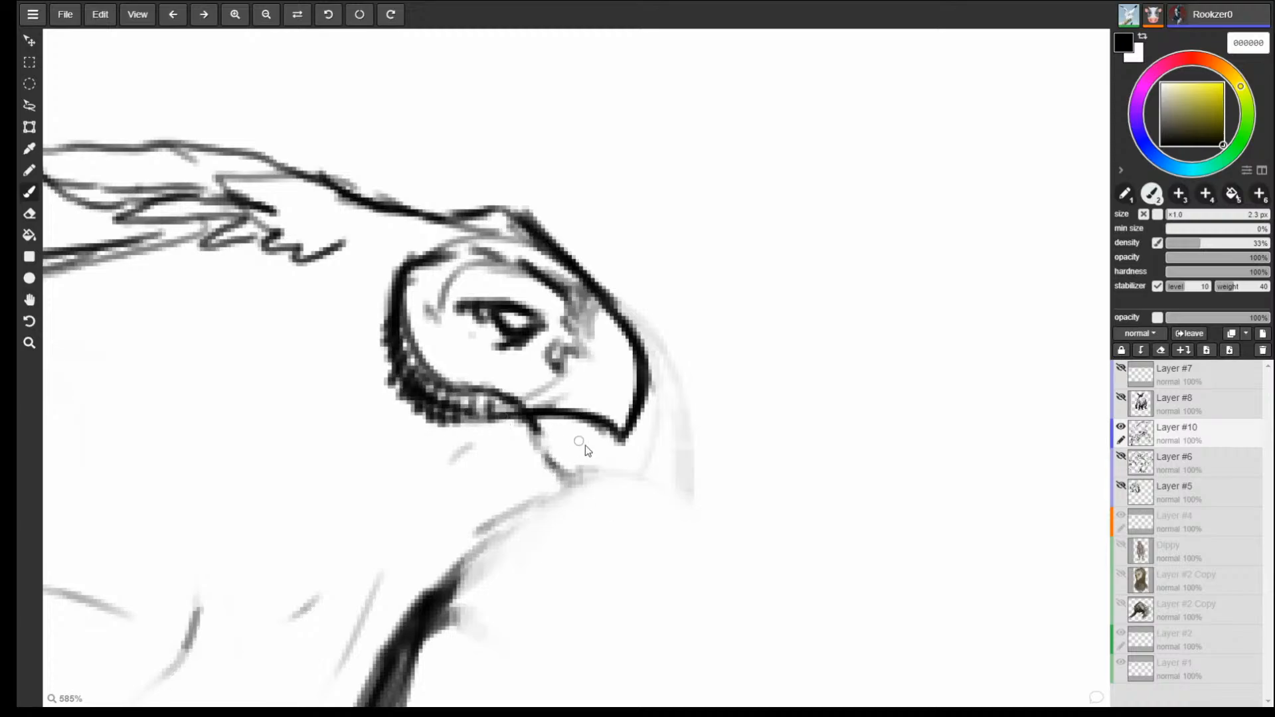
Draw the small lower beak beneath the hook and add short feather tufts under the chin.
left_click_drag(515, 420, 596, 463)
mouse_move(596, 463)
left_mouse_down()
mouse_move(541, 471)
mouse_move(515, 453)
mouse_move(535, 475)
mouse_move(596, 469)
left_mouse_up()
mouse_move(535, 412)
left_mouse_down()
mouse_move(596, 465)
mouse_move(532, 543)
mouse_move(473, 548)
left_mouse_up()
Outline the long cheek from the facial disc down to a jagged feathered beard, using a 1.5 px brush.
mouse_move(383, 319)
left_mouse_down()
mouse_move(349, 472)
mouse_move(450, 637)
mouse_move(549, 558)
mouse_move(501, 516)
left_mouse_up()
mouse_move(484, 566)
left_mouse_down()
mouse_move(487, 555)
mouse_move(428, 603)
left_mouse_up()
mouse_move(540, 515)
left_mouse_down()
mouse_move(566, 504)
mouse_move(523, 538)
mouse_move(545, 607)
mouse_move(518, 628)
left_mouse_up()
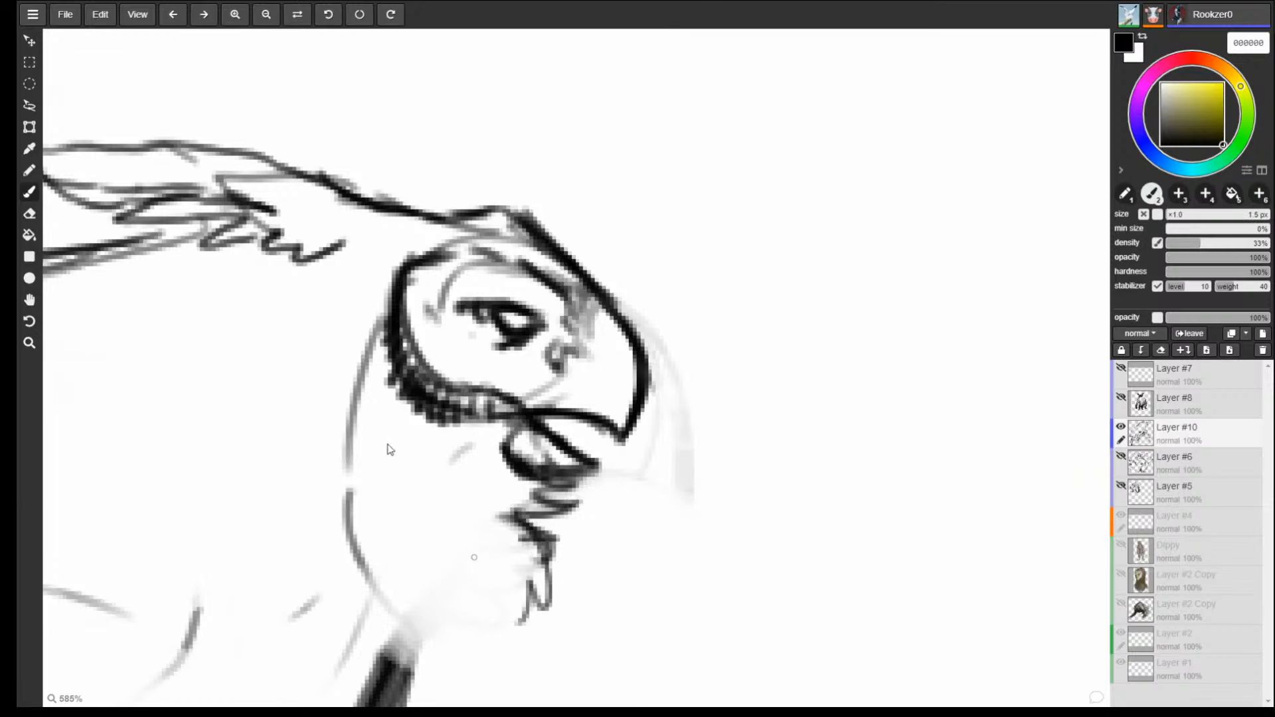
mouse_move(366, 380)
left_mouse_down()
mouse_move(379, 597)
mouse_move(492, 658)
mouse_move(530, 577)
left_mouse_up()
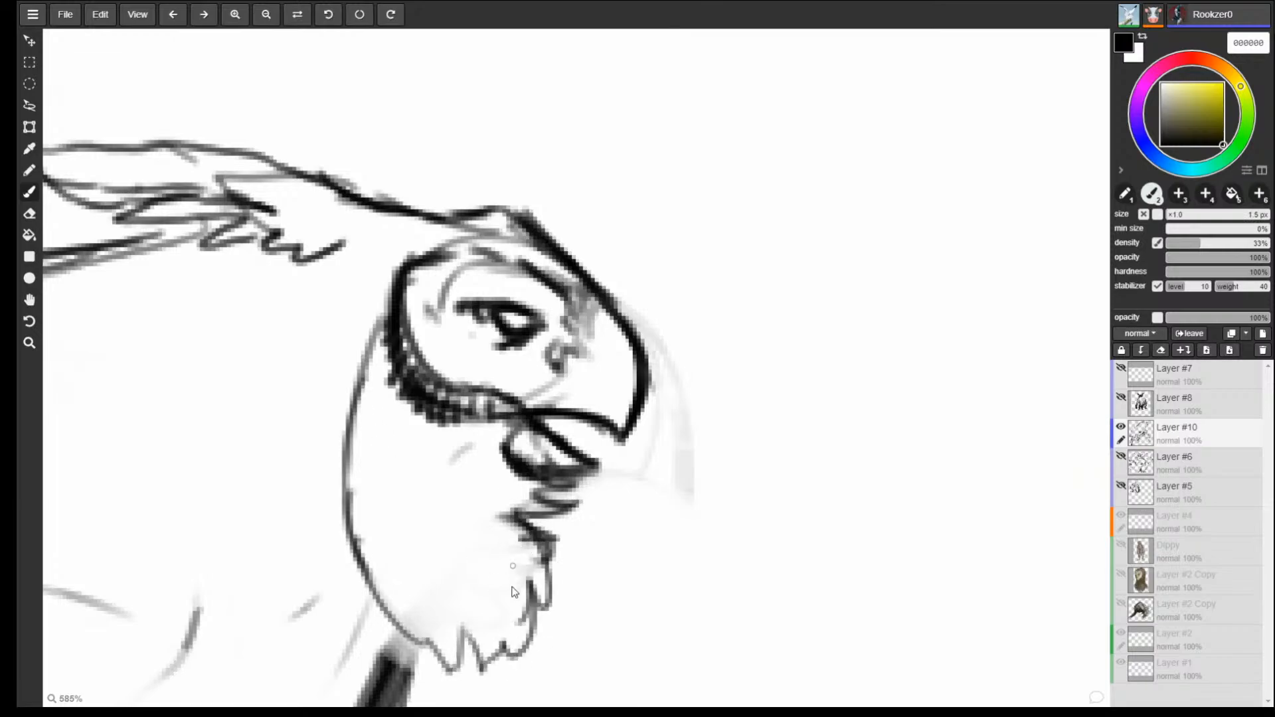
left_click_drag(505, 643, 418, 641)
scroll(684, 431, "down", 3)
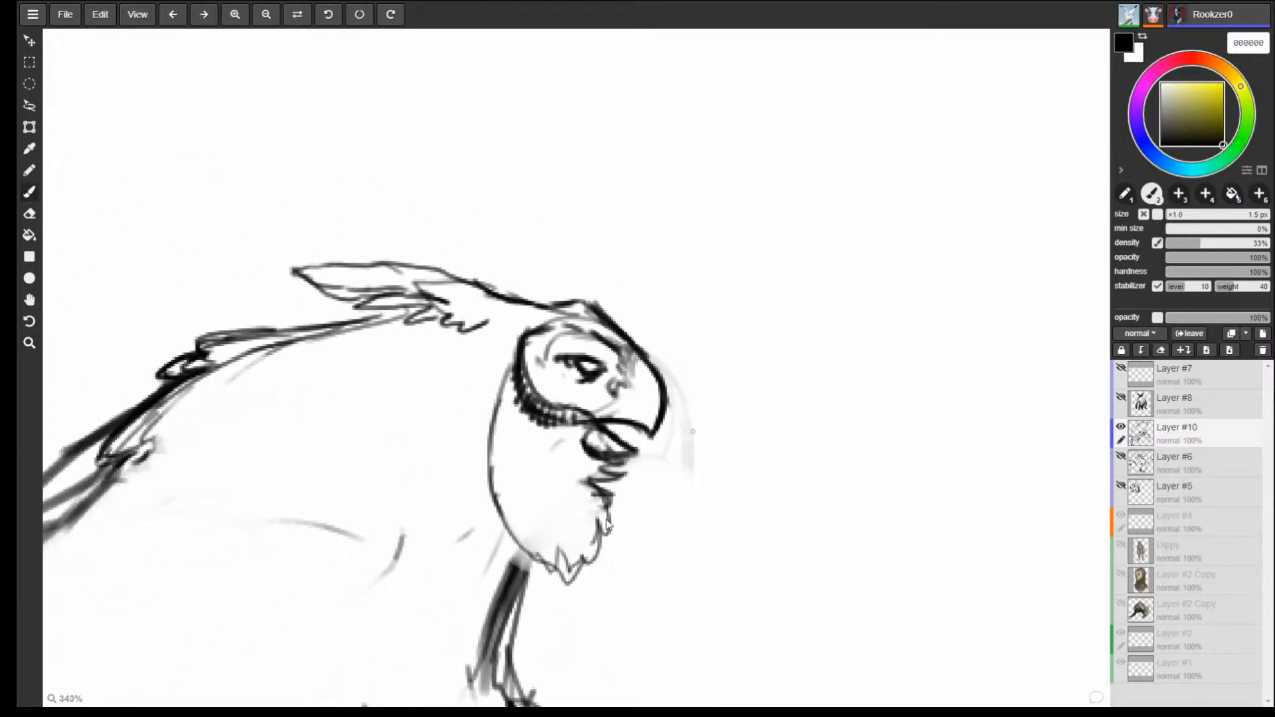
left_click_drag(746, 510, 550, 602)
key("ctrl+z")
left_click_drag(805, 469, 714, 528)
key("z")
key("ctrl+z")
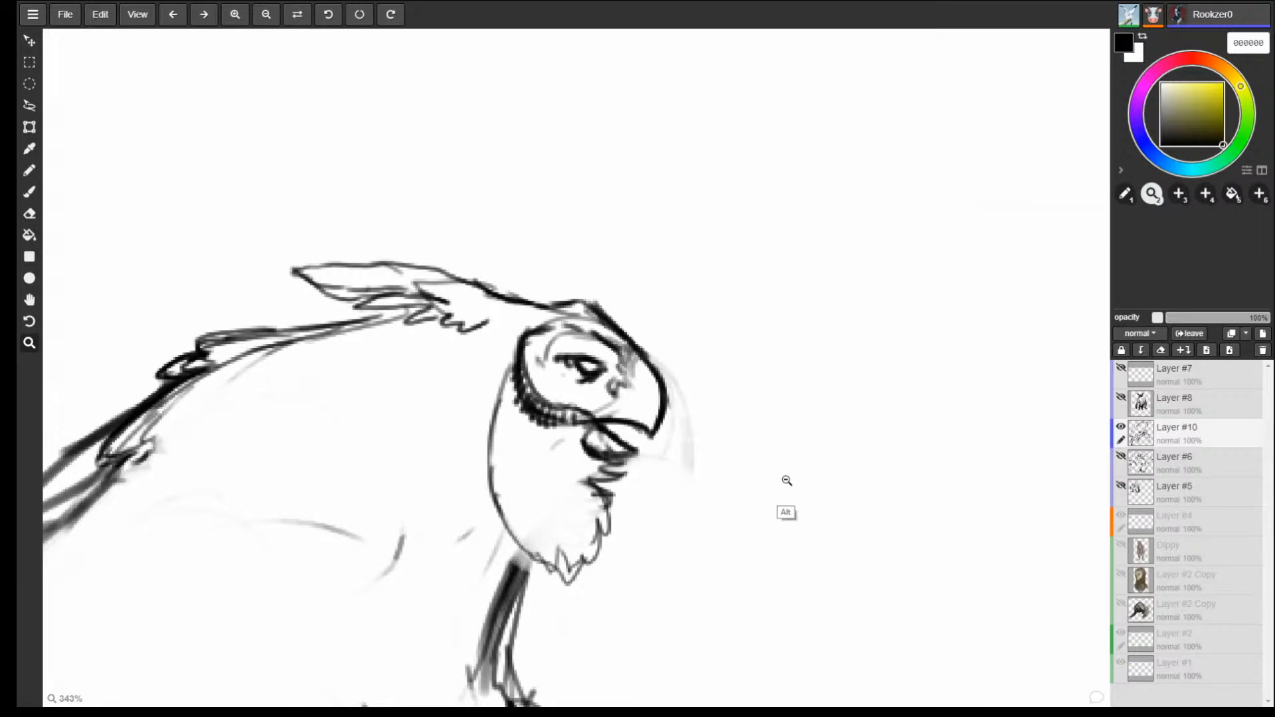
Draw the chest contour from the beard down to the arm at 2.6 px and erase the old dark throat line.
left_click_drag(785, 480, 902, 646, "ctrl")
mouse_move(902, 647)
left_mouse_down()
mouse_move(787, 382)
mouse_move(769, 403)
left_mouse_up()
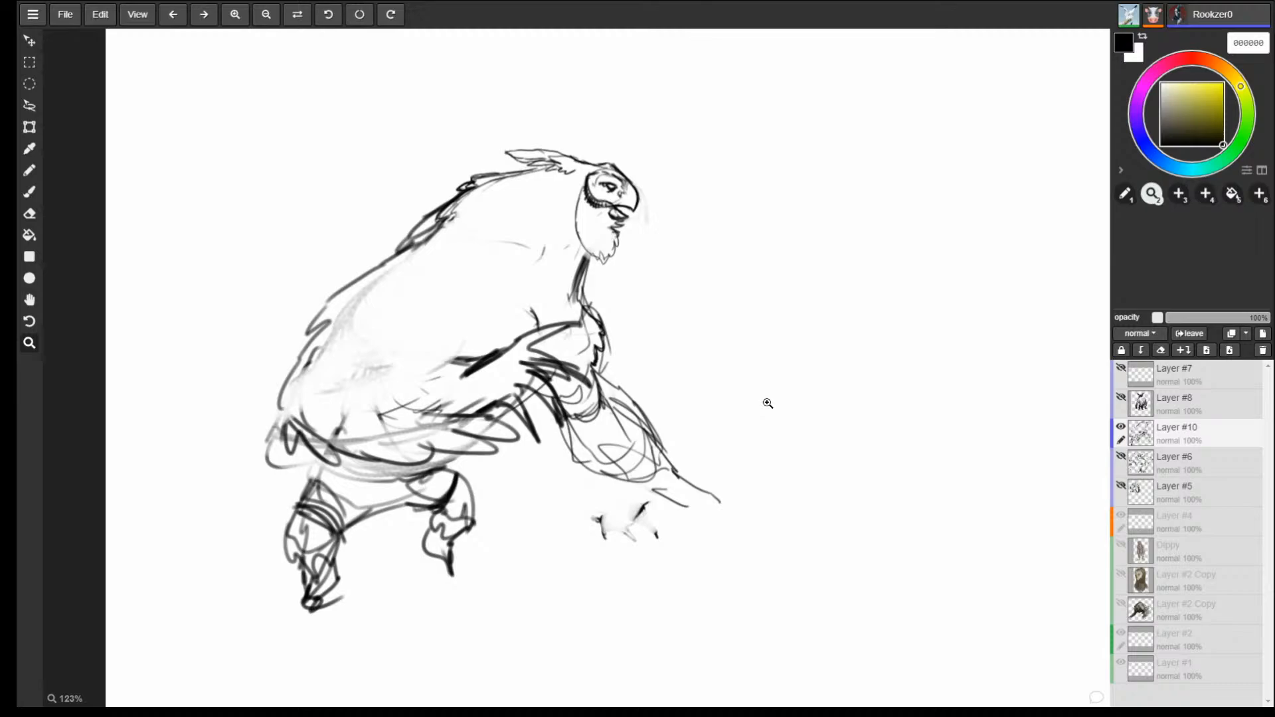
key("b")
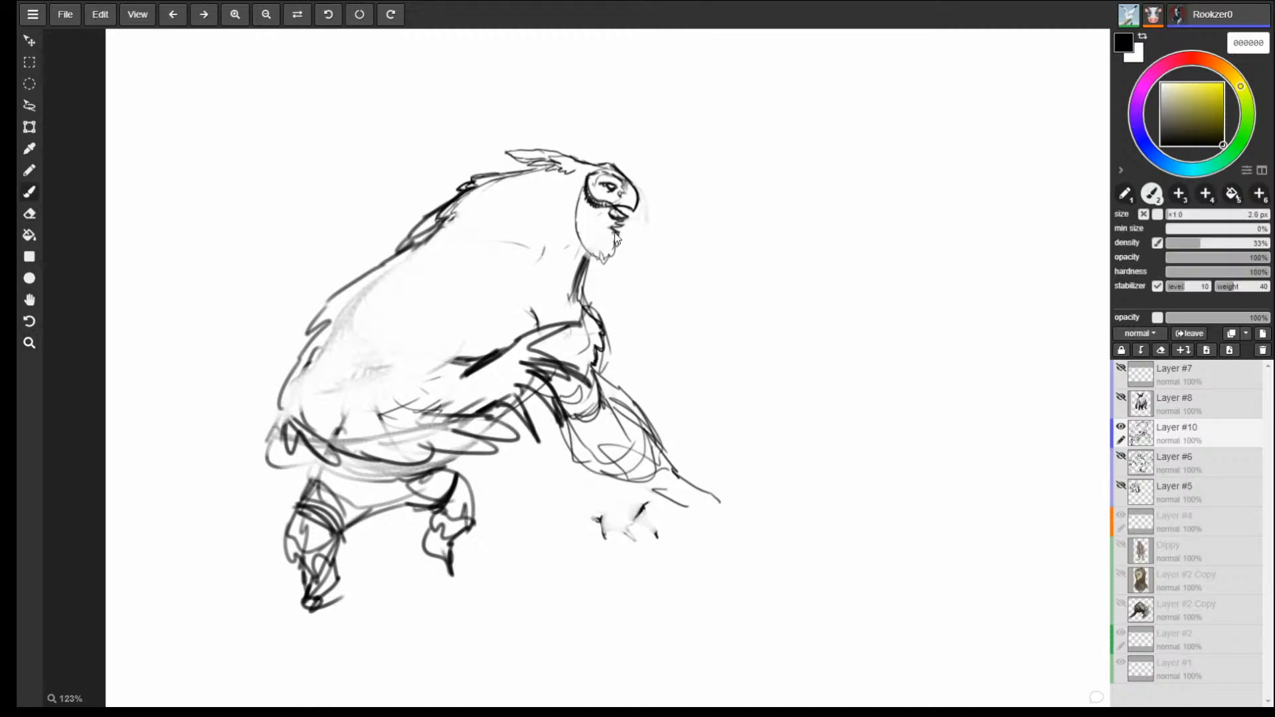
mouse_move(595, 255)
left_mouse_down()
mouse_move(600, 306)
mouse_move(568, 346)
left_mouse_up()
left_click_drag(601, 278, 563, 349)
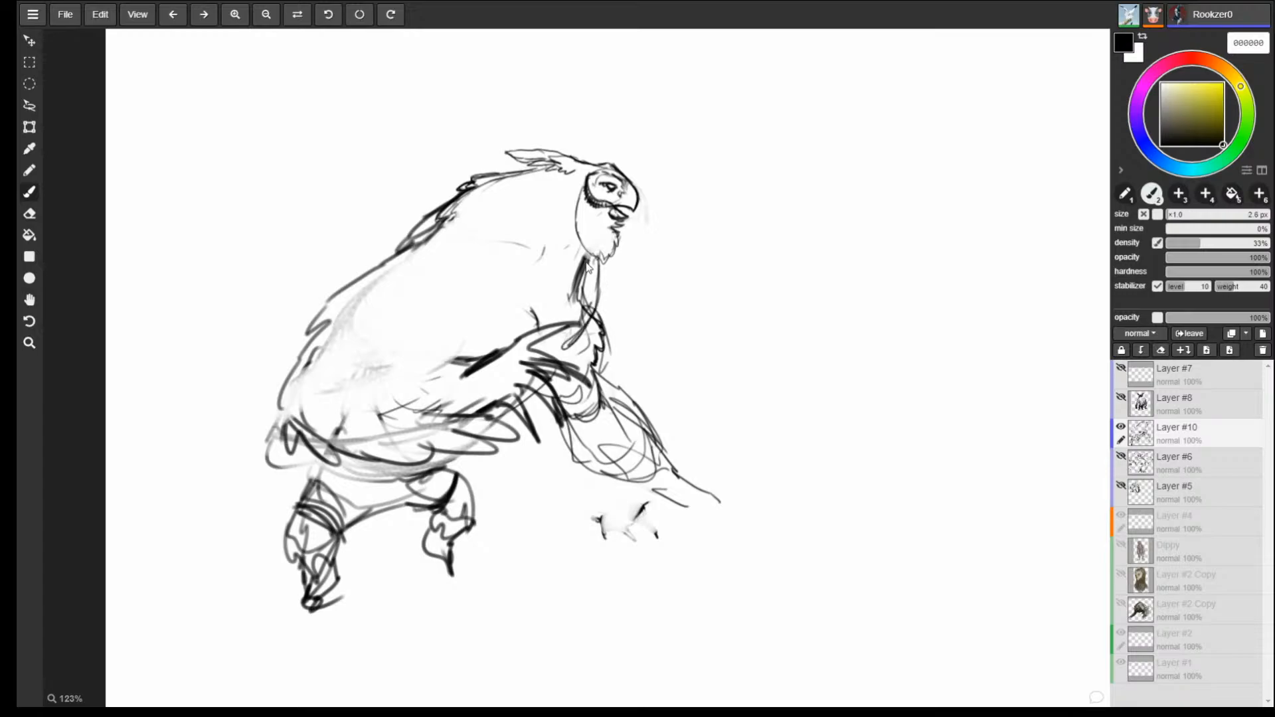
key("e")
mouse_move(574, 268)
left_mouse_down()
mouse_move(578, 284)
mouse_move(547, 231)
left_mouse_up()
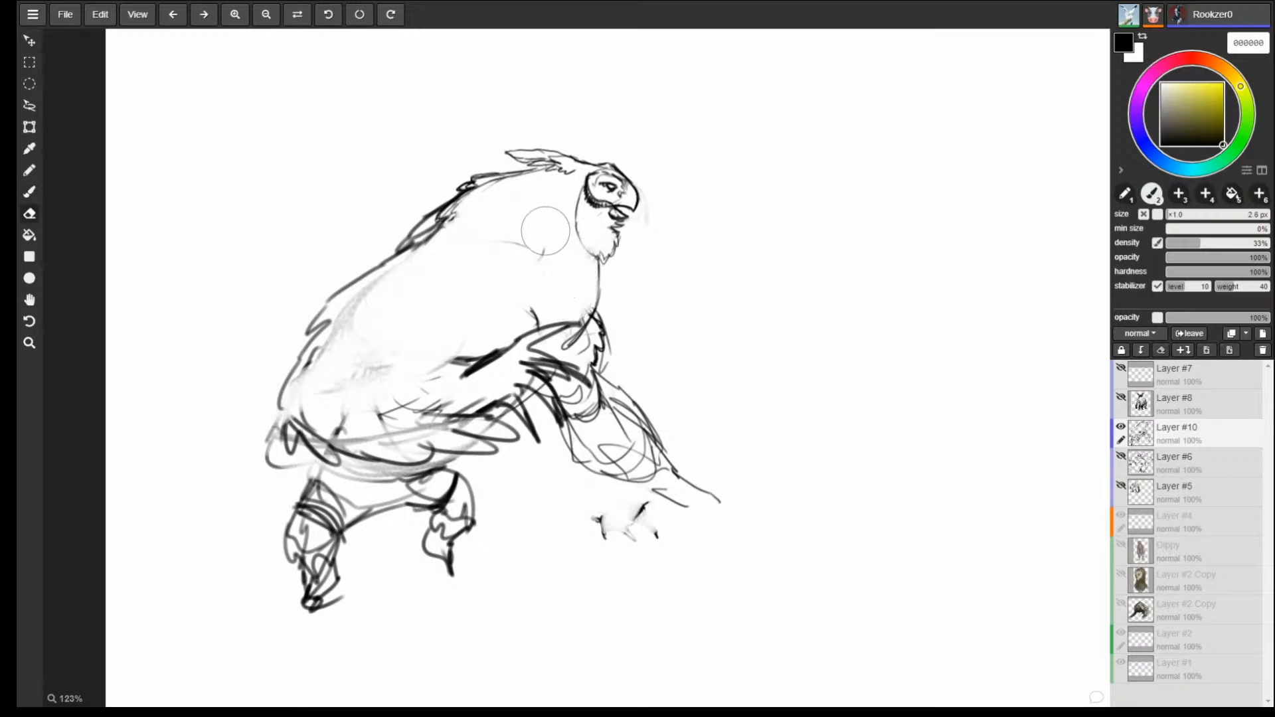
key("b")
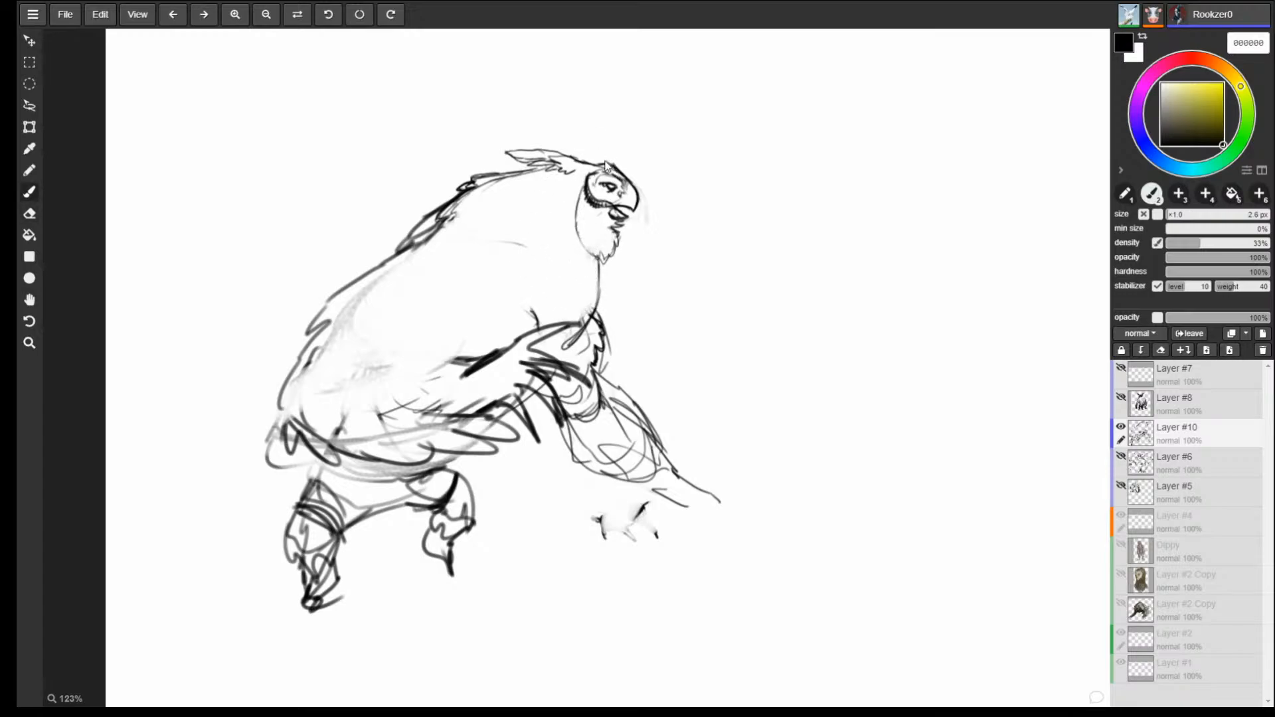
Select the head, beard and crest with a freehand lasso.
left_click(33, 130)
left_click(29, 105)
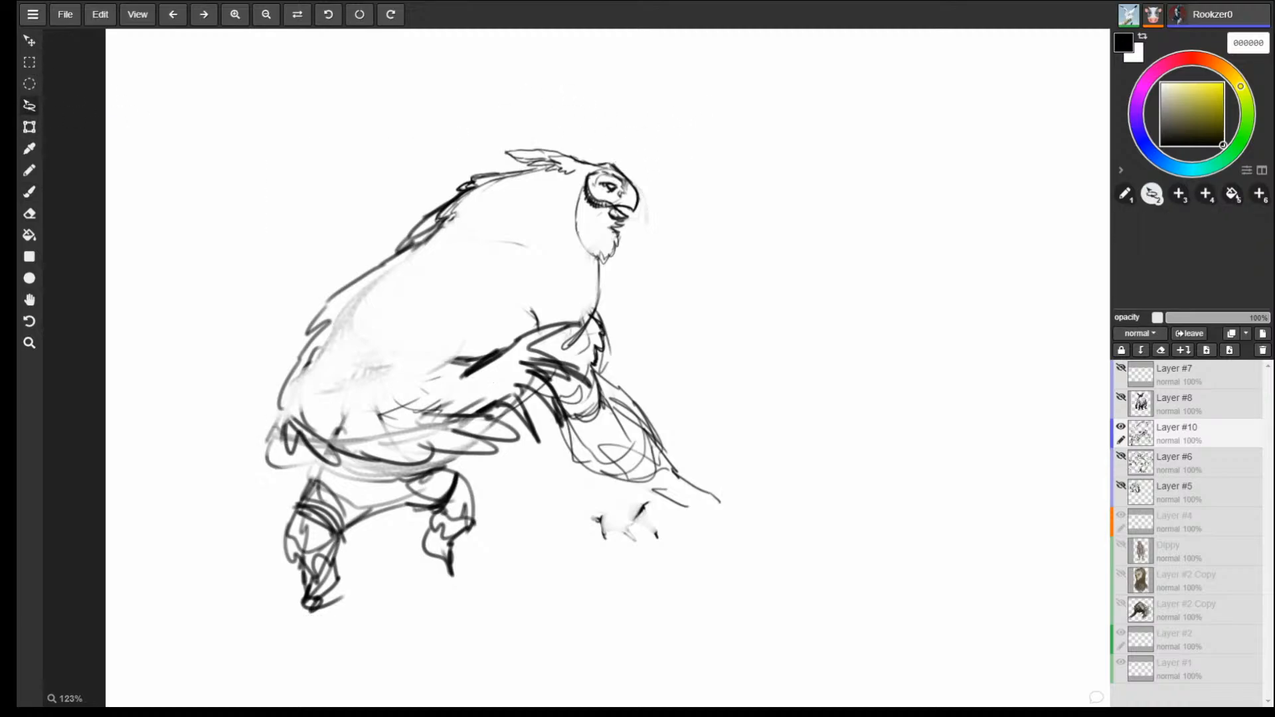
mouse_move(703, 111)
left_mouse_down()
mouse_move(483, 142)
mouse_move(578, 280)
mouse_move(721, 125)
mouse_move(649, 91)
left_mouse_up()
left_click(34, 42)
key("ctrl+t")
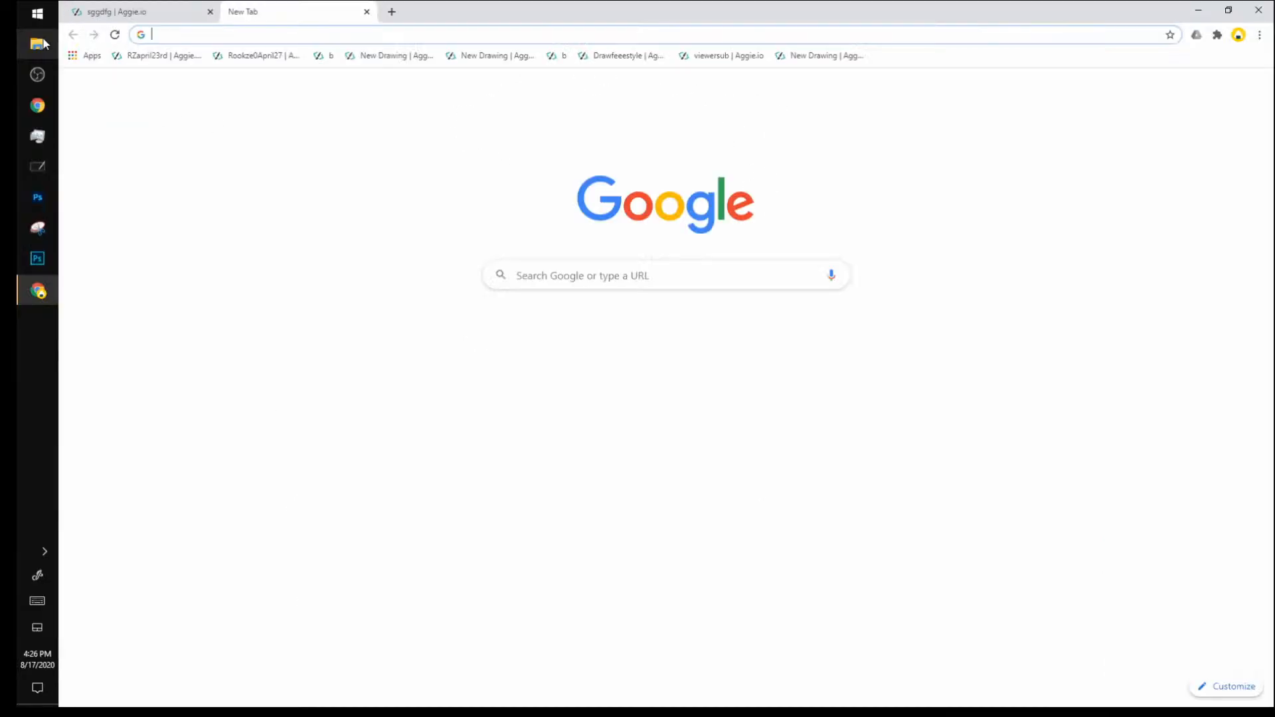
left_click(367, 12)
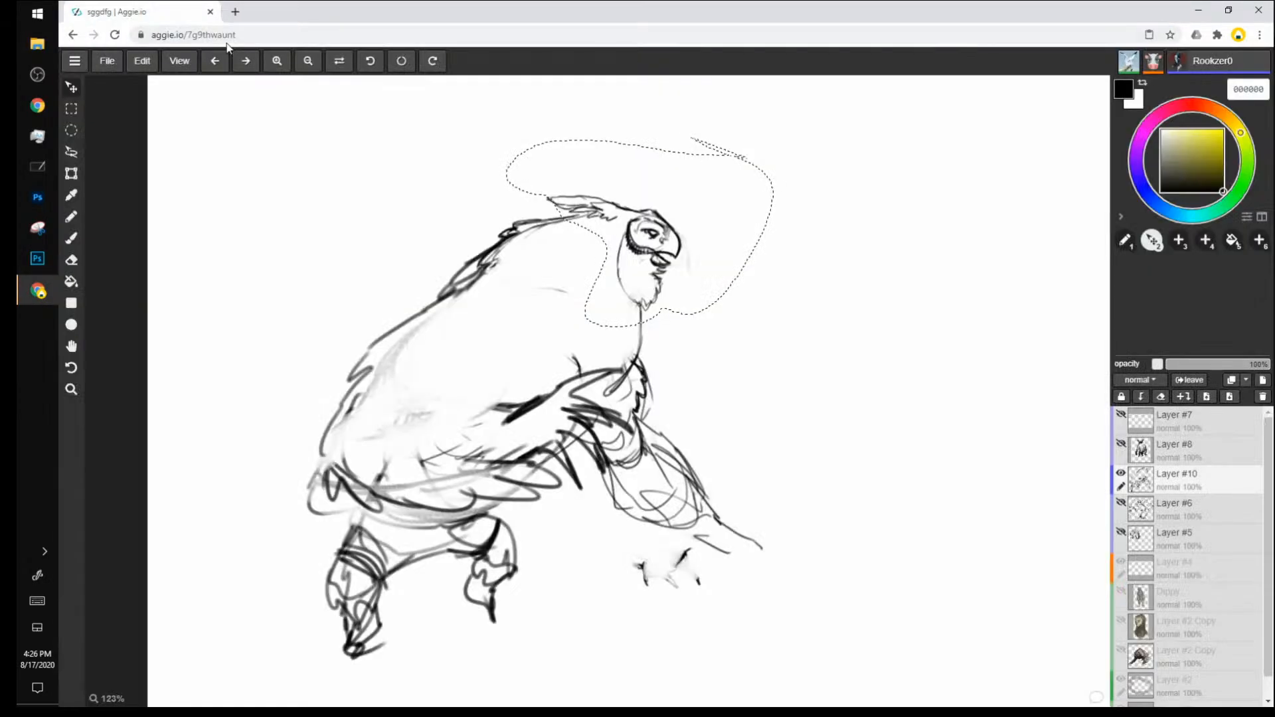
key("F11")
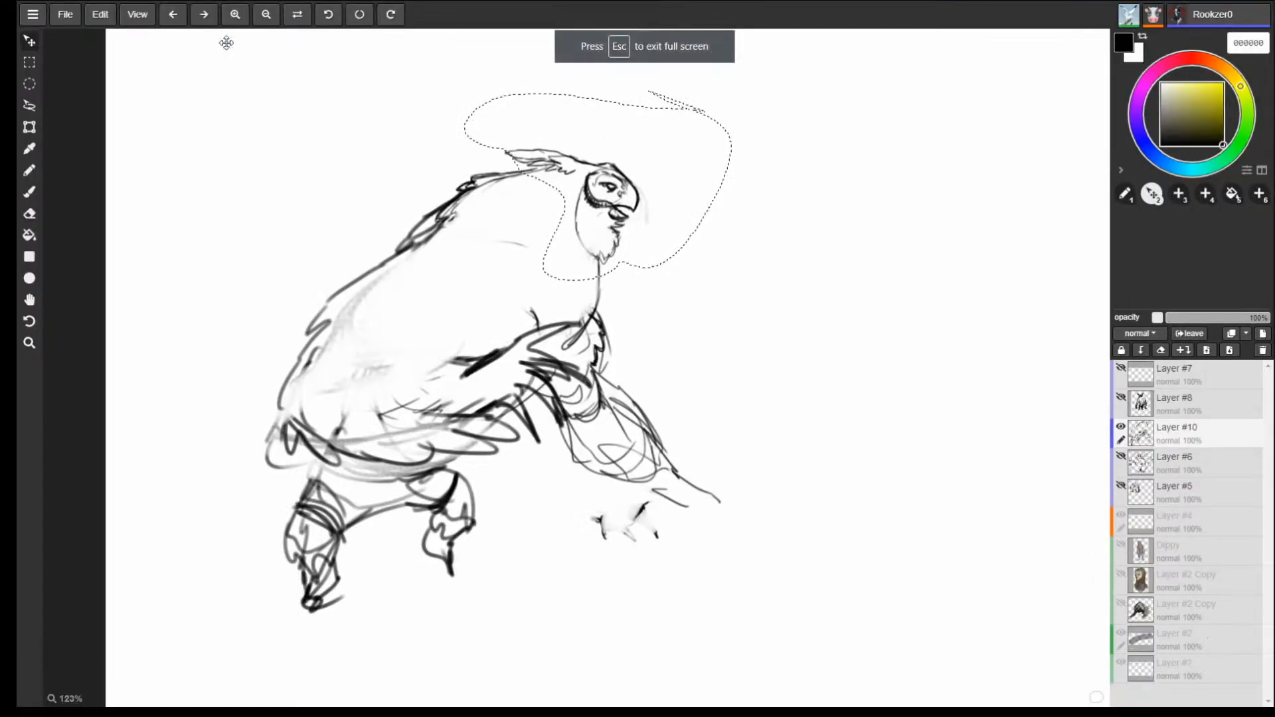
Enlarge the selected head, shift it back and down onto the shoulders, and clear the selection.
left_click(29, 127)
mouse_move(733, 282)
left_mouse_down()
mouse_move(797, 356)
mouse_move(899, 436)
mouse_move(871, 429)
left_mouse_up()
left_click_drag(797, 376, 702, 316)
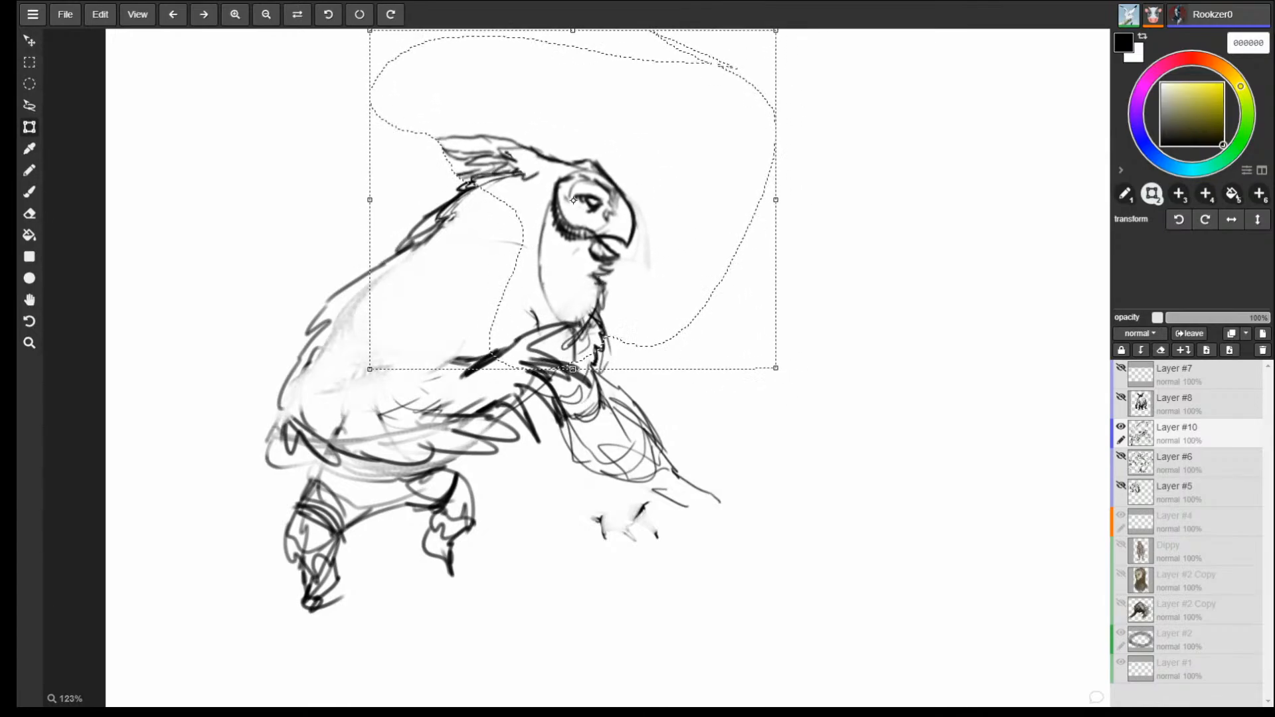
left_click_drag(777, 370, 744, 342)
left_click_drag(704, 302, 717, 313)
mouse_move(570, 195)
left_mouse_down()
mouse_move(589, 182)
mouse_move(571, 197)
left_mouse_up()
left_click_drag(713, 262, 713, 261)
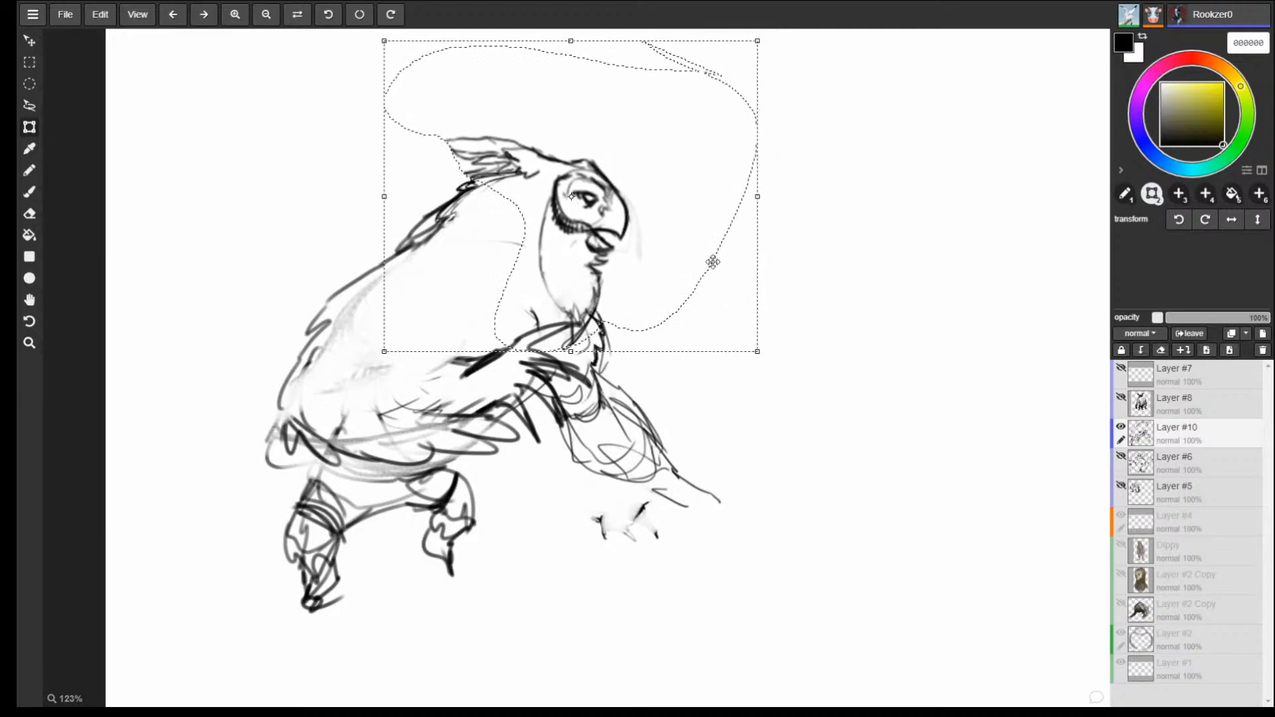
key("b")
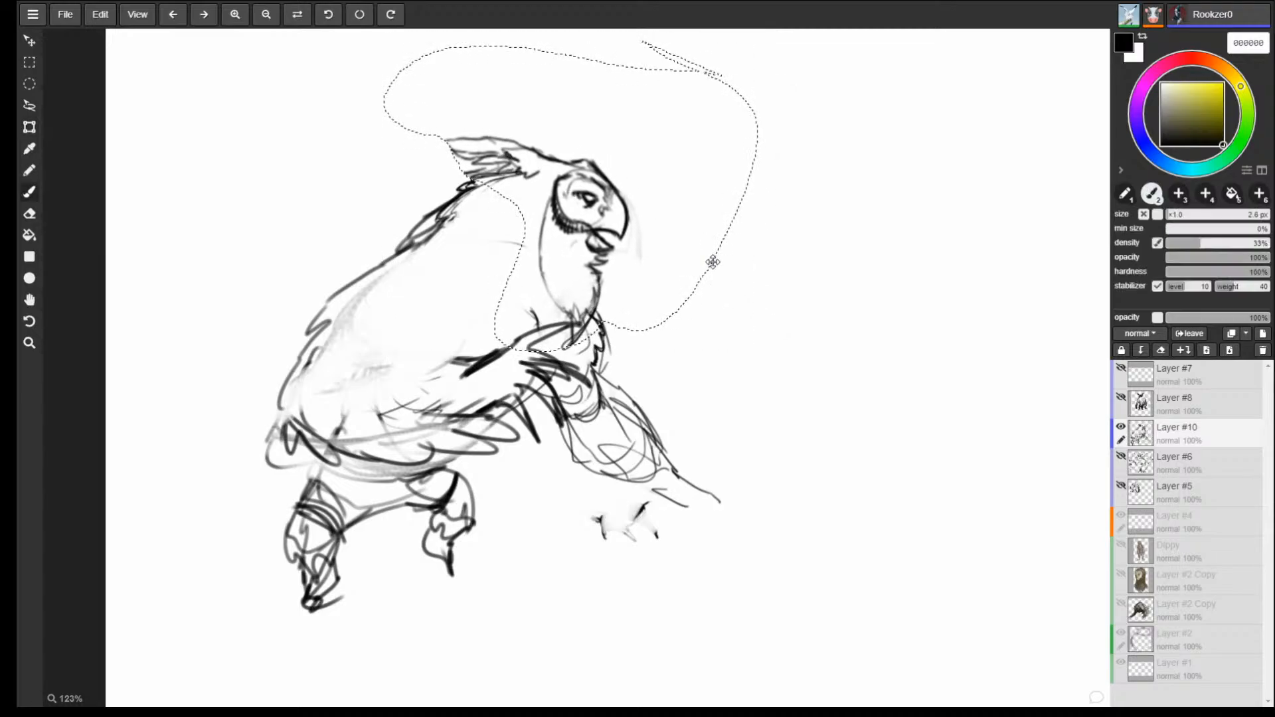
key("ctrl+d")
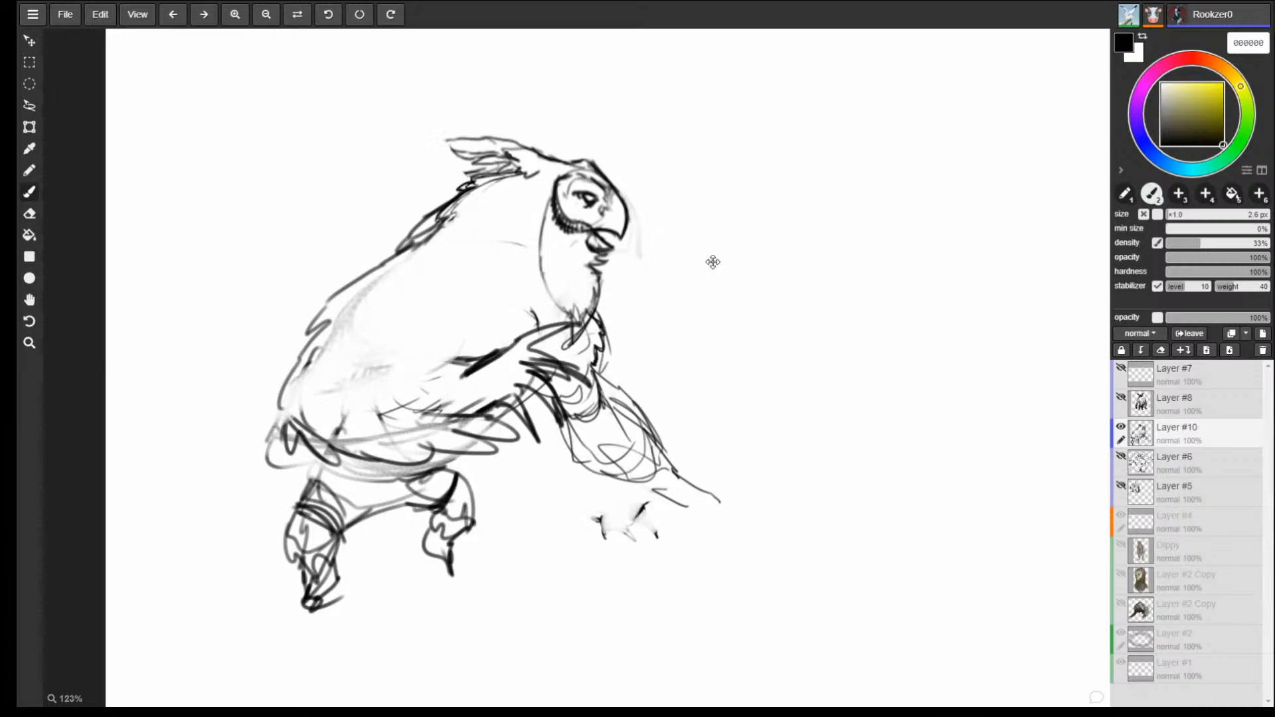
Erase the feathered contour of the upper back behind the head.
key("bracketright")
mouse_move(464, 192)
left_mouse_down()
mouse_move(400, 241)
mouse_move(416, 212)
left_mouse_up()
key("ctrl+z")
key("ctrl+z")
key("ctrl+z")
key("ctrl+z")
key("ctrl+z")
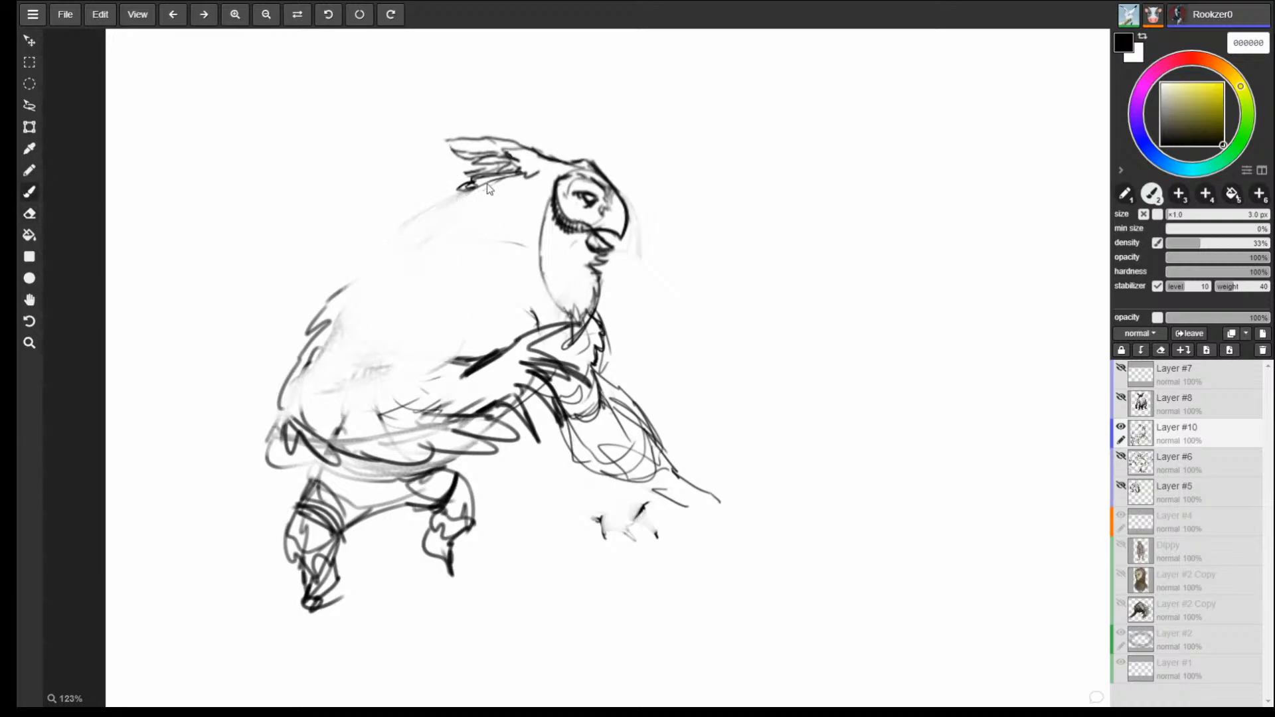
Redraw the upper back as a fuller rounded hump and add a curved, feathered neck ruff behind the cheek.
mouse_move(488, 189)
left_mouse_down()
mouse_move(352, 251)
mouse_move(291, 327)
mouse_move(417, 359)
mouse_move(465, 308)
mouse_move(435, 346)
mouse_move(476, 342)
mouse_move(476, 282)
mouse_move(557, 177)
mouse_move(502, 298)
mouse_move(523, 317)
mouse_move(496, 219)
mouse_move(557, 177)
mouse_move(496, 226)
left_mouse_up()
key("]")
mouse_move(551, 182)
left_mouse_down()
mouse_move(498, 224)
mouse_move(481, 283)
mouse_move(534, 305)
left_mouse_up()
mouse_move(546, 206)
left_mouse_down()
mouse_move(554, 296)
mouse_move(545, 286)
mouse_move(566, 304)
mouse_move(552, 286)
left_mouse_up()
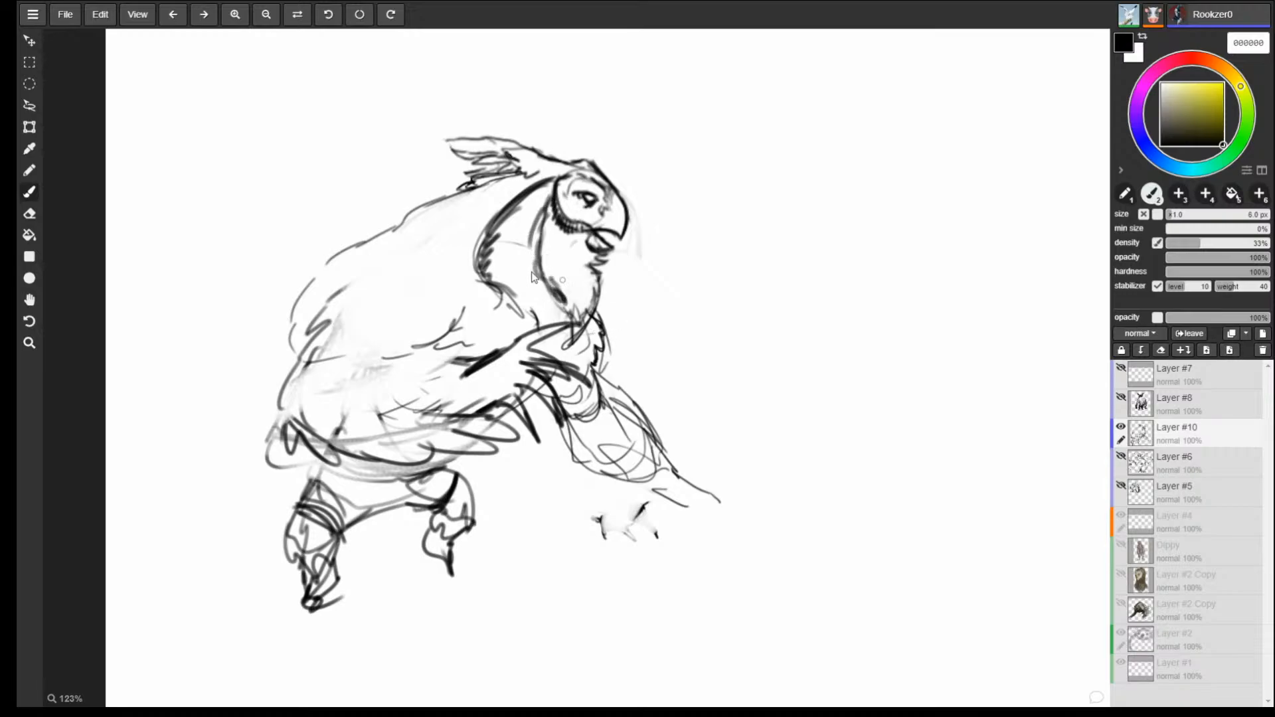
left_click_drag(418, 220, 293, 326)
mouse_move(318, 273)
left_mouse_down()
mouse_move(297, 303)
mouse_move(301, 346)
mouse_move(317, 352)
left_mouse_up()
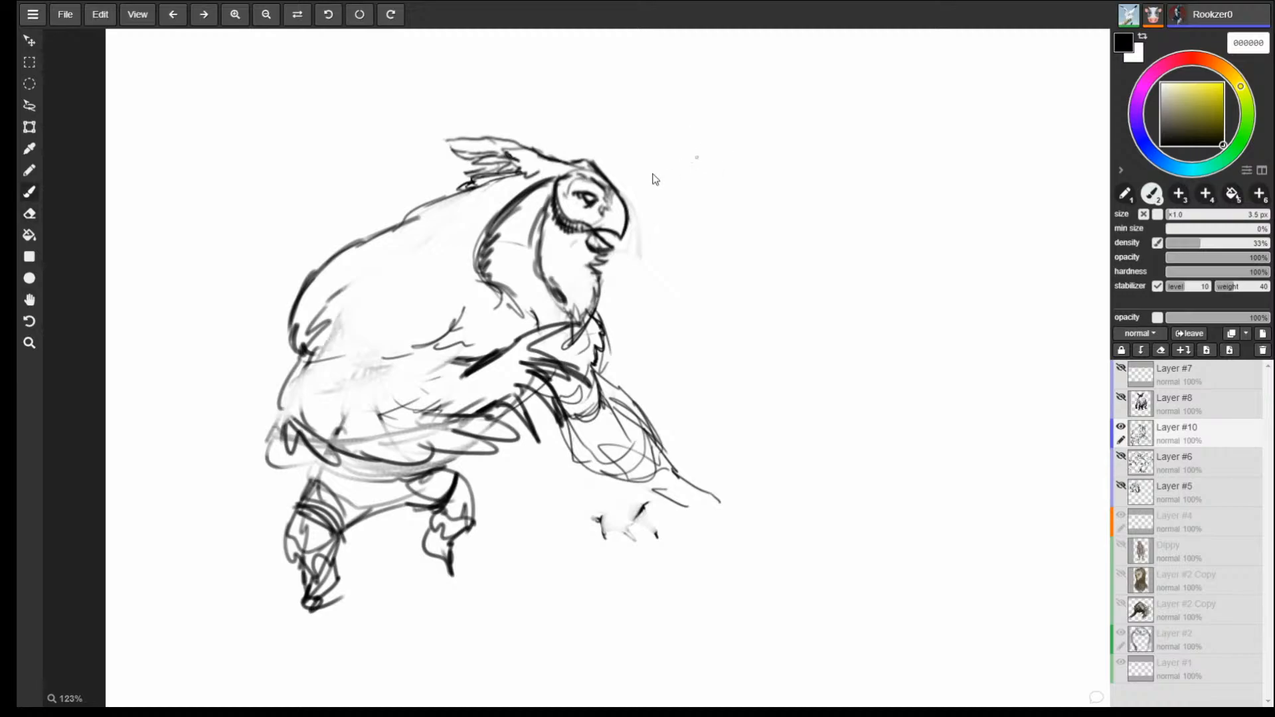
Darken the brow and eye and sketch small pointed tufts on the crown with the 3.5 px brush.
key("e")
key("b")
left_click_drag(578, 196, 585, 212)
mouse_move(583, 172)
left_mouse_down()
mouse_move(539, 142)
mouse_move(490, 162)
mouse_move(489, 146)
mouse_move(536, 136)
mouse_move(523, 130)
left_mouse_up()
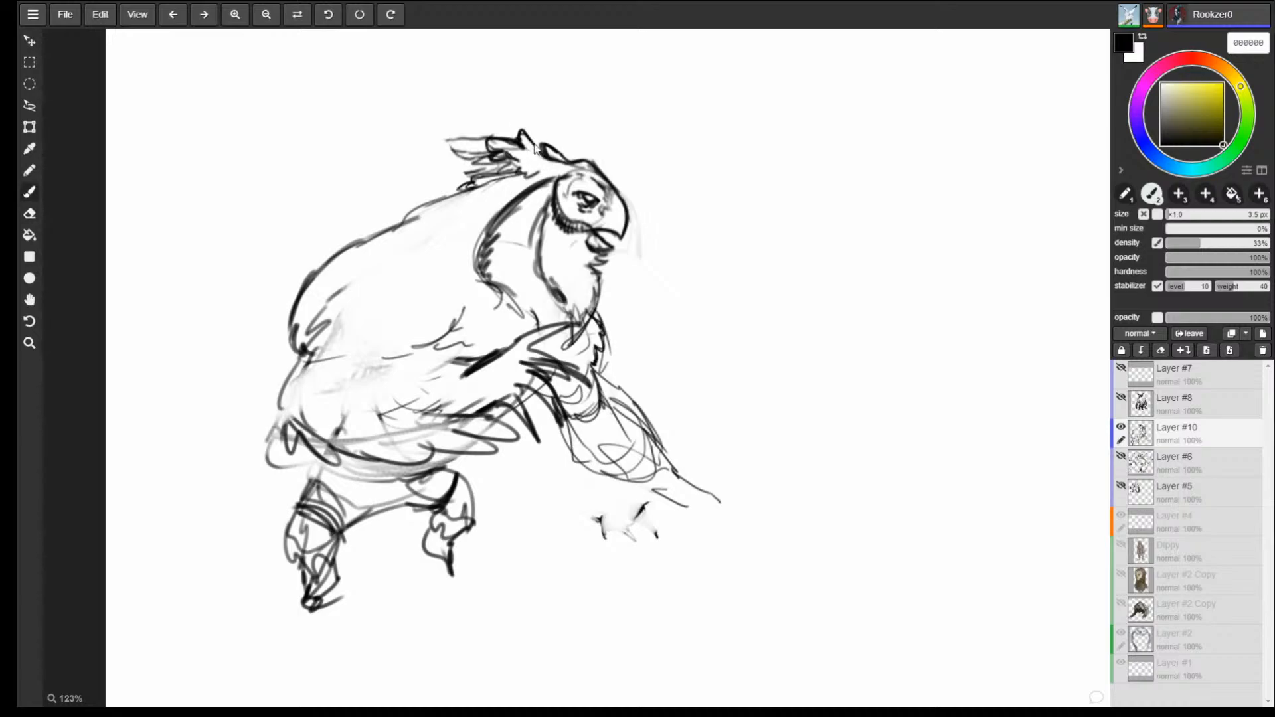
Erase the long swept-back crest feathers behind the crown.
key("e")
mouse_move(482, 157)
left_mouse_down()
mouse_move(462, 148)
mouse_move(489, 171)
mouse_move(475, 178)
mouse_move(521, 167)
mouse_move(487, 142)
mouse_move(526, 164)
mouse_move(531, 153)
left_mouse_up()
key("b")
key("e")
key("b")
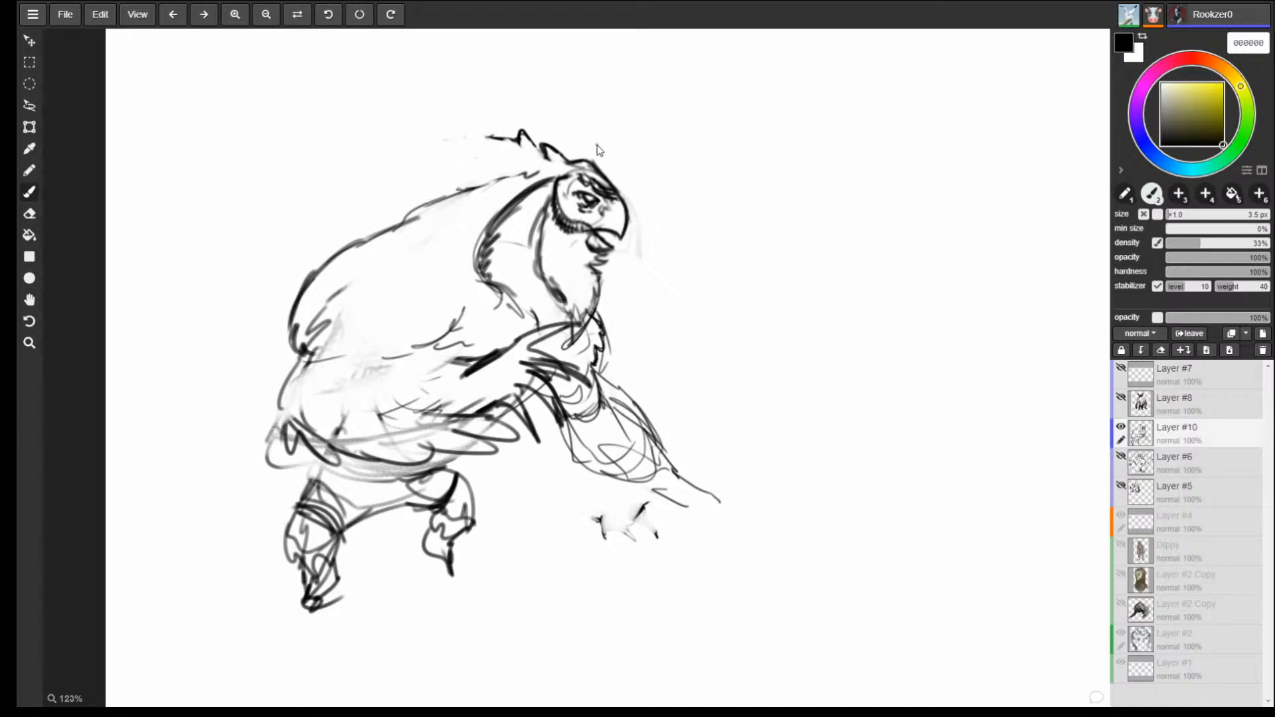
Replace the crown tufts with a short, dark-shaded ear behind the brow.
mouse_move(579, 183)
left_mouse_down()
mouse_move(573, 169)
mouse_move(550, 178)
mouse_move(550, 150)
mouse_move(540, 154)
mouse_move(563, 166)
mouse_move(531, 128)
mouse_move(491, 137)
left_mouse_up()
key("e")
key("b")
Erase the shaded ear, sketch a low feathered crest in its place, and darken the area around the eye.
key("ctrl+space")
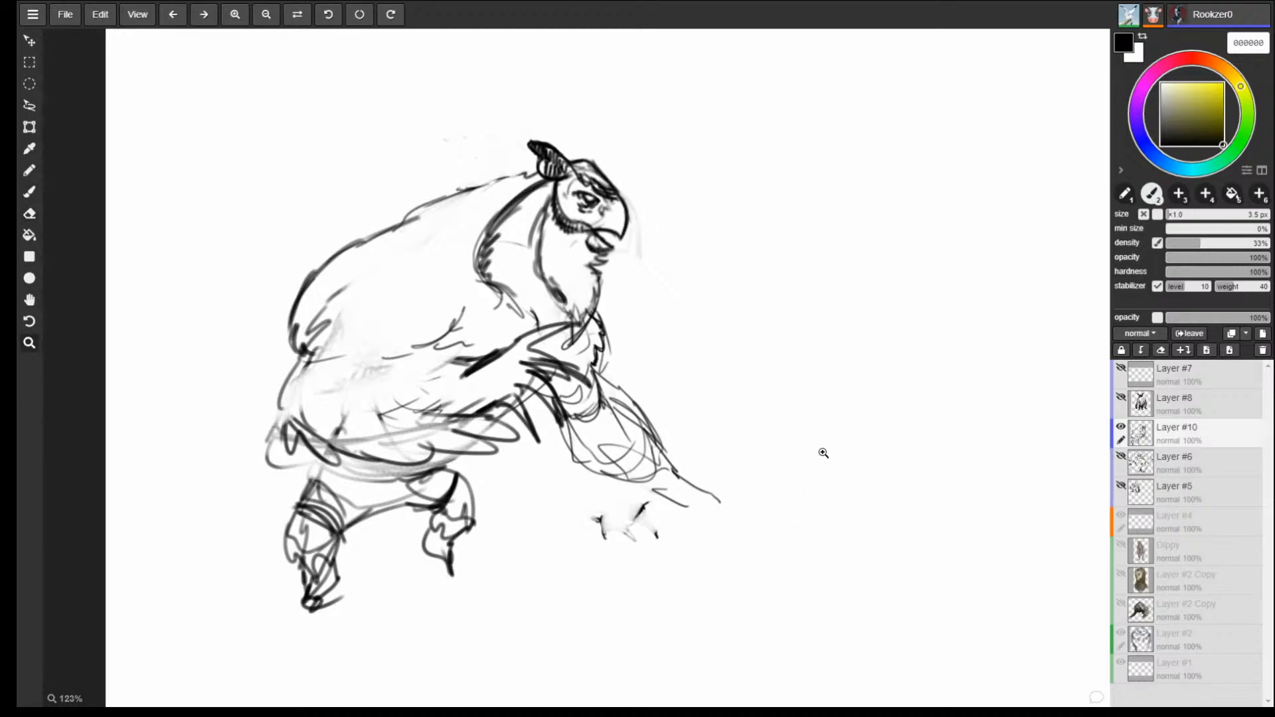
left_click_drag(824, 452, 493, 483, "ctrl")
key("space")
key("ctrl+space")
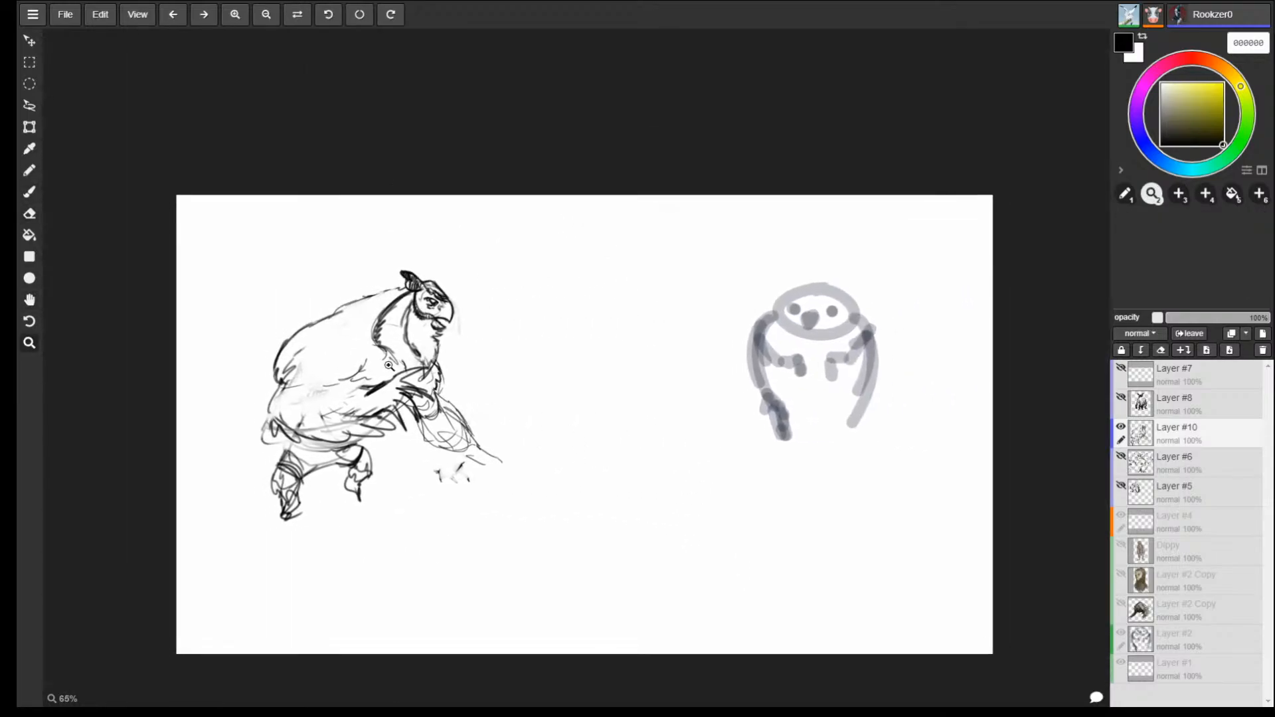
mouse_move(400, 349)
left_mouse_down("ctrl")
mouse_move(595, 286)
mouse_move(575, 293)
mouse_move(567, 327)
left_mouse_up("ctrl")
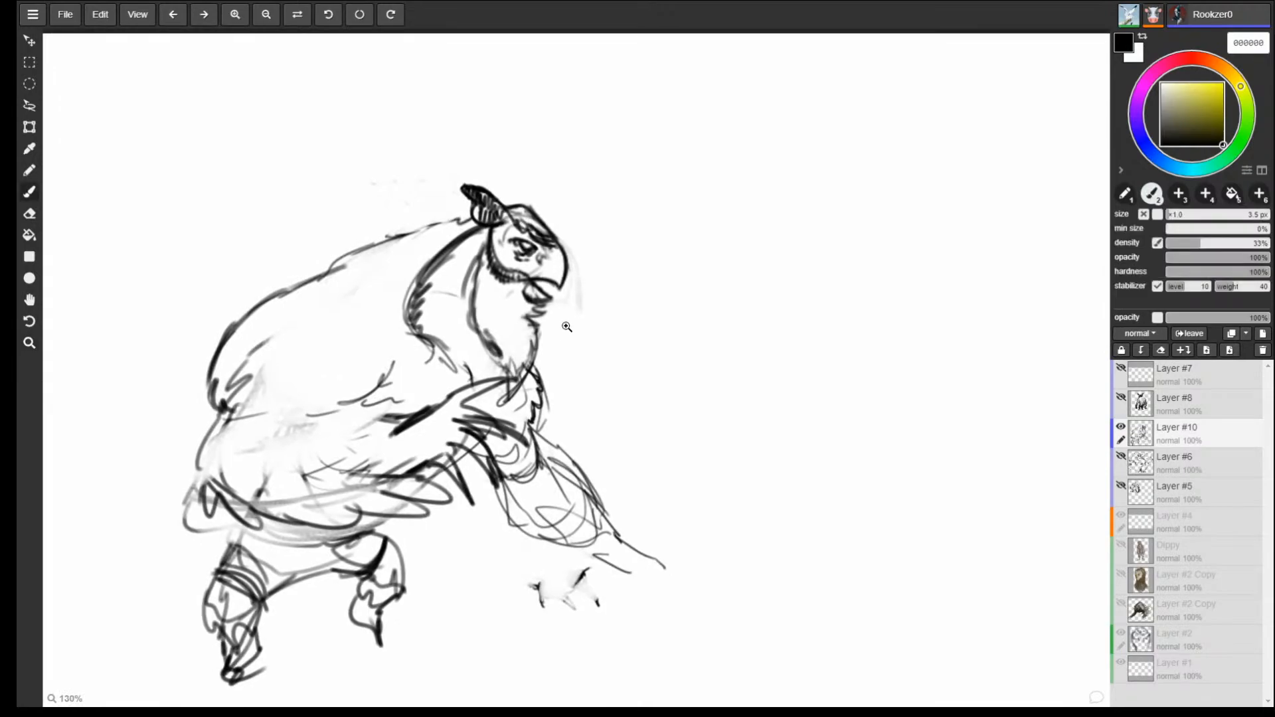
mouse_move(535, 252)
left_mouse_down()
mouse_move(529, 271)
mouse_move(524, 230)
mouse_move(523, 265)
mouse_move(510, 261)
mouse_move(531, 274)
left_mouse_up()
key("e")
mouse_move(465, 190)
left_mouse_down()
mouse_move(489, 216)
mouse_move(503, 211)
mouse_move(479, 198)
mouse_move(416, 221)
mouse_move(483, 232)
mouse_move(479, 266)
mouse_move(513, 287)
left_mouse_up()
key("b")
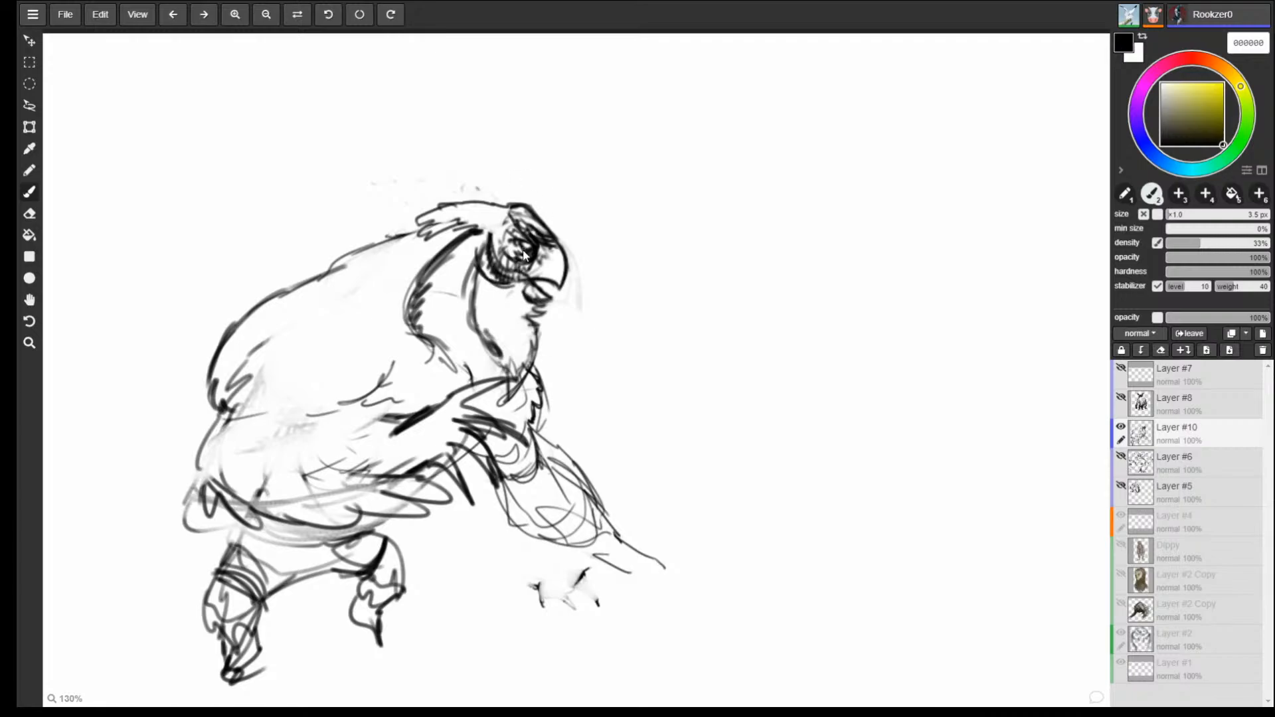
Redraw the eye as a round, ringed eye with a dark pupil and smooth the crown's contour.
key("e")
left_click_drag(514, 238, 524, 254)
key("b")
mouse_move(517, 231)
left_mouse_down()
mouse_move(524, 257)
mouse_move(536, 251)
mouse_move(516, 255)
mouse_move(531, 254)
left_mouse_up()
mouse_move(507, 214)
left_mouse_down()
mouse_move(550, 251)
mouse_move(497, 210)
mouse_move(541, 220)
mouse_move(463, 194)
left_mouse_up()
key("b")
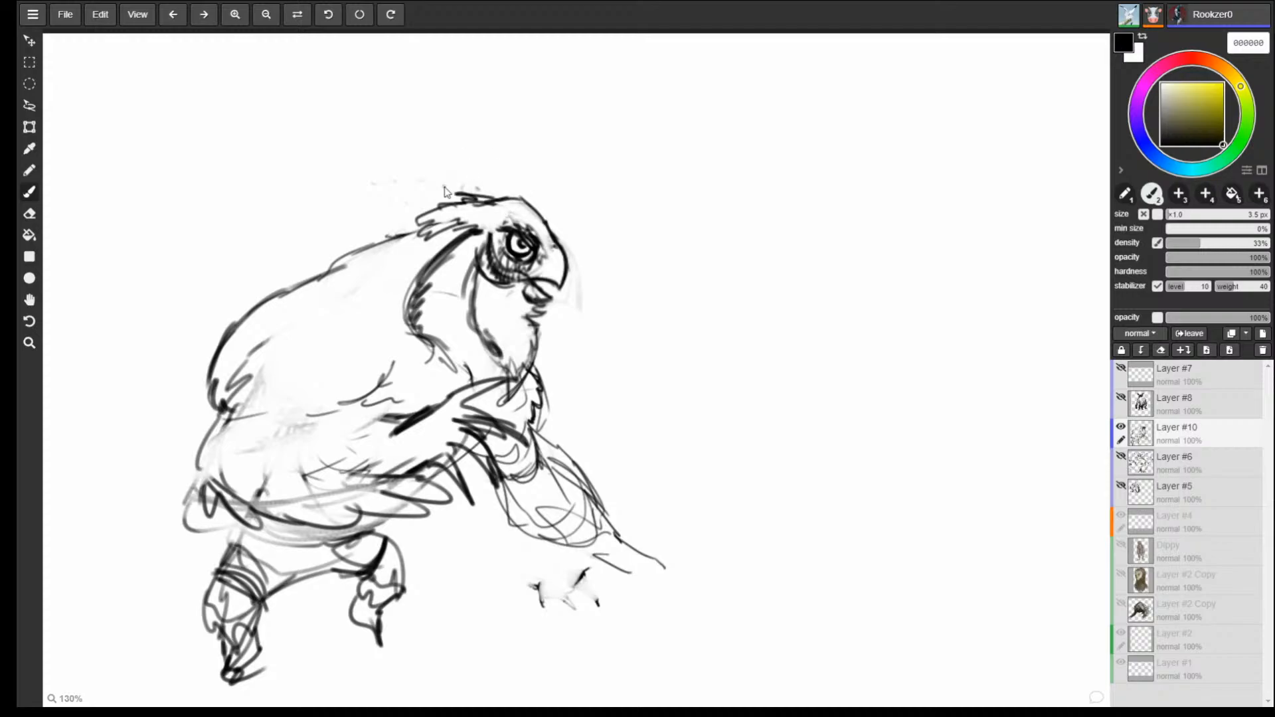
Erase the crown contour and the low crest feathers above the eye.
key("e")
mouse_move(518, 201)
left_mouse_down()
mouse_move(425, 229)
mouse_move(459, 202)
mouse_move(491, 199)
mouse_move(422, 236)
left_mouse_up()
key("b")
key("e")
left_click_drag(531, 204, 556, 235)
key("b")
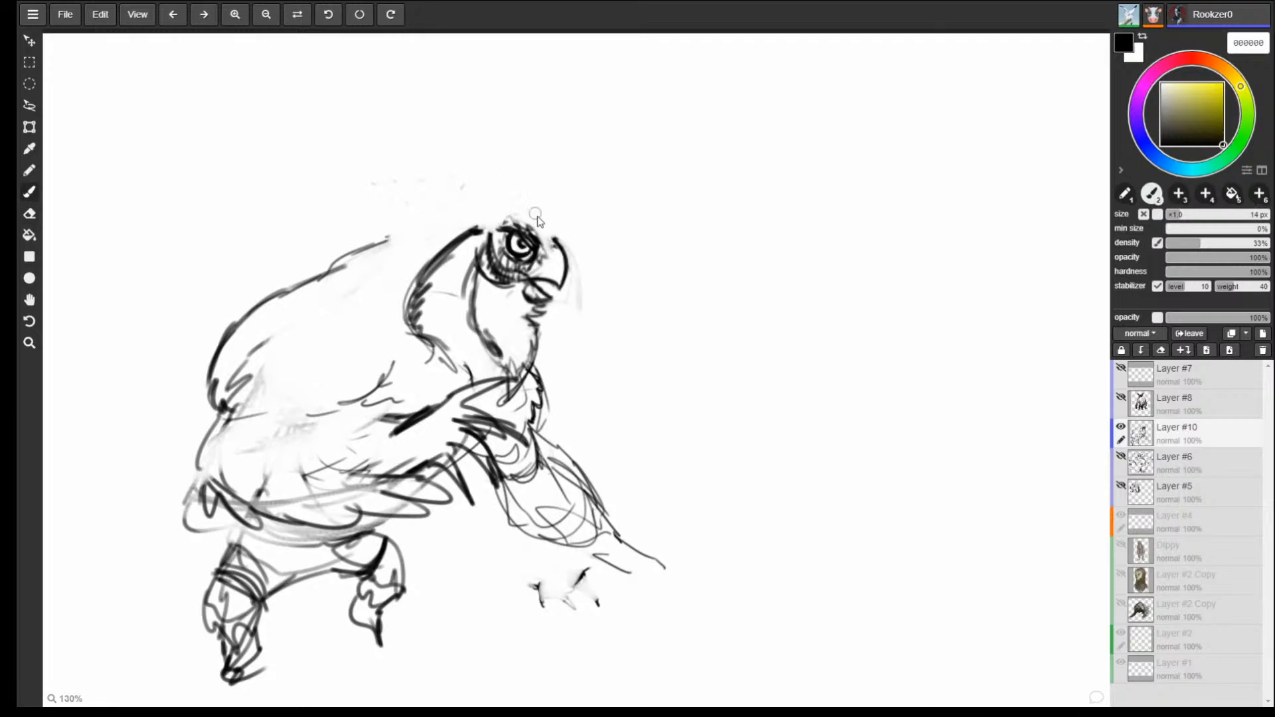
Draw a rounded crown ending in a pointed swept-back tuft at 6.0 px, and add strokes along the neck.
key("bracketleft")
key("bracketleft")
key("bracketleft")
left_click_drag(561, 252, 502, 197)
mouse_move(503, 198)
left_mouse_down()
mouse_move(549, 219)
mouse_move(440, 180)
left_mouse_up()
mouse_move(440, 180)
left_mouse_down()
mouse_move(490, 226)
mouse_move(476, 272)
mouse_move(518, 281)
left_mouse_up()
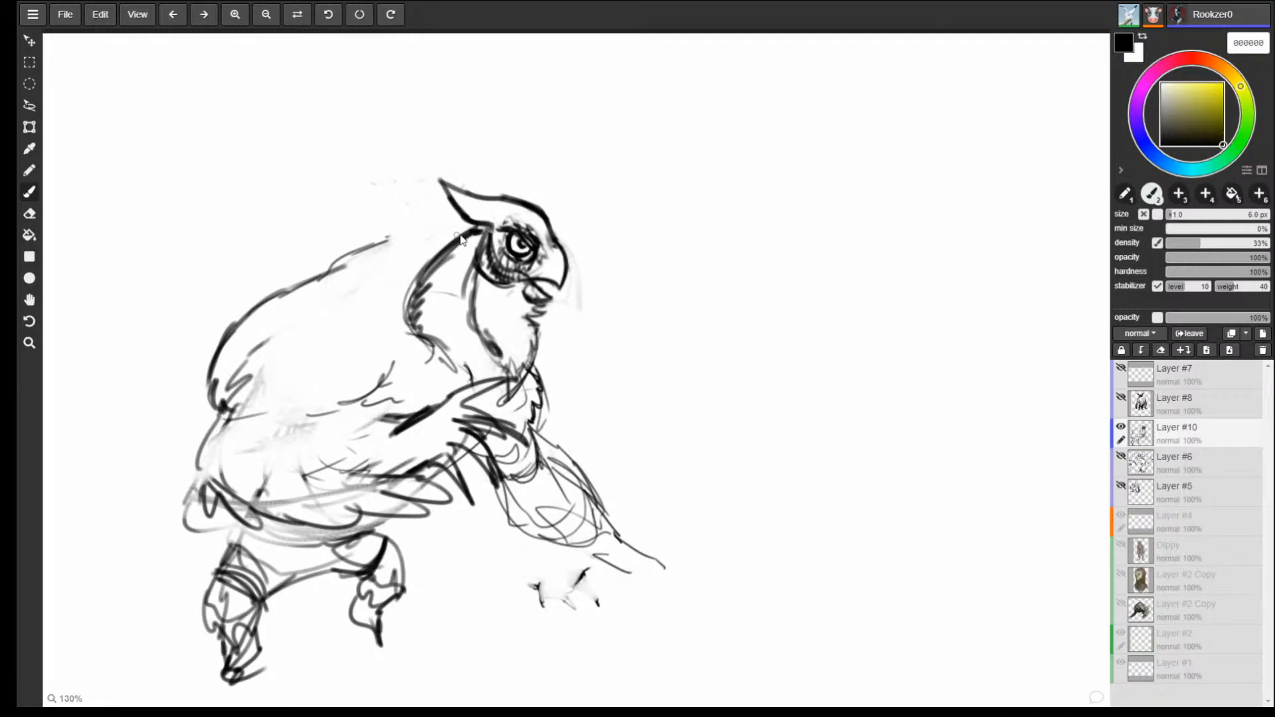
left_click_drag(468, 223, 425, 245)
left_click_drag(399, 279, 386, 318)
Select the creature's head with a freehand lasso, enlarge it and reposition it on the neck, and clear the selection.
left_click(29, 105)
mouse_move(525, 141)
left_mouse_down()
mouse_move(392, 158)
mouse_move(573, 318)
mouse_move(461, 123)
left_mouse_up()
key("ctrl+t")
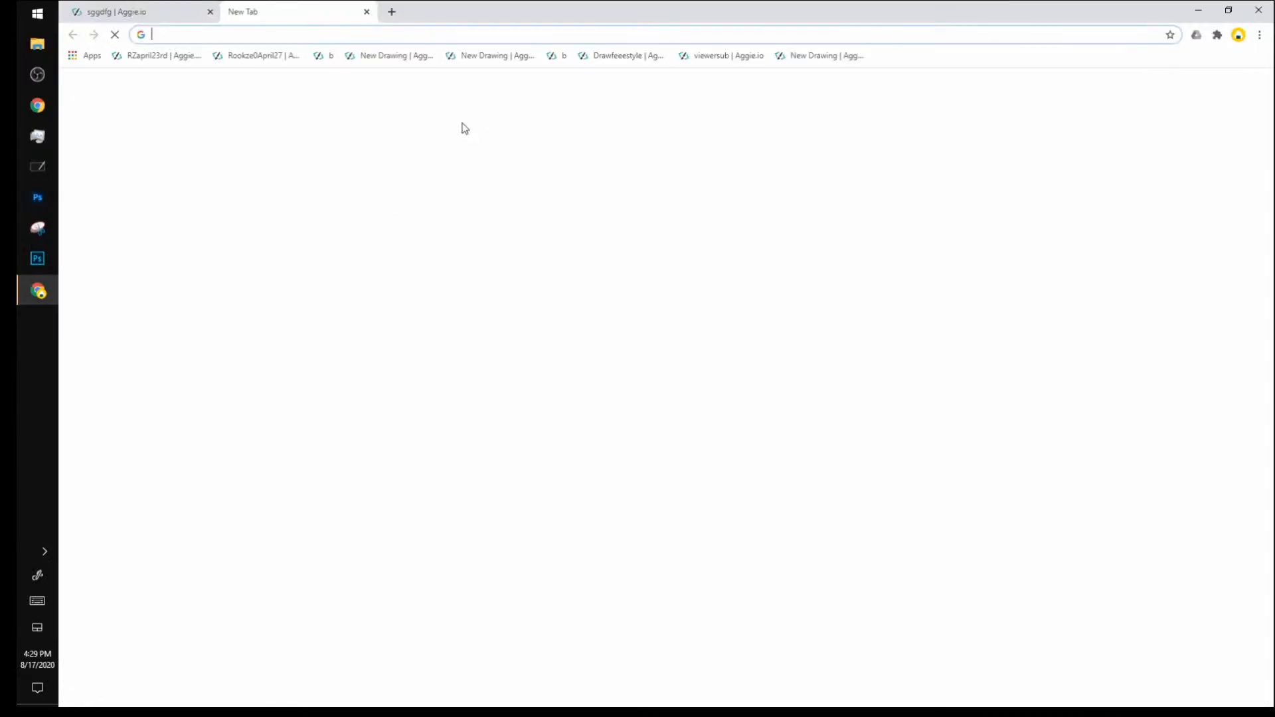
key("ctrl+w")
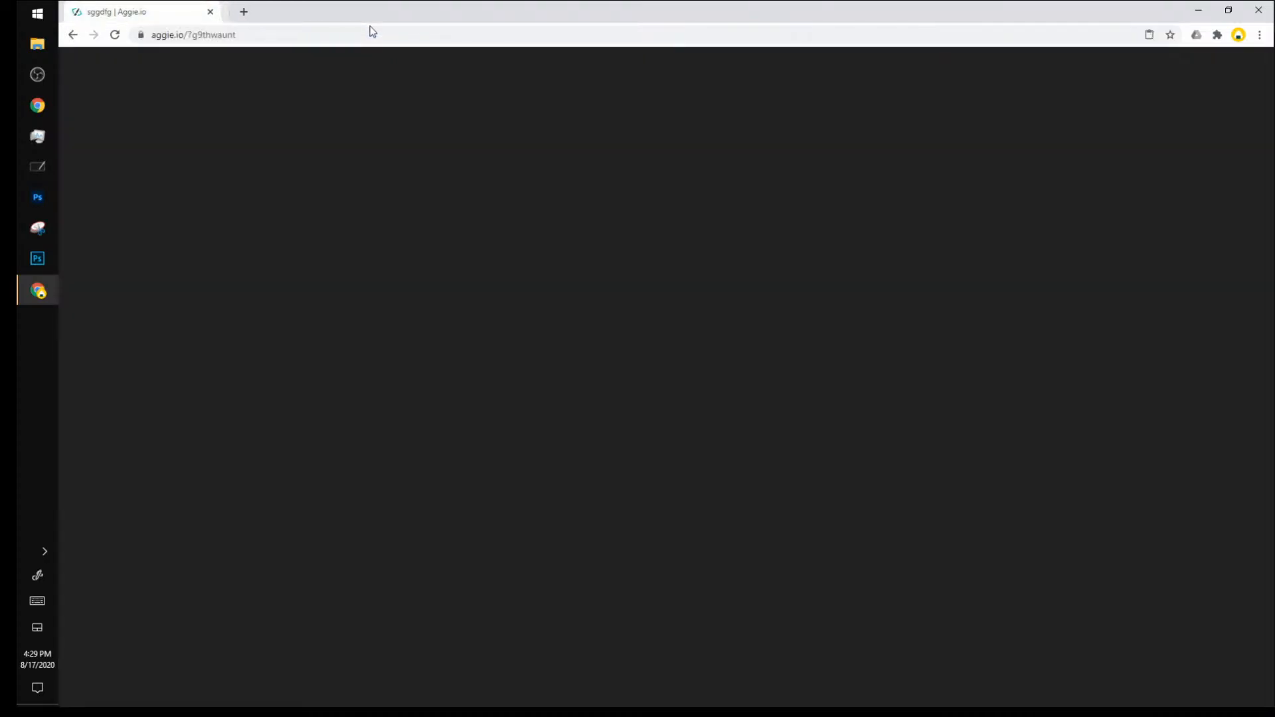
key("F11")
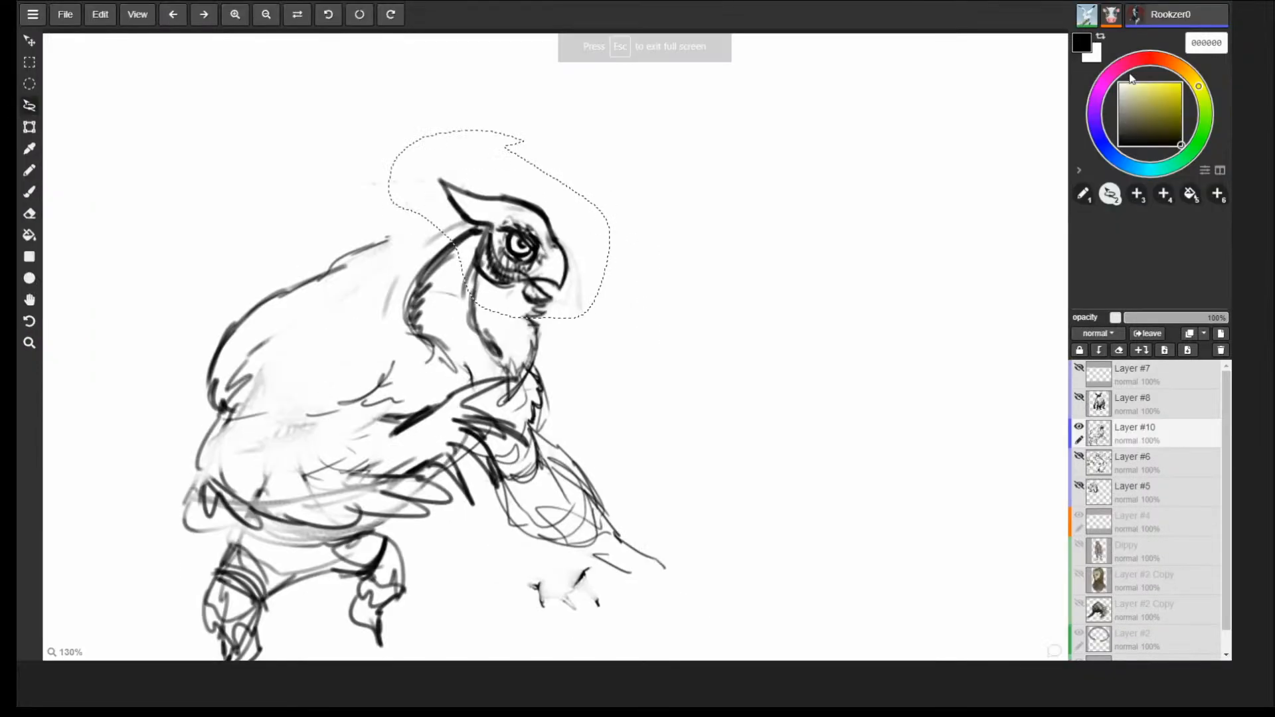
left_click(72, 173)
left_click_drag(389, 131, 313, 79)
left_click_drag(425, 173, 437, 184)
left_click_drag(564, 214, 566, 223)
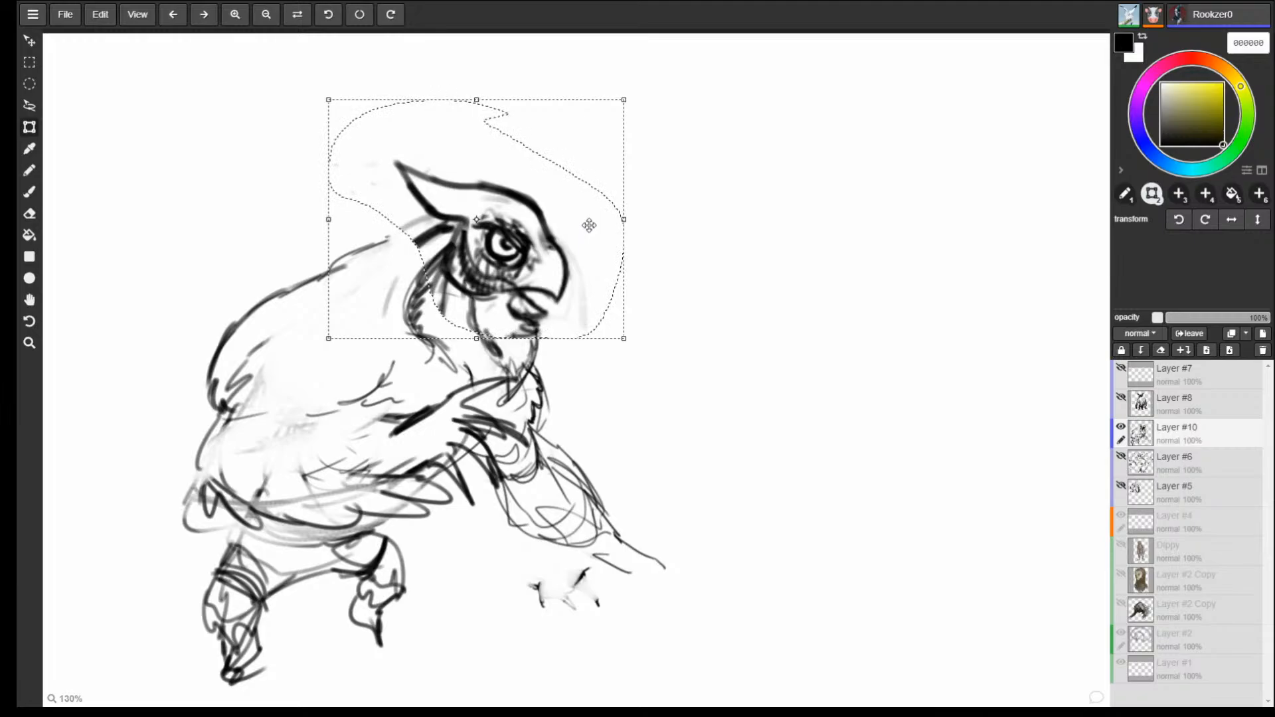
key("b")
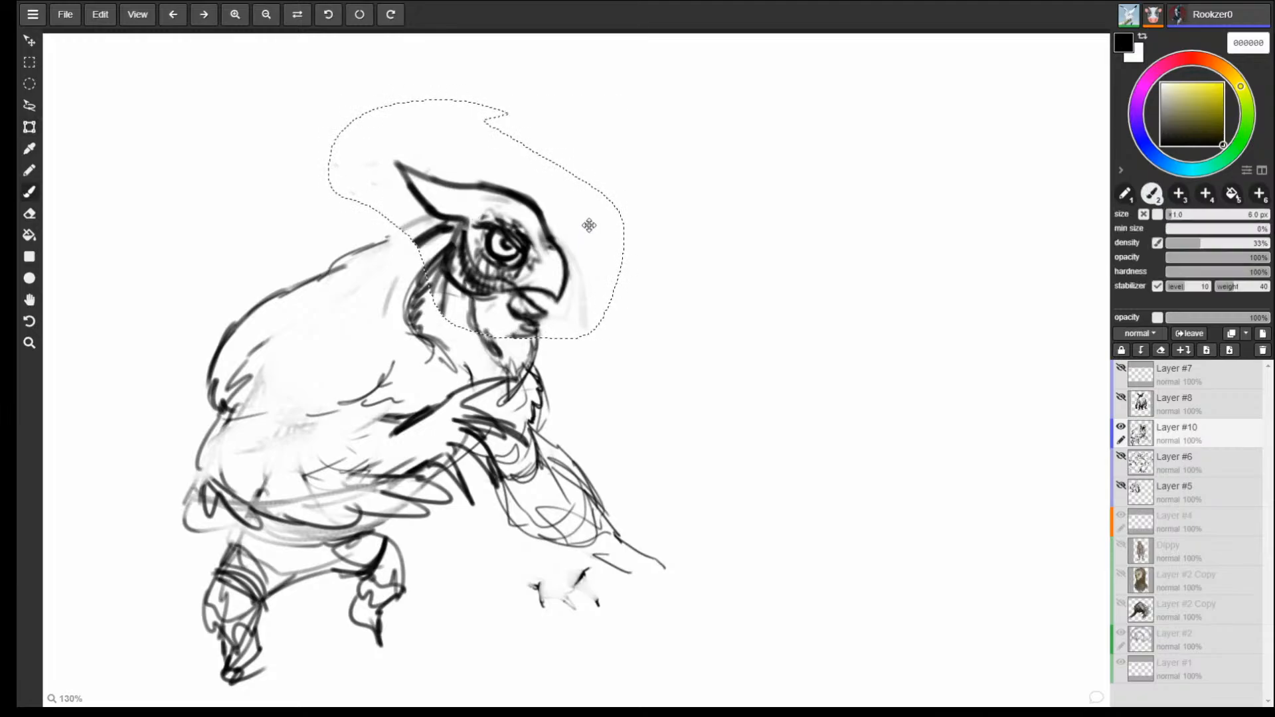
key("ctrl+d")
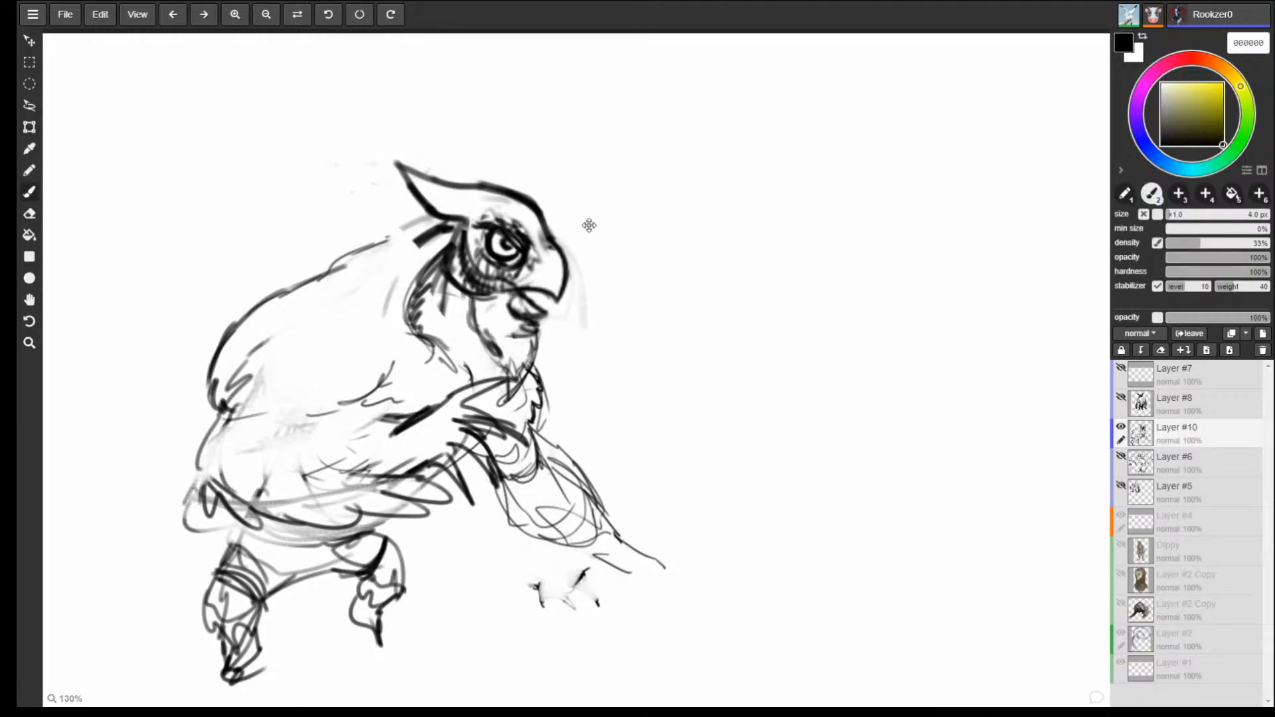
Sketch loose, thin feather strokes from behind the crest down the nape to the upper back.
mouse_move(494, 191)
left_mouse_down()
mouse_move(425, 198)
mouse_move(333, 250)
left_mouse_up()
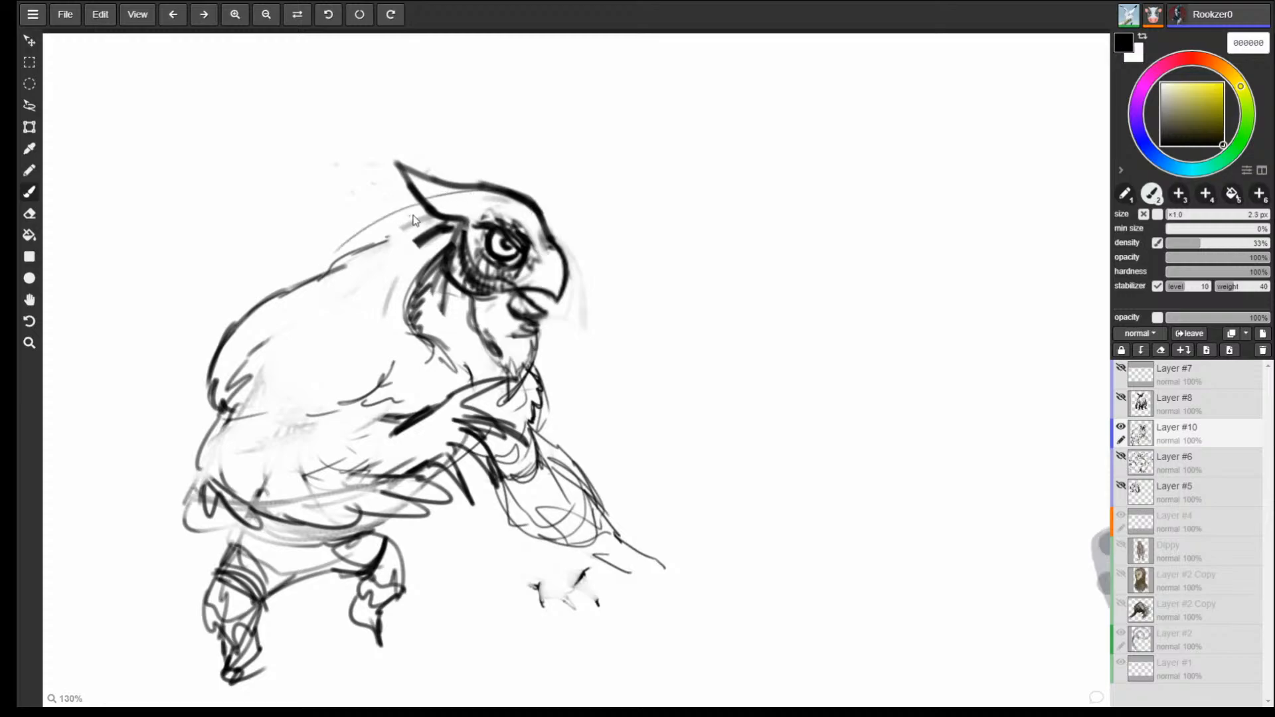
left_click_drag(411, 204, 300, 272)
left_click_drag(374, 219, 293, 286)
mouse_move(413, 203)
left_mouse_down()
mouse_move(299, 277)
mouse_move(326, 226)
mouse_move(295, 269)
mouse_move(287, 319)
left_mouse_up()
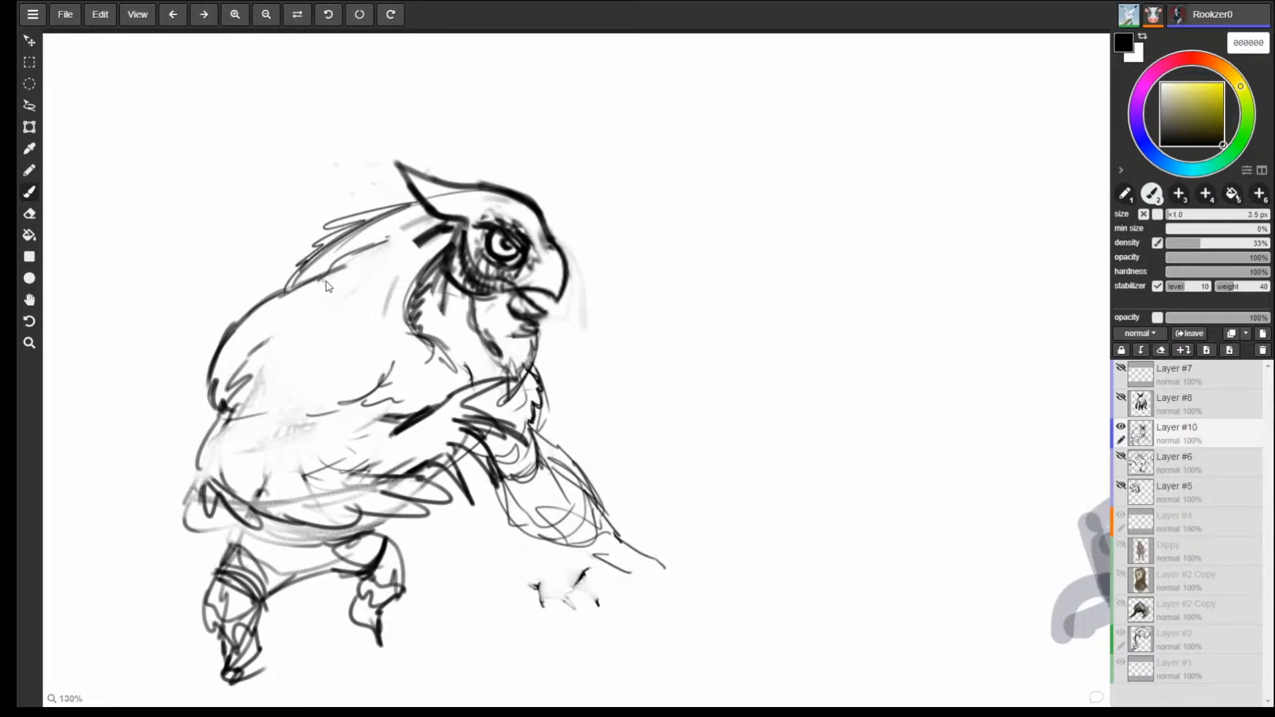
Extend the upper back's contour with pointed feather tufts along the rear shoulder at up to 4.0 px.
left_click_drag(333, 280, 240, 314)
mouse_move(301, 284)
left_mouse_down()
mouse_move(203, 339)
mouse_move(204, 385)
left_mouse_up()
key("bracketright")
mouse_move(220, 336)
left_mouse_down()
mouse_move(203, 379)
mouse_move(200, 340)
left_mouse_up()
left_click_drag(216, 323, 203, 333)
mouse_move(250, 299)
left_mouse_down()
mouse_move(227, 307)
mouse_move(285, 292)
mouse_move(223, 355)
left_mouse_up()
key("e")
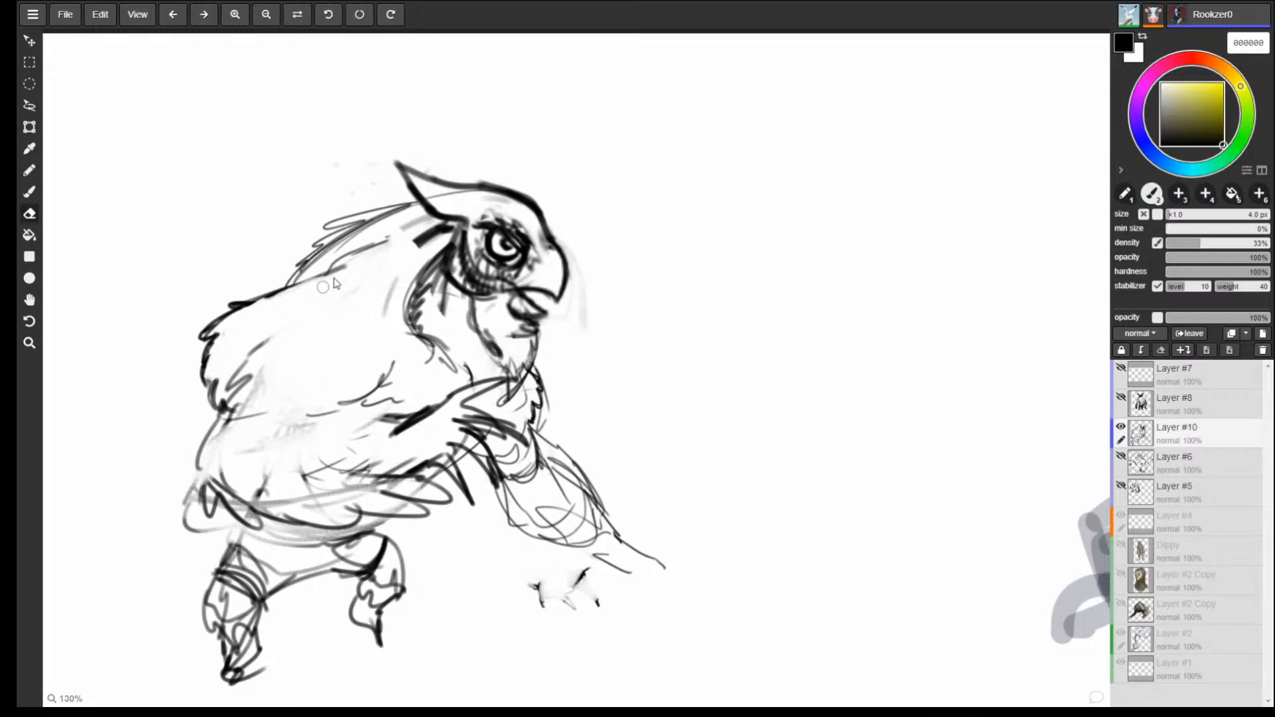
key("b")
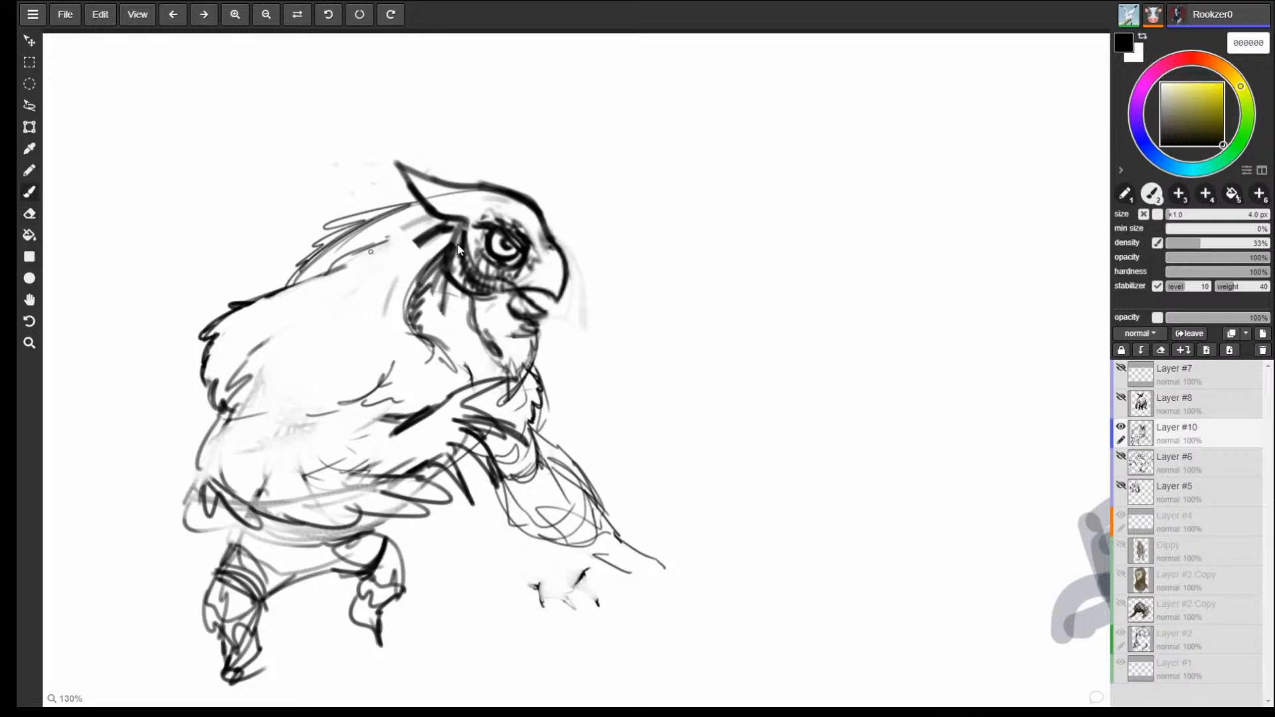
Thin the heavy outline of the crest and crown down to the brow, alternating eraser and brush strokes.
key("e")
key("b")
mouse_move(407, 174)
left_mouse_down()
mouse_move(464, 218)
mouse_move(528, 201)
mouse_move(552, 261)
left_mouse_up()
key("e")
key("b")
key("bracketleft")
key("e")
key("b")
key("e")
key("b")
Try to lighten the heavy rings and shading around the eye with the eraser.
key("e")
left_click_drag(489, 217, 533, 263)
key("b")
key("e")
mouse_move(497, 217)
left_mouse_down()
mouse_move(534, 263)
mouse_move(461, 249)
mouse_move(469, 273)
mouse_move(514, 287)
left_mouse_up()
key("b")
key("ctrl+z")
key("ctrl+z")
key("ctrl+z")
key("ctrl+z")
Clean up the eye and lighten the shading around it and on the cheek at about 2.0 px.
key("e")
key("b")
key("e")
key("b")
key("e")
key("b")
key("e")
key("b")
key("e")
key("b")
key("e")
key("b")
key("e")
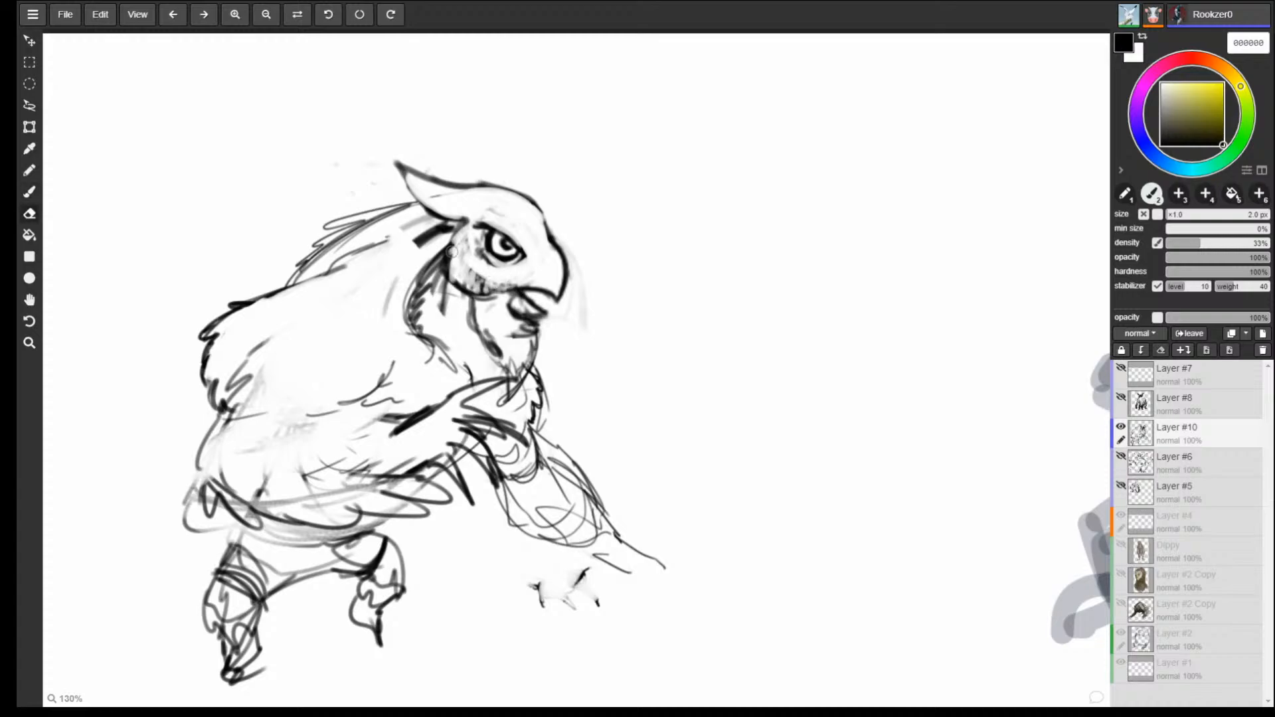
Redraw the cheek's edge from behind the eye to the beak and trim its excess shading.
key("b")
mouse_move(448, 248)
left_mouse_down()
mouse_move(462, 285)
mouse_move(526, 284)
left_mouse_up()
key("e")
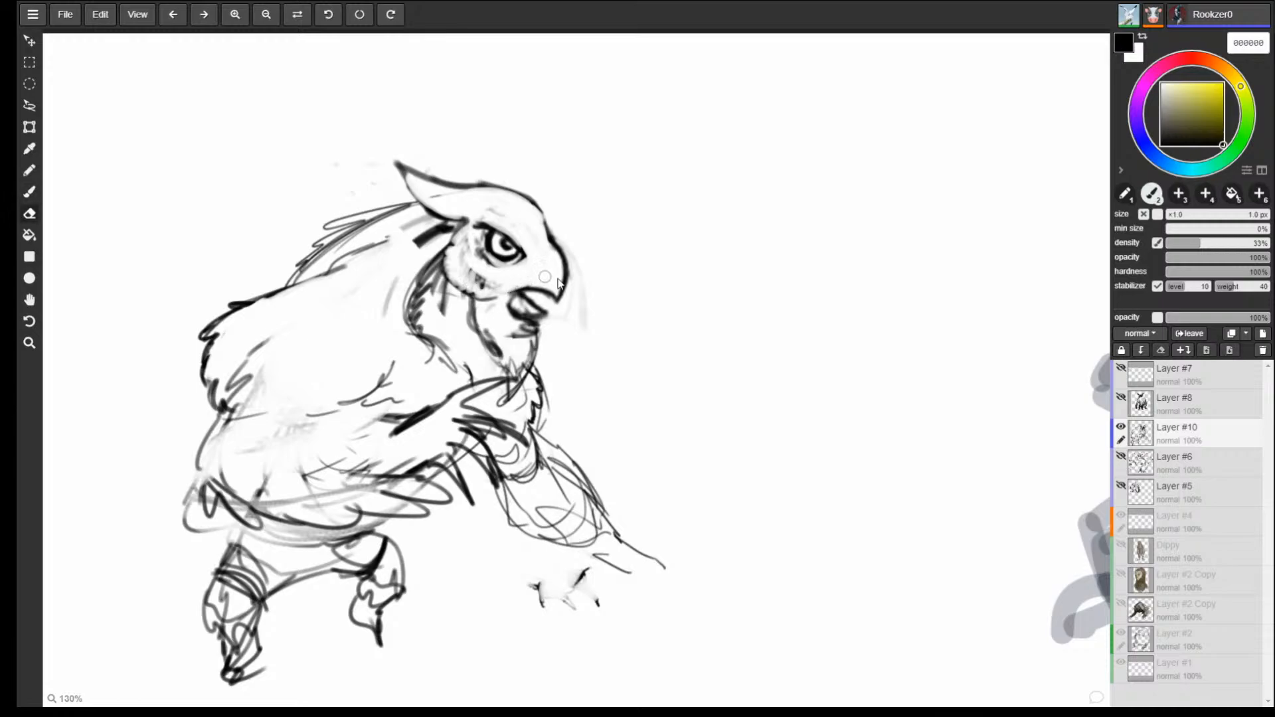
Slim the thick front outline of the beak with the eraser and redraw its curve with a fine brush.
key("b")
key("e")
key("b")
key("e")
key("b")
key("e")
key("b")
key("e")
key("b")
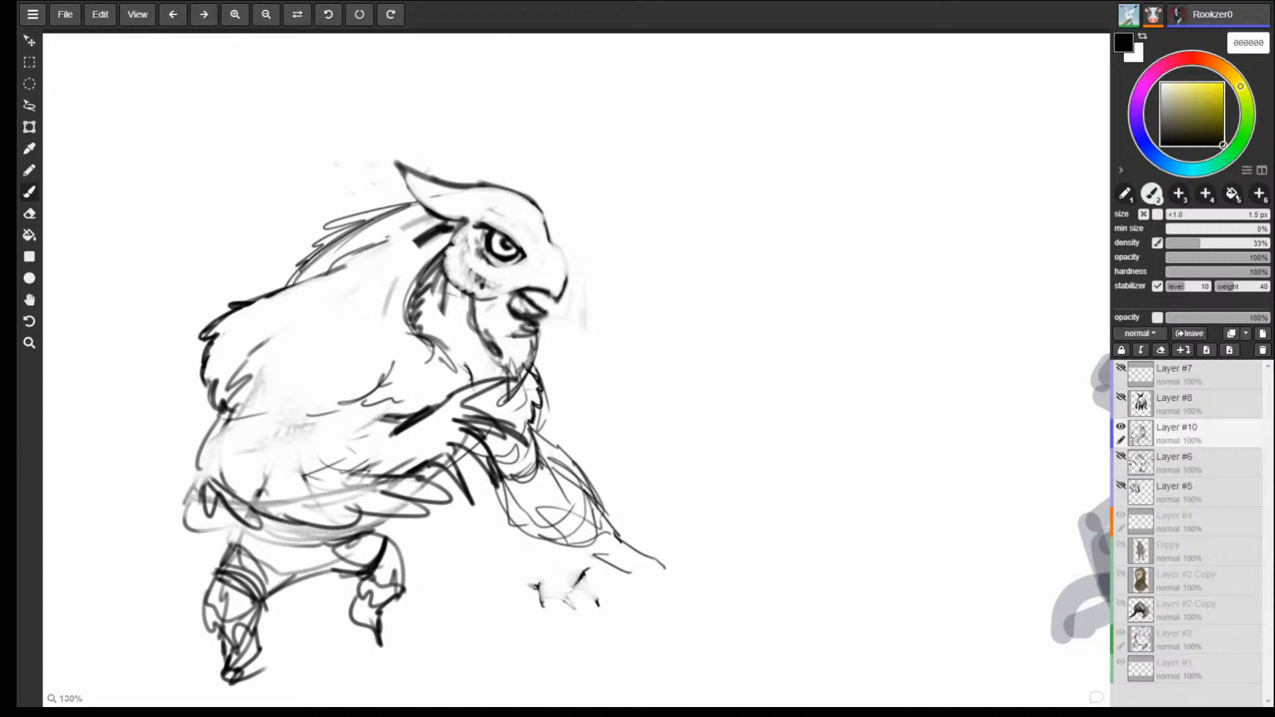
key("bracketright")
mouse_move(550, 240)
left_mouse_down()
mouse_move(566, 270)
mouse_move(558, 306)
left_mouse_up()
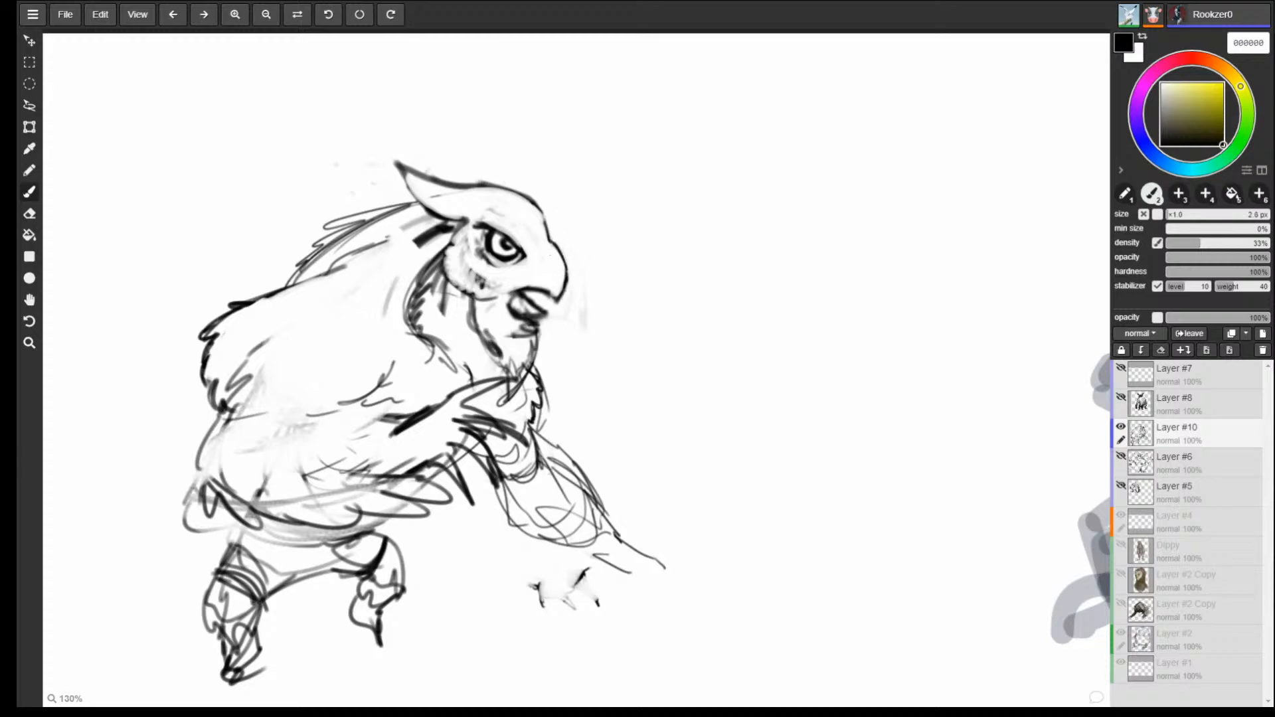
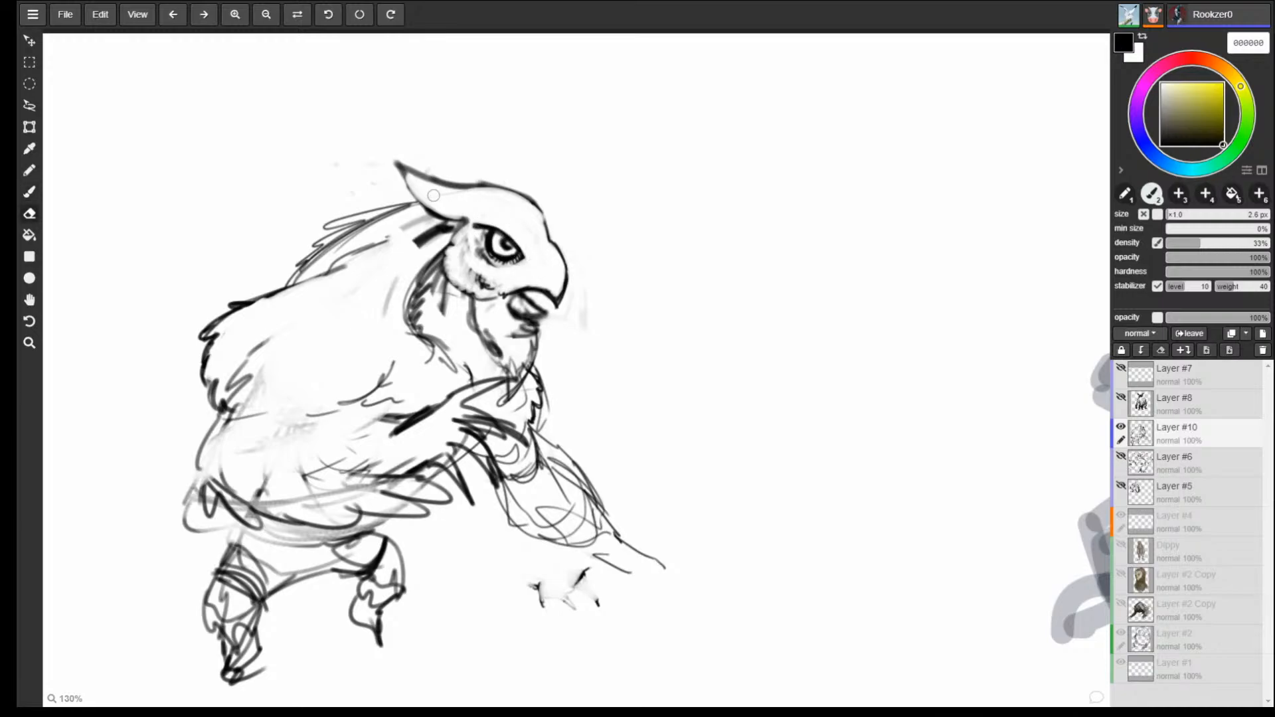
Undo the last strokes on the head.
key("b")
key("e")
key("b")
key("ctrl+z")
key("ctrl+z")
key("ctrl+z")
key("ctrl+z")
key("ctrl+z")
key("ctrl+z")
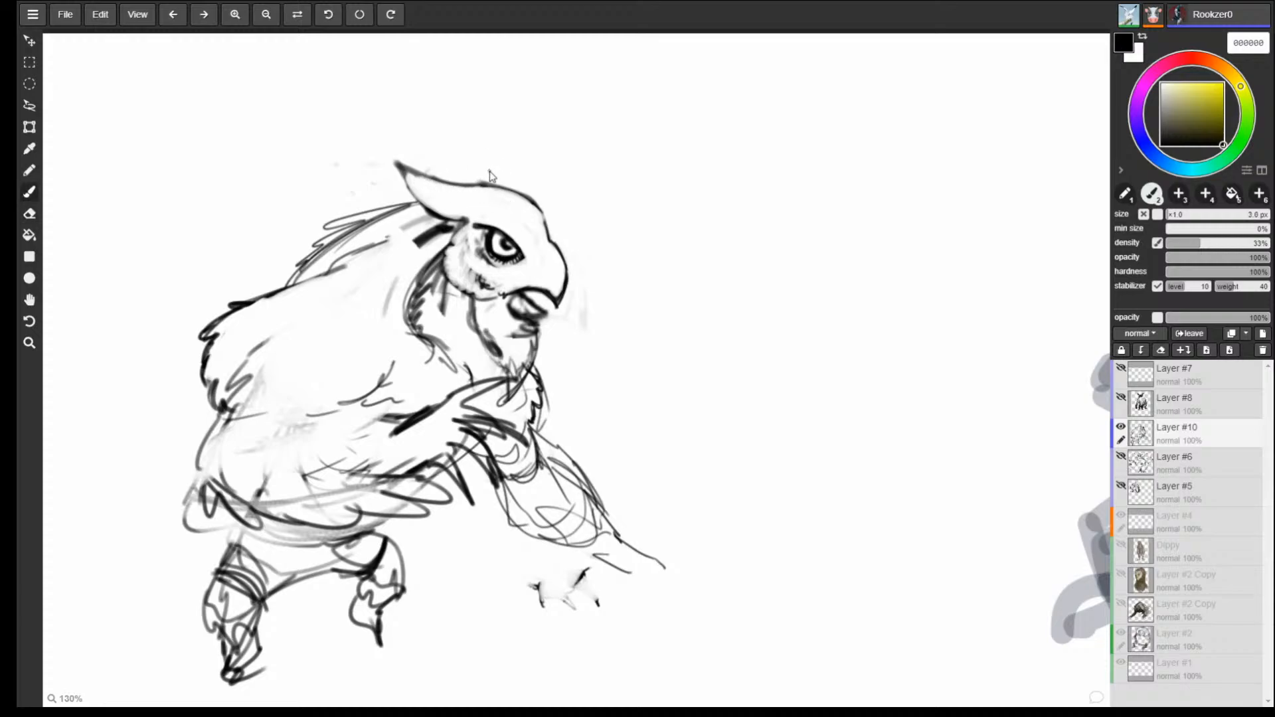
Add a second pointed tuft behind the first one and shade both with dark hatching at 5.0 px.
mouse_move(505, 193)
left_mouse_down()
mouse_move(427, 145)
mouse_move(442, 181)
mouse_move(427, 163)
left_mouse_up()
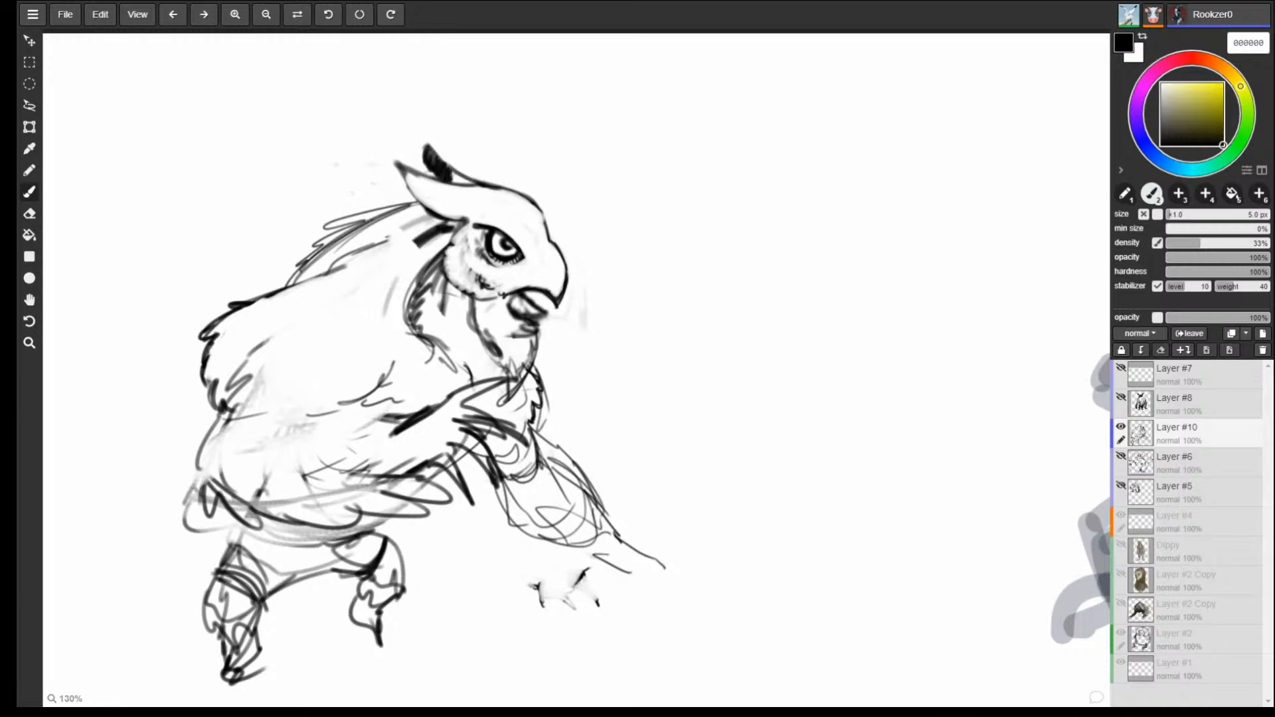
mouse_move(424, 140)
left_mouse_down()
mouse_move(437, 164)
mouse_move(398, 158)
mouse_move(405, 184)
mouse_move(395, 166)
mouse_move(401, 180)
mouse_move(406, 170)
left_mouse_up()
left_click_drag(407, 181, 422, 207)
mouse_move(408, 184)
left_mouse_down()
mouse_move(414, 202)
mouse_move(409, 186)
left_mouse_up()
mouse_move(411, 180)
left_mouse_down()
mouse_move(429, 216)
mouse_move(436, 204)
mouse_move(459, 215)
left_mouse_up()
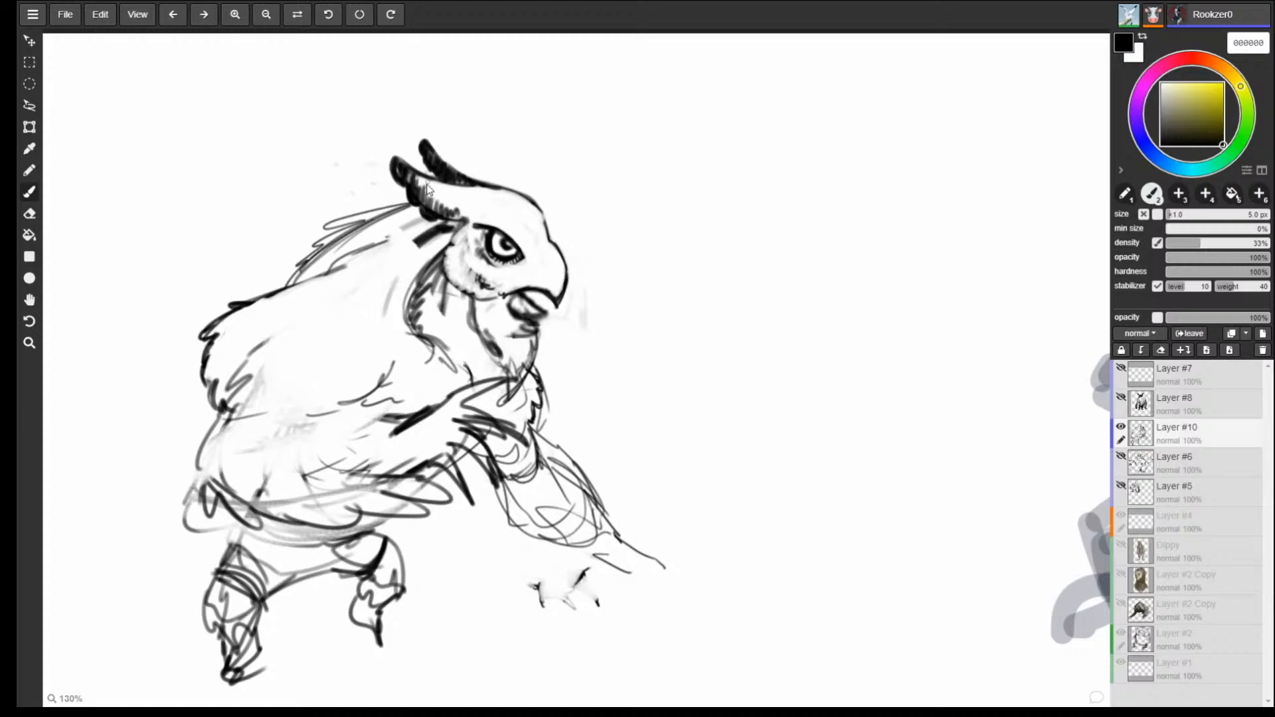
mouse_move(417, 175)
left_mouse_down()
mouse_move(445, 205)
mouse_move(473, 208)
mouse_move(461, 230)
mouse_move(459, 218)
left_mouse_up()
Set the brush colour to 151500 and shade the cheek, the neck feathers and the base of the beak.
left_click(459, 222, "alt")
left_click(1223, 138)
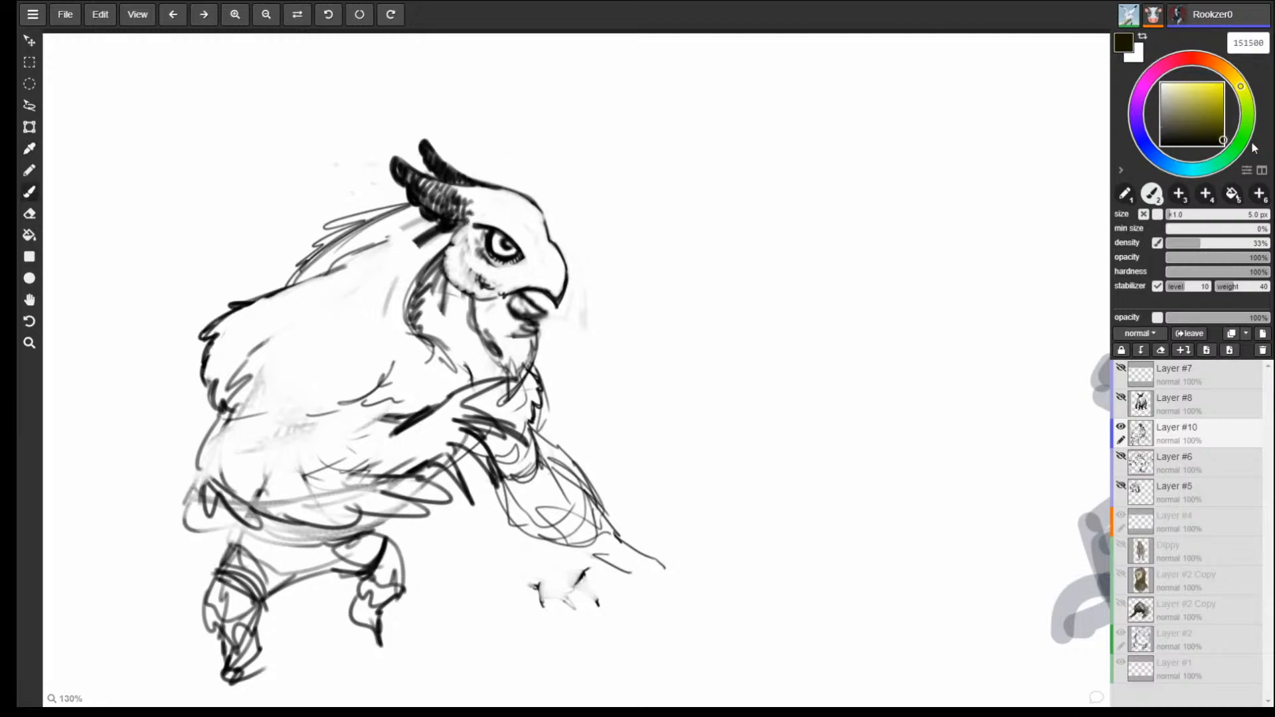
mouse_move(748, 449)
left_mouse_down("ctrl")
mouse_move(799, 510)
mouse_move(577, 489)
mouse_move(636, 458)
left_mouse_up("ctrl")
left_click_drag(585, 405, 618, 338)
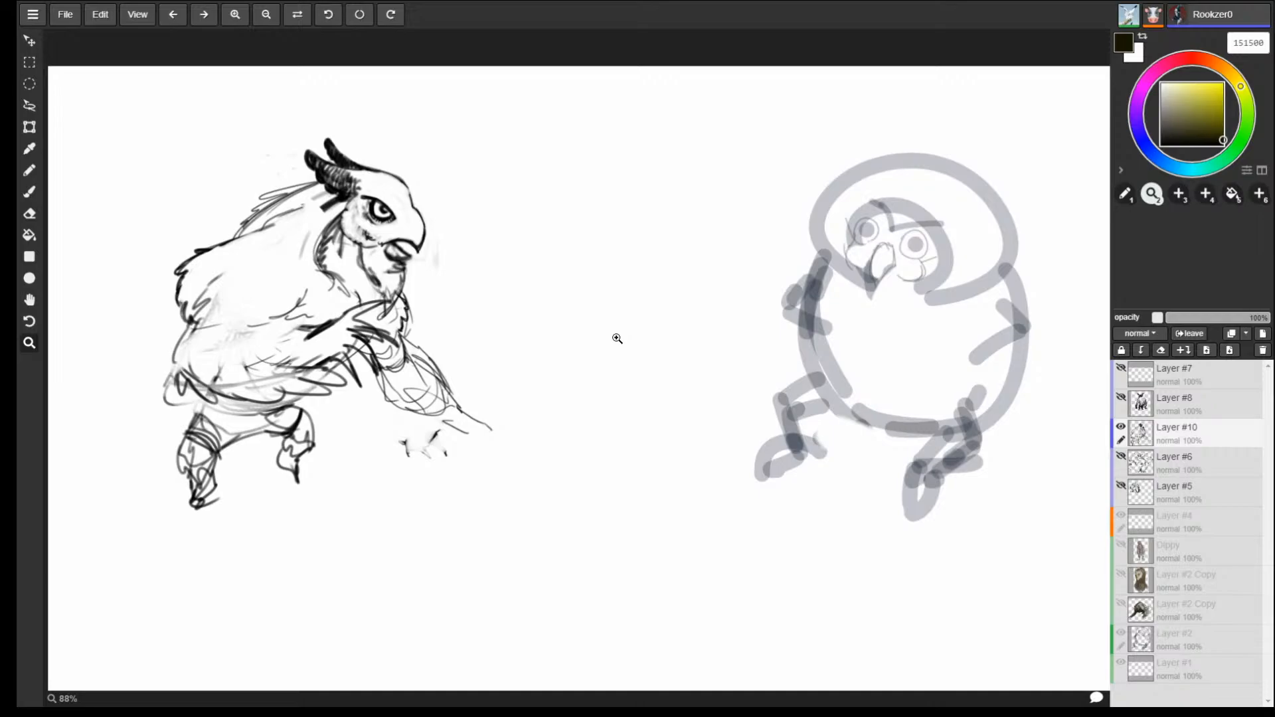
key("b")
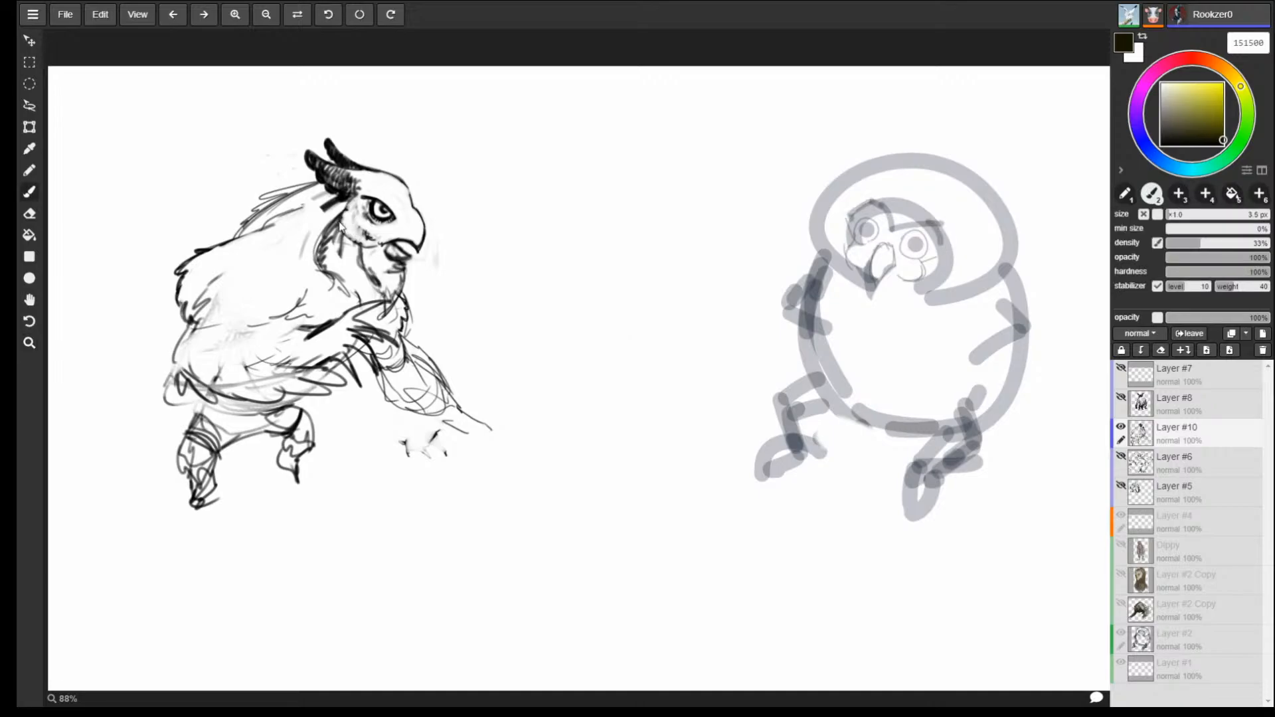
left_click_drag(339, 227, 324, 266)
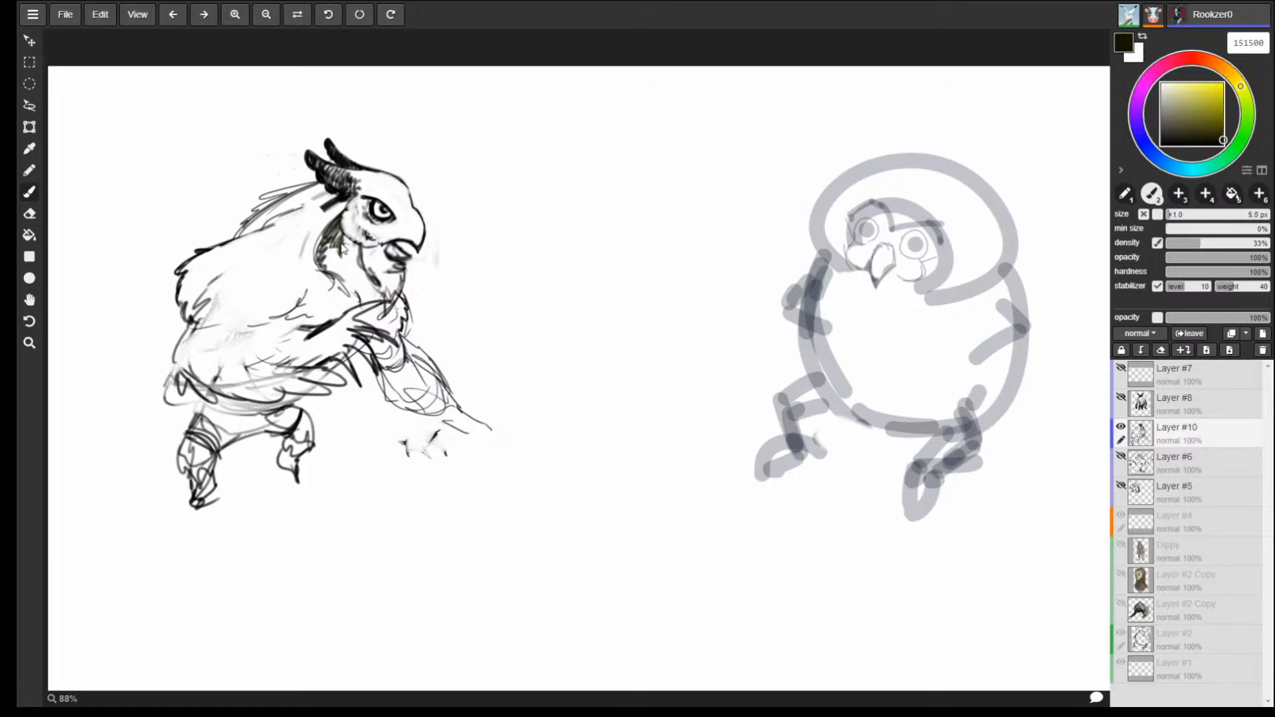
mouse_move(343, 238)
left_mouse_down()
mouse_move(350, 255)
mouse_move(330, 260)
mouse_move(352, 261)
mouse_move(342, 268)
left_mouse_up()
mouse_move(347, 260)
left_mouse_down()
mouse_move(350, 270)
mouse_move(347, 233)
mouse_move(383, 245)
mouse_move(385, 232)
mouse_move(369, 228)
left_mouse_up()
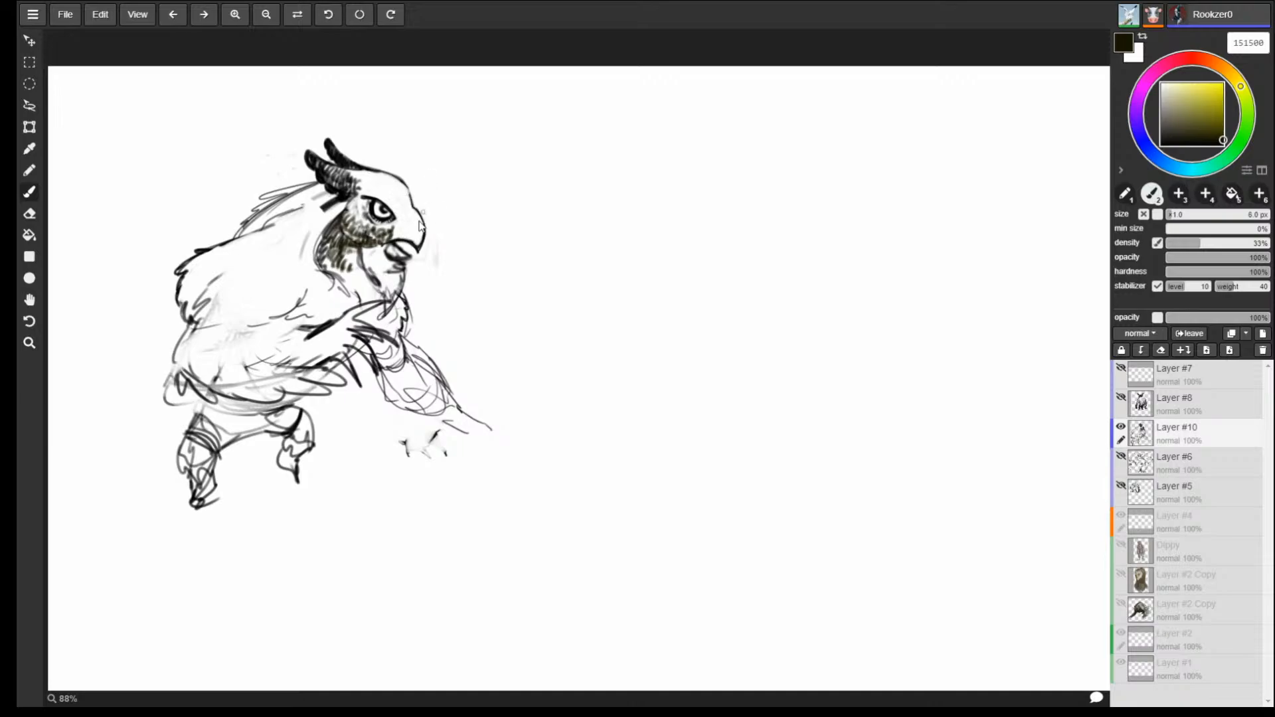
left_click_drag(393, 239, 415, 209)
Try new contour strokes for the forearm, flank and rear leg.
left_click_drag(303, 324, 234, 381)
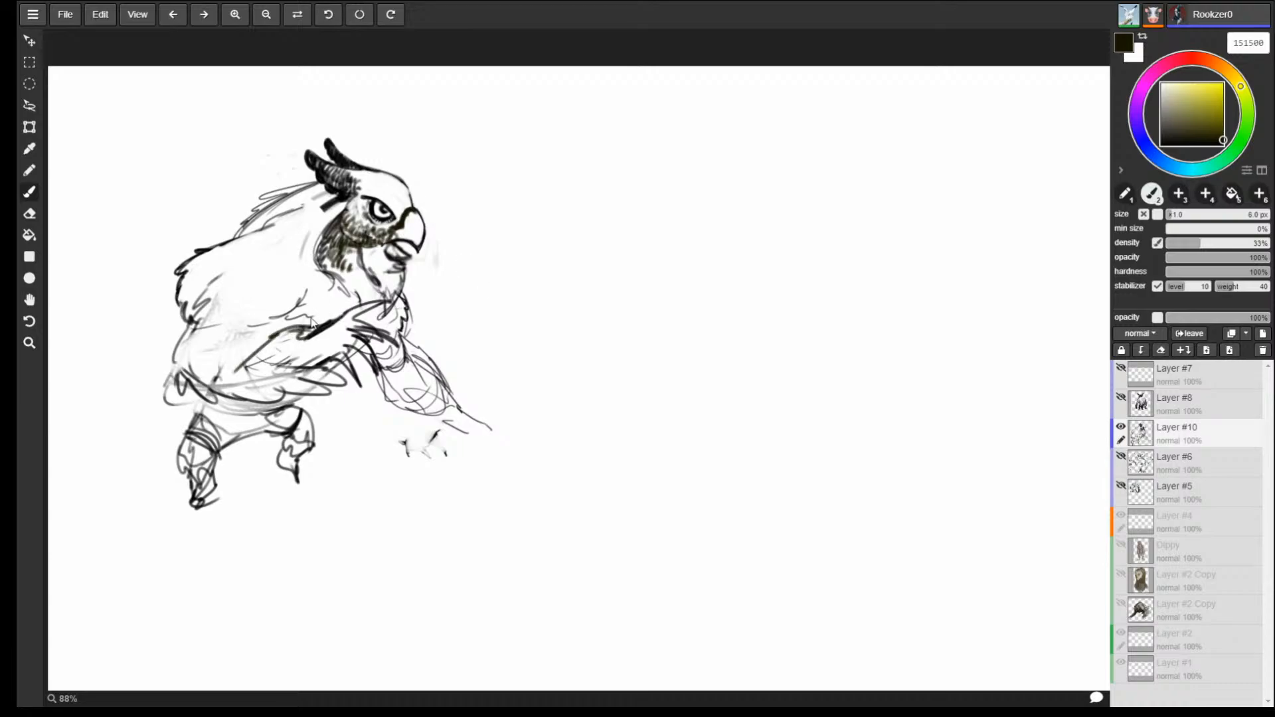
left_click_drag(291, 324, 164, 389)
mouse_move(174, 369)
left_mouse_down()
mouse_move(326, 326)
mouse_move(166, 395)
mouse_move(176, 359)
mouse_move(266, 379)
mouse_move(332, 362)
mouse_move(352, 372)
mouse_move(176, 442)
mouse_move(248, 373)
mouse_move(313, 407)
mouse_move(215, 468)
left_mouse_up()
Erase the old arms, belly feathers and legs below the shoulder.
key("e")
key("b")
key("e")
key("b")
key("e")
mouse_move(372, 385)
left_mouse_down()
mouse_move(380, 325)
mouse_move(428, 394)
mouse_move(465, 397)
left_mouse_up()
Draw the outline of a bent, raised arm from the shoulder to the wrist at 9.0 px.
key("bracketleft")
key("bracketleft")
key("bracketleft")
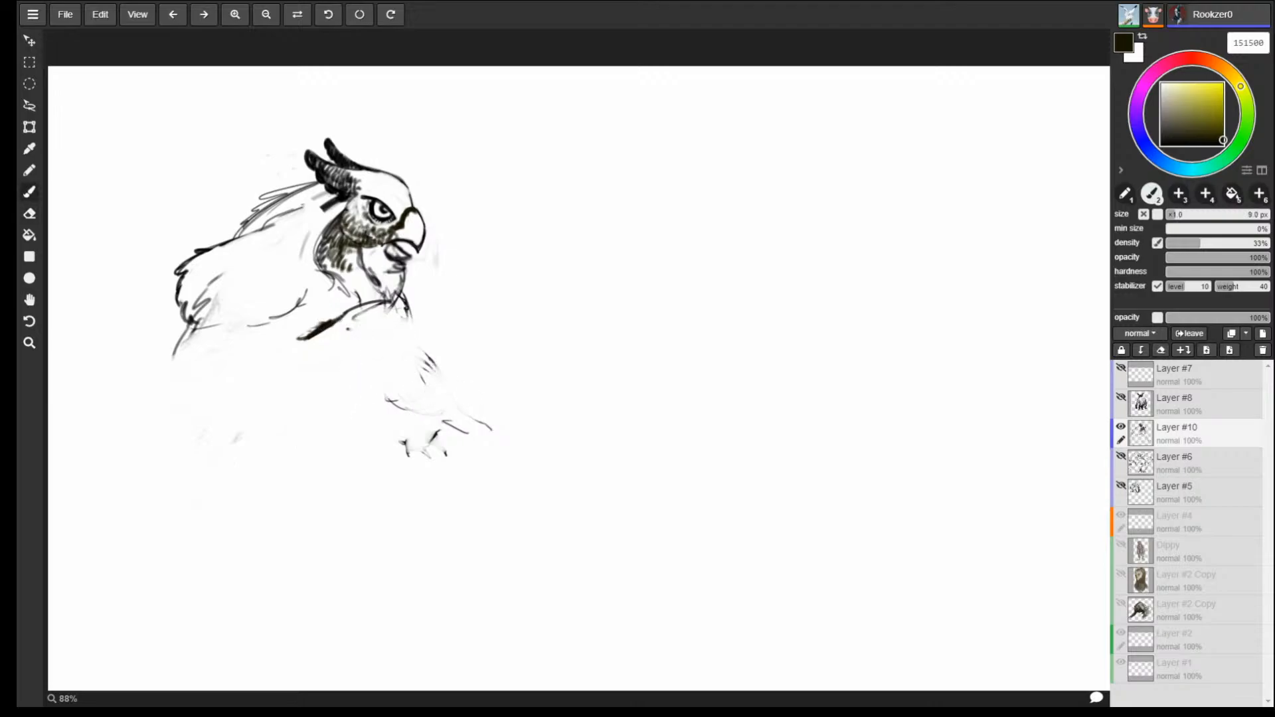
left_click_drag(341, 321, 251, 376)
mouse_move(189, 325)
left_mouse_down()
mouse_move(138, 414)
mouse_move(160, 450)
mouse_move(309, 428)
left_mouse_up()
mouse_move(251, 376)
left_mouse_down()
mouse_move(160, 406)
mouse_move(349, 312)
mouse_move(393, 302)
mouse_move(351, 330)
mouse_move(352, 313)
mouse_move(390, 335)
mouse_move(433, 329)
left_mouse_up()
Draw thick curved claws fanning out from the hand and outline the palm.
key("e")
key("b")
mouse_move(433, 330)
left_mouse_down()
mouse_move(362, 342)
mouse_move(368, 365)
mouse_move(409, 384)
mouse_move(404, 409)
mouse_move(331, 373)
mouse_move(381, 407)
mouse_move(333, 365)
mouse_move(366, 387)
mouse_move(412, 382)
left_mouse_up()
mouse_move(338, 349)
left_mouse_down()
mouse_move(407, 374)
mouse_move(359, 356)
mouse_move(428, 328)
mouse_move(369, 330)
mouse_move(387, 305)
mouse_move(311, 348)
mouse_move(279, 393)
mouse_move(307, 418)
mouse_move(282, 405)
left_mouse_up()
mouse_move(287, 353)
left_mouse_down()
mouse_move(277, 395)
mouse_move(295, 418)
mouse_move(329, 399)
mouse_move(332, 360)
left_mouse_up()
Add a row of layered feathers along the underside of the forearm, from the elbow to the palm.
left_click_drag(146, 443, 219, 486)
mouse_move(194, 459)
left_mouse_down()
mouse_move(245, 475)
mouse_move(227, 452)
mouse_move(216, 476)
mouse_move(168, 463)
mouse_move(199, 476)
mouse_move(301, 451)
mouse_move(284, 424)
mouse_move(296, 446)
mouse_move(285, 439)
left_mouse_up()
mouse_move(287, 441)
left_mouse_down()
mouse_move(329, 439)
mouse_move(297, 411)
left_mouse_up()
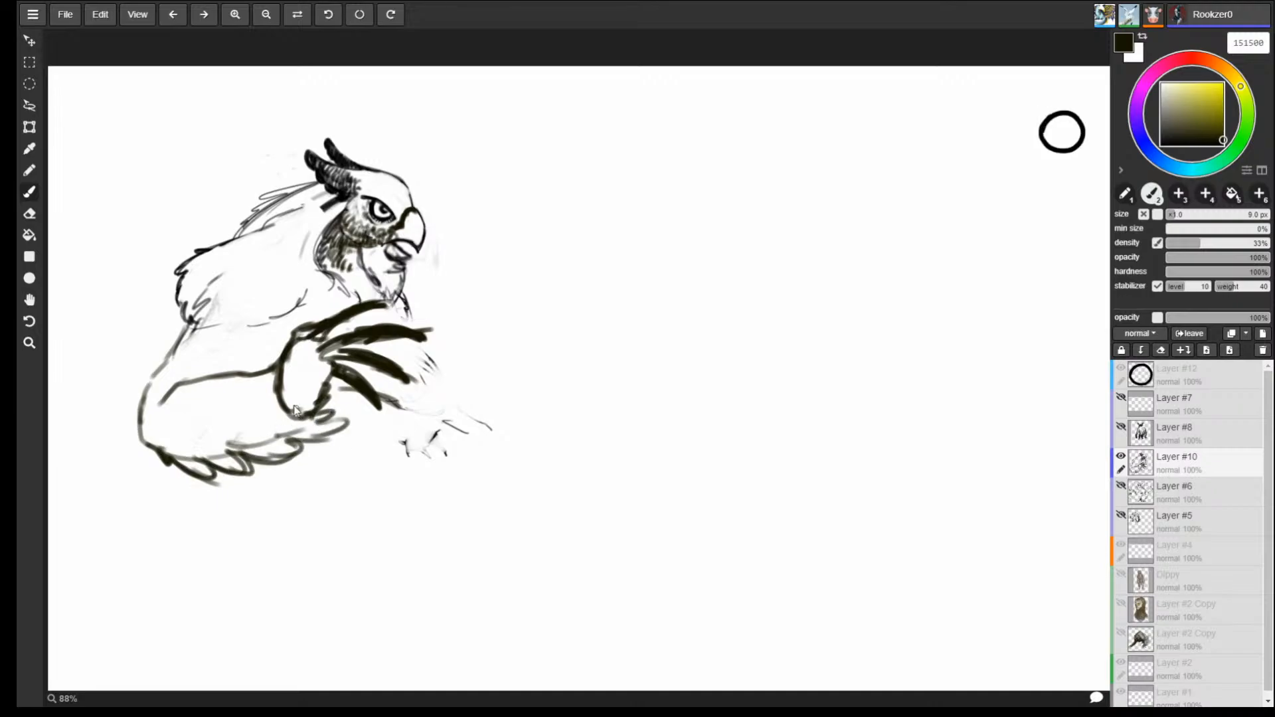
Erase the leftover lines of the old far arm and hand beyond the new claws.
key("space")
mouse_move(765, 463)
left_mouse_down()
mouse_move(565, 437)
mouse_move(725, 433)
left_mouse_up()
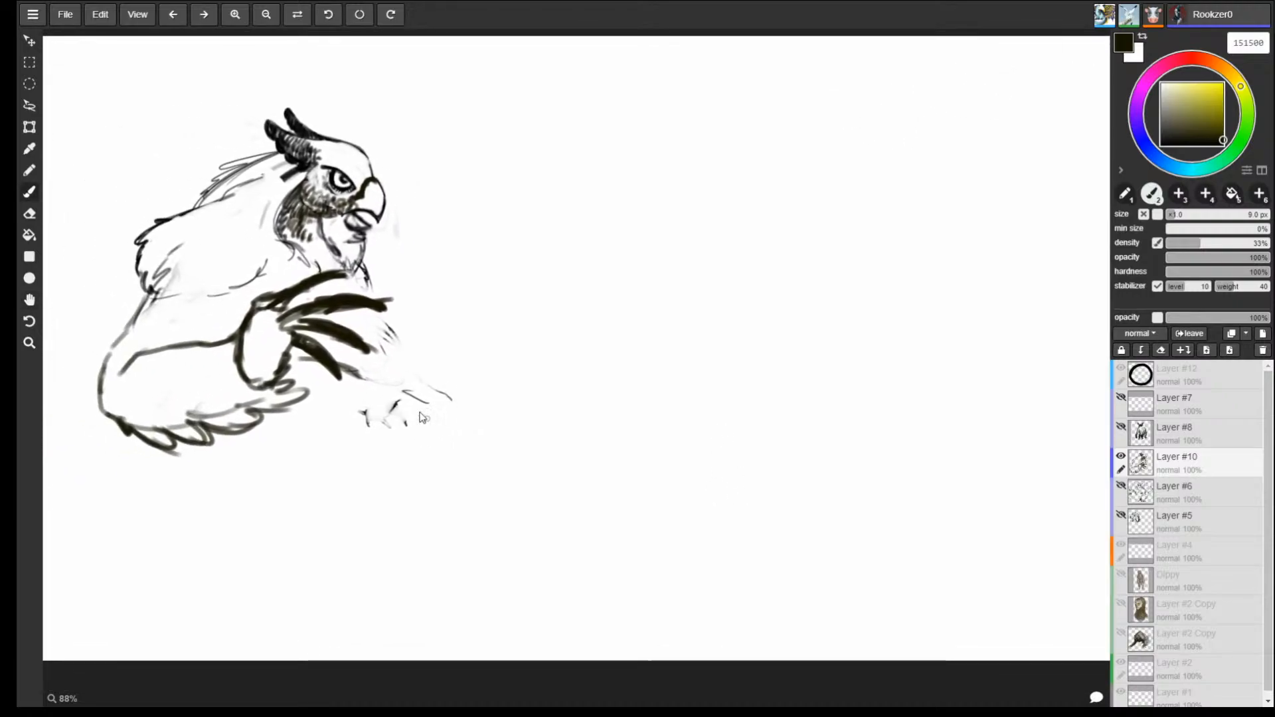
key("e")
mouse_move(399, 394)
left_mouse_down()
mouse_move(421, 387)
mouse_move(393, 436)
mouse_move(430, 383)
left_mouse_up()
key("b")
key("e")
left_click_drag(393, 339, 432, 410)
key("b")
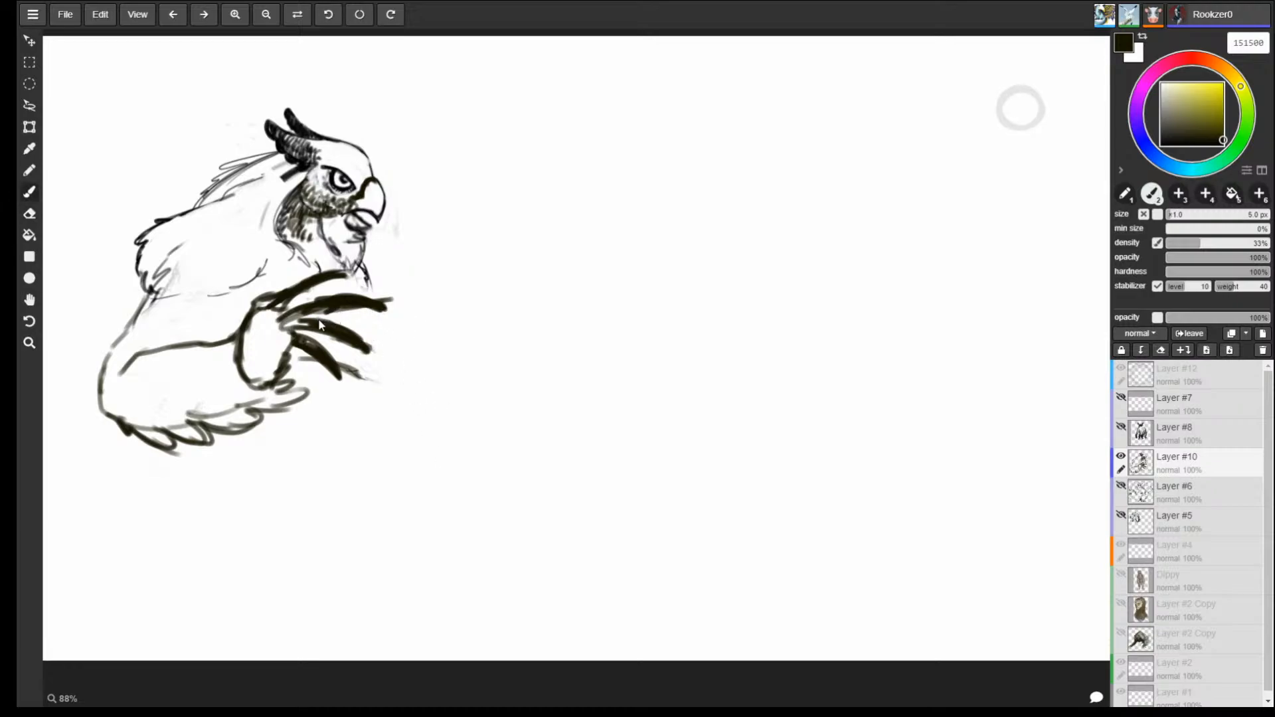
Slim the two lower claws with the eraser and redraw them as tapered curves at 9.0 px.
key("e")
left_click_drag(320, 327, 383, 323)
key("b")
key("e")
left_click_drag(313, 341, 363, 362)
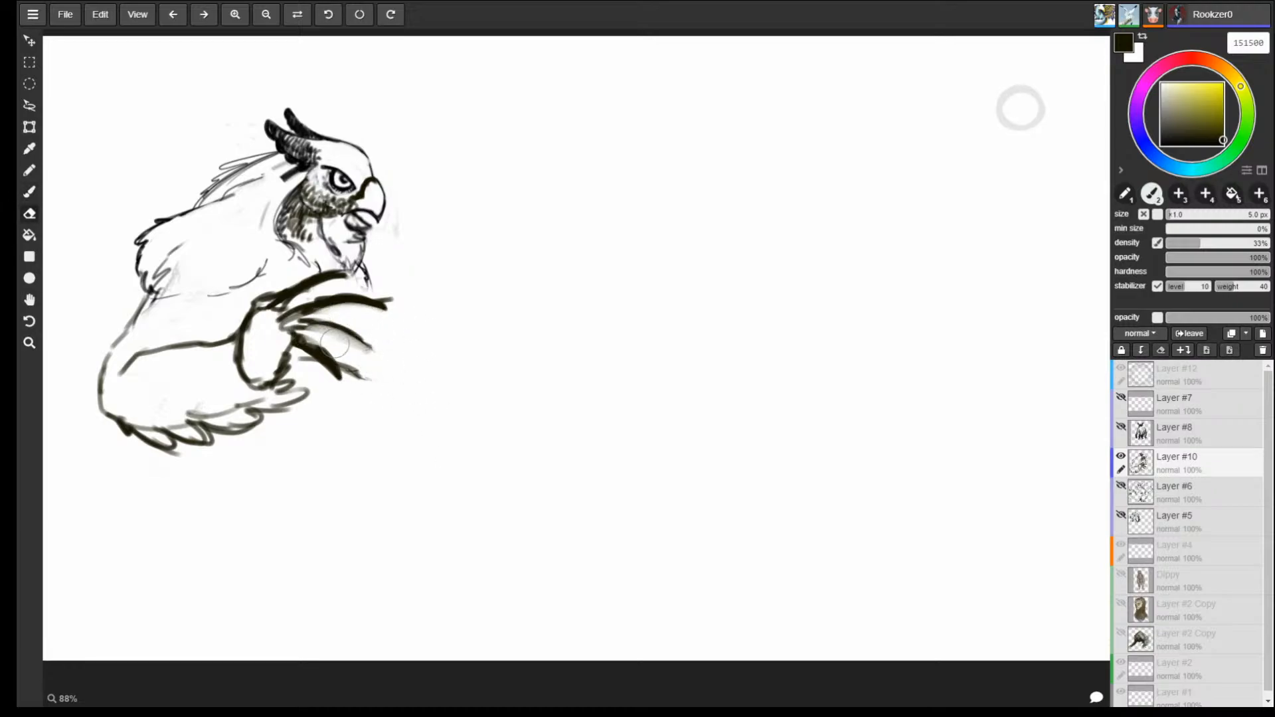
key("b")
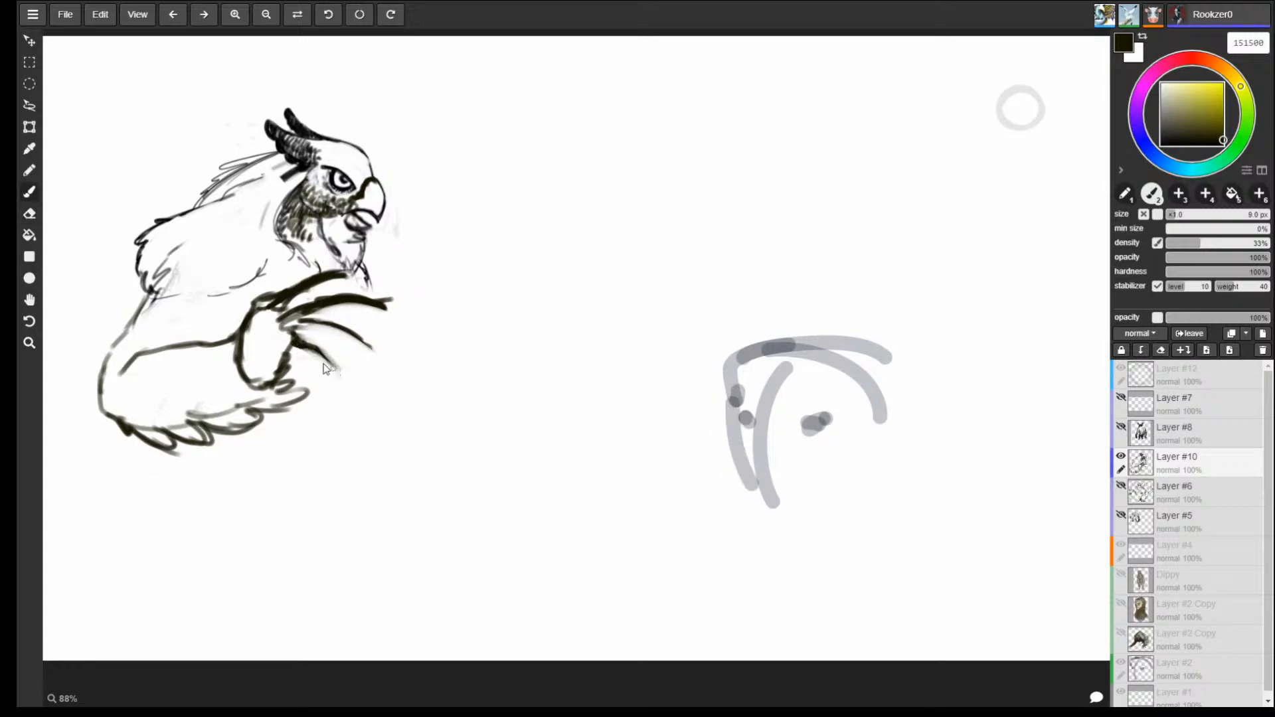
mouse_move(340, 387)
left_mouse_down()
mouse_move(298, 331)
mouse_move(364, 353)
mouse_move(296, 326)
left_mouse_up()
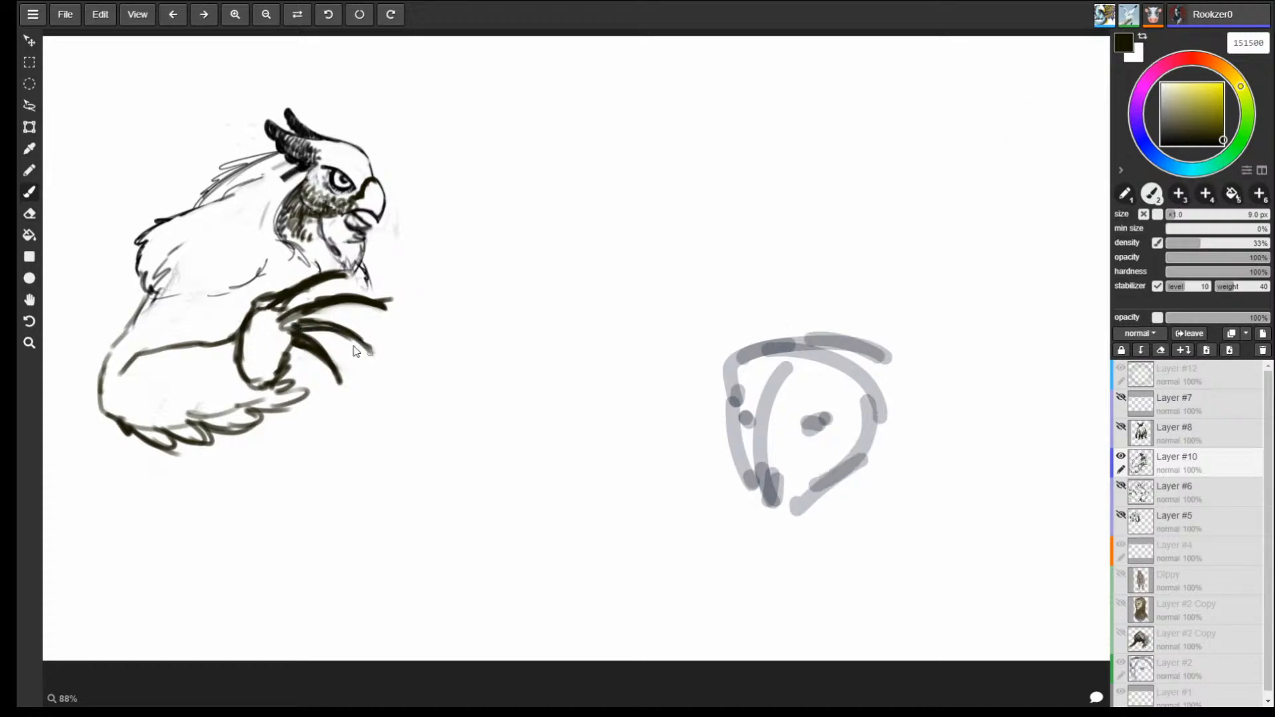
left_click_drag(371, 351, 301, 327)
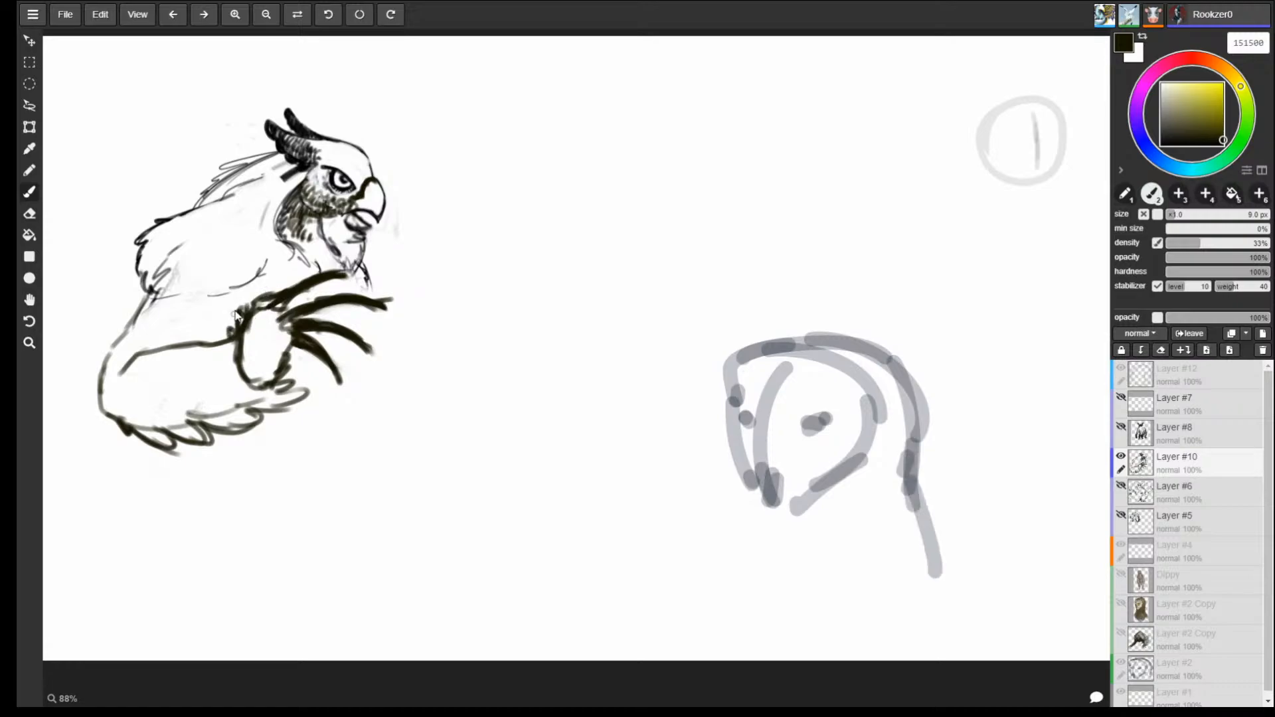
Rework the arm at 6.0 px with a jagged feathered wrist, a firmer shoulder-to-elbow contour and a reshaped second claw.
mouse_move(236, 315)
left_mouse_down()
mouse_move(252, 372)
mouse_move(263, 362)
mouse_move(240, 352)
mouse_move(239, 302)
mouse_move(224, 343)
left_mouse_up()
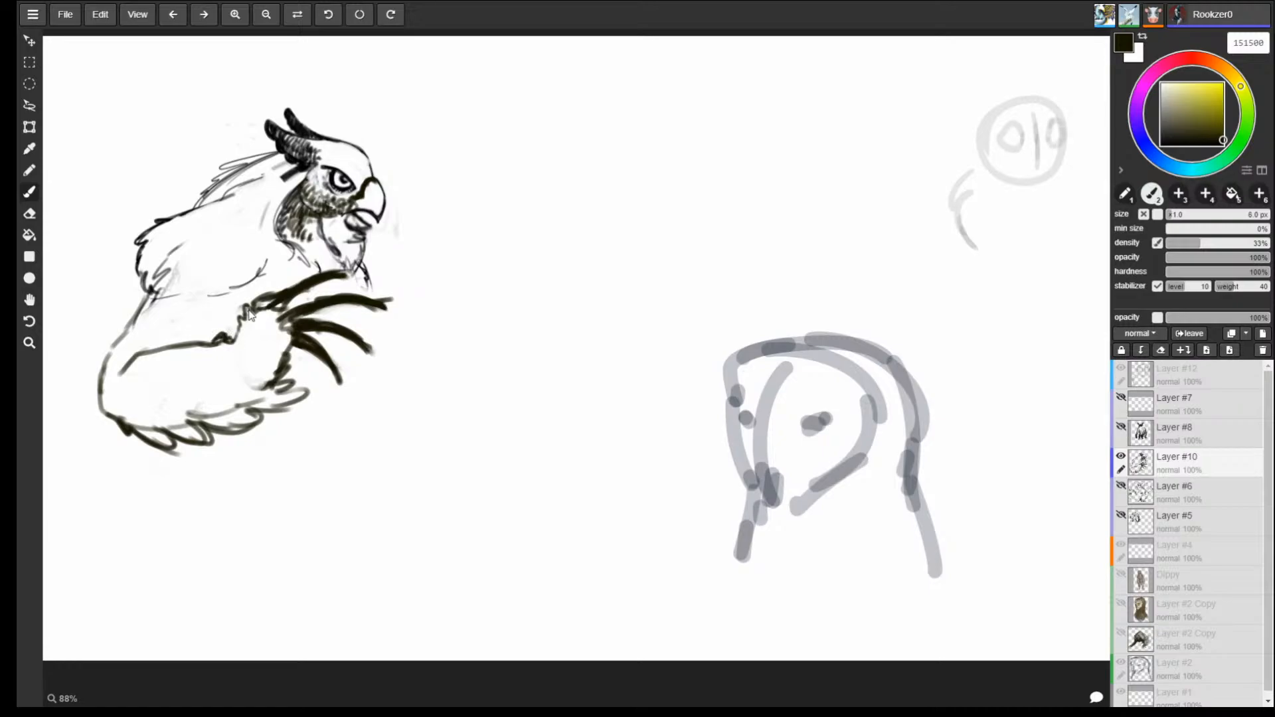
mouse_move(219, 209)
left_mouse_down()
mouse_move(166, 218)
mouse_move(138, 247)
mouse_move(132, 313)
mouse_move(93, 402)
mouse_move(90, 386)
left_mouse_up()
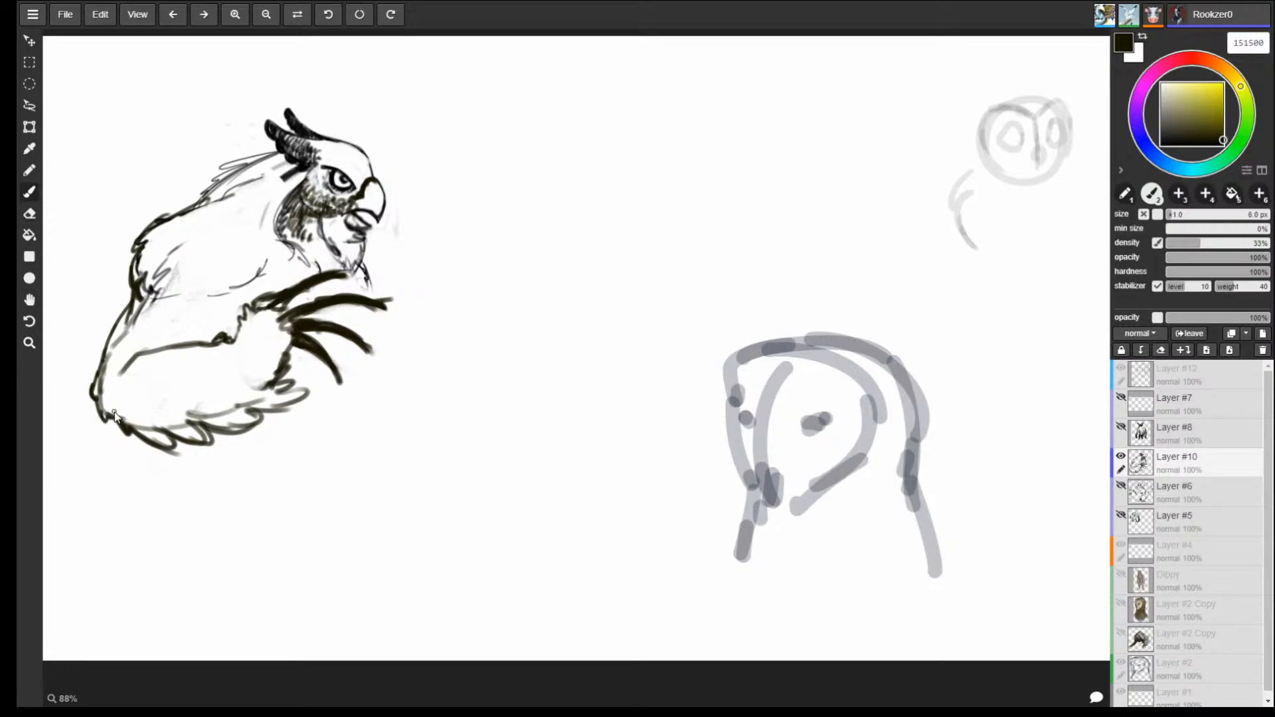
mouse_move(365, 295)
left_mouse_down()
mouse_move(393, 308)
mouse_move(350, 303)
left_mouse_up()
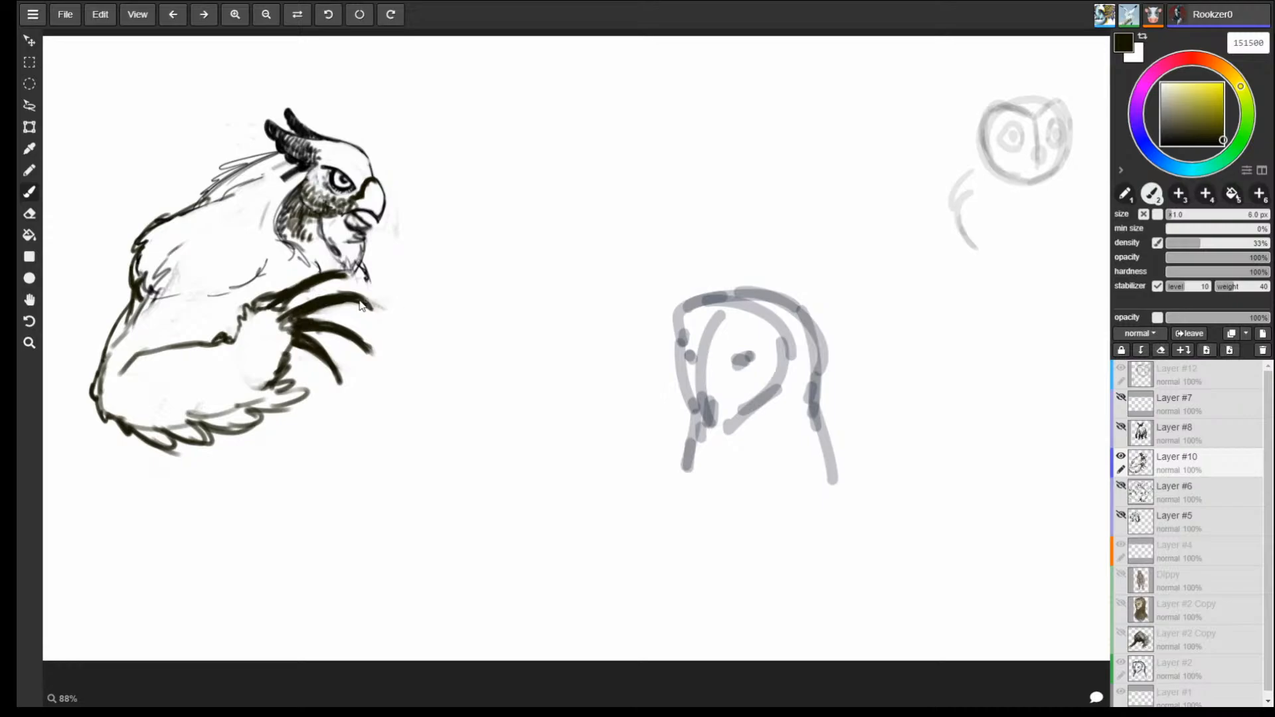
Sketch loose upper-arm contours from the creature's back across the chest and down to the elbow.
left_click_drag(214, 205, 142, 287)
mouse_move(142, 287)
left_mouse_down()
mouse_move(224, 294)
mouse_move(260, 274)
left_mouse_up()
mouse_move(139, 290)
left_mouse_down()
mouse_move(199, 301)
mouse_move(254, 277)
left_mouse_up()
mouse_move(160, 313)
left_mouse_down()
mouse_move(202, 321)
mouse_move(123, 286)
mouse_move(133, 345)
mouse_move(93, 359)
mouse_move(103, 416)
left_mouse_up()
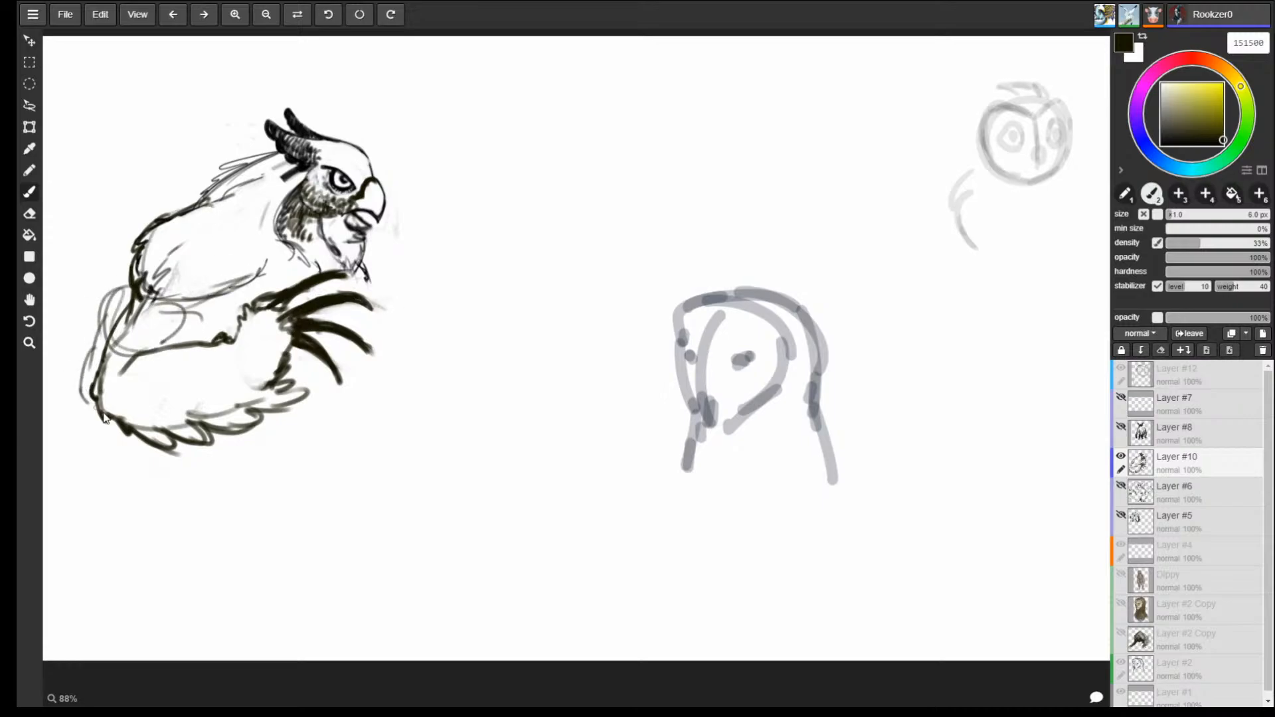
mouse_move(88, 337)
left_mouse_down()
mouse_move(81, 393)
mouse_move(99, 416)
left_mouse_up()
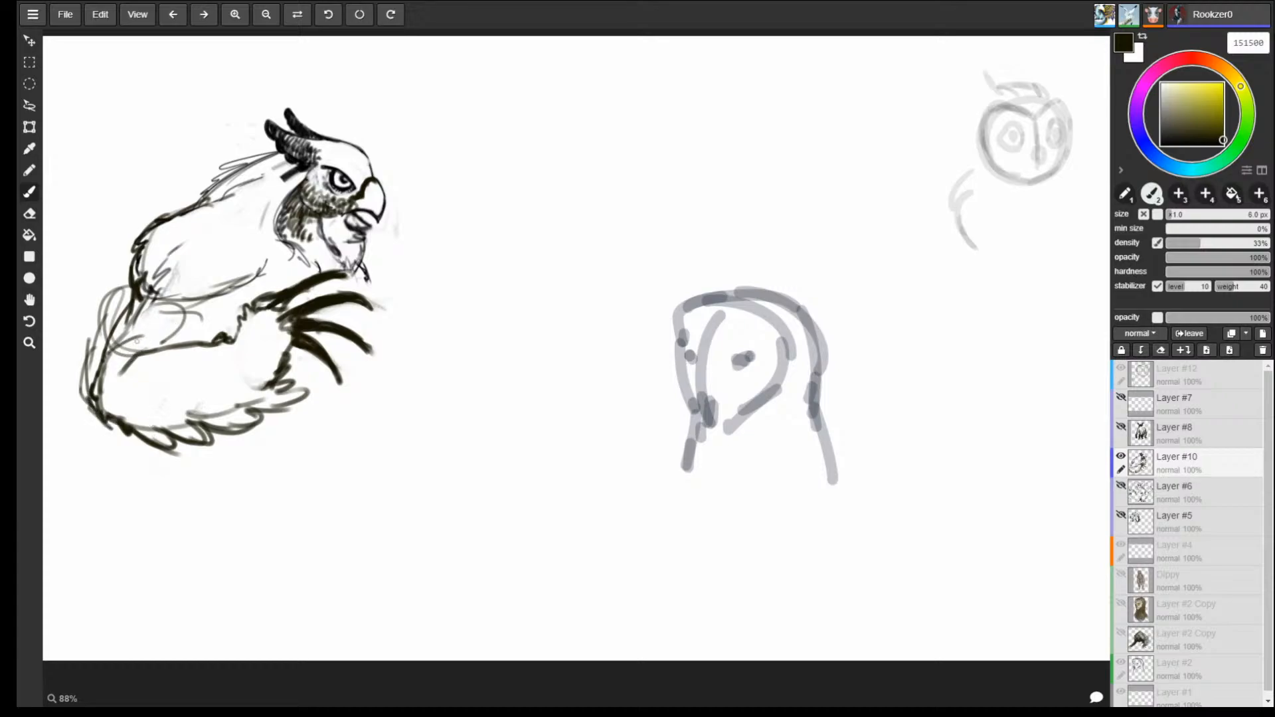
Redraw the forearm's upper contour near the elbow crease and erase the old line beneath it.
mouse_move(137, 342)
left_mouse_down()
mouse_move(222, 343)
mouse_move(186, 332)
left_mouse_up()
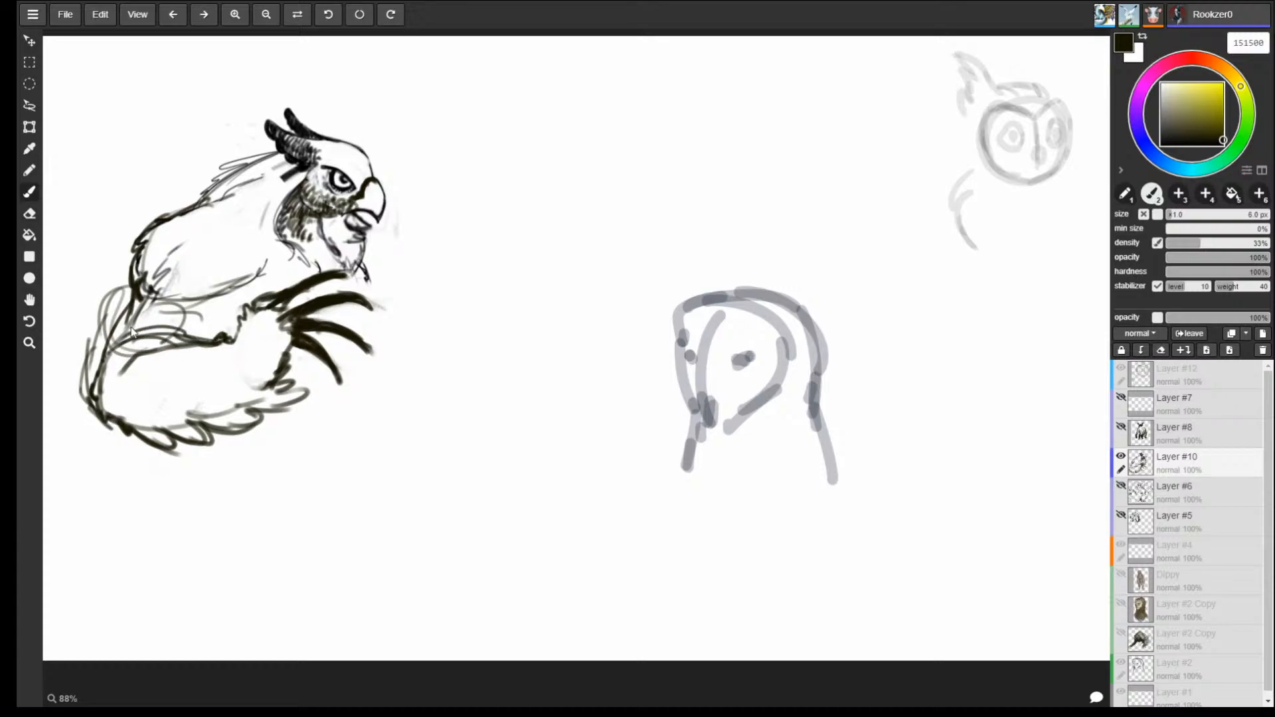
key("e")
mouse_move(126, 373)
left_mouse_down()
mouse_move(189, 359)
mouse_move(142, 354)
mouse_move(189, 337)
mouse_move(214, 343)
mouse_move(247, 318)
left_mouse_up()
key("b")
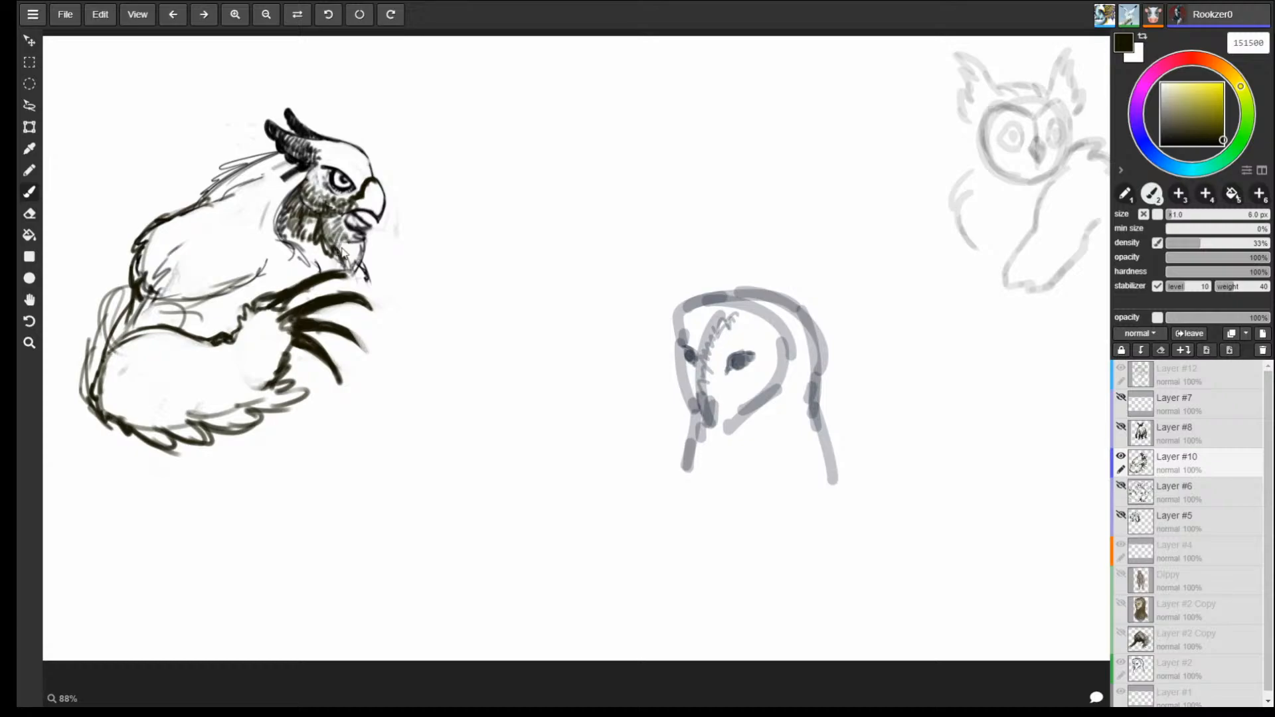
Hatch the chin feathers, start the chest contour and rough in a feathered back outside the old one.
left_click_drag(341, 245, 345, 258)
mouse_move(346, 246)
left_mouse_down()
mouse_move(387, 290)
mouse_move(384, 335)
left_mouse_up()
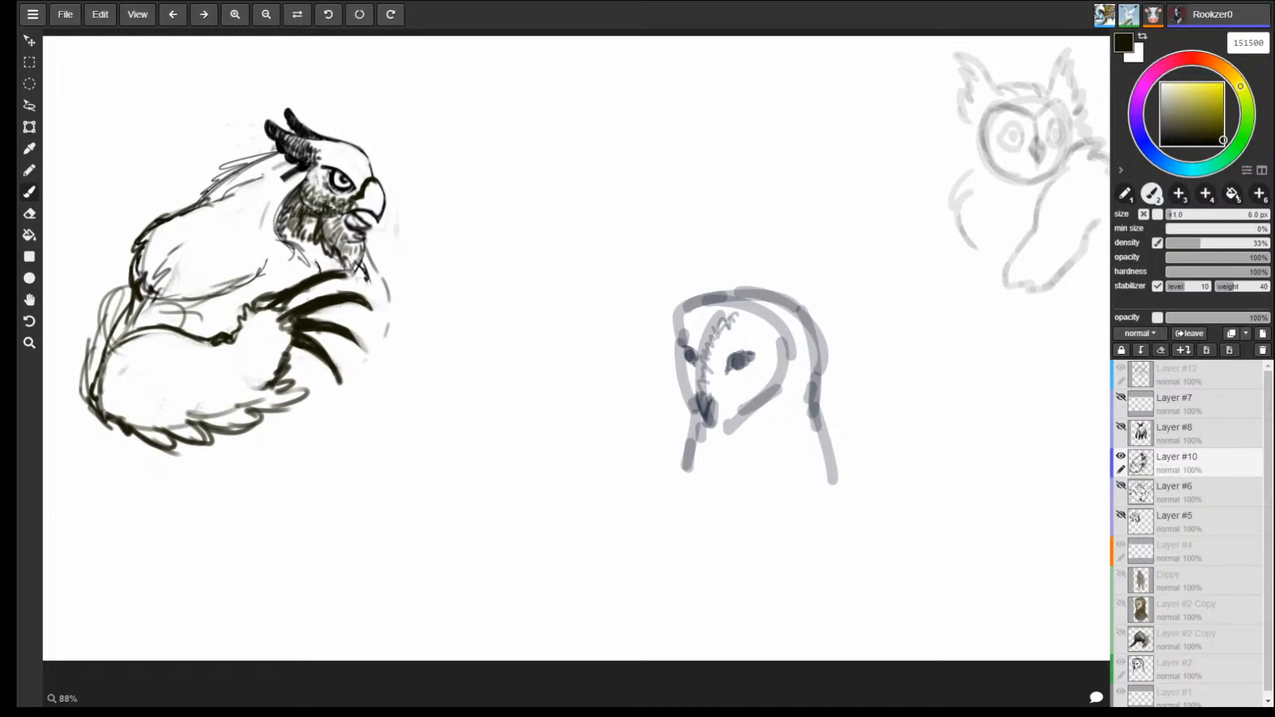
mouse_move(276, 152)
left_mouse_down()
mouse_move(203, 167)
mouse_move(183, 203)
mouse_move(214, 159)
mouse_move(235, 158)
mouse_move(203, 158)
mouse_move(175, 211)
left_mouse_up()
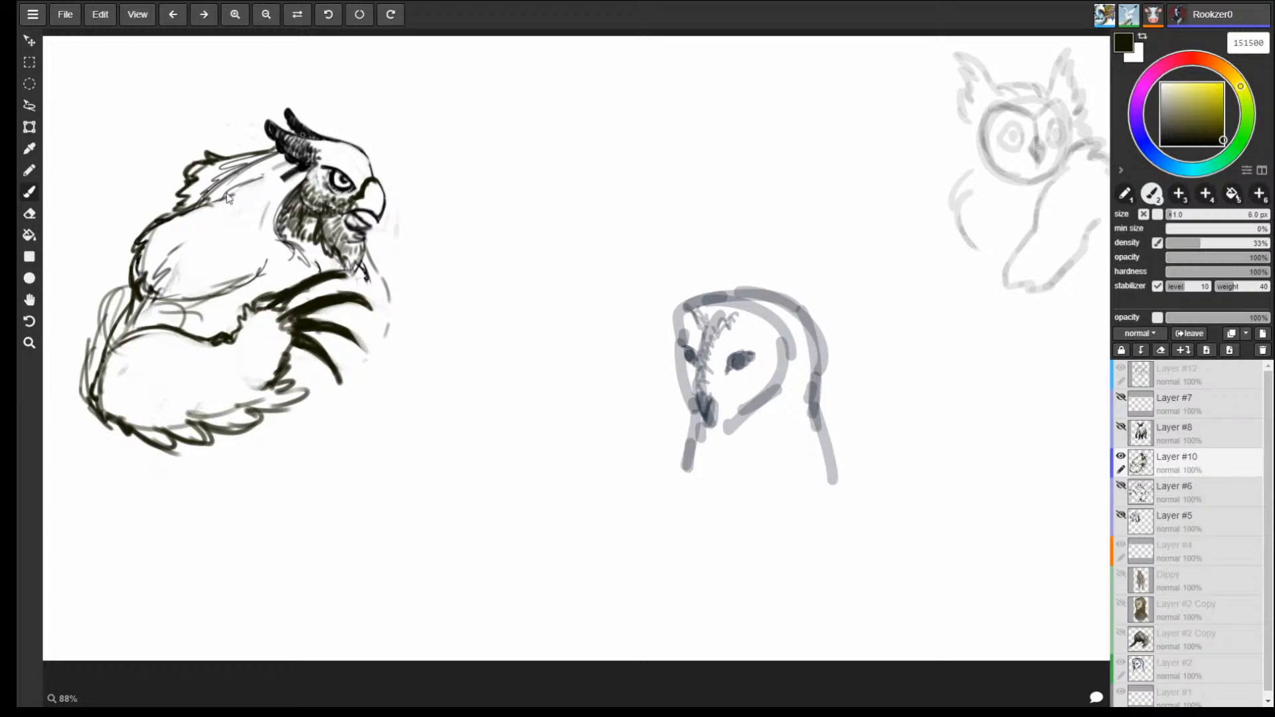
mouse_move(206, 157)
left_mouse_down()
mouse_move(158, 174)
mouse_move(132, 217)
left_mouse_up()
left_click_drag(137, 213, 101, 318)
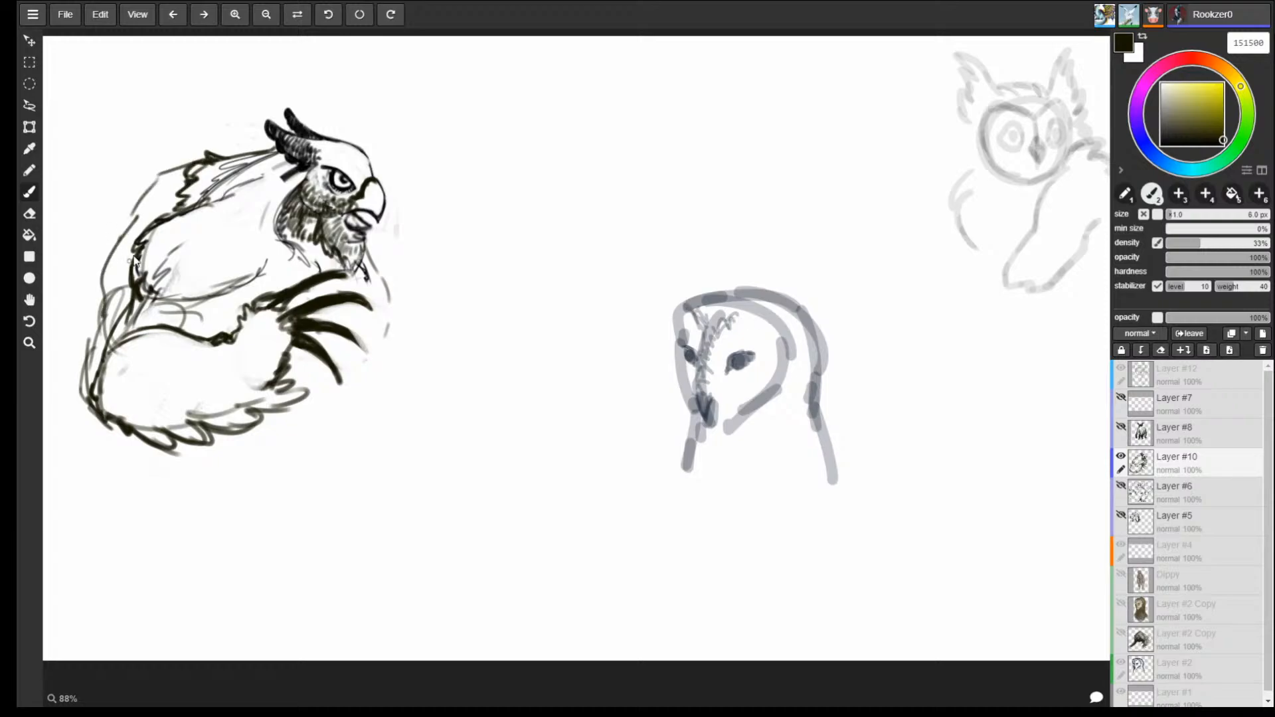
Erase the inner back lines and redraw the hump with feather tufts from the neck to the elbow.
key("e")
mouse_move(211, 163)
left_mouse_down()
mouse_move(183, 172)
mouse_move(228, 163)
mouse_move(148, 194)
left_mouse_up()
key("b")
mouse_move(227, 147)
left_mouse_down()
mouse_move(166, 164)
mouse_move(132, 241)
mouse_move(155, 194)
mouse_move(128, 199)
mouse_move(148, 206)
mouse_move(166, 167)
mouse_move(128, 273)
mouse_move(135, 293)
left_mouse_up()
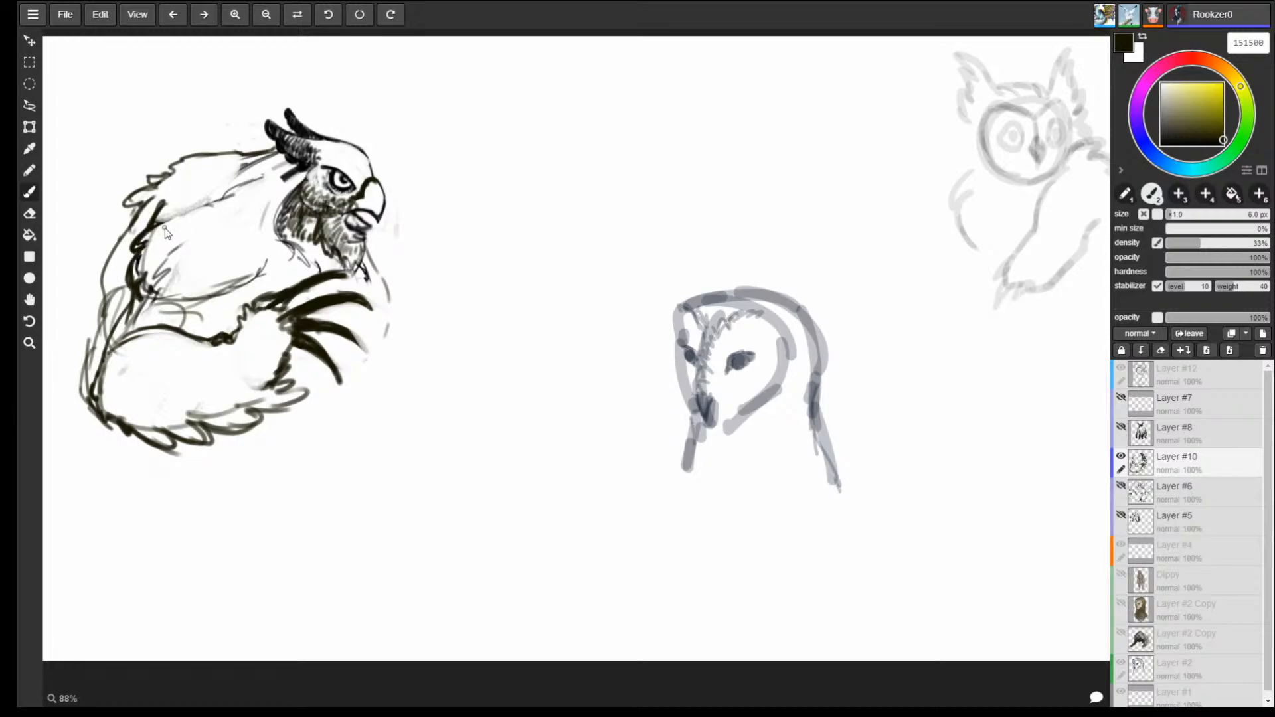
mouse_move(146, 212)
left_mouse_down()
mouse_move(99, 282)
mouse_move(87, 364)
left_mouse_up()
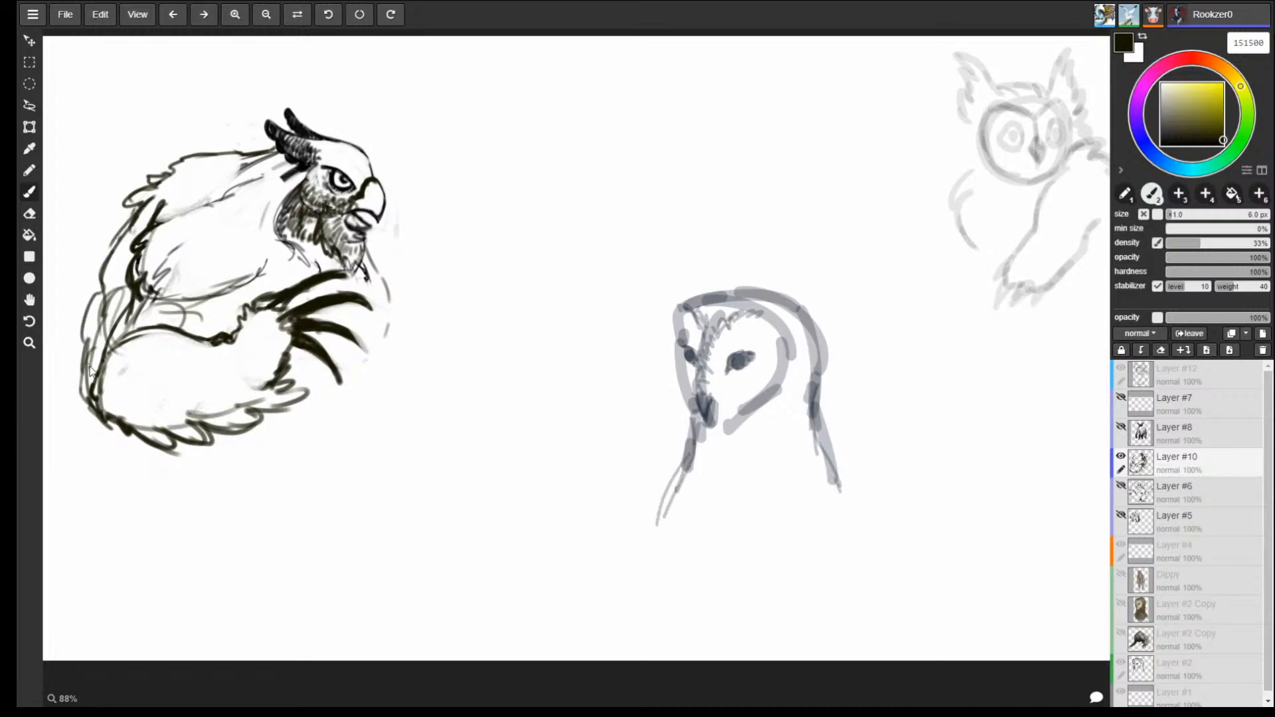
Rework the crease between upper arm and forearm and erase the loose line across the chest.
mouse_move(202, 323)
left_mouse_down()
mouse_move(238, 318)
mouse_move(229, 277)
mouse_move(256, 261)
mouse_move(189, 298)
left_mouse_up()
key("e")
key("b")
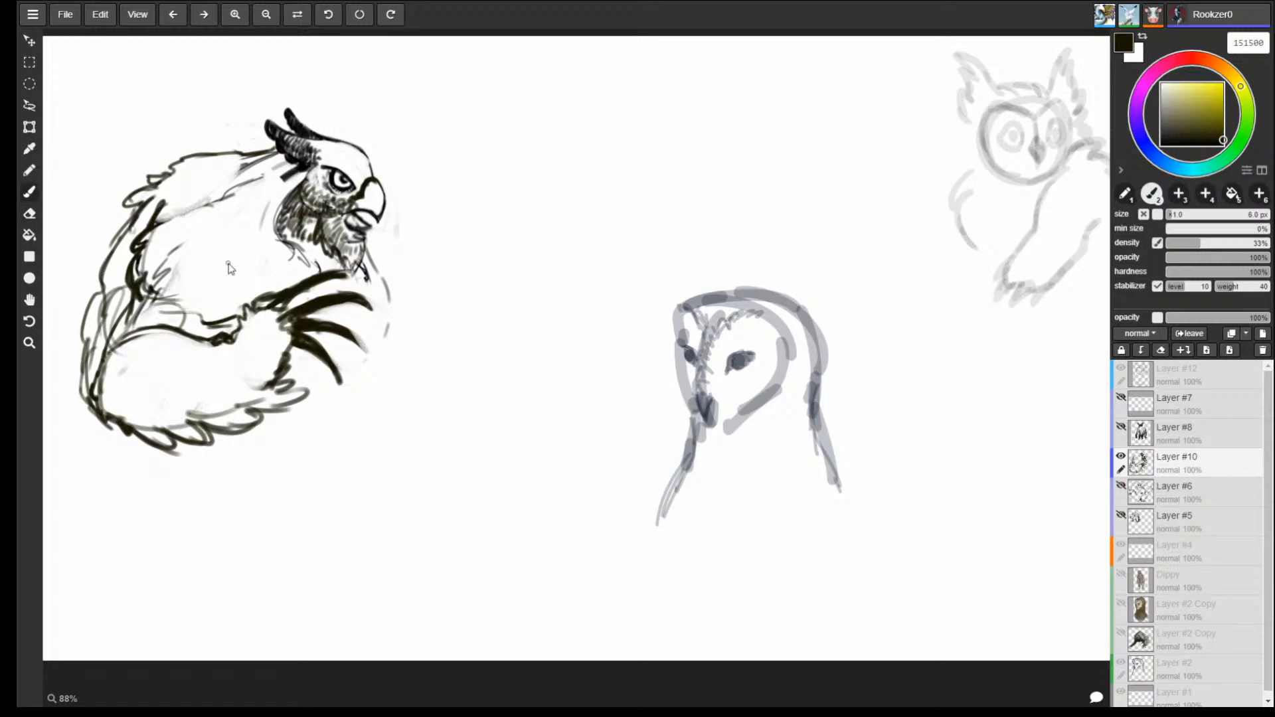
Outline the far side of the chest, the belly, the lower back and the hips.
mouse_move(357, 270)
left_mouse_down()
mouse_move(385, 293)
mouse_move(398, 356)
mouse_move(401, 333)
mouse_move(362, 384)
mouse_move(402, 349)
mouse_move(379, 399)
mouse_move(314, 414)
mouse_move(260, 451)
left_mouse_up()
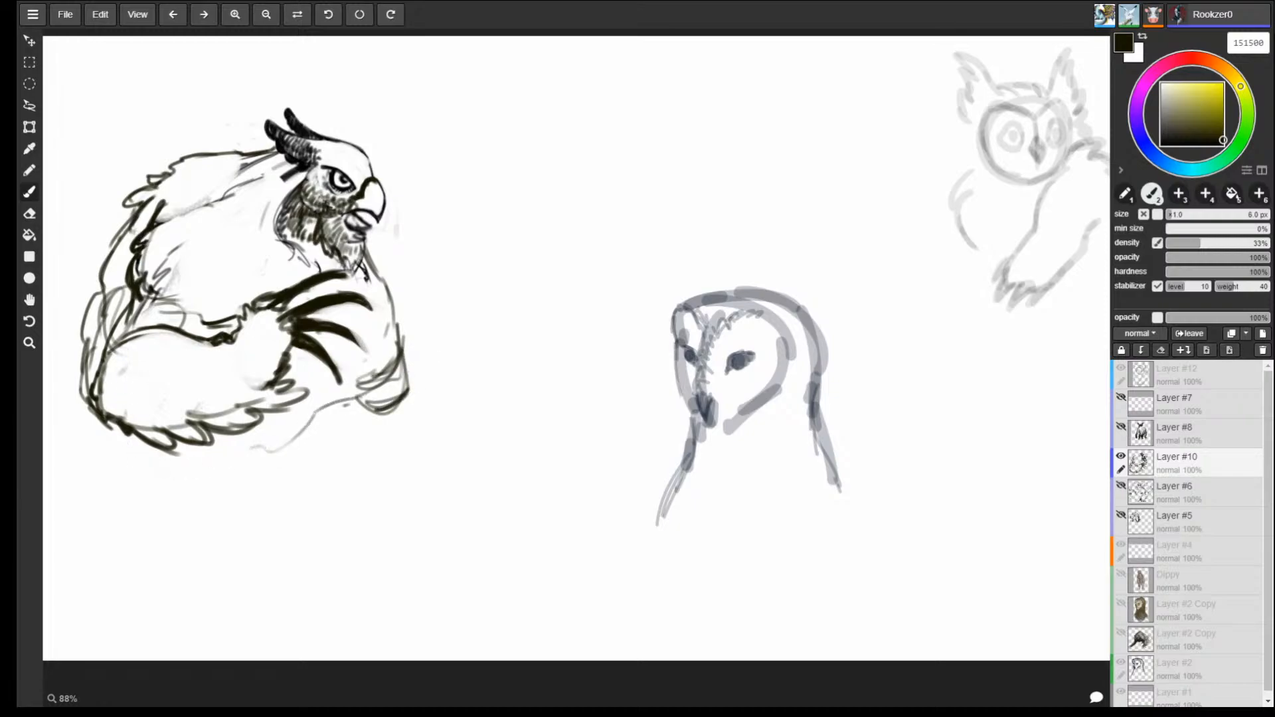
left_click_drag(127, 226, 52, 422)
mouse_move(60, 448)
left_mouse_down()
mouse_move(174, 490)
mouse_move(214, 472)
left_mouse_up()
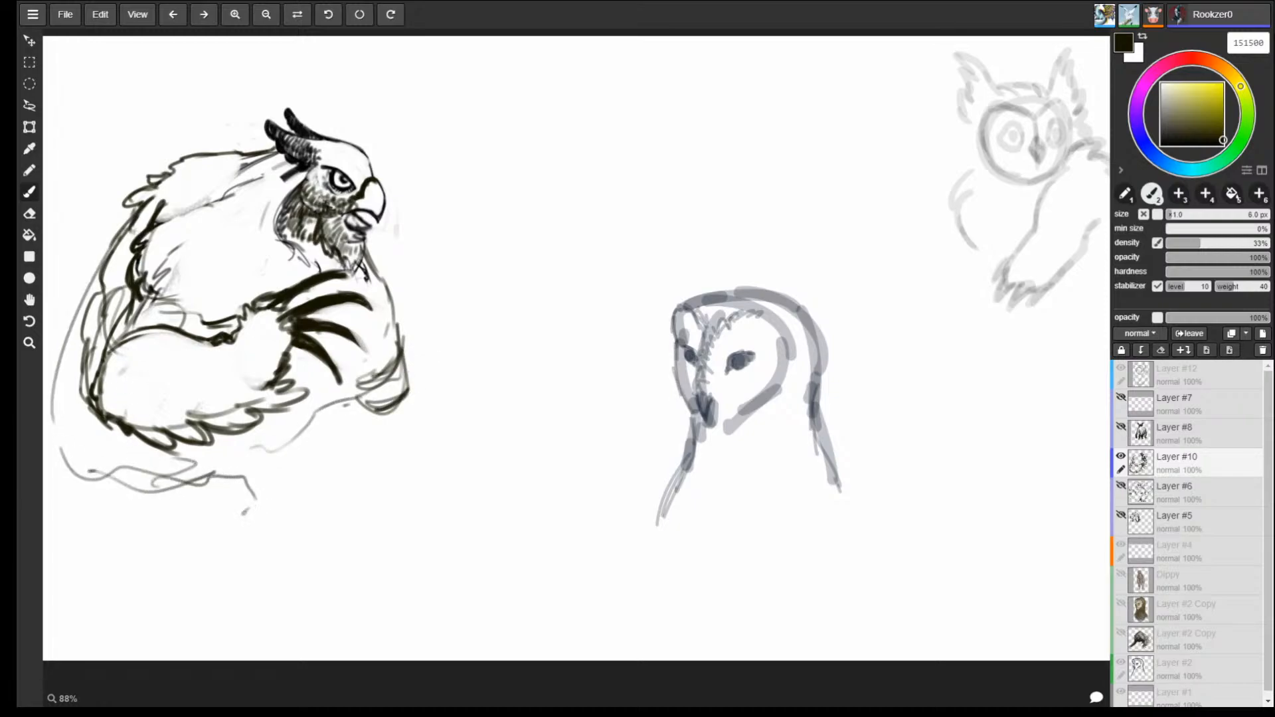
Sketch two bent hind legs below the hips and fill in dark claws on the front foot.
left_click_drag(244, 513, 227, 532)
left_click_drag(61, 414, 68, 505)
mouse_move(71, 510)
left_mouse_down()
mouse_move(98, 600)
mouse_move(58, 646)
mouse_move(97, 601)
left_mouse_up()
mouse_move(117, 575)
left_mouse_down()
mouse_move(121, 544)
mouse_move(178, 493)
mouse_move(224, 513)
left_mouse_up()
mouse_move(178, 495)
left_mouse_down()
mouse_move(205, 527)
mouse_move(189, 540)
left_mouse_up()
left_click_drag(243, 515, 223, 573)
mouse_move(201, 526)
left_mouse_down()
mouse_move(186, 543)
mouse_move(237, 541)
left_mouse_up()
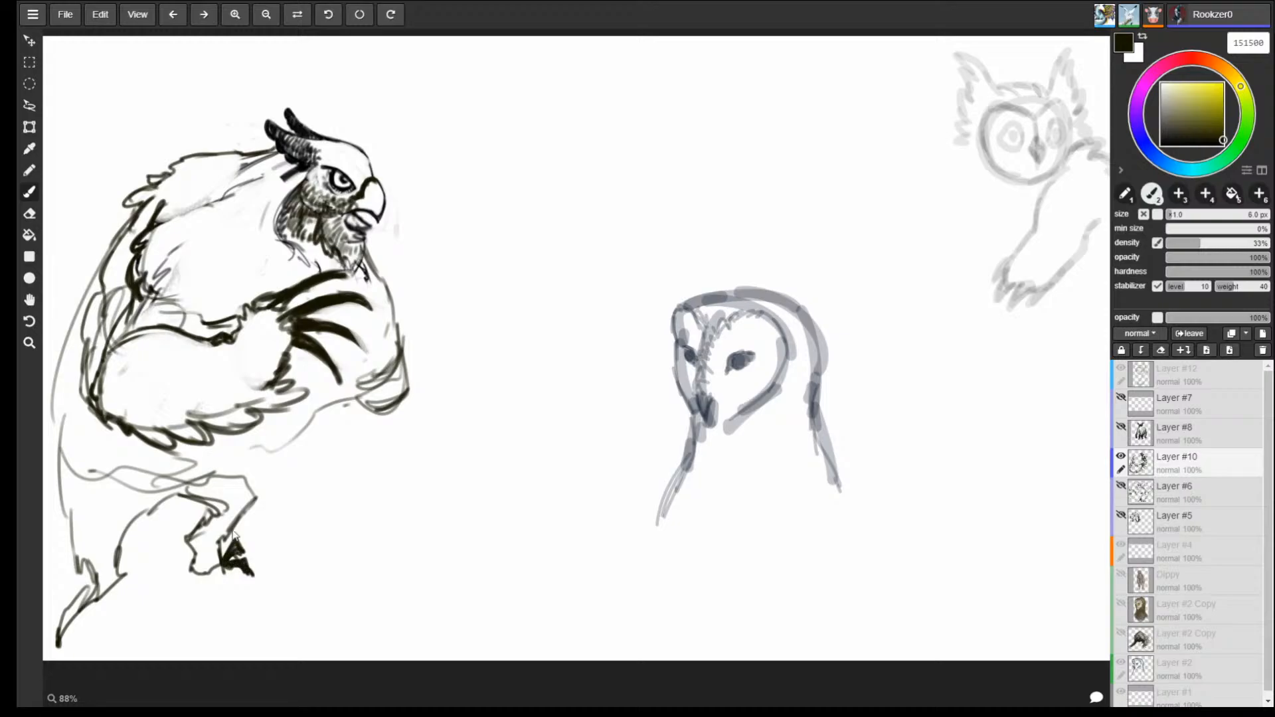
mouse_move(226, 569)
left_mouse_down()
mouse_move(232, 585)
mouse_move(211, 569)
left_mouse_up()
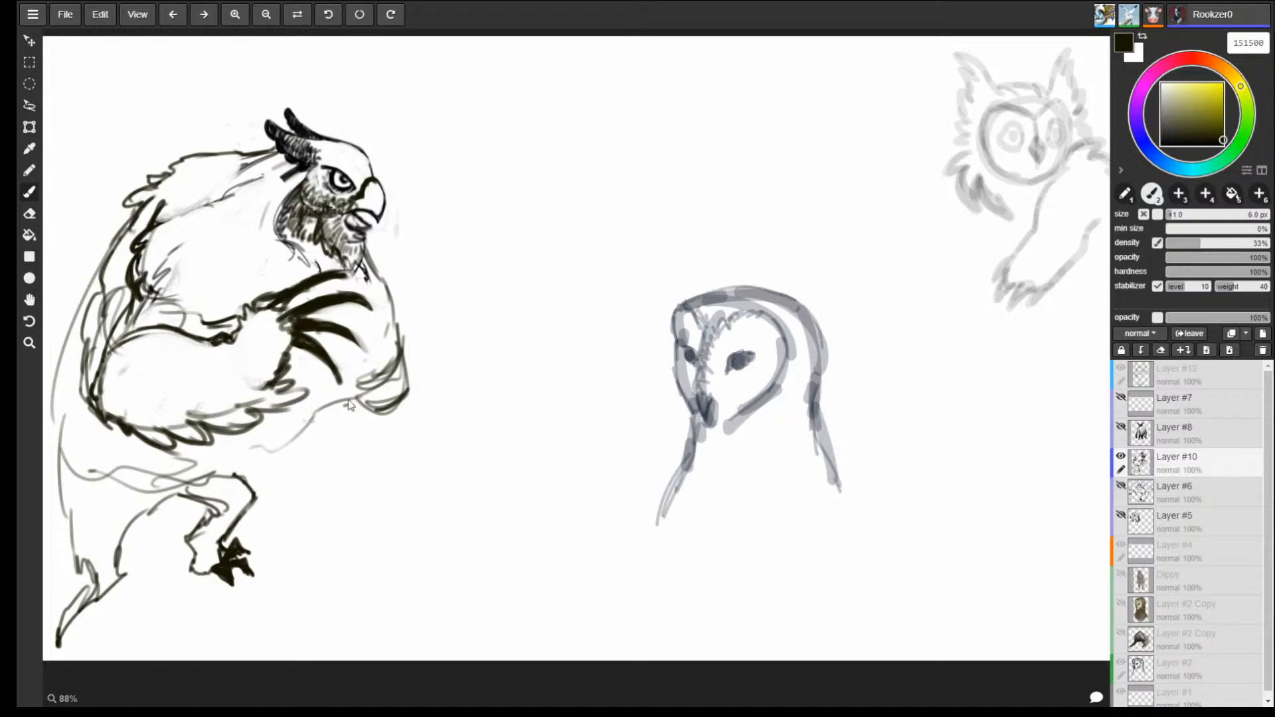
Draw the far upper arm with jagged feathers from beneath the chin down to the elbow.
left_click_drag(368, 251, 390, 275)
mouse_move(374, 260)
left_mouse_down()
mouse_move(402, 293)
mouse_move(419, 392)
mouse_move(313, 413)
mouse_move(390, 425)
mouse_move(324, 447)
mouse_move(367, 456)
mouse_move(379, 429)
mouse_move(418, 478)
left_mouse_up()
mouse_move(341, 432)
left_mouse_down()
mouse_move(336, 525)
mouse_move(418, 457)
left_mouse_up()
Extend the far forearm to the ground and give it a planted hand with long claws.
mouse_move(391, 425)
left_mouse_down()
mouse_move(465, 505)
mouse_move(485, 556)
left_mouse_up()
mouse_move(355, 487)
left_mouse_down()
mouse_move(378, 566)
mouse_move(444, 598)
left_mouse_up()
mouse_move(465, 511)
left_mouse_down()
mouse_move(490, 598)
mouse_move(431, 621)
left_mouse_up()
mouse_move(488, 553)
left_mouse_down()
mouse_move(495, 621)
mouse_move(469, 622)
left_mouse_up()
mouse_move(442, 595)
left_mouse_down()
mouse_move(413, 634)
mouse_move(495, 627)
mouse_move(525, 603)
mouse_move(564, 641)
left_mouse_up()
mouse_move(492, 623)
left_mouse_down()
mouse_move(545, 646)
mouse_move(501, 655)
mouse_move(439, 607)
mouse_move(440, 584)
left_mouse_up()
mouse_move(474, 552)
left_mouse_down()
mouse_move(490, 594)
mouse_move(473, 517)
left_mouse_up()
mouse_move(384, 420)
left_mouse_down()
mouse_move(481, 518)
mouse_move(495, 575)
left_mouse_up()
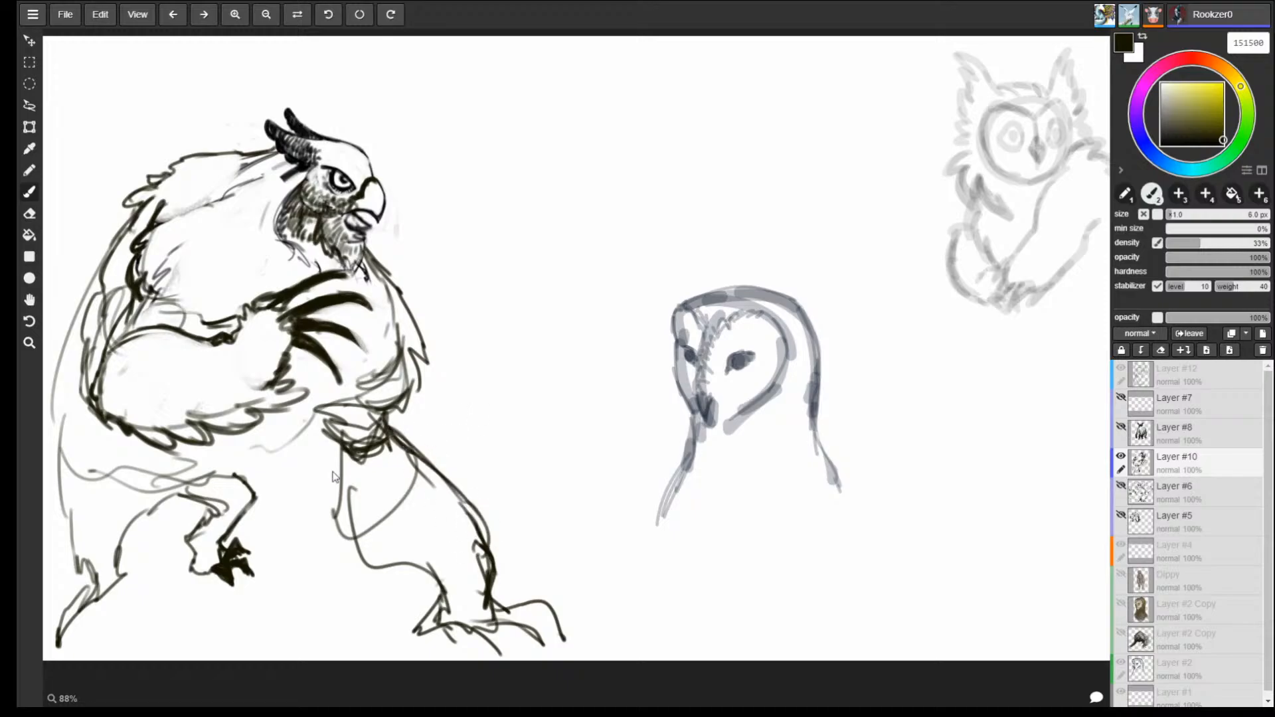
Redraw the inner edge of the far forearm as long feathers ending at the wrist.
mouse_move(339, 430)
left_mouse_down()
mouse_move(334, 495)
mouse_move(404, 579)
mouse_move(427, 586)
mouse_move(390, 560)
mouse_move(442, 590)
left_mouse_up()
mouse_move(337, 463)
left_mouse_down()
mouse_move(338, 546)
mouse_move(435, 585)
left_mouse_up()
mouse_move(316, 412)
left_mouse_down()
mouse_move(333, 513)
mouse_move(382, 592)
left_mouse_up()
mouse_move(350, 519)
left_mouse_down()
mouse_move(382, 578)
mouse_move(436, 597)
left_mouse_up()
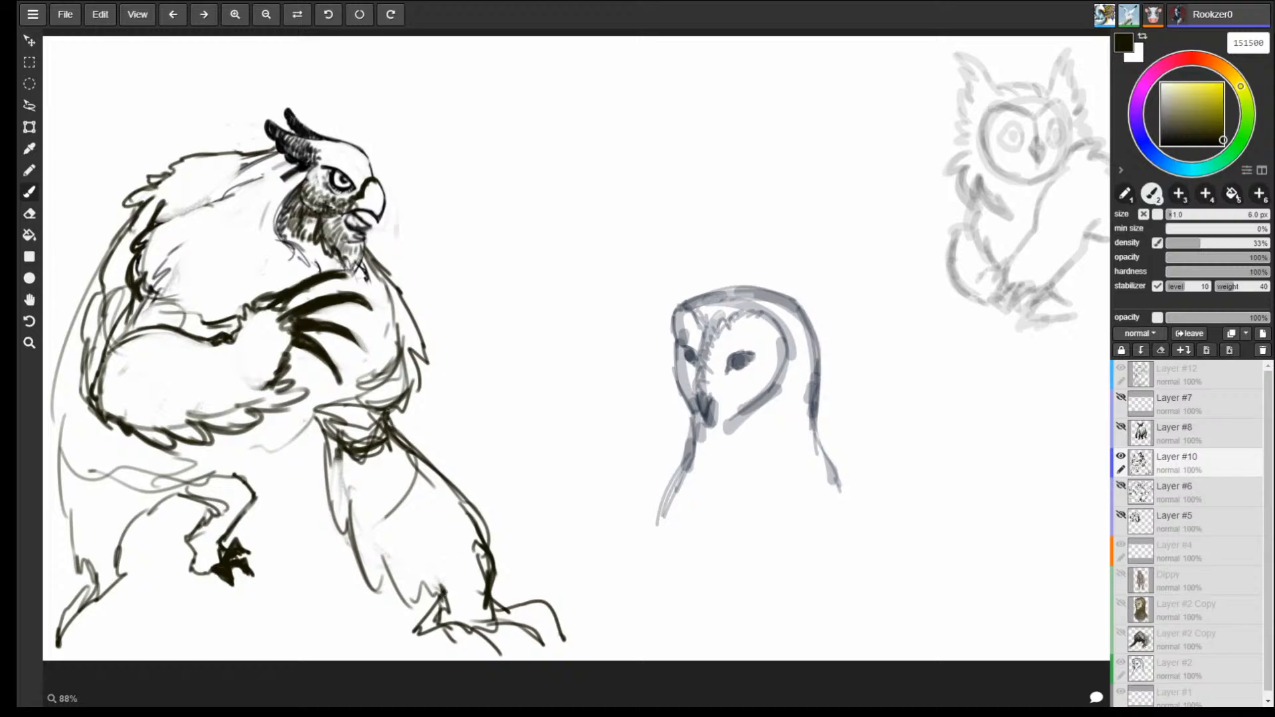
Touch up the feathers at the far elbow and rework the brow into a stern line above the eye.
mouse_move(411, 375)
left_mouse_down()
mouse_move(406, 410)
mouse_move(419, 388)
left_mouse_up()
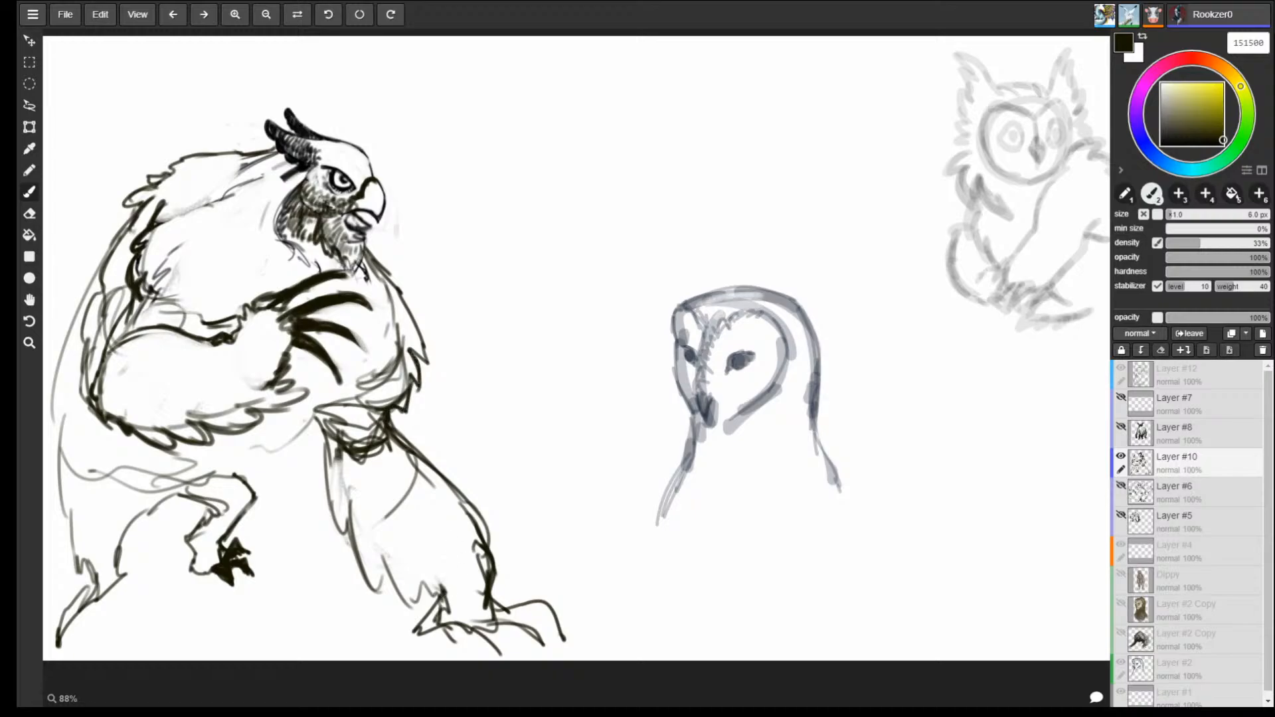
left_click_drag(411, 343, 428, 364)
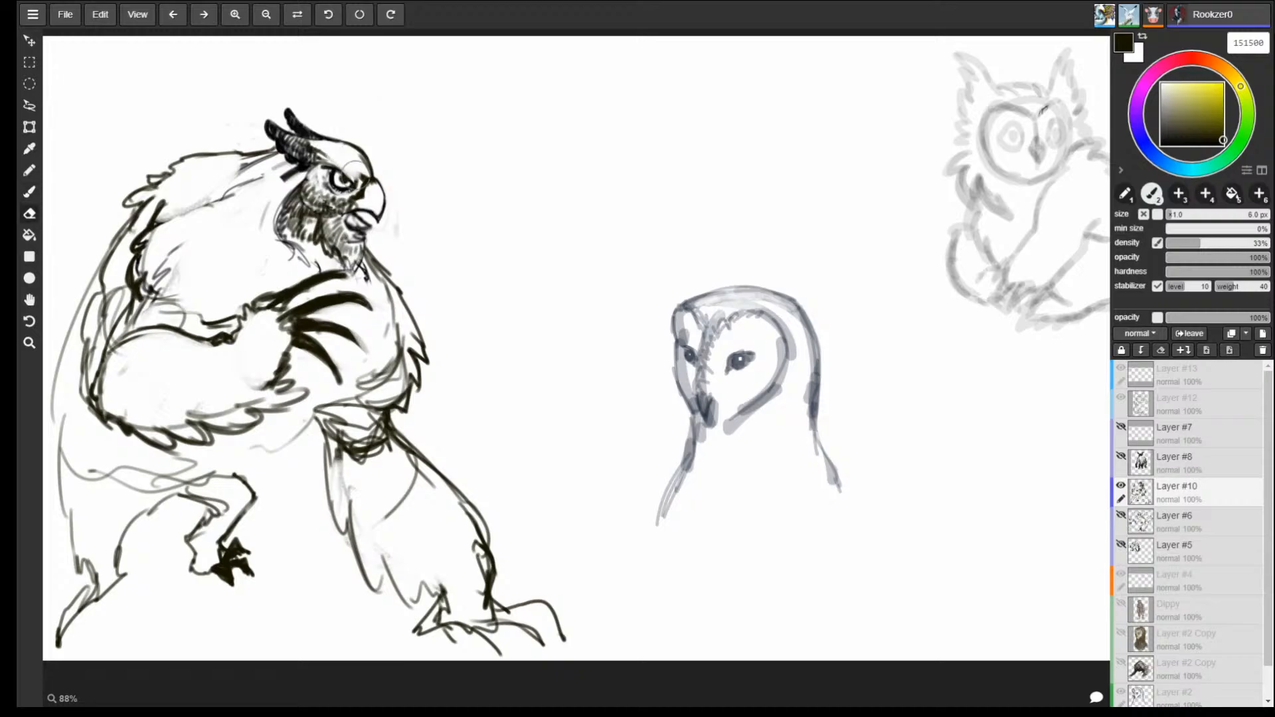
mouse_move(325, 170)
left_mouse_down()
mouse_move(358, 182)
mouse_move(334, 159)
mouse_move(362, 166)
left_mouse_up()
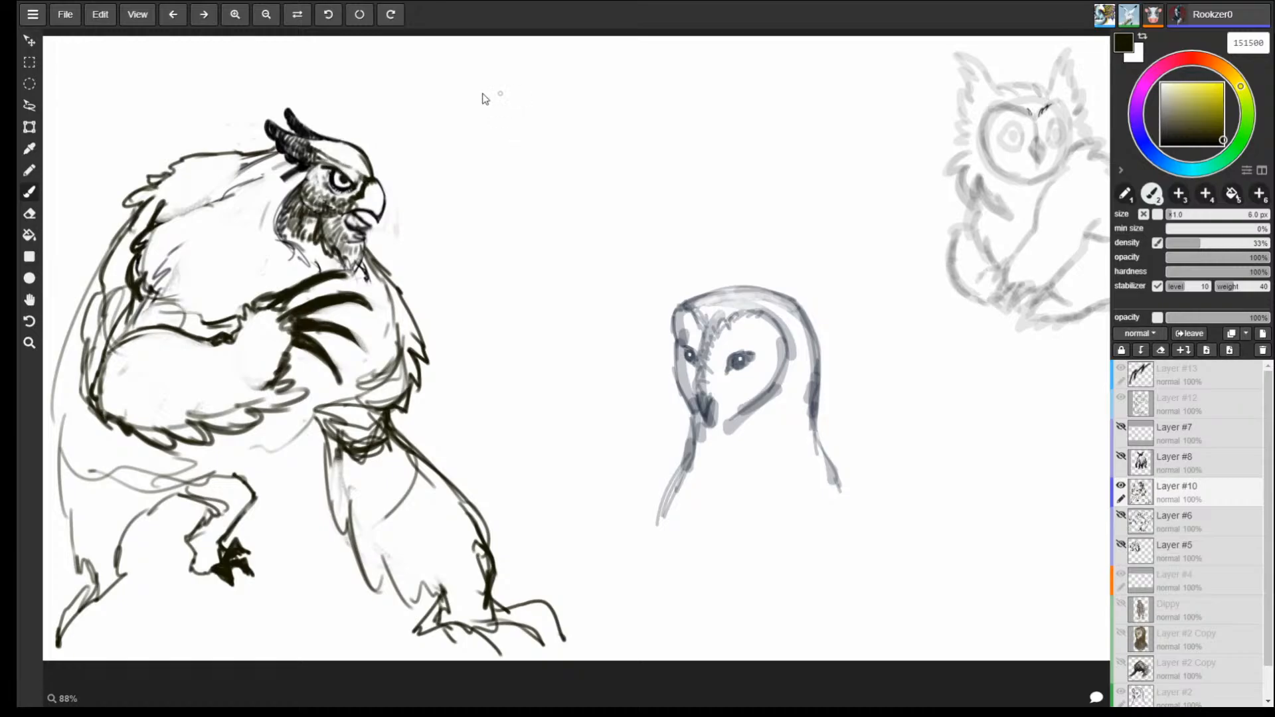
mouse_move(500, 94)
left_mouse_down()
mouse_move(467, 168)
mouse_move(508, 95)
mouse_move(493, 169)
left_mouse_up()
left_click_drag(535, 113, 521, 156)
left_click_drag(502, 157, 509, 173)
left_click(474, 142)
left_click(532, 137)
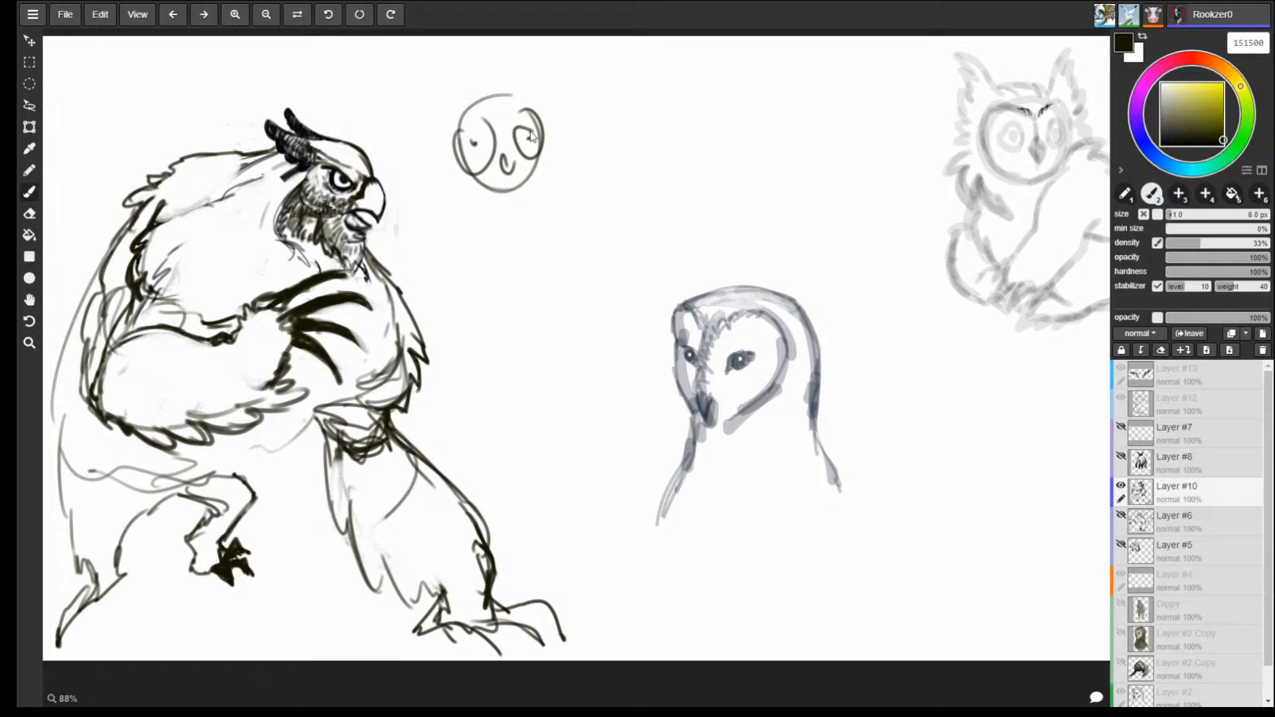
key("ctrl+z")
key("ctrl+z")
key("ctrl+z")
key("ctrl+z")
key("ctrl+z")
key("ctrl+z")
key("ctrl+z")
key("ctrl+z")
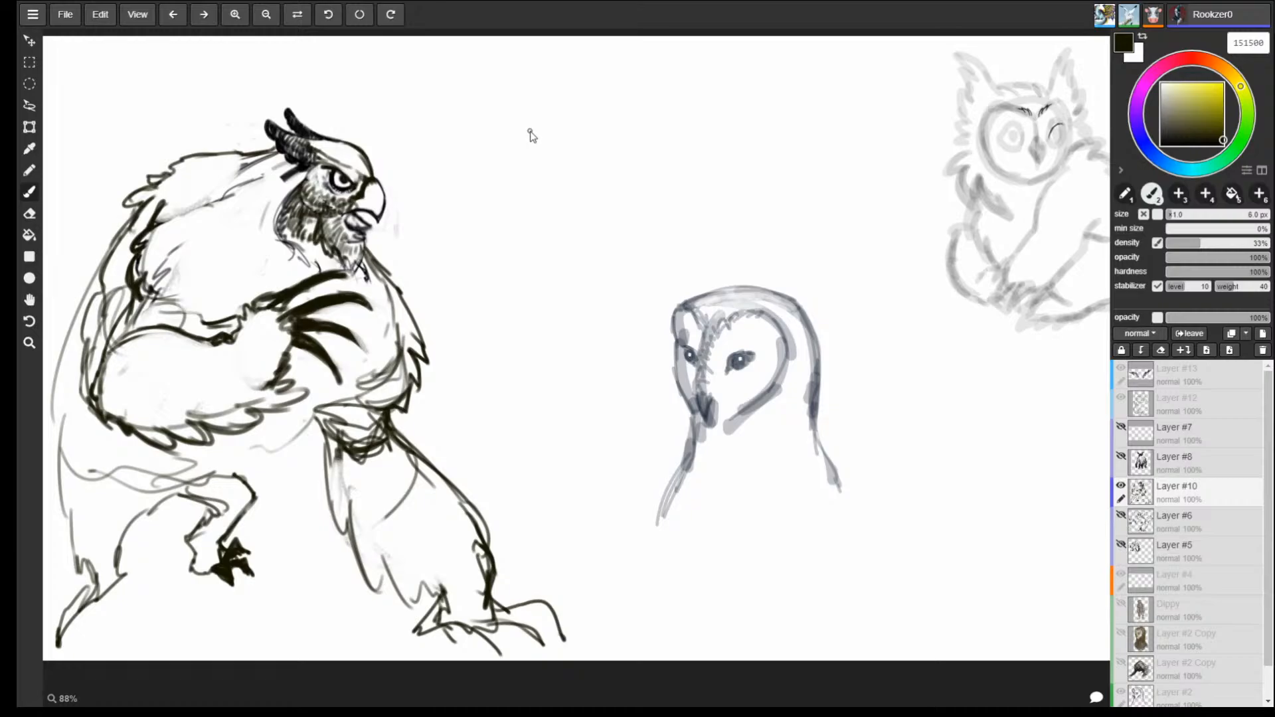
Rough in a large round near shoulder with overlapping circular strokes and mark the chest line beside it.
mouse_move(201, 189)
left_mouse_down()
mouse_move(159, 192)
mouse_move(196, 310)
left_mouse_up()
mouse_move(208, 177)
left_mouse_down()
mouse_move(116, 233)
mouse_move(196, 311)
left_mouse_up()
mouse_move(232, 184)
left_mouse_down()
mouse_move(97, 266)
mouse_move(153, 302)
left_mouse_up()
mouse_move(243, 180)
left_mouse_down()
mouse_move(175, 155)
mouse_move(140, 299)
left_mouse_up()
mouse_move(243, 187)
left_mouse_down()
mouse_move(126, 186)
mouse_move(232, 271)
left_mouse_up()
mouse_move(217, 168)
left_mouse_down()
mouse_move(253, 240)
mouse_move(222, 274)
mouse_move(264, 237)
left_mouse_up()
mouse_move(380, 248)
left_mouse_down()
mouse_move(400, 305)
mouse_move(307, 392)
mouse_move(399, 299)
left_mouse_up()
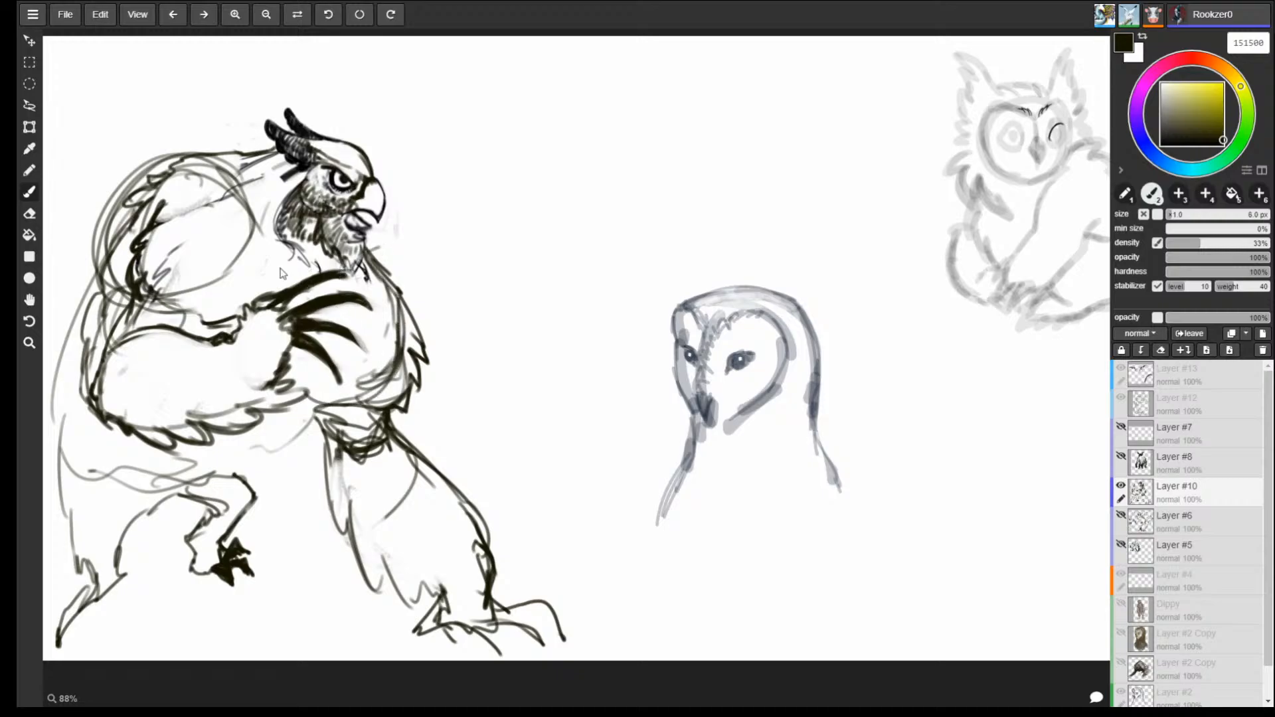
left_click_drag(272, 237, 267, 272)
Draw a larger feathered back outline outside the hump, resetting the brush colour to black (000000).
mouse_move(187, 174)
left_mouse_down()
mouse_move(222, 152)
mouse_move(114, 163)
mouse_move(76, 227)
left_mouse_up()
key("x")
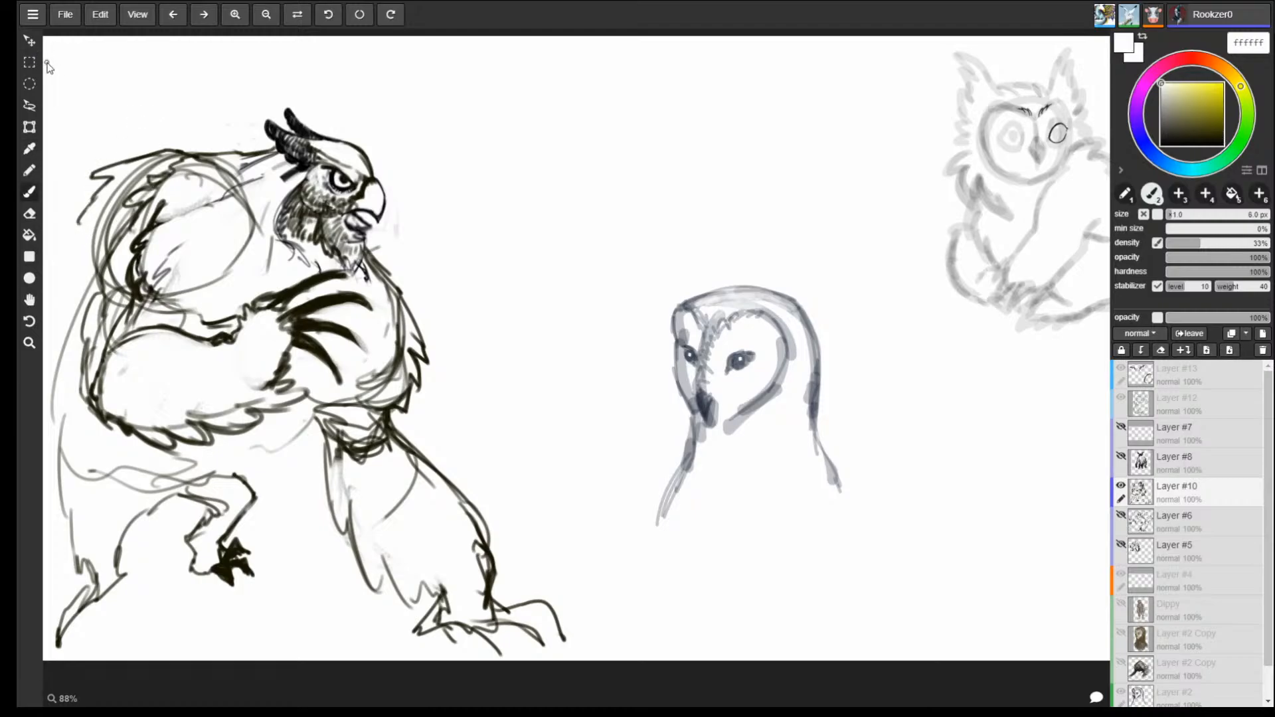
key("d")
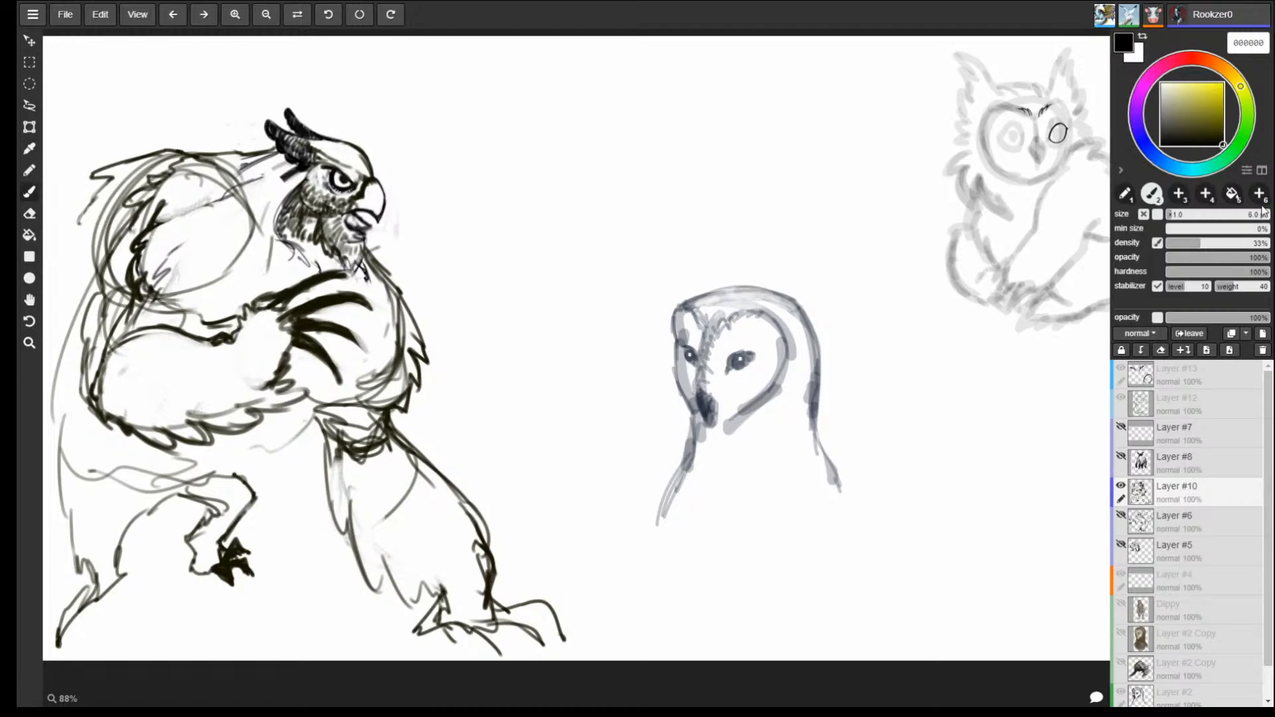
left_click_drag(105, 184, 81, 207)
mouse_move(62, 250)
left_mouse_down()
mouse_move(78, 264)
mouse_move(58, 327)
mouse_move(79, 392)
left_mouse_up()
Darken the crease above the elbow and erase the old back and arm lines inside the new outline.
mouse_move(160, 308)
left_mouse_down()
mouse_move(207, 310)
mouse_move(109, 326)
mouse_move(183, 336)
left_mouse_up()
mouse_move(106, 329)
left_mouse_down()
mouse_move(148, 318)
mouse_move(198, 362)
mouse_move(82, 350)
mouse_move(83, 374)
mouse_move(129, 404)
mouse_move(98, 293)
mouse_move(128, 199)
mouse_move(163, 174)
mouse_move(139, 277)
mouse_move(165, 272)
left_mouse_up()
key("e")
key("b")
key("e")
key("b")
key("e")
key("b")
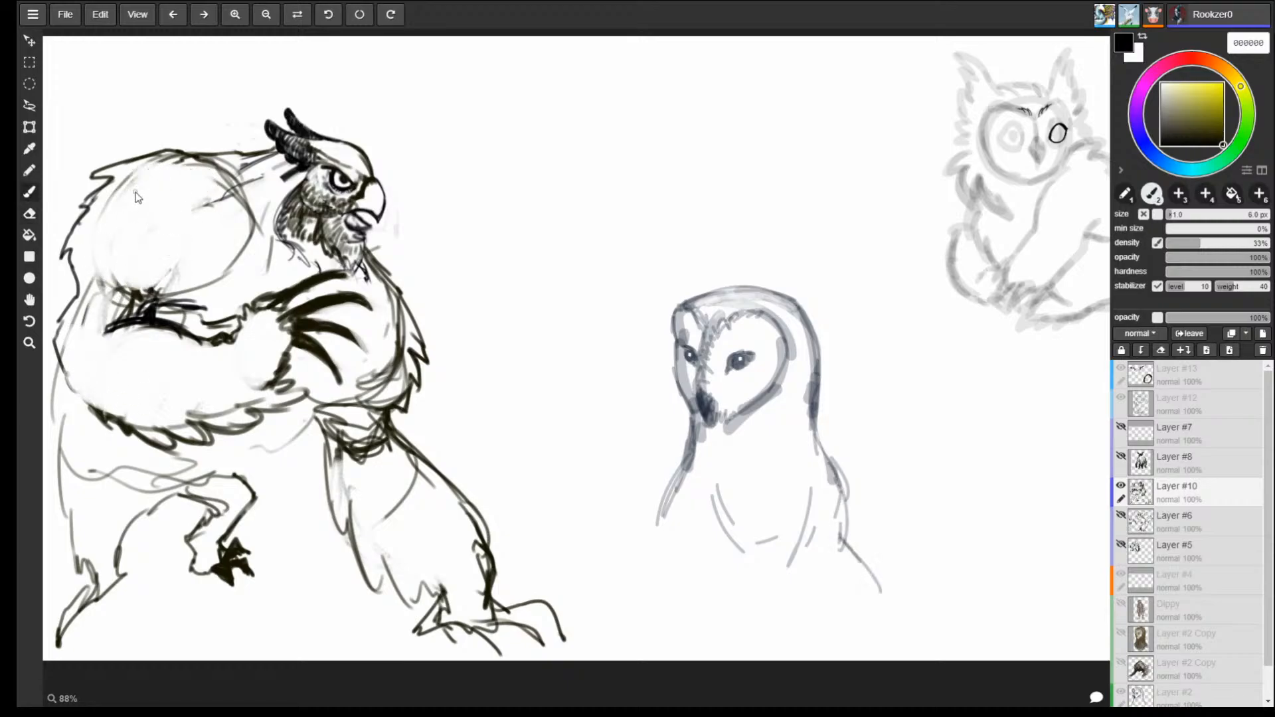
Add jagged feathers along the top of the shoulder and soften the round construction line inside it.
left_click_drag(215, 155, 124, 156)
mouse_move(171, 304)
left_mouse_down()
mouse_move(162, 317)
mouse_move(218, 289)
mouse_move(209, 294)
mouse_move(237, 259)
mouse_move(249, 211)
left_mouse_up()
key("e")
key("b")
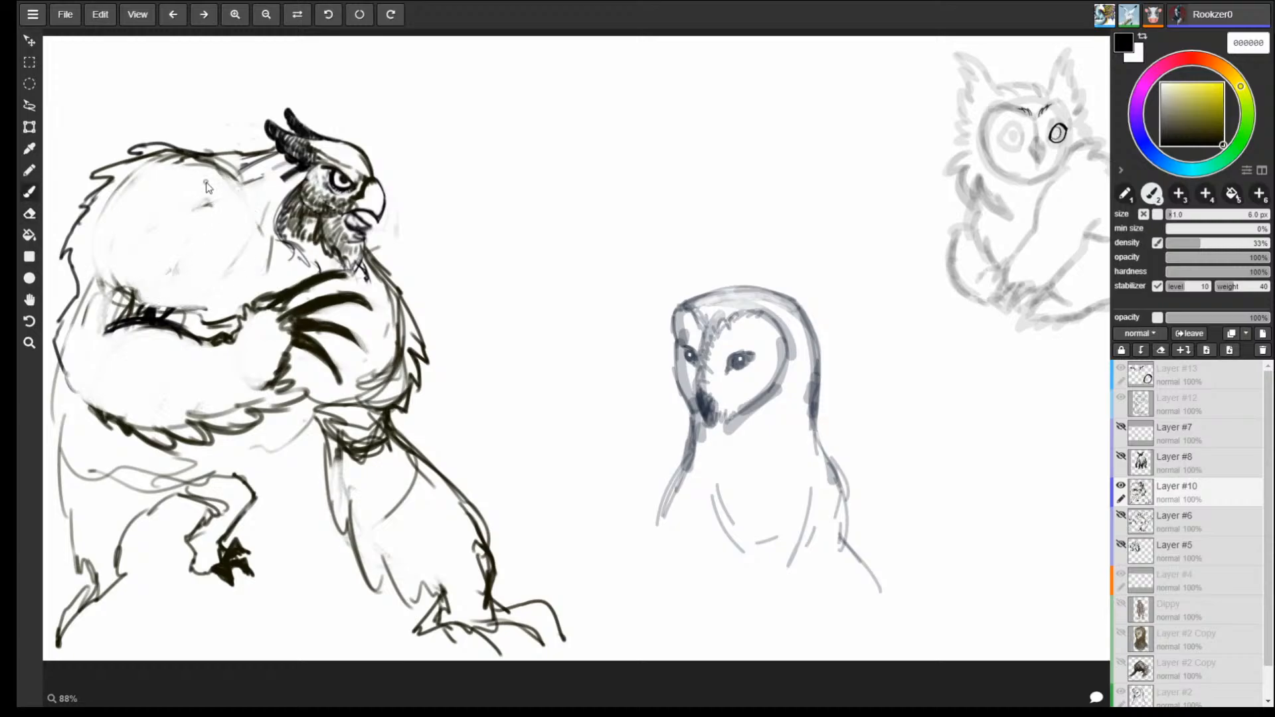
left_click_drag(196, 161, 240, 175)
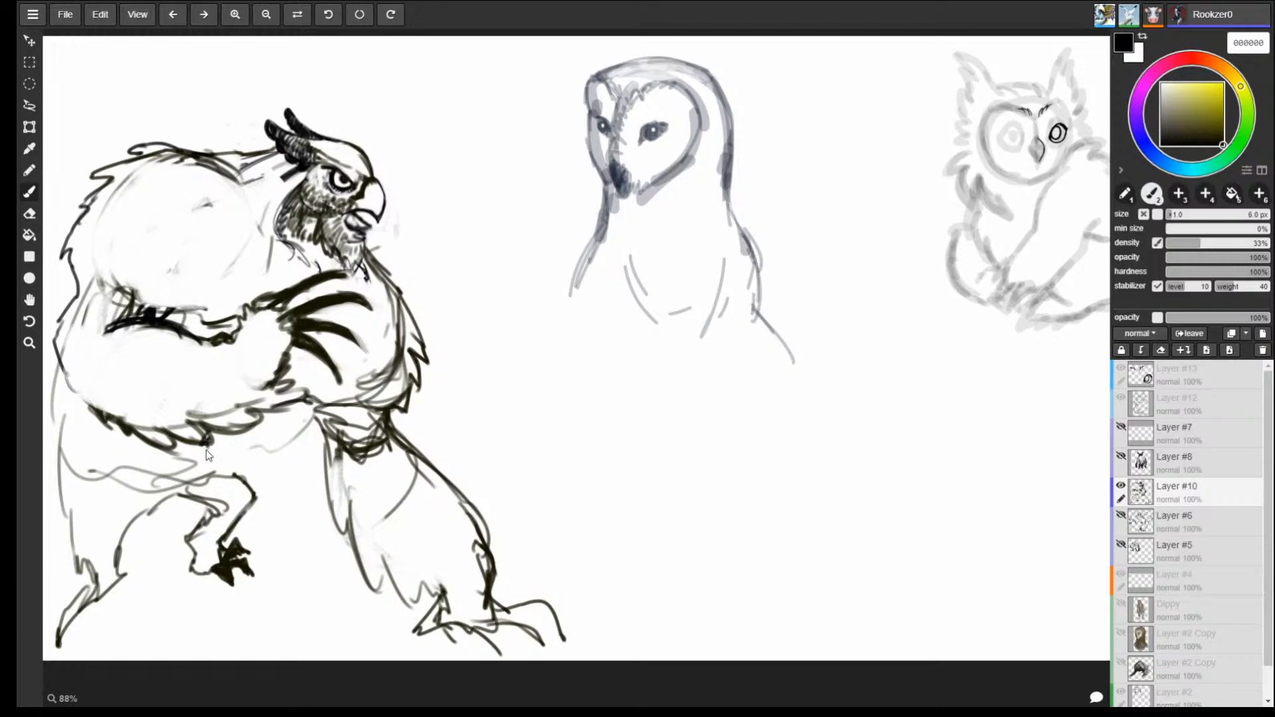
Firm up the hind-leg contours and feet with dark lines and strengthen the lower back outline.
left_click_drag(209, 435, 254, 497)
mouse_move(143, 512)
left_mouse_down()
mouse_move(133, 574)
mouse_move(72, 586)
mouse_move(51, 642)
mouse_move(65, 651)
mouse_move(94, 632)
mouse_move(87, 645)
mouse_move(68, 621)
mouse_move(121, 582)
mouse_move(139, 511)
mouse_move(191, 502)
mouse_move(213, 524)
left_mouse_up()
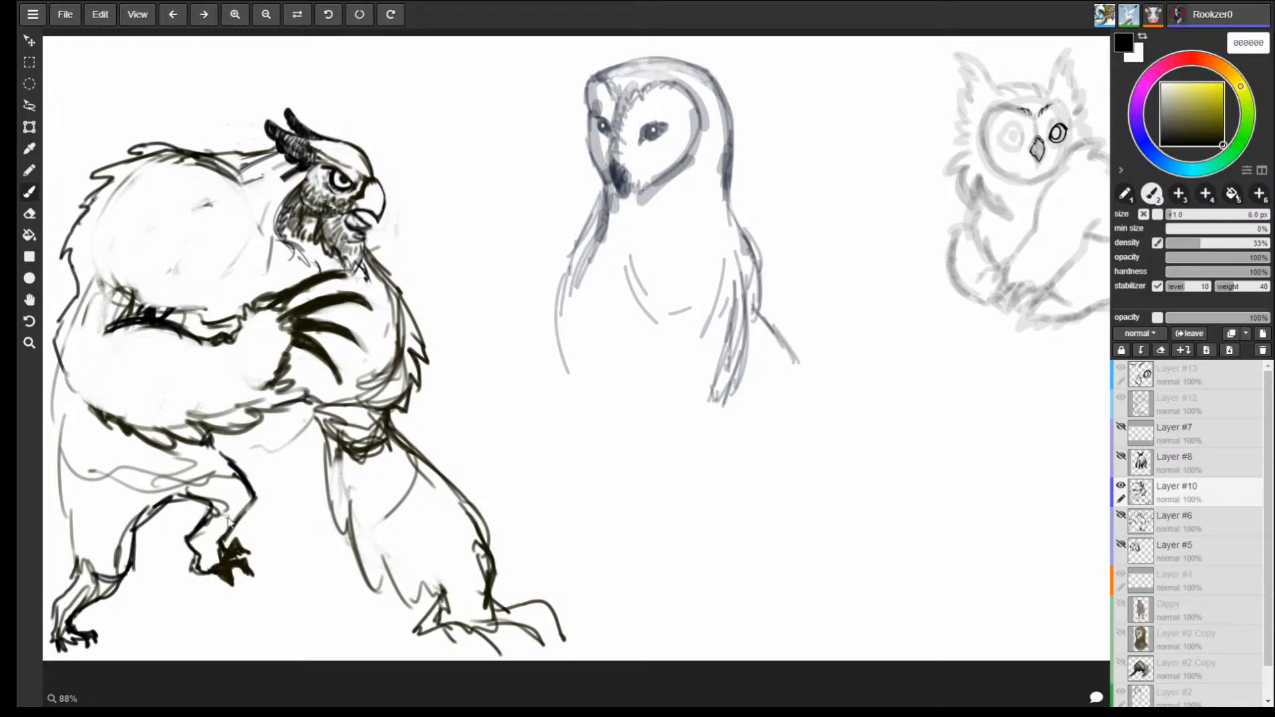
mouse_move(56, 365)
left_mouse_down()
mouse_move(47, 465)
mouse_move(65, 515)
left_mouse_up()
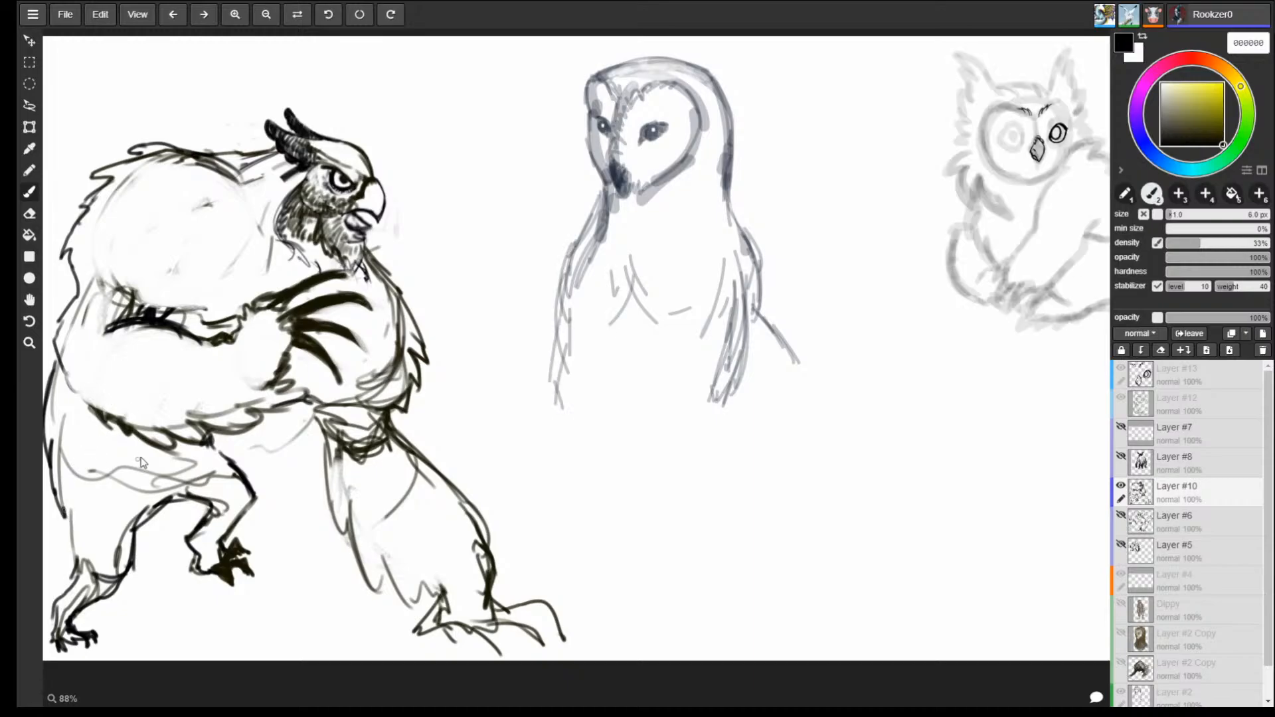
Sketch a pointed feather tuft hanging between the hind legs and a contour for the near thigh.
left_click_drag(187, 446, 174, 480)
mouse_move(118, 459)
left_mouse_down()
mouse_move(156, 505)
mouse_move(141, 545)
mouse_move(186, 473)
left_mouse_up()
mouse_move(188, 463)
left_mouse_down()
mouse_move(189, 520)
mouse_move(153, 517)
left_mouse_up()
mouse_move(137, 478)
left_mouse_down()
mouse_move(149, 585)
mouse_move(215, 440)
left_mouse_up()
mouse_move(138, 513)
left_mouse_down()
mouse_move(136, 490)
mouse_move(88, 430)
mouse_move(48, 433)
mouse_move(76, 389)
mouse_move(85, 401)
left_mouse_up()
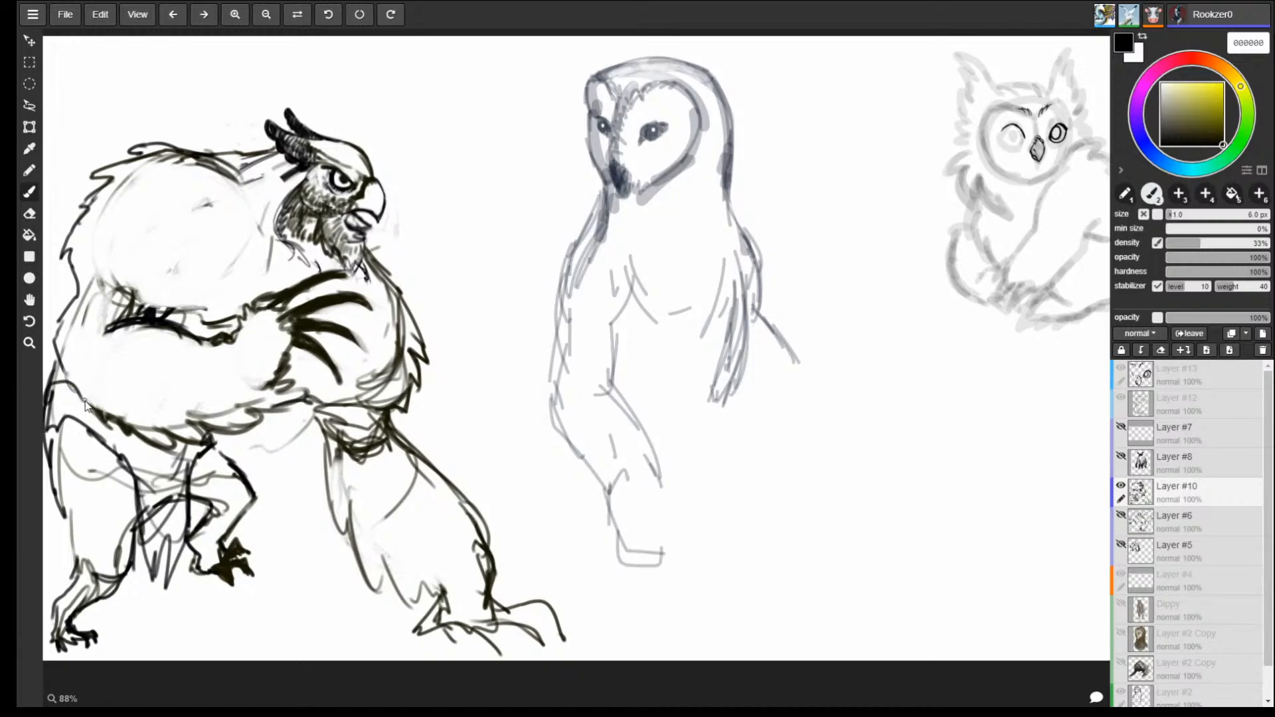
Strengthen the shoulder's front edge with dark curves and add strokes from the chin feathers to the claws.
mouse_move(230, 172)
left_mouse_down()
mouse_move(250, 316)
mouse_move(268, 264)
mouse_move(273, 293)
mouse_move(272, 271)
left_mouse_up()
mouse_move(206, 156)
left_mouse_down()
mouse_move(237, 160)
mouse_move(262, 212)
mouse_move(271, 291)
left_mouse_up()
mouse_move(369, 265)
left_mouse_down()
mouse_move(348, 292)
mouse_move(322, 297)
mouse_move(353, 295)
mouse_move(314, 324)
left_mouse_up()
left_click_drag(343, 300, 311, 322)
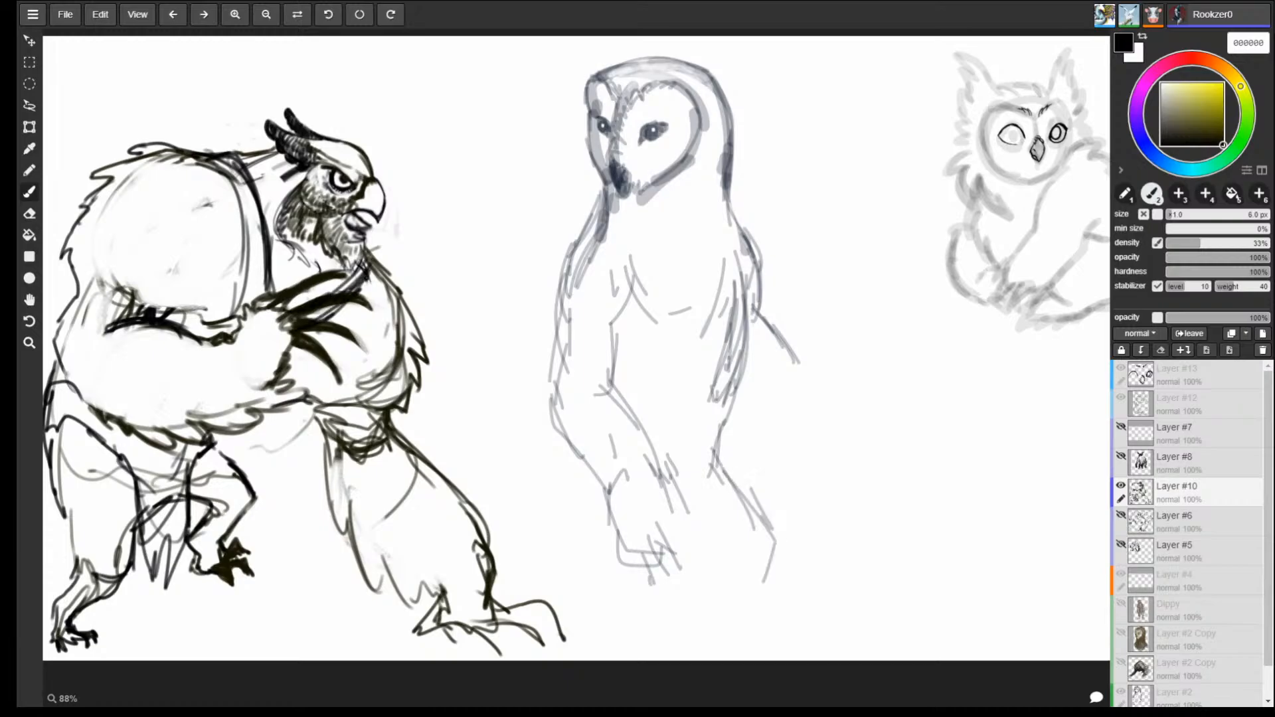
left_click_drag(348, 280, 329, 294)
Erase parts of the forearm's feathered underside and lighten the dark crease above the elbow.
mouse_move(246, 426)
left_mouse_down()
mouse_move(221, 393)
mouse_move(269, 391)
left_mouse_up()
key("ctrl+z")
key("e")
mouse_move(164, 401)
left_mouse_down()
mouse_move(187, 410)
mouse_move(141, 418)
left_mouse_up()
key("b")
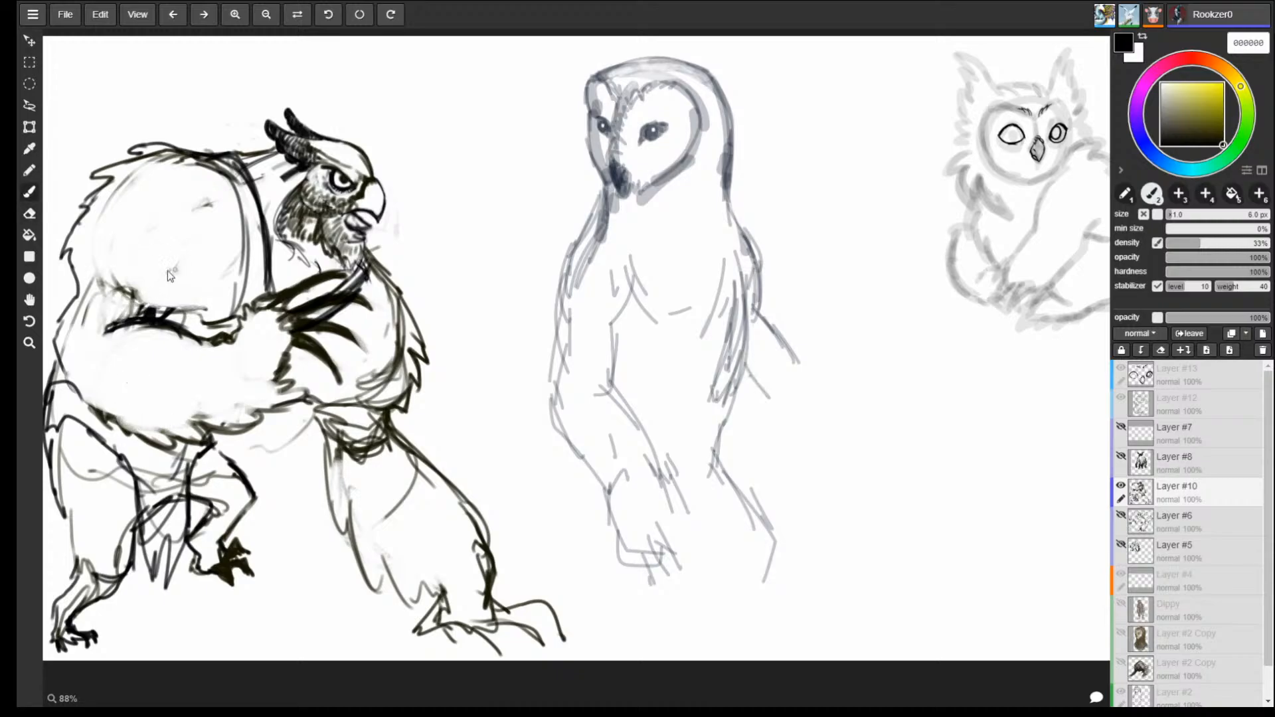
key("e")
left_click_drag(100, 315, 164, 308)
key("b")
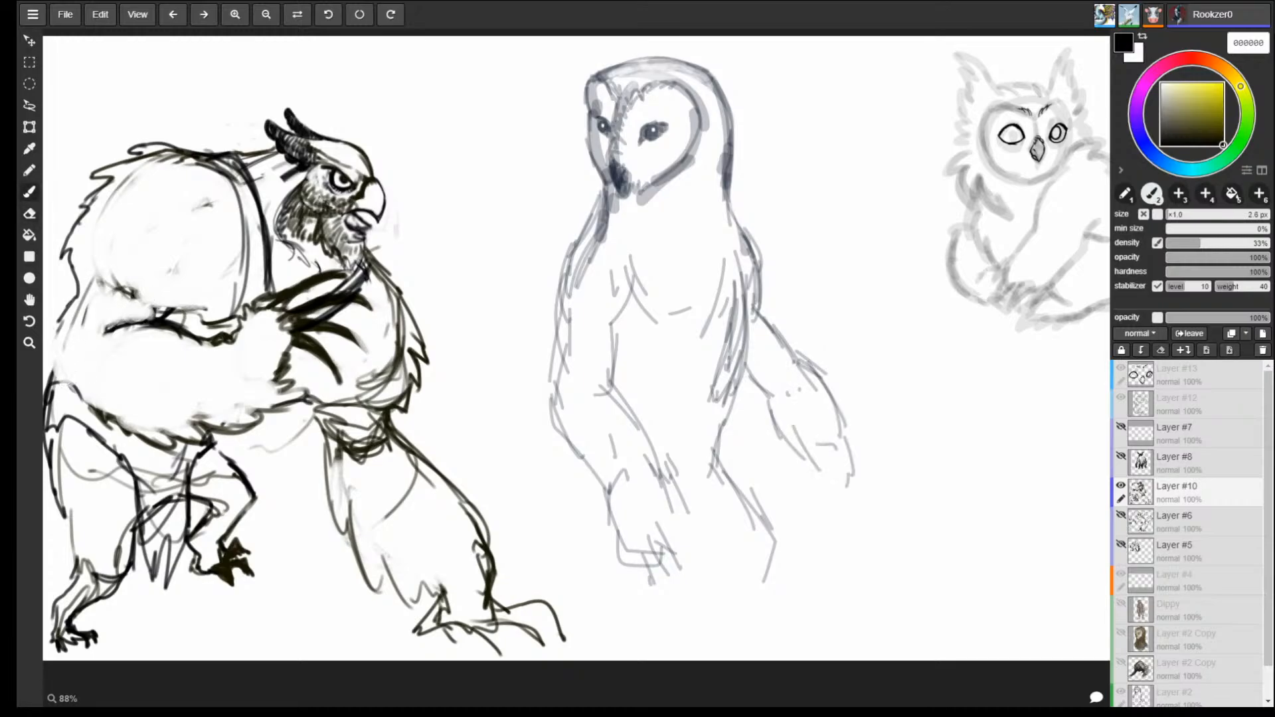
Redraw layered feathers at 6.0 px from the elbow along the underside of the forearm to the palm.
left_click_drag(65, 315, 59, 400)
key("bracketright")
key("bracketright")
key("bracketright")
mouse_move(65, 315)
left_mouse_down()
mouse_move(59, 400)
mouse_move(62, 386)
mouse_move(104, 435)
mouse_move(108, 420)
mouse_move(147, 453)
mouse_move(174, 456)
mouse_move(58, 383)
left_mouse_up()
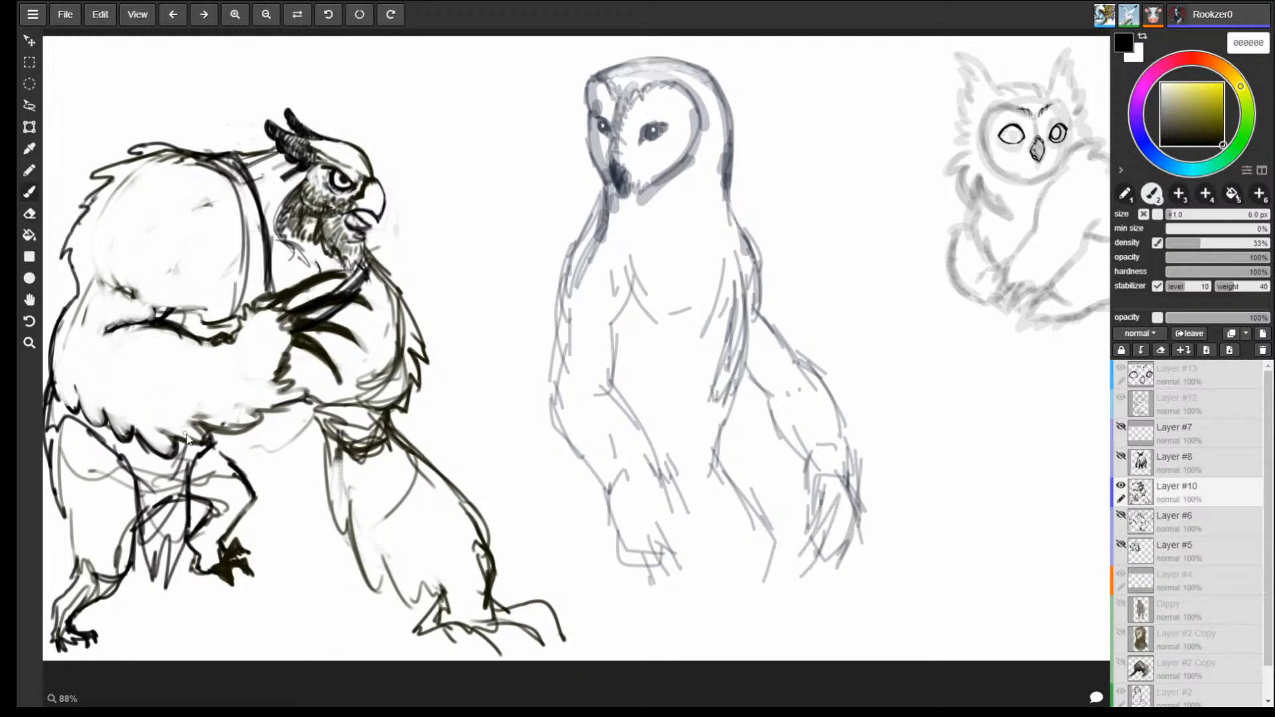
left_click_drag(177, 435, 217, 446)
mouse_move(215, 425)
left_mouse_down()
mouse_move(255, 436)
mouse_move(297, 406)
mouse_move(286, 384)
mouse_move(276, 400)
mouse_move(278, 372)
mouse_move(297, 397)
mouse_move(285, 414)
mouse_move(271, 395)
left_mouse_up()
key("e")
key("b")
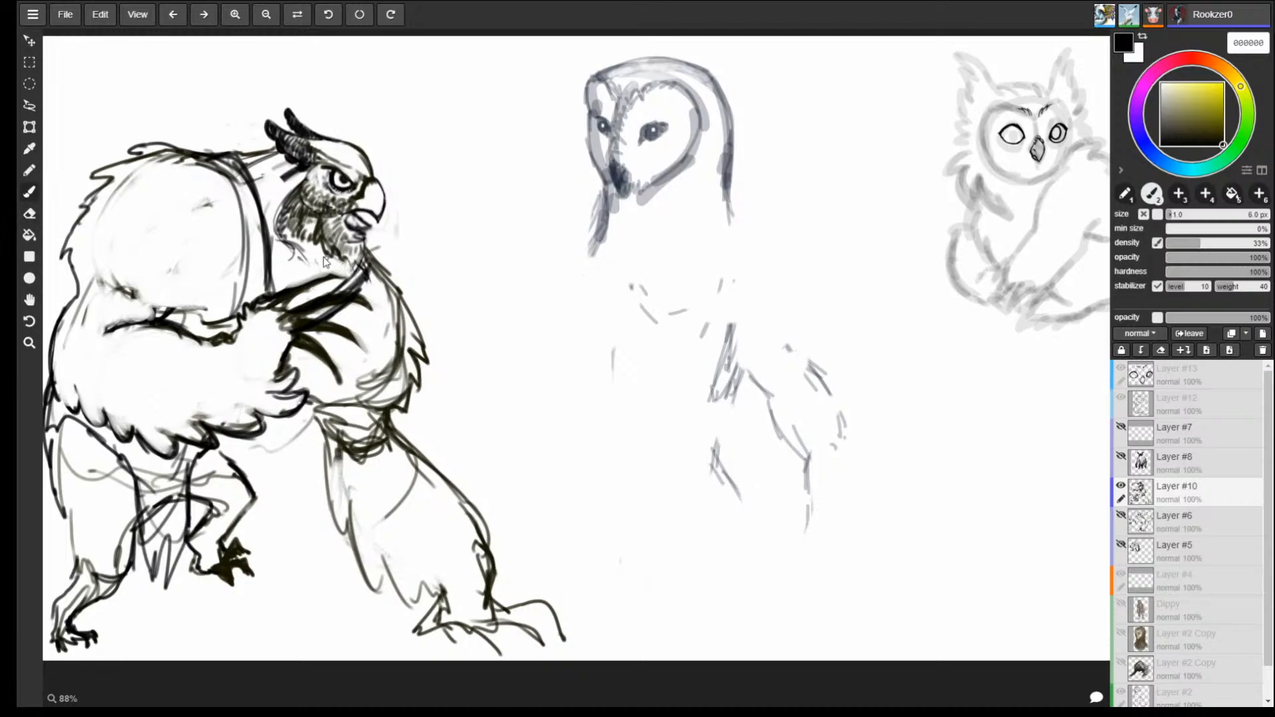
Erase the shoulder's dark front edge and clean up the strokes between the chin and the claws.
left_click_drag(286, 292, 341, 278)
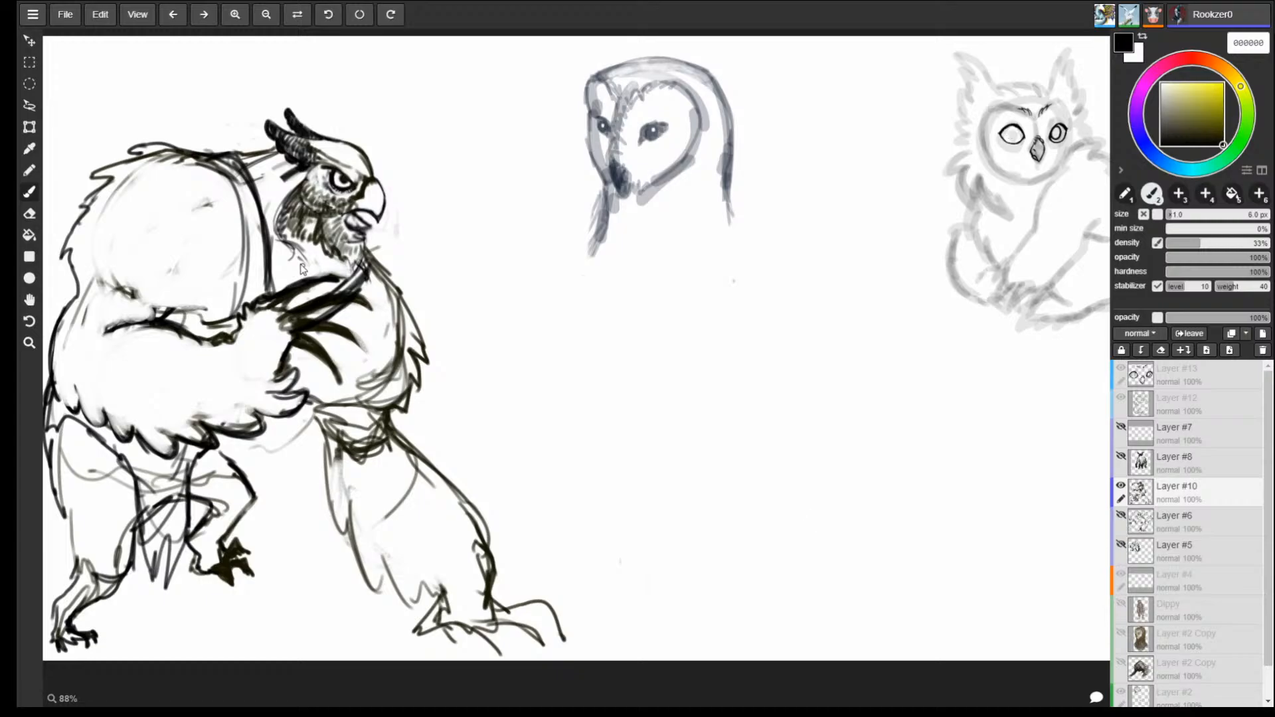
mouse_move(251, 247)
left_mouse_down()
mouse_move(239, 297)
mouse_move(219, 307)
mouse_move(249, 282)
mouse_move(253, 198)
mouse_move(213, 188)
mouse_move(203, 160)
mouse_move(178, 156)
mouse_move(239, 149)
left_mouse_up()
key("e")
key("b")
key("e")
key("b")
key("e")
mouse_move(356, 284)
left_mouse_down()
mouse_move(332, 296)
mouse_move(370, 268)
left_mouse_up()
key("b")
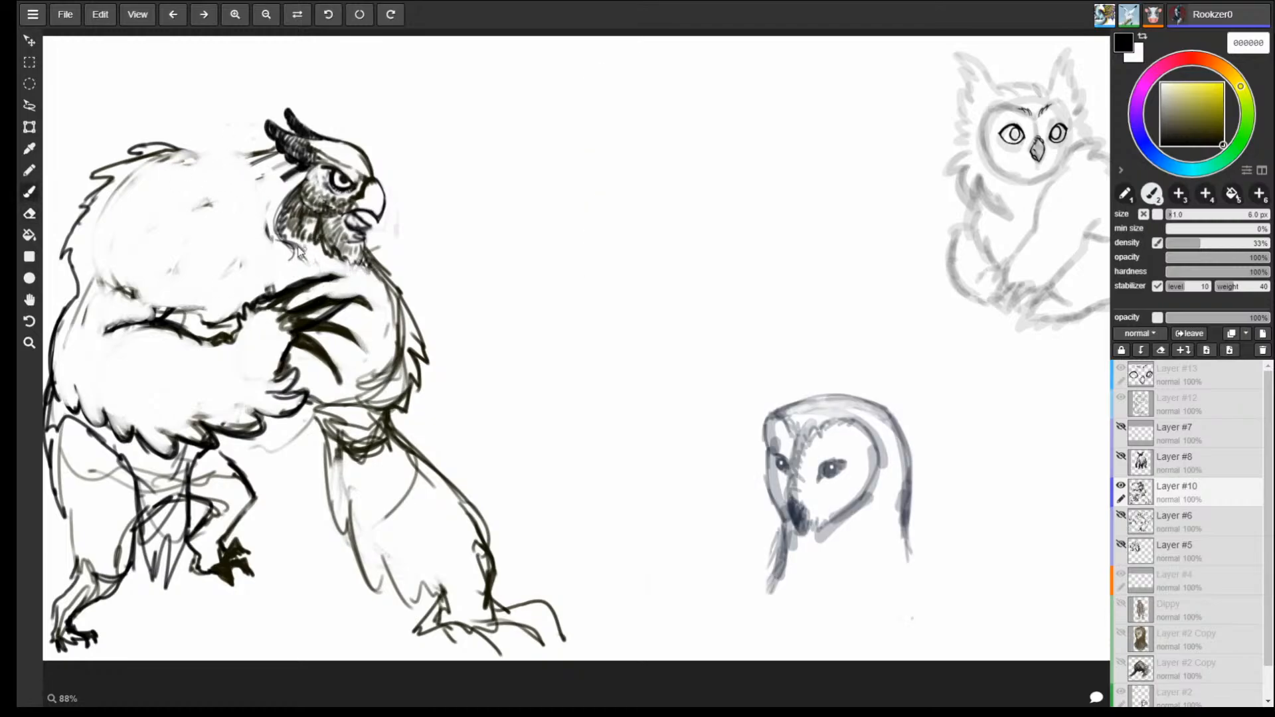
Add feather strokes around the beard and neck, and sketch a taller back contour arching from the head behind the shoulder.
mouse_move(290, 239)
left_mouse_down()
mouse_move(315, 266)
mouse_move(306, 259)
left_mouse_up()
left_click_drag(309, 248, 323, 264)
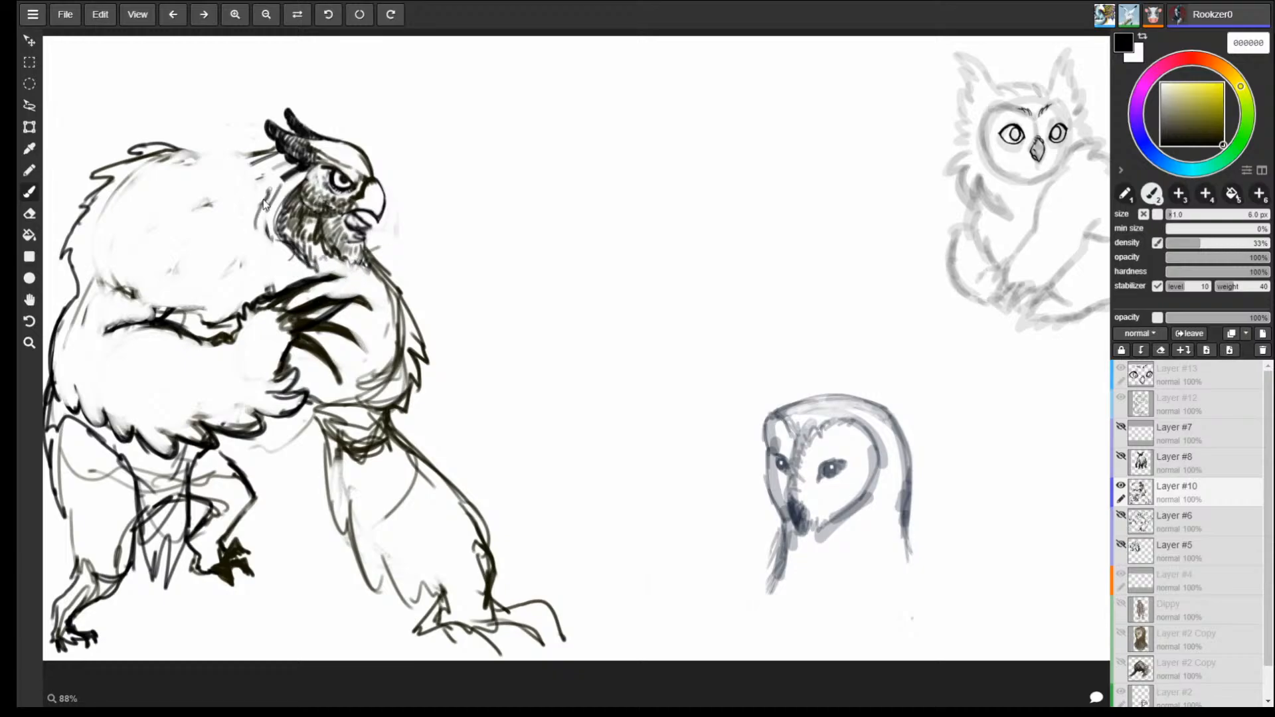
mouse_move(271, 192)
left_mouse_down()
mouse_move(218, 226)
mouse_move(225, 276)
mouse_move(248, 230)
mouse_move(227, 190)
left_mouse_up()
mouse_move(241, 231)
left_mouse_down()
mouse_move(201, 147)
mouse_move(265, 154)
mouse_move(194, 121)
mouse_move(157, 136)
left_mouse_up()
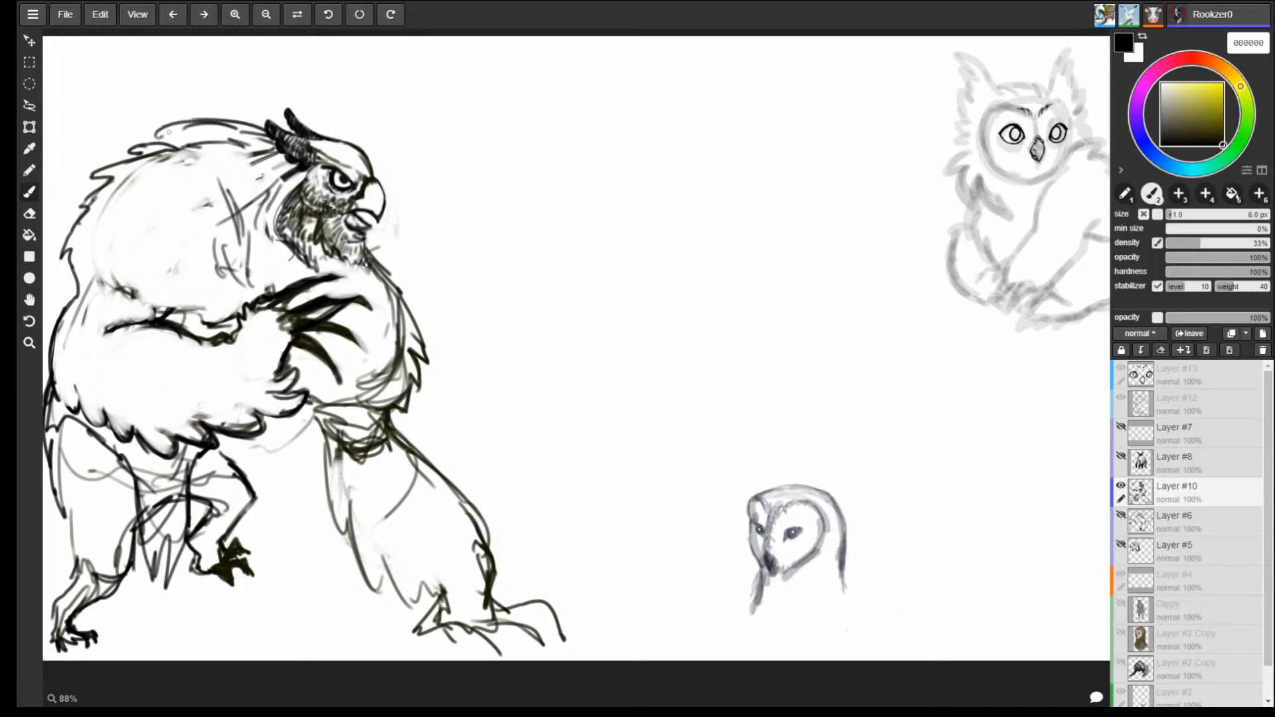
mouse_move(272, 131)
left_mouse_down()
mouse_move(193, 126)
mouse_move(231, 93)
mouse_move(148, 124)
mouse_move(44, 219)
left_mouse_up()
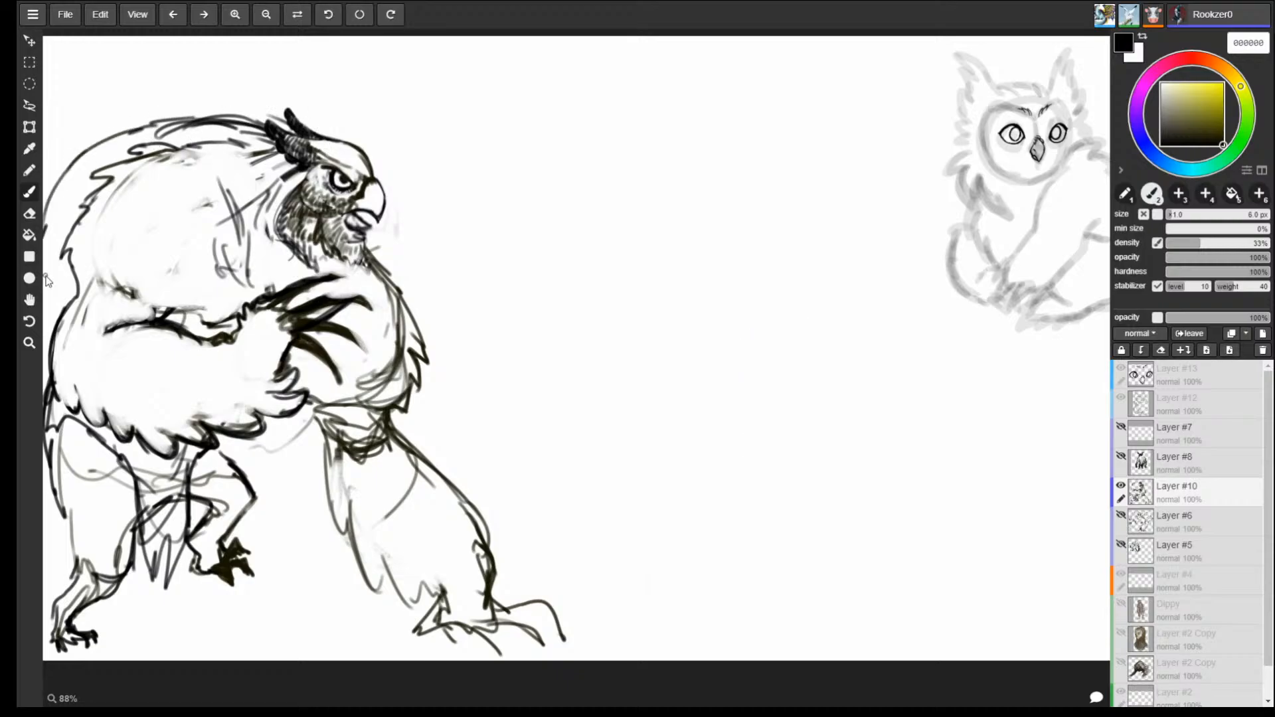
Shrink the side-view creature to about three quarters of its size and reposition it with free canvas behind its back.
left_click(32, 42)
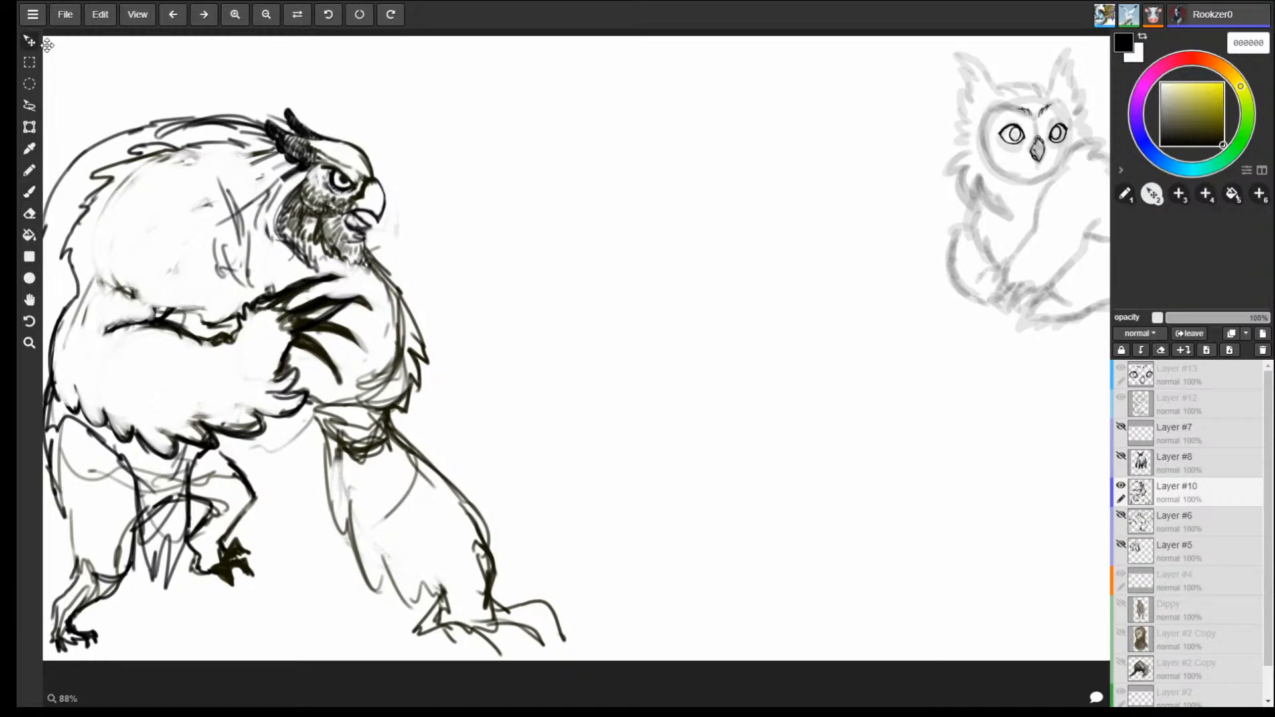
left_click_drag(46, 203, 83, 189)
left_click(32, 130)
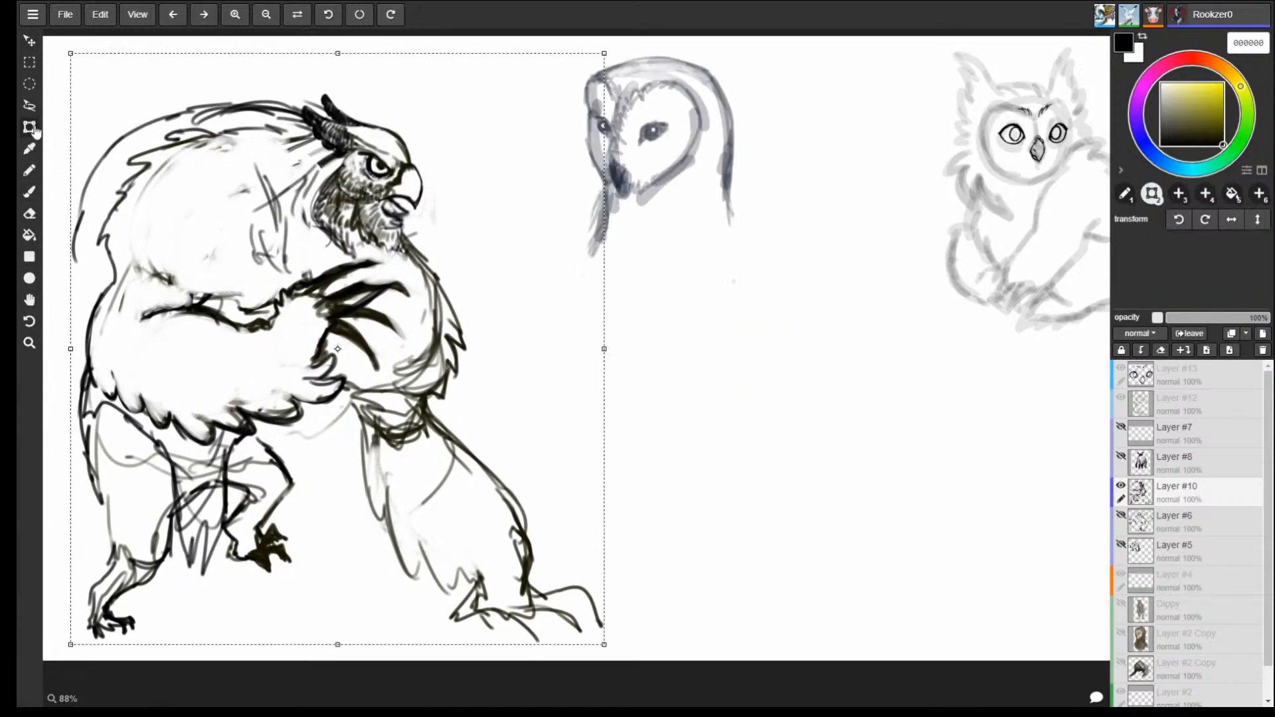
left_click_drag(604, 645, 470, 484)
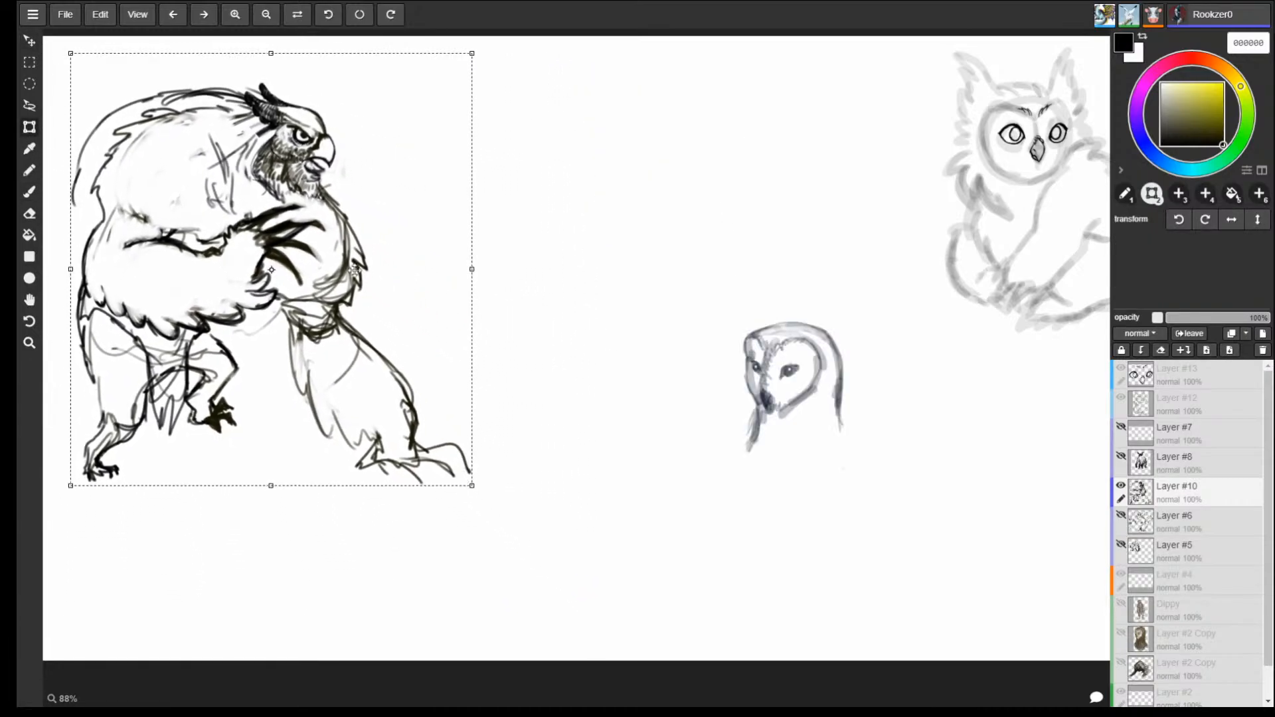
left_click_drag(357, 258, 433, 325)
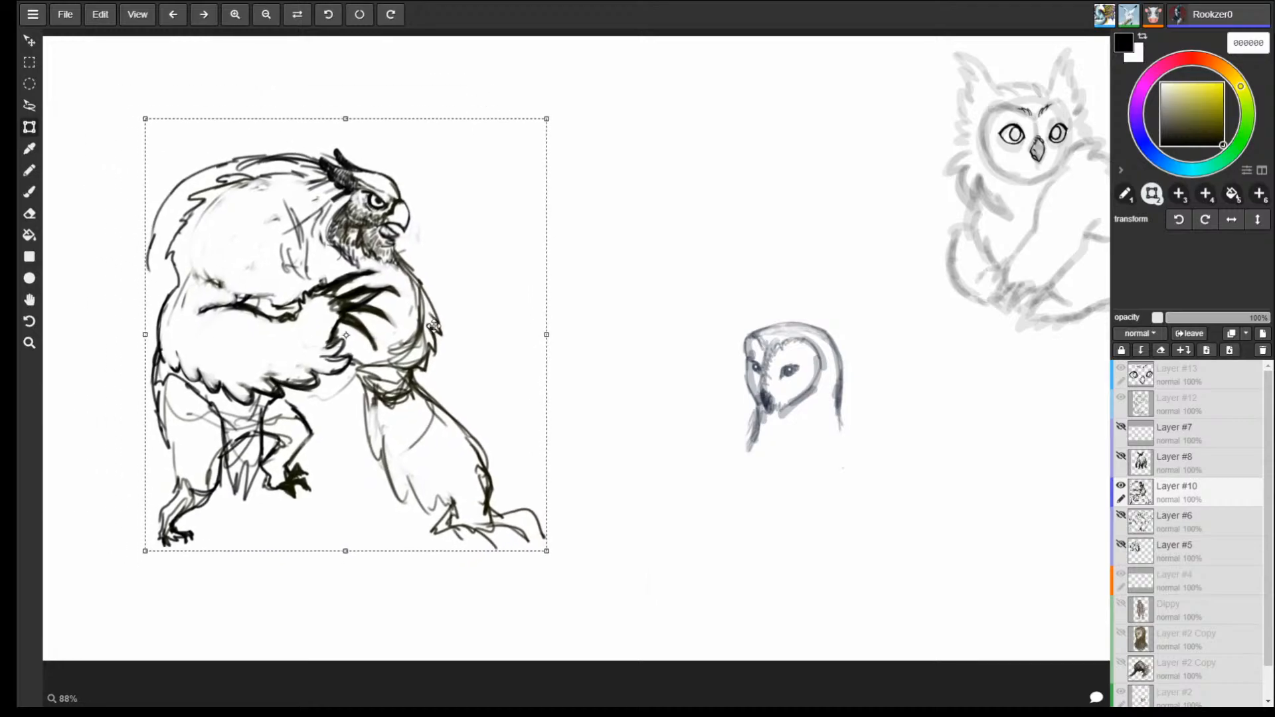
Draw a larger hunched back contour at 6.0 px from the head, around behind the arm, to a tapering rump over the thigh.
key("b")
left_click_drag(278, 168, 165, 234)
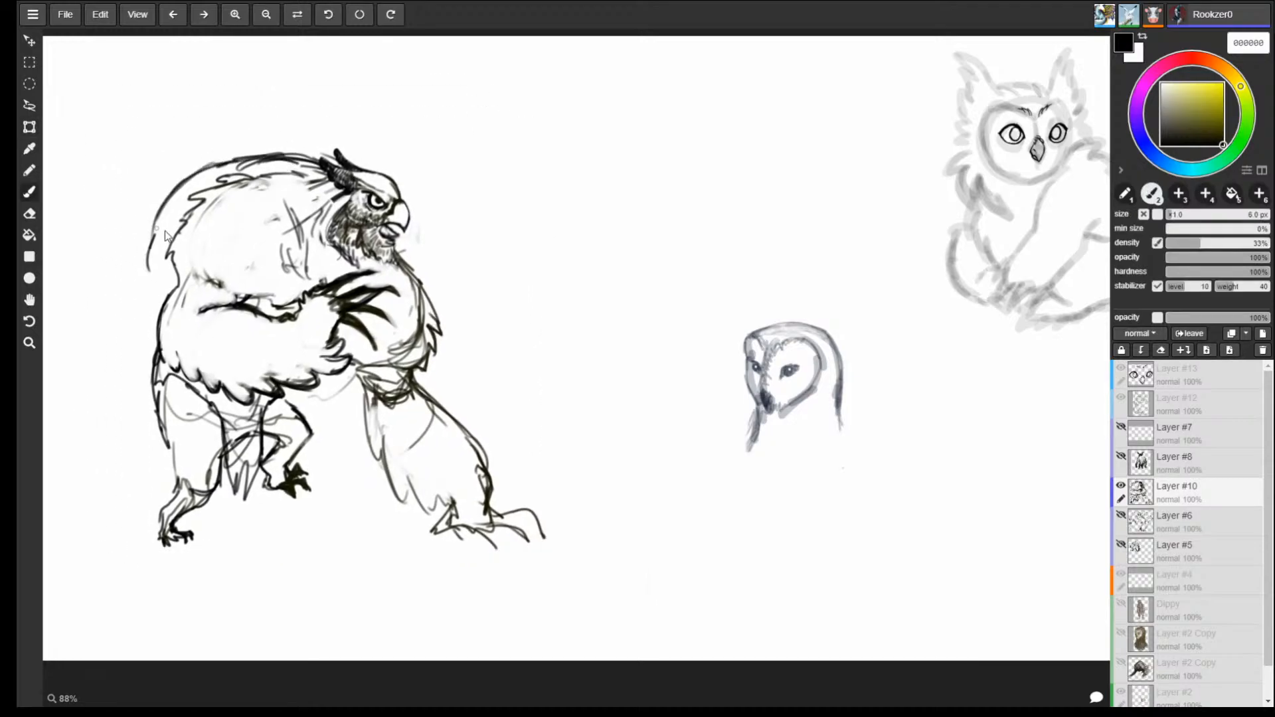
left_click_drag(202, 165, 119, 263)
mouse_move(115, 325)
left_mouse_down()
mouse_move(146, 354)
mouse_move(118, 369)
mouse_move(138, 405)
mouse_move(199, 431)
mouse_move(200, 402)
mouse_move(193, 438)
left_mouse_up()
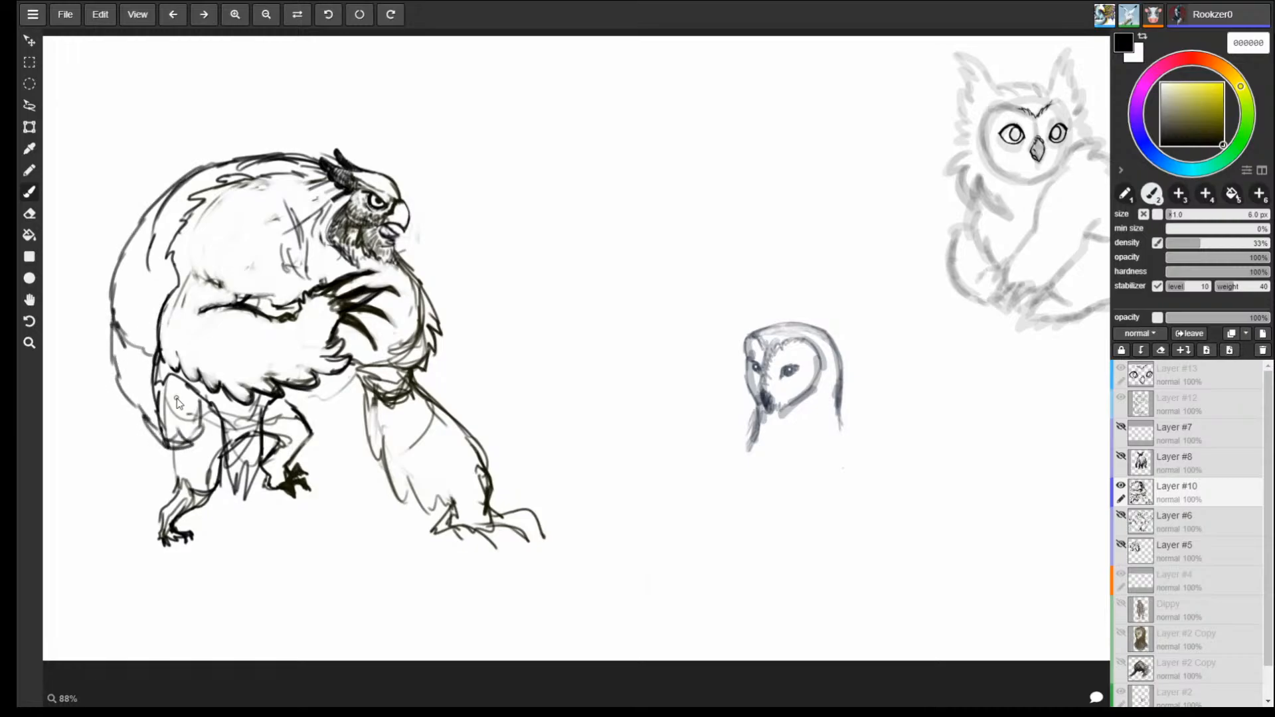
Erase the old near hind leg and redraw it smaller and farther back with a clawed foot, adding a belly line between the legs.
key("e")
mouse_move(192, 481)
left_mouse_down()
mouse_move(174, 522)
mouse_move(199, 478)
mouse_move(243, 452)
mouse_move(238, 464)
mouse_move(253, 435)
left_mouse_up()
key("b")
mouse_move(147, 425)
left_mouse_down()
mouse_move(158, 465)
mouse_move(145, 480)
left_mouse_up()
left_click_drag(145, 480, 203, 439)
left_click_drag(136, 485, 135, 510)
mouse_move(201, 442)
left_mouse_down()
mouse_move(152, 489)
mouse_move(172, 510)
left_mouse_up()
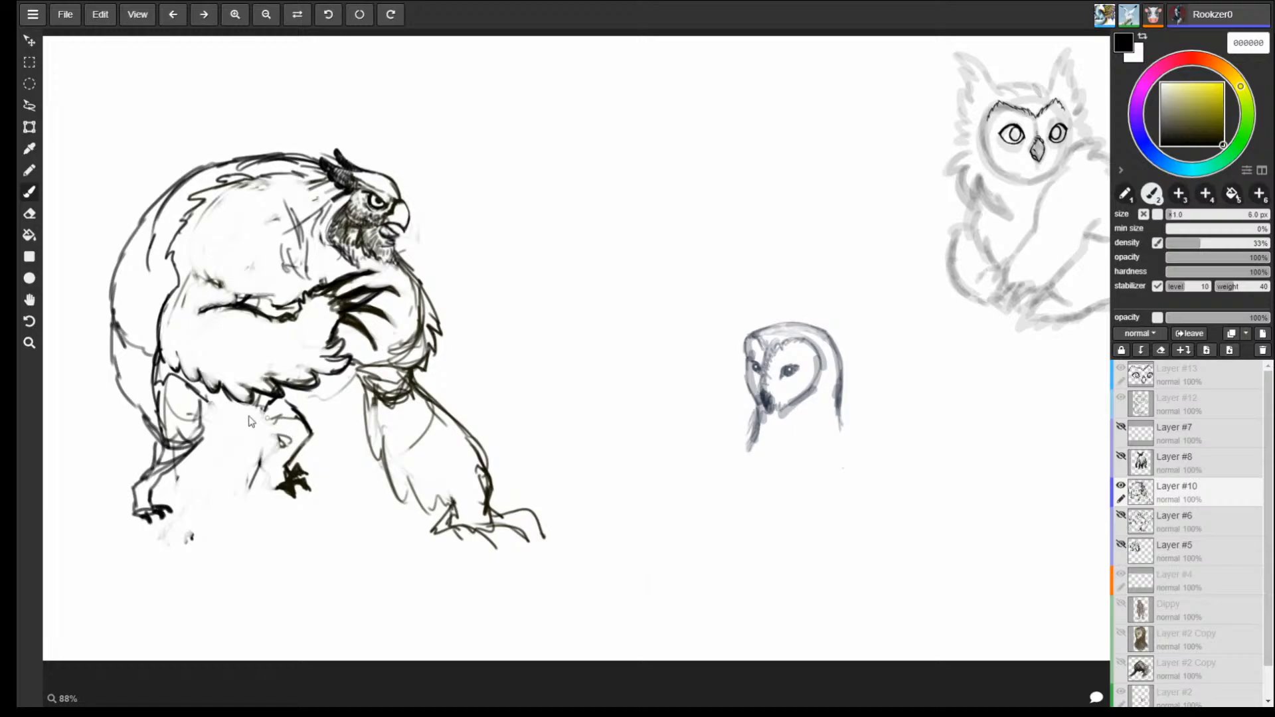
left_click_drag(201, 423, 238, 409)
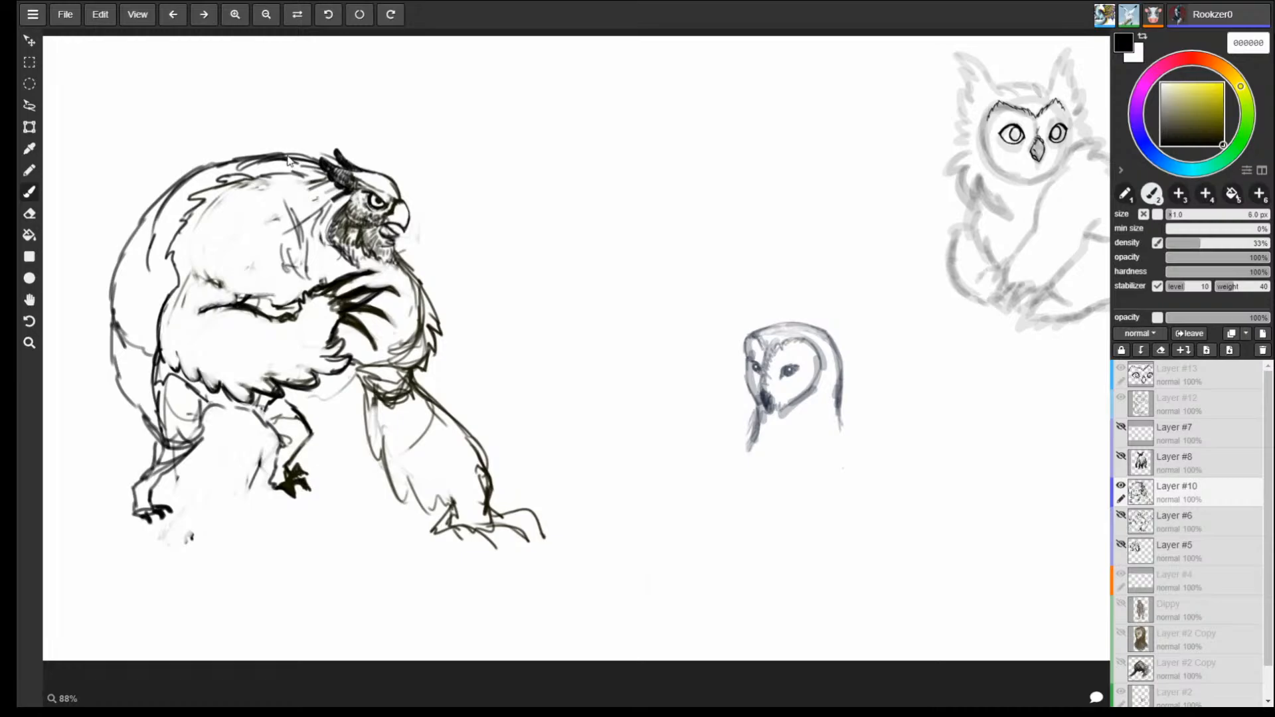
Add ragged feather strokes along the hunched back's outline and remove most of the old shoulder contour inside it.
mouse_move(320, 160)
left_mouse_down()
mouse_move(252, 148)
mouse_move(186, 170)
mouse_move(118, 263)
left_mouse_up()
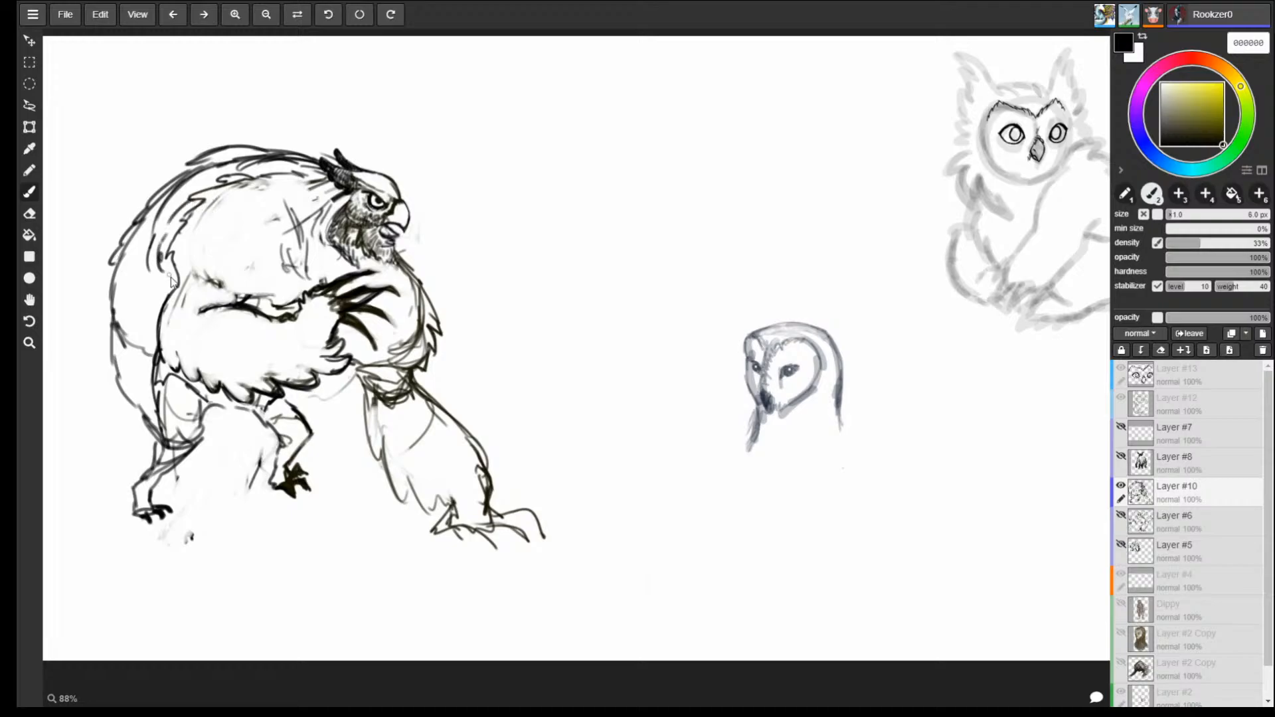
key("ctrl+z")
key("ctrl+z")
key("ctrl+z")
key("ctrl+z")
key("ctrl+z")
key("ctrl+z")
key("ctrl+z")
key("ctrl+z")
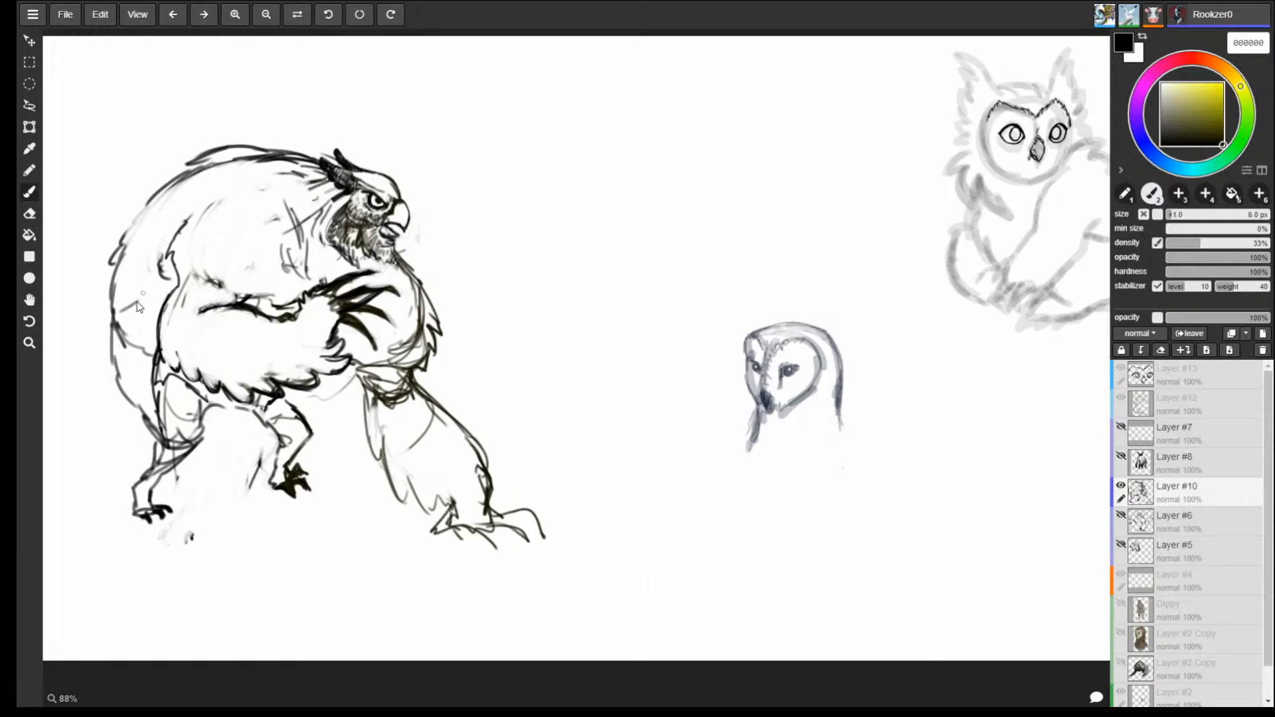
Redraw the near arm's rear edge farther back with layered feathers running from the elbow up to the shoulder.
mouse_move(139, 306)
left_mouse_down()
mouse_move(169, 277)
mouse_move(157, 265)
mouse_move(173, 263)
mouse_move(166, 289)
left_mouse_up()
key("e")
key("b")
mouse_move(159, 342)
left_mouse_down()
mouse_move(158, 240)
mouse_move(136, 330)
mouse_move(160, 350)
left_mouse_up()
left_click_drag(145, 273, 129, 314)
mouse_move(158, 229)
left_mouse_down()
mouse_move(131, 275)
mouse_move(160, 307)
mouse_move(198, 283)
left_mouse_up()
key("e")
key("b")
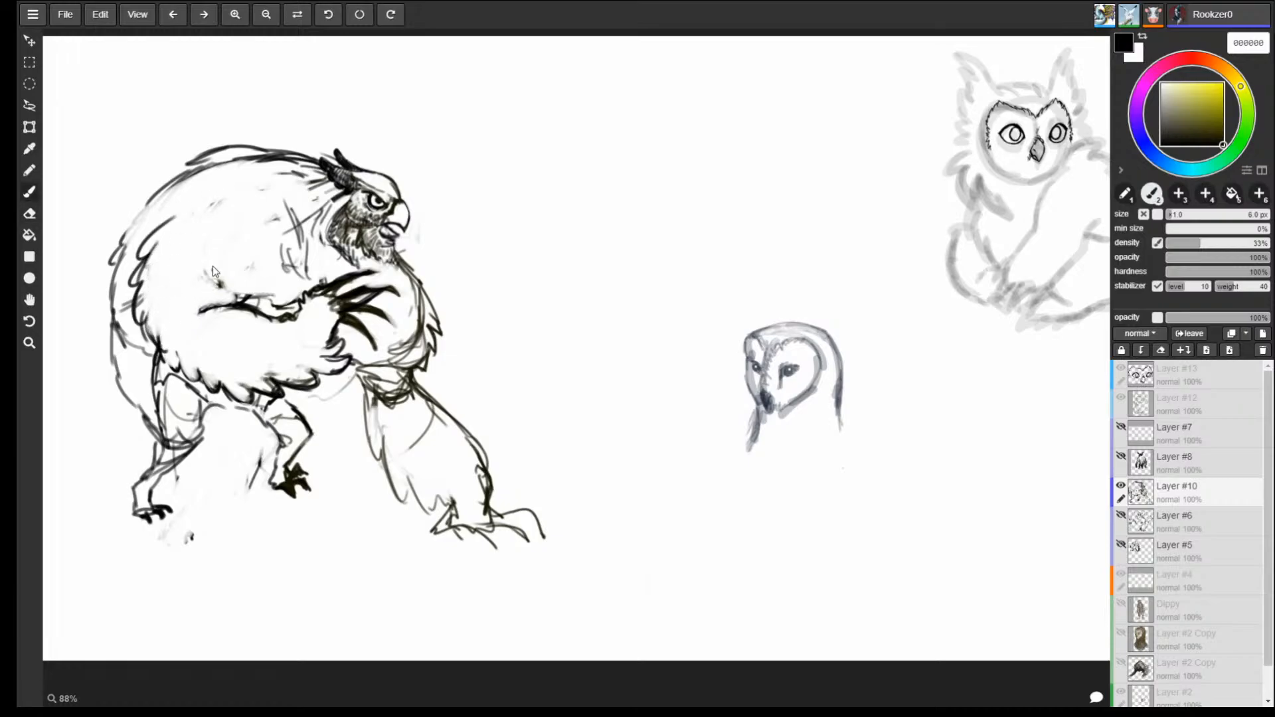
mouse_move(161, 223)
left_mouse_down()
mouse_move(271, 185)
mouse_move(197, 185)
left_mouse_up()
Darken the shoulder's front crease and thicken the far arm's outer edge with feather strokes.
left_click_drag(305, 242, 311, 257)
left_click_drag(281, 192, 306, 232)
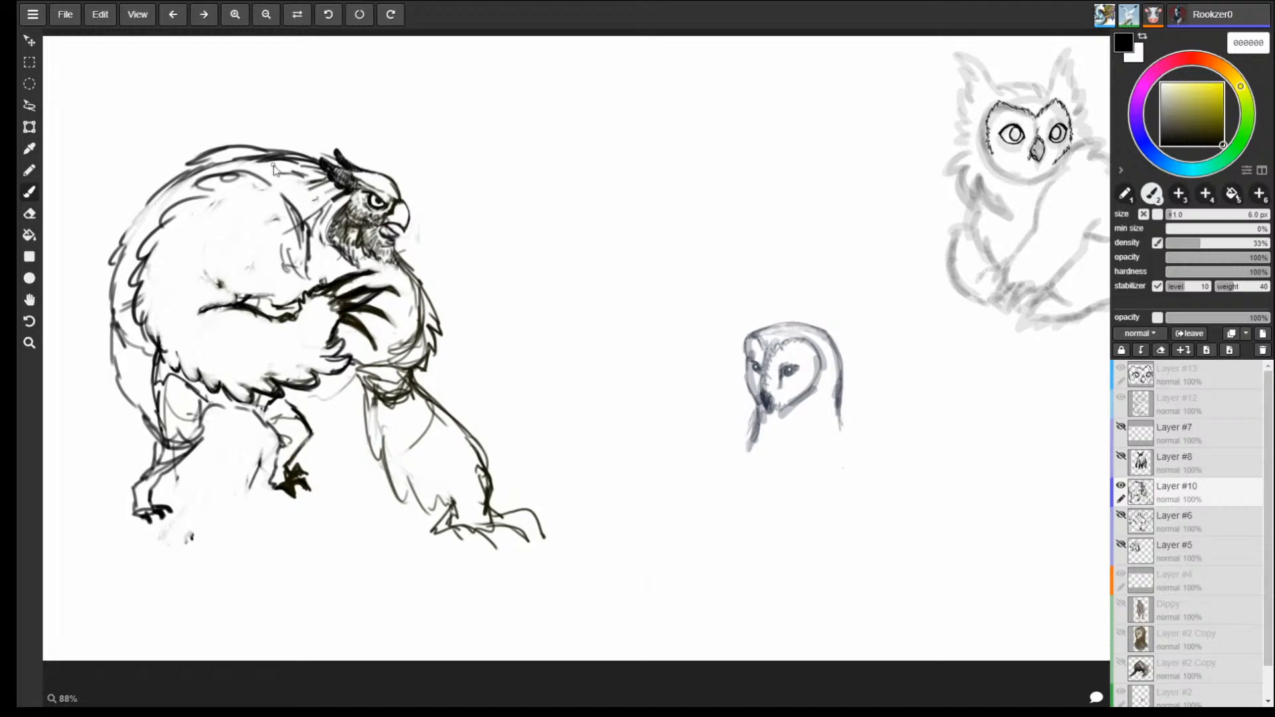
mouse_move(397, 253)
left_mouse_down()
mouse_move(448, 321)
mouse_move(439, 367)
mouse_move(426, 389)
mouse_move(357, 391)
left_mouse_up()
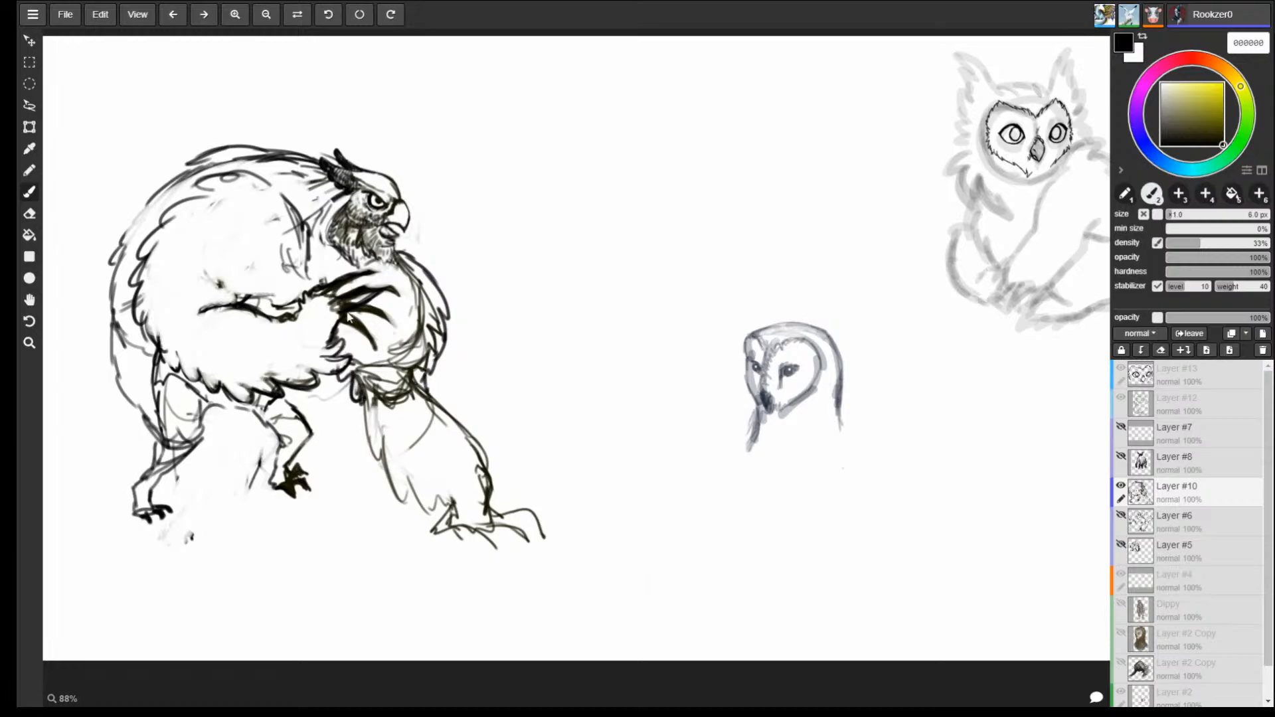
Hatch diagonal shading across the chest, behind the claws and over the far arm's elbow.
left_click_drag(336, 346, 372, 295)
left_click_drag(345, 368, 399, 309)
mouse_move(362, 395)
left_mouse_down()
mouse_move(412, 339)
mouse_move(410, 356)
left_mouse_up()
mouse_move(377, 455)
left_mouse_down()
mouse_move(423, 389)
mouse_move(420, 441)
left_mouse_up()
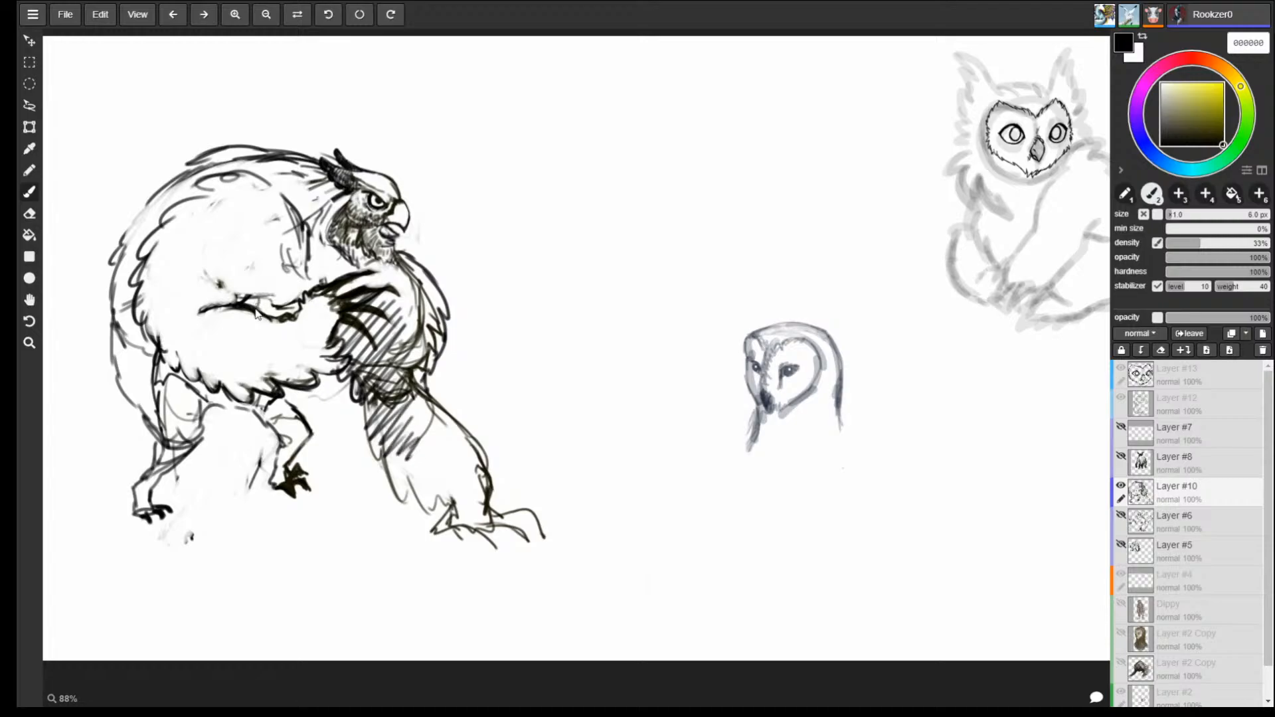
mouse_move(254, 320)
left_mouse_down()
mouse_move(269, 292)
mouse_move(307, 299)
mouse_move(330, 239)
left_mouse_up()
mouse_move(318, 288)
left_mouse_down()
mouse_move(344, 259)
mouse_move(392, 265)
left_mouse_up()
mouse_move(384, 309)
left_mouse_down()
mouse_move(405, 272)
mouse_move(410, 292)
left_mouse_up()
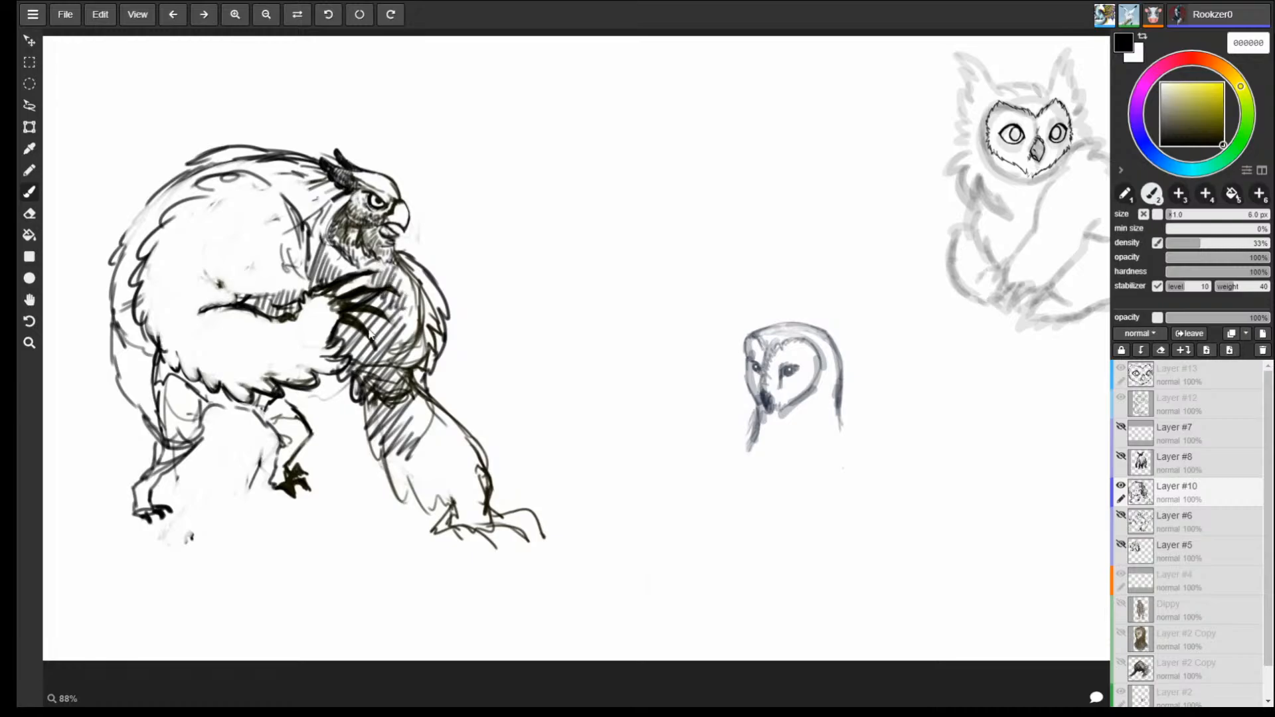
mouse_move(360, 333)
left_mouse_down()
mouse_move(380, 299)
mouse_move(400, 310)
left_mouse_up()
left_click_drag(375, 418, 415, 378)
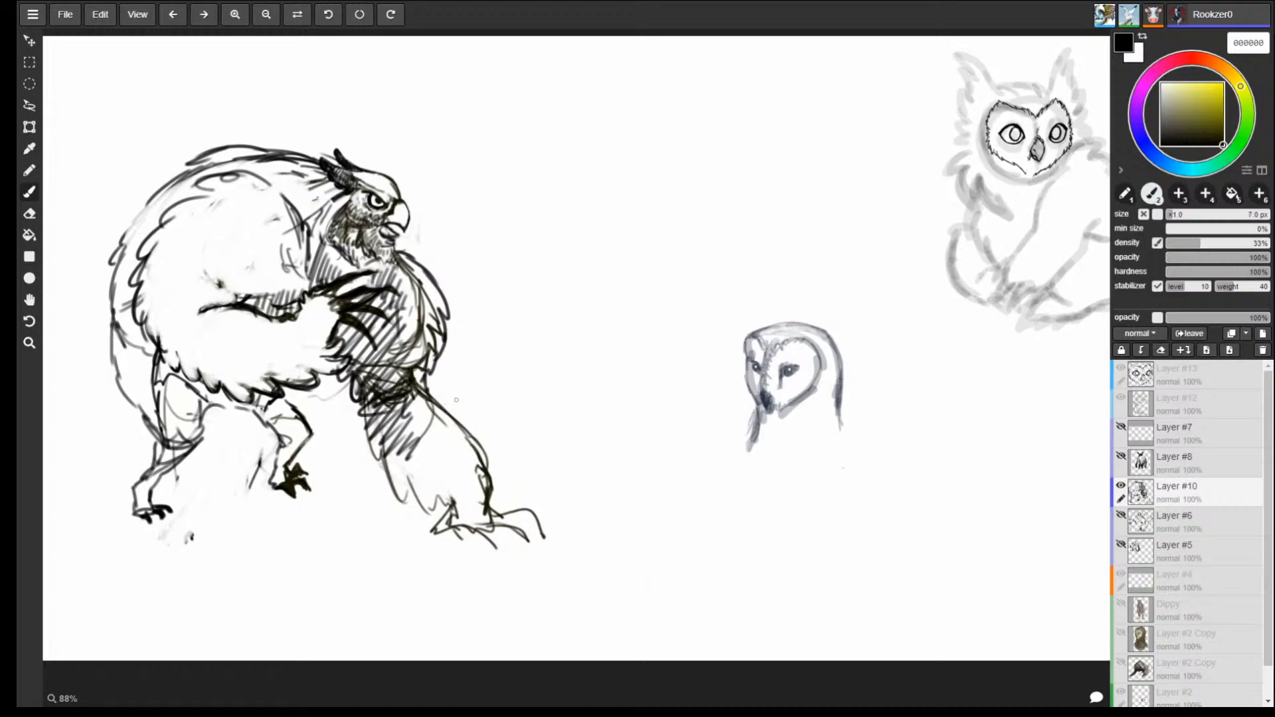
Try dabs and strokes with the brush enlarged to 70 px over the far elbow and on the blank canvas.
left_click(456, 400)
key("bracketright")
key("bracketright")
key("bracketright")
key("bracketright")
key("bracketright")
key("bracketright")
key("bracketright")
key("bracketright")
key("bracketright")
left_click_drag(362, 436, 402, 376)
mouse_move(489, 362)
left_mouse_down()
mouse_move(473, 380)
mouse_move(511, 375)
left_mouse_up()
left_click_drag(578, 251, 588, 255)
left_click_drag(554, 323, 591, 360)
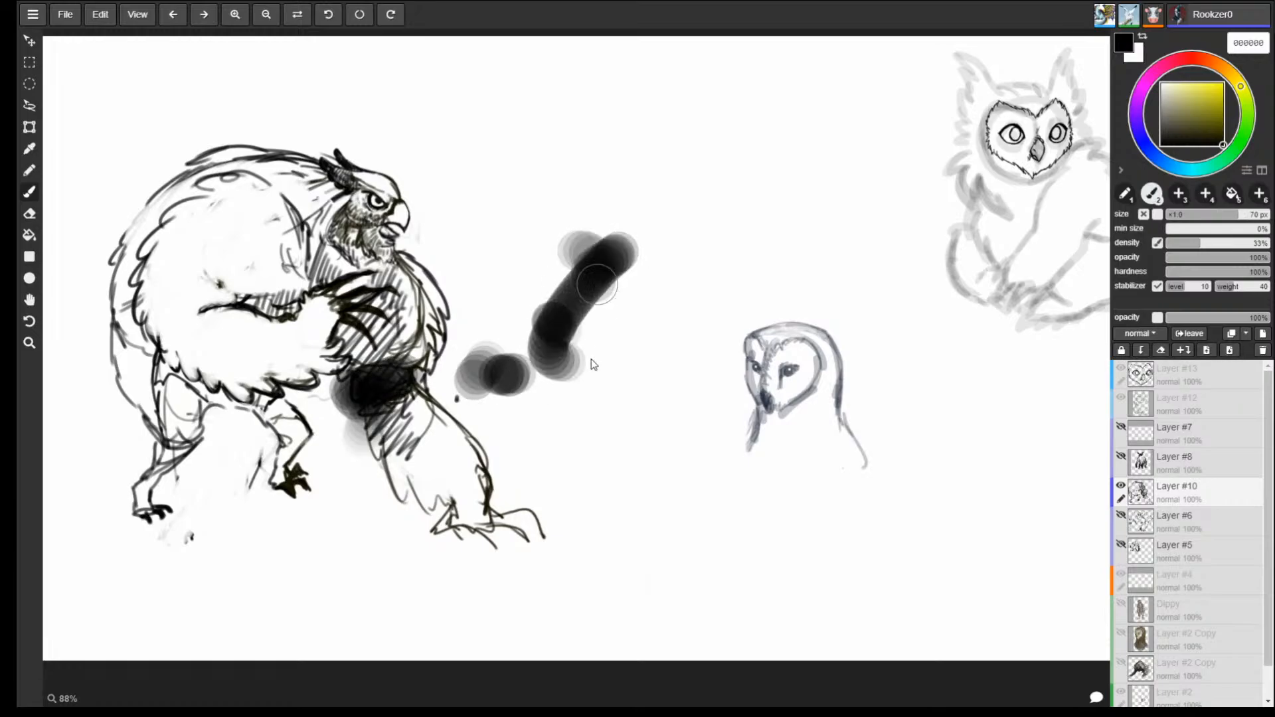
left_click(607, 447)
left_click(584, 463)
left_click(575, 488)
left_click_drag(589, 534, 576, 569)
key("bracketleft")
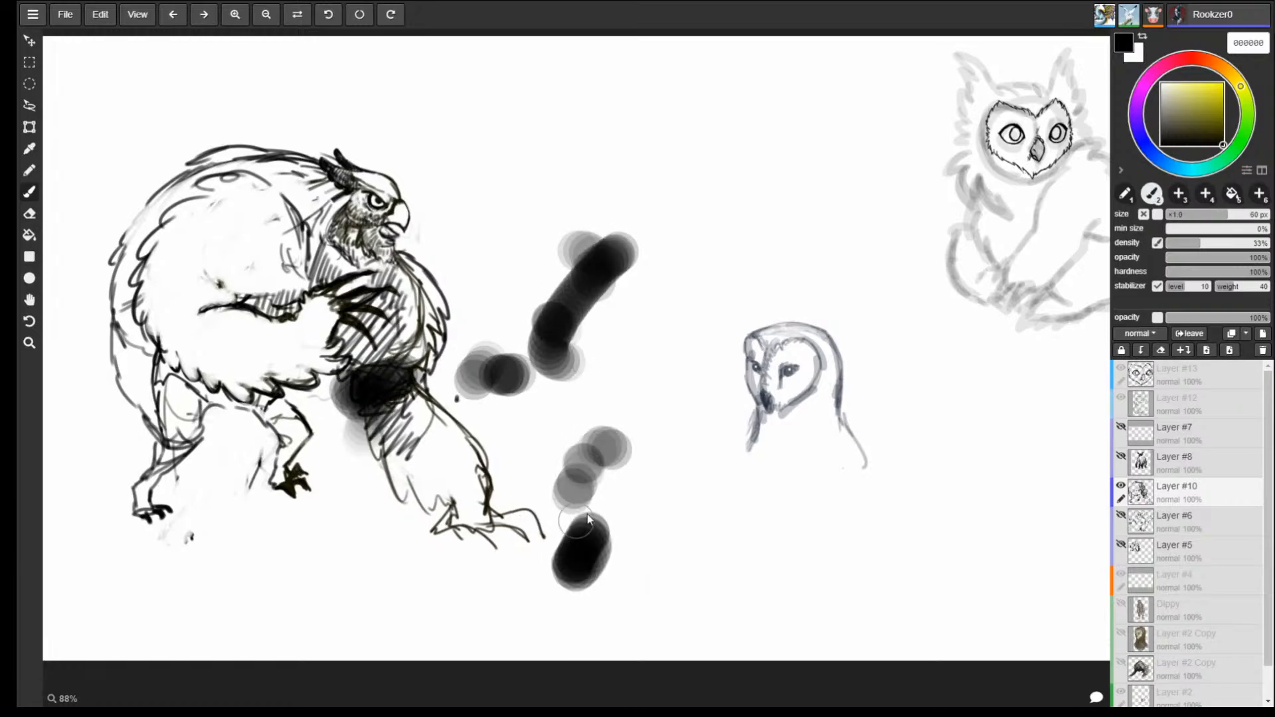
key("bracketleft")
Erase the large test dabs from the blank canvas beside the creature.
key("e")
left_click_drag(629, 440, 580, 519)
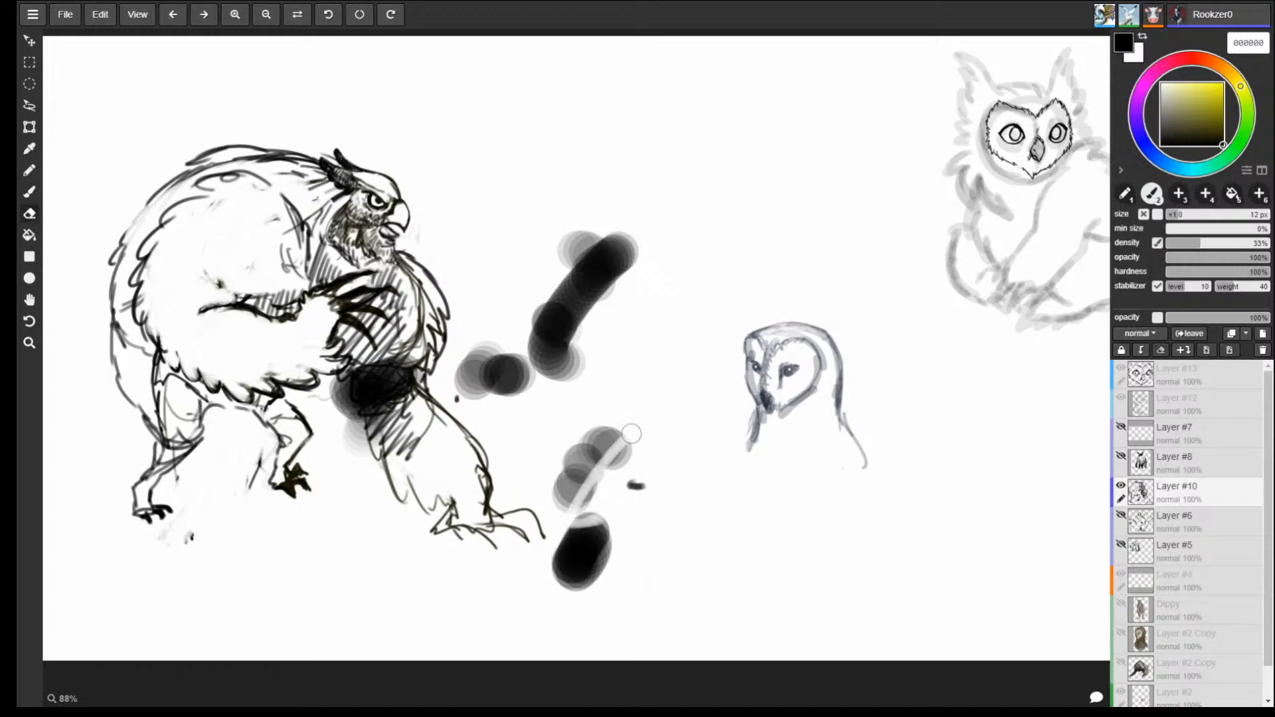
left_click_drag(638, 484, 604, 601)
left_click_drag(623, 457, 579, 598)
mouse_move(588, 523)
left_mouse_down()
mouse_move(567, 574)
mouse_move(562, 479)
left_mouse_up()
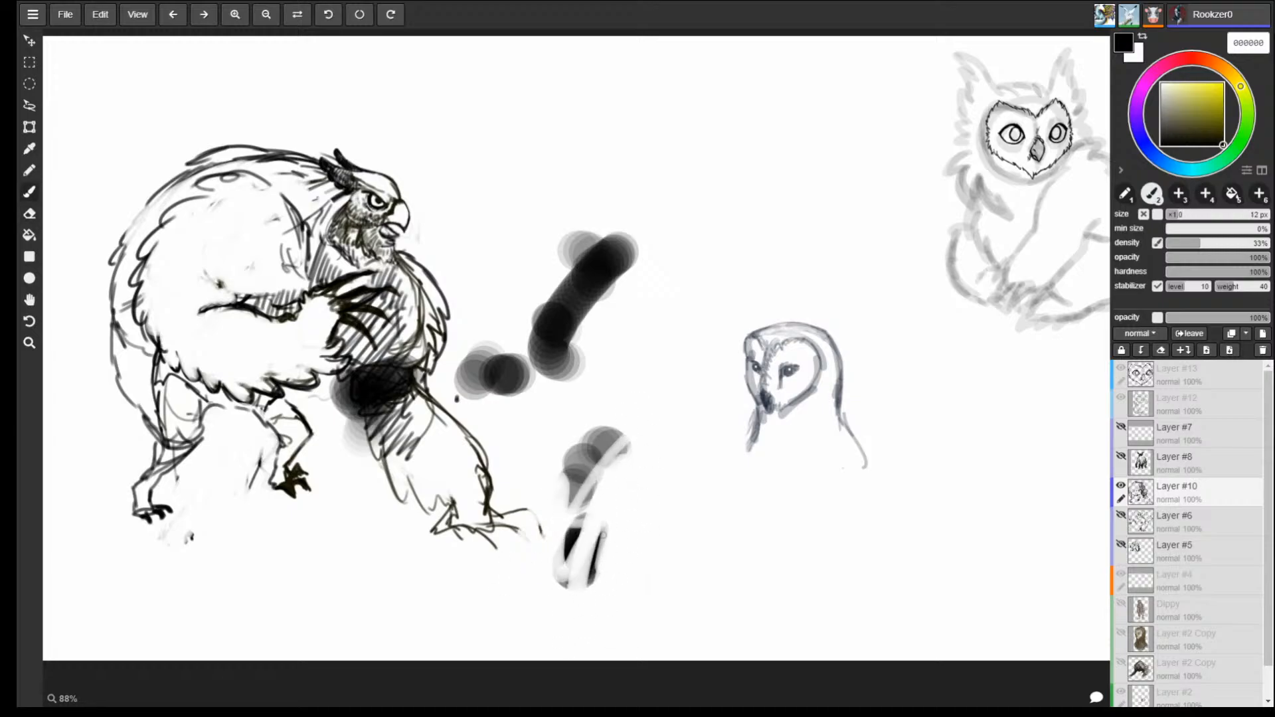
mouse_move(625, 438)
left_mouse_down()
mouse_move(584, 571)
mouse_move(564, 585)
mouse_move(552, 550)
mouse_move(615, 293)
mouse_move(558, 372)
mouse_move(631, 239)
mouse_move(588, 277)
mouse_move(536, 392)
mouse_move(550, 293)
mouse_move(479, 347)
left_mouse_up()
key("b")
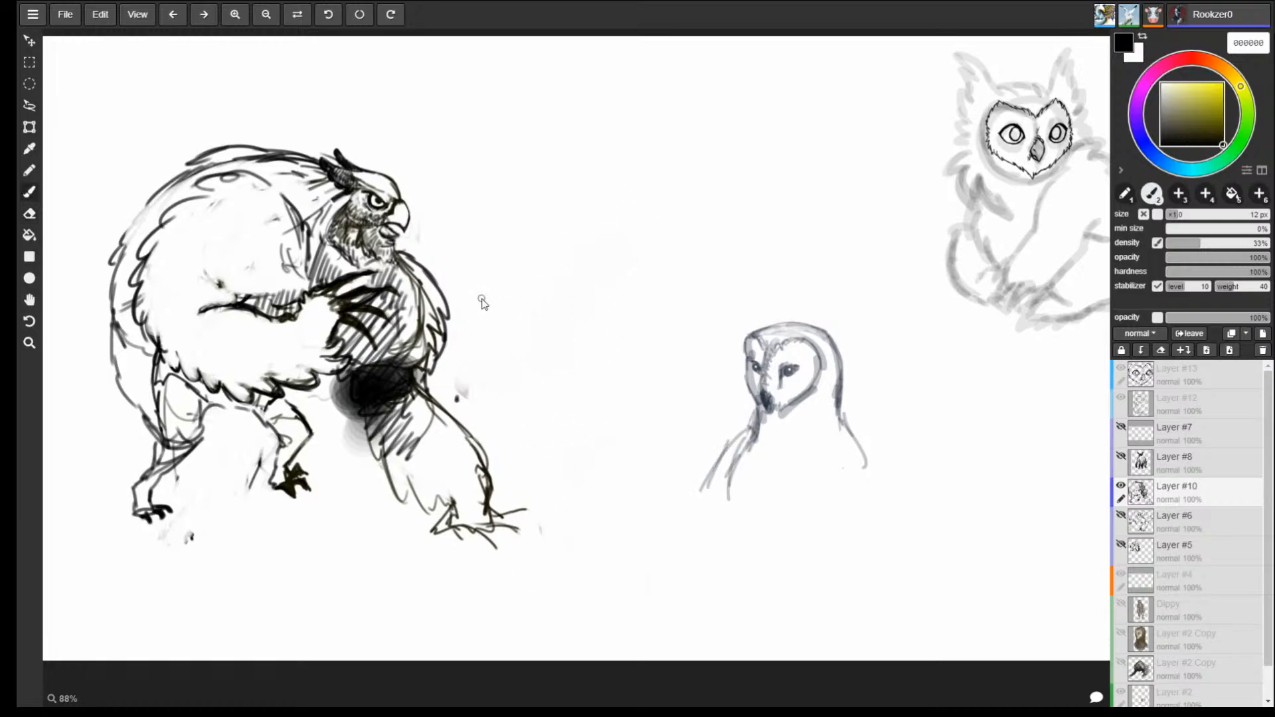
Erase the far arm and its dark elbow patch, trimming the shading back to just beyond the claws.
key("e")
mouse_move(332, 391)
left_mouse_down()
mouse_move(431, 342)
mouse_move(465, 432)
mouse_move(441, 512)
mouse_move(455, 530)
mouse_move(541, 527)
left_mouse_up()
key("b")
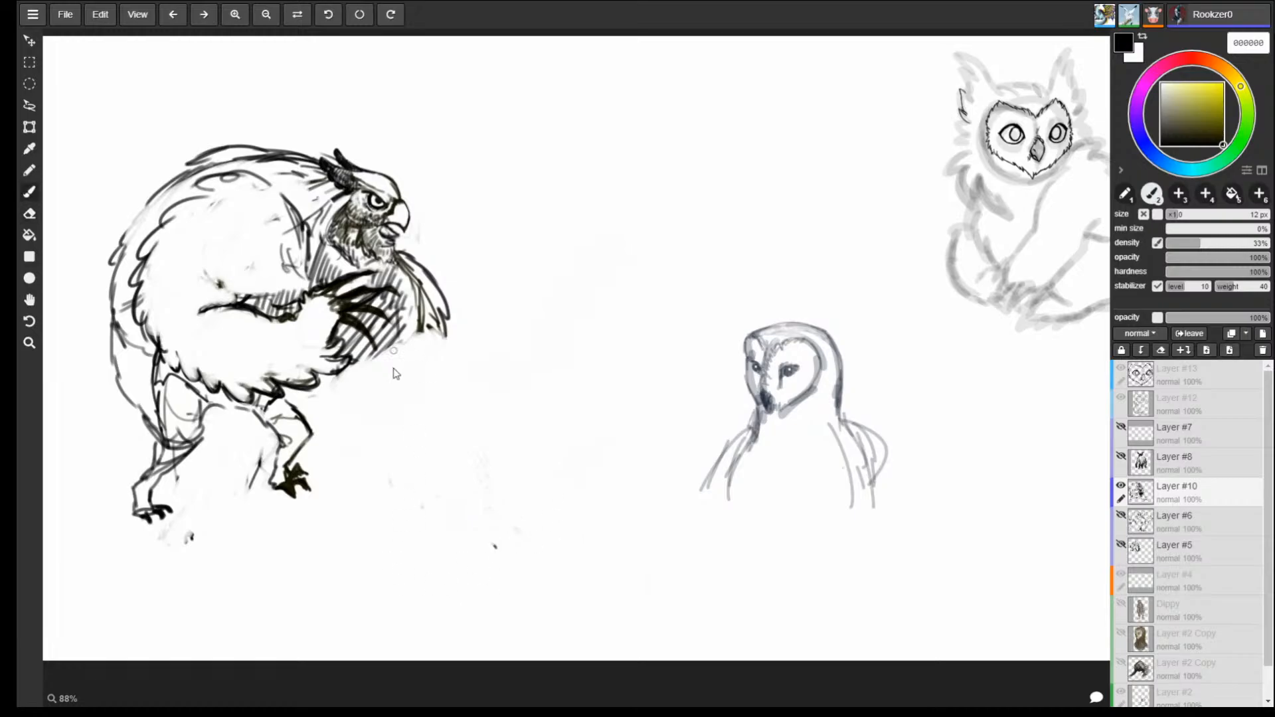
key("e")
mouse_move(417, 328)
left_mouse_down()
mouse_move(401, 358)
mouse_move(451, 297)
mouse_move(457, 327)
mouse_move(431, 300)
mouse_move(433, 273)
mouse_move(416, 277)
left_mouse_up()
key("b")
key("e")
key("b")
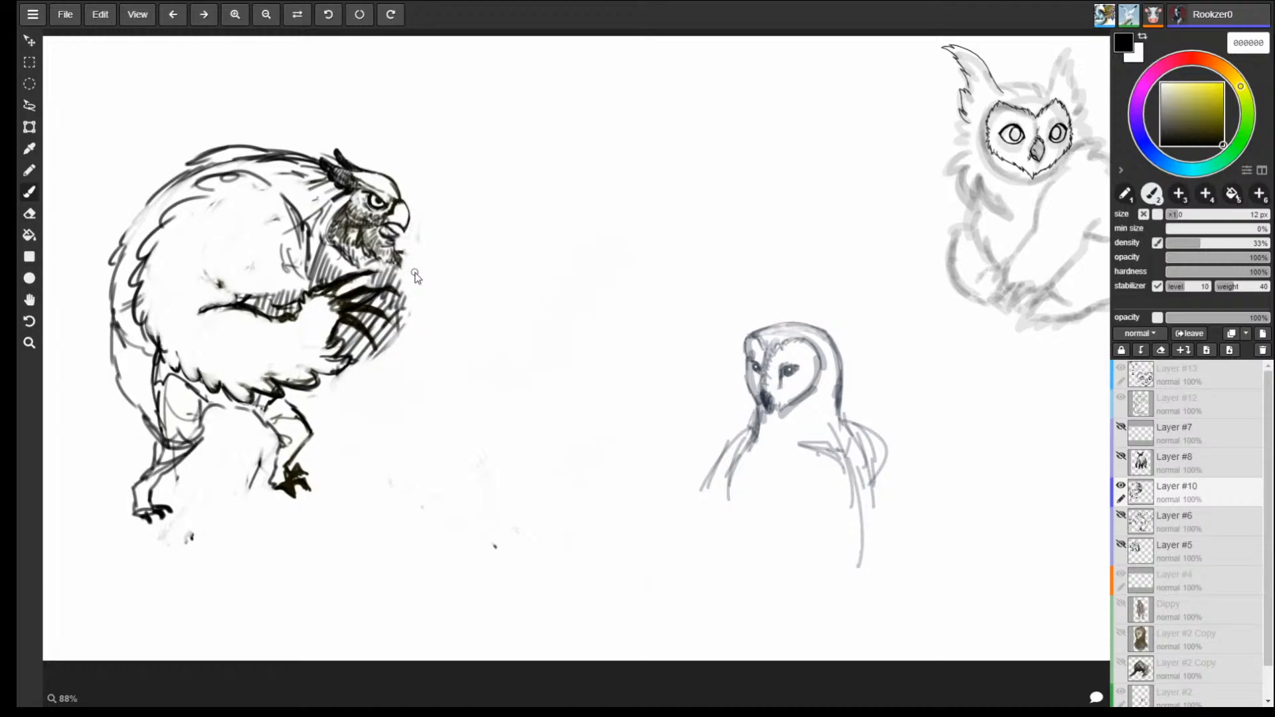
Set the brush to 5.0 px and hatch diagonal shading down the far hind leg to its foot.
key("[")
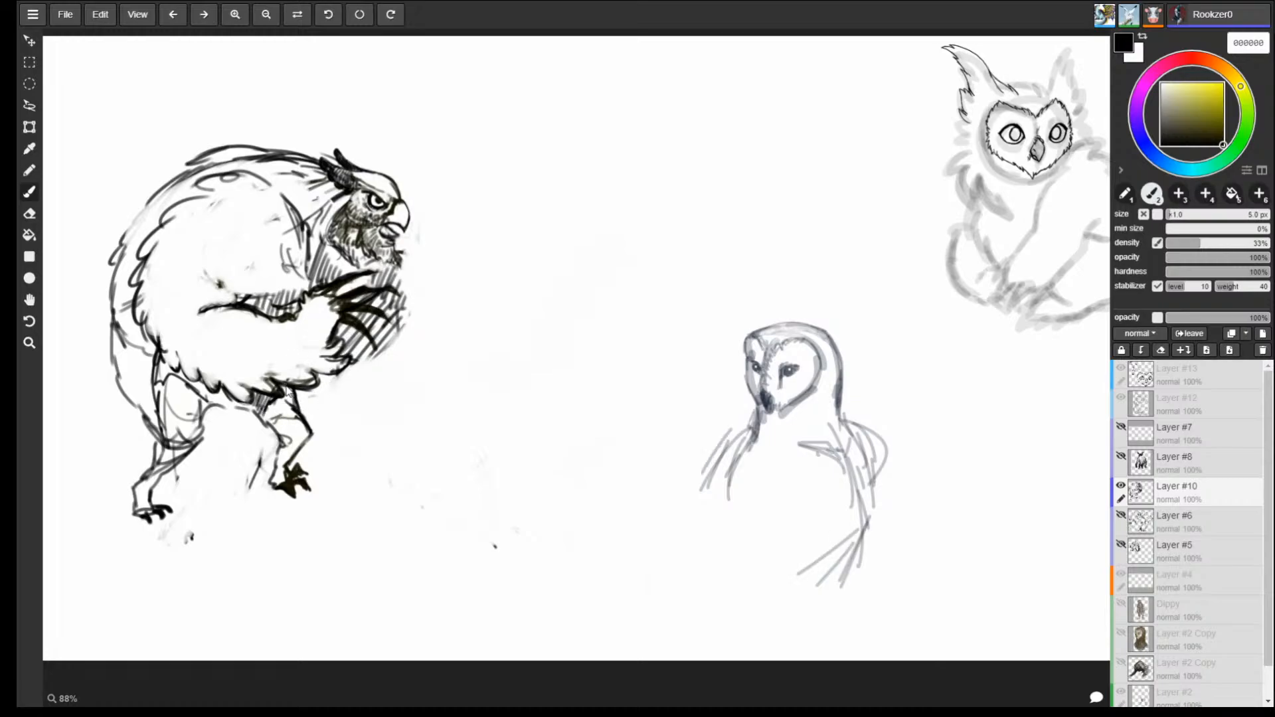
mouse_move(290, 390)
left_mouse_down()
mouse_move(266, 417)
mouse_move(273, 432)
left_mouse_up()
left_click_drag(295, 411, 278, 438)
left_click_drag(303, 421, 289, 447)
left_click_drag(312, 433, 277, 475)
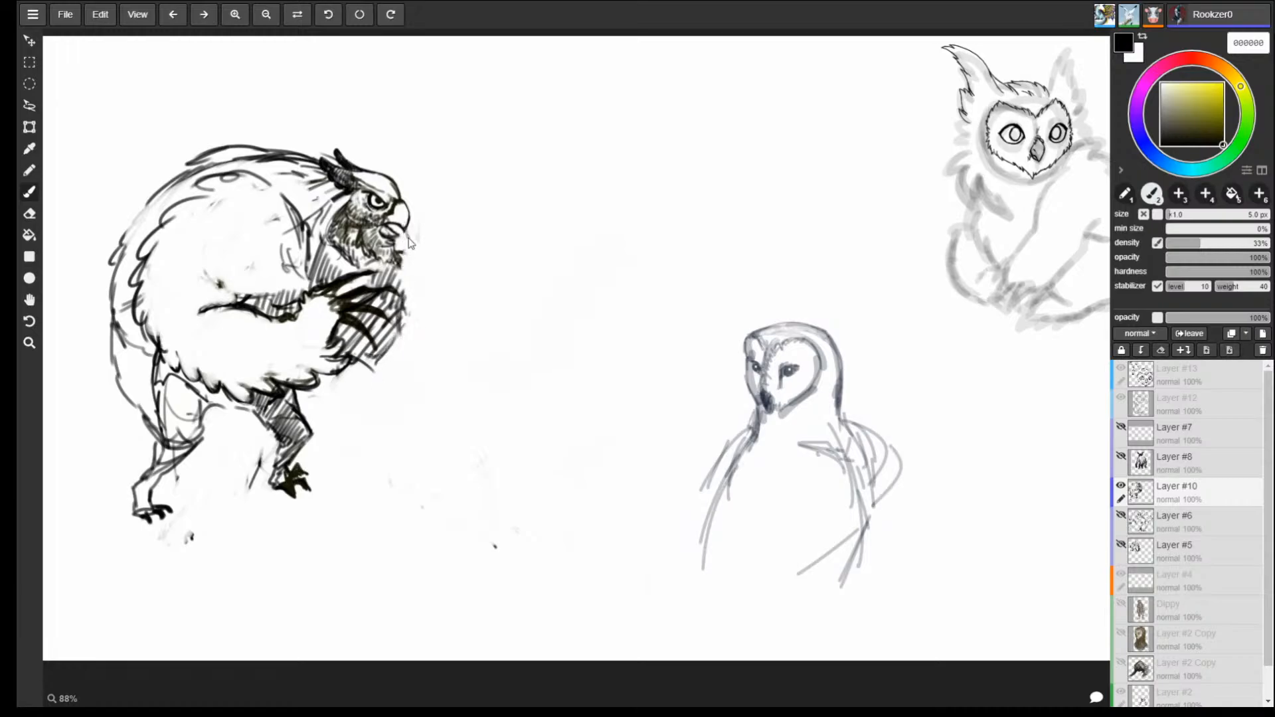
Draw the far upper arm's rounded contour from beside the beak down to the claws.
left_click_drag(399, 240, 427, 292)
mouse_move(427, 291)
left_mouse_down()
mouse_move(413, 279)
mouse_move(387, 350)
left_mouse_up()
mouse_move(426, 295)
left_mouse_down()
mouse_move(427, 336)
mouse_move(392, 348)
left_mouse_up()
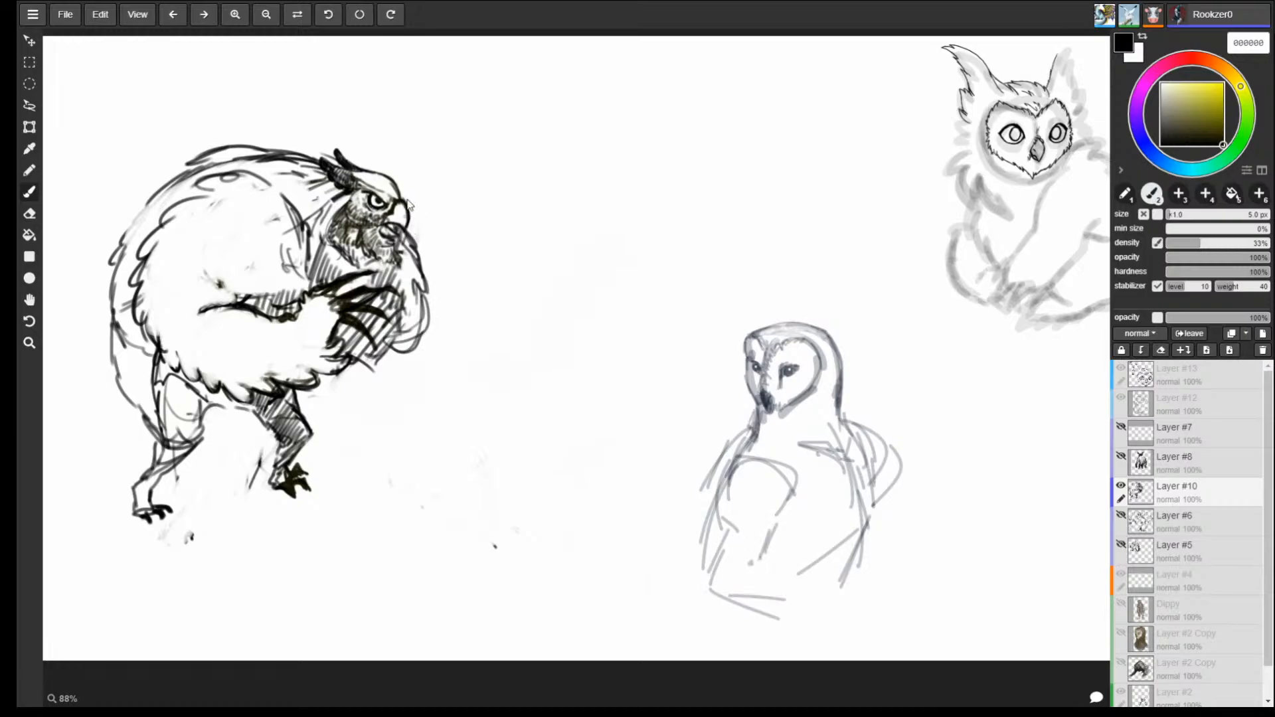
Sketch a shorter far forearm reaching from the elbow to the ground, with a loose feathered hem and wrist.
mouse_move(374, 372)
left_mouse_down()
mouse_move(417, 343)
mouse_move(424, 319)
left_mouse_up()
mouse_move(421, 312)
left_mouse_down()
mouse_move(462, 369)
mouse_move(437, 409)
left_mouse_up()
mouse_move(365, 359)
left_mouse_down()
mouse_move(371, 414)
mouse_move(444, 423)
left_mouse_up()
left_click_drag(425, 315, 457, 439)
mouse_move(370, 369)
left_mouse_down()
mouse_move(401, 444)
mouse_move(392, 489)
mouse_move(413, 474)
left_mouse_up()
mouse_move(455, 352)
left_mouse_down()
mouse_move(486, 427)
mouse_move(475, 454)
left_mouse_up()
mouse_move(395, 411)
left_mouse_down()
mouse_move(380, 391)
mouse_move(473, 485)
mouse_move(468, 495)
left_mouse_up()
left_click_drag(425, 500, 450, 457)
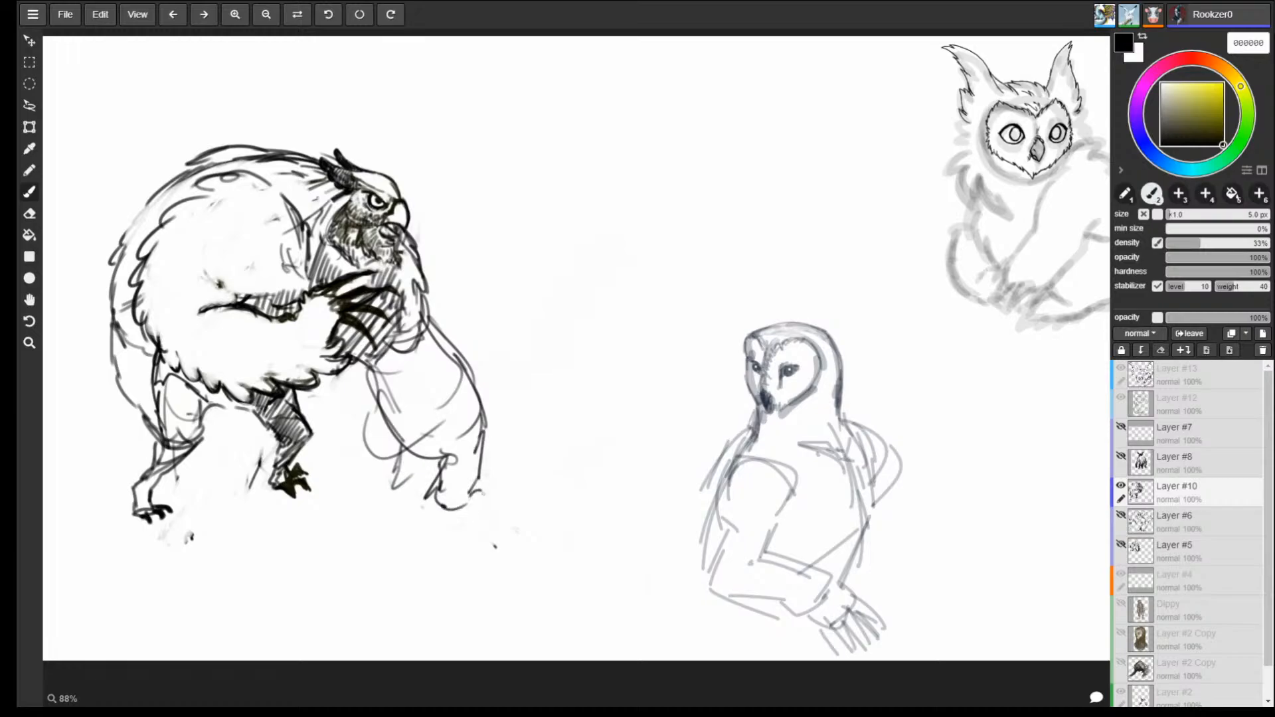
Add a claw at the far hand, strengthen the forearm's outer contour and layer dark feathers along its inner edge.
left_click_drag(485, 497, 509, 508)
left_click_drag(403, 452, 451, 460)
left_click_drag(427, 317, 493, 427)
left_click_drag(488, 425, 485, 465)
left_click_drag(358, 362, 383, 420)
mouse_move(441, 465)
left_mouse_down()
mouse_move(410, 472)
mouse_move(353, 364)
left_mouse_up()
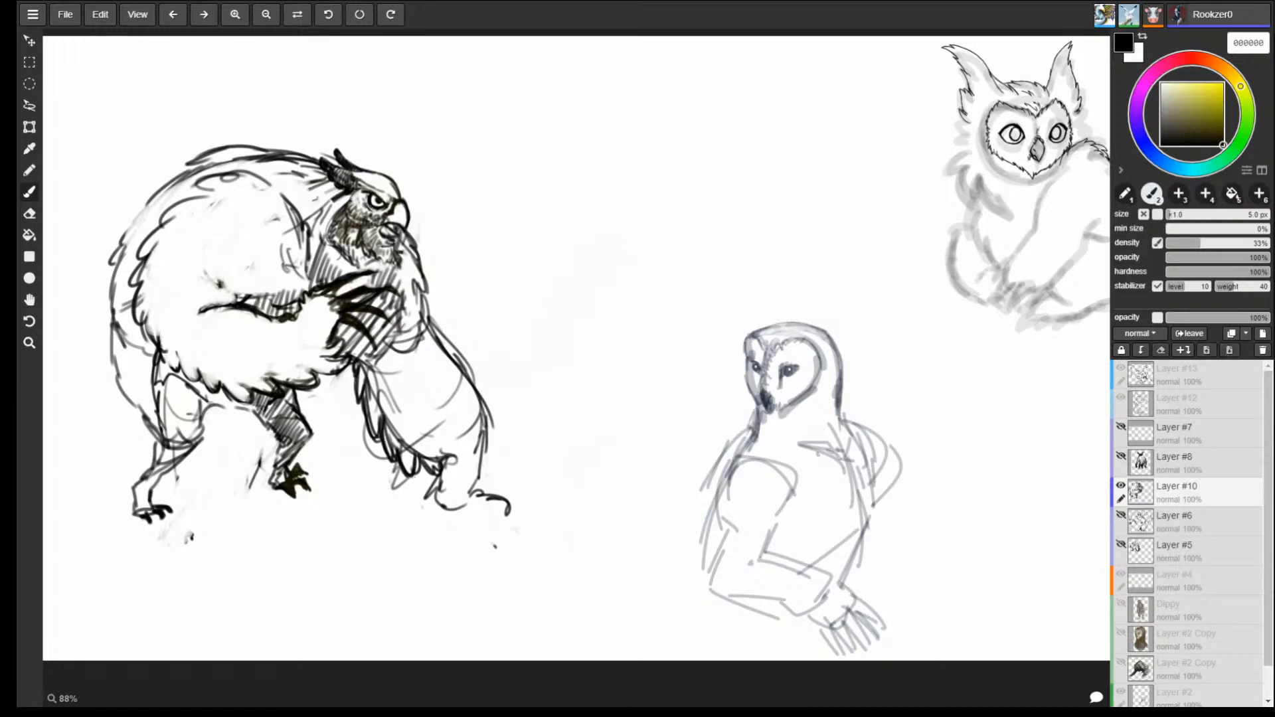
mouse_move(409, 465)
left_mouse_down()
mouse_move(411, 439)
mouse_move(374, 391)
mouse_move(428, 455)
mouse_move(423, 444)
left_mouse_up()
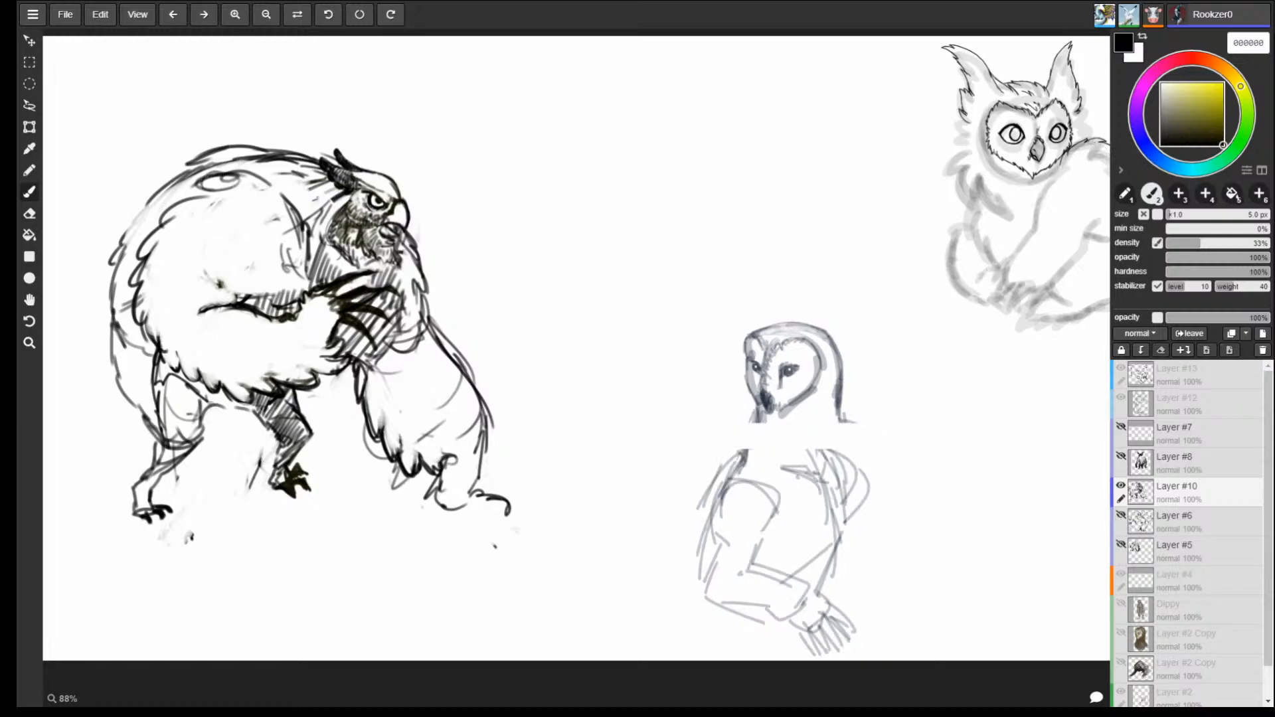
Rough in a curved guide inside the near arm and erase the old feather edge behind and below it with a 40 px eraser.
mouse_move(326, 364)
left_mouse_down()
mouse_move(305, 357)
mouse_move(331, 364)
mouse_move(326, 373)
mouse_move(243, 209)
left_mouse_up()
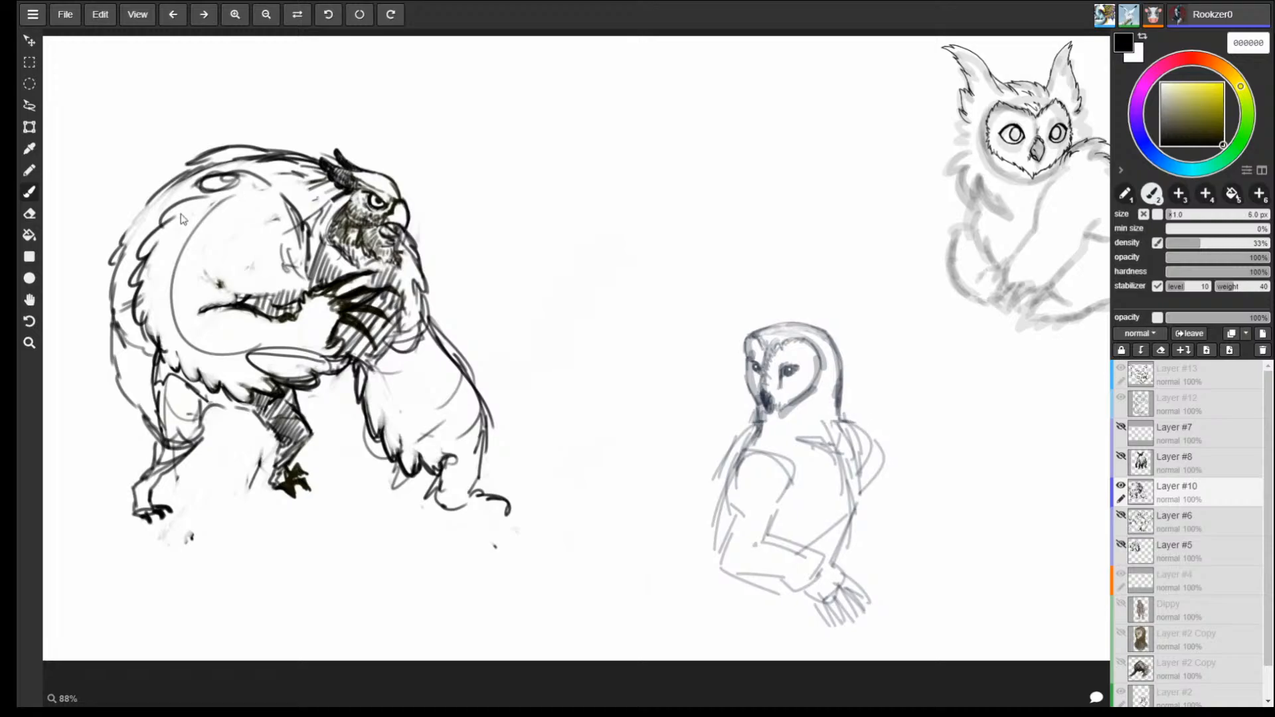
key("e")
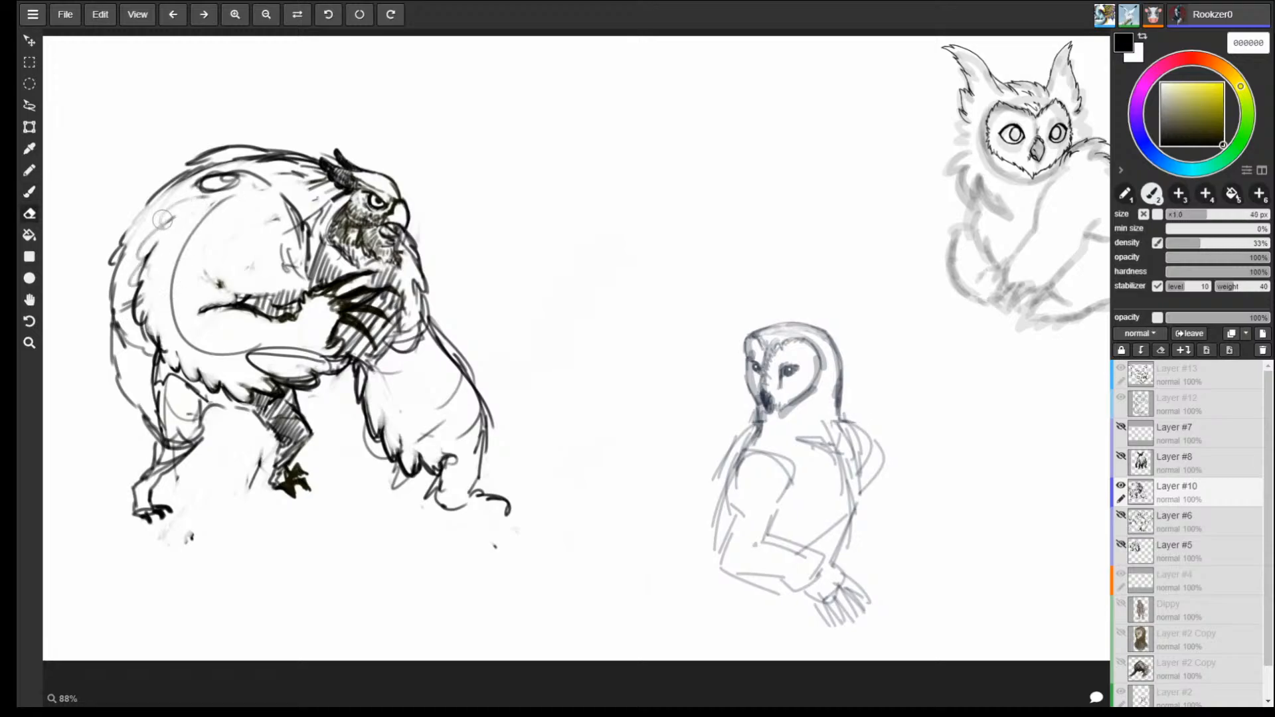
left_click_drag(162, 220, 203, 369)
left_click_drag(150, 249, 219, 382)
mouse_move(136, 285)
left_mouse_down()
mouse_move(256, 398)
mouse_move(297, 374)
left_mouse_up()
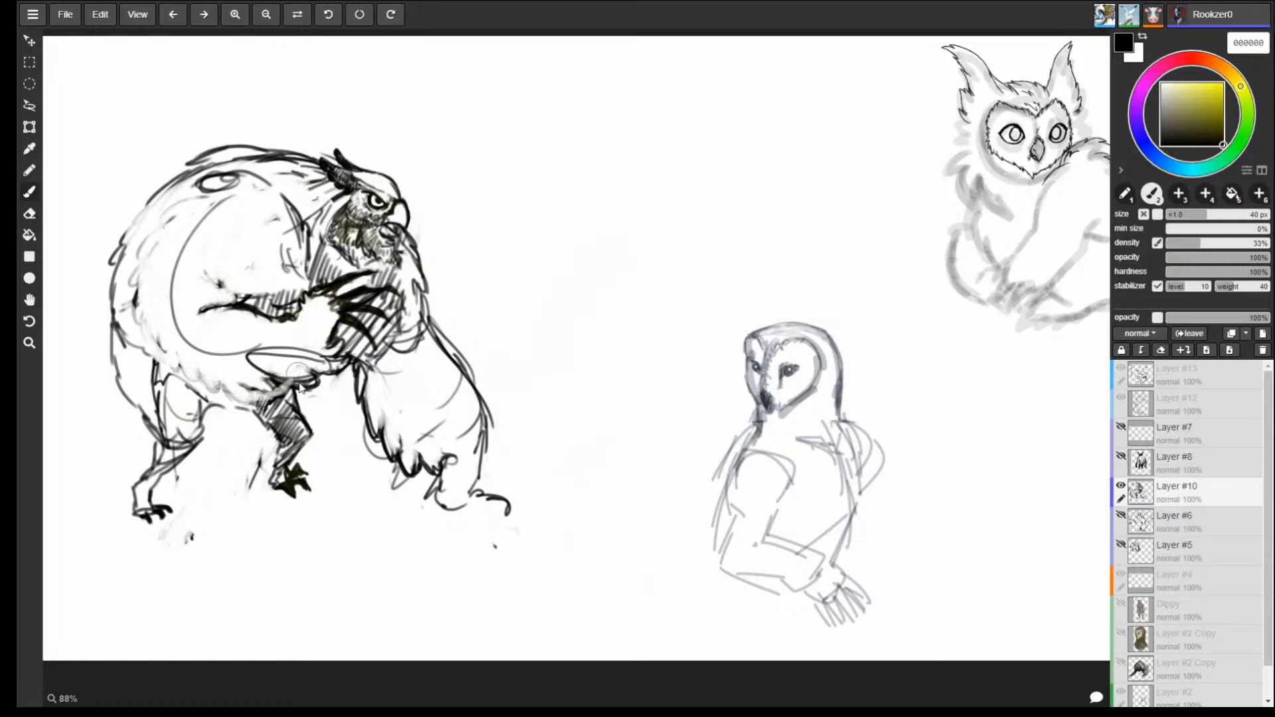
mouse_move(168, 352)
left_mouse_down()
mouse_move(309, 380)
mouse_move(183, 372)
left_mouse_up()
left_click_drag(139, 285, 174, 190)
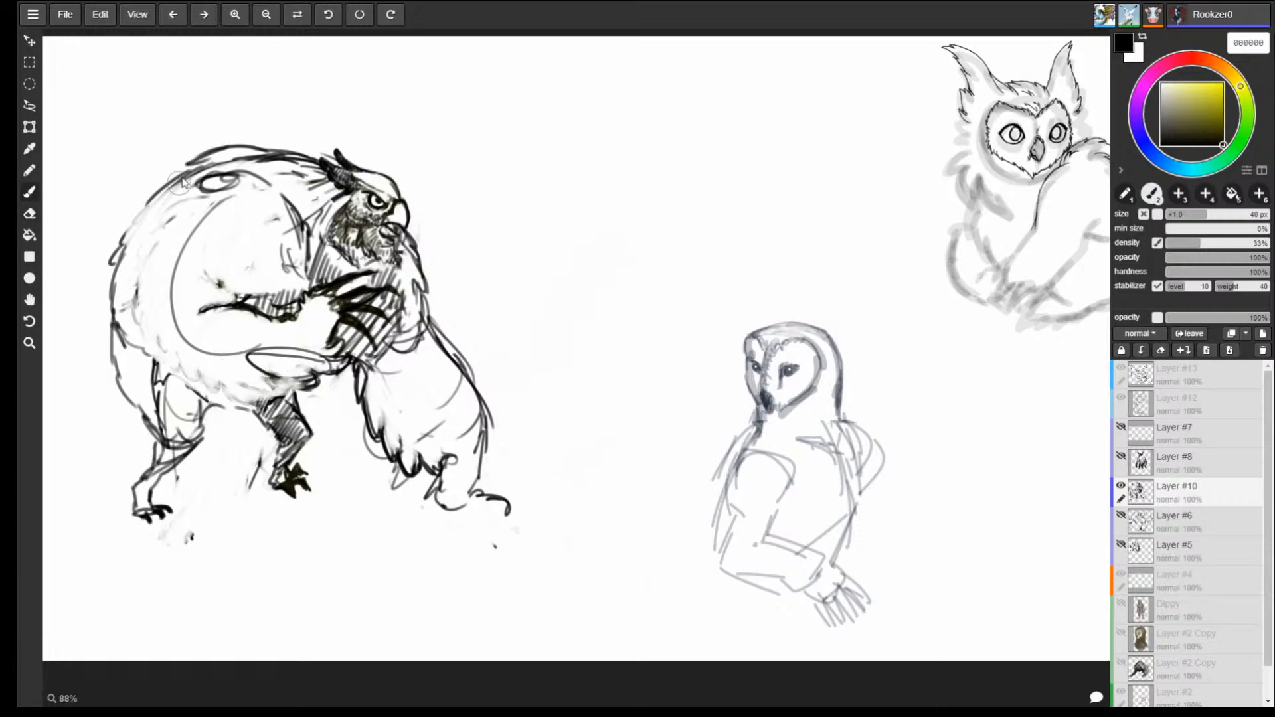
Reduce the brush size and redraw the near arm's scalloped feather edge from the shoulder down to the belly.
key("bracketleft")
key("bracketleft")
key("bracketleft")
key("bracketleft")
key("bracketleft")
key("bracketleft")
key("bracketleft")
key("bracketleft")
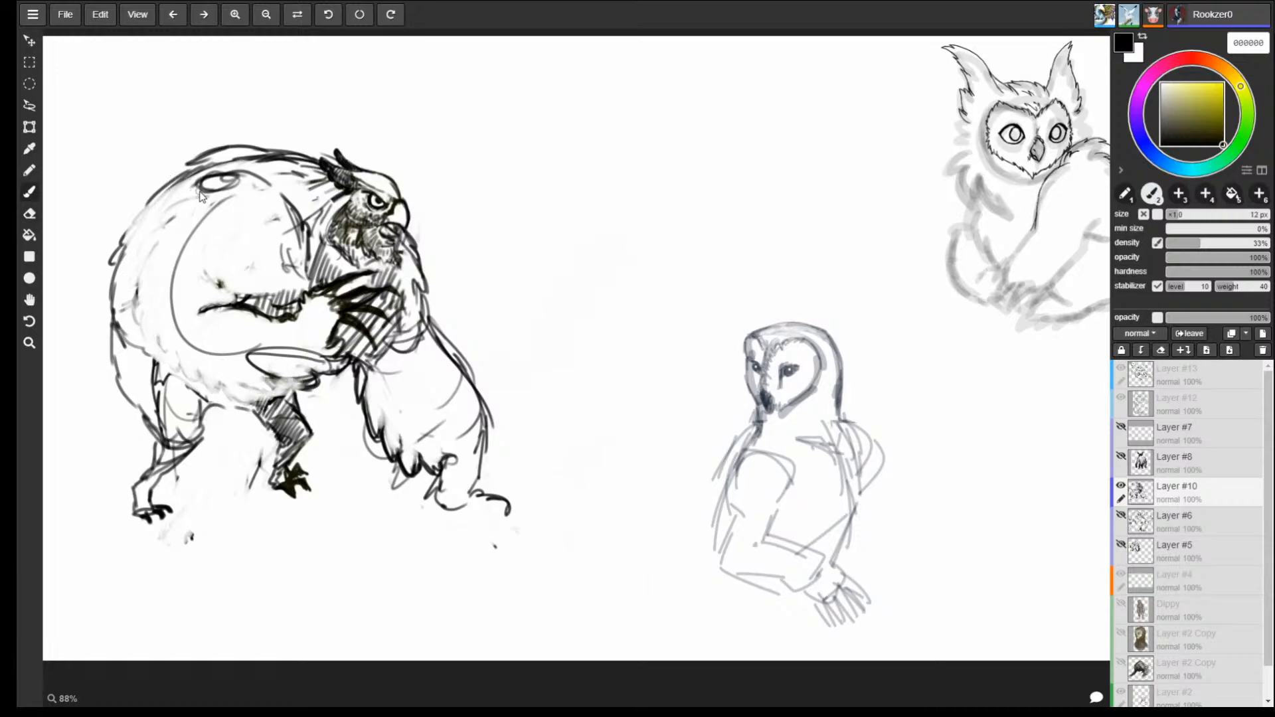
key("bracketleft")
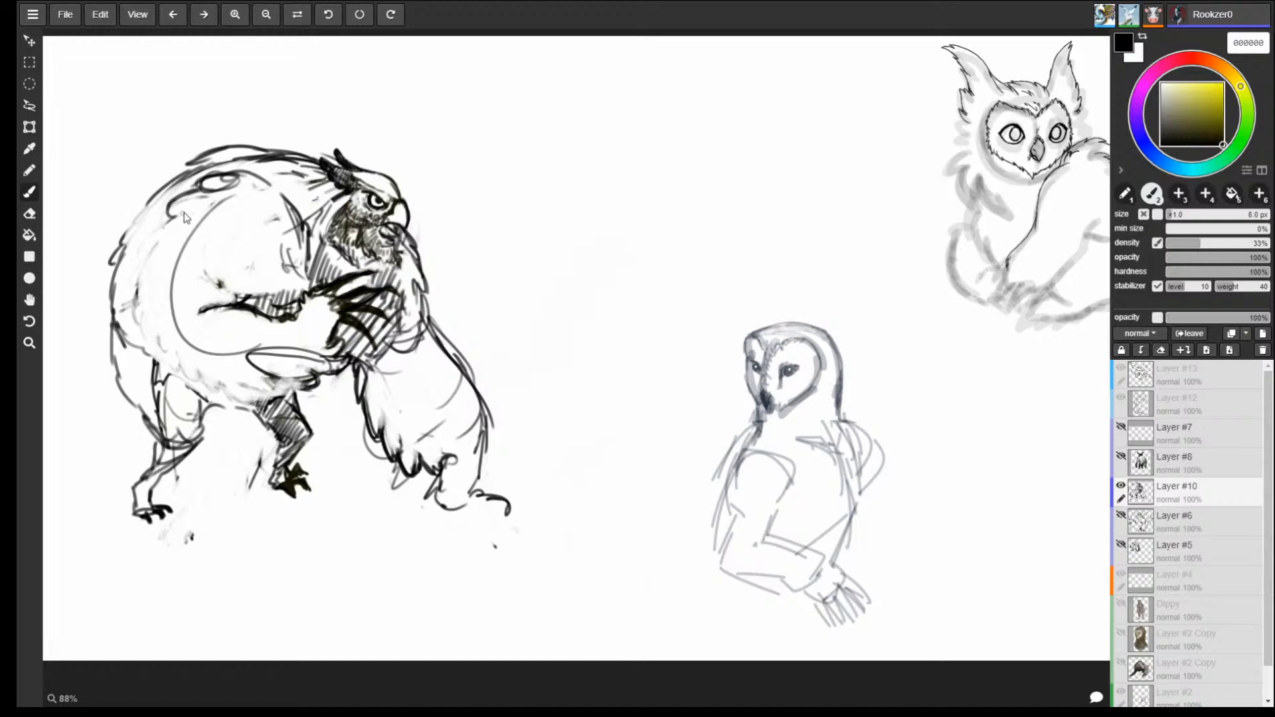
mouse_move(172, 215)
left_mouse_down()
mouse_move(135, 270)
mouse_move(159, 383)
mouse_move(222, 423)
mouse_move(284, 400)
mouse_move(294, 414)
mouse_move(319, 405)
mouse_move(303, 384)
mouse_move(345, 373)
mouse_move(274, 374)
mouse_move(235, 401)
mouse_move(203, 378)
mouse_move(207, 398)
mouse_move(162, 359)
left_mouse_up()
key("e")
key("b")
key("e")
key("b")
key("e")
key("b")
key("e")
key("b")
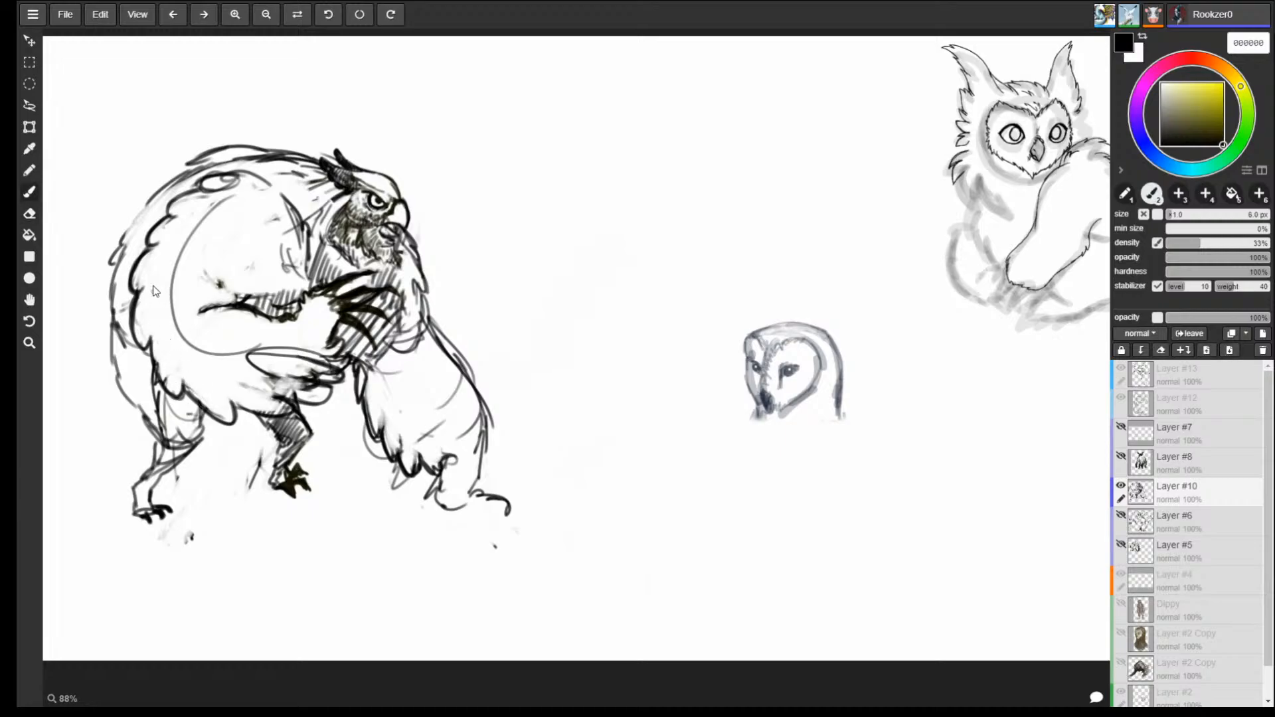
Try removing the curved guide inside the near arm, and undo the last changes there.
key("e")
key("b")
key("e")
mouse_move(226, 219)
left_mouse_down()
mouse_move(176, 286)
mouse_move(219, 356)
mouse_move(314, 393)
mouse_move(291, 358)
left_mouse_up()
key("b")
key("e")
key("b")
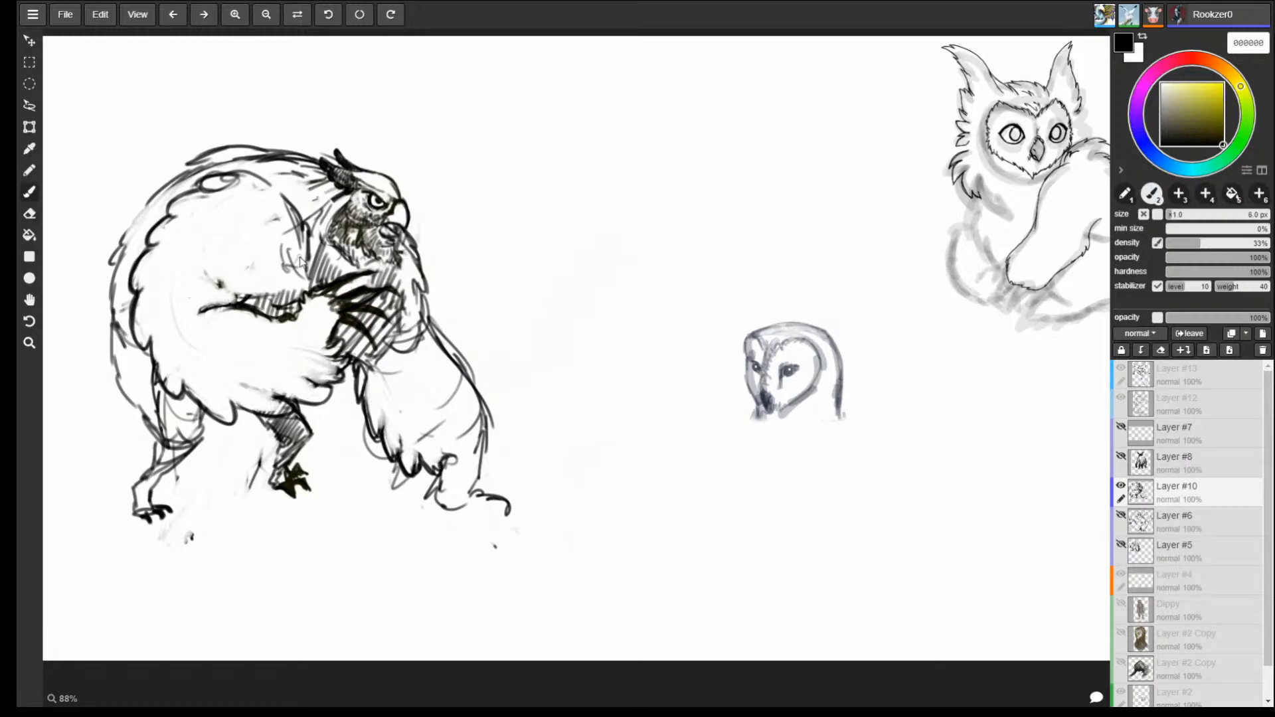
mouse_move(332, 358)
left_mouse_down()
mouse_move(286, 373)
mouse_move(186, 342)
mouse_move(229, 187)
left_mouse_up()
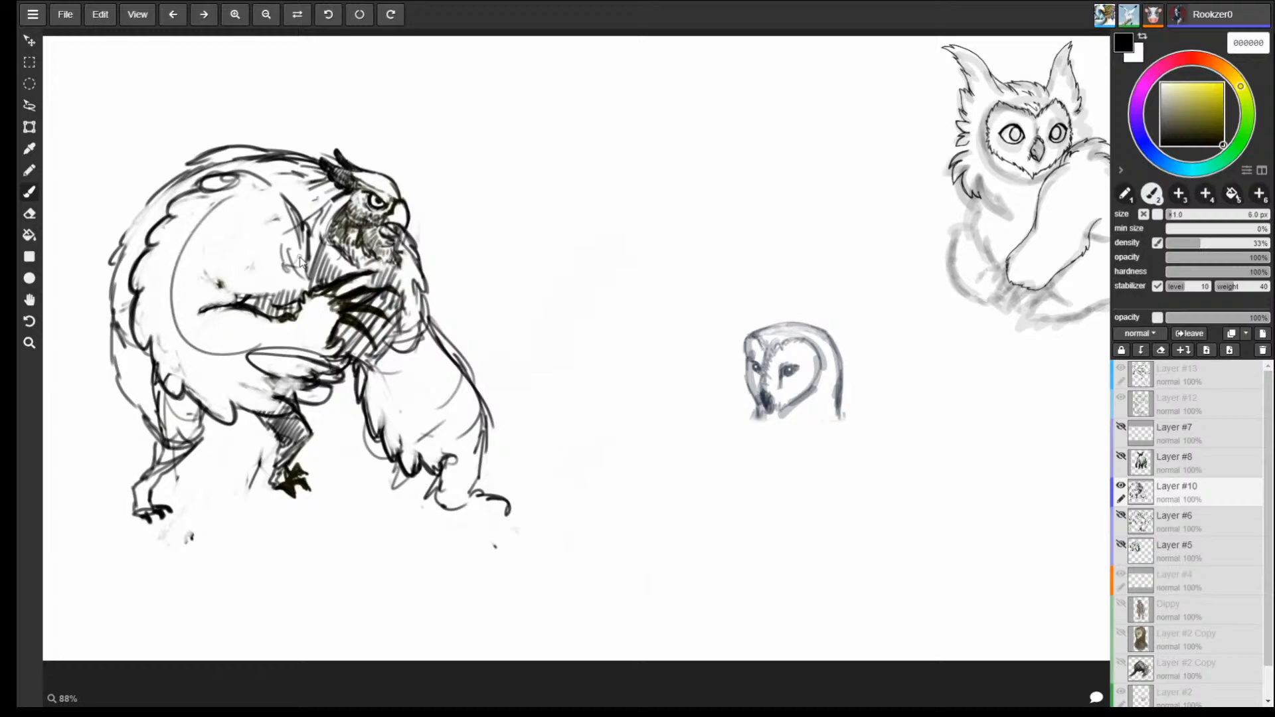
key("ctrl+z")
key("ctrl+z")
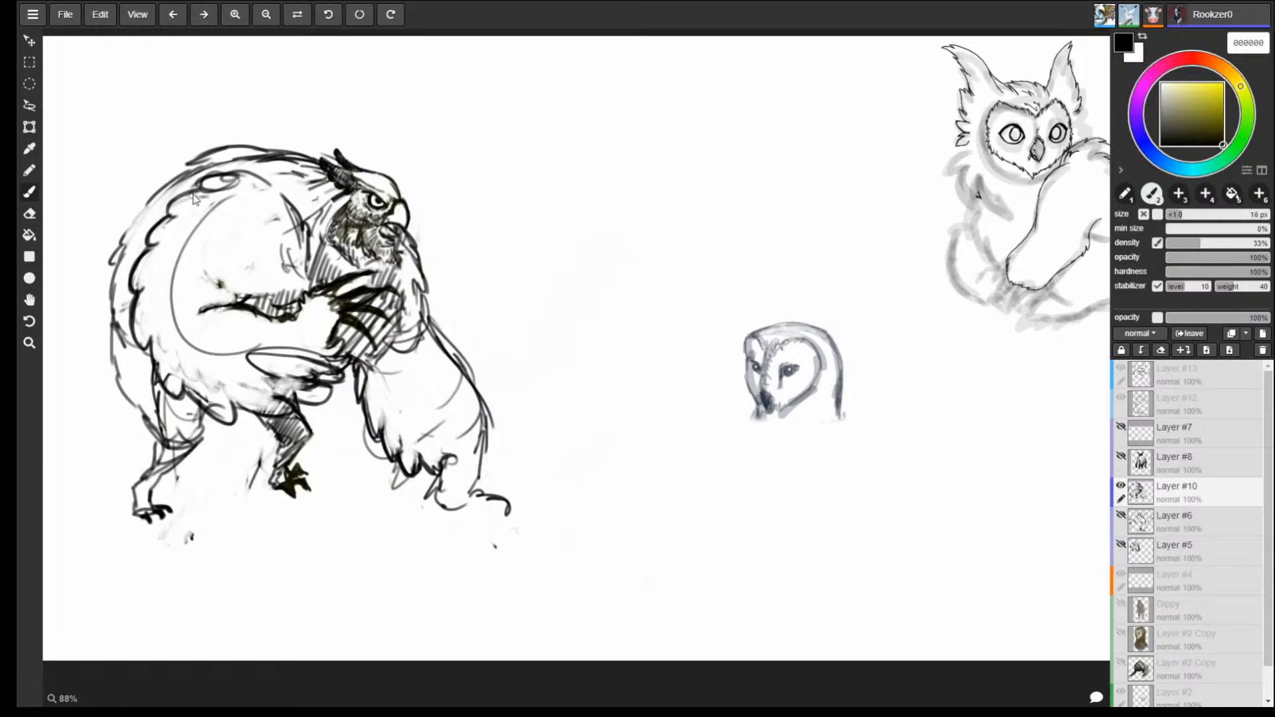
Erase the scalloped feather edge behind and below the near arm with a 35 px eraser.
key("e")
mouse_move(198, 192)
left_mouse_down()
mouse_move(180, 202)
mouse_move(136, 352)
mouse_move(183, 398)
mouse_move(243, 409)
mouse_move(302, 392)
mouse_move(219, 396)
mouse_move(145, 368)
mouse_move(130, 266)
left_mouse_up()
key("b")
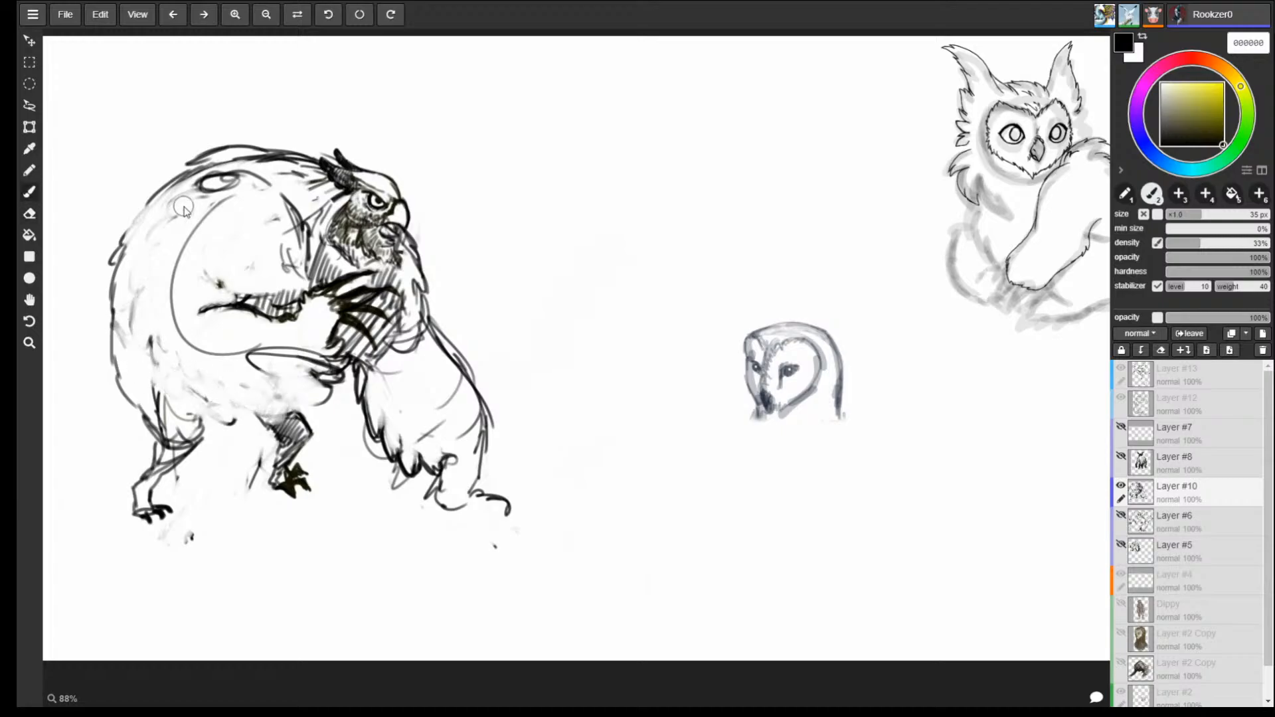
Set the brush to 7.0 px and sketch the near shoulder as a large rounded mass with crossing contour lines.
key("bracketleft")
key("bracketleft")
key("bracketleft")
key("bracketleft")
key("bracketleft")
key("bracketleft")
key("bracketleft")
key("bracketleft")
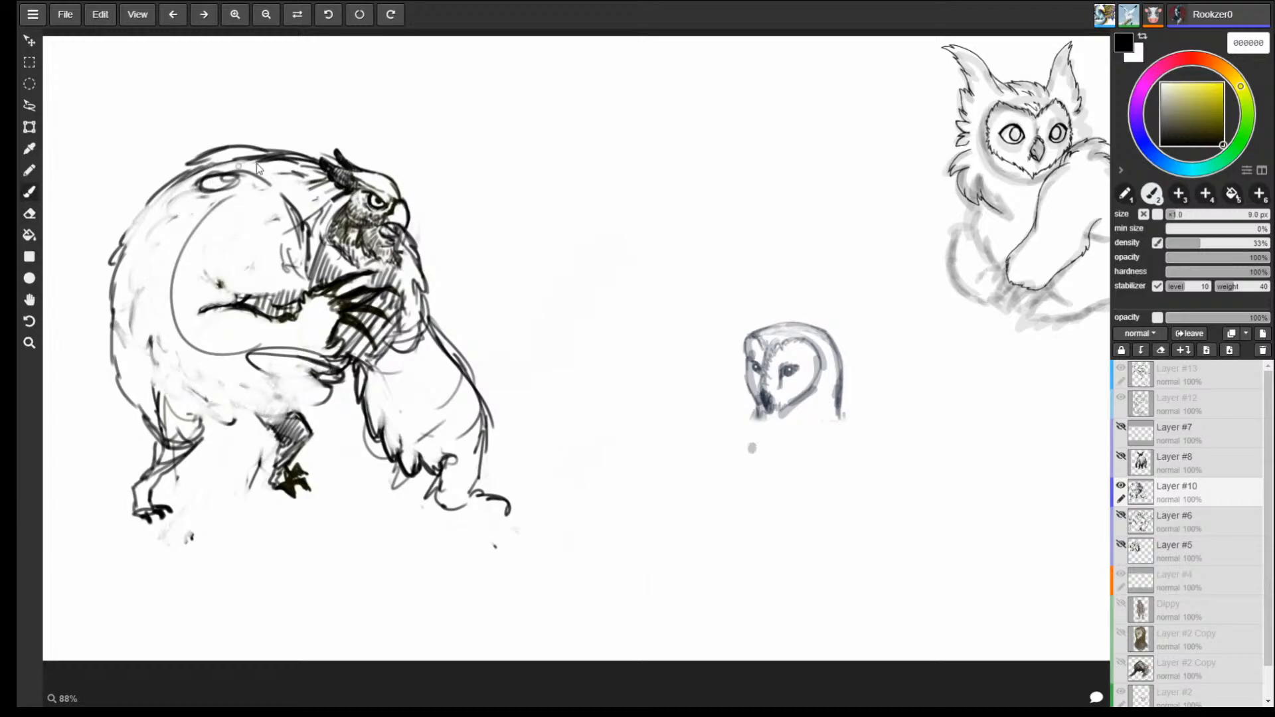
mouse_move(230, 173)
left_mouse_down()
mouse_move(276, 193)
mouse_move(216, 289)
mouse_move(157, 243)
mouse_move(223, 178)
mouse_move(240, 289)
left_mouse_up()
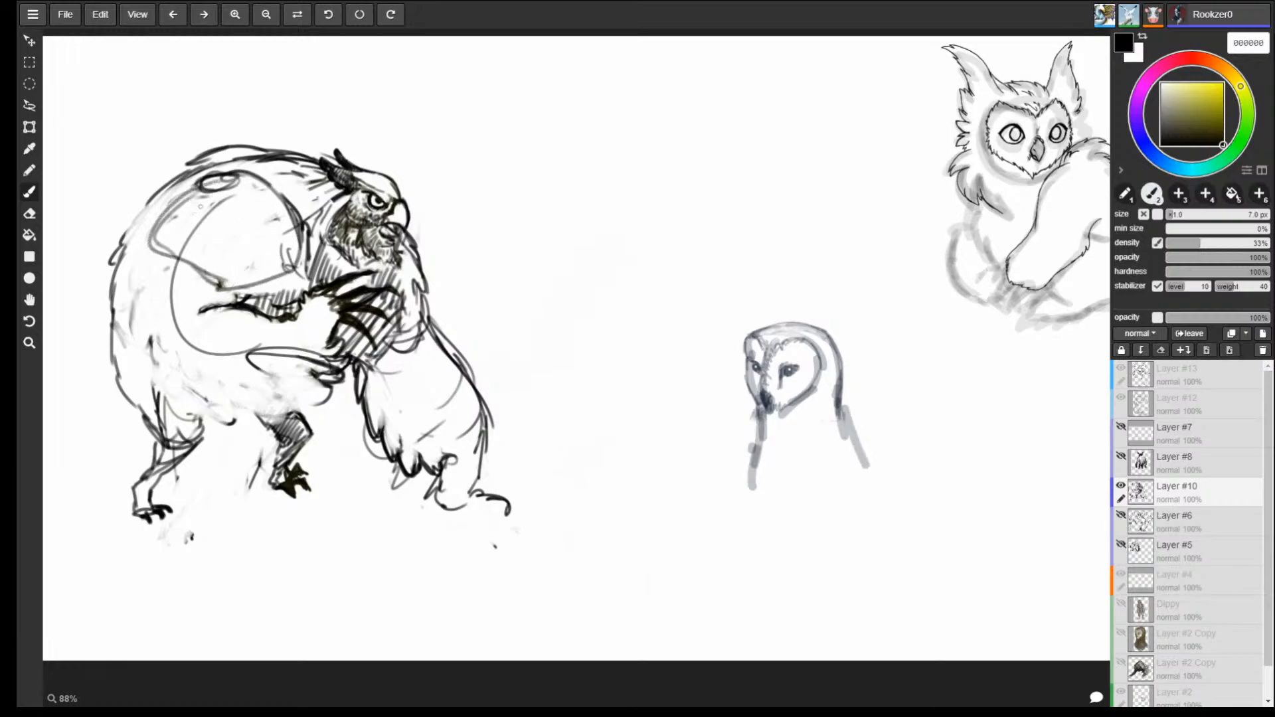
mouse_move(196, 204)
left_mouse_down()
mouse_move(285, 270)
mouse_move(298, 251)
mouse_move(226, 271)
mouse_move(148, 255)
mouse_move(216, 283)
left_mouse_up()
Sketch the near elbow as a rounded joint behind the shoulder and extend the forearm's contours from it toward the clawed hand.
mouse_move(150, 222)
left_mouse_down()
mouse_move(134, 288)
mouse_move(147, 304)
mouse_move(141, 293)
mouse_move(187, 256)
mouse_move(138, 297)
mouse_move(147, 250)
mouse_move(137, 293)
mouse_move(182, 319)
mouse_move(154, 311)
mouse_move(181, 264)
mouse_move(121, 313)
mouse_move(141, 367)
left_mouse_up()
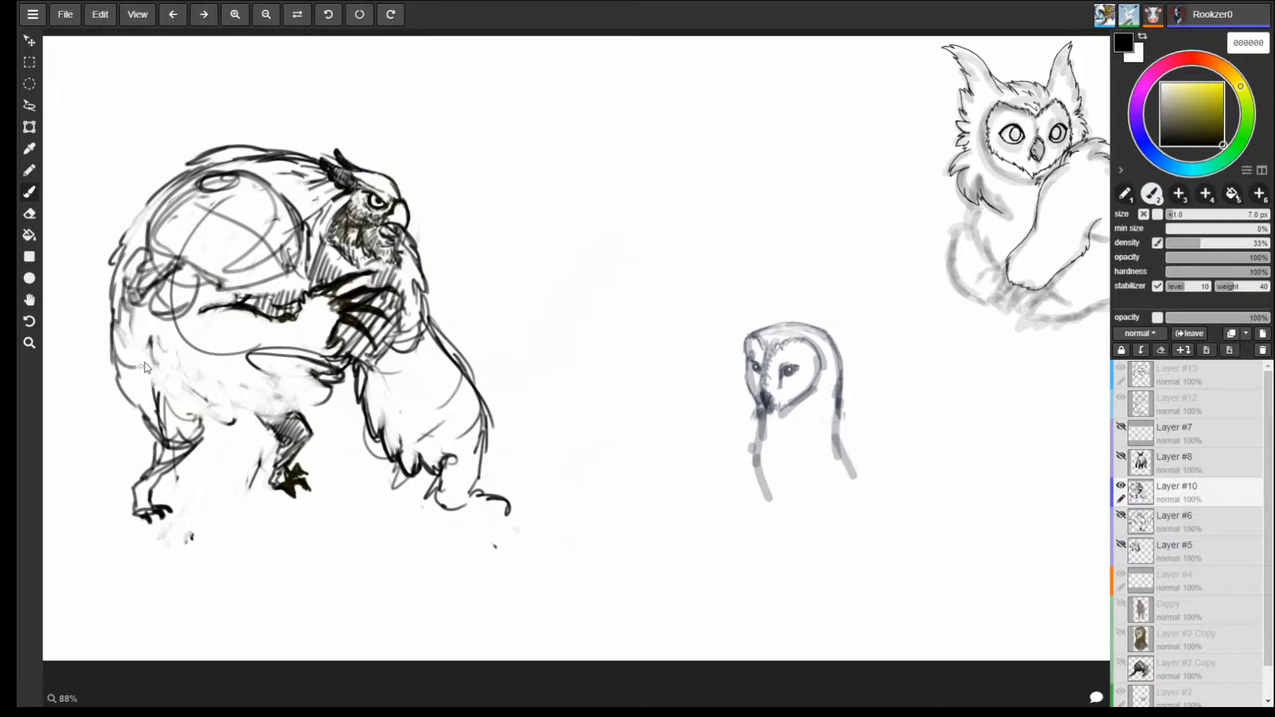
mouse_move(128, 304)
left_mouse_down()
mouse_move(170, 317)
mouse_move(200, 358)
mouse_move(180, 379)
mouse_move(134, 313)
mouse_move(188, 299)
mouse_move(250, 320)
left_mouse_up()
mouse_move(136, 311)
left_mouse_down()
mouse_move(191, 359)
mouse_move(254, 329)
mouse_move(214, 369)
mouse_move(293, 349)
left_mouse_up()
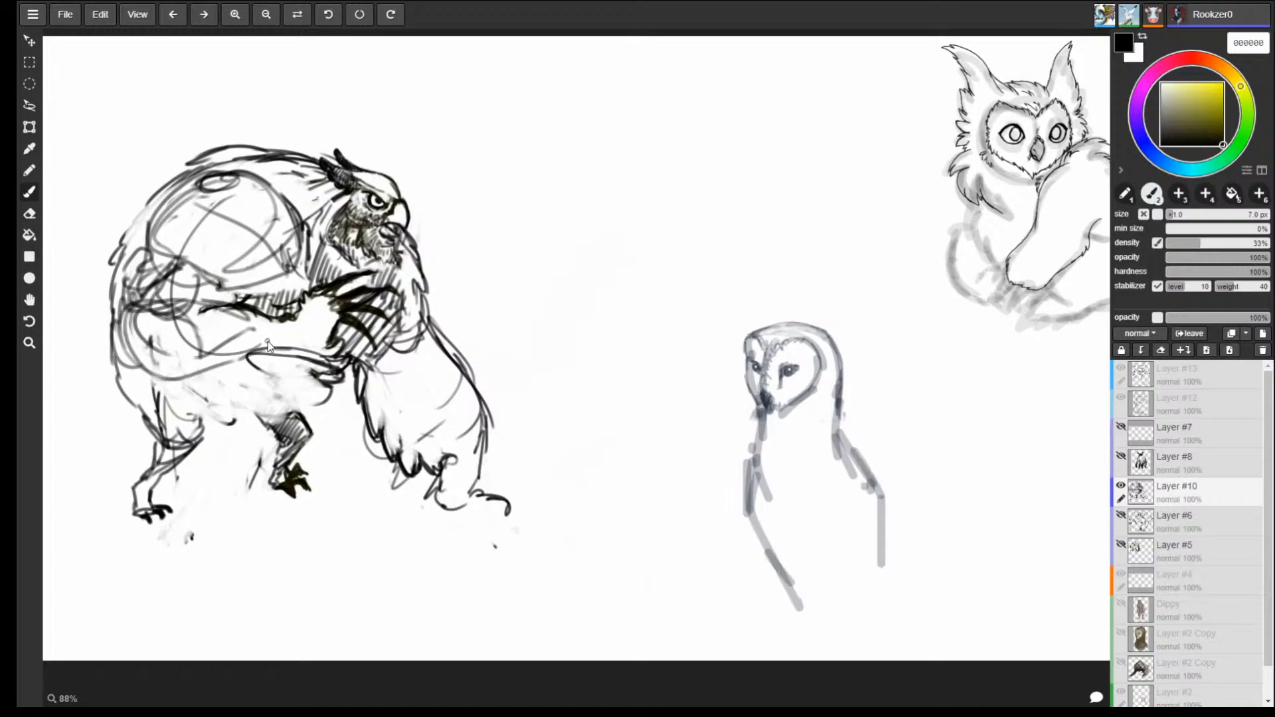
Switch to a finer brush and layer small overlapping feathers along the rear edge of the near shoulder.
key("[")
key("[")
key("[")
key("[")
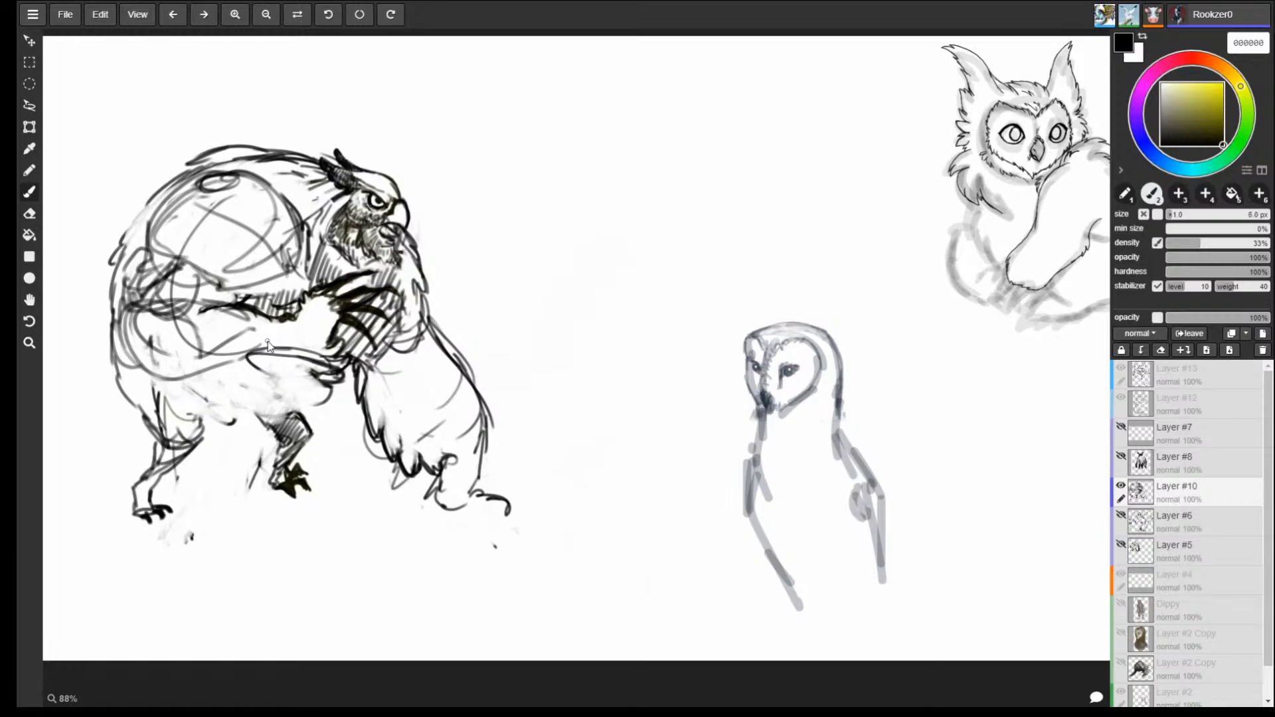
mouse_move(236, 178)
left_mouse_down()
mouse_move(181, 192)
mouse_move(204, 192)
mouse_move(160, 219)
mouse_move(179, 213)
mouse_move(157, 248)
mouse_move(156, 215)
left_mouse_up()
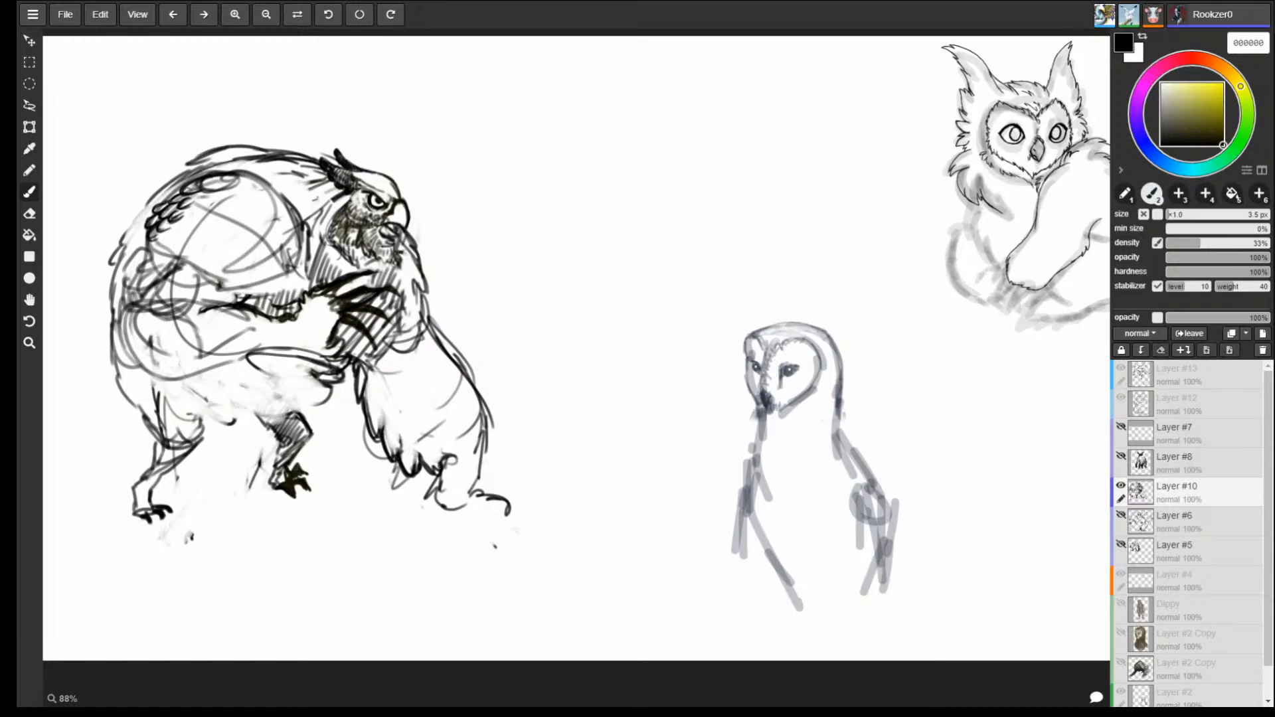
mouse_move(164, 201)
left_mouse_down()
mouse_move(190, 192)
mouse_move(169, 185)
mouse_move(206, 179)
left_mouse_up()
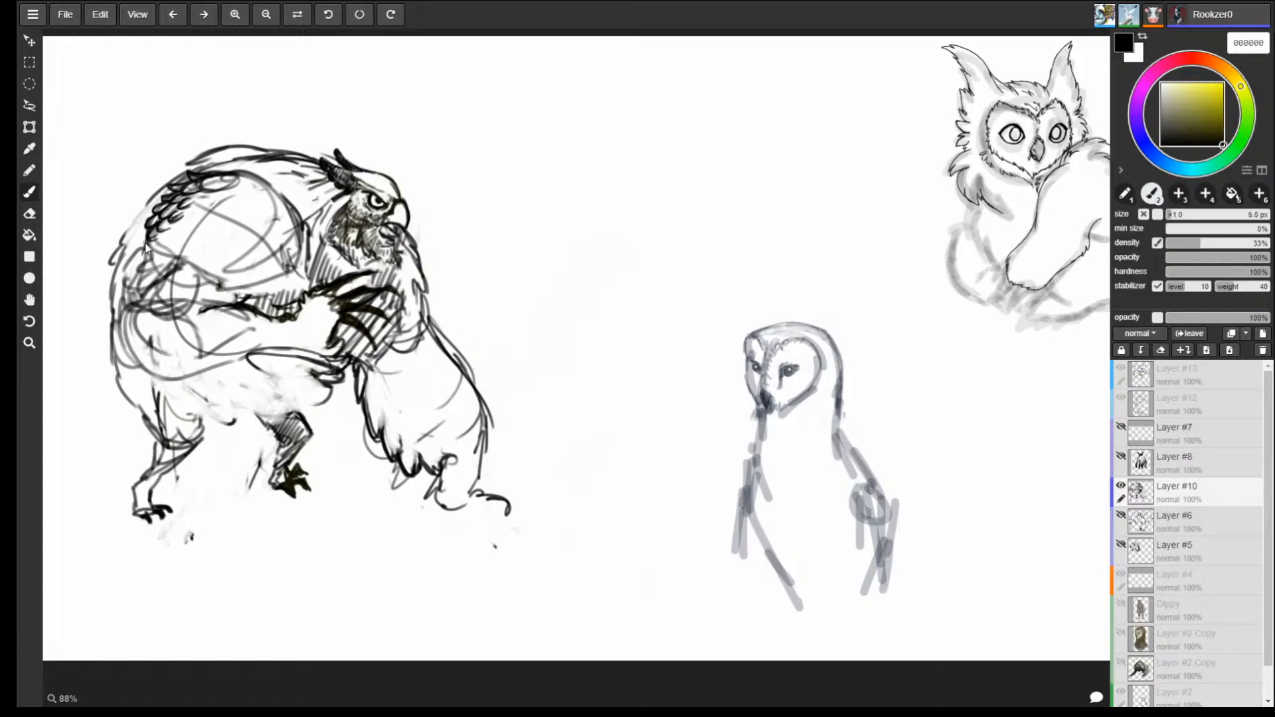
mouse_move(148, 238)
left_mouse_down()
mouse_move(138, 255)
mouse_move(160, 255)
left_mouse_up()
Set the brush to 5.0 px and darken the fold between the near upper arm and forearm with feathered strokes.
key("bracketleft")
key("bracketleft")
mouse_move(156, 309)
left_mouse_down()
mouse_move(285, 316)
mouse_move(188, 304)
left_mouse_up()
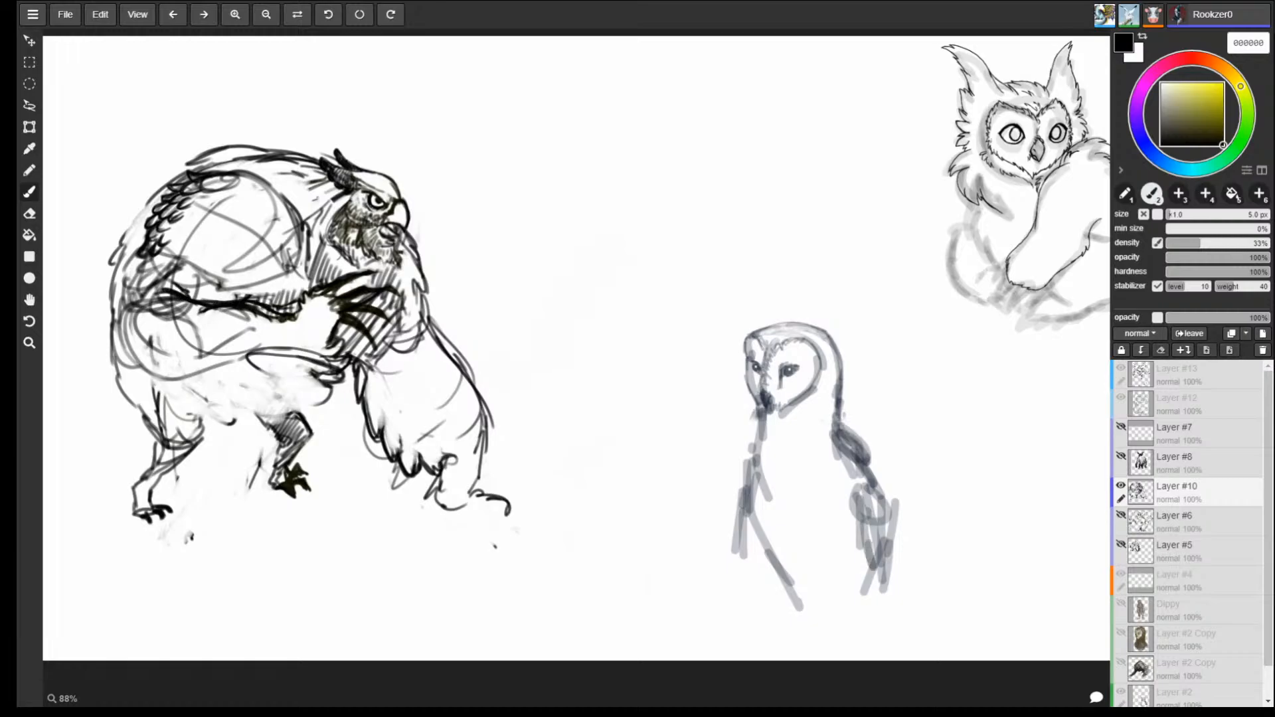
mouse_move(174, 297)
left_mouse_down()
mouse_move(137, 314)
mouse_move(216, 306)
left_mouse_up()
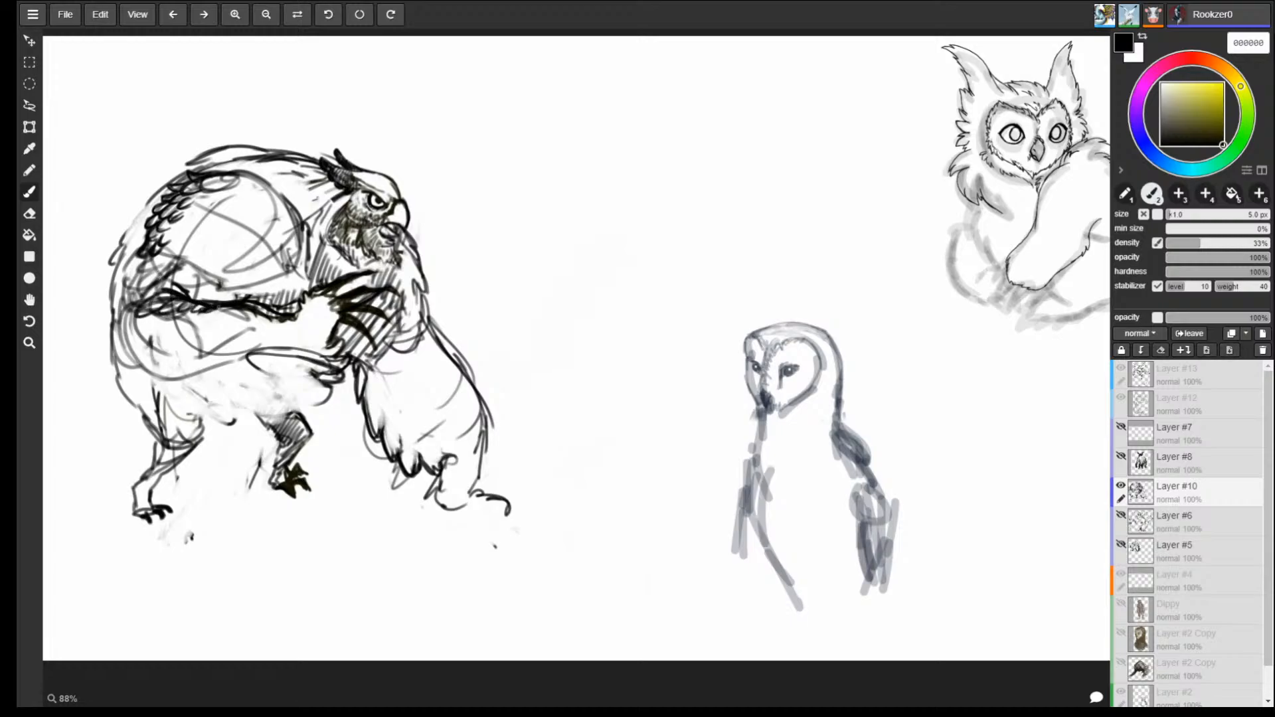
Layer overlapping feathers around the near elbow and along the forearm to a tuft at the wrist.
mouse_move(120, 322)
left_mouse_down()
mouse_move(144, 317)
mouse_move(134, 328)
mouse_move(103, 323)
mouse_move(135, 308)
mouse_move(109, 313)
left_mouse_up()
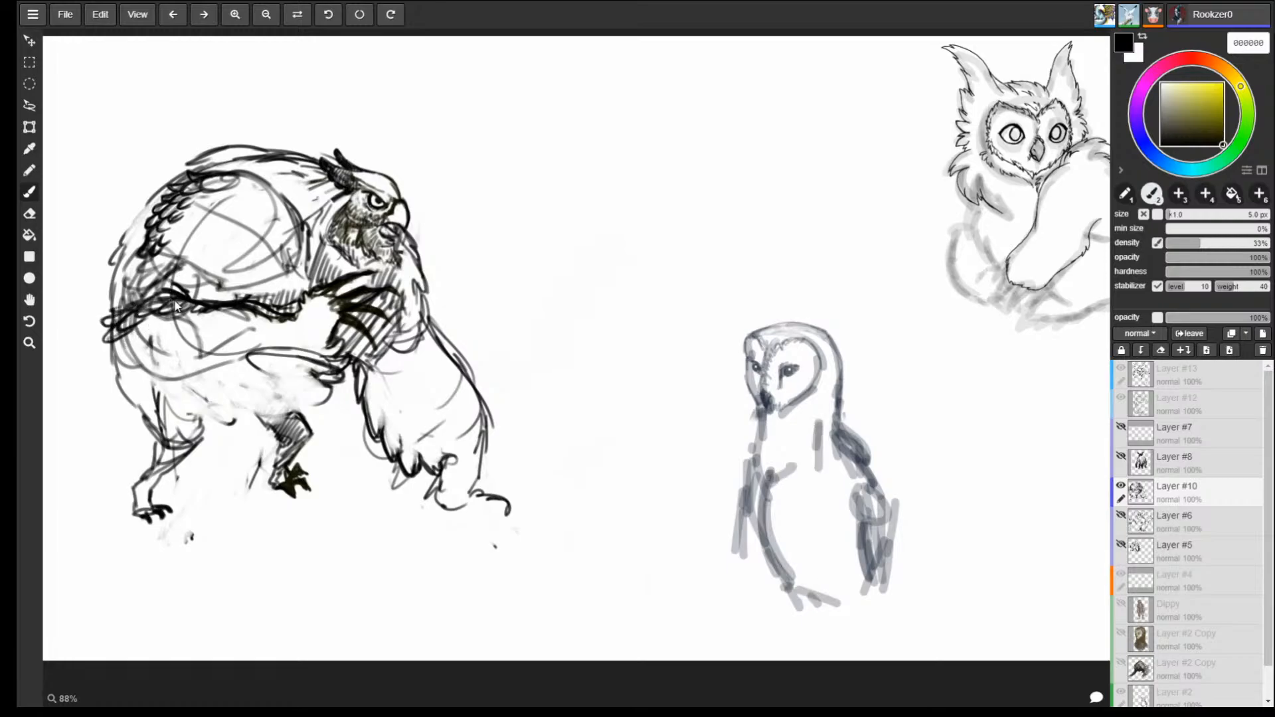
left_click_drag(187, 313, 164, 324)
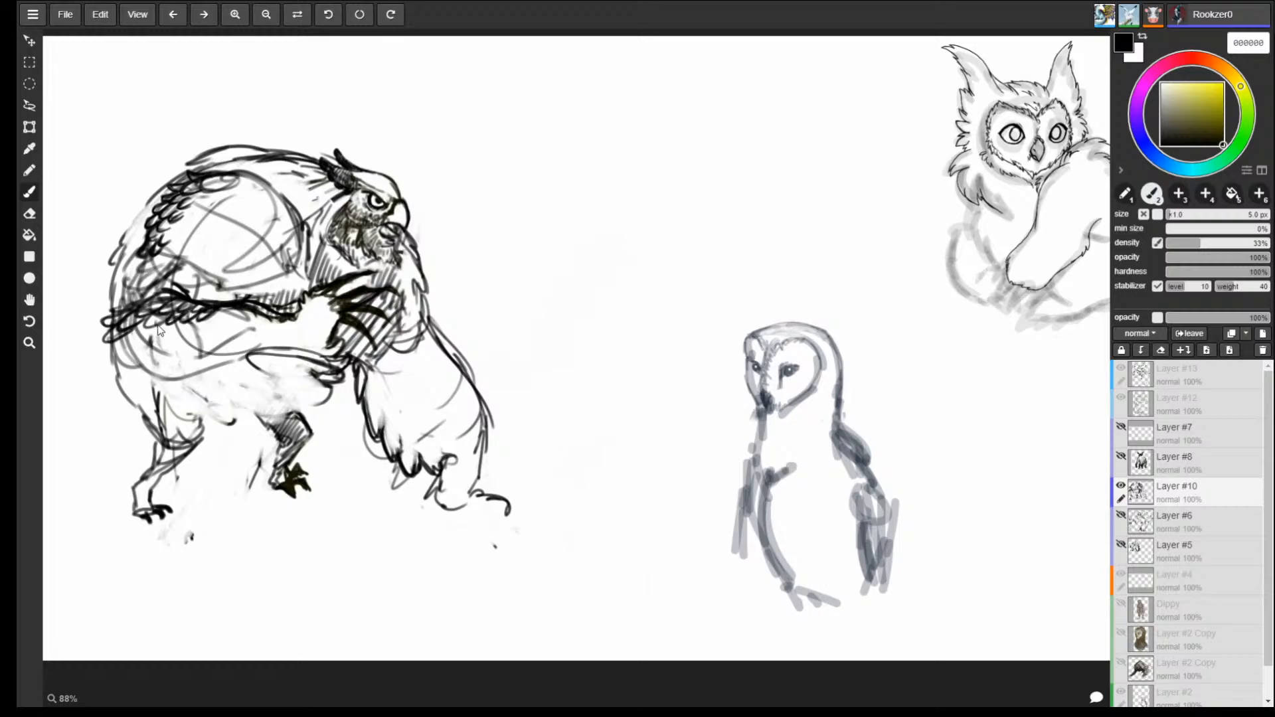
mouse_move(174, 322)
left_mouse_down()
mouse_move(129, 339)
mouse_move(162, 381)
mouse_move(201, 369)
left_mouse_up()
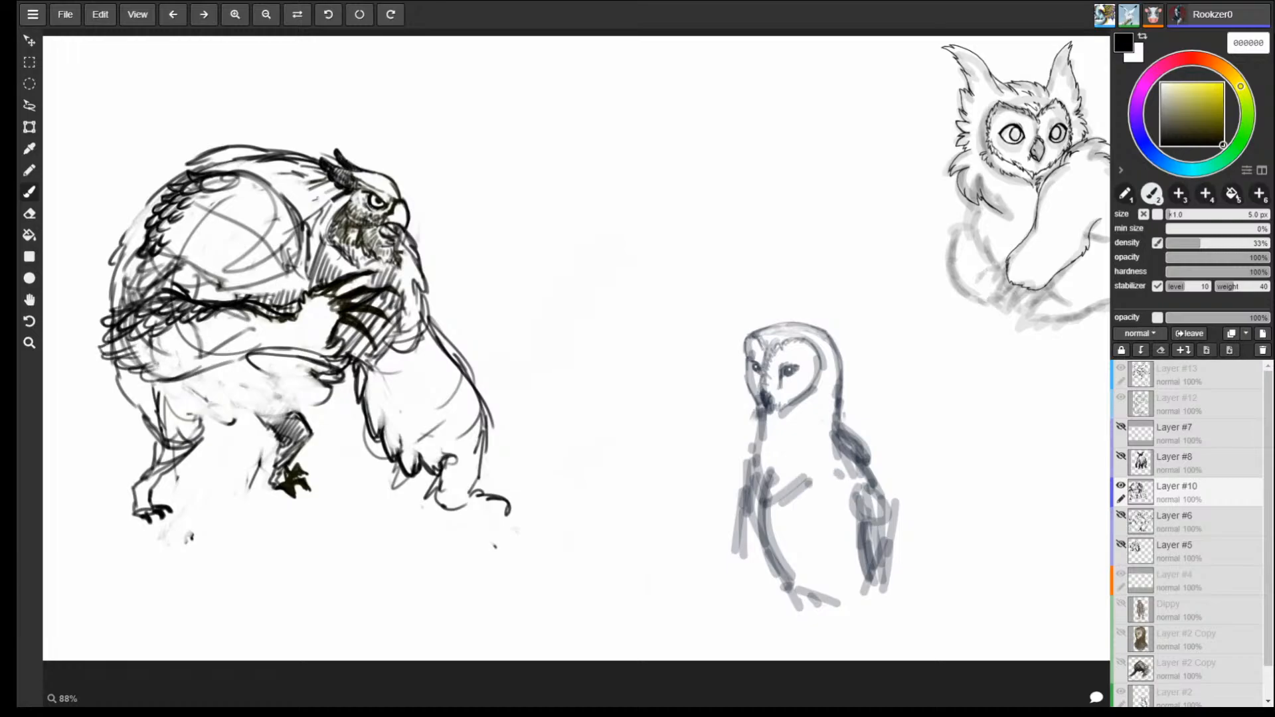
mouse_move(240, 311)
left_mouse_down()
mouse_move(216, 328)
mouse_move(296, 337)
mouse_move(283, 335)
left_mouse_up()
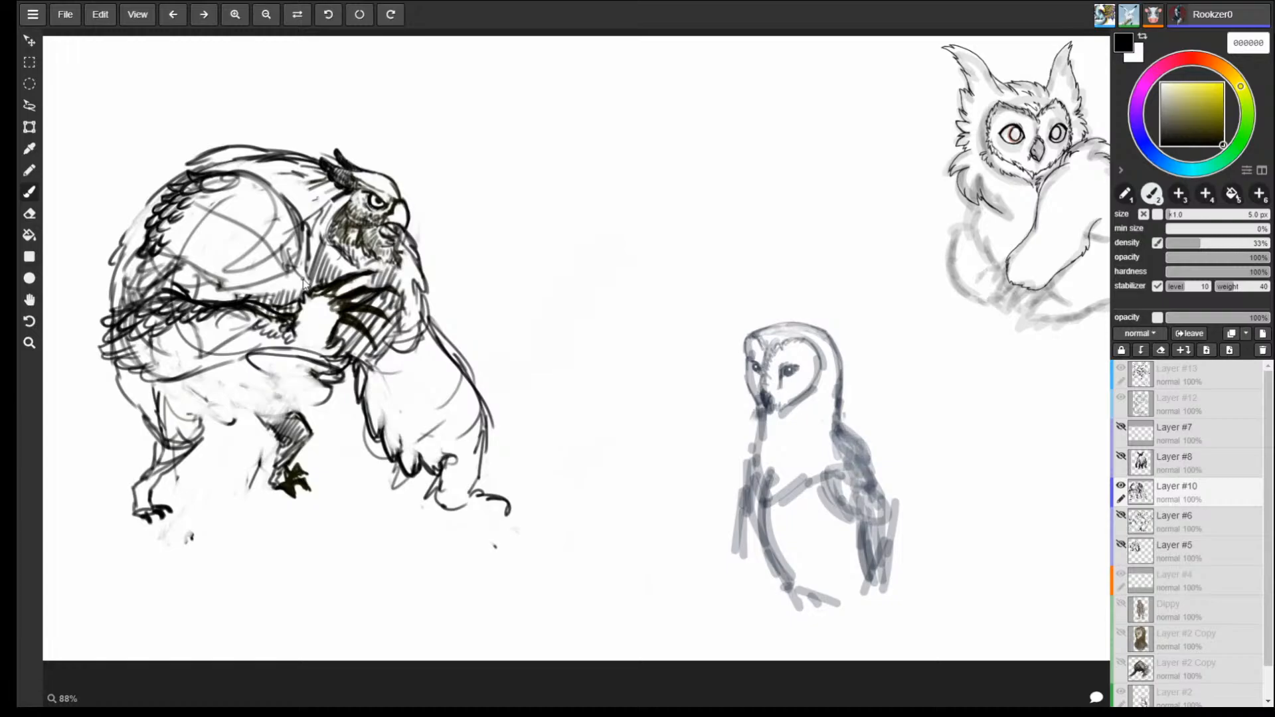
Erase the construction lines inside the near forearm and the rear part of the shoulder.
key("e")
mouse_move(177, 335)
left_mouse_down()
mouse_move(242, 331)
mouse_move(214, 347)
left_mouse_up()
key("b")
key("e")
mouse_move(226, 223)
left_mouse_down()
mouse_move(202, 211)
mouse_move(193, 278)
mouse_move(222, 272)
left_mouse_up()
key("b")
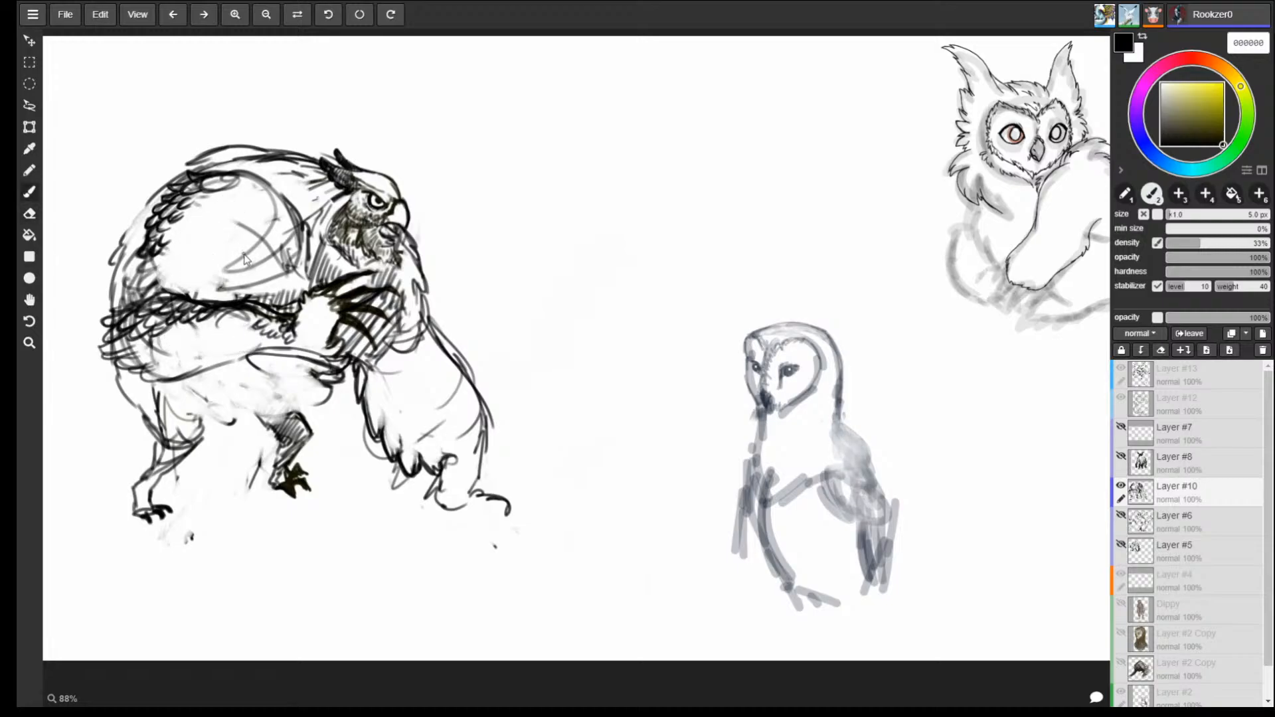
Add feathers along the near shoulder's front edge, around an inner oval on the upper arm and at the elbow's tip.
mouse_move(301, 220)
left_mouse_down()
mouse_move(271, 171)
mouse_move(266, 198)
mouse_move(271, 181)
mouse_move(292, 199)
left_mouse_up()
mouse_move(274, 169)
left_mouse_down()
mouse_move(298, 209)
mouse_move(251, 161)
left_mouse_up()
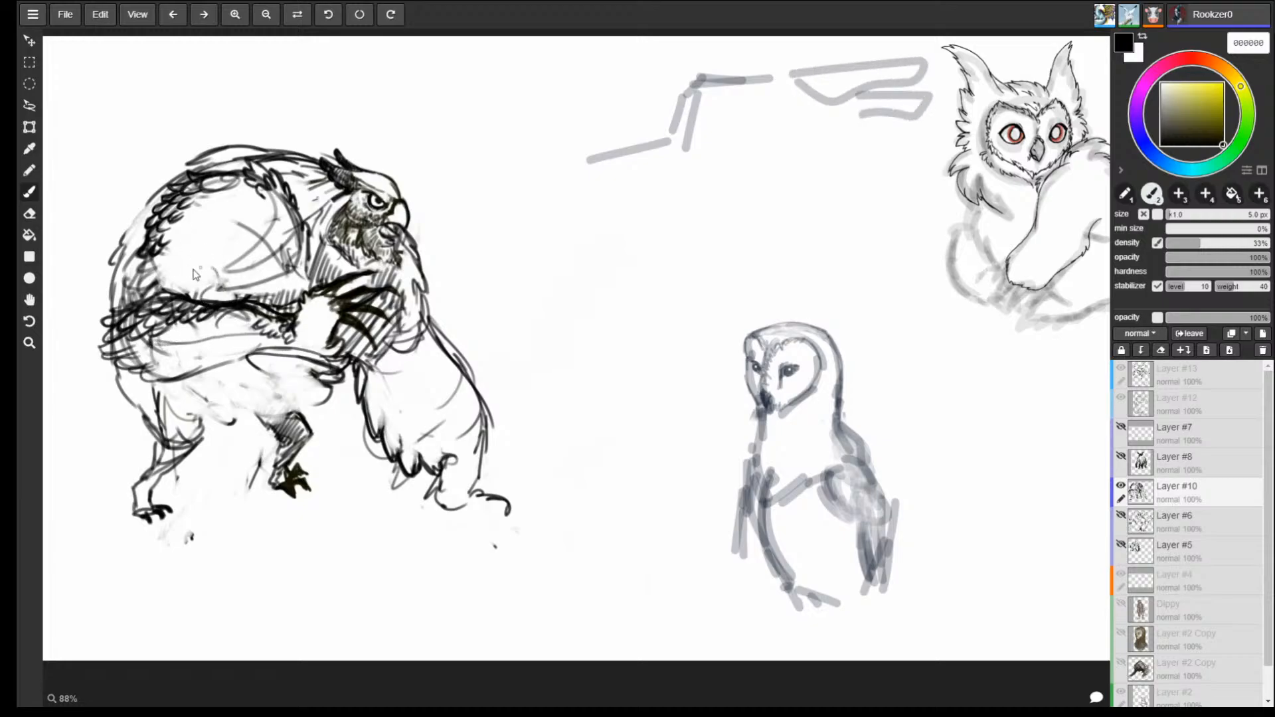
mouse_move(204, 207)
left_mouse_down()
mouse_move(221, 268)
mouse_move(226, 198)
mouse_move(275, 243)
mouse_move(238, 285)
mouse_move(263, 273)
mouse_move(233, 269)
mouse_move(247, 263)
mouse_move(227, 280)
left_mouse_up()
left_click_drag(230, 272, 215, 279)
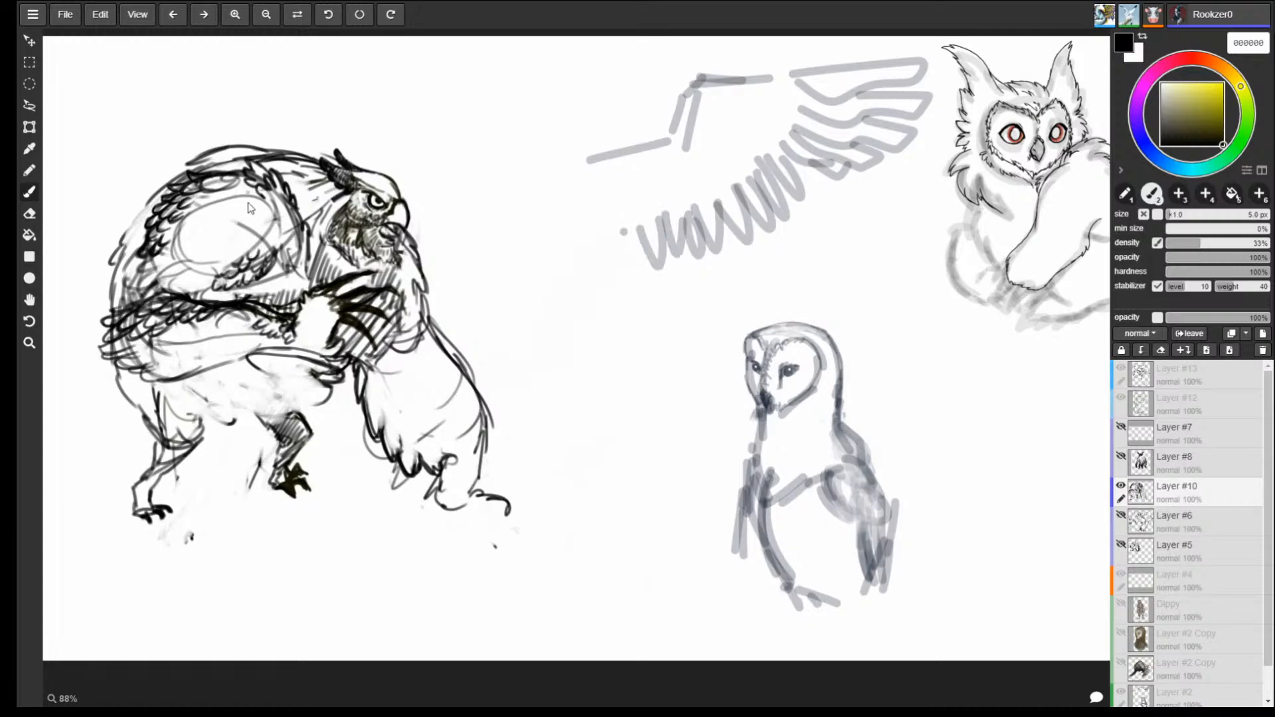
mouse_move(275, 244)
left_mouse_down()
mouse_move(217, 294)
mouse_move(181, 283)
mouse_move(192, 298)
left_mouse_up()
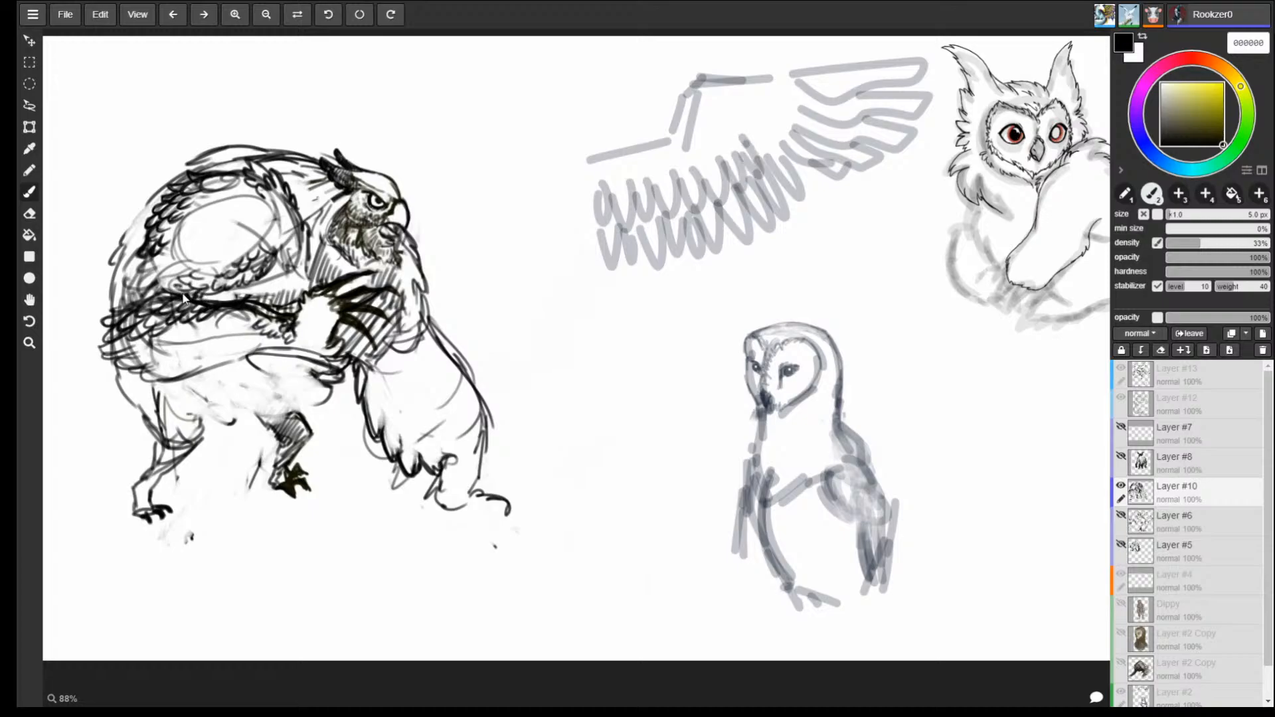
left_click_drag(125, 340, 90, 357)
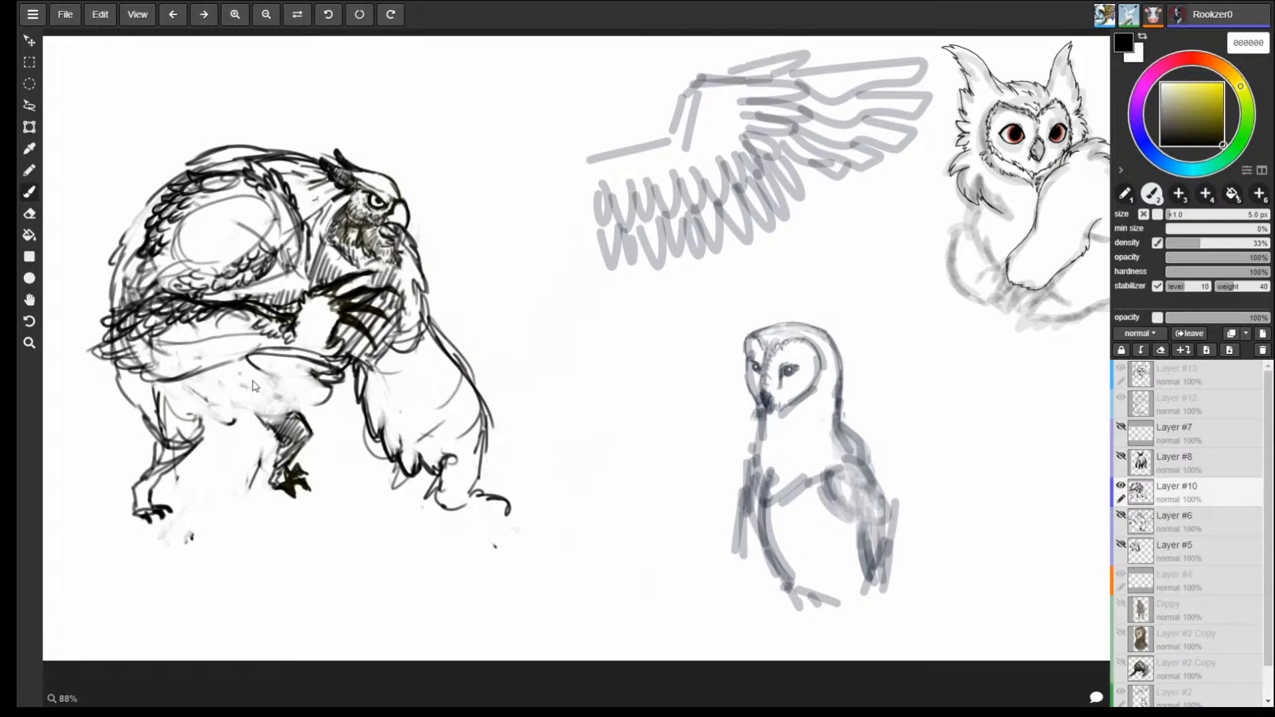
Rough in directional lines fanning down from the near forearm and a curved lower limit for its hanging feathers.
left_click_drag(288, 348, 355, 402)
left_click_drag(237, 339, 275, 432)
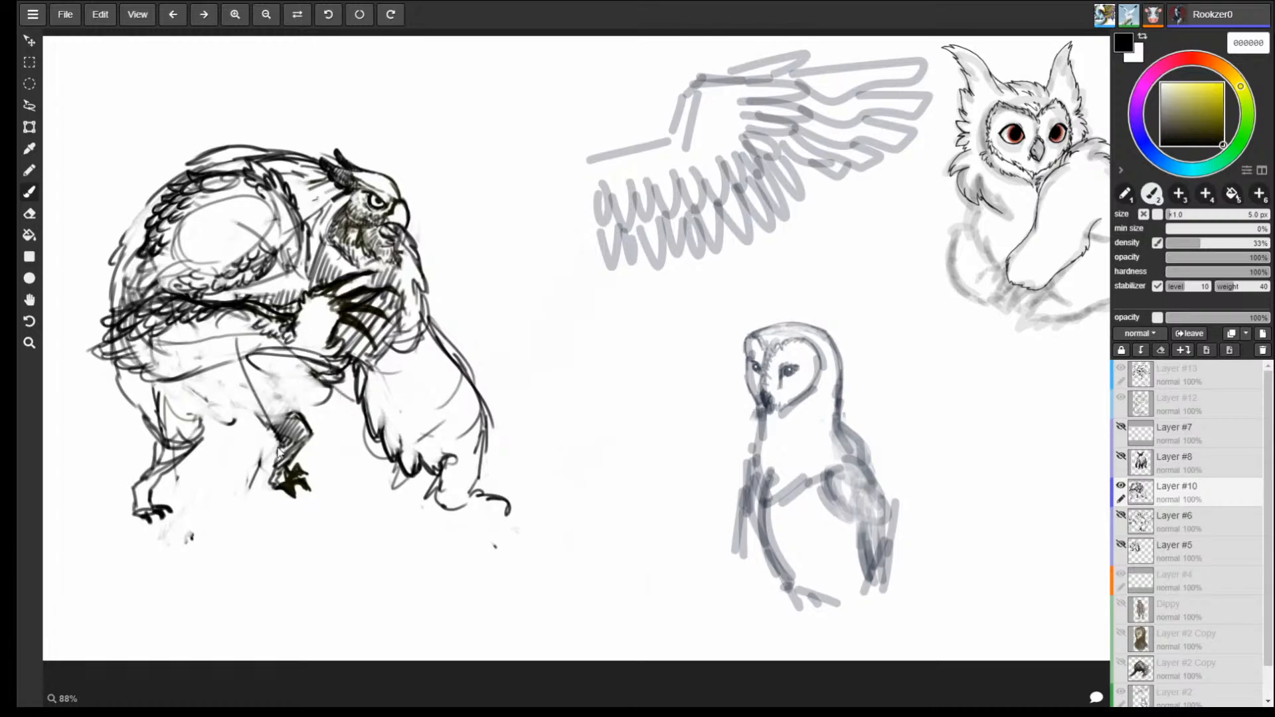
left_click_drag(180, 350, 223, 435)
left_click_drag(151, 332, 145, 394)
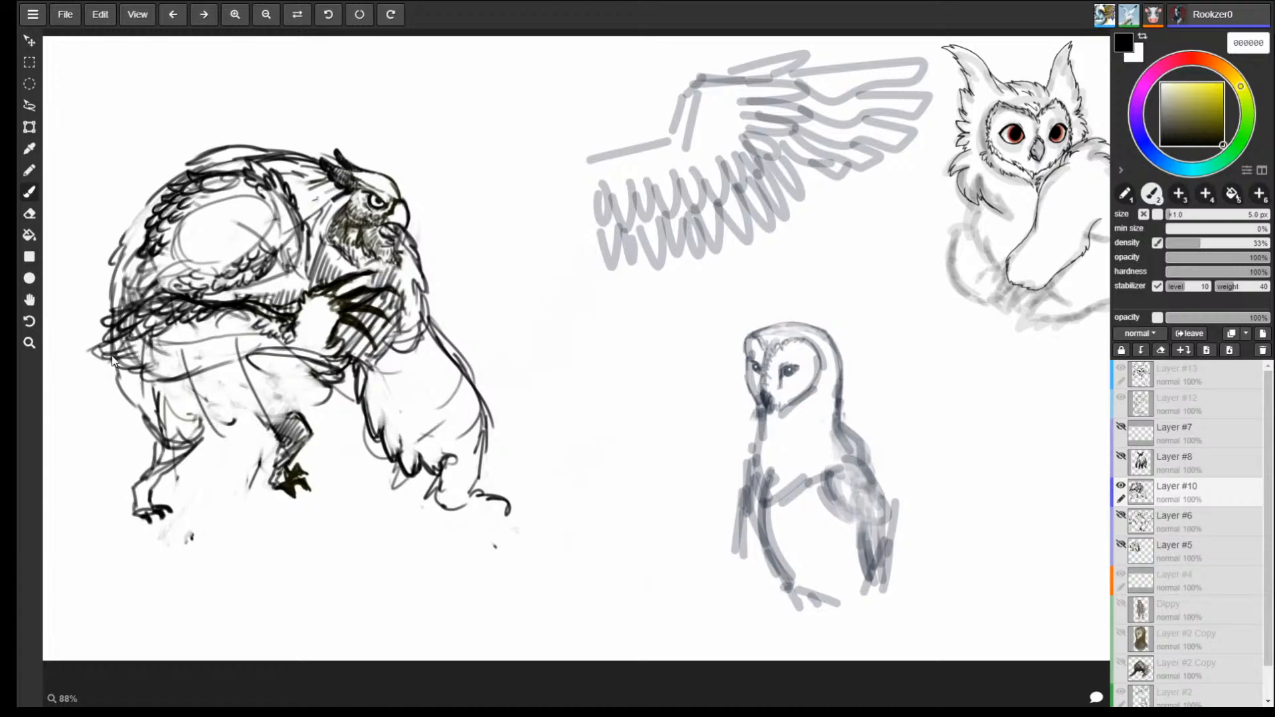
mouse_move(118, 334)
left_mouse_down()
mouse_move(123, 365)
mouse_move(241, 447)
left_mouse_up()
mouse_move(184, 416)
left_mouse_down()
mouse_move(275, 434)
mouse_move(331, 428)
left_mouse_up()
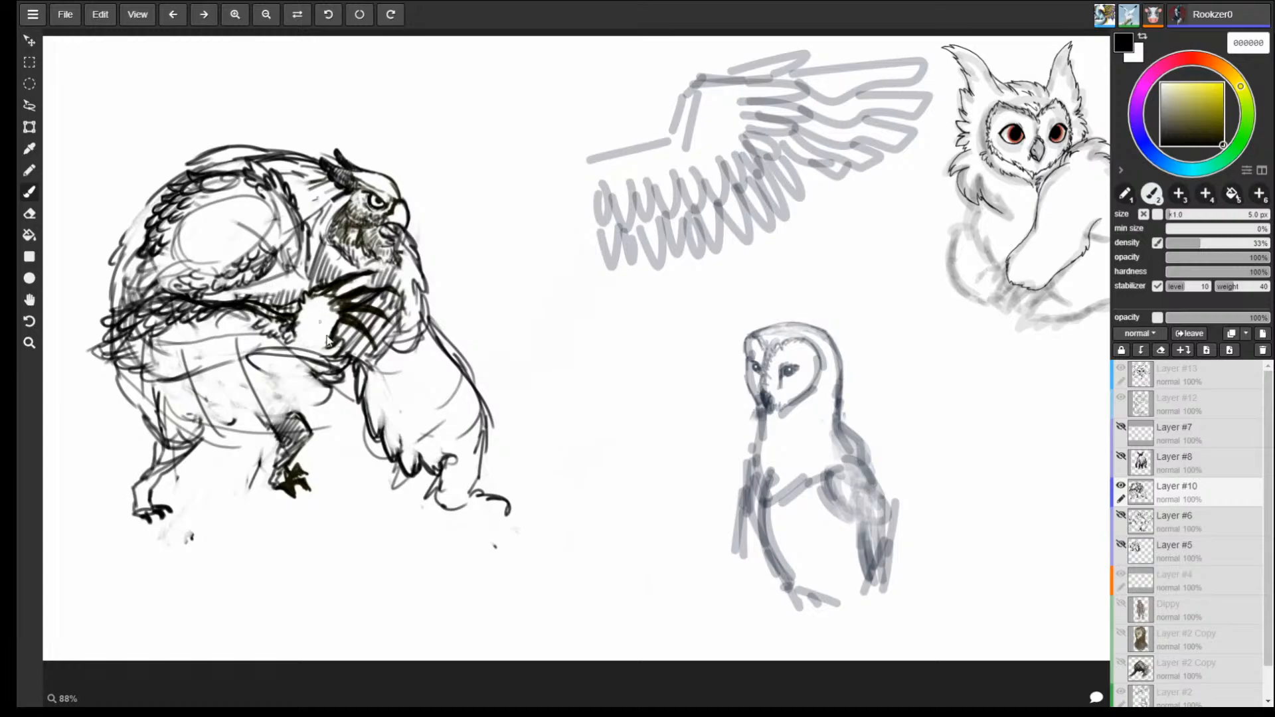
Draw long feathers sweeping from the near wrist and a ragged feathered hem along the belly above the hind legs.
mouse_move(371, 346)
left_mouse_down()
mouse_move(352, 356)
mouse_move(334, 344)
mouse_move(392, 381)
mouse_move(376, 388)
left_mouse_up()
mouse_move(299, 359)
left_mouse_down()
mouse_move(342, 385)
mouse_move(389, 388)
mouse_move(357, 394)
mouse_move(392, 383)
mouse_move(362, 400)
left_mouse_up()
mouse_move(359, 393)
left_mouse_down()
mouse_move(363, 412)
mouse_move(348, 413)
mouse_move(363, 414)
mouse_move(239, 428)
mouse_move(232, 410)
mouse_move(202, 418)
mouse_move(141, 384)
mouse_move(107, 341)
left_mouse_up()
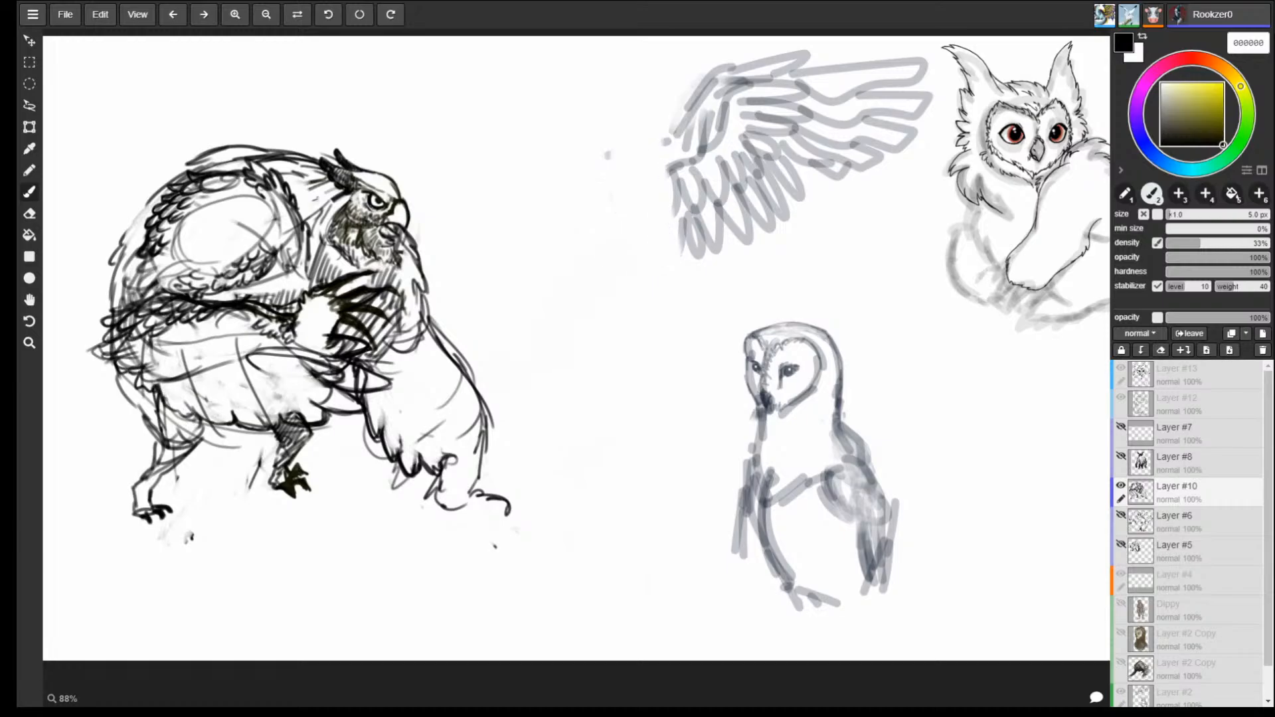
left_click_drag(164, 397, 207, 423)
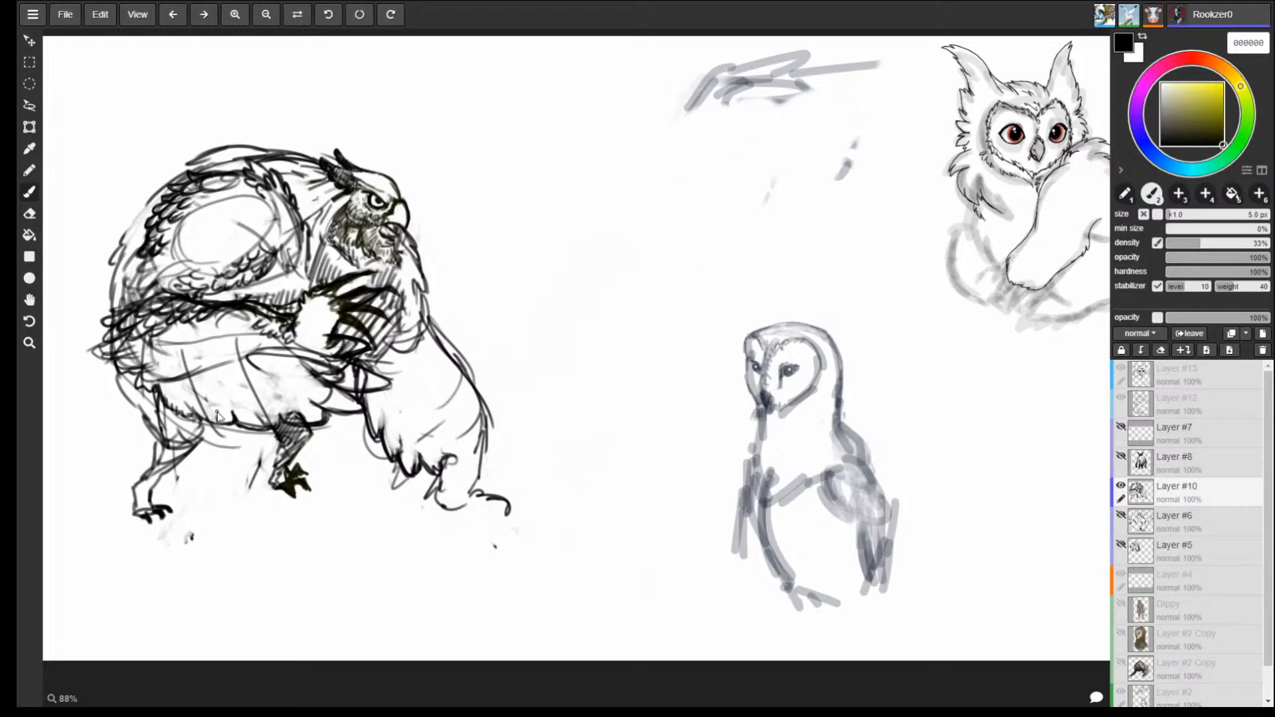
Erase the directional guide lines between the near forearm and the feathered hem.
key("e")
mouse_move(184, 365)
left_mouse_down()
mouse_move(193, 379)
mouse_move(336, 375)
mouse_move(345, 359)
left_mouse_up()
key("b")
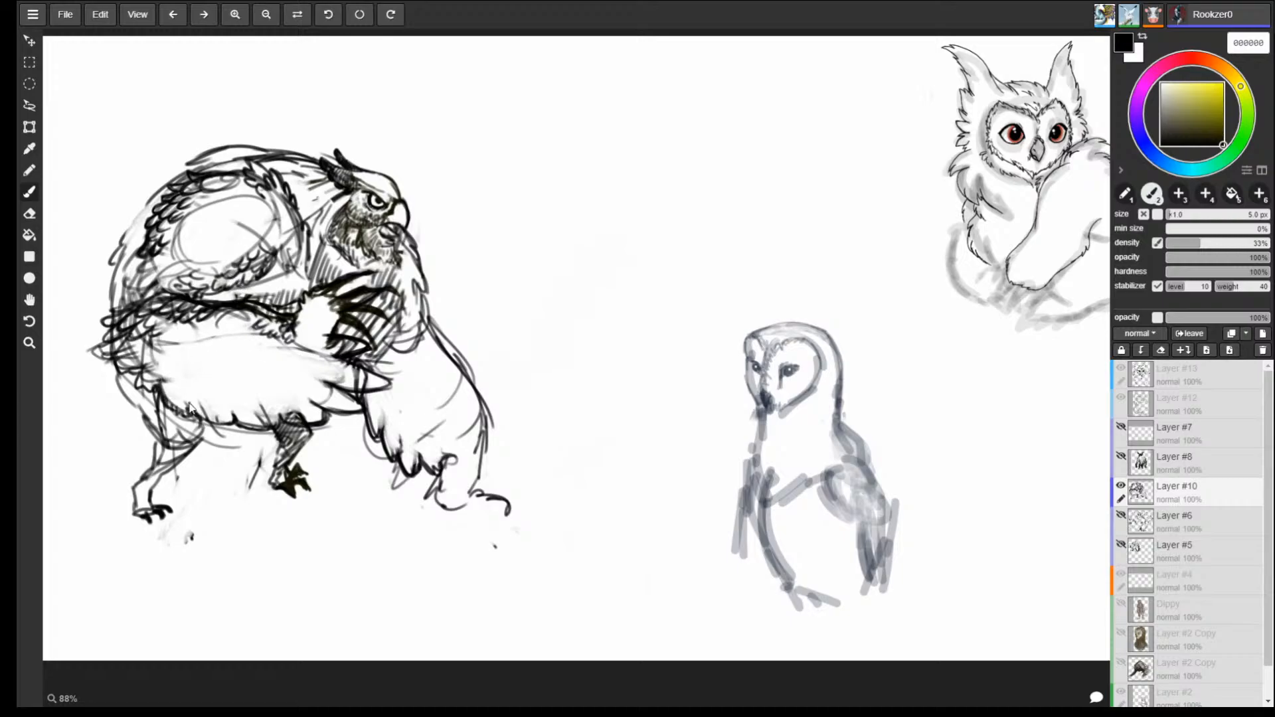
Draw rows of overlapping pointed feathers across the middle of the near forearm.
mouse_move(210, 360)
left_mouse_down()
mouse_move(230, 396)
mouse_move(215, 369)
mouse_move(265, 390)
mouse_move(296, 349)
left_mouse_up()
mouse_move(173, 362)
left_mouse_down()
mouse_move(188, 383)
mouse_move(235, 396)
left_mouse_up()
left_click_drag(232, 372, 265, 389)
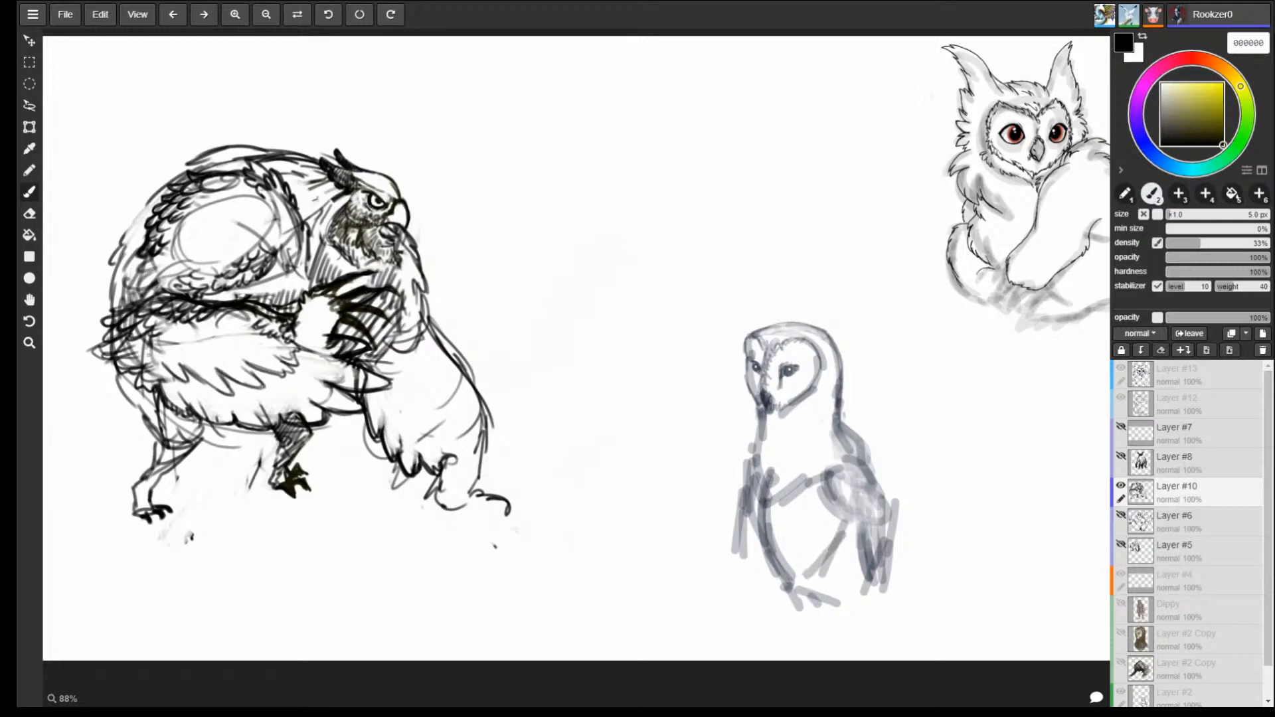
left_click_drag(228, 349, 234, 343)
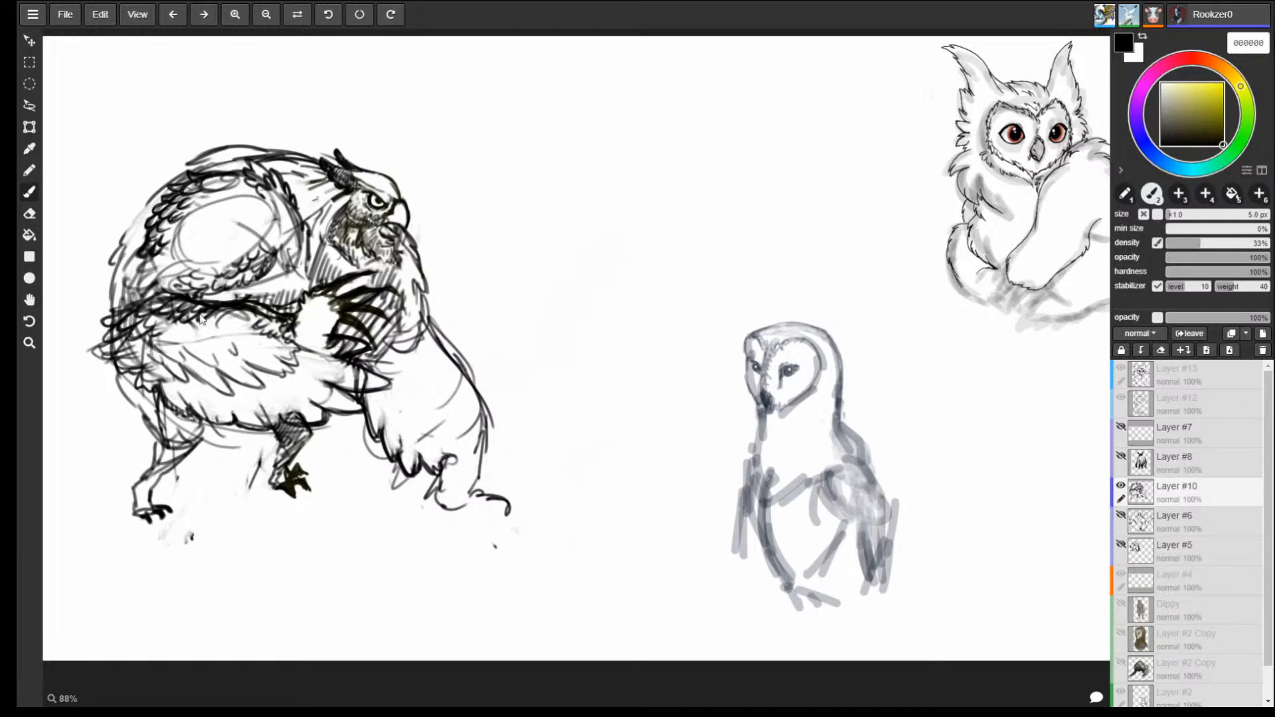
Clear the tangled lines at the near elbow, redraw its rear edge and fill the forearm's lower half with feathers.
mouse_move(164, 322)
left_mouse_down()
mouse_move(129, 352)
mouse_move(184, 334)
left_mouse_up()
key("b")
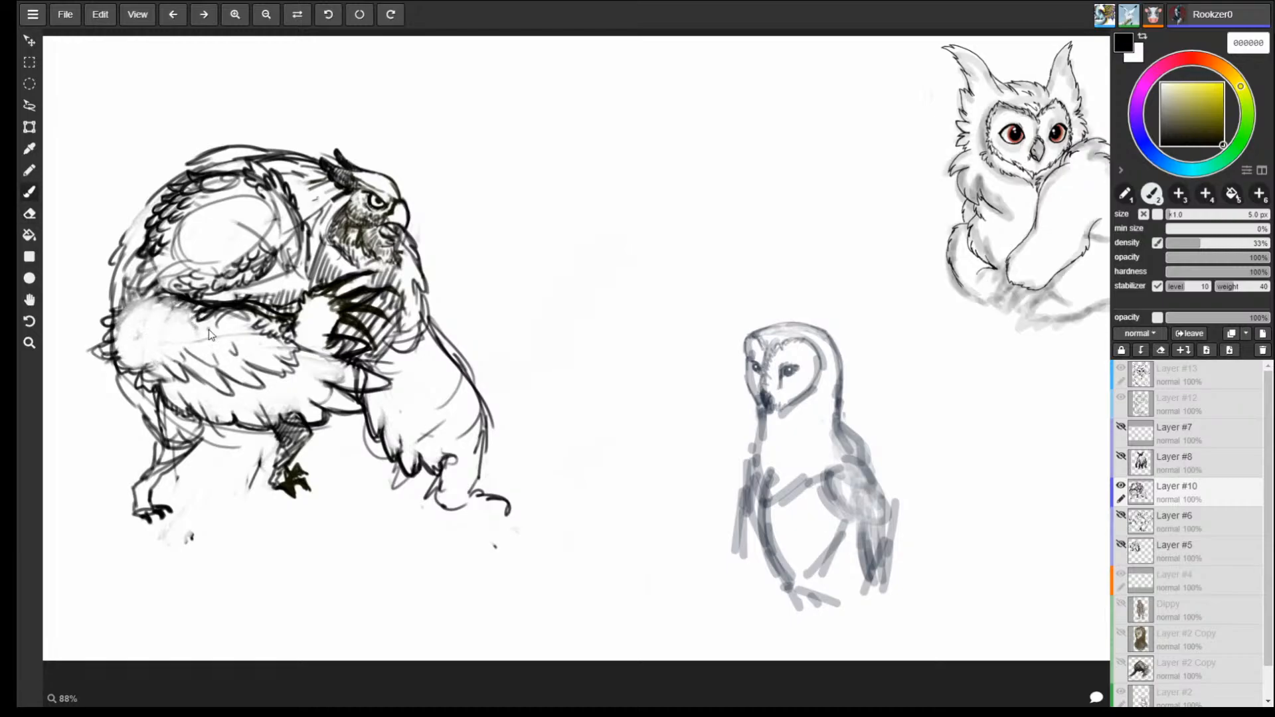
mouse_move(127, 302)
left_mouse_down()
mouse_move(121, 363)
mouse_move(139, 382)
mouse_move(161, 367)
mouse_move(136, 378)
left_mouse_up()
mouse_move(115, 340)
left_mouse_down()
mouse_move(120, 356)
mouse_move(117, 307)
left_mouse_up()
left_click_drag(137, 377, 180, 408)
mouse_move(151, 367)
left_mouse_down()
mouse_move(220, 404)
mouse_move(274, 408)
mouse_move(311, 390)
left_mouse_up()
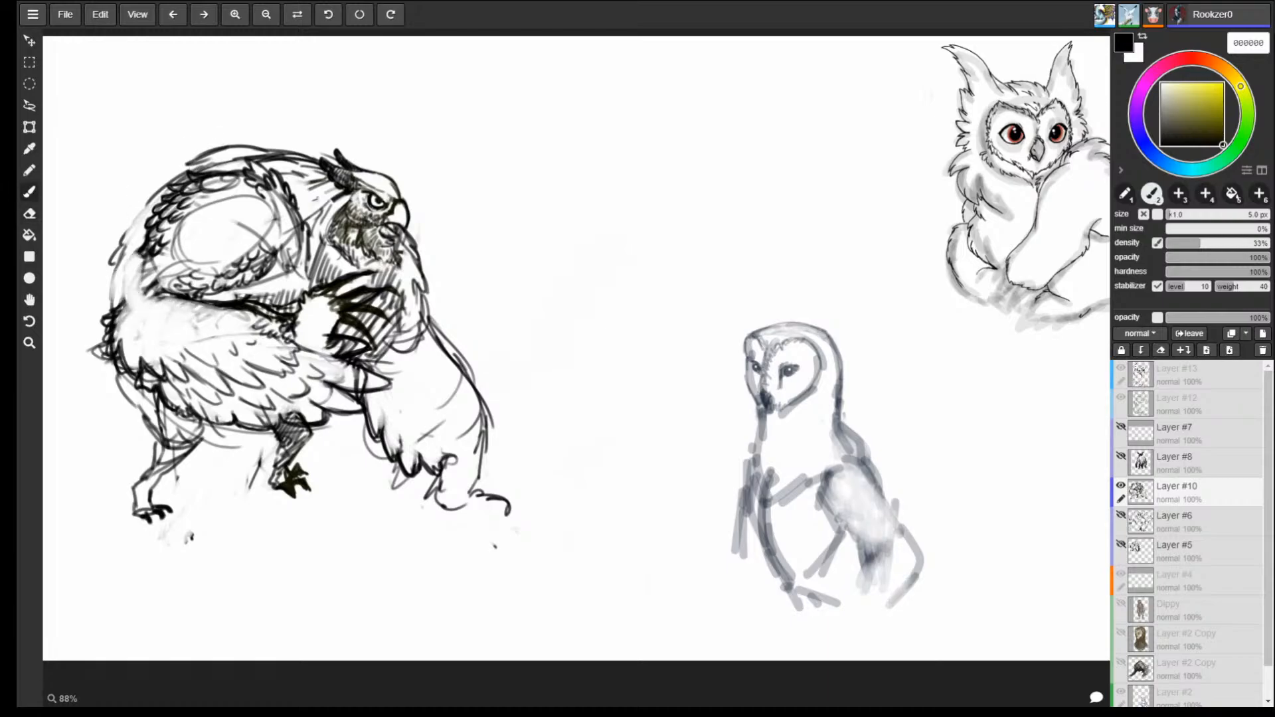
Reinforce the outline of the hunched back and add small feather tufts along the back and the chest's front edge.
mouse_move(192, 161)
left_mouse_down()
mouse_move(129, 231)
mouse_move(103, 305)
mouse_move(116, 261)
left_mouse_up()
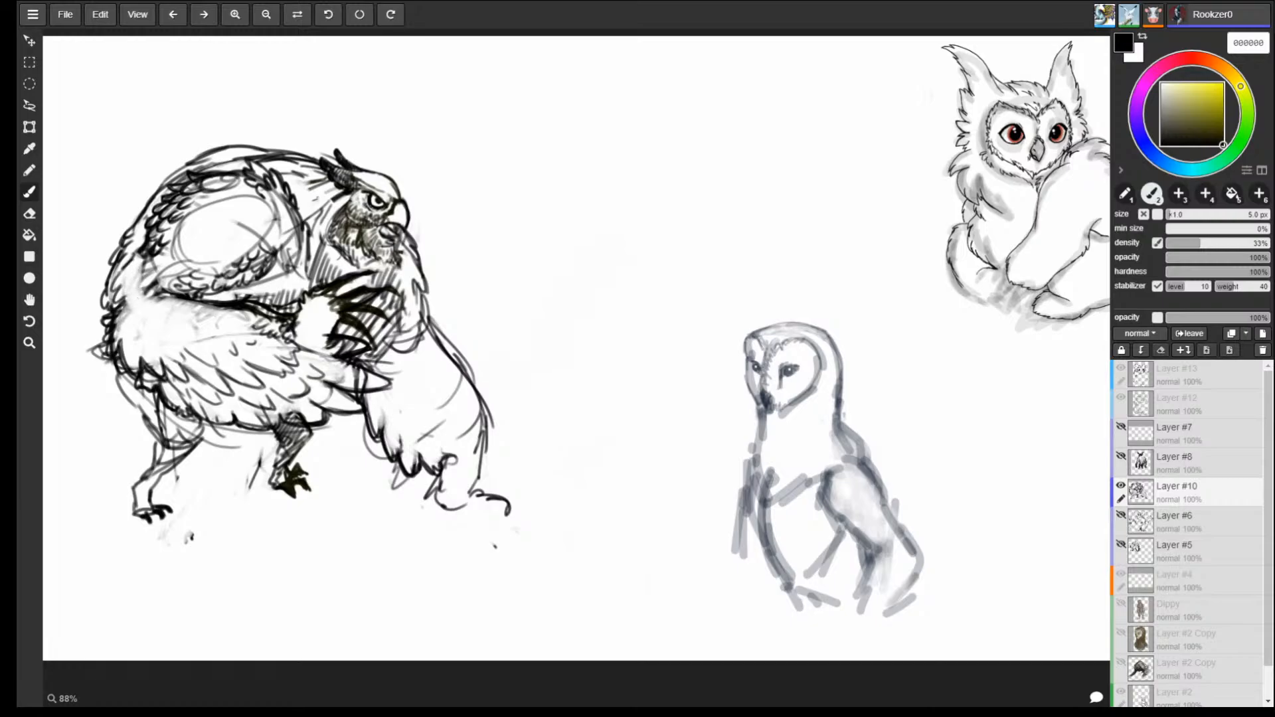
mouse_move(127, 268)
left_mouse_down()
mouse_move(123, 296)
mouse_move(123, 268)
mouse_move(140, 287)
mouse_move(95, 318)
left_mouse_up()
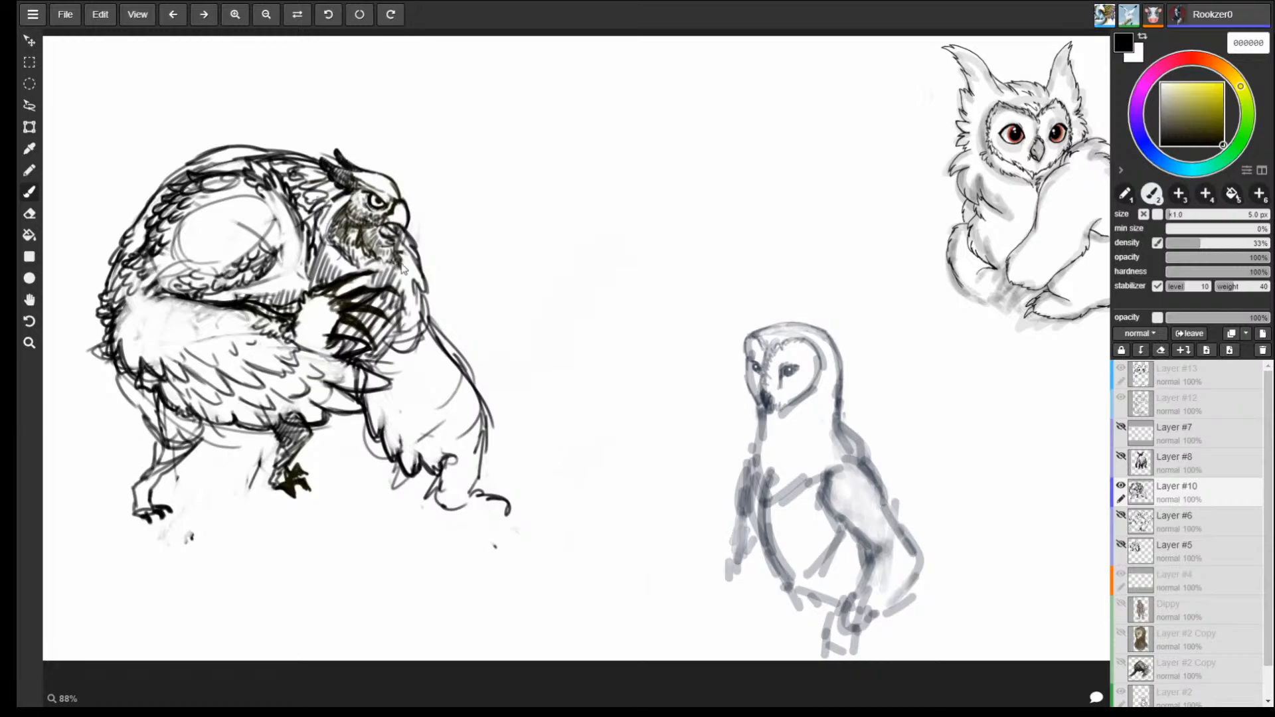
left_click_drag(416, 242, 430, 273)
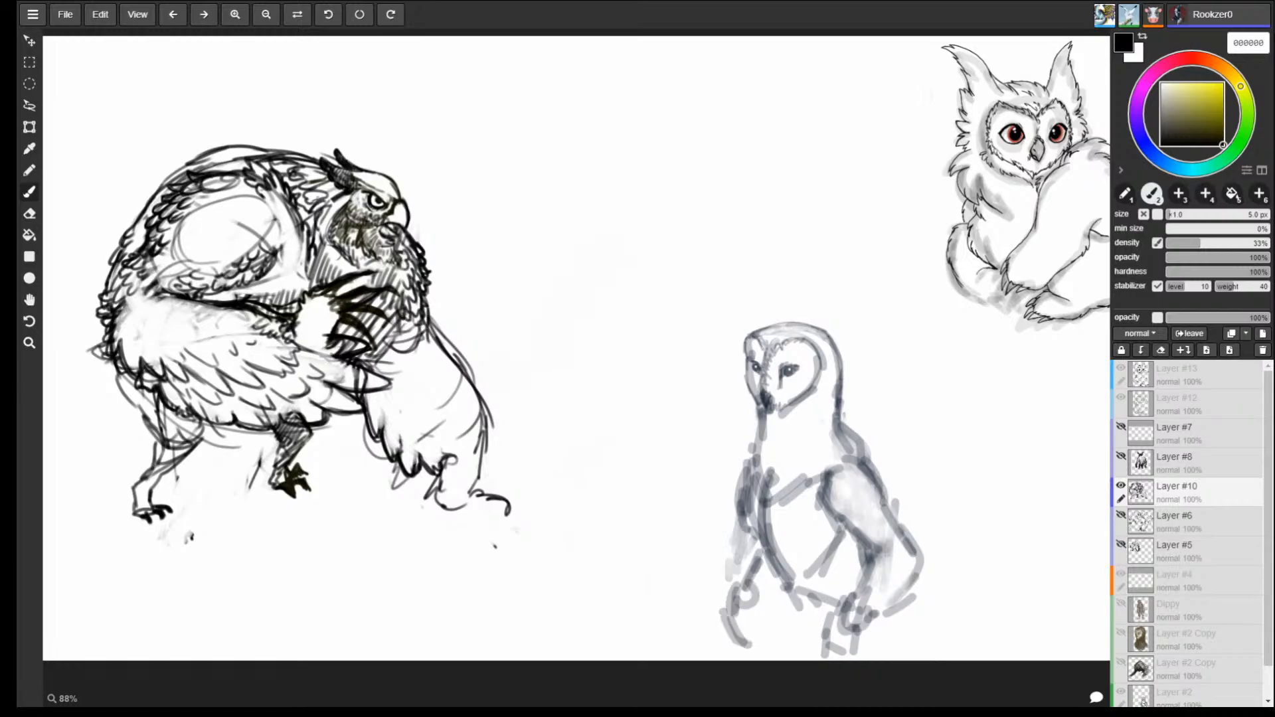
Draw layered feathers down the inner side of the far forearm, from the chest to its ragged lower edge.
left_click_drag(401, 348, 407, 362)
left_click_drag(411, 348, 437, 425)
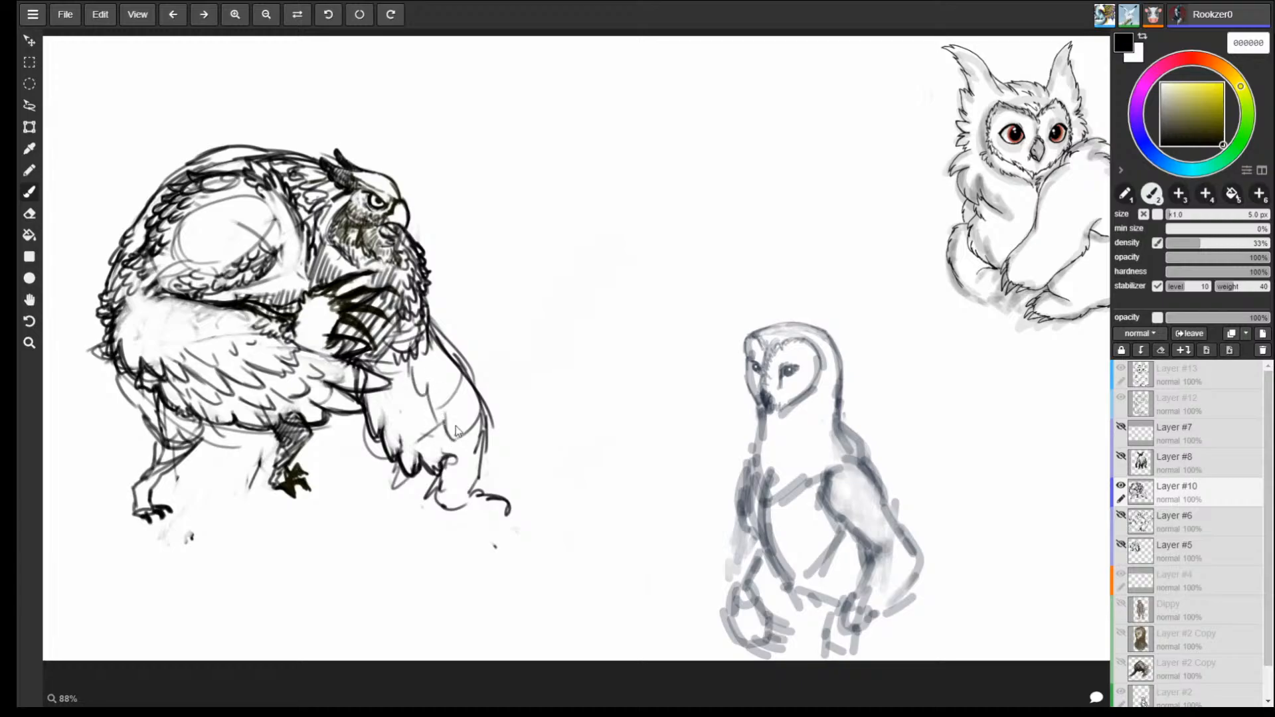
left_click_drag(405, 366, 411, 426)
left_click_drag(418, 413, 432, 453)
left_click_drag(441, 435, 457, 458)
left_click_drag(392, 362, 386, 398)
left_click_drag(388, 406, 398, 455)
left_click_drag(419, 461, 441, 452)
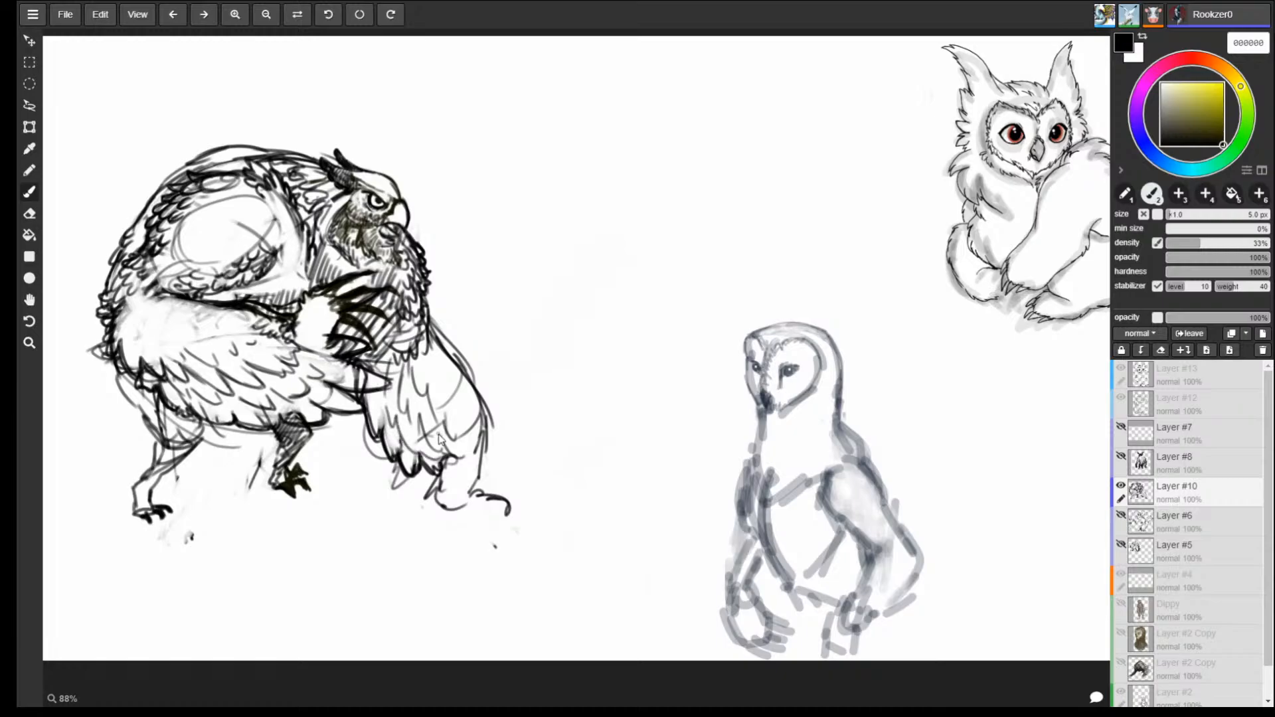
Strengthen the far forearm's outer contours and wrist, and add small feather marks near its upper end.
mouse_move(383, 382)
left_mouse_down()
mouse_move(372, 419)
mouse_move(400, 474)
mouse_move(417, 479)
left_mouse_up()
mouse_move(432, 465)
left_mouse_down()
mouse_move(428, 492)
mouse_move(446, 493)
left_mouse_up()
left_click_drag(445, 472, 453, 489)
left_click_drag(478, 392, 502, 454)
mouse_move(498, 449)
left_mouse_down()
mouse_move(483, 494)
mouse_move(500, 500)
left_mouse_up()
mouse_move(444, 463)
left_mouse_down()
mouse_move(444, 505)
mouse_move(473, 505)
left_mouse_up()
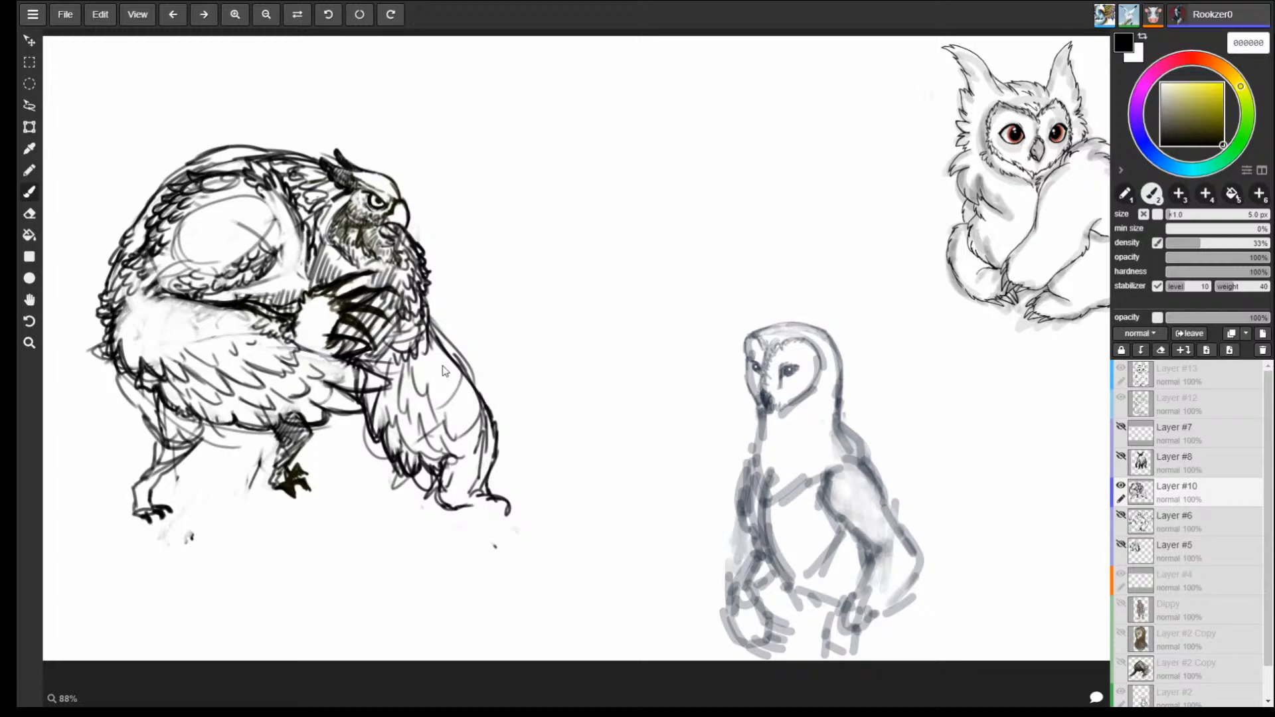
left_click_drag(446, 381, 455, 380)
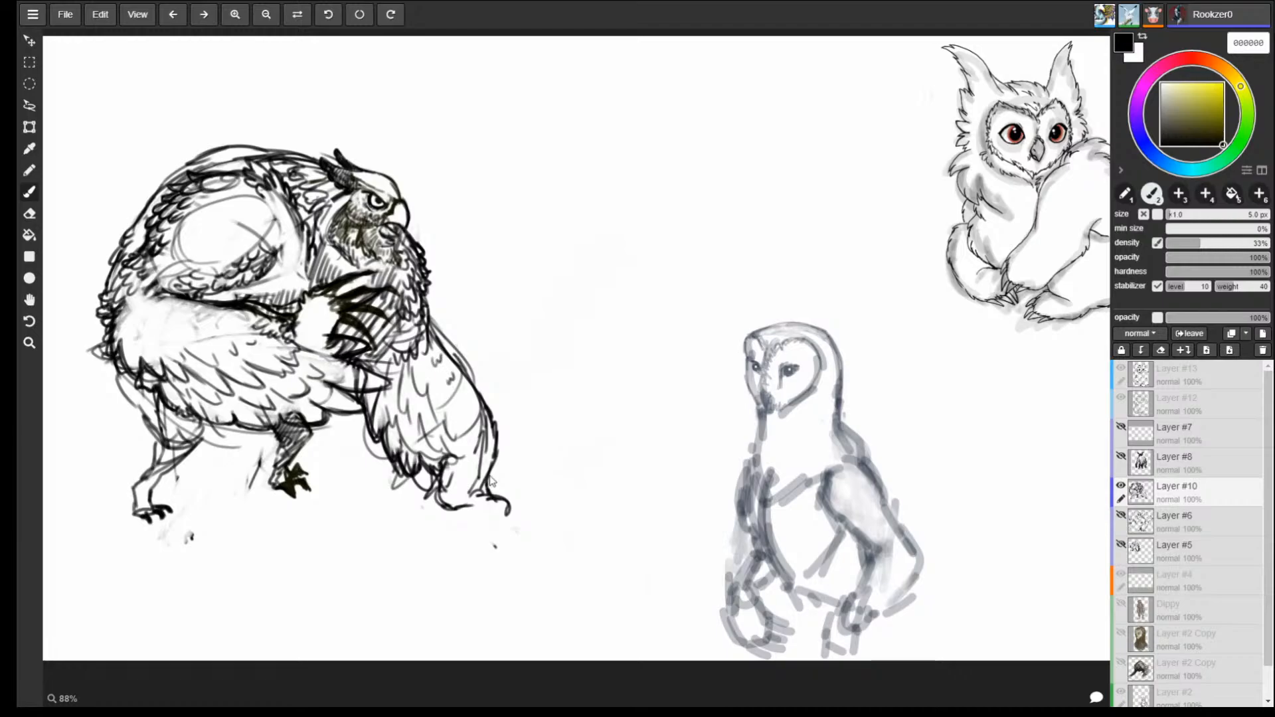
Draw the far hand with dark fingers and long curved claws planted on the ground.
left_click_drag(500, 499, 532, 514)
mouse_move(504, 498)
left_mouse_down()
mouse_move(525, 492)
mouse_move(552, 509)
left_mouse_up()
mouse_move(511, 496)
left_mouse_down()
mouse_move(553, 509)
mouse_move(528, 500)
left_mouse_up()
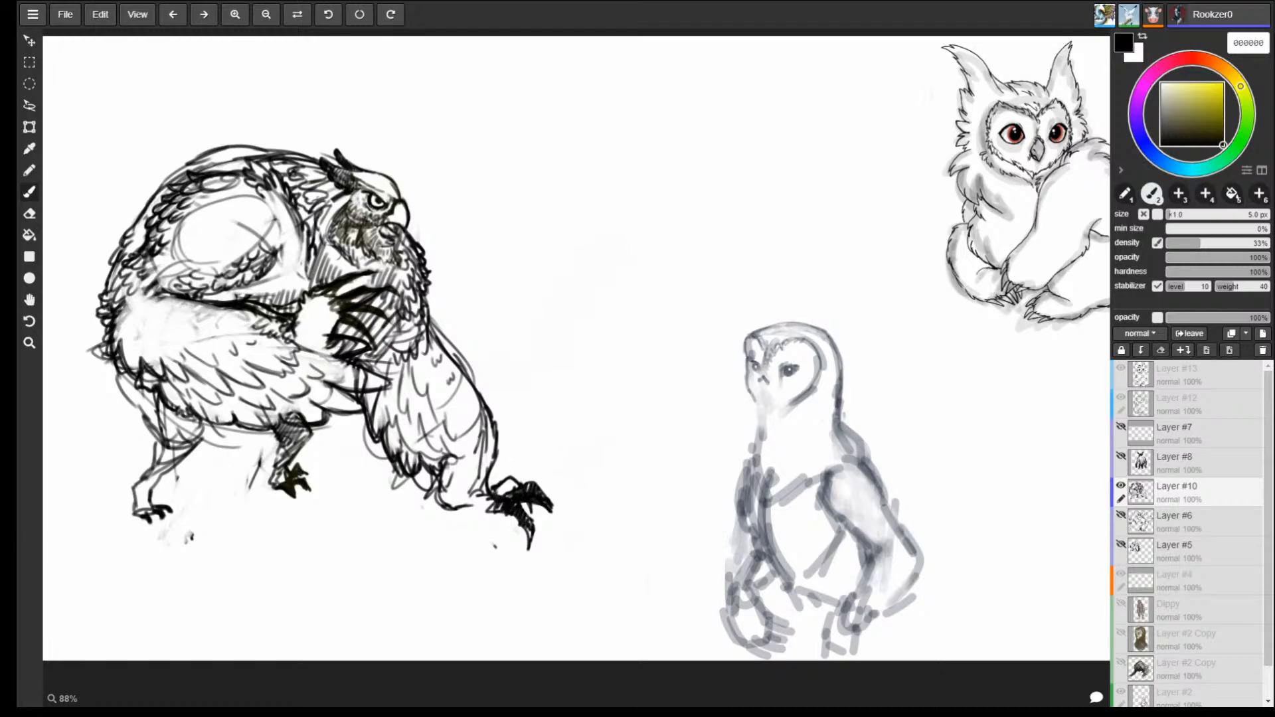
mouse_move(503, 492)
left_mouse_down()
mouse_move(518, 483)
mouse_move(480, 511)
mouse_move(496, 510)
left_mouse_up()
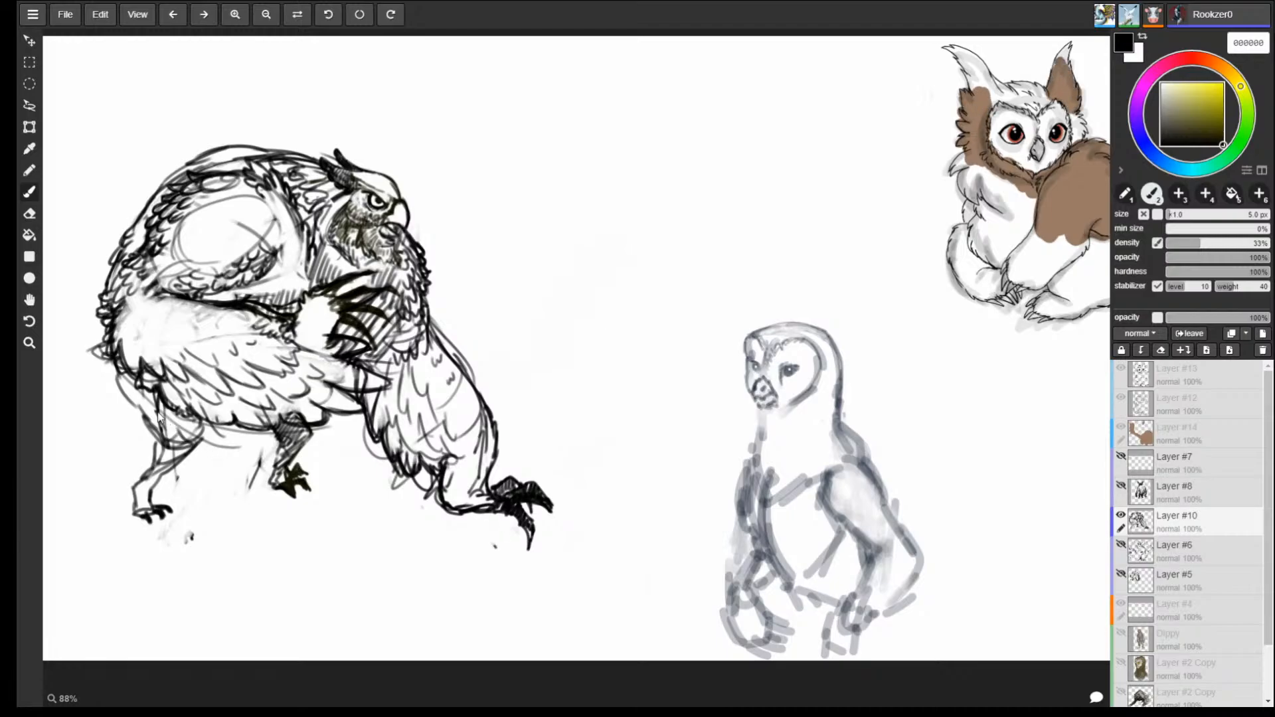
Darken the outlines of both hind legs and shade the forward hind leg down to the foot.
mouse_move(150, 394)
left_mouse_down()
mouse_move(164, 426)
mouse_move(156, 417)
mouse_move(142, 483)
left_mouse_up()
mouse_move(149, 477)
left_mouse_down()
mouse_move(131, 490)
mouse_move(135, 511)
left_mouse_up()
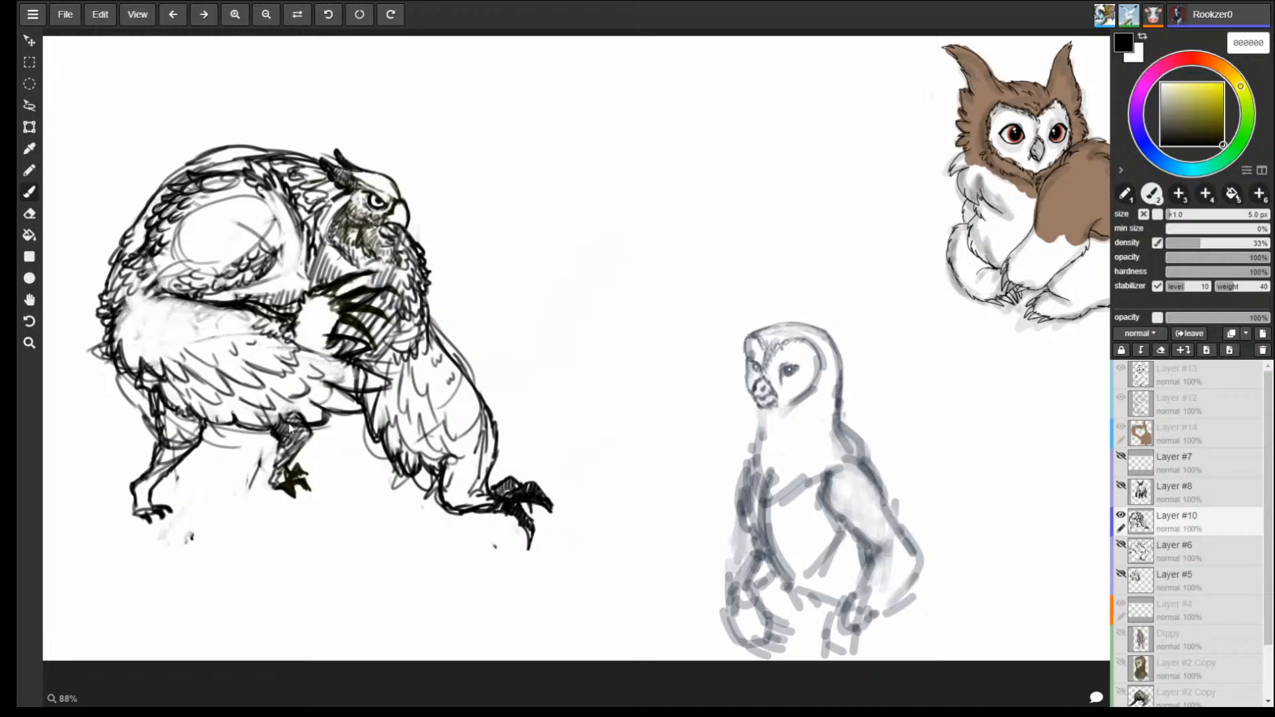
mouse_move(281, 443)
left_mouse_down()
mouse_move(273, 486)
mouse_move(275, 457)
mouse_move(271, 475)
left_mouse_up()
left_click_drag(281, 452, 275, 468)
mouse_move(290, 442)
left_mouse_down()
mouse_move(281, 462)
mouse_move(298, 455)
mouse_move(273, 483)
left_mouse_up()
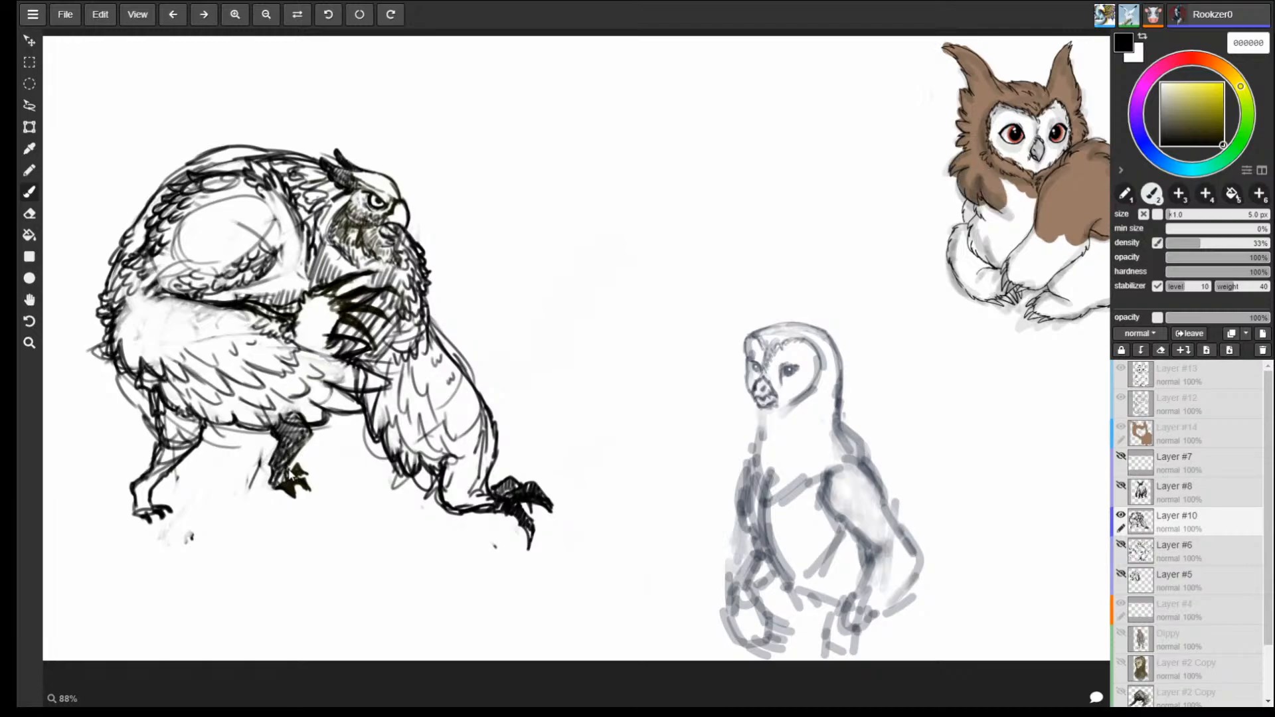
key("b")
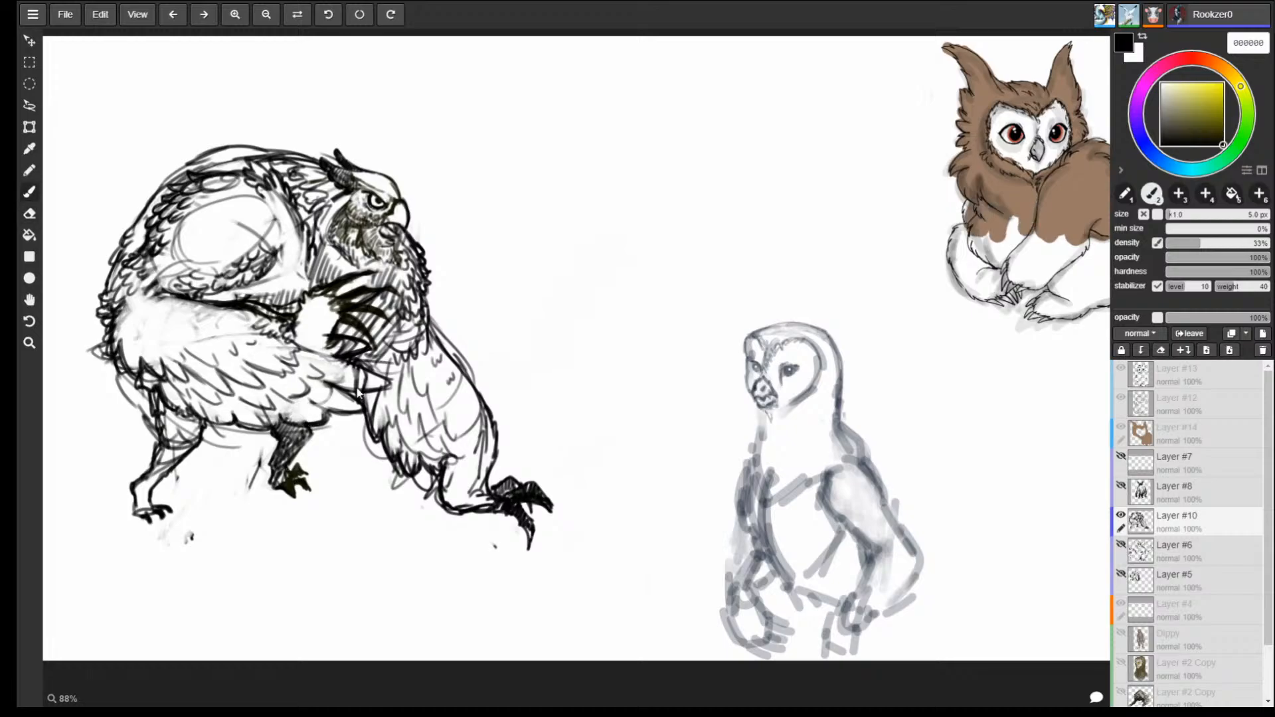
Erase excess lines where the near wrist meets its feathers and add small marks on the near hand.
key("e")
left_click_drag(302, 343, 352, 359)
key("b")
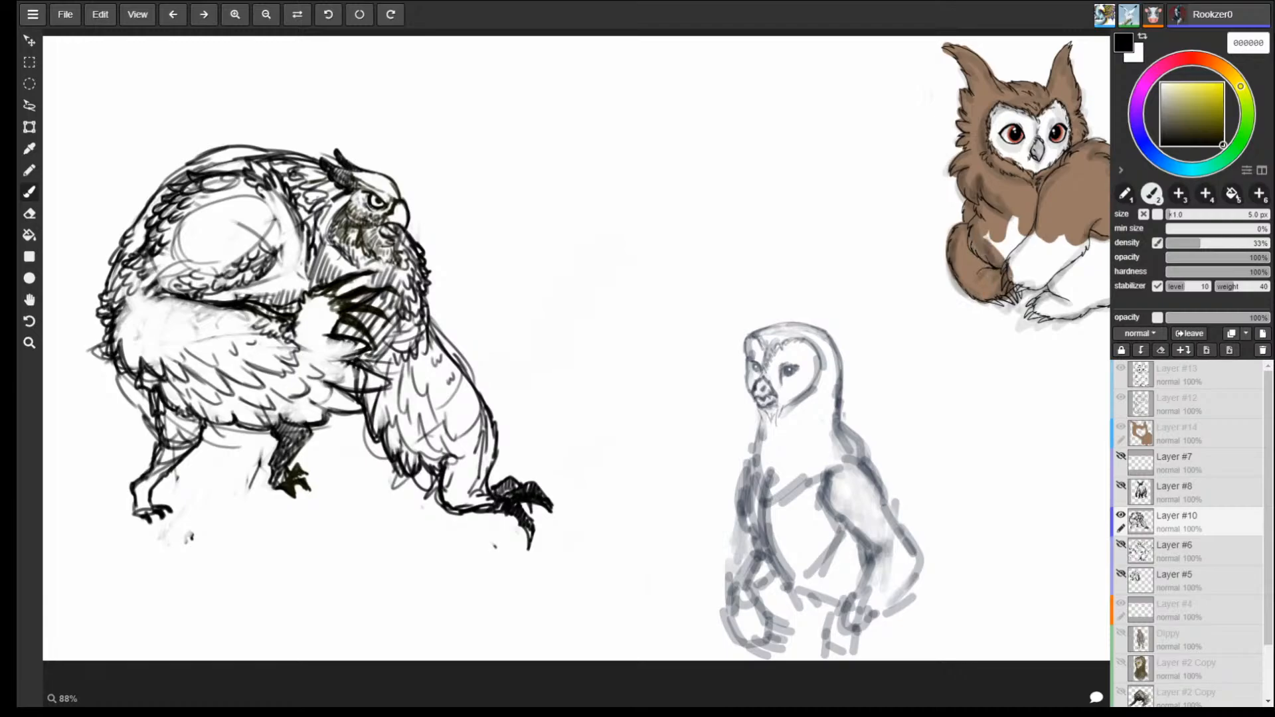
mouse_move(330, 336)
left_mouse_down()
mouse_move(315, 342)
mouse_move(318, 329)
left_mouse_up()
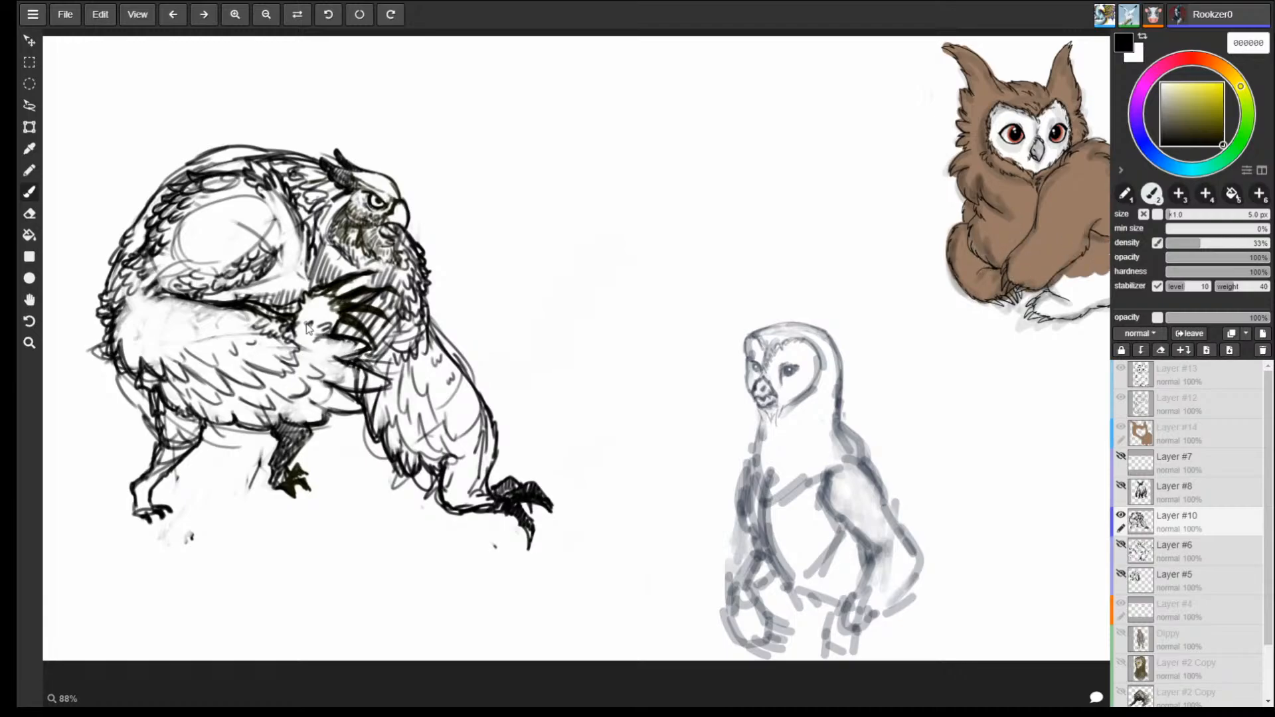
Hatch shadows across the chest behind the near hand and down the inner side of the far arm.
mouse_move(336, 247)
left_mouse_down()
mouse_move(320, 299)
mouse_move(336, 279)
mouse_move(352, 299)
left_mouse_up()
mouse_move(376, 258)
left_mouse_down()
mouse_move(365, 287)
mouse_move(391, 299)
mouse_move(365, 330)
mouse_move(376, 374)
mouse_move(394, 380)
mouse_move(371, 436)
left_mouse_up()
left_click_drag(407, 372, 376, 437)
mouse_move(418, 399)
left_mouse_down()
mouse_move(392, 450)
mouse_move(417, 449)
left_mouse_up()
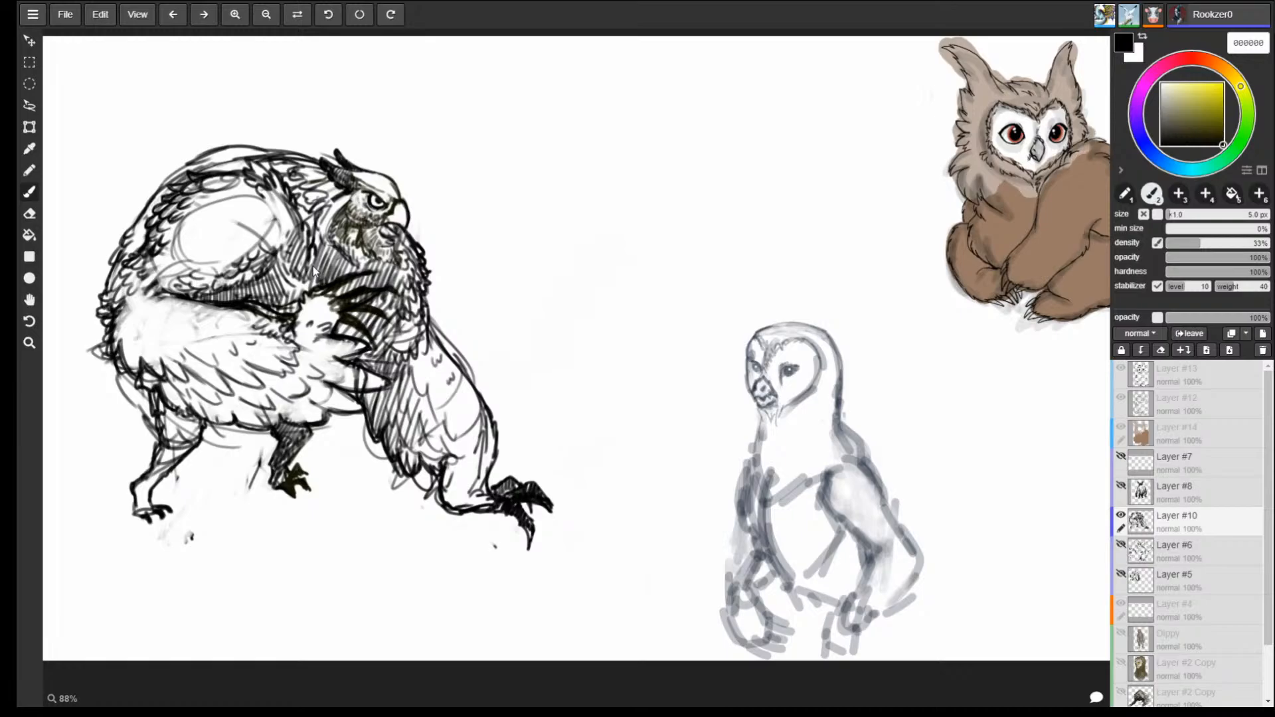
Hatch the rear hind leg's lower part from the knee down to the foot.
mouse_move(142, 493)
left_mouse_down()
mouse_move(132, 504)
mouse_move(139, 494)
left_mouse_up()
mouse_move(154, 478)
left_mouse_down()
mouse_move(145, 496)
mouse_move(155, 473)
left_mouse_up()
left_click_drag(165, 452, 163, 467)
left_click_drag(174, 448, 141, 506)
left_click_drag(148, 488, 137, 499)
left_click_drag(149, 485, 137, 512)
left_click_drag(147, 502, 140, 515)
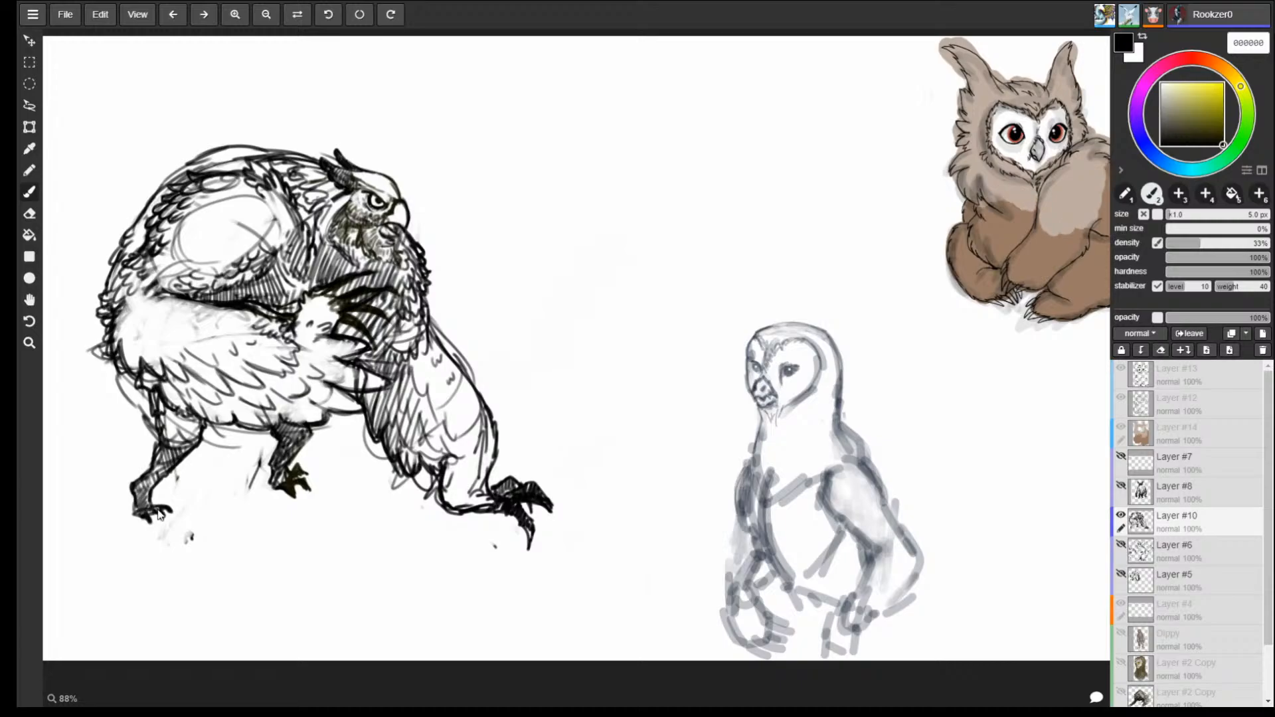
Darken the rump's edge and hatch the rear thigh beneath the near elbow.
left_click_drag(113, 369, 104, 333)
left_click_drag(126, 396, 154, 421)
left_click_drag(124, 369, 129, 396)
left_click_drag(122, 374, 139, 413)
left_click_drag(157, 395, 154, 423)
left_click_drag(171, 408, 169, 436)
left_click_drag(191, 421, 177, 438)
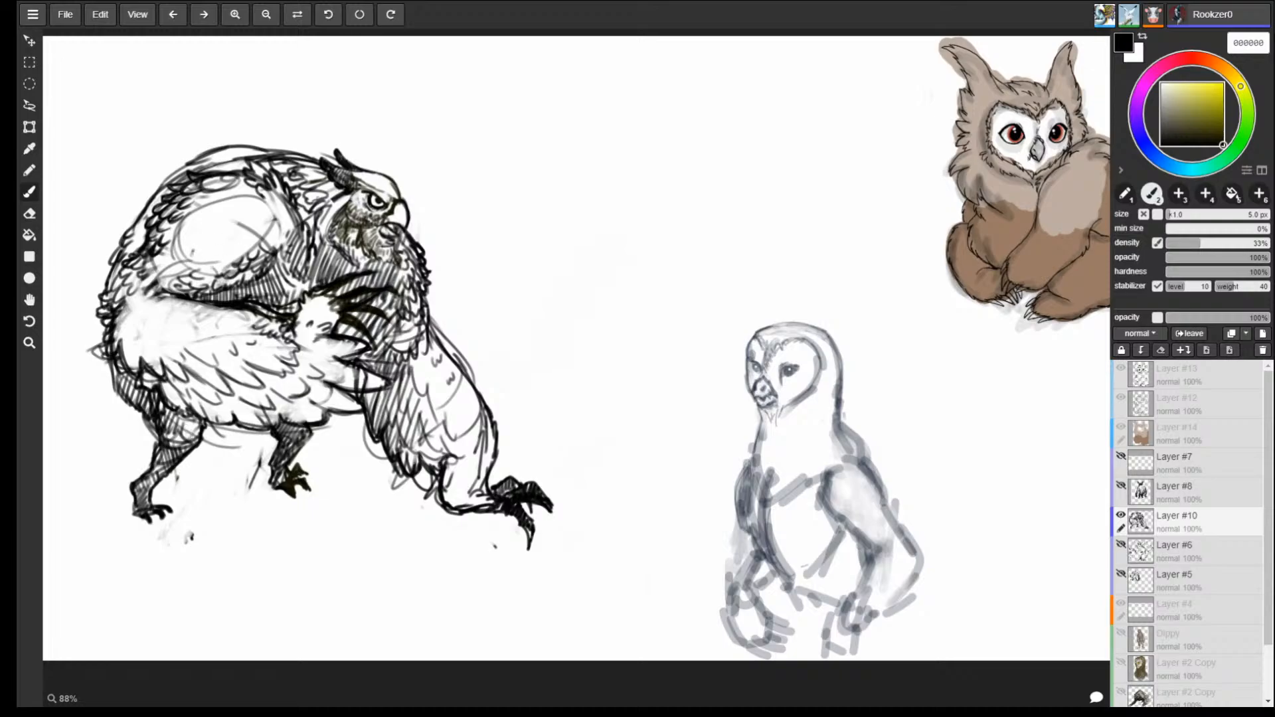
Add small feather marks on the near upper arm and erase the oval guide lines inside the shoulder.
mouse_move(192, 250)
left_mouse_down()
mouse_move(204, 256)
mouse_move(209, 209)
mouse_move(200, 218)
mouse_move(214, 207)
mouse_move(195, 203)
mouse_move(199, 214)
left_mouse_up()
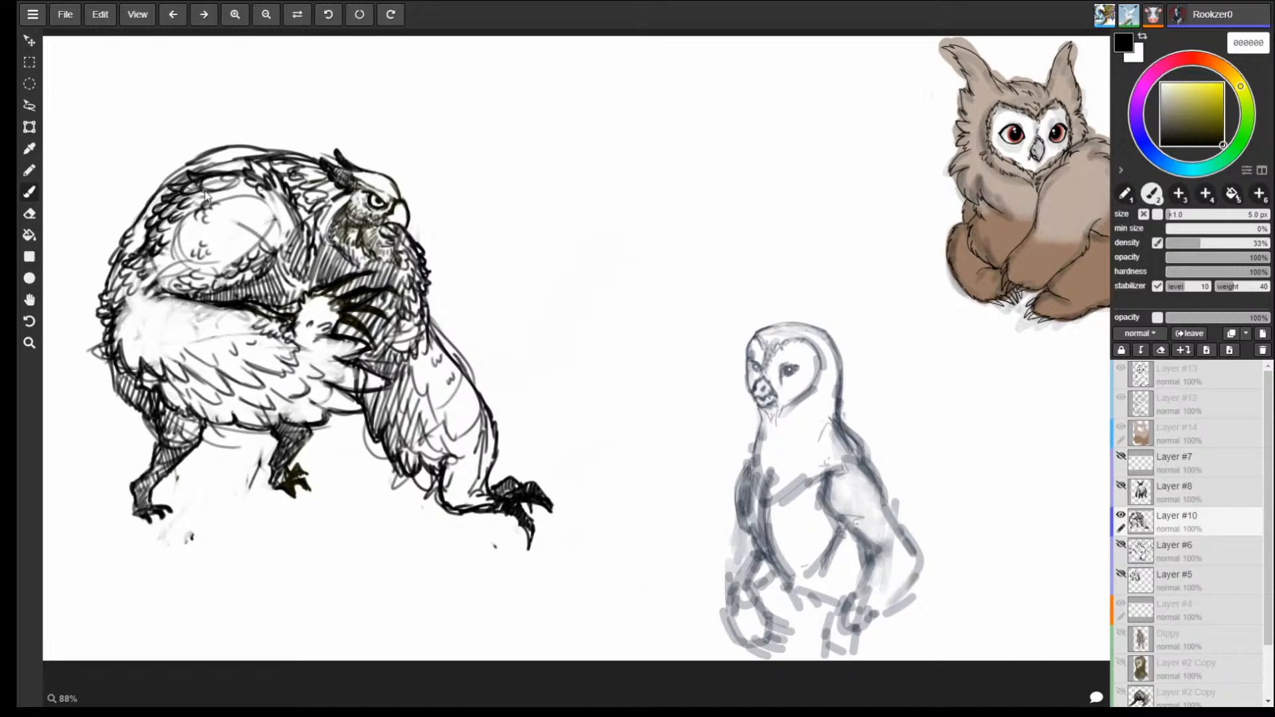
key("e")
mouse_move(213, 205)
left_mouse_down()
mouse_move(204, 216)
mouse_move(231, 226)
mouse_move(193, 219)
mouse_move(180, 260)
left_mouse_up()
key("b")
key("e")
key("b")
key("e")
key("b")
key("e")
mouse_move(249, 234)
left_mouse_down()
mouse_move(262, 223)
mouse_move(241, 206)
mouse_move(268, 199)
mouse_move(236, 190)
left_mouse_up()
key("b")
key("e")
key("b")
key("e")
key("b")
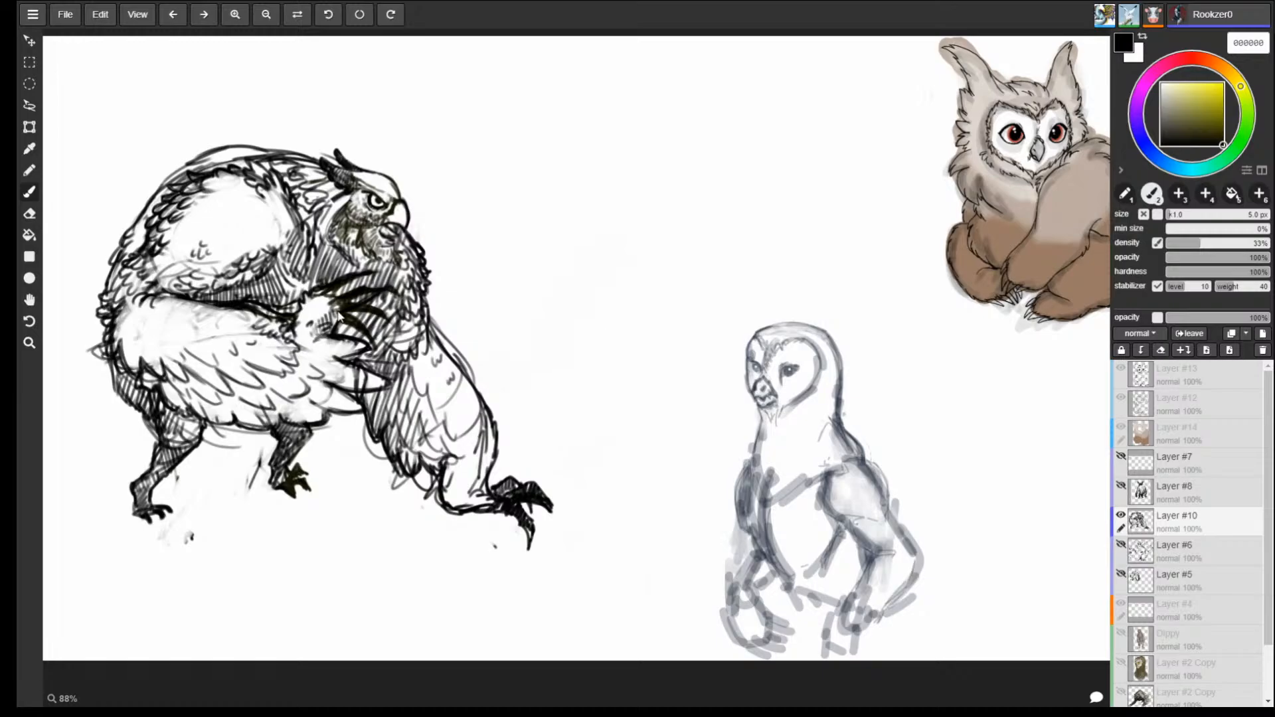
Hatch the hump behind the near shoulder and continue the shading down the upper back.
left_click_drag(203, 157, 212, 169)
left_click_drag(214, 153, 231, 167)
left_click_drag(232, 148, 241, 166)
left_click_drag(243, 148, 252, 164)
left_click_drag(255, 148, 266, 158)
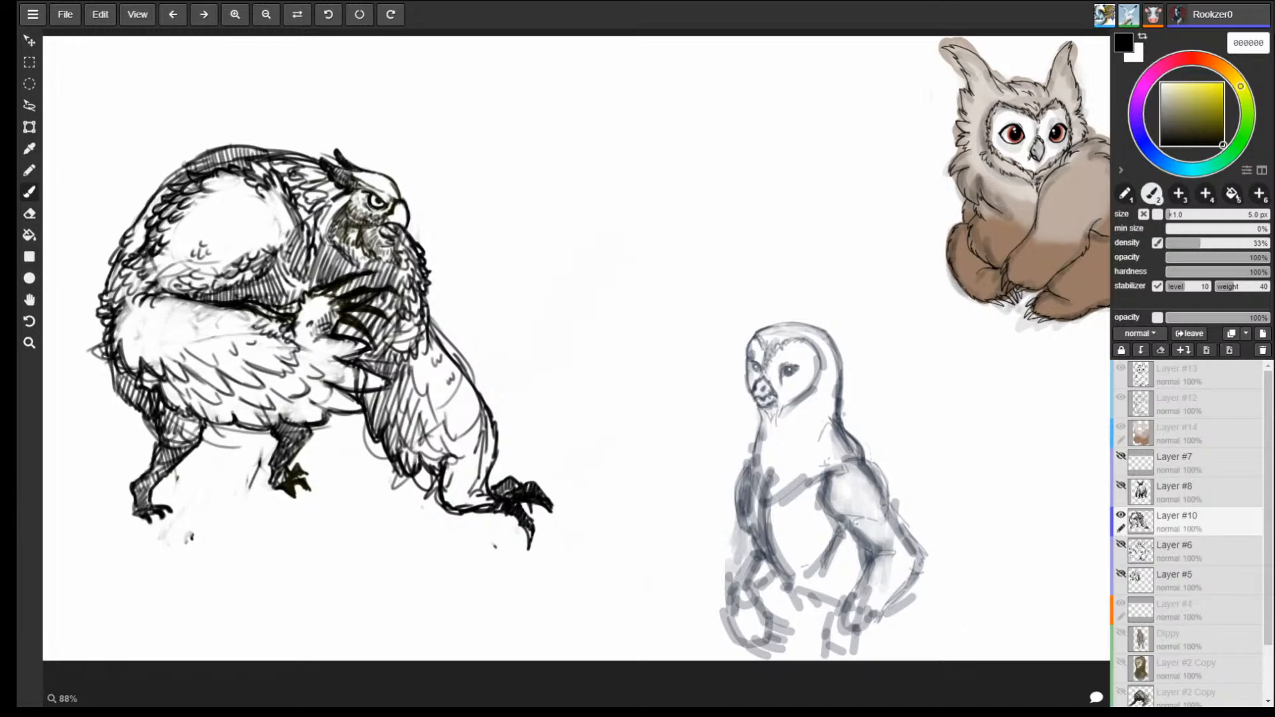
left_click_drag(210, 154, 144, 202)
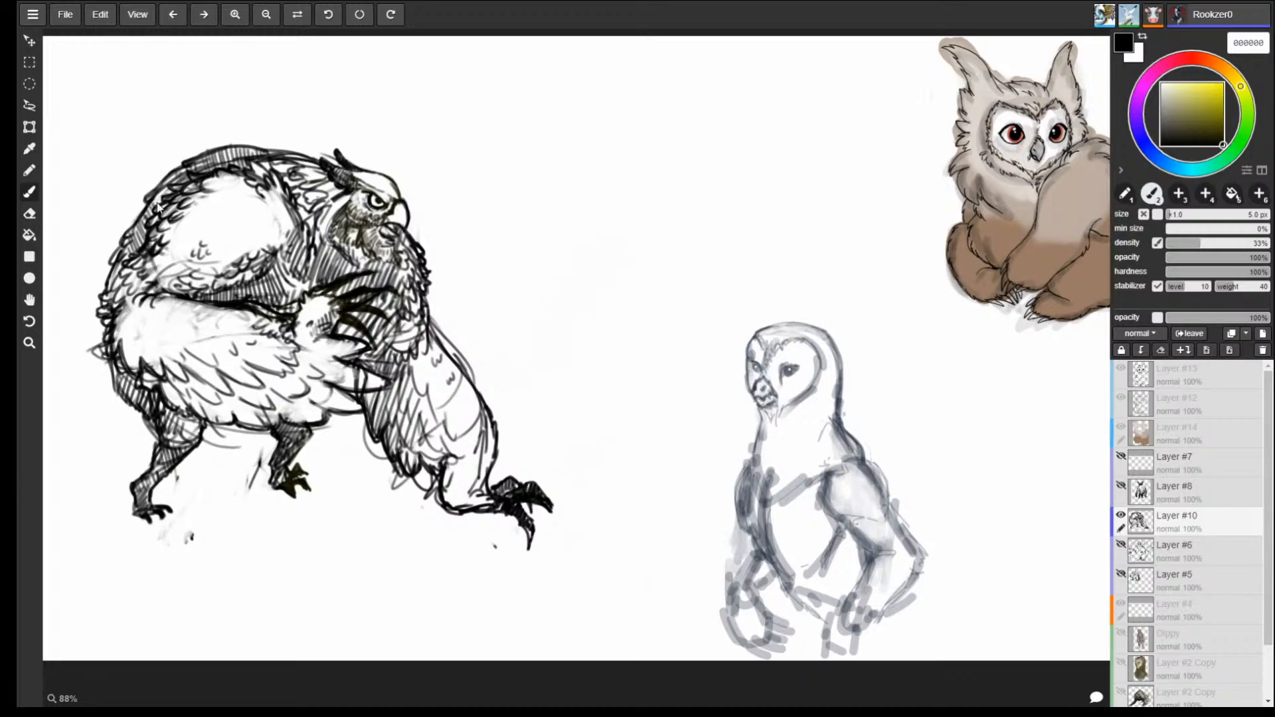
left_click_drag(157, 204, 180, 175)
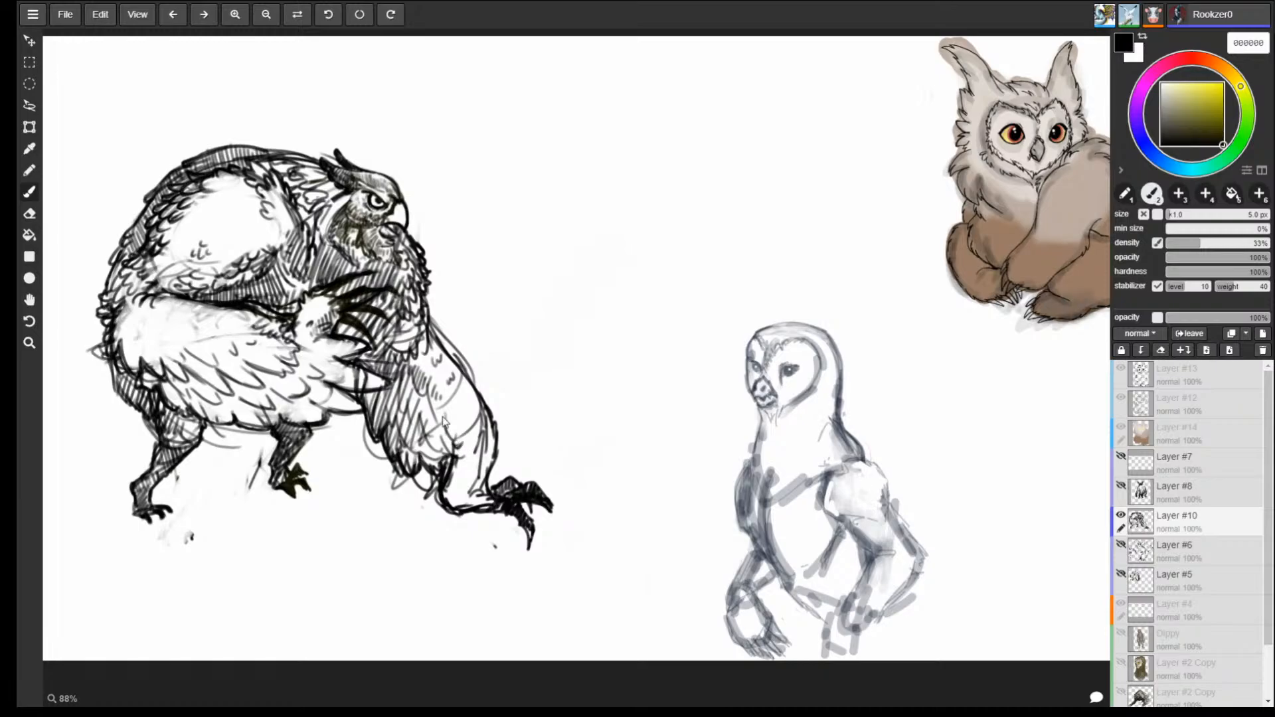
Add small feather marks on the far forearm and erase stray lines around the hind legs and beside that arm's outer edge.
left_click_drag(453, 413, 462, 423)
left_click_drag(457, 431, 464, 416)
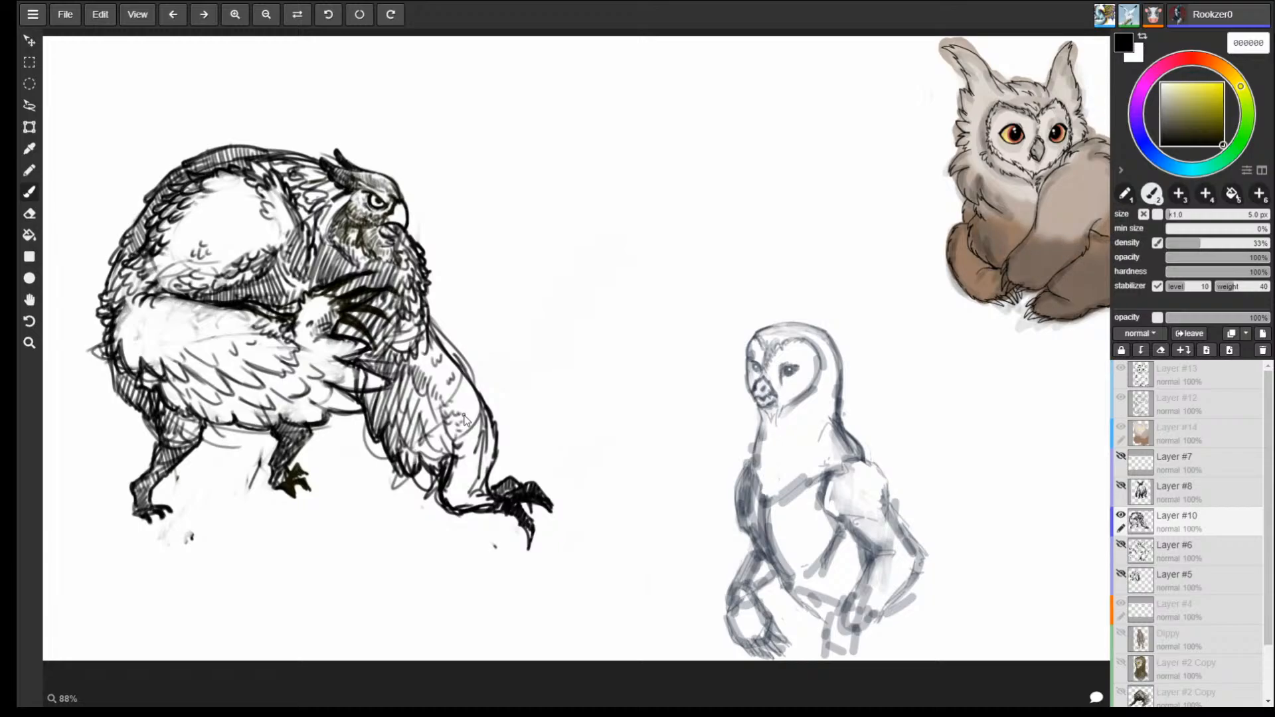
key("e")
key("e")
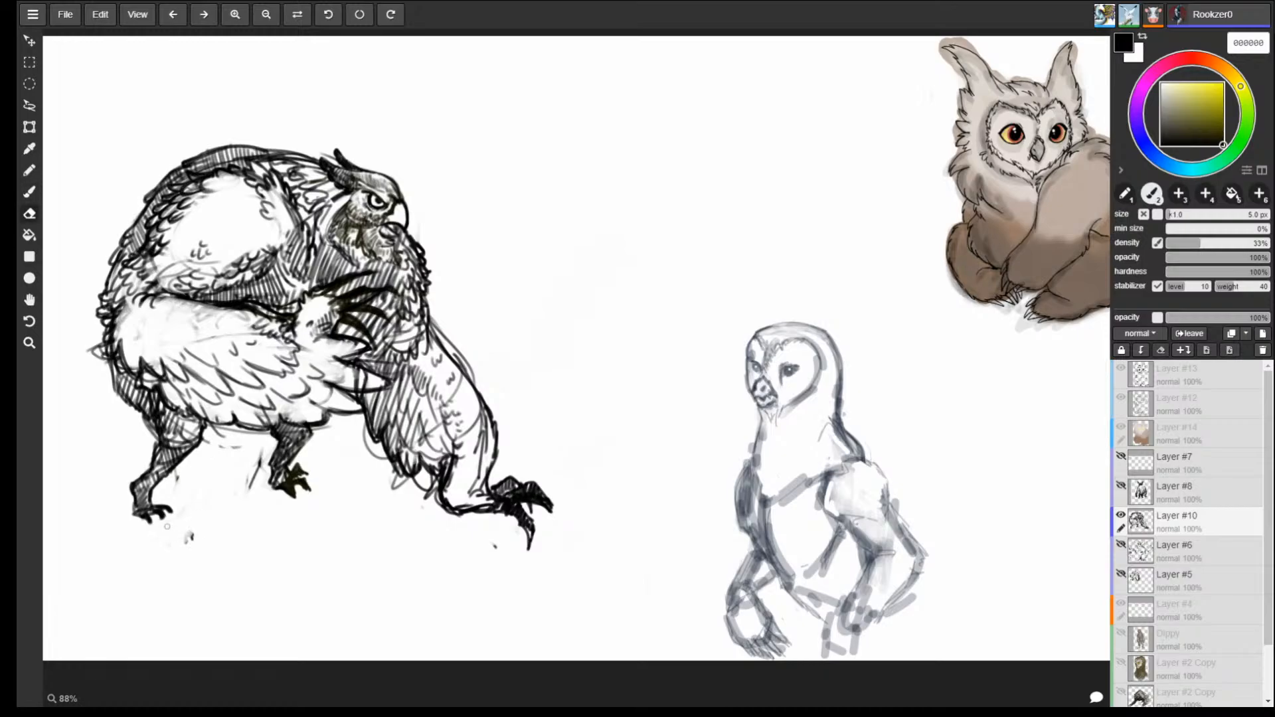
key("b")
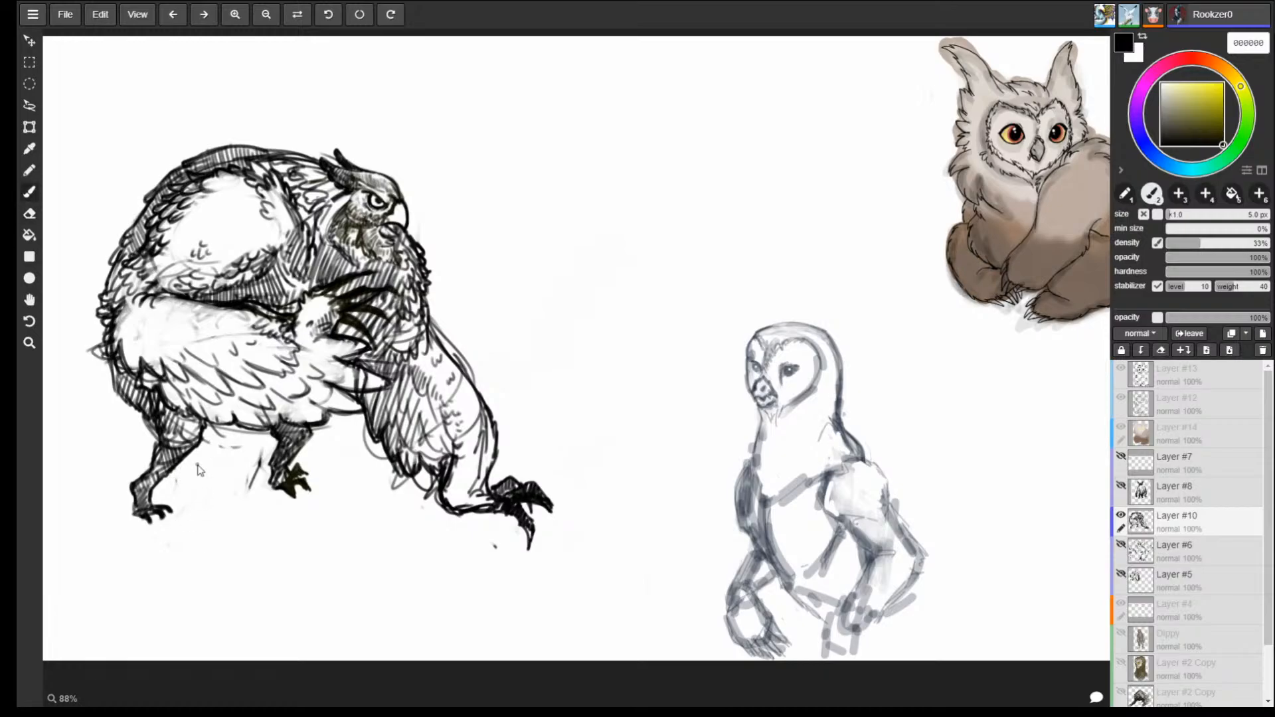
key("e")
left_click_drag(436, 320, 469, 367)
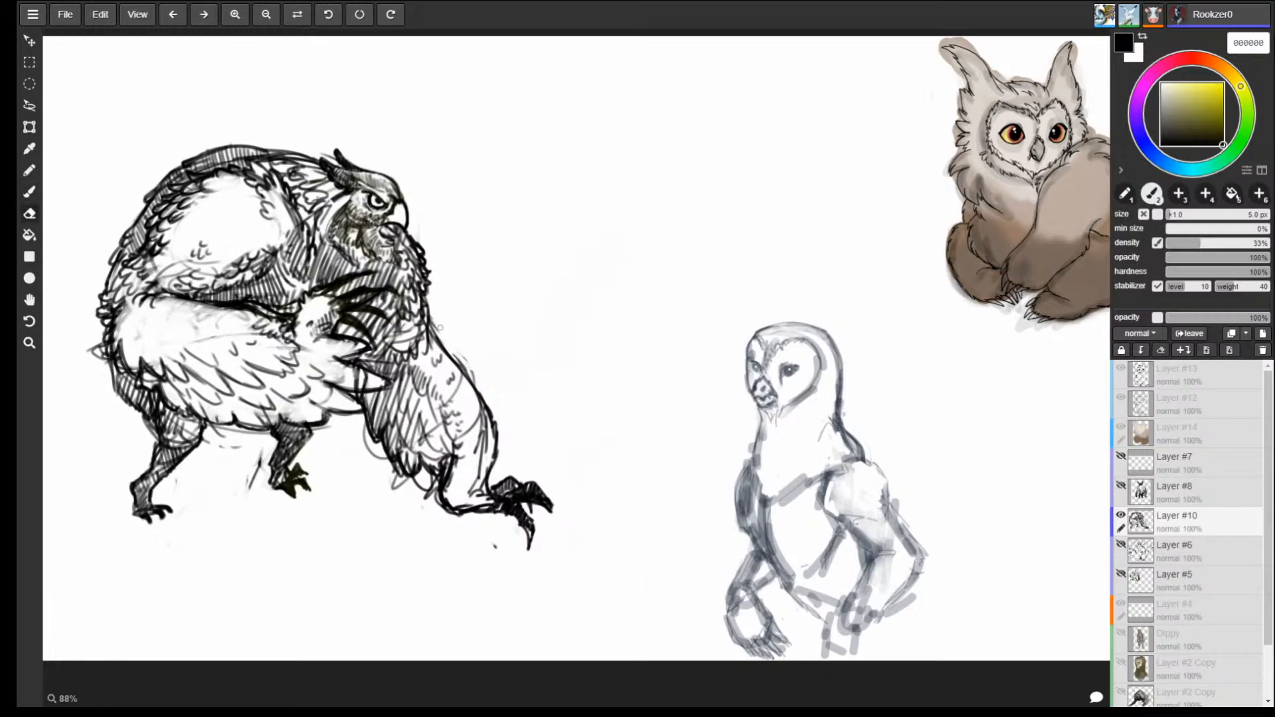
key("b")
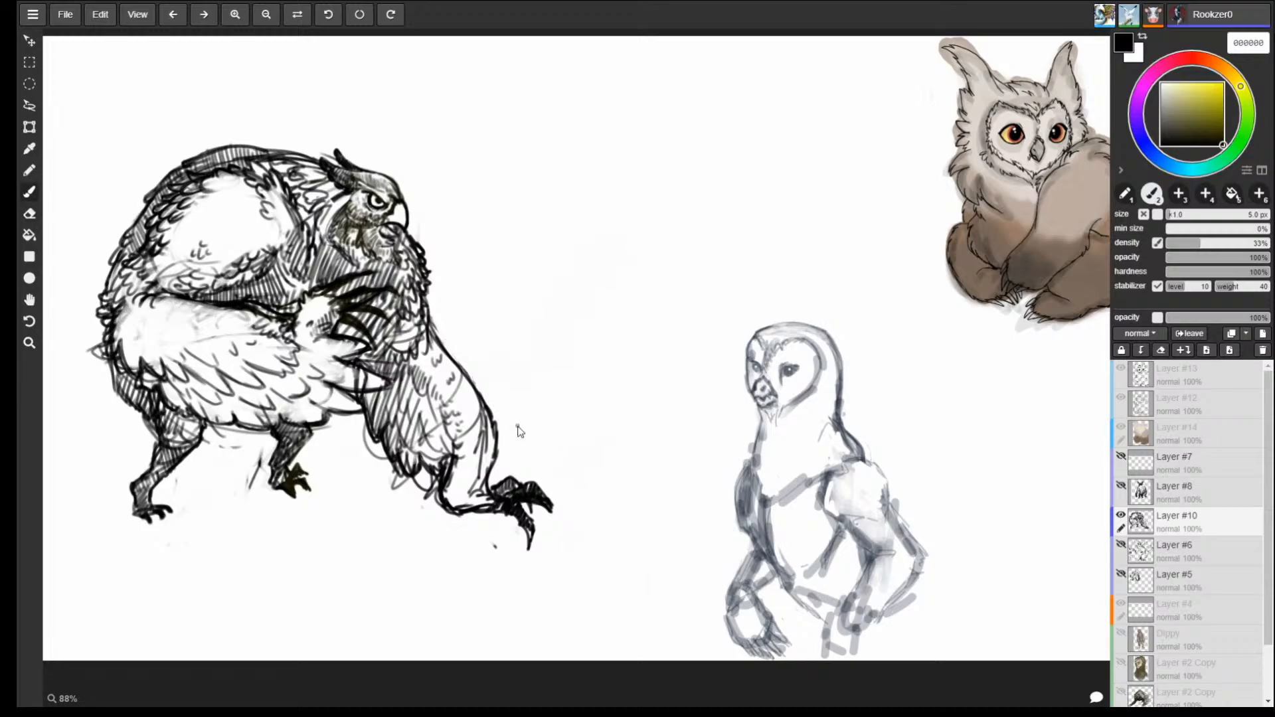